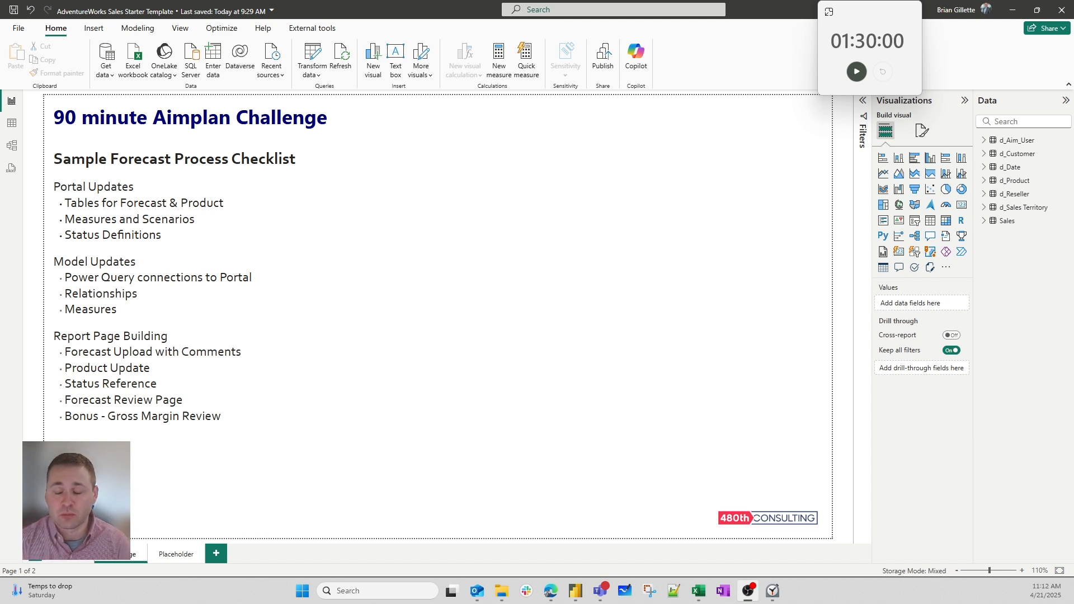
# - Start the 90-minute countdown and review the portal, model and report page items in the Sample Forecast Process Checklist
pyautogui.click(856, 71)
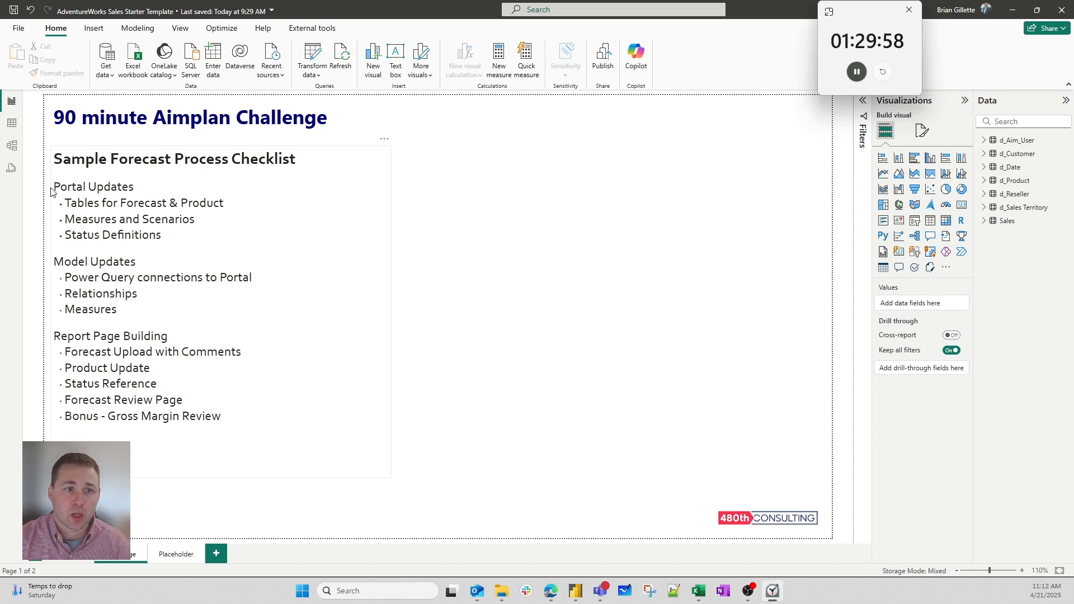
pyautogui.moveTo(54, 187); pyautogui.dragTo(220, 416)
pyautogui.click(537, 303)
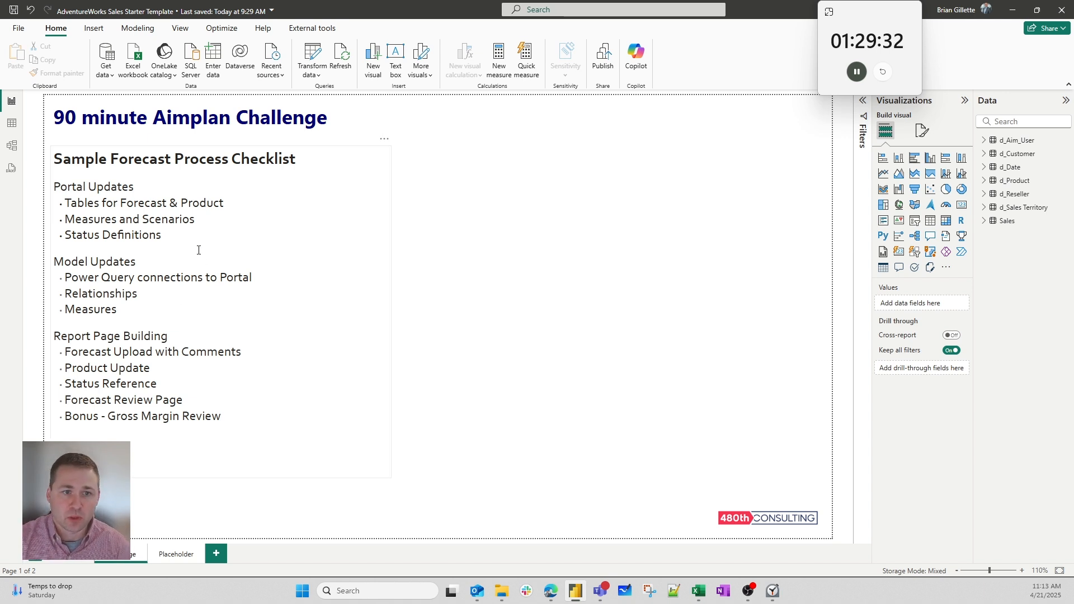
pyautogui.moveTo(163, 236); pyautogui.dragTo(71, 203)
pyautogui.moveTo(53, 262); pyautogui.dragTo(172, 317)
pyautogui.click(173, 319)
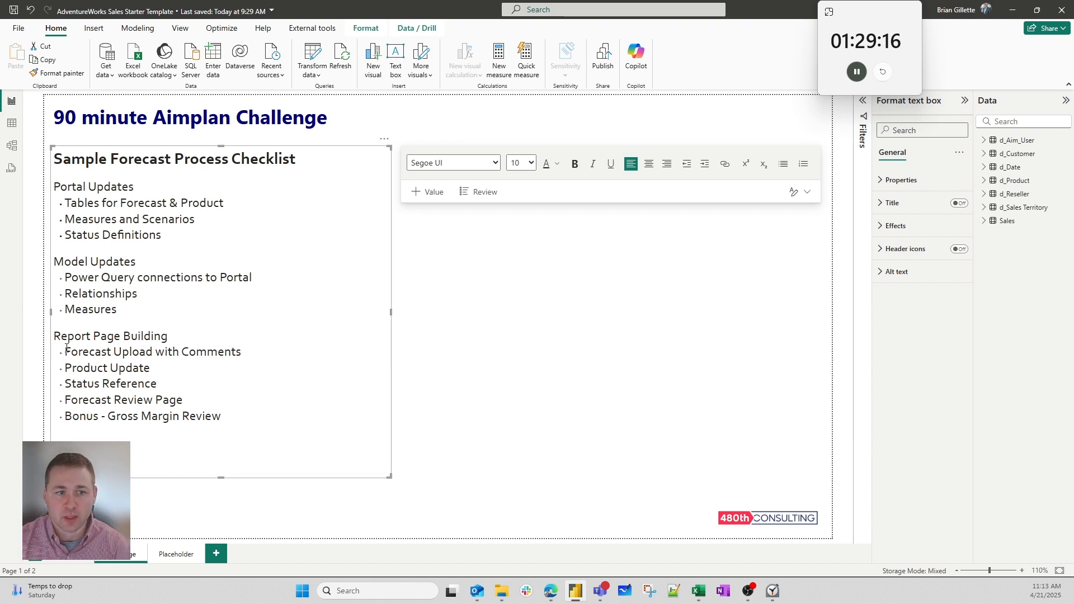
pyautogui.moveTo(64, 352); pyautogui.dragTo(165, 352)
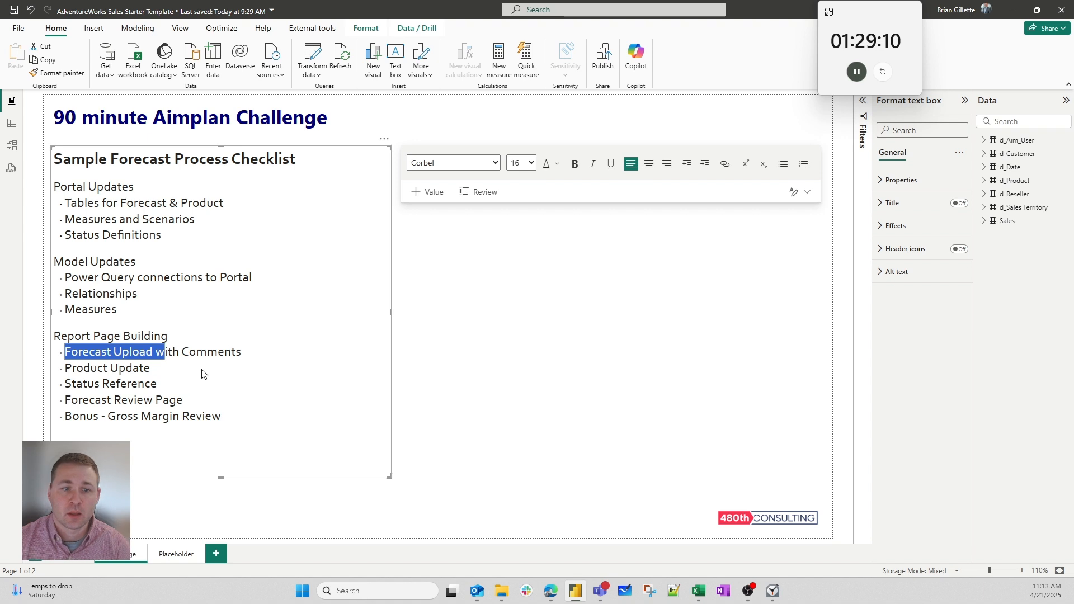
pyautogui.moveTo(165, 370); pyautogui.dragTo(56, 371)
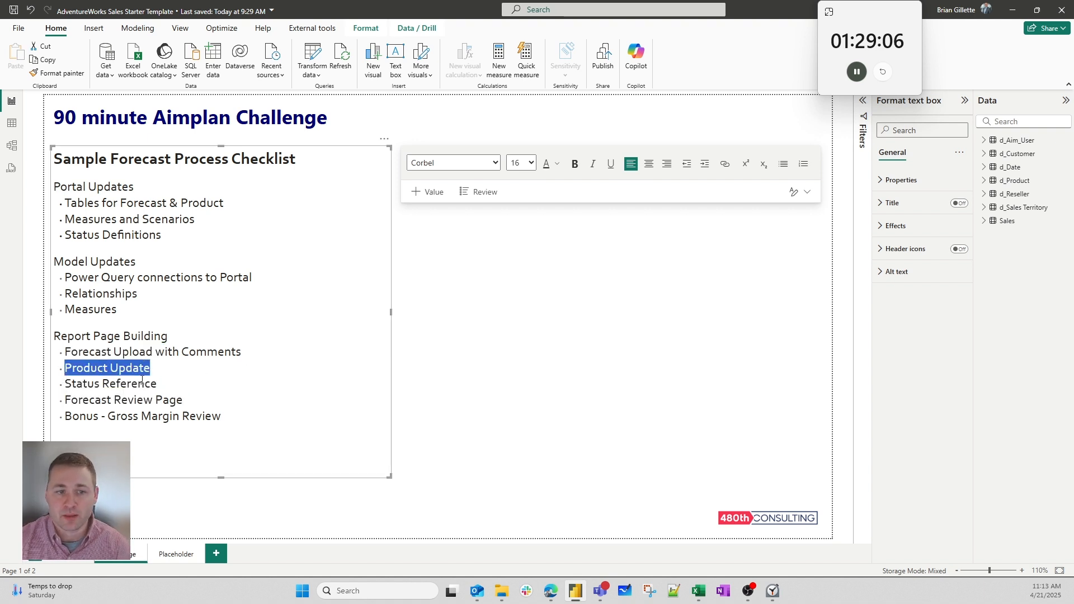
pyautogui.moveTo(162, 385); pyautogui.dragTo(68, 378)
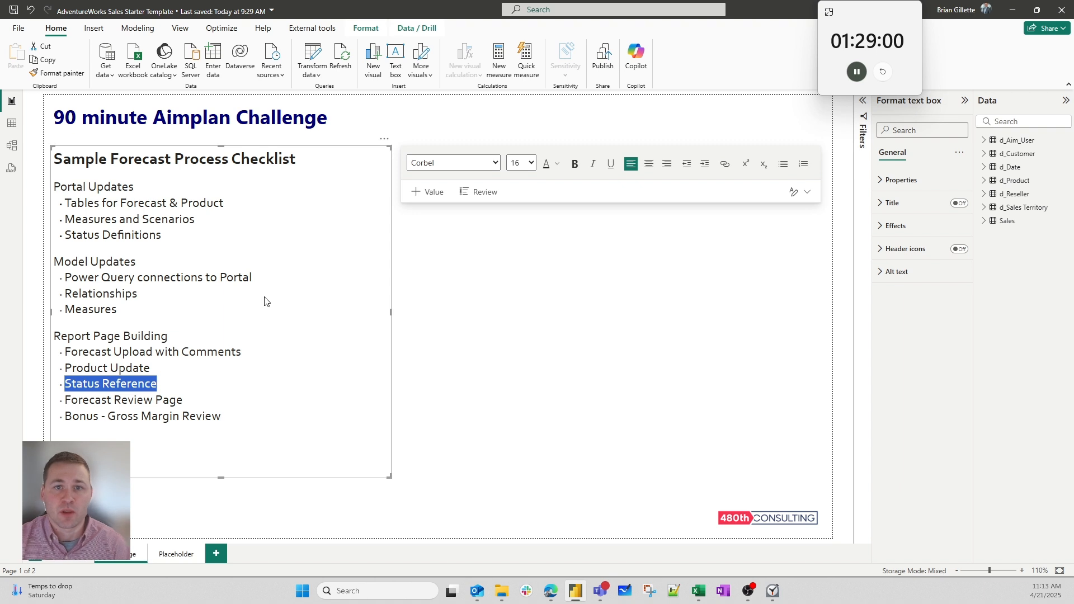
pyautogui.moveTo(184, 400); pyautogui.dragTo(237, 424)
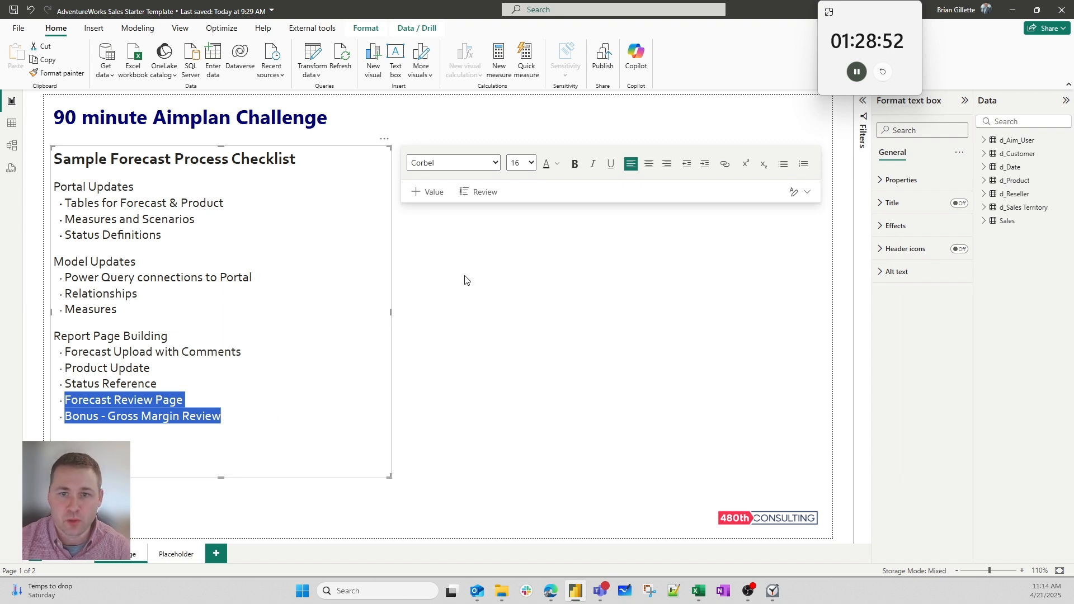
pyautogui.click(435, 375)
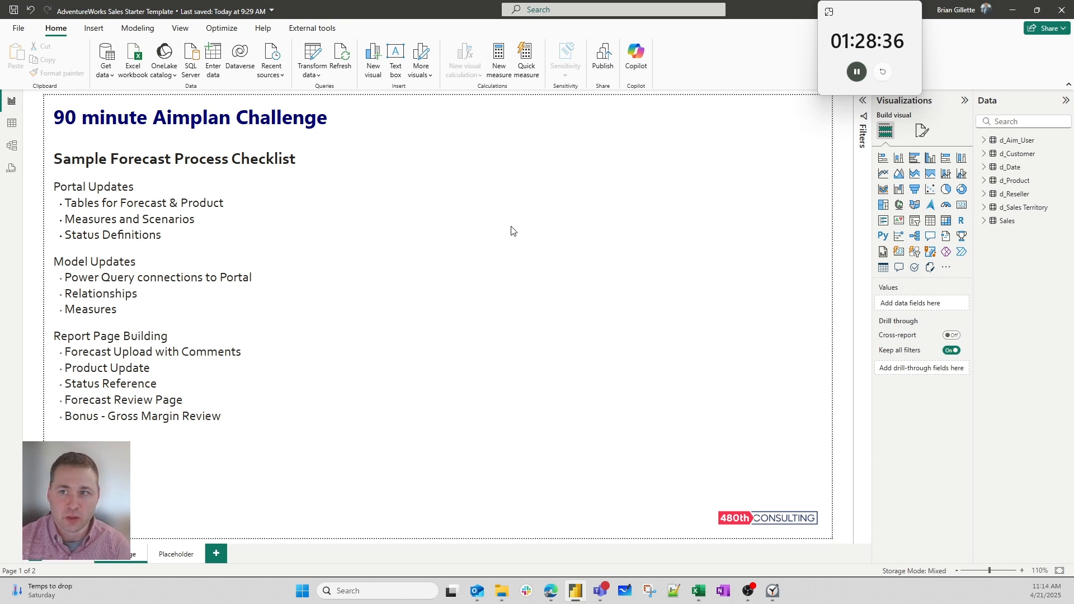
# - Examine the Sales table, its dimension tables and the separate d_Aim_User table in the data model diagram, and return to the report page
pyautogui.click(11, 146)
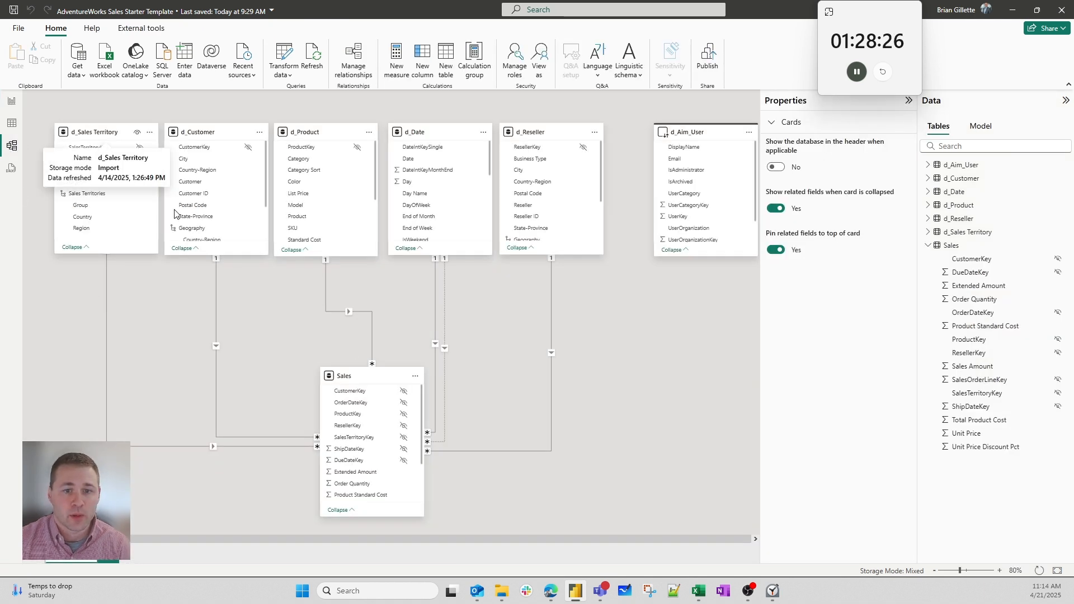
pyautogui.click(367, 375)
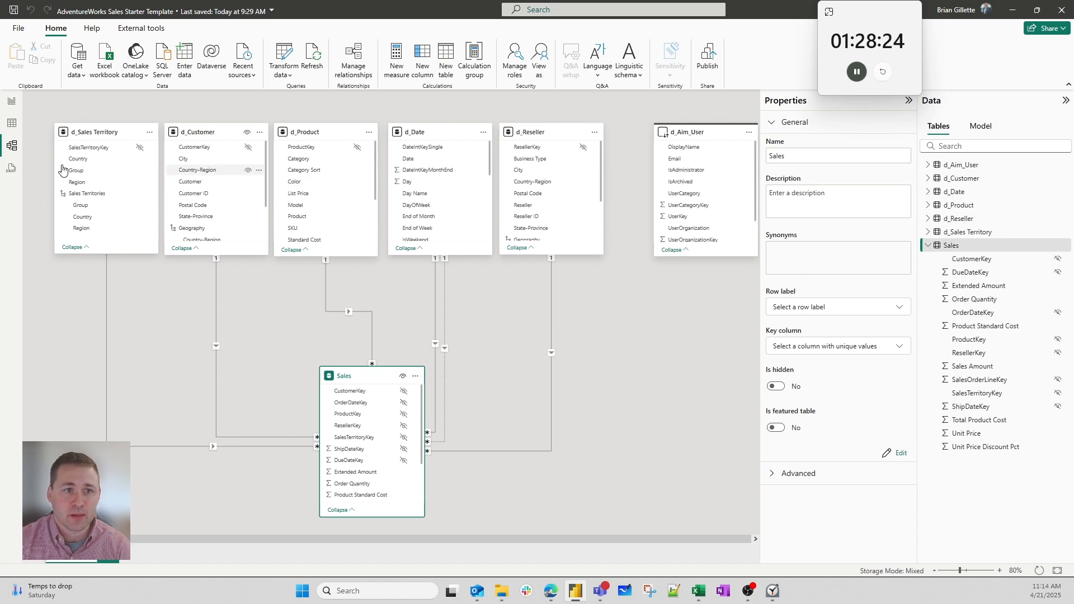
pyautogui.click(120, 139)
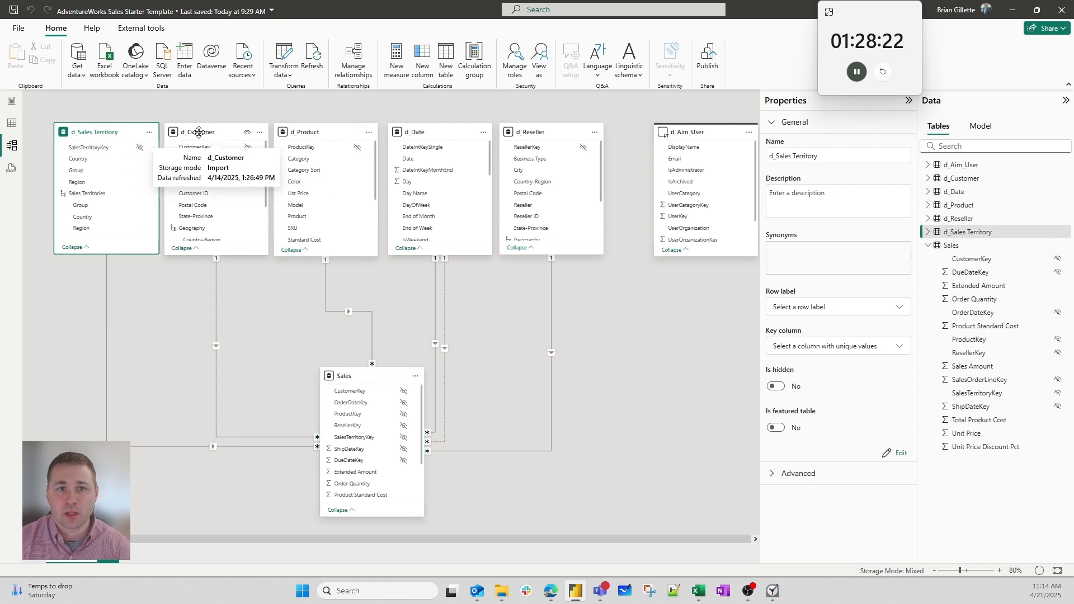
pyautogui.click(176, 139)
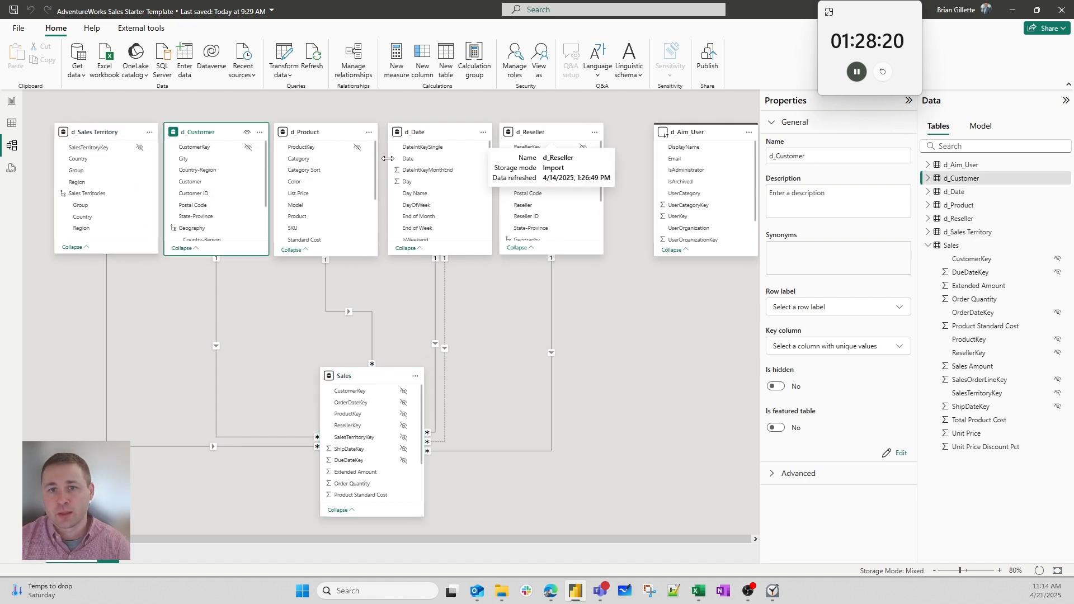
pyautogui.click(637, 386)
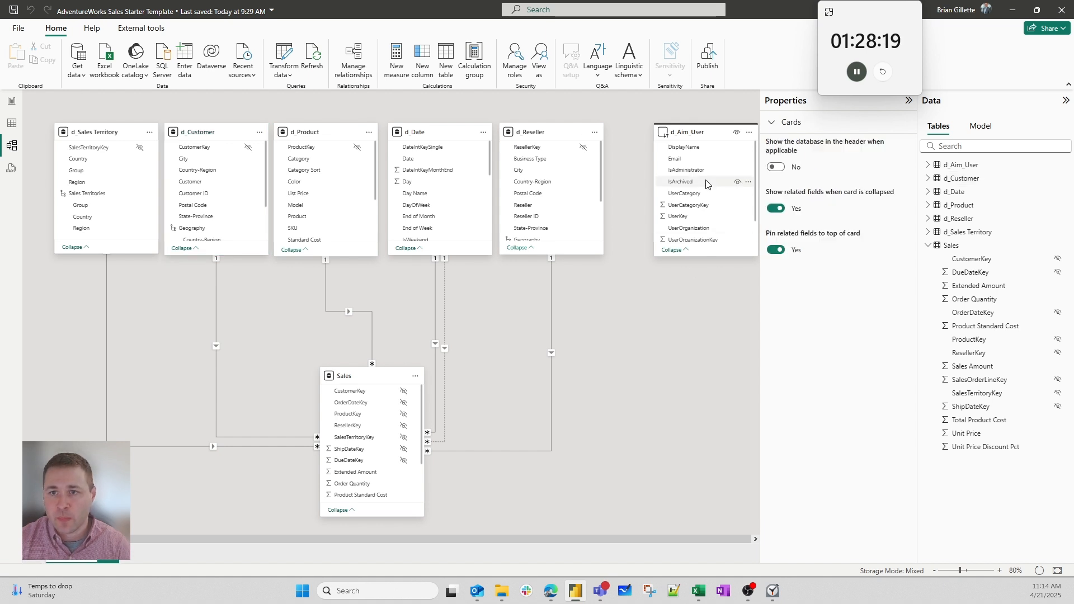
pyautogui.click(708, 134)
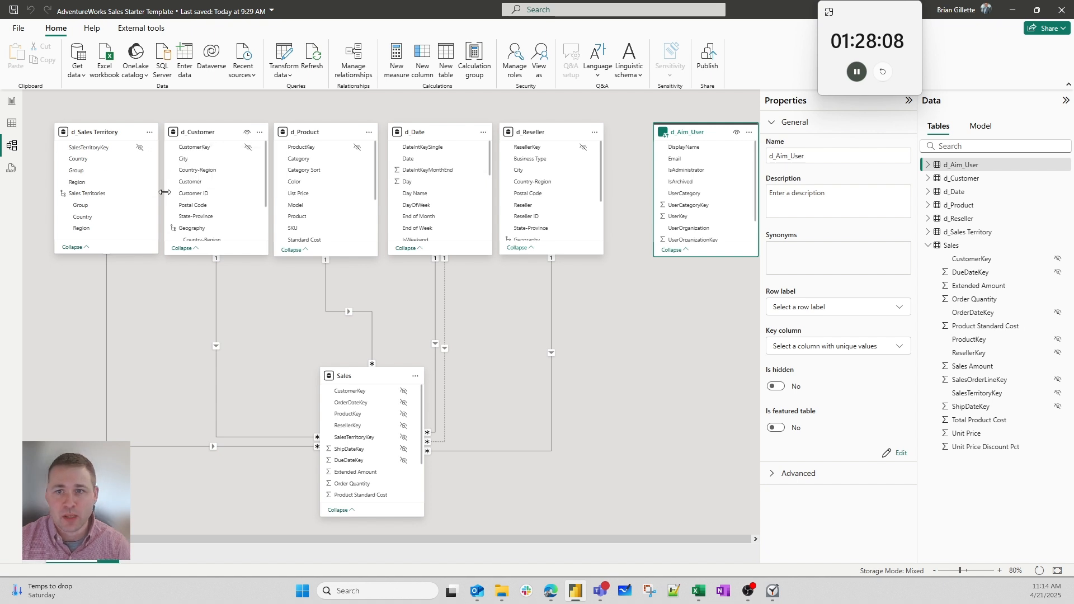
pyautogui.click(604, 341)
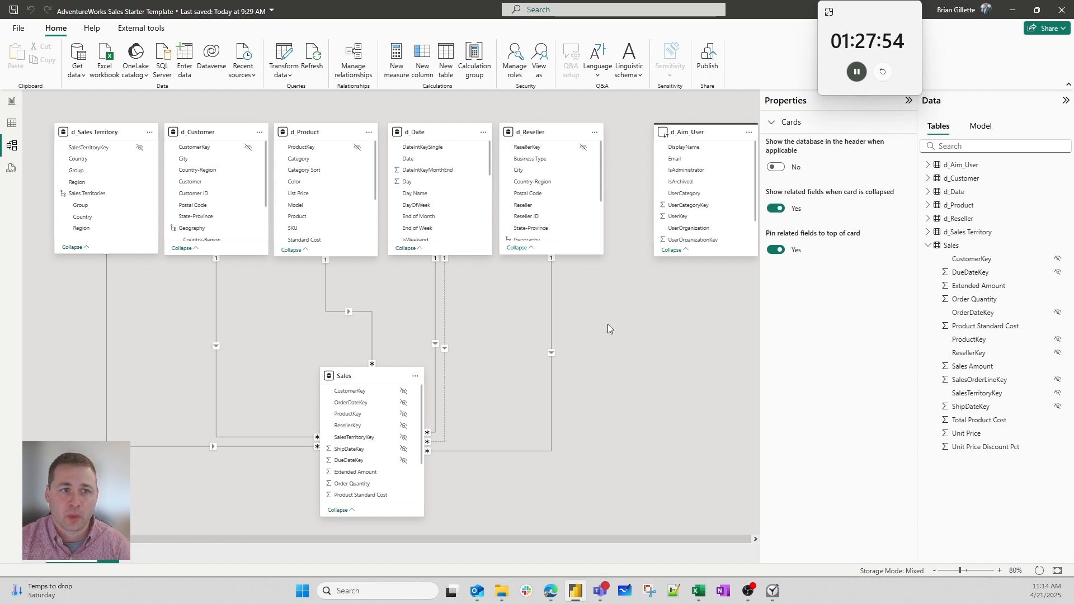
pyautogui.click(752, 149)
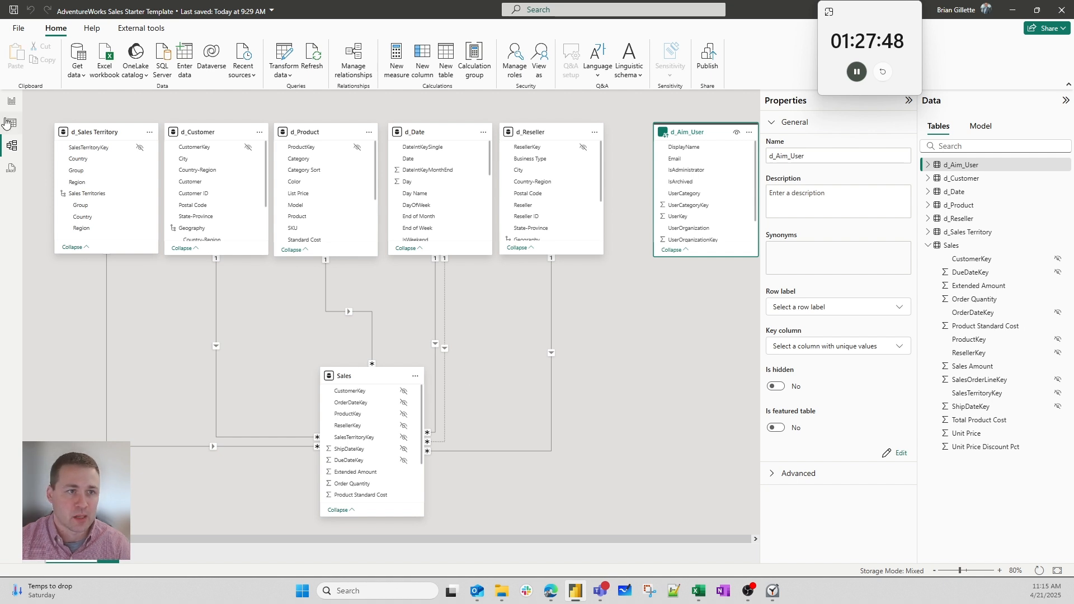
pyautogui.click(11, 102)
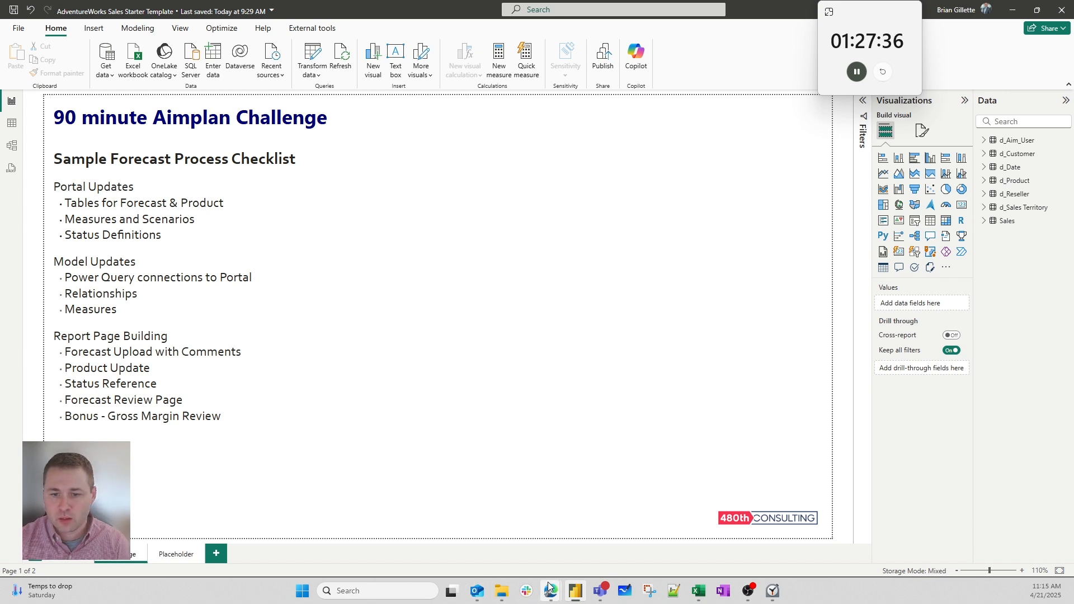
# - Switch to the Aimplan Admin-Portal in the browser and open its list of measures
pyautogui.moveTo(548, 586)
pyautogui.click(600, 532)
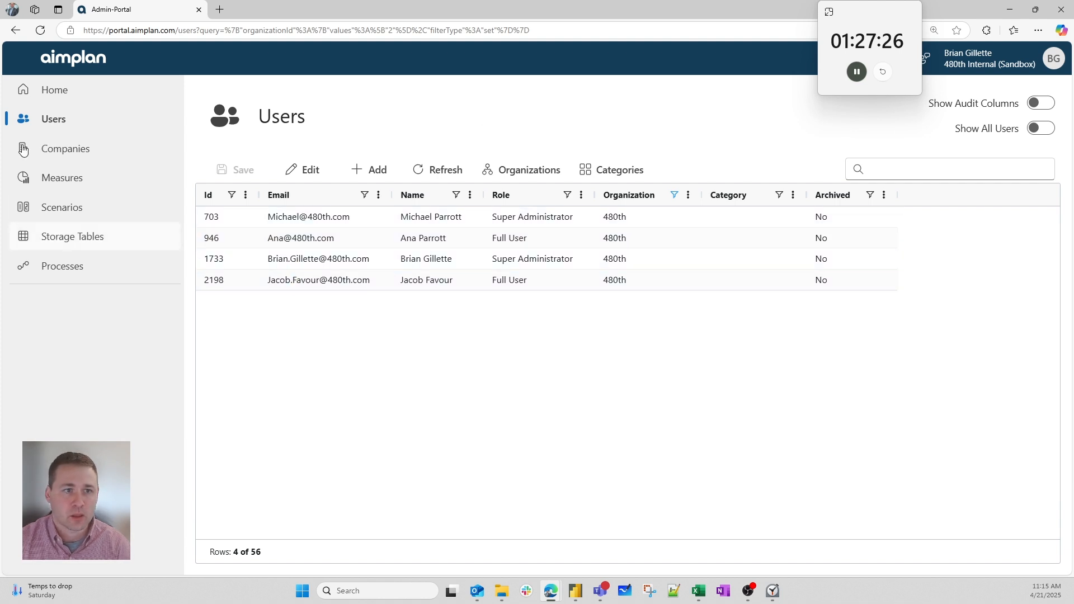
pyautogui.click(70, 178)
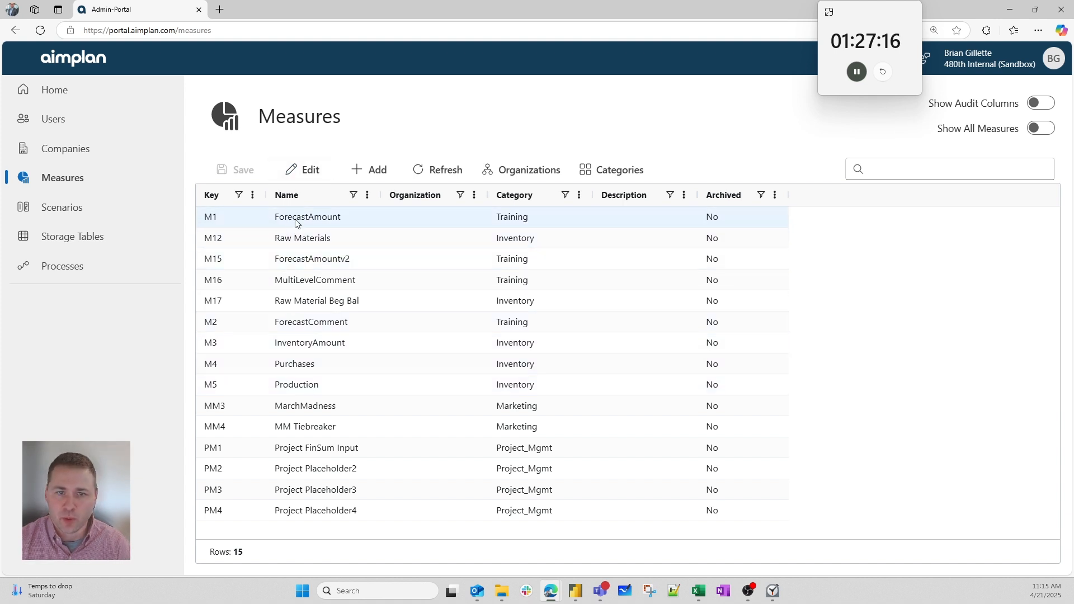
# - Add and save a measure with key M18, name AdvWks Forecast and category Training
pyautogui.click(375, 169)
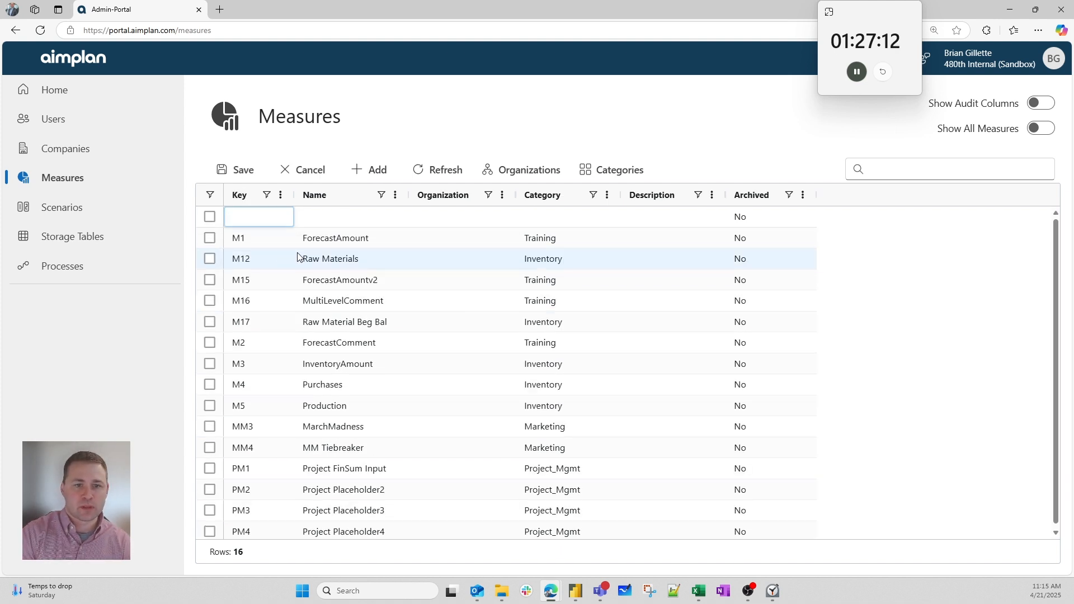
pyautogui.write('M18')
pyautogui.press('Tab')
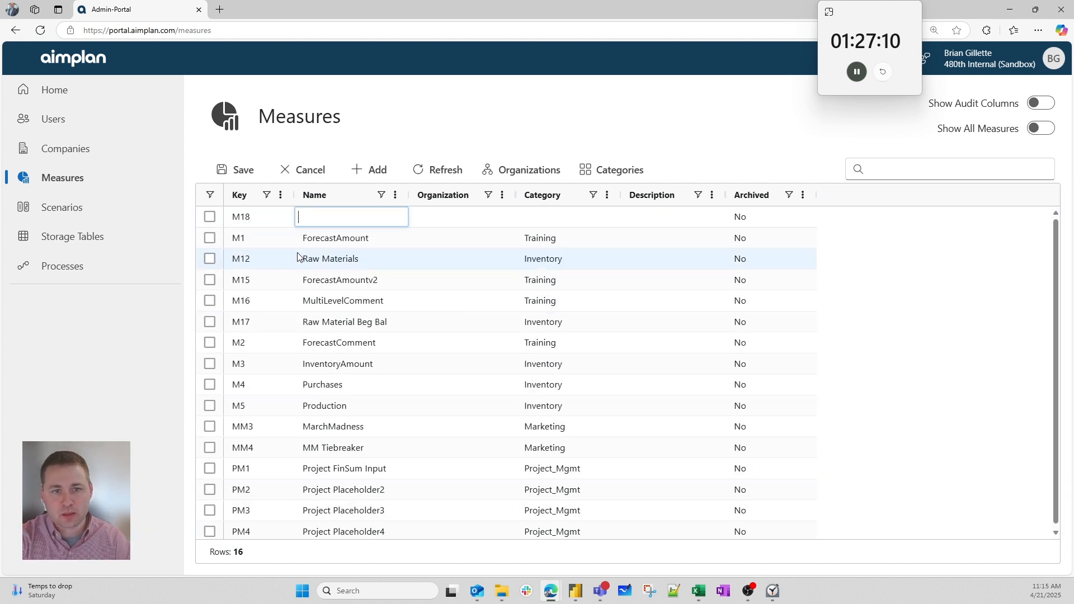
pyautogui.write('AdvWks Forecast')
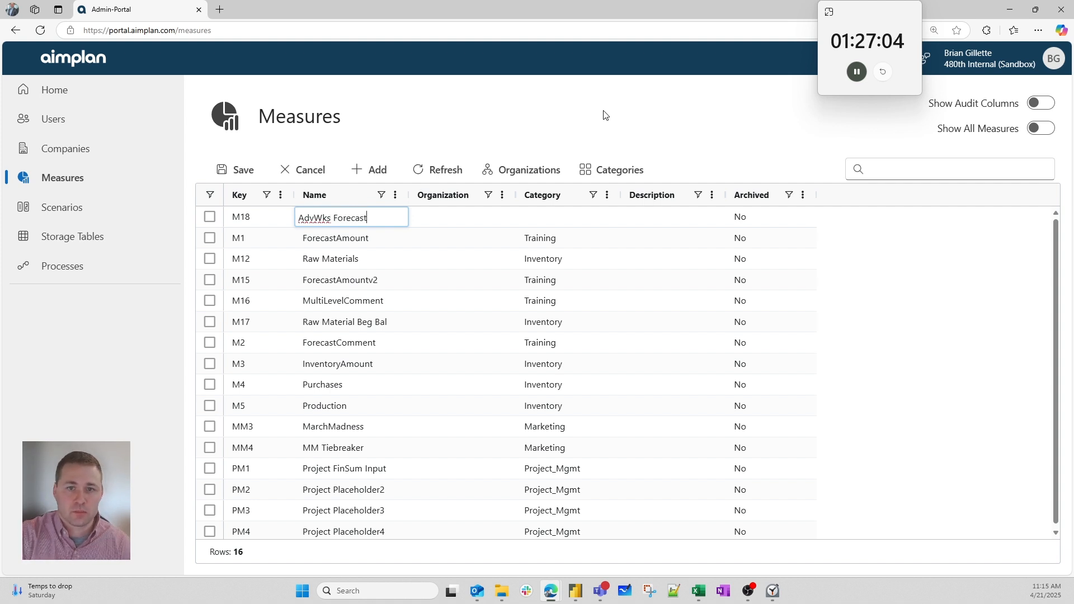
pyautogui.click(583, 218)
pyautogui.click(578, 223)
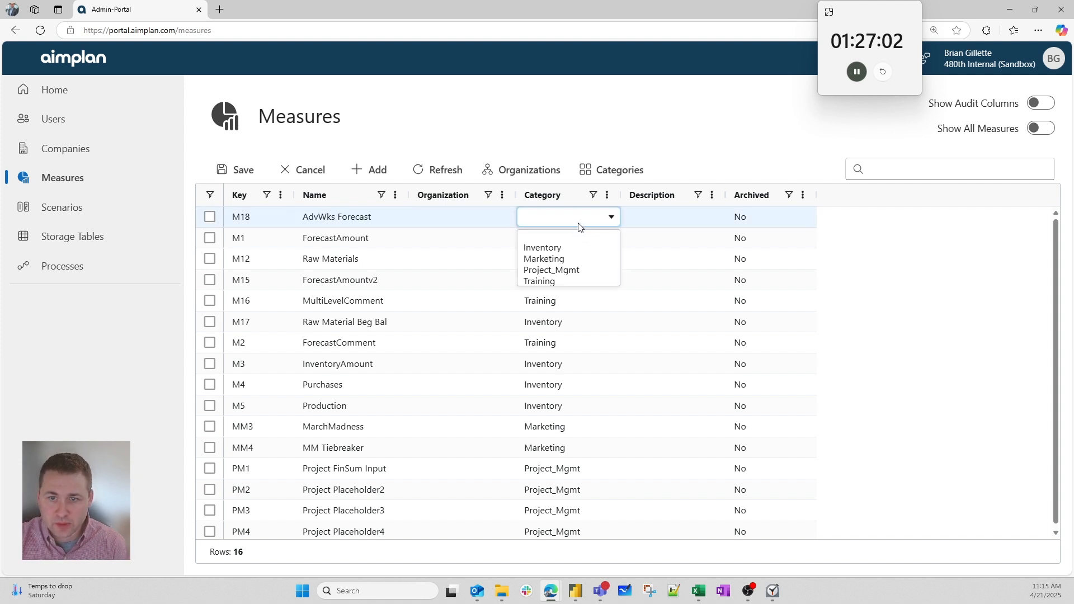
pyautogui.click(550, 281)
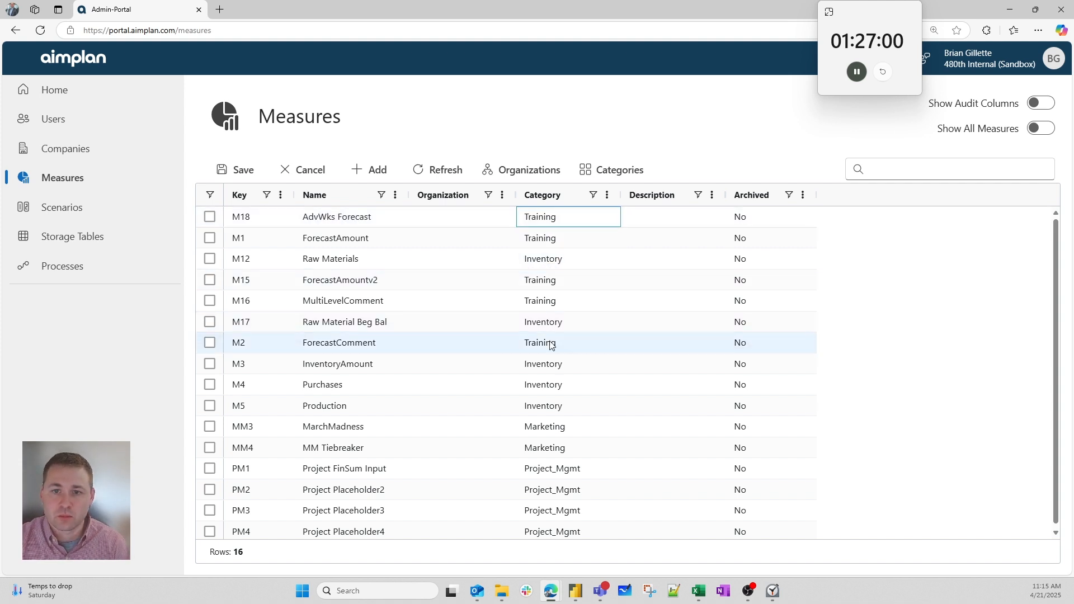
pyautogui.click(239, 169)
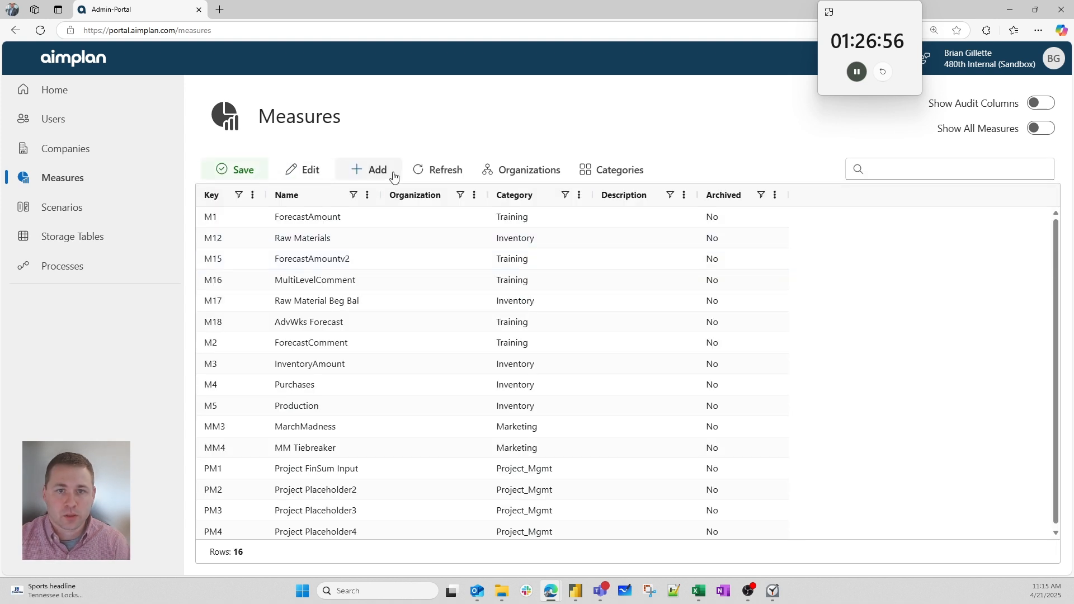
# - Add and save a measure with key M19 named AdvWks Comment, and set its category to Training
pyautogui.click(363, 170)
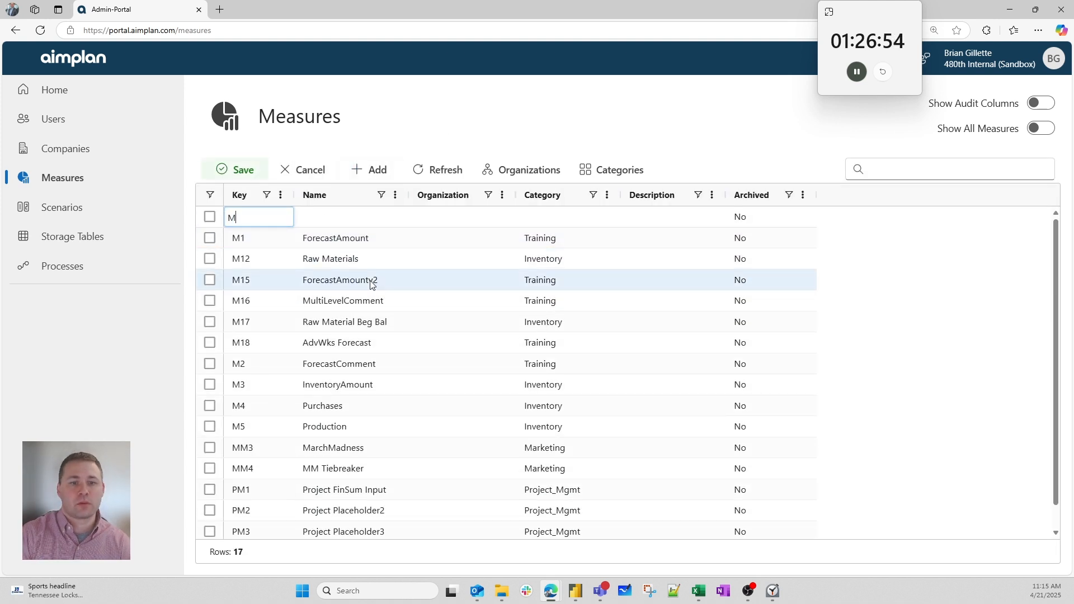
pyautogui.press('Tab')
pyautogui.write('A')
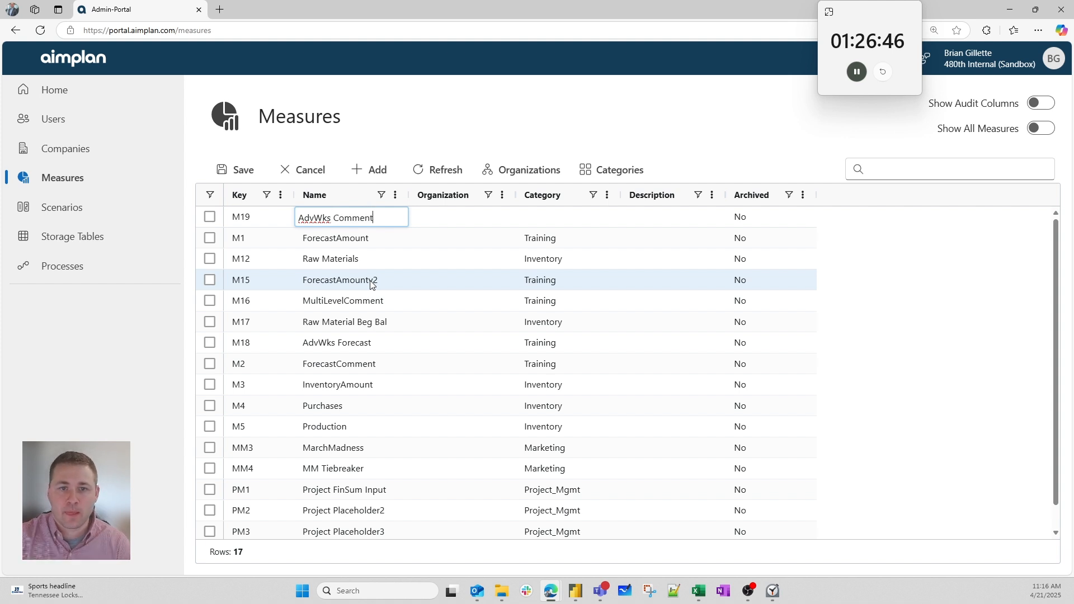
pyautogui.click(244, 169)
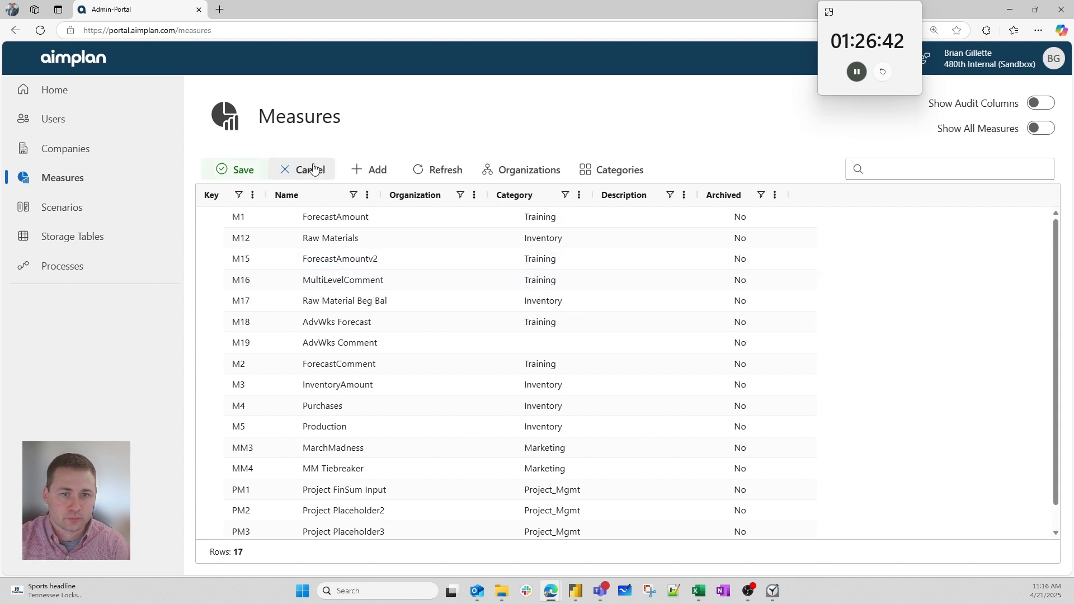
pyautogui.click(553, 342)
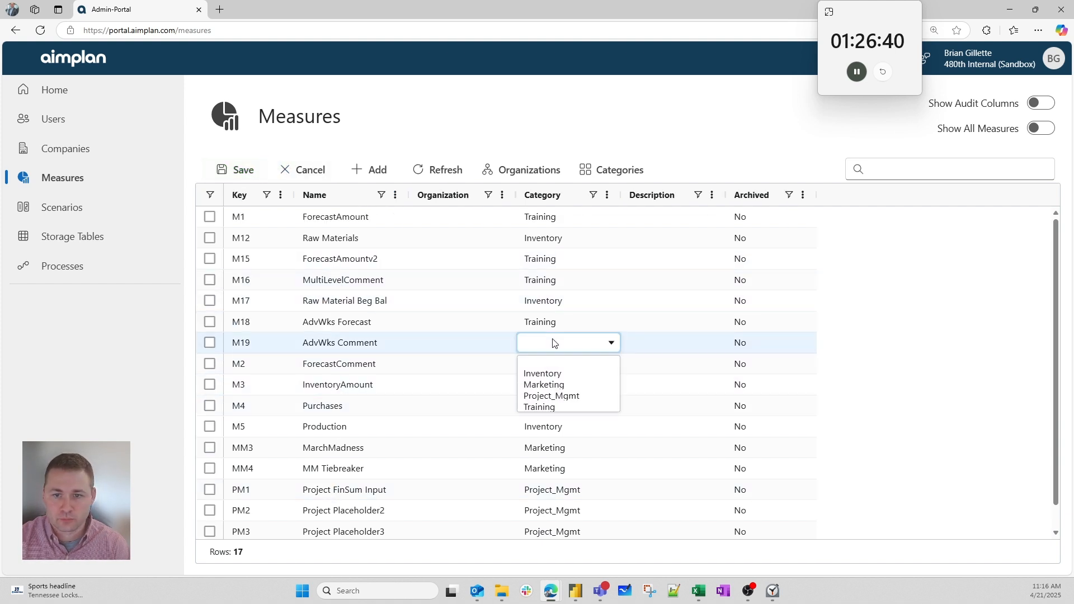
pyautogui.click(551, 407)
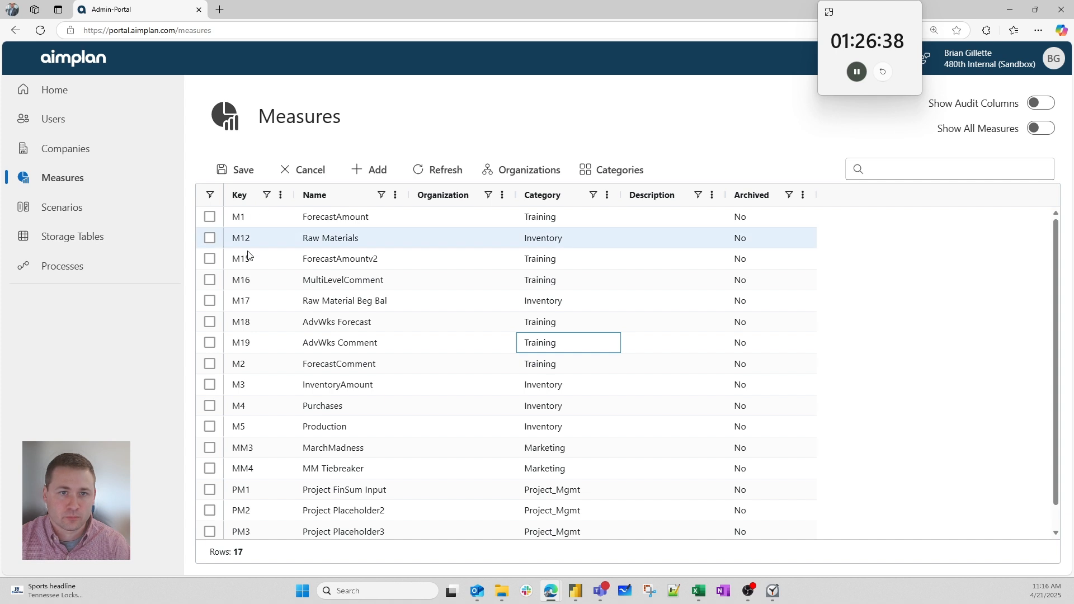
# - Create a new measure category named AdventureWorks Challenge
pyautogui.click(613, 173)
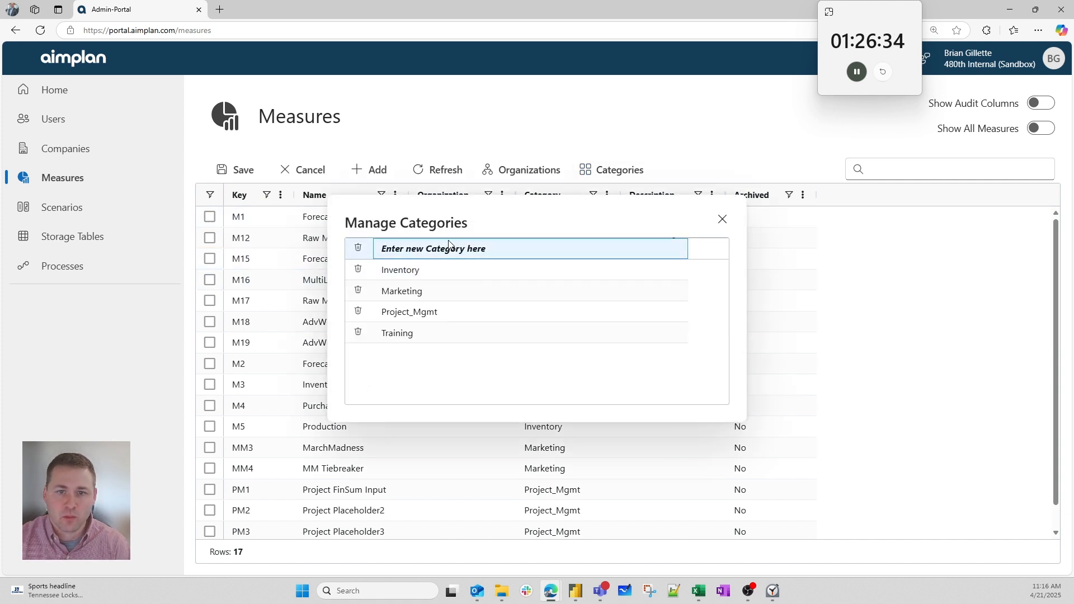
pyautogui.click(449, 245)
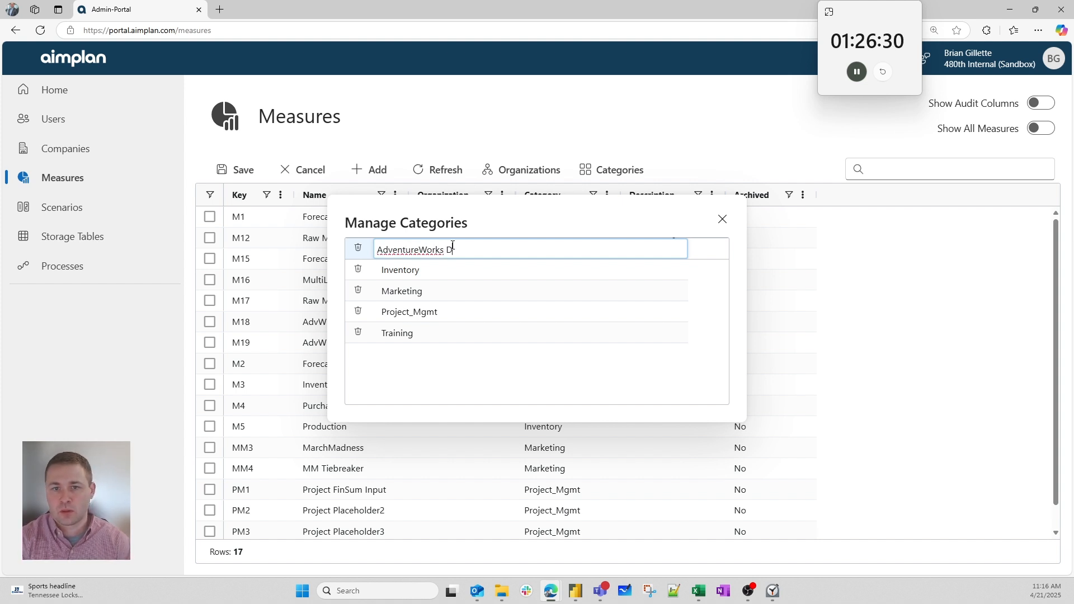
pyautogui.write('AdventureWorks Demo')
pyautogui.doubleClick(452, 249)
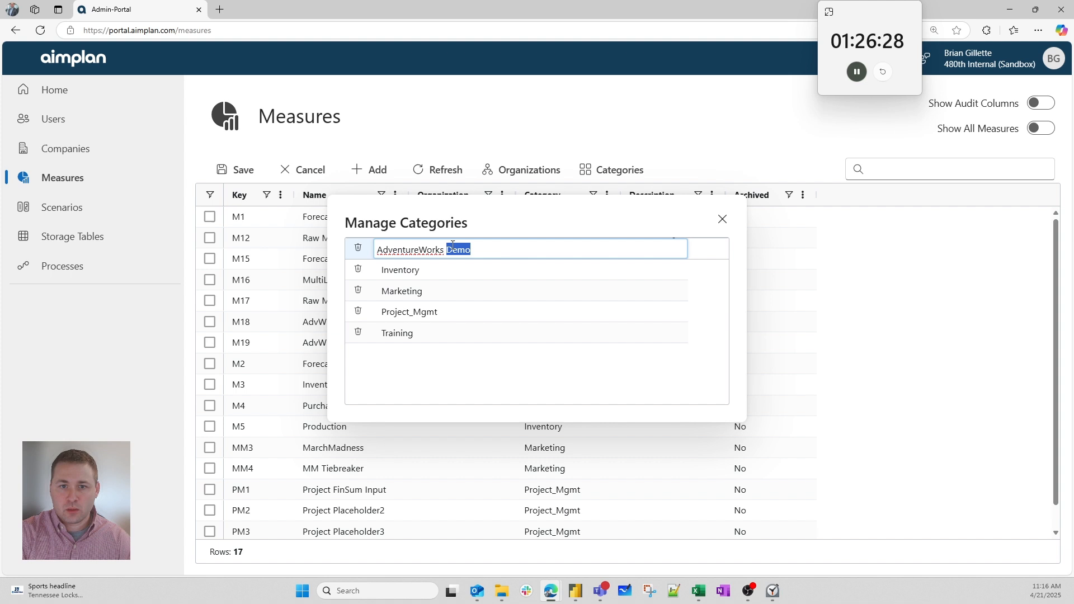
pyautogui.write('Challenge')
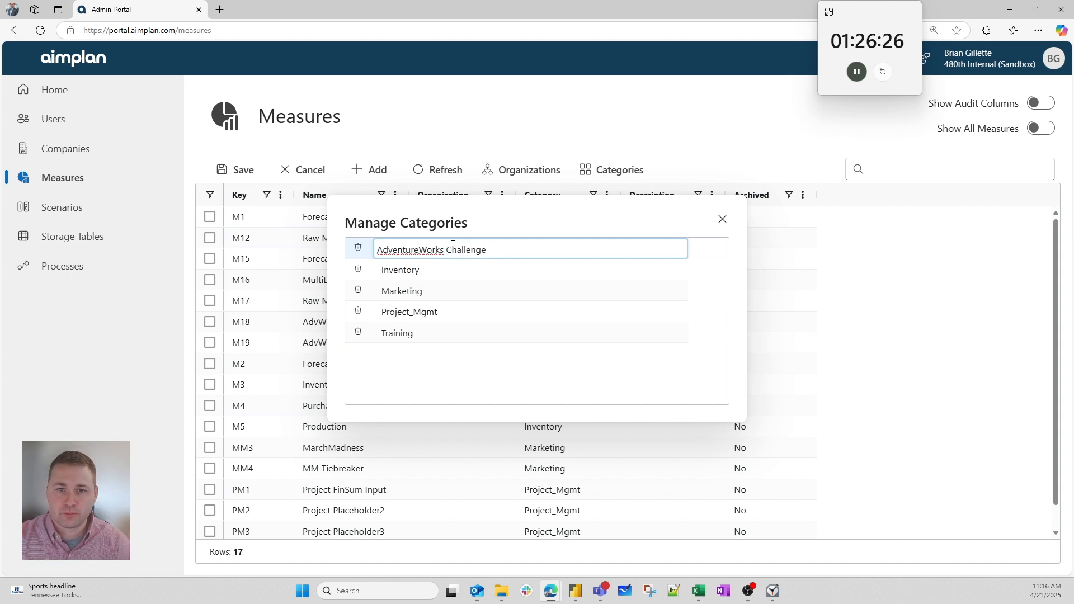
pyautogui.press('Return')
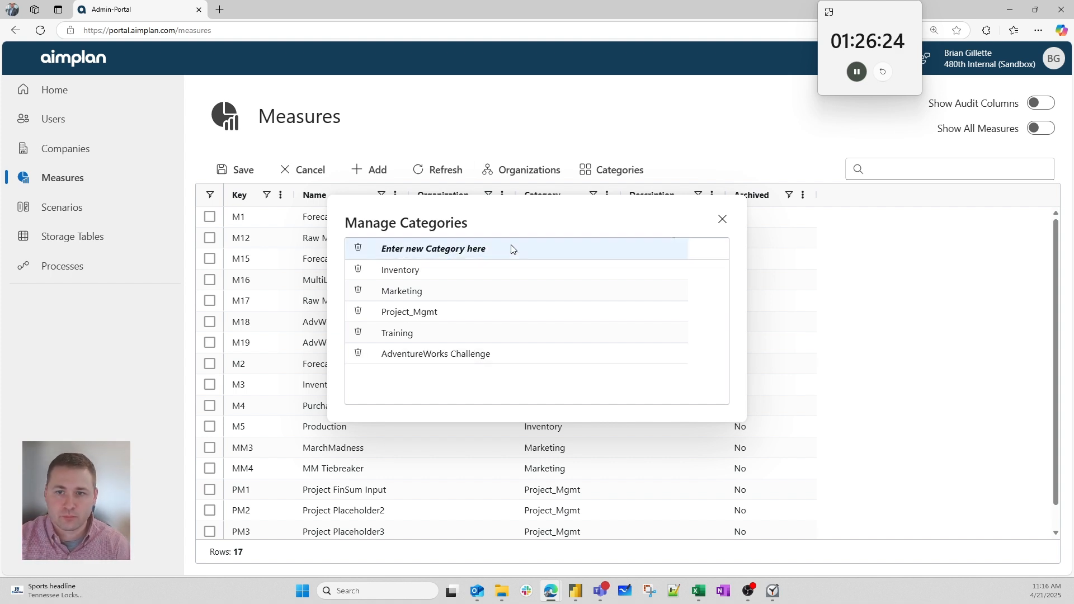
# - Close the category manager, change the category of measures M18 and M19 to AdventureWorks Challenge, and save
pyautogui.click(722, 219)
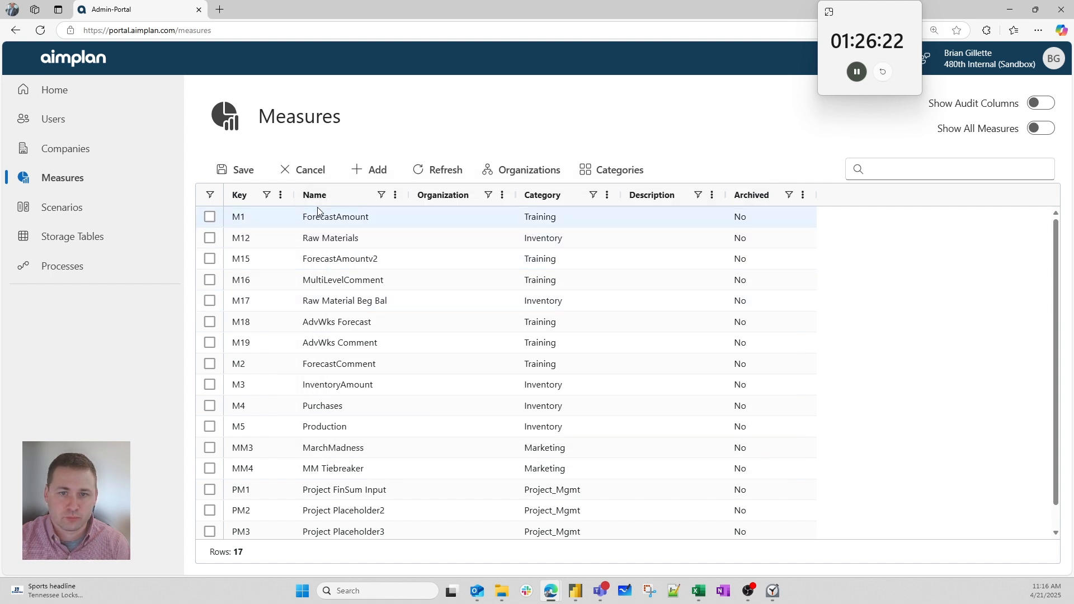
pyautogui.click(541, 342)
pyautogui.click(542, 343)
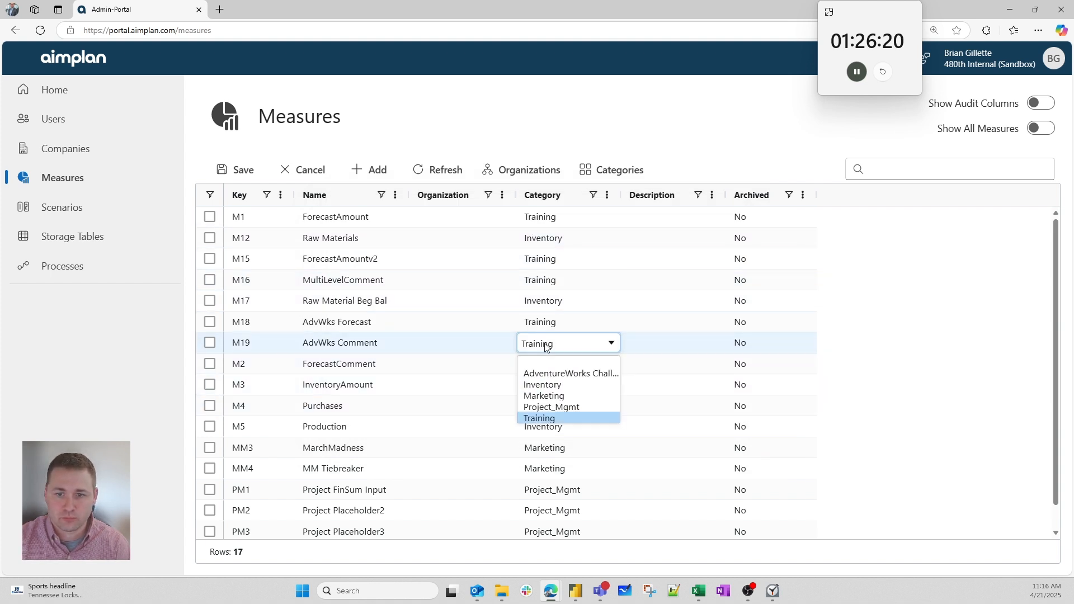
pyautogui.click(542, 385)
pyautogui.click(555, 347)
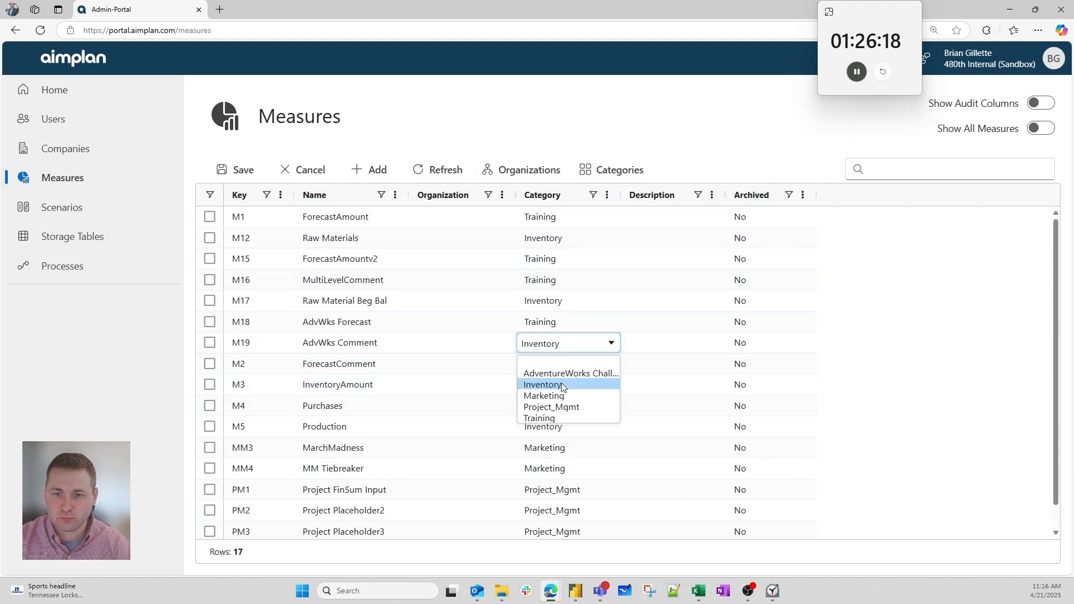
pyautogui.click(559, 373)
pyautogui.click(554, 322)
pyautogui.click(559, 323)
pyautogui.click(561, 350)
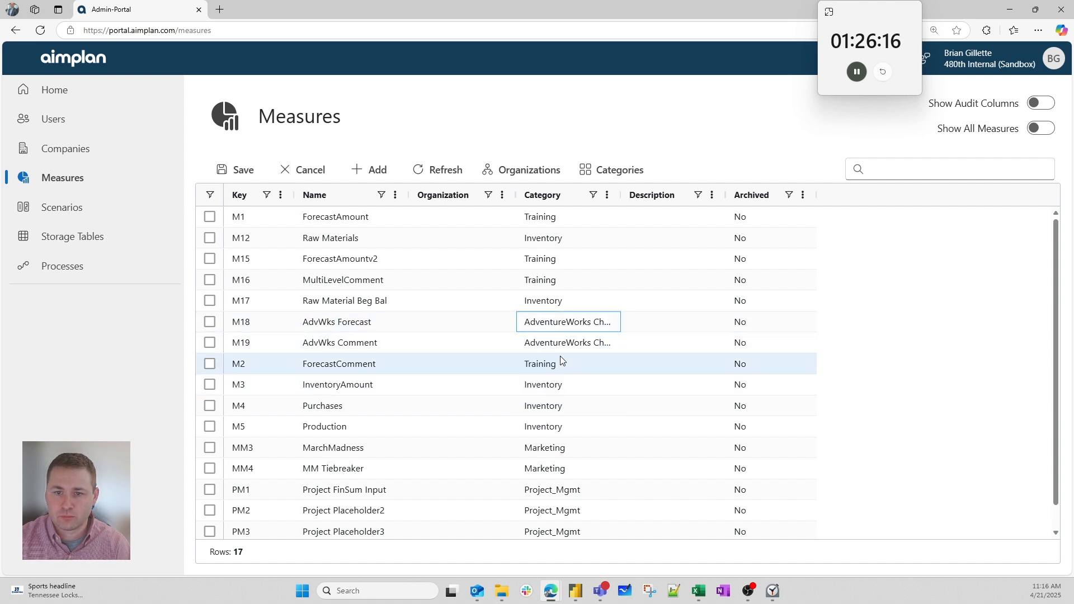
pyautogui.click(236, 170)
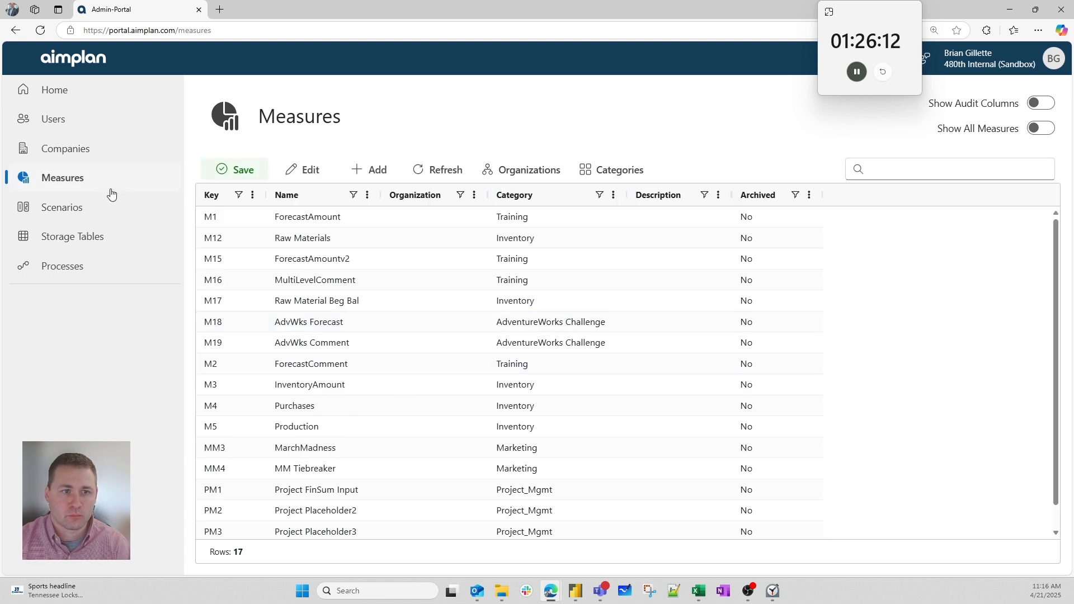
# - Add and save a scenario with key AW1, name Product Forecast and status Open
pyautogui.click(54, 208)
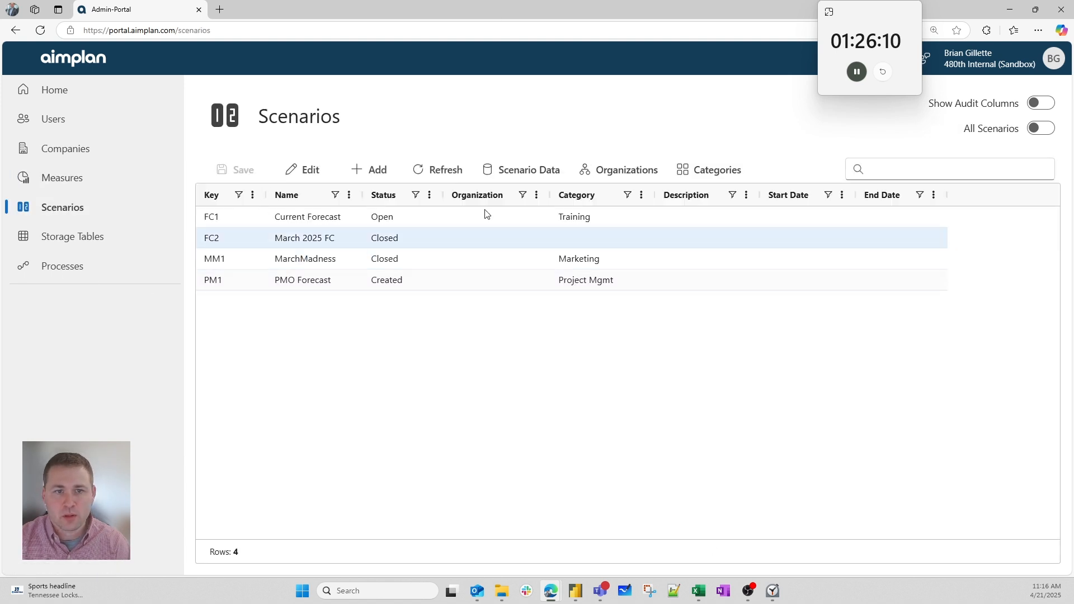
pyautogui.click(367, 170)
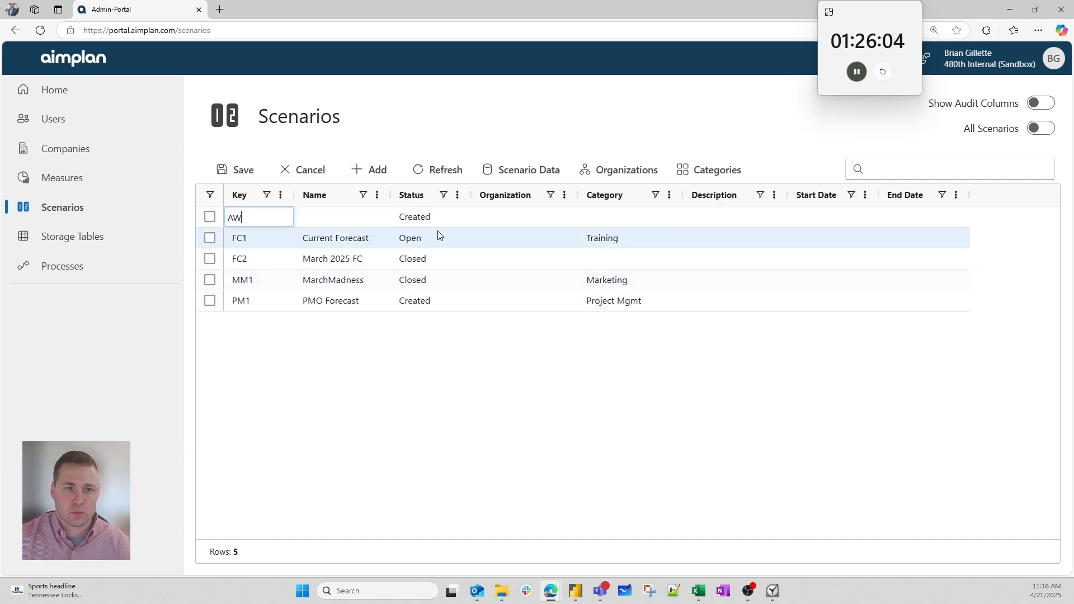
pyautogui.press('Tab')
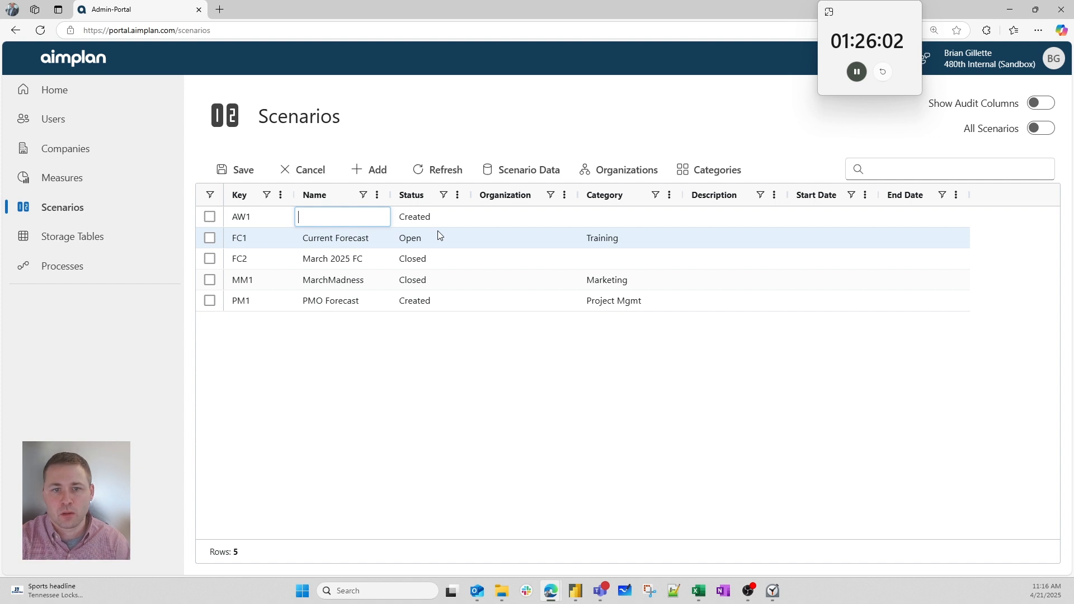
pyautogui.write('Pr')
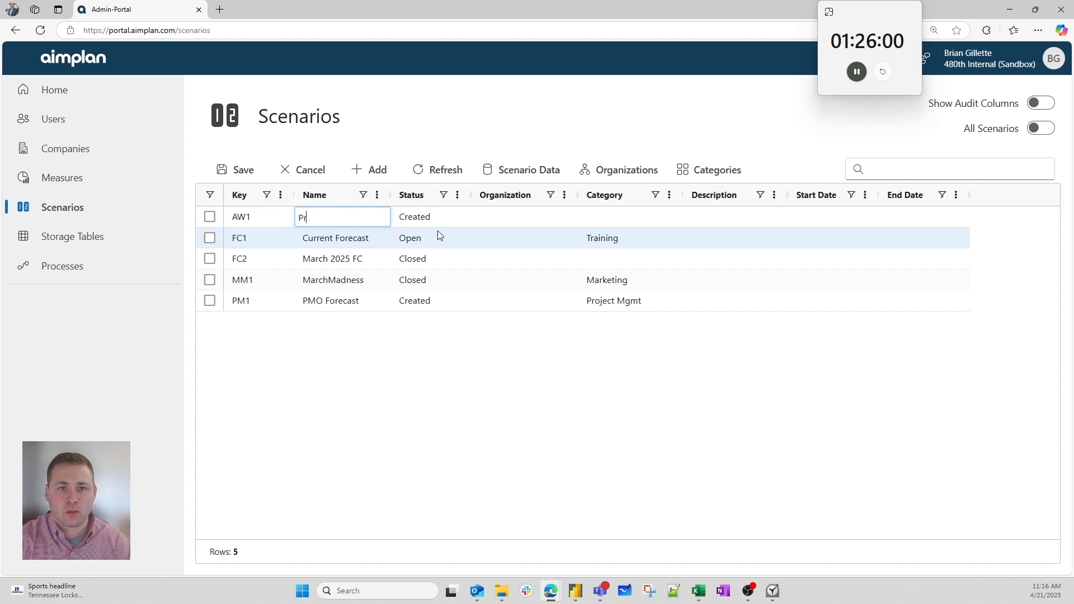
pyautogui.write('oduct Forecast')
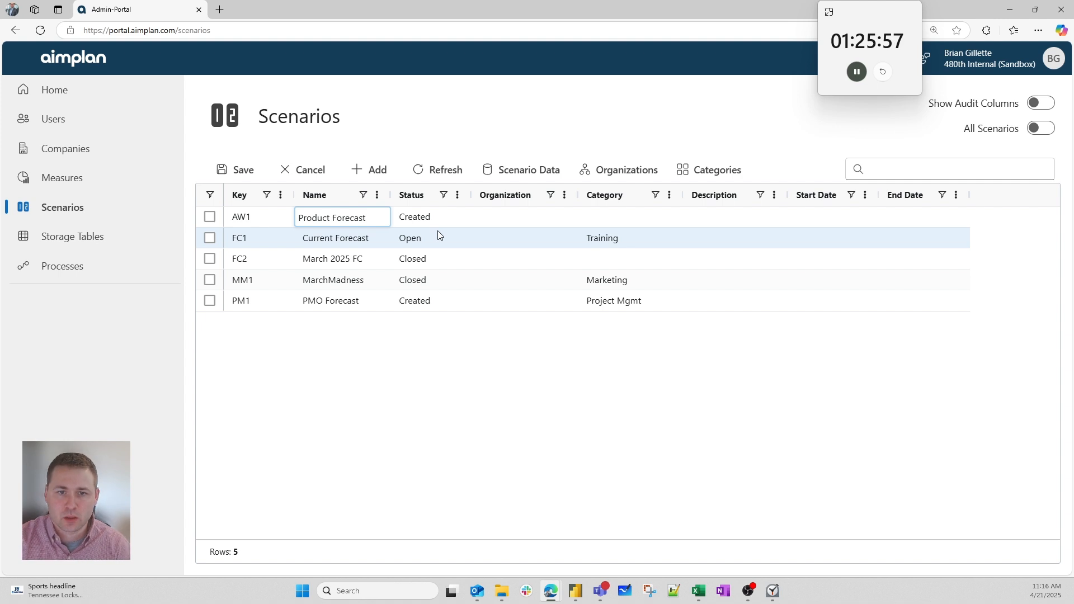
pyautogui.press('Tab')
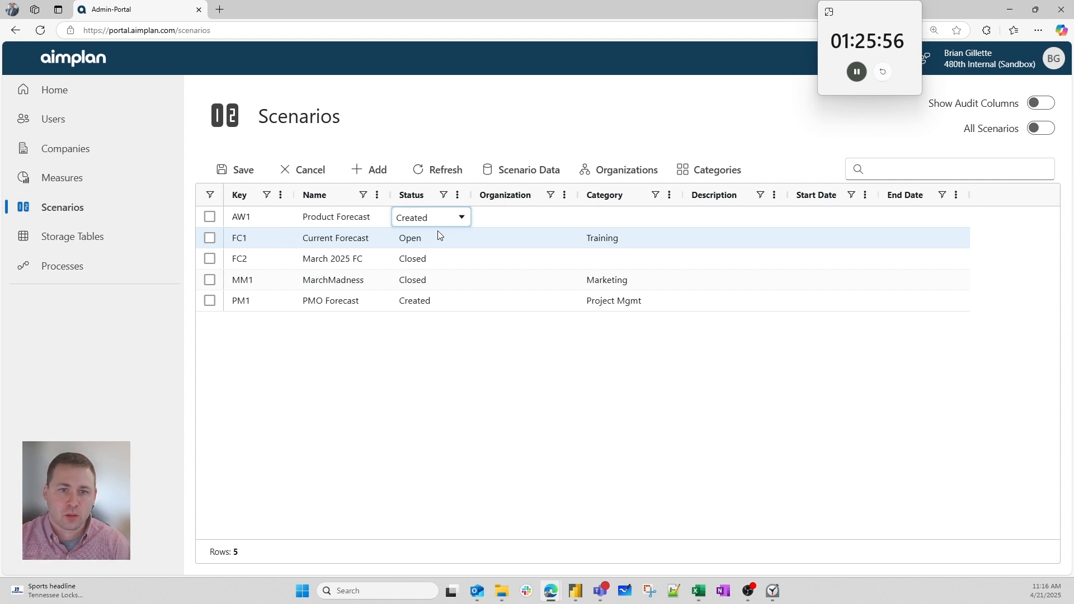
pyautogui.click(426, 218)
pyautogui.click(424, 255)
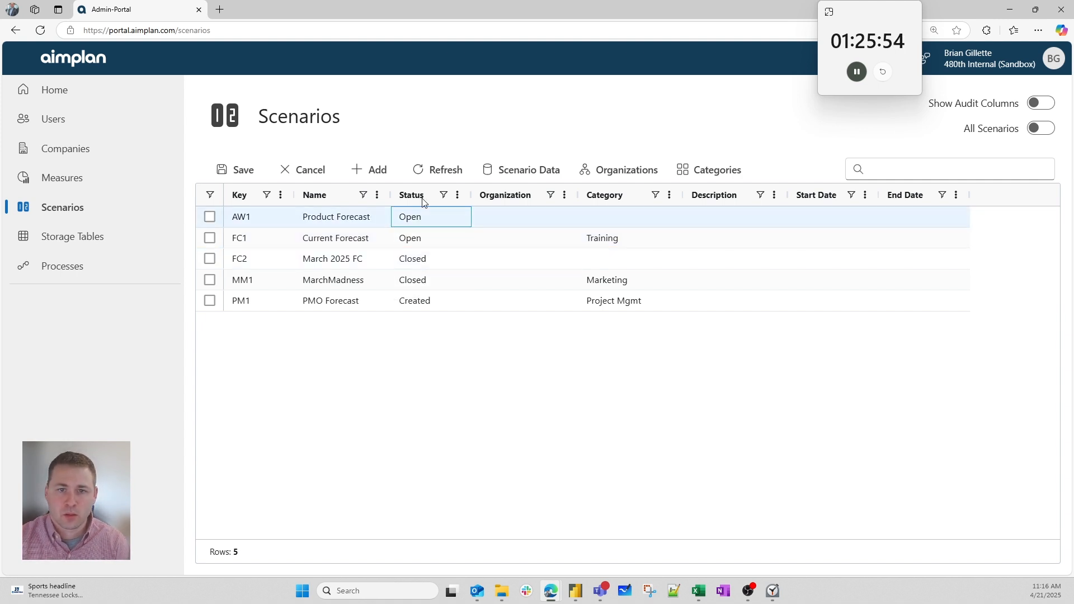
pyautogui.click(244, 171)
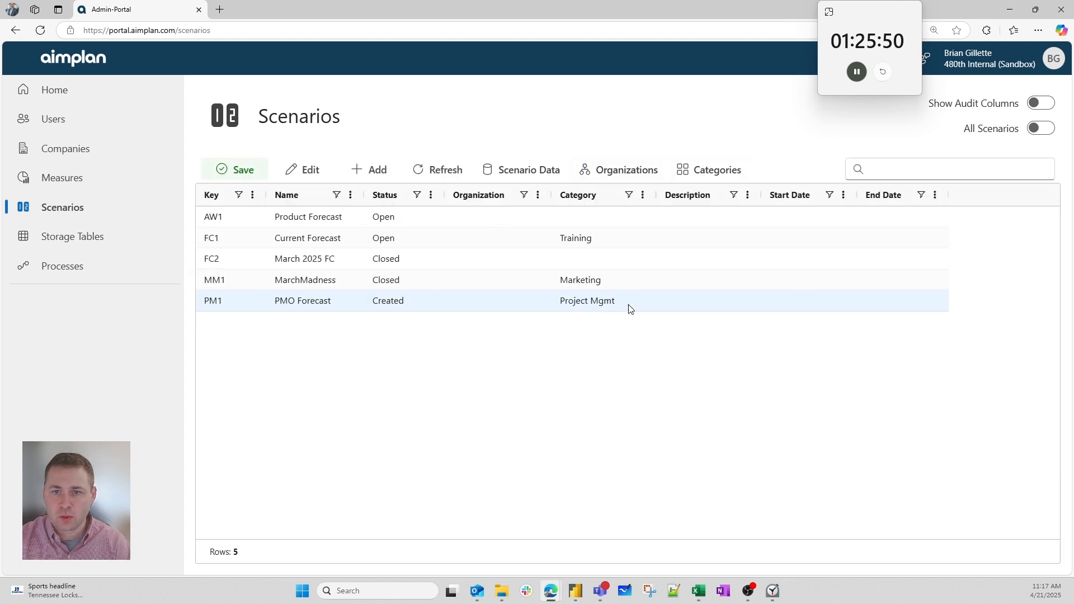
# - Create a new scenario category named AdventureWorks Challenge
pyautogui.click(726, 176)
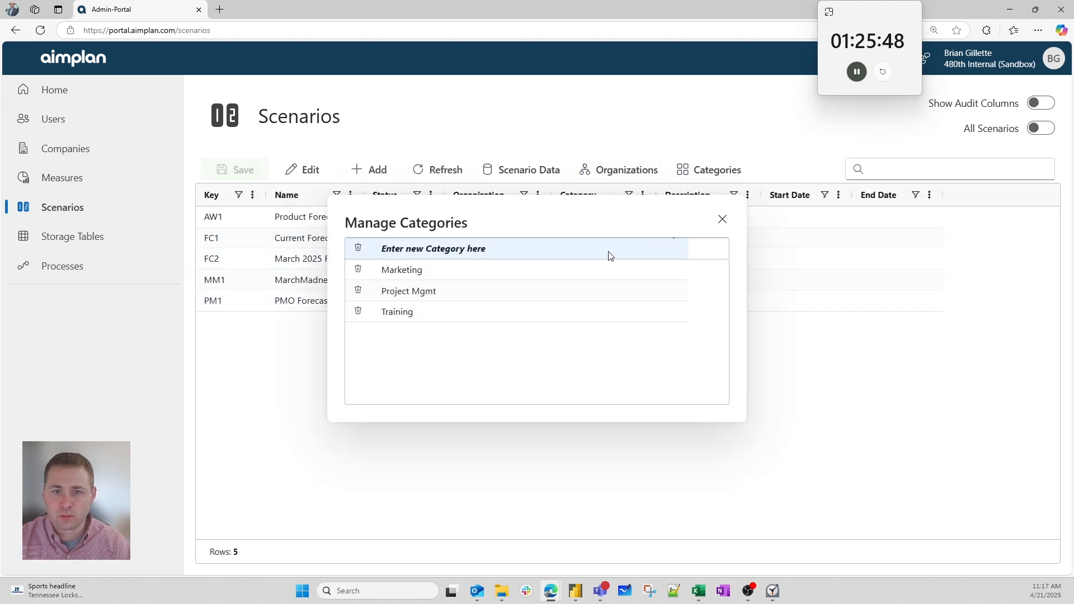
pyautogui.click(439, 250)
pyautogui.write('AdventureWorks Challenge')
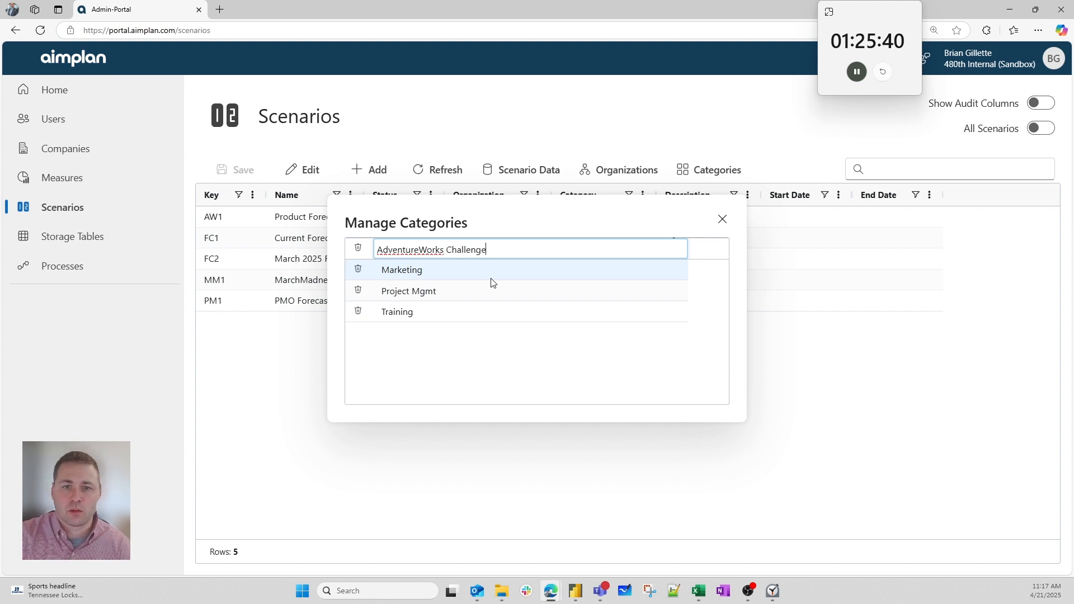
pyautogui.press('Return')
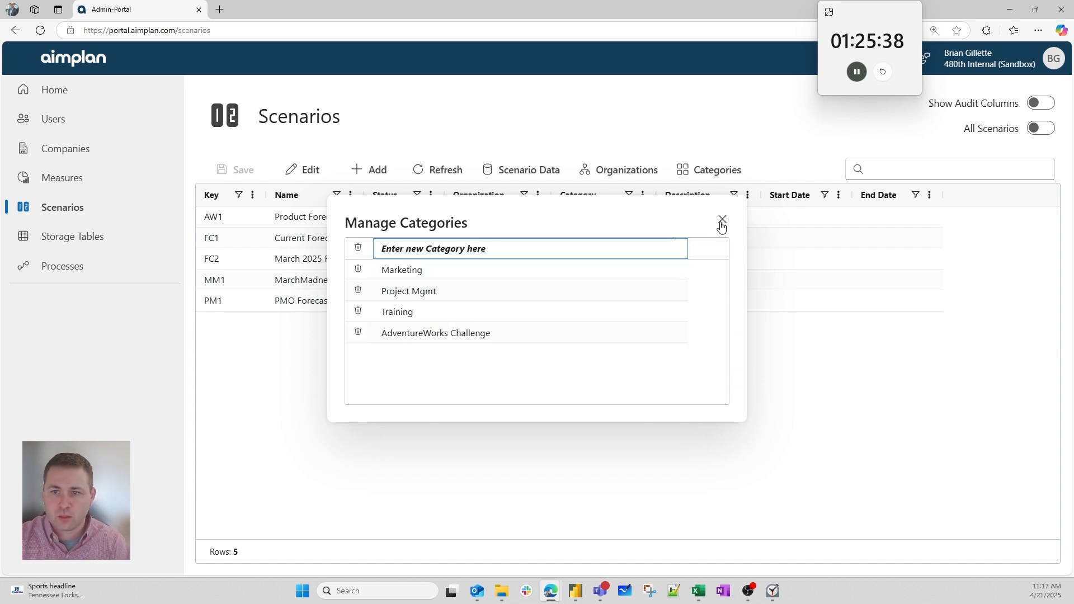
pyautogui.click(720, 223)
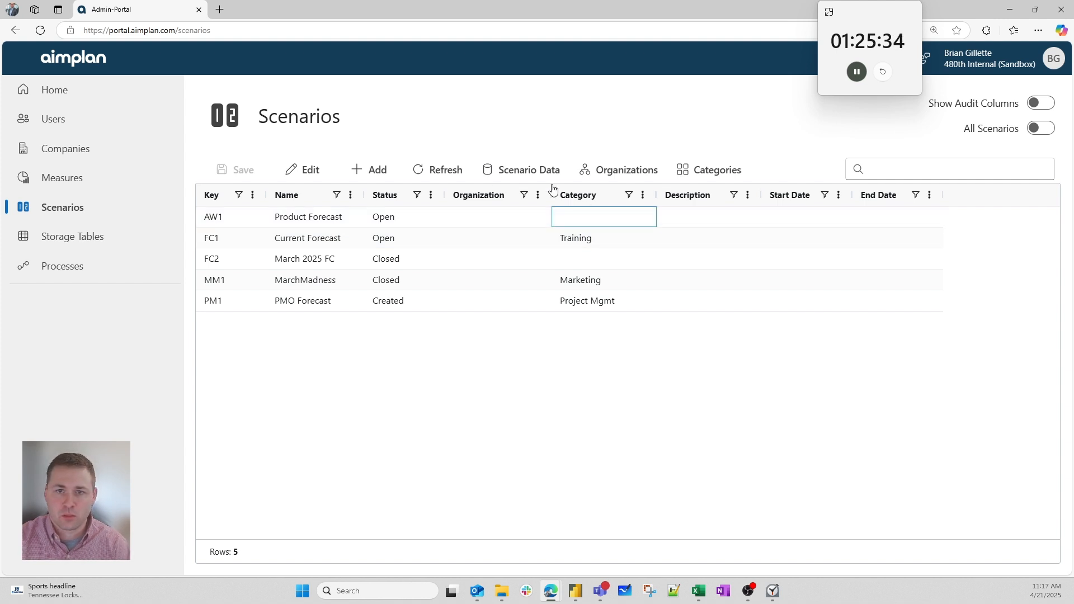
# - Set the category of scenario AW1 to AdventureWorks Challenge and save
pyautogui.click(303, 169)
pyautogui.click(616, 216)
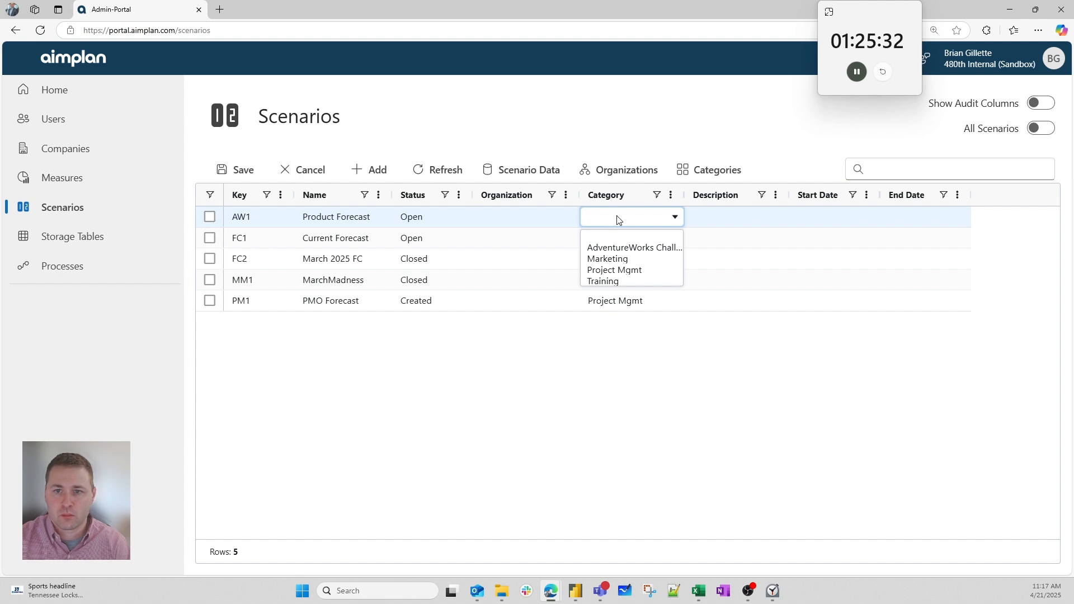
pyautogui.click(622, 249)
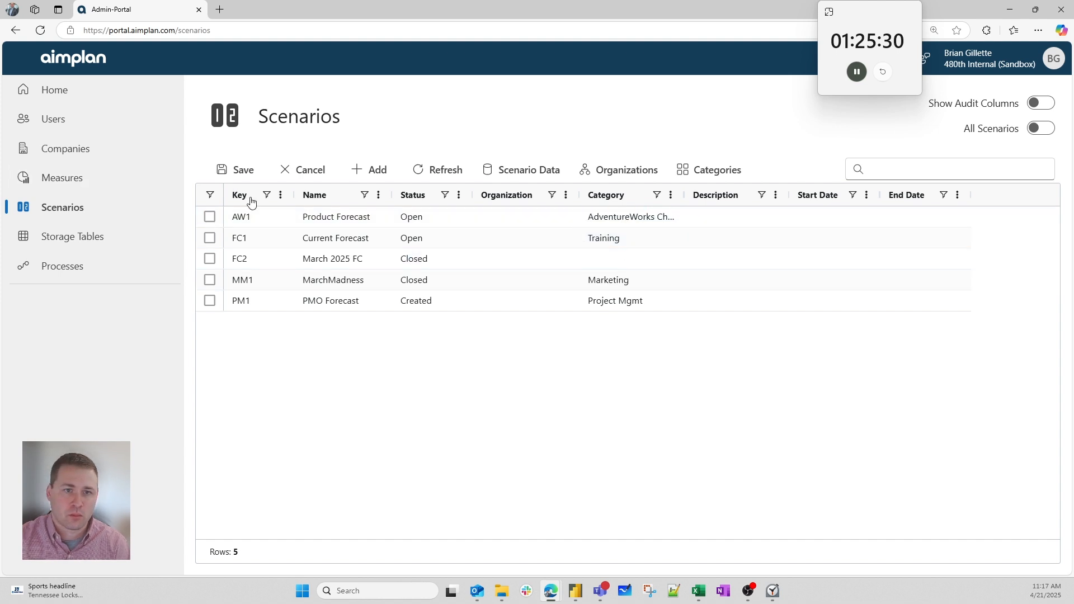
pyautogui.click(241, 169)
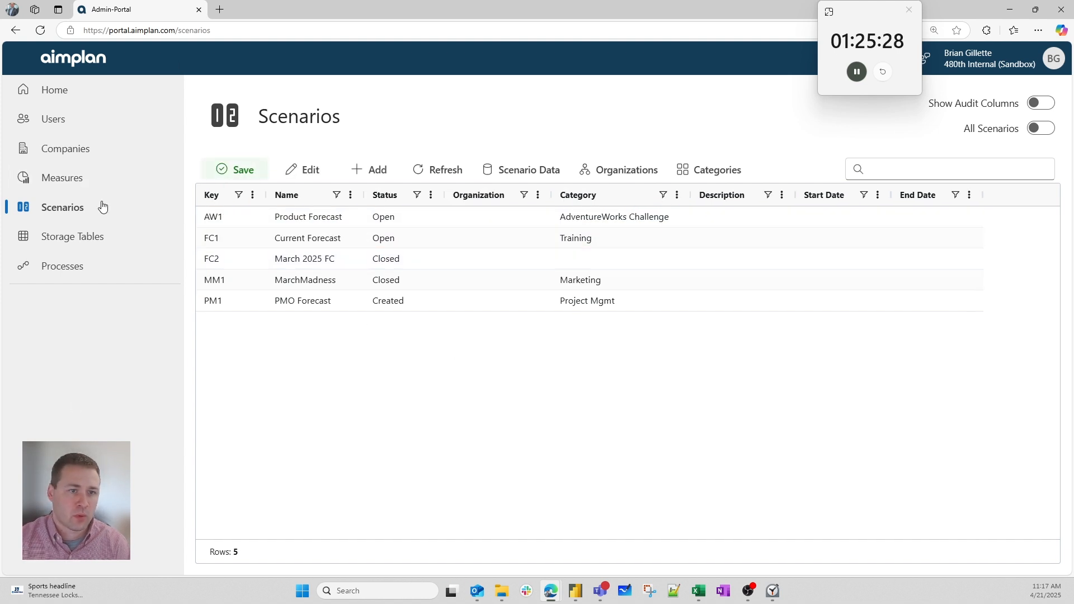
# - Create a storage table named AW_Forecast with the Fact Table type
pyautogui.click(98, 236)
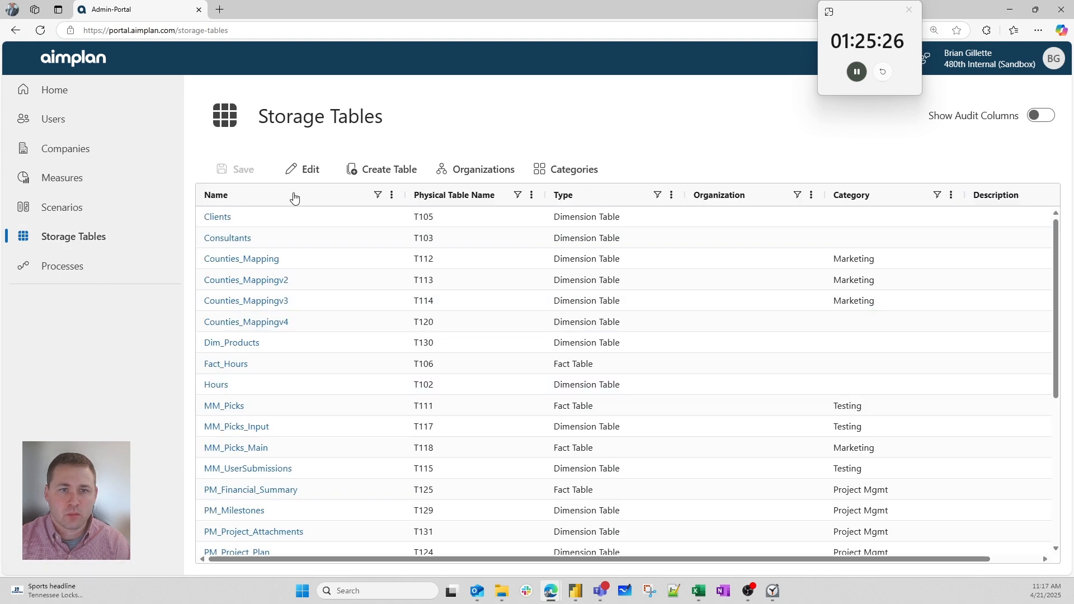
pyautogui.click(365, 171)
pyautogui.click(379, 194)
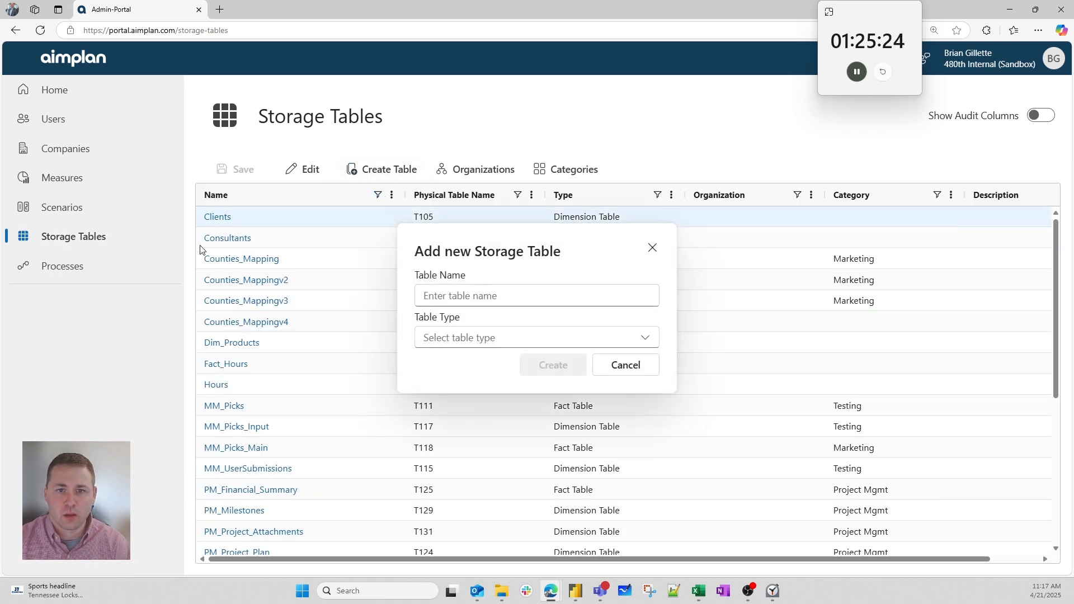
pyautogui.click(512, 296)
pyautogui.write('Adve')
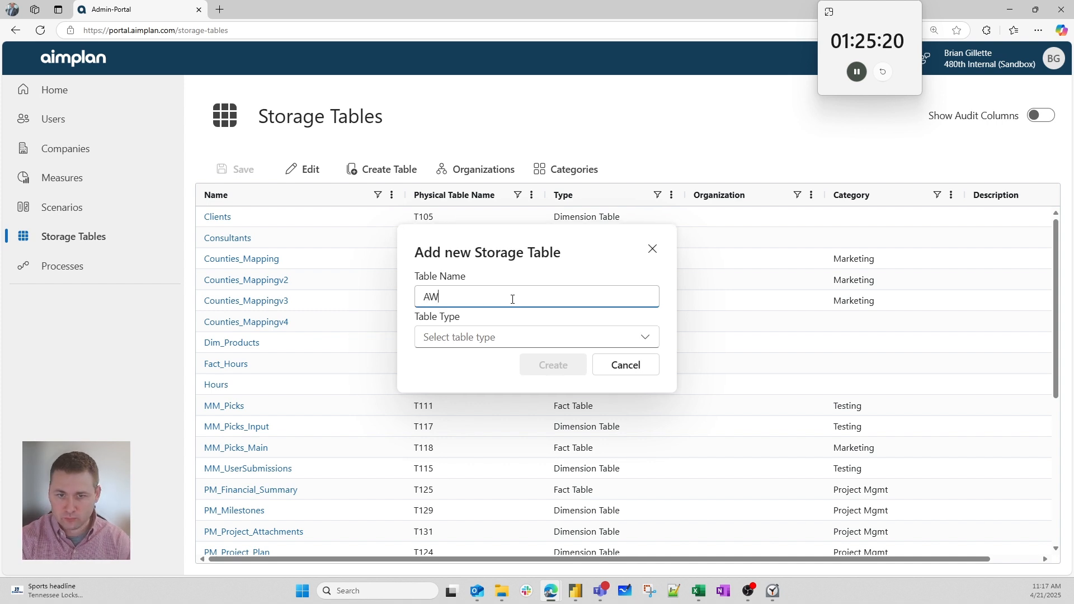
pyautogui.write('W_Forecast')
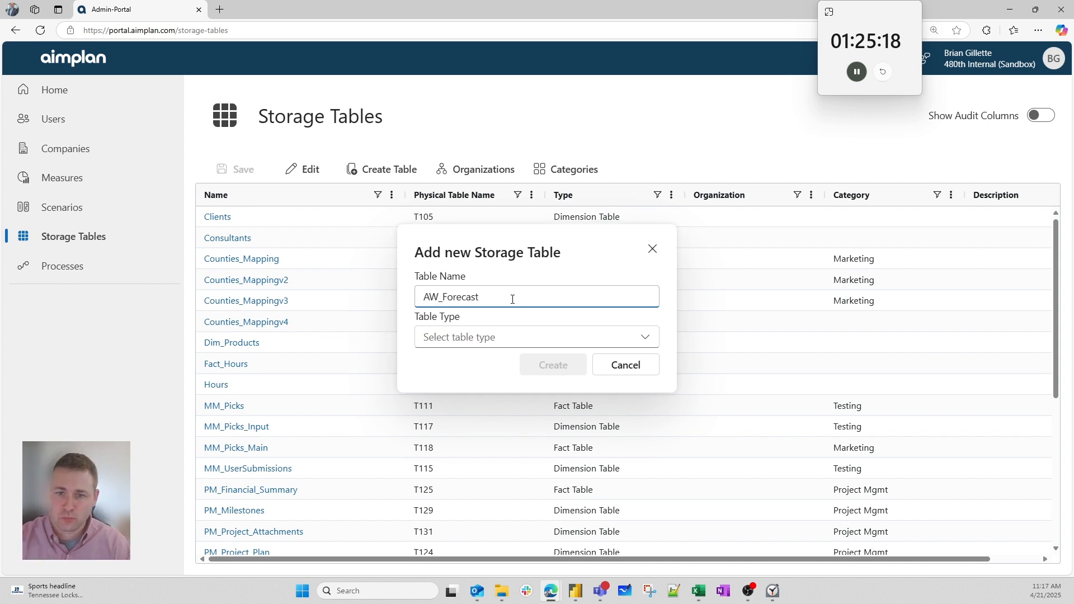
pyautogui.click(545, 339)
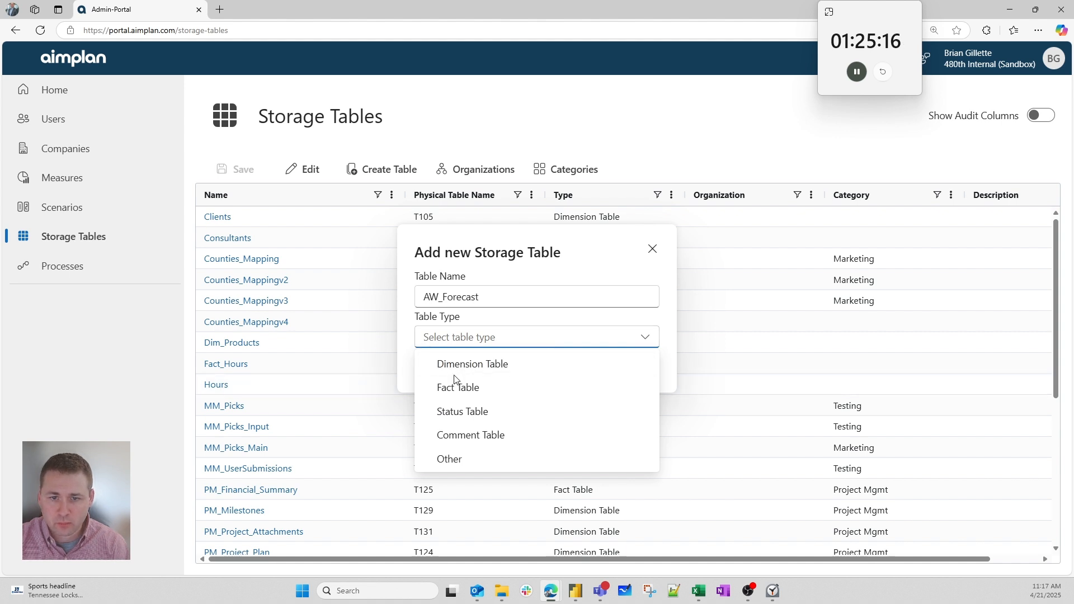
pyautogui.click(454, 386)
pyautogui.click(553, 366)
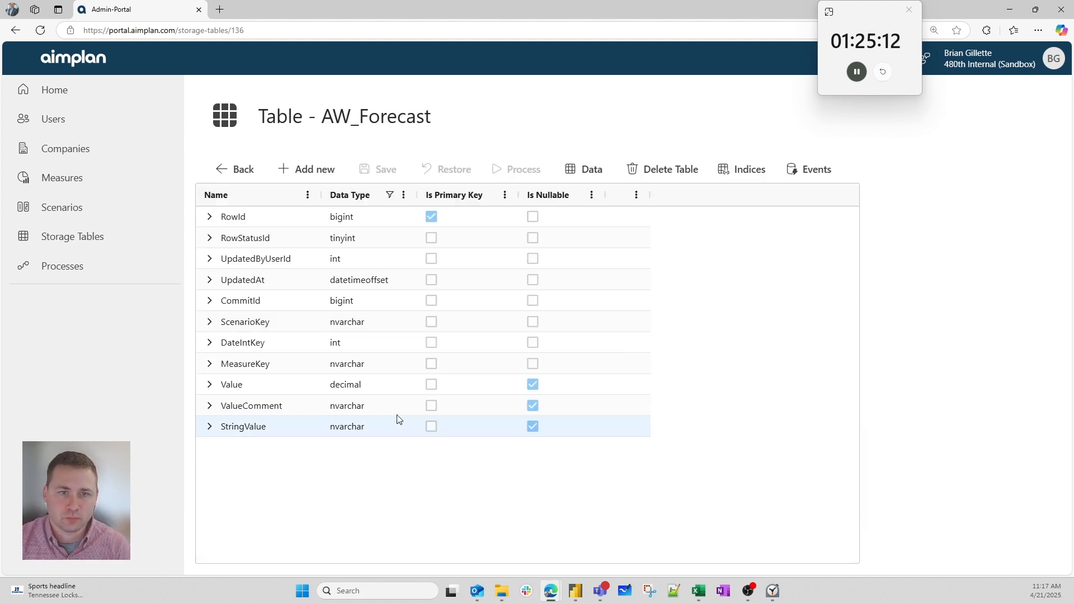
# - Switch to the AdventureWorks Sales Starter Template in Power BI Desktop and examine the dimension tables related to Sales in the model diagram
pyautogui.click(575, 591)
pyautogui.click(13, 146)
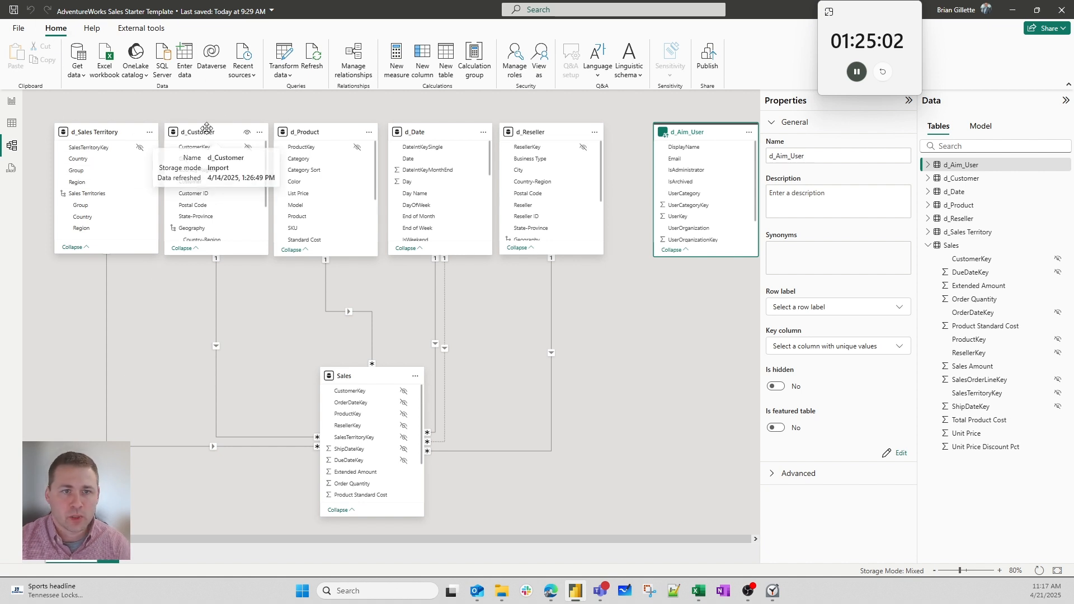
pyautogui.click(221, 129)
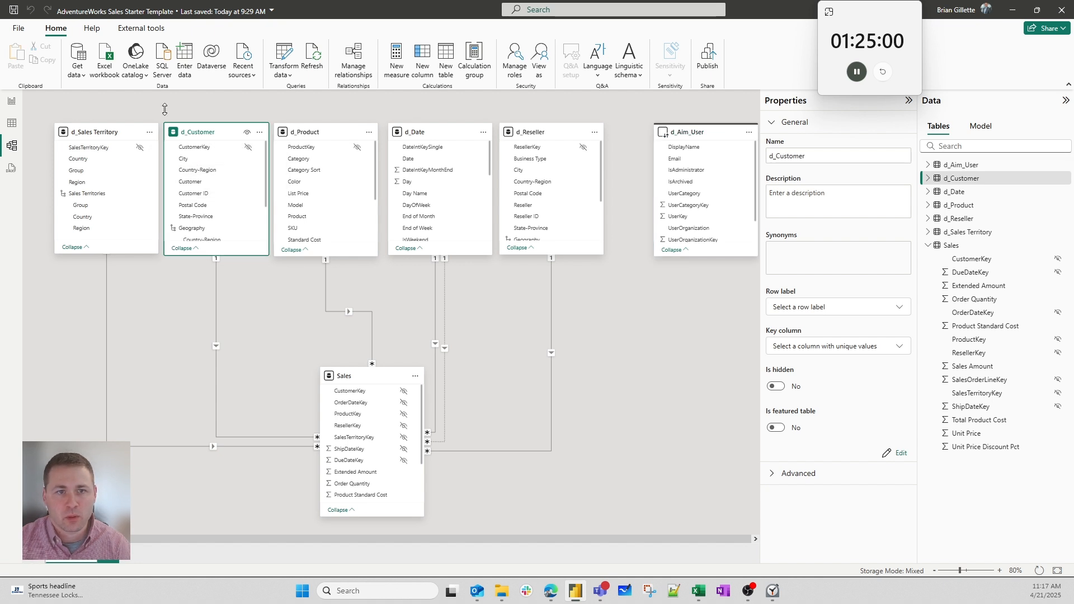
pyautogui.click(542, 129)
pyautogui.click(301, 297)
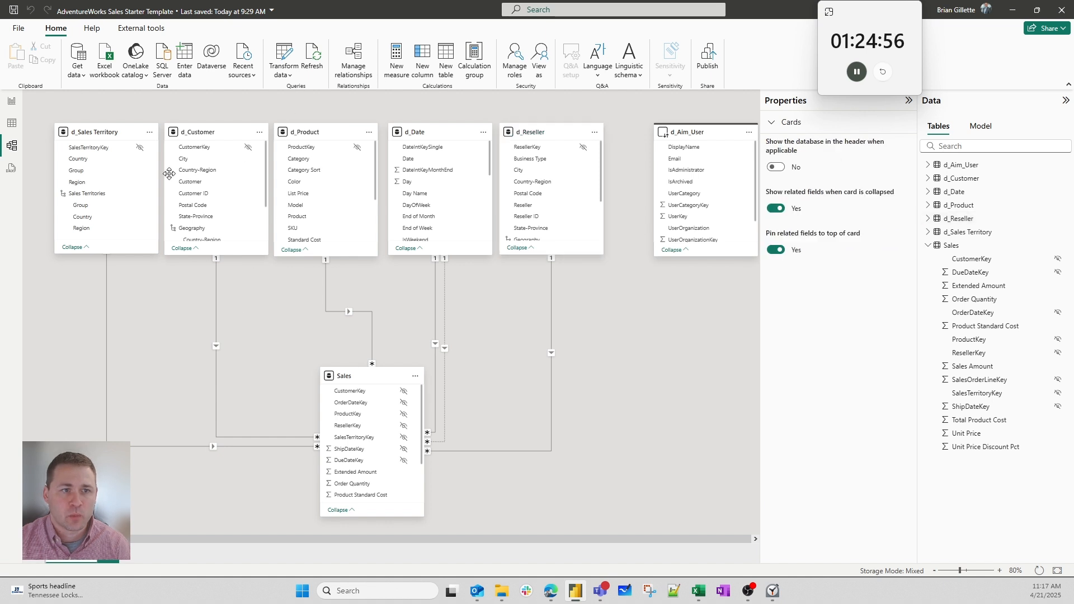
# - Examine the data rows of d_Sales Territory and d_Product, checking the Product and Subcategory columns as possible forecast levels
pyautogui.click(11, 123)
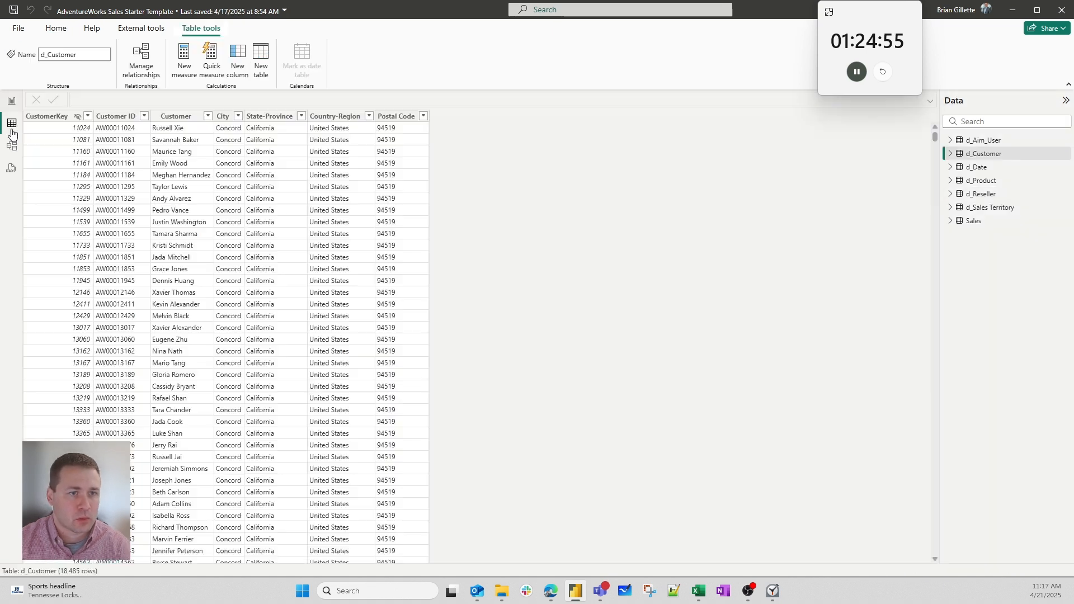
pyautogui.click(1017, 207)
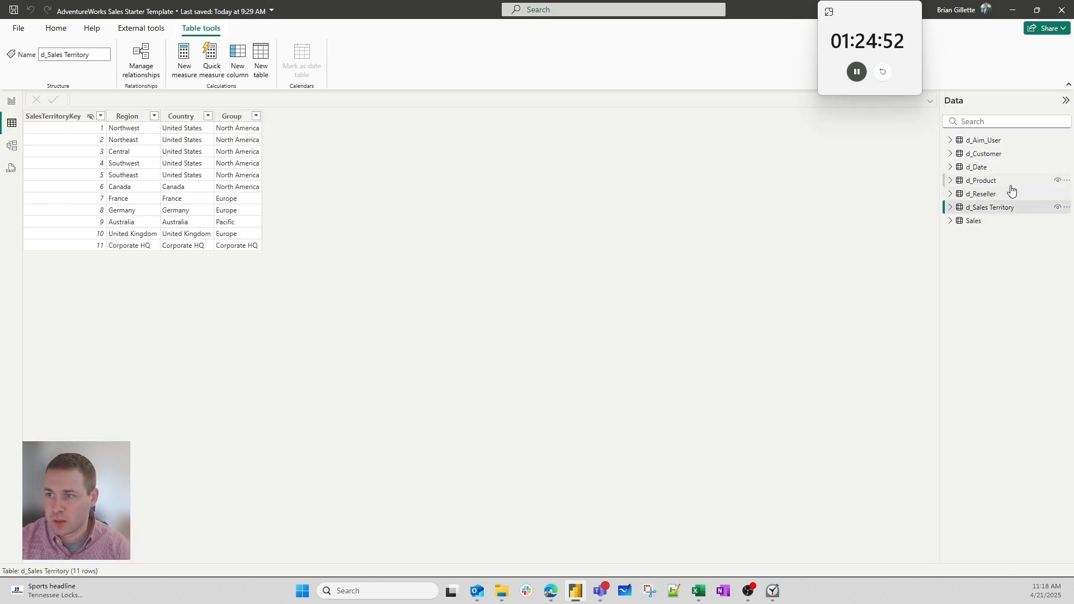
pyautogui.click(1001, 181)
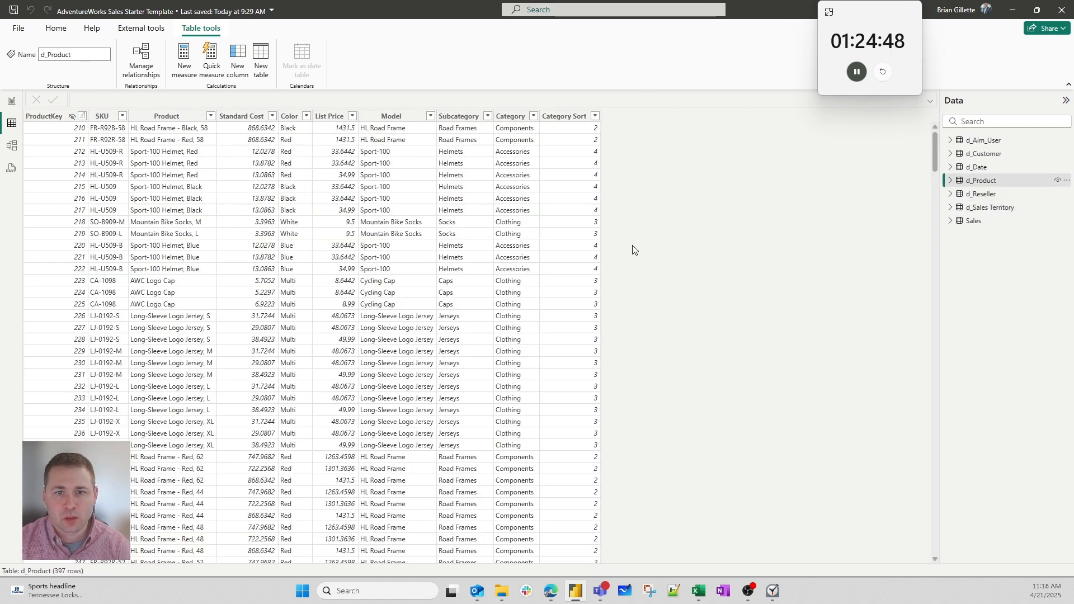
pyautogui.click(165, 116)
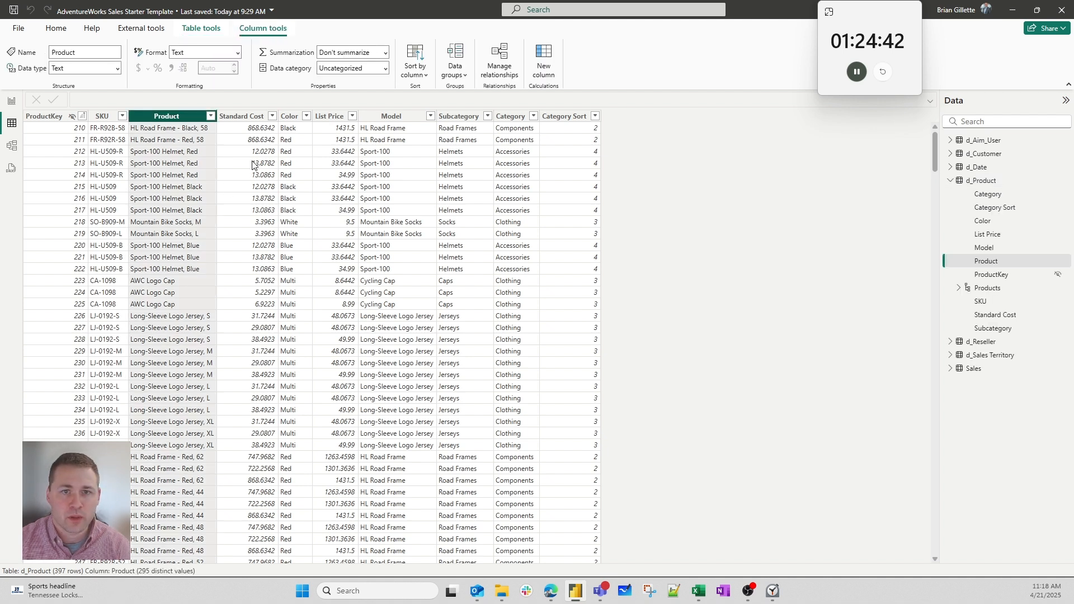
pyautogui.click(460, 116)
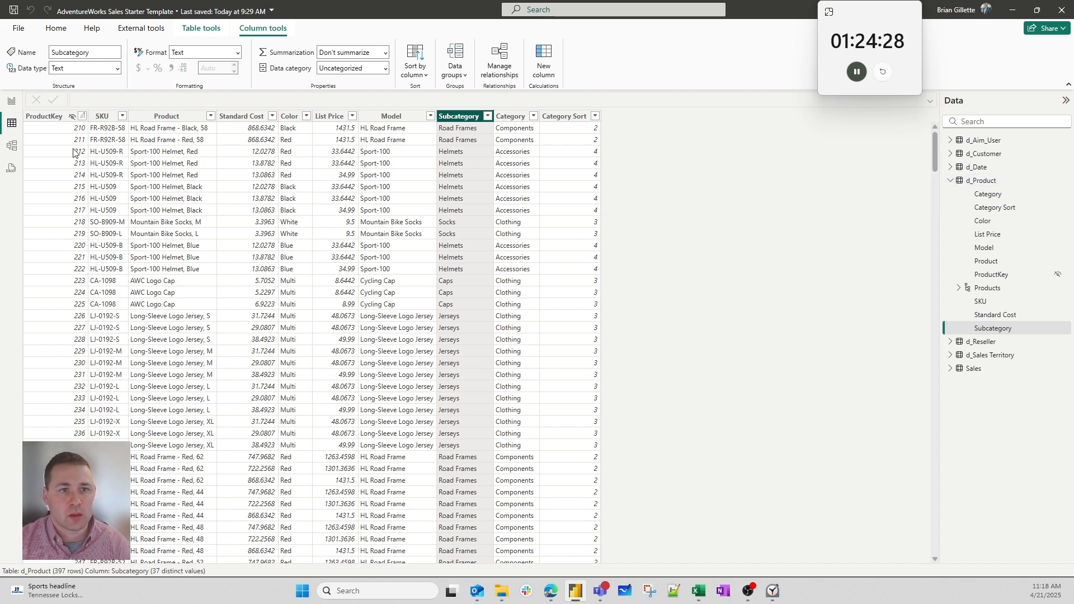
pyautogui.click(181, 117)
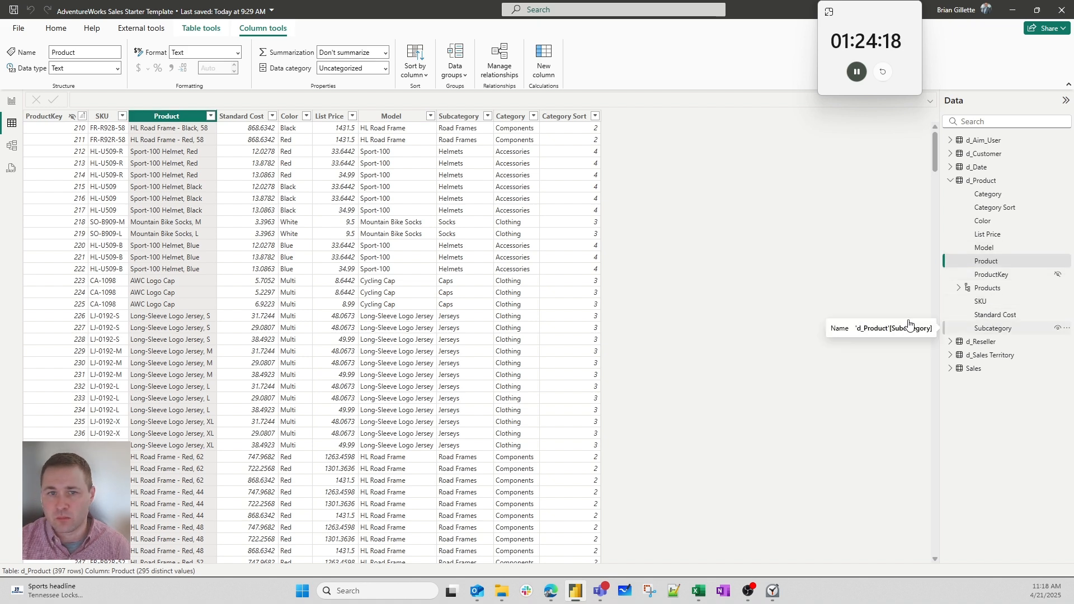
# - Examine the distinct Subcategory values of d_Product and the Region, Country and Group columns of d_Sales Territory
pyautogui.click(990, 329)
pyautogui.click(487, 115)
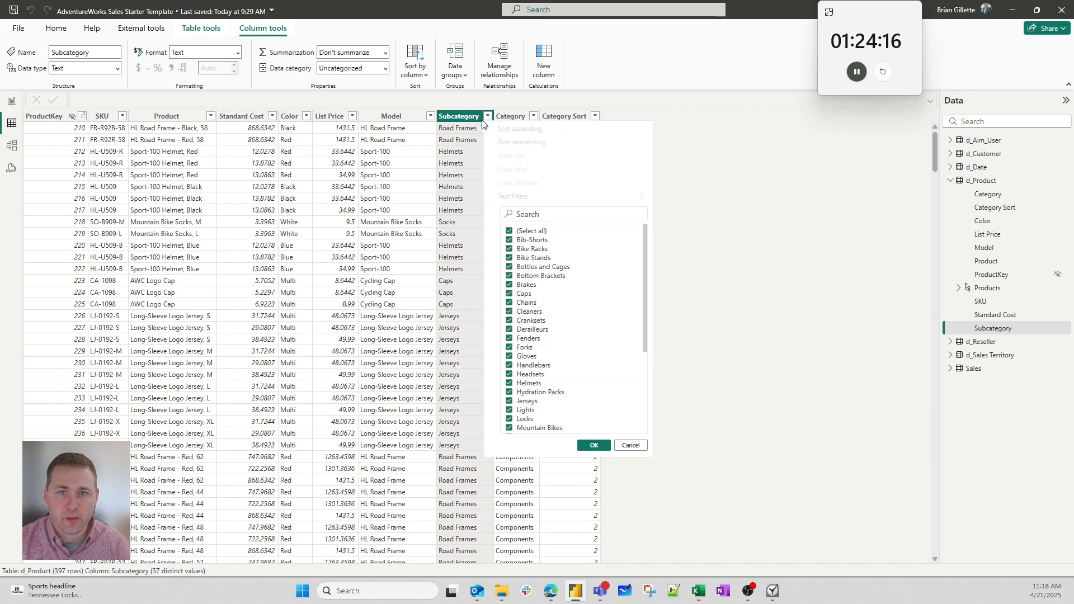
pyautogui.click(630, 445)
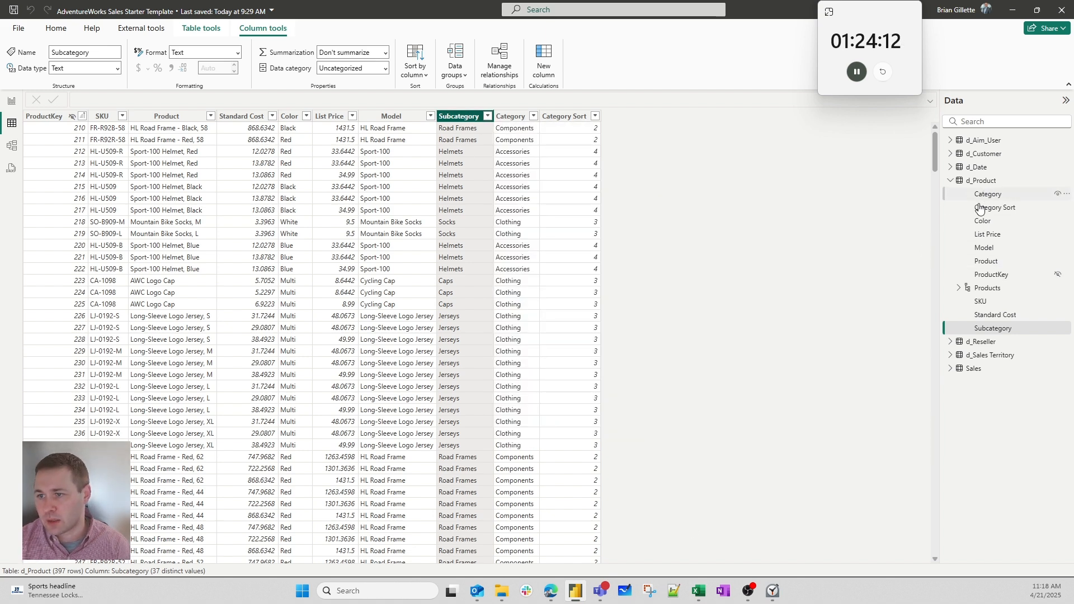
pyautogui.click(989, 358)
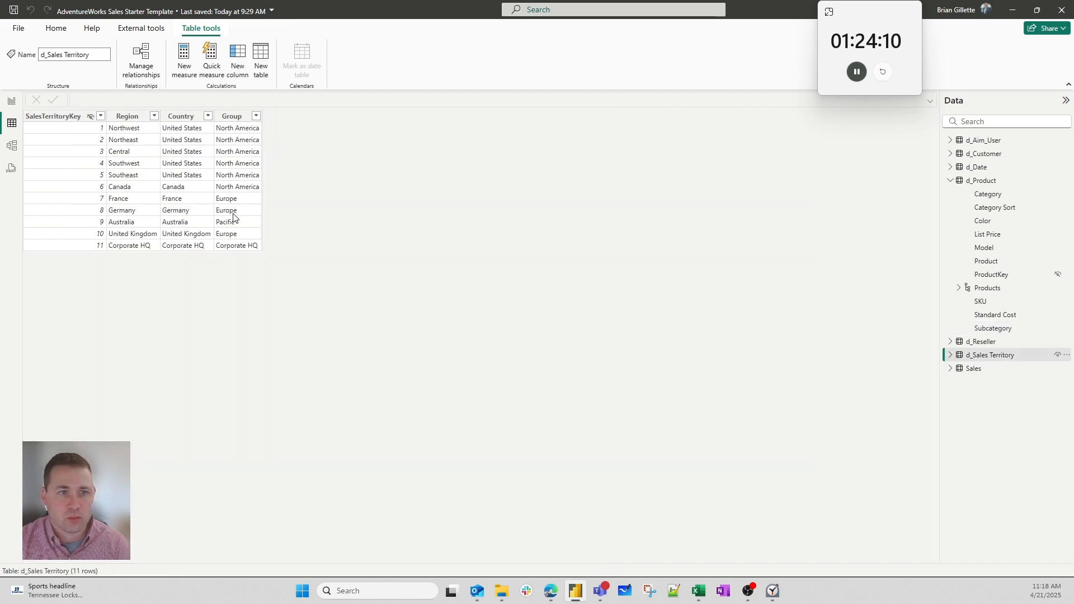
pyautogui.click(126, 116)
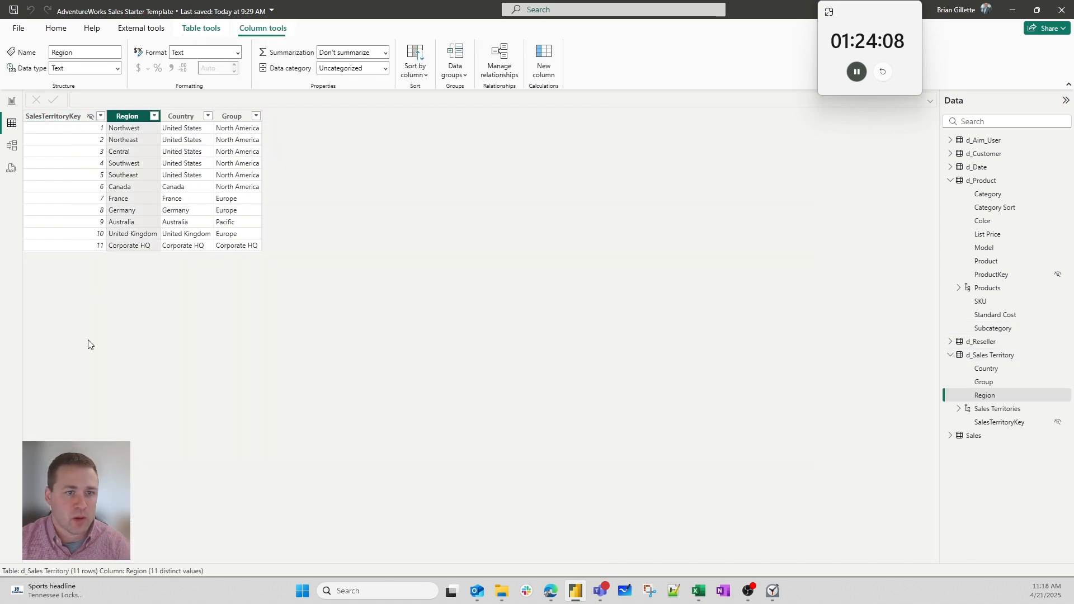
pyautogui.click(184, 116)
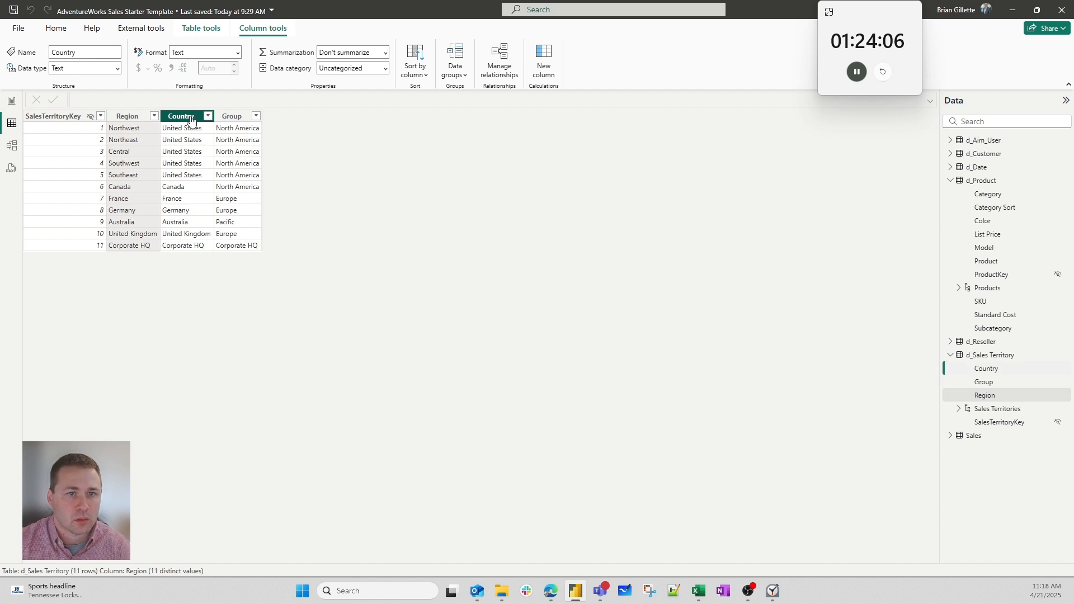
pyautogui.click(231, 116)
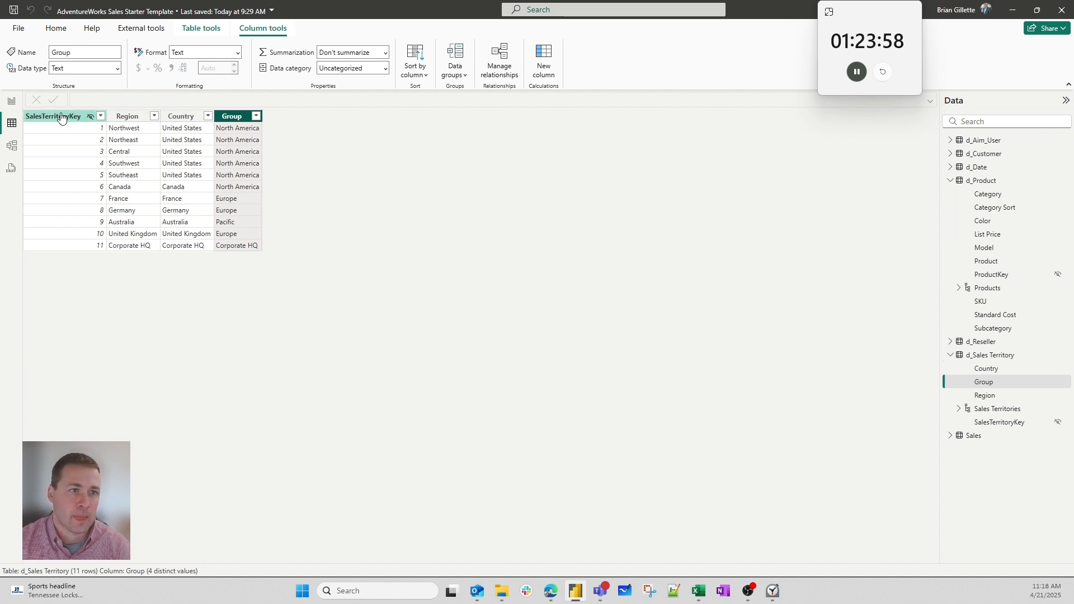
pyautogui.click(10, 102)
# - Switch to the Aimplan portal and add a field named Prod_Subcategory to the AW_Forecast table
pyautogui.hotkey('alt', 'Tab')
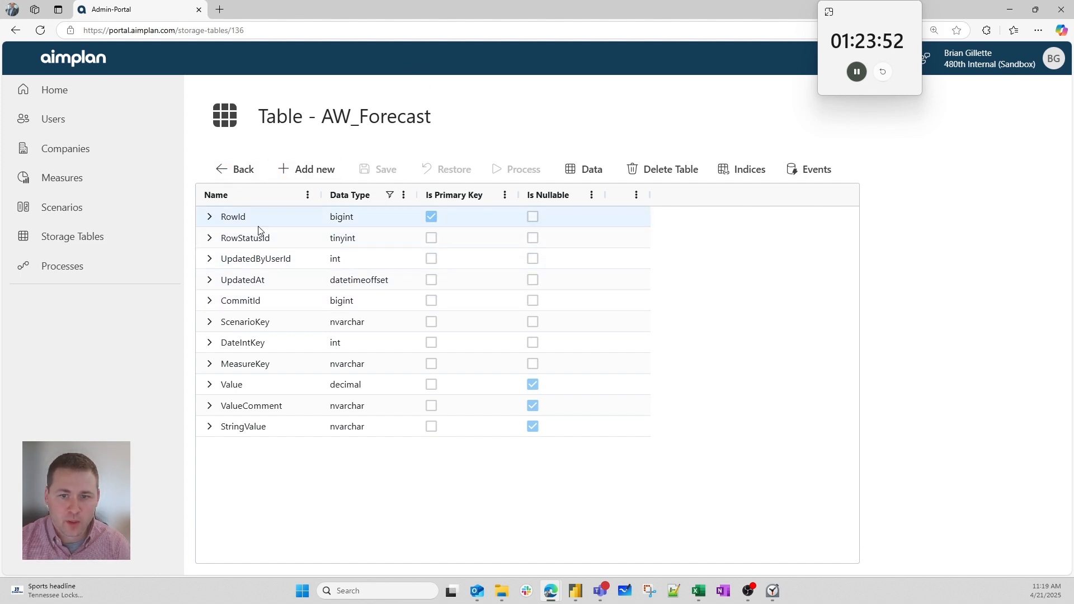
pyautogui.click(311, 169)
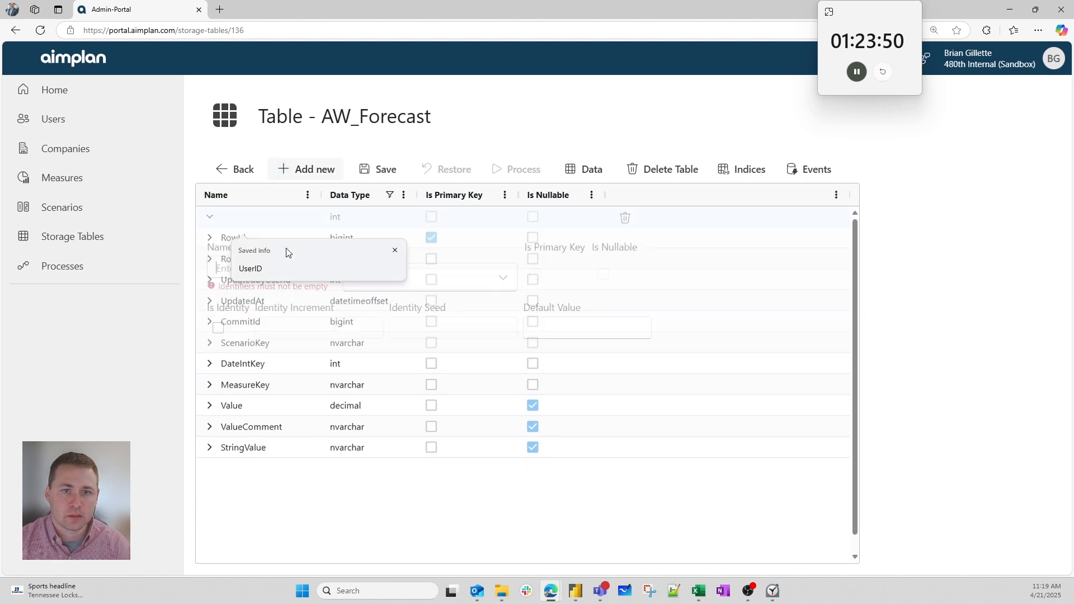
pyautogui.write('S')
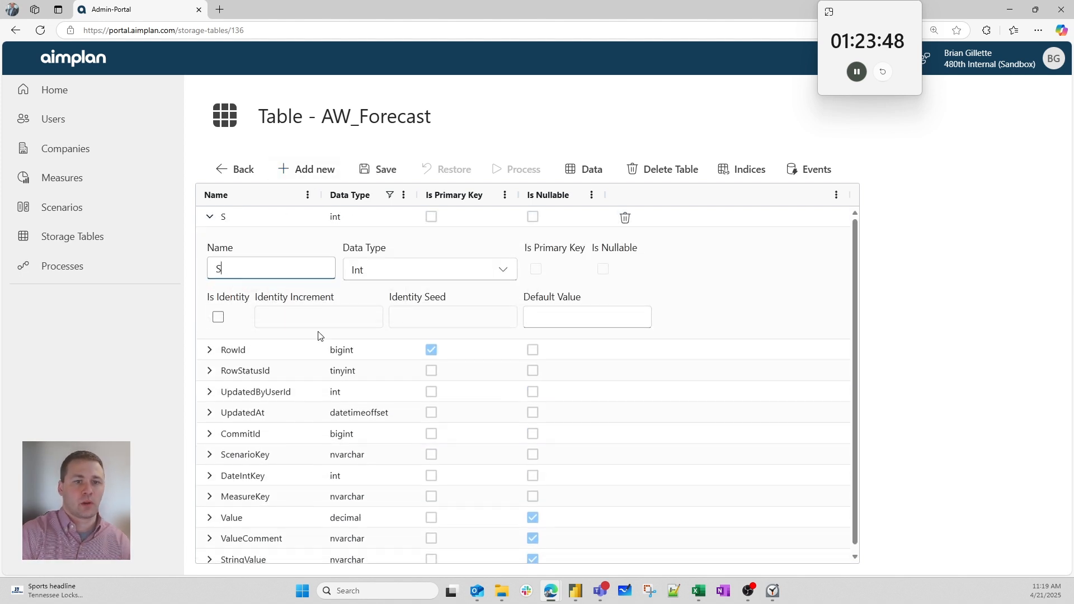
pyautogui.press('BackSpace')
pyautogui.write('Prod_')
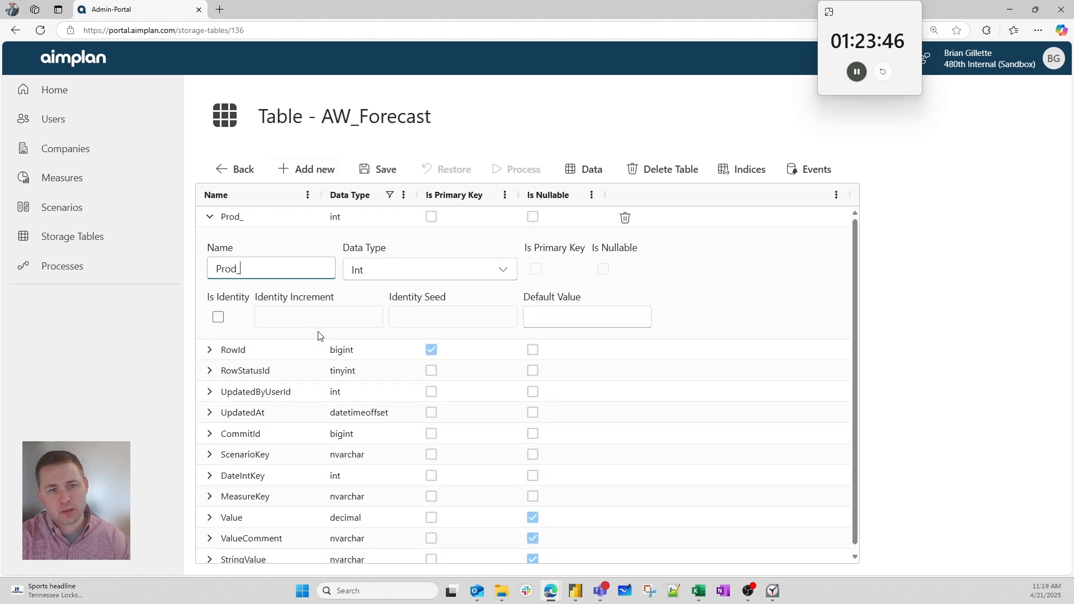
pyautogui.write('egory')
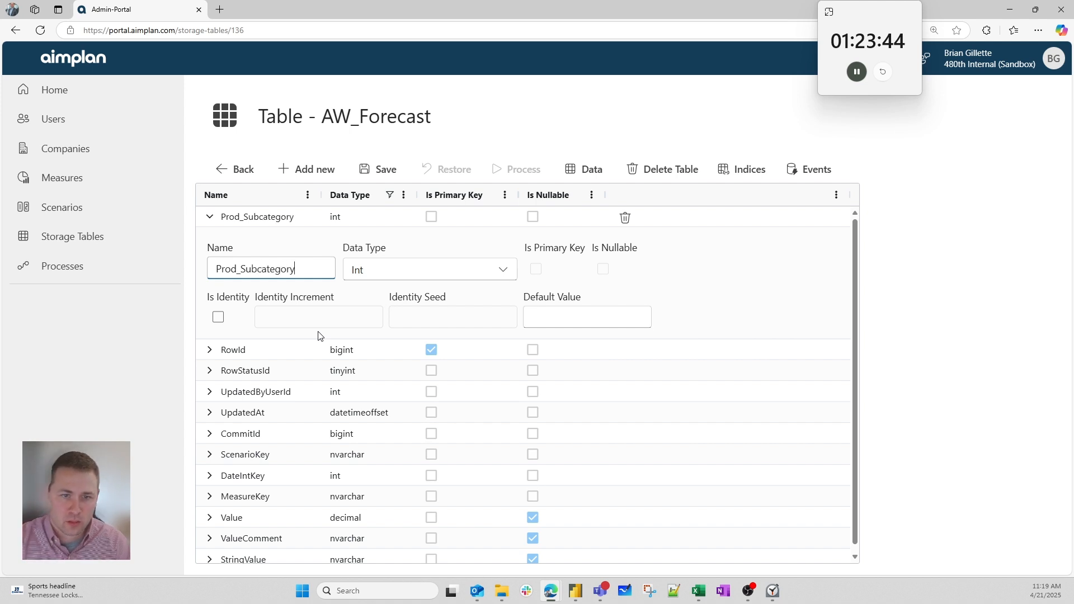
pyautogui.hotkey('ctrl', 'a')
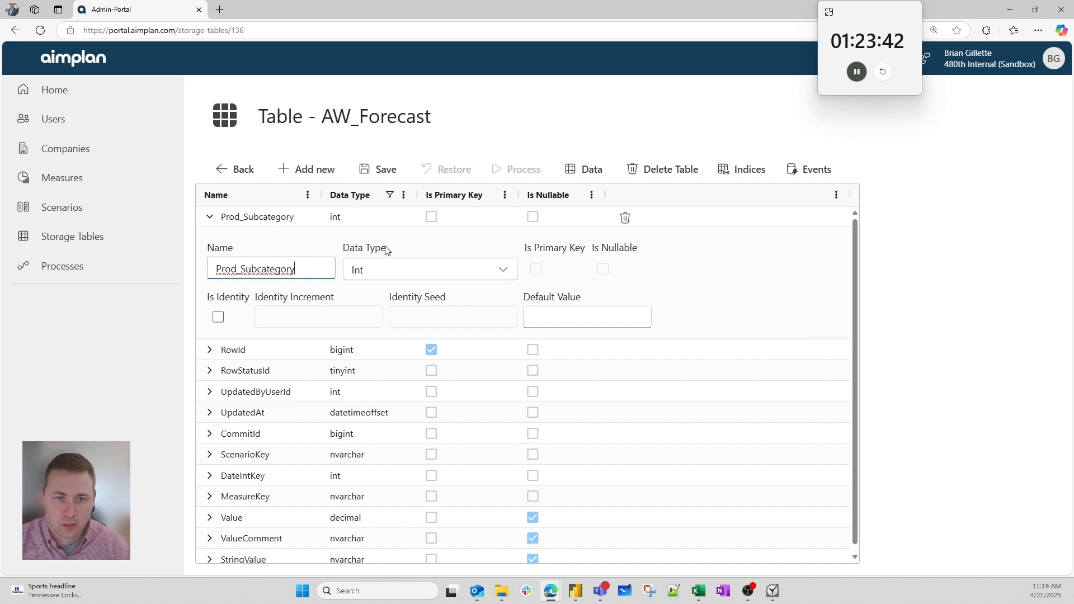
# - Check d_Product's Subcategory column in Power BI Desktop and set the Prod_Subcategory field in Aimplan to Nvarchar with a max length of 75
pyautogui.hotkey('alt', 'Tab')
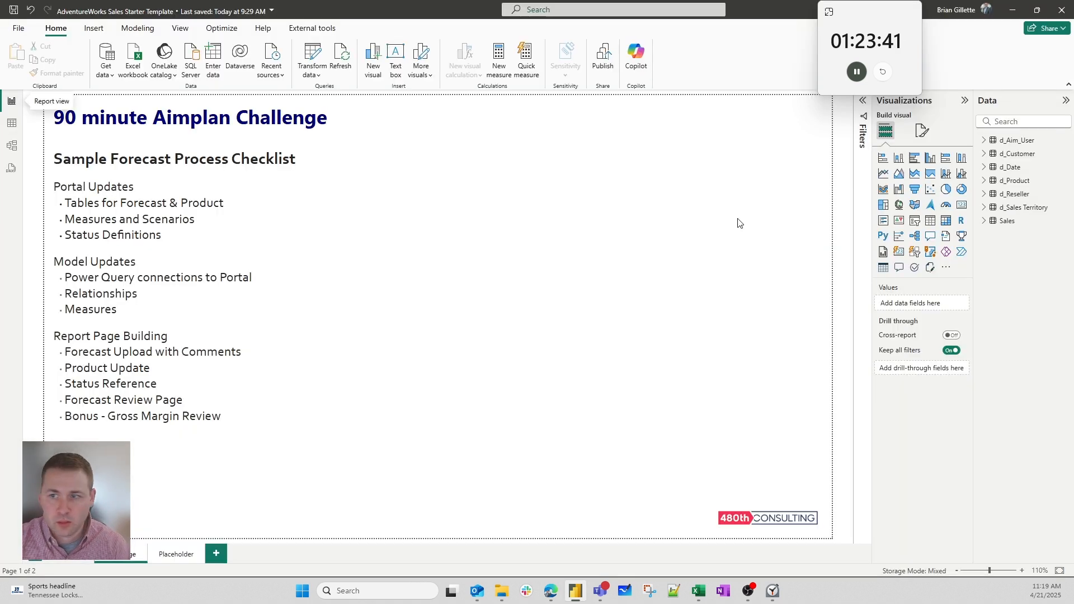
pyautogui.click(12, 123)
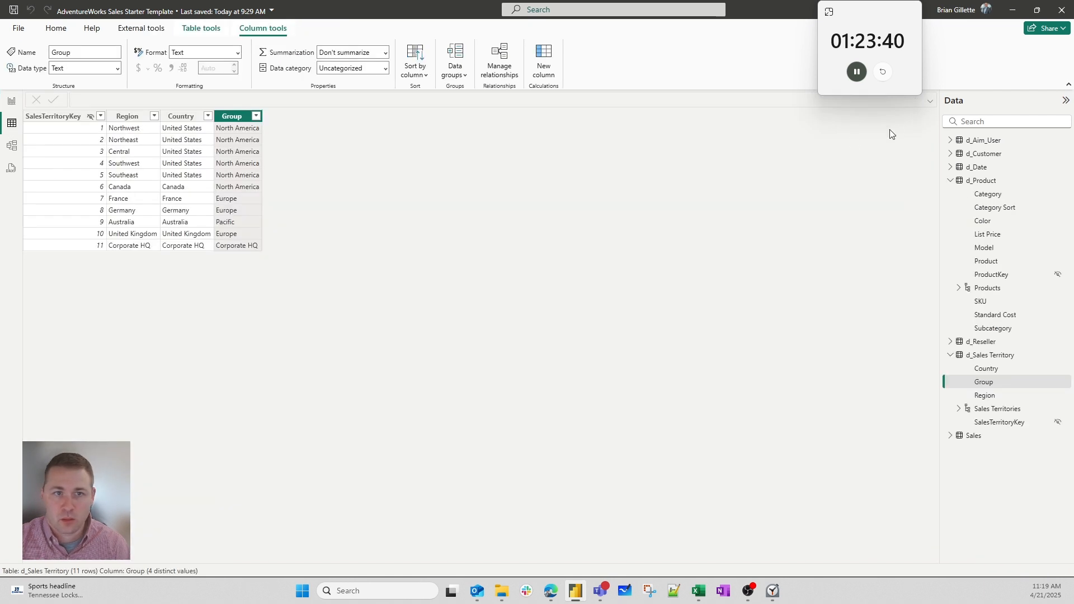
pyautogui.click(998, 329)
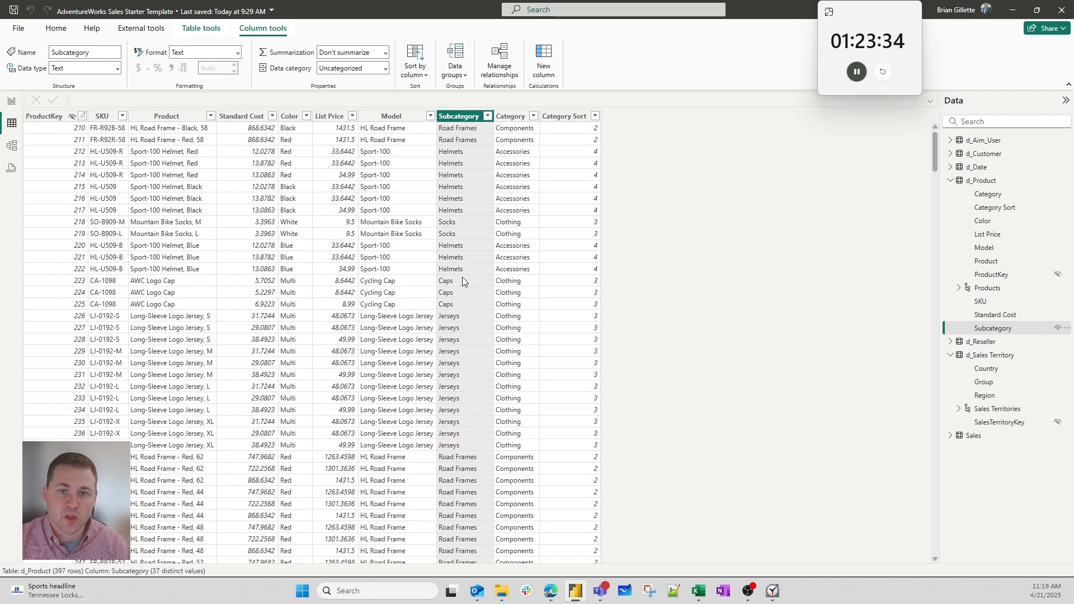
pyautogui.hotkey('alt', 'Tab')
pyautogui.click(419, 269)
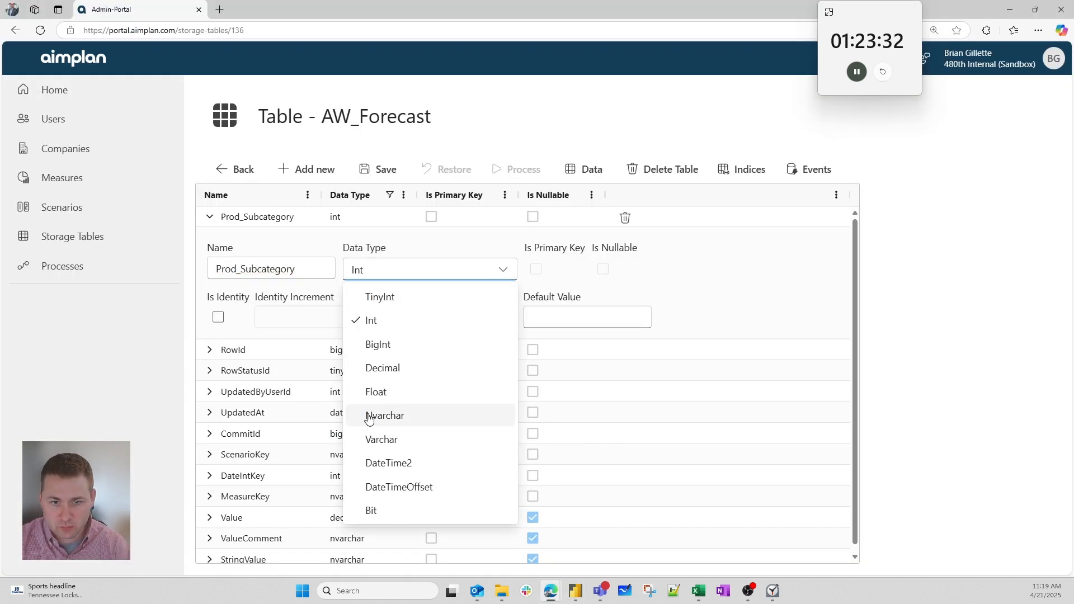
pyautogui.click(403, 421)
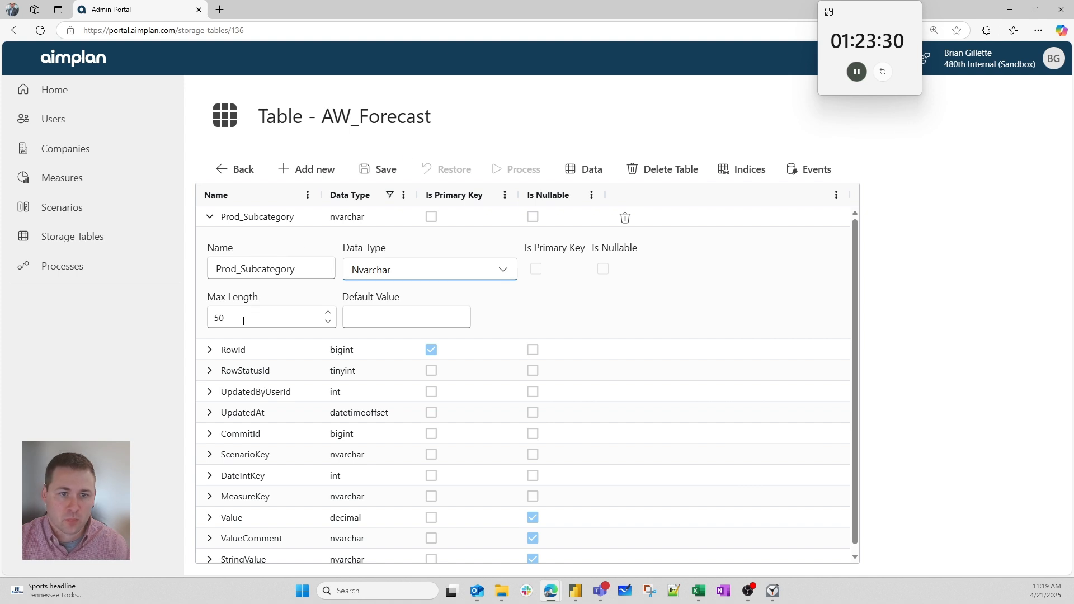
pyautogui.hotkey('alt', 'Tab')
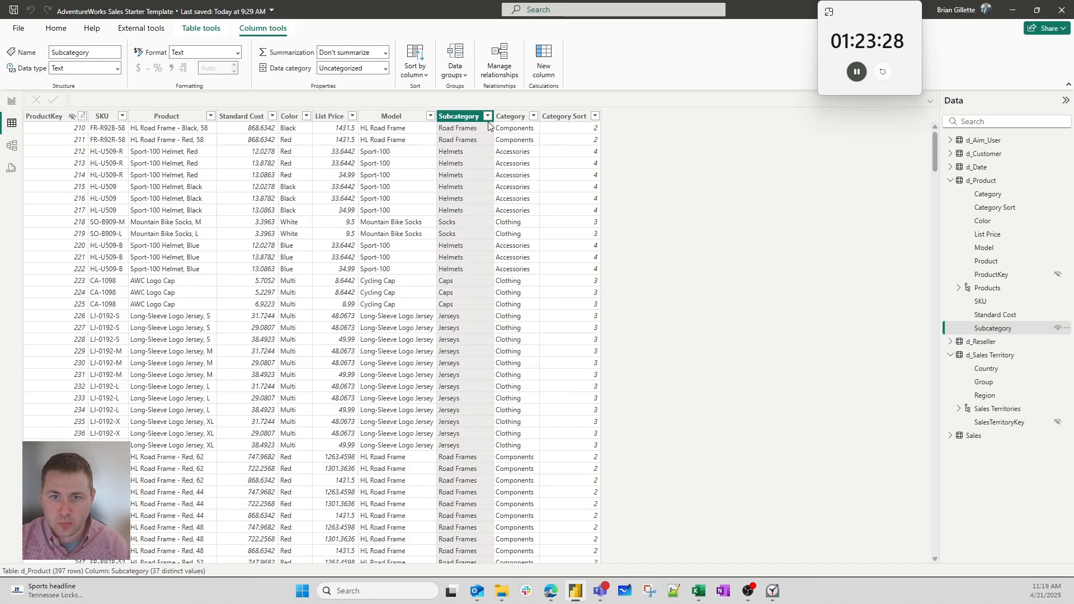
pyautogui.hotkey('alt', 'Tab')
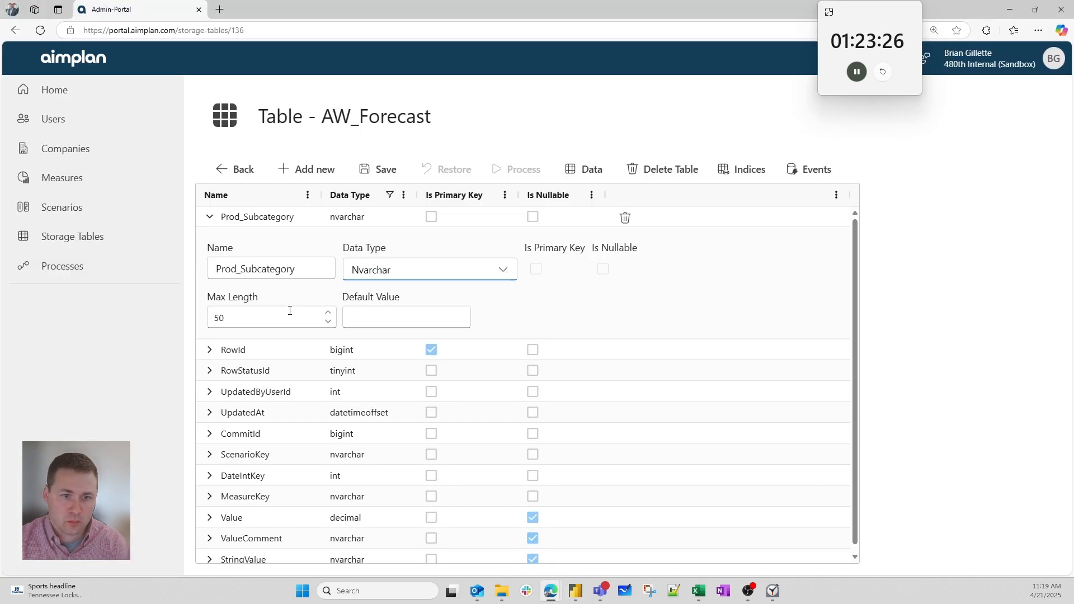
pyautogui.moveTo(290, 316); pyautogui.dragTo(48, 315)
pyautogui.write('75')
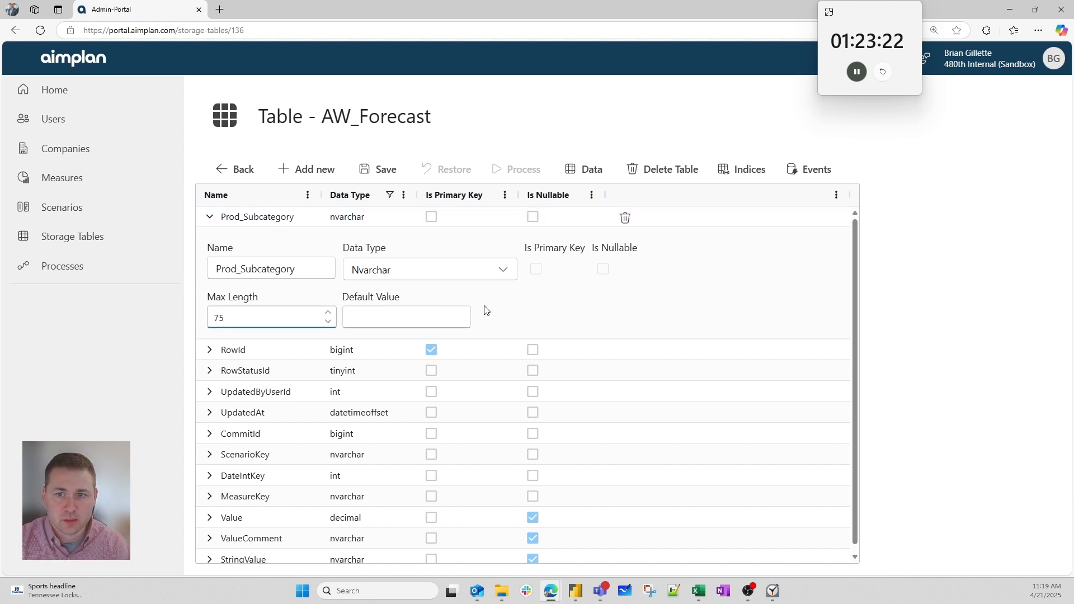
# - Add another field named Region to AW_Forecast and check the d_Sales Territory columns in Power BI Desktop
pyautogui.click(306, 169)
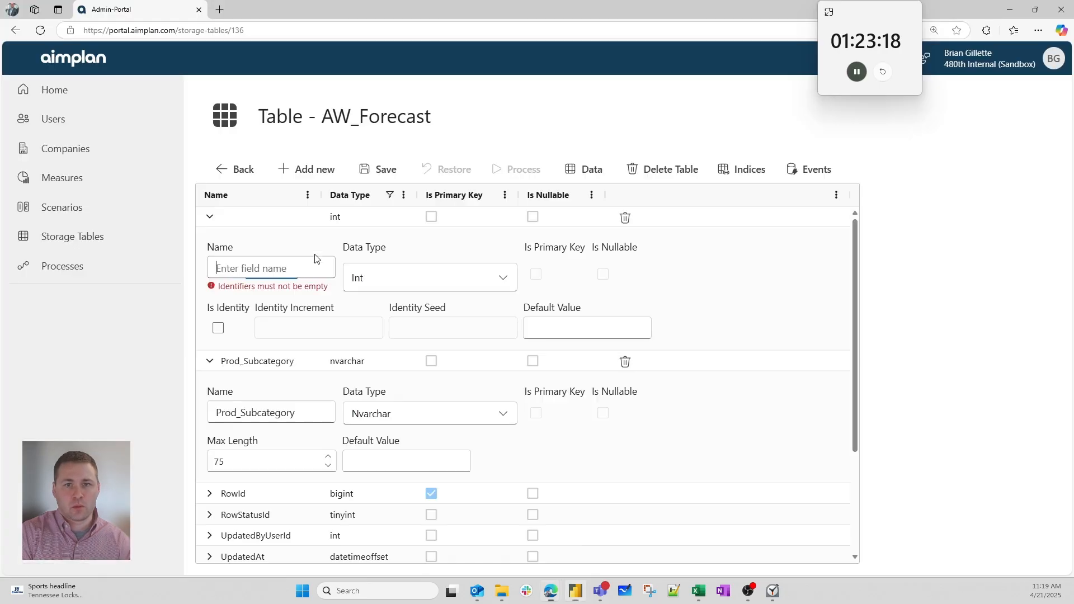
pyautogui.click(315, 258)
pyautogui.write('Region')
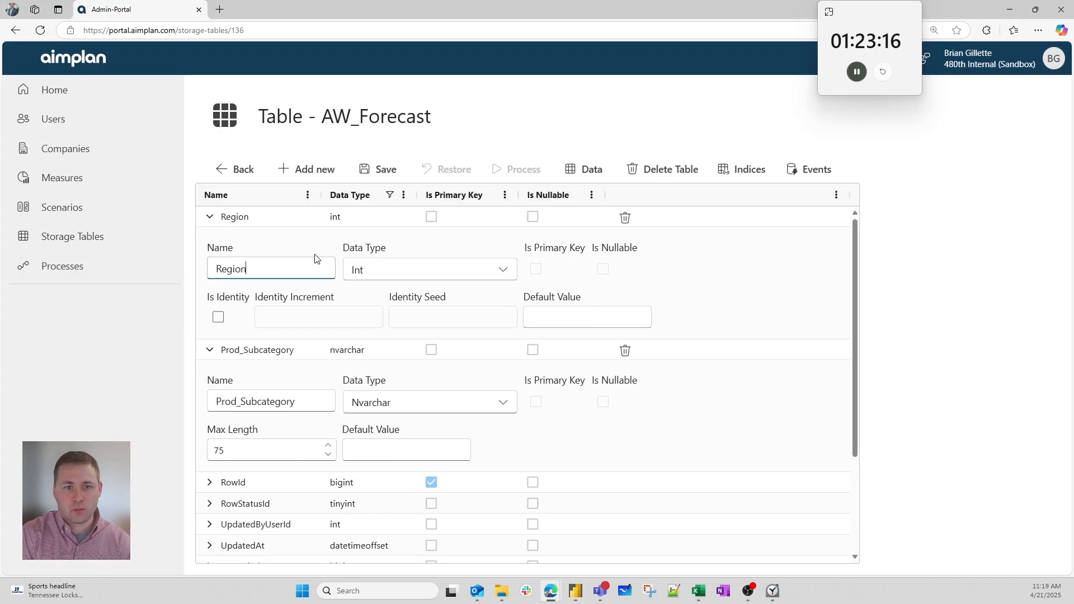
pyautogui.hotkey('alt', 'Tab')
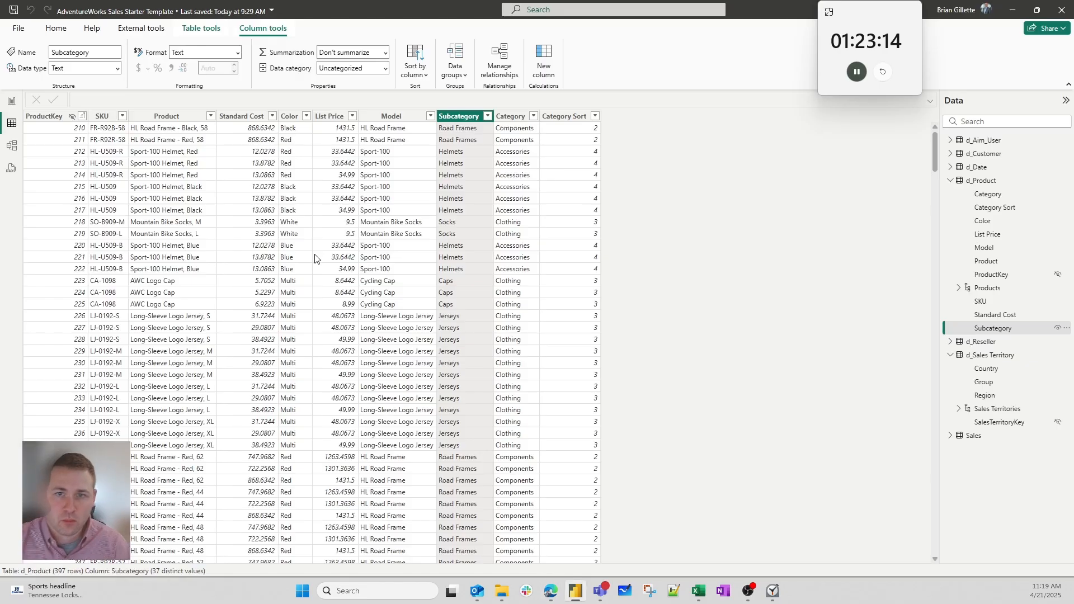
pyautogui.click(985, 356)
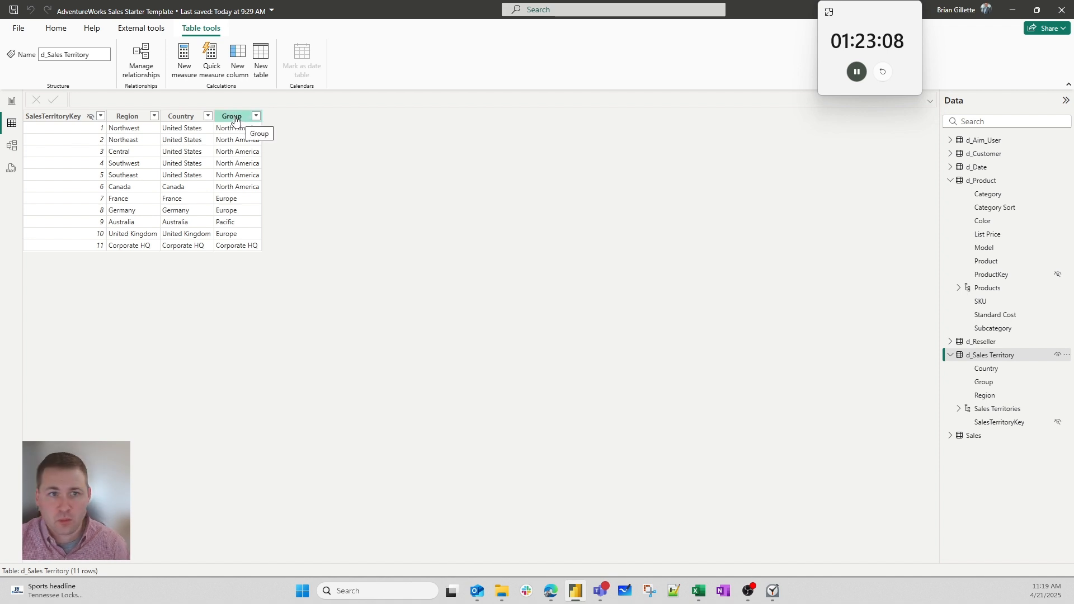
# - Back in the Aimplan portal, rename the Region field to Territory_Group and set its data type to Nvarchar
pyautogui.hotkey('alt', 'Tab')
pyautogui.hotkey('ctrl', 'a')
pyautogui.write('Ter')
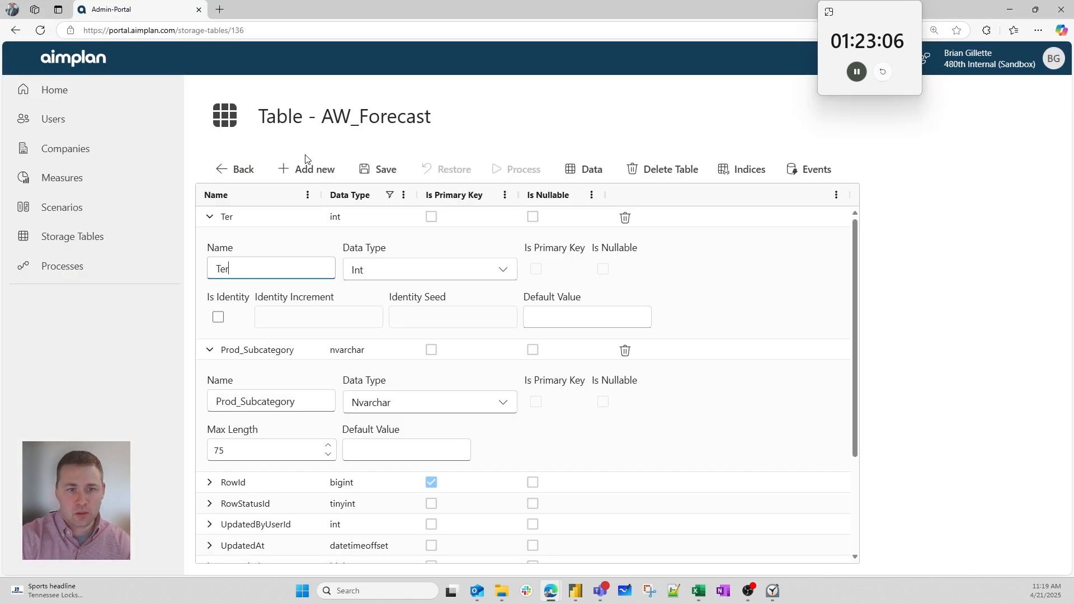
pyautogui.write('ritory Group')
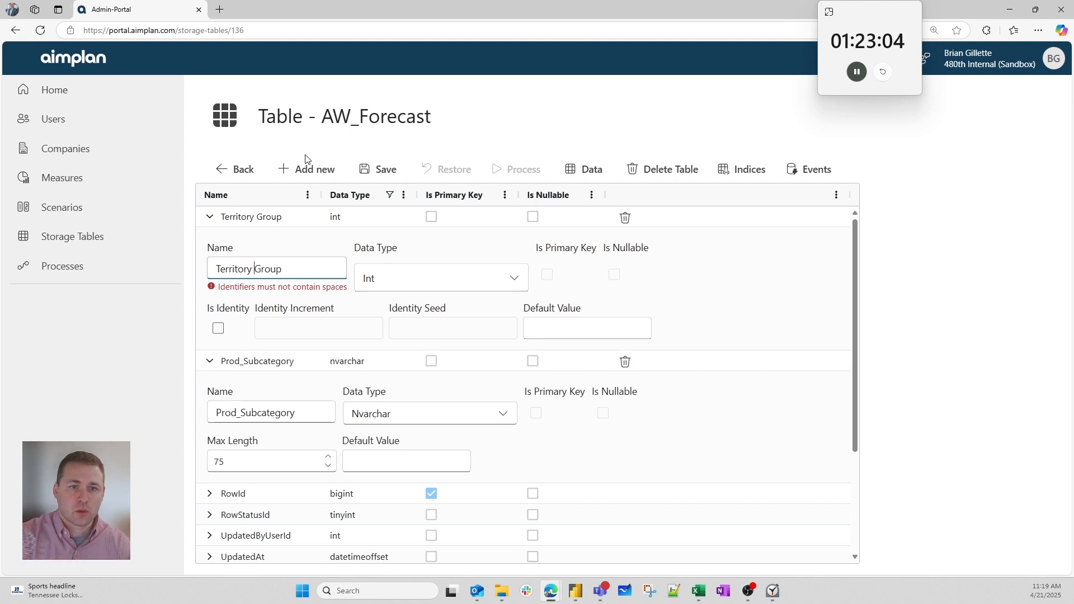
pyautogui.press('BackSpace')
pyautogui.write('_')
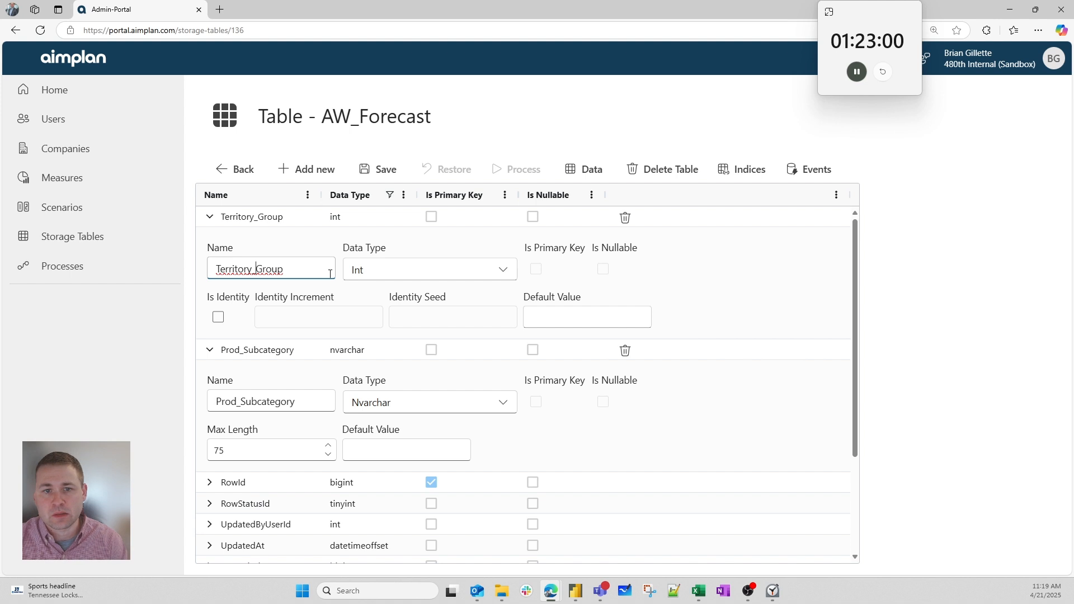
pyautogui.click(376, 271)
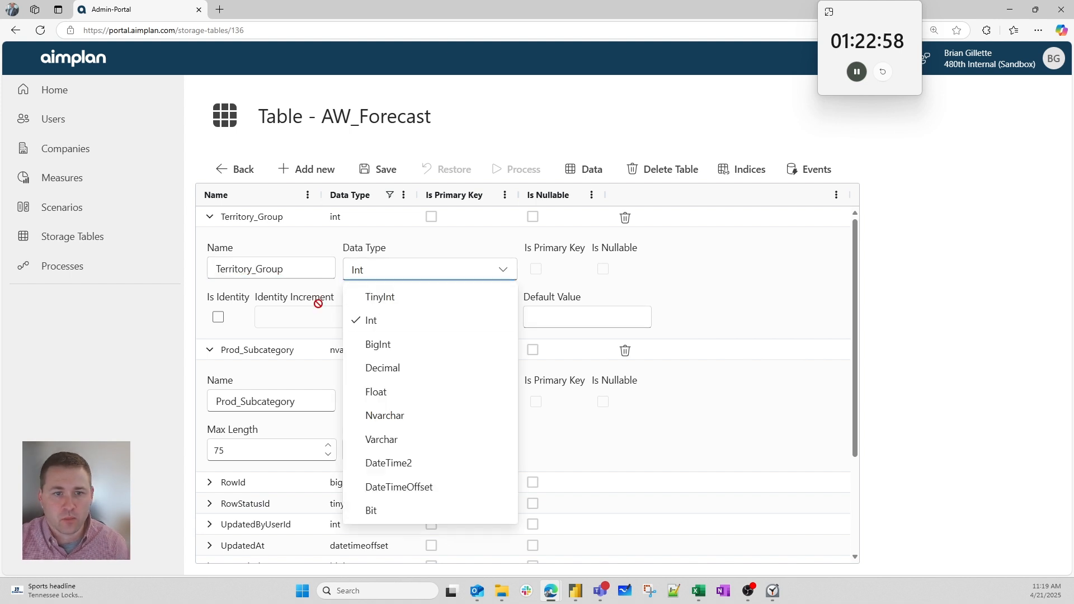
pyautogui.click(404, 417)
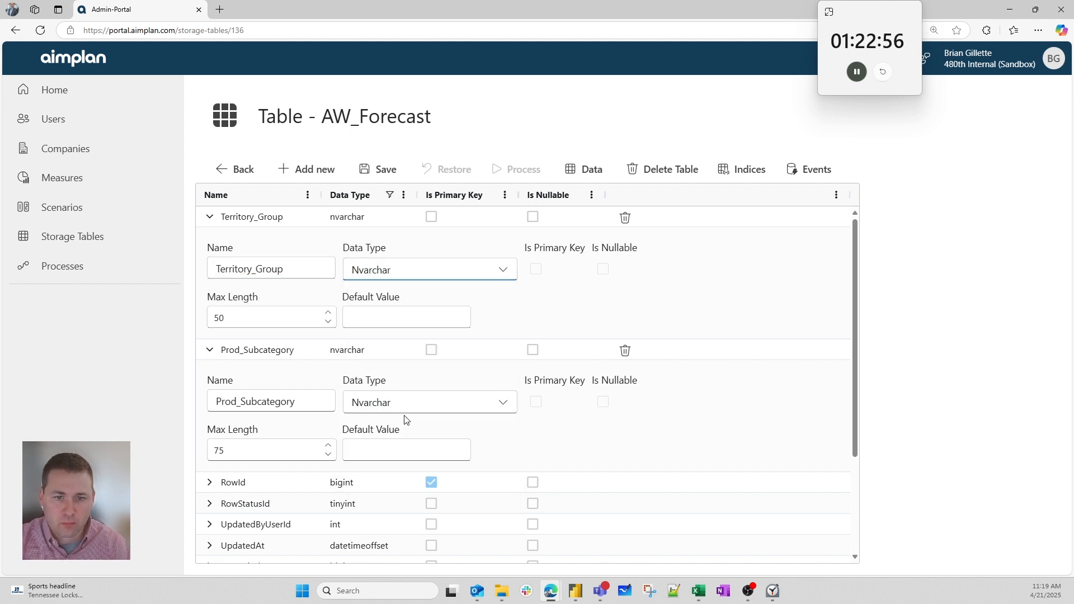
# - Save the new fields and process the AW_Forecast table
pyautogui.click(374, 172)
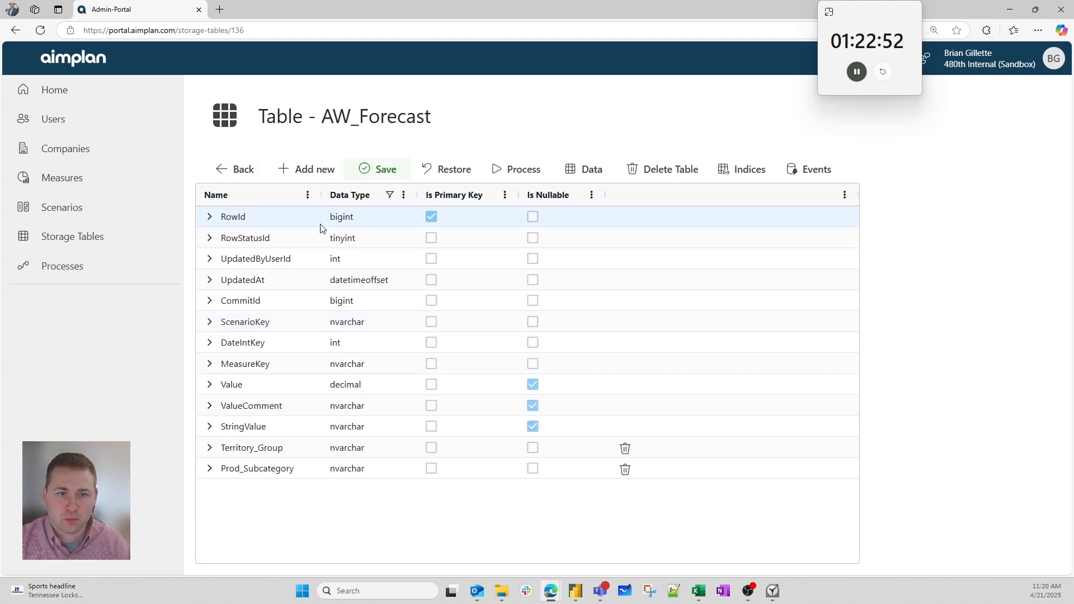
pyautogui.hotkey('alt', 'Tab')
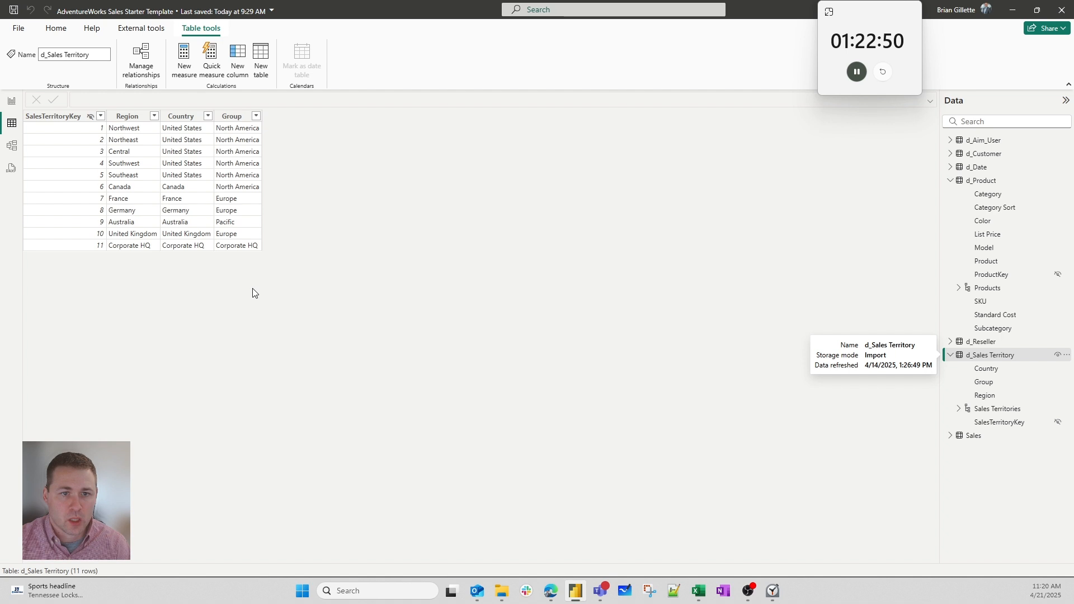
pyautogui.hotkey('alt', 'Tab')
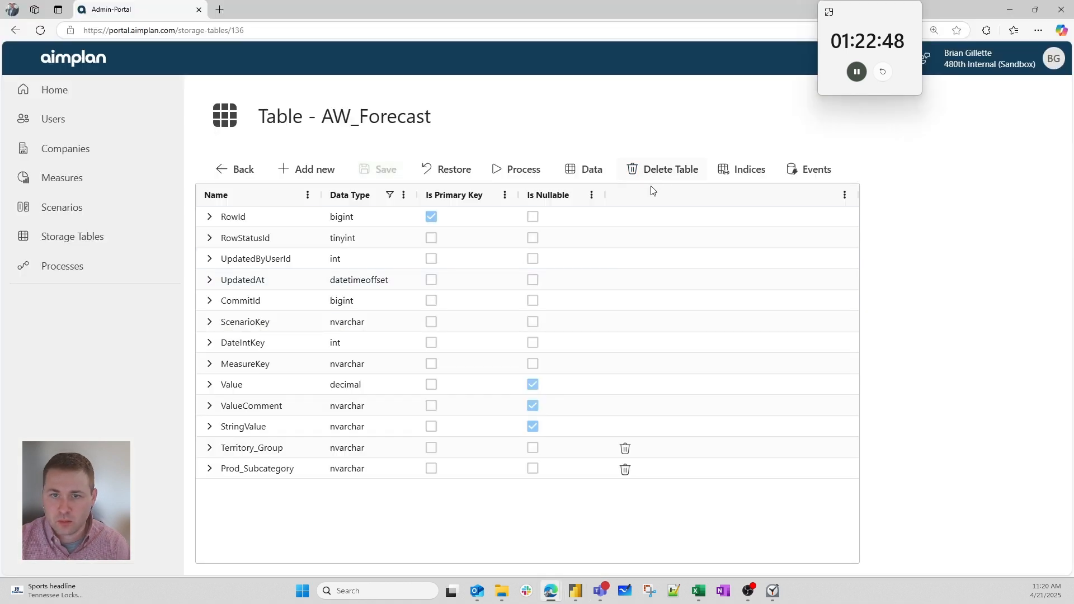
pyautogui.click(535, 167)
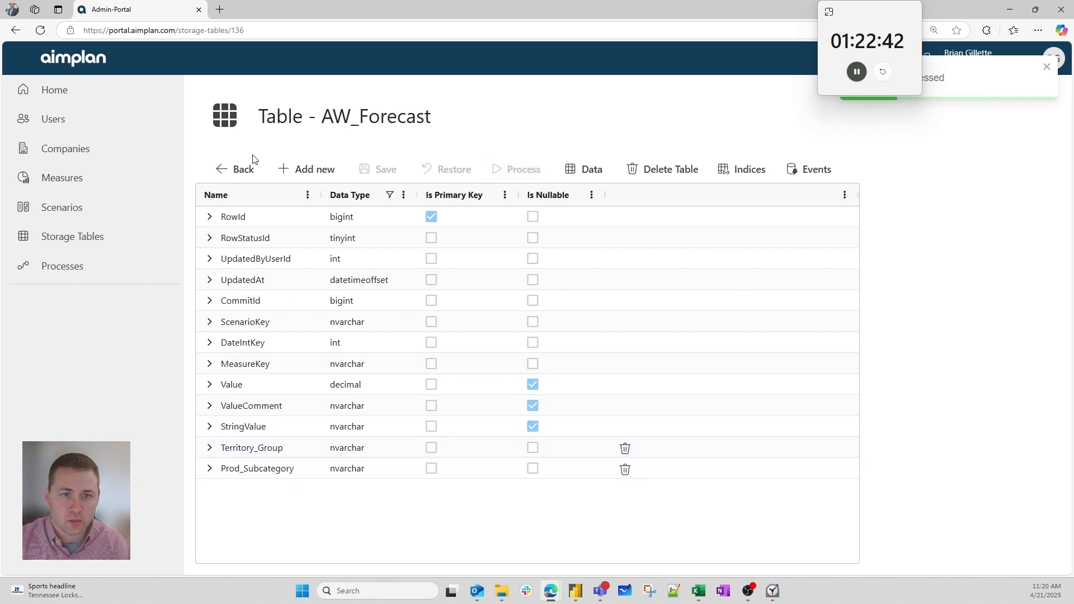
# - Return to the storage tables and start a new Dimension Table named AW_Products with SKU as its dimension name
pyautogui.click(240, 169)
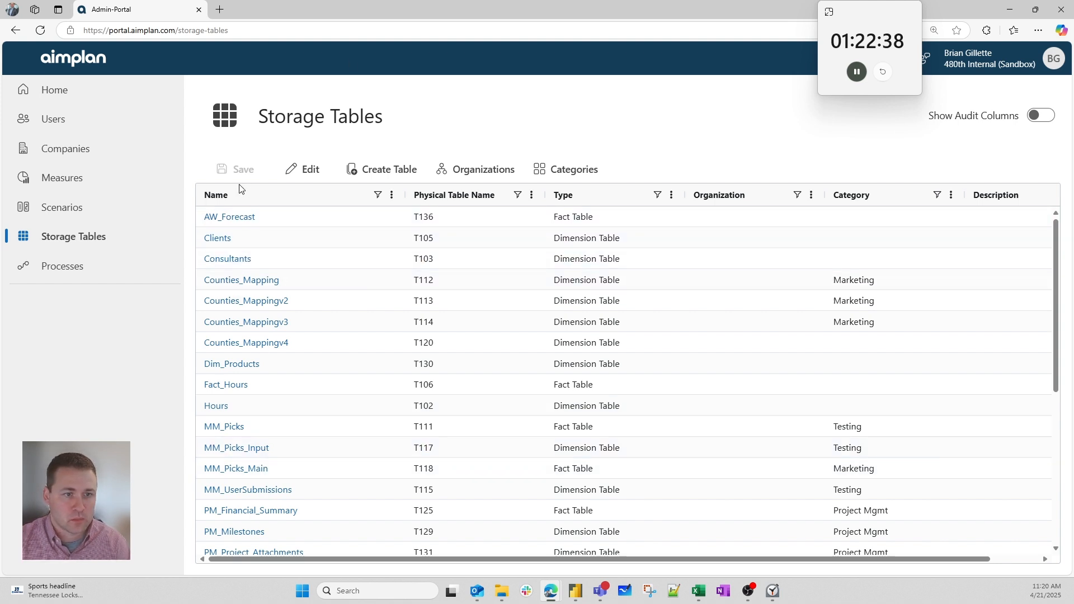
pyautogui.click(390, 170)
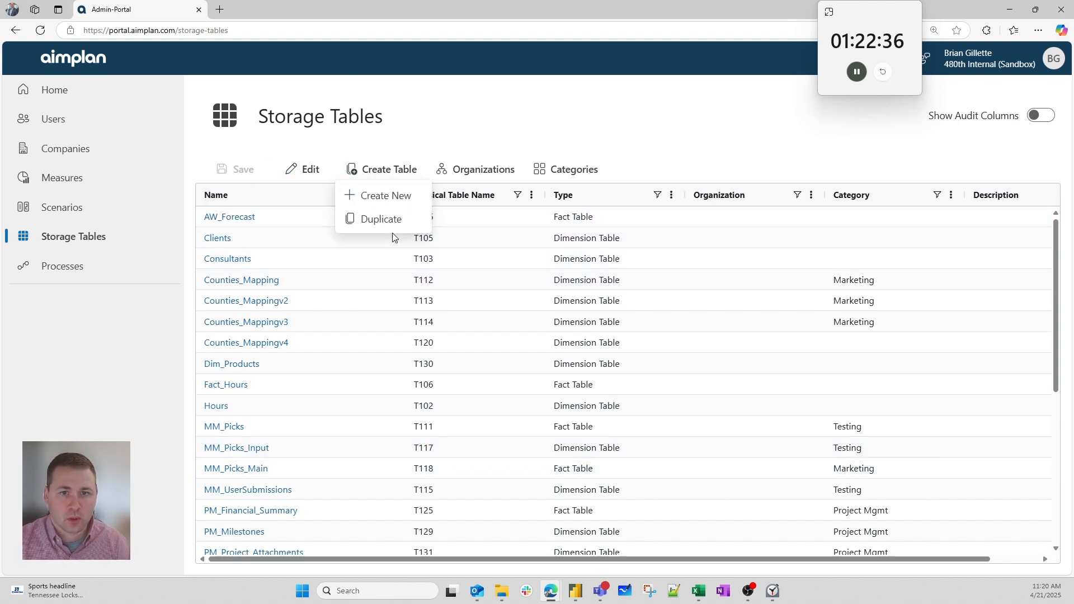
pyautogui.click(406, 200)
pyautogui.click(484, 293)
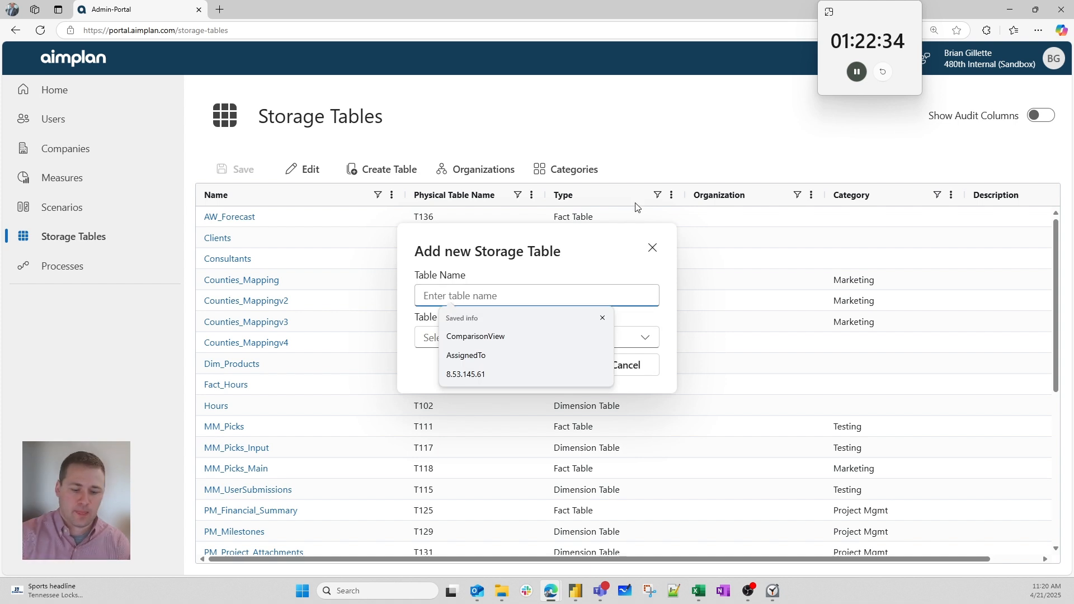
pyautogui.write('AW_')
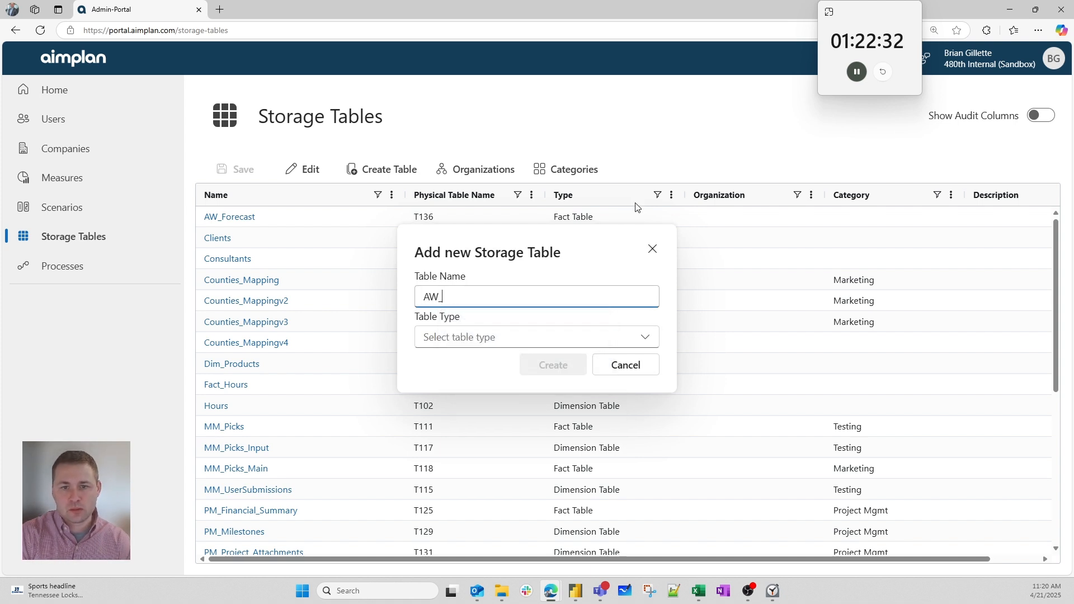
pyautogui.write('Products')
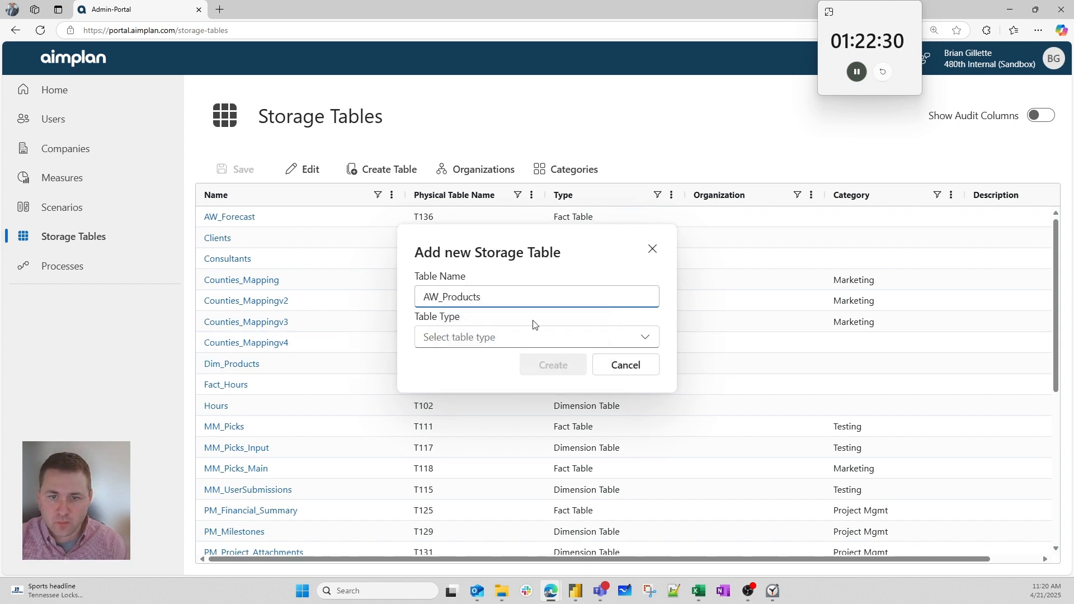
pyautogui.click(505, 338)
pyautogui.click(467, 366)
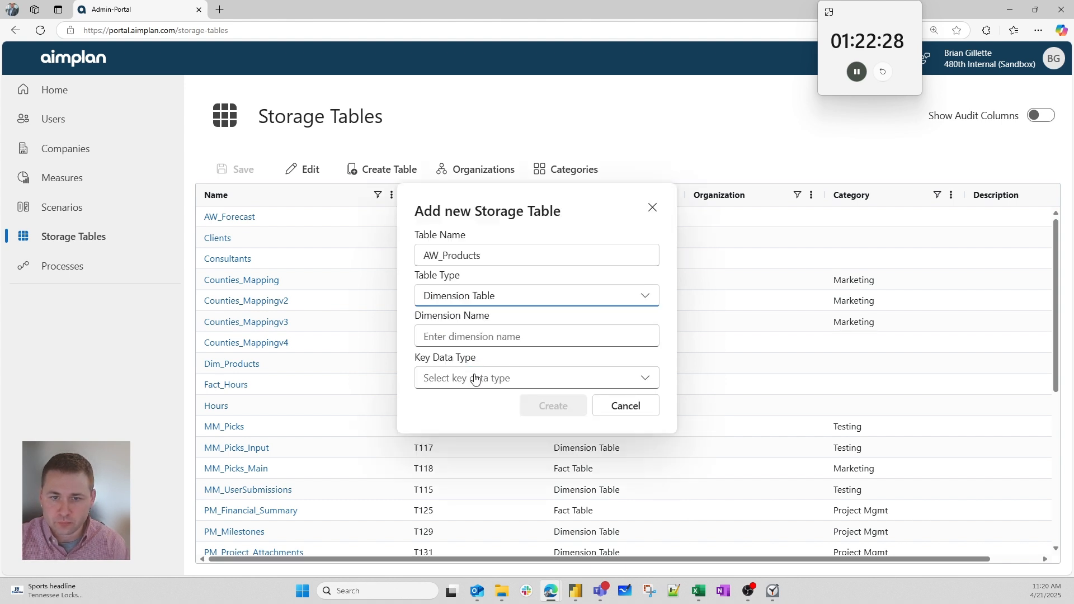
pyautogui.click(497, 340)
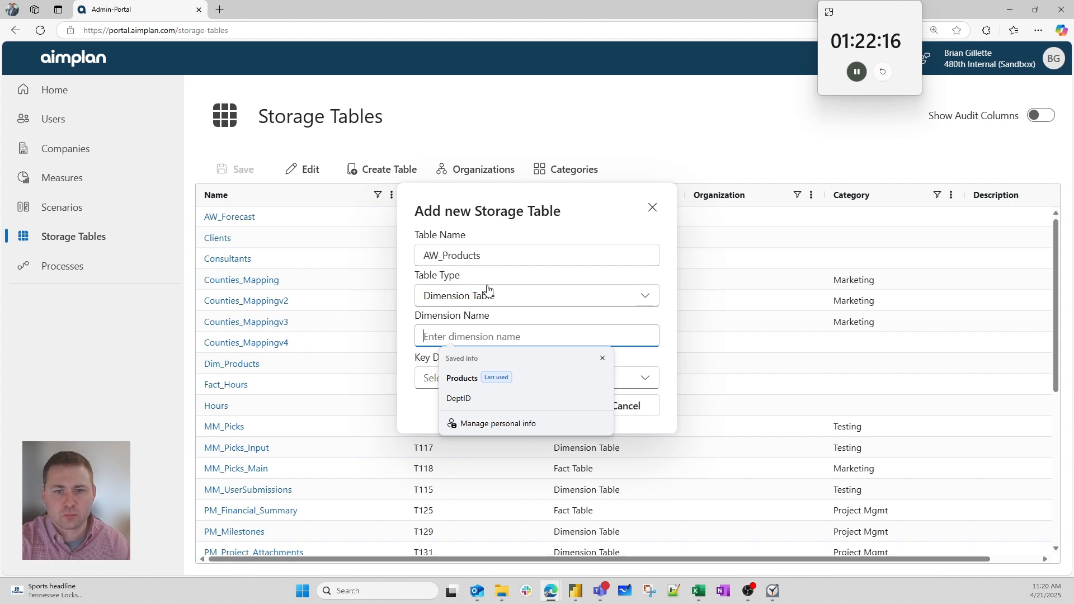
pyautogui.write('SKU')
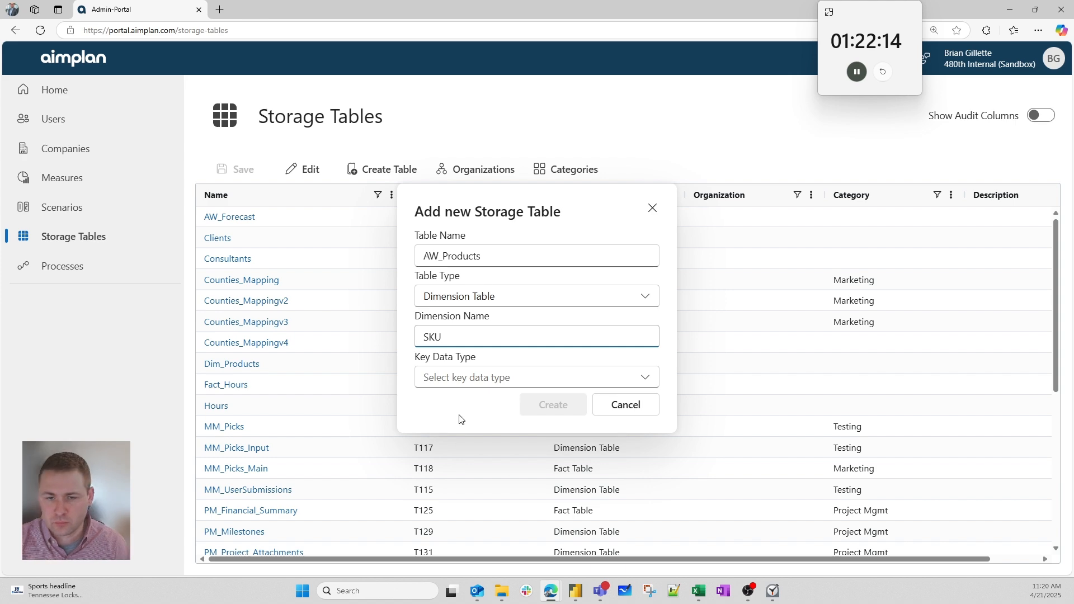
# - Examine the d_Product table's columns in Power BI Desktop to find a suitable dimension name, and return to the Aimplan portal
pyautogui.hotkey('alt', 'Tab')
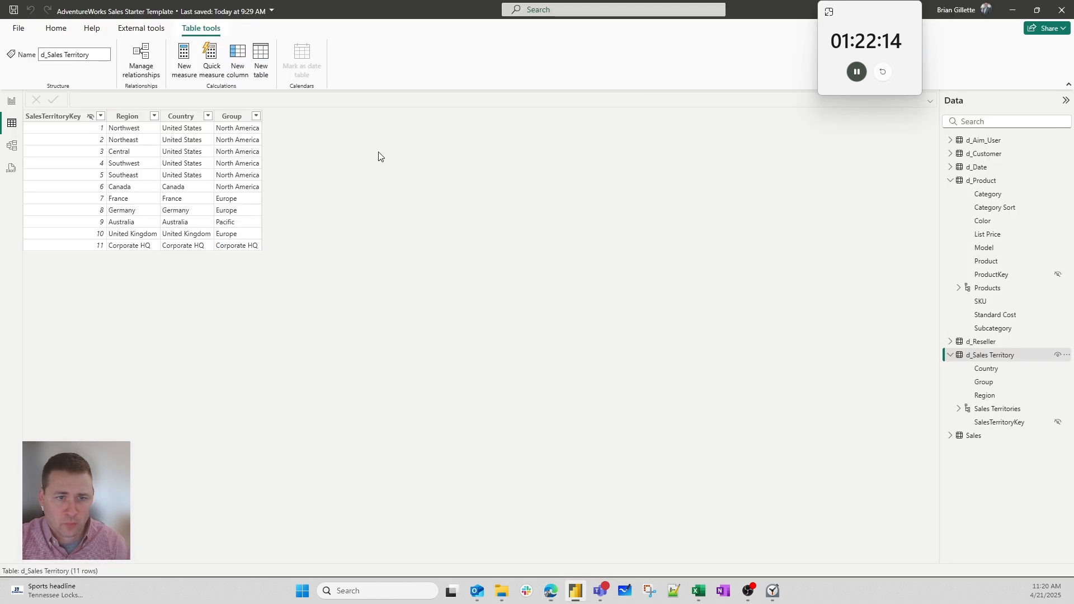
pyautogui.click(970, 182)
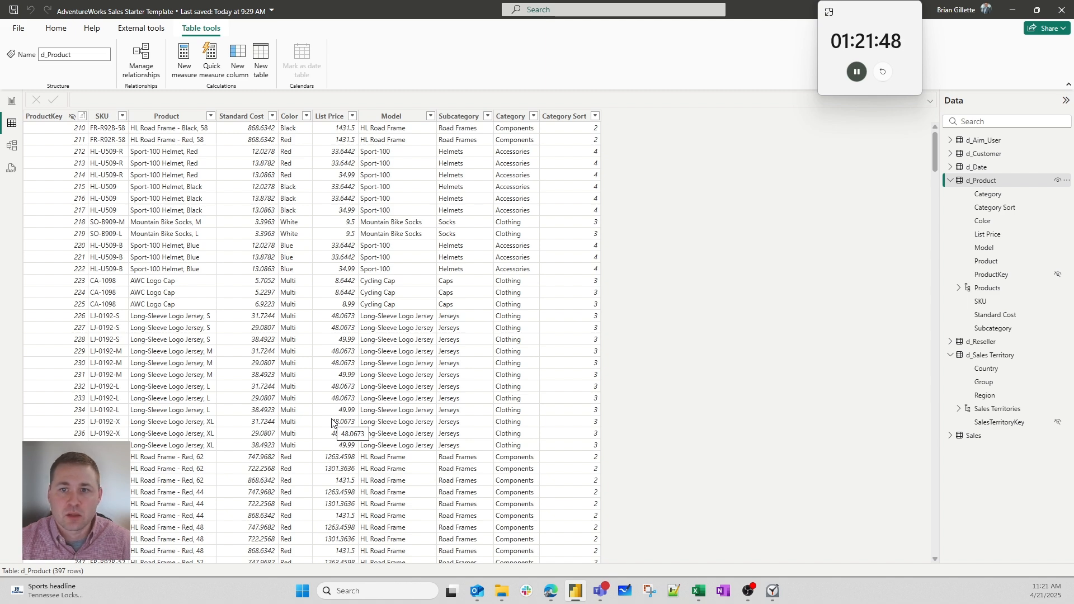
pyautogui.hotkey('alt', 'Tab')
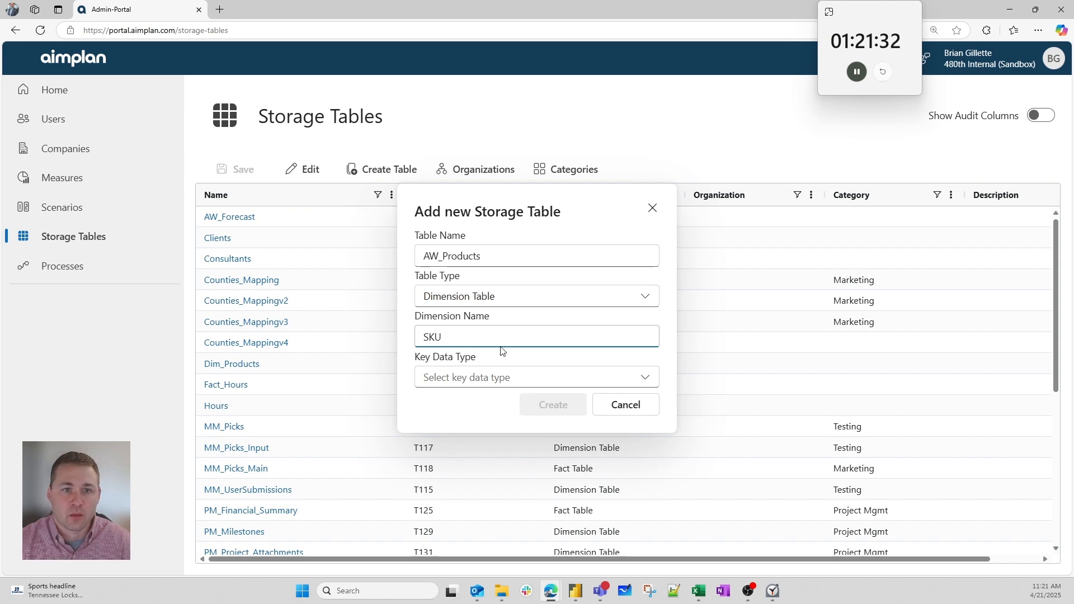
pyautogui.hotkey('alt', 'Tab')
pyautogui.hotkey('alt', 'Tab')
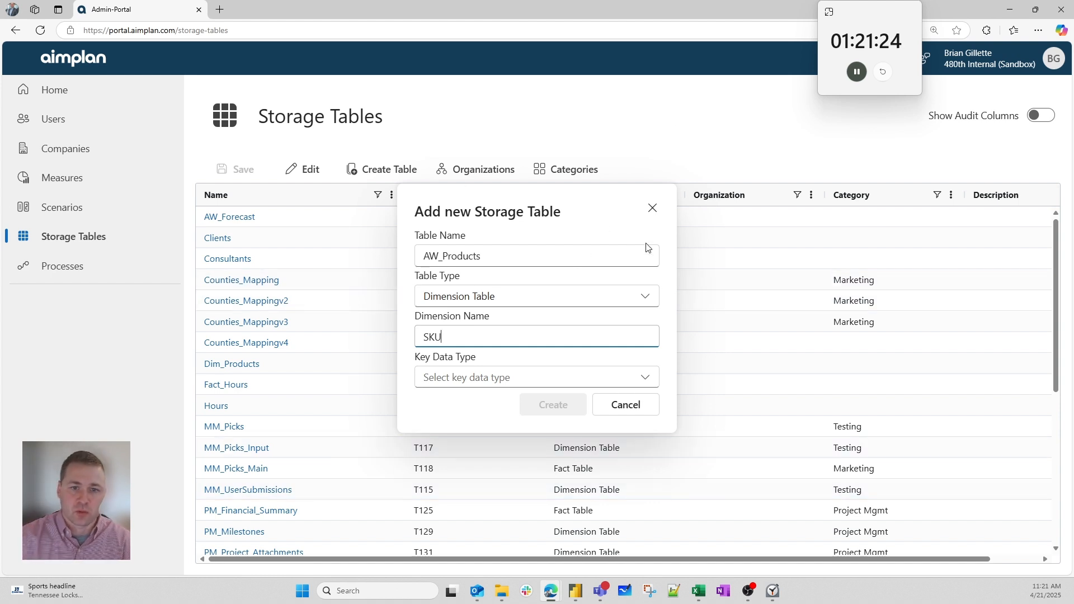
# - Change the dimension name to Product, set the key data type to bigint, and create the AW_Products table
pyautogui.hotkey('ctrl', 'a')
pyautogui.write('Pro')
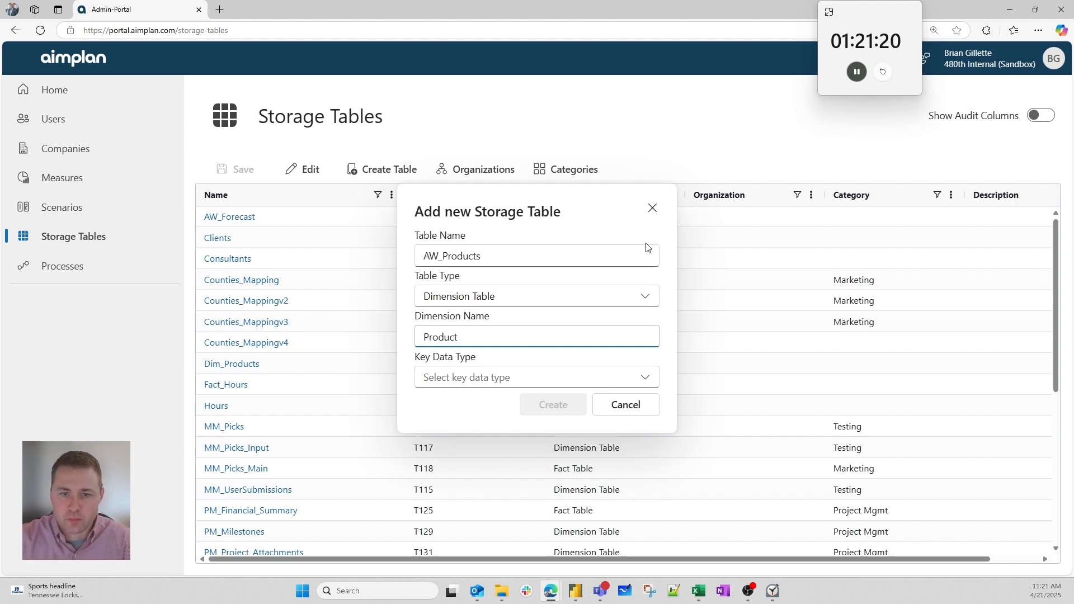
pyautogui.click(506, 377)
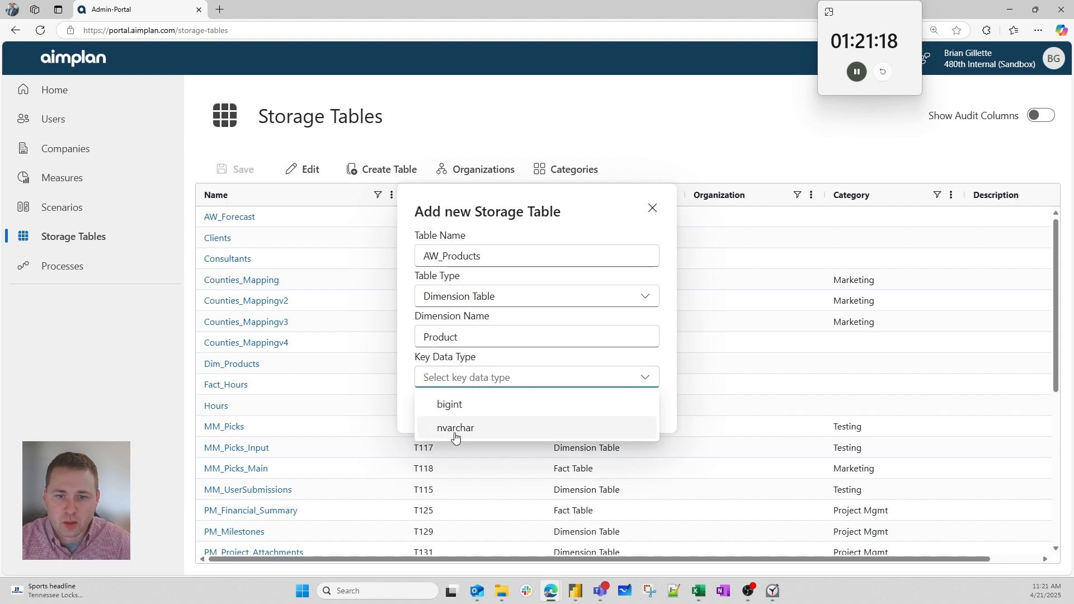
pyautogui.click(469, 417)
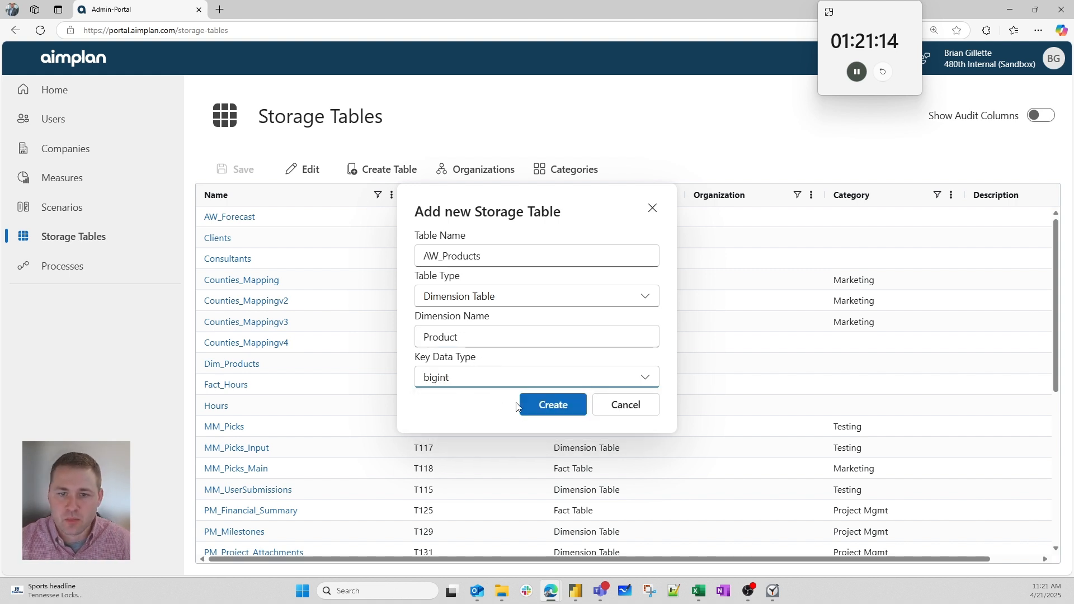
pyautogui.click(571, 410)
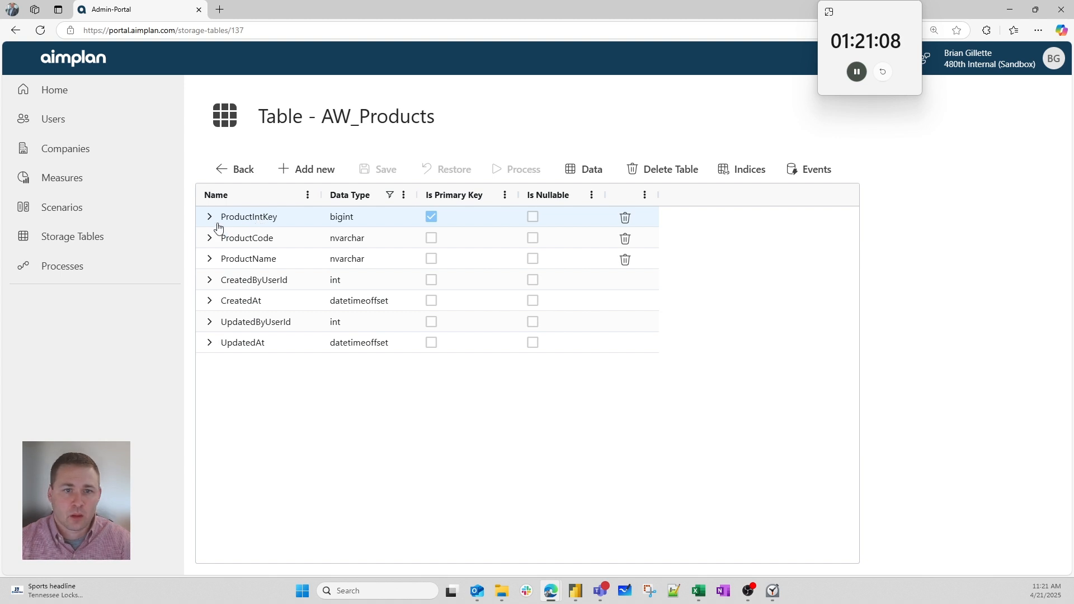
# - Check d_Product's ProductKey column in Power BI Desktop and make the ProductIntKey field in Aimplan an identity column
pyautogui.hotkey('alt', 'Tab')
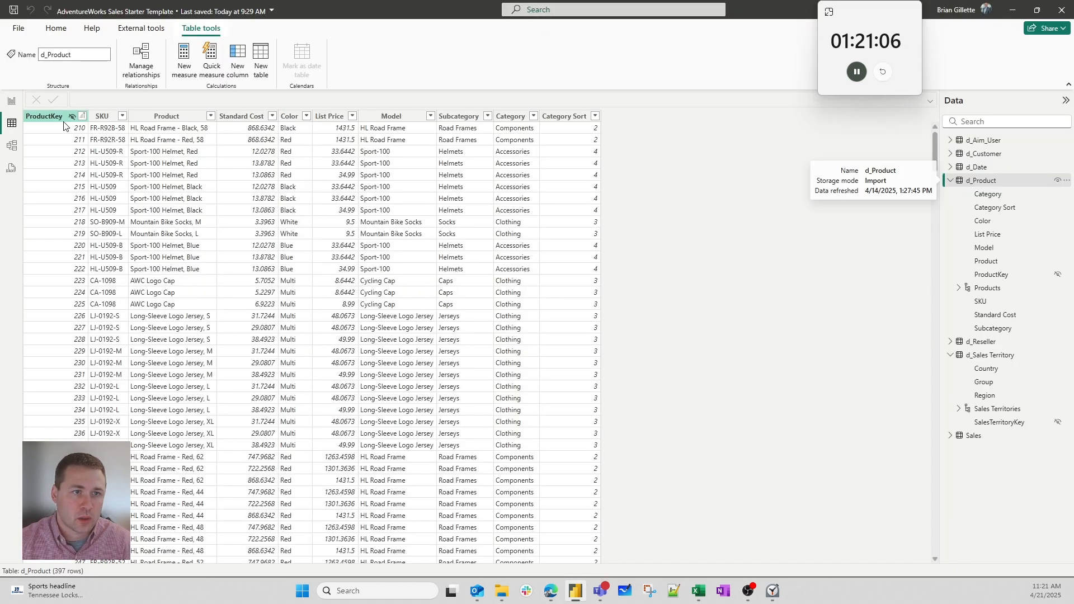
pyautogui.hotkey('alt', 'Tab')
pyautogui.click(211, 217)
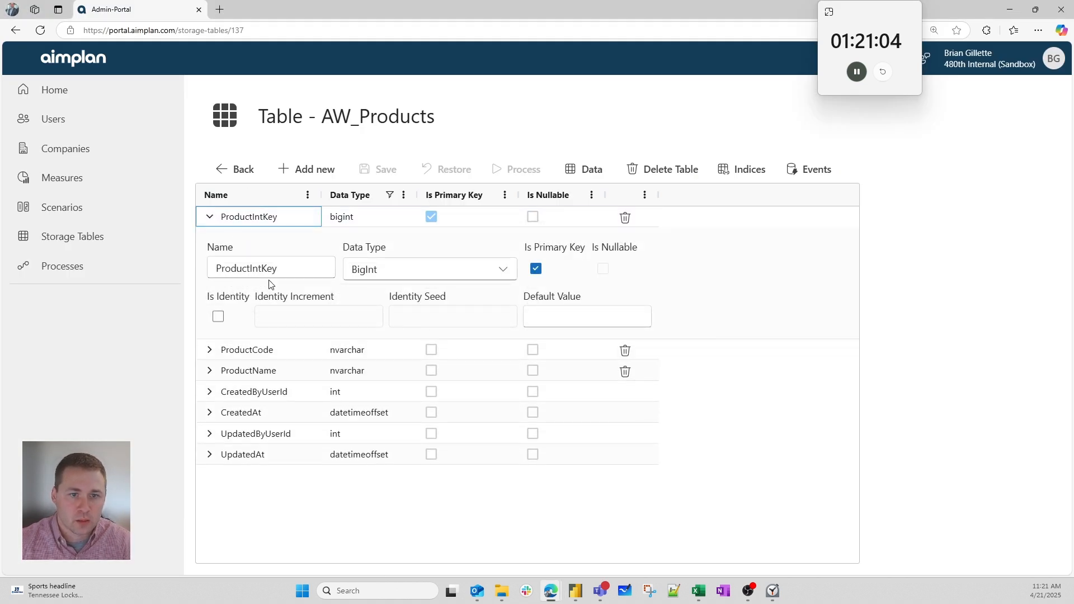
pyautogui.click(223, 314)
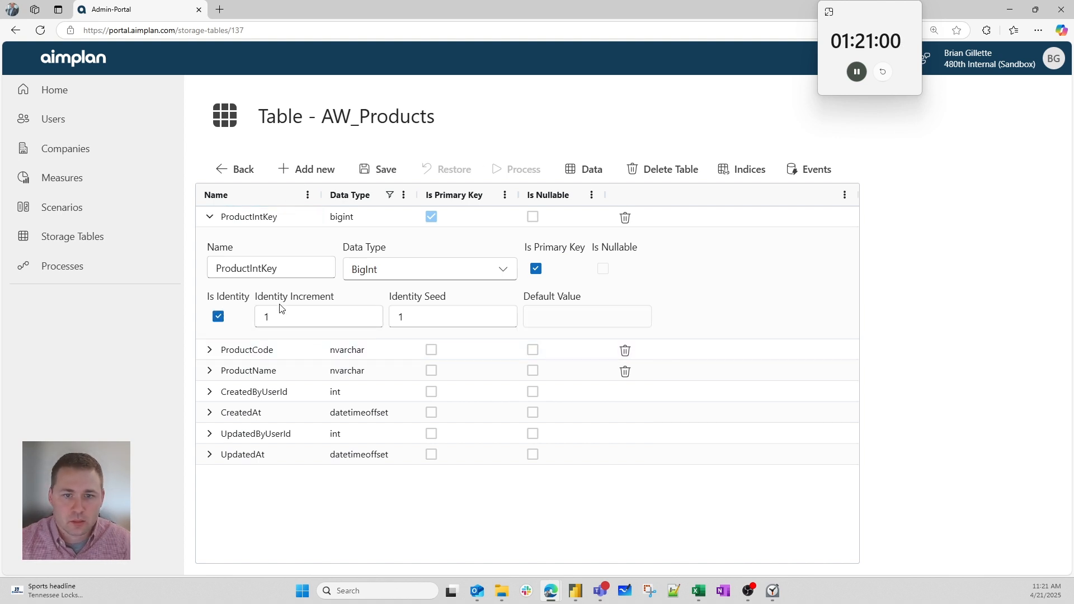
# - Sort d_Product by ProductKey descending and back to ascending in Power BI Desktop to examine the range of keys
pyautogui.hotkey('alt', 'Tab')
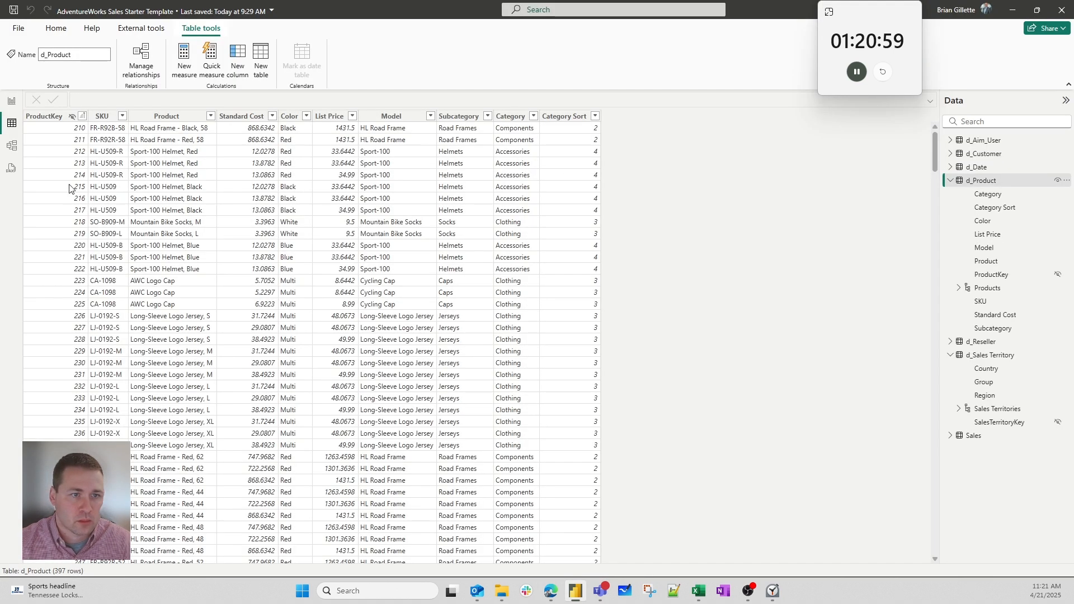
pyautogui.click(81, 115)
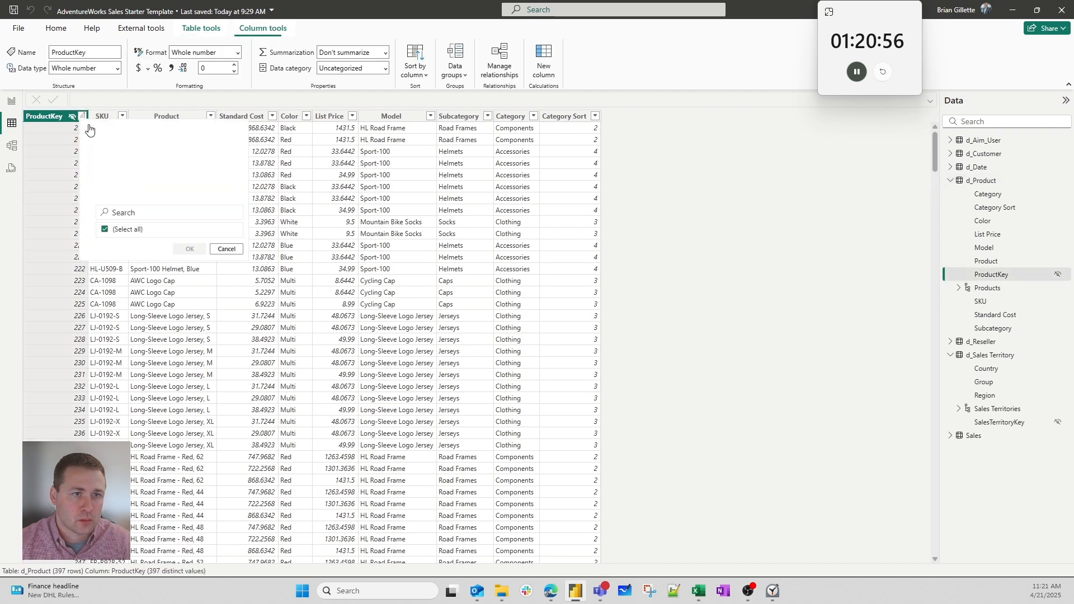
pyautogui.click(117, 140)
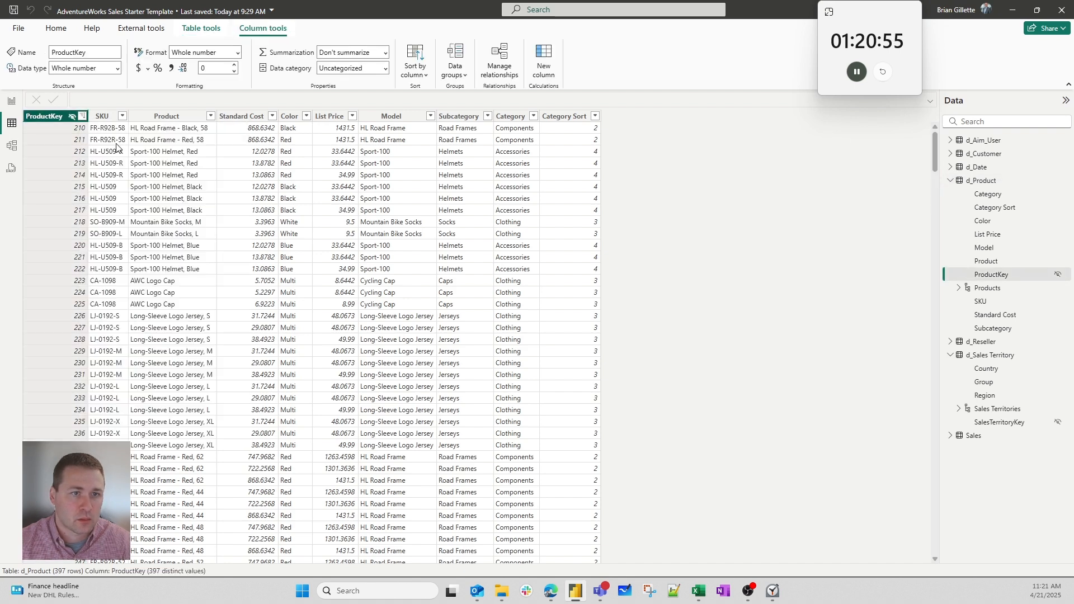
pyautogui.click(83, 116)
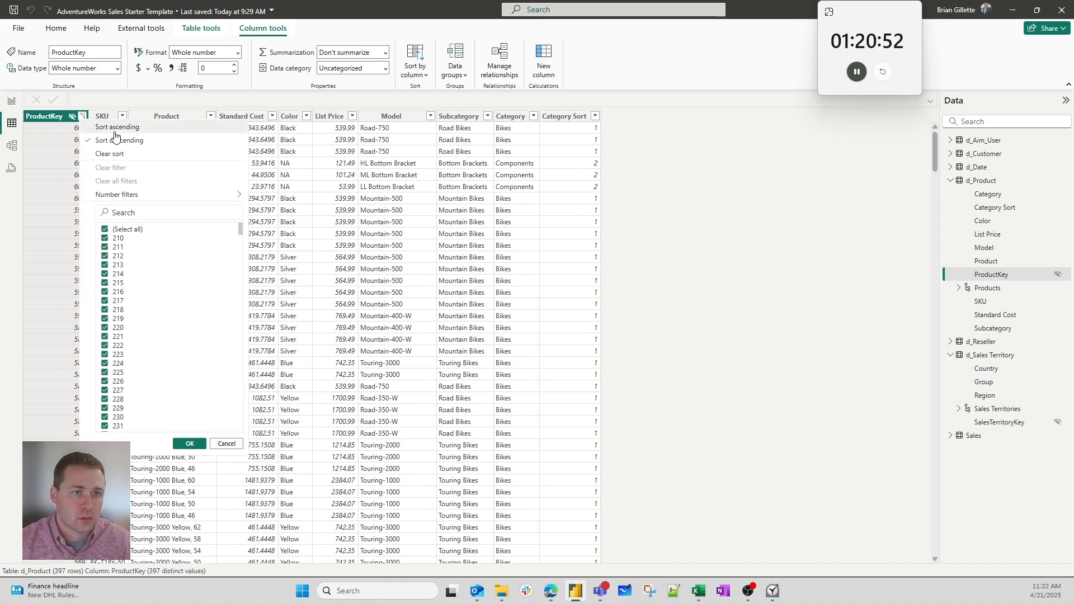
pyautogui.click(106, 138)
# - Recheck the first ProductKey in Power BI Desktop and set ProductIntKey's identity seed in Aimplan to 210
pyautogui.hotkey('alt', 'Tab')
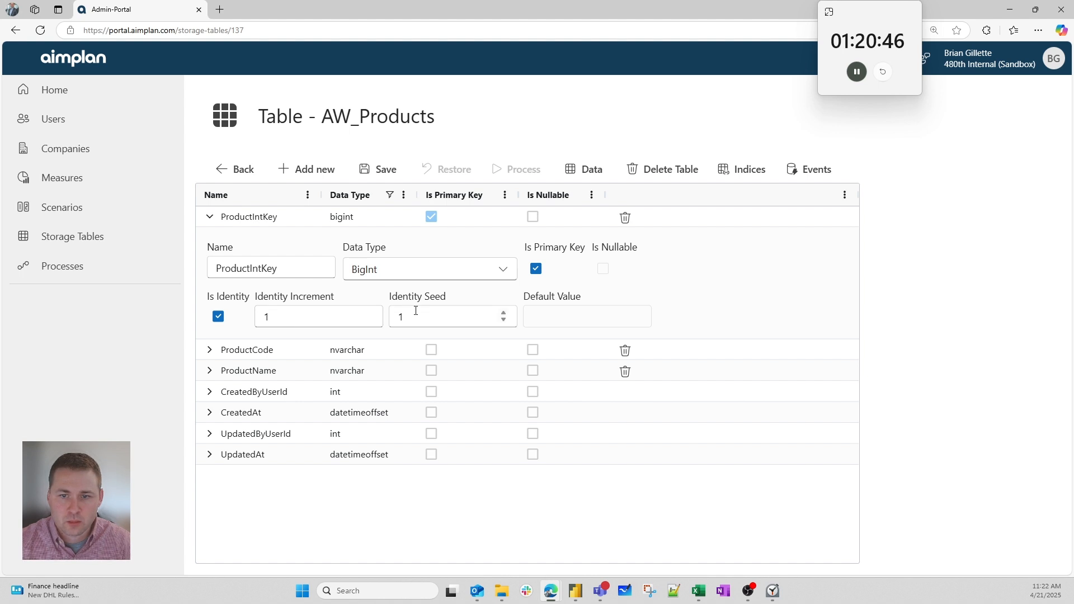
pyautogui.hotkey('alt', 'Tab')
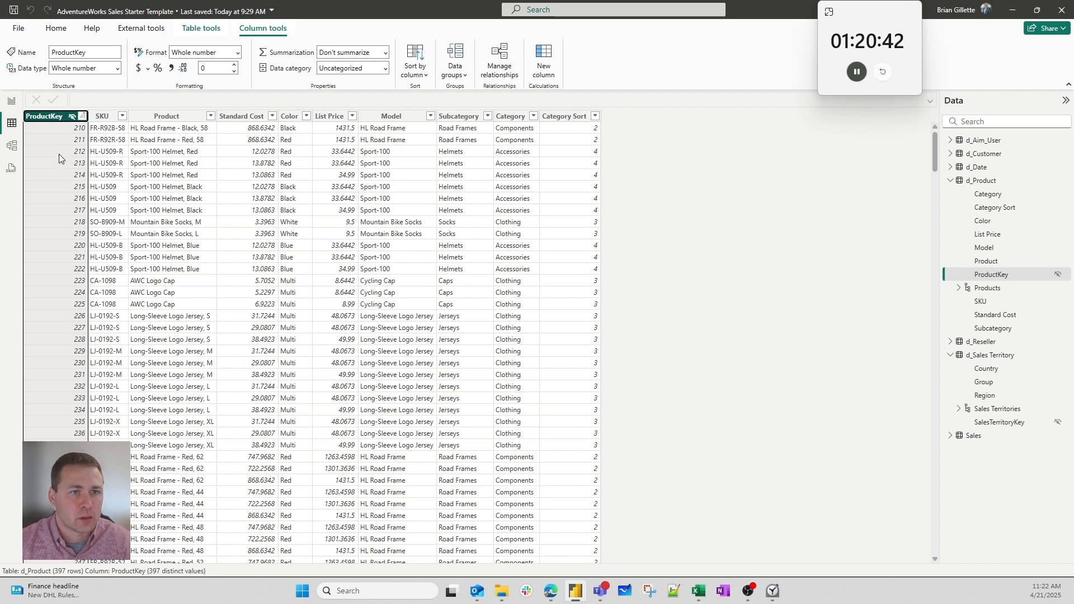
pyautogui.hotkey('alt', 'Tab')
pyautogui.press('Tab')
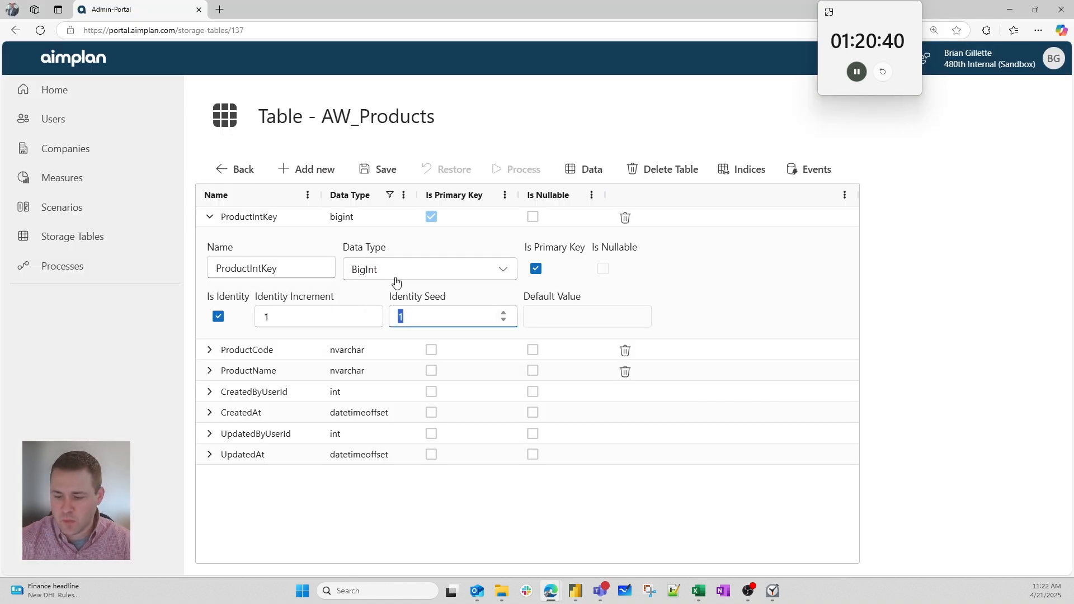
pyautogui.write('210')
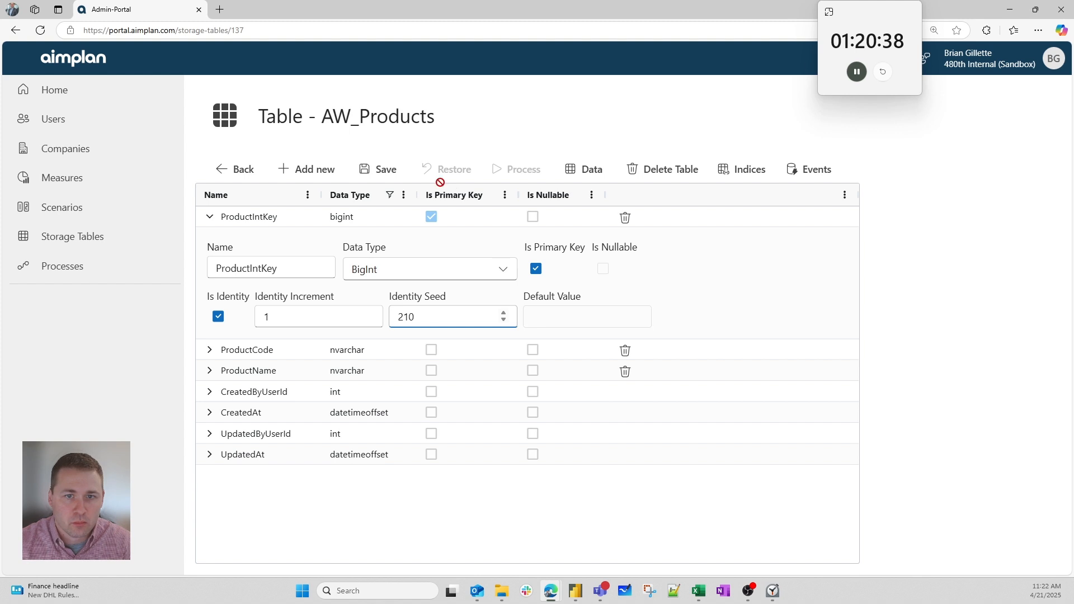
# - Rename the ProductIntKey field to ProductKey
pyautogui.click(293, 269)
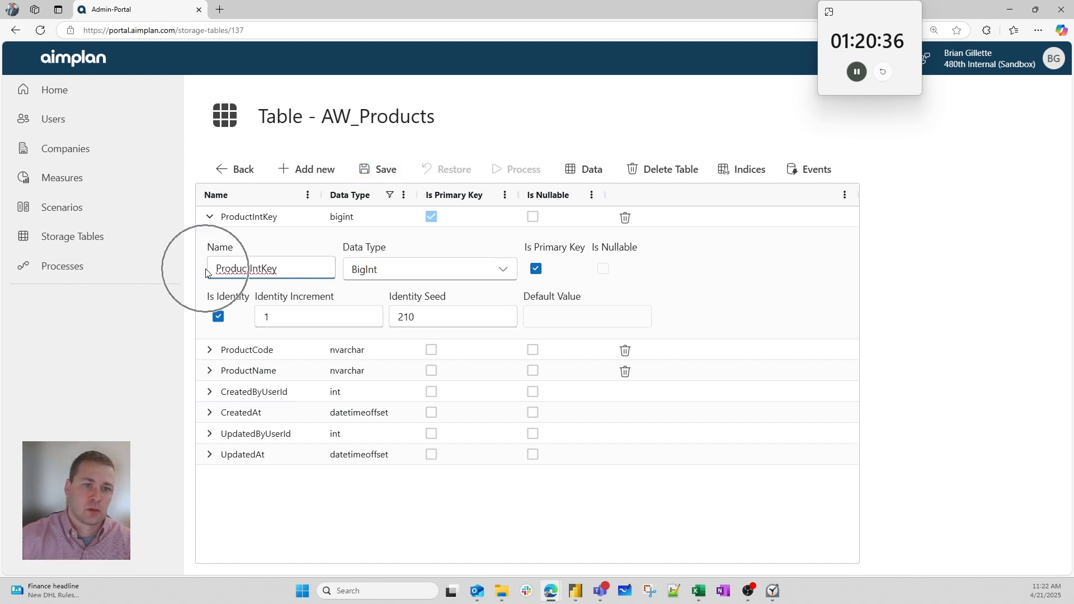
pyautogui.press('Left')
pyautogui.press('Left')
pyautogui.press('Left')
pyautogui.press('BackSpace')
pyautogui.press('BackSpace')
pyautogui.press('BackSpace')
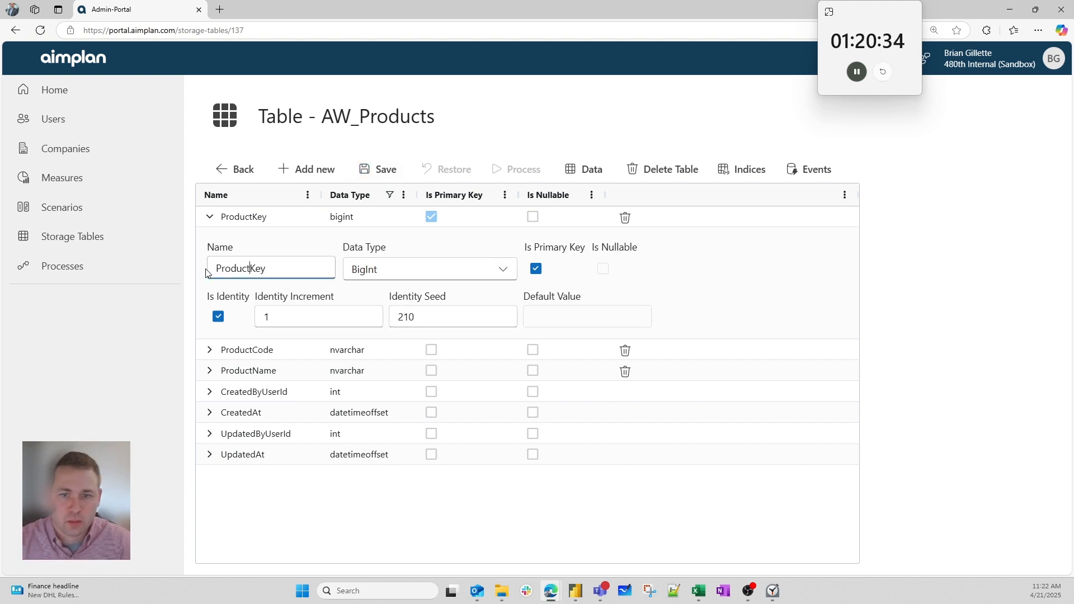
# - Check the d_Product columns in Power BI Desktop and rename the ProductCode field in Aimplan to SKU
pyautogui.click(210, 350)
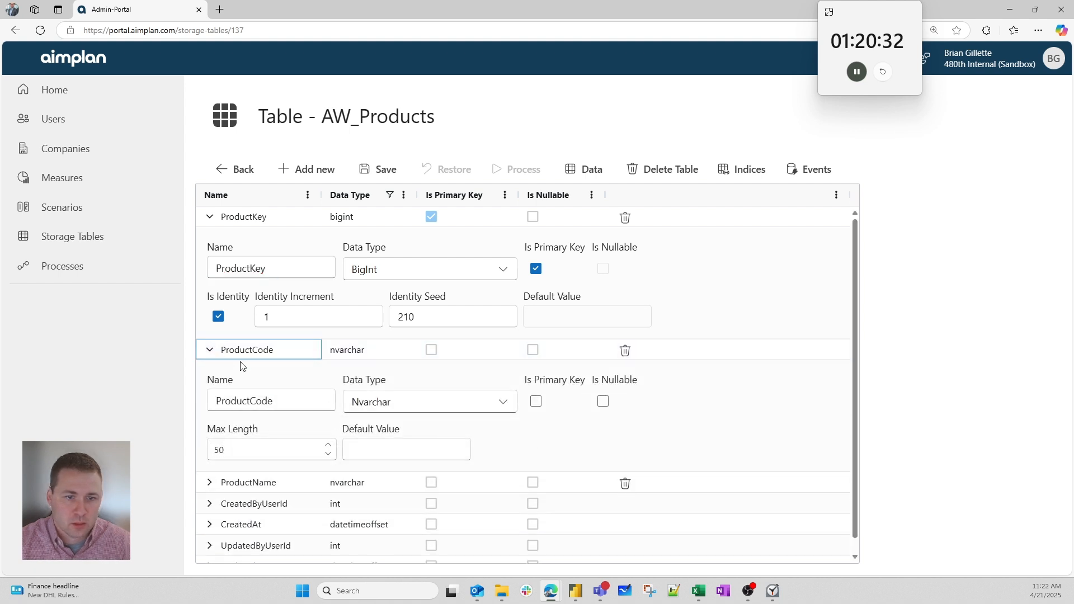
pyautogui.hotkey('alt', 'Tab')
pyautogui.hotkey('alt', 'Tab')
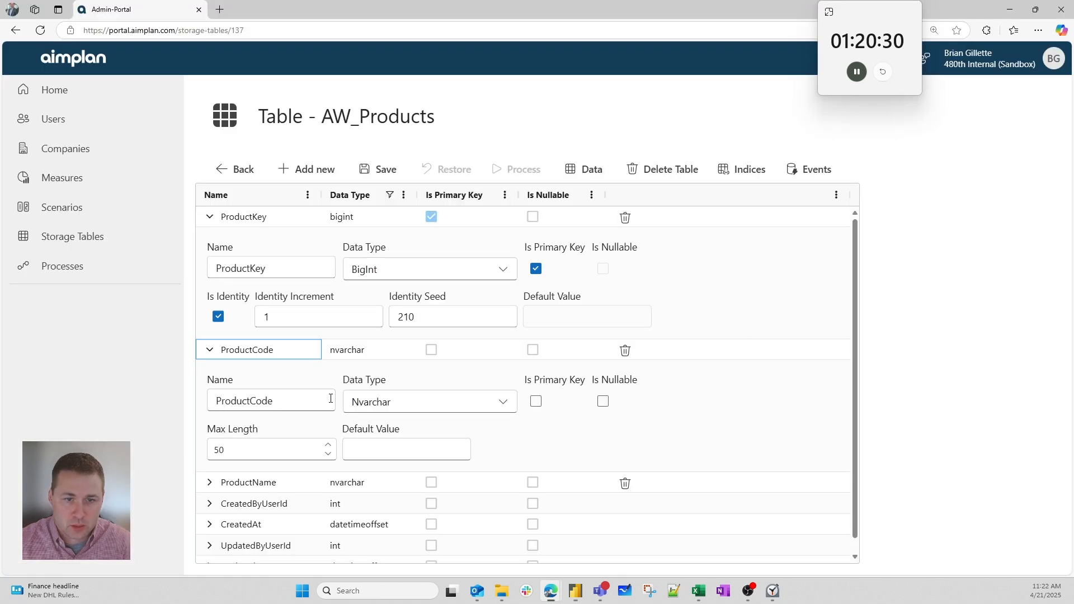
pyautogui.doubleClick(269, 400)
pyautogui.write('SKU')
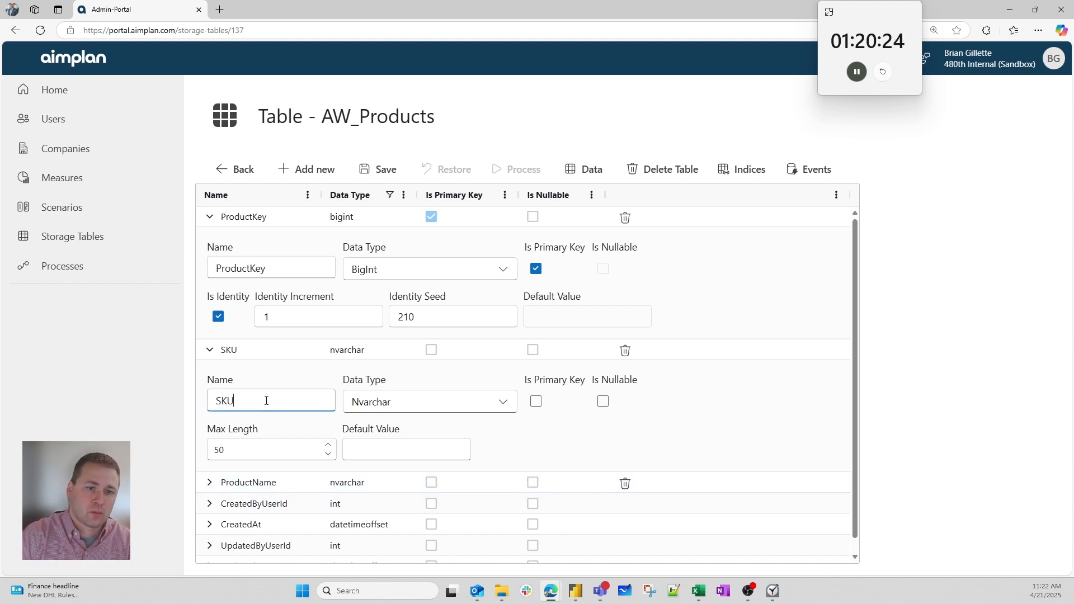
# - Compare the AW_Products fields with d_Product's SKU and neighbouring columns in Power BI Desktop, and return to the Aimplan portal
pyautogui.hotkey('alt', 'Tab')
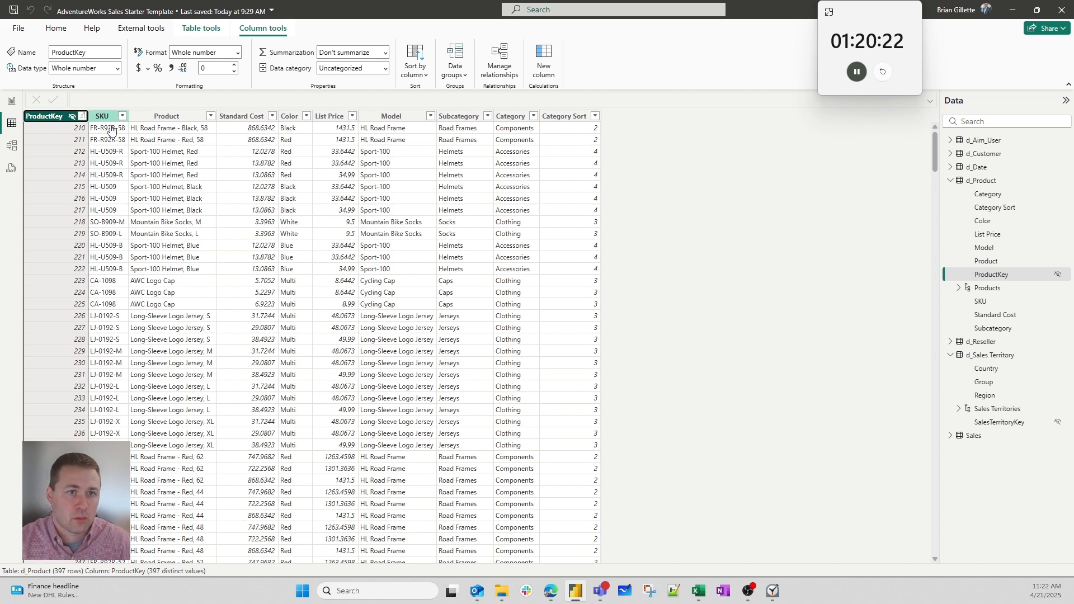
pyautogui.hotkey('alt', 'Tab')
pyautogui.hotkey('alt', 'Tab')
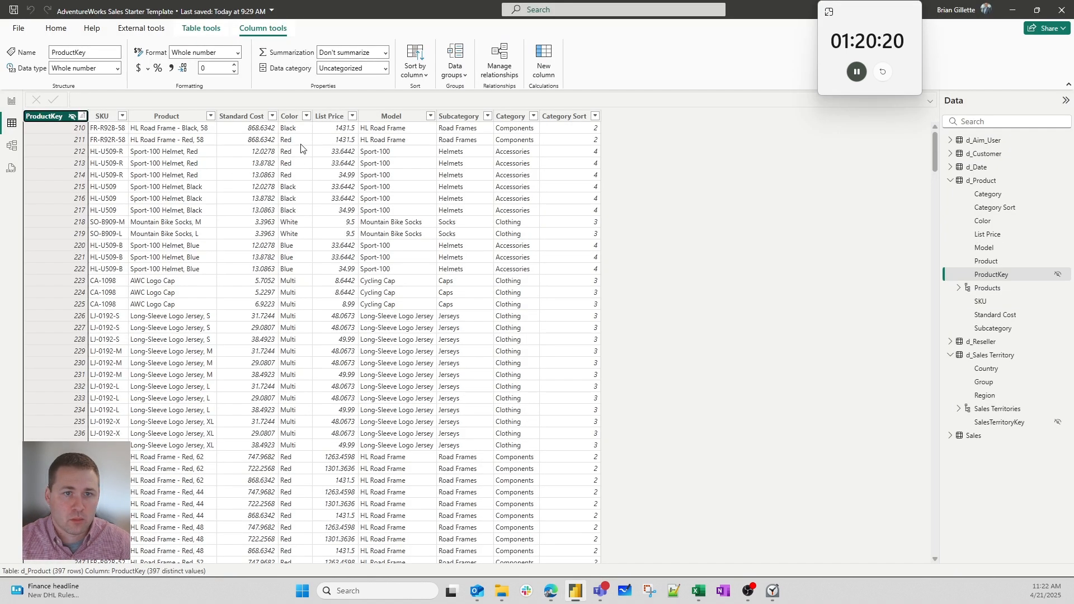
pyautogui.hotkey('alt', 'Tab')
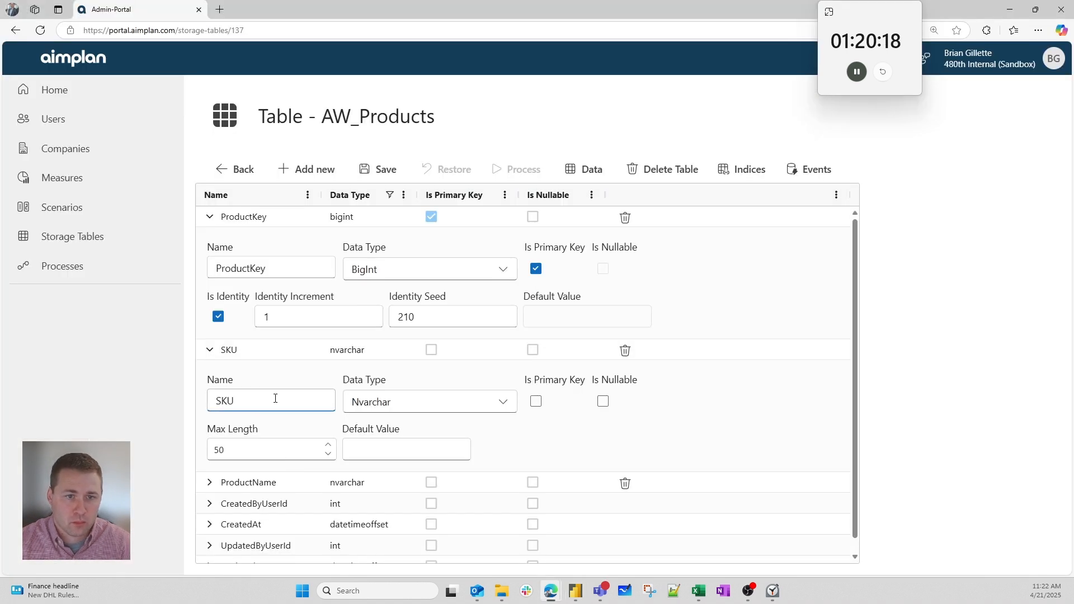
# - Rename the ProductName field to Product and set its max length to 100
pyautogui.scroll(-1, 283, 442)
pyautogui.hotkey('alt', 'Tab')
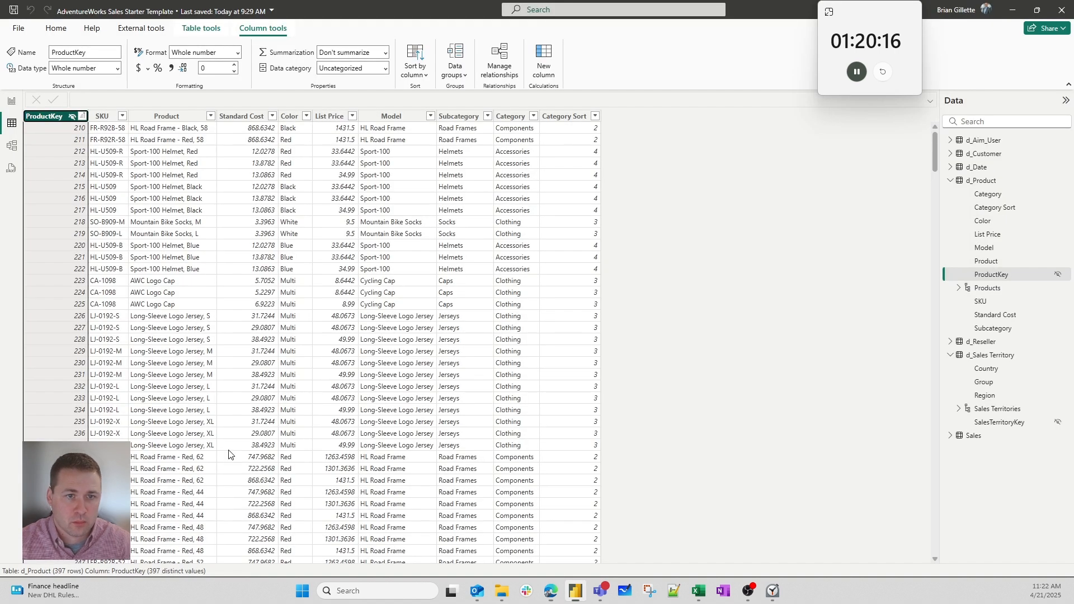
pyautogui.hotkey('alt', 'Tab')
pyautogui.click(210, 473)
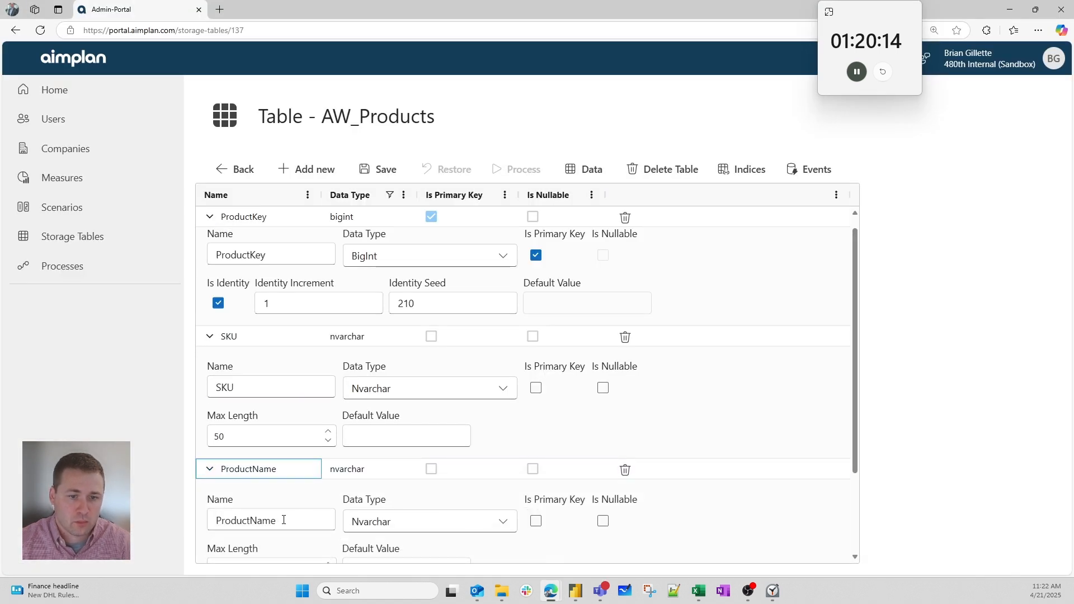
pyautogui.moveTo(283, 519); pyautogui.dragTo(246, 526)
pyautogui.press('BackSpace')
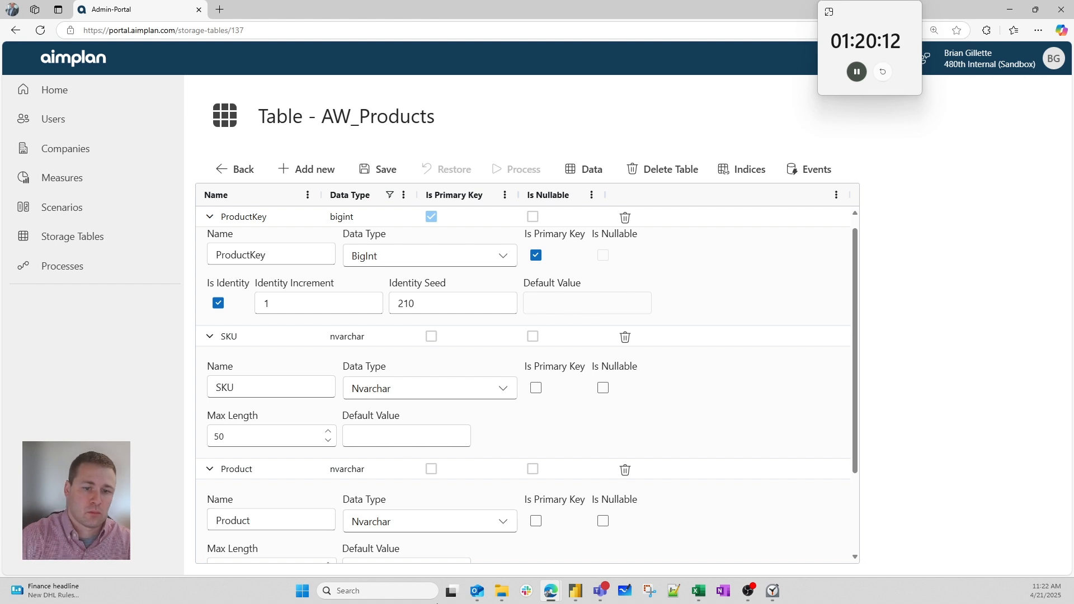
pyautogui.scroll(-2, 231, 486)
pyautogui.moveTo(241, 459); pyautogui.dragTo(213, 448)
pyautogui.write('100')
# - Check d_Product's Model and Subcategory columns in Power BI Desktop and add a Varchar field named Model to AW_Products in Aimplan
pyautogui.hotkey('alt', 'Tab')
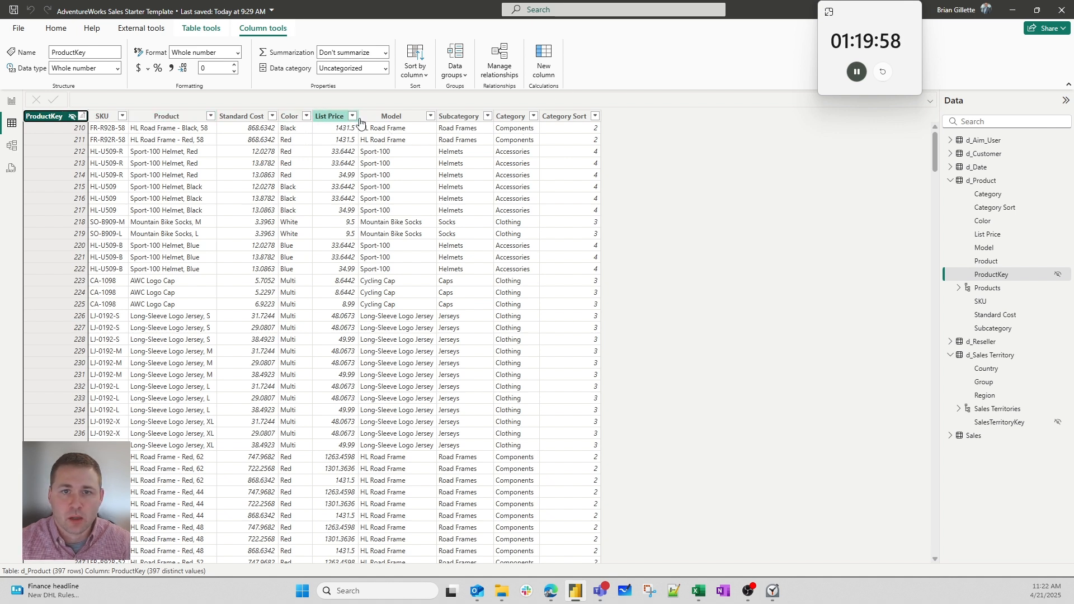
pyautogui.click(405, 117)
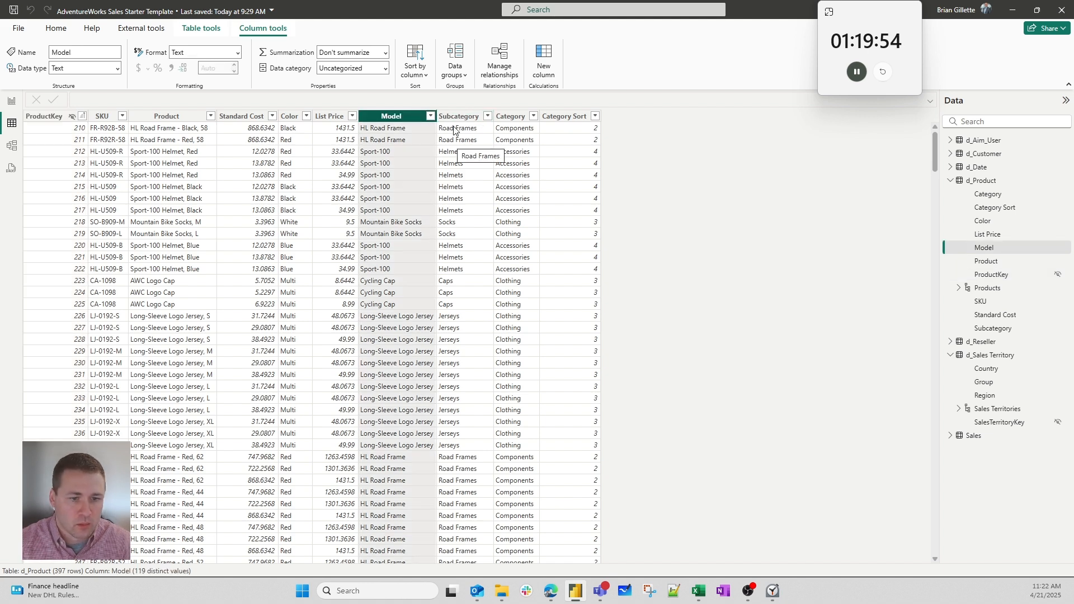
pyautogui.click(454, 124)
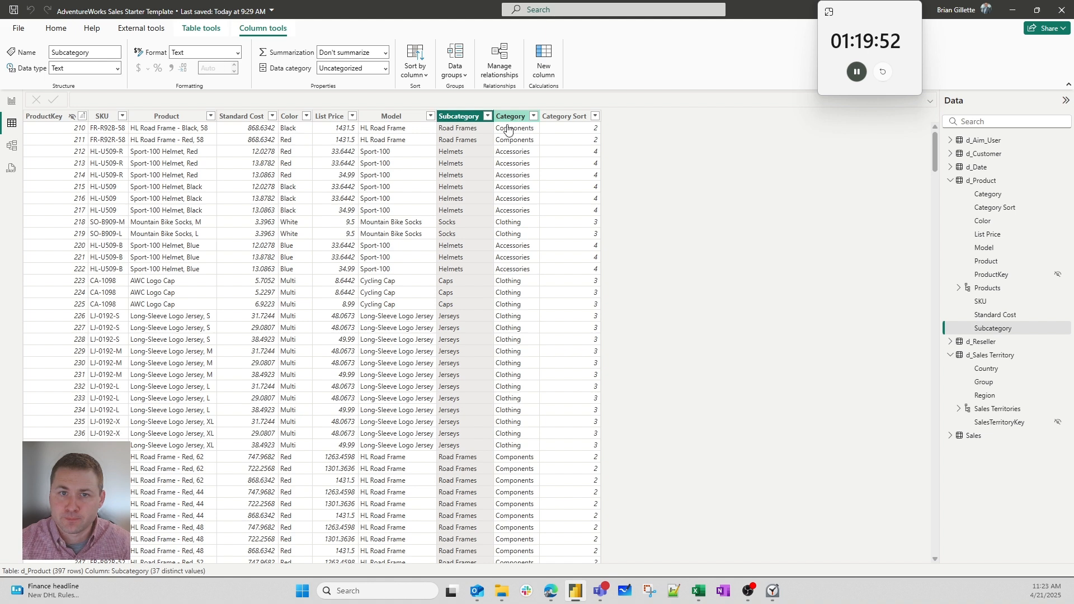
pyautogui.hotkey('alt', 'Tab')
pyautogui.click(310, 168)
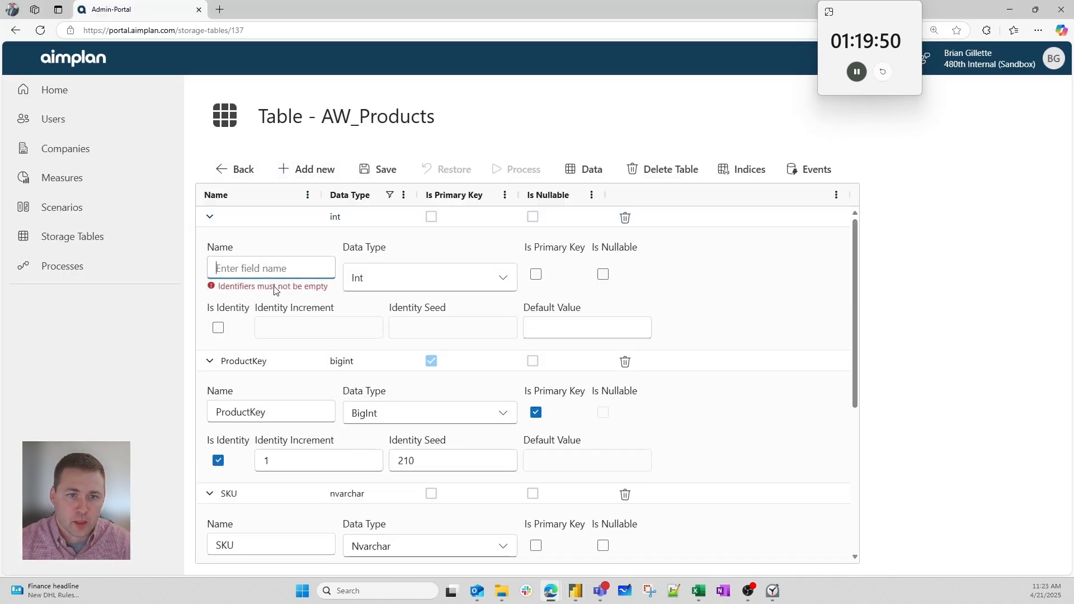
pyautogui.write('Model')
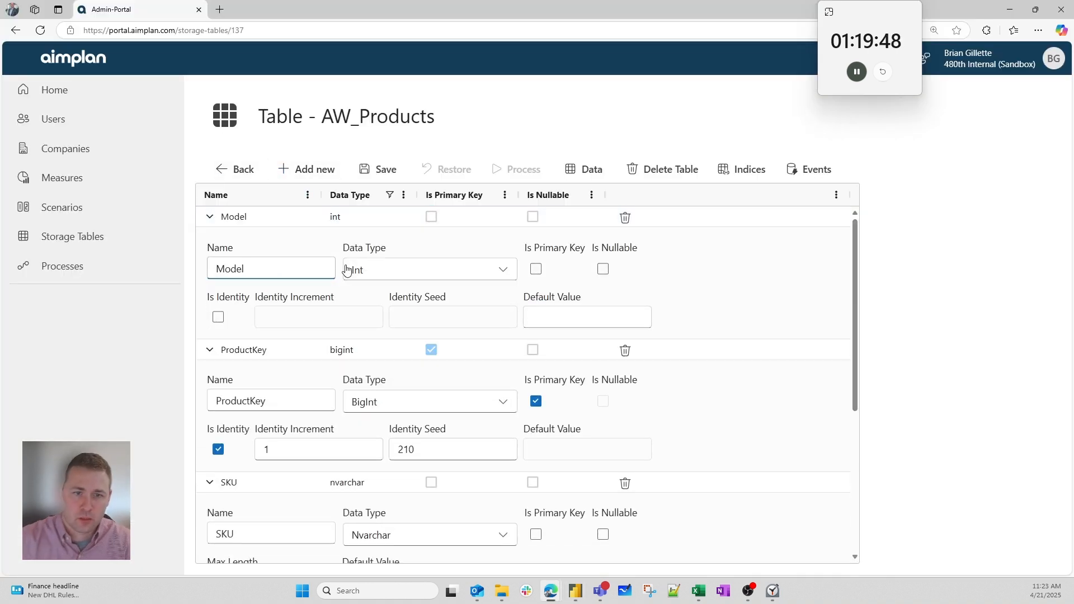
pyautogui.click(347, 270)
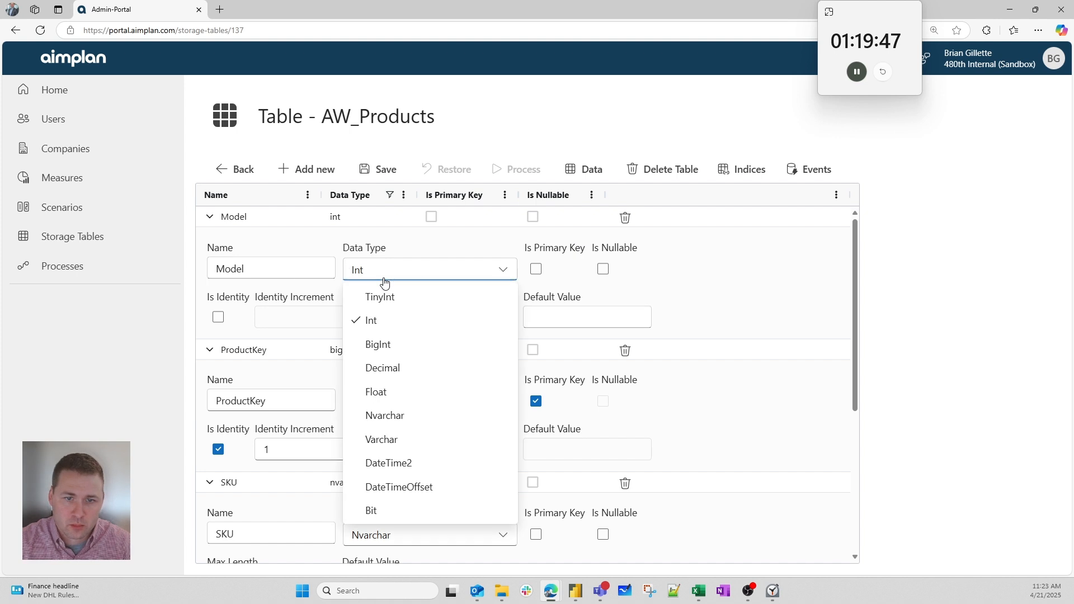
pyautogui.click(395, 445)
# - Add a field named Subcategory with the Nvarchar data type to AW_Products
pyautogui.click(311, 169)
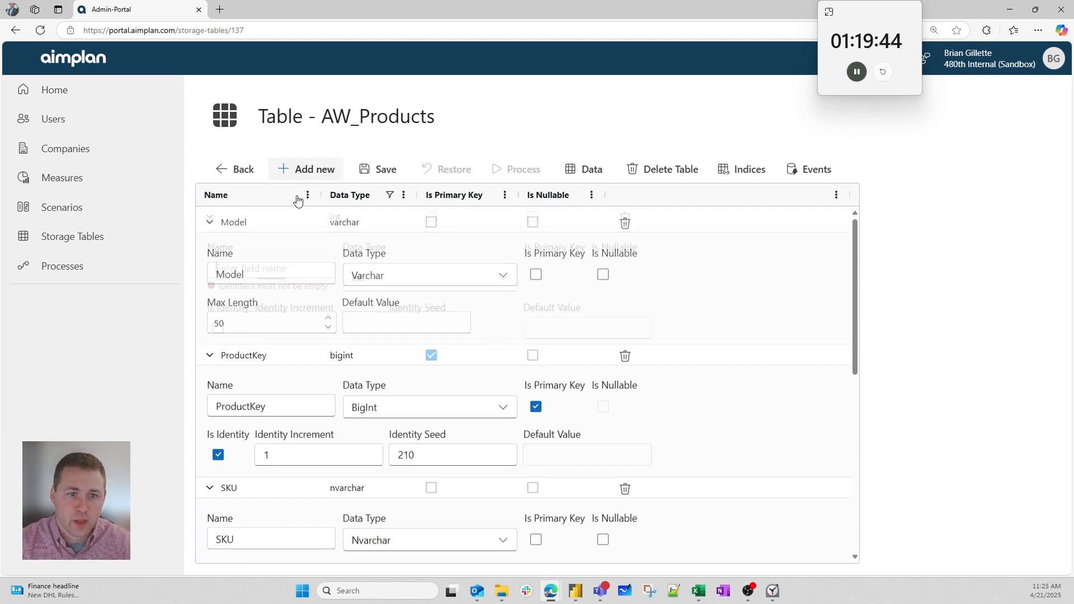
pyautogui.write('Subcat')
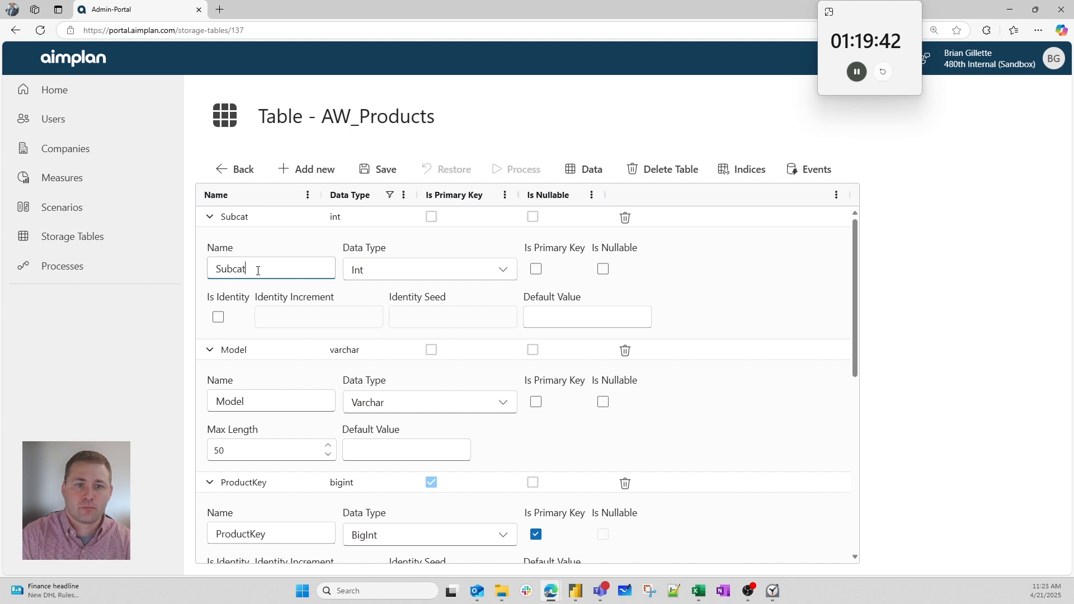
pyautogui.write('egory')
pyautogui.click(419, 270)
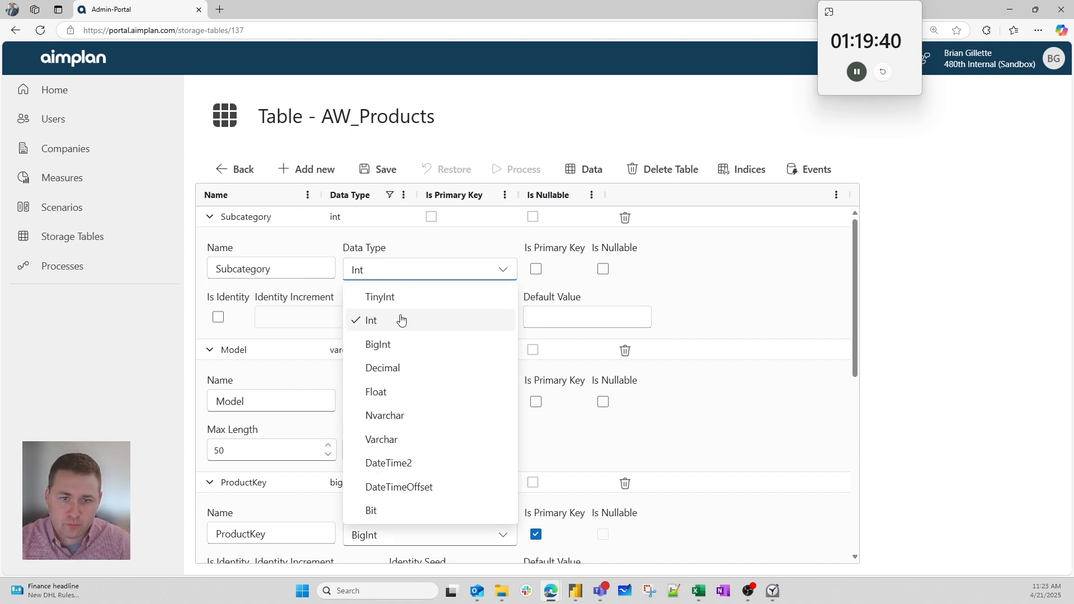
pyautogui.click(397, 417)
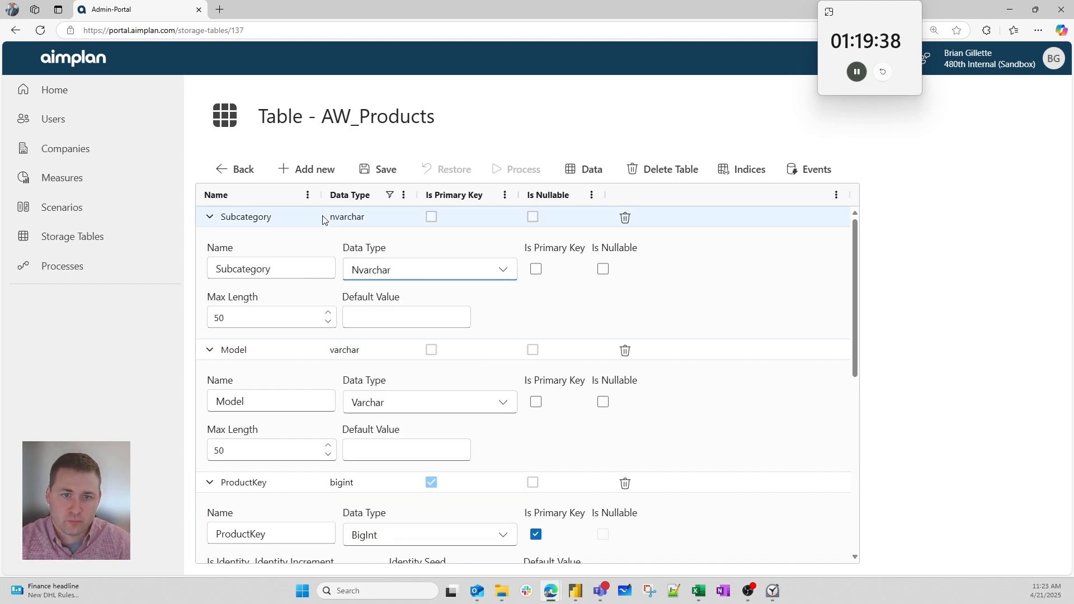
# - Add an Nvarchar field named Category to AW_Products, checking it against the d_Product columns in Power BI Desktop
pyautogui.click(323, 169)
pyautogui.write('Category')
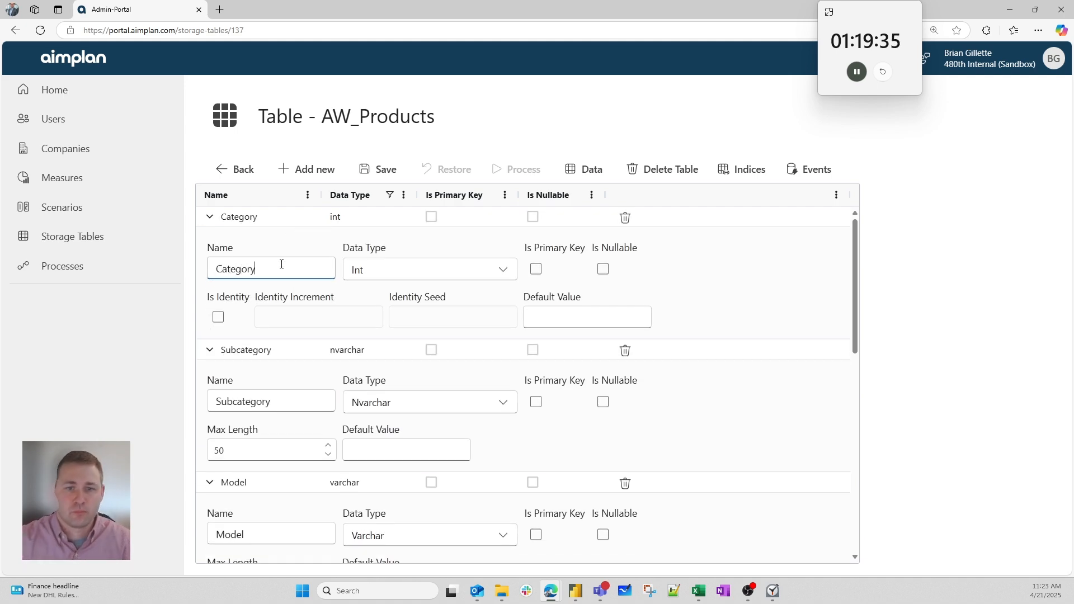
pyautogui.hotkey('alt', 'Tab')
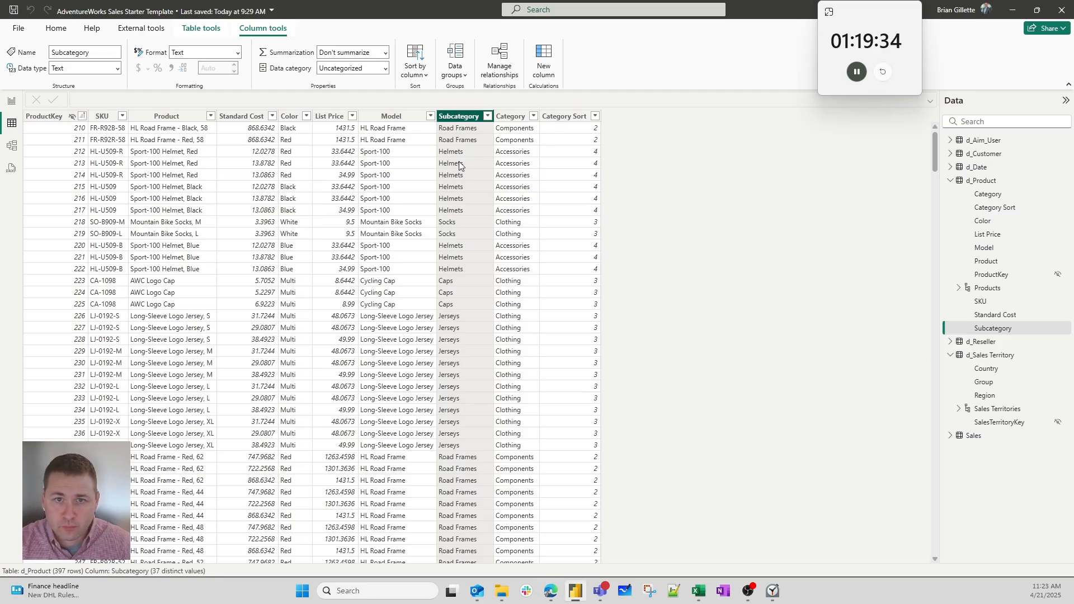
pyautogui.hotkey('alt', 'Tab')
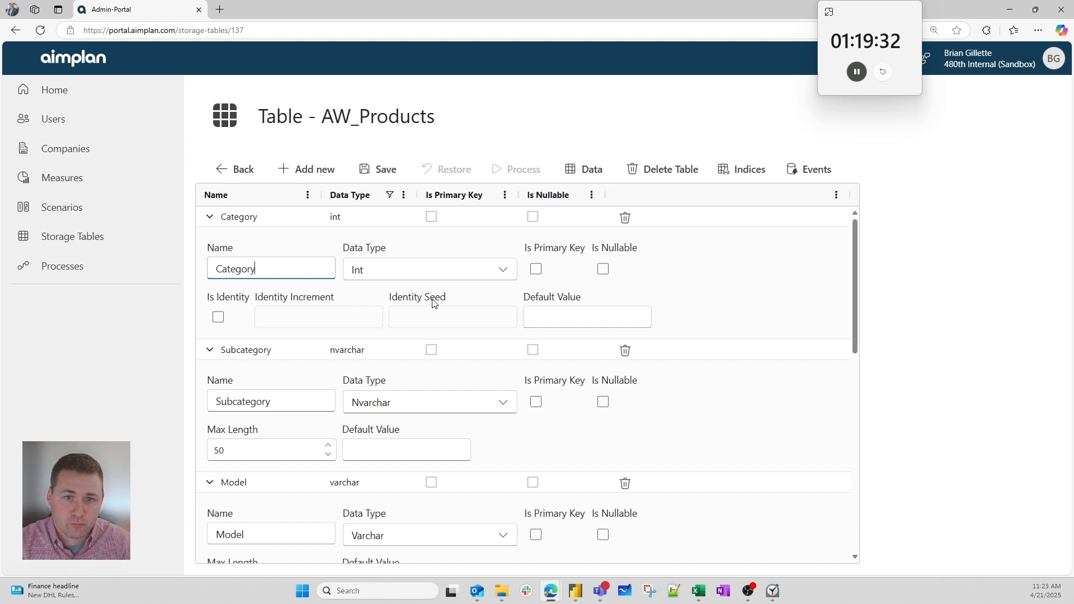
pyautogui.click(434, 276)
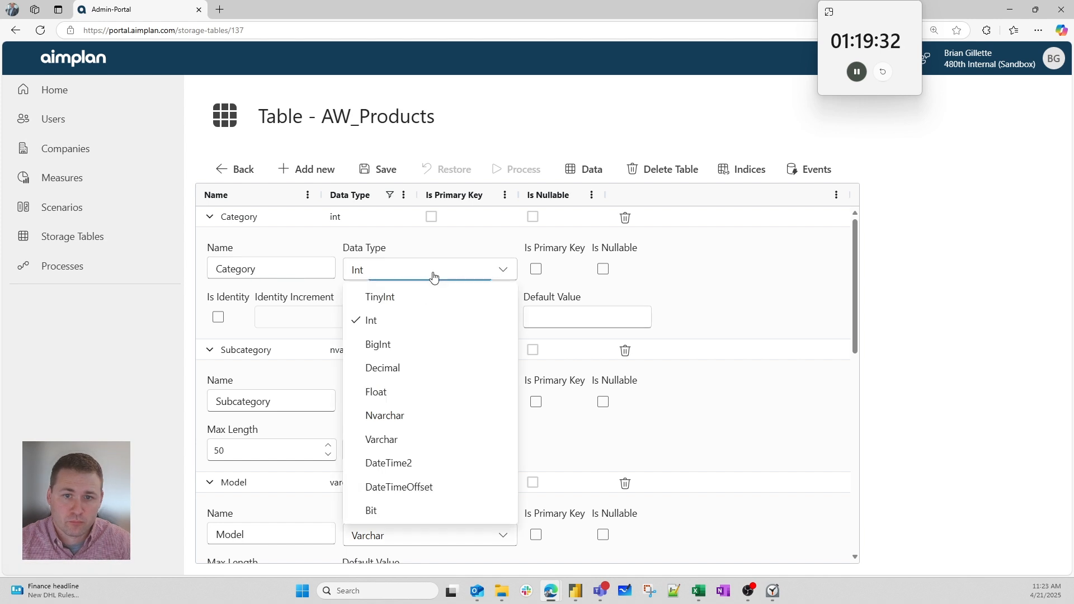
pyautogui.click(384, 417)
pyautogui.hotkey('alt', 'Tab')
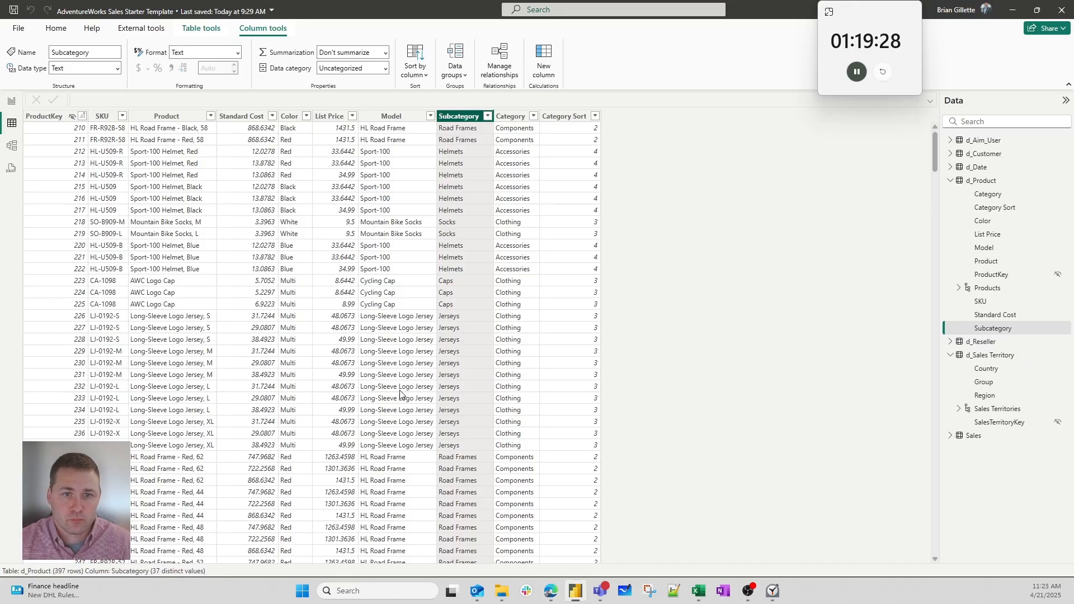
pyautogui.hotkey('alt', 'Tab')
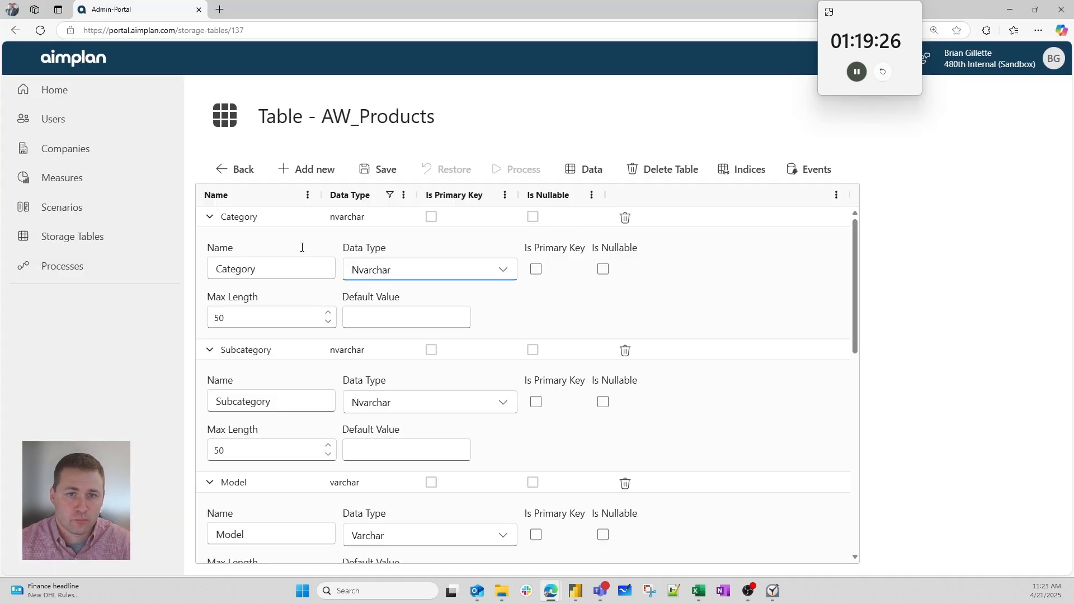
# - Save the AW_Products field changes and try to process the table
pyautogui.click(385, 171)
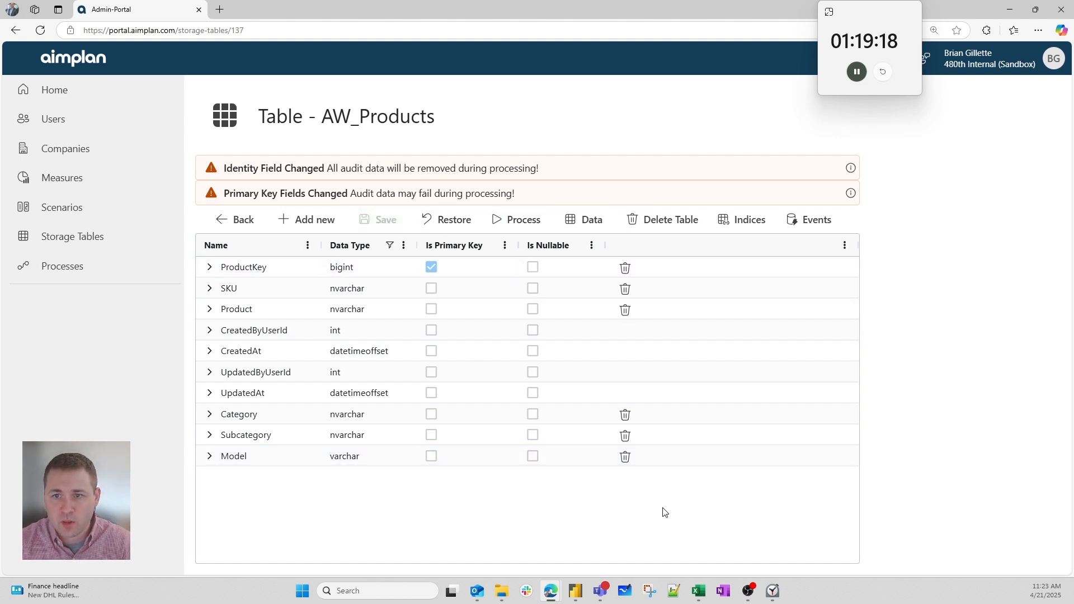
pyautogui.click(515, 220)
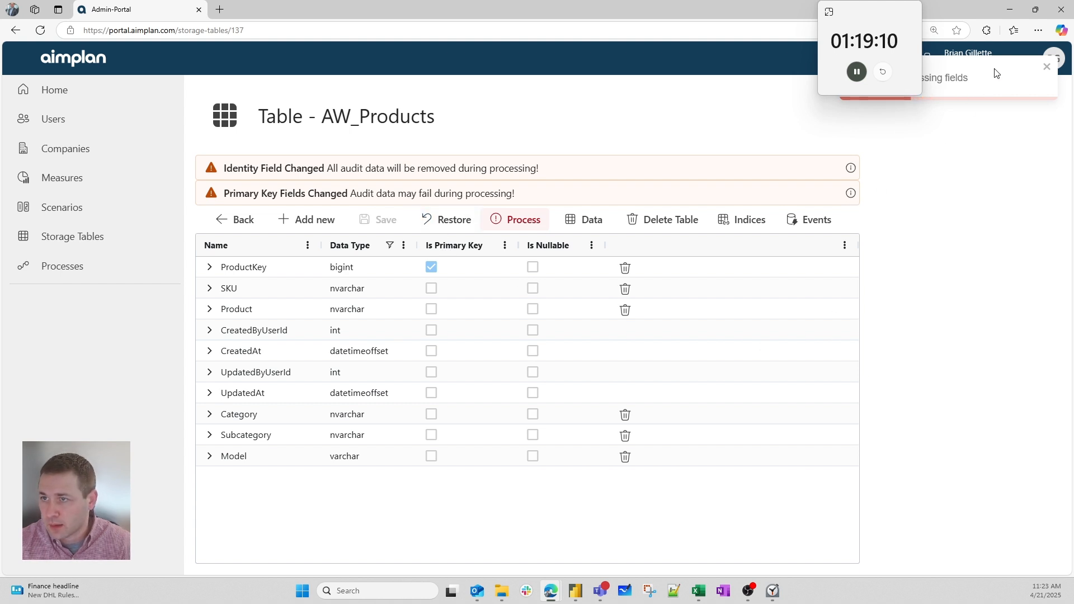
pyautogui.moveTo(996, 72); pyautogui.dragTo(976, 118)
pyautogui.click(928, 128)
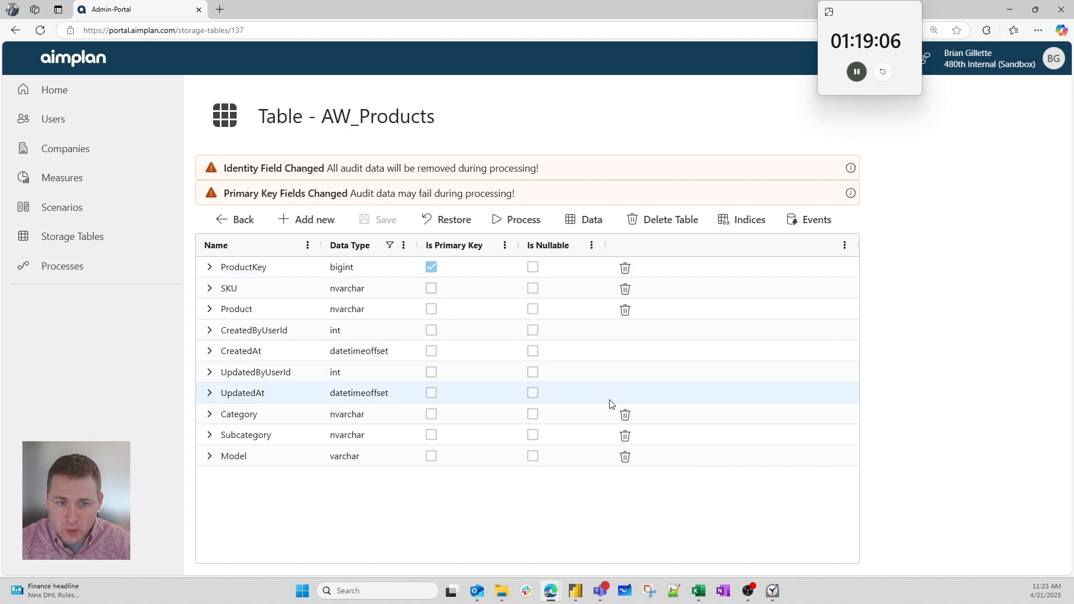
# - Delete the Category, Subcategory and Model fields, and retry saving and processing AW_Products
pyautogui.click(626, 418)
pyautogui.click(626, 420)
pyautogui.click(626, 420)
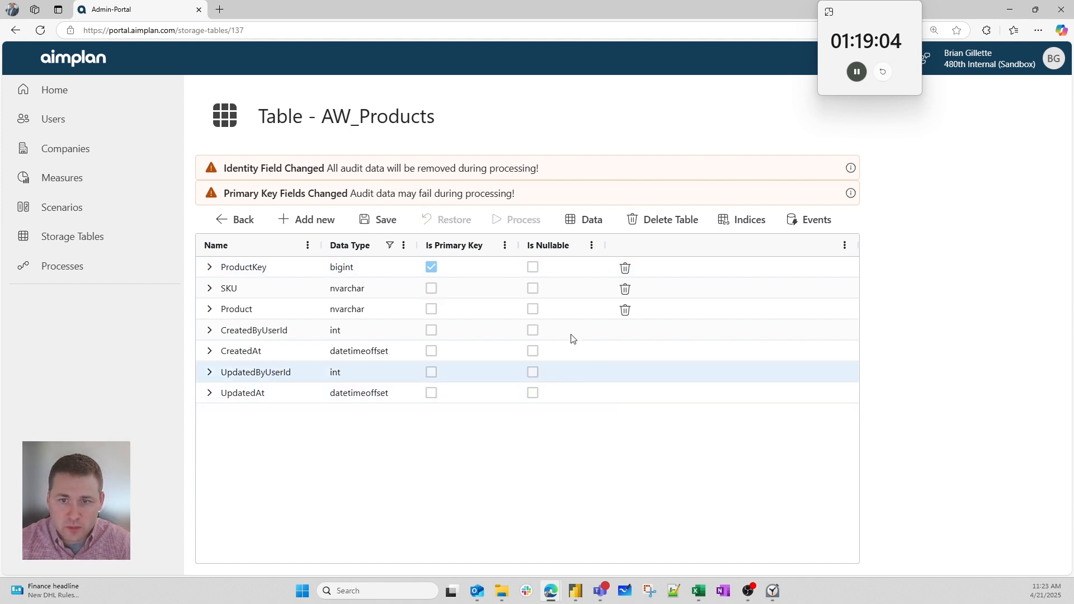
pyautogui.click(386, 222)
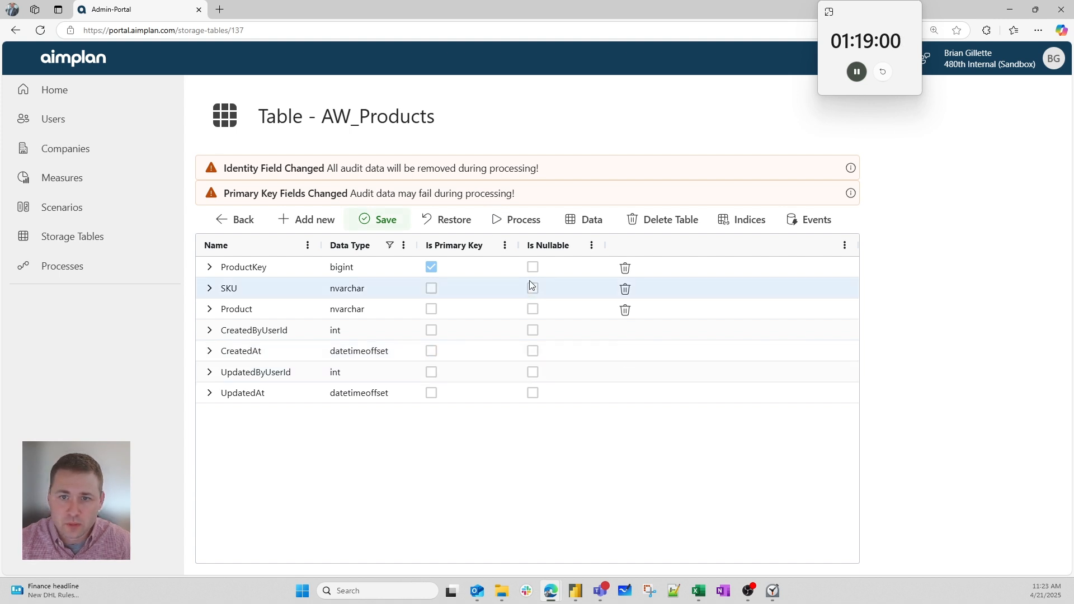
pyautogui.click(515, 219)
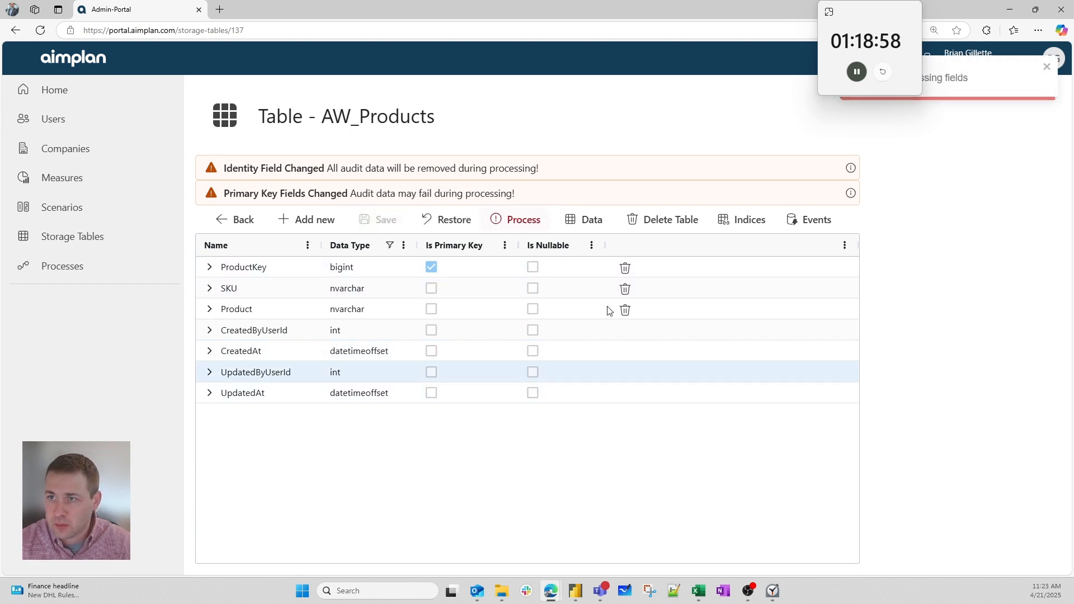
pyautogui.moveTo(862, 12); pyautogui.dragTo(698, 30)
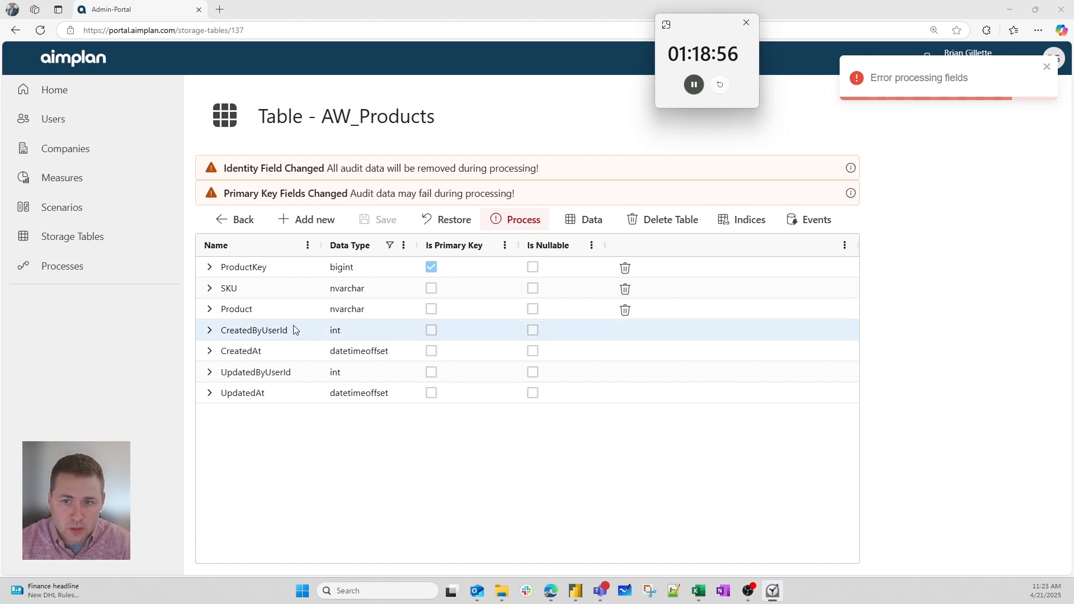
# - Delete the SKU and Product fields, and try to save and process the table with only ProductKey and the audit fields
pyautogui.click(624, 293)
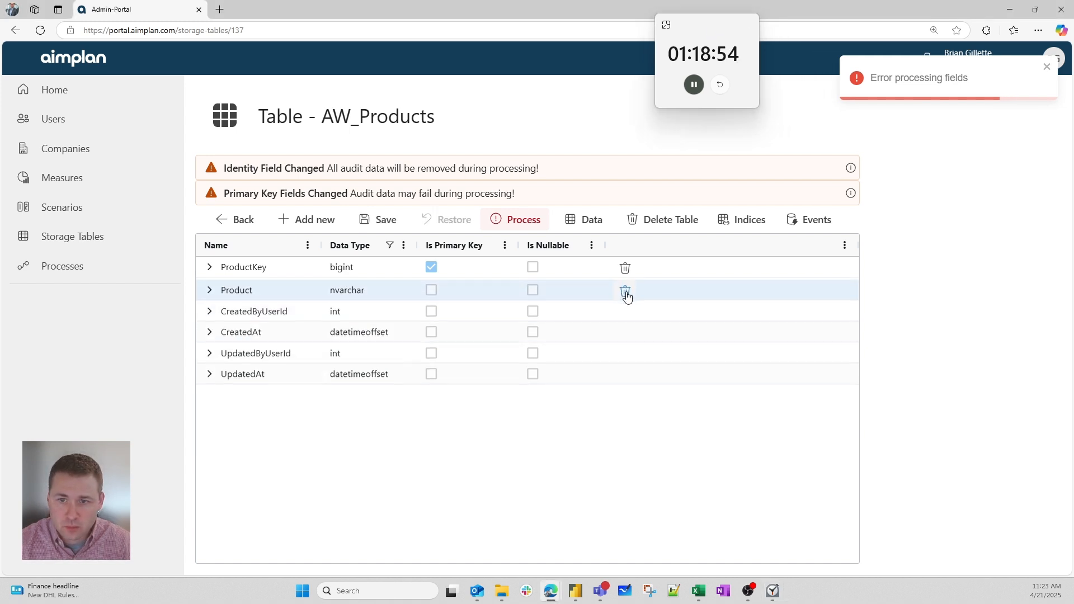
pyautogui.click(625, 293)
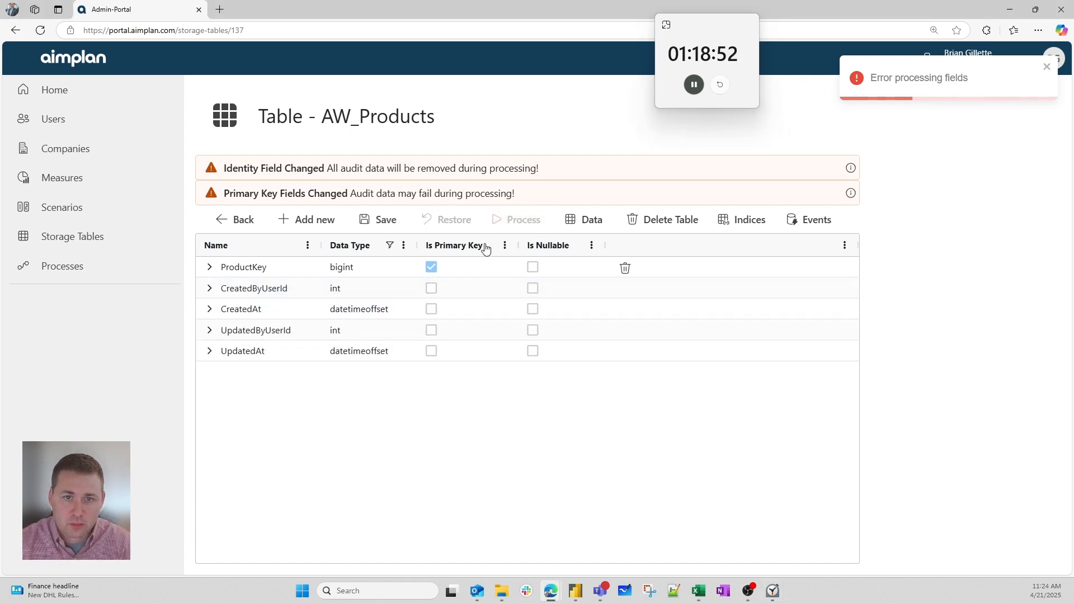
pyautogui.click(369, 220)
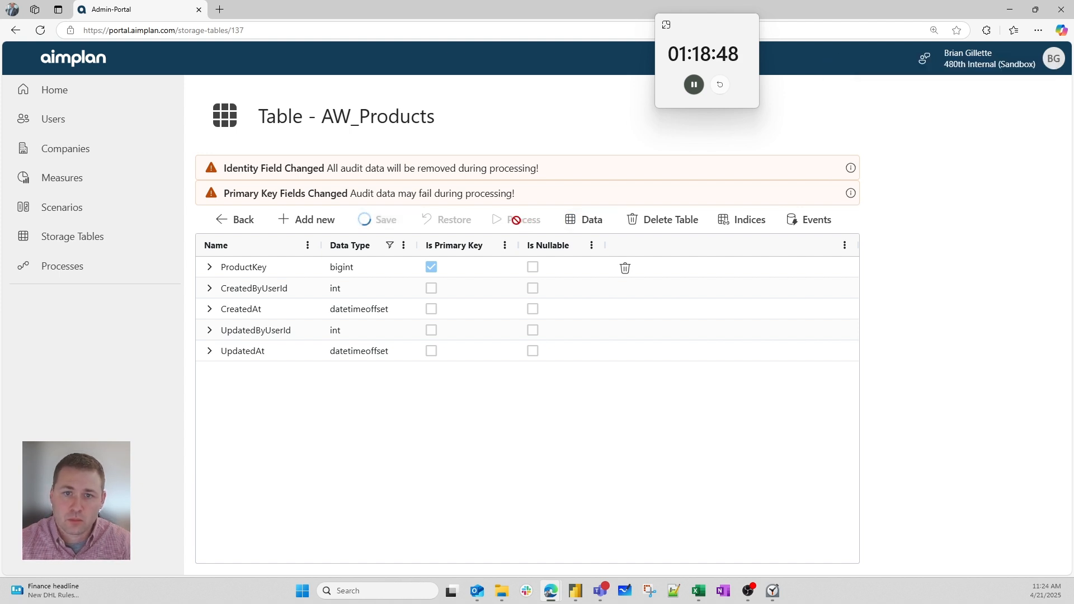
pyautogui.click(517, 222)
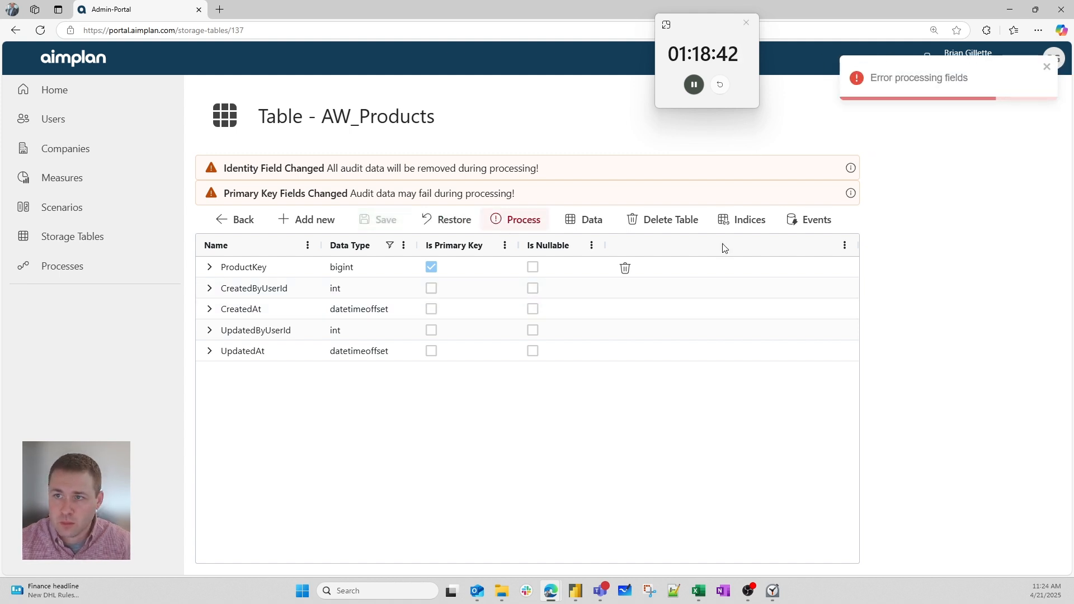
# - Set the ProductKey field's identity seed to 1 and save the table
pyautogui.click(209, 267)
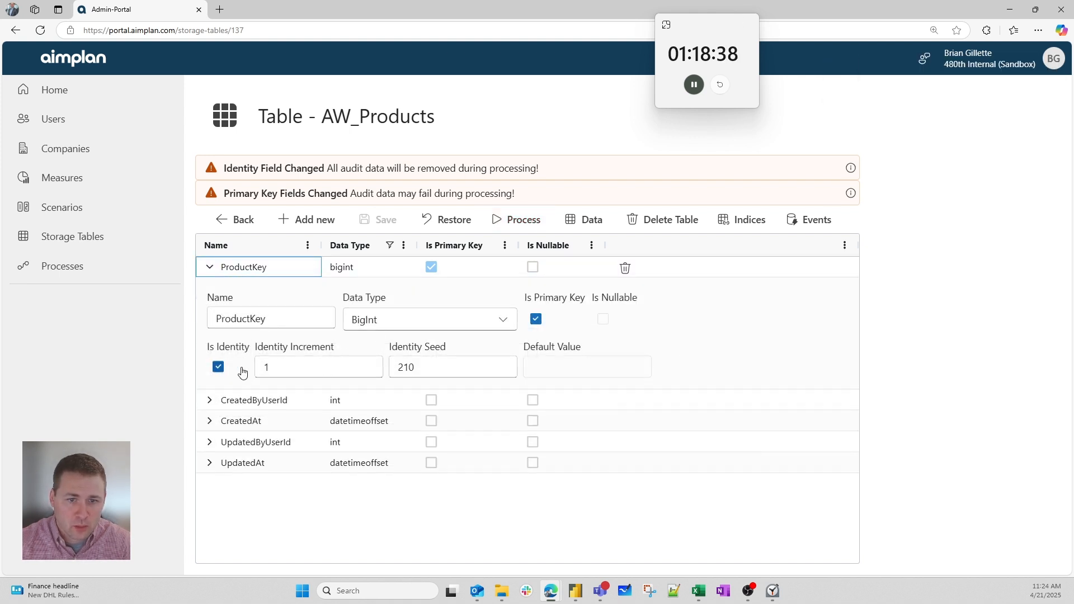
pyautogui.doubleClick(460, 366)
pyautogui.write('1')
pyautogui.press('Tab')
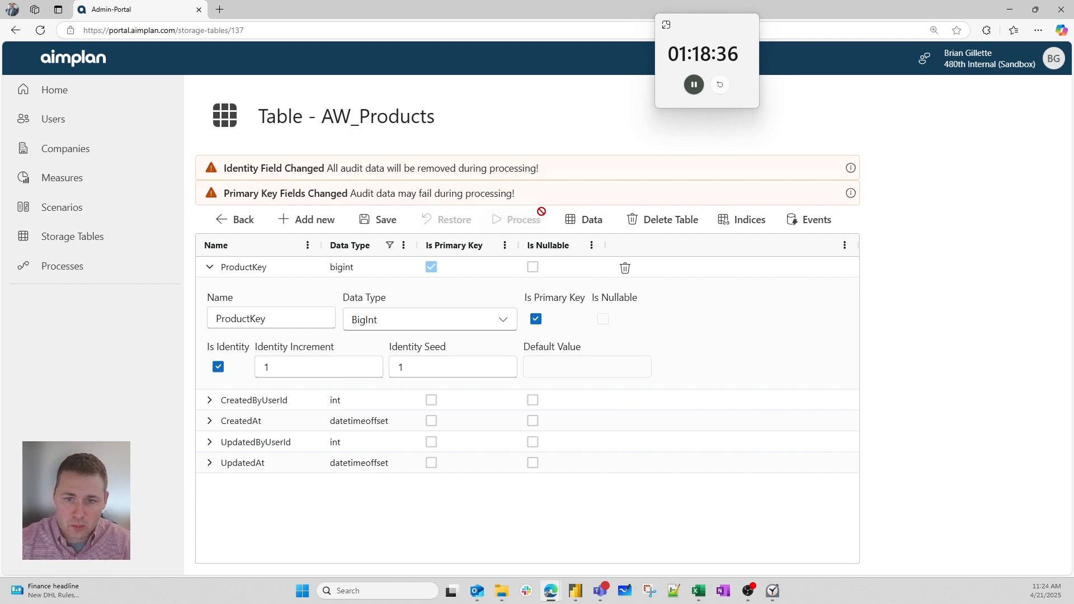
pyautogui.click(218, 275)
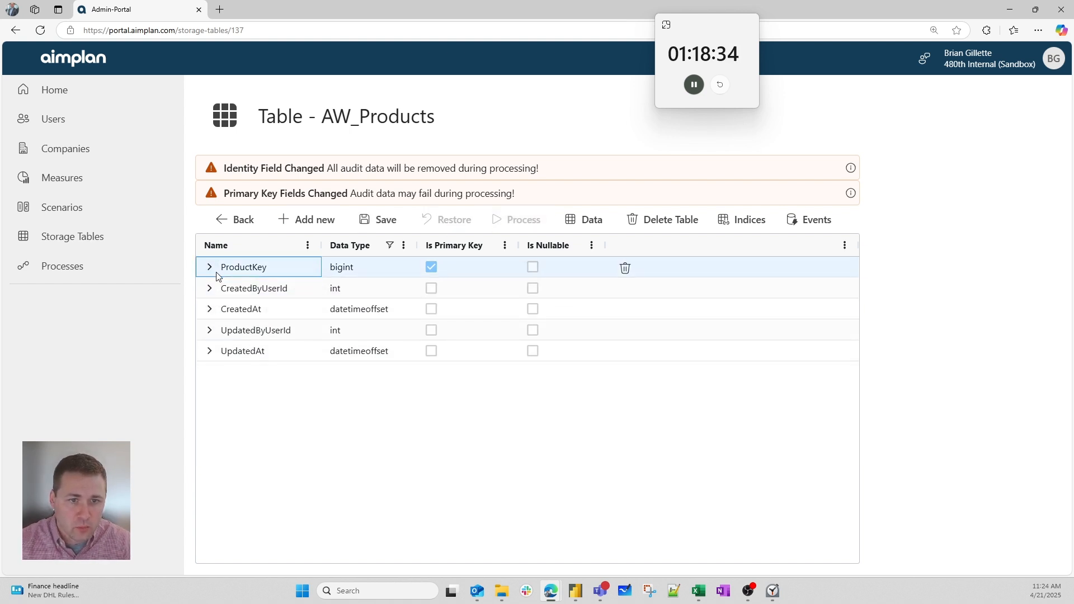
pyautogui.click(209, 271)
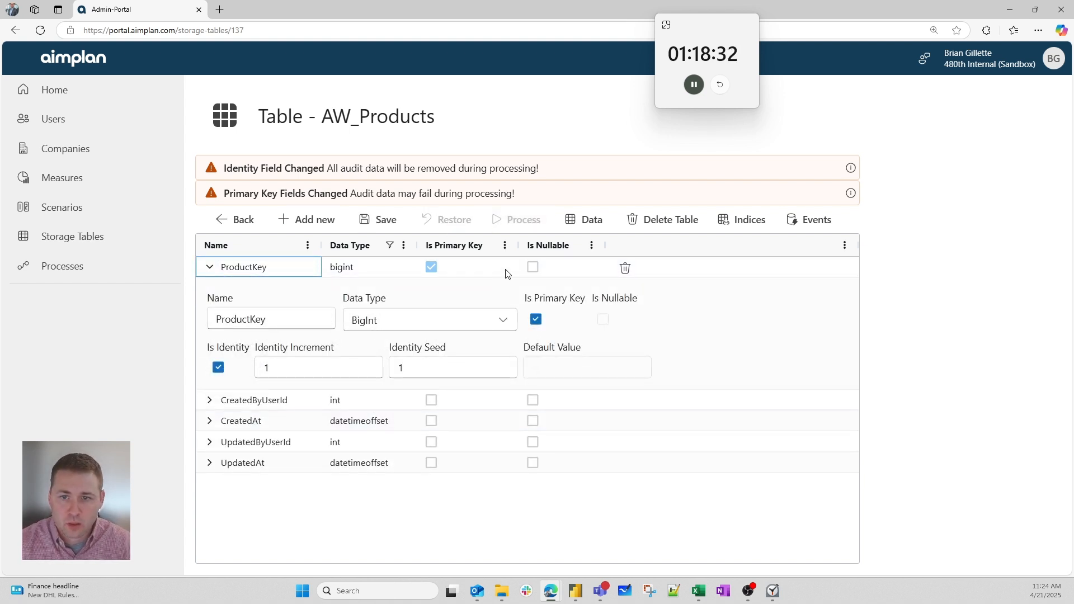
pyautogui.click(385, 220)
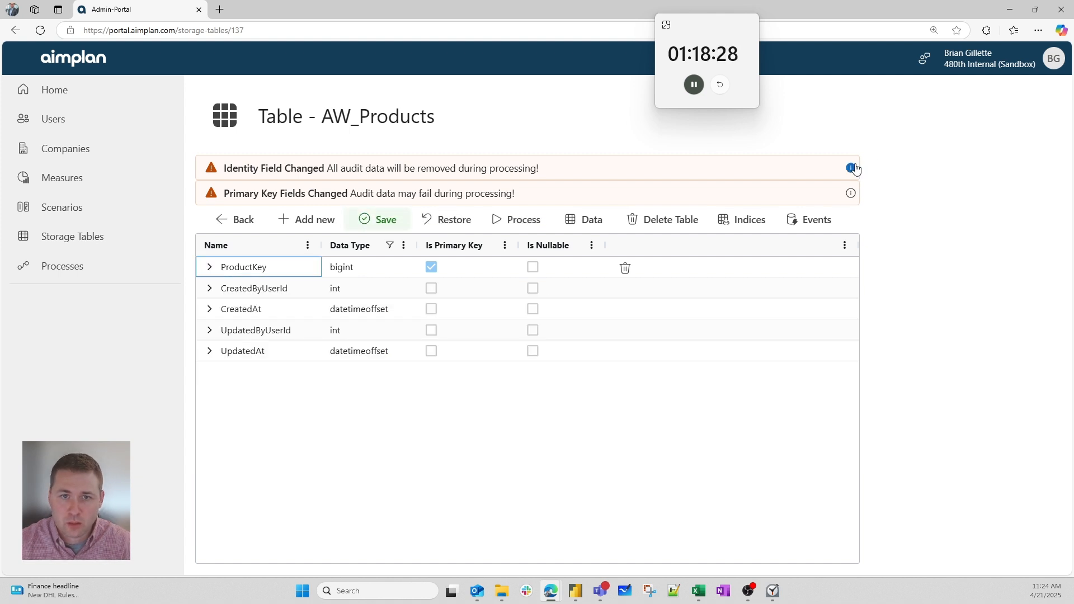
# - Try to process the AW_Products table, and restore its fields to the last processed version
pyautogui.click(519, 221)
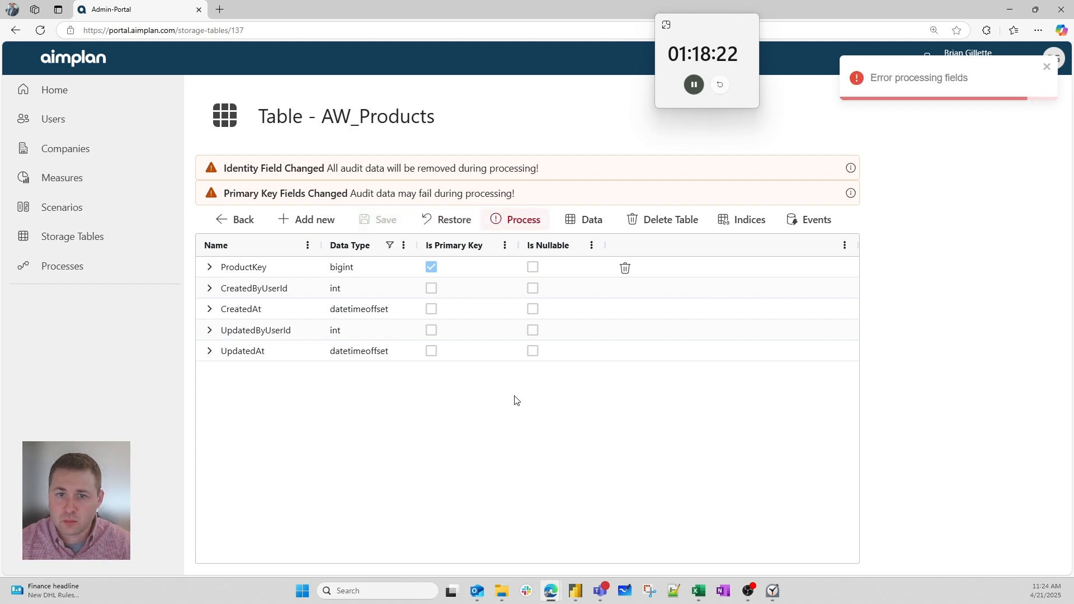
pyautogui.click(446, 220)
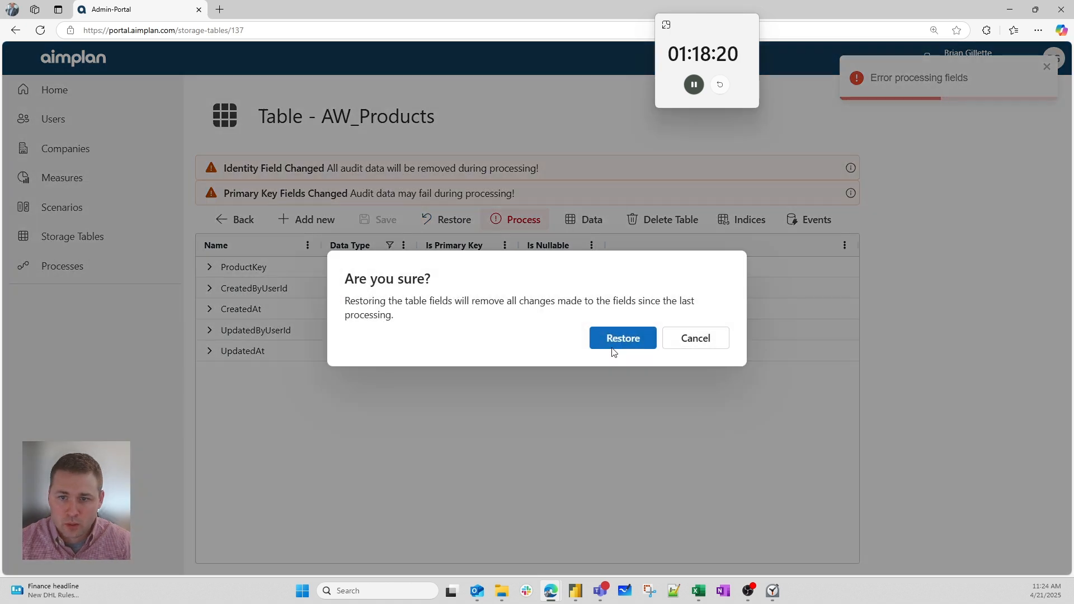
pyautogui.click(617, 340)
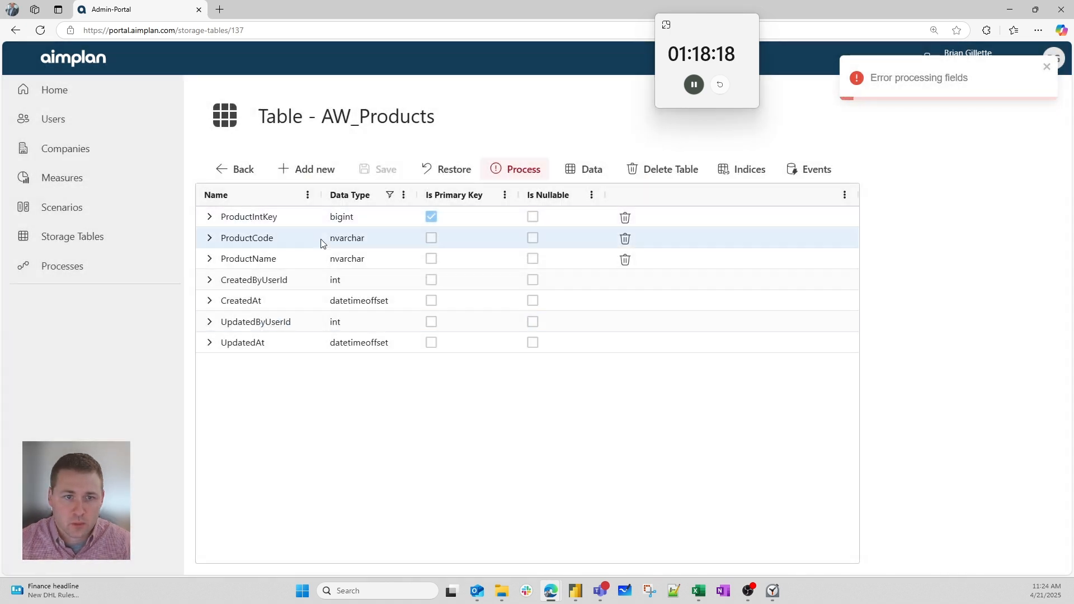
# - Rename the ProductIntKey field to ProductKey and save the table
pyautogui.click(209, 217)
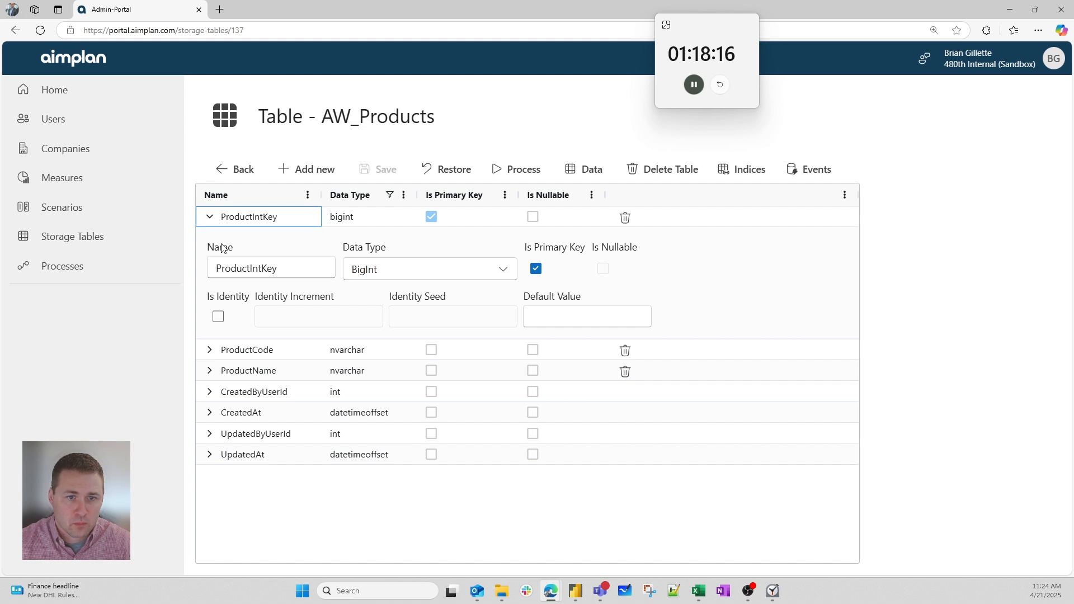
pyautogui.click(266, 272)
pyautogui.press('BackSpace')
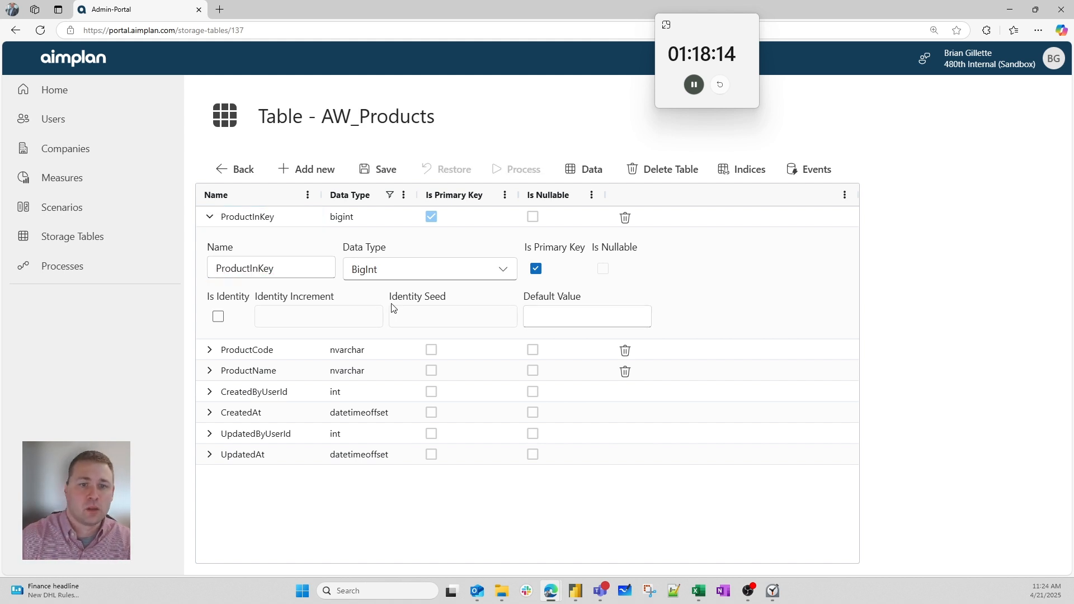
pyautogui.click(257, 269)
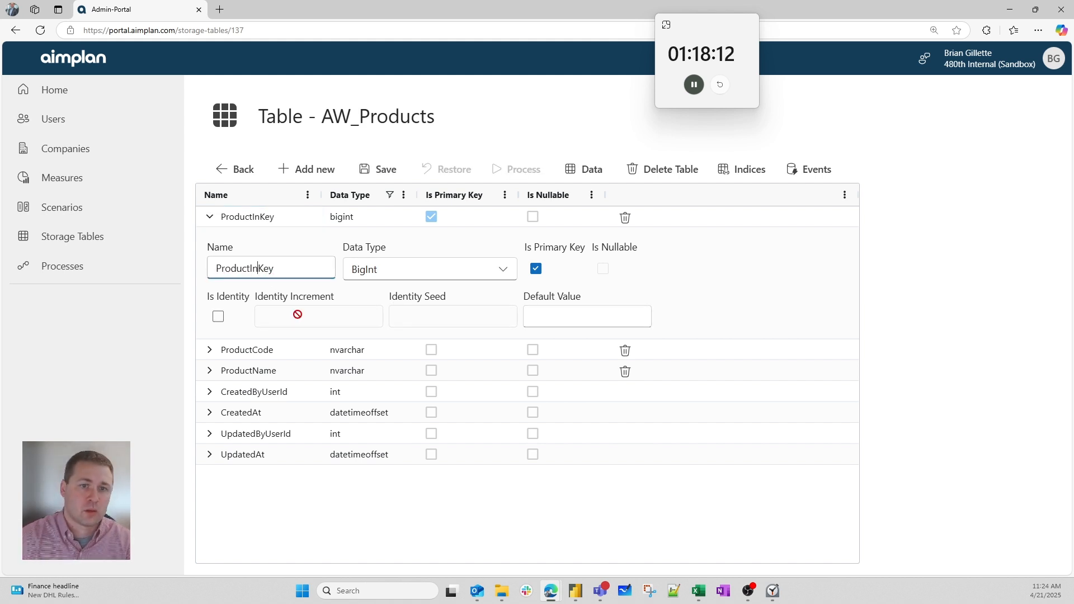
pyautogui.press('BackSpace')
pyautogui.press('BackSpace')
pyautogui.click(370, 167)
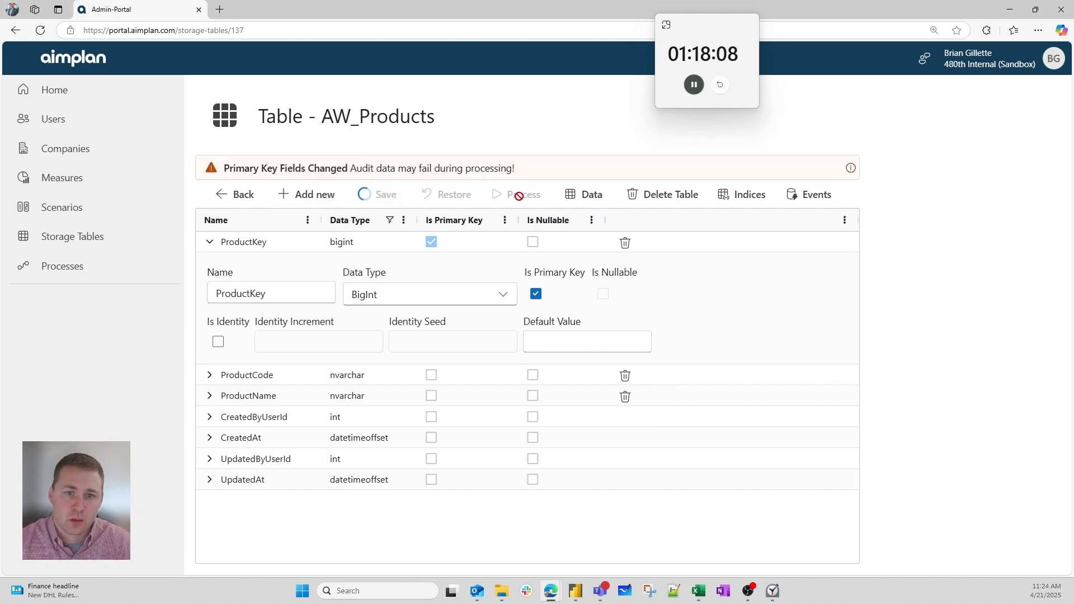
# - Try to make ProductKey an identity field with increment 1 and seed 1, saving and processing the table
pyautogui.click(271, 245)
pyautogui.click(208, 242)
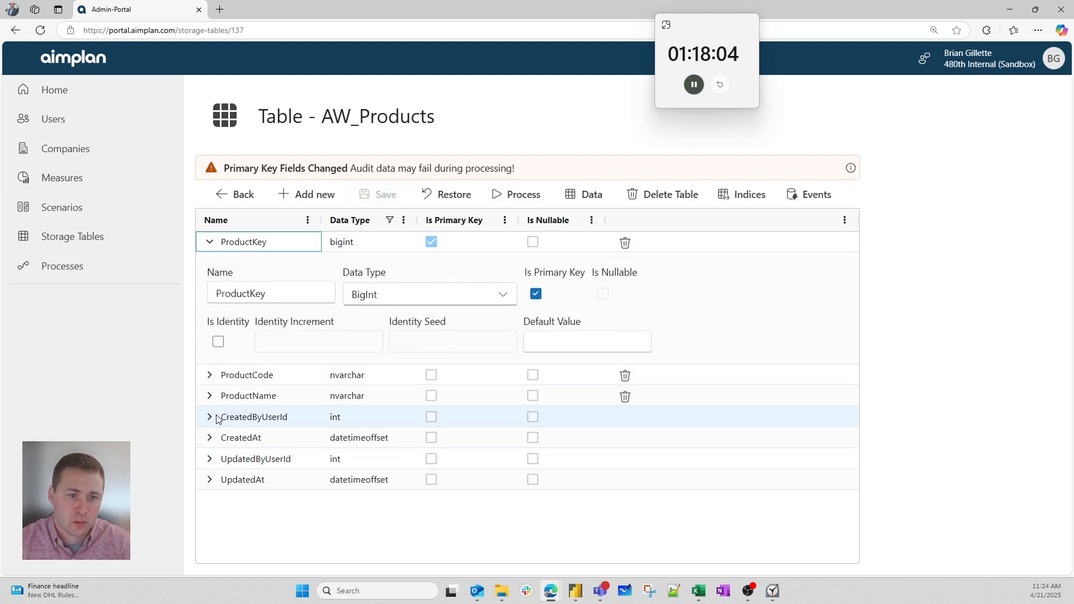
pyautogui.click(218, 342)
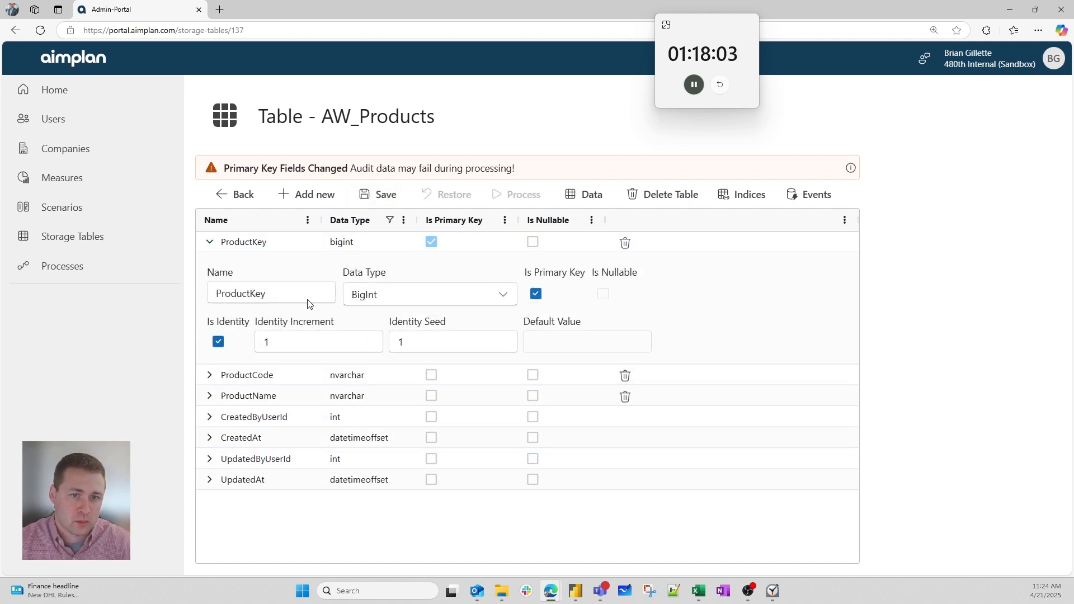
pyautogui.click(385, 197)
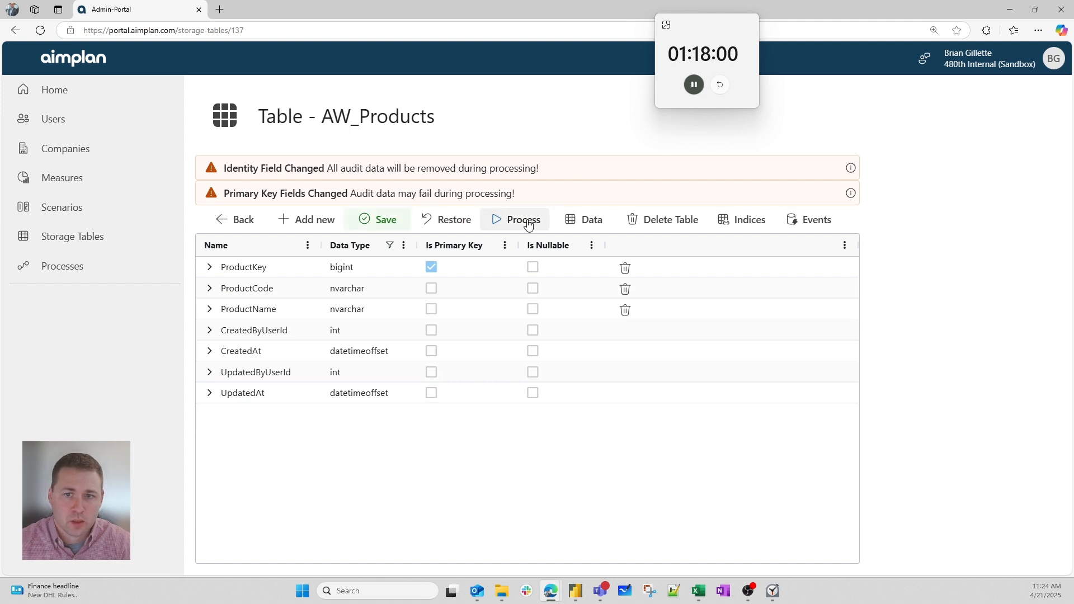
pyautogui.click(528, 224)
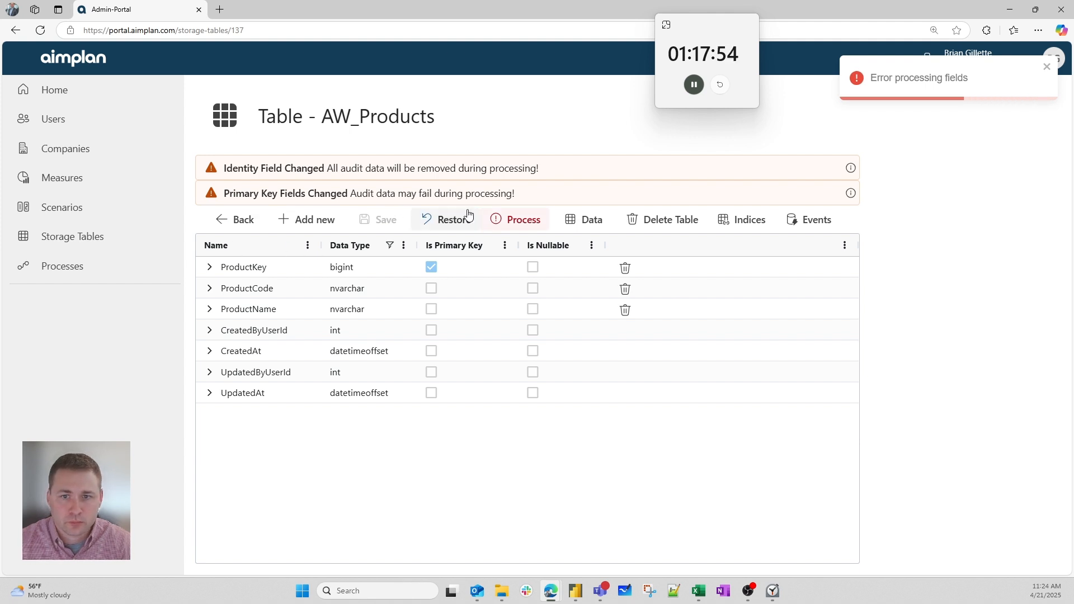
# - Turn off the identity option for the ProductKey field, and save and process the table
pyautogui.click(217, 262)
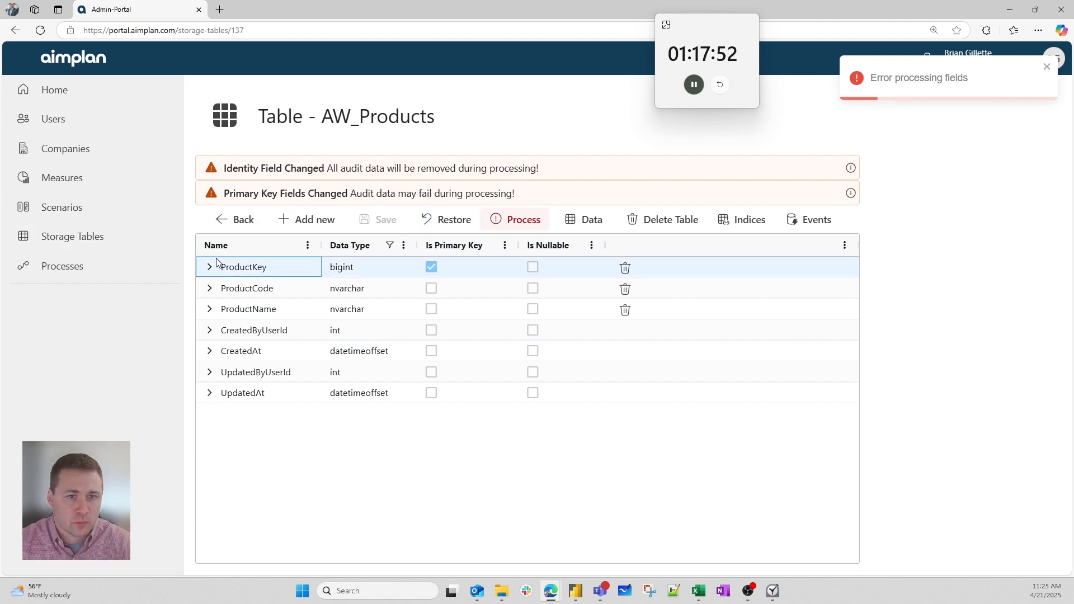
pyautogui.click(210, 269)
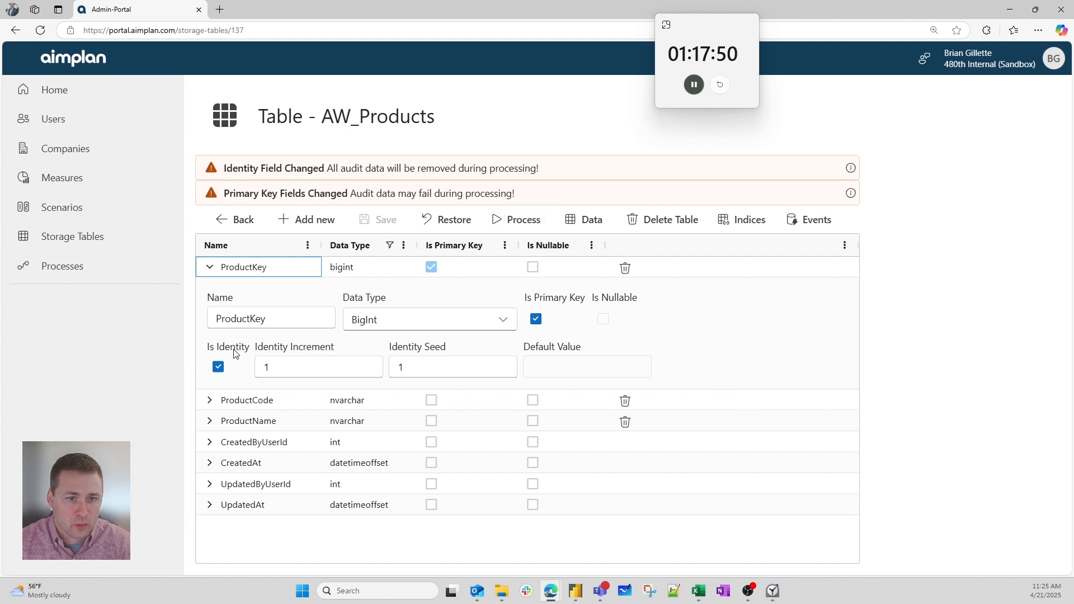
pyautogui.click(218, 367)
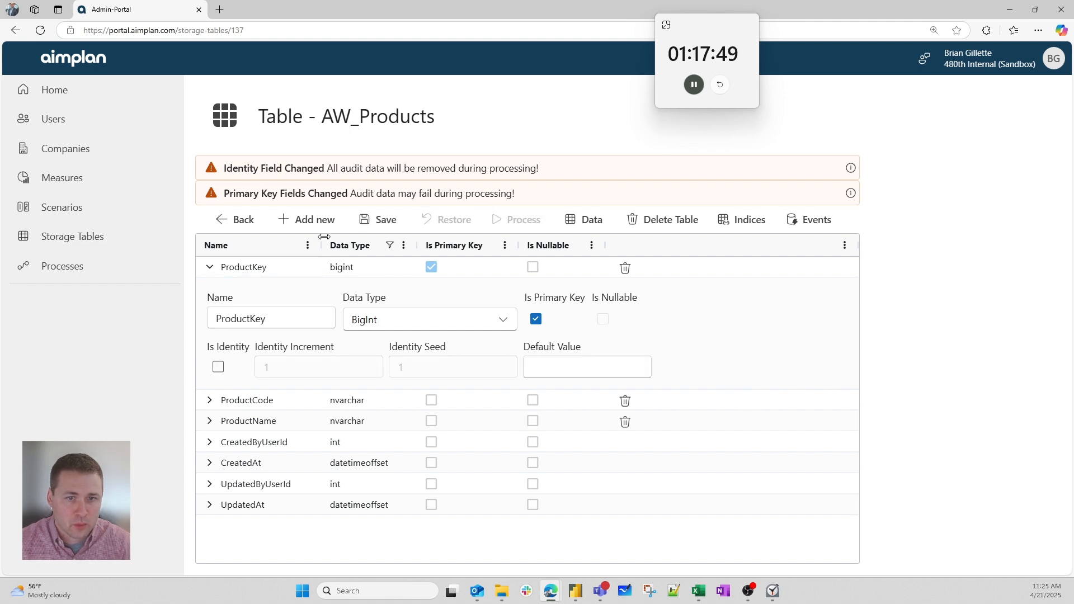
pyautogui.click(380, 220)
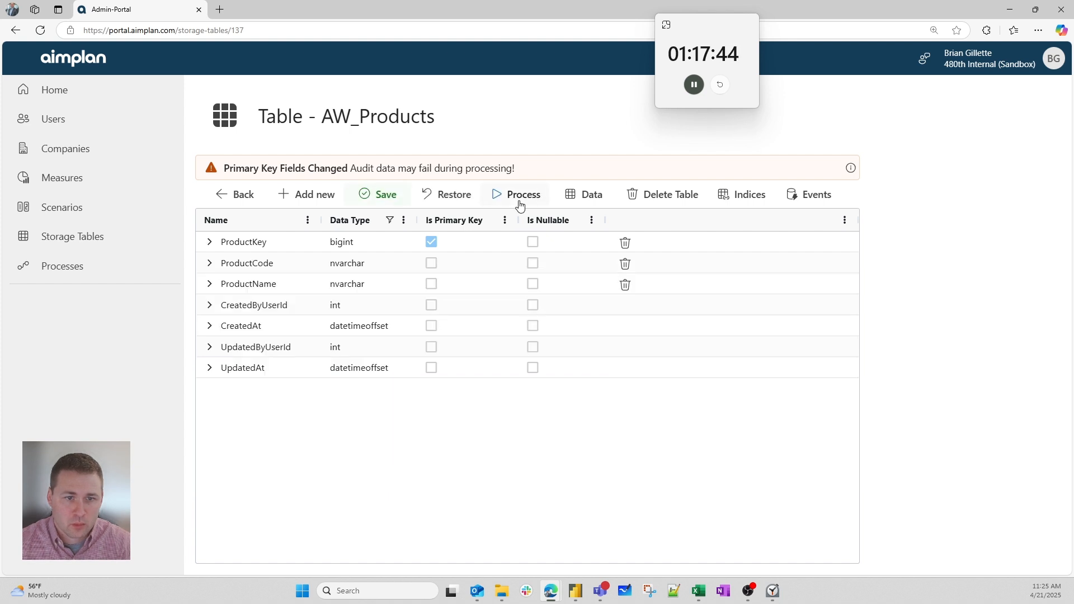
pyautogui.click(519, 203)
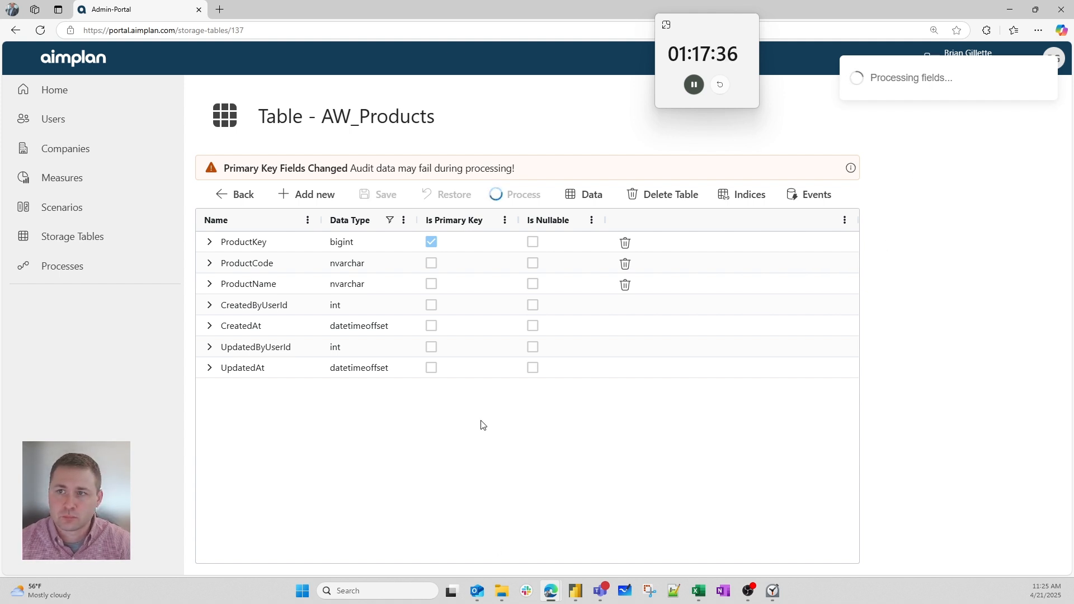
# - Rename the ProductCode field to SKU and set its maximum length to 75
pyautogui.click(211, 241)
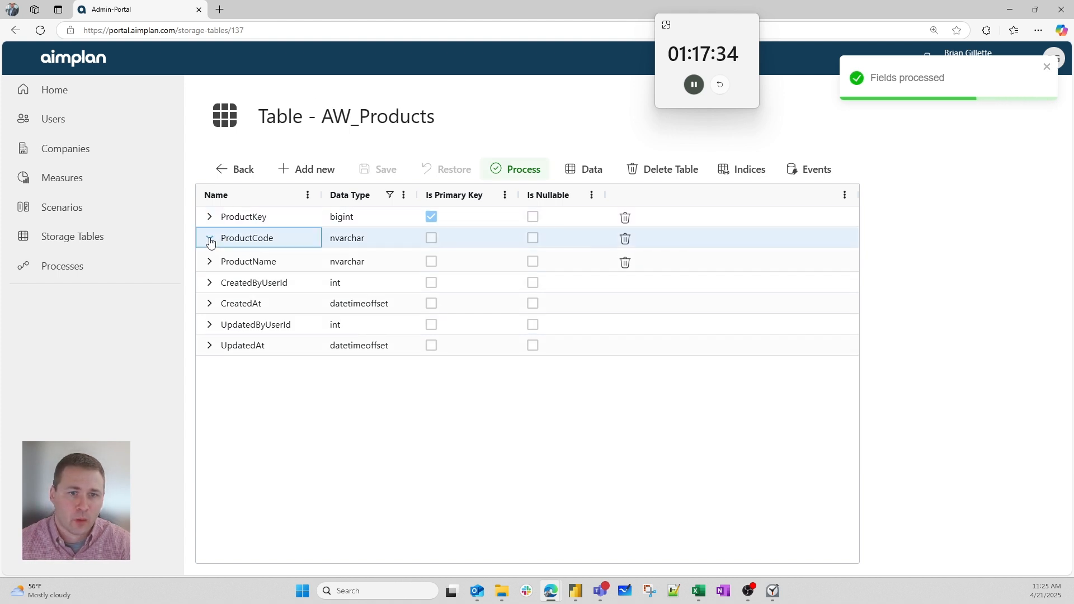
pyautogui.moveTo(274, 289); pyautogui.dragTo(249, 289)
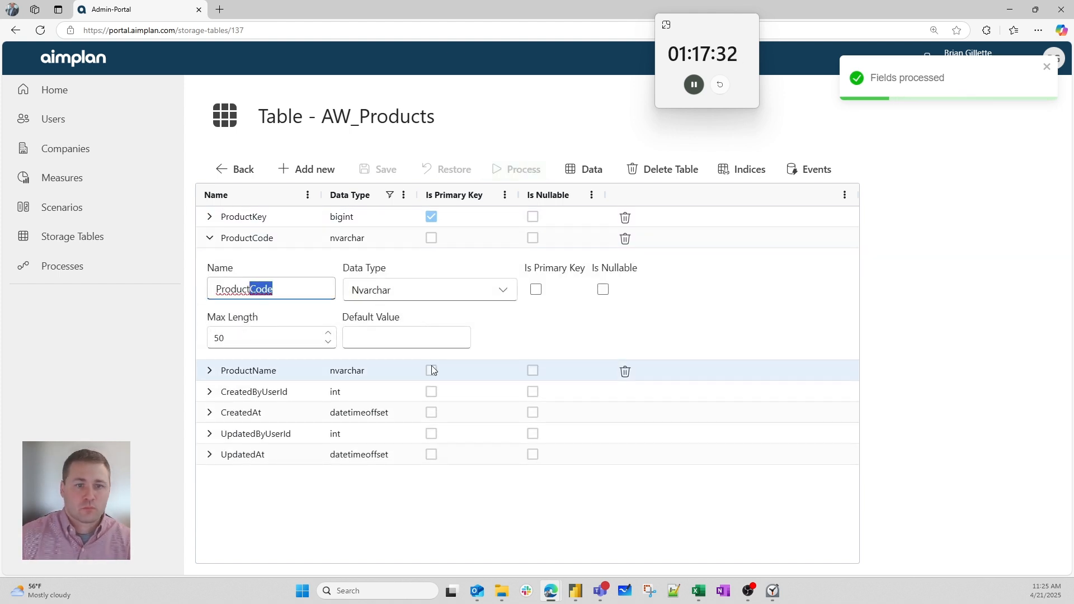
pyautogui.hotkey('ctrl', 'a')
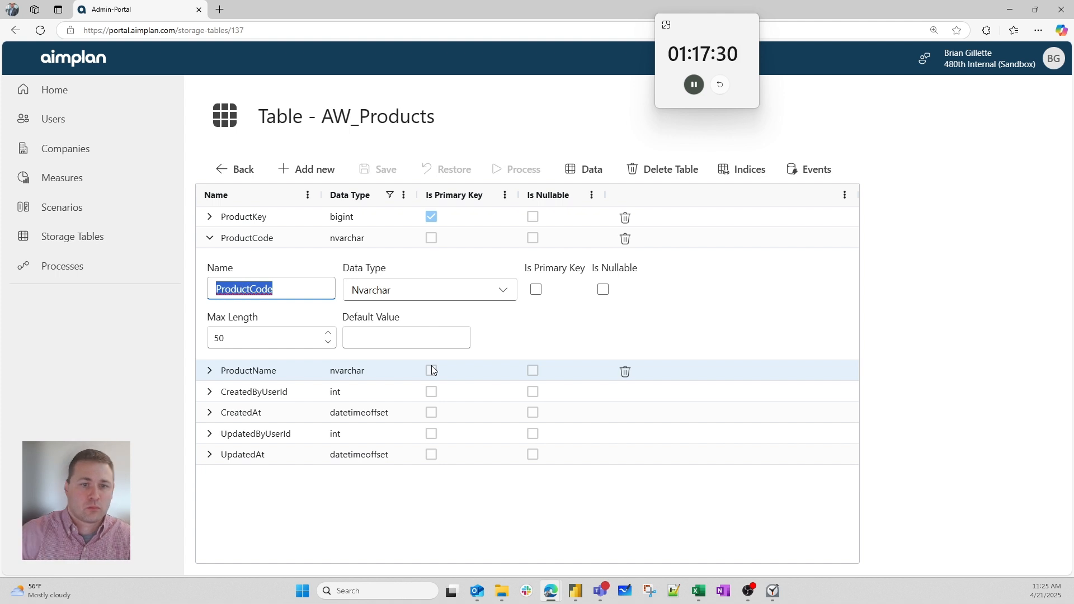
pyautogui.write('SKU')
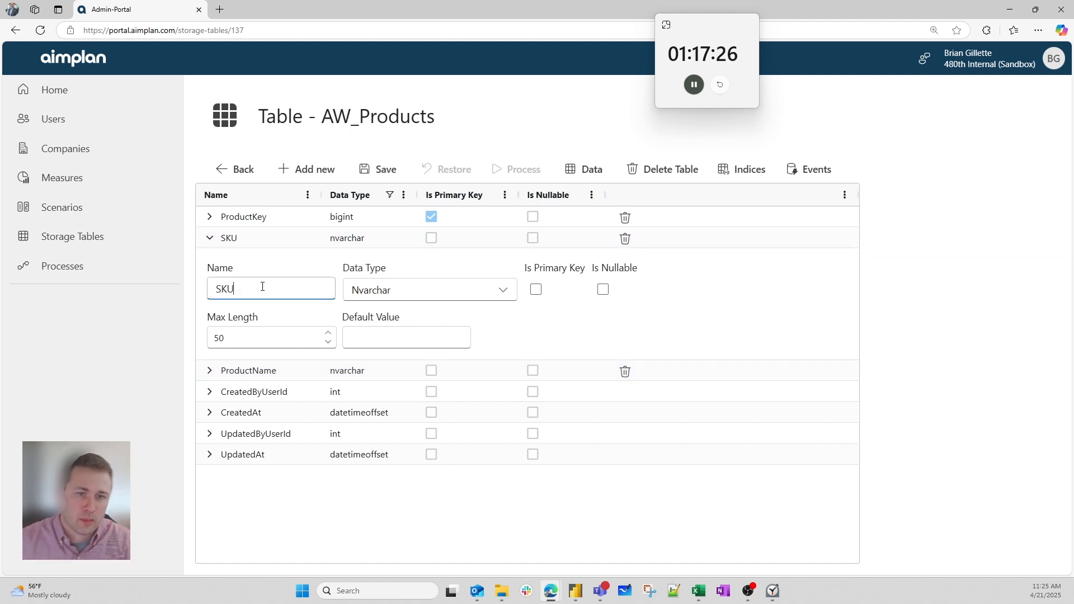
pyautogui.click(236, 340)
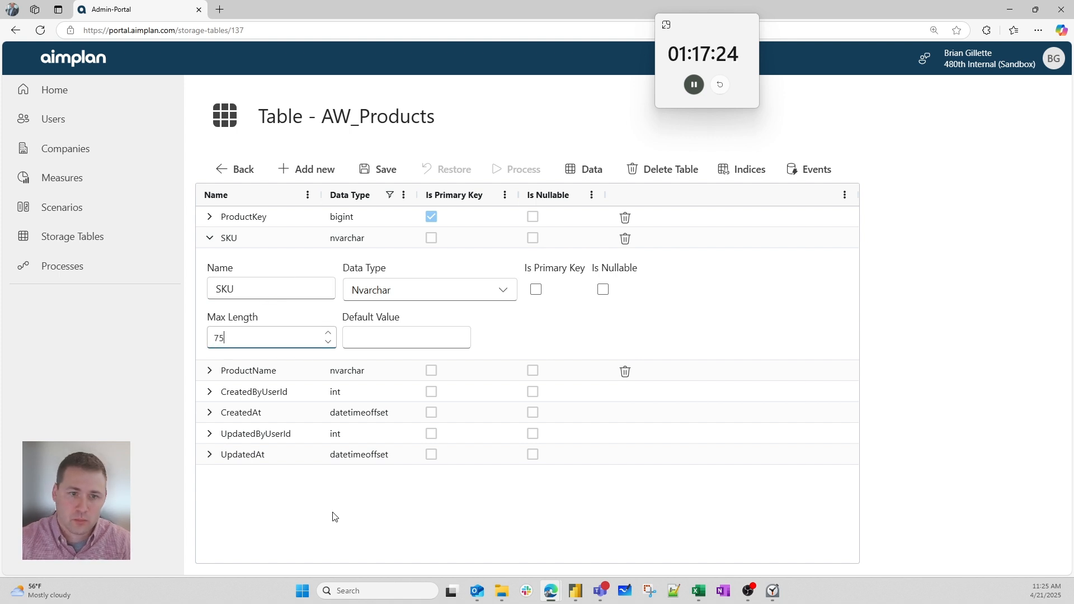
pyautogui.write('75')
# - Rename the ProductName field to Product
pyautogui.click(280, 371)
pyautogui.click(204, 369)
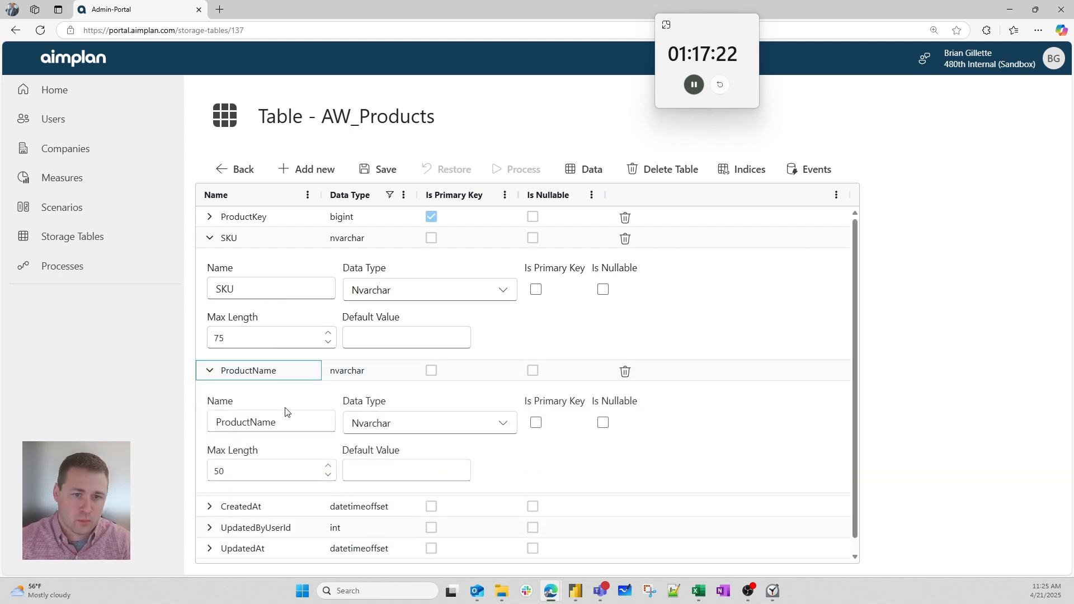
pyautogui.click(279, 422)
pyautogui.press('BackSpace')
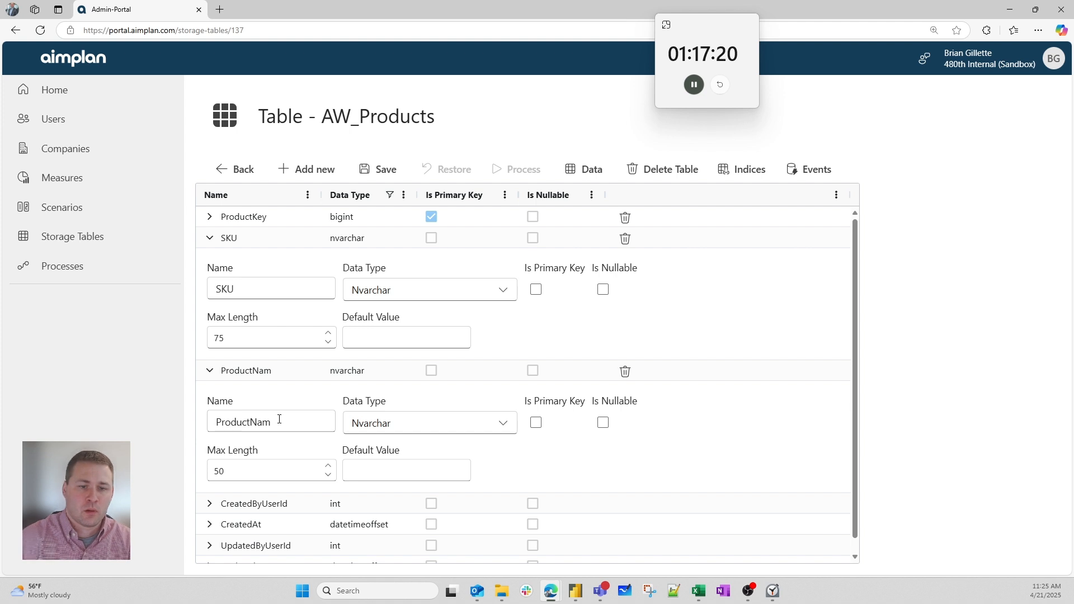
pyautogui.press('BackSpace')
pyautogui.press('BackSpace')
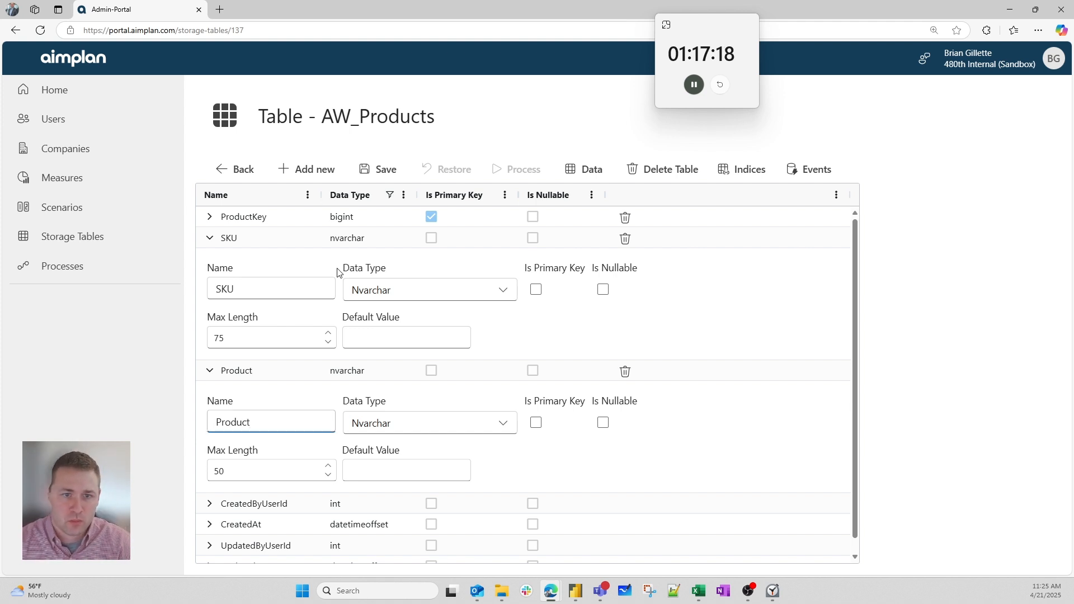
# - Add a new field named Model with the Nvarchar data type
pyautogui.click(307, 169)
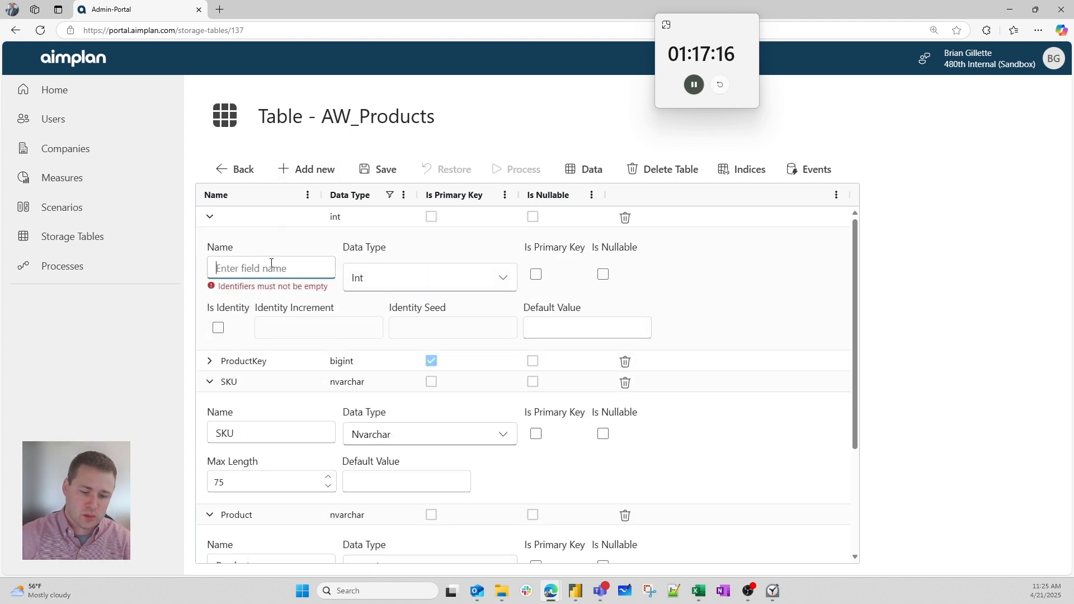
pyautogui.write('Model')
pyautogui.click(410, 264)
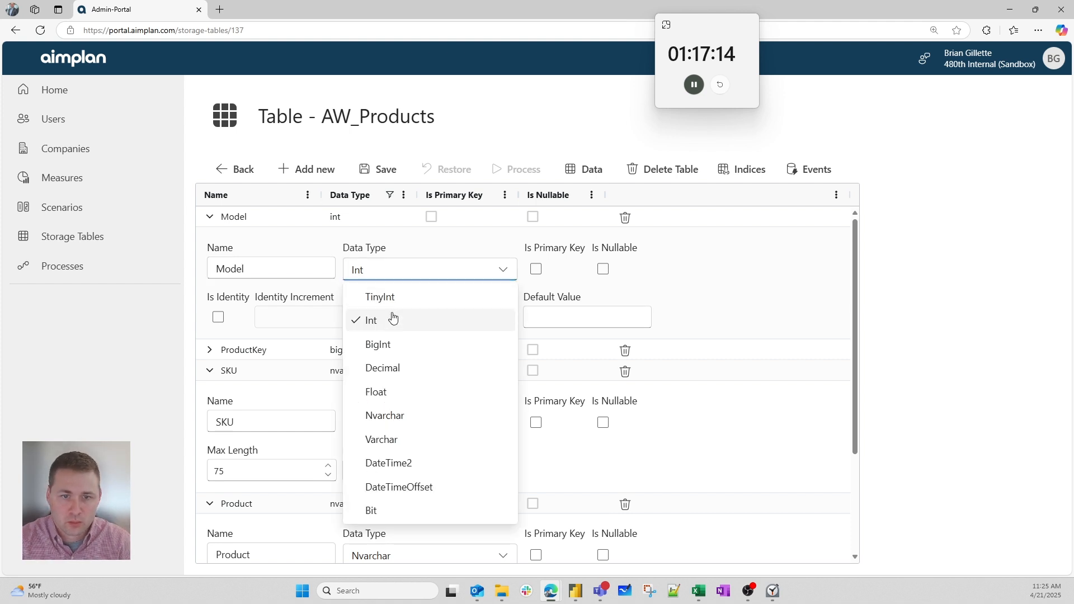
pyautogui.click(394, 438)
# - Add a new field named Subcategory with the Nvarchar data type
pyautogui.click(307, 168)
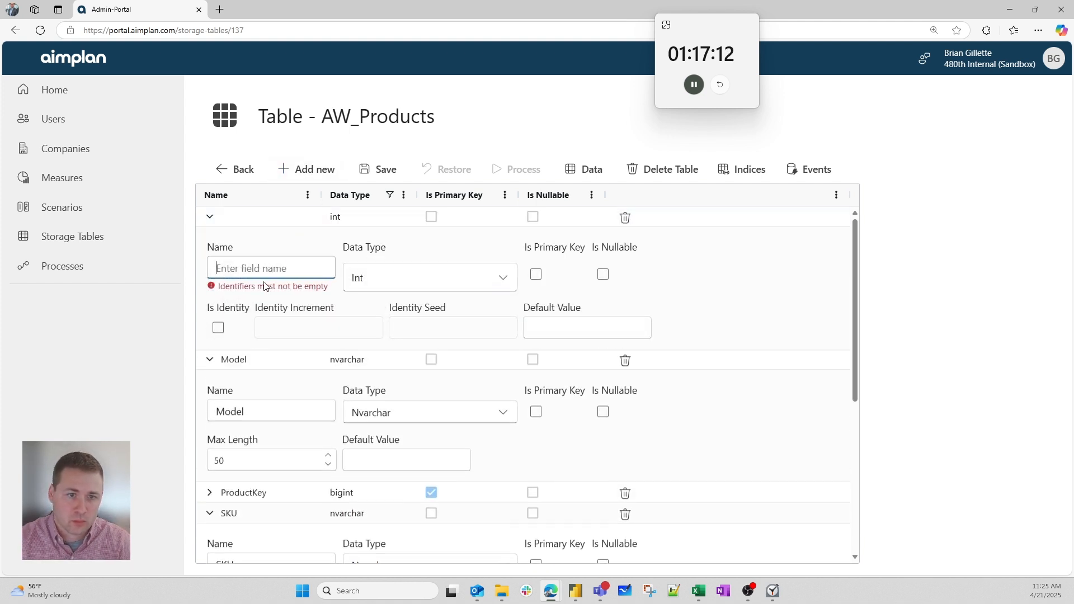
pyautogui.write('Subca')
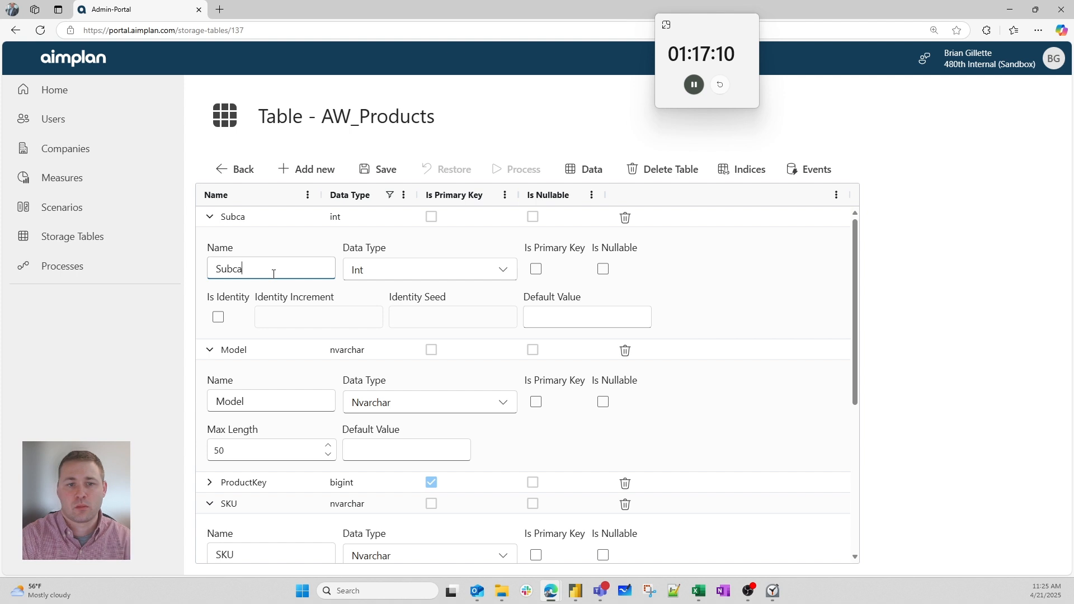
pyautogui.write('tegory')
pyautogui.click(470, 263)
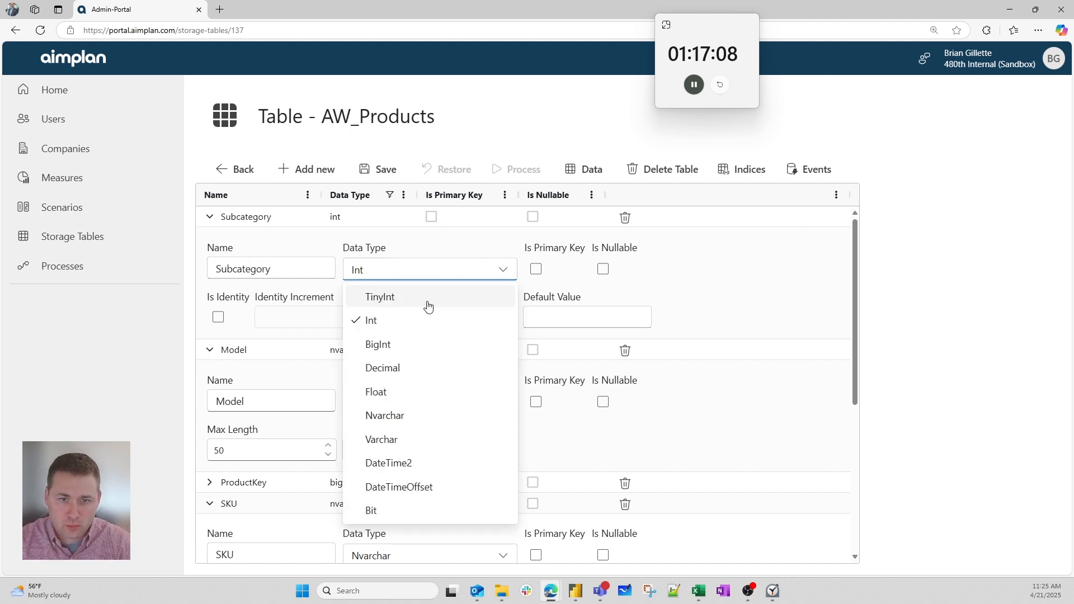
pyautogui.click(403, 424)
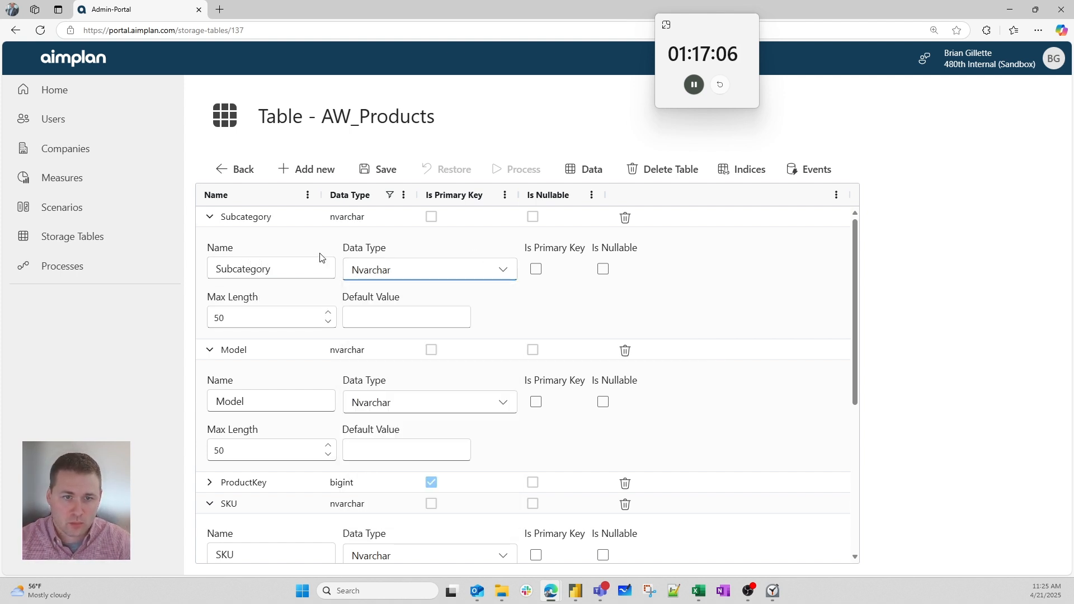
# - Add a new field named Category with the Nvarchar data type
pyautogui.click(312, 169)
pyautogui.write('Category')
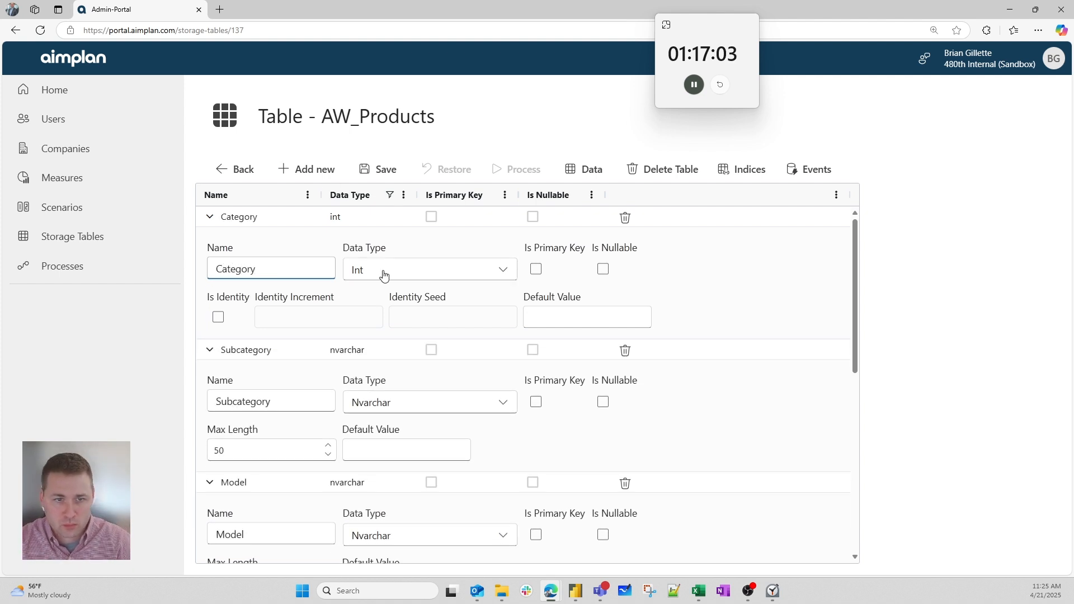
pyautogui.click(384, 274)
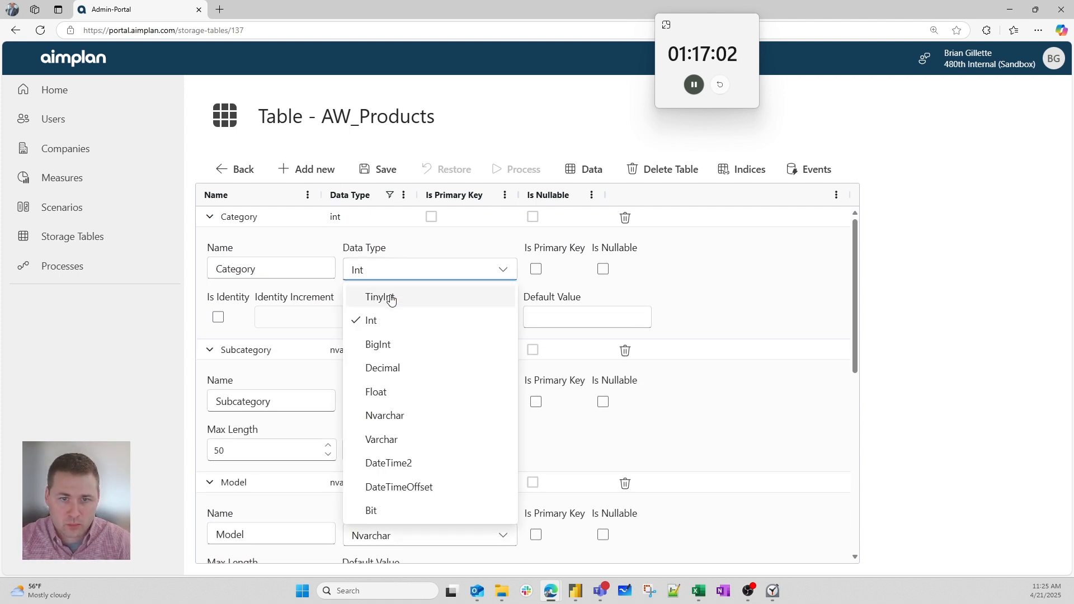
pyautogui.click(391, 412)
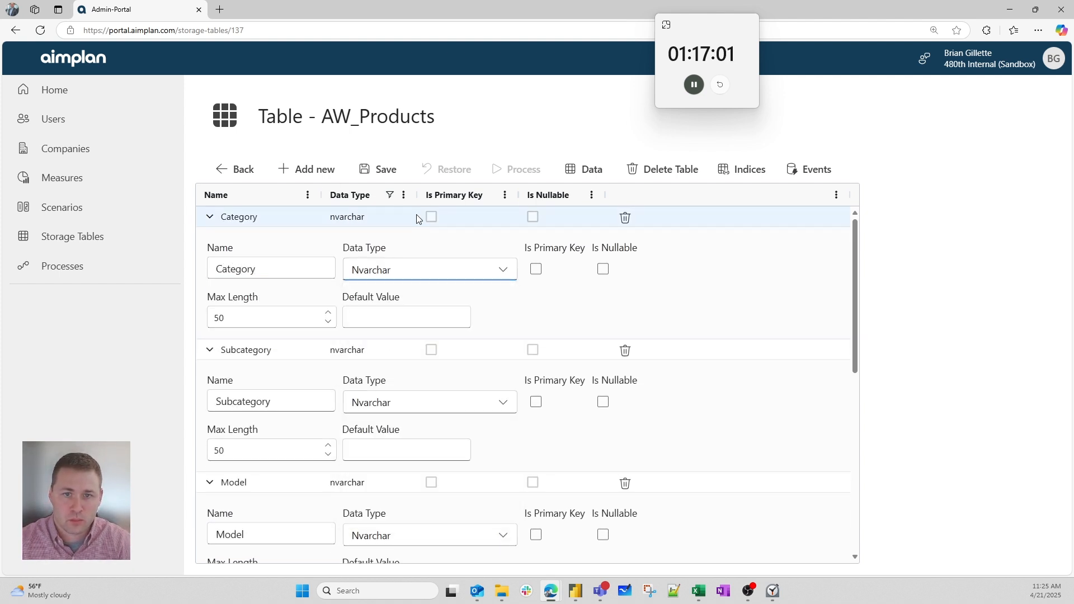
# - Save and process the AW_Products fields, and switch to the AdventureWorks Sales model in Power BI Desktop
pyautogui.click(382, 169)
pyautogui.click(516, 177)
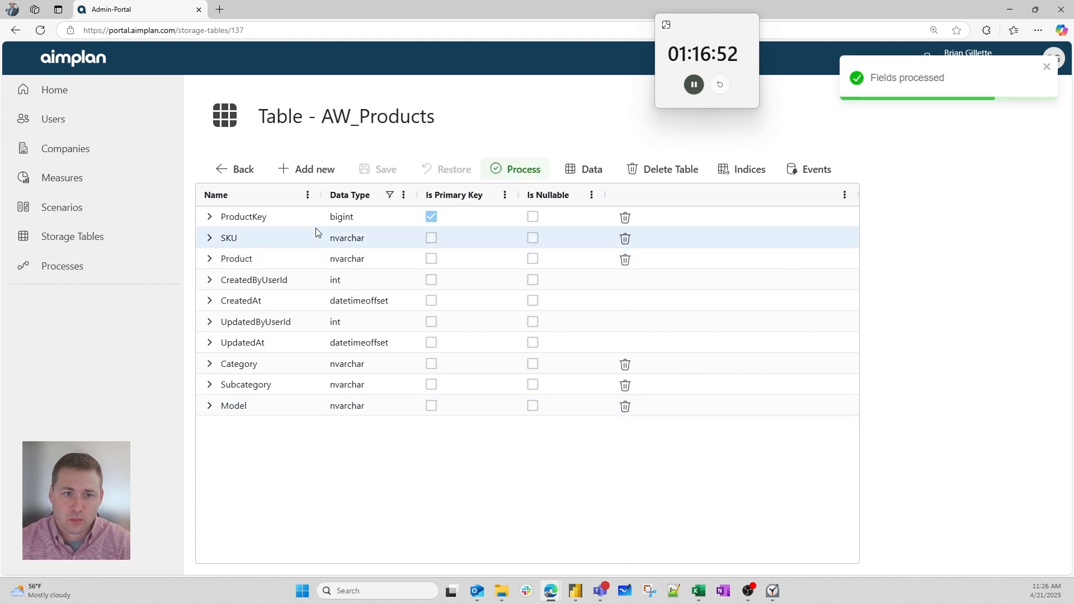
pyautogui.click(574, 590)
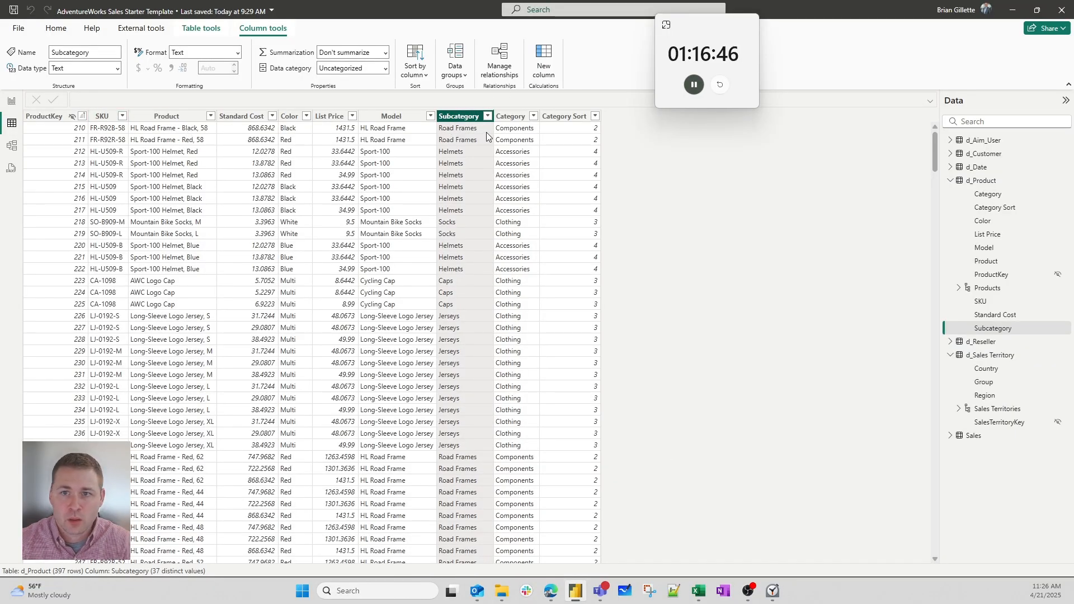
# - Switch to the Aimplan portal and make ProductKey an Int identity field with an identity seed of 210
pyautogui.hotkey('alt', 'Tab')
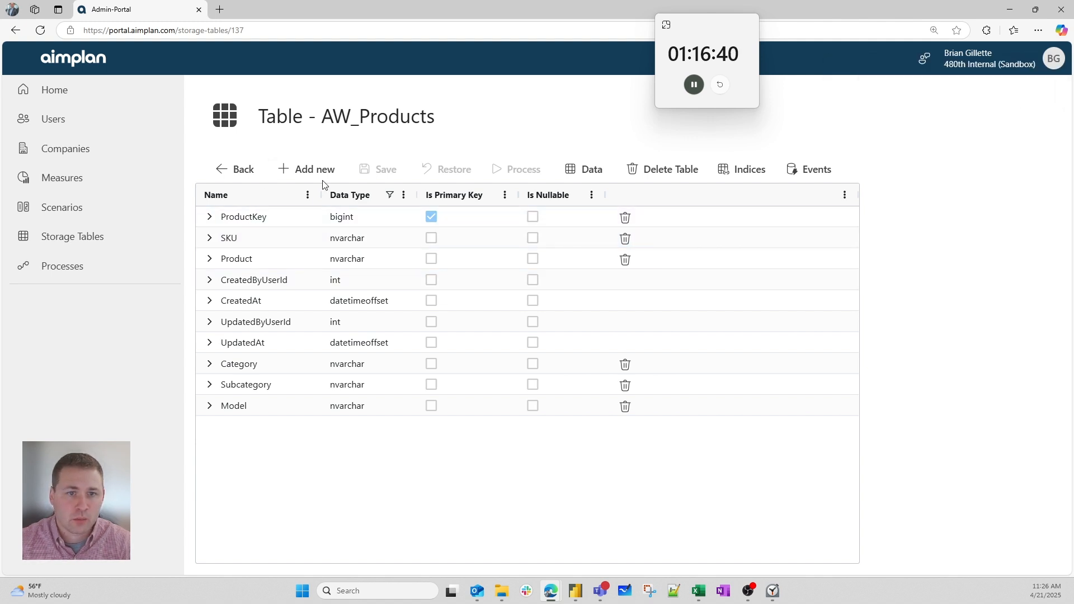
pyautogui.click(249, 216)
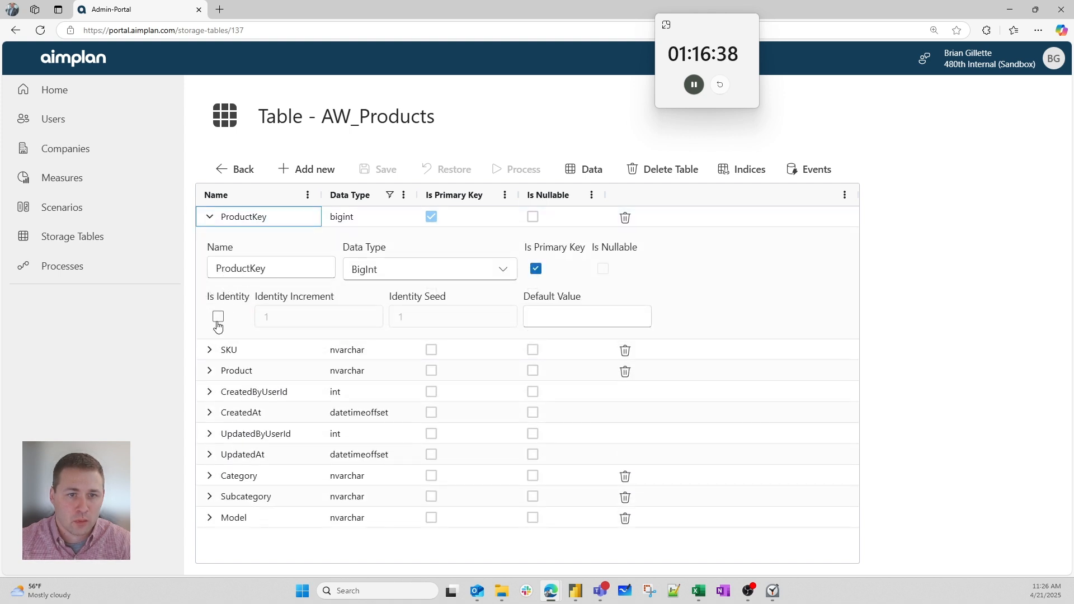
pyautogui.click(220, 318)
pyautogui.click(372, 277)
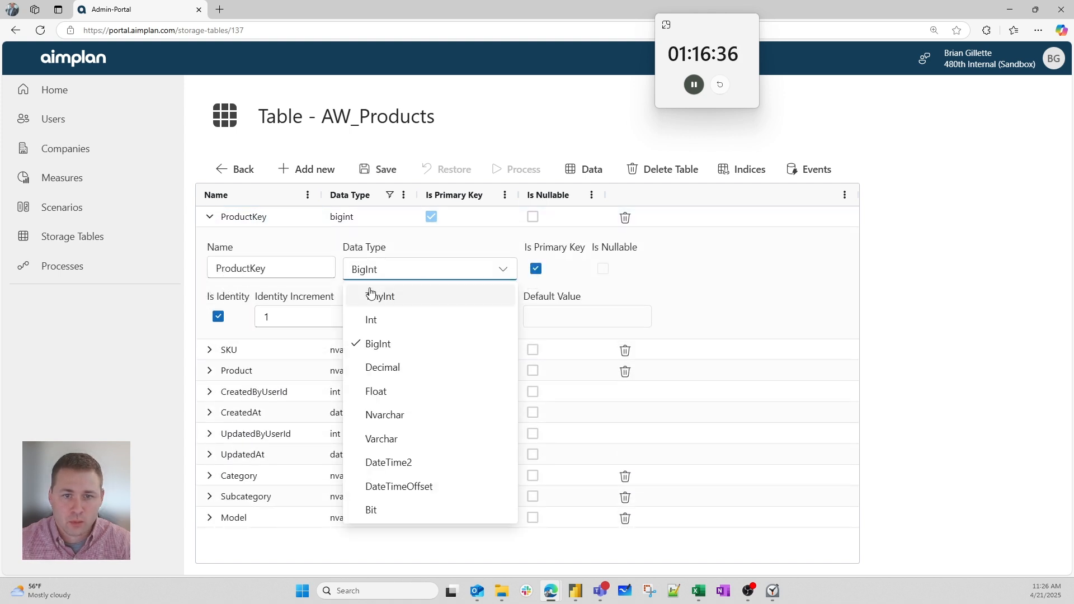
pyautogui.click(351, 320)
pyautogui.moveTo(411, 318); pyautogui.dragTo(305, 320)
pyautogui.write('5')
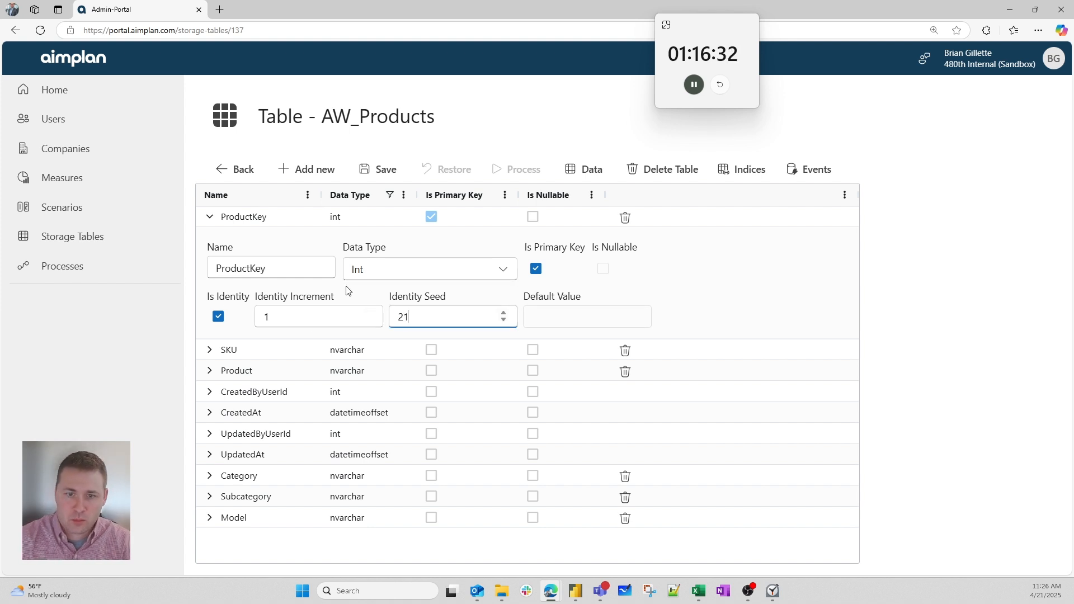
# - Save and process the ProductKey changes in AW_Products
pyautogui.click(389, 170)
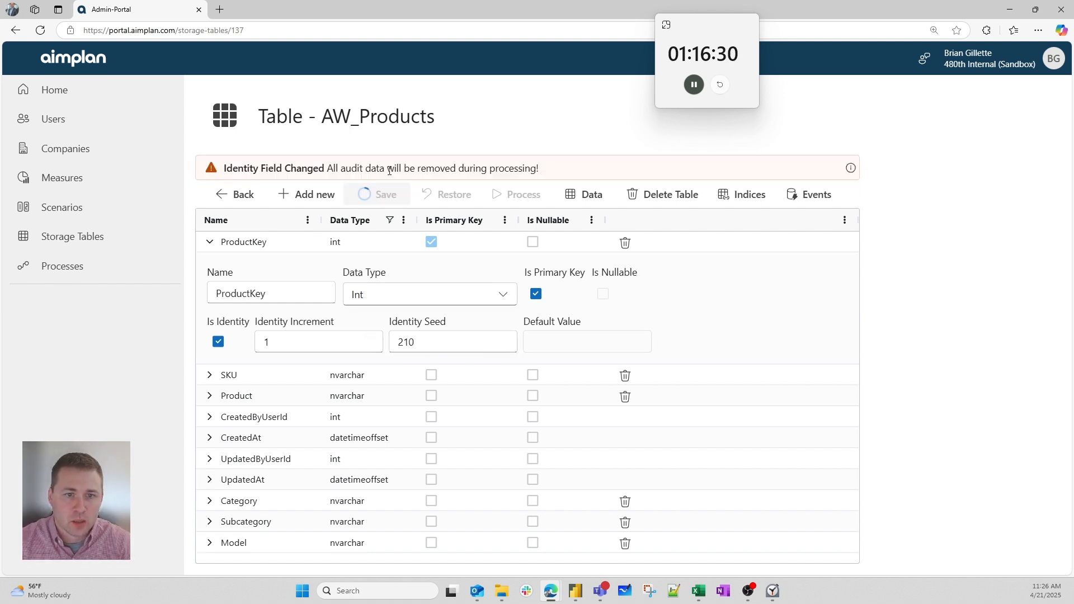
pyautogui.click(590, 201)
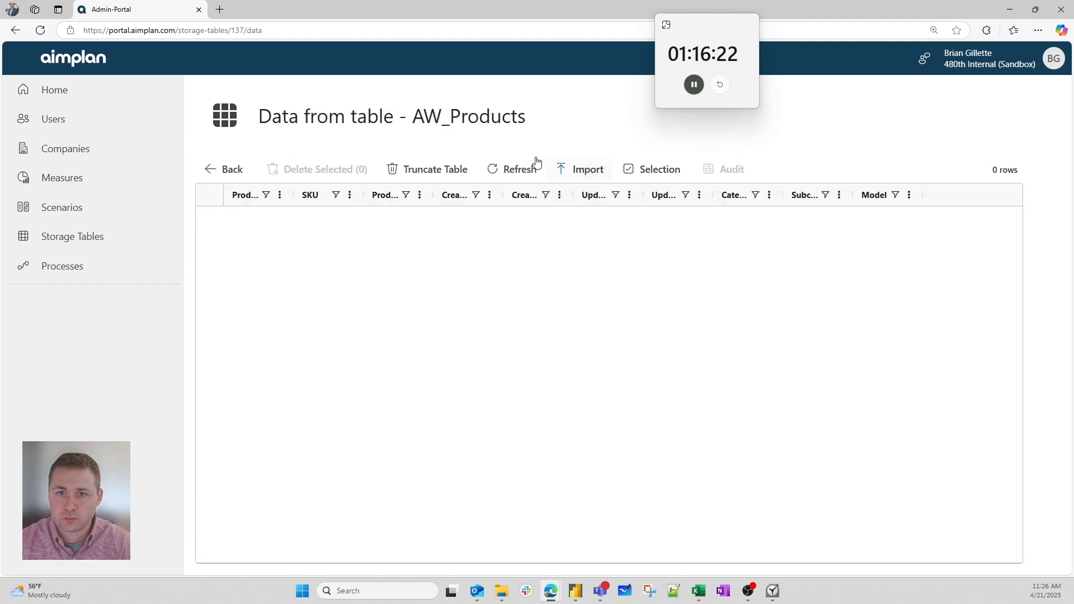
pyautogui.click(232, 169)
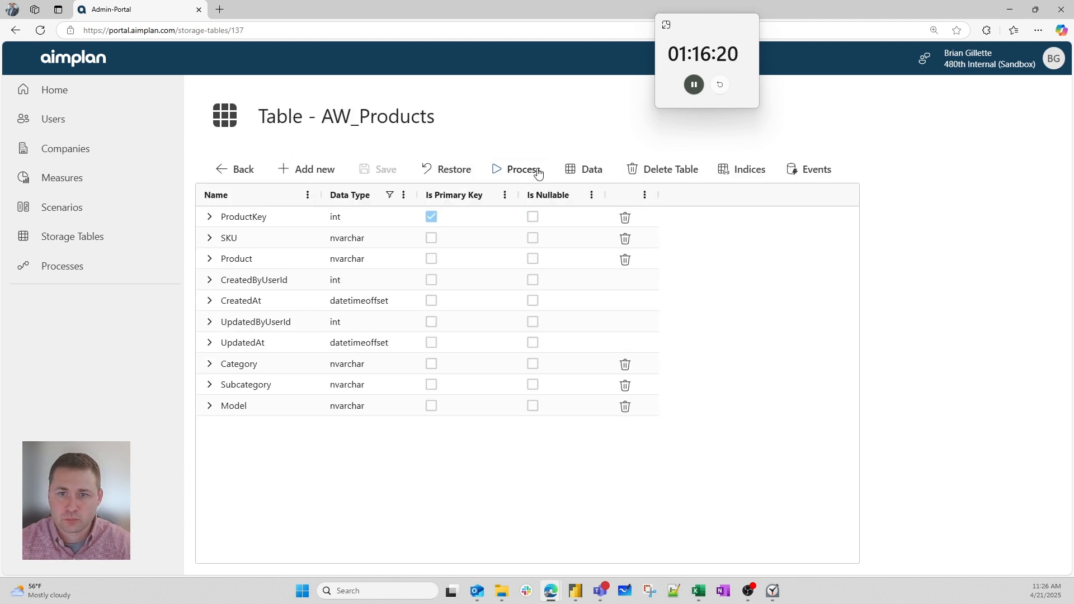
pyautogui.click(531, 169)
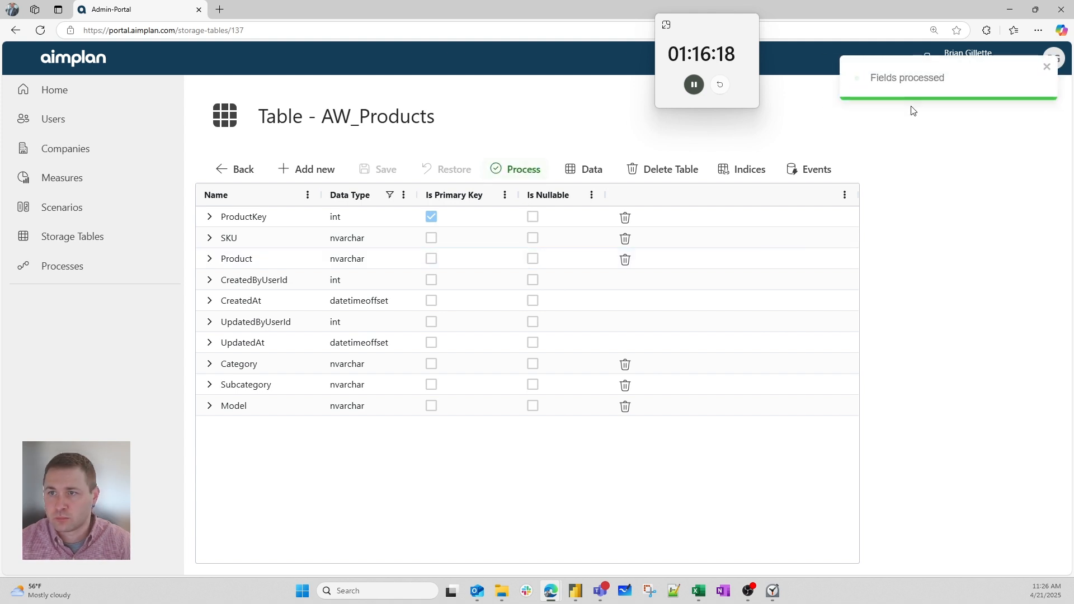
pyautogui.click(206, 220)
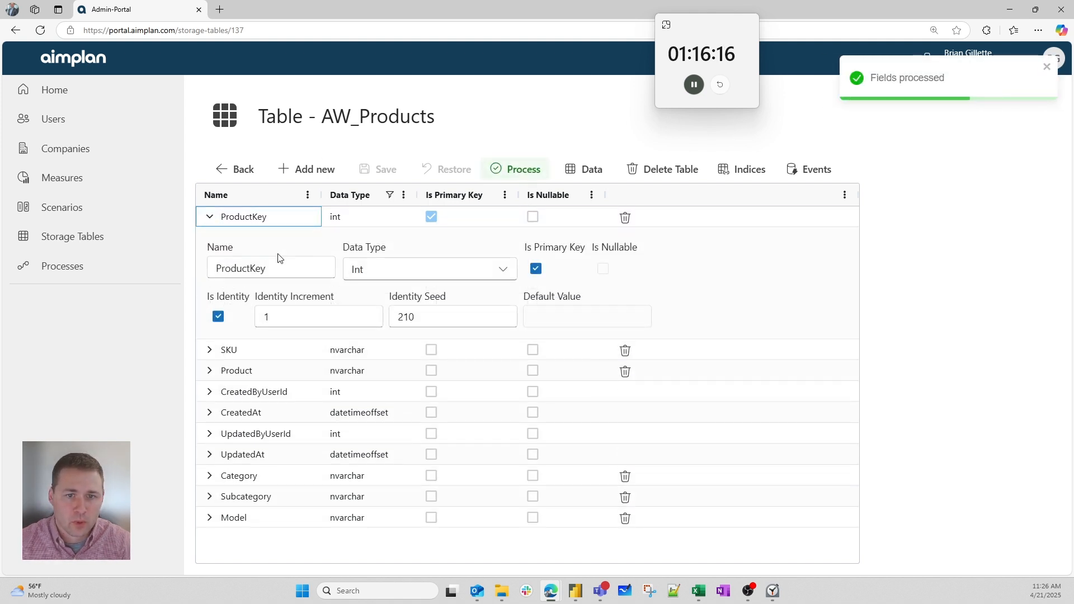
pyautogui.click(365, 274)
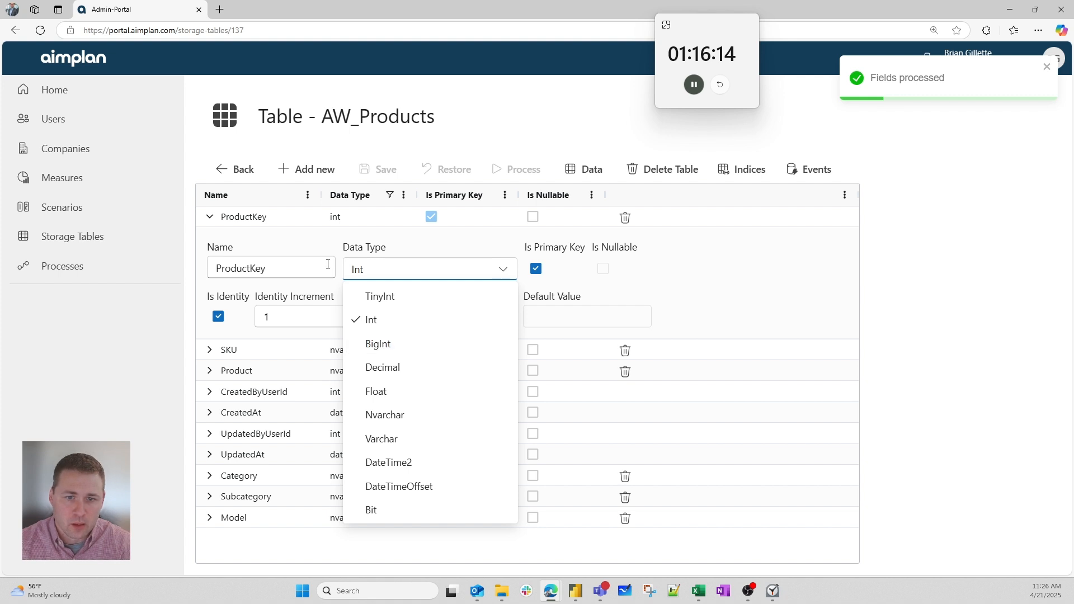
pyautogui.click(221, 321)
pyautogui.click(219, 319)
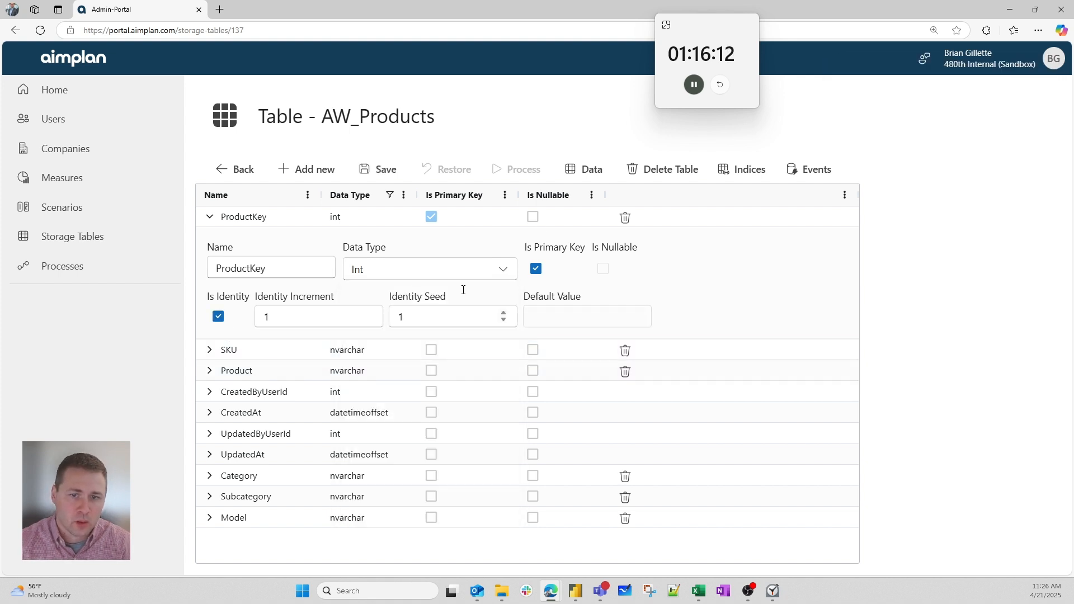
pyautogui.click(236, 170)
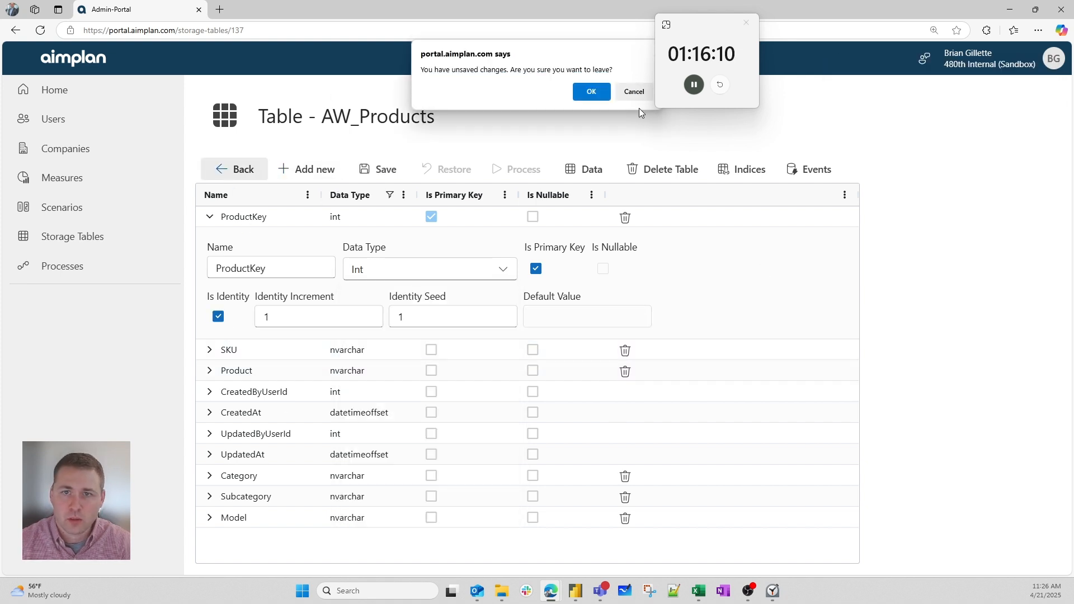
pyautogui.click(591, 93)
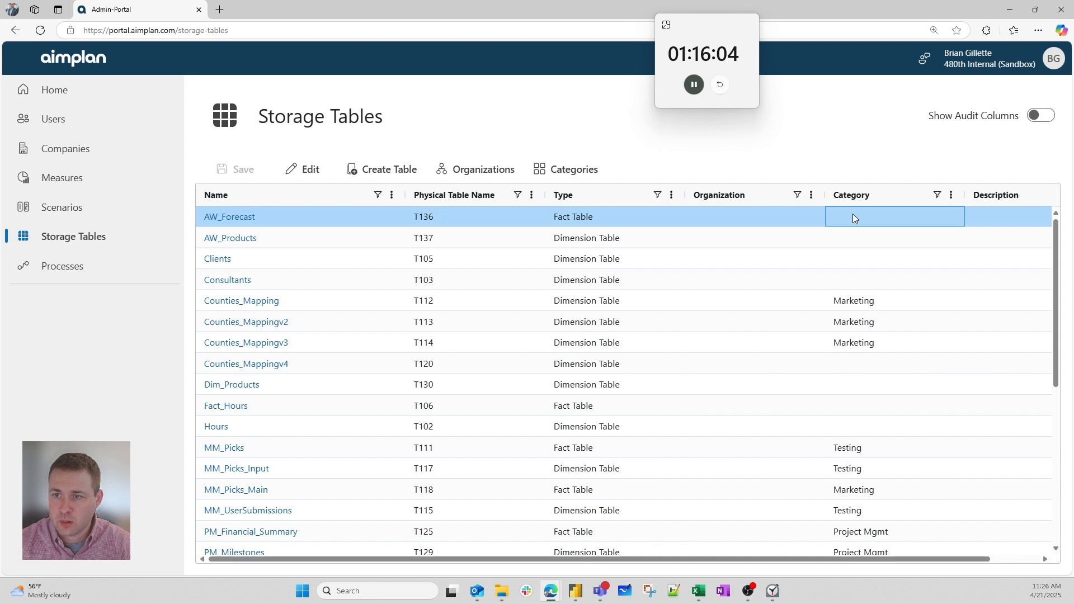
# - Check the saved ProductKey identity settings and view the stored data of the AW_Products and AW_Forecast tables
pyautogui.click(230, 237)
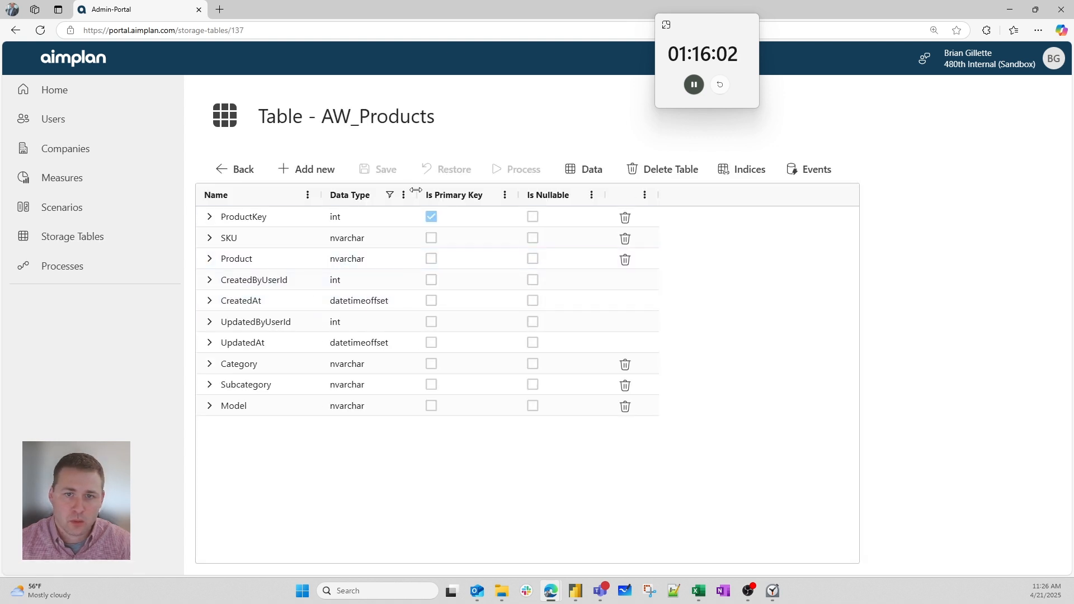
pyautogui.click(590, 171)
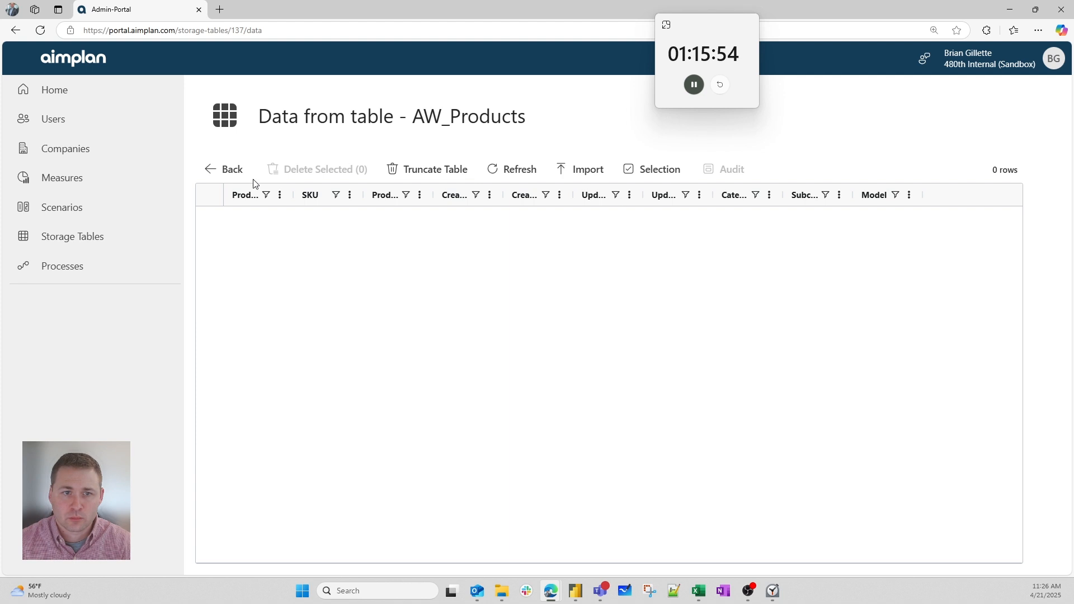
pyautogui.click(226, 173)
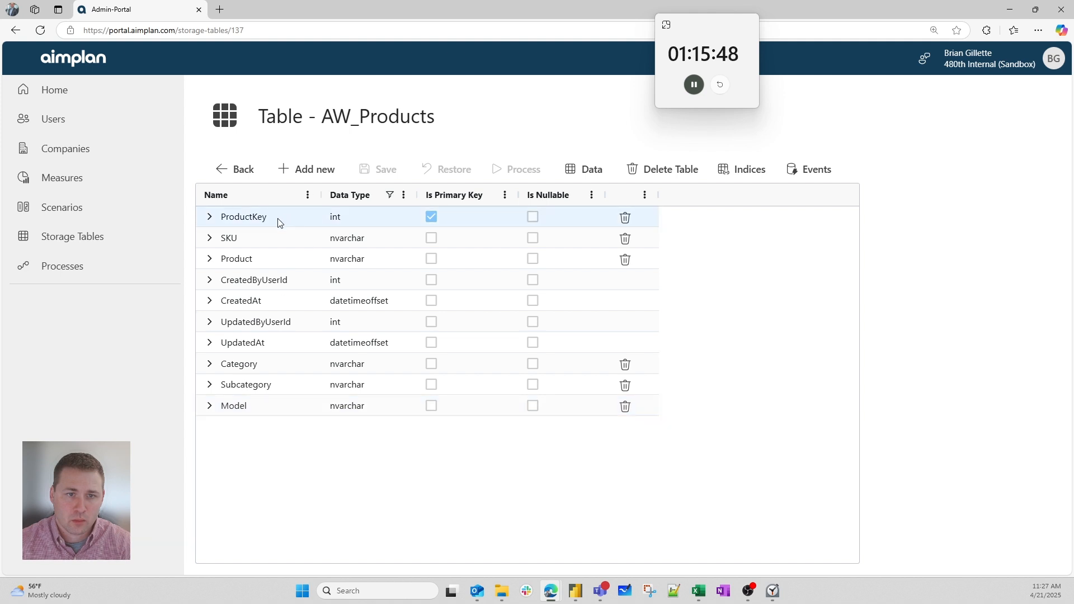
pyautogui.click(210, 217)
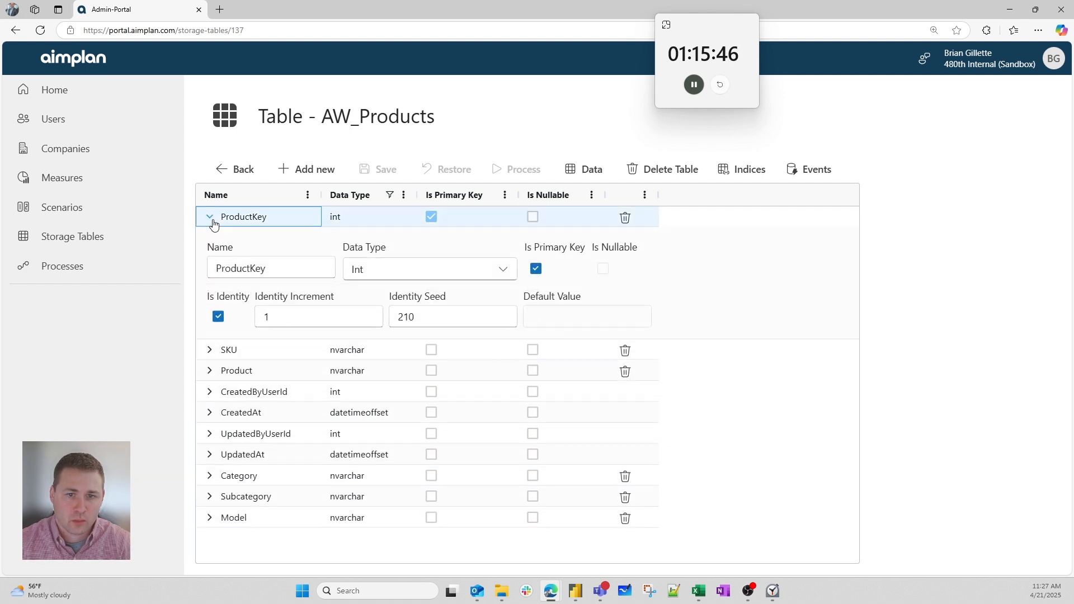
pyautogui.click(209, 217)
pyautogui.click(235, 168)
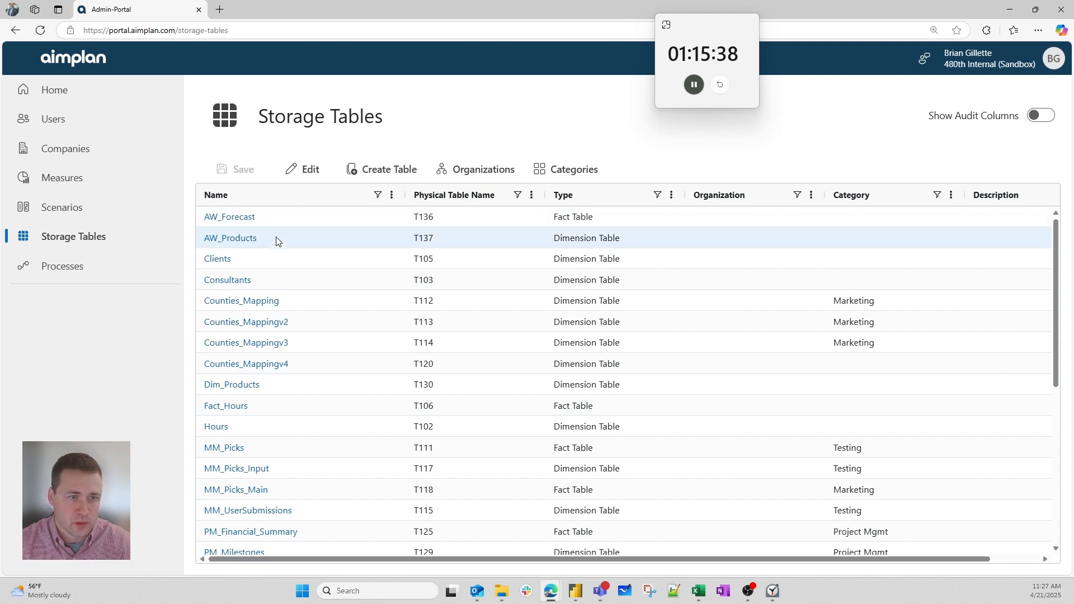
pyautogui.click(230, 217)
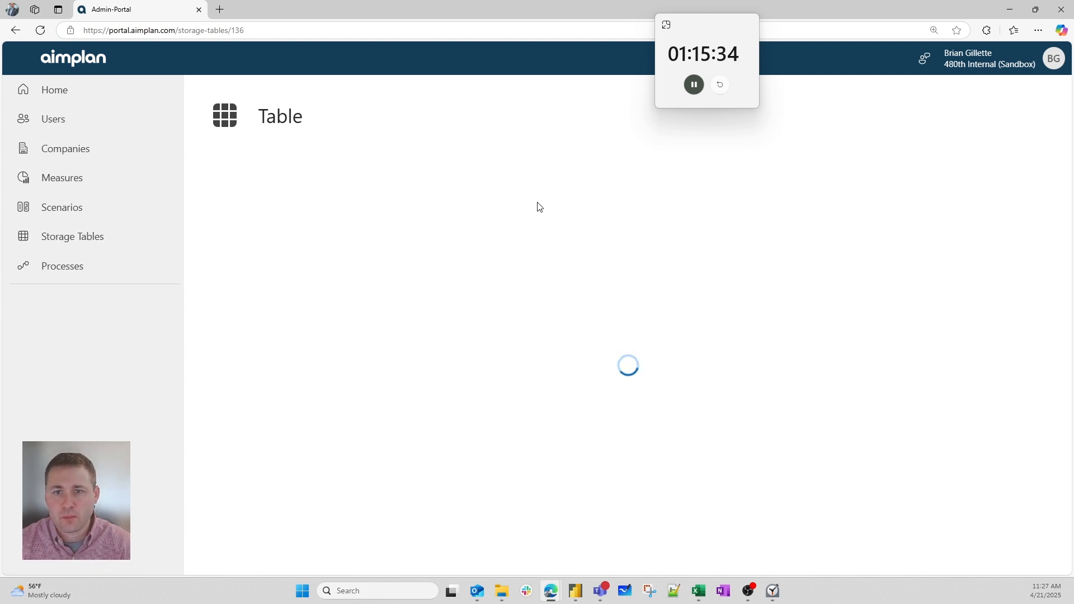
pyautogui.click(596, 178)
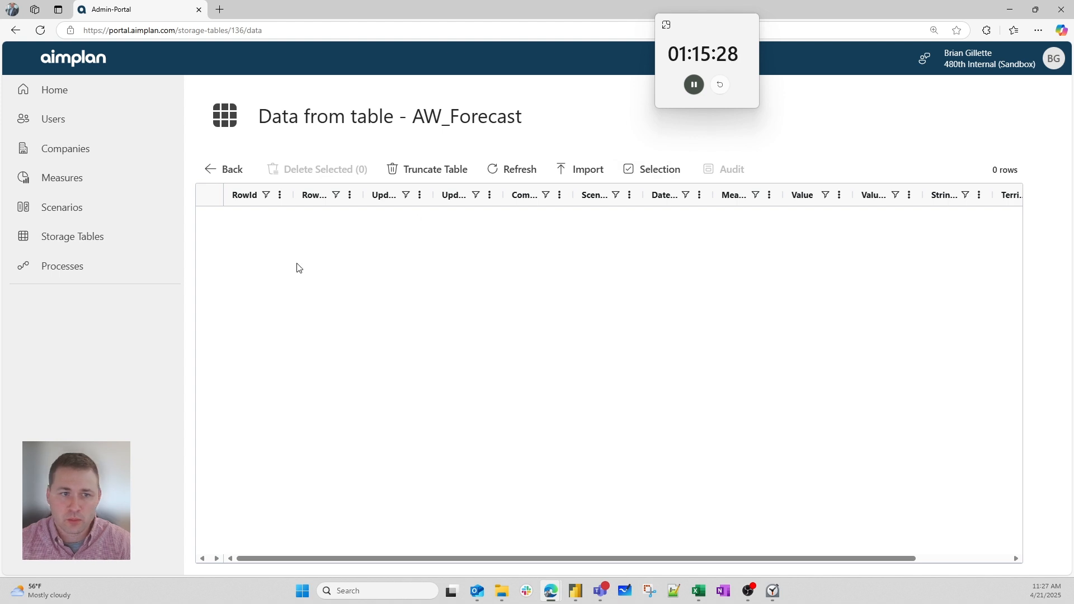
pyautogui.click(63, 240)
pyautogui.click(235, 239)
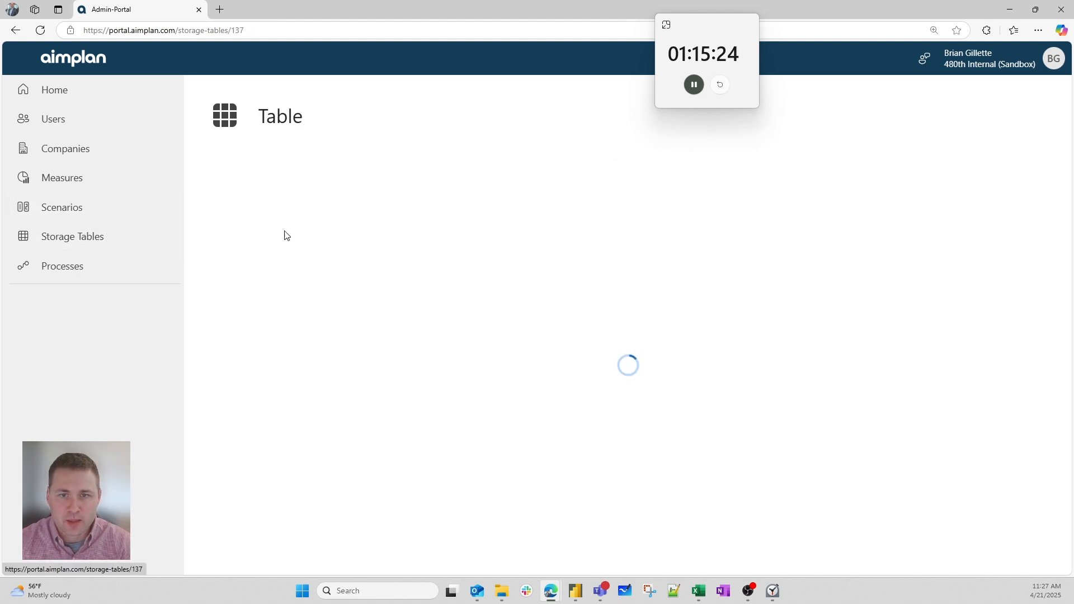
pyautogui.click(582, 171)
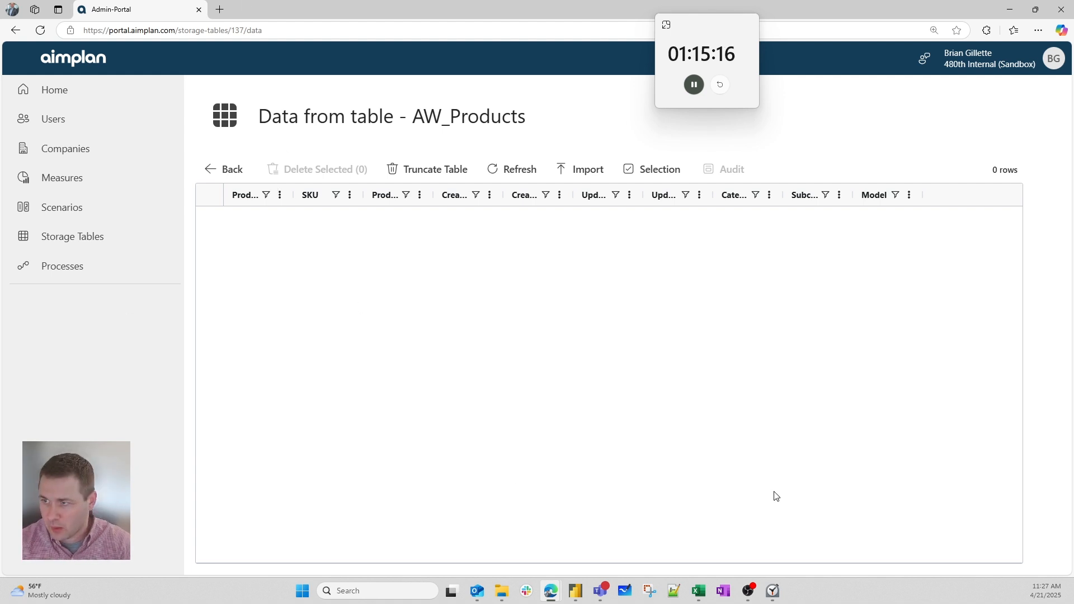
# - Copy the entire d_Product table from Power BI Desktop and paste it into an Excel workbook starting at cell A1
pyautogui.click(575, 591)
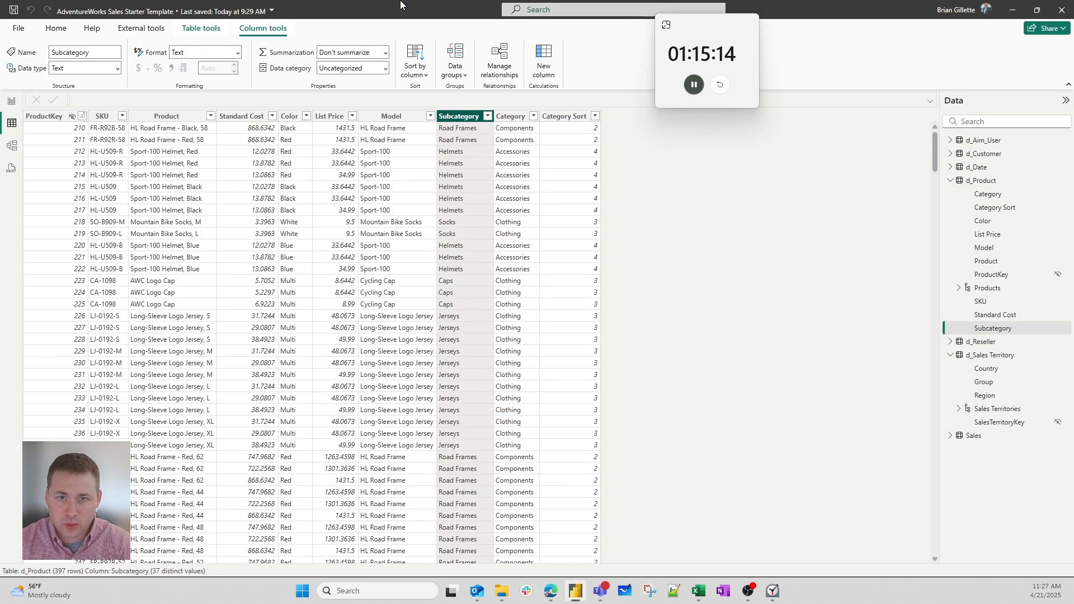
pyautogui.rightClick(48, 115)
pyautogui.moveTo(89, 194)
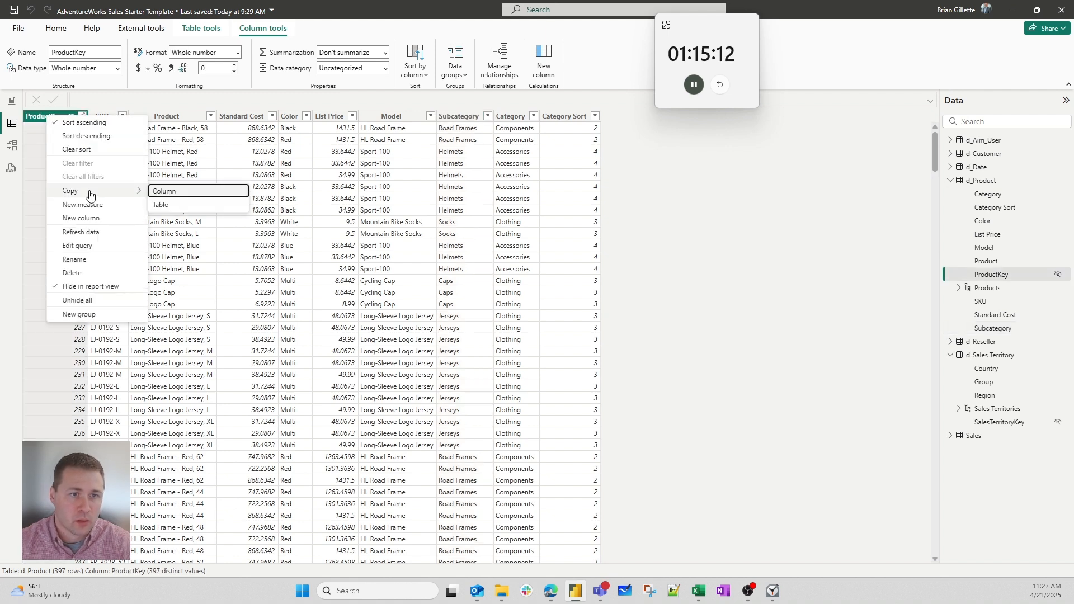
pyautogui.click(208, 206)
pyautogui.hotkey('alt', 'Tab')
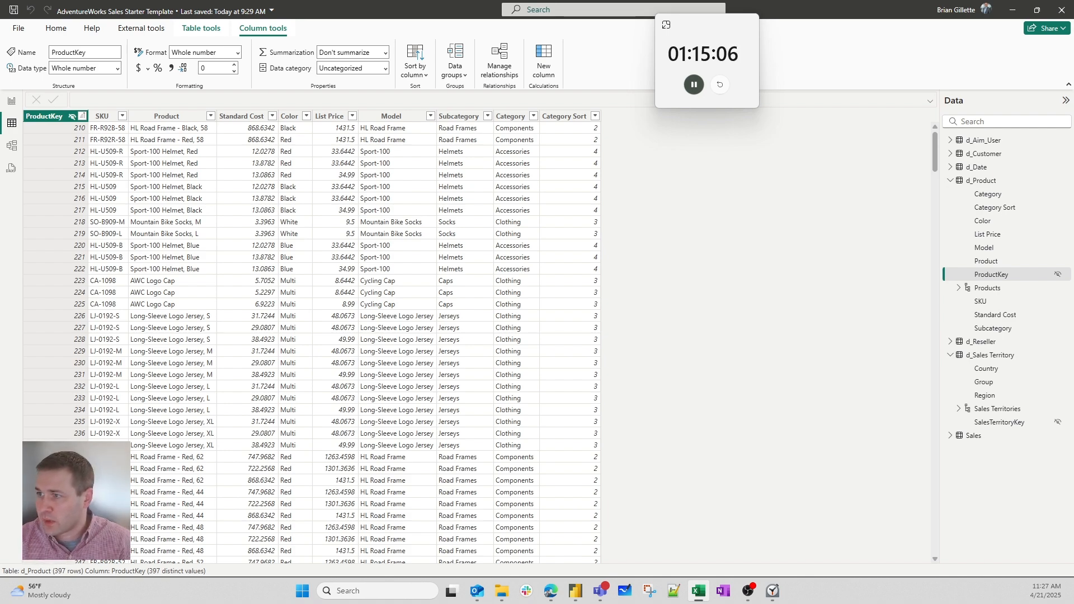
pyautogui.hotkey('ctrl', 'v')
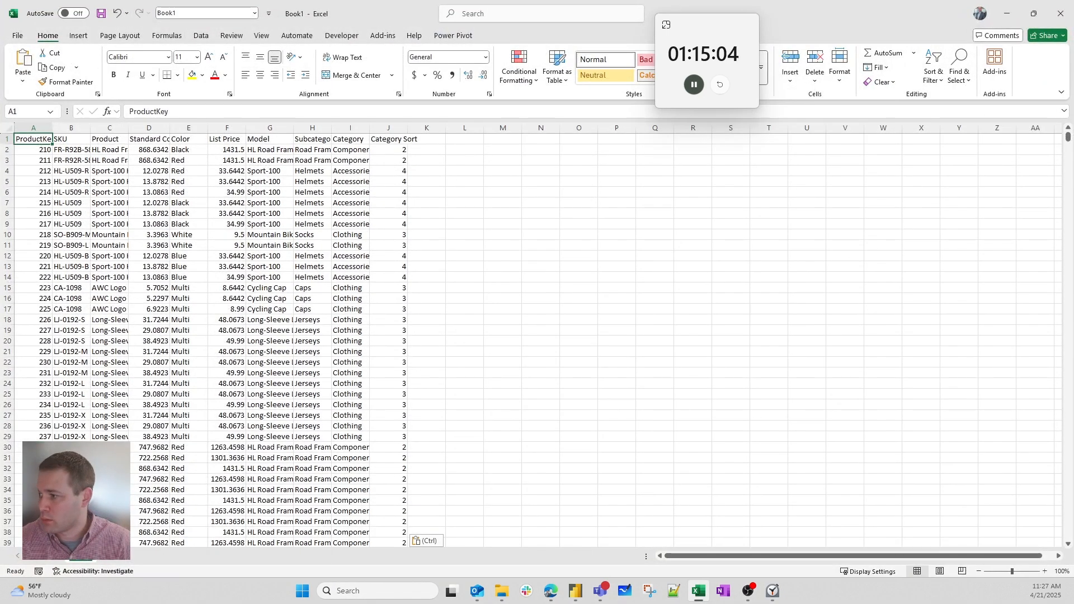
pyautogui.hotkey('ctrl', 'n')
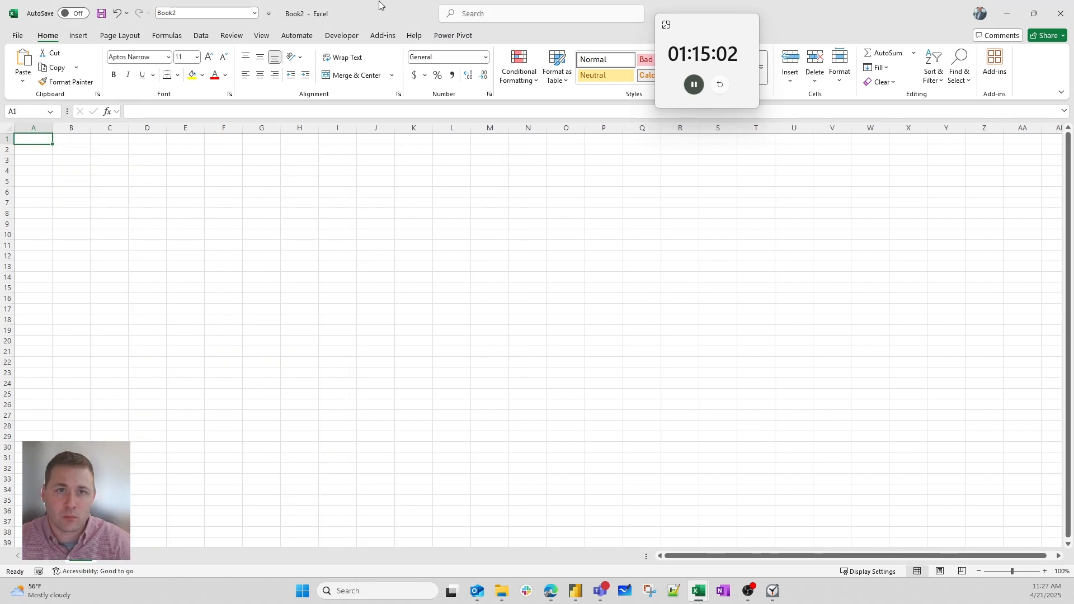
pyautogui.moveTo(380, 11); pyautogui.dragTo(1073, 45)
pyautogui.click(162, 315)
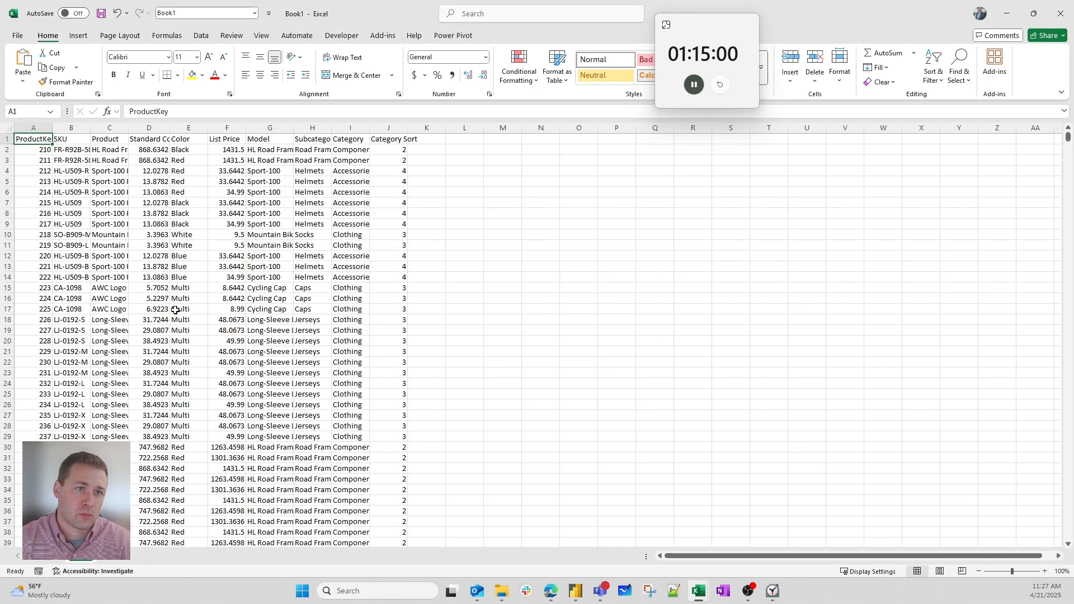
# - Autofit all the product data columns and delete the Standard Cost, Color and List Price columns
pyautogui.hotkey('ctrl', 'shift', 'Down')
pyautogui.hotkey('ctrl', 'shift', 'Right')
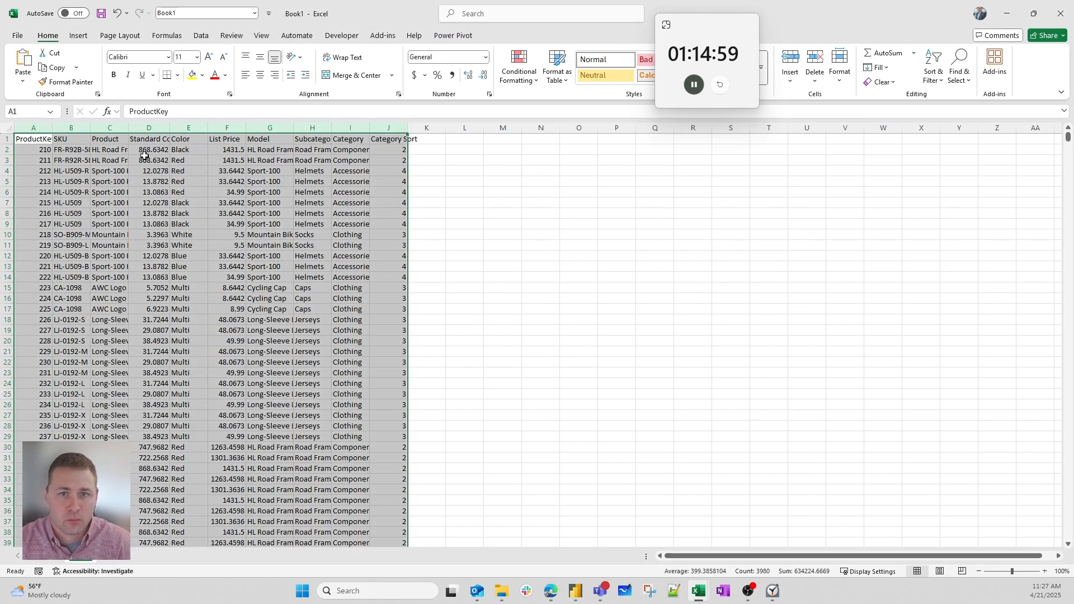
pyautogui.doubleClick(408, 127)
pyautogui.press('Right')
pyautogui.moveTo(252, 127); pyautogui.dragTo(361, 128)
pyautogui.hotkey('ctrl', '-')
pyautogui.press('Right')
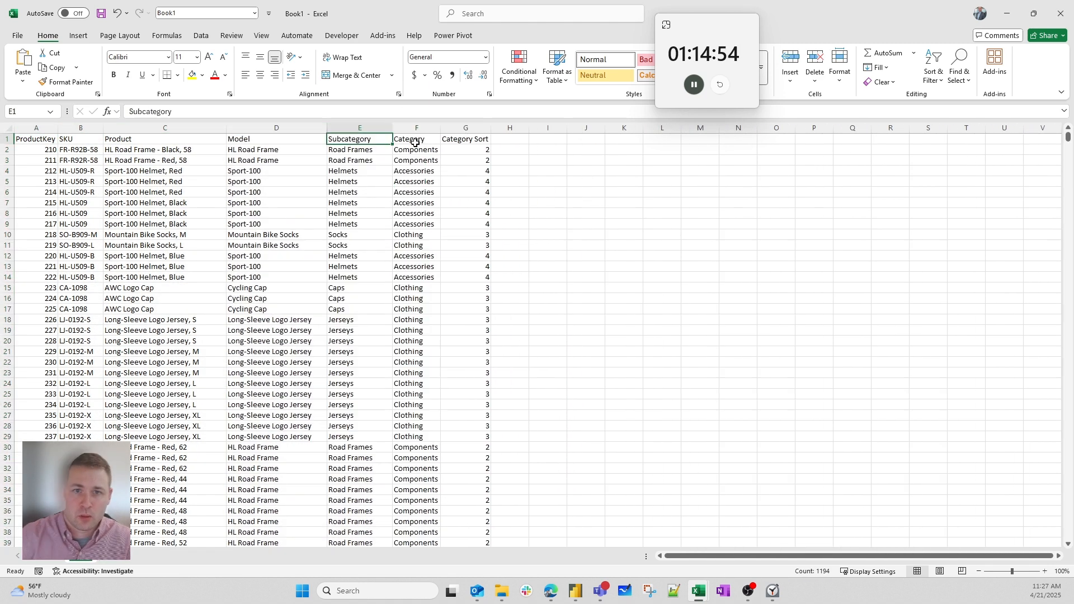
# - Delete the Category Sort column and return to cell A1
pyautogui.press('Right')
pyautogui.press('Left')
pyautogui.press('Right')
pyautogui.press('Right')
pyautogui.hotkey('ctrl', 'space')
pyautogui.hotkey('ctrl', '-')
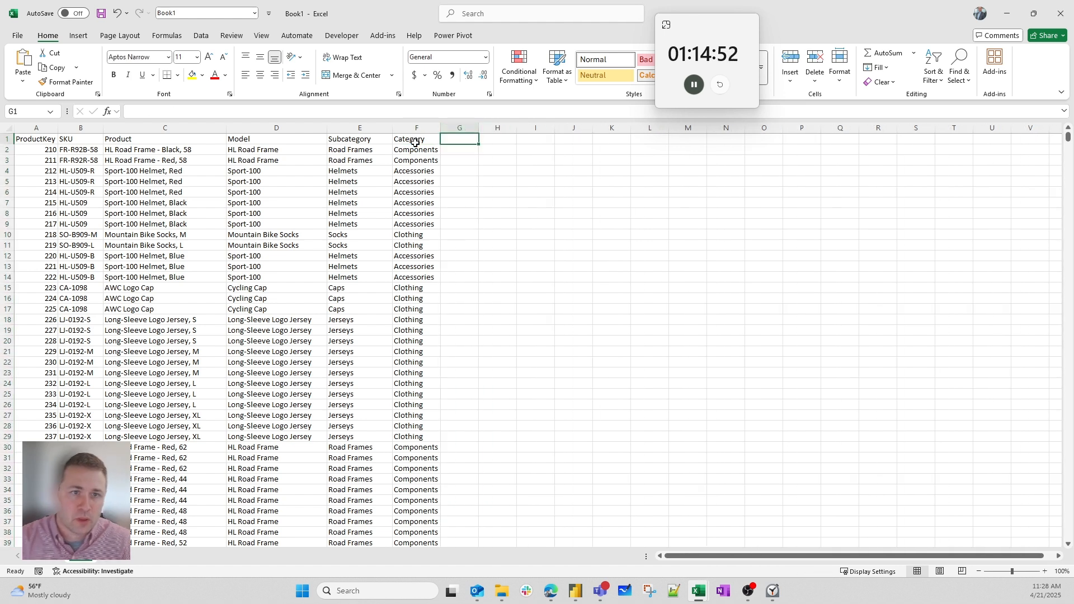
pyautogui.hotkey('ctrl', 'Home')
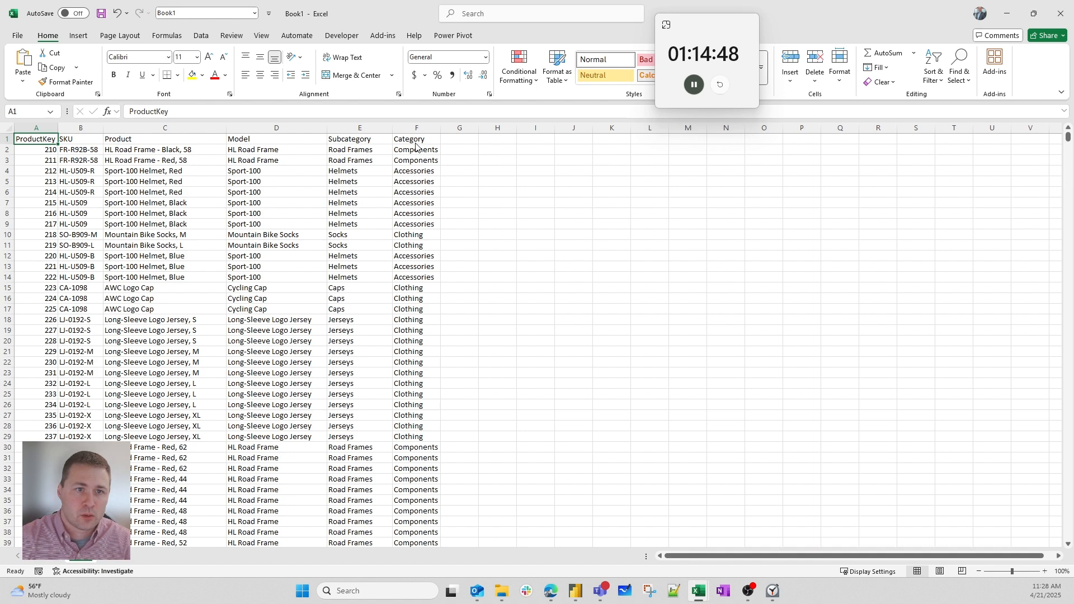
# - Save the workbook to the Desktop as AW_Products.csv in CSV (Comma delimited) format
pyautogui.press('F12')
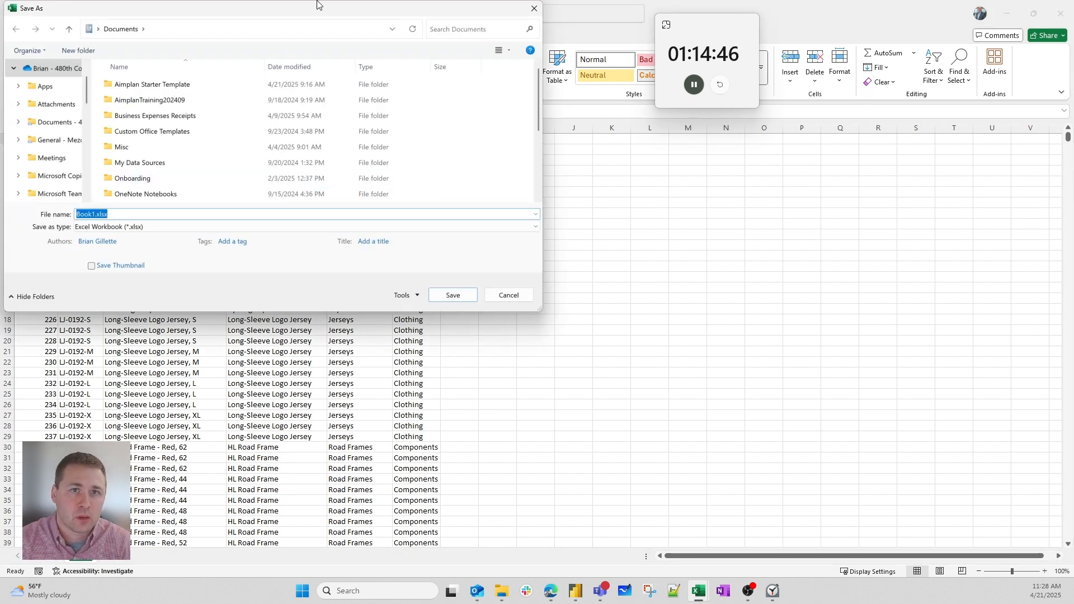
pyautogui.press('Escape')
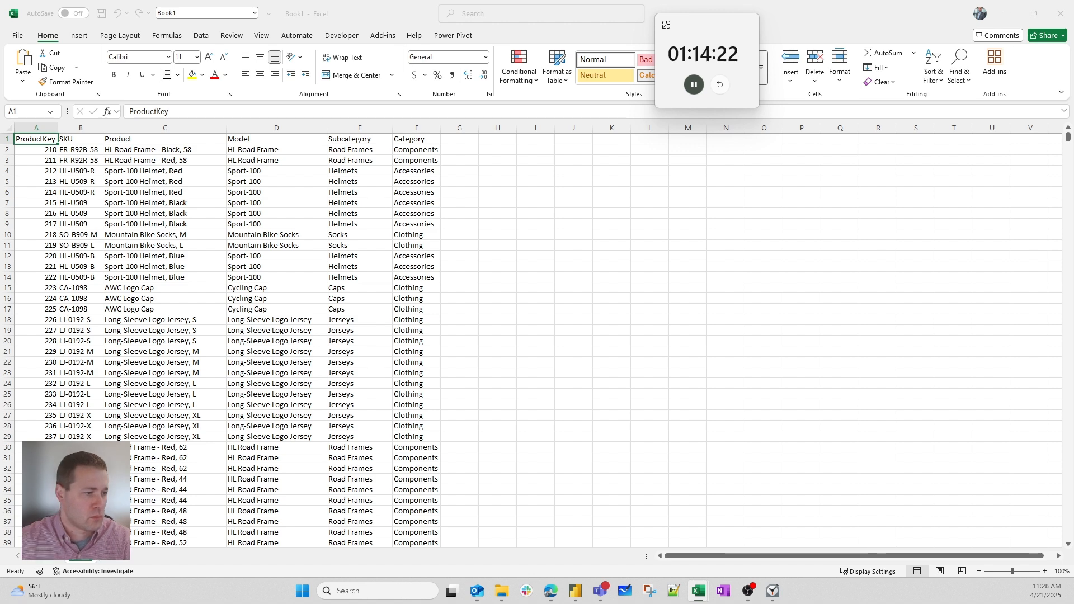
pyautogui.press('F12')
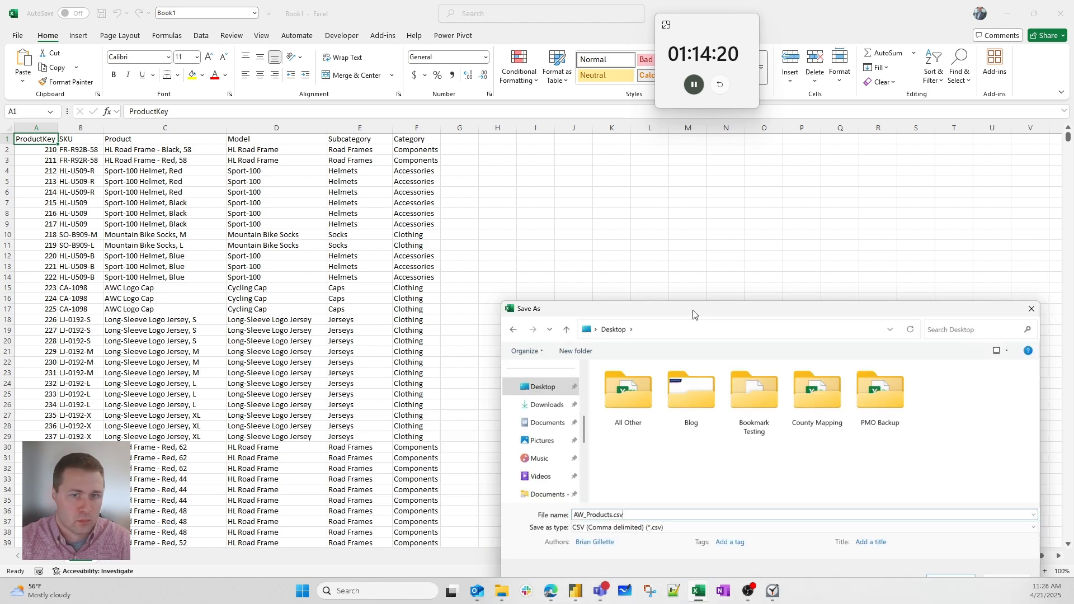
pyautogui.click(749, 389)
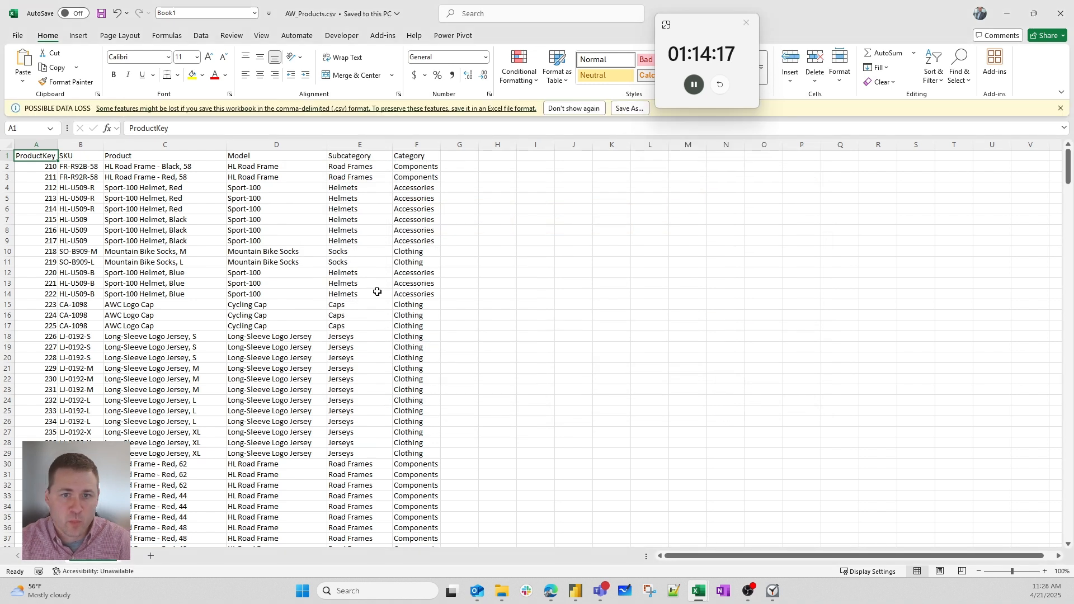
pyautogui.click(377, 292)
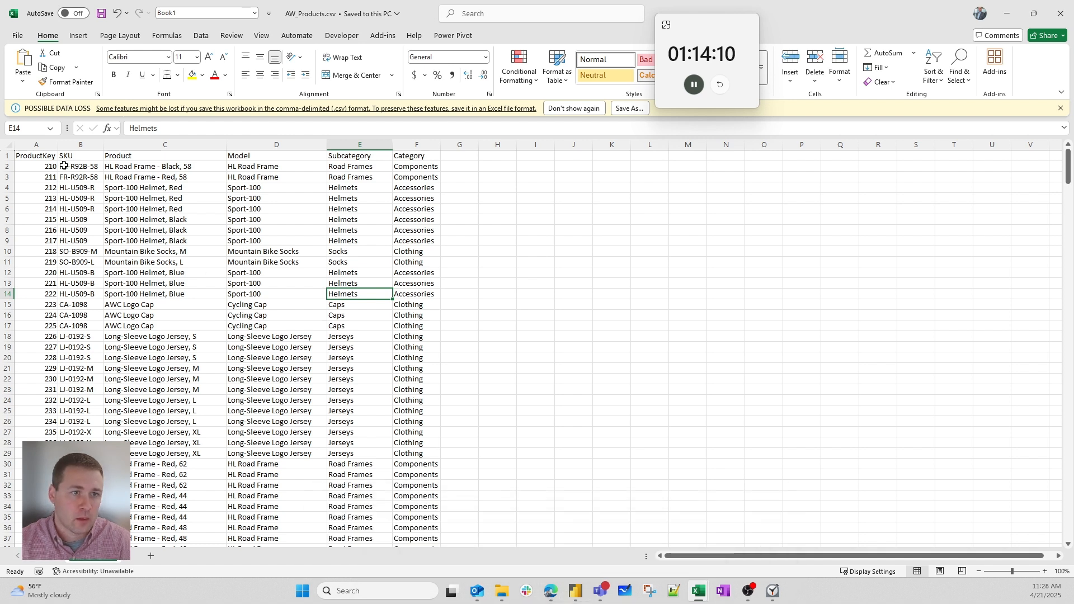
# - Switch to the Aimplan portal and compare the AW_Products table's column definitions with the CSV's header row
pyautogui.moveTo(48, 157); pyautogui.dragTo(430, 157)
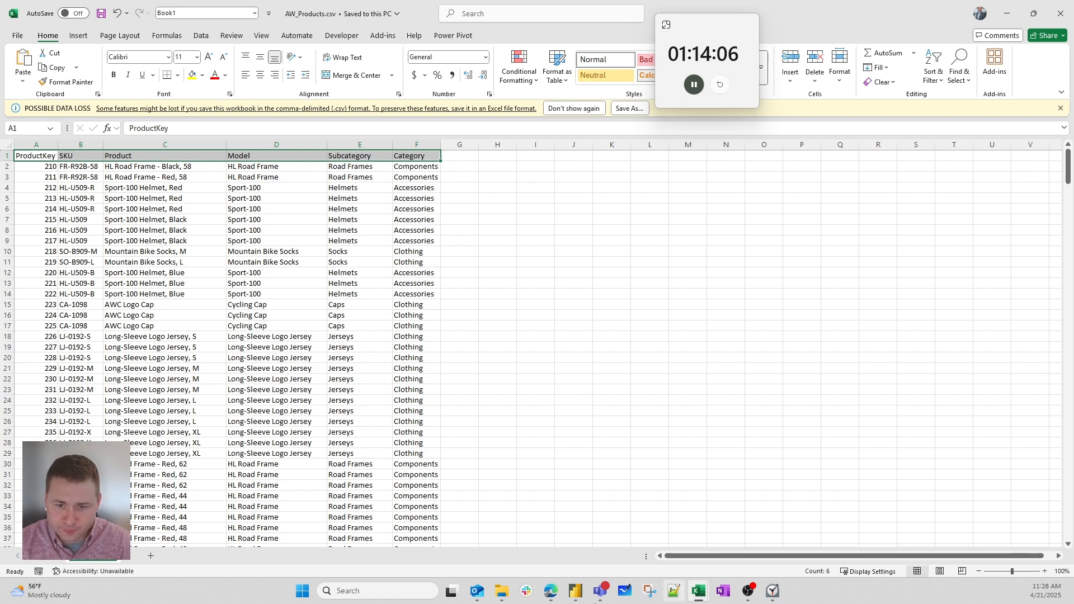
pyautogui.click(552, 594)
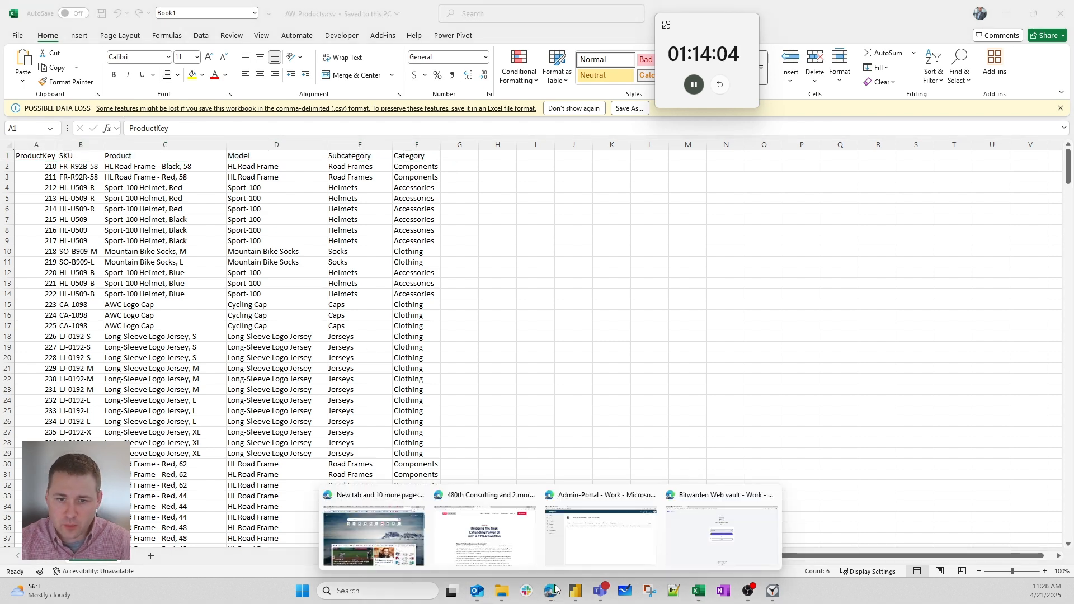
pyautogui.click(601, 534)
pyautogui.click(225, 169)
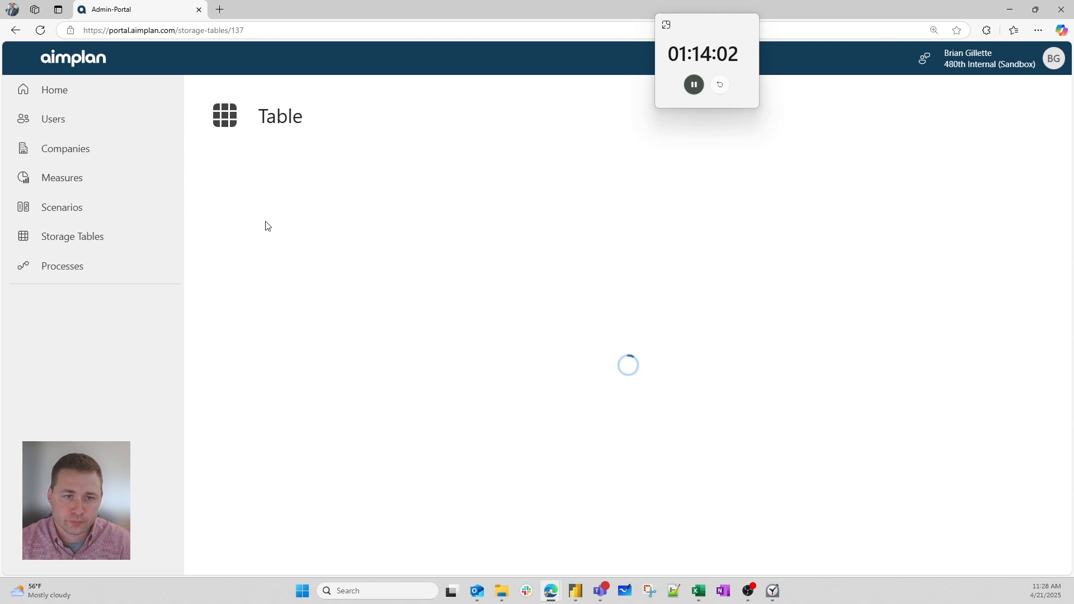
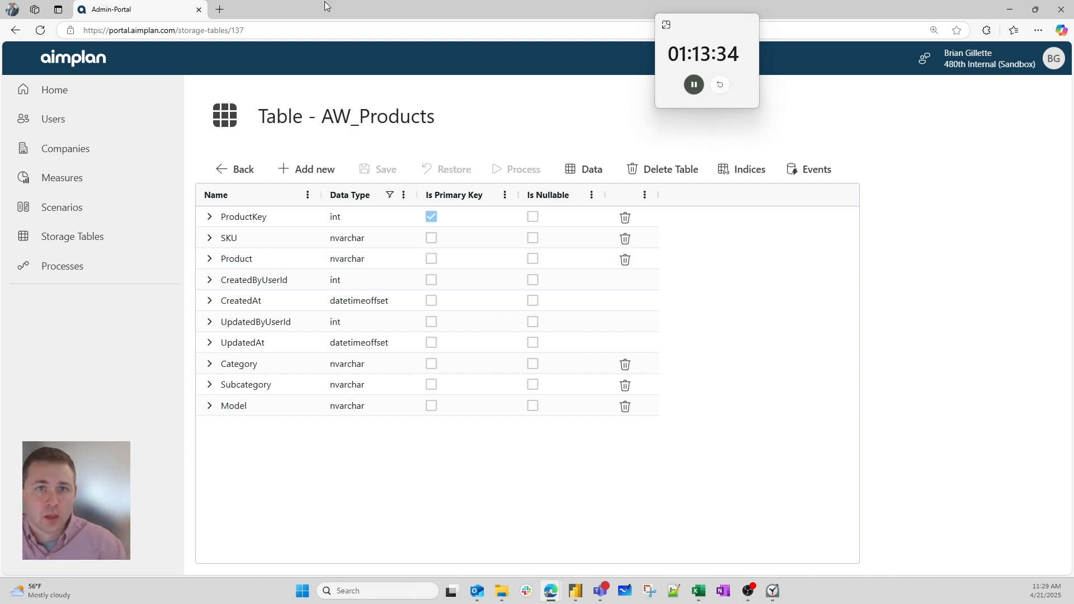
pyautogui.moveTo(325, 10); pyautogui.dragTo(447, 129)
pyautogui.moveTo(571, 400); pyautogui.dragTo(572, 530)
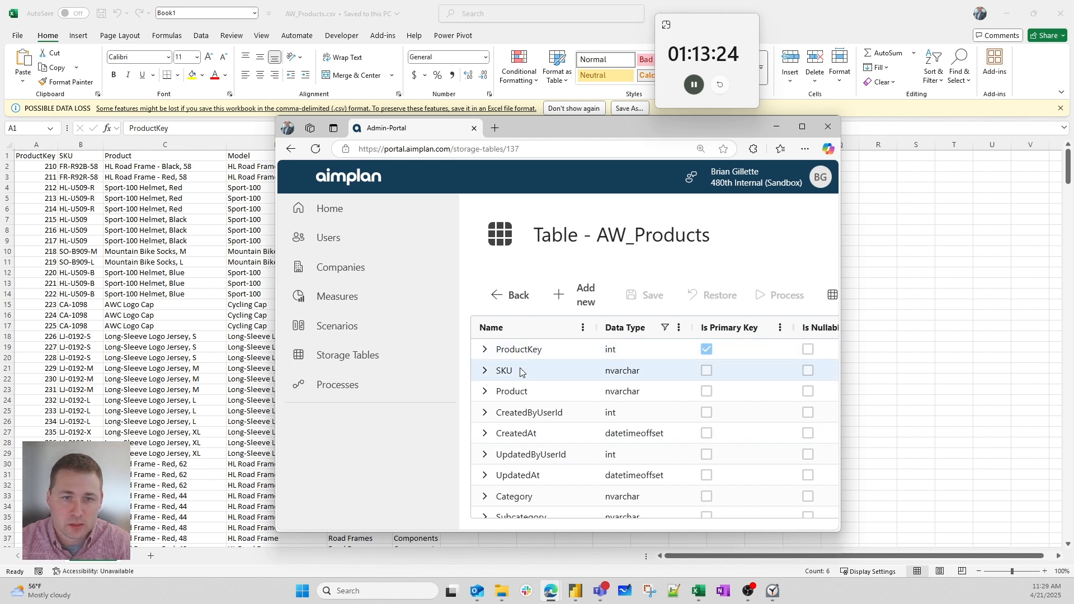
pyautogui.scroll(-2, 503, 396)
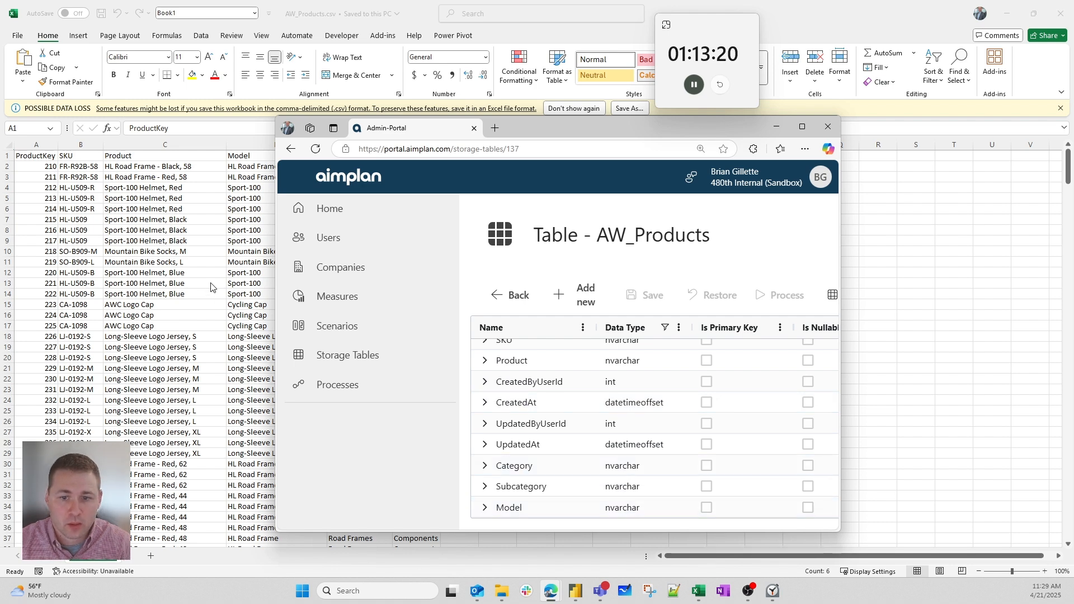
pyautogui.hotkey('alt', 'Tab')
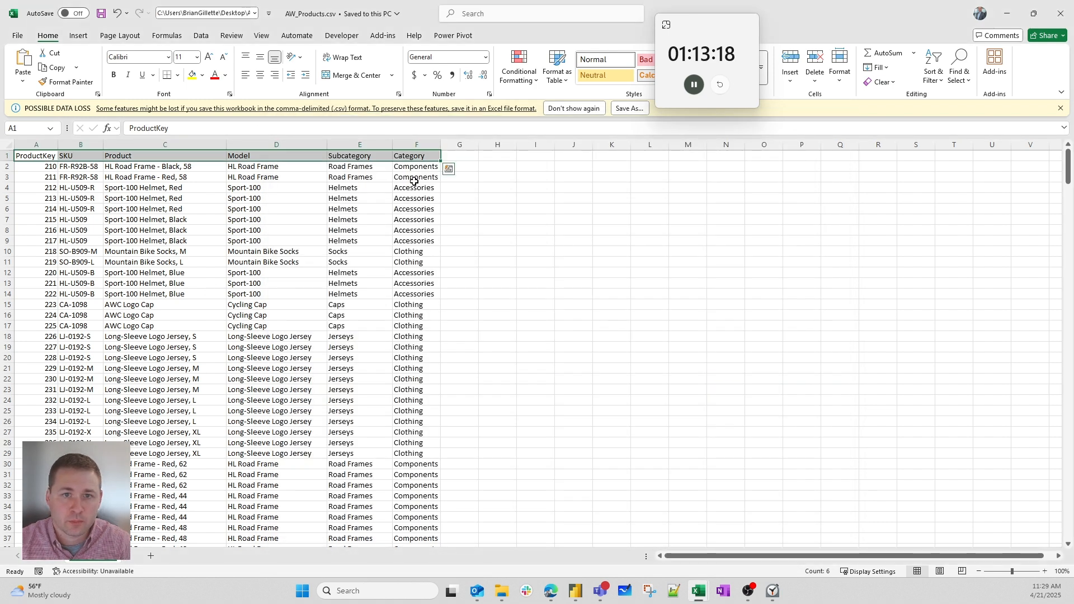
pyautogui.click(350, 208)
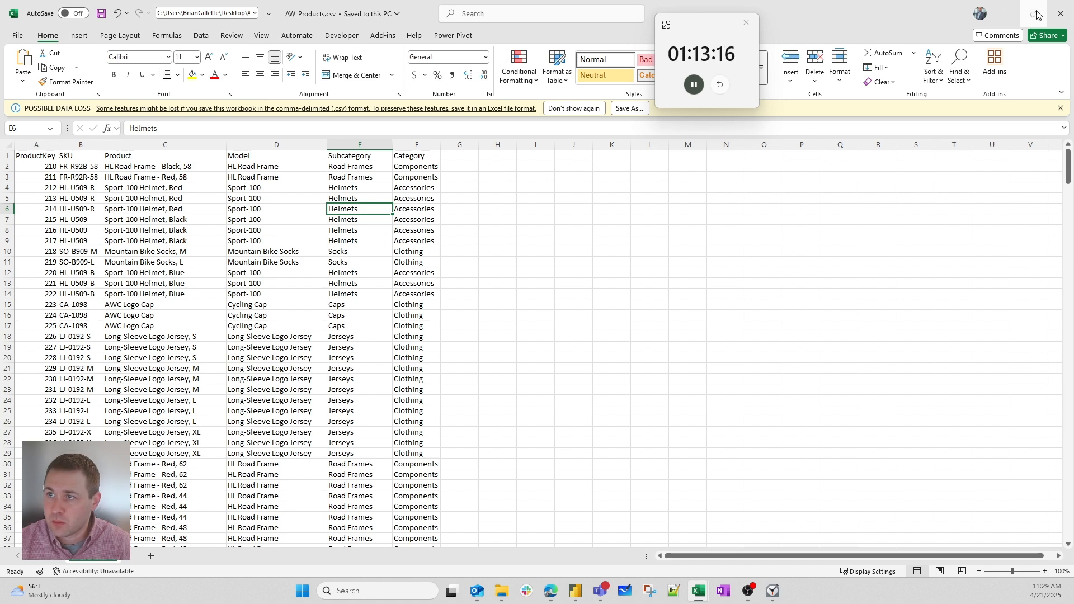
# - Close the workbook and import AW_Products.csv from the Desktop into the data of Aimplan's AW_Products table
pyautogui.click(1066, 23)
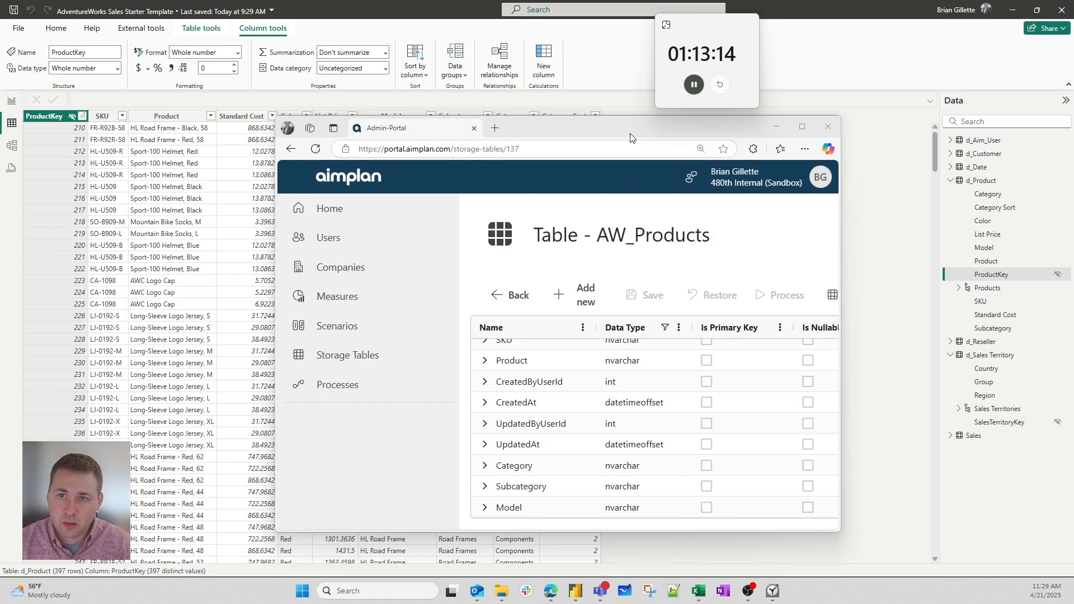
pyautogui.doubleClick(549, 124)
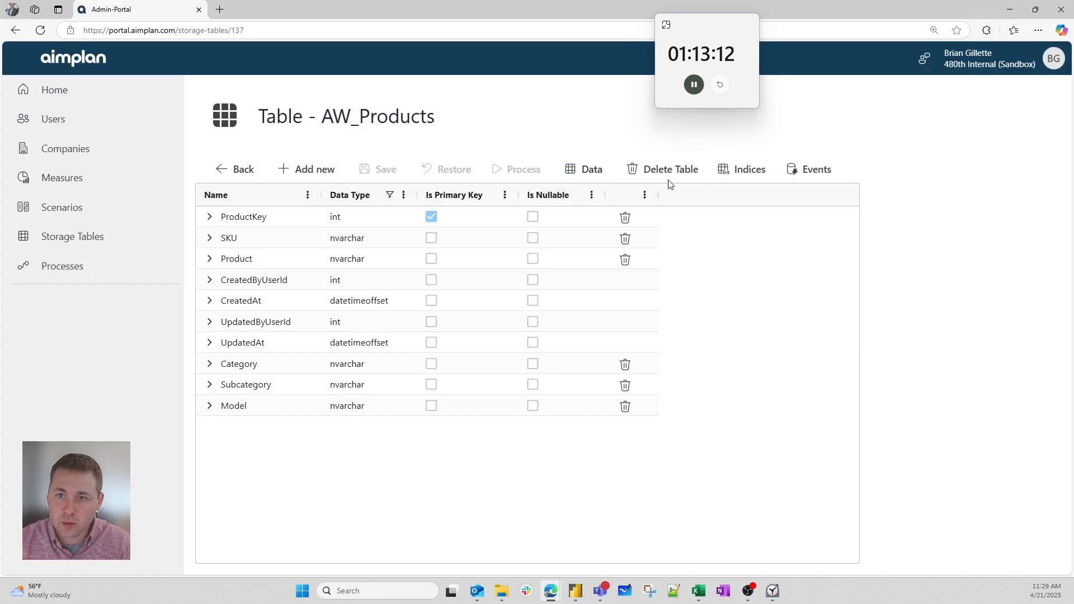
pyautogui.click(602, 177)
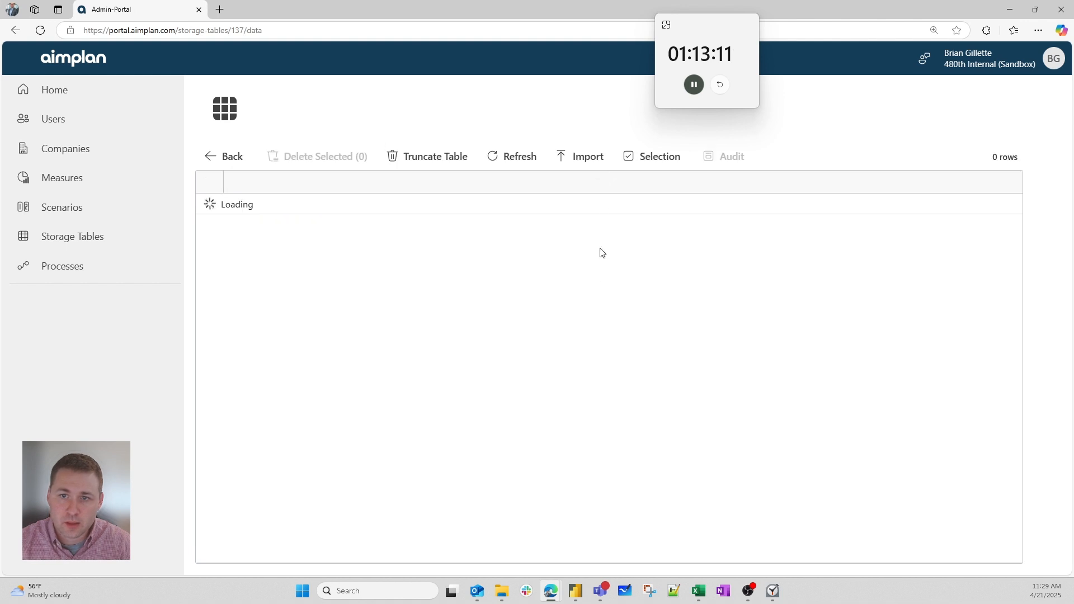
pyautogui.click(585, 155)
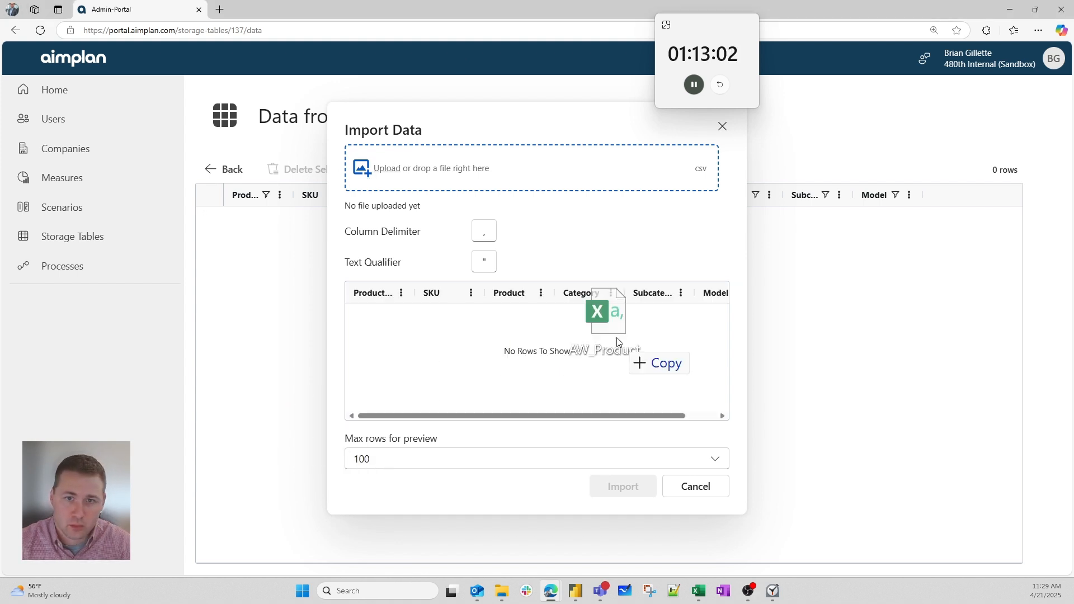
pyautogui.moveTo(599, 312); pyautogui.dragTo(518, 168)
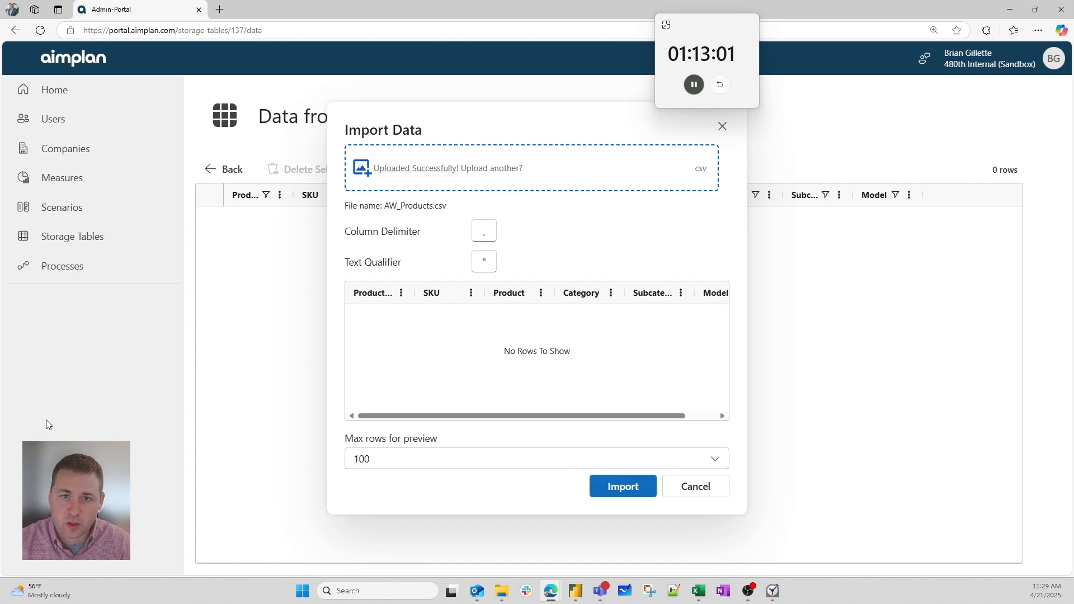
pyautogui.click(641, 491)
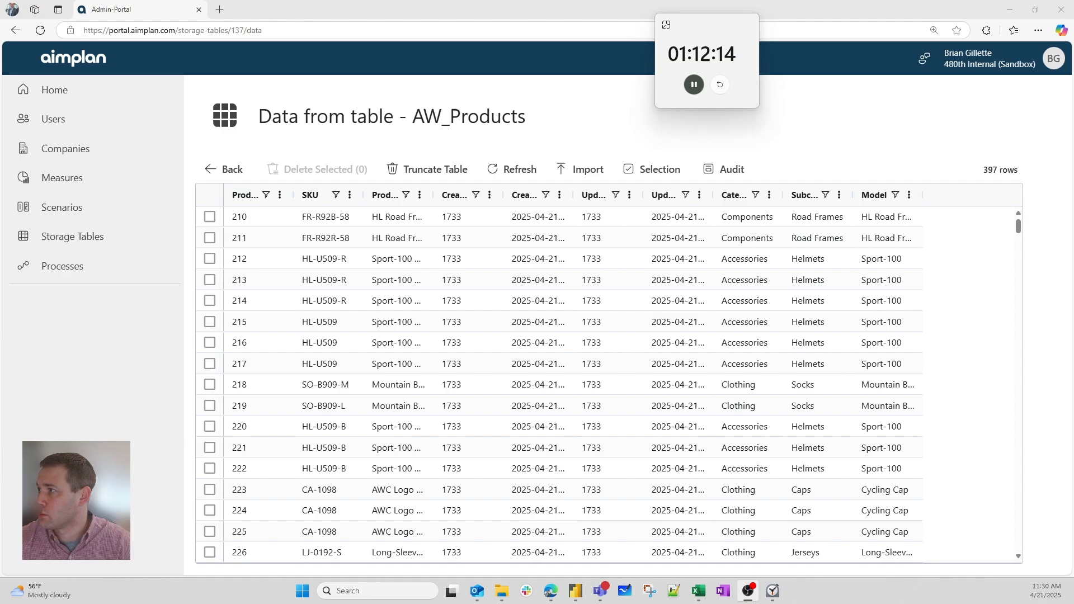
pyautogui.moveTo(1073, 369); pyautogui.dragTo(596, 2)
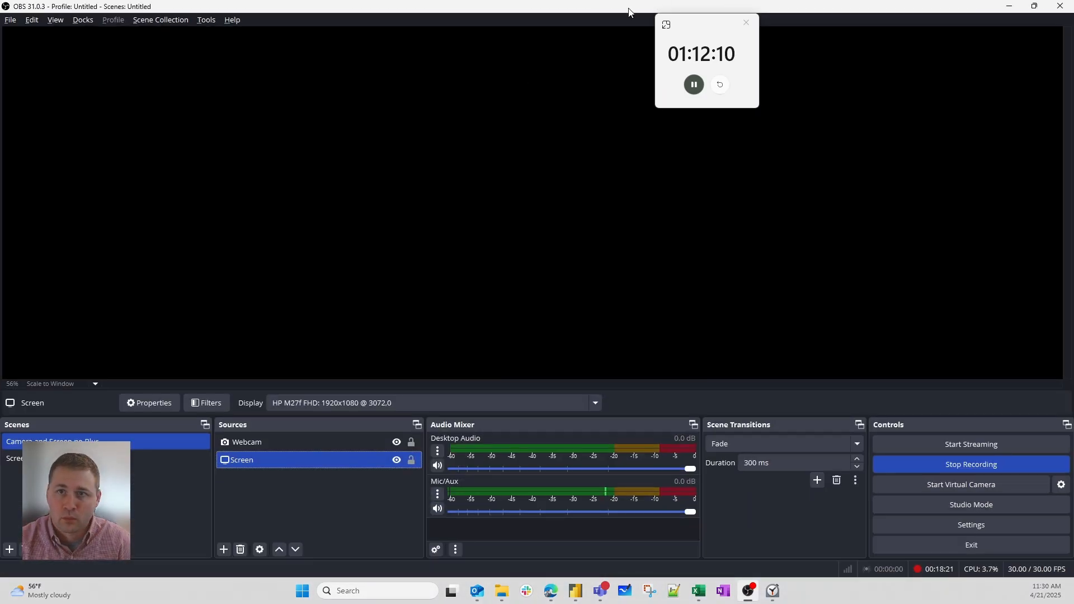
pyautogui.hotkey('alt', 'Tab')
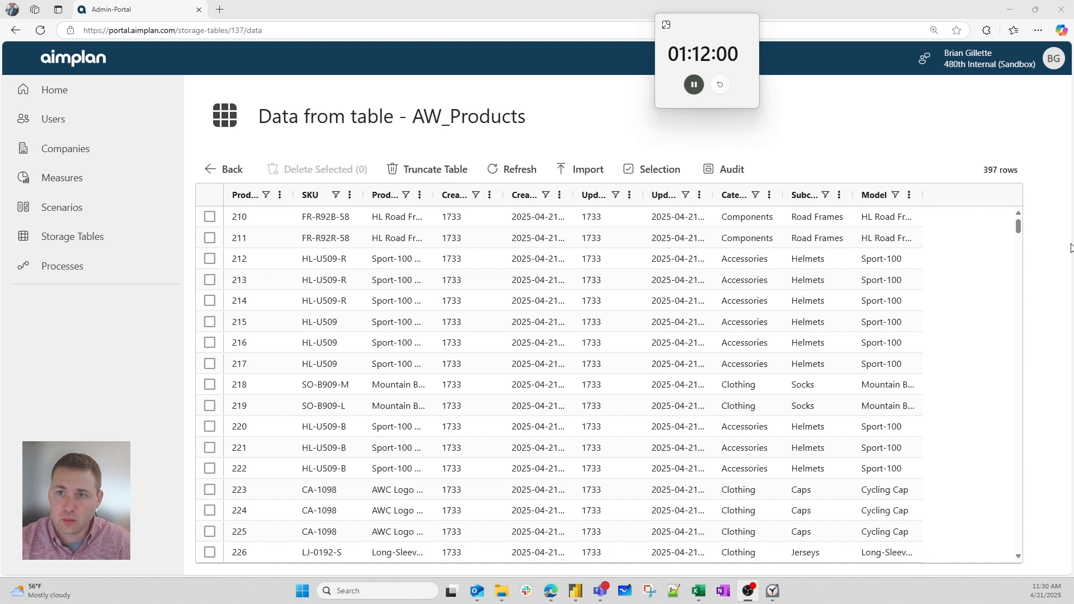
pyautogui.moveTo(462, 15); pyautogui.dragTo(503, 5)
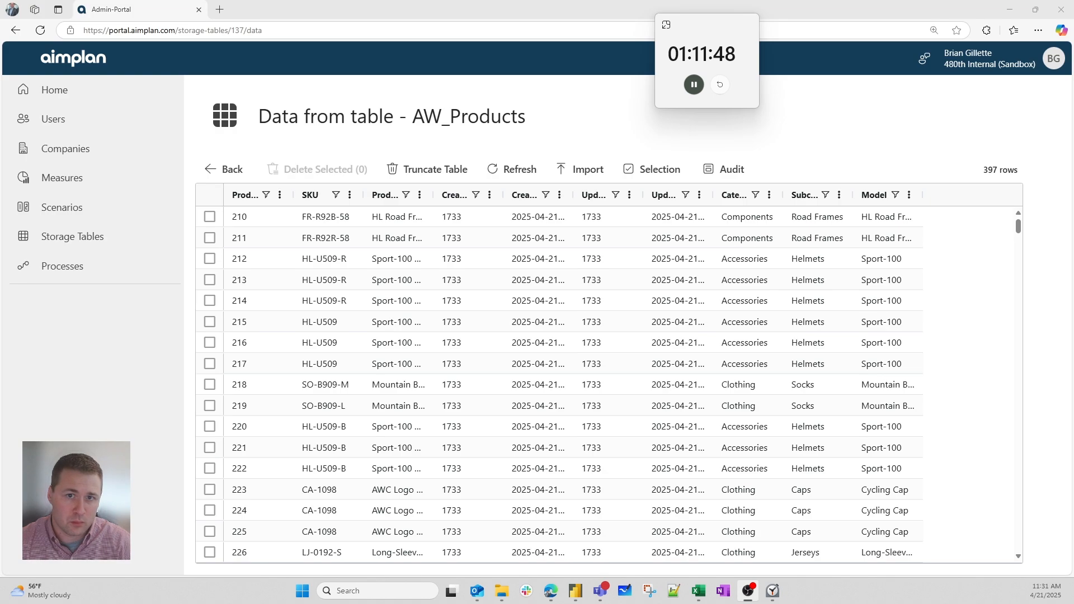
pyautogui.moveTo(711, 9); pyautogui.dragTo(971, 66)
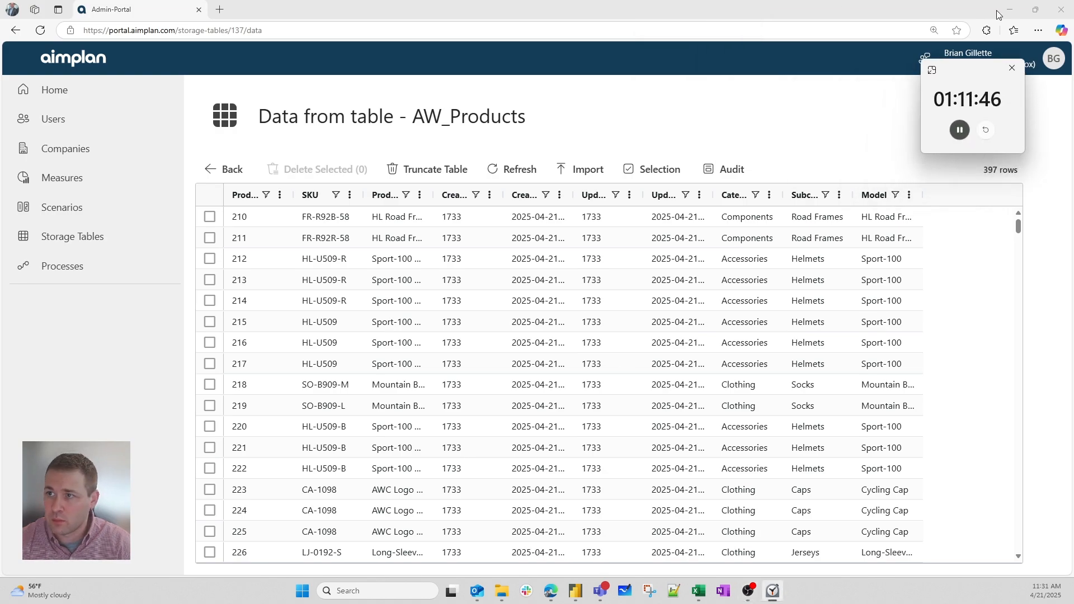
pyautogui.click(1009, 9)
pyautogui.click(1001, 14)
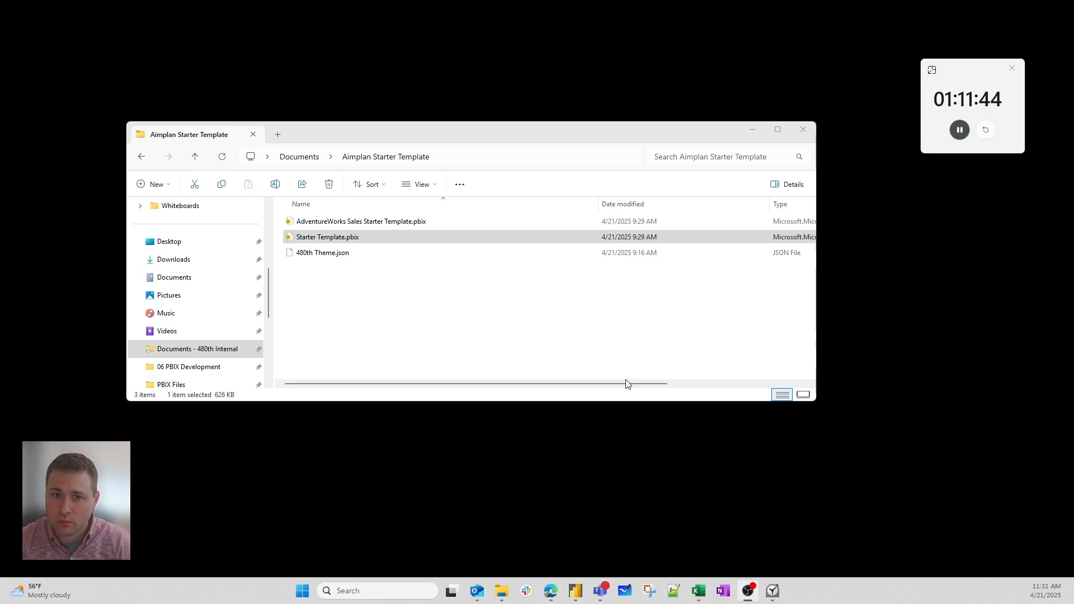
pyautogui.click(752, 129)
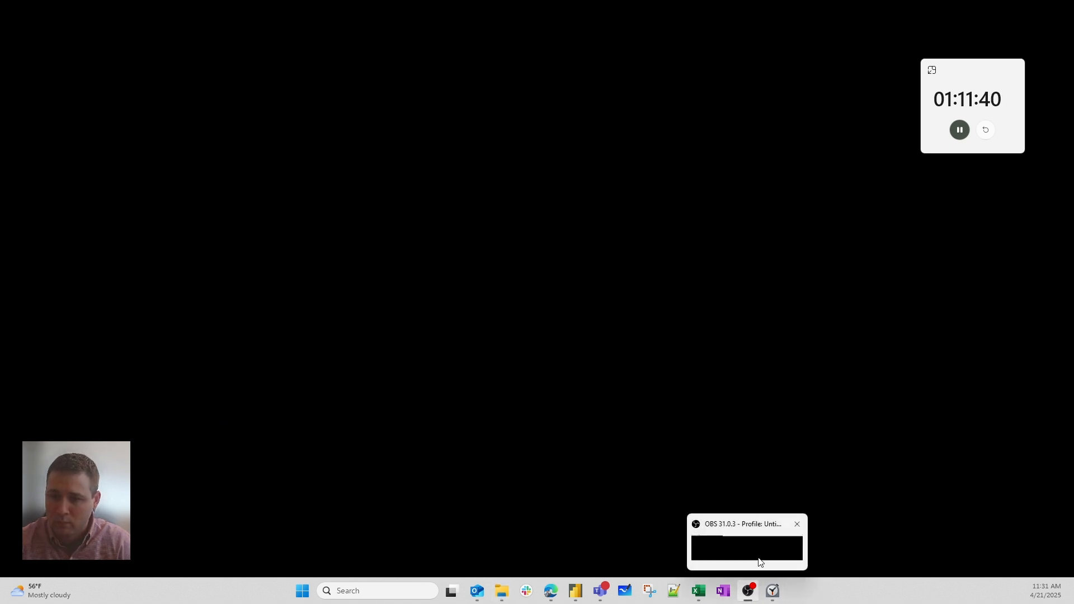
pyautogui.rightClick(747, 600)
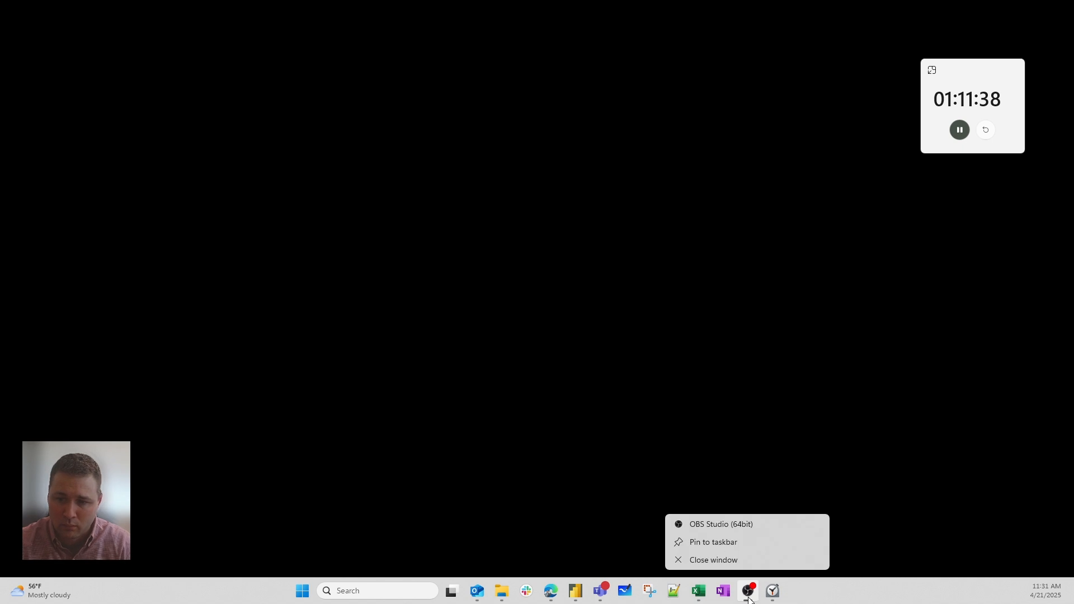
pyautogui.click(750, 524)
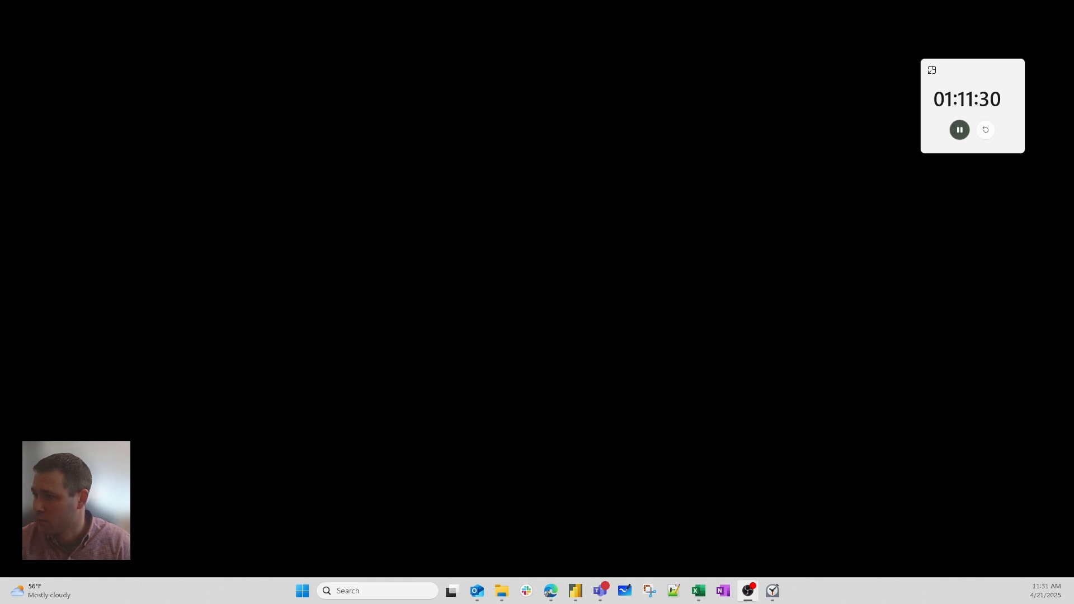
pyautogui.moveTo(759, 588)
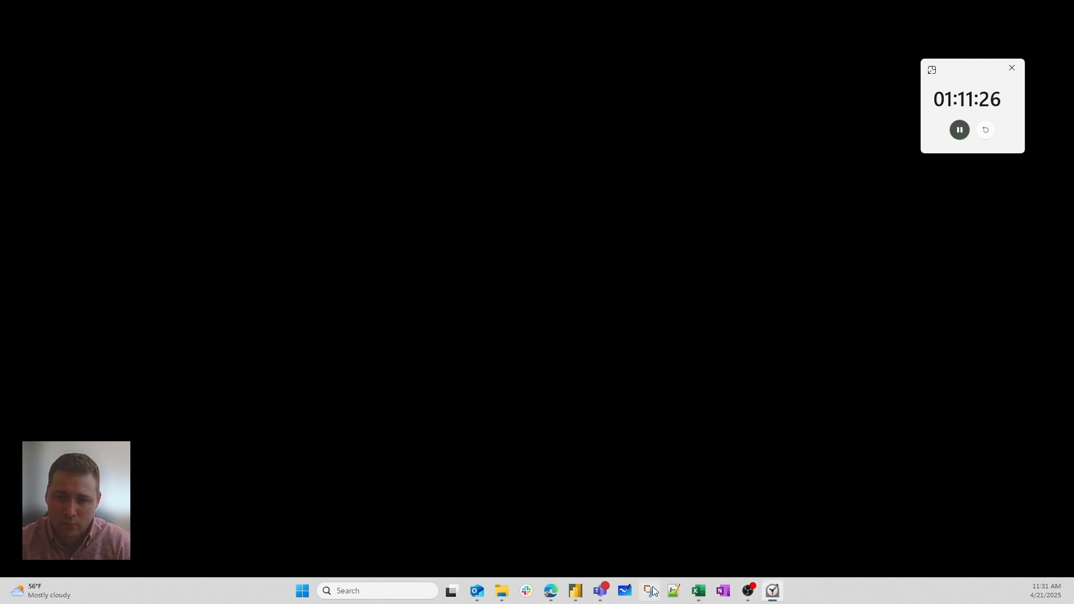
# - Switch to the AdventureWorks Sales Starter Template in Power BI Desktop and view the report page with the Sample Forecast Process Checklist
pyautogui.click(575, 591)
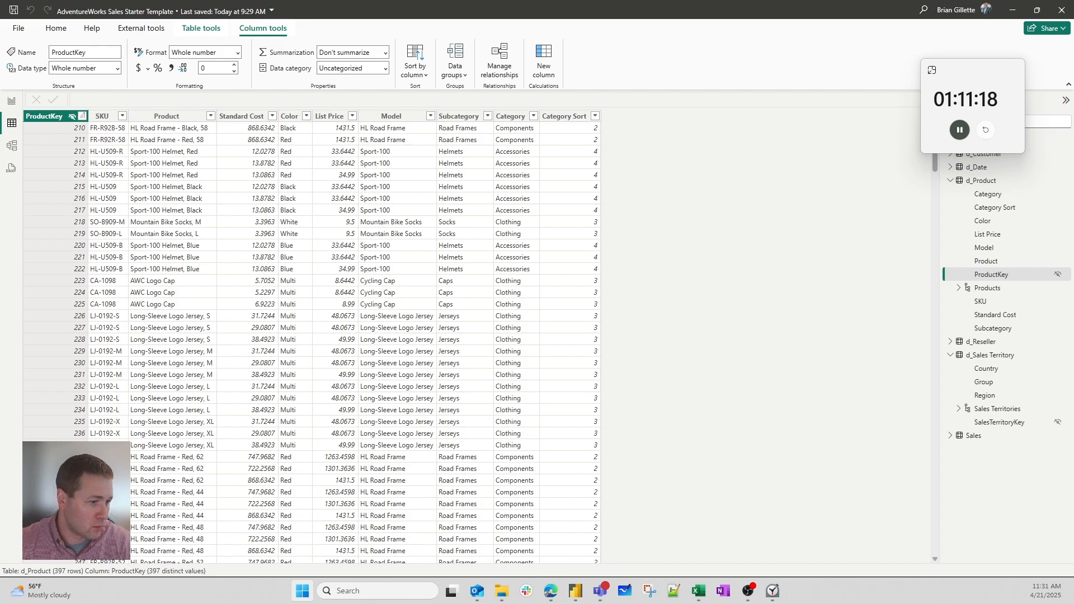
pyautogui.press('super+Tab')
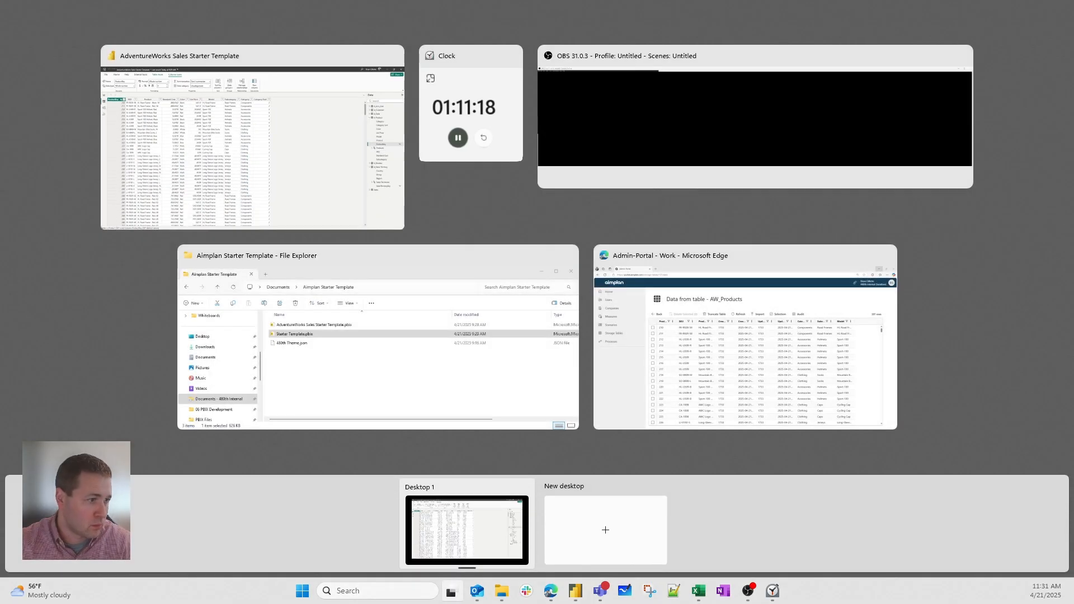
pyautogui.click(755, 117)
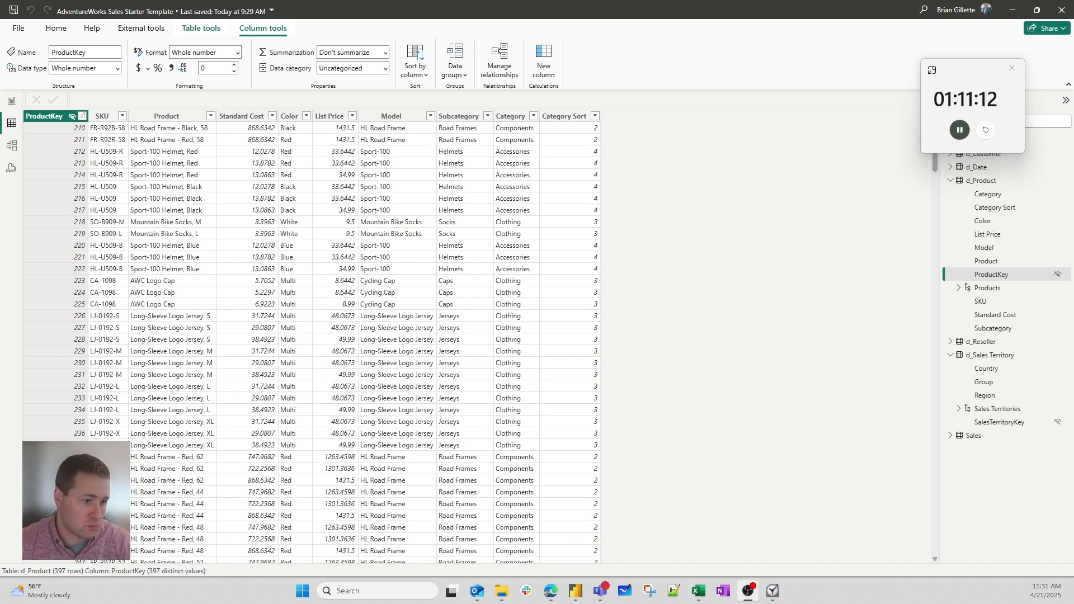
pyautogui.hotkey('alt', 'Tab')
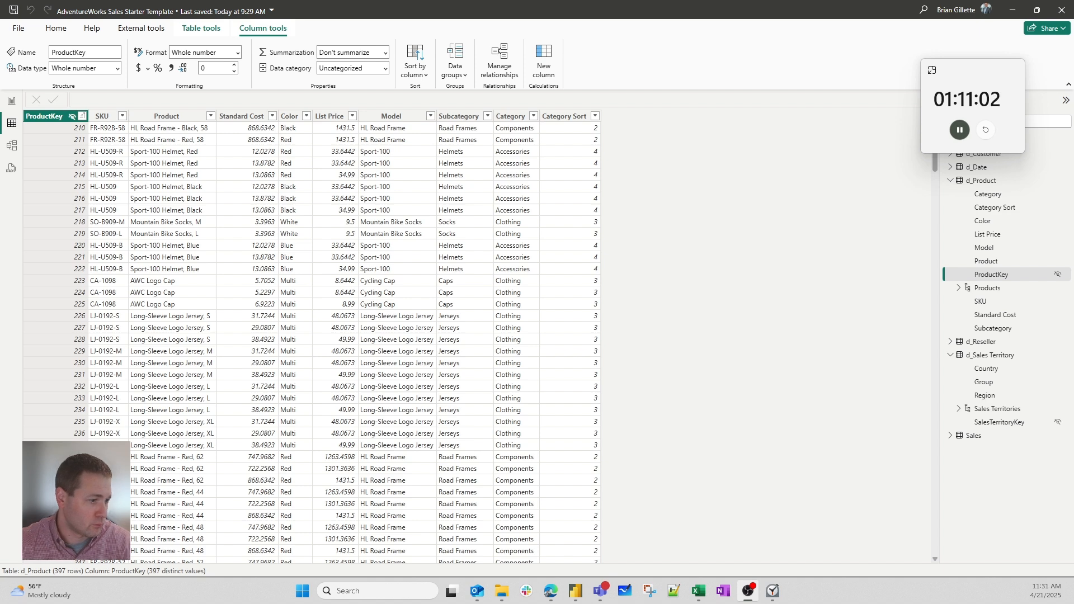
pyautogui.press('super+Tab')
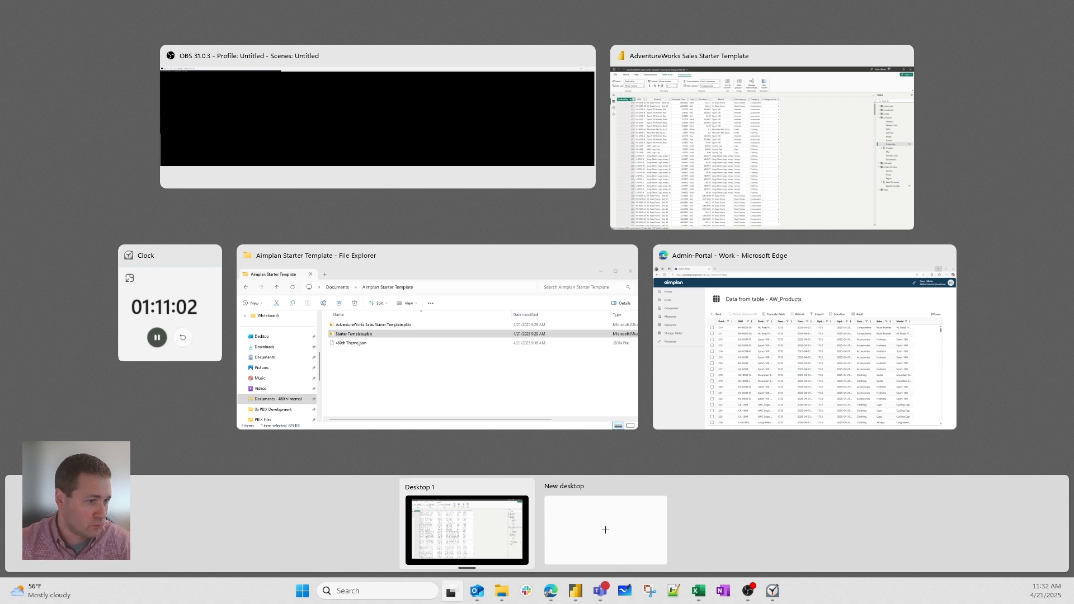
pyautogui.press('Escape')
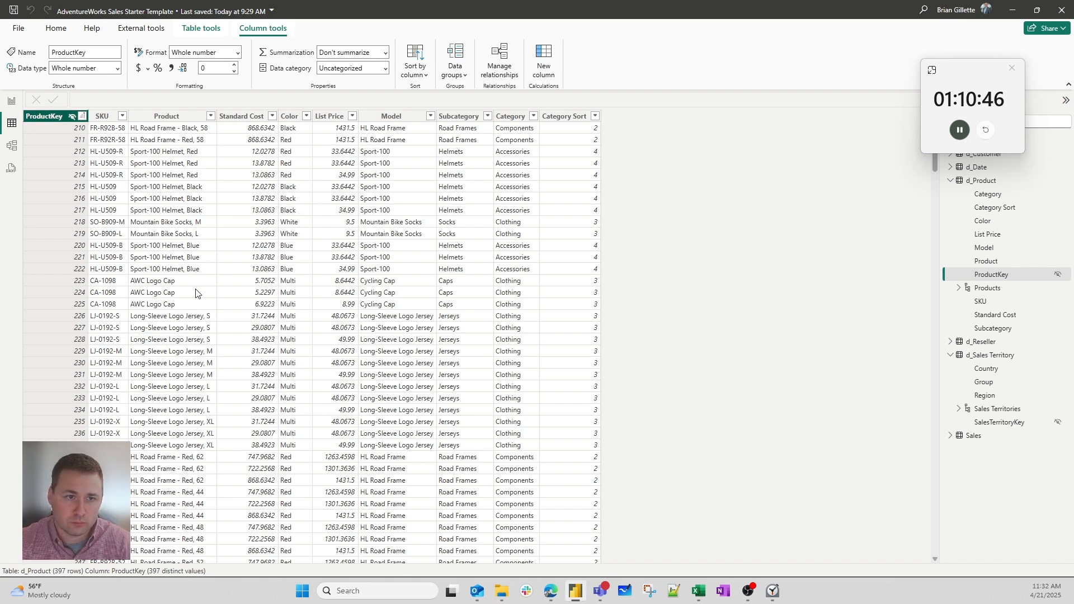
pyautogui.click(12, 101)
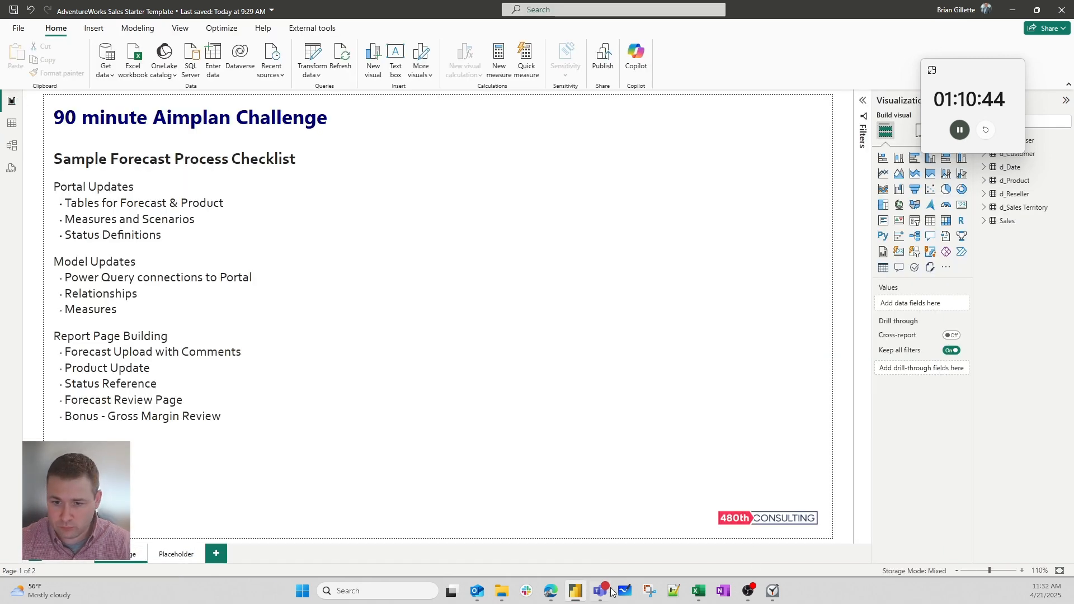
# - Switch to the Aimplan portal and review the AW_Products storage table's column definitions and imported data
pyautogui.moveTo(553, 588)
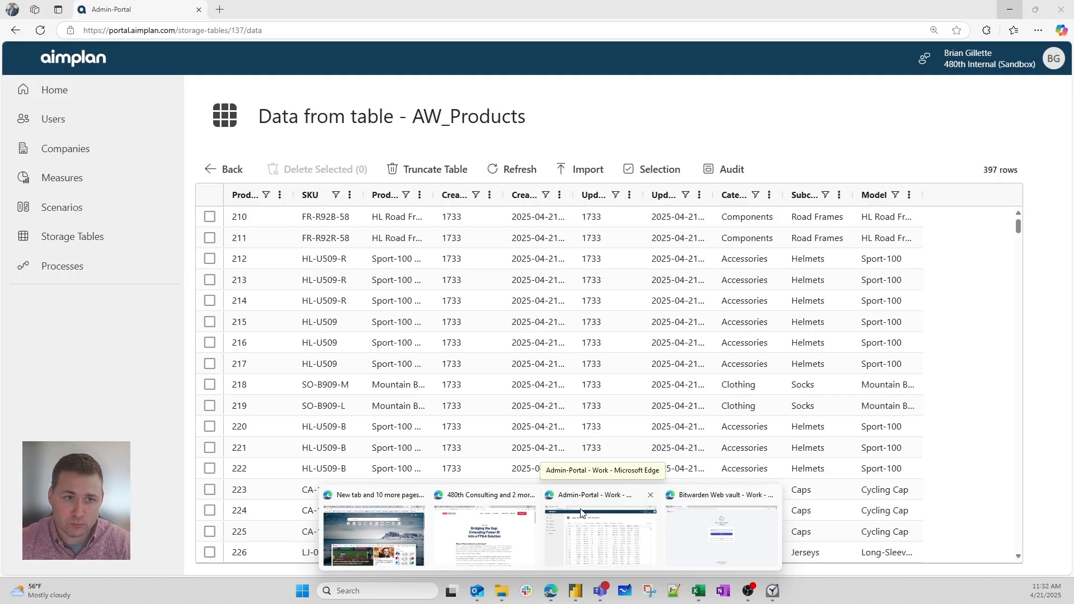
pyautogui.click(580, 513)
pyautogui.click(90, 244)
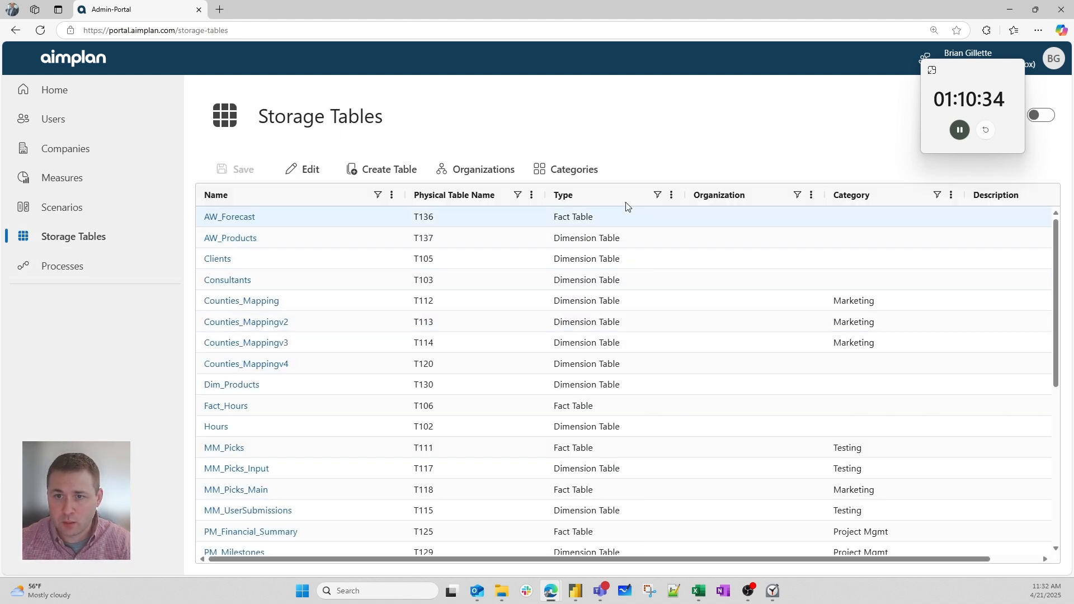
pyautogui.click(248, 237)
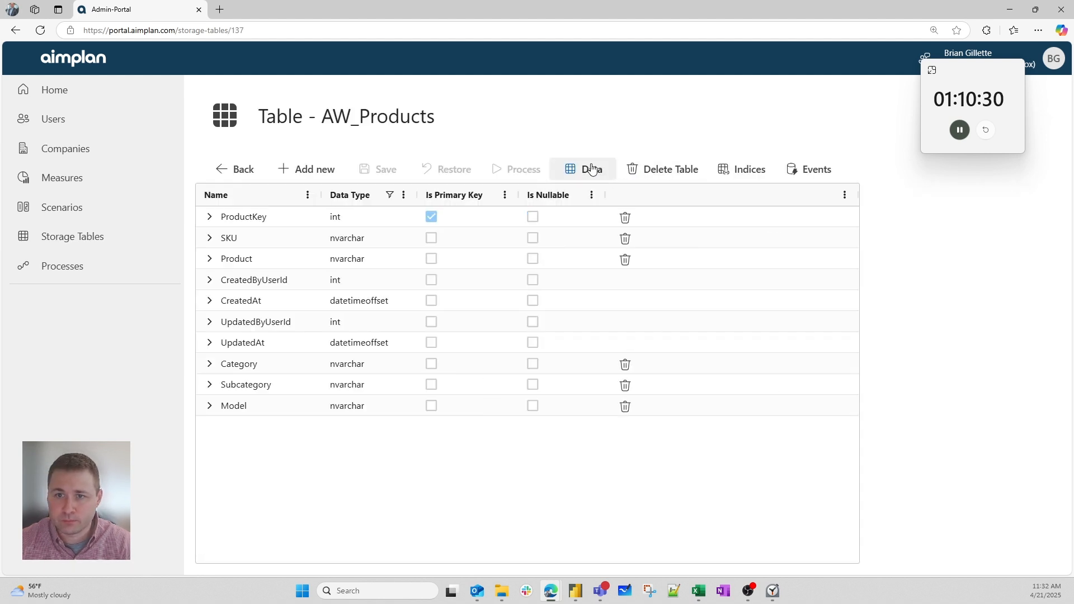
pyautogui.click(592, 169)
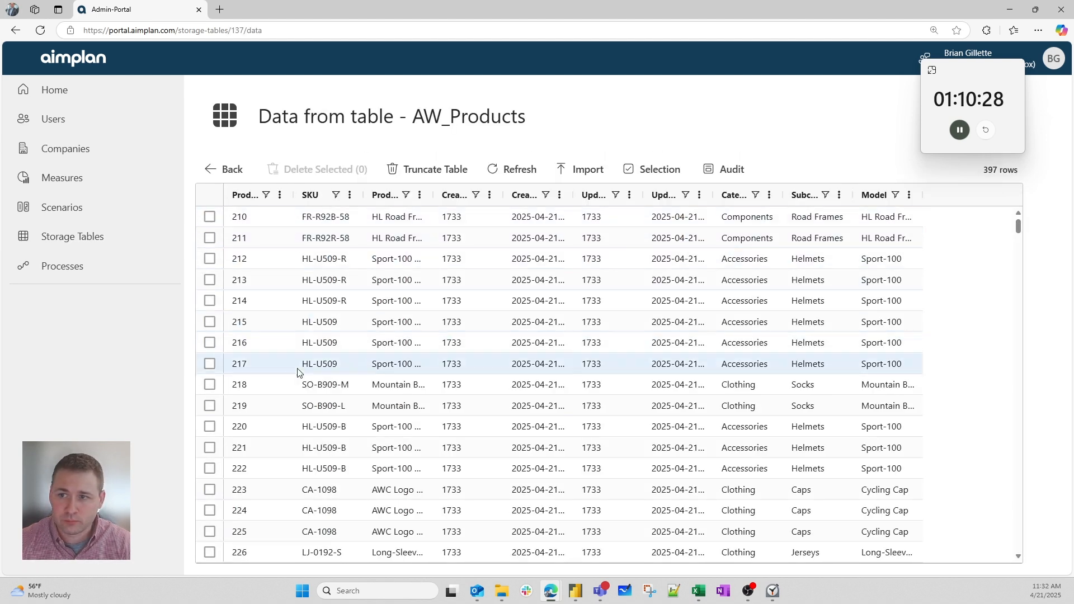
pyautogui.click(234, 169)
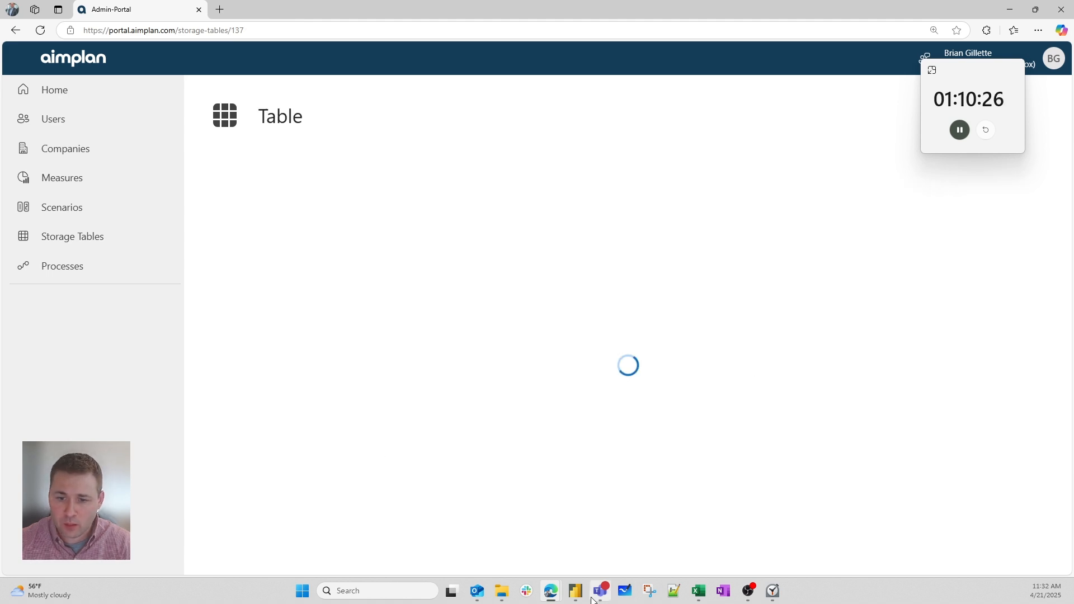
# - Switch to Power BI Desktop, open the Power Query Editor and examine the applied steps of the d_Customer, Sales and d_Aim_User queries
pyautogui.click(575, 590)
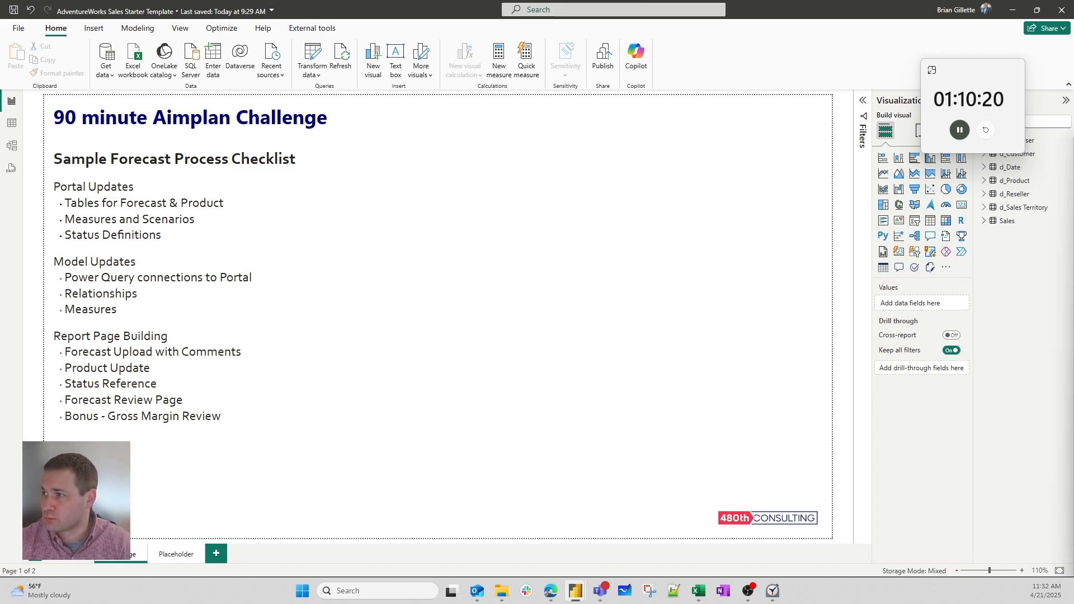
pyautogui.moveTo(1073, 150); pyautogui.dragTo(364, 1)
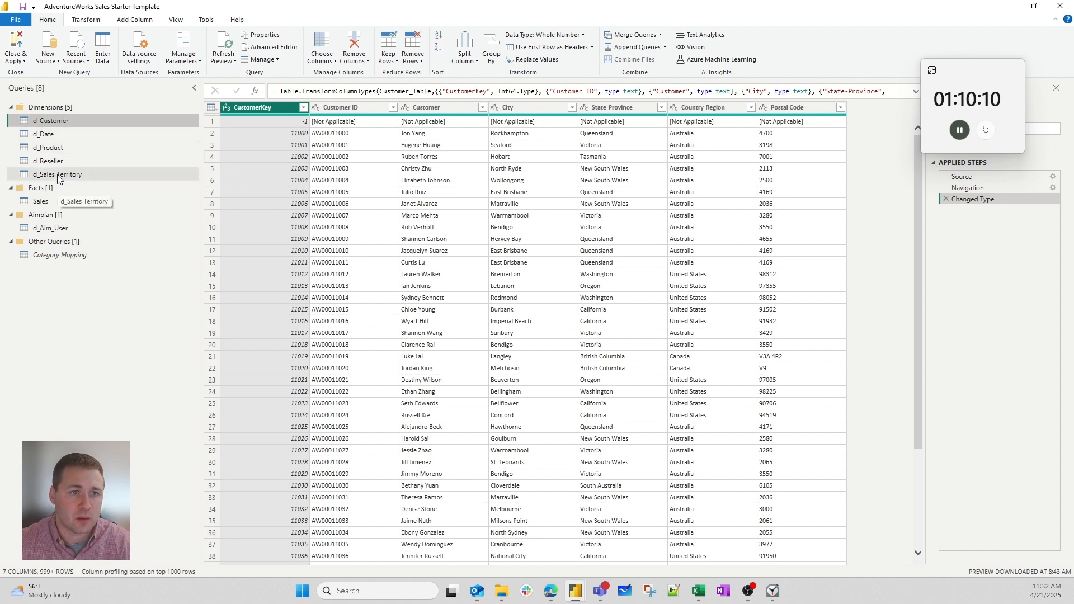
pyautogui.click(982, 187)
pyautogui.click(983, 177)
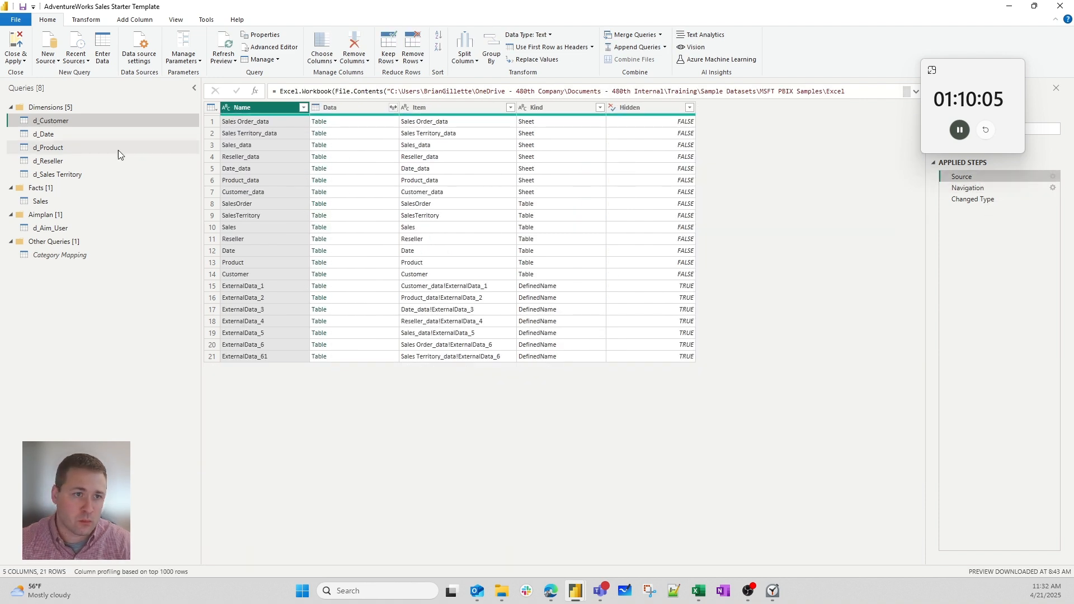
pyautogui.click(48, 202)
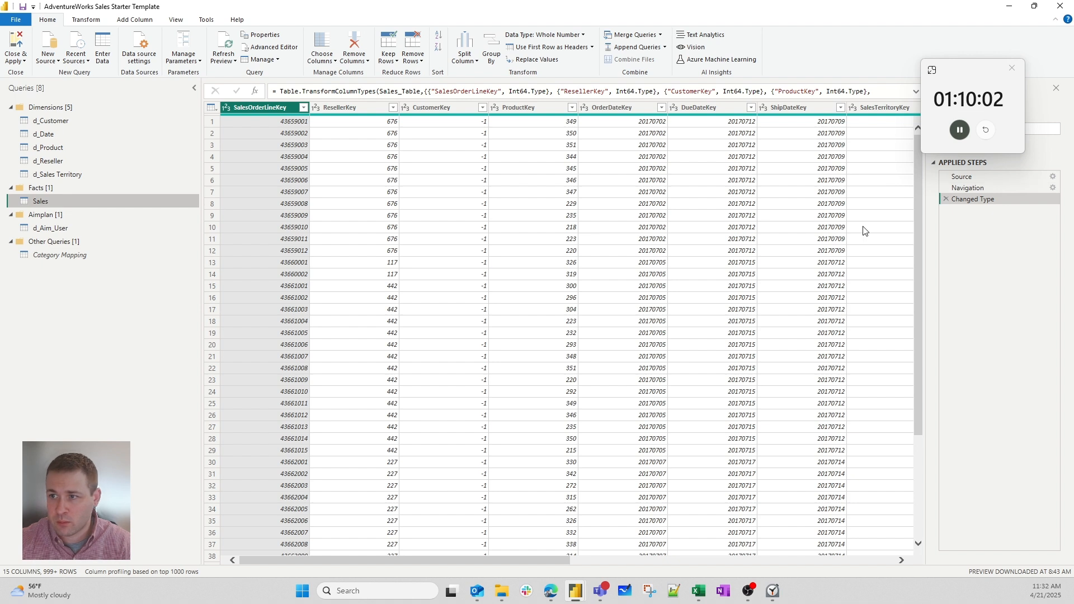
pyautogui.click(45, 228)
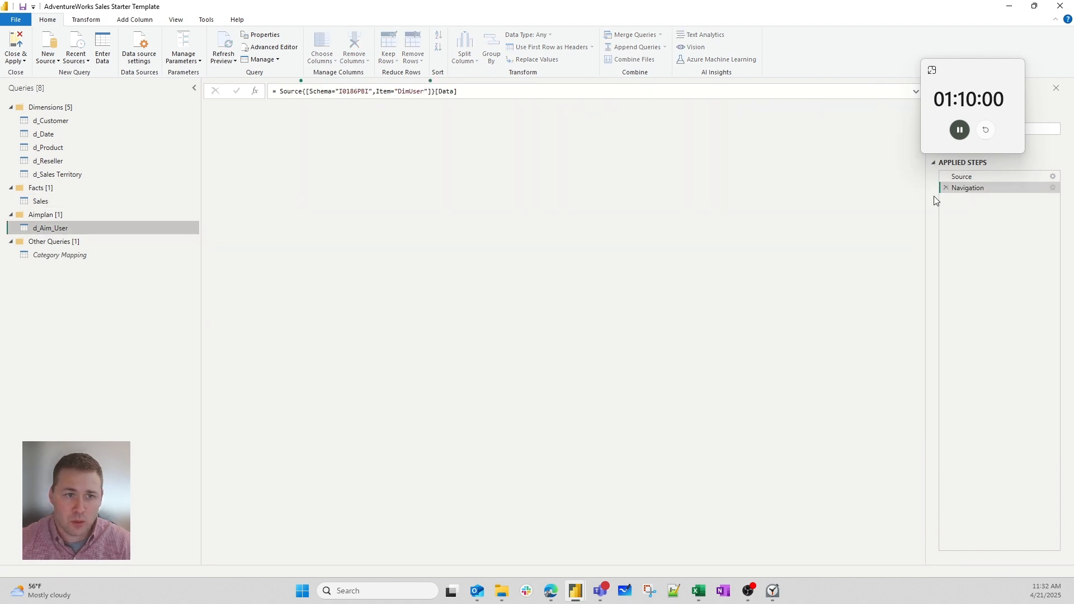
pyautogui.click(995, 178)
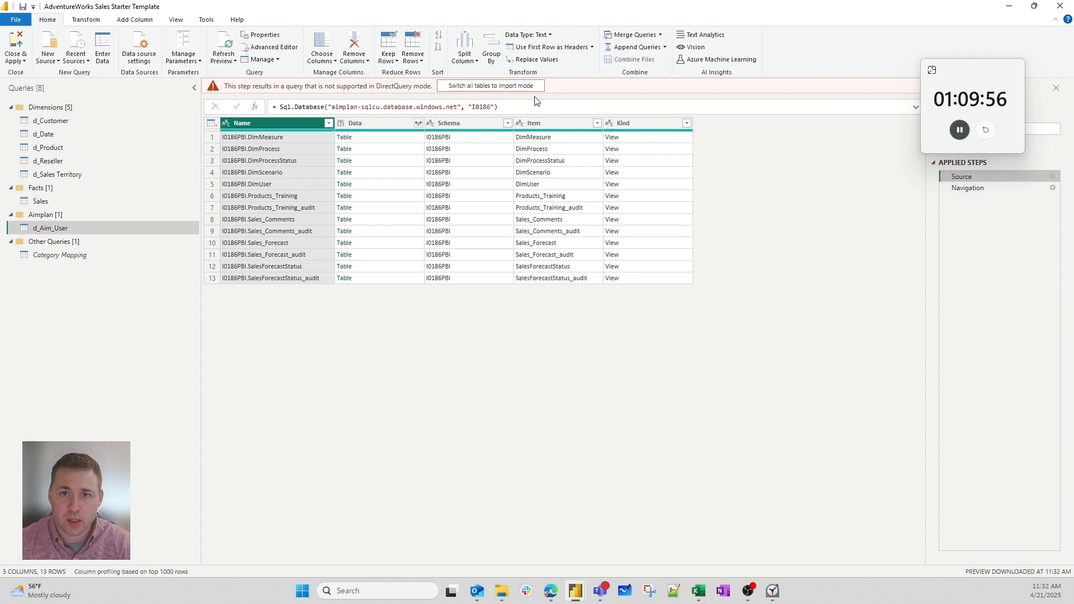
pyautogui.click(1001, 191)
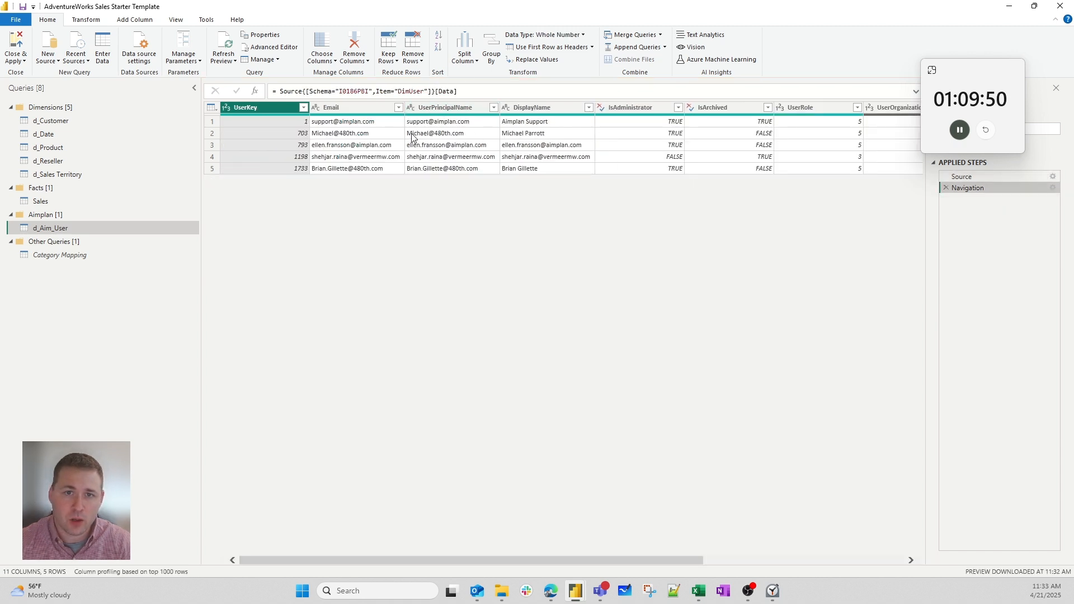
# - Add a SQL Server source in the Aimplan query group with server aimplan-sqlne.database.windows.net, database I0095 and DirectQuery mode
pyautogui.rightClick(70, 229)
pyautogui.click(55, 324)
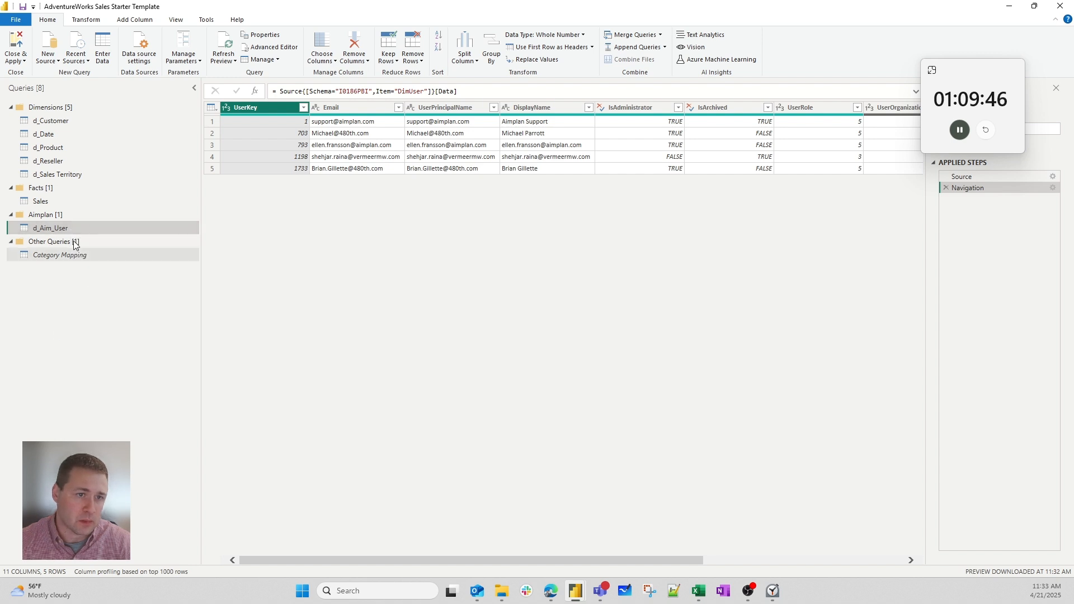
pyautogui.click(78, 216)
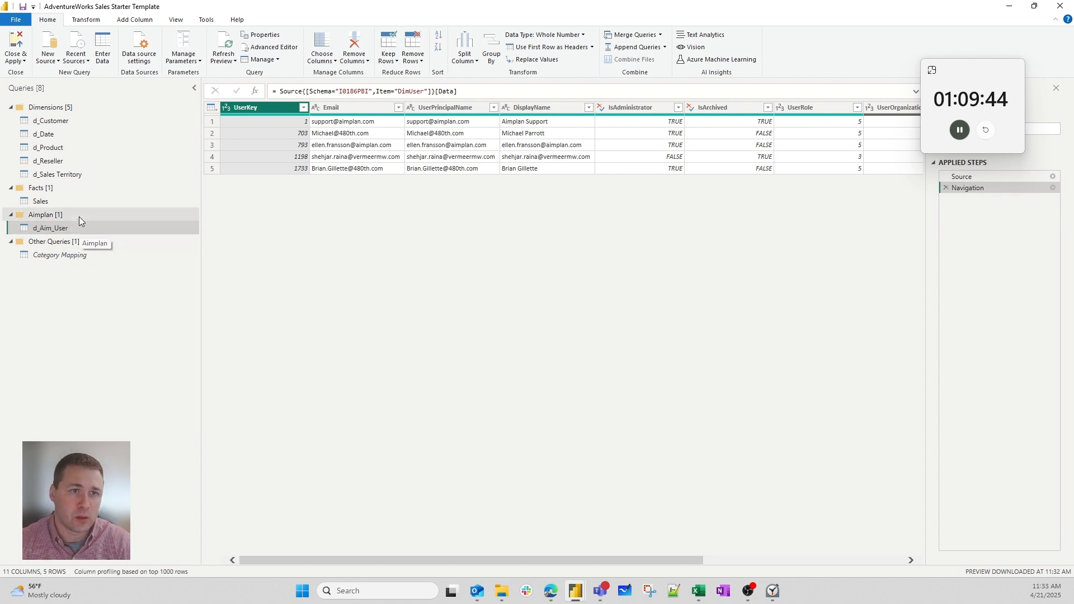
pyautogui.click(48, 50)
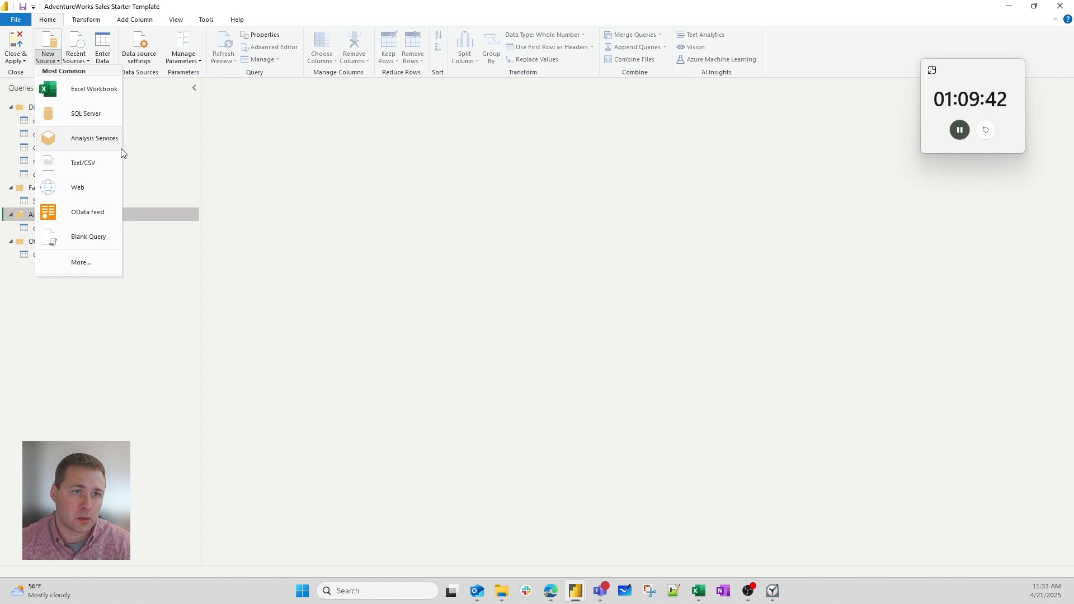
pyautogui.click(406, 283)
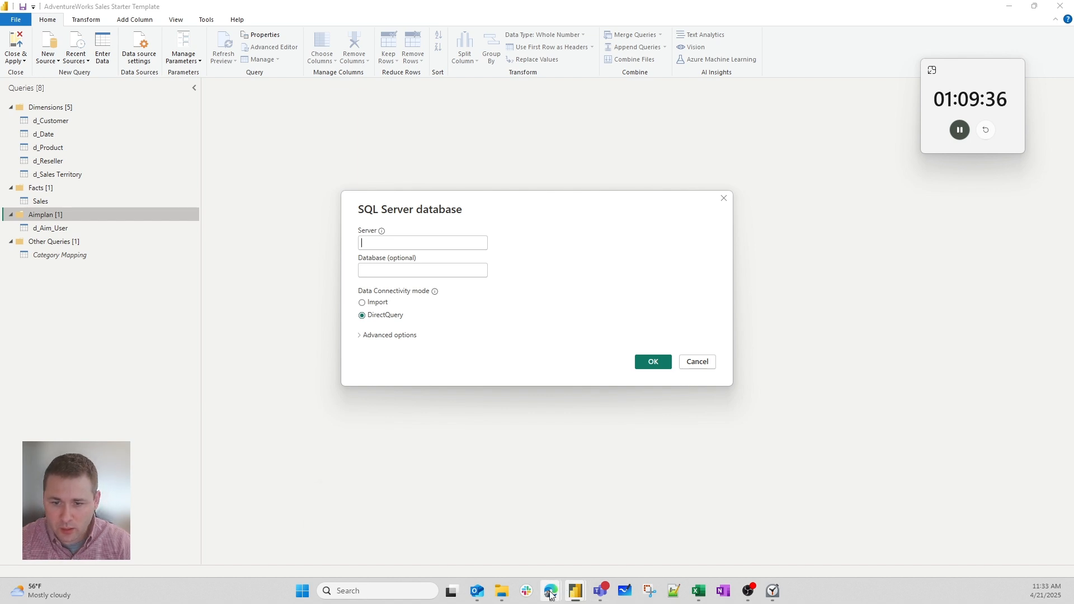
pyautogui.moveTo(529, 573)
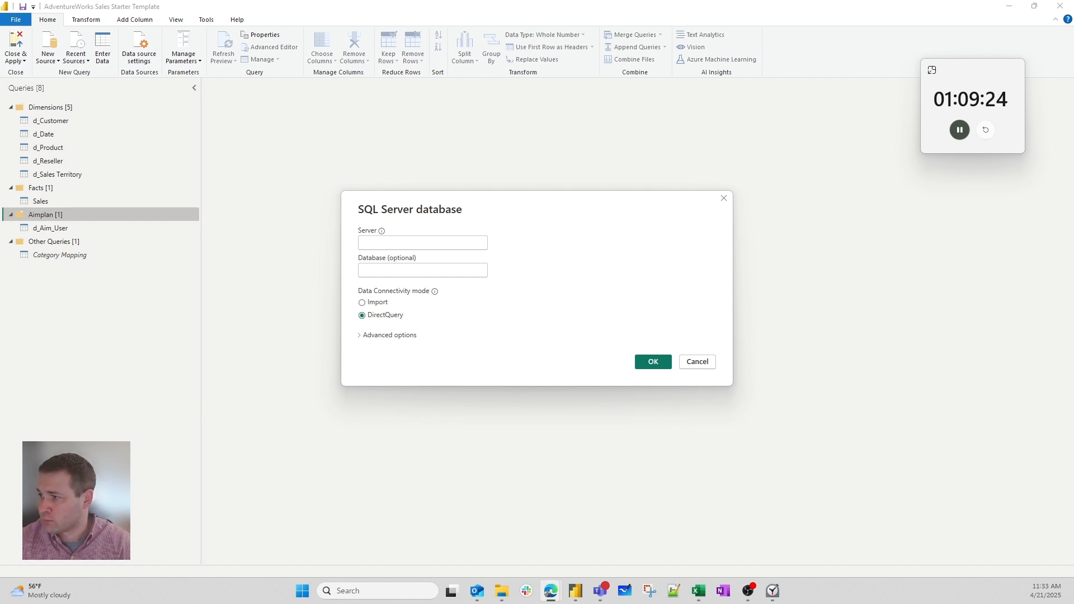
pyautogui.click(400, 241)
pyautogui.write('aimplan-sqlne.database.windows.net')
pyautogui.click(422, 272)
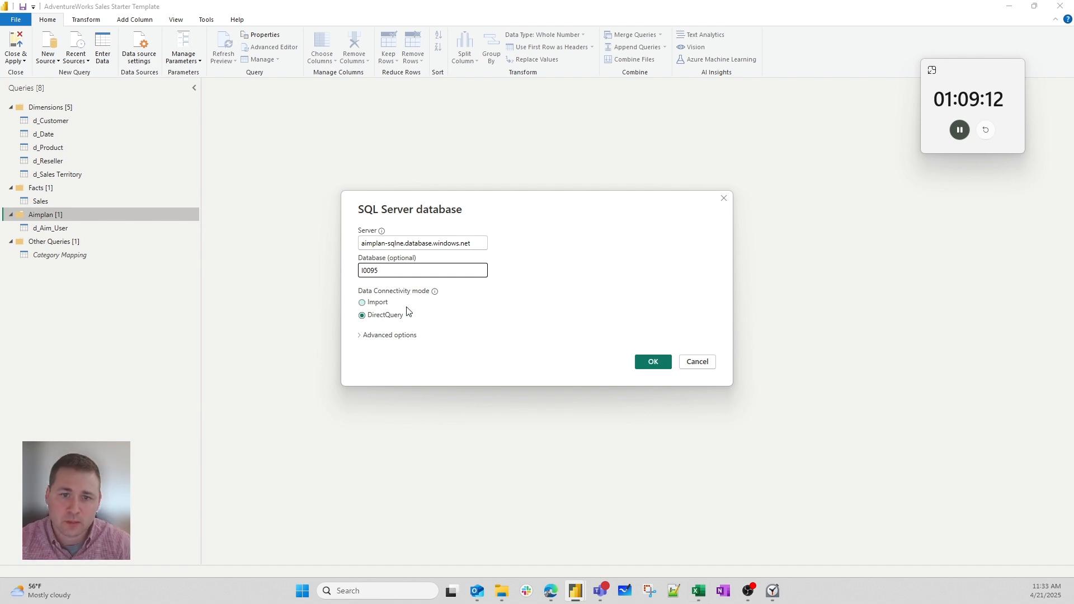
pyautogui.click(666, 363)
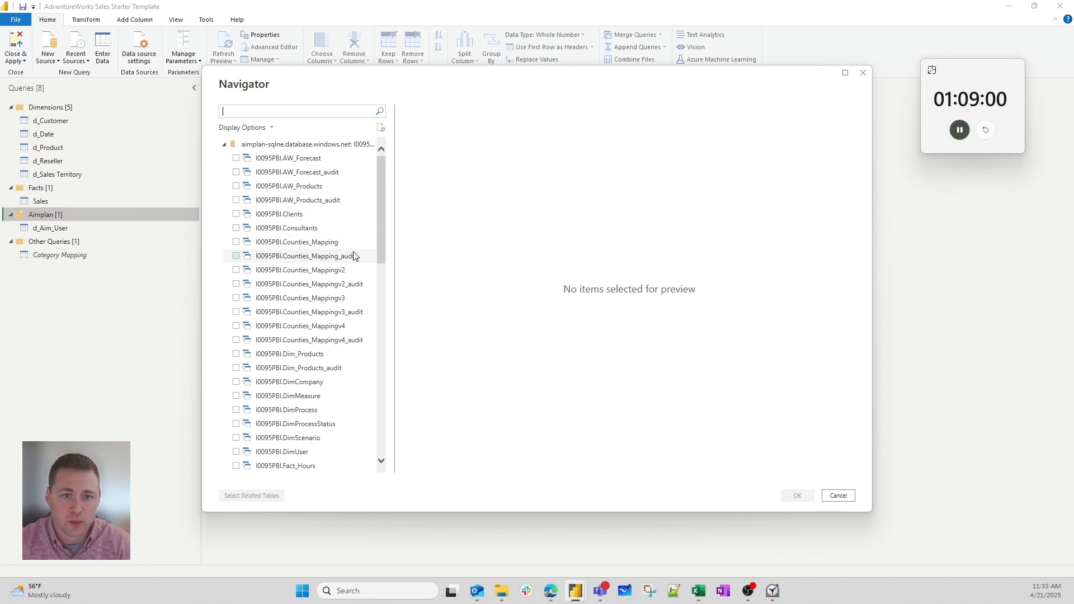
# - Search the database's tables for "aw" and load AW_Forecast, AW_Forecast_audit, AW_Products and AW_Products_audit
pyautogui.scroll(-10, 353, 250)
pyautogui.write('aw')
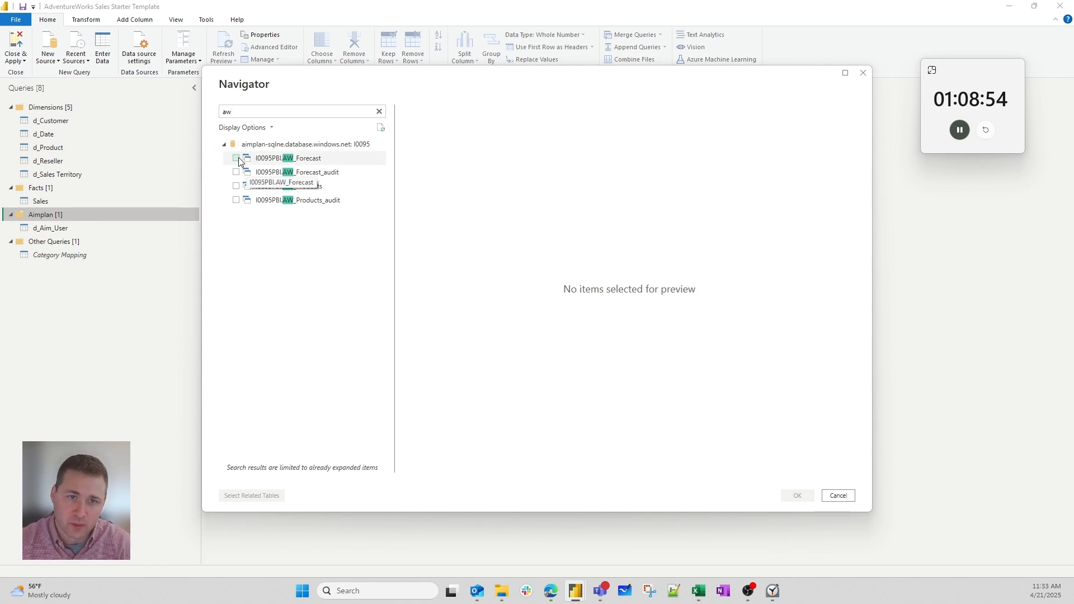
pyautogui.click(235, 158)
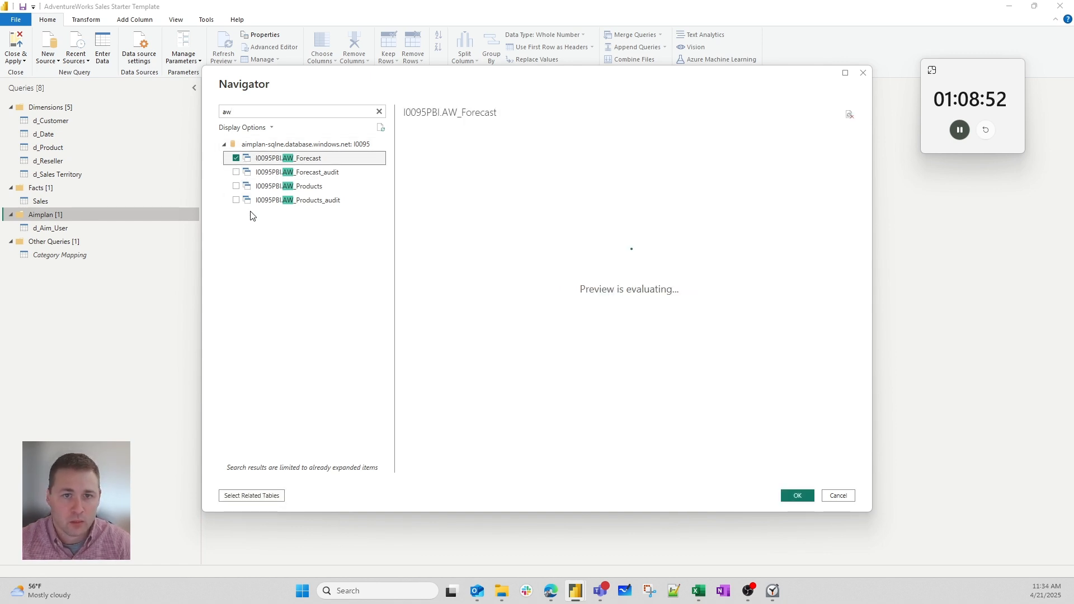
pyautogui.click(236, 186)
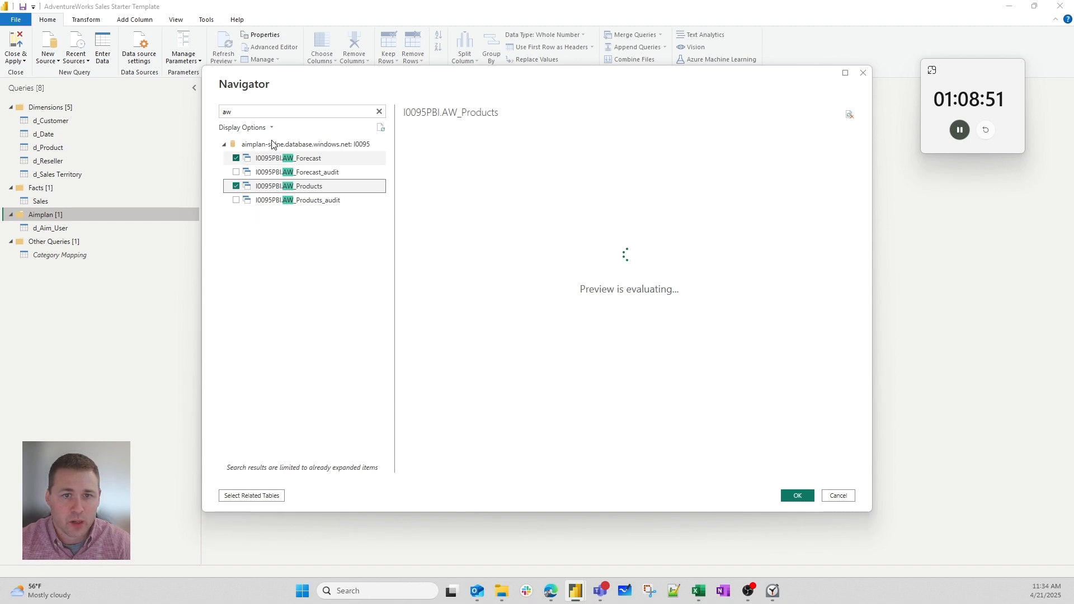
pyautogui.click(236, 172)
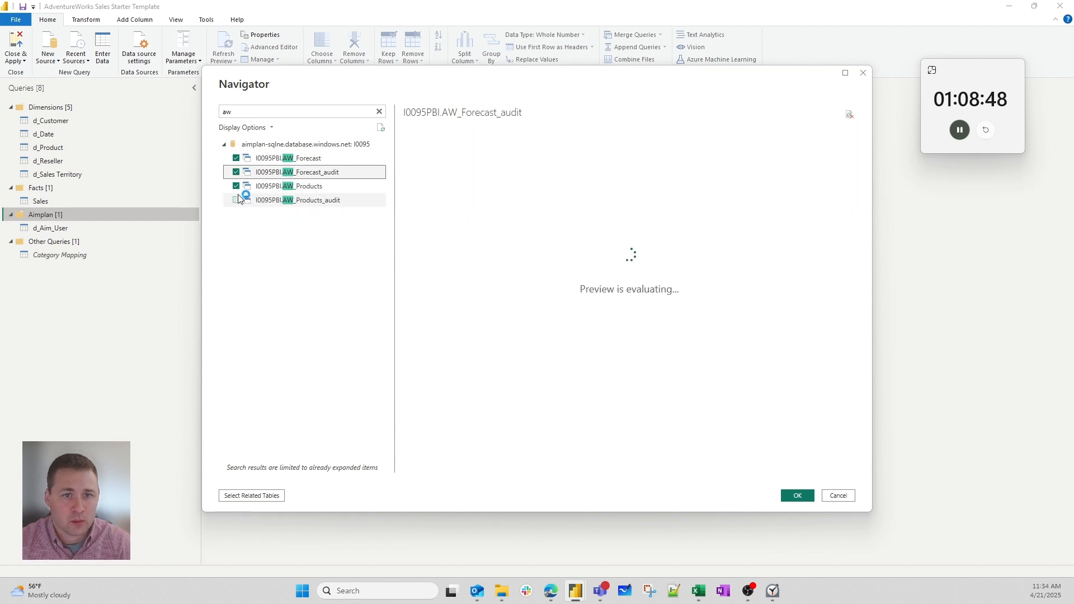
pyautogui.click(235, 200)
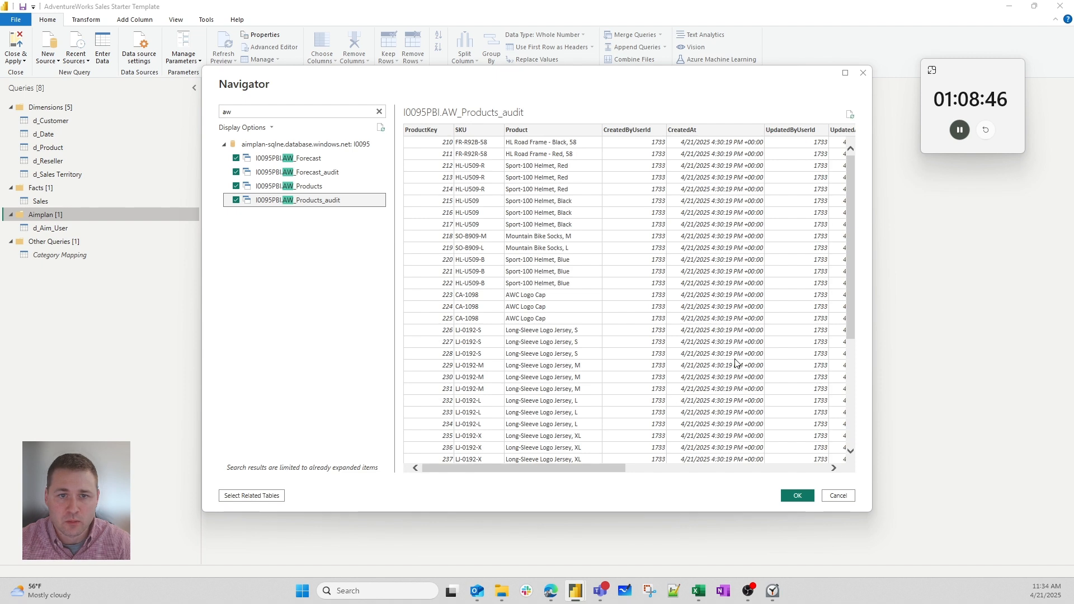
pyautogui.click(800, 495)
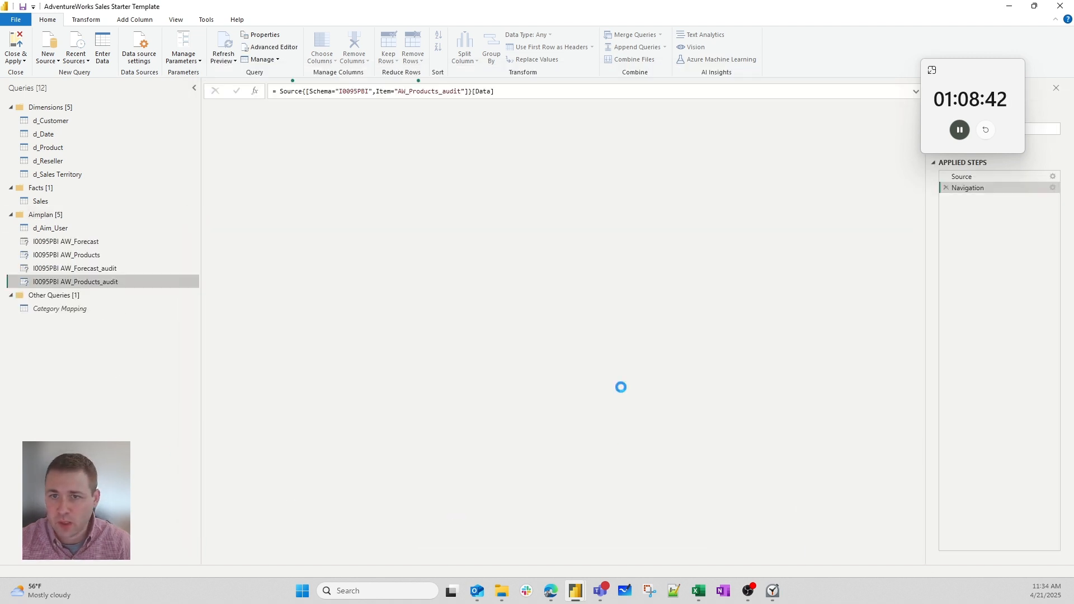
# - Remove the I0095PBI prefix from the forecast and products query names so they read AW_Forecast and AW_Products
pyautogui.click(83, 243)
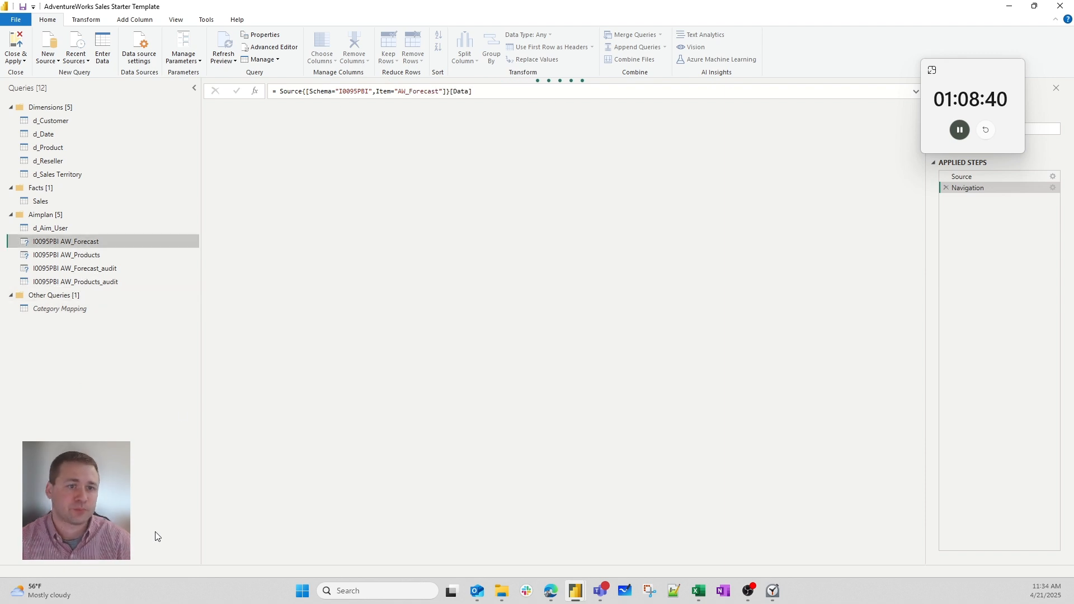
pyautogui.doubleClick(62, 242)
pyautogui.moveTo(34, 241); pyautogui.dragTo(72, 241)
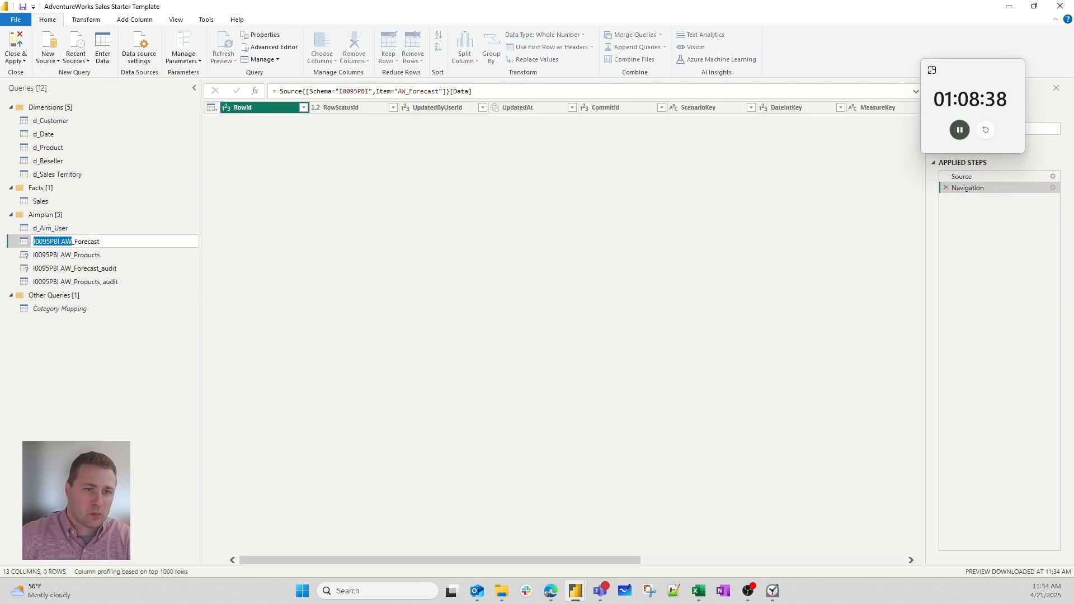
pyautogui.press('Delete')
pyautogui.press('Return')
pyautogui.press('Down')
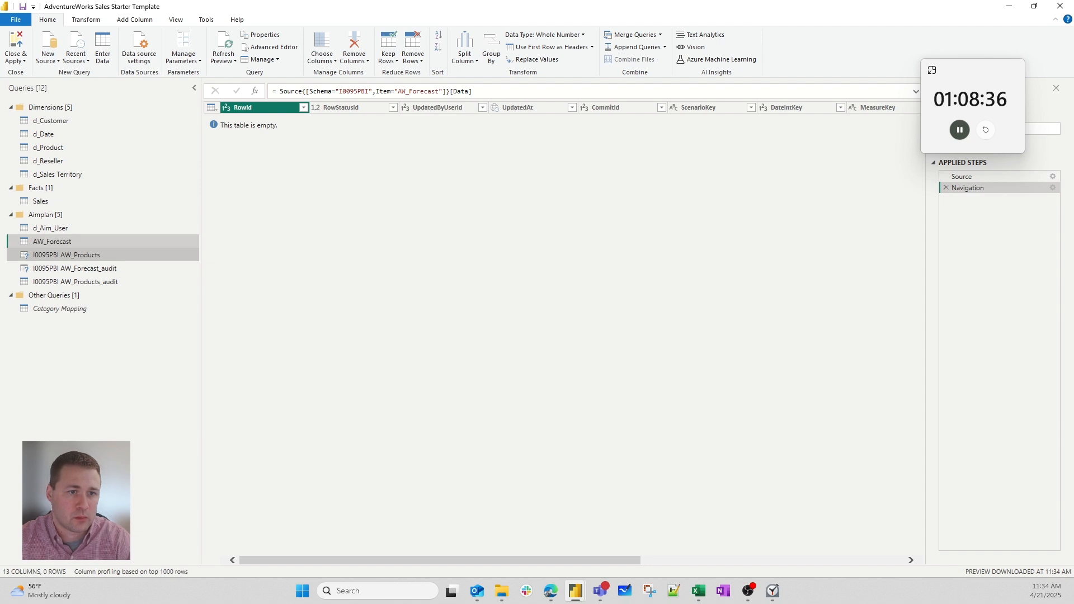
pyautogui.press('F2')
pyautogui.press('Home')
pyautogui.hotkey('ctrl', 'shift', 'Right')
pyautogui.press('Delete')
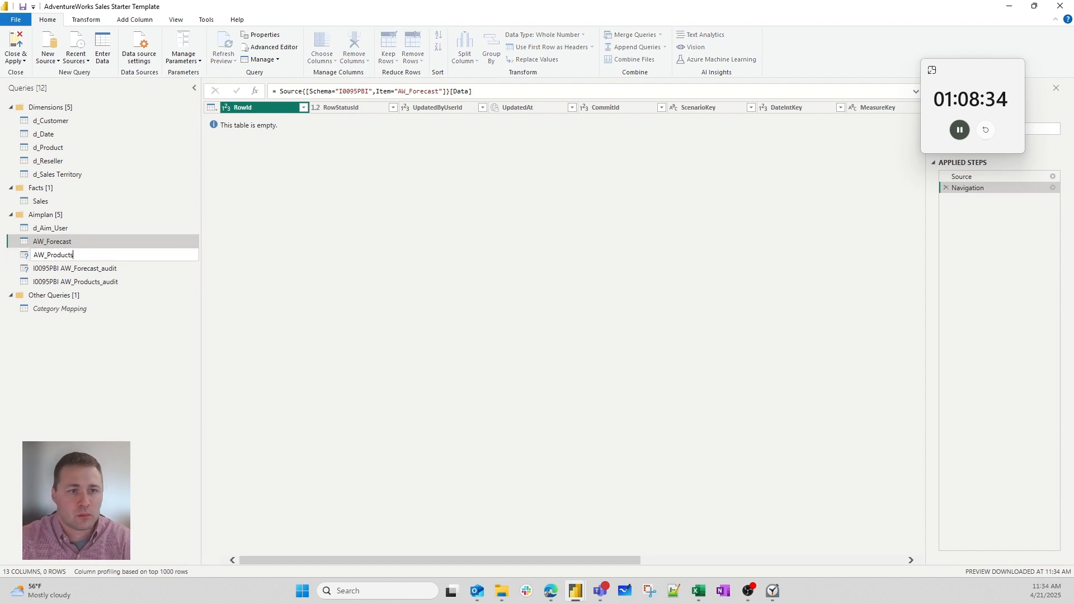
pyautogui.press('Return')
# - Rename the two audit queries as AW_Forecast_audit and AW_Products_audit by removing the I0095PBI prefix
pyautogui.press('Down')
pyautogui.press('F2')
pyautogui.press('Home')
pyautogui.hotkey('ctrl', 'shift', 'Right')
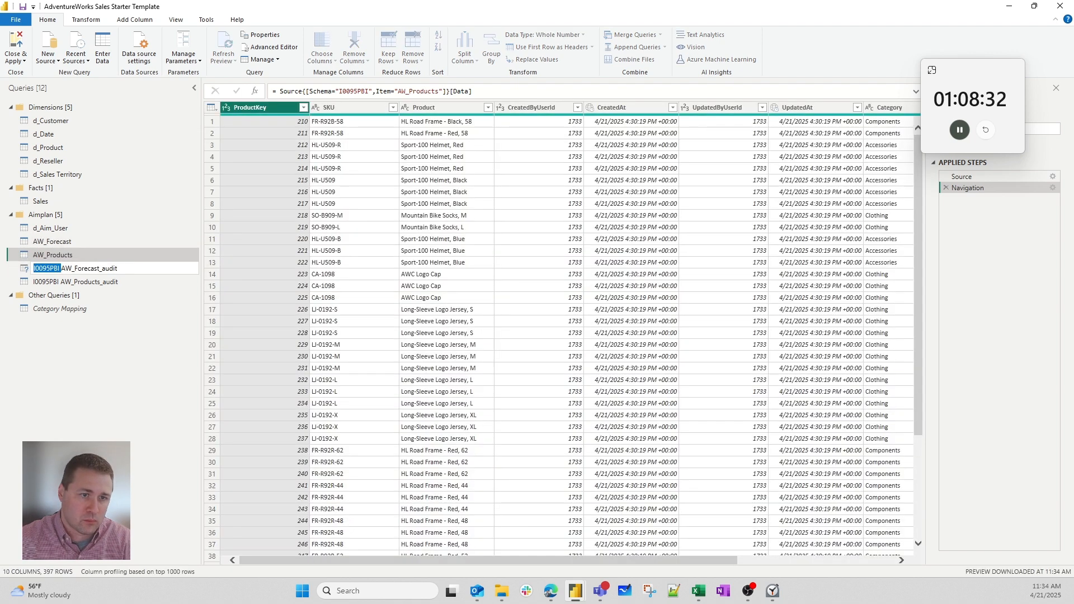
pyautogui.press('Delete')
pyautogui.press('Return')
pyautogui.press('Down')
pyautogui.press('F2')
pyautogui.press('Home')
pyautogui.hotkey('ctrl', 'shift', 'Right')
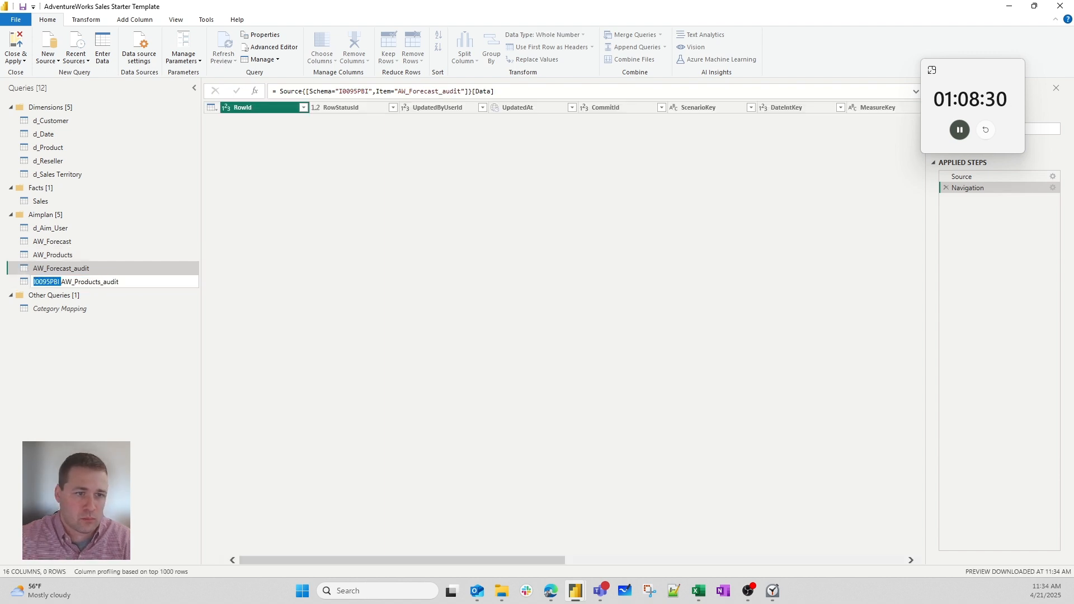
pyautogui.press('Delete')
pyautogui.press('Return')
# - Duplicate the AW_Forecast query and rename the copy as d_Measures
pyautogui.click(55, 241)
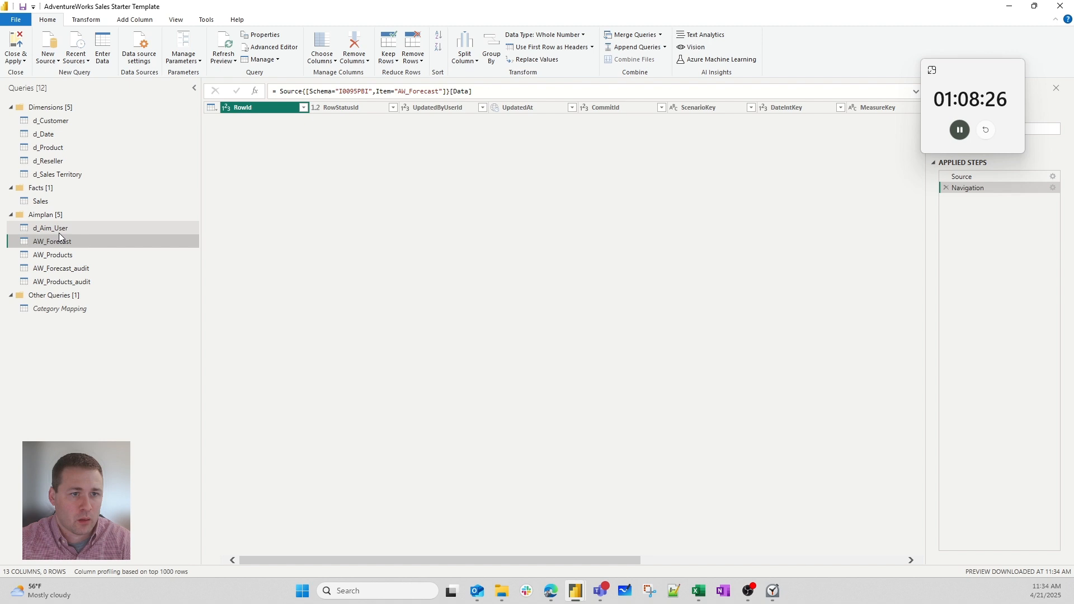
pyautogui.rightClick(63, 246)
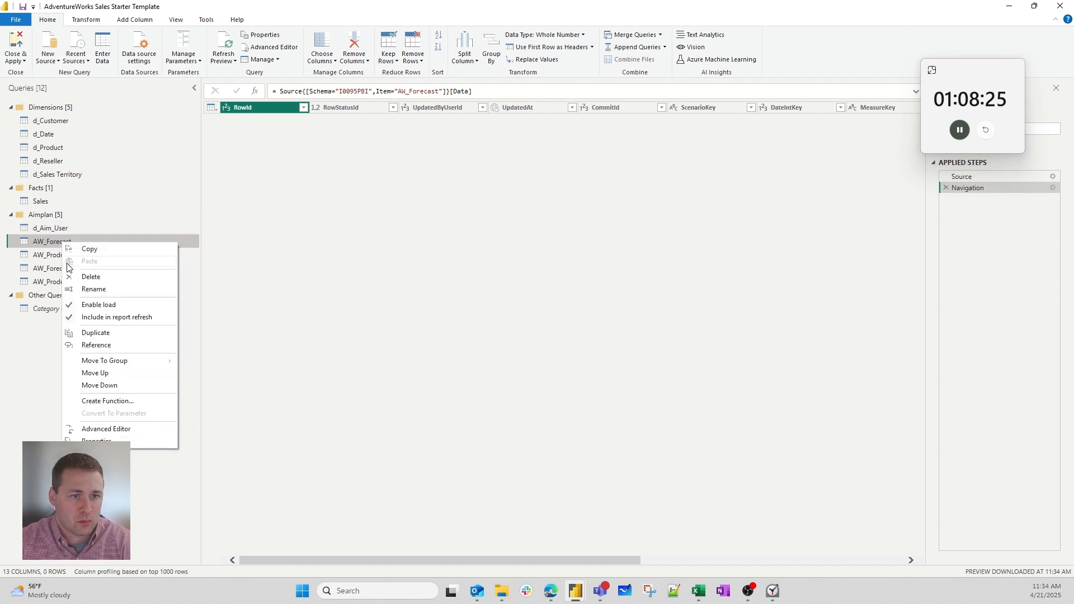
pyautogui.click(114, 330)
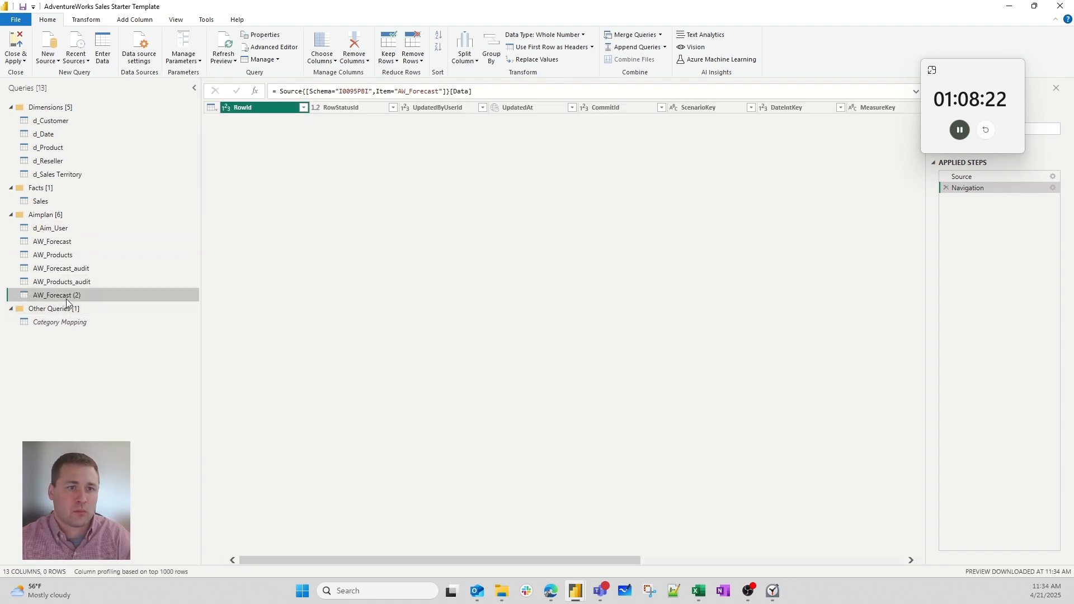
pyautogui.doubleClick(65, 296)
pyautogui.write('d_M')
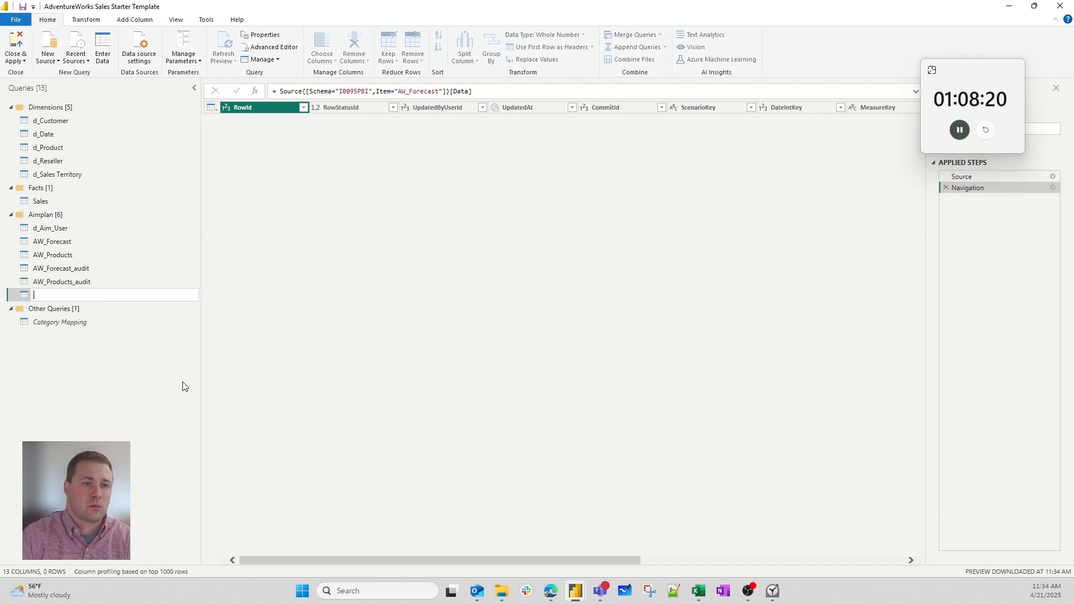
pyautogui.write('easures')
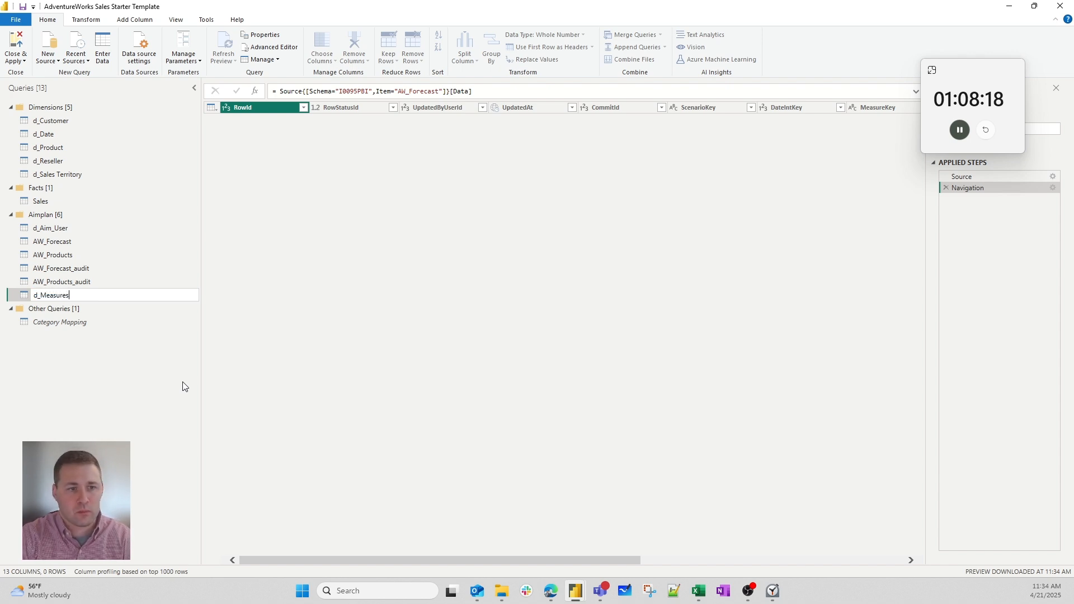
pyautogui.press('Return')
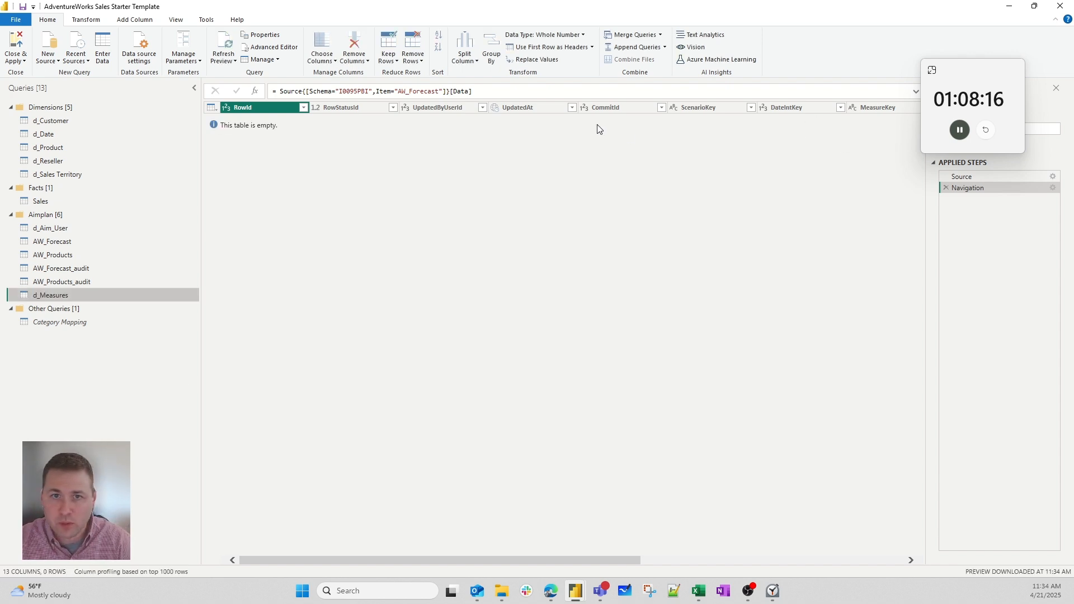
# - Try to point the d_Measures navigation formula to the item AW_Measures
pyautogui.click(442, 90)
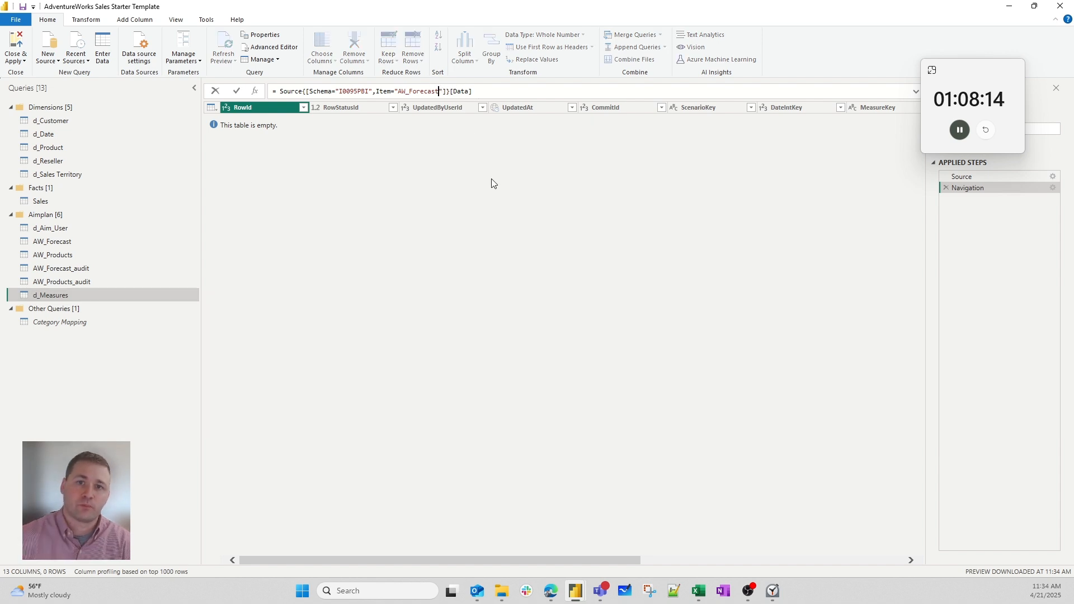
pyautogui.press('Left')
pyautogui.hotkey('ctrl', 'shift', 'Left')
pyautogui.hotkey('shift', 'Right')
pyautogui.hotkey('shift', 'Right')
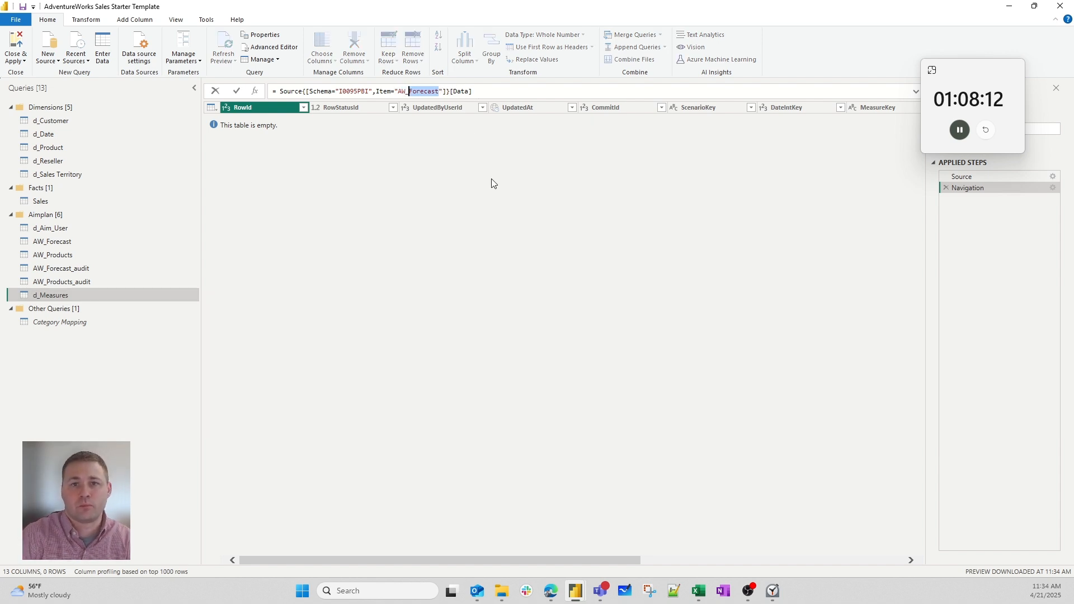
pyautogui.write('Measures')
pyautogui.press('Return')
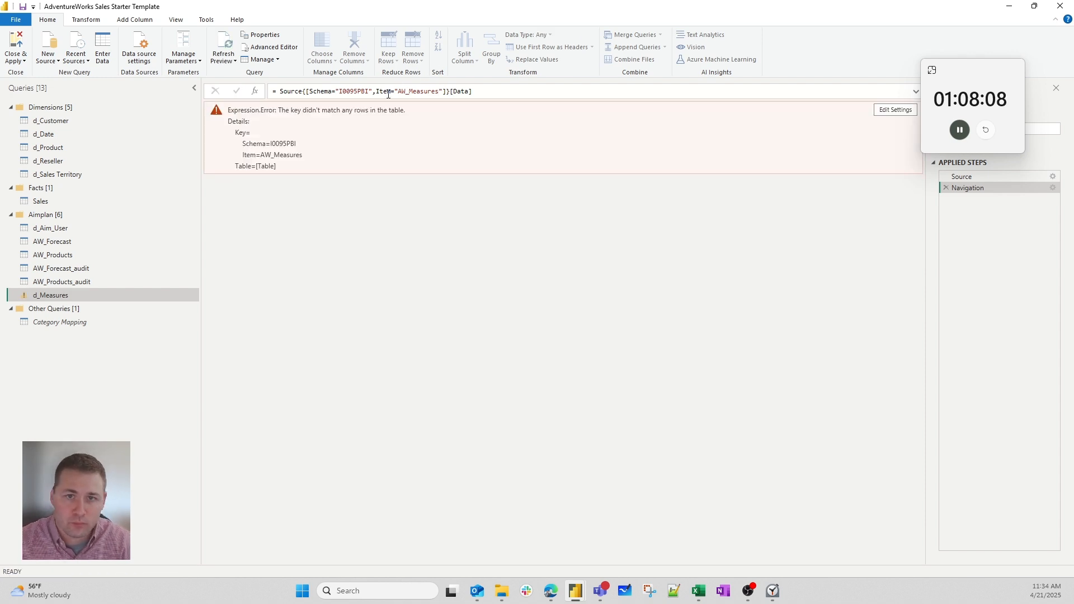
# - Try the item Measures with schema I0186PBI in the d_Measures navigation formula
pyautogui.click(428, 92)
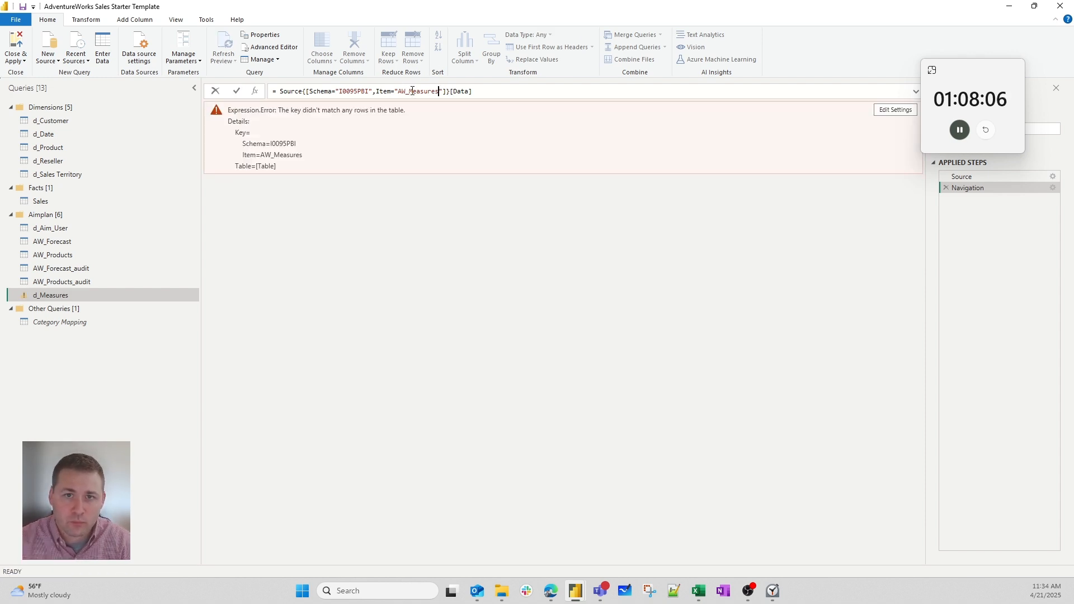
pyautogui.press('BackSpace')
pyautogui.press('BackSpace')
pyautogui.press('BackSpace')
pyautogui.press('Return')
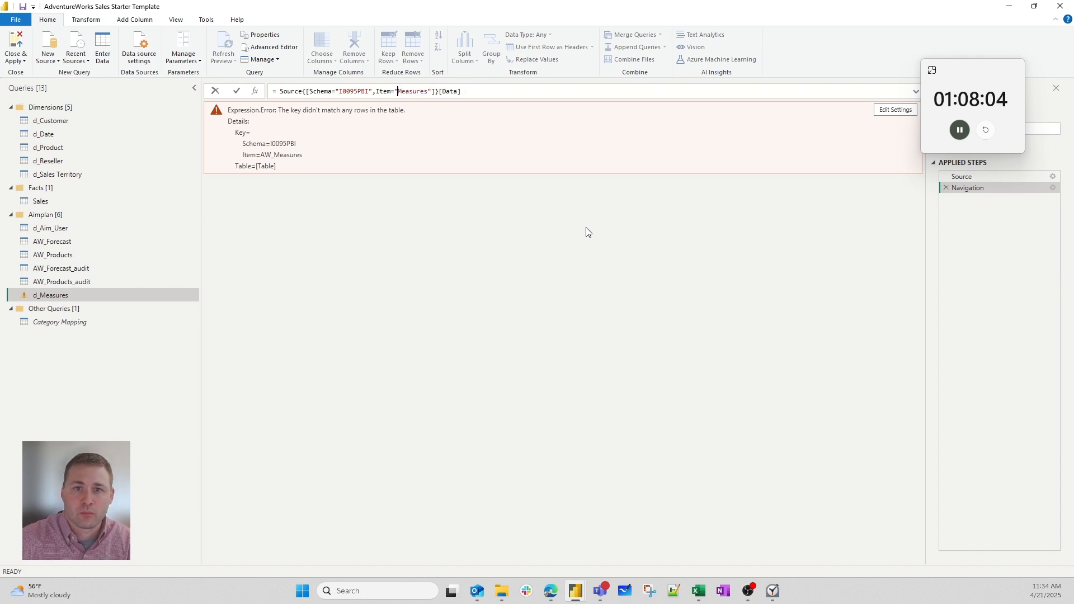
pyautogui.click(355, 90)
pyautogui.write('184')
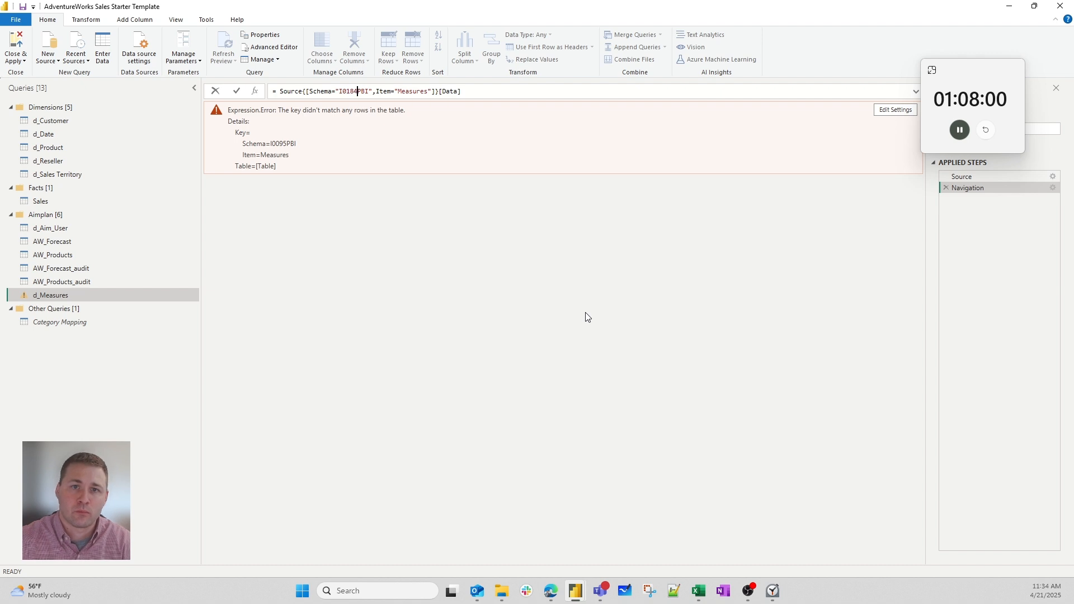
pyautogui.press('BackSpace')
pyautogui.write('6')
pyautogui.press('Return')
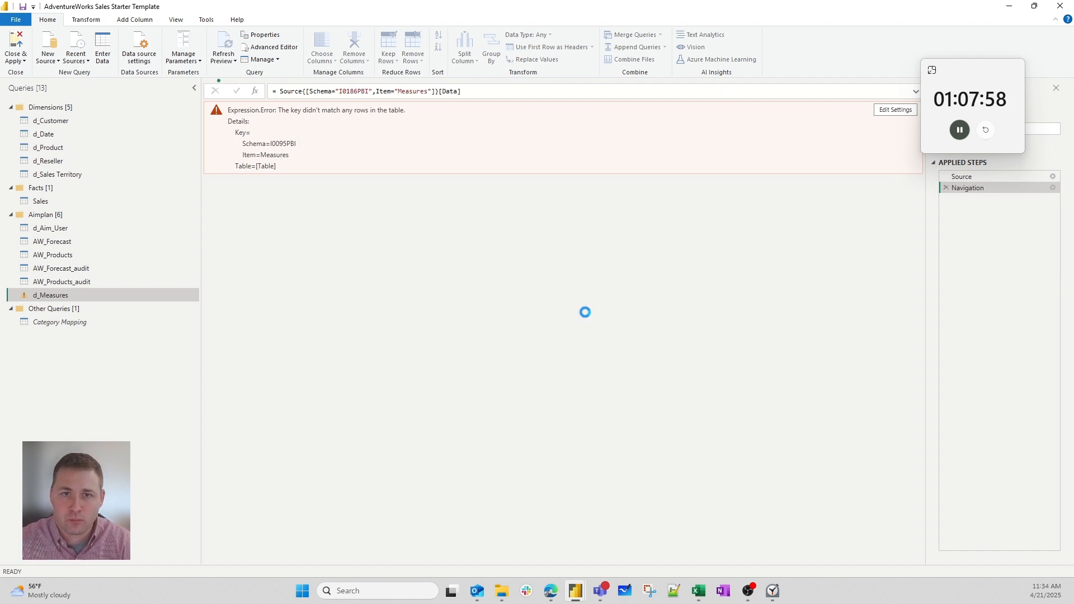
# - Try to switch the d_Measures source step to the database I0186
pyautogui.click(1005, 174)
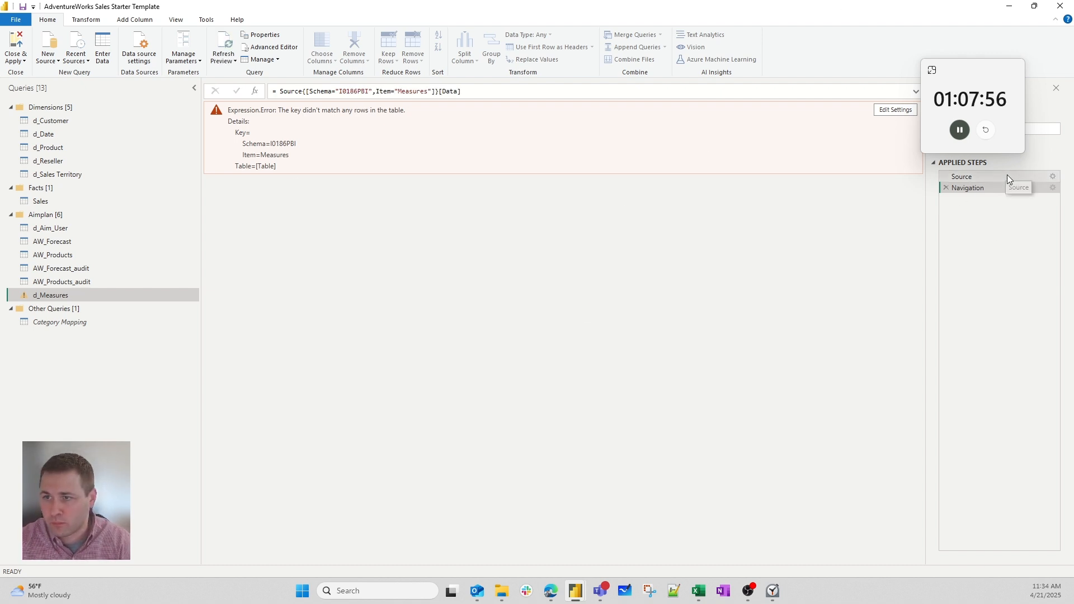
pyautogui.click(487, 107)
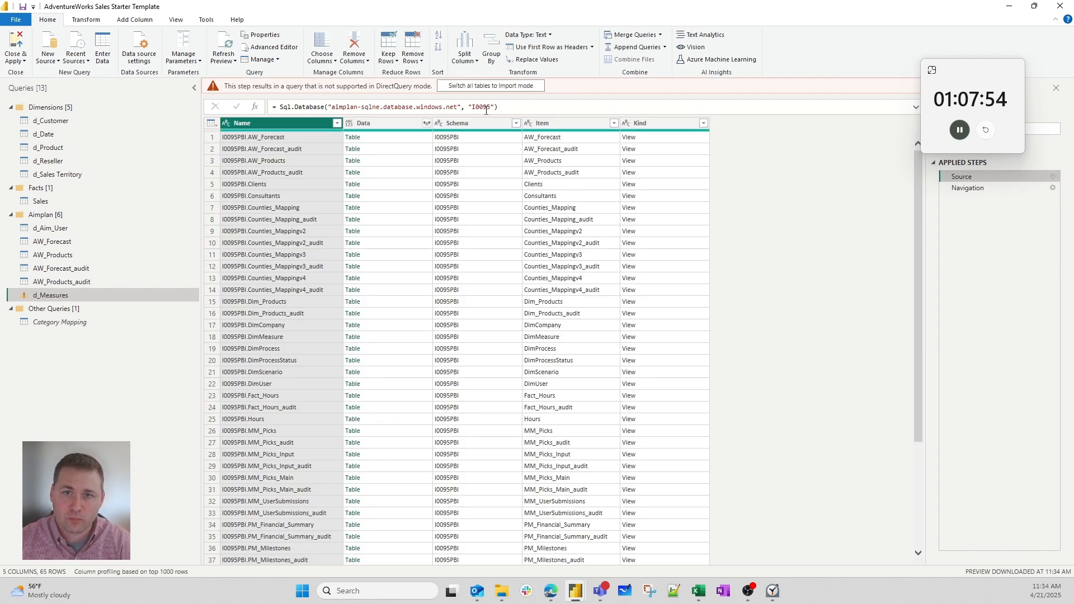
pyautogui.write('186')
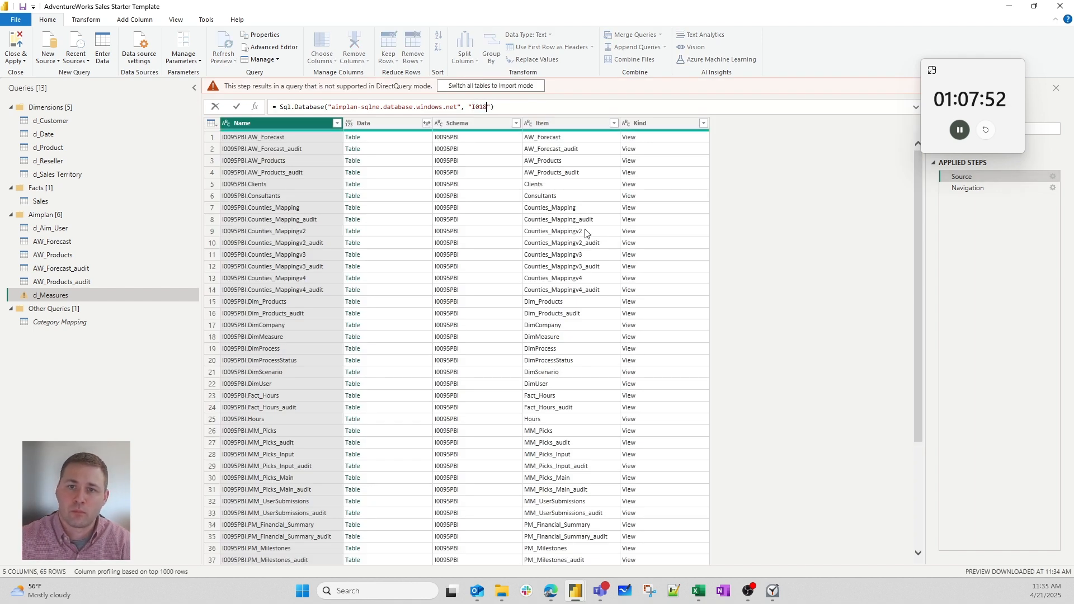
pyautogui.press('Return')
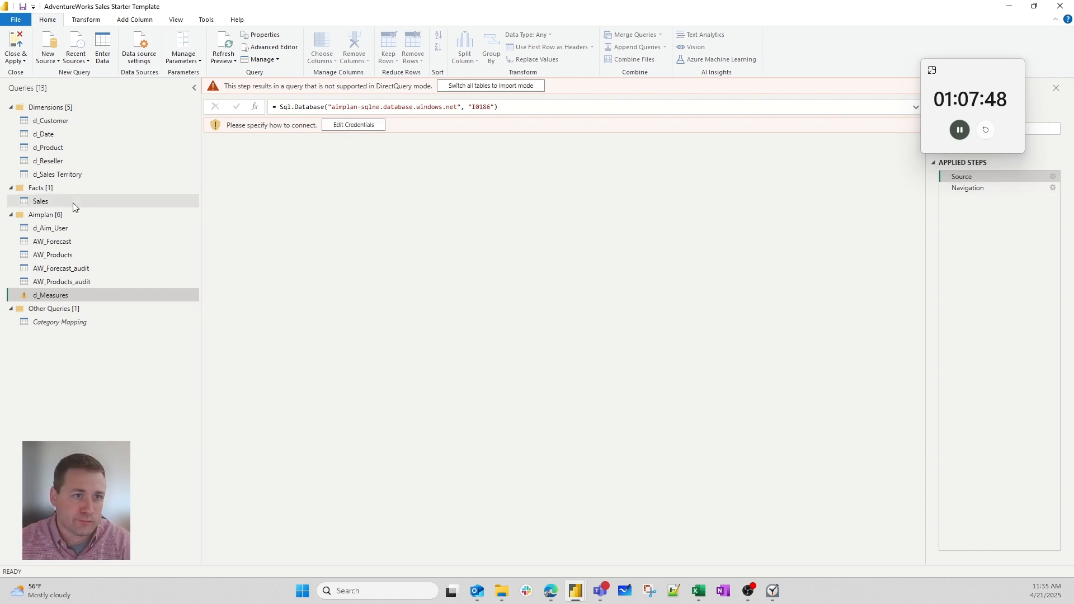
# - Delete the d_Measures query from the Aimplan group
pyautogui.rightClick(78, 294)
pyautogui.click(98, 328)
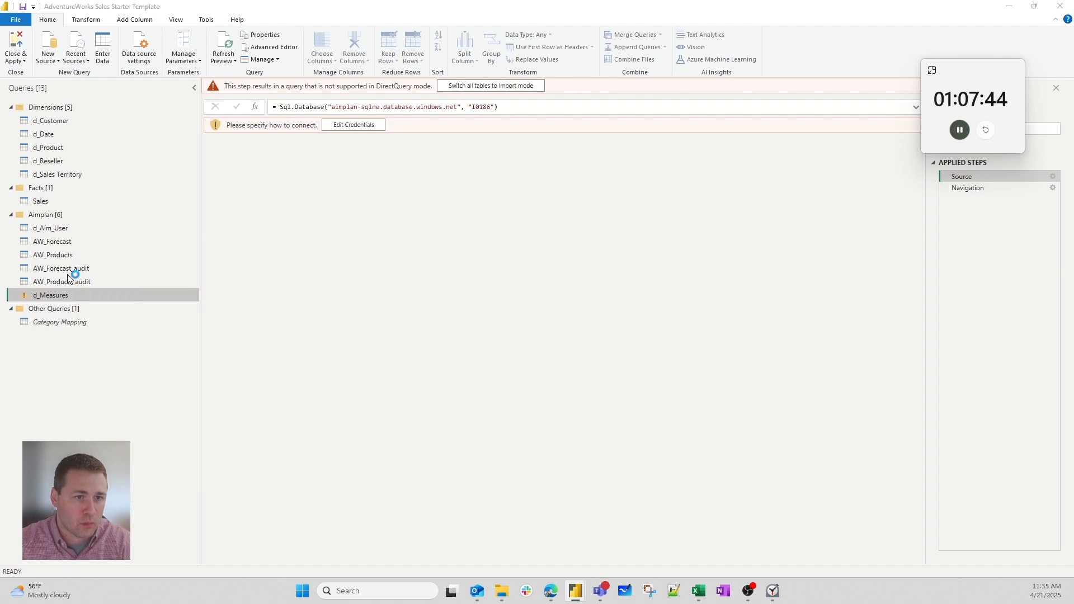
pyautogui.click(591, 315)
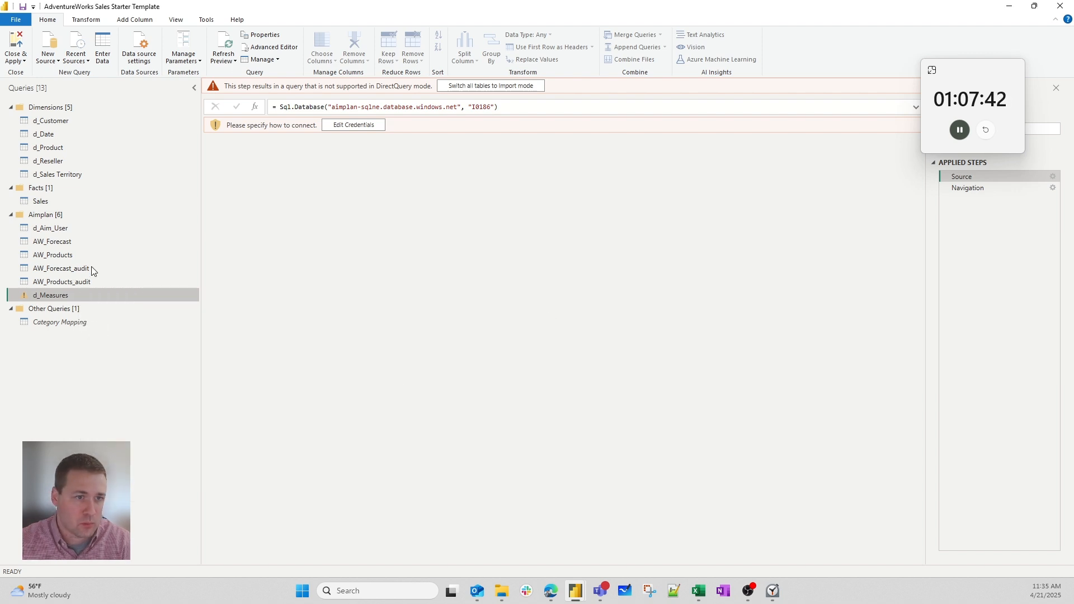
# - Duplicate the AW_Forecast query and rename the copy as d_Aim_Measures
pyautogui.click(86, 240)
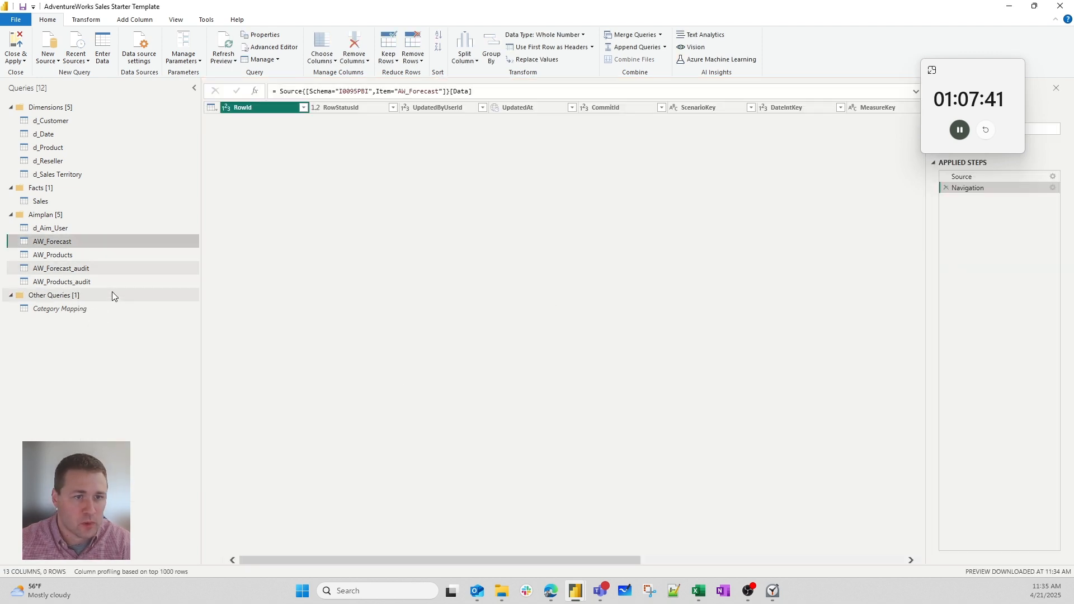
pyautogui.rightClick(85, 239)
pyautogui.click(106, 340)
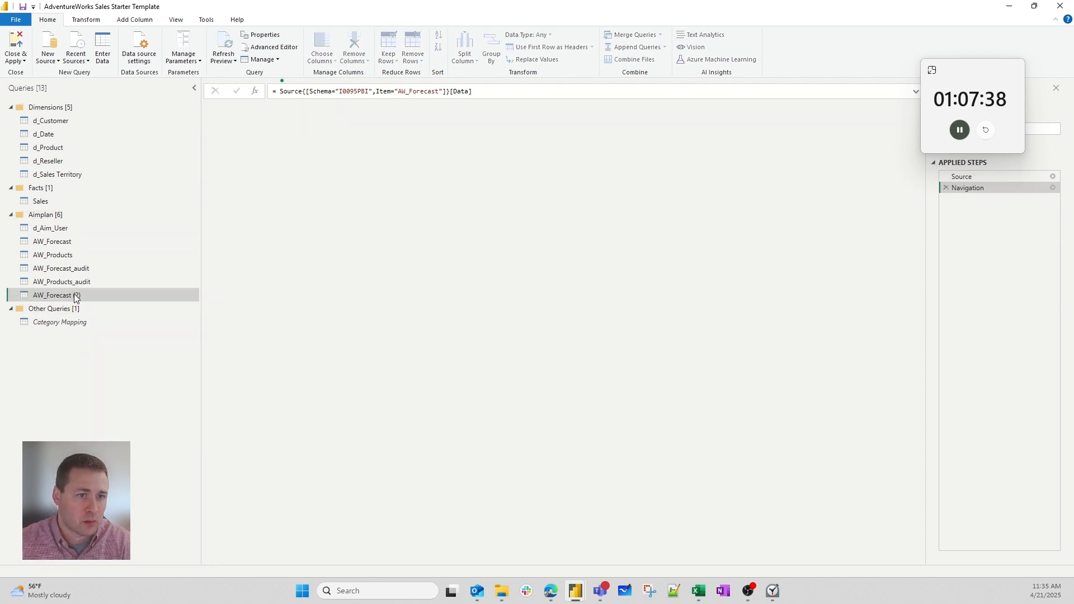
pyautogui.doubleClick(83, 295)
pyautogui.write('d_Measures')
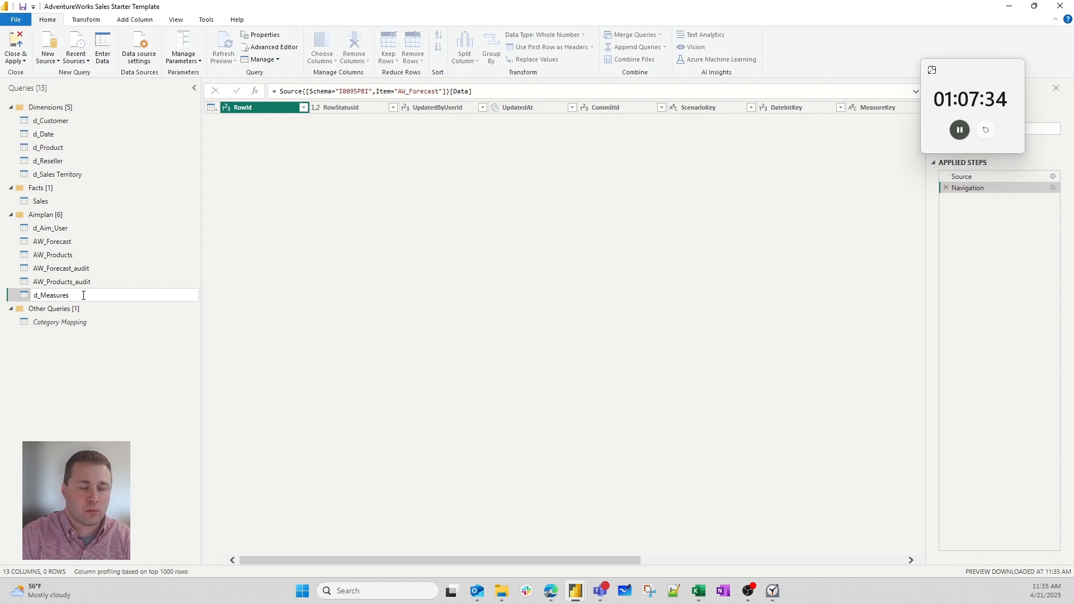
pyautogui.write('_Aim')
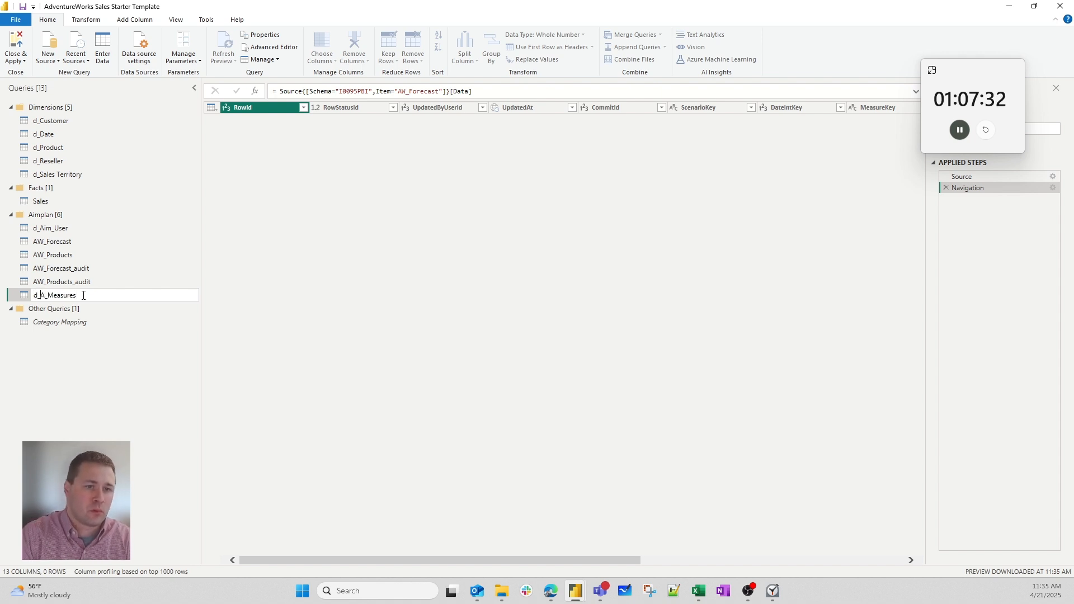
pyautogui.press('Return')
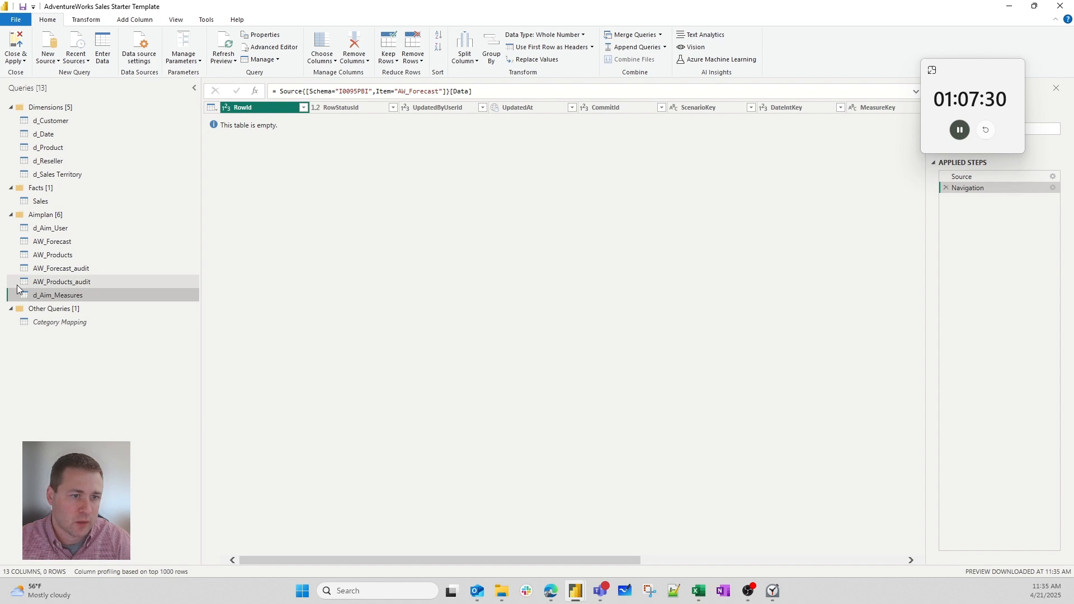
# - Add the Aim_ prefix to the forecast and products queries so they read Aim_AW_Forecast and Aim_AW_Products
pyautogui.click(55, 241)
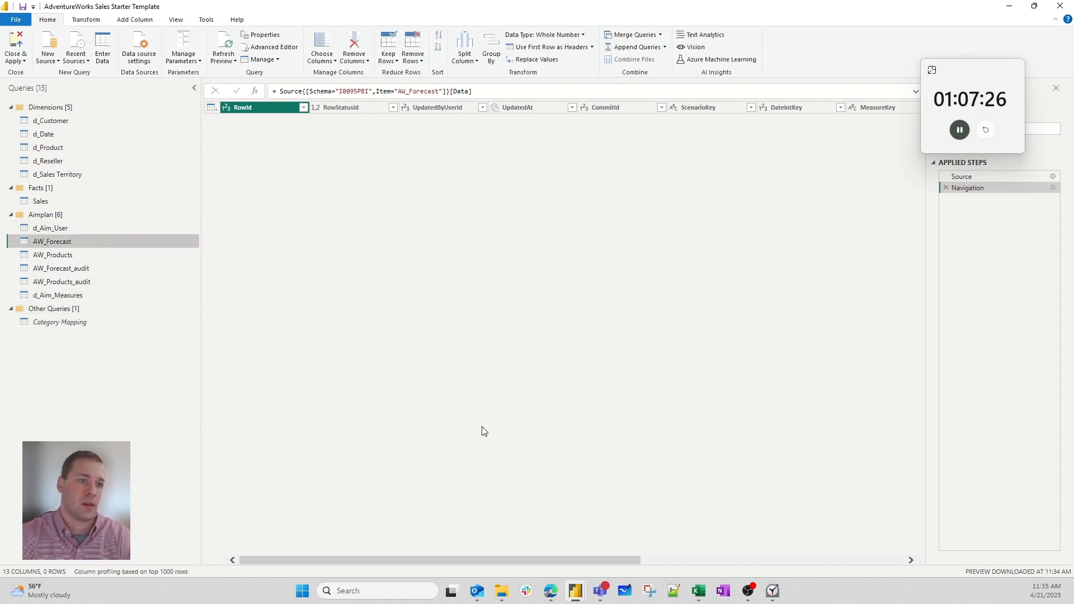
pyautogui.press('F2')
pyautogui.press('Home')
pyautogui.write('Aim_')
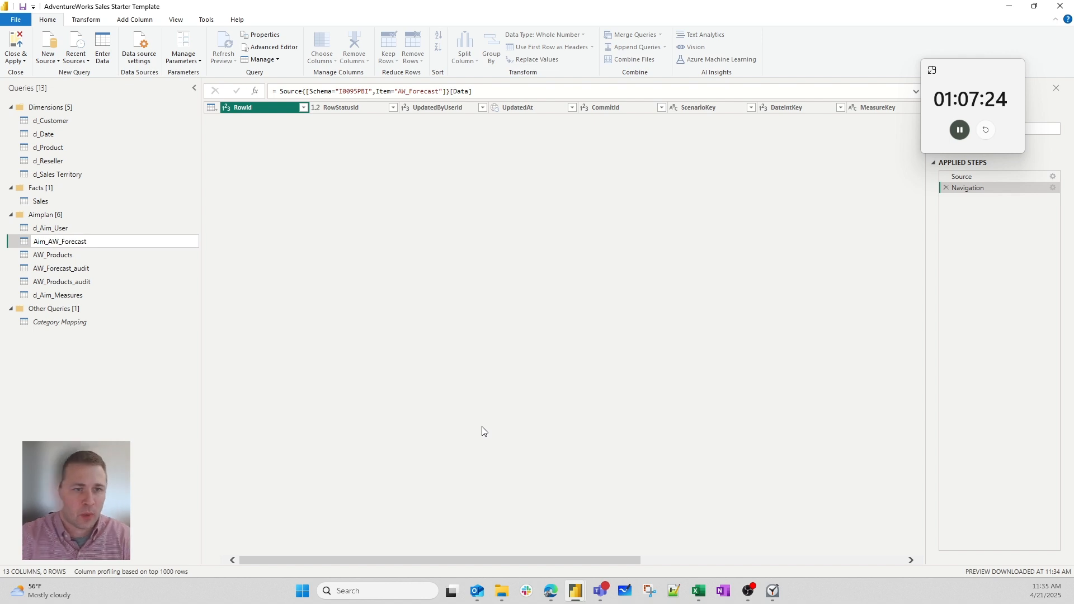
pyautogui.press('Return')
pyautogui.press('Down')
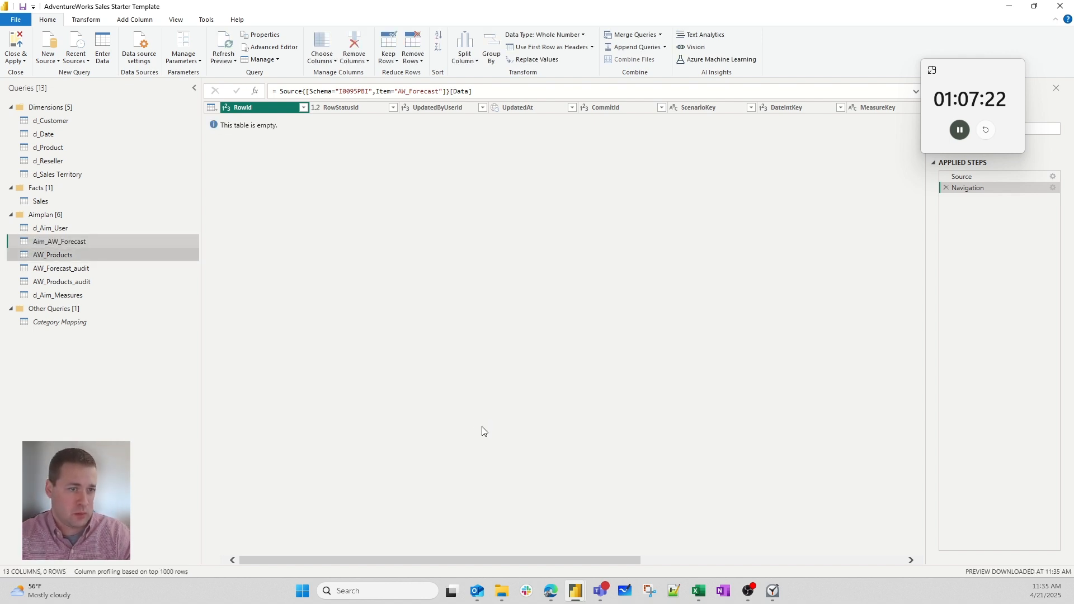
pyautogui.press('F2')
pyautogui.press('Home')
pyautogui.write('Aim_')
pyautogui.press('Return')
# - Rename the two audit queries as Aim_AW_Forecast_audit and Aim_AW_Products_audit
pyautogui.press('Down')
pyautogui.press('F2')
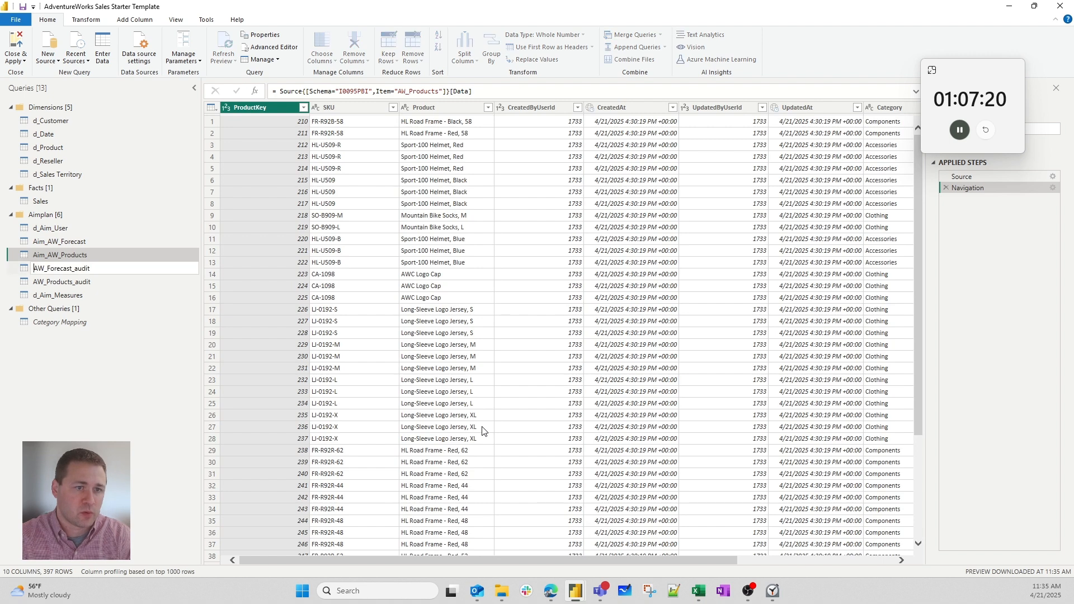
pyautogui.press('Home')
pyautogui.write('Aim_')
pyautogui.press('Return')
pyautogui.press('Down')
pyautogui.press('F2')
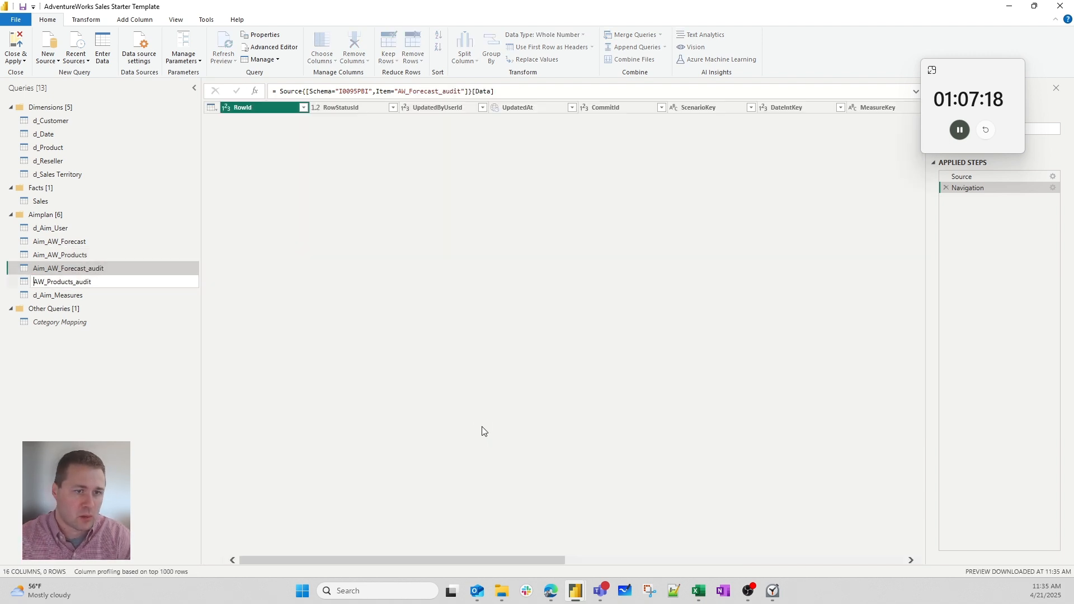
pyautogui.press('Home')
pyautogui.write('Aim_')
pyautogui.press('Return')
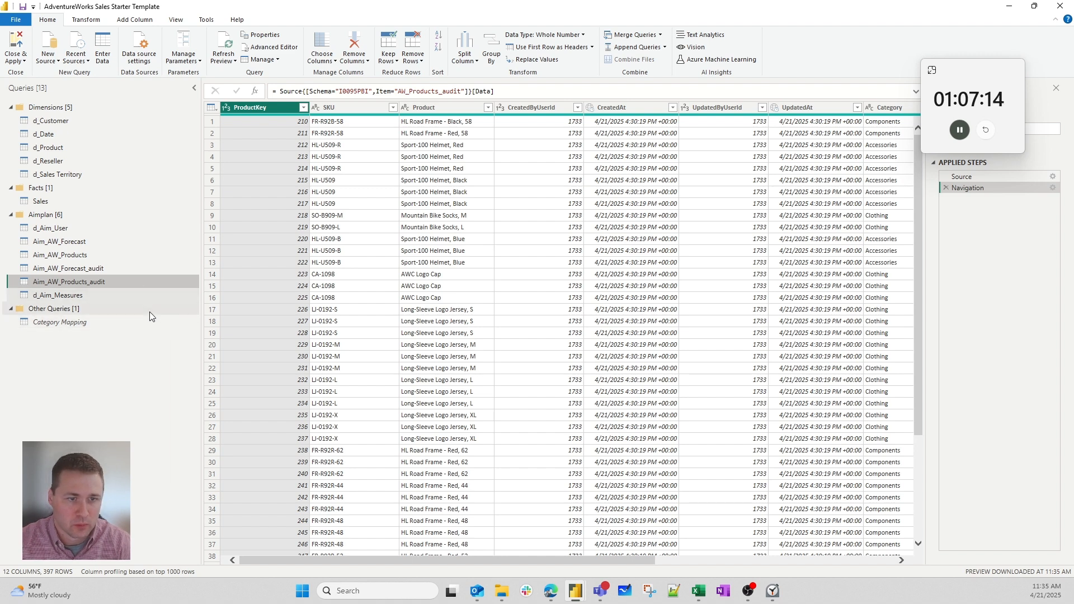
# - Remove the Navigation step from d_Aim_Measures and filter the Name column by "measu" to keep only I0095PBI.DimMeasure
pyautogui.click(149, 296)
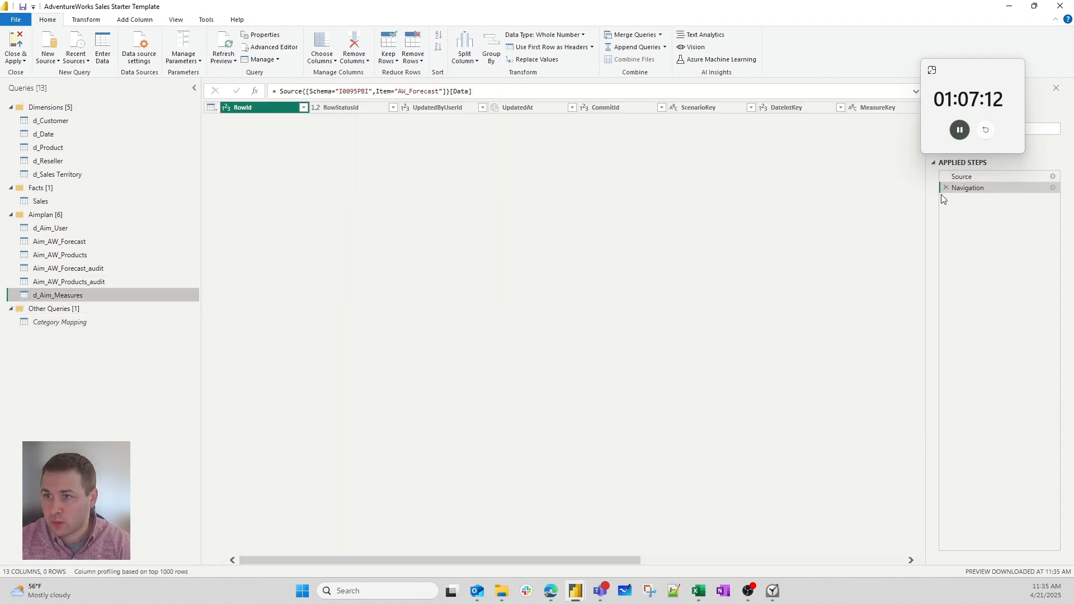
pyautogui.click(946, 188)
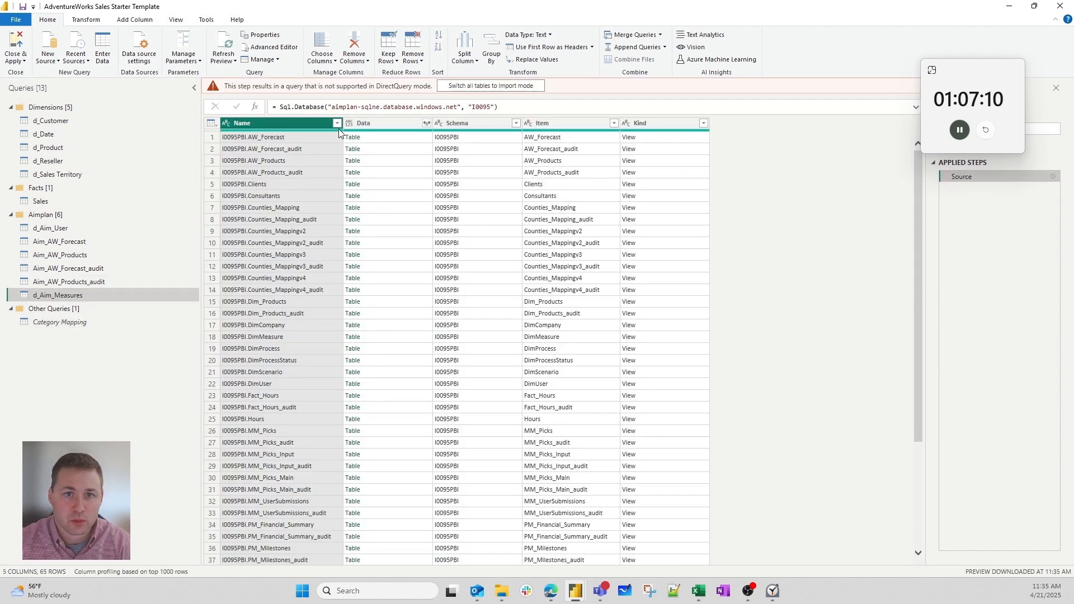
pyautogui.click(337, 123)
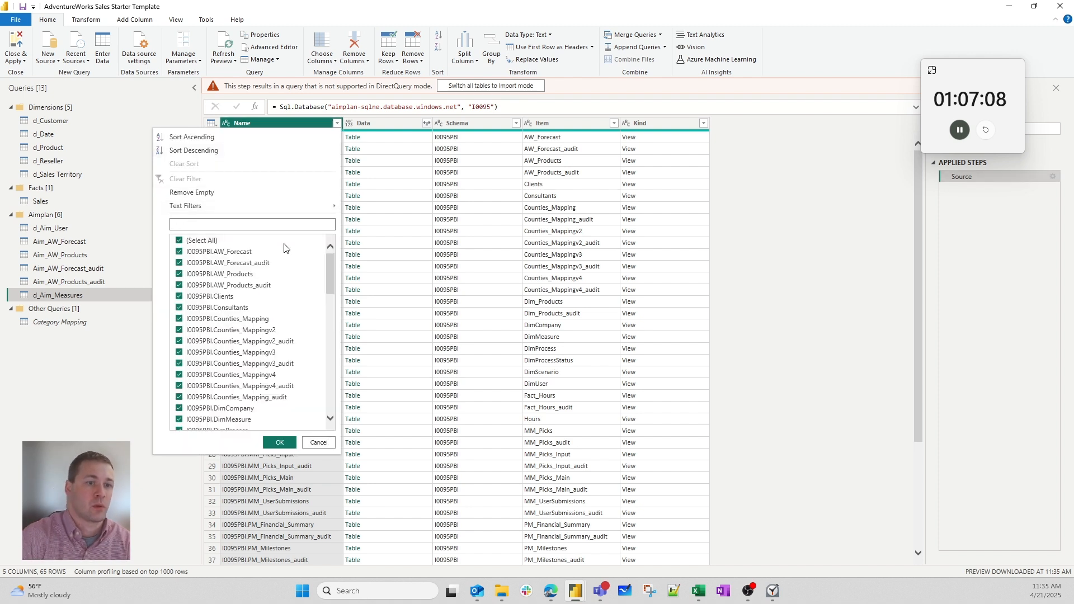
pyautogui.write('measu')
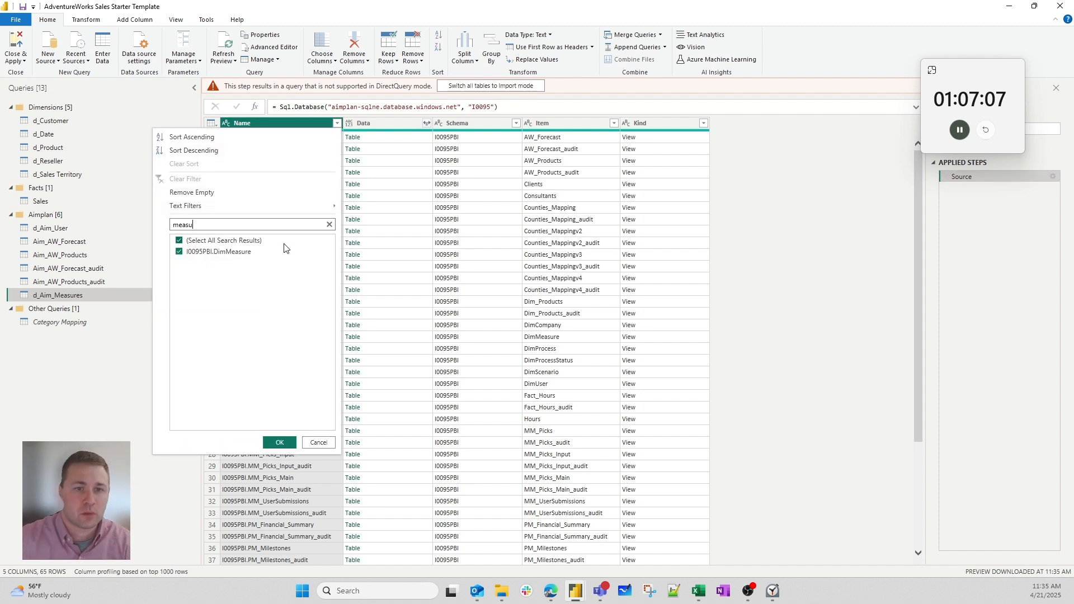
pyautogui.click(280, 443)
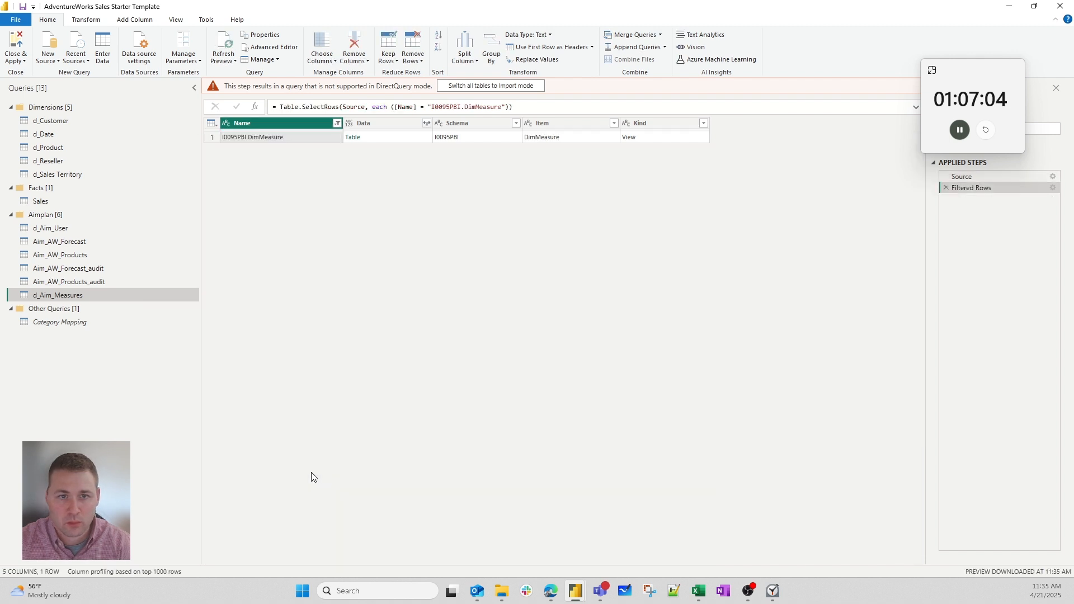
# - Open the DimMeasure table data in d_Aim_Measures and filter MeasureCategory to AdventureWorks Challenge only
pyautogui.click(355, 137)
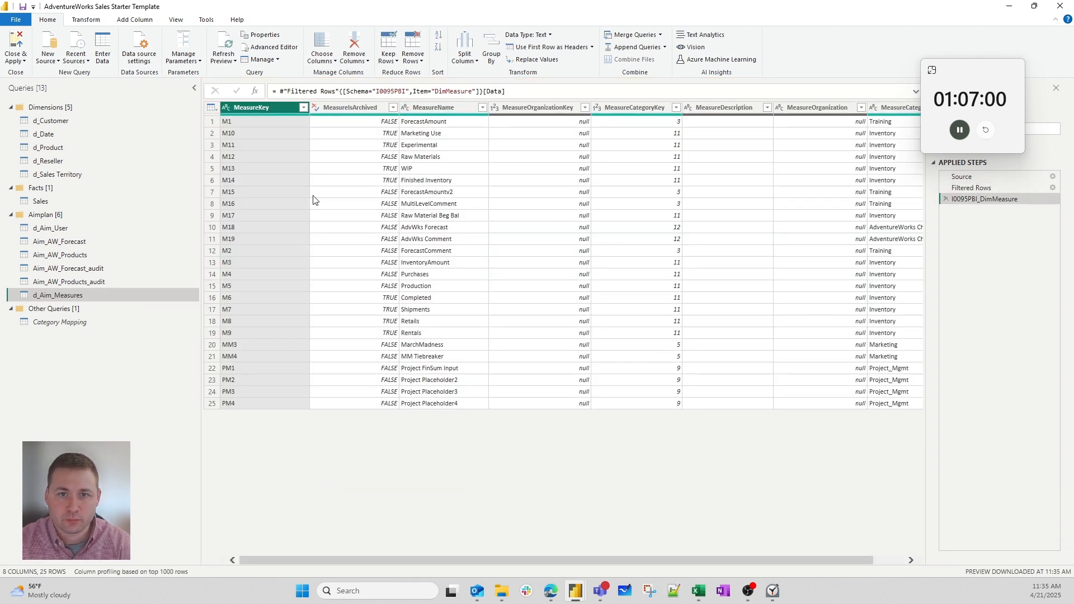
pyautogui.moveTo(854, 560); pyautogui.dragTo(890, 334)
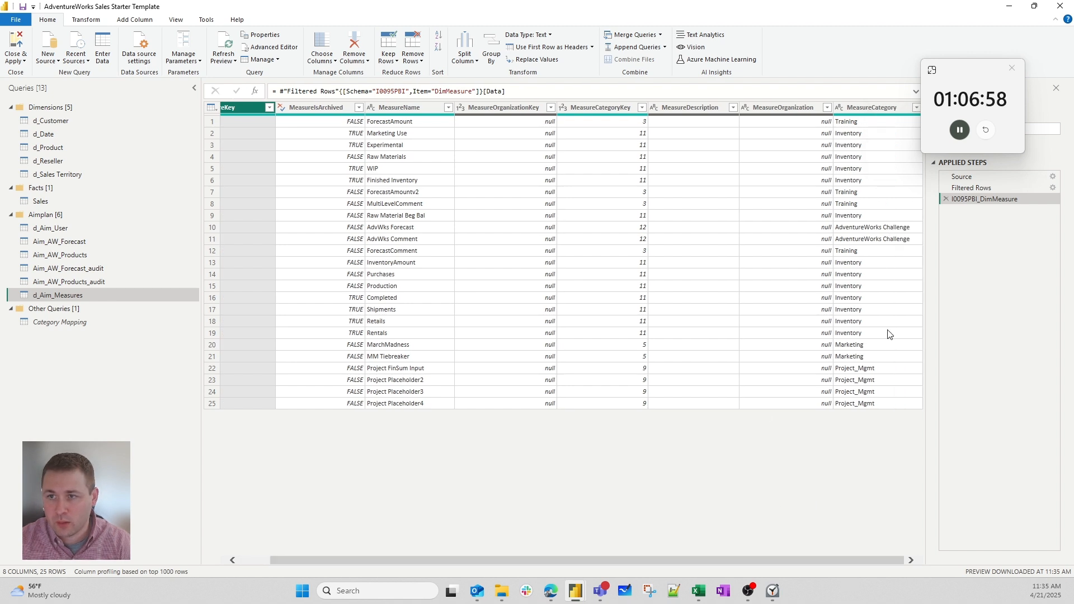
pyautogui.moveTo(957, 71); pyautogui.dragTo(932, 15)
pyautogui.click(916, 108)
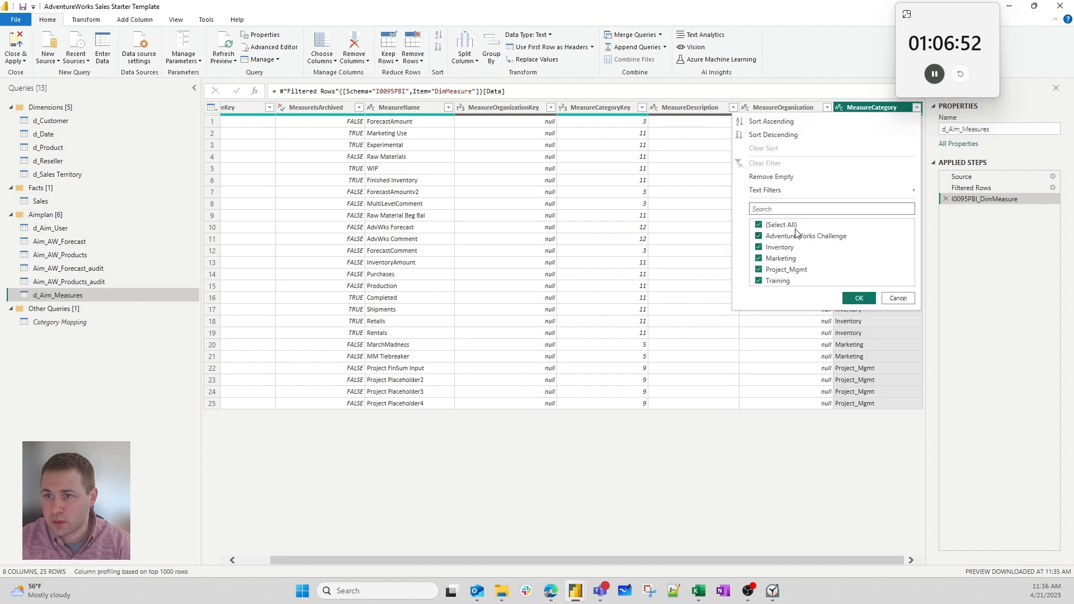
pyautogui.click(791, 226)
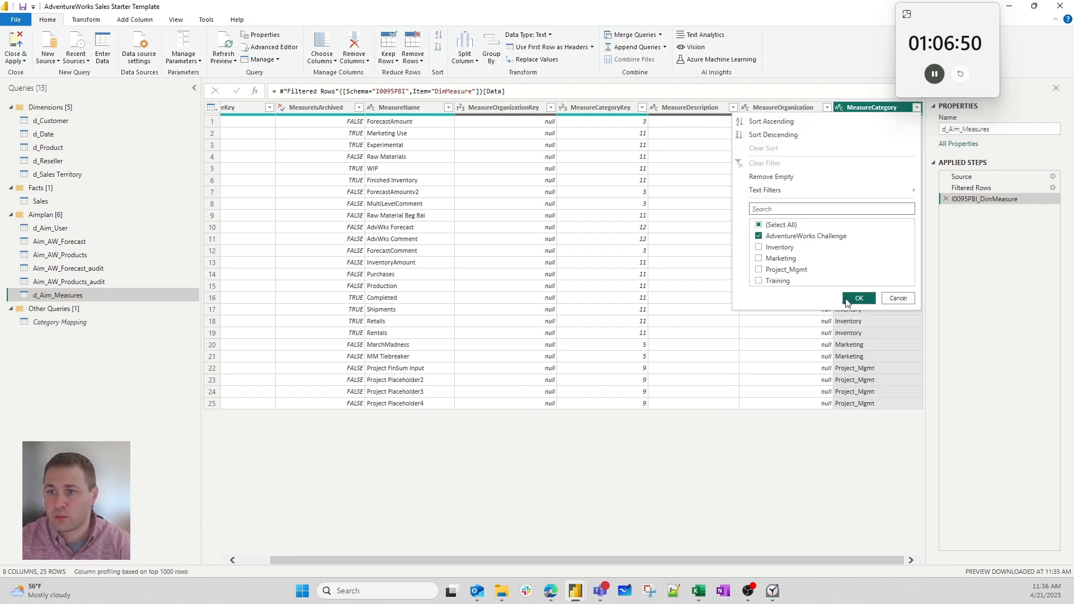
pyautogui.click(860, 298)
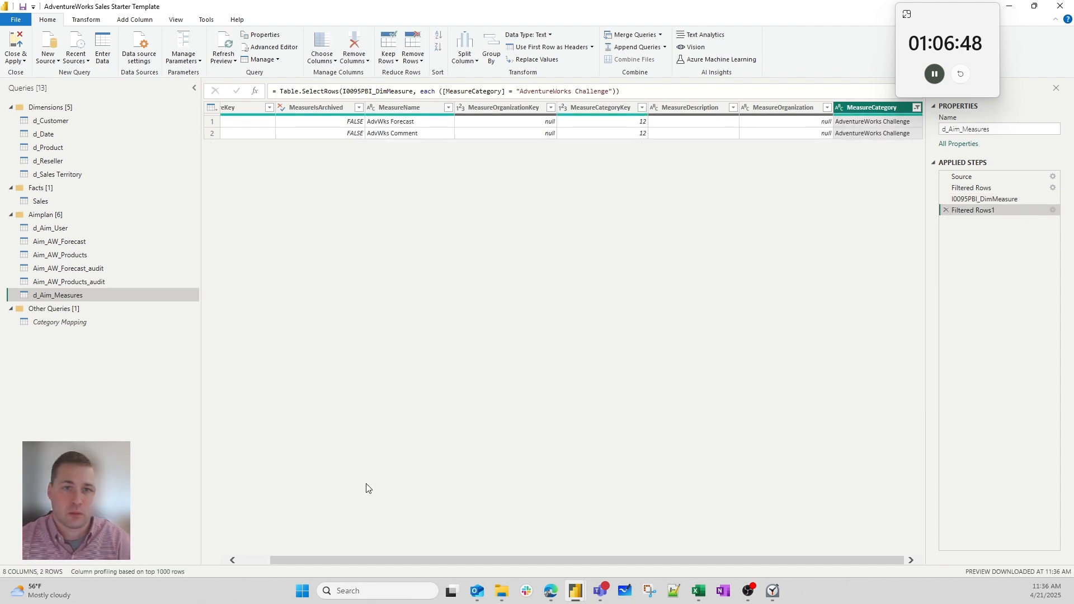
pyautogui.moveTo(363, 556); pyautogui.dragTo(332, 557)
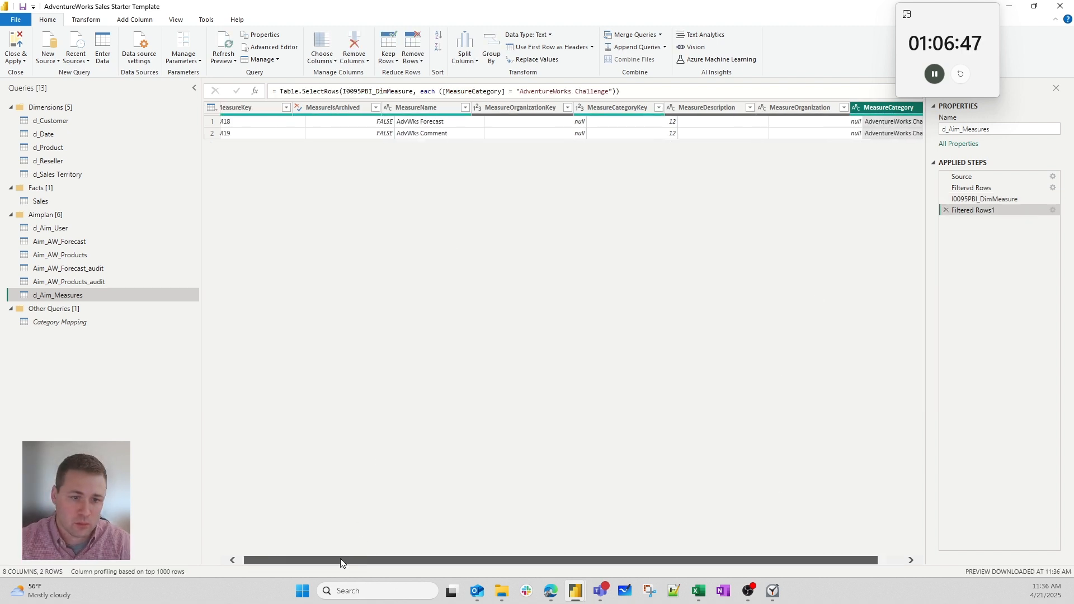
# - Duplicate the d_Aim_Measures query and rename the copy as d_Aim_Scenarios
pyautogui.rightClick(94, 300)
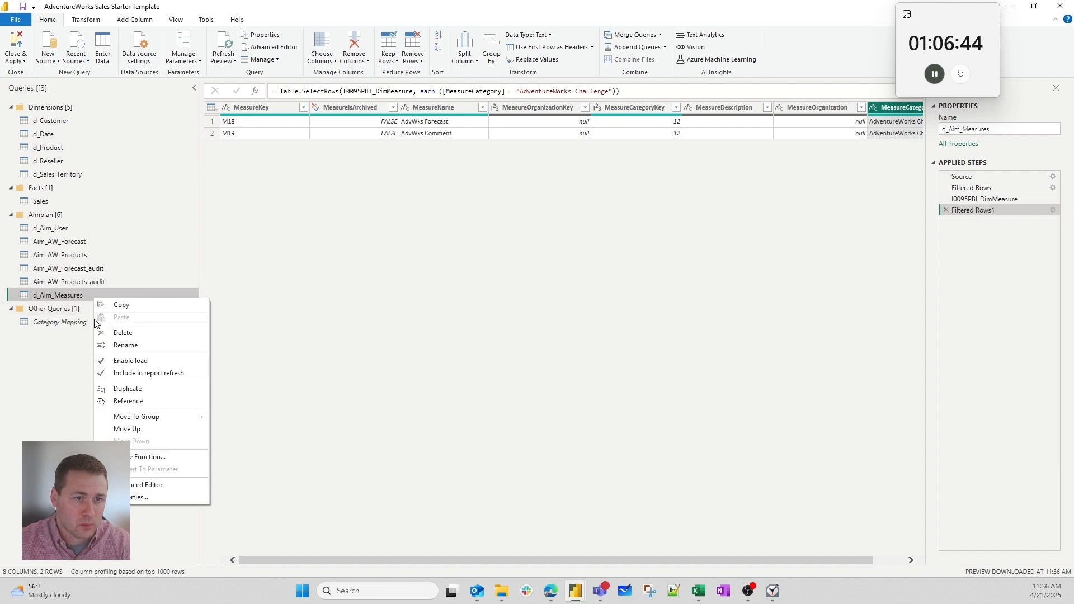
pyautogui.click(126, 389)
pyautogui.doubleClick(59, 309)
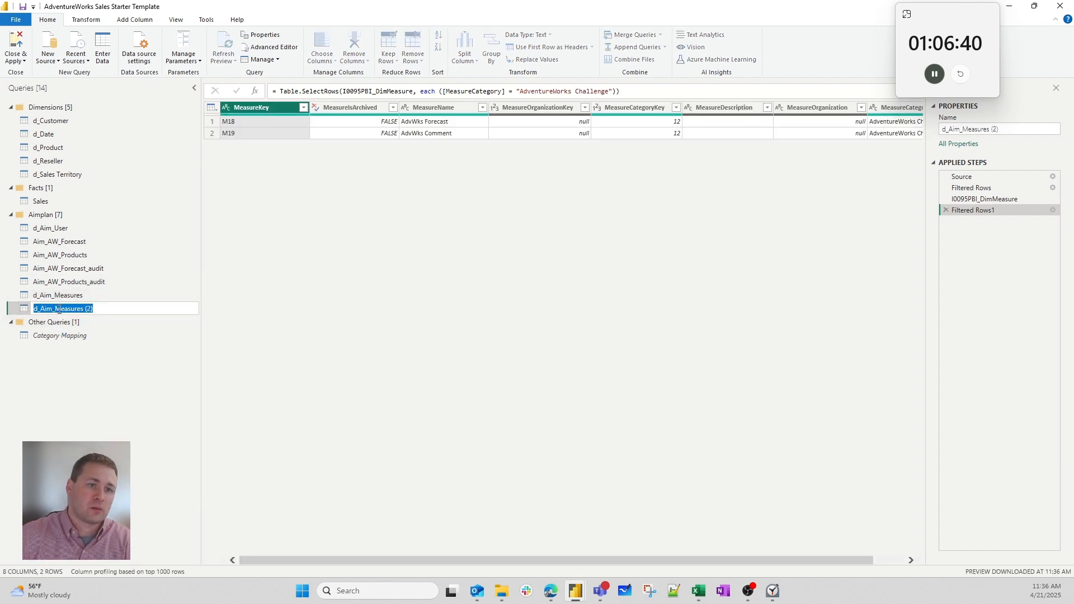
pyautogui.press('End')
pyautogui.hotkey('ctrl', 'shift', 'Left')
pyautogui.write('S')
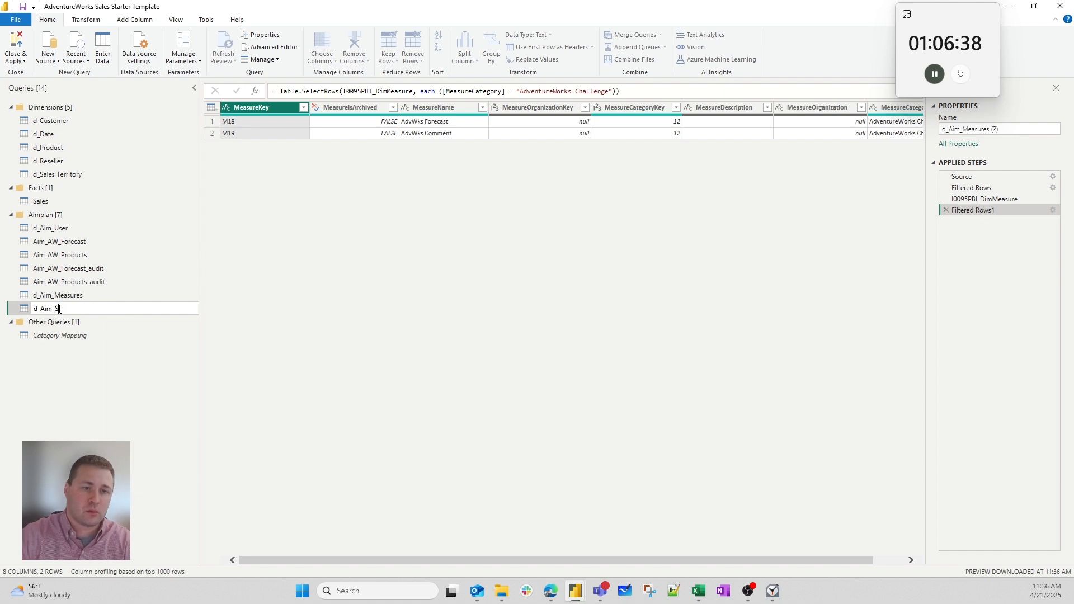
pyautogui.press('Return')
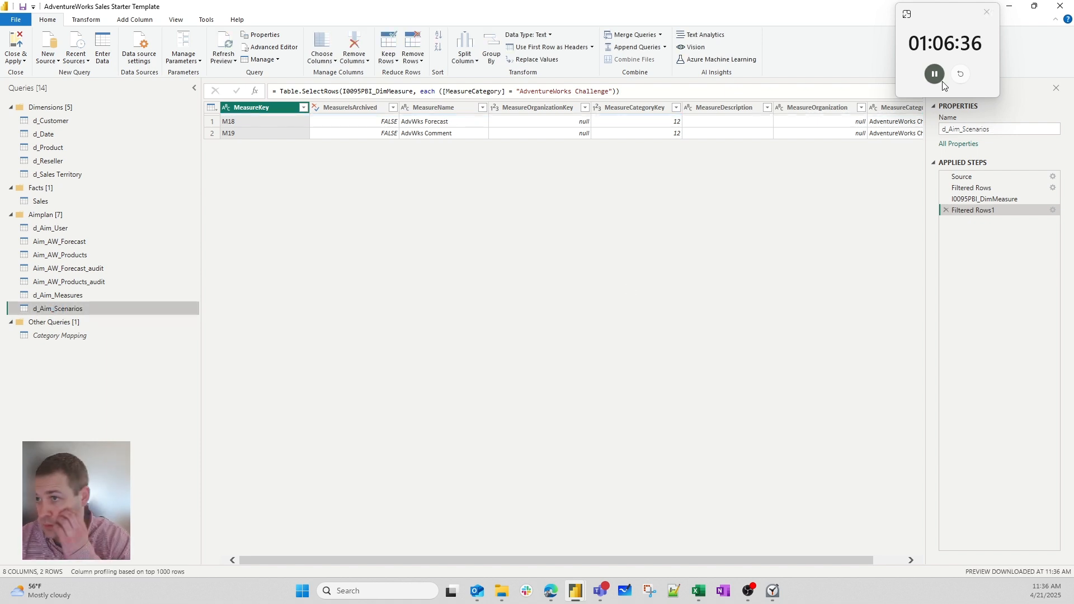
# - Delete the first Filtered Rows step and everything following it from d_Aim_Scenarios, keeping only the Source step
pyautogui.click(978, 188)
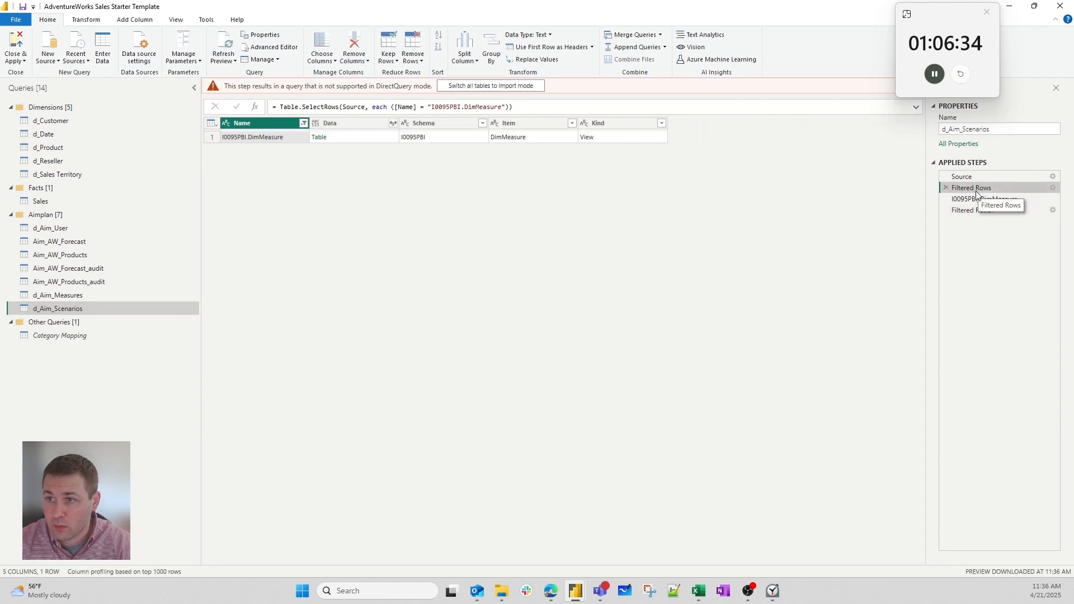
pyautogui.rightClick(978, 186)
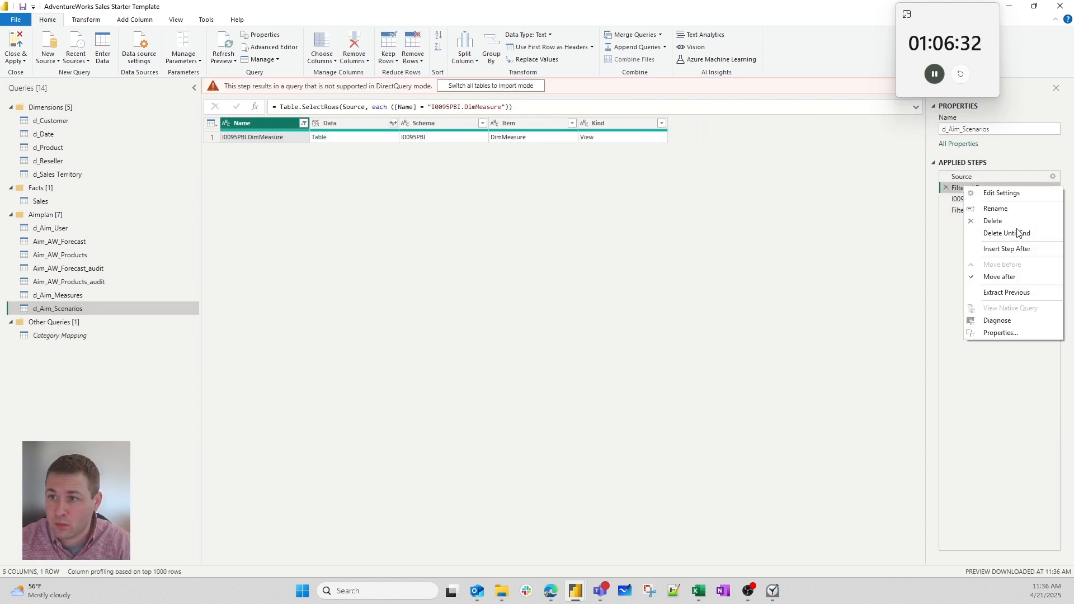
pyautogui.click(1014, 232)
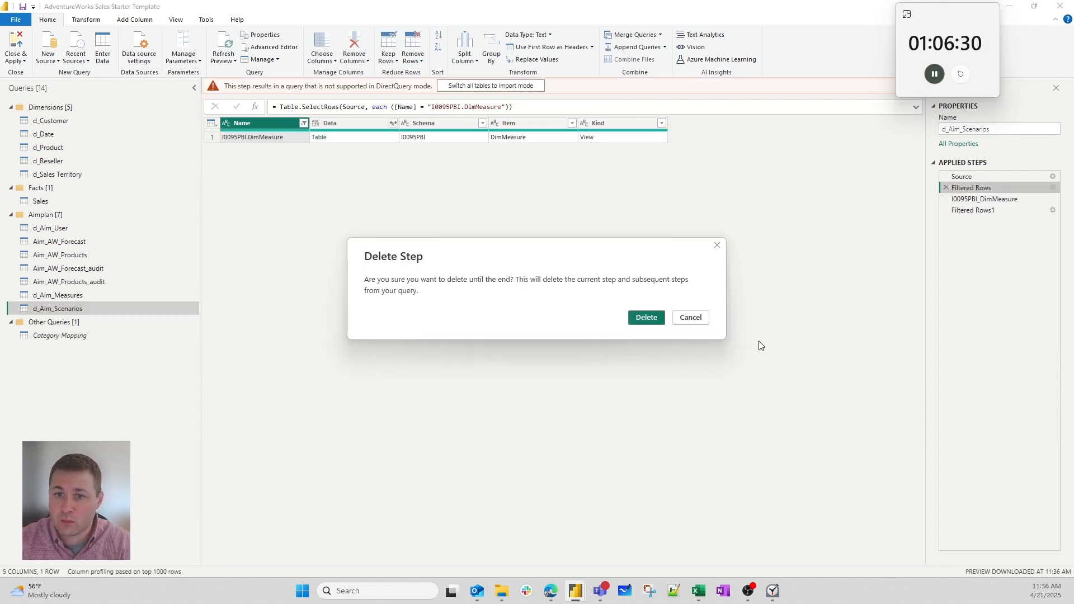
pyautogui.click(650, 319)
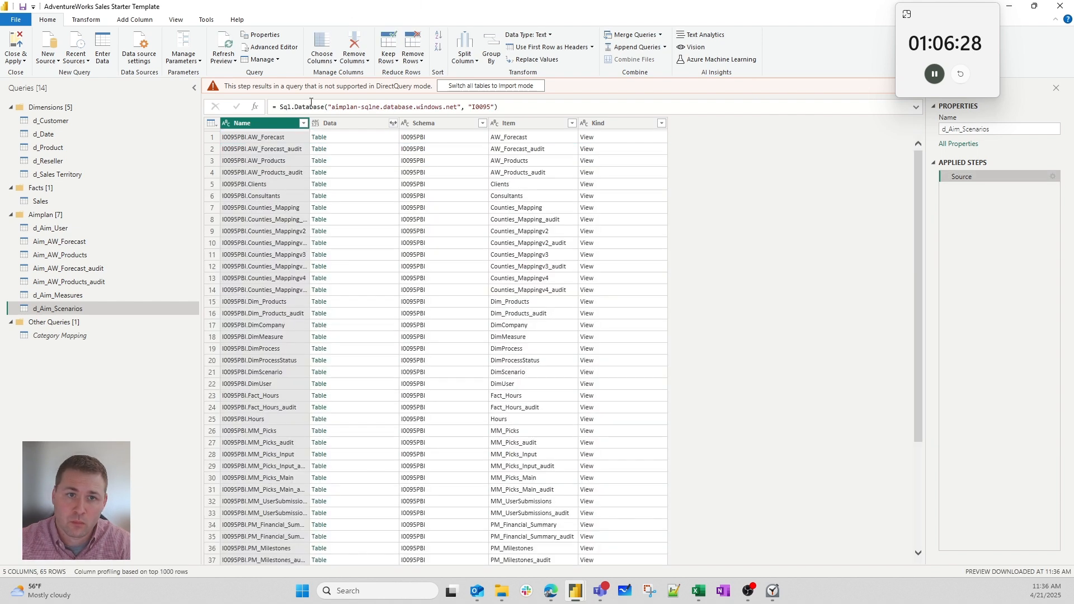
# - Filter the Name column of d_Aim_Scenarios by "sce" to keep only I0095PBI.DimScenario
pyautogui.click(303, 124)
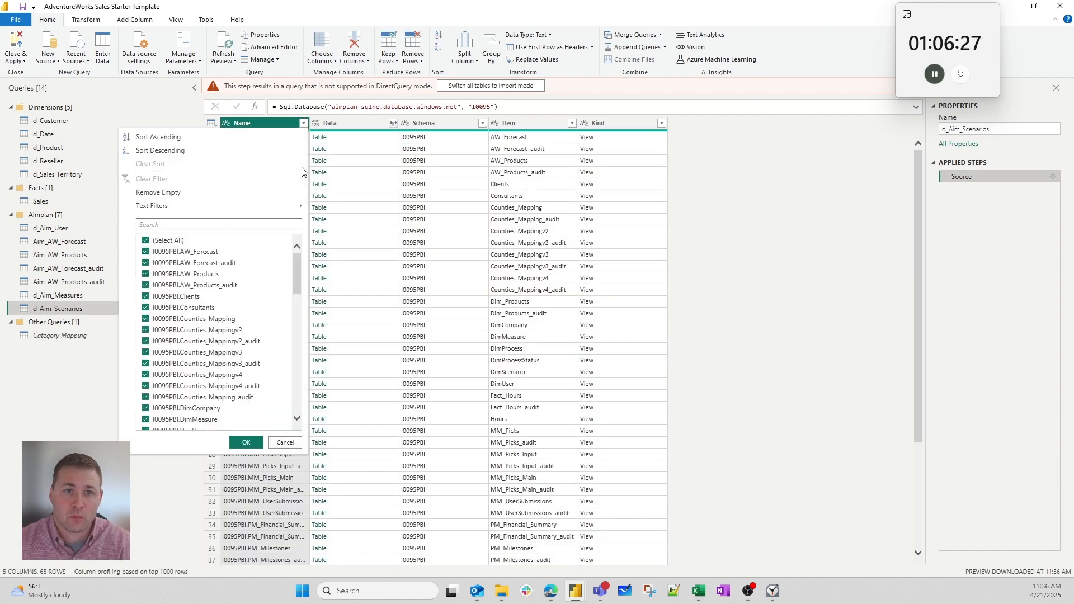
pyautogui.click(249, 224)
pyautogui.write('sce')
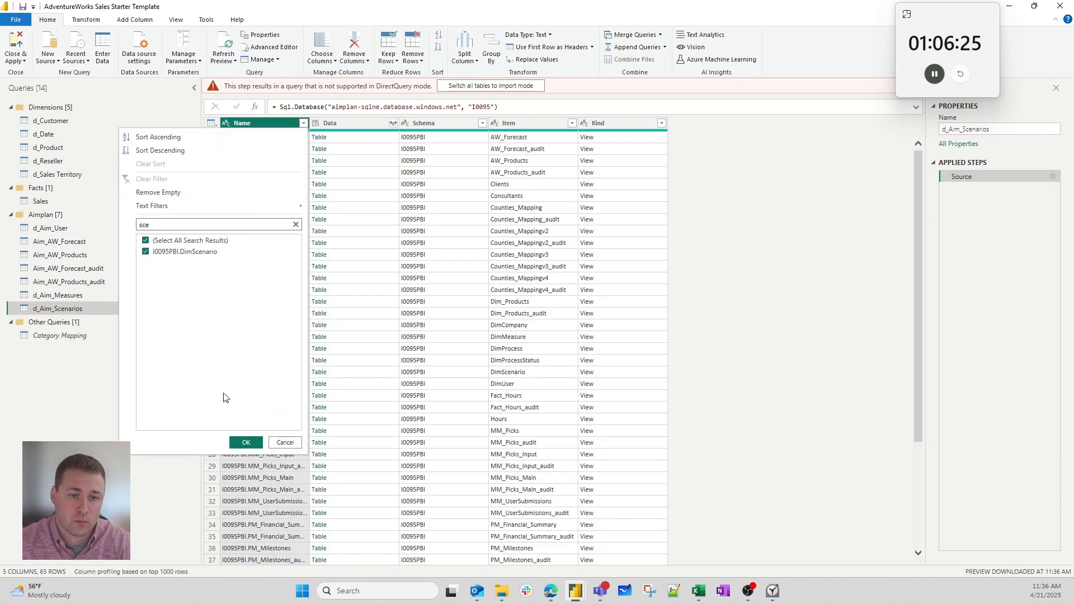
pyautogui.click(246, 442)
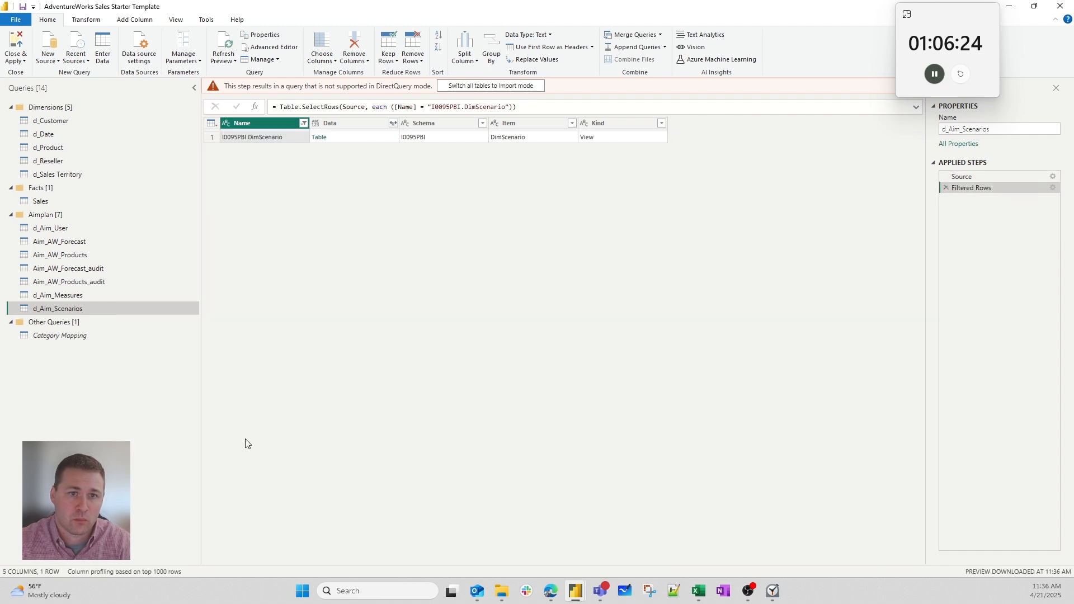
# - Open the DimScenario table data and filter ScenarioCategory to AdventureWorks Challenge only
pyautogui.click(318, 138)
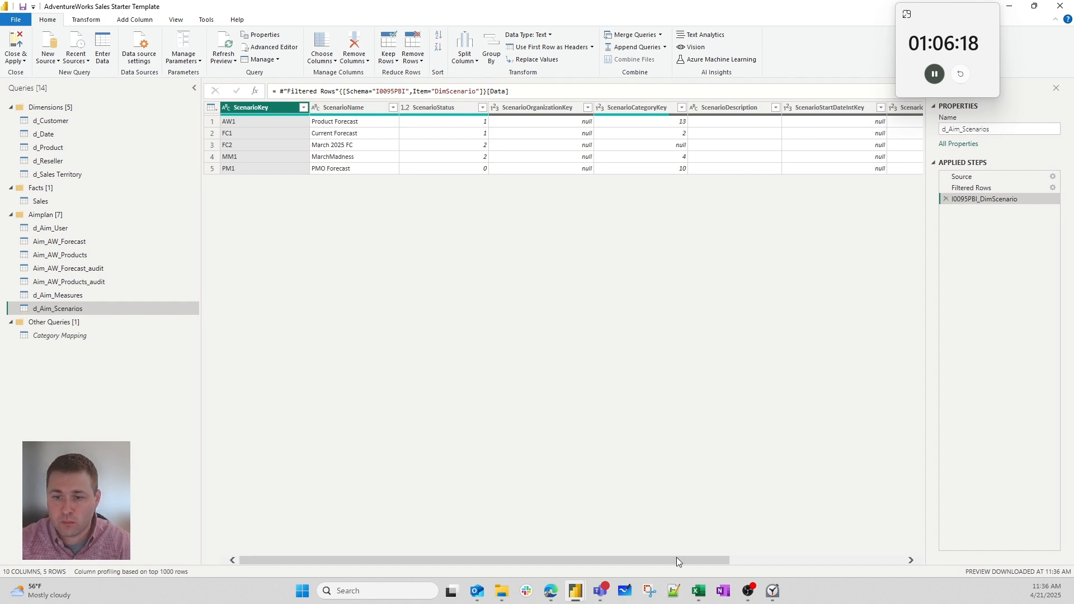
pyautogui.moveTo(676, 560); pyautogui.dragTo(917, 554)
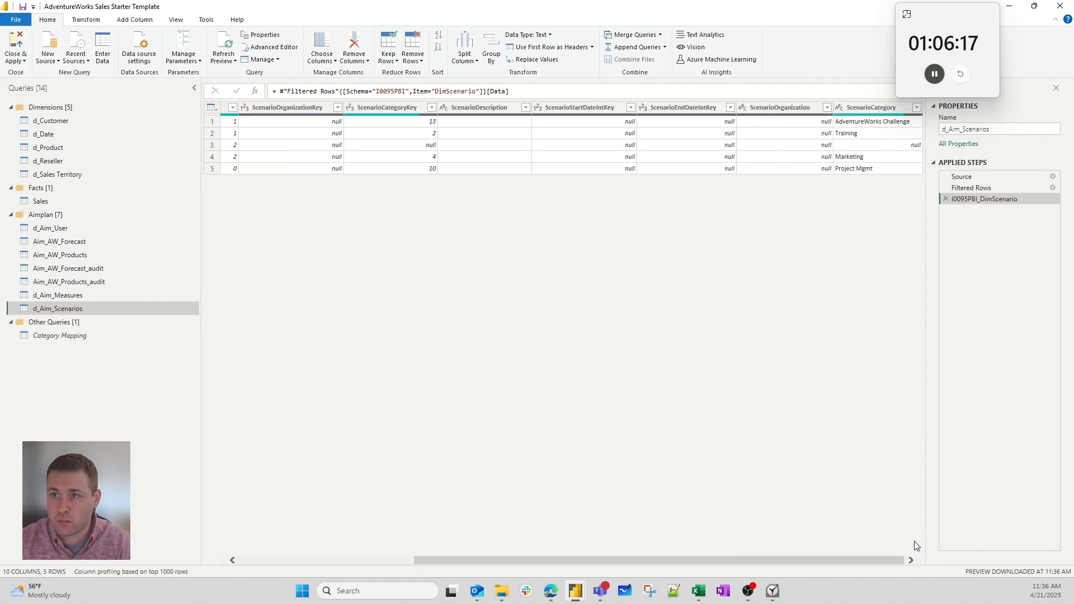
pyautogui.click(916, 107)
pyautogui.click(775, 225)
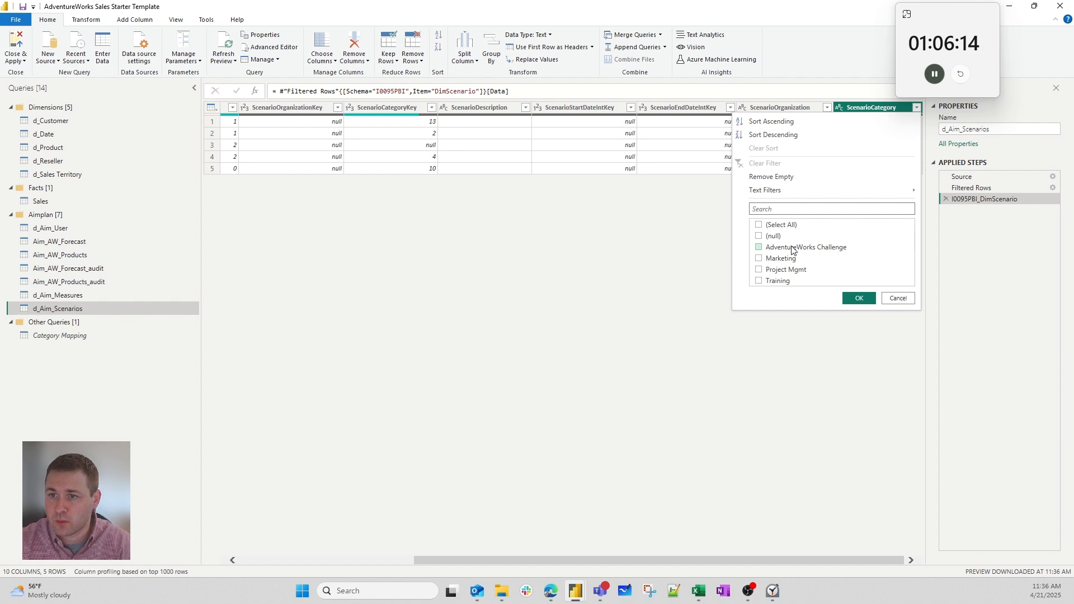
pyautogui.click(858, 298)
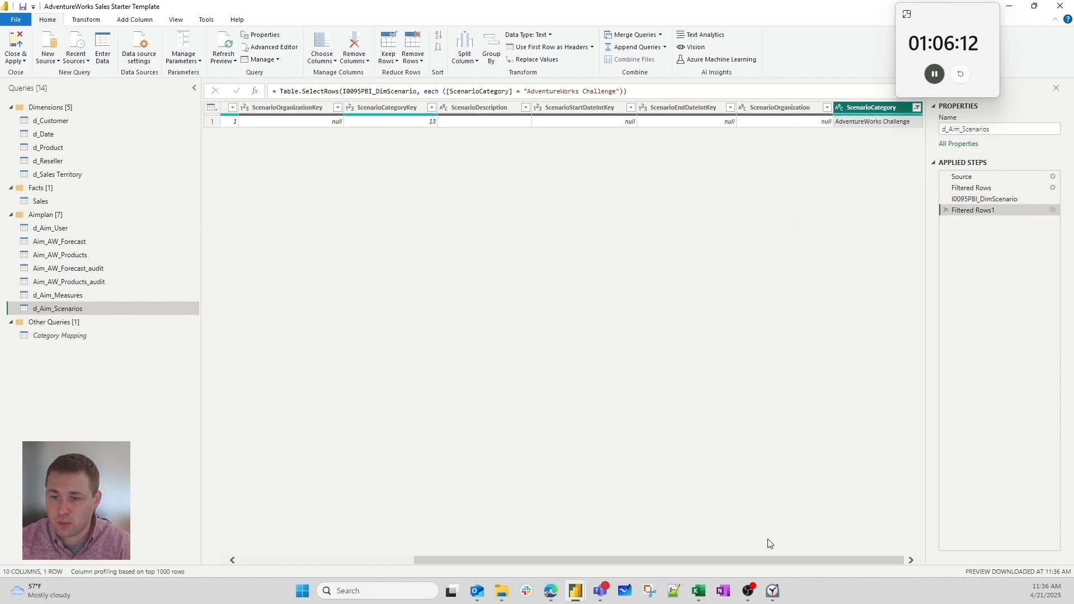
pyautogui.moveTo(771, 561); pyautogui.dragTo(438, 540)
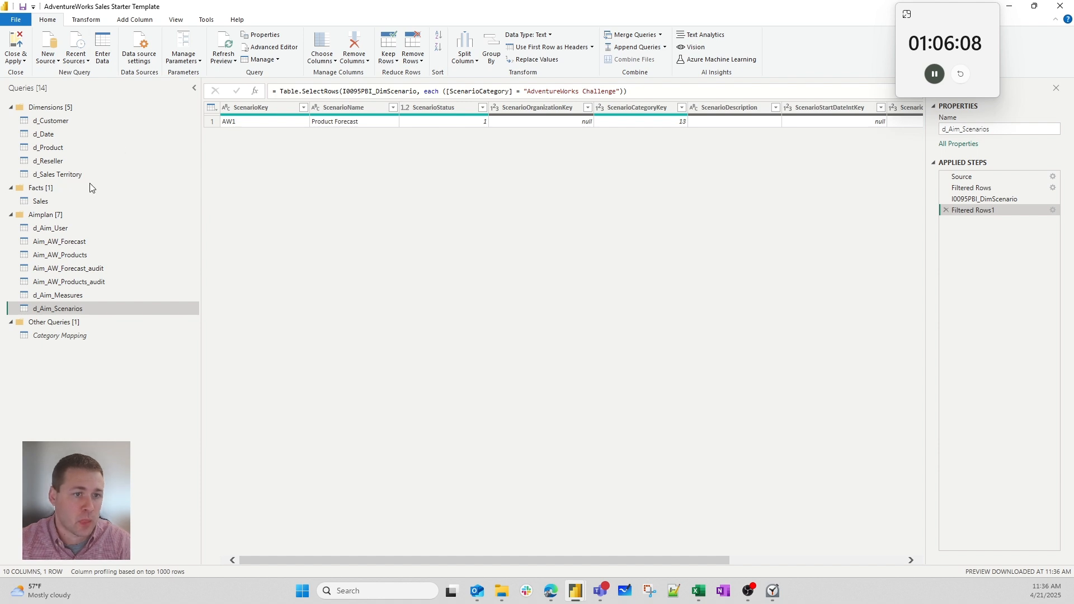
# - Apply the query changes to the model and add a new blank layout in the model view
pyautogui.click(24, 59)
pyautogui.click(25, 71)
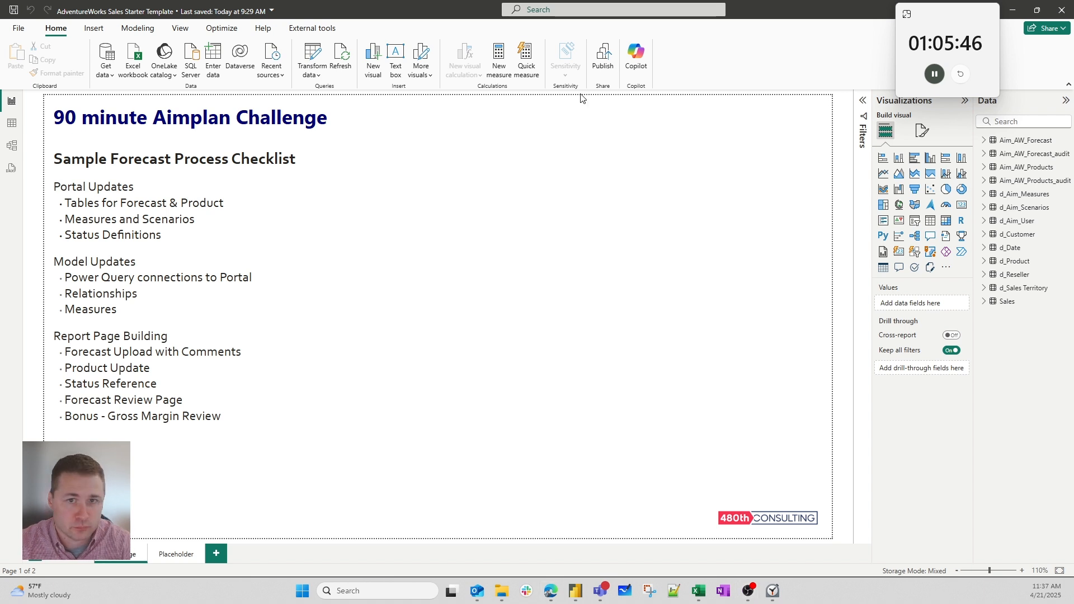
pyautogui.click(11, 145)
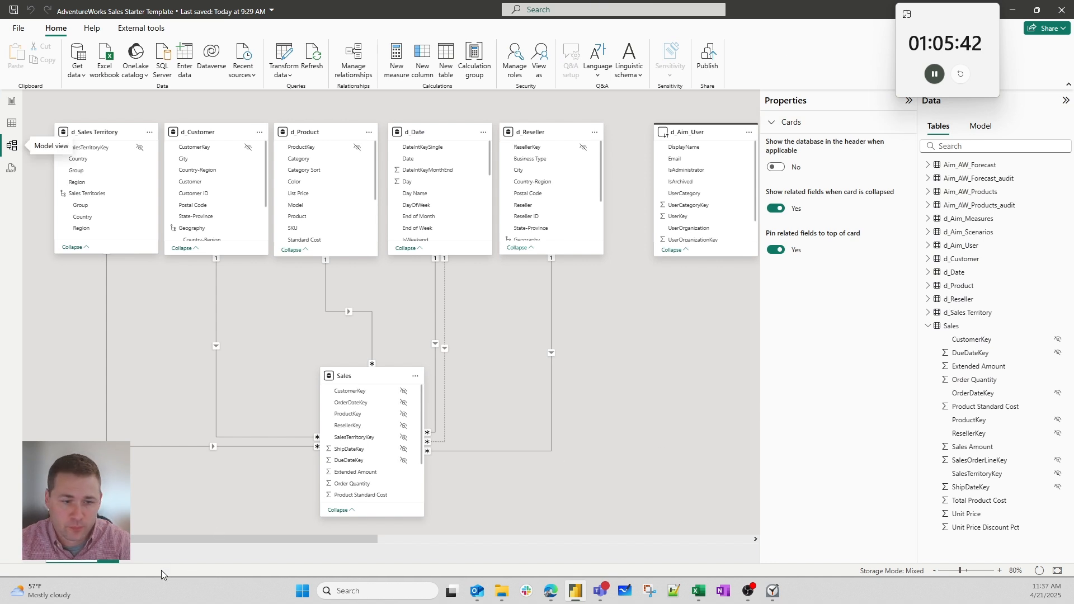
pyautogui.click(108, 553)
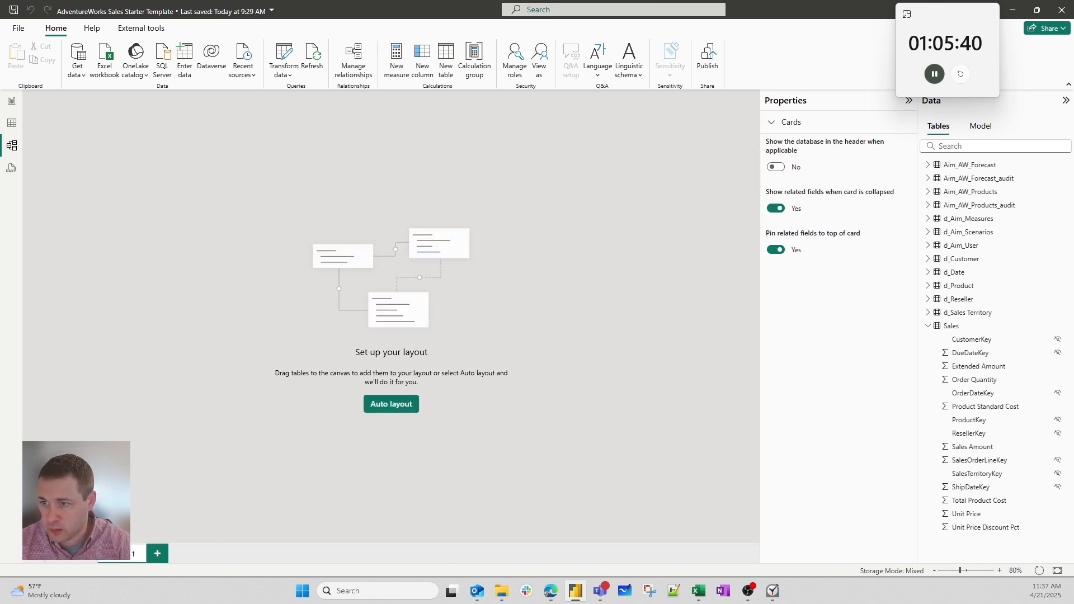
# - Place Aim_AW_Products and d_Sales Territory side by side on the new layout, with Aim_AW_Forecast below them
pyautogui.click(928, 326)
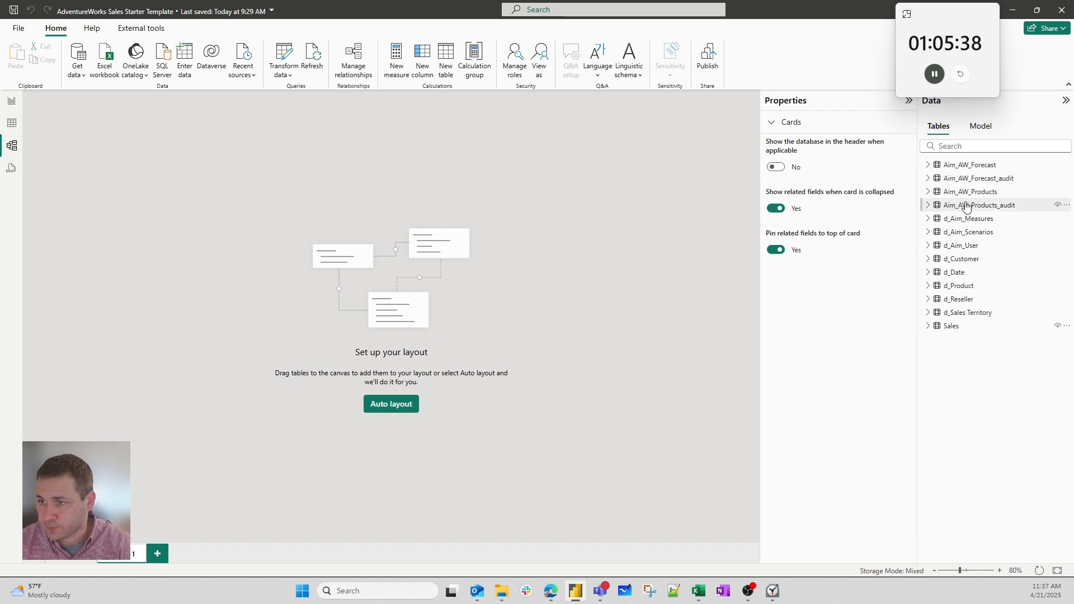
pyautogui.moveTo(970, 191); pyautogui.dragTo(233, 246)
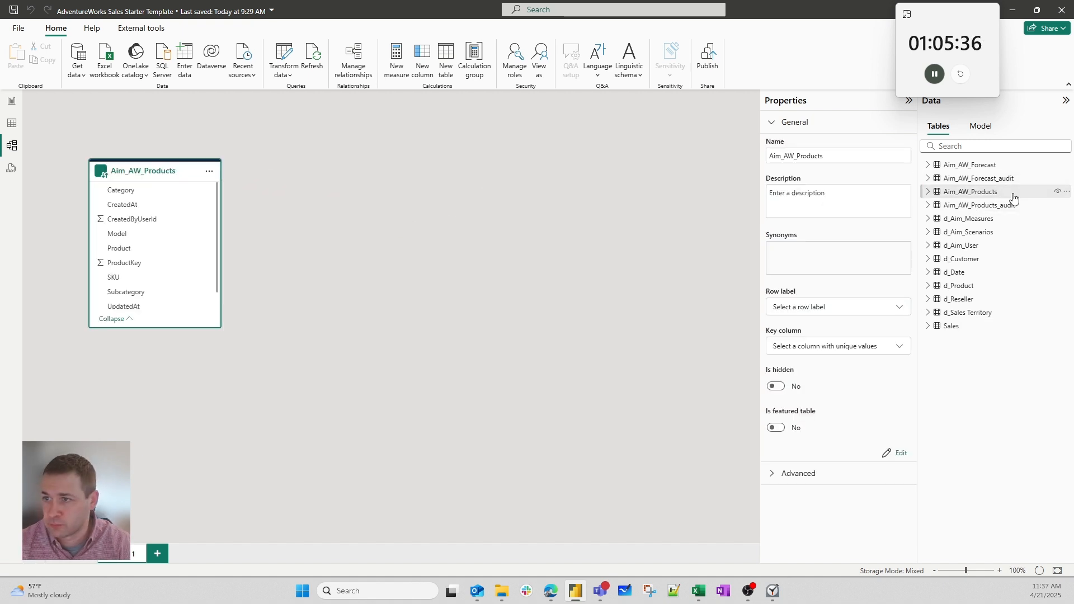
pyautogui.moveTo(1001, 165); pyautogui.dragTo(289, 415)
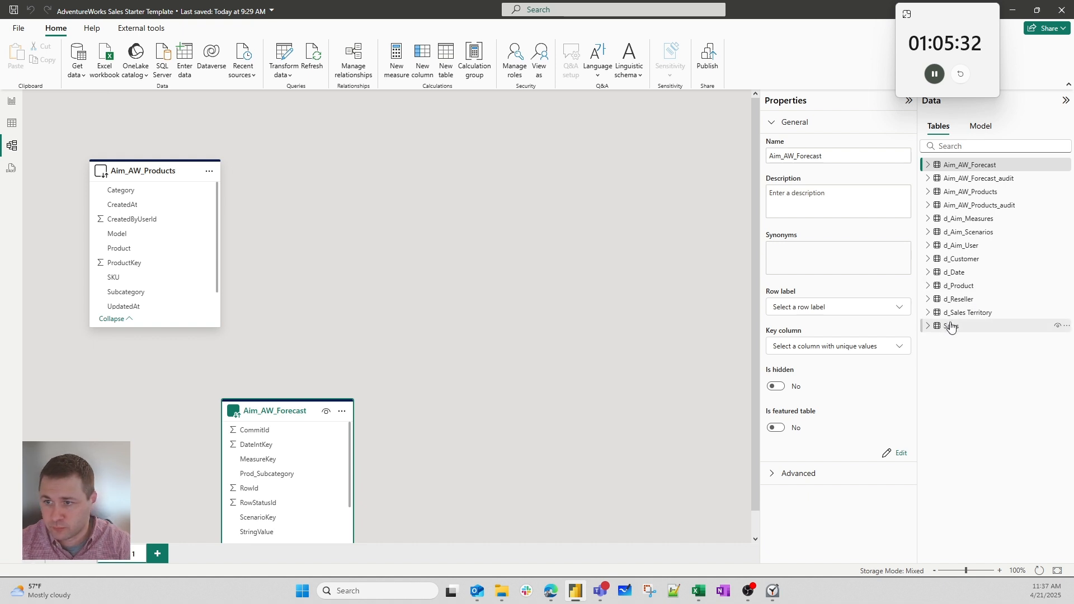
pyautogui.moveTo(978, 311); pyautogui.dragTo(281, 143)
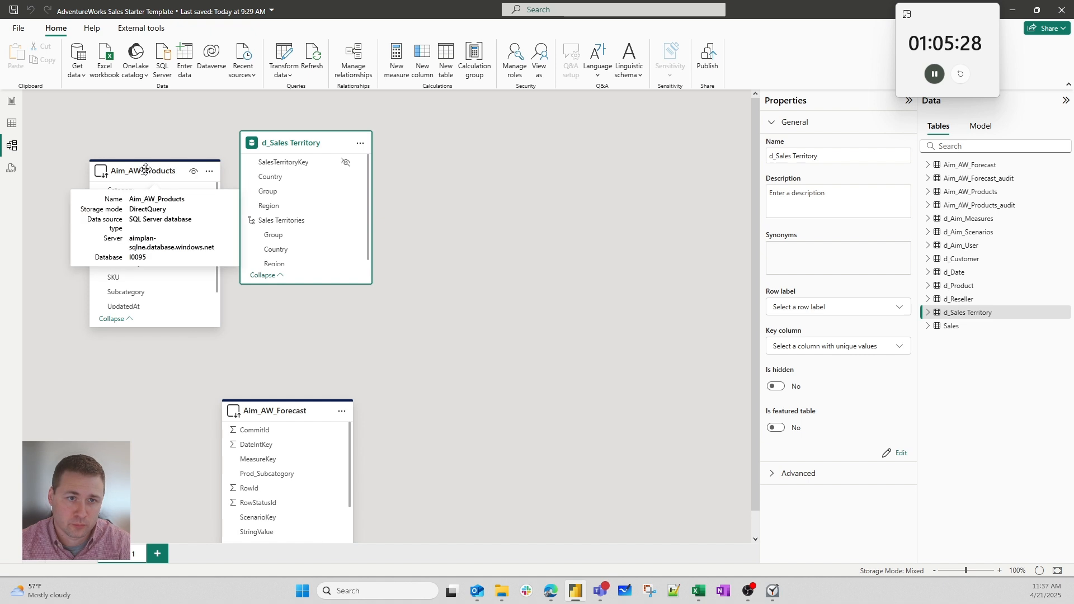
pyautogui.moveTo(186, 175); pyautogui.dragTo(191, 147)
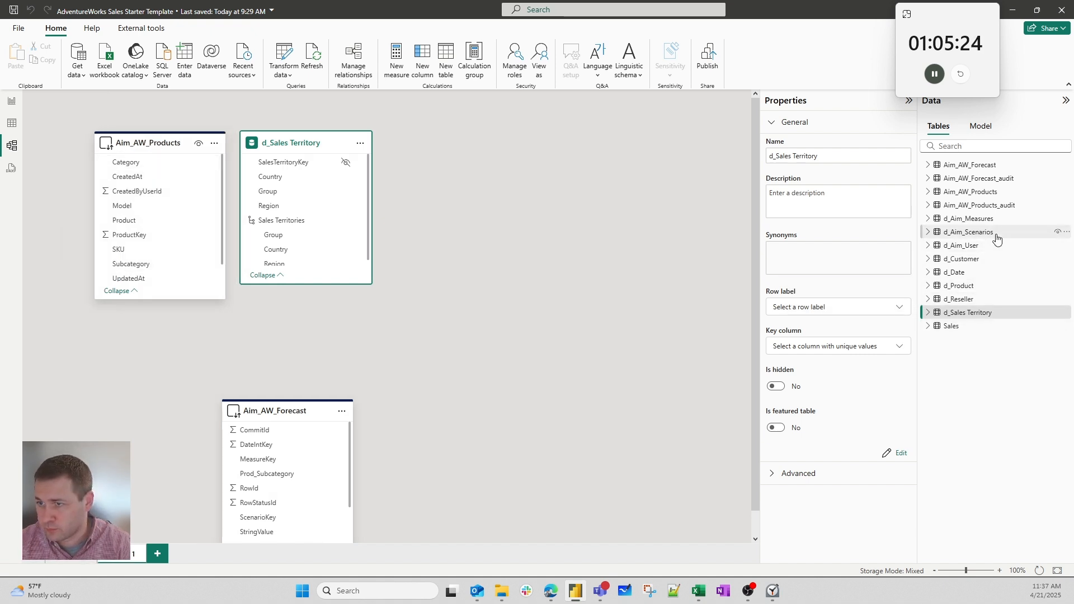
# - Add the d_Aim_Measures and d_Aim_Scenarios tables to the layout, in line with d_Sales Territory
pyautogui.moveTo(994, 219); pyautogui.dragTo(454, 133)
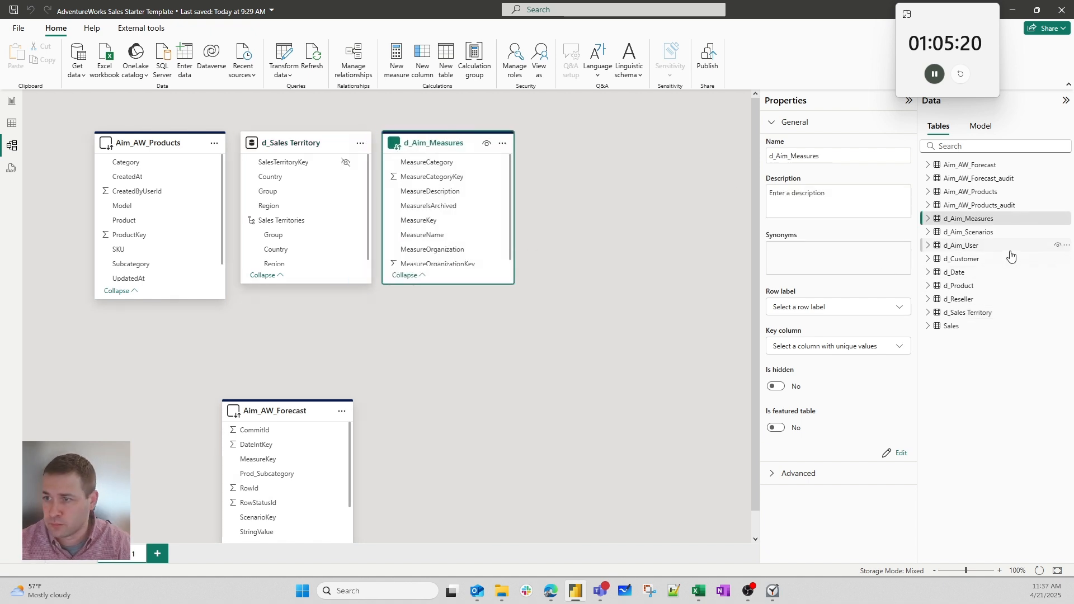
pyautogui.moveTo(998, 232); pyautogui.dragTo(590, 138)
pyautogui.click(377, 423)
pyautogui.scroll(-2, 377, 423)
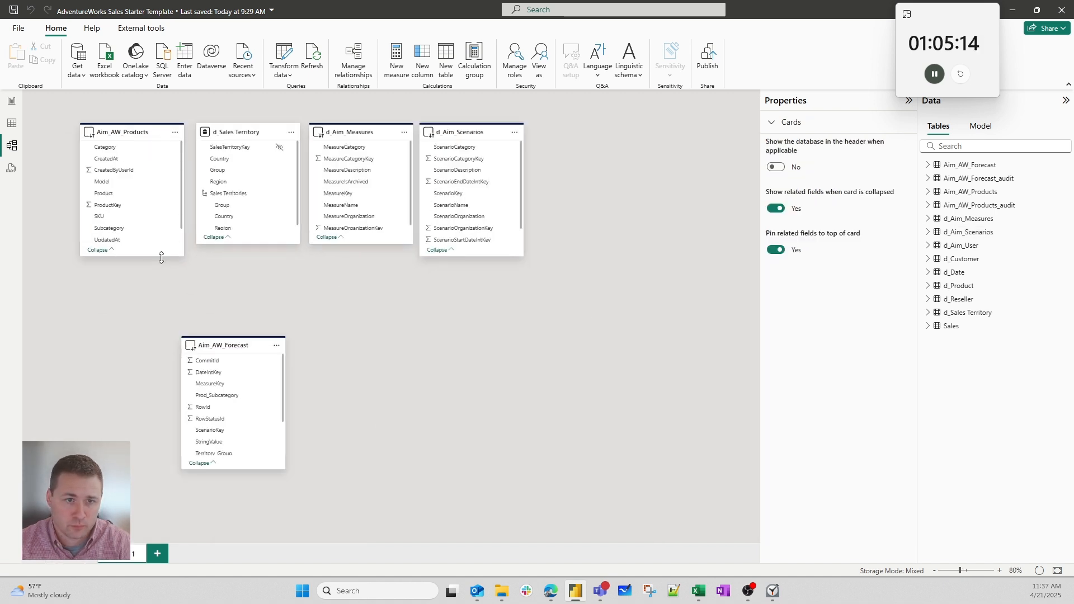
# - Shorten the Aim_AW_Products and d_Aim_Scenarios cards to match their neighbours, and add d_Aim_User at the end of the row
pyautogui.moveTo(165, 257); pyautogui.dragTo(171, 246)
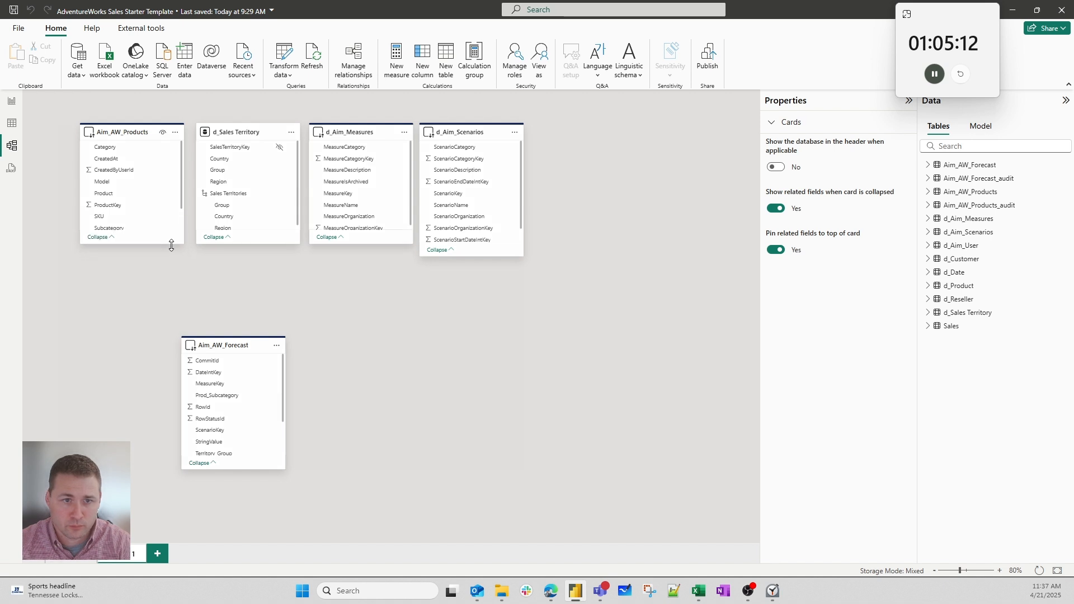
pyautogui.moveTo(507, 258); pyautogui.dragTo(509, 244)
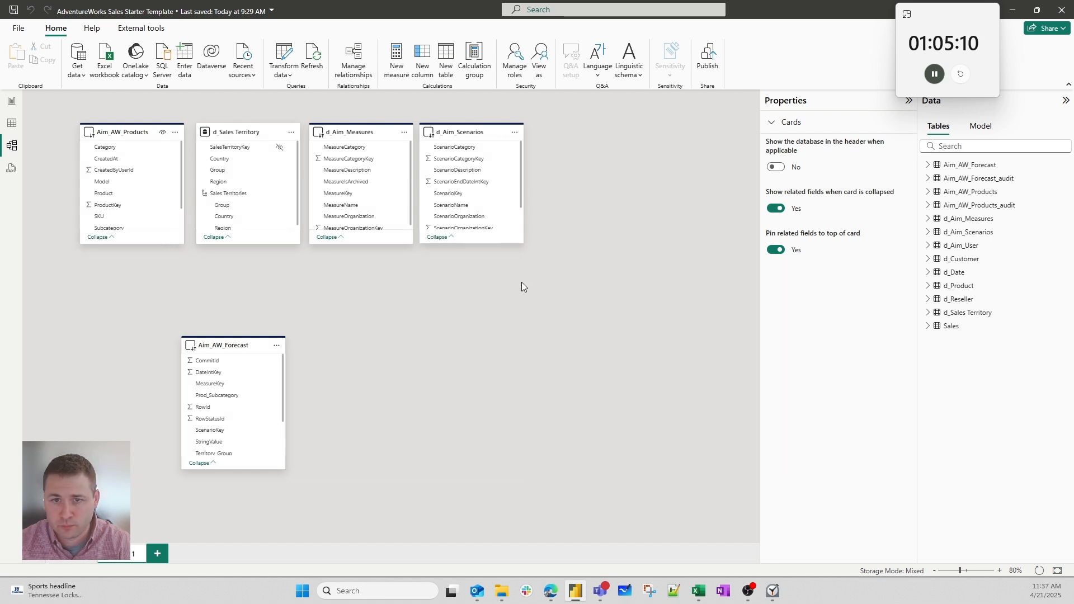
pyautogui.moveTo(950, 244); pyautogui.dragTo(585, 128)
pyautogui.click(498, 384)
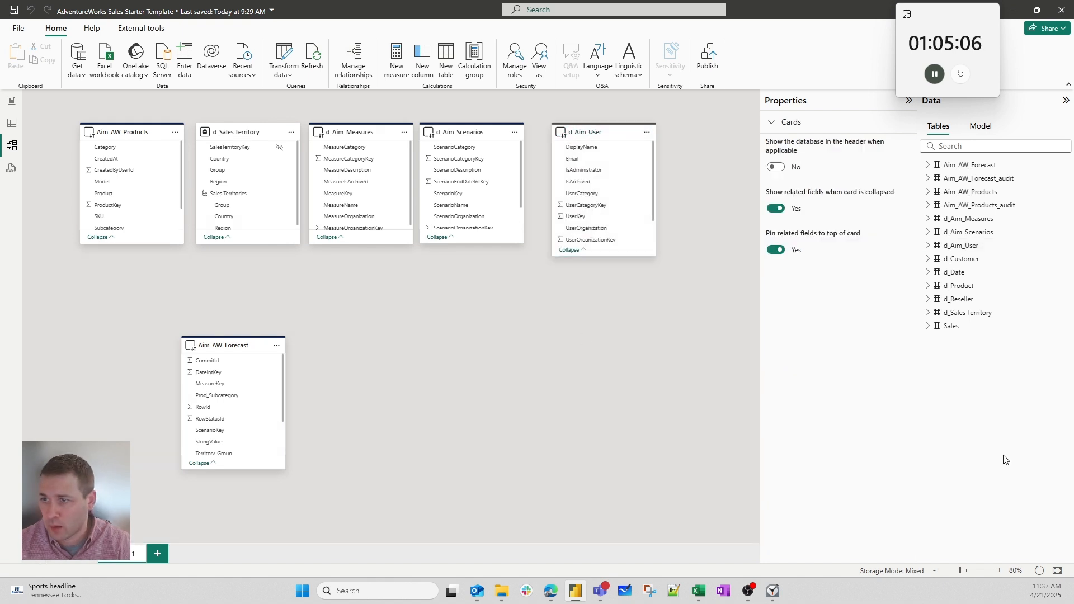
# - Move the Aim_AW_Forecast card so it sits centrally beneath the row of dimension tables, below d_Aim_Measures
pyautogui.moveTo(218, 345); pyautogui.dragTo(361, 307)
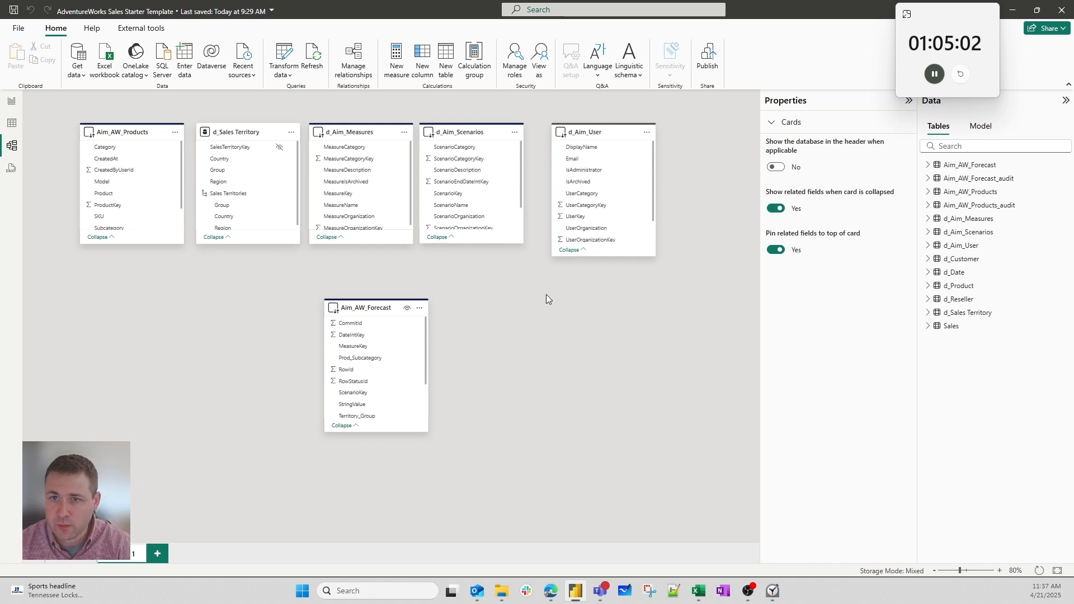
pyautogui.click(632, 133)
pyautogui.click(446, 451)
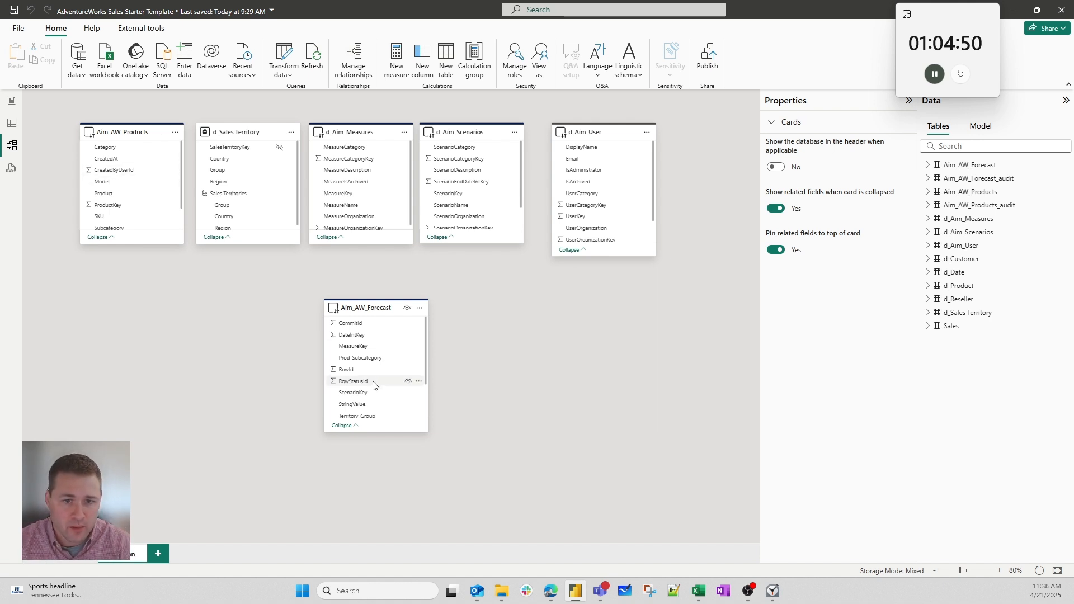
# - Start a new relationship from Prod_Subcategory in Aim_AW_Forecast to Subcategory in Aim_AW_Products
pyautogui.scroll(-2, 369, 380)
pyautogui.scroll(2, 373, 374)
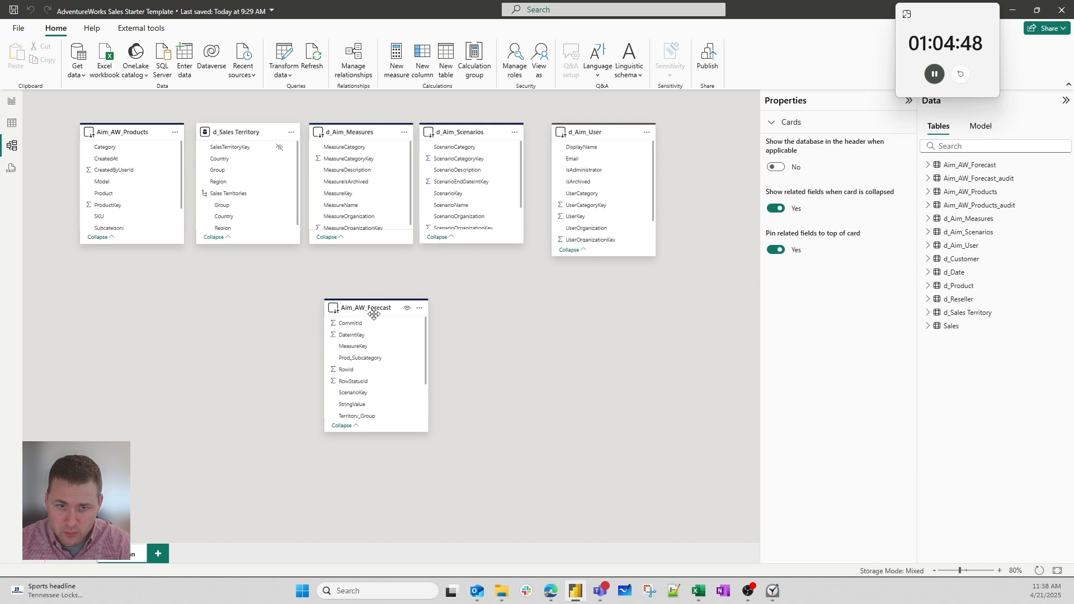
pyautogui.moveTo(374, 307)
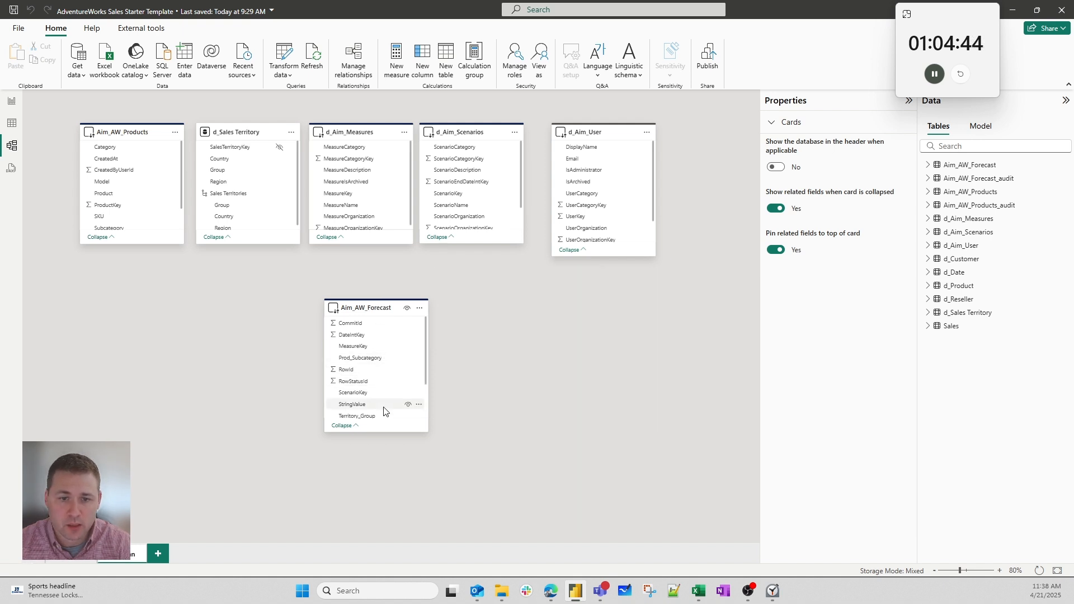
pyautogui.scroll(-2, 382, 406)
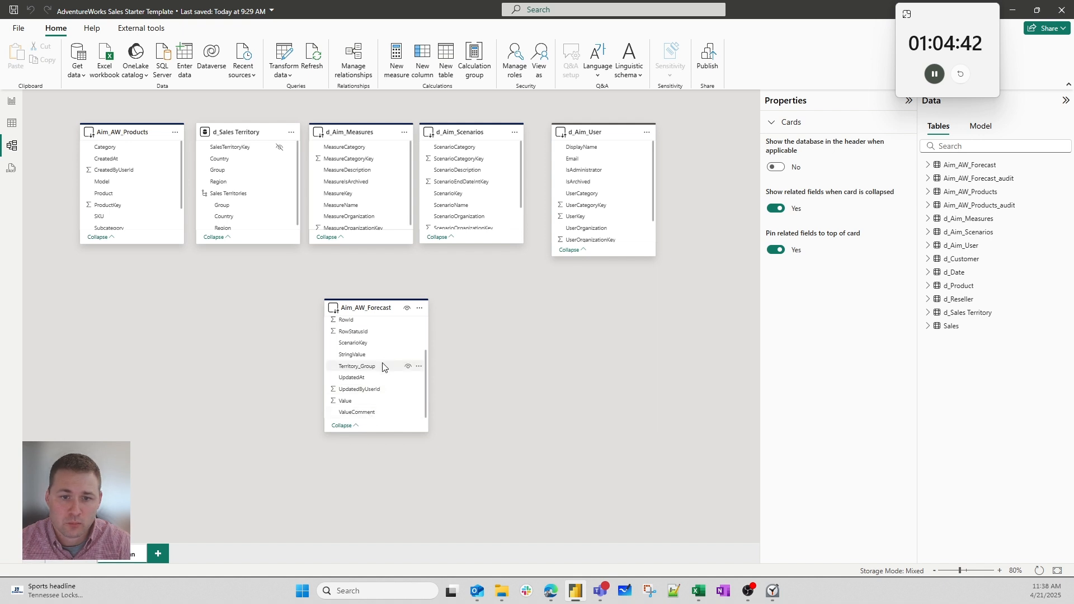
pyautogui.scroll(2, 369, 360)
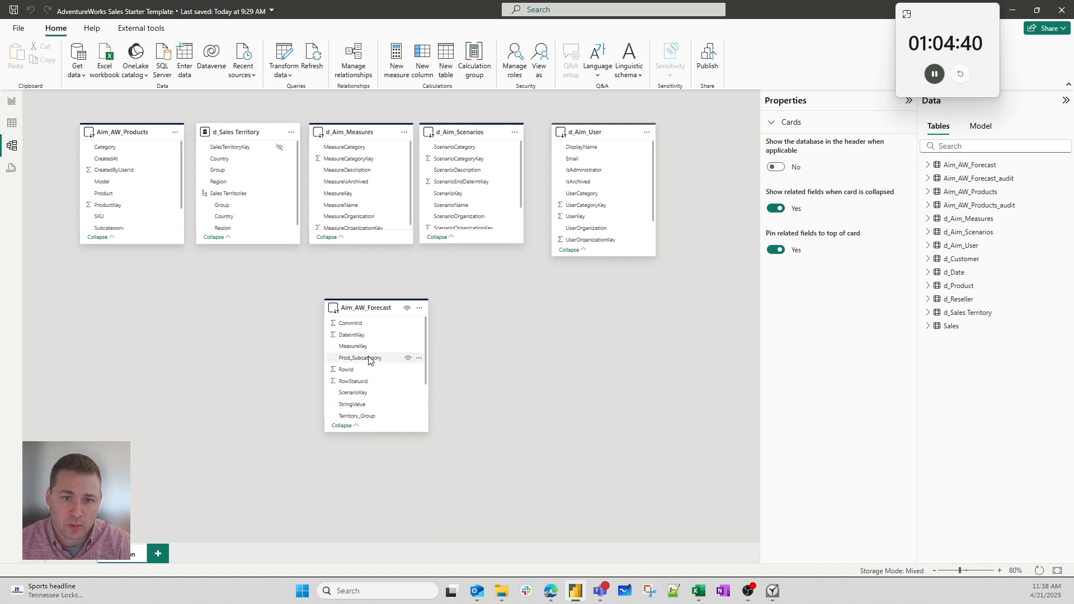
pyautogui.click(370, 359)
pyautogui.moveTo(370, 362); pyautogui.dragTo(152, 203)
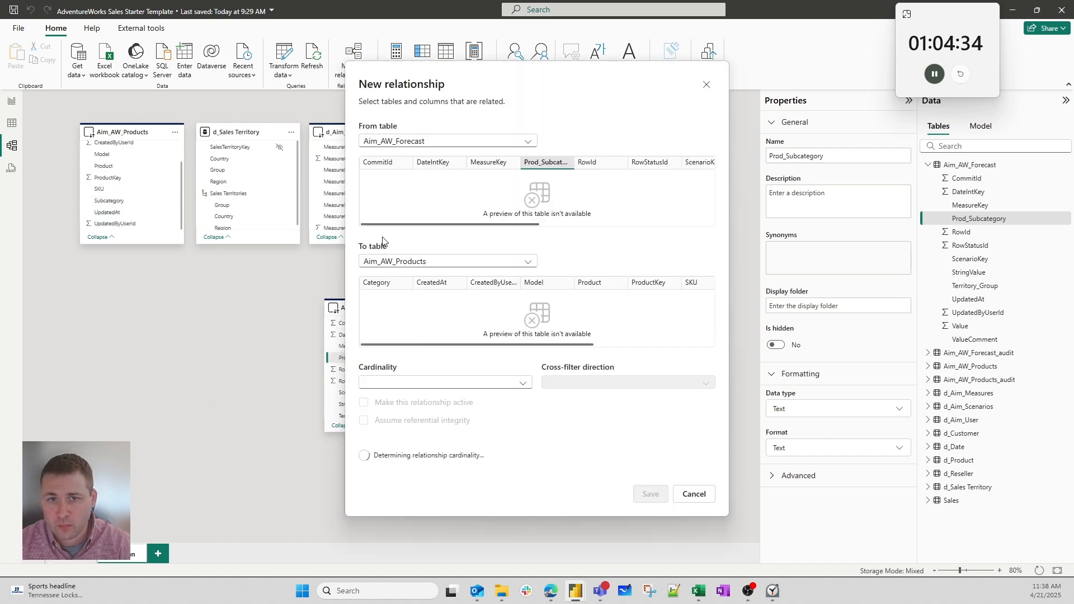
# - Try a many-to-one cardinality for the relationship and check the matched Subcategory column in the Aim_AW_Products preview
pyautogui.click(424, 370)
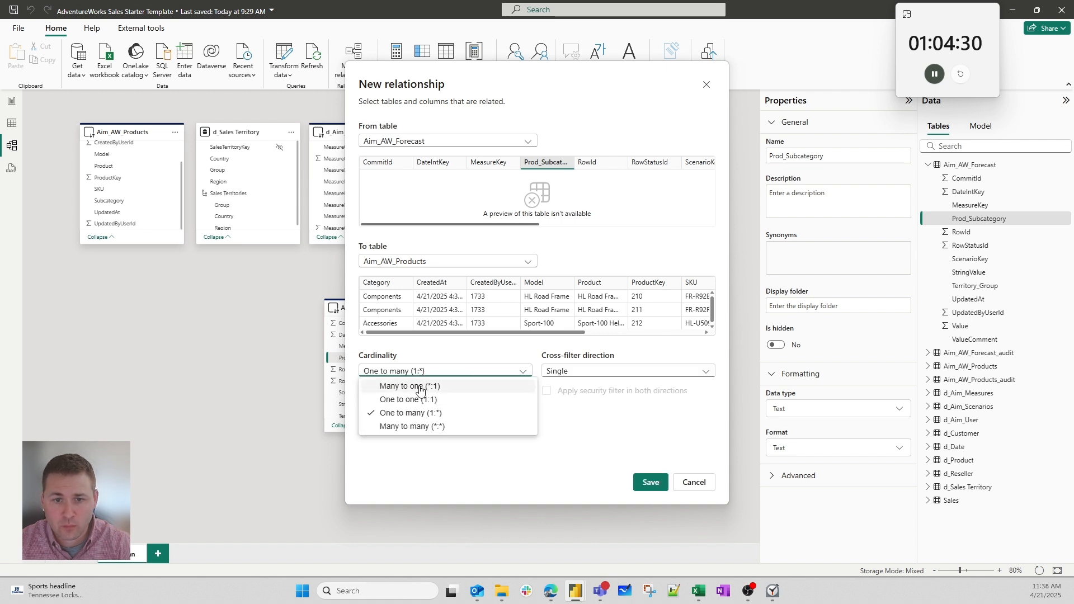
pyautogui.click(403, 386)
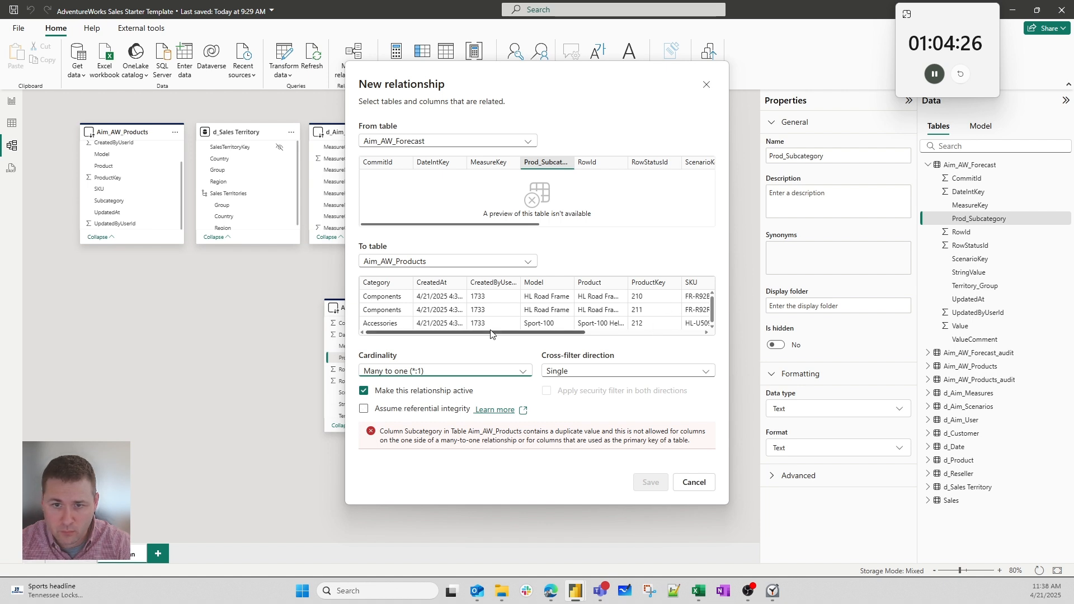
pyautogui.click(626, 332)
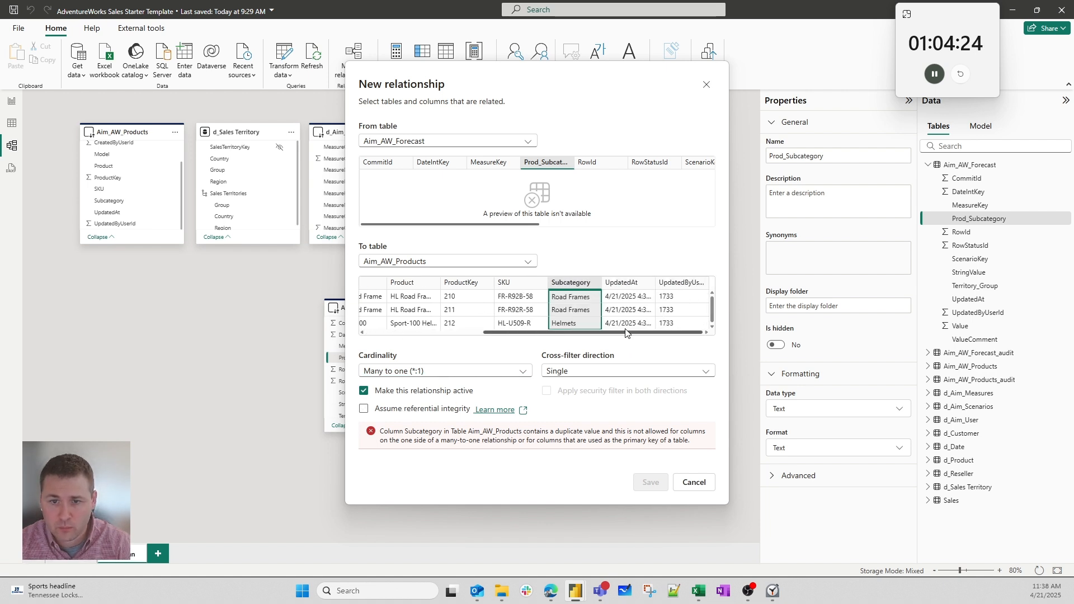
# - Set the cardinality of the relationship between Prod_Subcategory and Subcategory to Many to many (*:*)
pyautogui.click(468, 371)
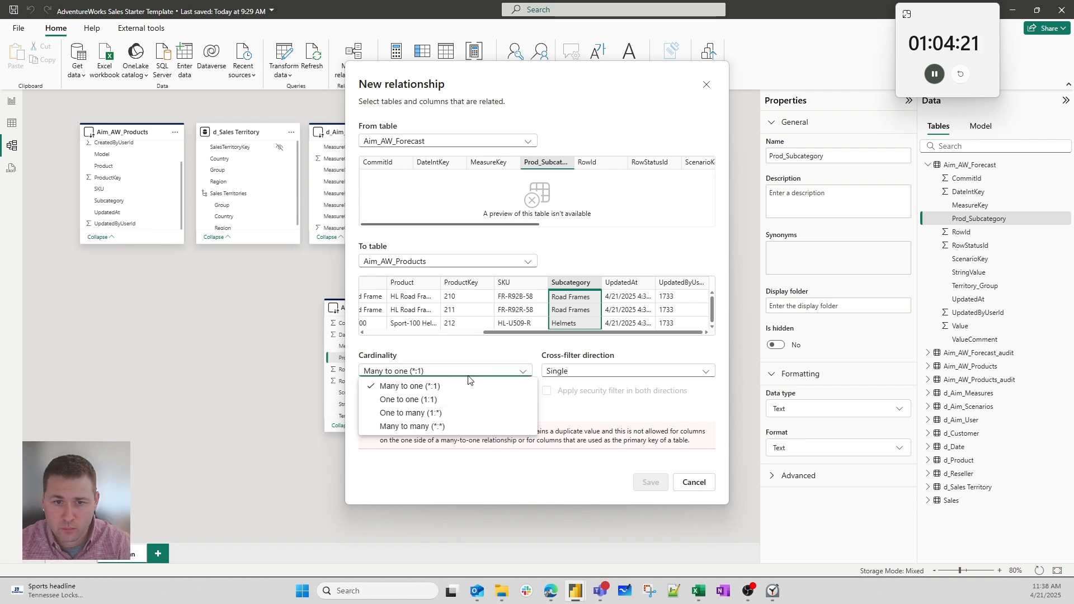
pyautogui.click(423, 428)
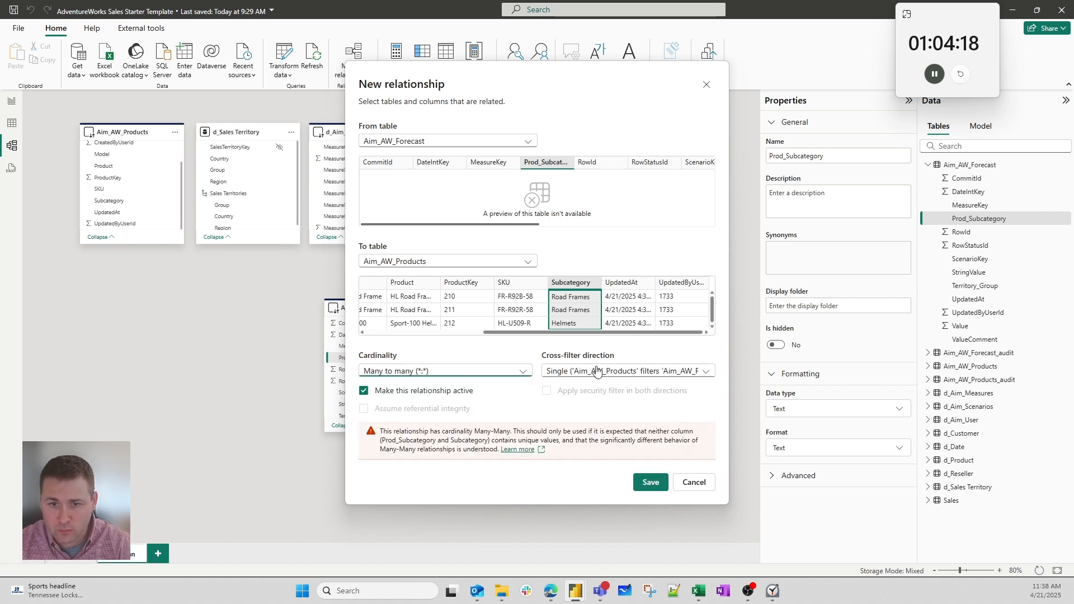
pyautogui.click(596, 370)
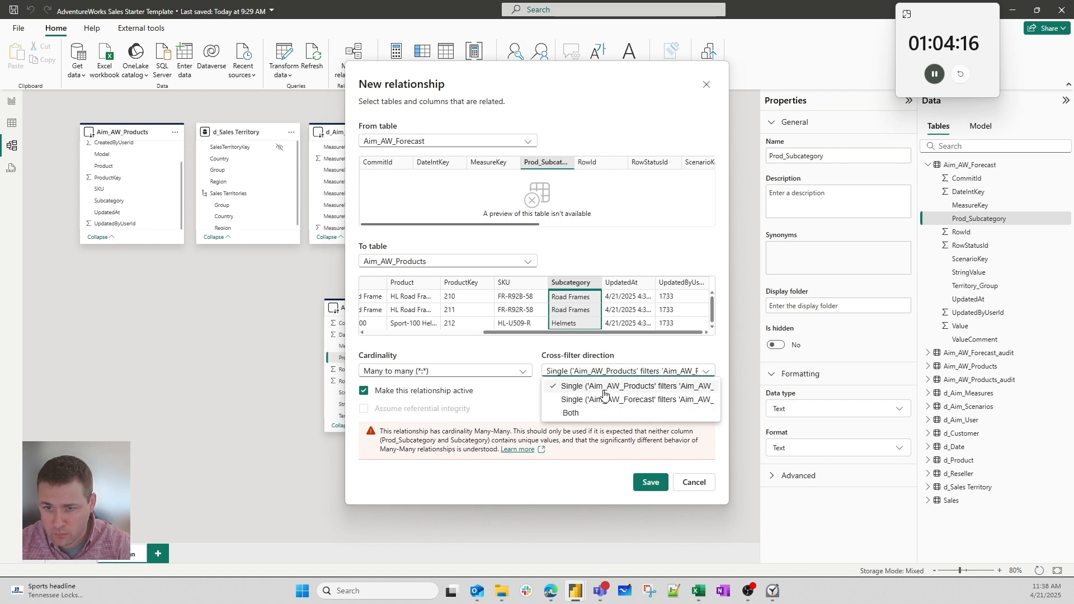
pyautogui.click(521, 371)
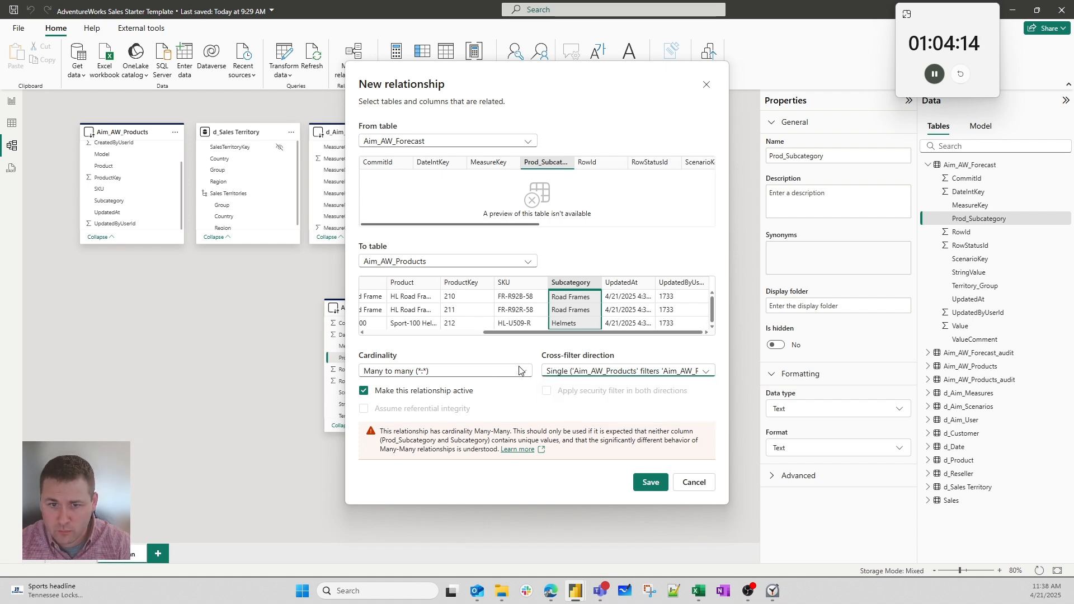
pyautogui.click(503, 372)
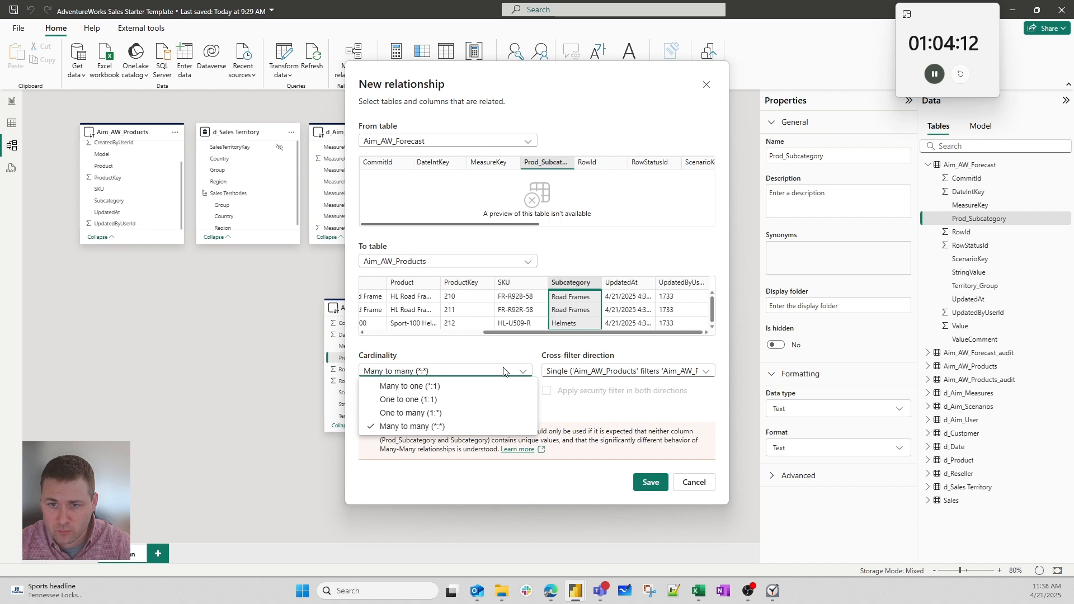
pyautogui.click(504, 371)
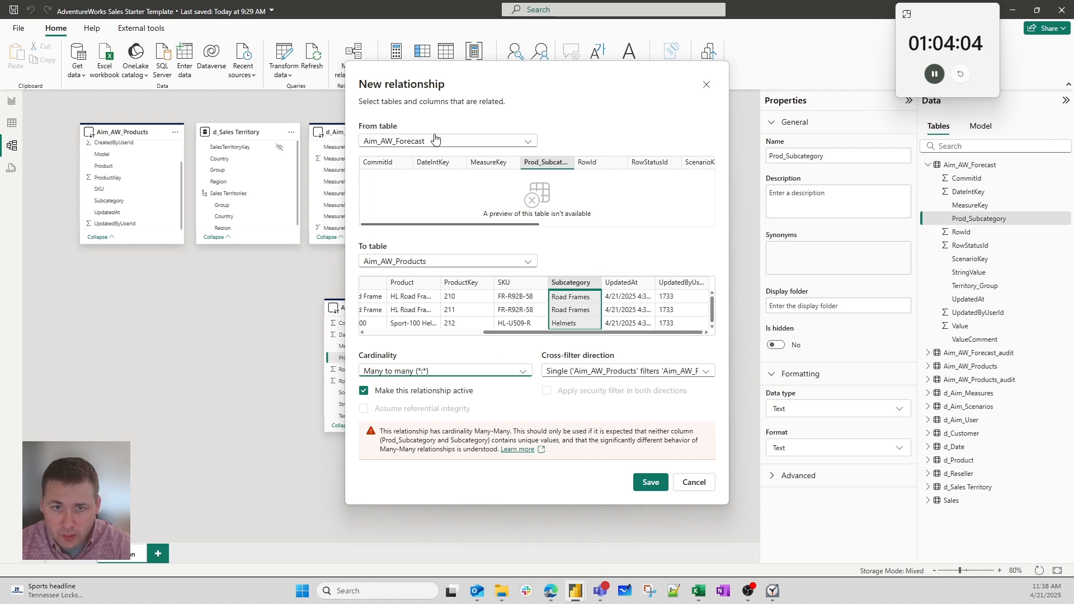
pyautogui.click(702, 484)
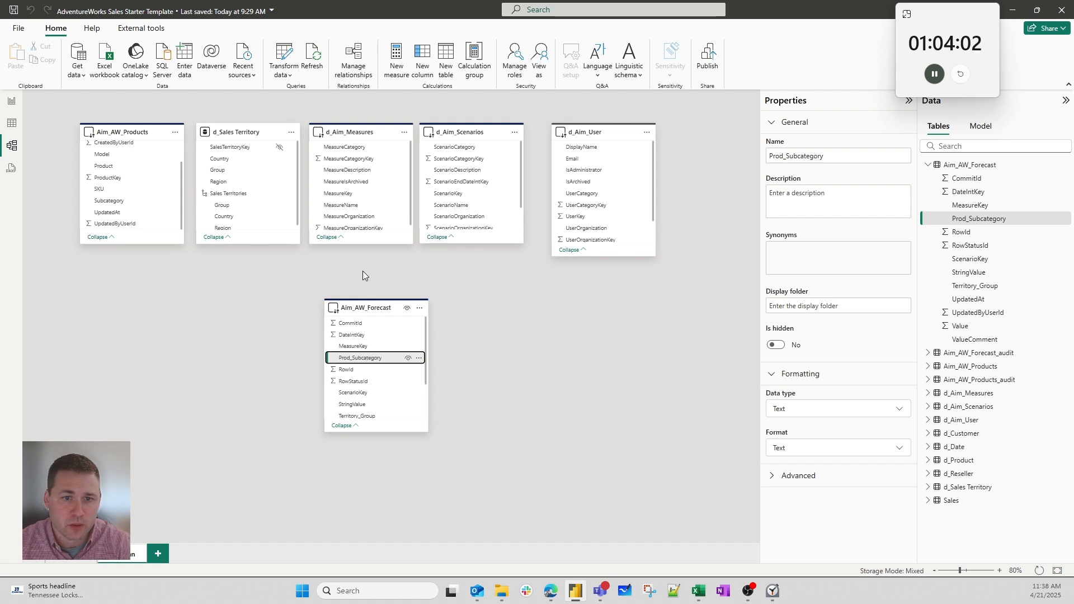
# - Move the Aim_AW_Forecast table lower in the diagram, away from the other tables, and collapse its field list in the data list
pyautogui.moveTo(379, 303); pyautogui.dragTo(356, 396)
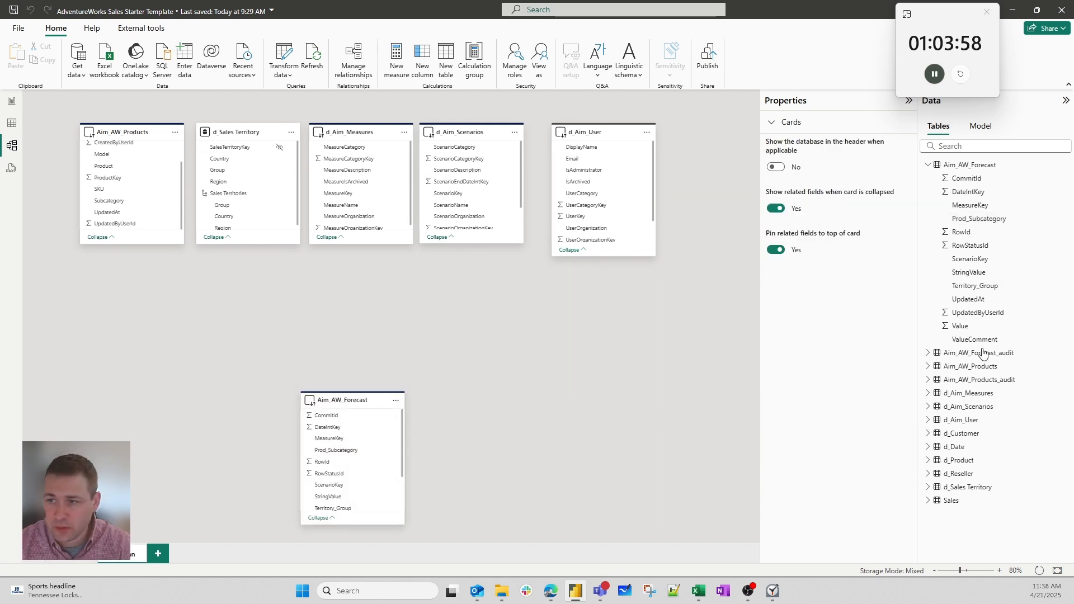
pyautogui.click(927, 164)
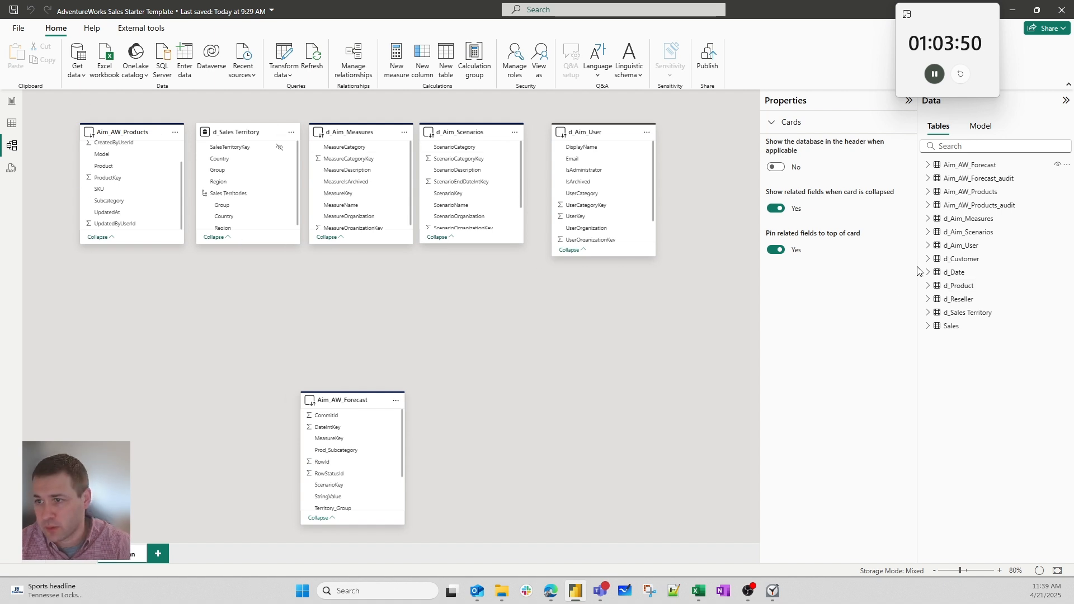
pyautogui.click(118, 182)
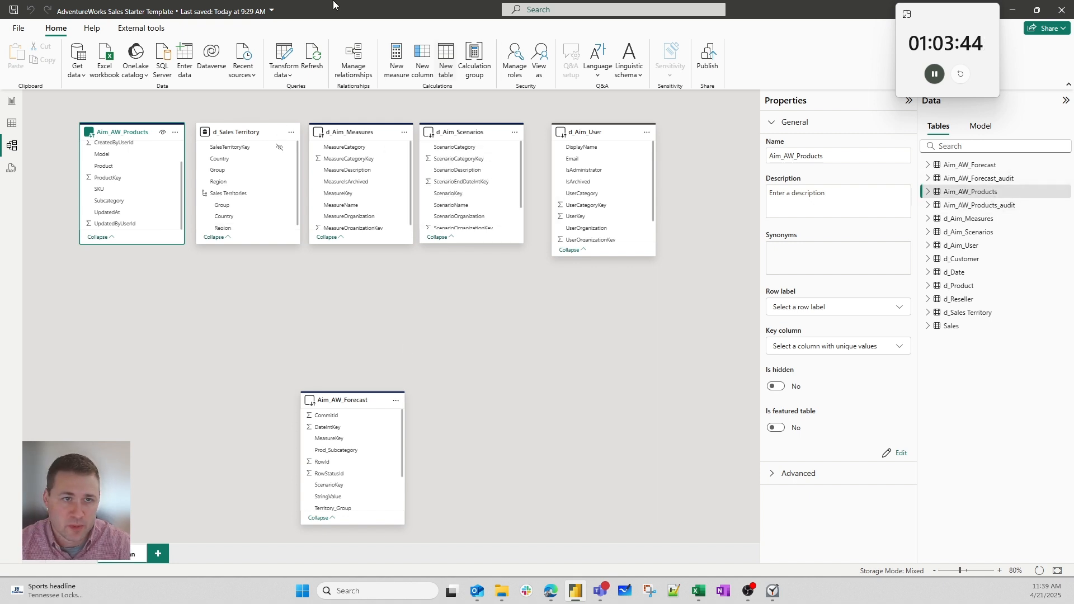
# - Open the query editor and create a new query that references d_Product
pyautogui.click(283, 49)
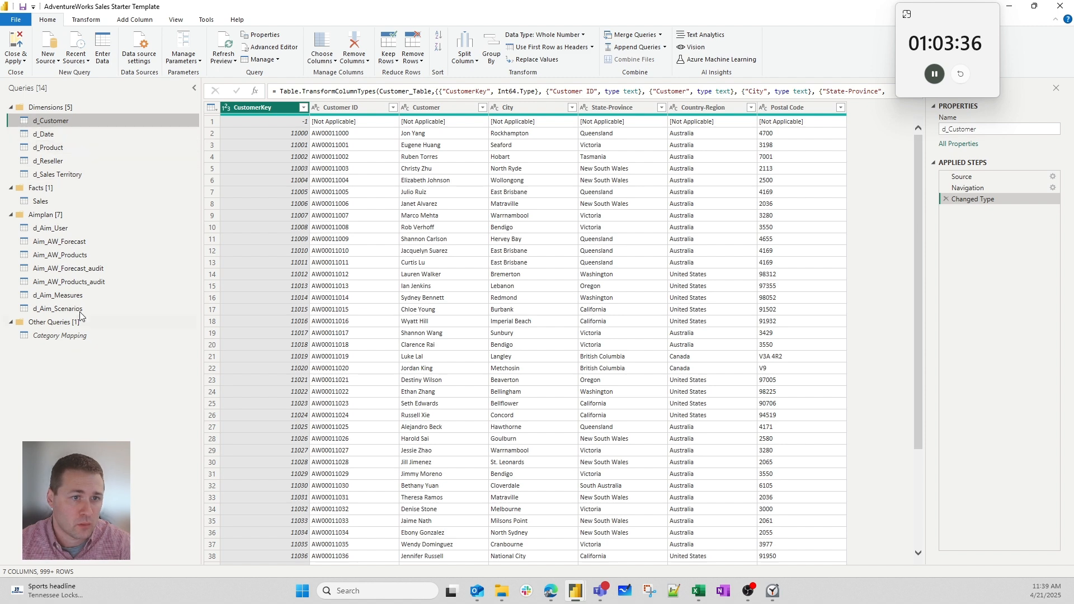
pyautogui.click(53, 148)
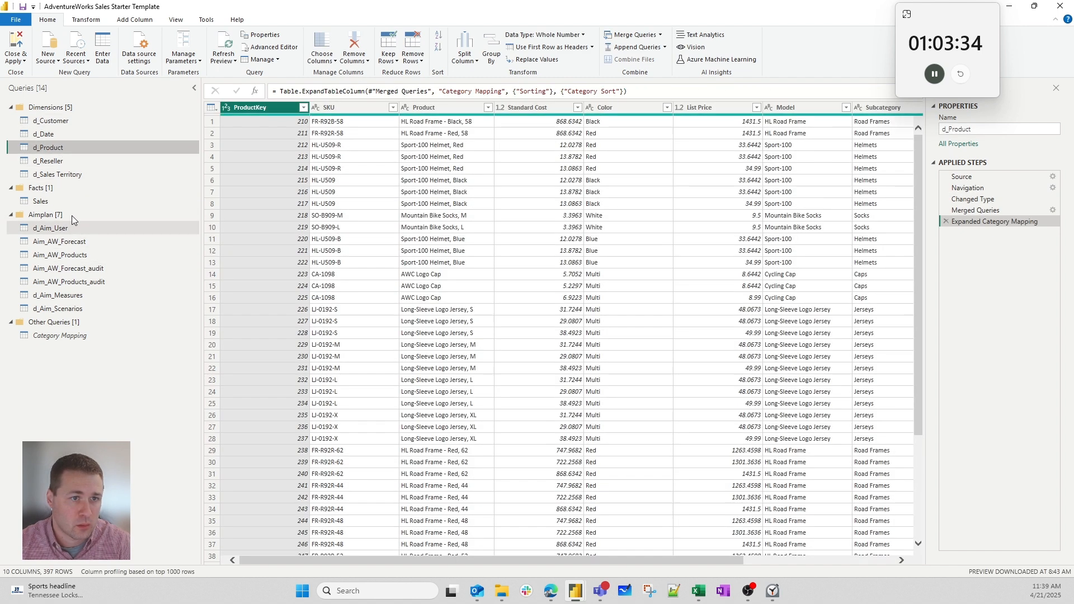
pyautogui.rightClick(55, 148)
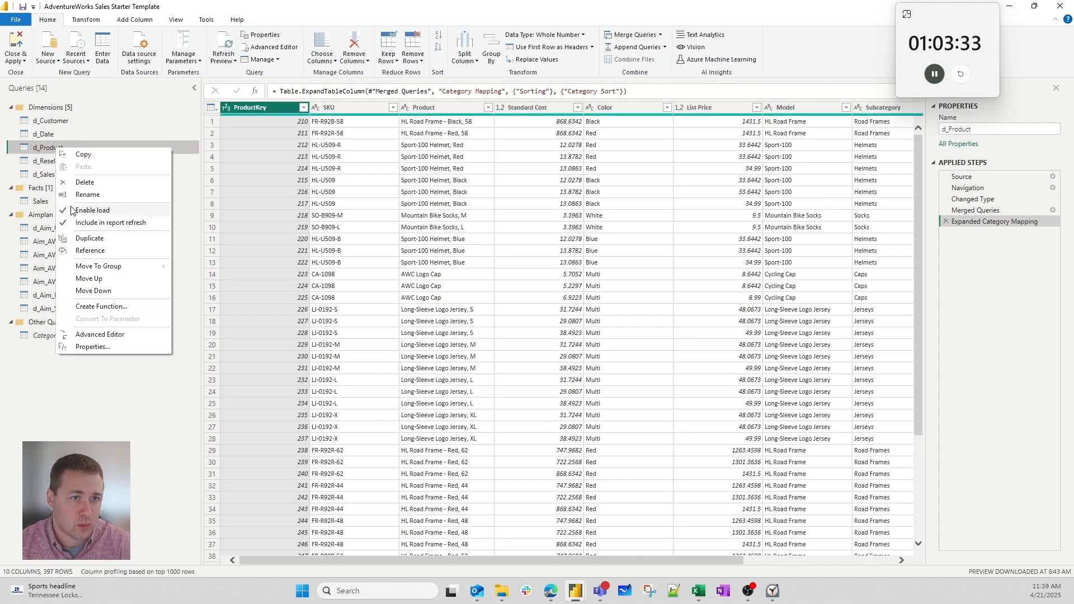
pyautogui.click(82, 251)
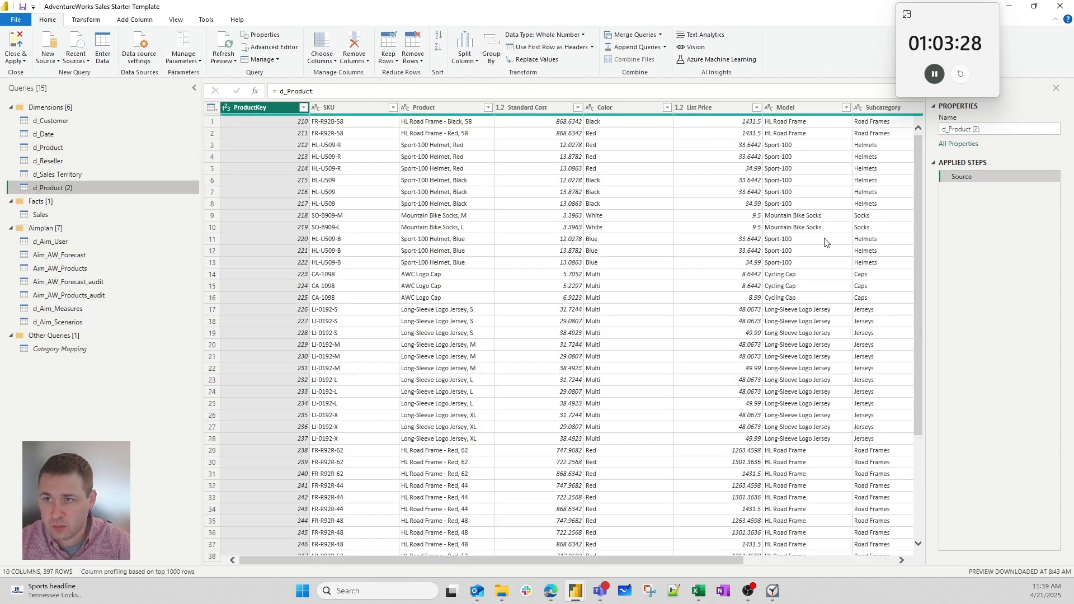
# - Remove every column except Subcategory from the new product query and remove its duplicate rows
pyautogui.keyDown('shift'); pyautogui.click(822, 107); pyautogui.keyUp('shift')
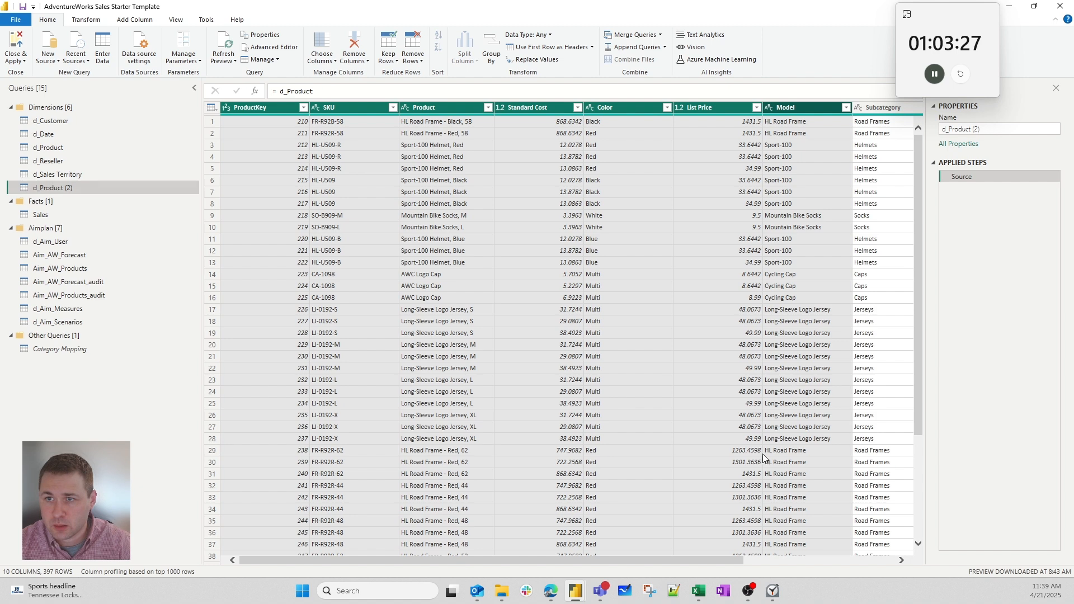
pyautogui.rightClick(647, 108)
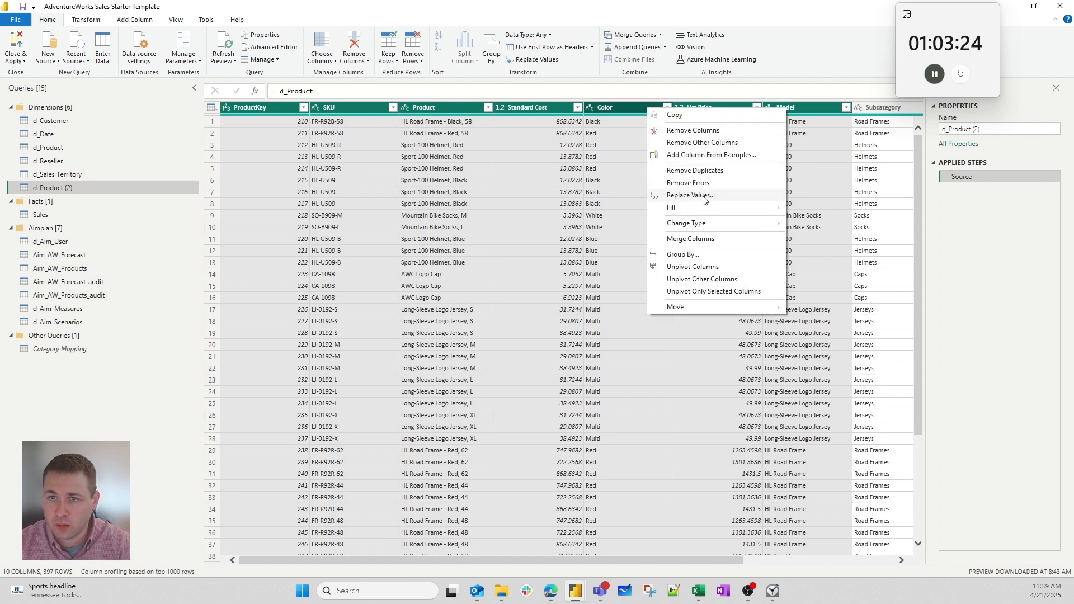
pyautogui.click(896, 112)
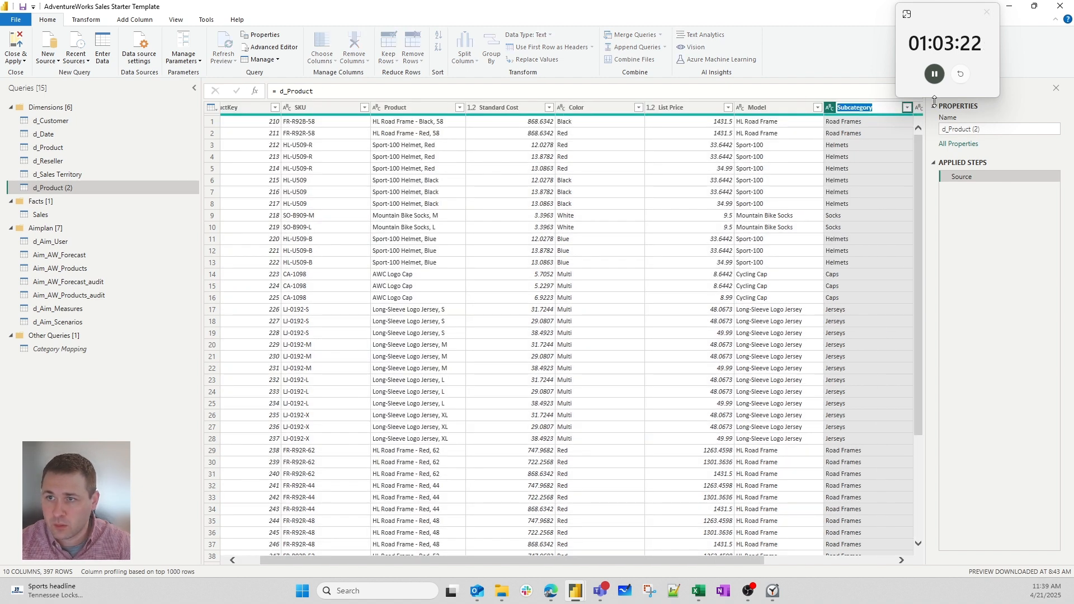
pyautogui.rightClick(895, 114)
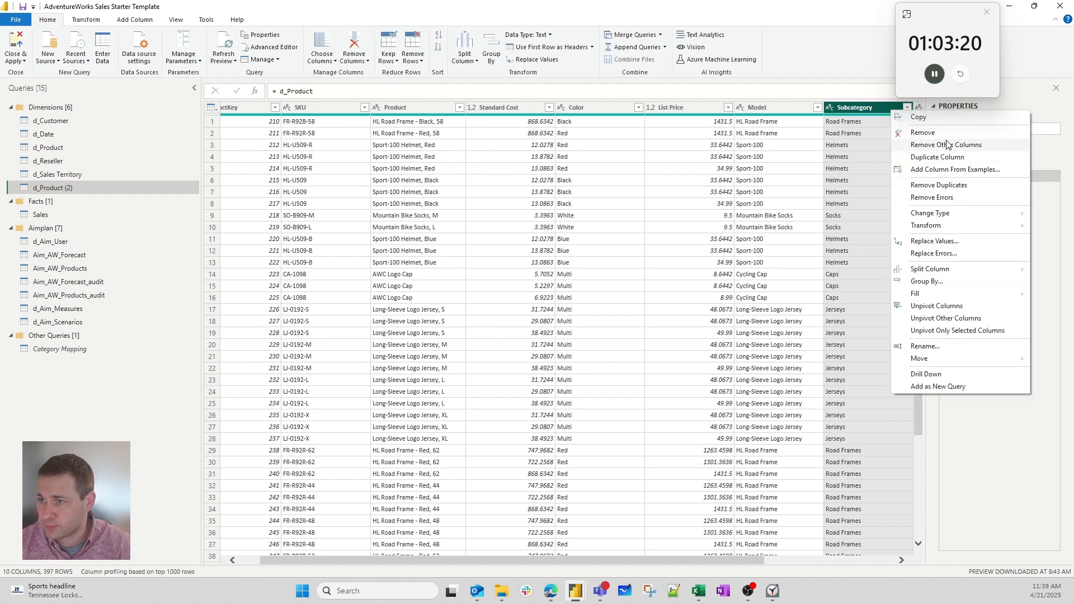
pyautogui.click(903, 145)
pyautogui.rightClick(261, 109)
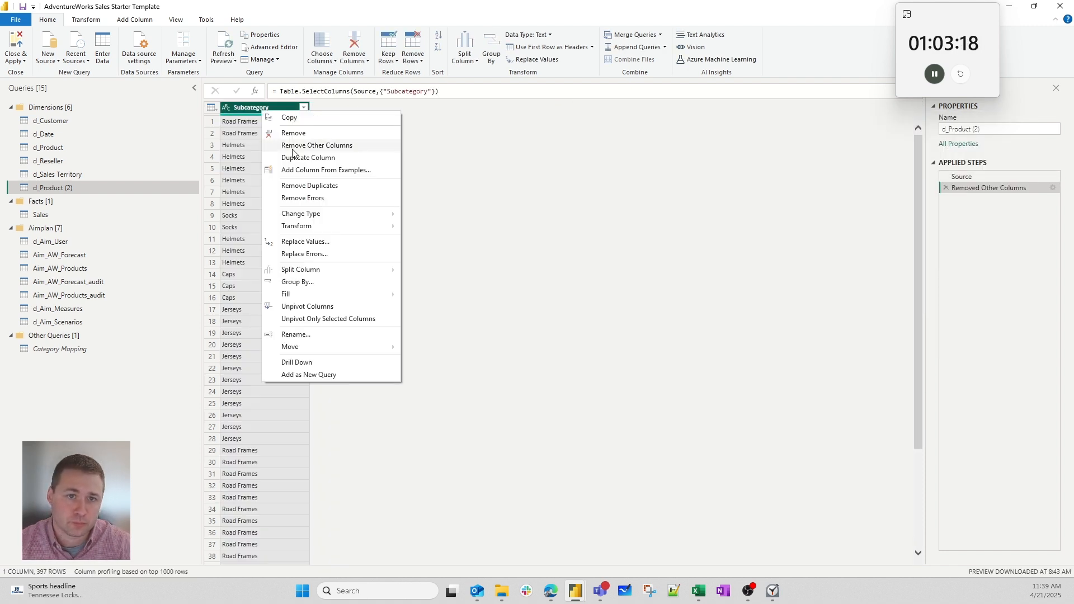
pyautogui.click(309, 186)
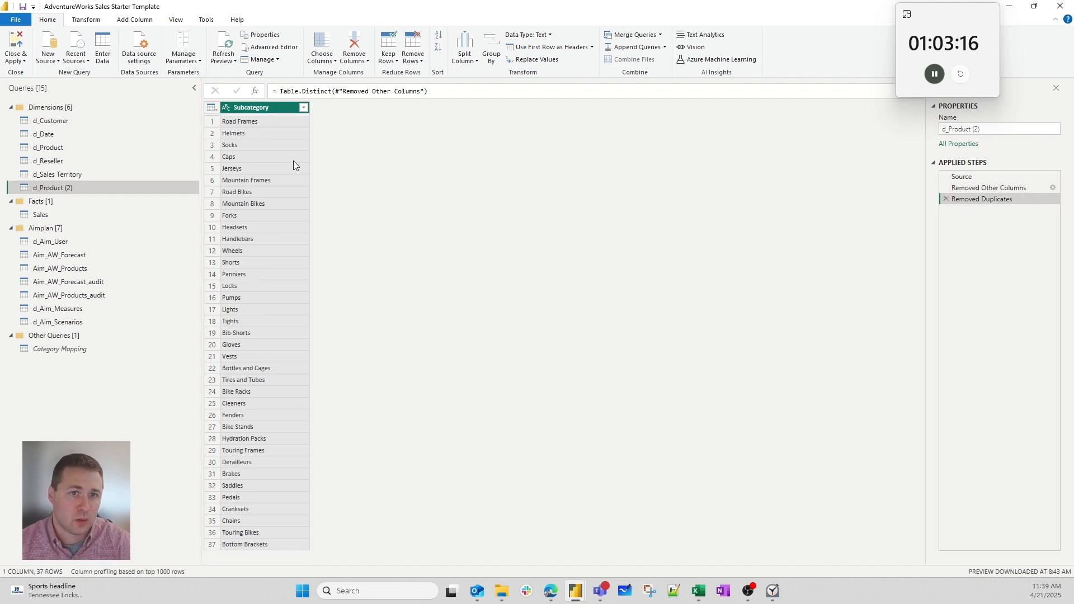
# - Rename the d_Product (2) query as d_ProdSubBridge
pyautogui.doubleClick(81, 189)
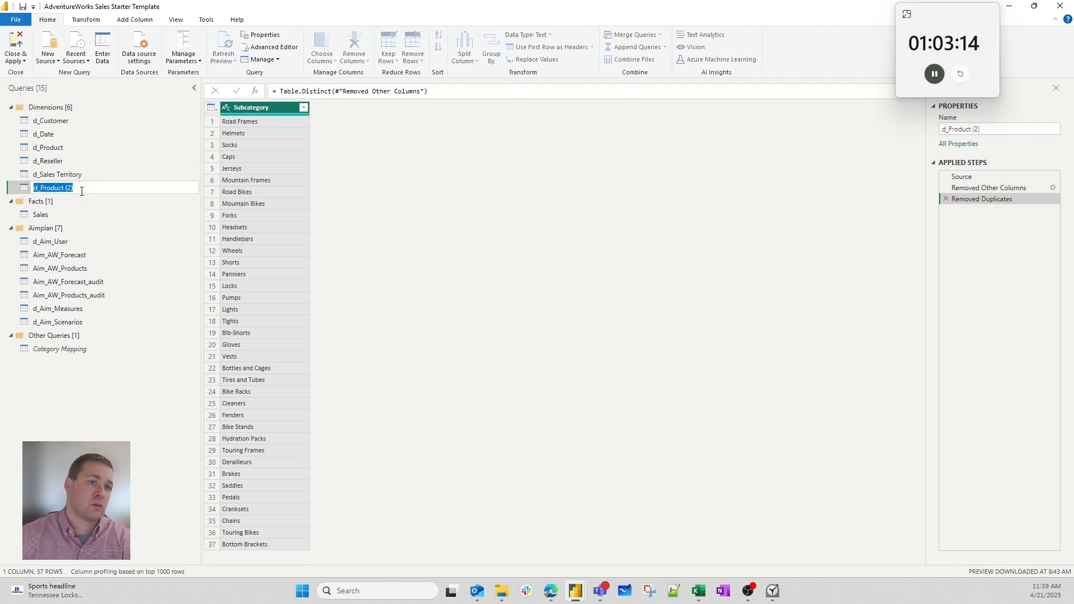
pyautogui.write('B')
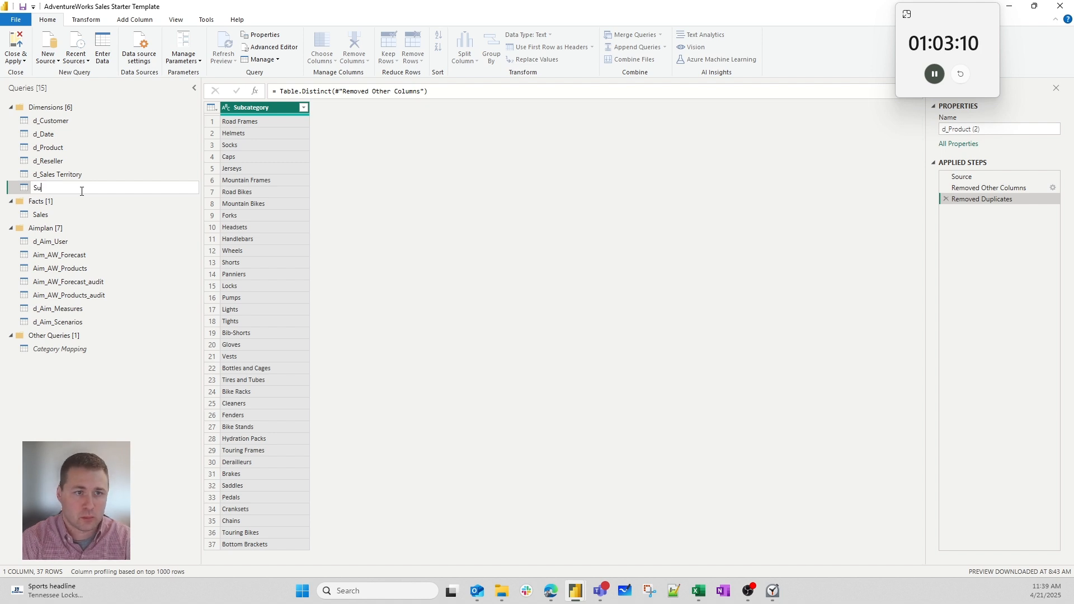
pyautogui.write('ProdSubBridge')
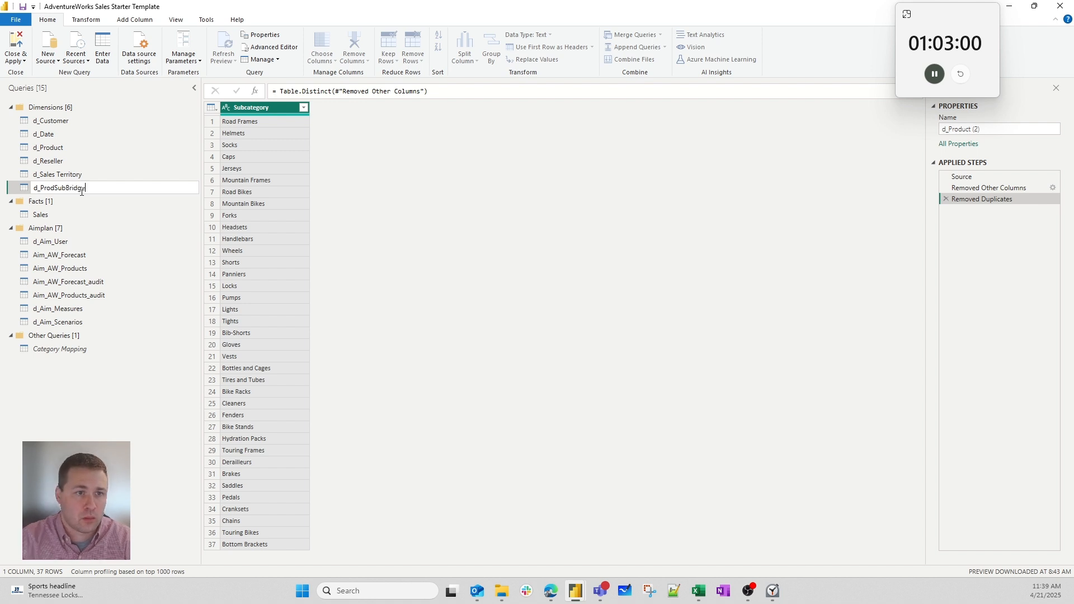
pyautogui.press('Return')
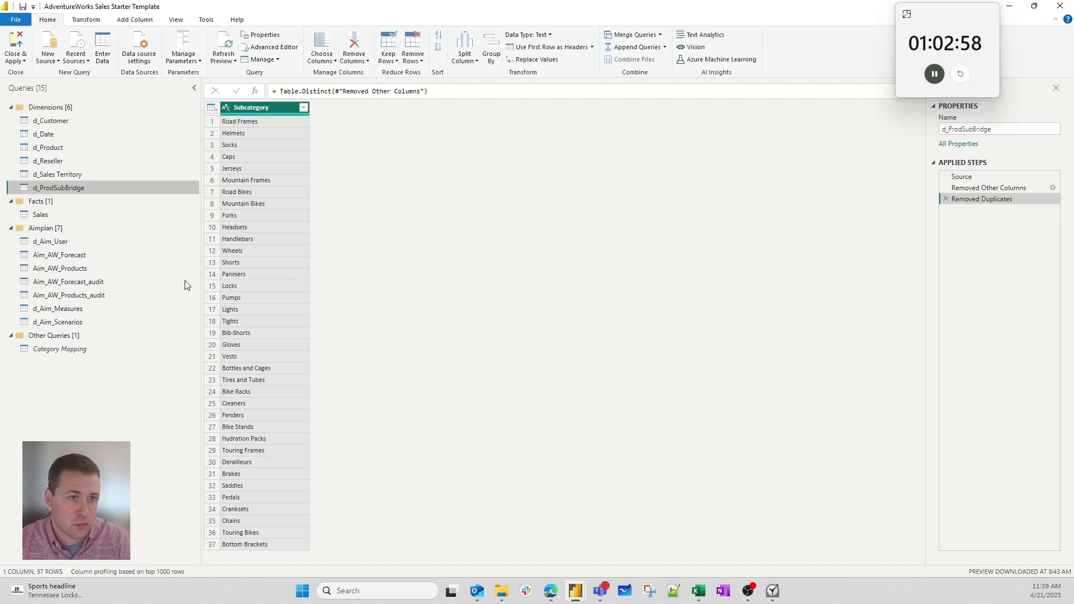
# - Create a query that references d_Sales Territory and rename it as d_TerrGroupBridge
pyautogui.click(73, 174)
pyautogui.rightClick(72, 179)
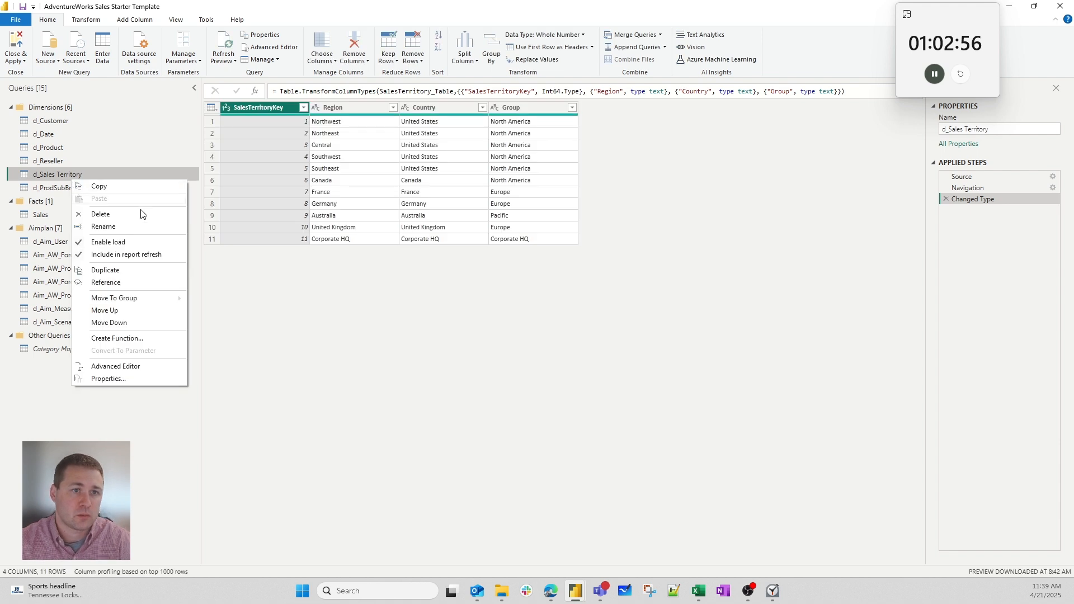
pyautogui.click(118, 283)
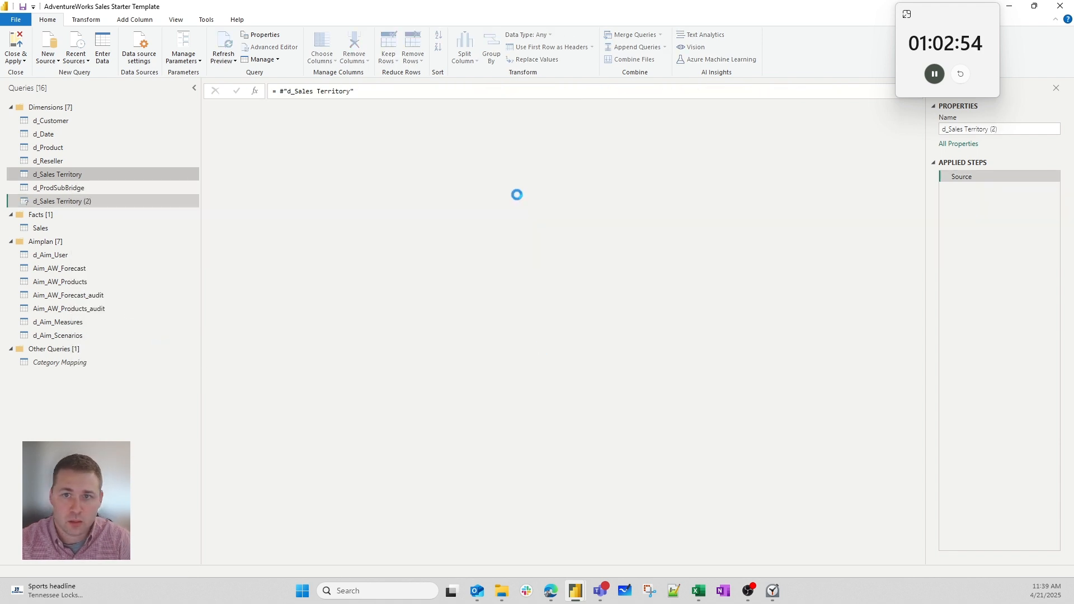
pyautogui.doubleClick(89, 203)
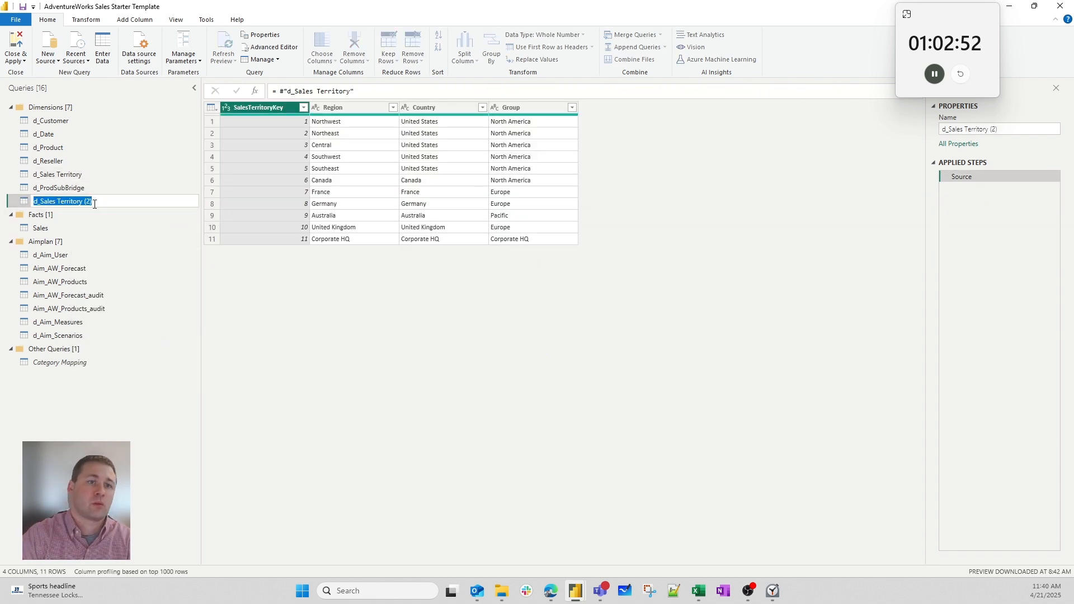
pyautogui.write('d_TerrGroup')
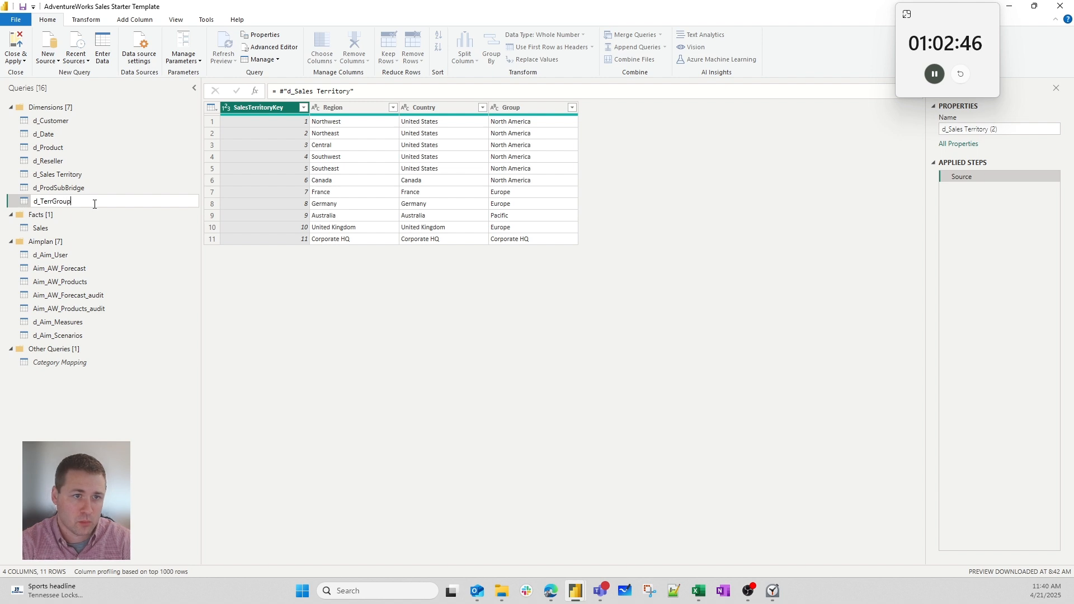
pyautogui.write('Bridge')
pyautogui.press('Return')
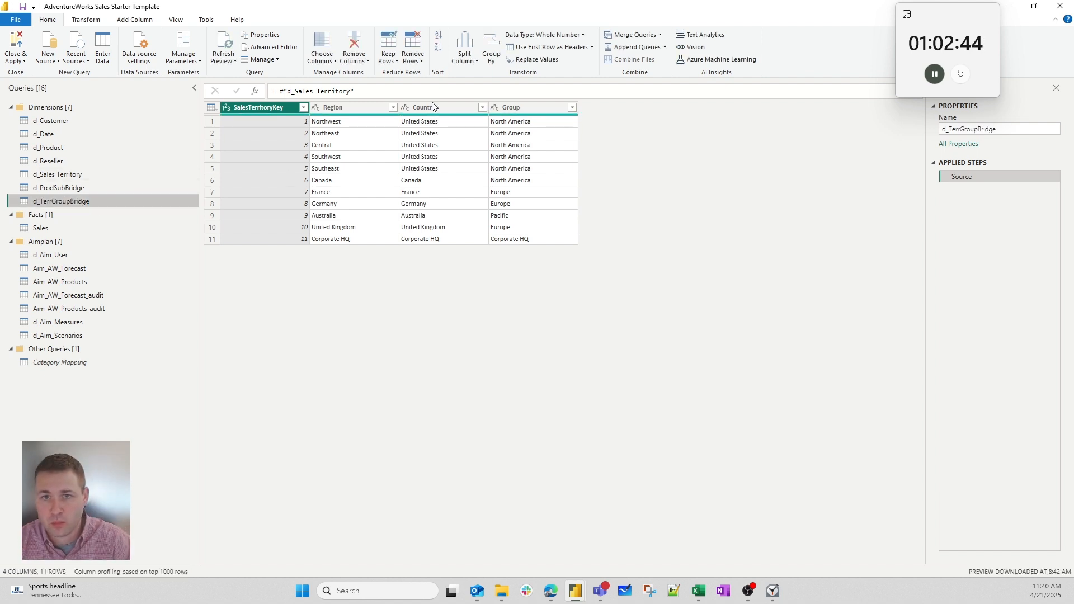
pyautogui.rightClick(510, 108)
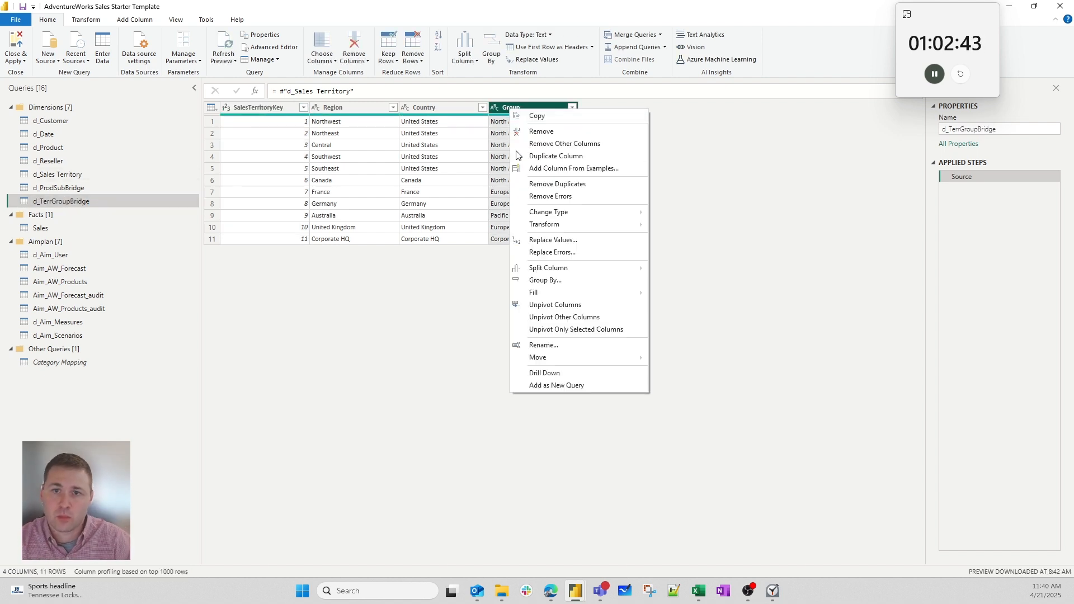
pyautogui.click(559, 156)
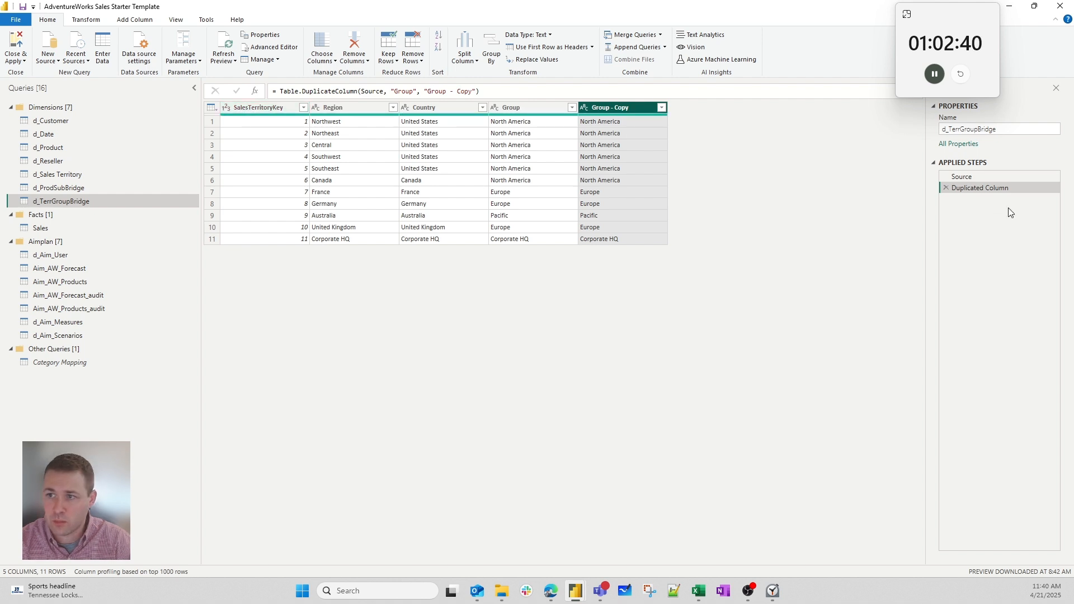
pyautogui.click(946, 188)
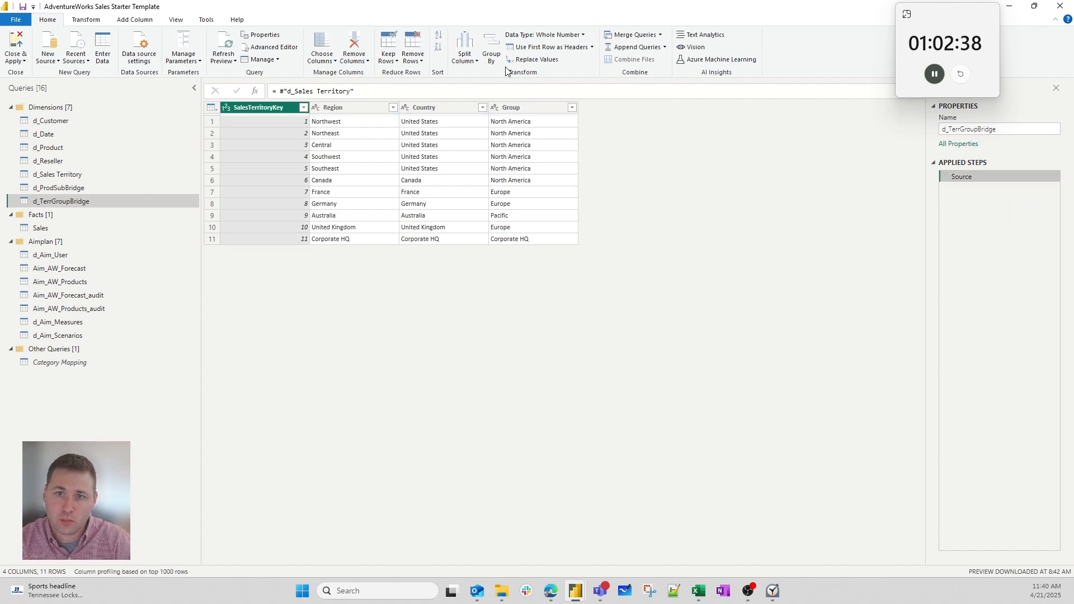
# - Reduce d_TerrGroupBridge to the distinct values of its Group column, and close the query editor with all changes applied to the model
pyautogui.click(536, 107)
pyautogui.rightClick(541, 110)
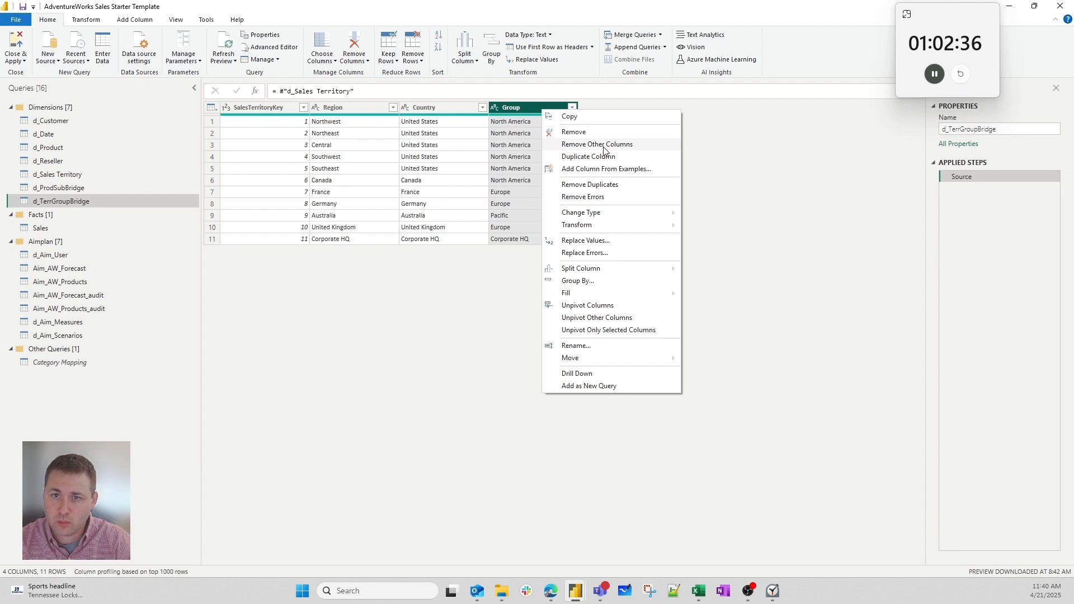
pyautogui.click(601, 145)
pyautogui.rightClick(267, 112)
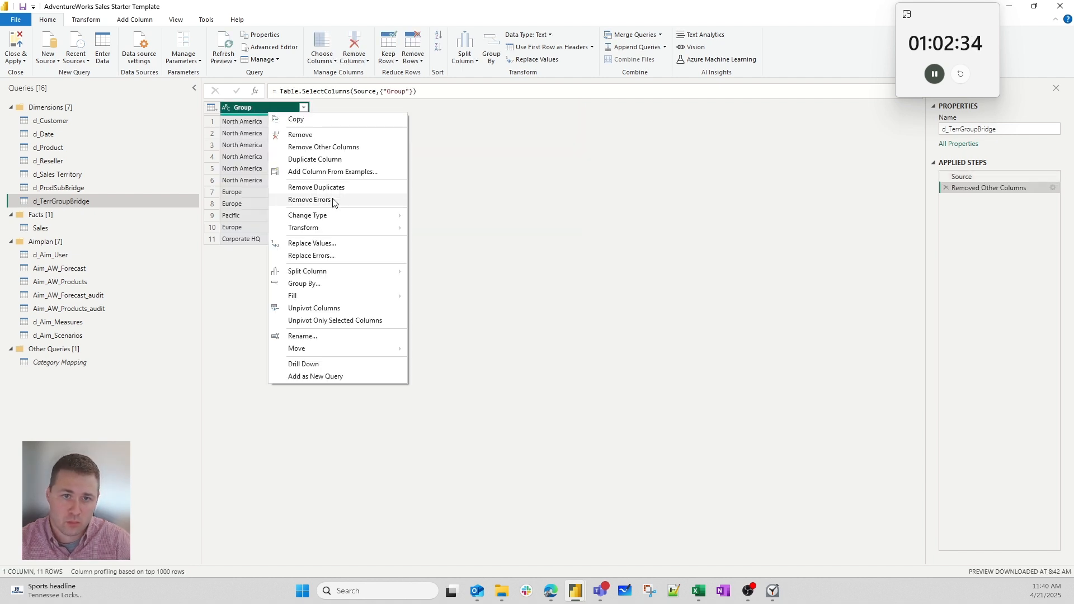
pyautogui.click(323, 188)
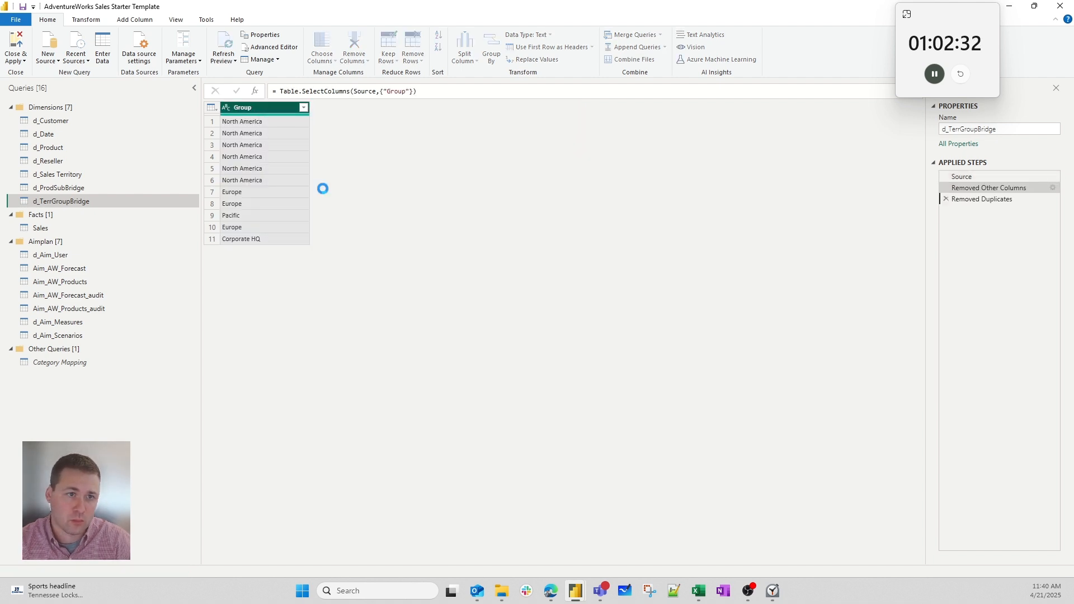
pyautogui.click(21, 60)
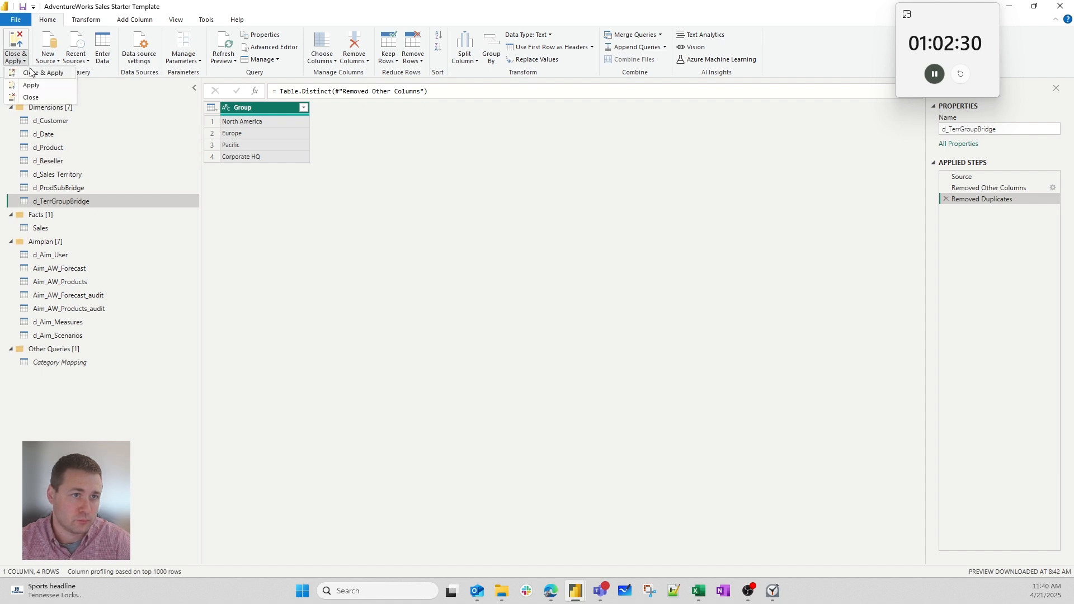
pyautogui.click(26, 71)
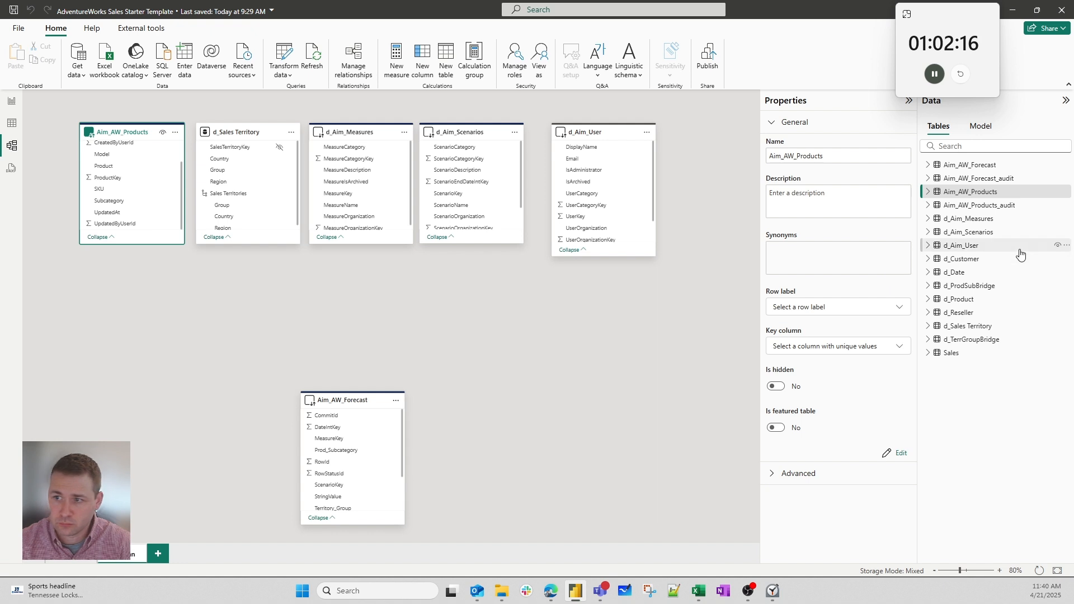
# - Add the d_ProdSubBridge and d_TerrGroupBridge tables to the model diagram, side by side above Aim_AW_Forecast
pyautogui.moveTo(973, 286); pyautogui.dragTo(204, 309)
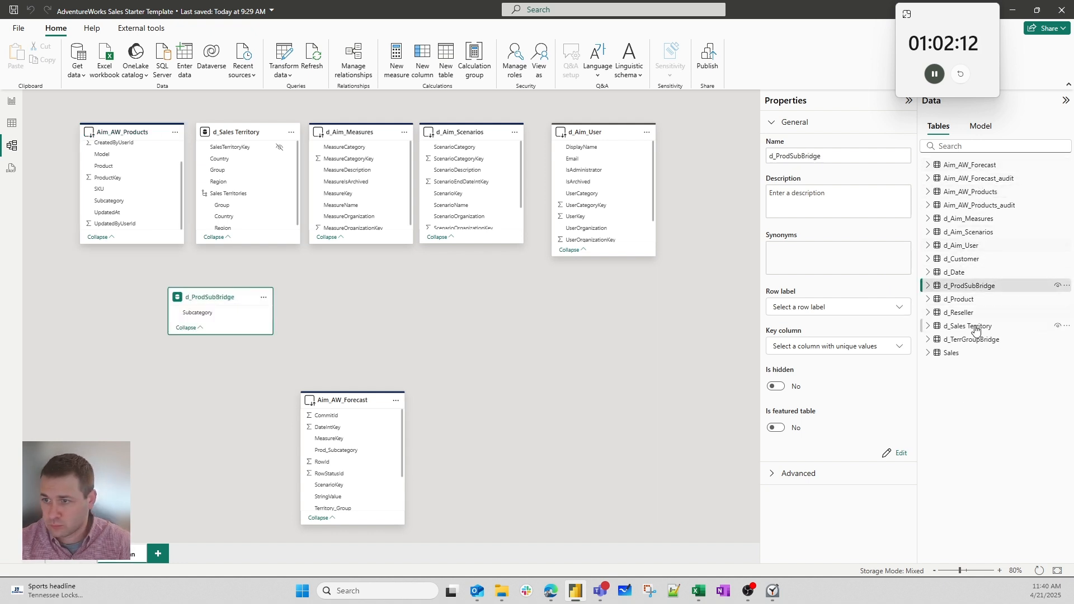
pyautogui.moveTo(971, 339); pyautogui.dragTo(331, 297)
# - Relate Territory_Group in Aim_AW_Forecast to Group in d_TerrGroupBridge as many to one with single cross-filter direction
pyautogui.scroll(-3, 348, 465)
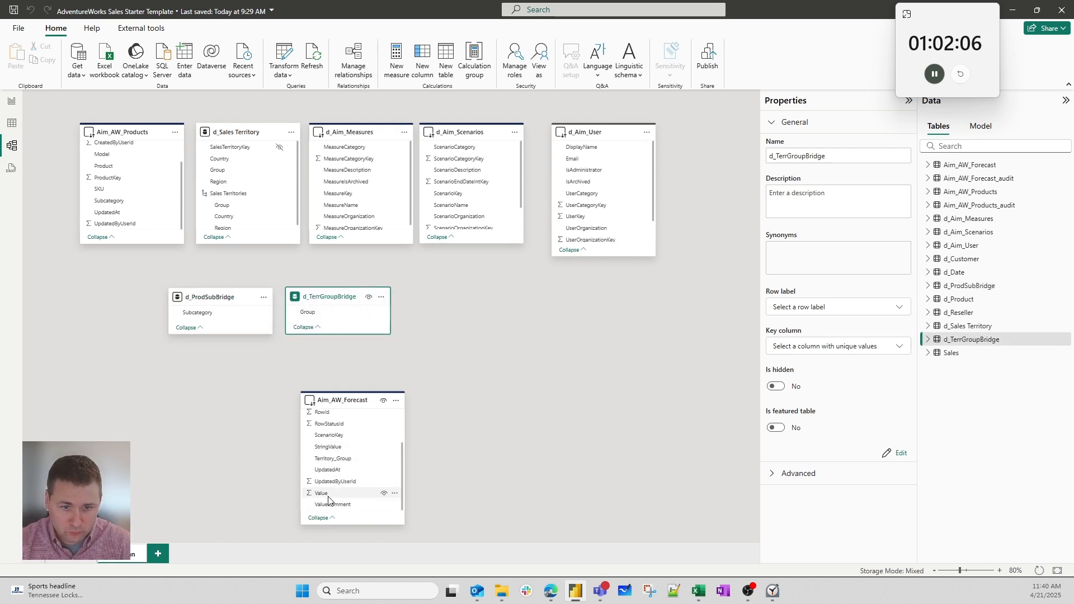
pyautogui.moveTo(348, 464); pyautogui.dragTo(346, 316)
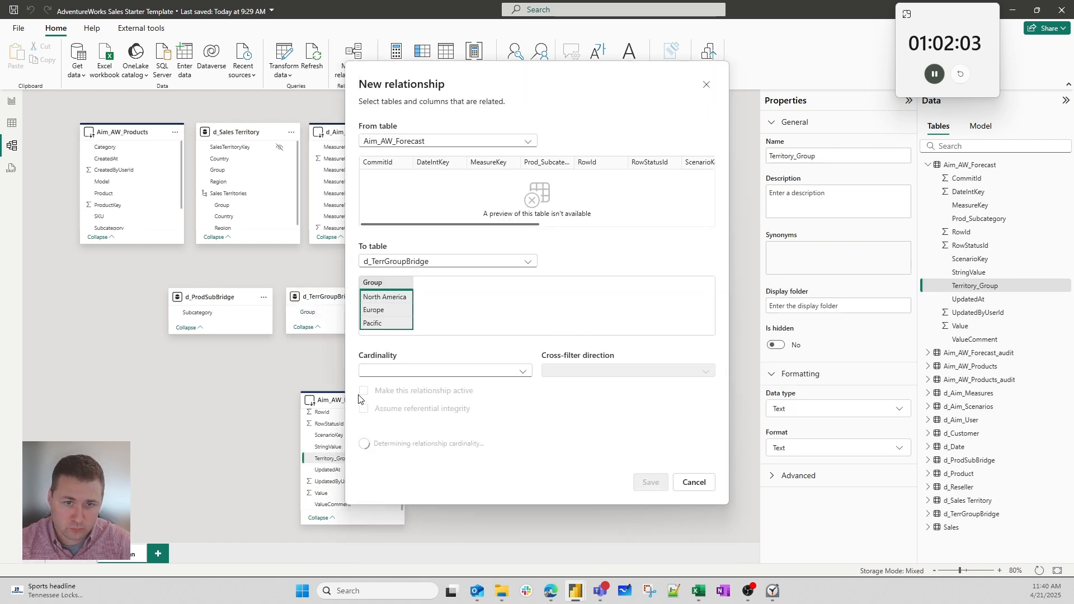
pyautogui.click(482, 370)
pyautogui.click(403, 414)
pyautogui.click(567, 372)
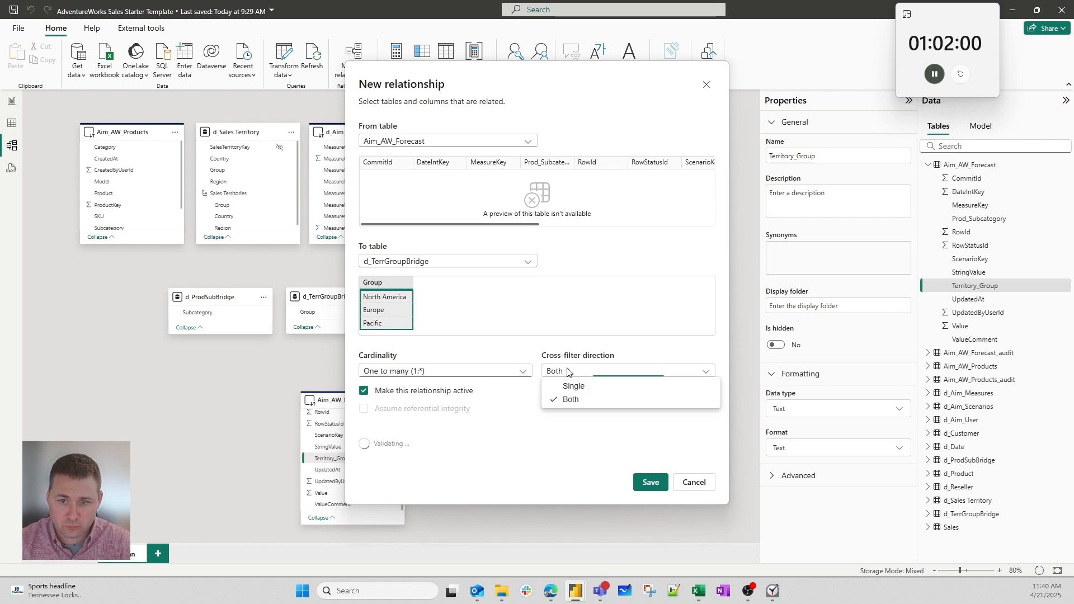
pyautogui.click(571, 386)
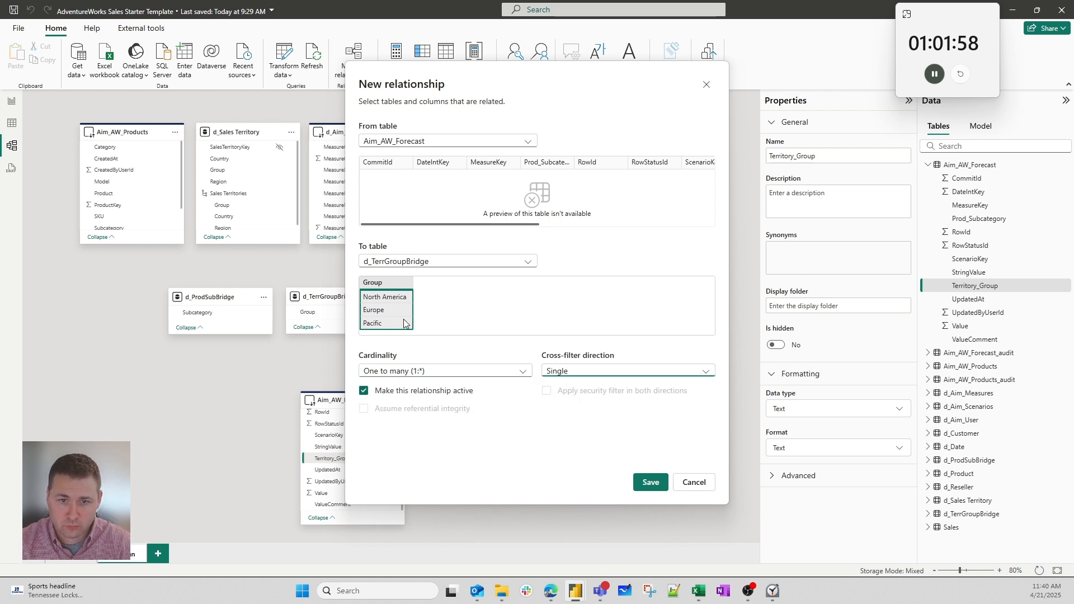
pyautogui.click(483, 372)
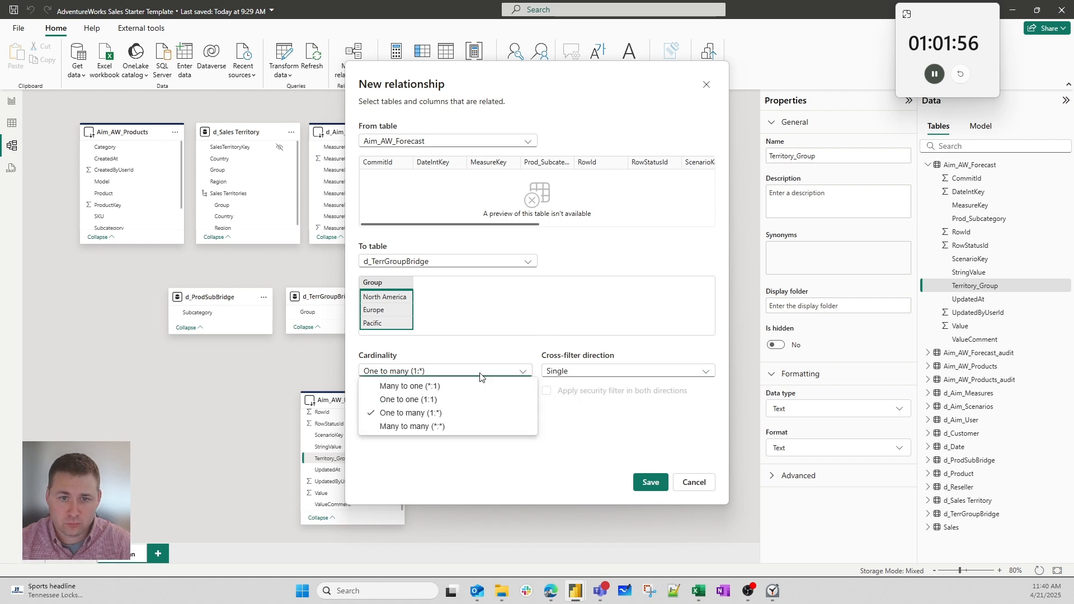
pyautogui.click(445, 391)
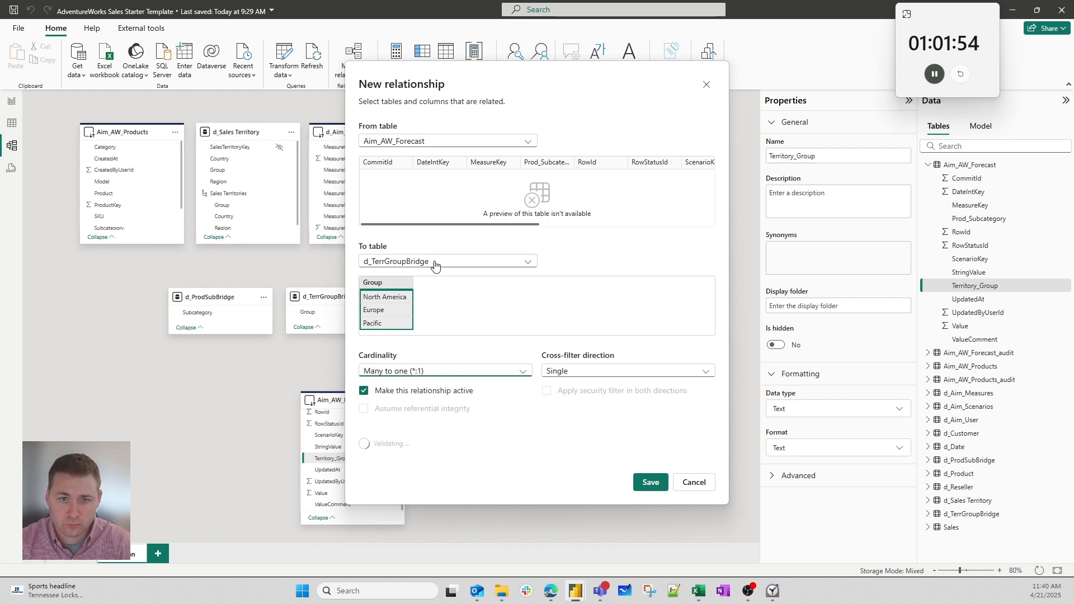
pyautogui.click(648, 485)
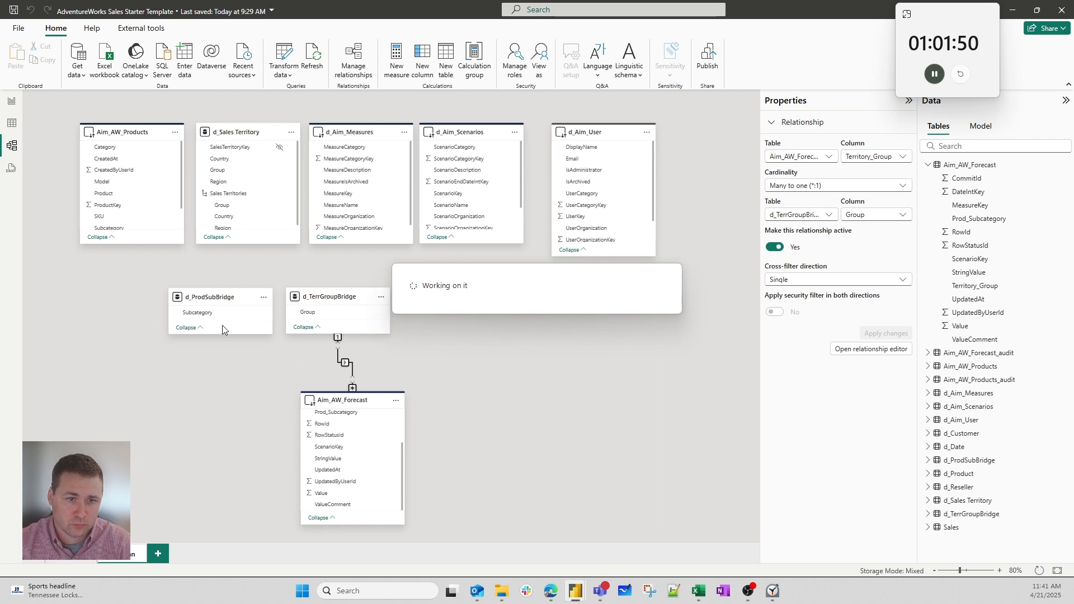
# - Relate Subcategory in d_ProdSubBridge to Prod_Subcategory in Aim_AW_Forecast as one to many with single cross-filter direction
pyautogui.moveTo(209, 320); pyautogui.dragTo(356, 463)
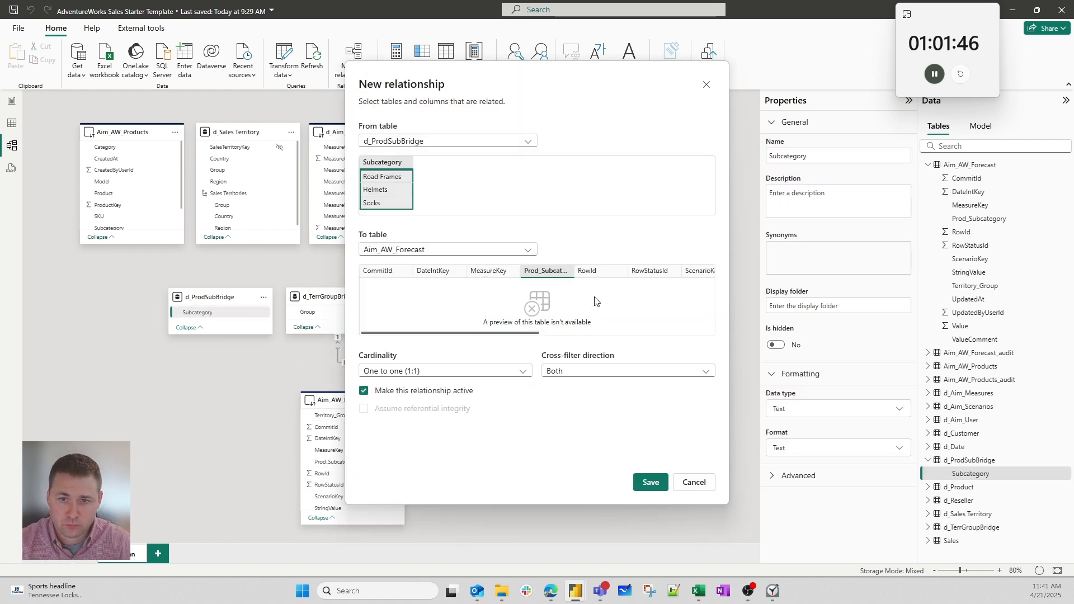
pyautogui.click(470, 375)
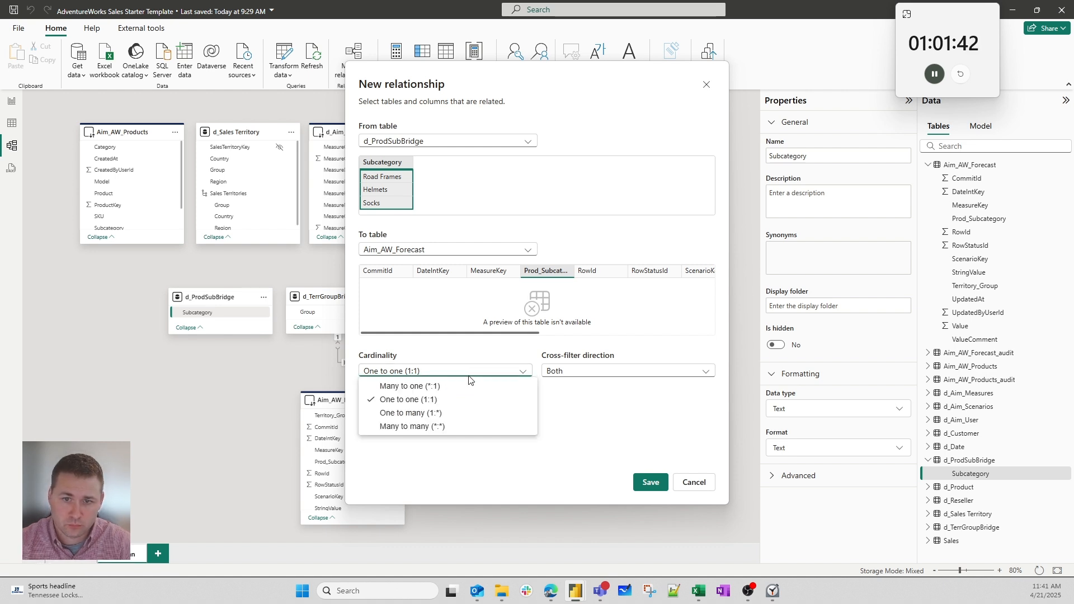
pyautogui.click(590, 370)
pyautogui.click(590, 371)
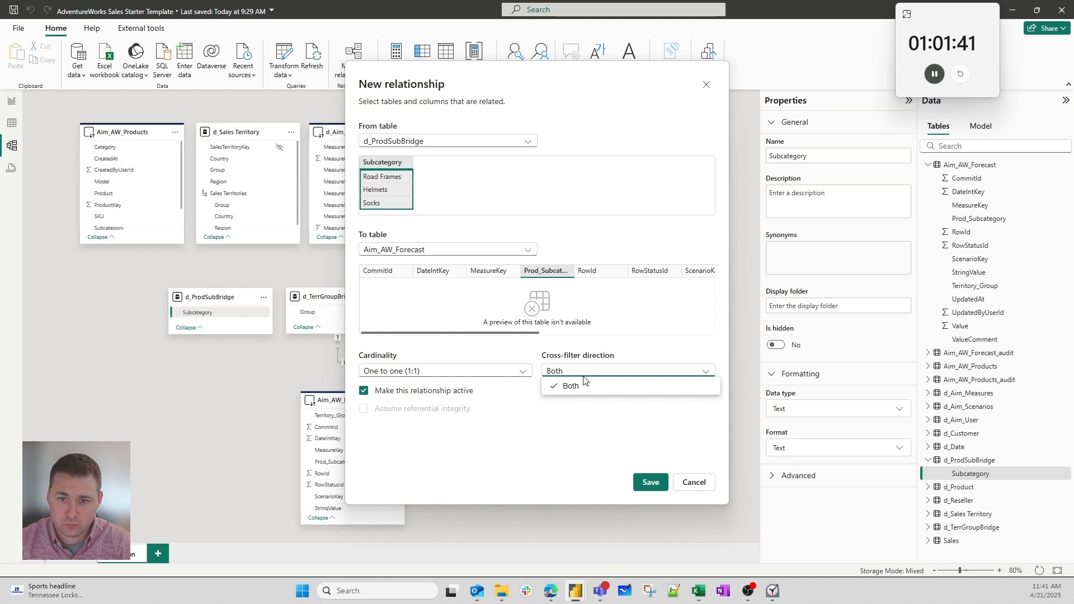
pyautogui.click(451, 372)
pyautogui.click(450, 372)
pyautogui.click(454, 412)
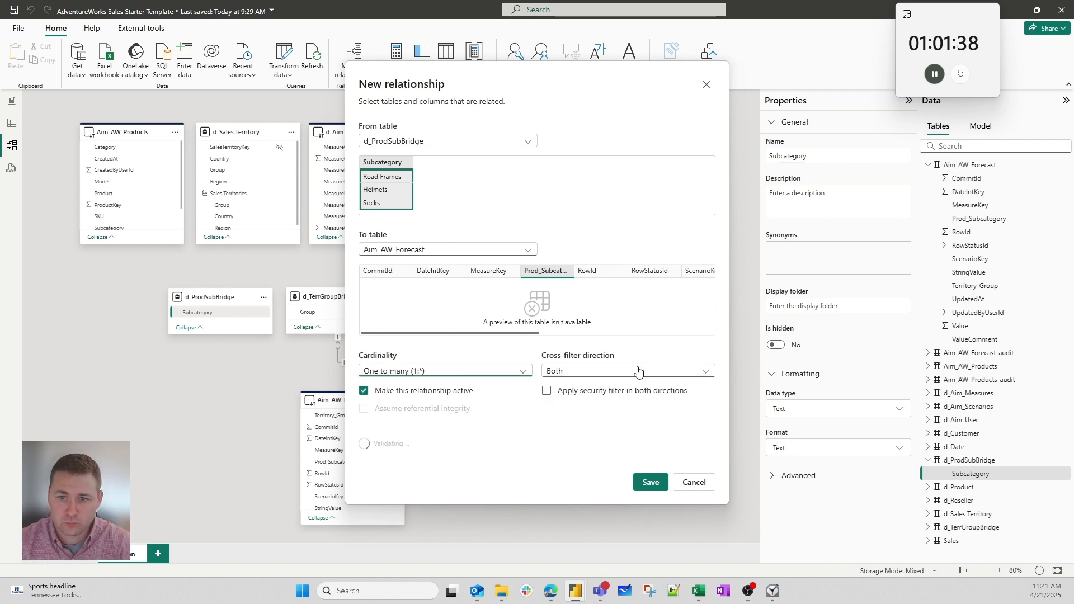
pyautogui.click(638, 371)
pyautogui.click(574, 383)
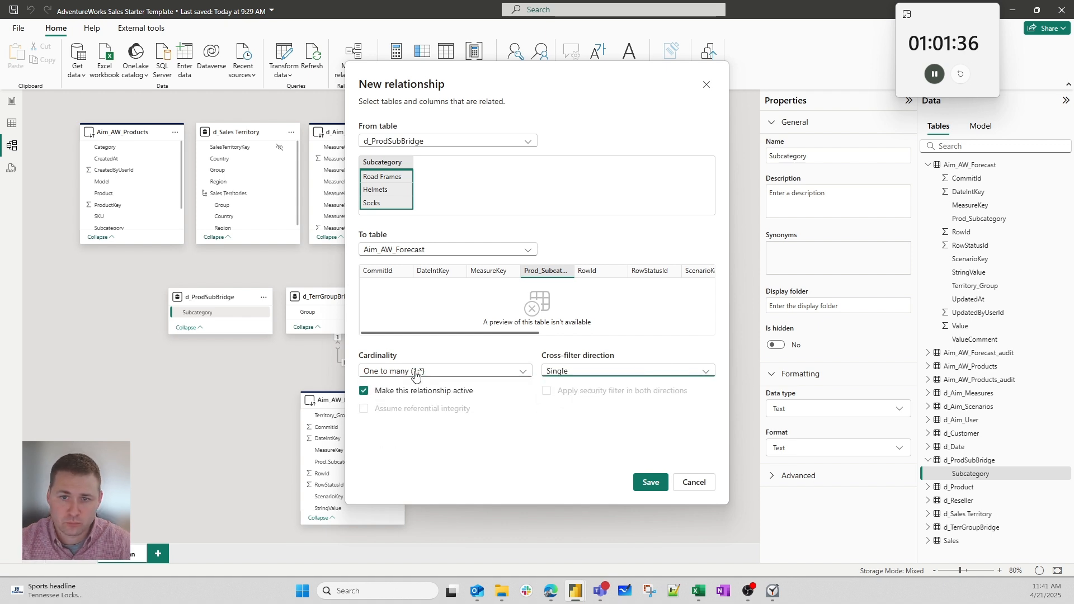
pyautogui.click(649, 483)
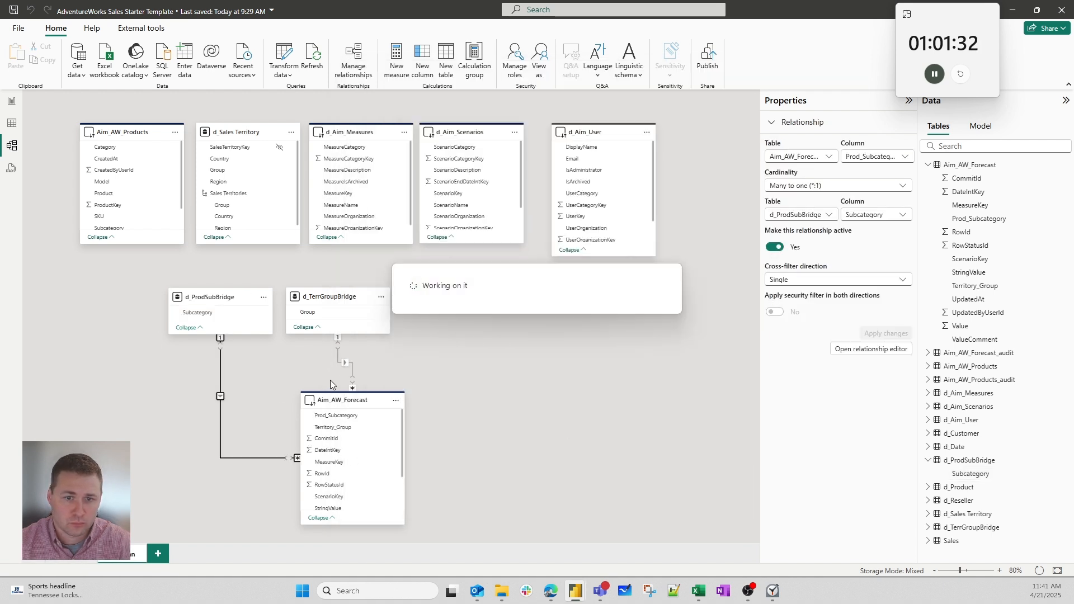
# - Move Aim_AW_Forecast and both bridge tables together slightly lower in the diagram, leaving more room beneath the dimension tables
pyautogui.click(334, 399)
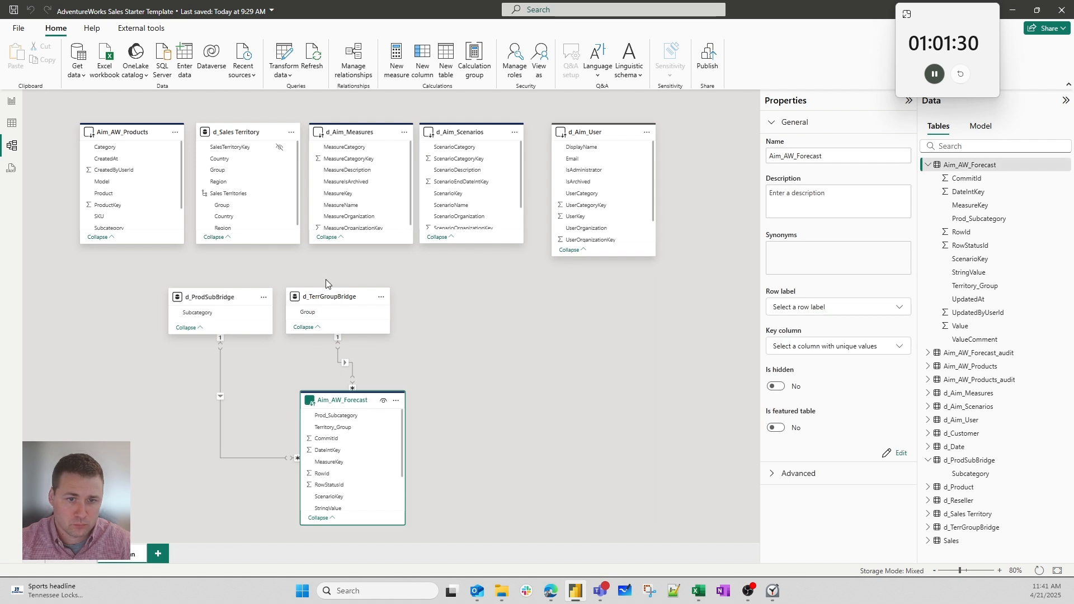
pyautogui.keyDown('ctrl'); pyautogui.click(325, 296); pyautogui.keyUp('ctrl')
pyautogui.keyDown('ctrl'); pyautogui.click(231, 298); pyautogui.keyUp('ctrl')
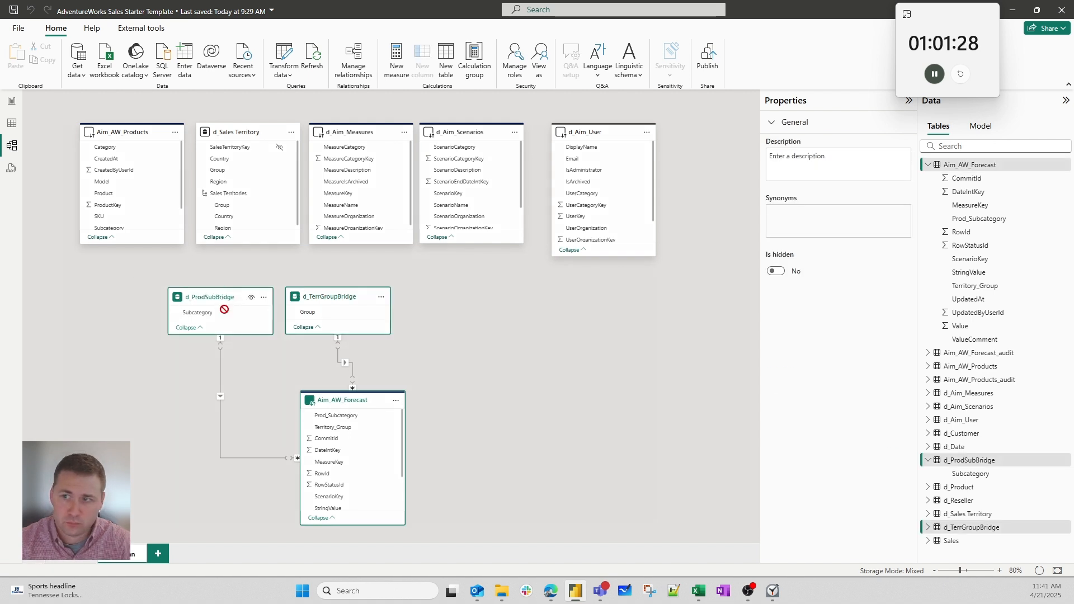
pyautogui.moveTo(231, 298); pyautogui.dragTo(216, 337)
pyautogui.click(190, 289)
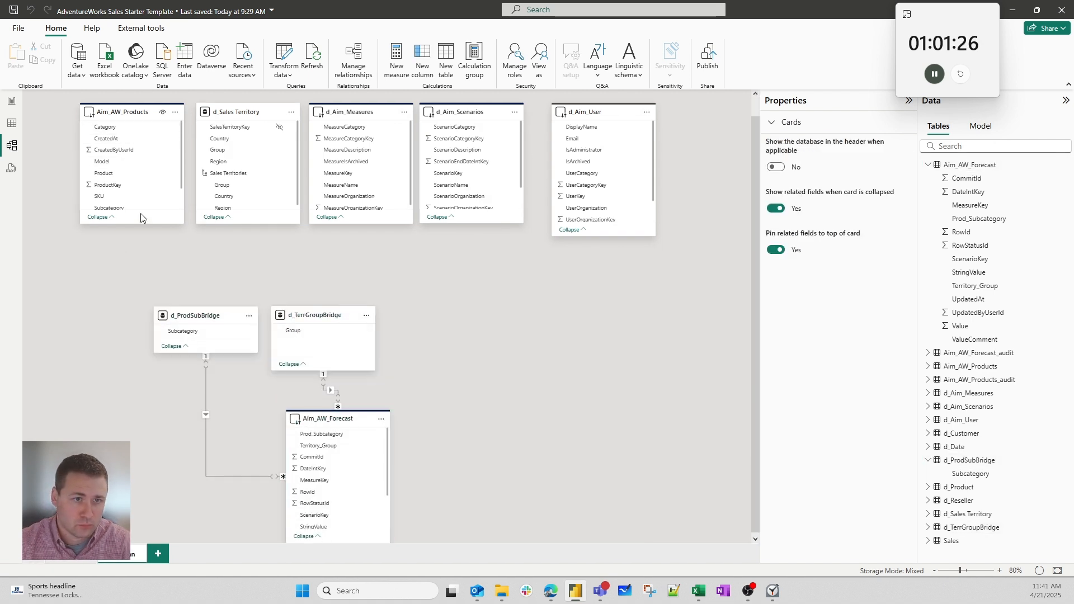
# - Relate Subcategory in Aim_AW_Products to Subcategory in d_ProdSubBridge as many to one with cross-filter direction Both
pyautogui.scroll(-1, 133, 196)
pyautogui.scroll(-1, 133, 196)
pyautogui.click(109, 200)
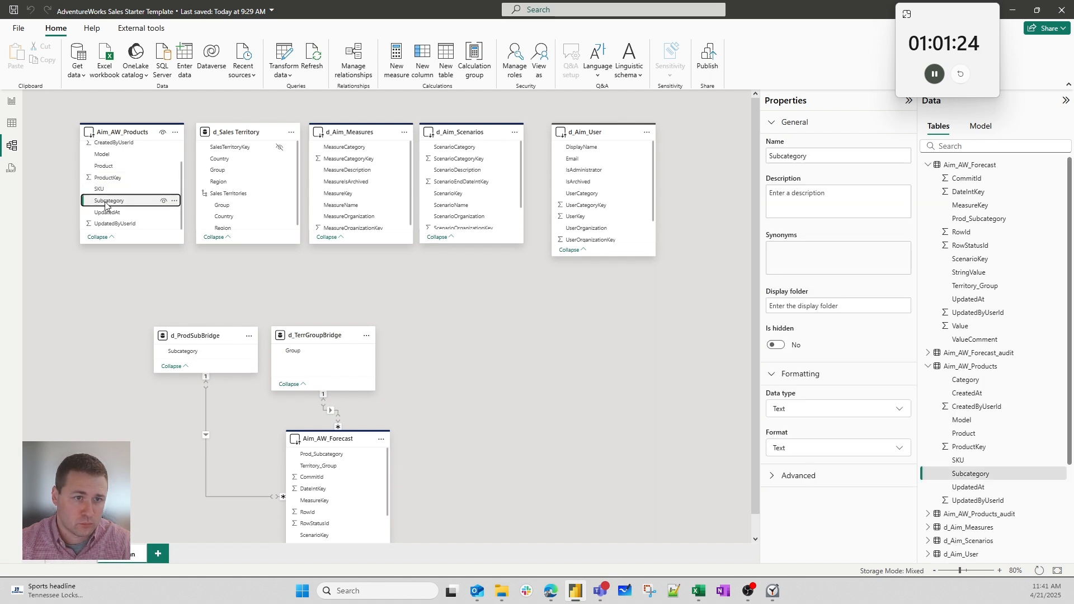
pyautogui.moveTo(109, 200); pyautogui.dragTo(184, 351)
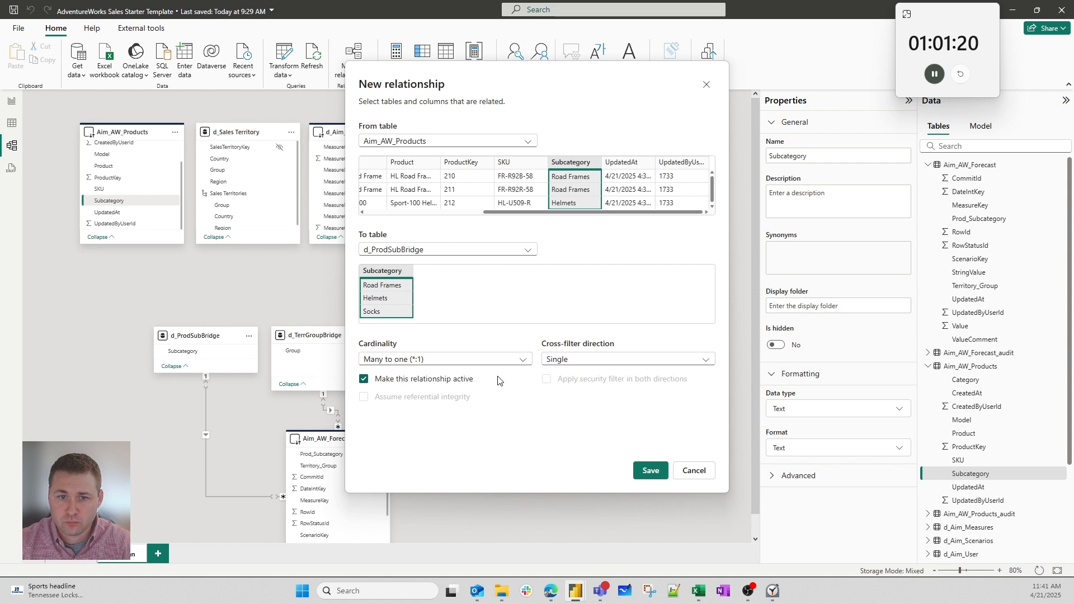
pyautogui.click(569, 361)
pyautogui.click(567, 385)
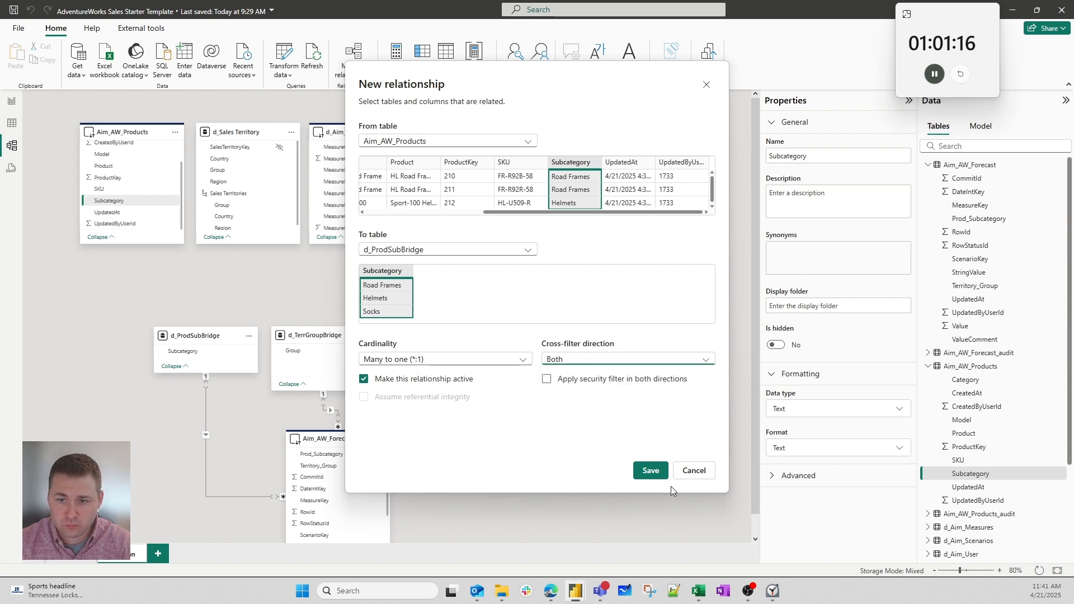
pyautogui.click(650, 471)
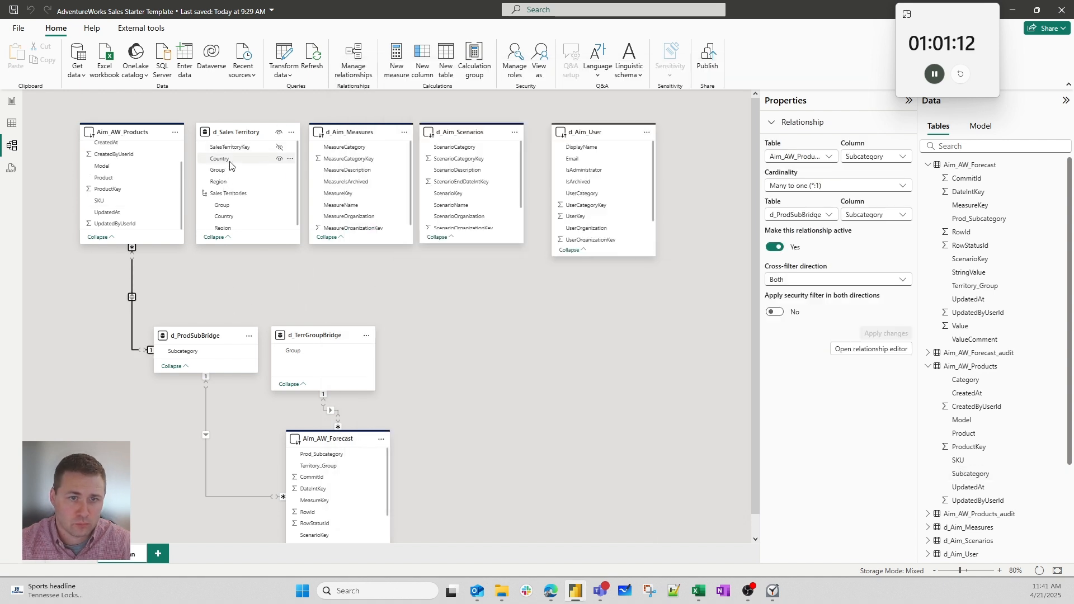
# - Delete the Sales Territories hierarchy of the d_Sales Territory table from the model
pyautogui.scroll(-1, 227, 213)
pyautogui.click(224, 202)
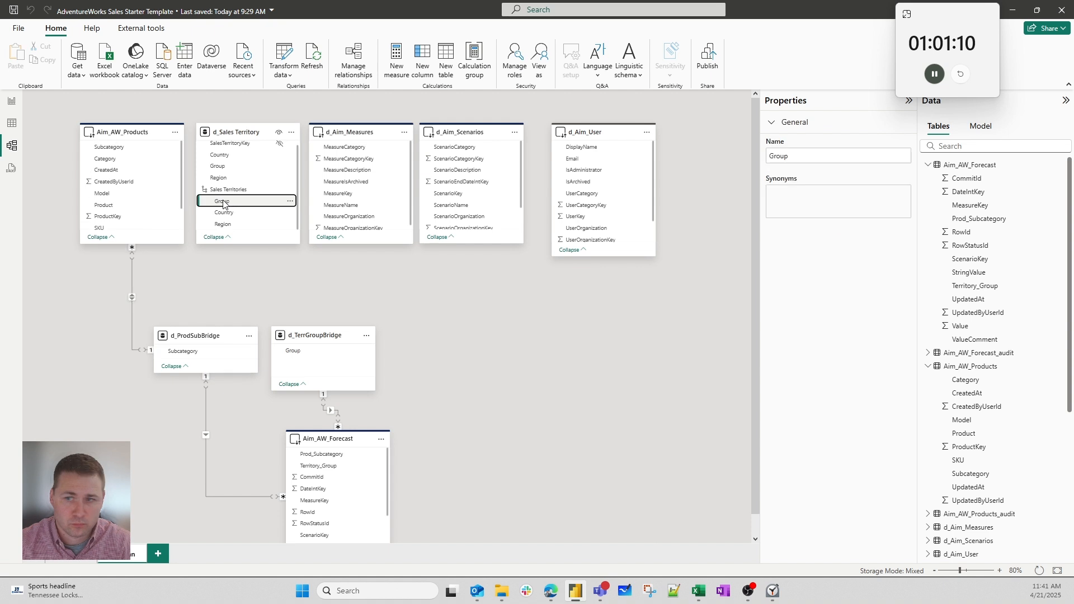
pyautogui.scroll(-3, 971, 386)
pyautogui.click(928, 200)
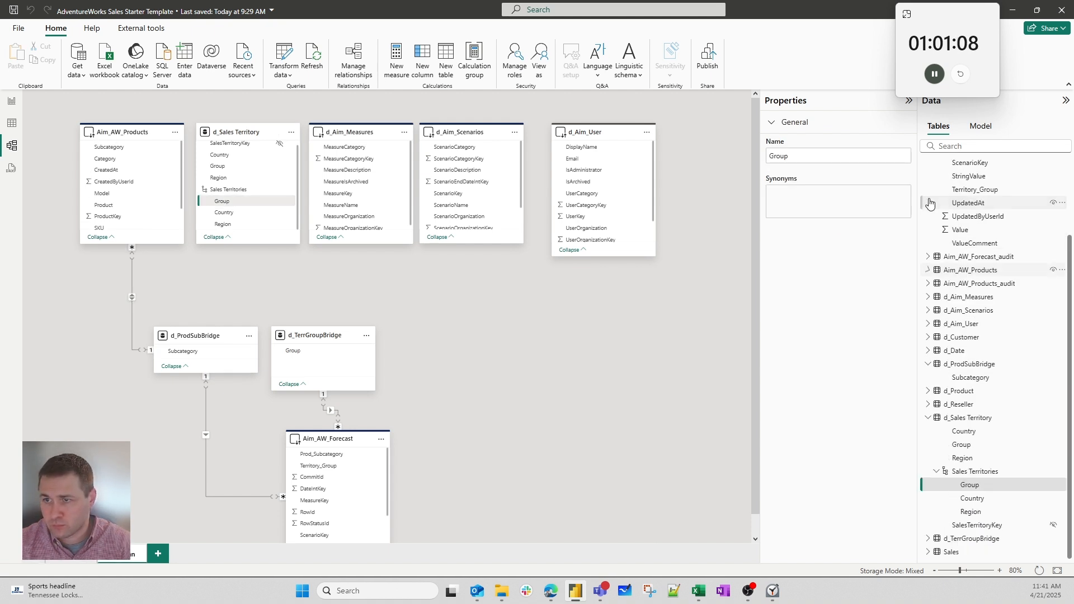
pyautogui.scroll(2, 931, 206)
pyautogui.click(928, 165)
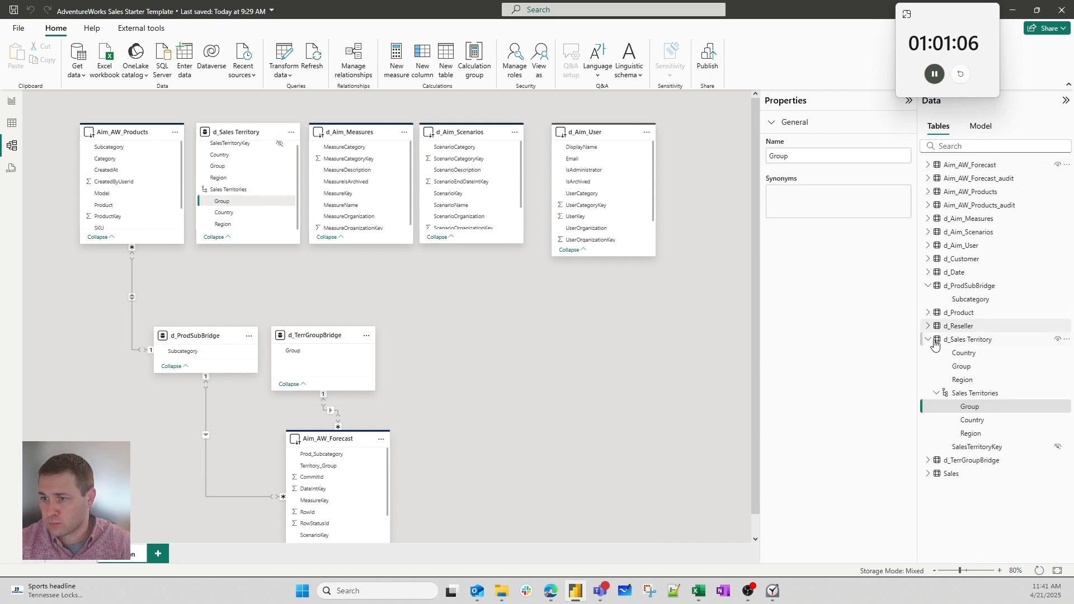
pyautogui.rightClick(960, 393)
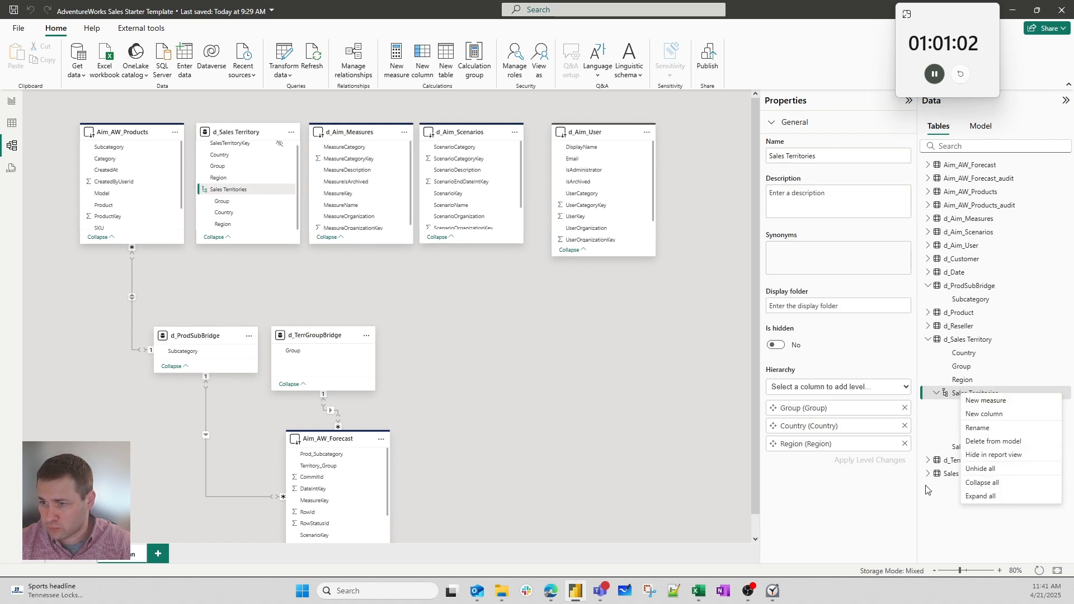
pyautogui.click(945, 512)
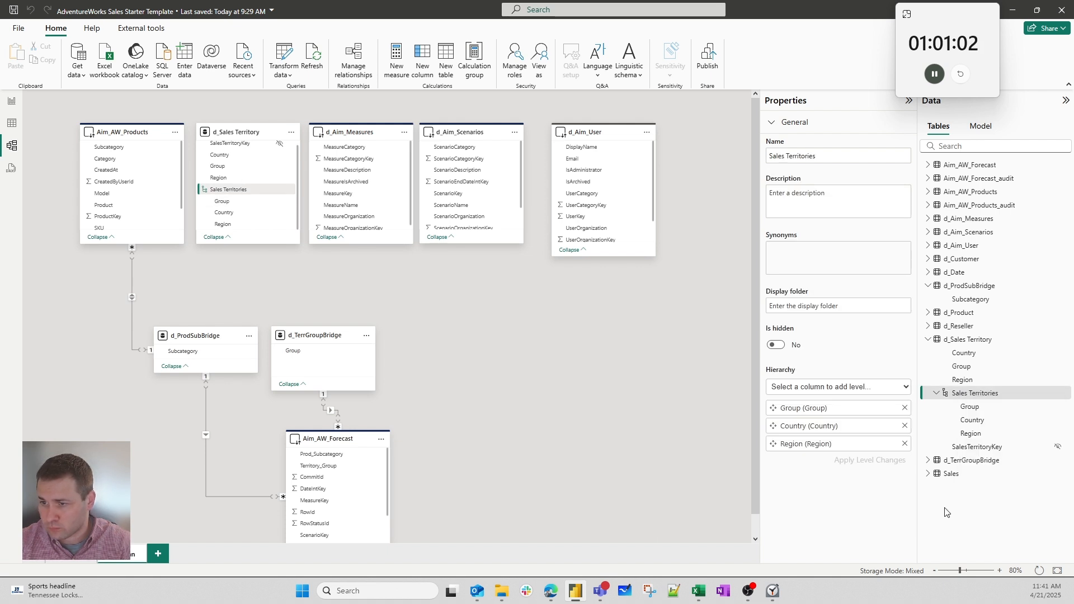
pyautogui.rightClick(989, 395)
pyautogui.click(939, 441)
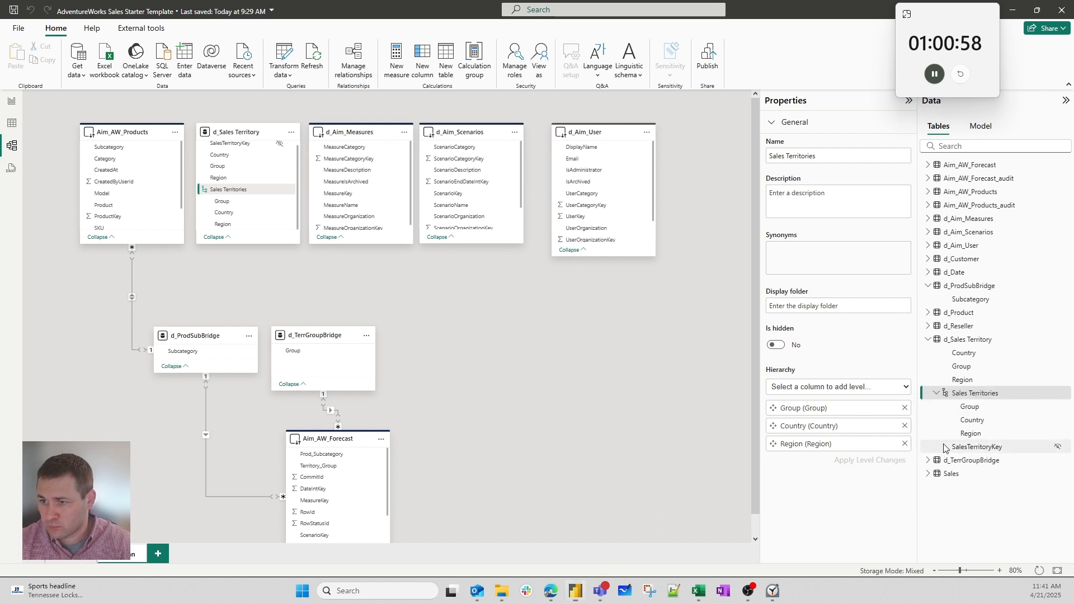
pyautogui.click(600, 318)
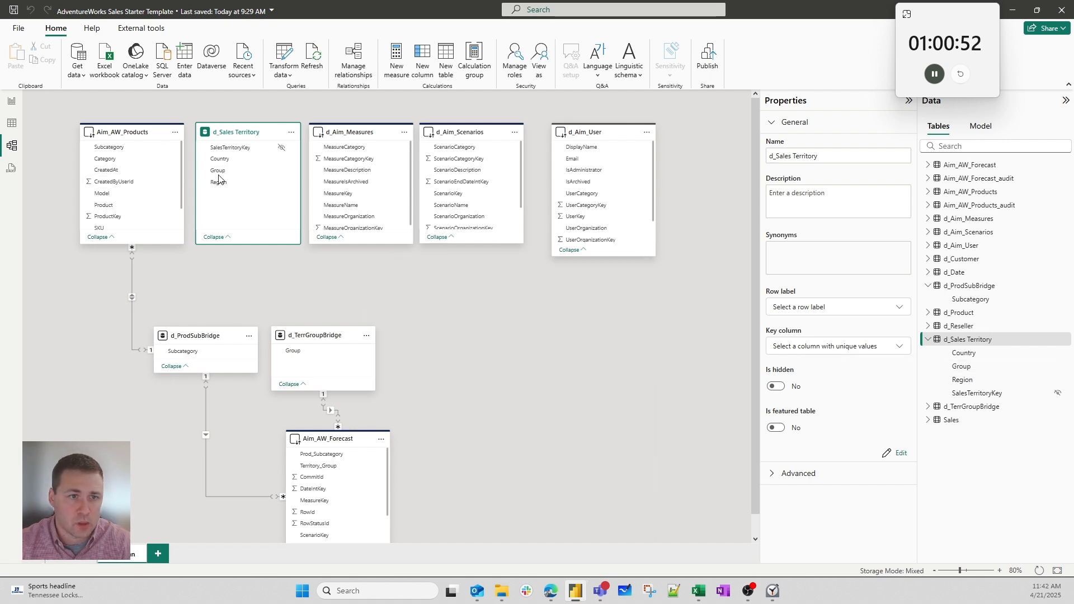
# - Relate Group in d_Sales Territory to Group in d_TerrGroupBridge as many to one with cross-filter direction Both
pyautogui.click(238, 170)
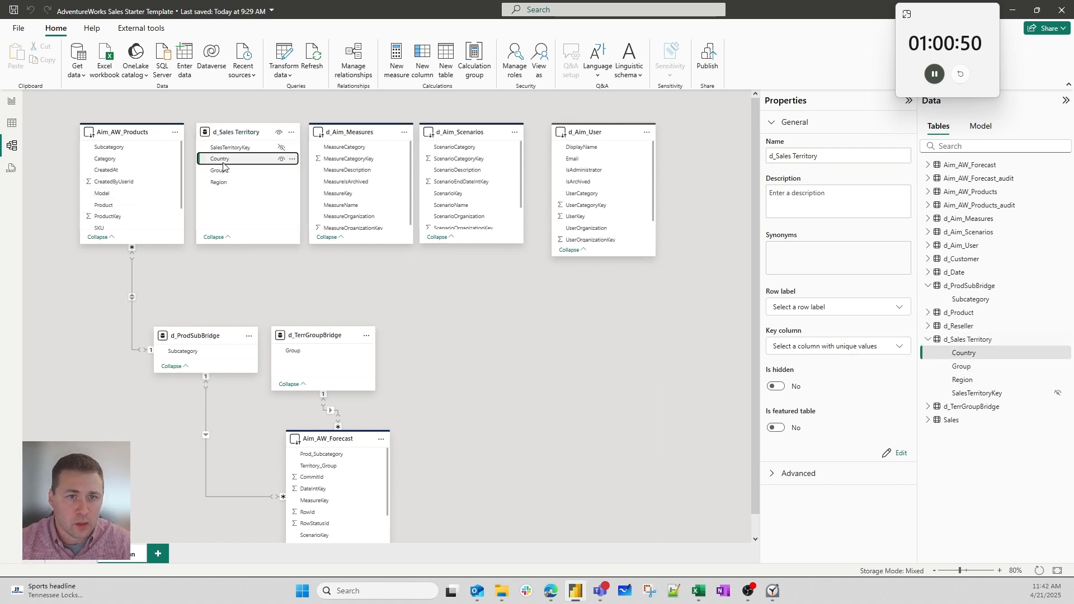
pyautogui.moveTo(218, 173); pyautogui.dragTo(293, 351)
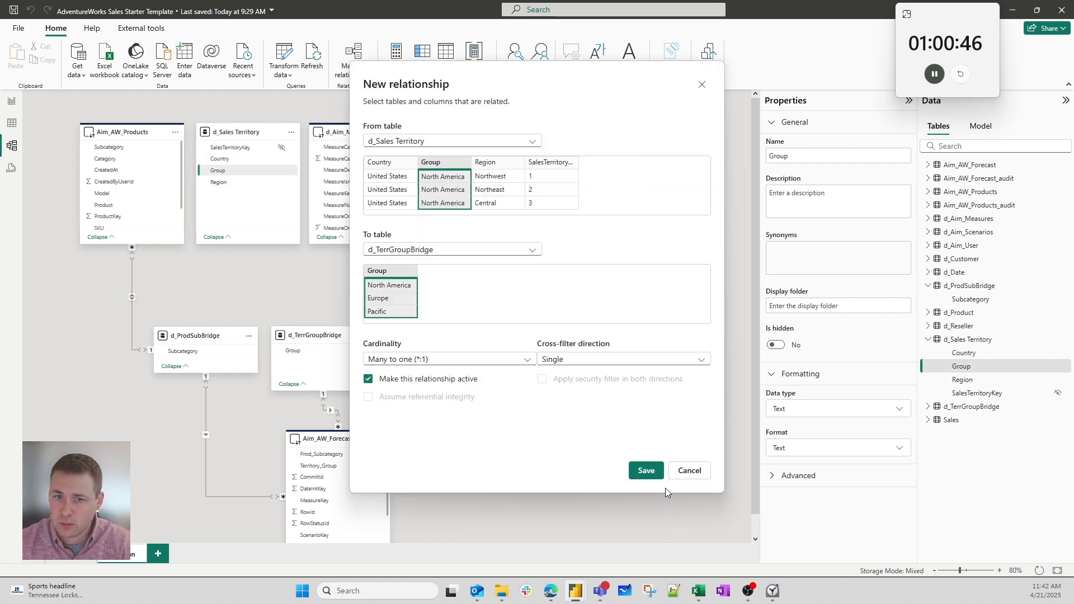
pyautogui.click(605, 360)
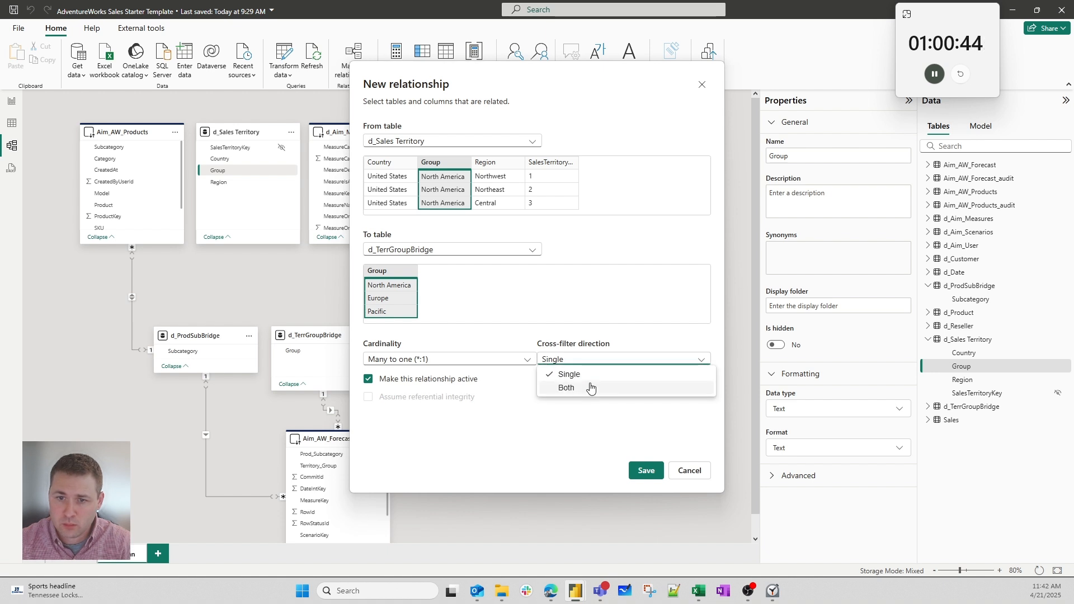
pyautogui.click(566, 383)
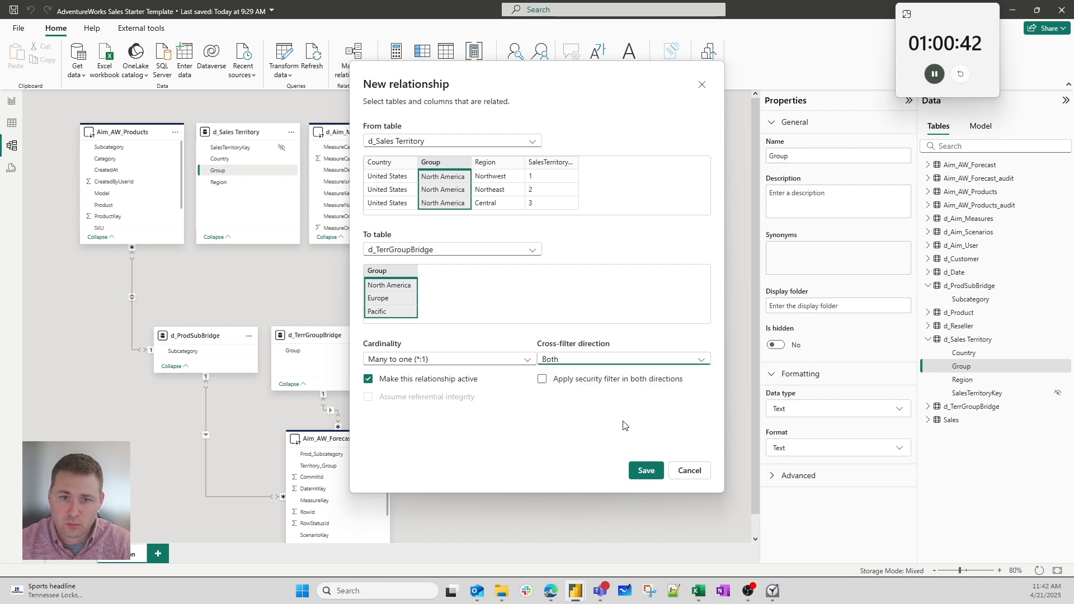
pyautogui.click(644, 471)
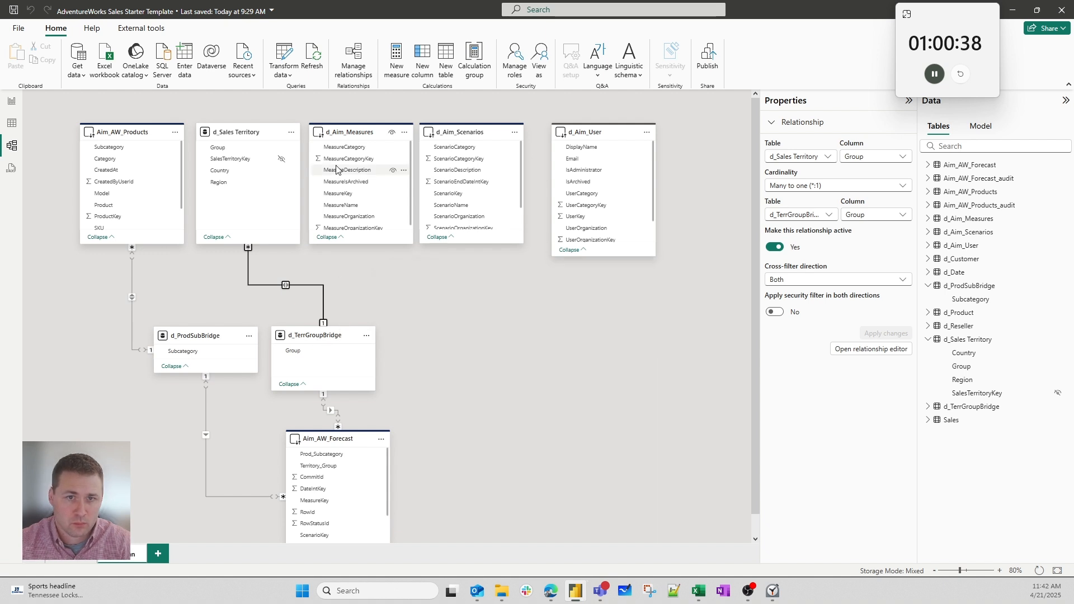
# - Relate MeasureKey in d_Aim_Measures to MeasureKey in Aim_AW_Forecast as one to many with cross-filter direction Single
pyautogui.click(355, 195)
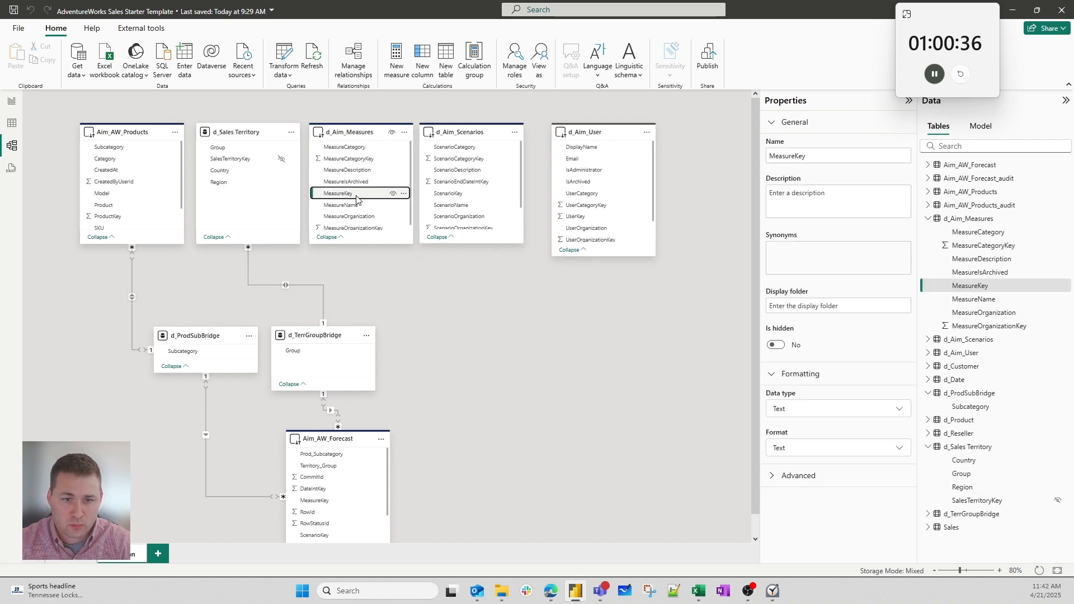
pyautogui.moveTo(356, 198); pyautogui.dragTo(316, 501)
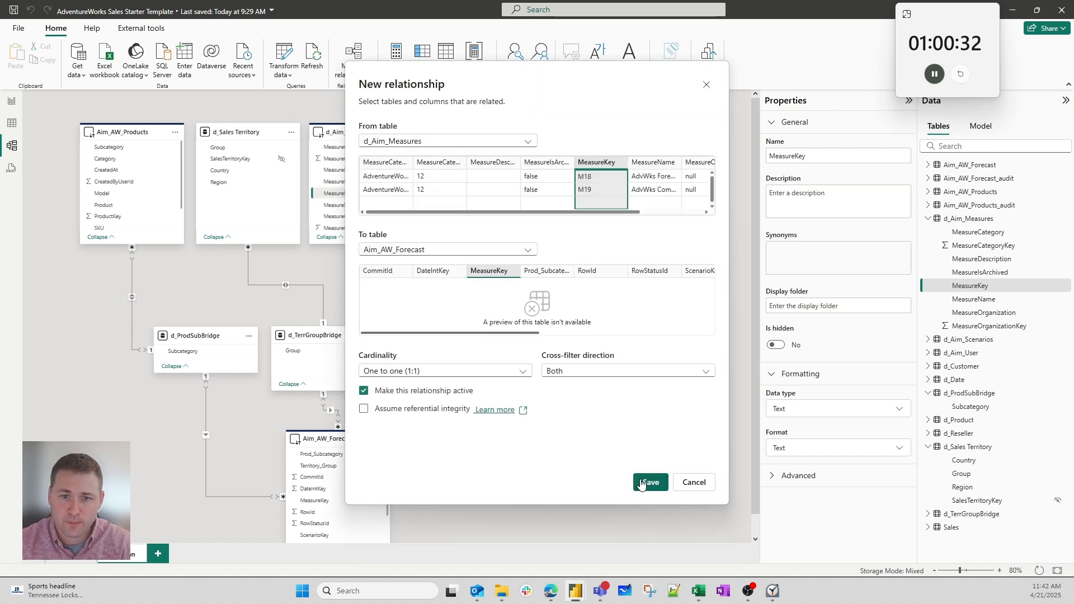
pyautogui.click(442, 371)
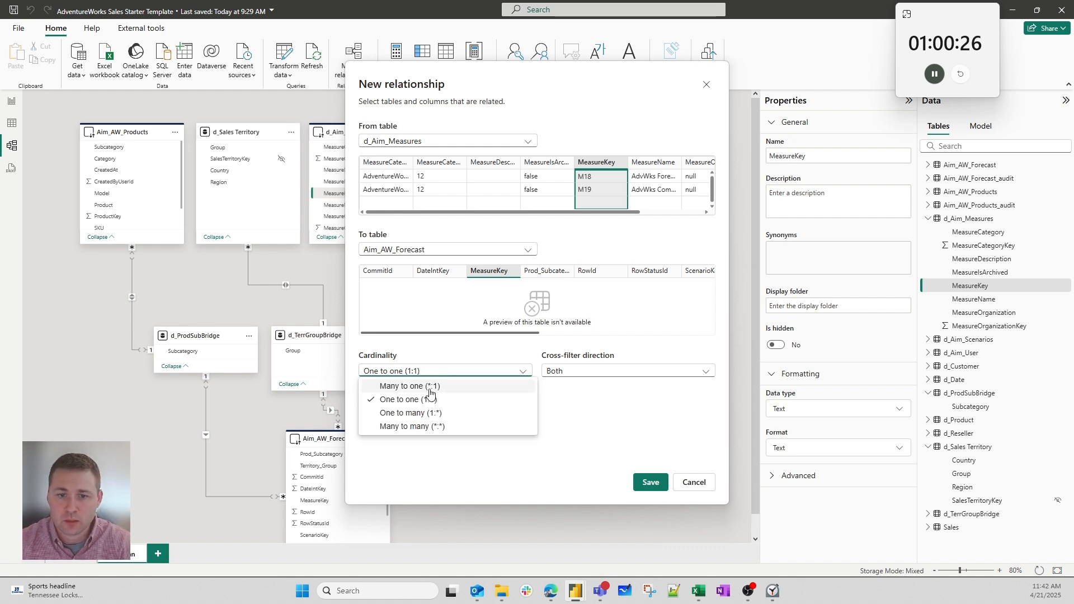
pyautogui.click(426, 412)
pyautogui.click(555, 372)
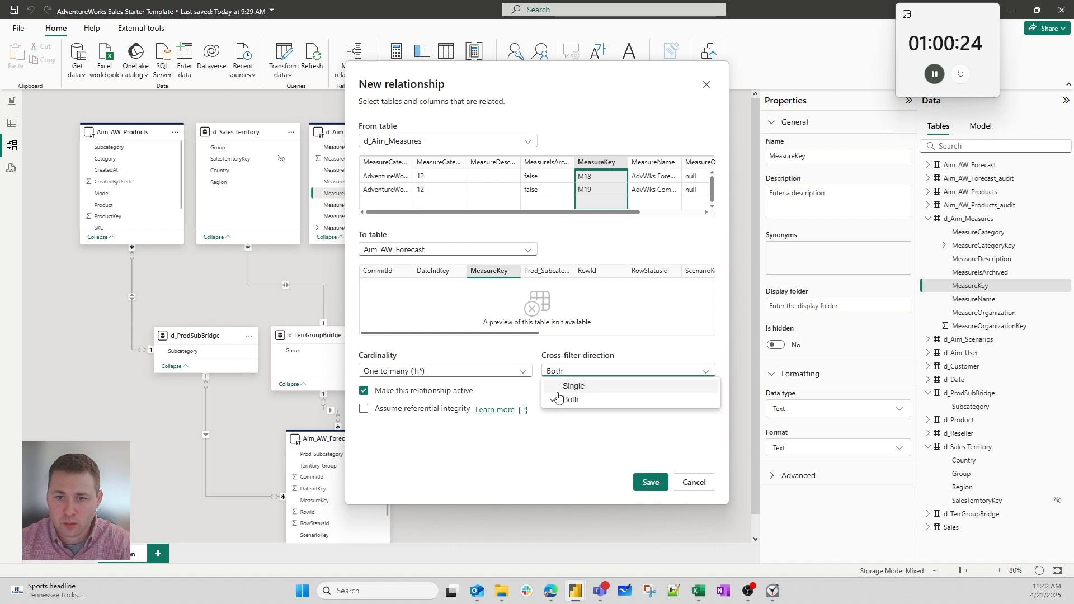
pyautogui.click(559, 390)
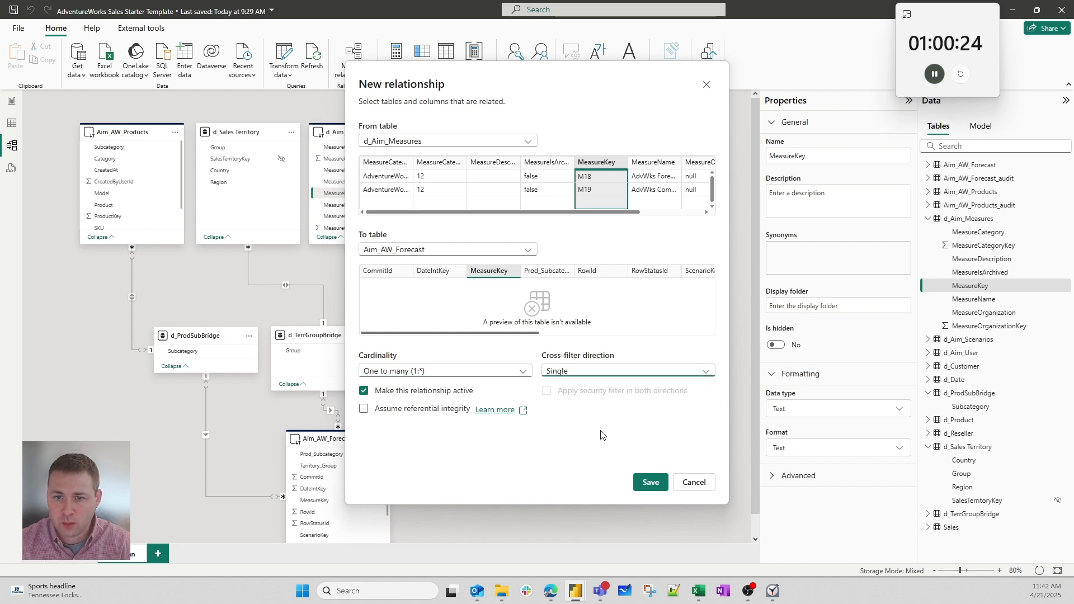
pyautogui.click(652, 483)
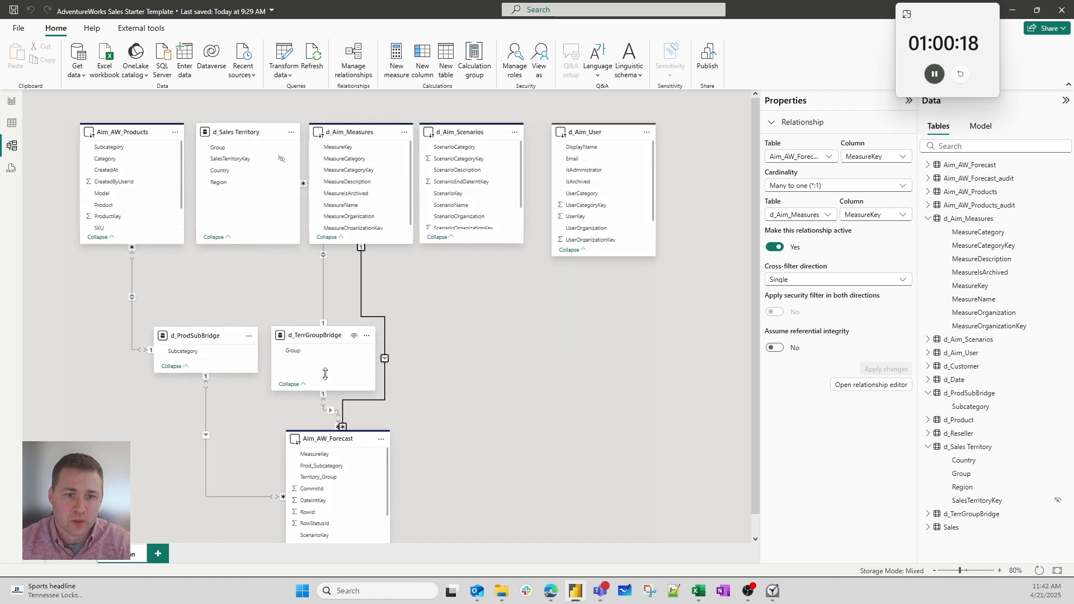
# - Collapse the d_TerrGroupBridge card and rearrange the diagram, shifting both bridge tables beneath Aim_AW_Products and d_Sales Territory and raising Aim_AW_Forecast slightly
pyautogui.click(288, 384)
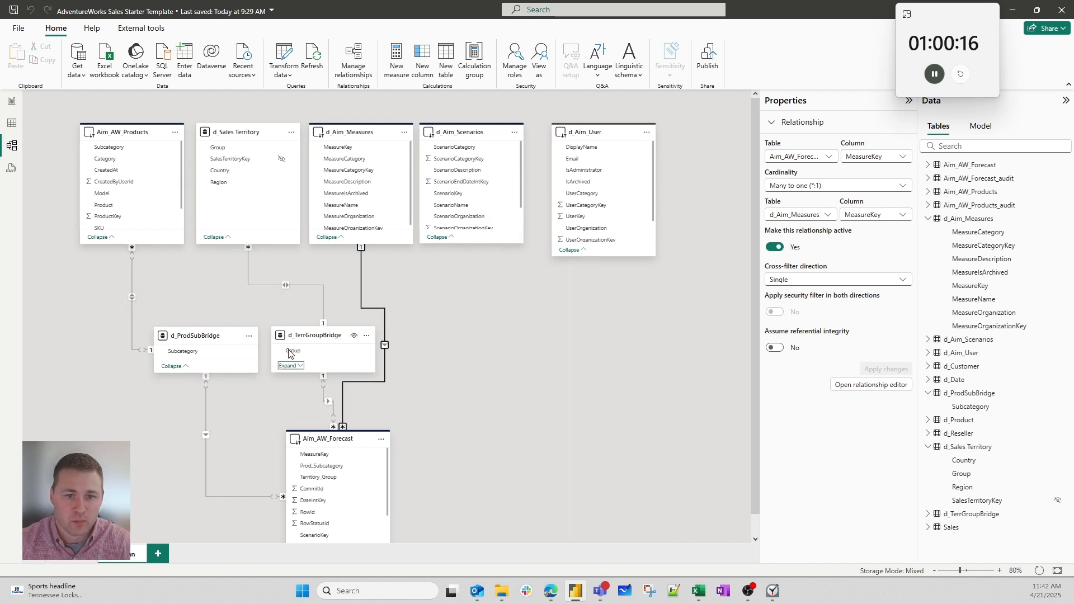
pyautogui.click(207, 346)
pyautogui.keyDown('ctrl'); pyautogui.click(338, 336); pyautogui.keyUp('ctrl')
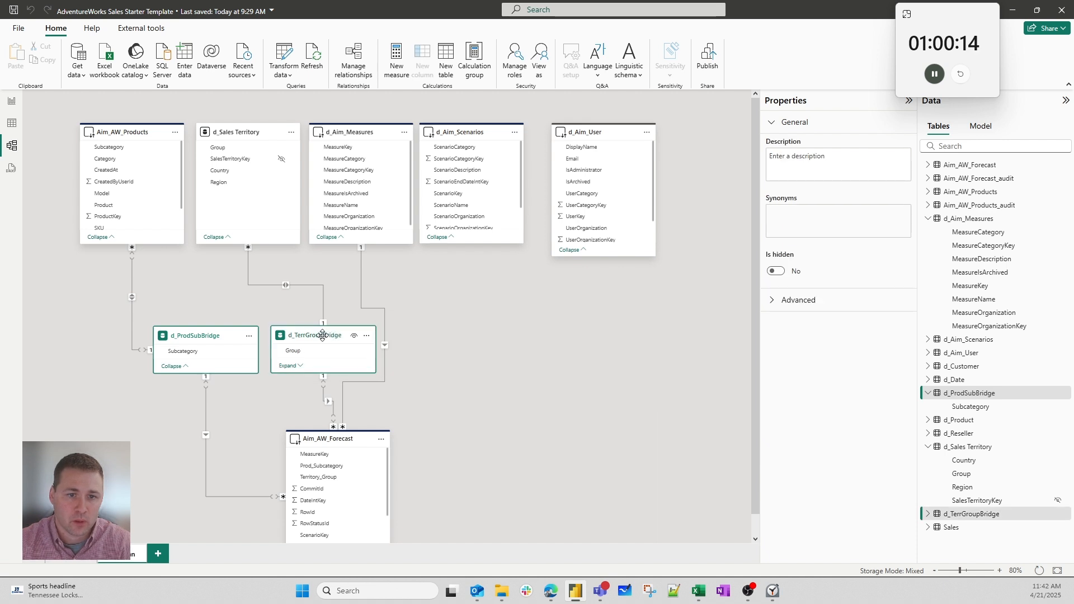
pyautogui.moveTo(338, 336); pyautogui.dragTo(284, 338)
pyautogui.moveTo(345, 440); pyautogui.dragTo(350, 422)
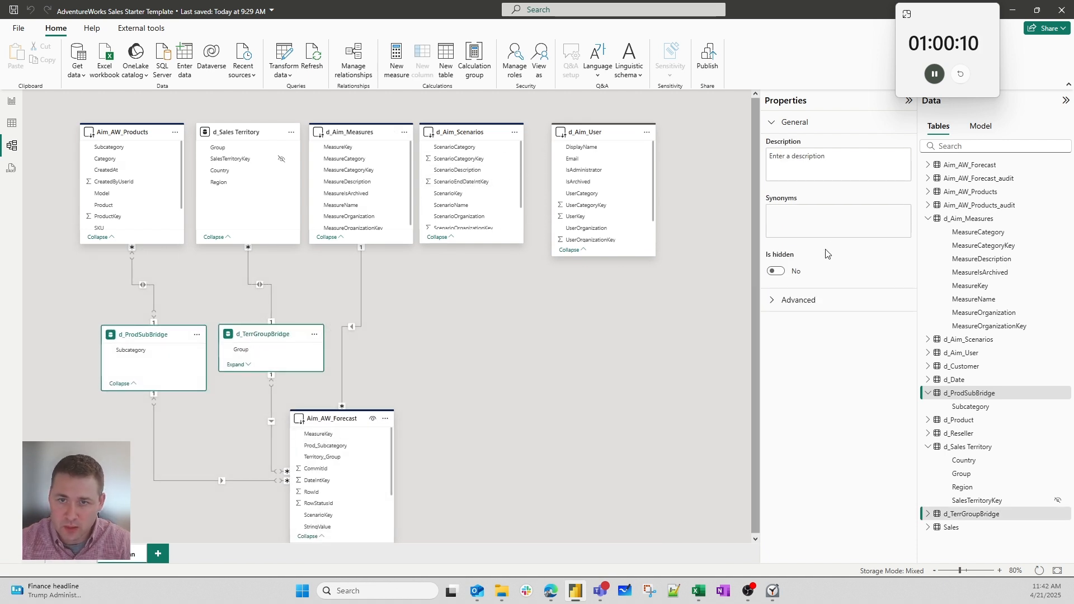
# - Add d_Date to the diagram between d_Aim_Scenarios and d_Aim_User, making room for it and matching its card height to its neighbours
pyautogui.moveTo(603, 132); pyautogui.dragTo(698, 131)
pyautogui.click(628, 333)
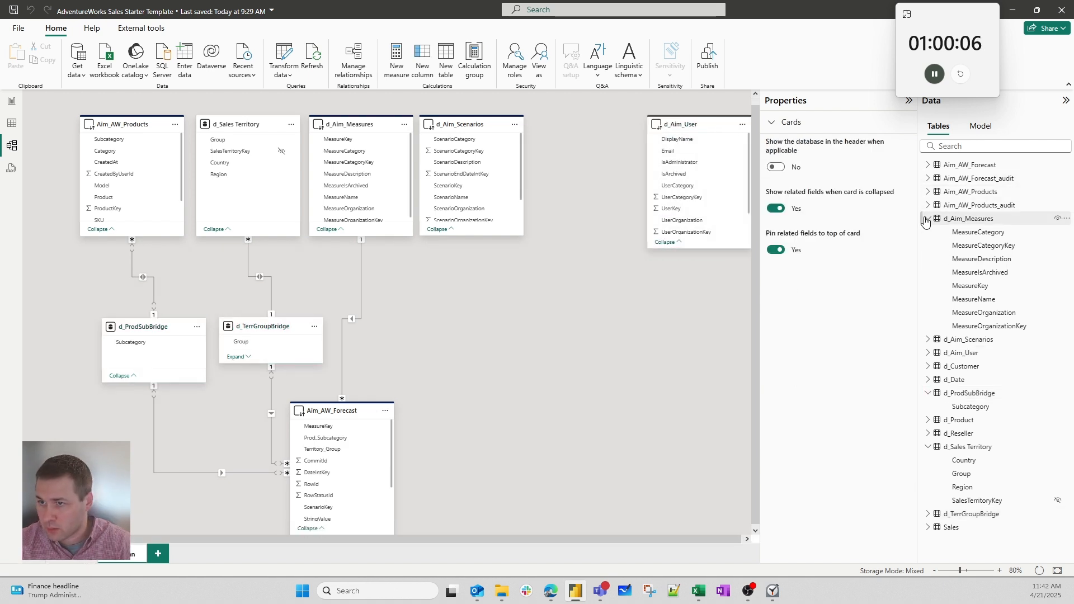
pyautogui.moveTo(656, 288); pyautogui.dragTo(590, 118)
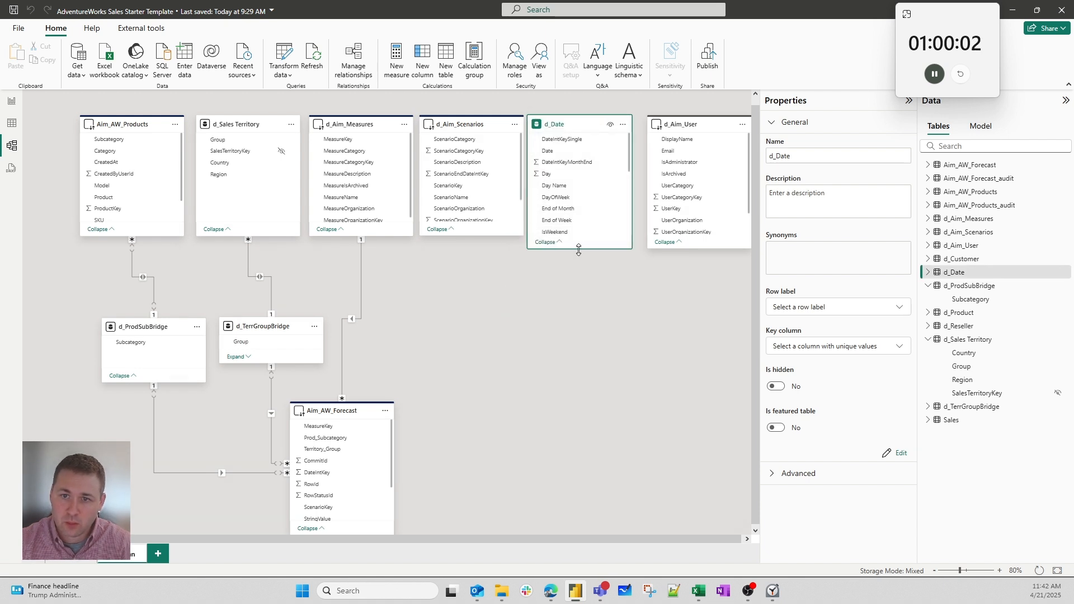
pyautogui.moveTo(582, 248); pyautogui.dragTo(582, 236)
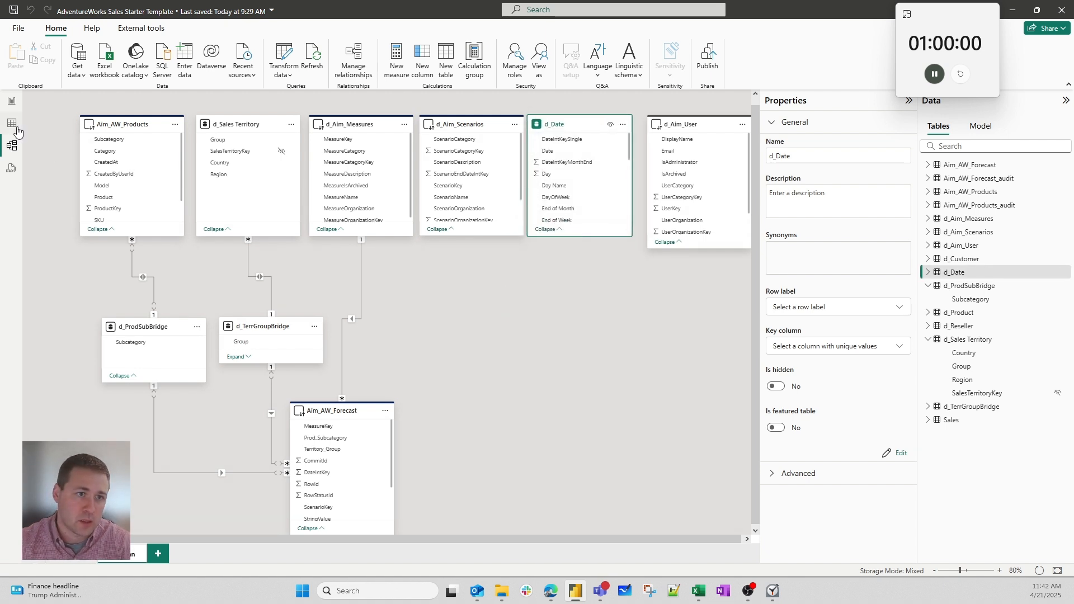
# - Examine the d_Date table's data, comparing the DateIntKeySingle and DateIntKeyMonthEnd columns as candidate keys for the forecast dates
pyautogui.click(12, 123)
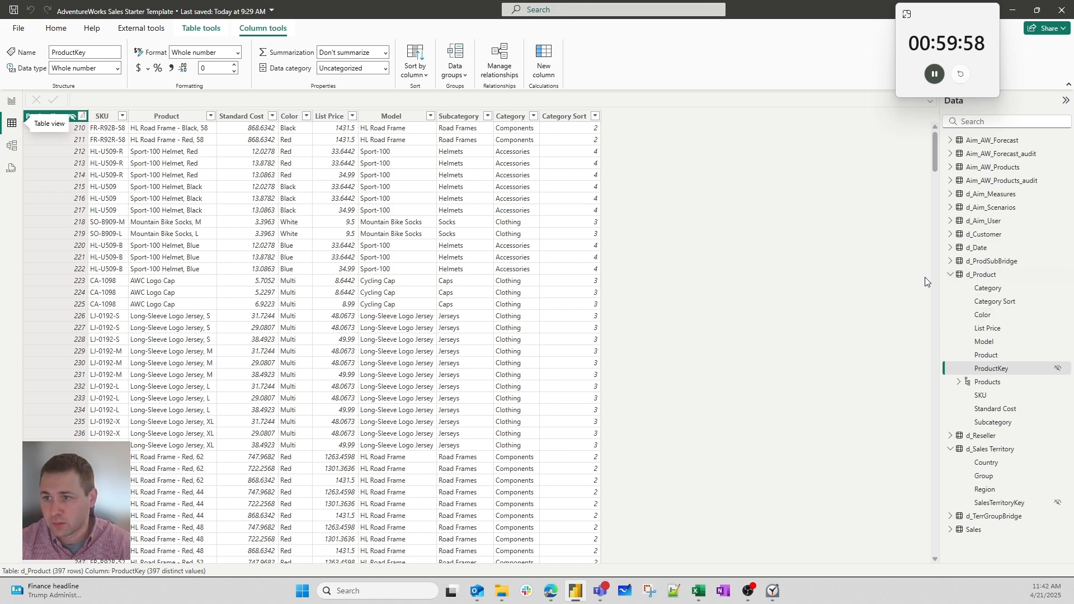
pyautogui.click(950, 274)
pyautogui.click(973, 250)
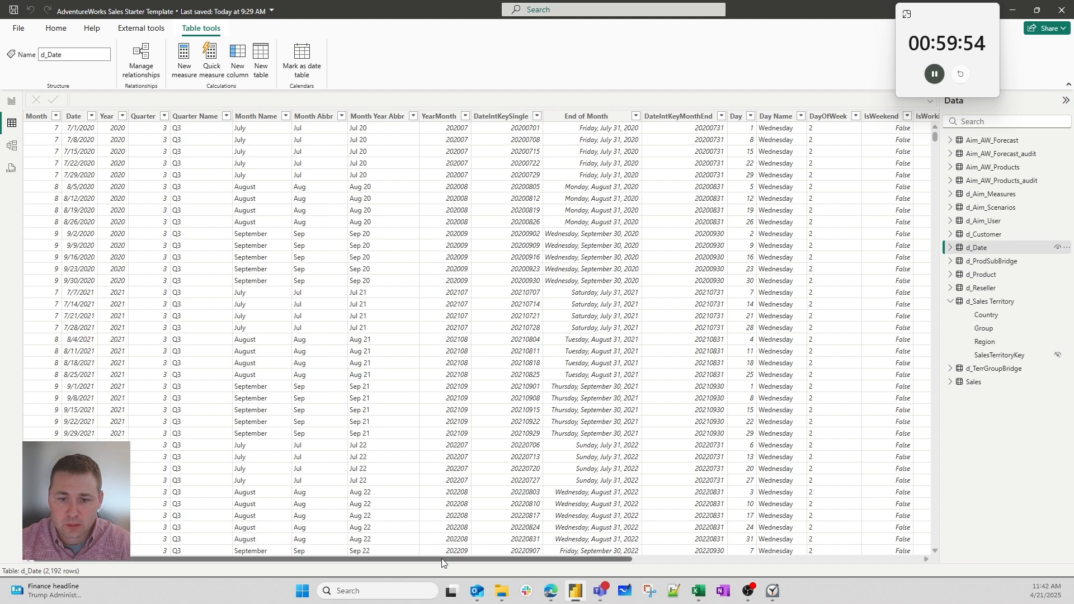
pyautogui.moveTo(441, 558); pyautogui.dragTo(262, 562)
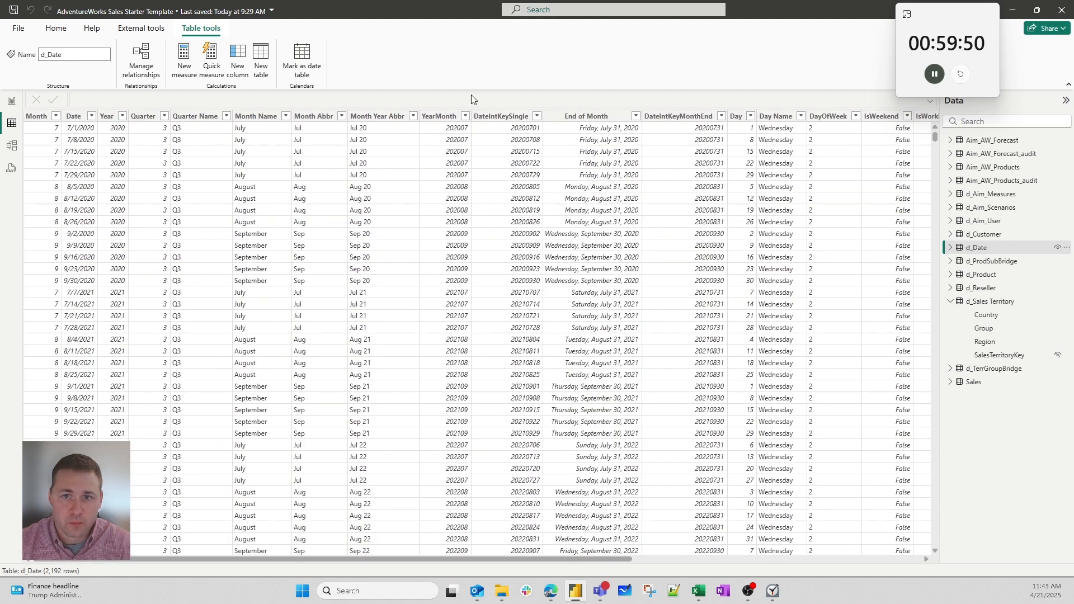
pyautogui.click(510, 116)
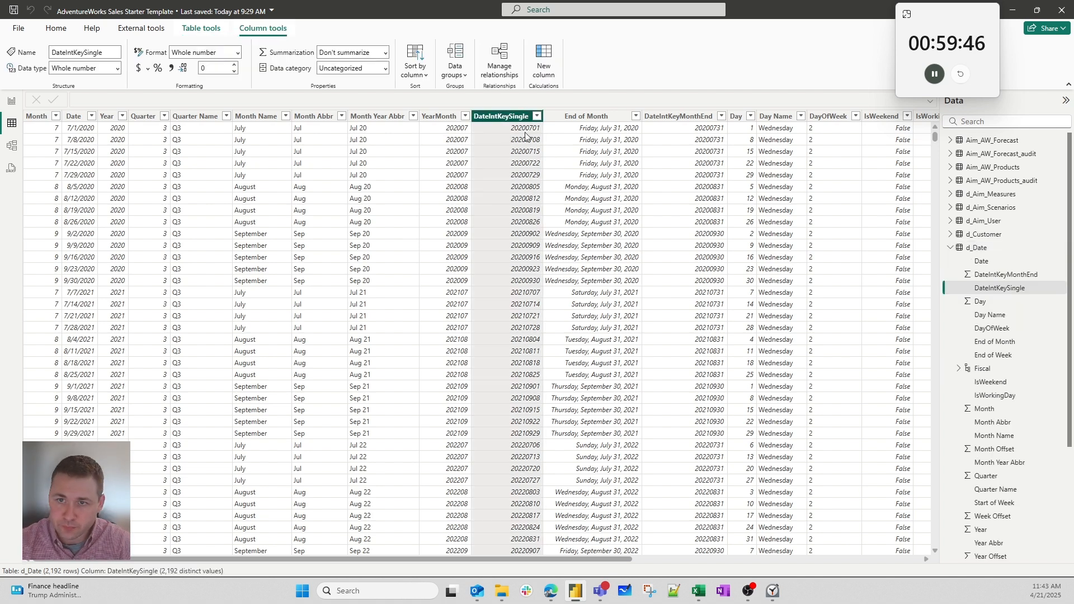
pyautogui.click(688, 116)
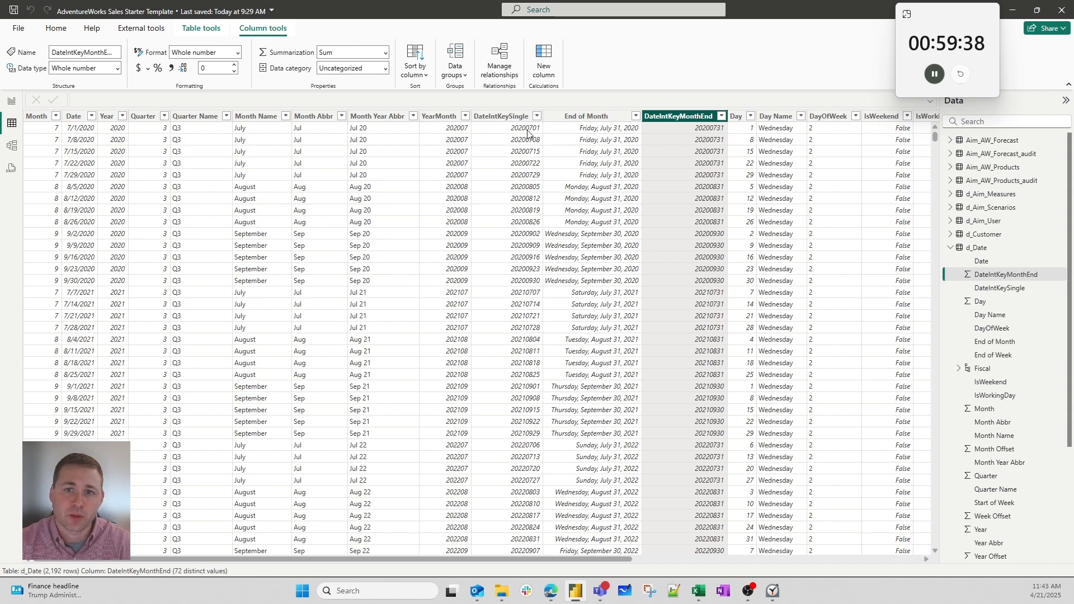
pyautogui.click(502, 115)
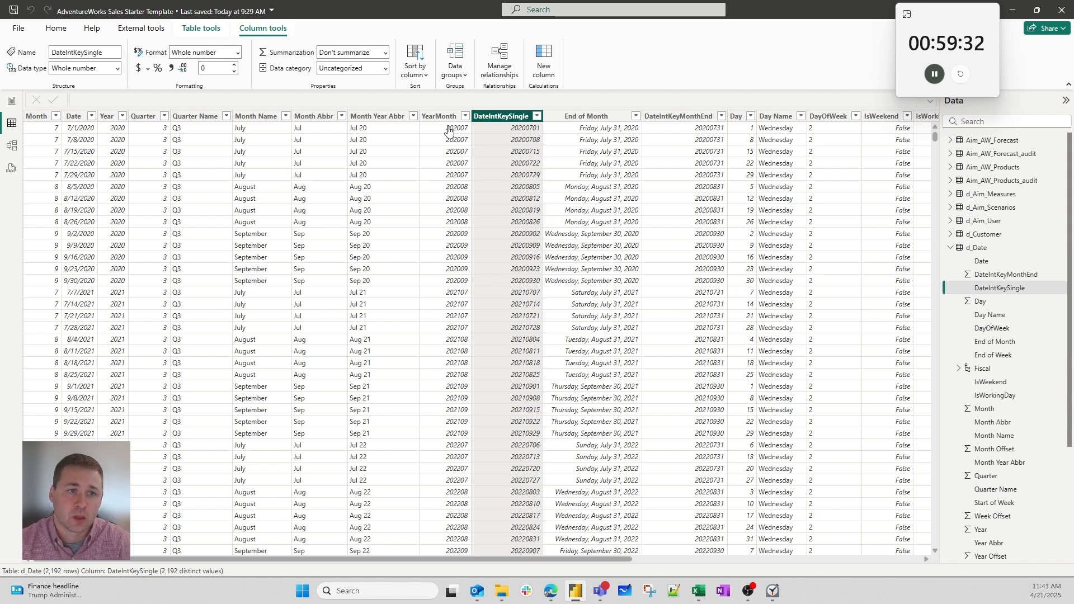
# - Relate DateIntKey in Aim_AW_Forecast to DateIntKeySingle in d_Date as many to one with cross-filter direction Single
pyautogui.click(11, 146)
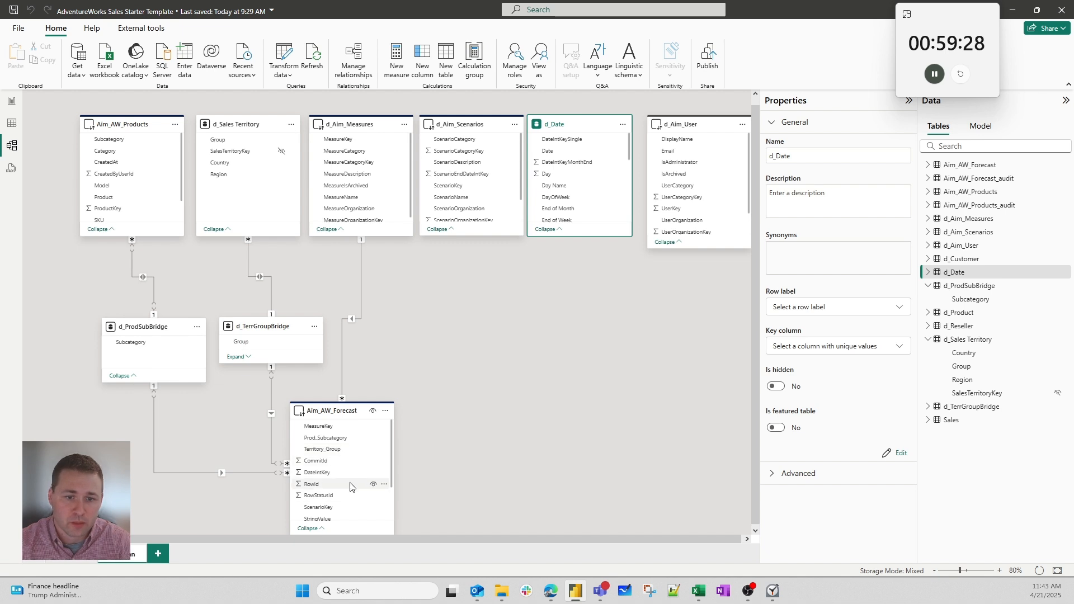
pyautogui.click(332, 474)
pyautogui.moveTo(331, 475); pyautogui.dragTo(562, 140)
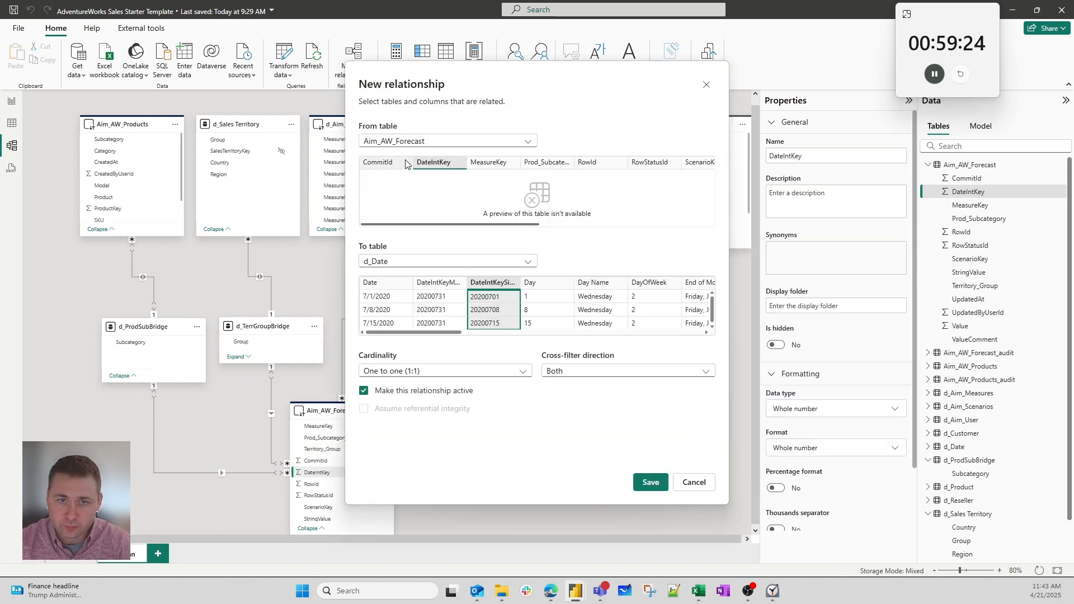
pyautogui.click(415, 373)
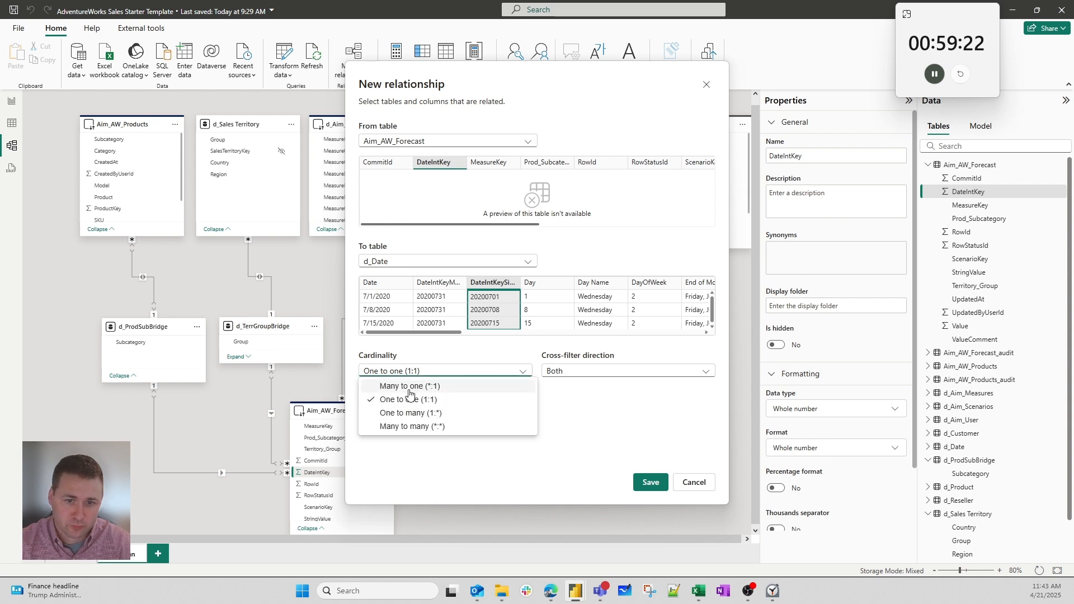
pyautogui.click(413, 386)
pyautogui.click(603, 371)
pyautogui.click(587, 385)
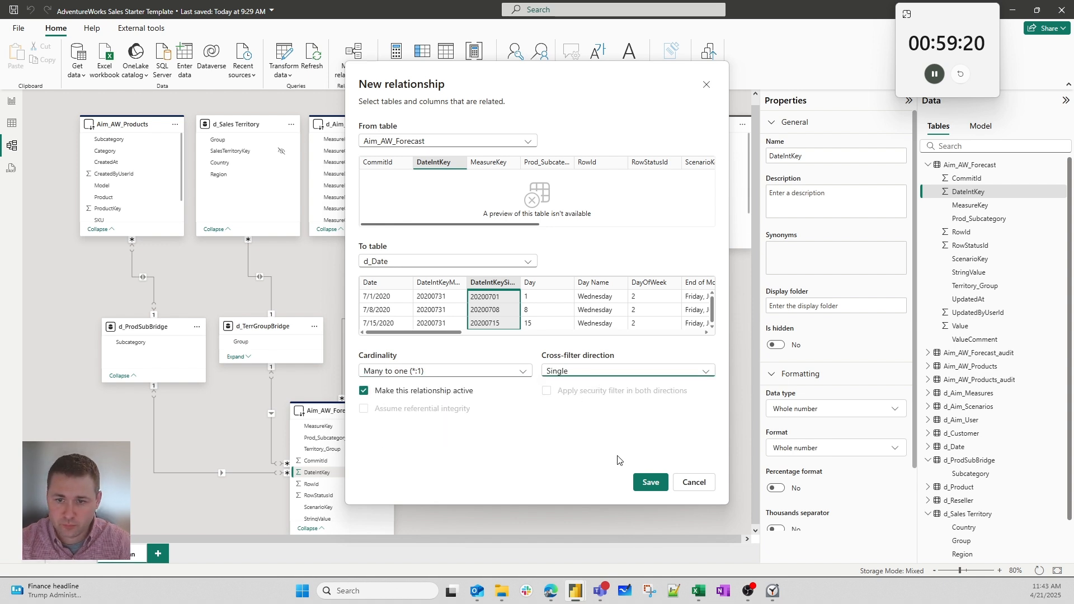
pyautogui.click(649, 481)
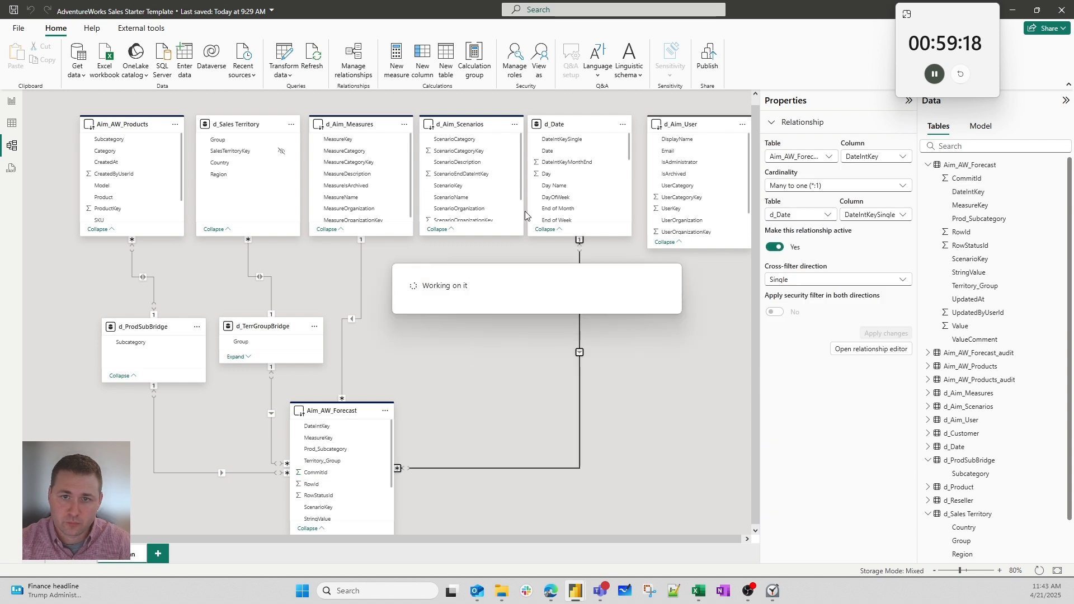
# - Relate ScenarioKey in d_Aim_Scenarios to ScenarioKey in Aim_AW_Forecast as one to many with cross-filter direction Single
pyautogui.click(453, 186)
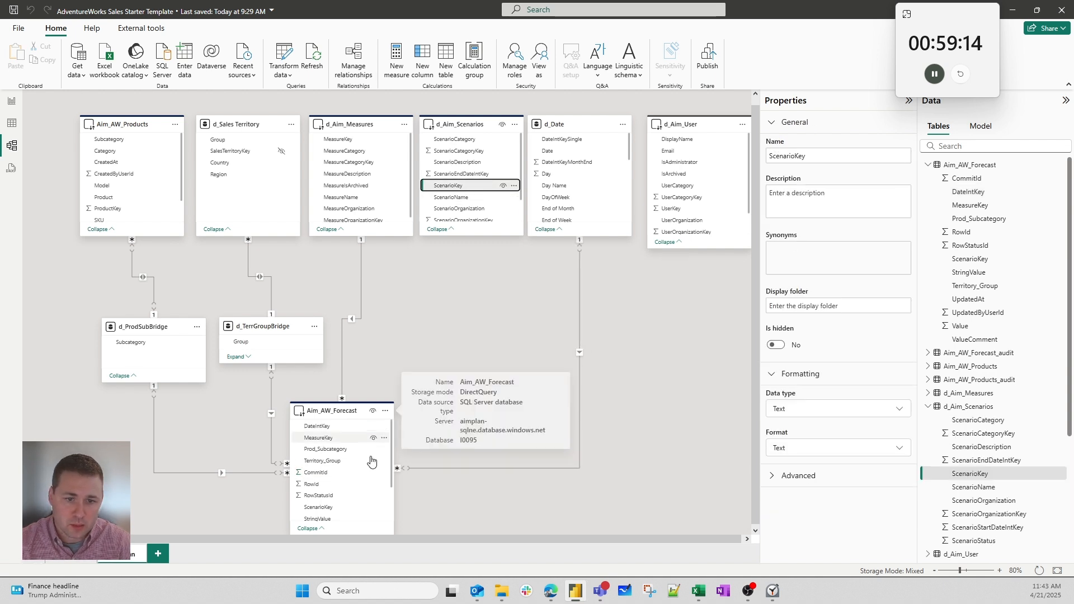
pyautogui.moveTo(475, 187); pyautogui.dragTo(386, 517)
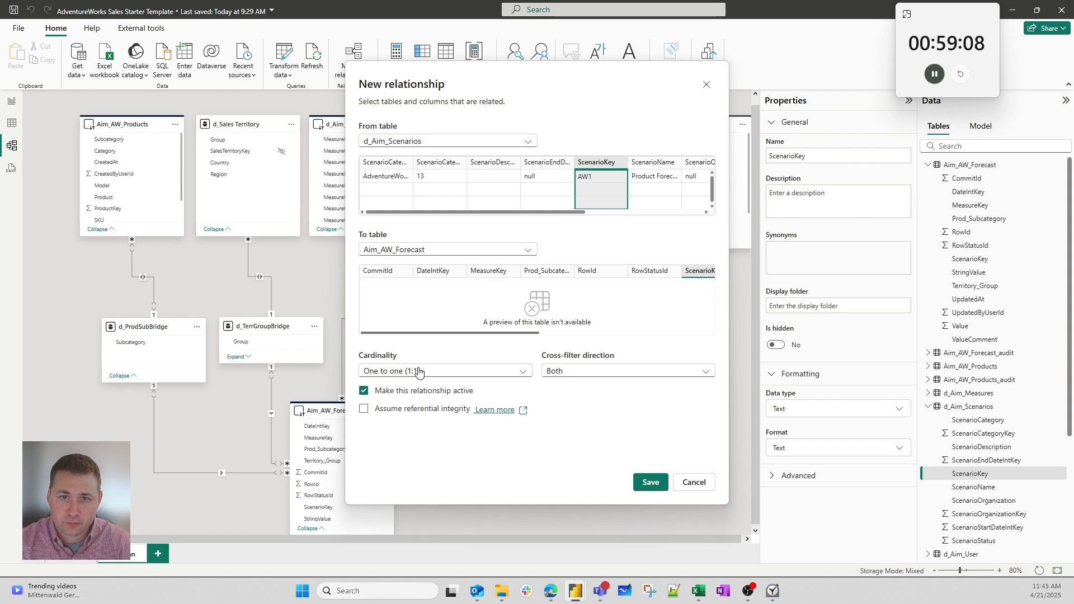
pyautogui.click(419, 372)
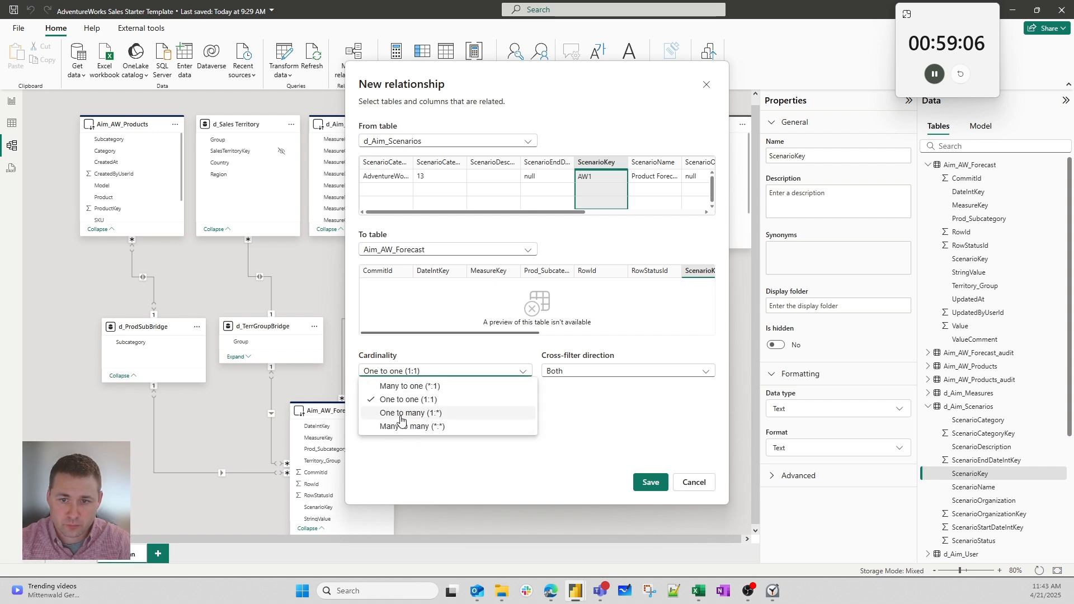
pyautogui.click(393, 413)
pyautogui.click(569, 371)
pyautogui.click(569, 384)
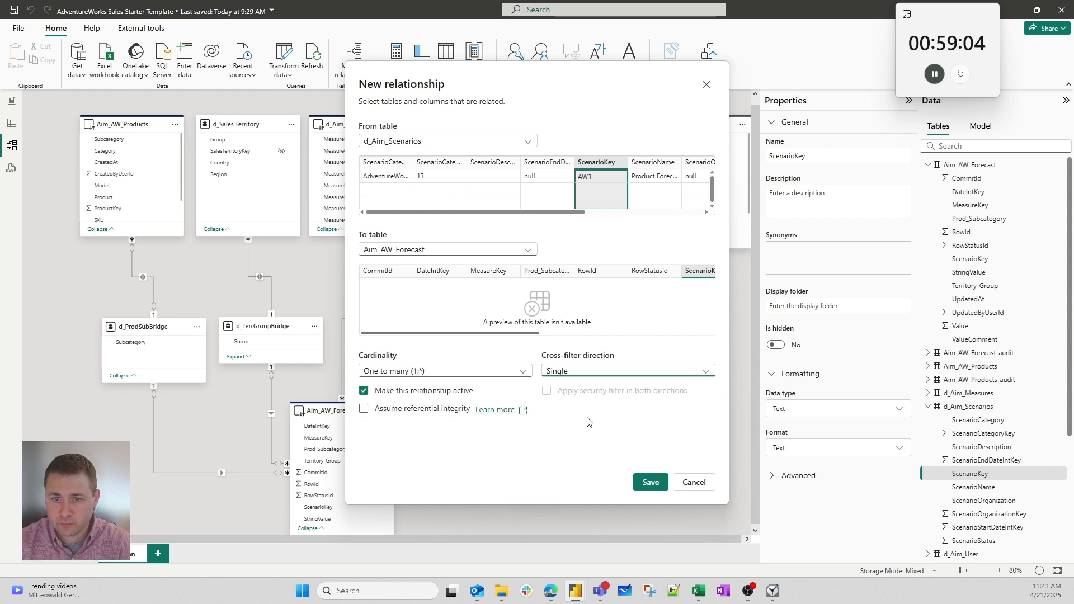
pyautogui.click(665, 489)
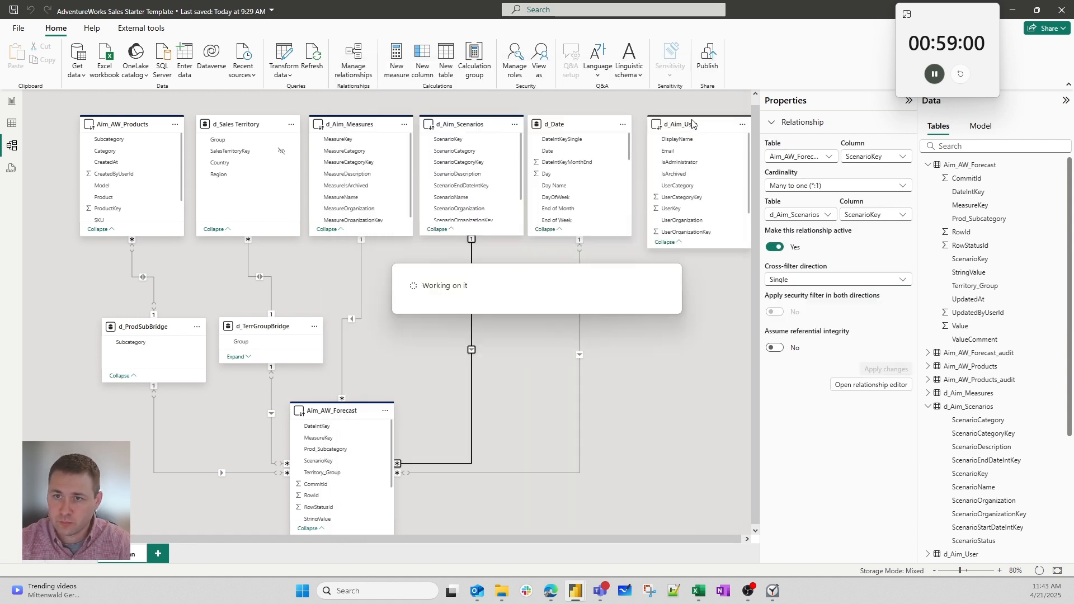
# - Add d_Product to the diagram below d_Aim_User, and place the Sales table beside Aim_AW_Forecast beneath d_Date
pyautogui.click(641, 402)
pyautogui.scroll(-1, 642, 397)
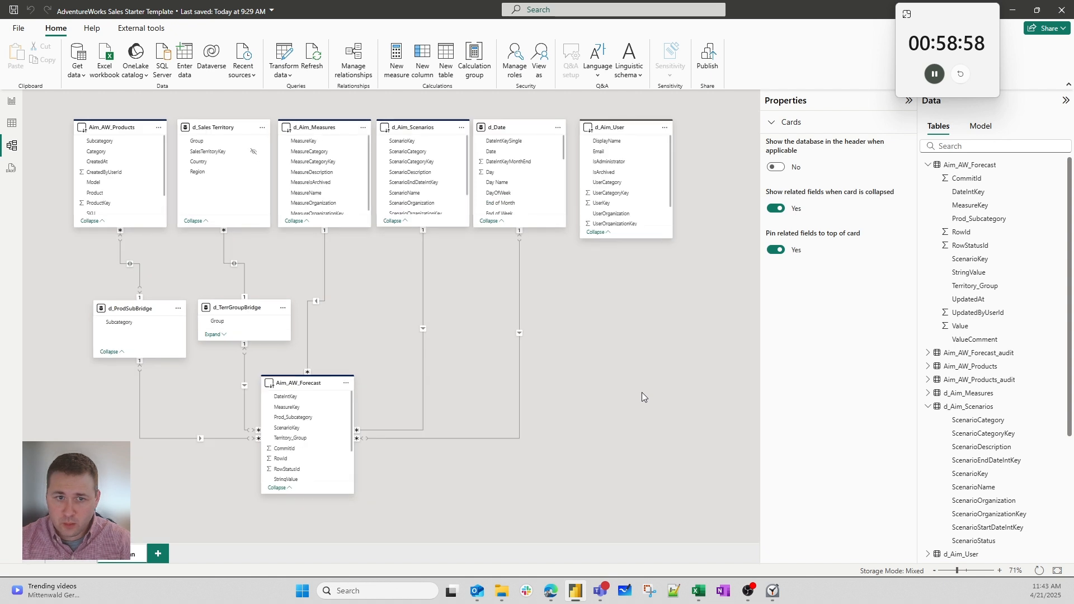
pyautogui.click(928, 408)
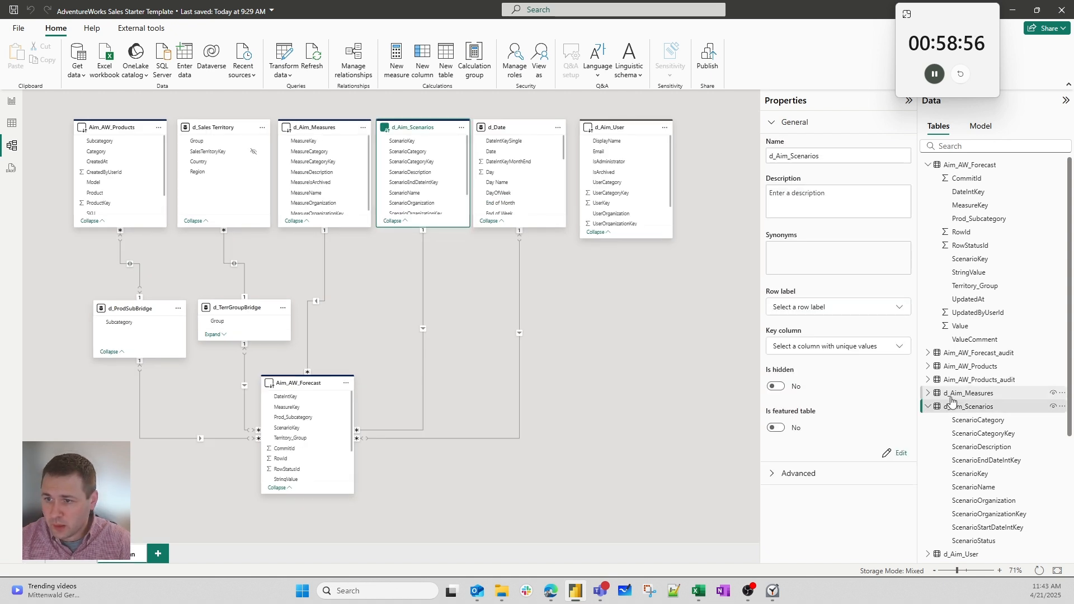
pyautogui.click(928, 408)
pyautogui.click(928, 459)
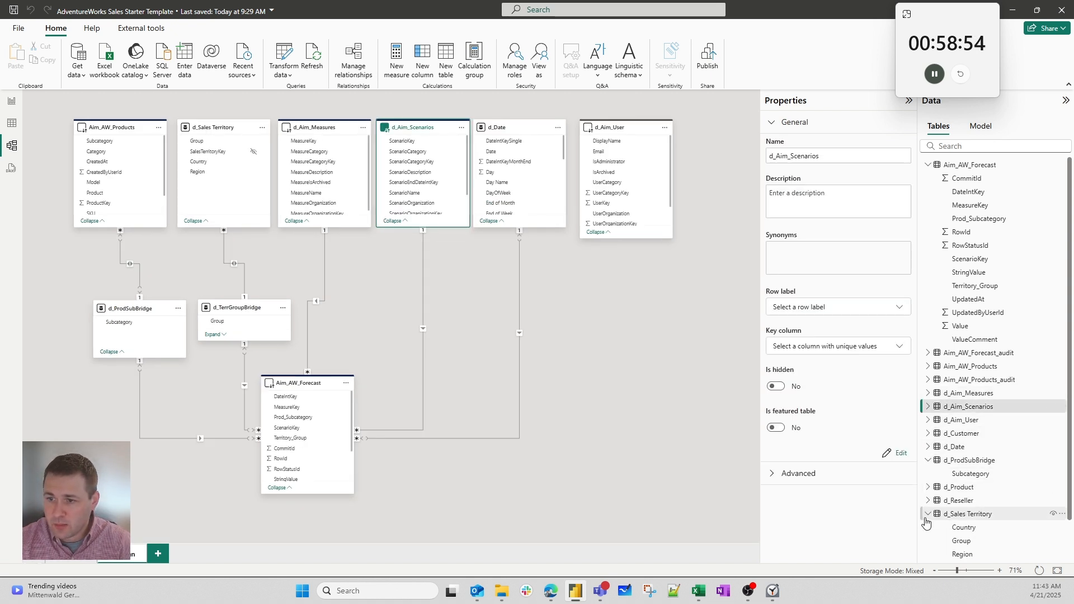
pyautogui.moveTo(944, 490); pyautogui.dragTo(602, 315)
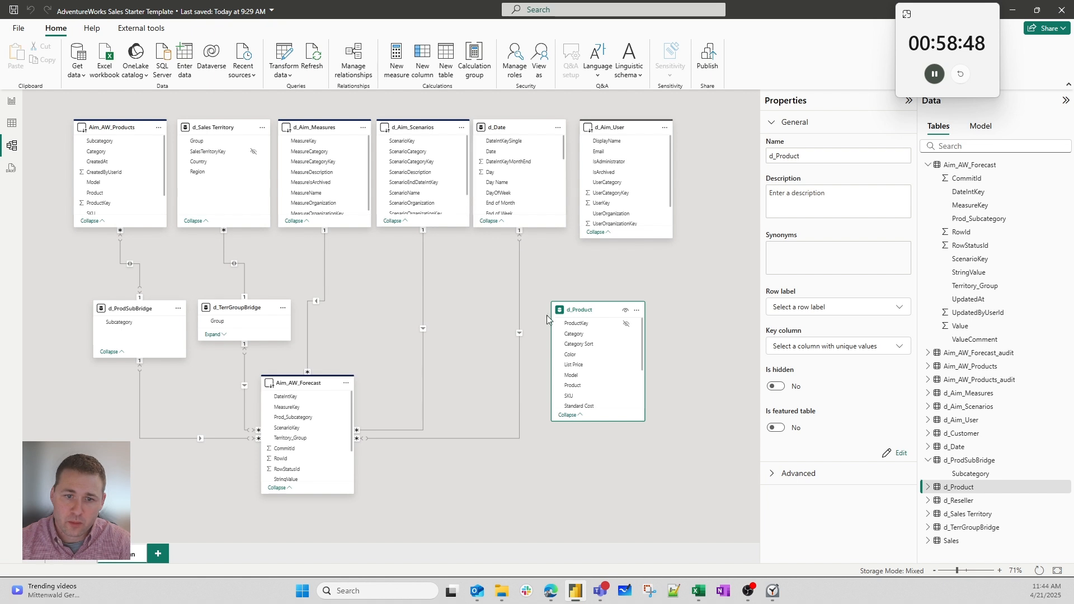
pyautogui.moveTo(587, 311); pyautogui.dragTo(605, 266)
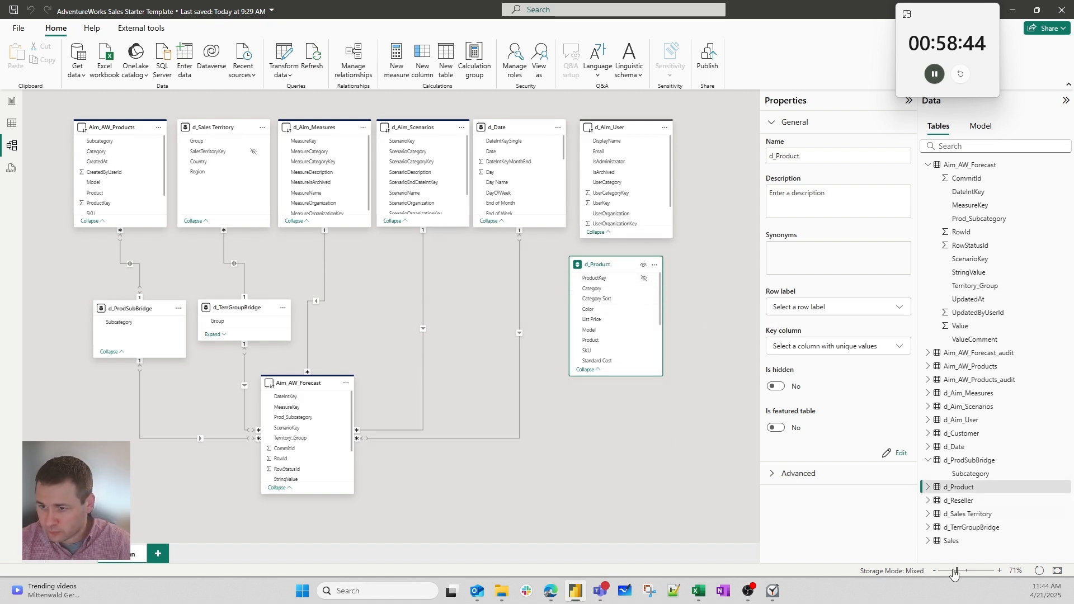
pyautogui.moveTo(997, 542); pyautogui.dragTo(559, 515)
pyautogui.moveTo(600, 451); pyautogui.dragTo(507, 409)
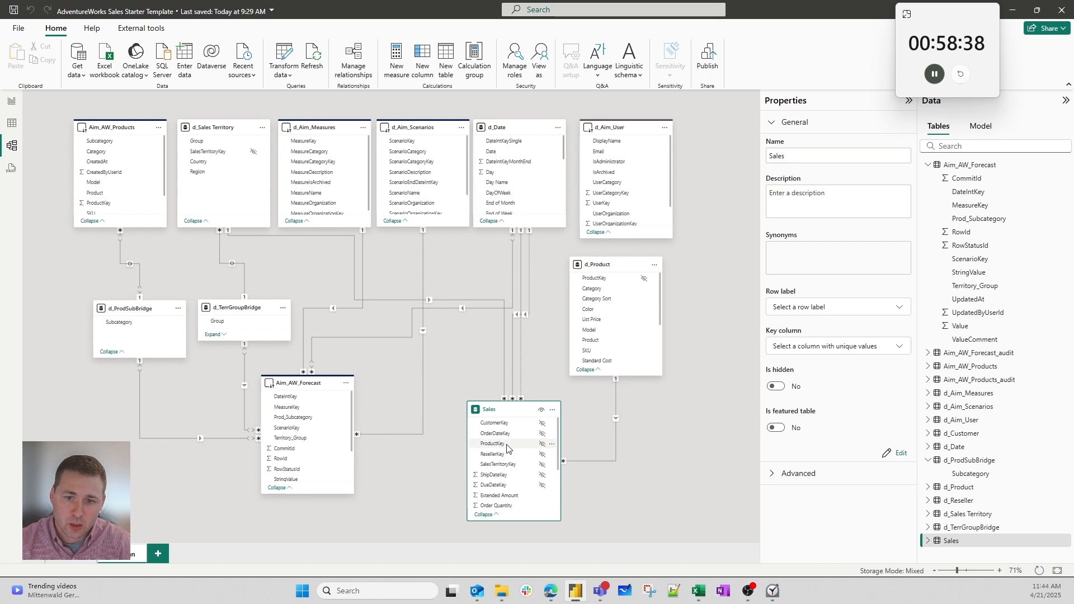
# - Relate ProductKey in Aim_AW_Products to ProductKey in Sales as one to many with cross-filter direction Single
pyautogui.click(105, 203)
pyautogui.moveTo(106, 205); pyautogui.dragTo(506, 434)
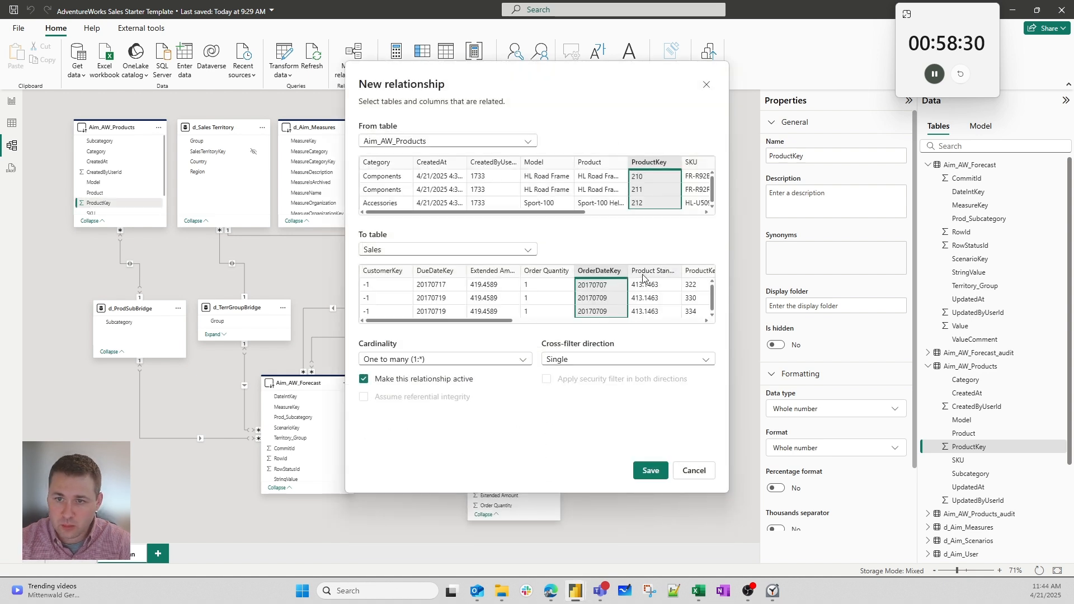
pyautogui.moveTo(492, 322); pyautogui.dragTo(525, 322)
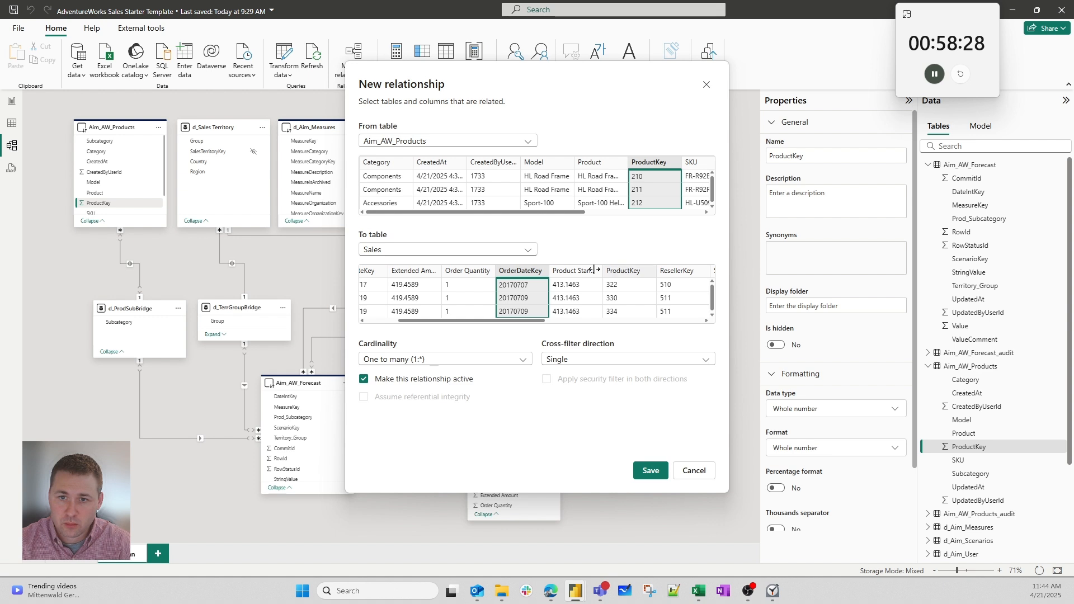
pyautogui.click(623, 271)
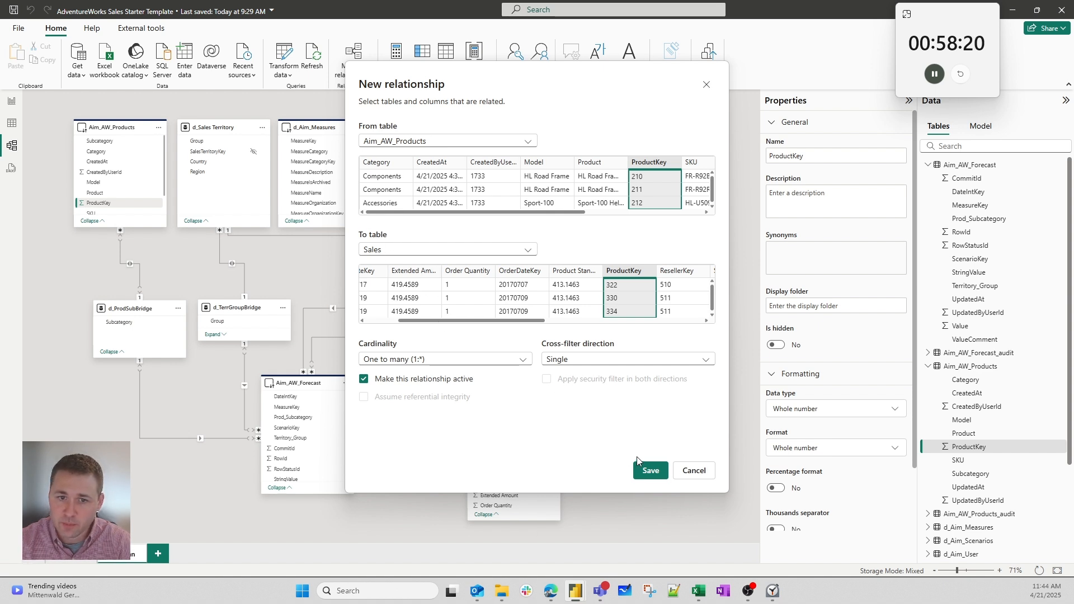
pyautogui.click(650, 470)
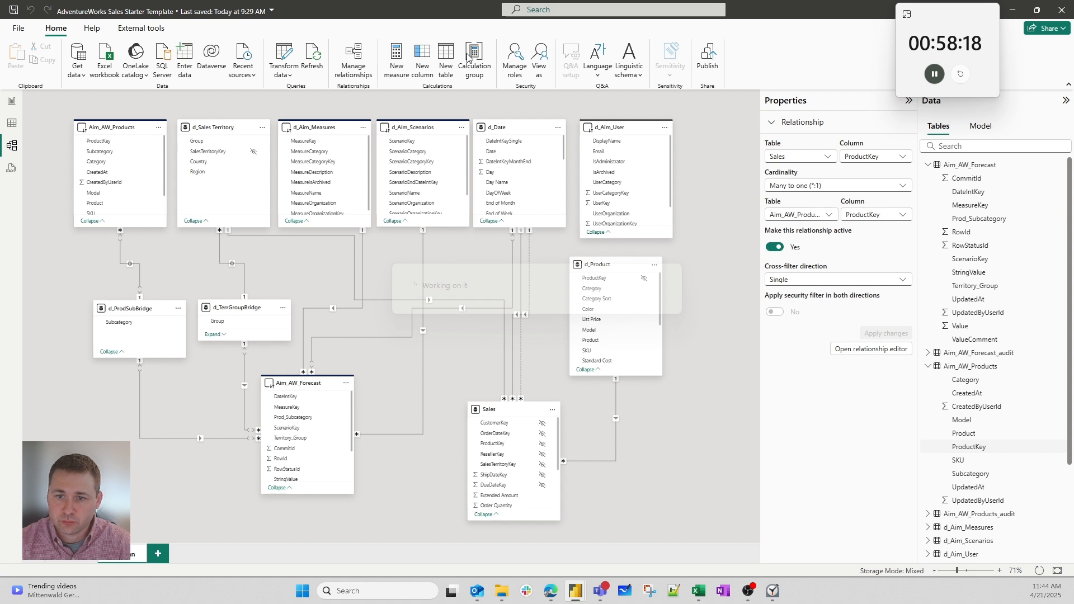
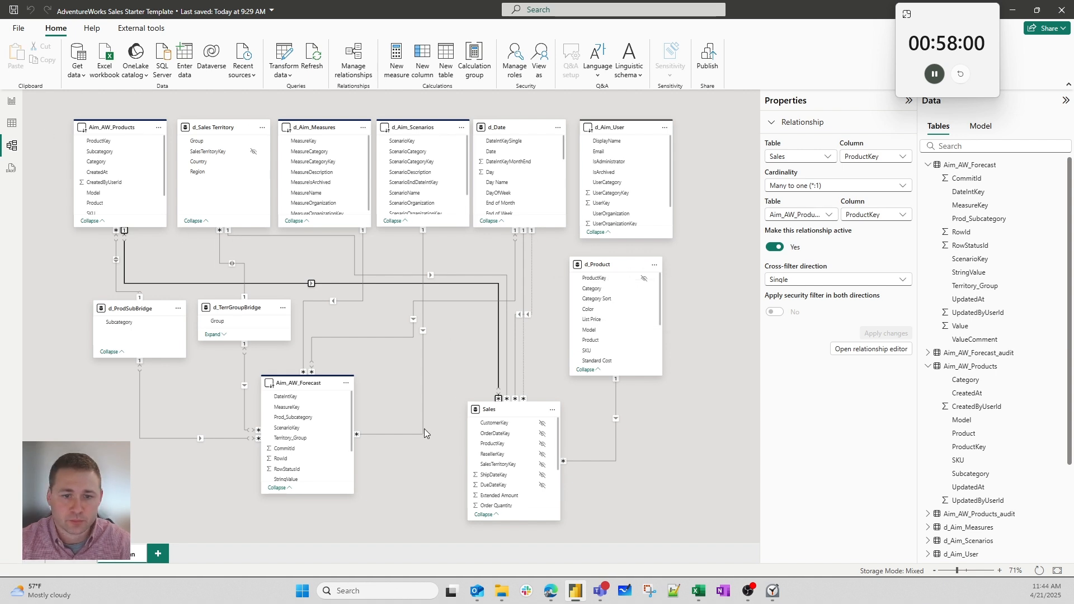
pyautogui.click(441, 438)
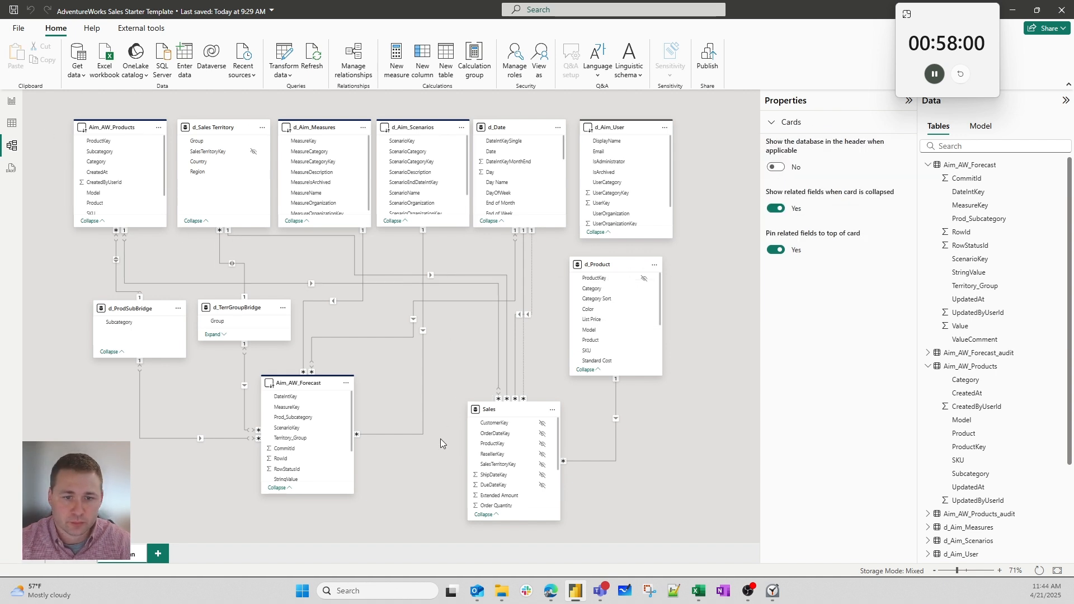
# - Review the portal update items in the Sample Forecast Process Checklist on the report page
pyautogui.click(12, 101)
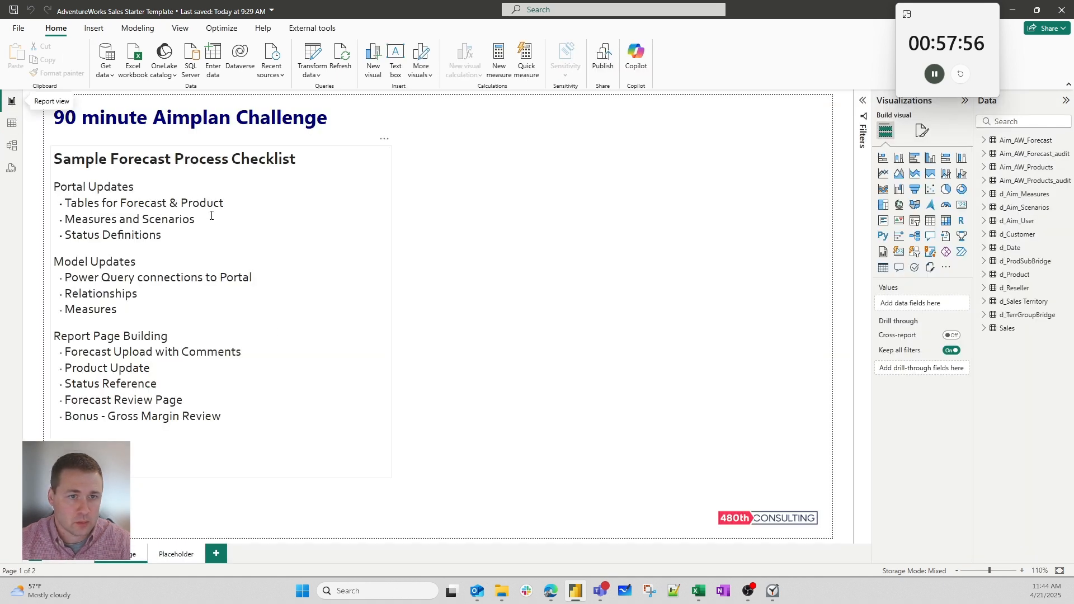
pyautogui.moveTo(217, 213); pyautogui.dragTo(61, 207)
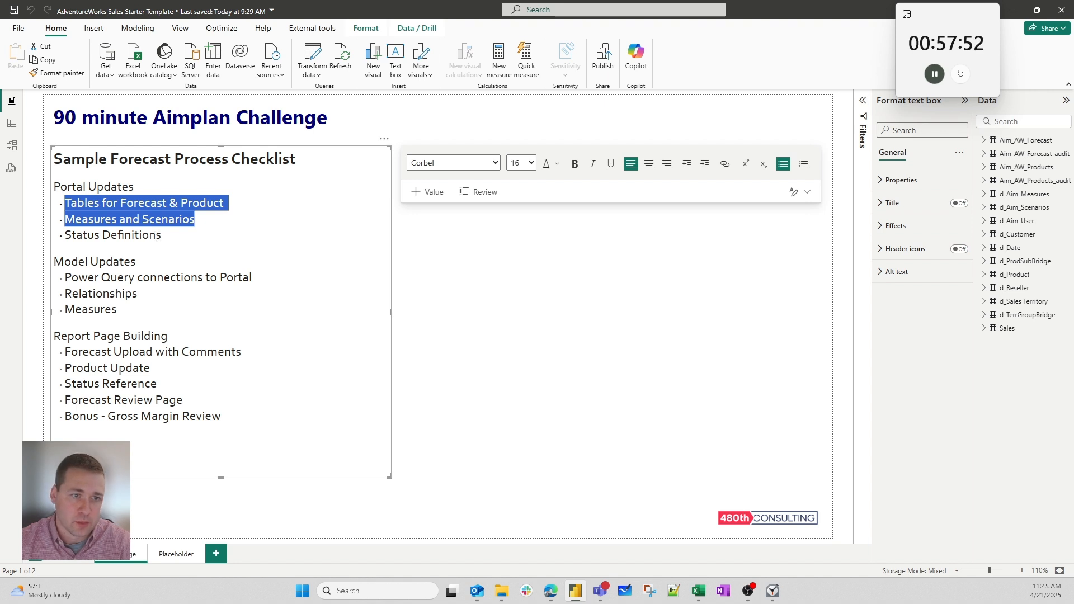
pyautogui.click(188, 243)
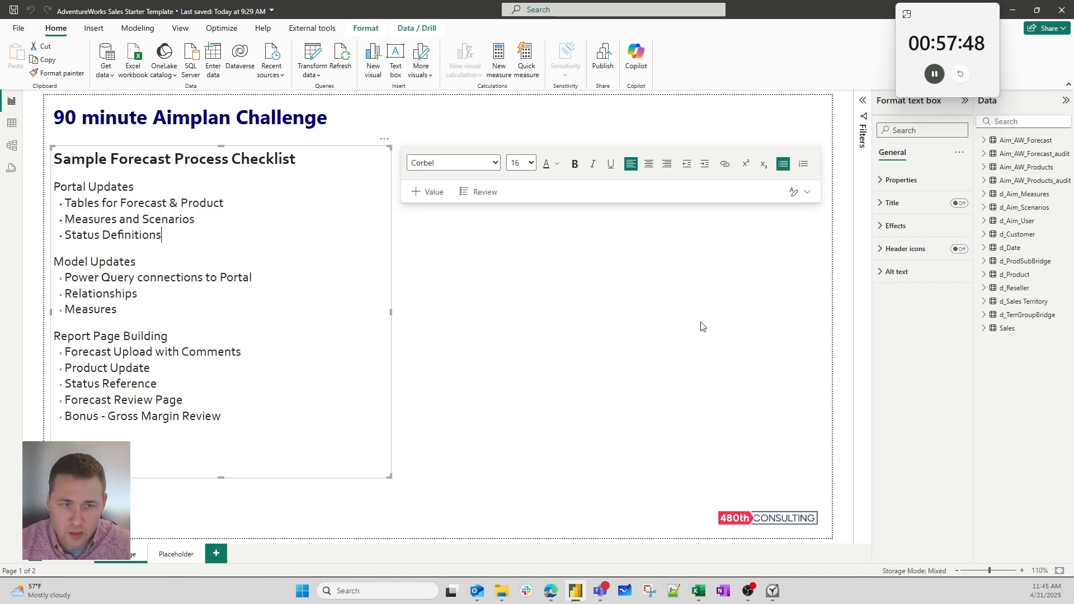
# - Switch to the Aimplan admin portal, add a process named AW_Sales_FC, and save it
pyautogui.moveTo(556, 593)
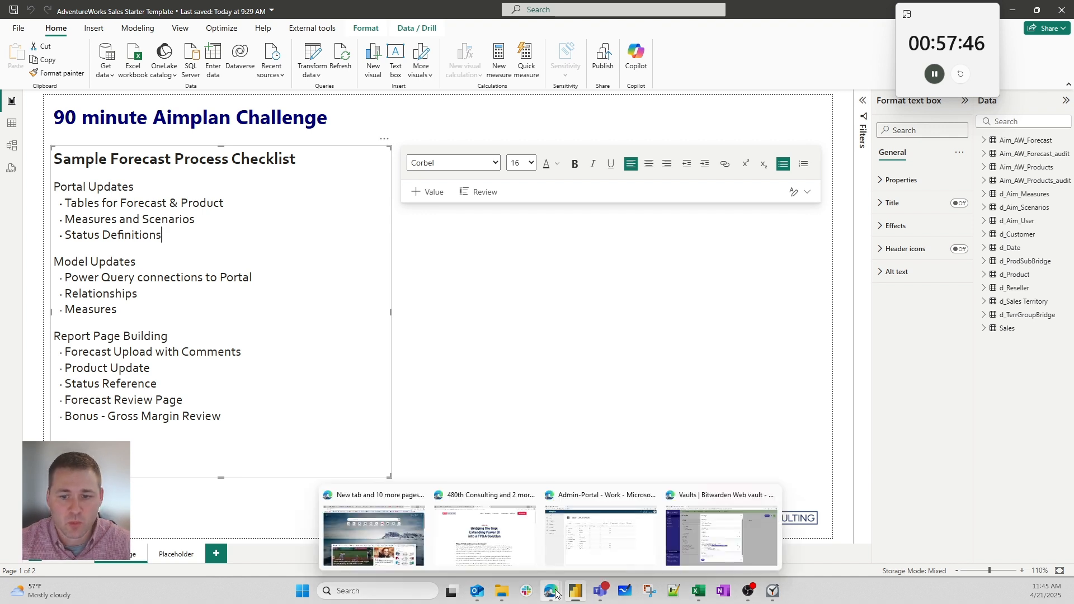
pyautogui.click(638, 523)
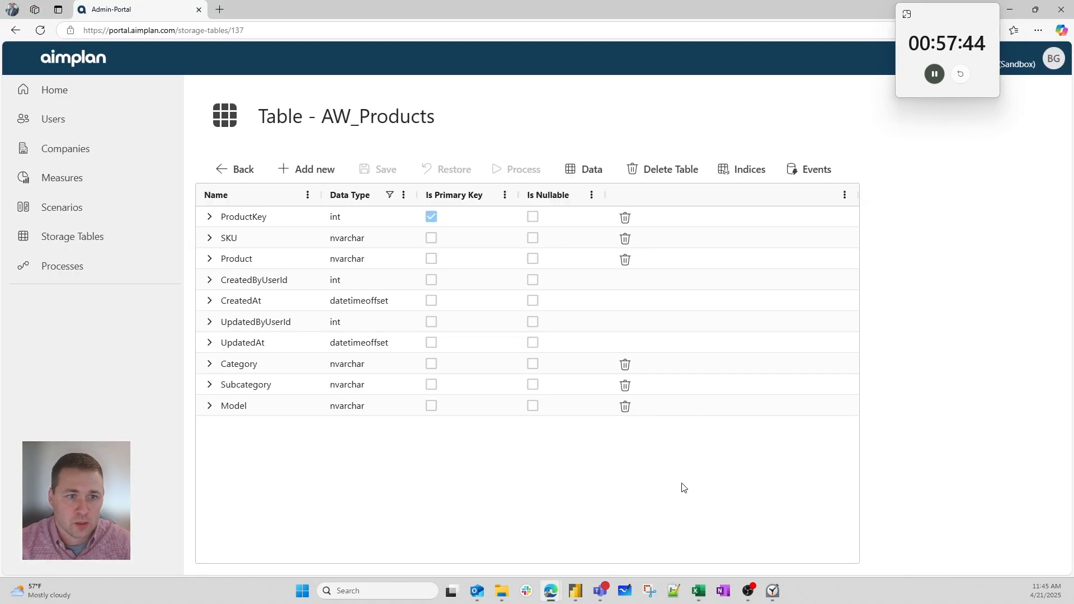
pyautogui.click(79, 265)
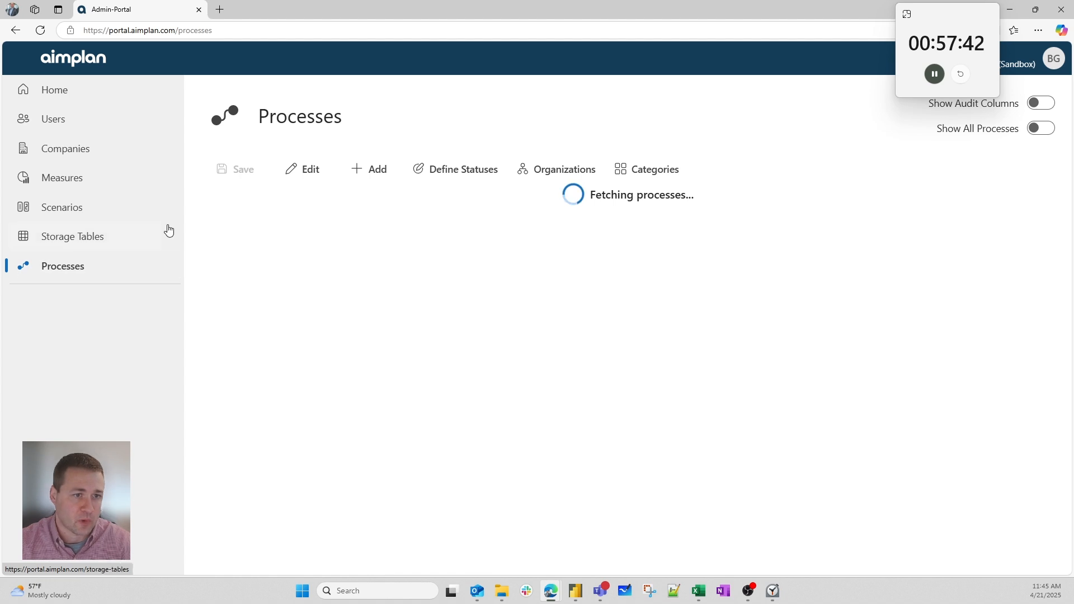
pyautogui.click(368, 168)
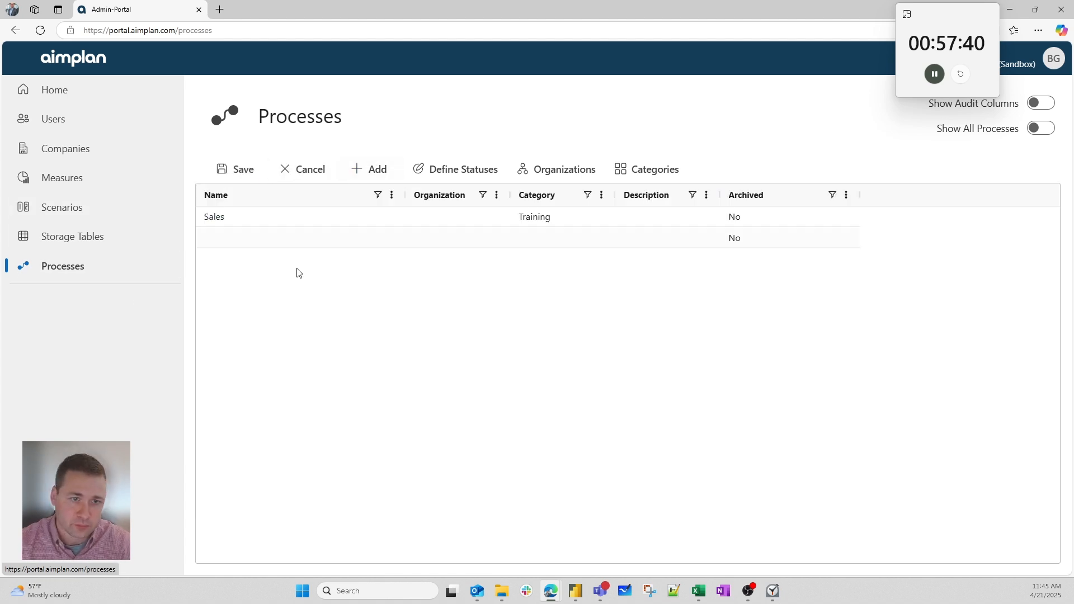
pyautogui.click(244, 247)
pyautogui.write('AW_')
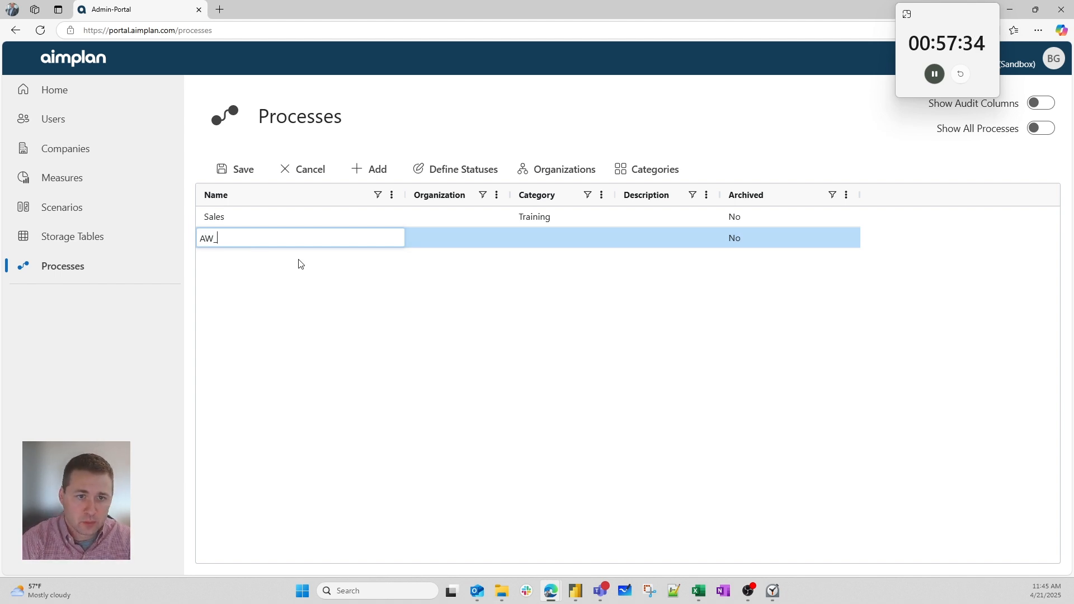
pyautogui.write('Sales_FC')
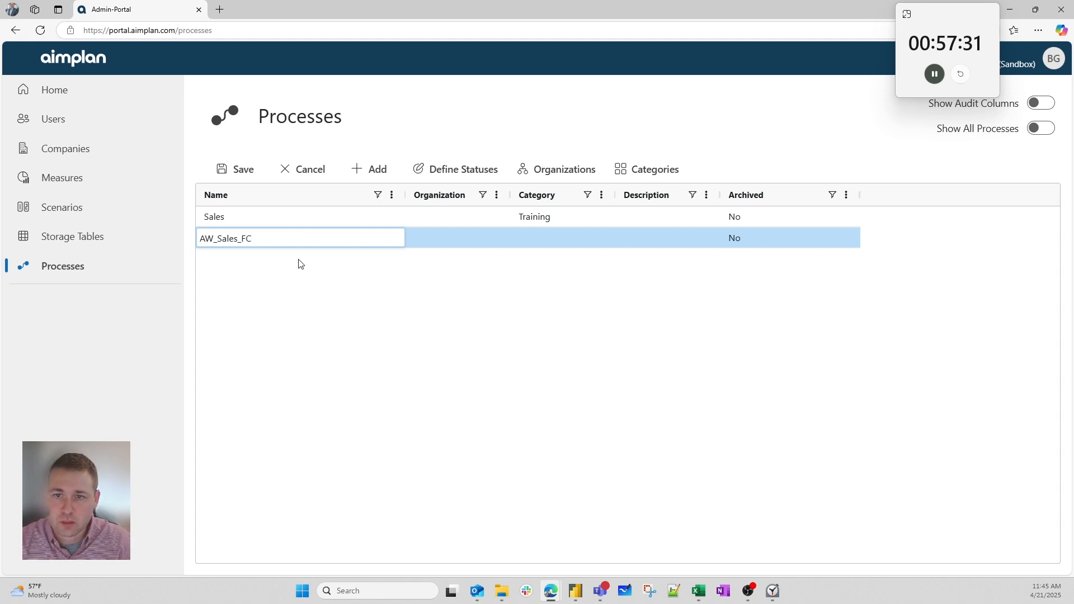
pyautogui.press('Return')
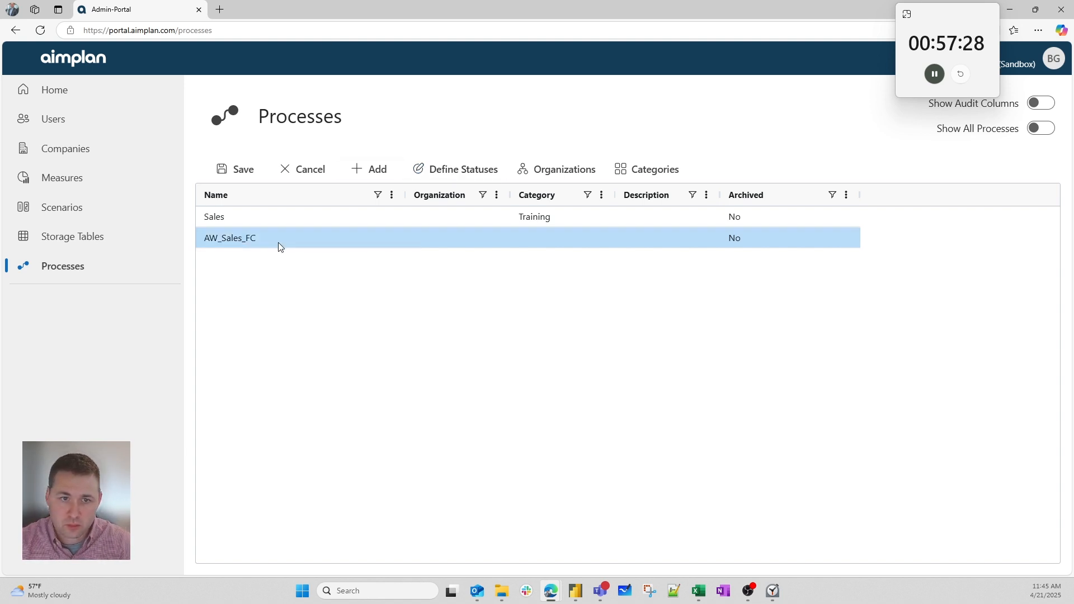
pyautogui.click(239, 170)
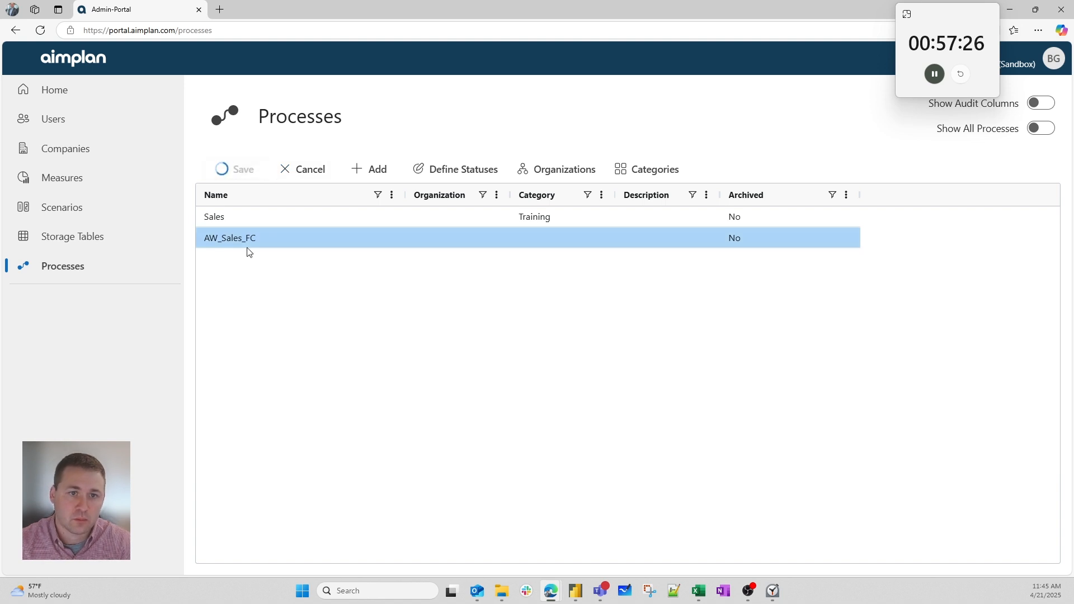
# - Open the AW_Sales_FC process and add a blank subprocess row to it
pyautogui.click(242, 238)
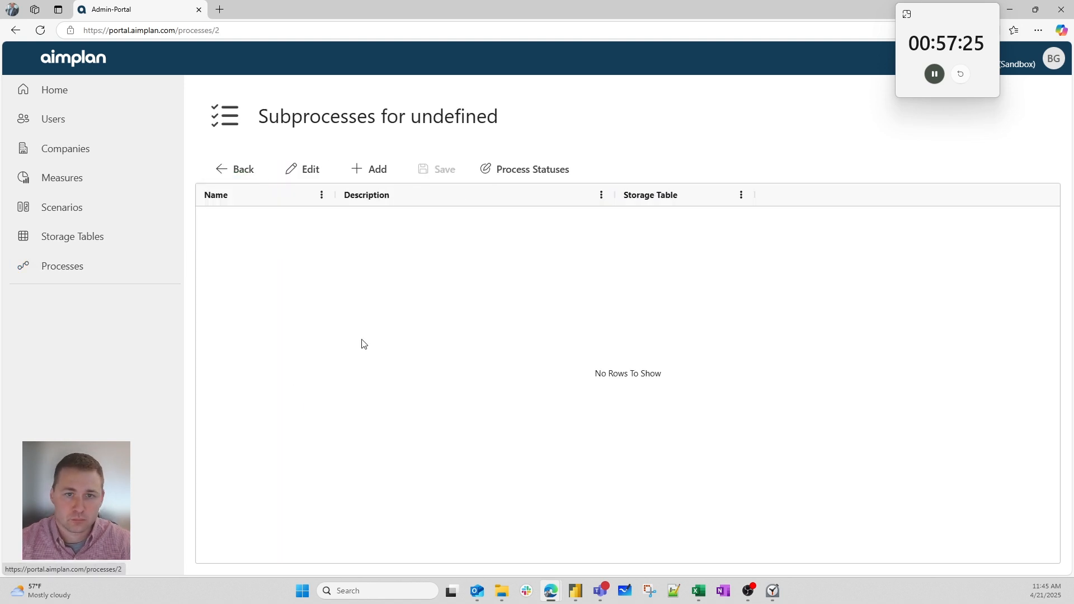
pyautogui.click(377, 170)
pyautogui.doubleClick(307, 216)
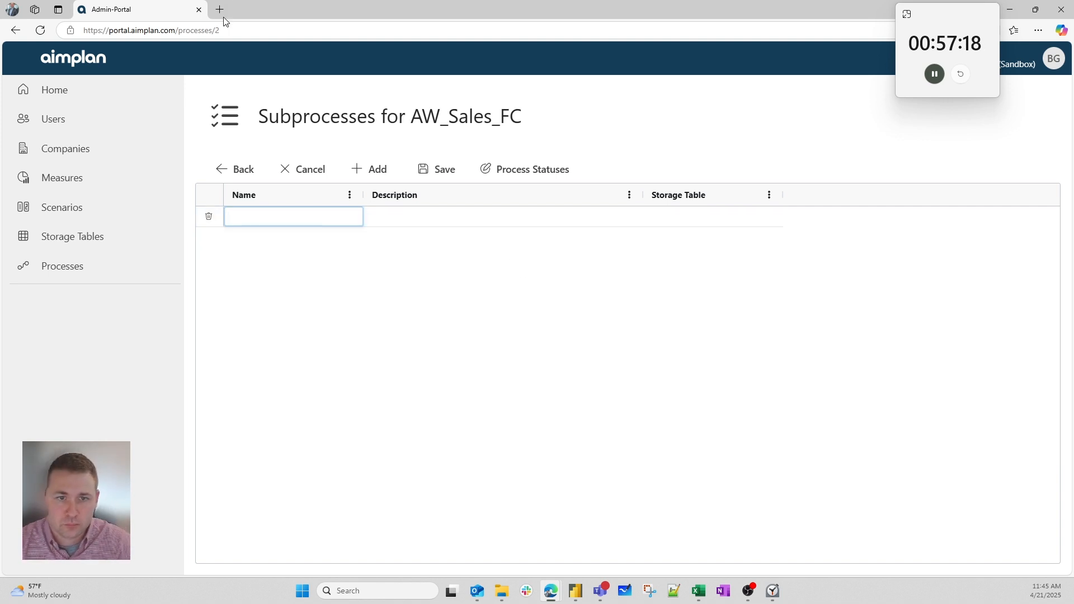
# - Enable the Not Started status for the AW_Sales_FC process
pyautogui.click(549, 171)
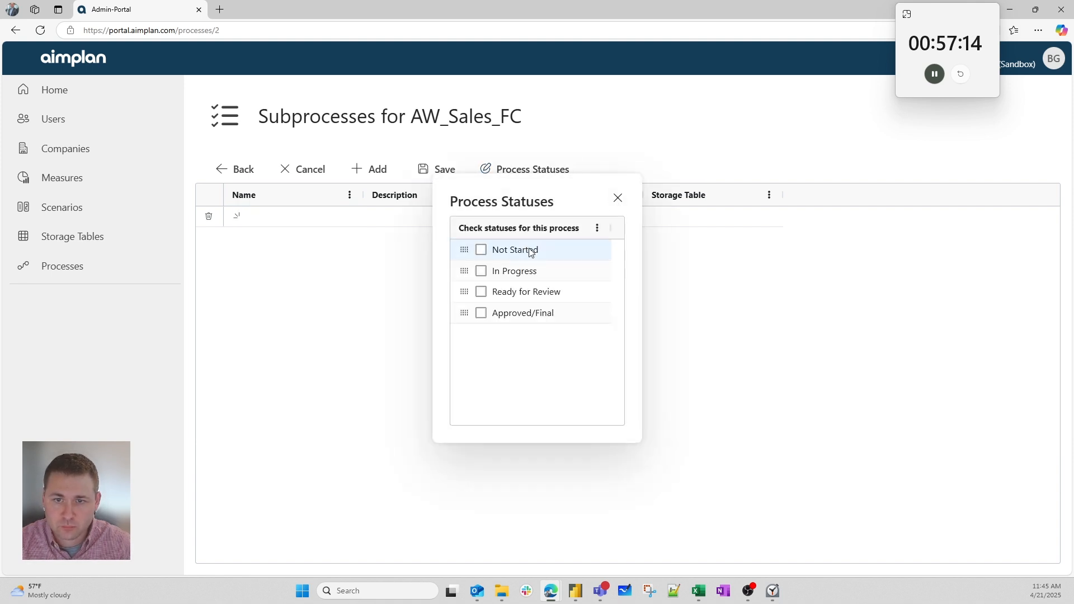
pyautogui.click(480, 252)
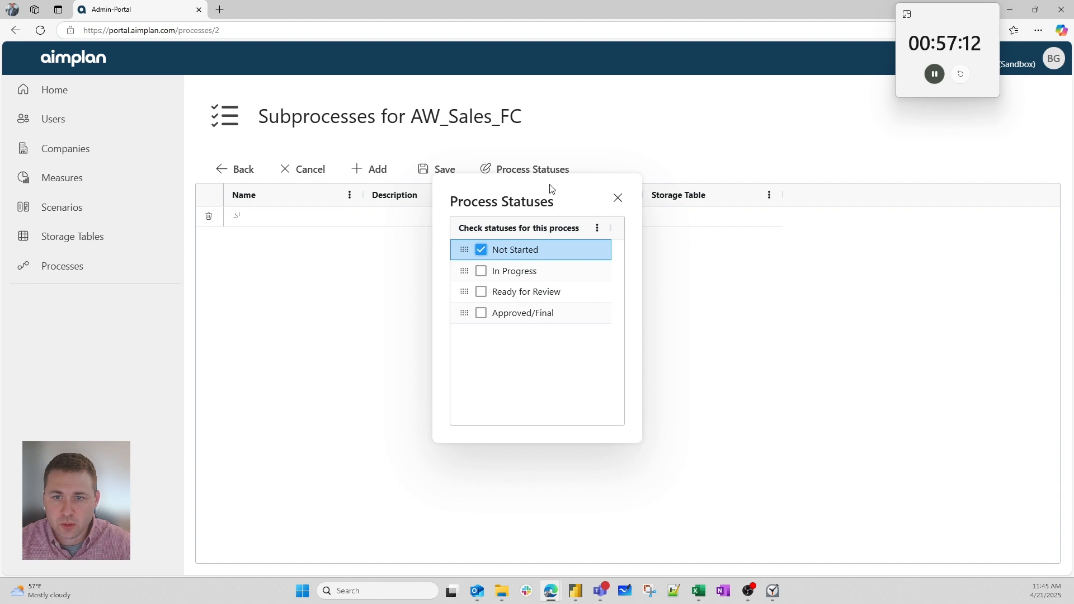
pyautogui.click(618, 198)
# - Add more blank subprocess rows and name the first subprocess Not Started (AW)
pyautogui.click(375, 169)
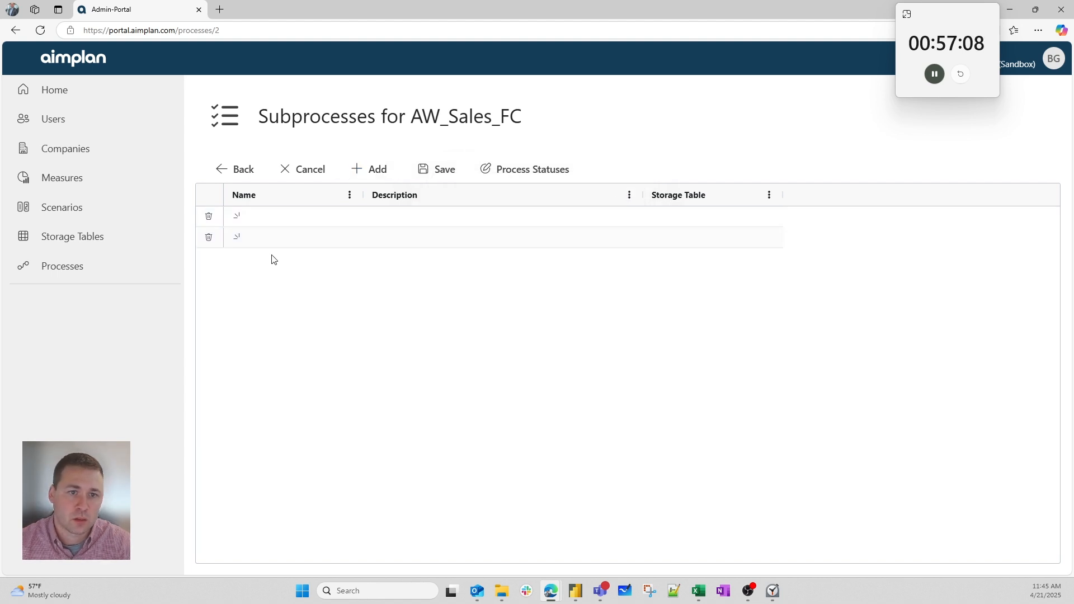
pyautogui.click(360, 181)
pyautogui.click(278, 217)
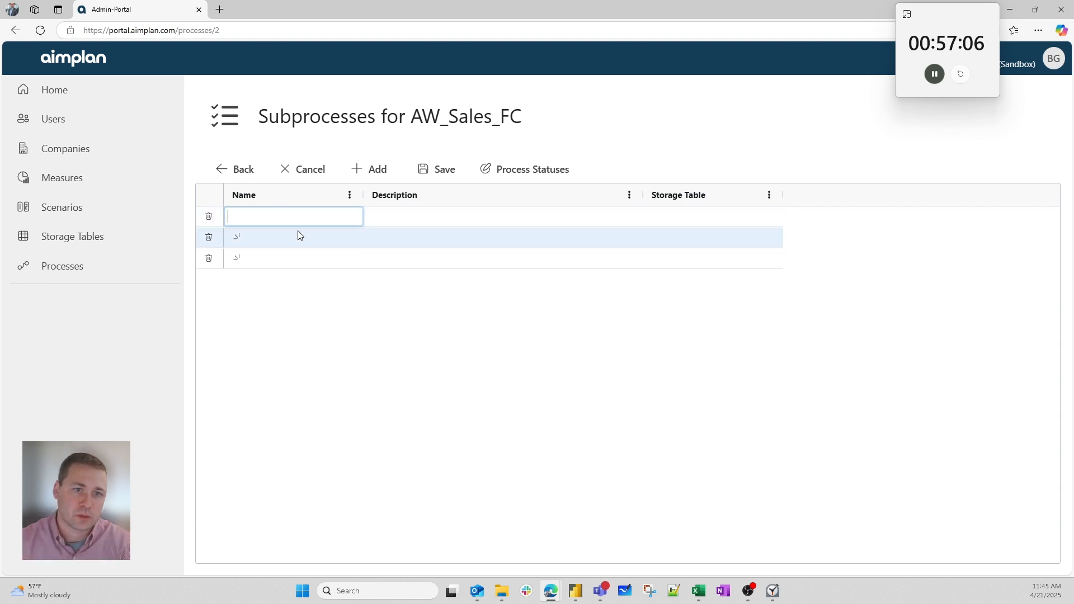
pyautogui.write('A')
pyautogui.press('BackSpace')
pyautogui.press('BackSpace')
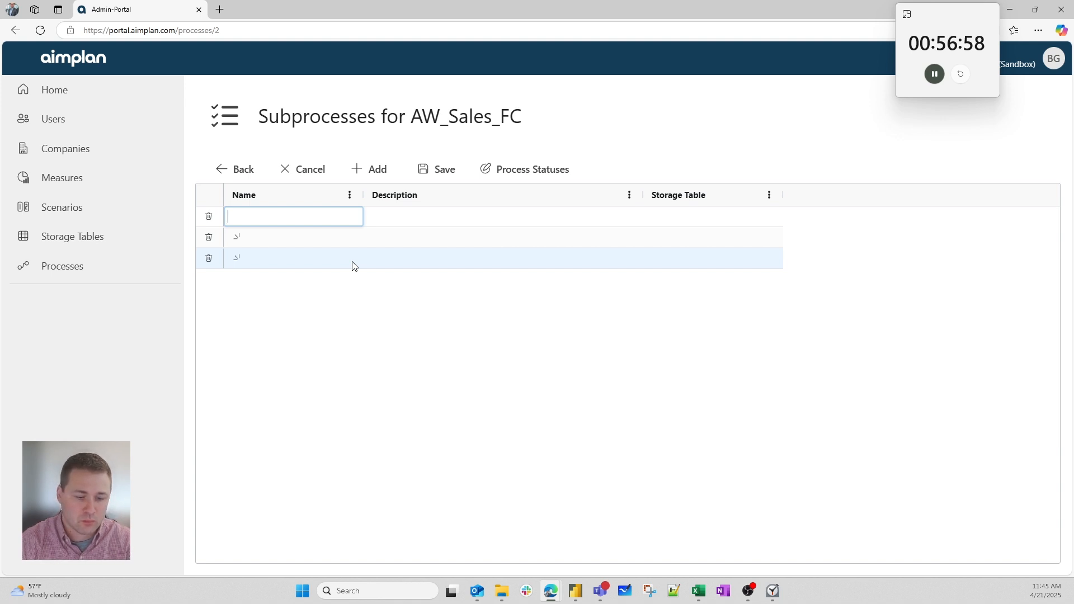
pyautogui.write('Not Started (AW')
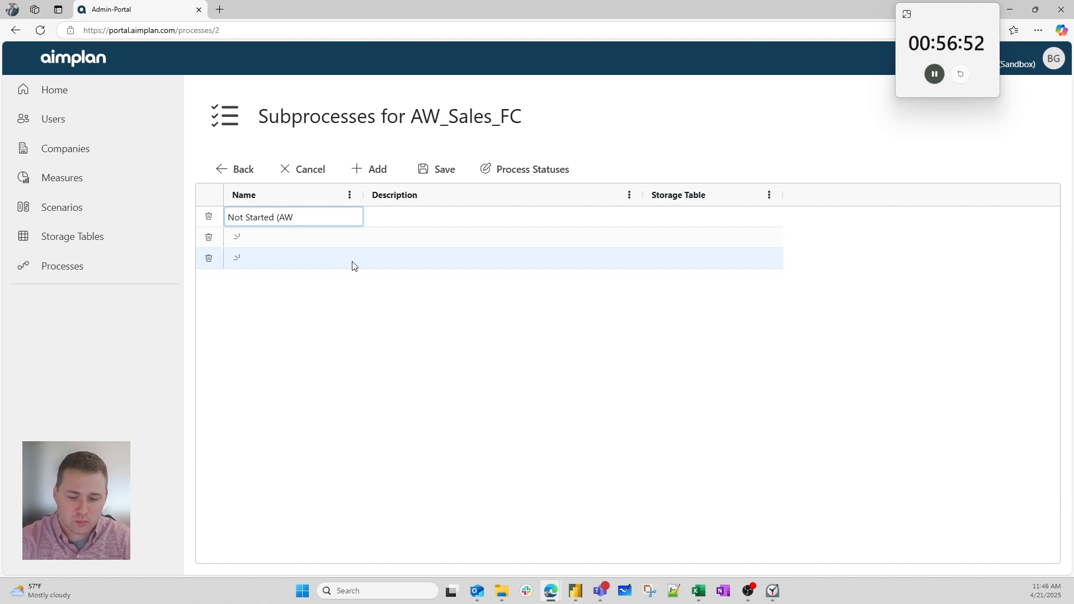
pyautogui.click(261, 238)
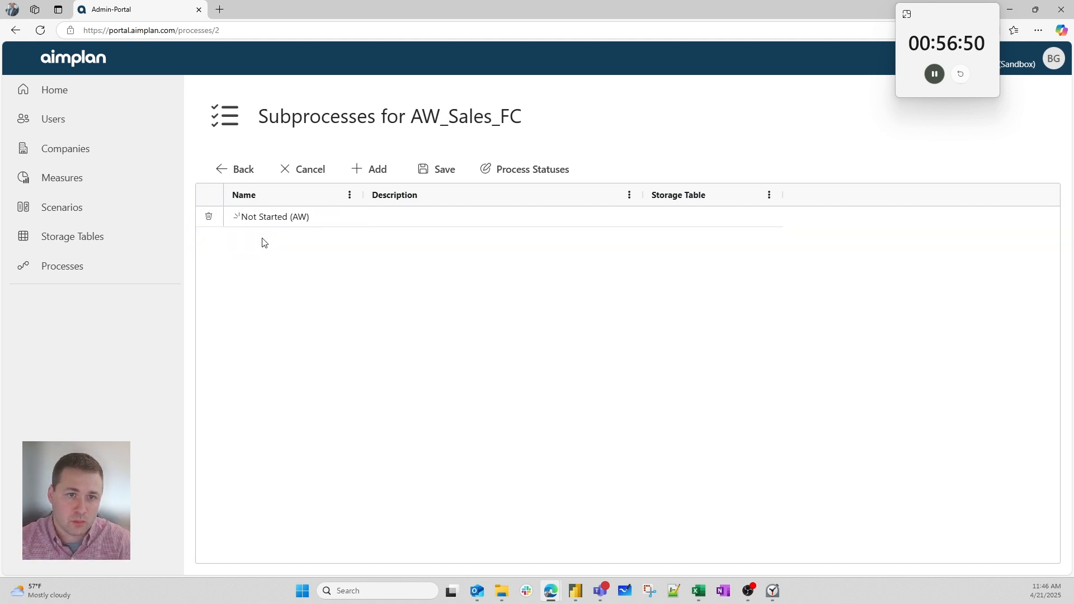
# - Add a second subprocess named Needs Review to AW_Sales_FC
pyautogui.click(372, 169)
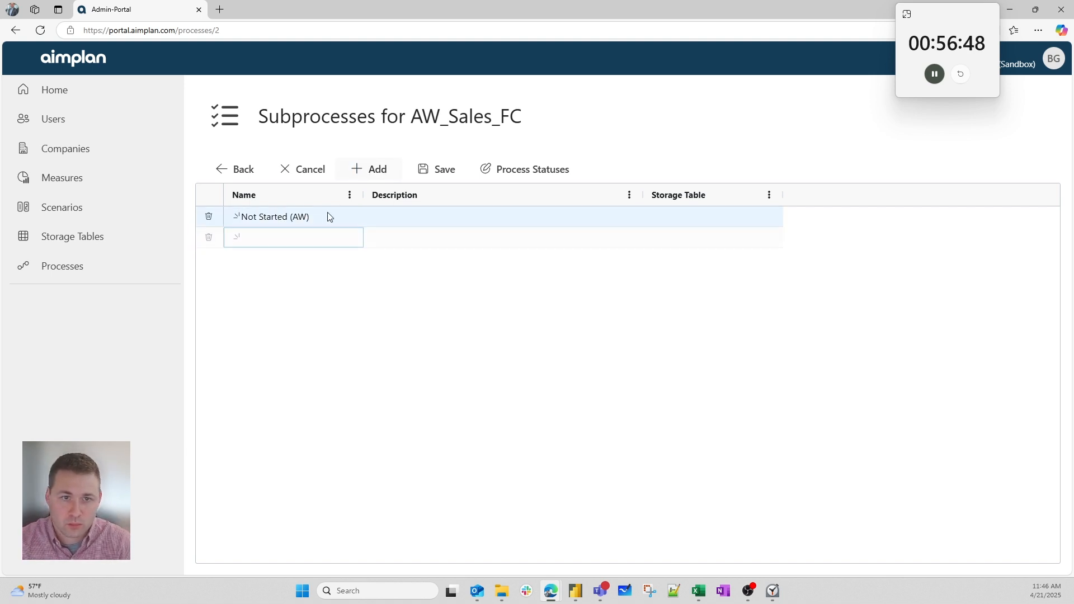
pyautogui.click(263, 244)
pyautogui.write('N')
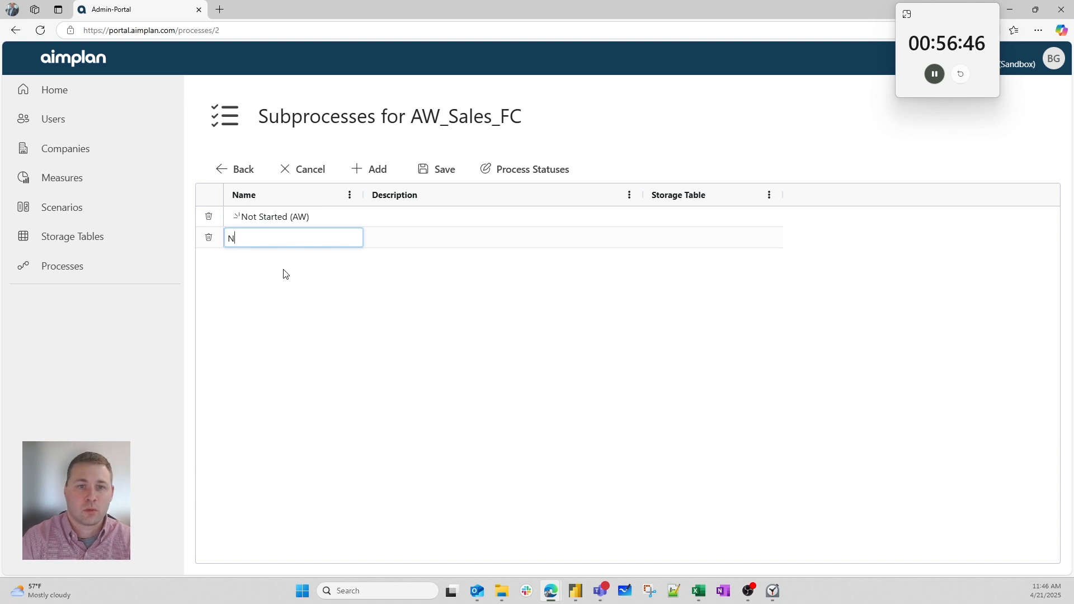
pyautogui.write('Re')
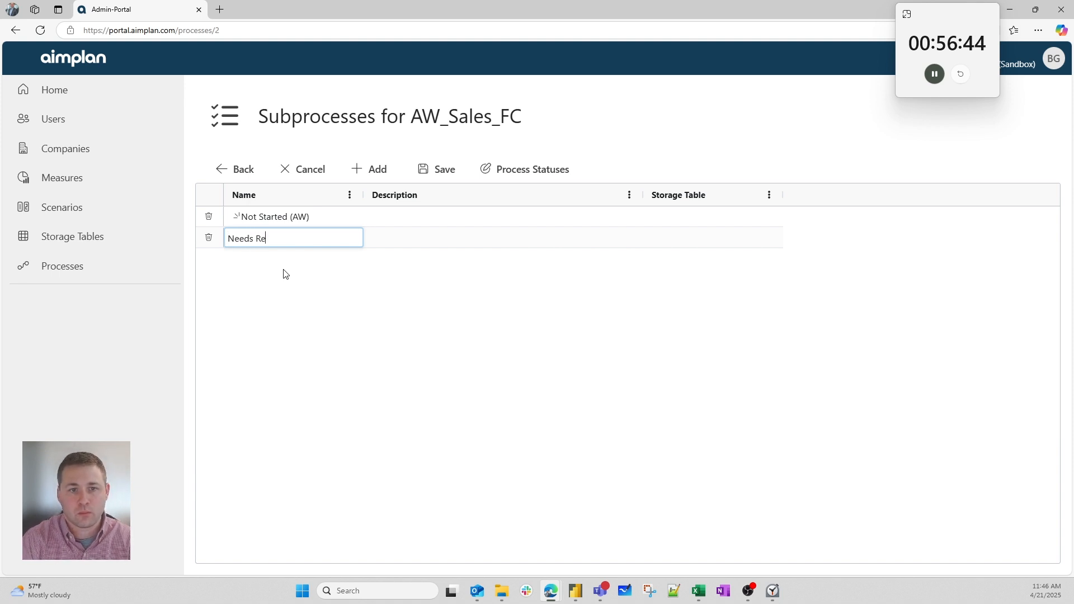
pyautogui.write('view')
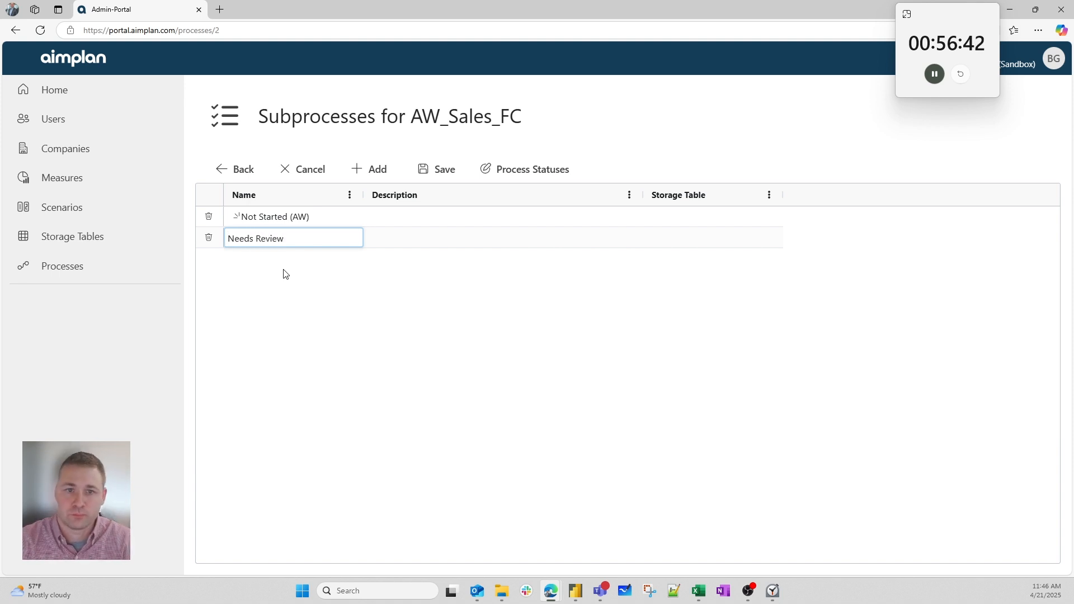
pyautogui.click(285, 274)
# - Add a third subprocess named Final to AW_Sales_FC
pyautogui.click(369, 169)
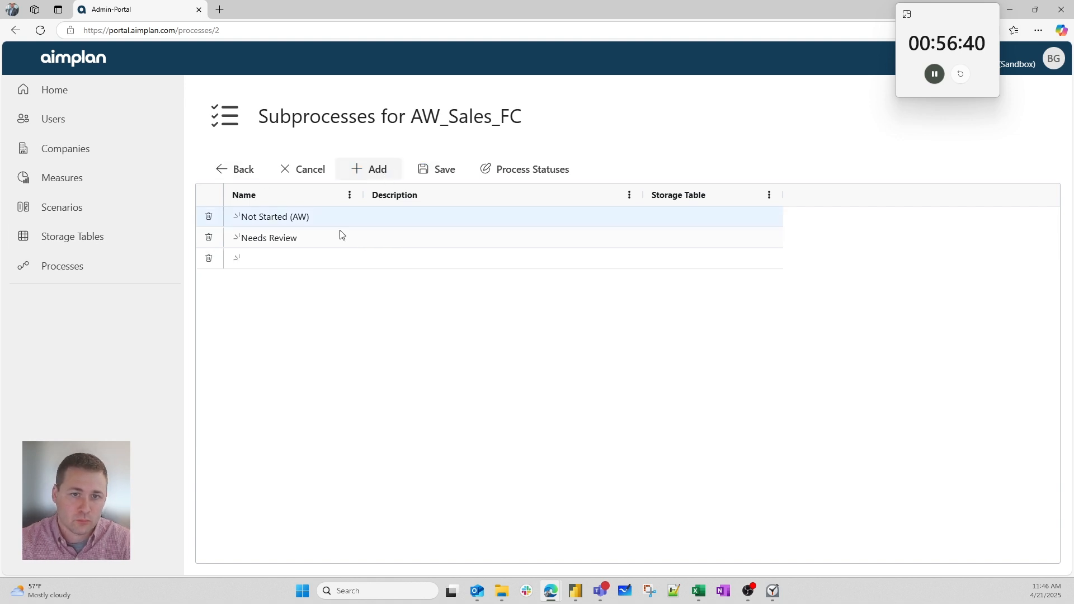
pyautogui.click(298, 259)
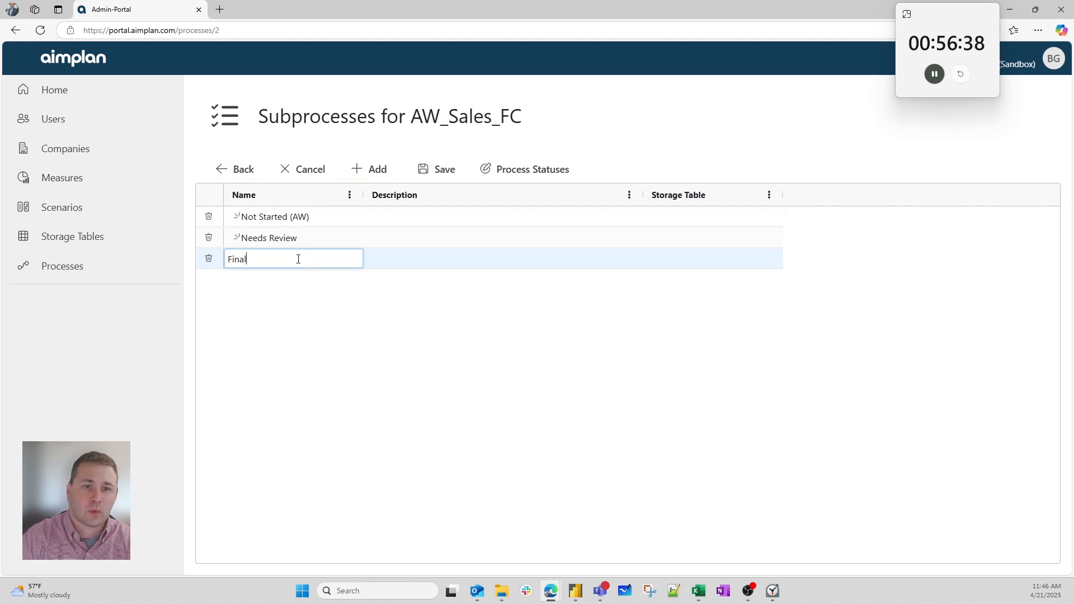
pyautogui.write('Final')
# - Enter "Adventureworks challenge" as the description of the Not Started (AW) subprocess
pyautogui.click(417, 213)
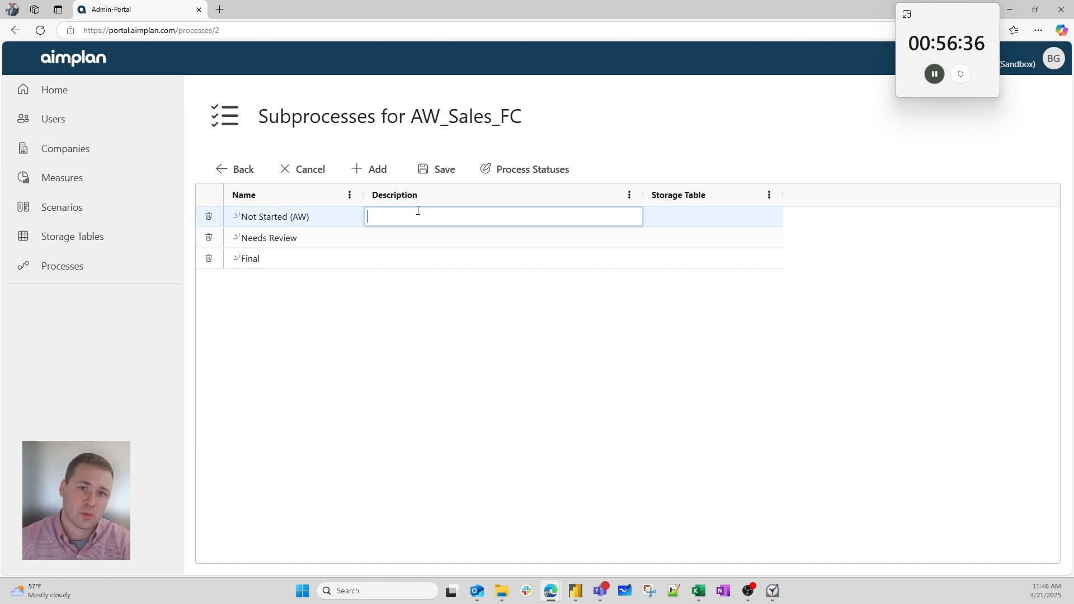
pyautogui.write('A')
pyautogui.press('BackSpace')
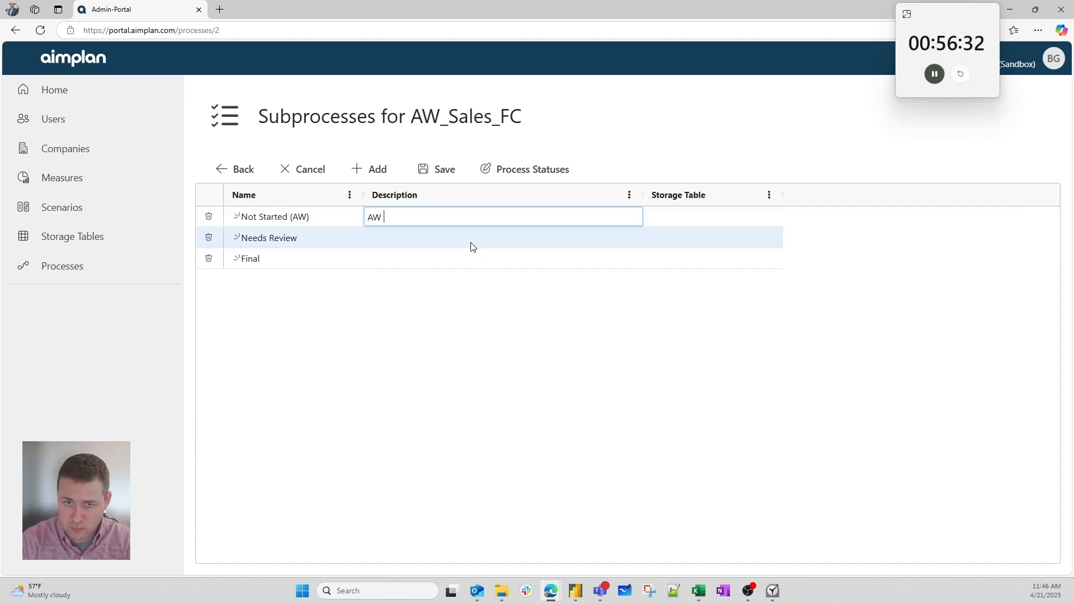
pyautogui.write('dventureworks challenge')
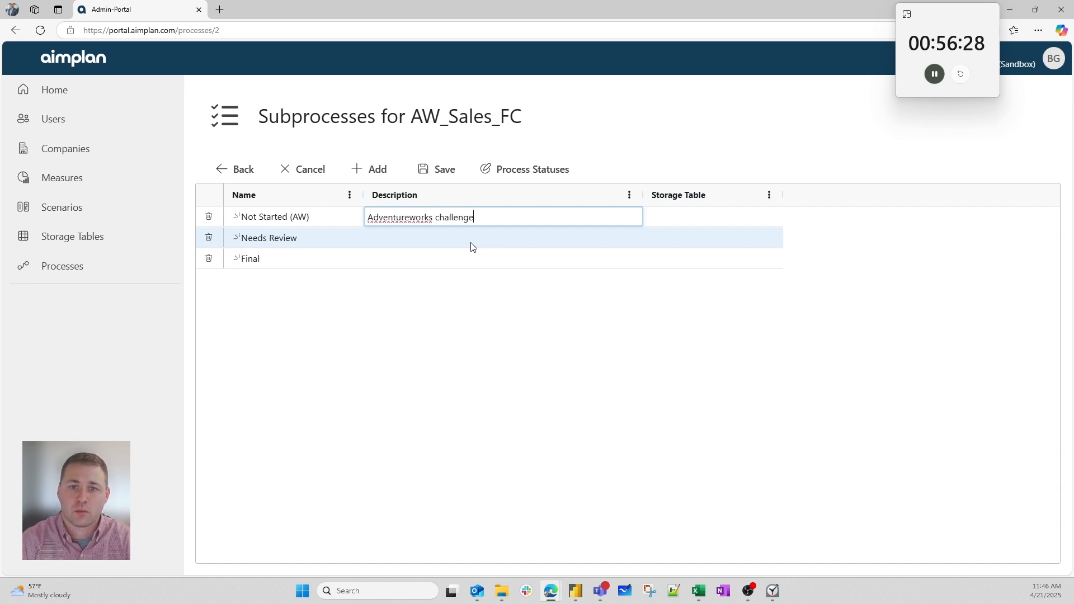
# - Correct the Not Started (AW) subprocess description to "AdventureWorks challenge (01)"
pyautogui.press('BackSpace')
pyautogui.write('W')
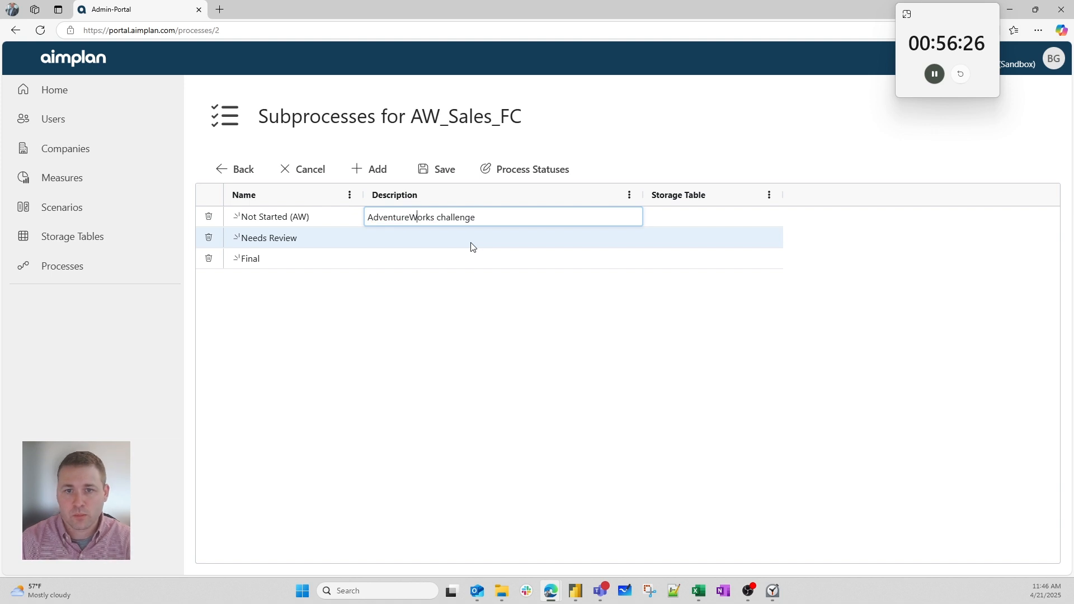
pyautogui.hotkey('ctrl', 'a')
pyautogui.hotkey('ctrl', 'c')
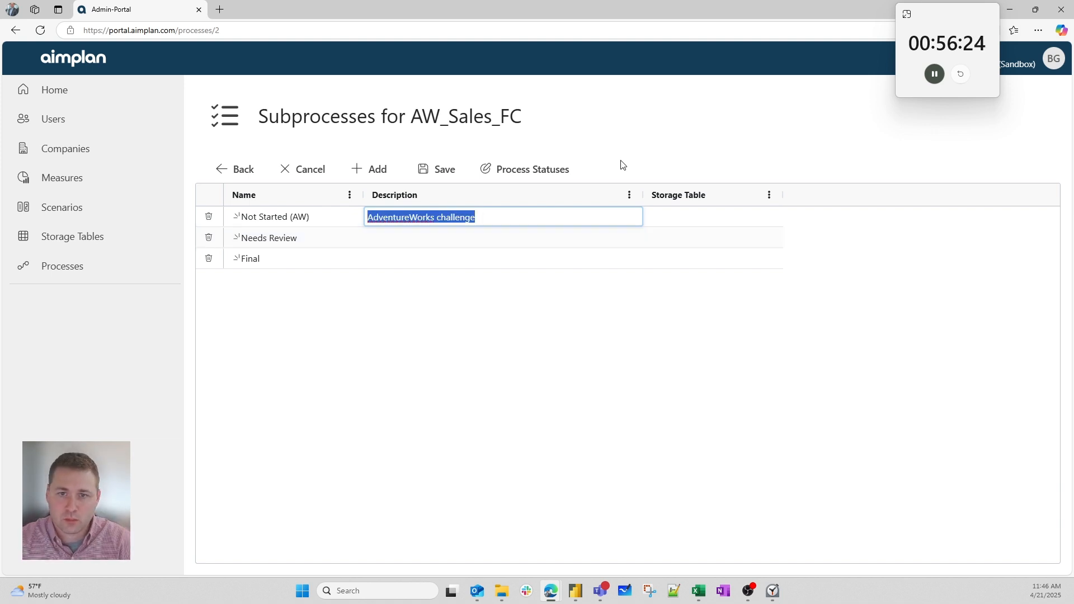
pyautogui.press('BackSpace')
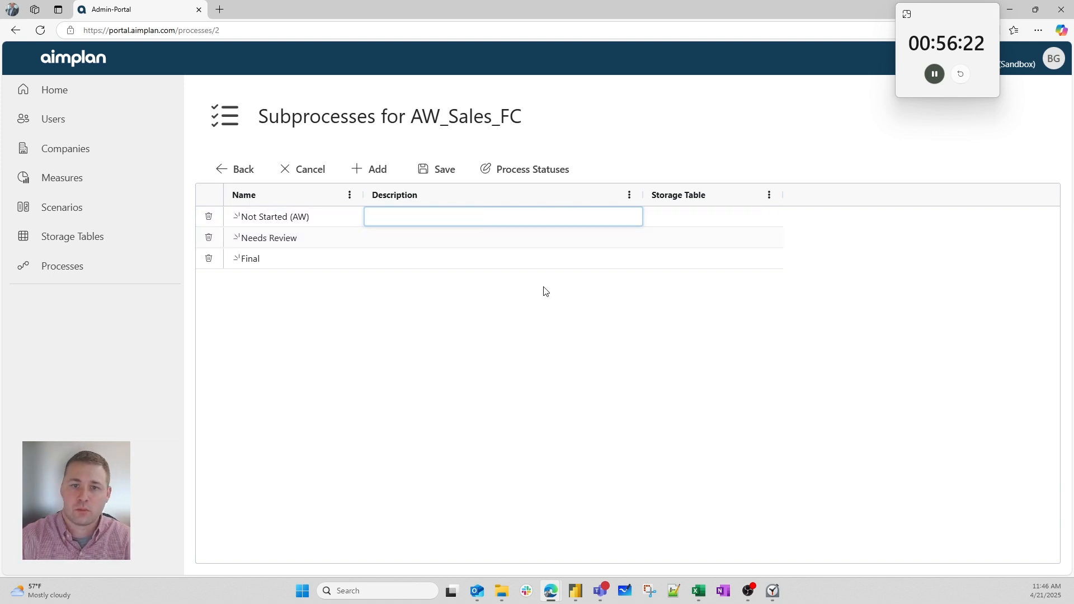
pyautogui.hotkey('ctrl', 'v')
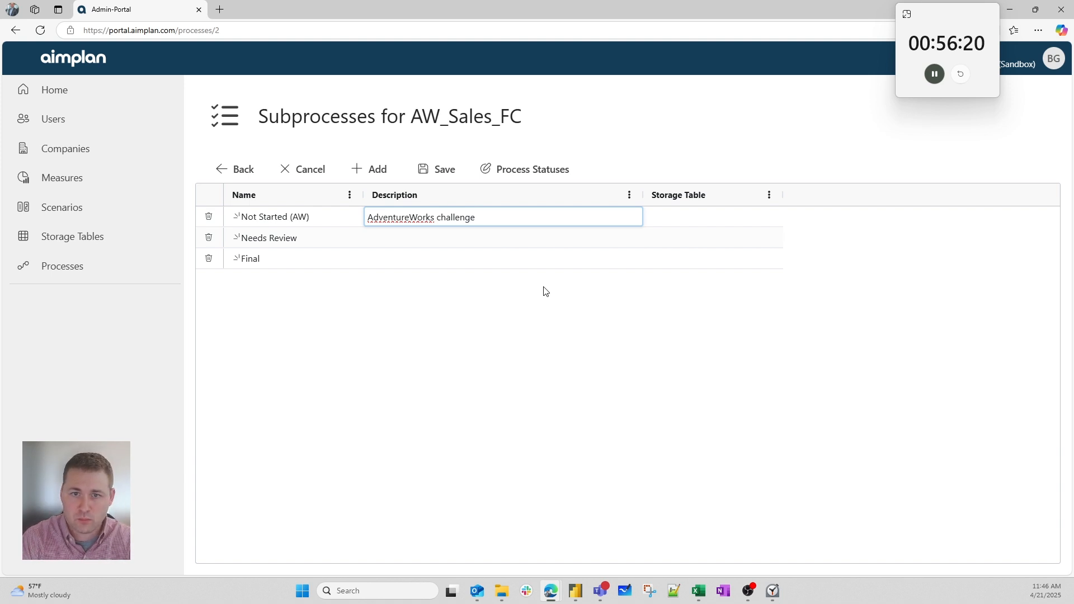
pyautogui.write('(01')
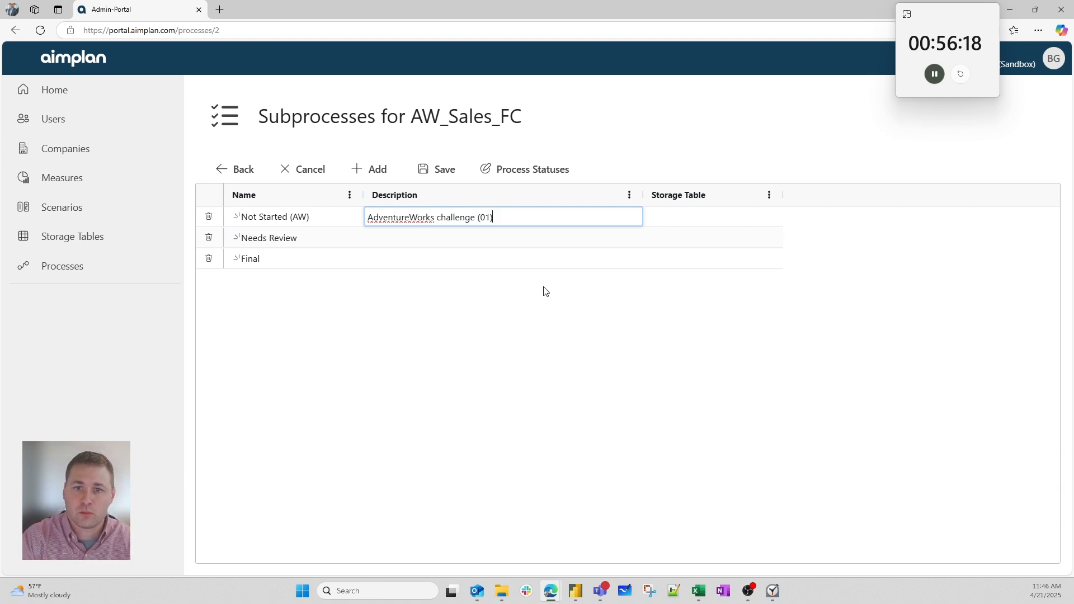
# - Try to rename the second subprocess row as Needs Review, save the rows and leave editing
pyautogui.click(508, 258)
pyautogui.doubleClick(512, 239)
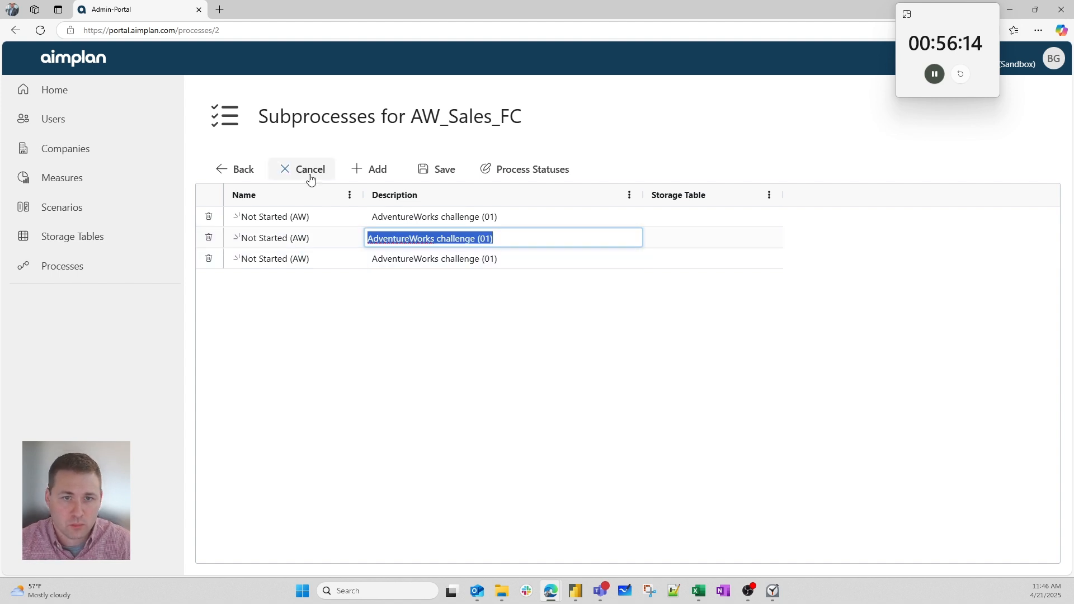
pyautogui.click(283, 244)
pyautogui.doubleClick(282, 244)
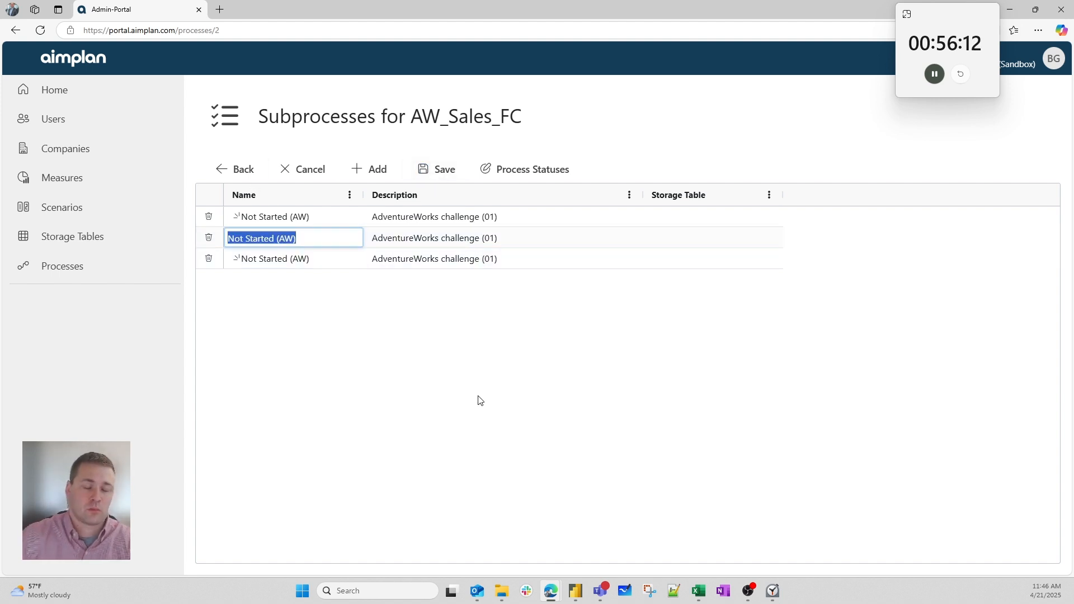
pyautogui.write('N')
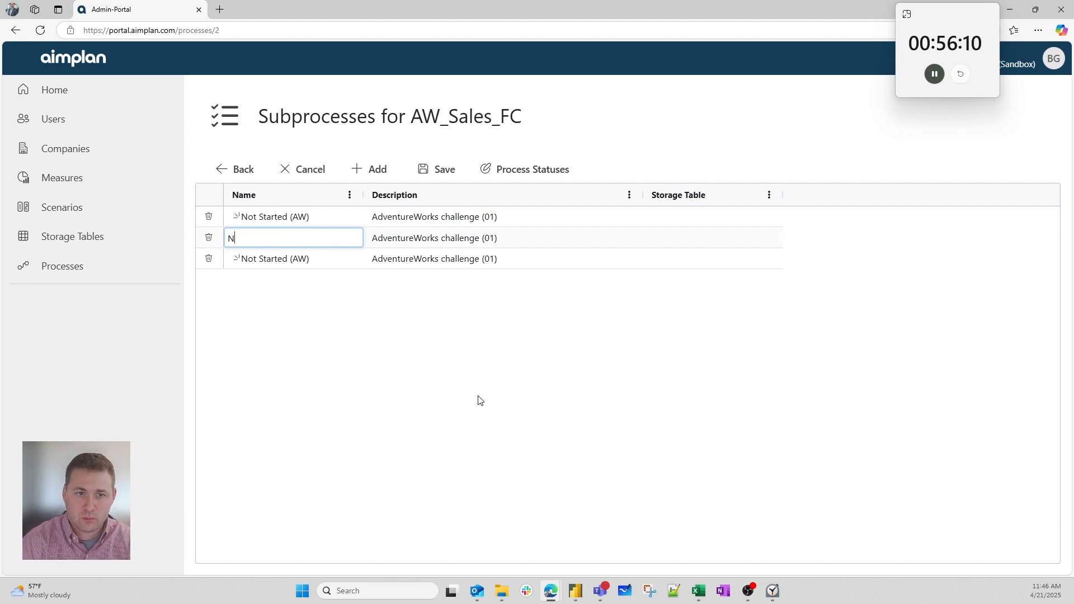
pyautogui.write('eeds Review')
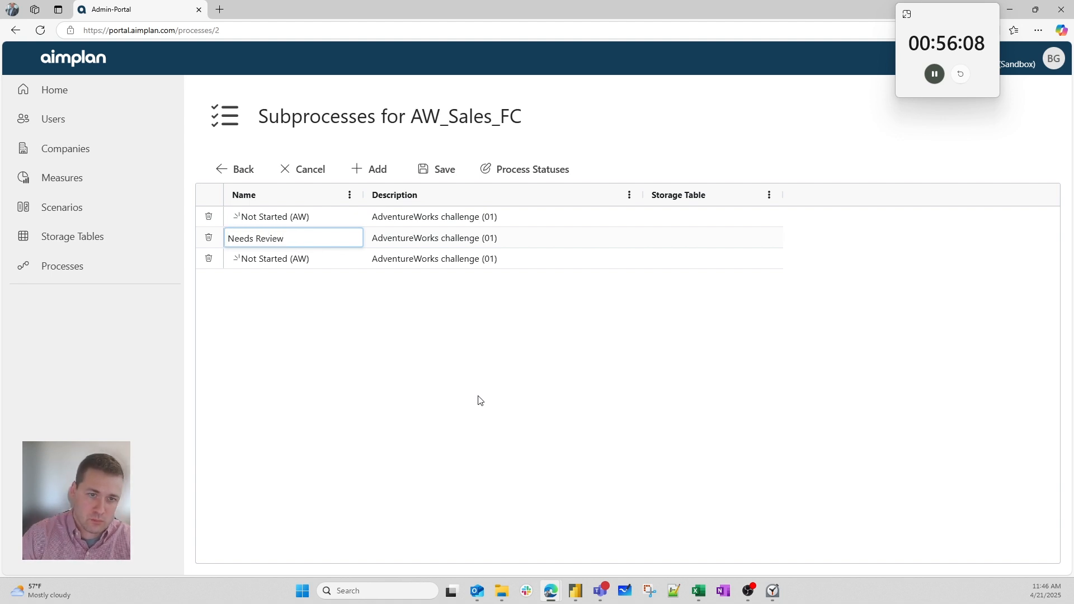
pyautogui.press('Return')
pyautogui.press('Down')
pyautogui.press('Up')
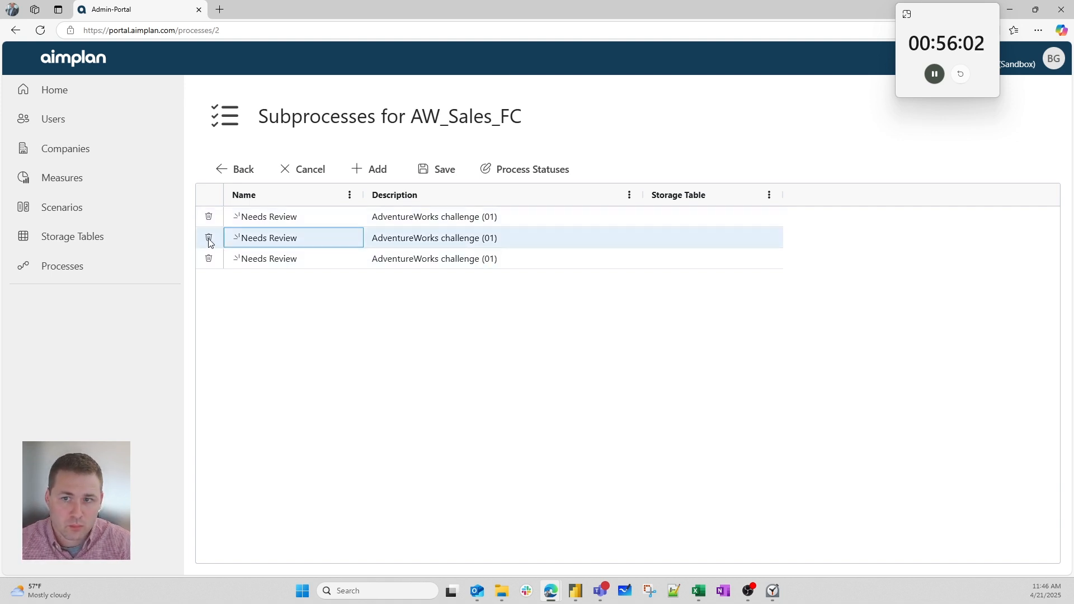
pyautogui.click(442, 171)
pyautogui.click(309, 171)
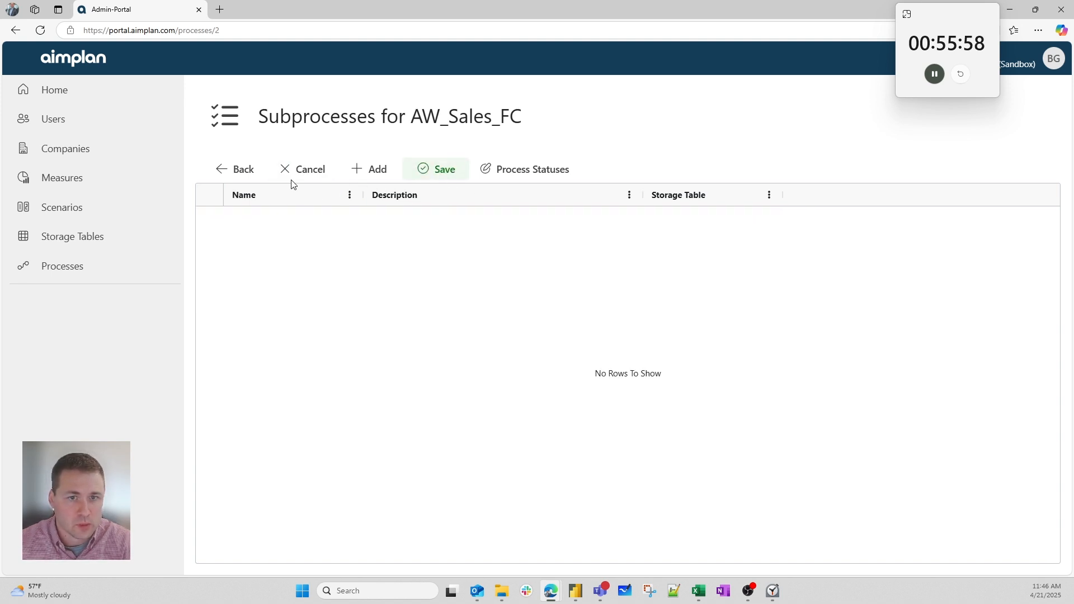
# - Add a blank subprocess row and review the statuses available for the AW_Sales_FC process
pyautogui.click(368, 170)
pyautogui.click(305, 218)
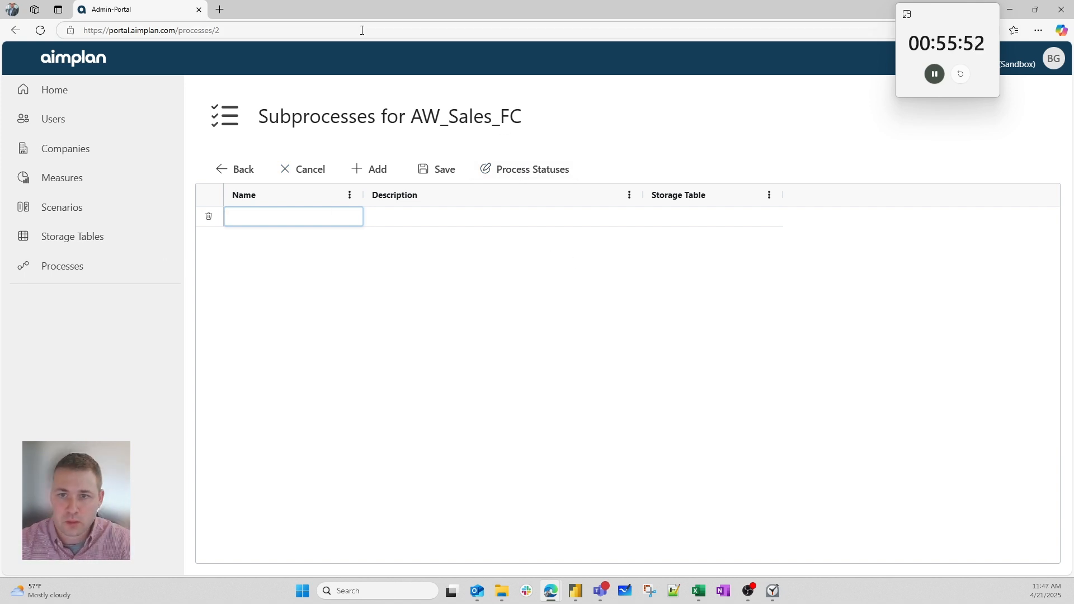
pyautogui.click(523, 170)
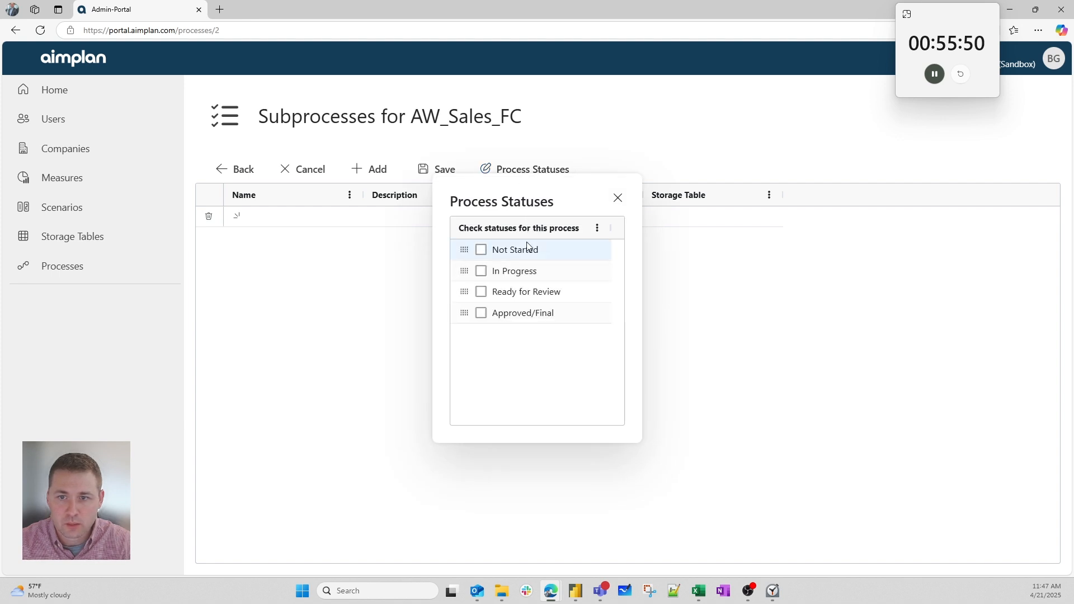
pyautogui.click(596, 229)
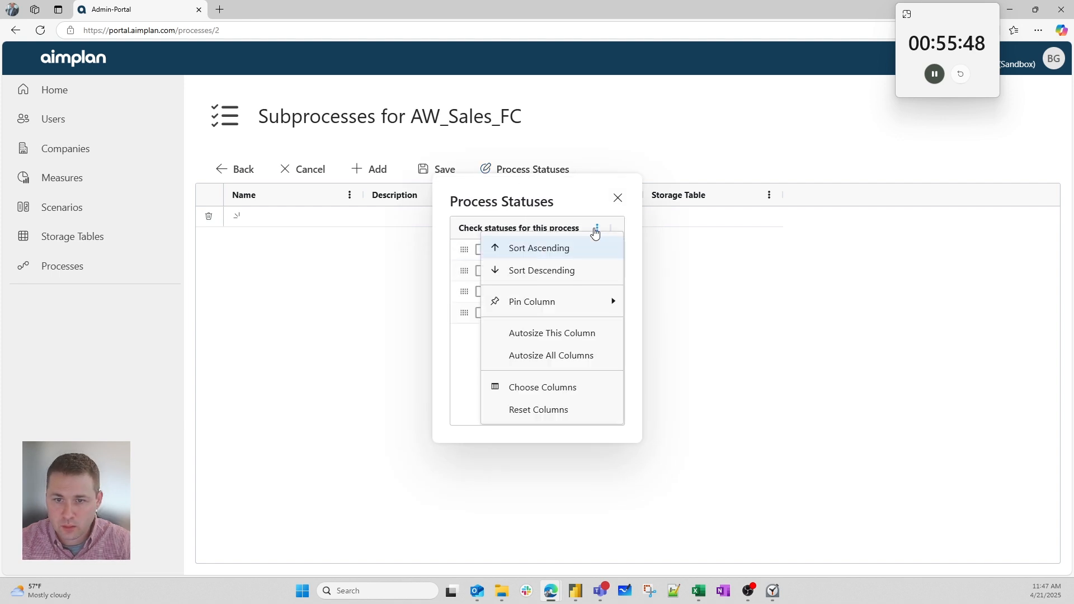
pyautogui.click(582, 217)
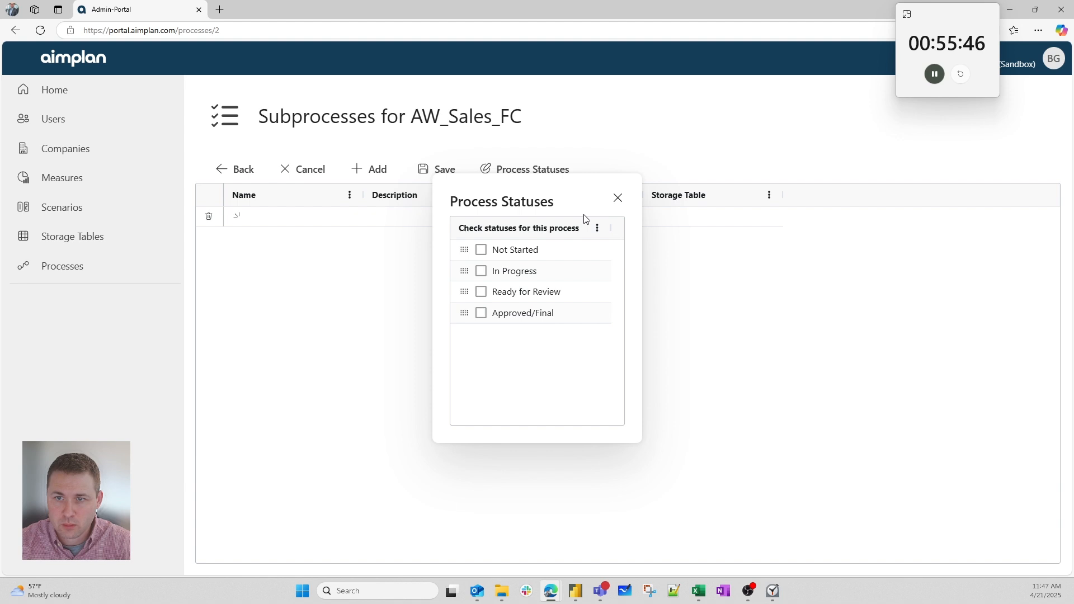
pyautogui.click(617, 200)
# - Try to save a new subprocess named Needs Review for AW_Sales_FC, and leave editing
pyautogui.click(364, 170)
pyautogui.click(251, 219)
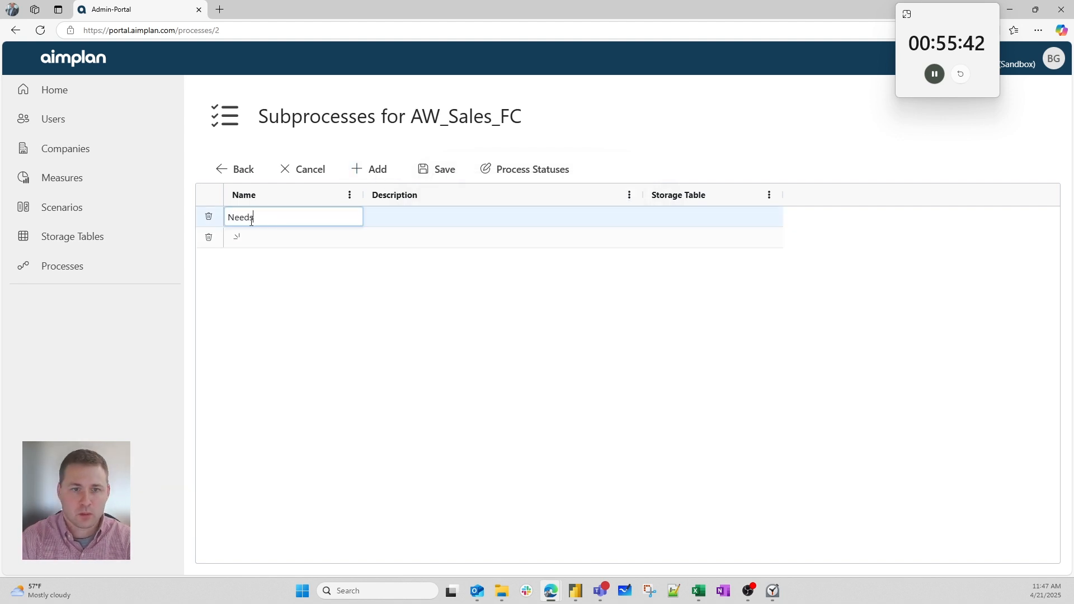
pyautogui.write('Needs Review')
pyautogui.press('Return')
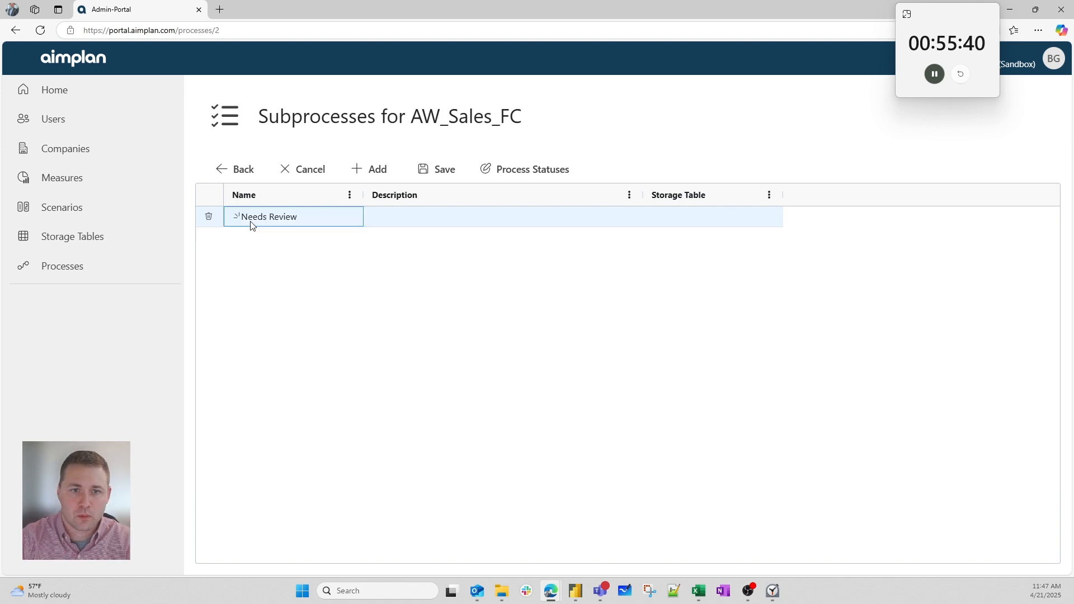
pyautogui.click(446, 169)
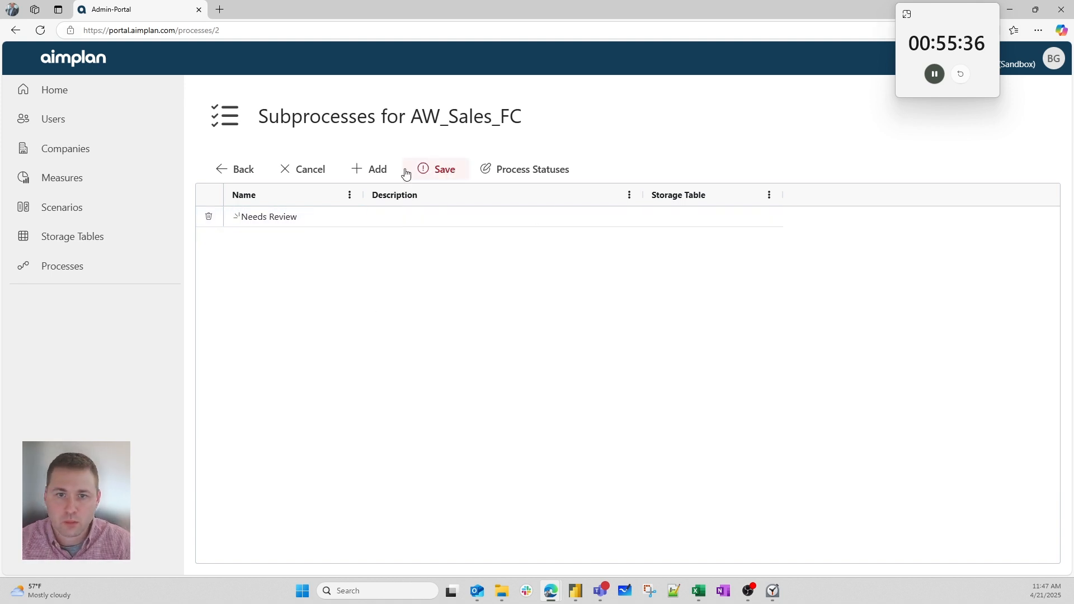
pyautogui.click(426, 168)
pyautogui.click(322, 175)
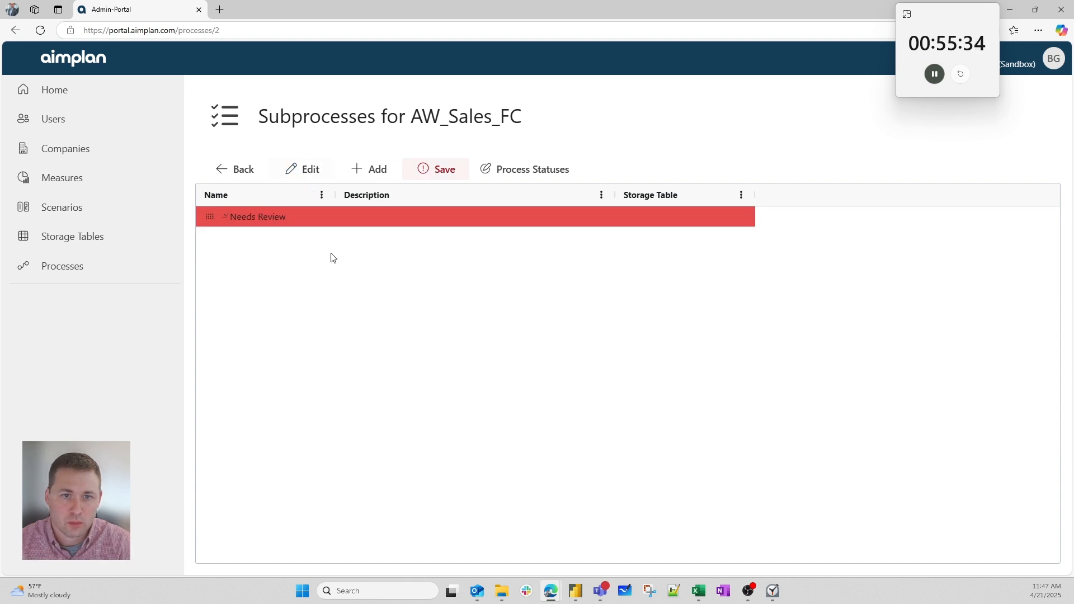
# - Return to the process list and add a status definition with ID 4 named No Work Done
pyautogui.click(249, 169)
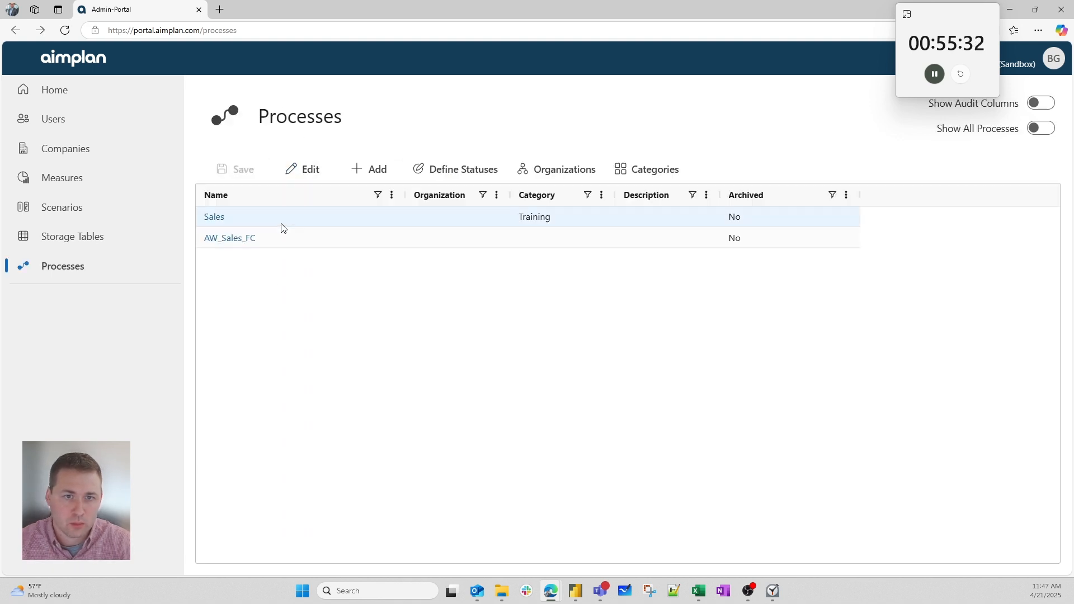
pyautogui.click(460, 167)
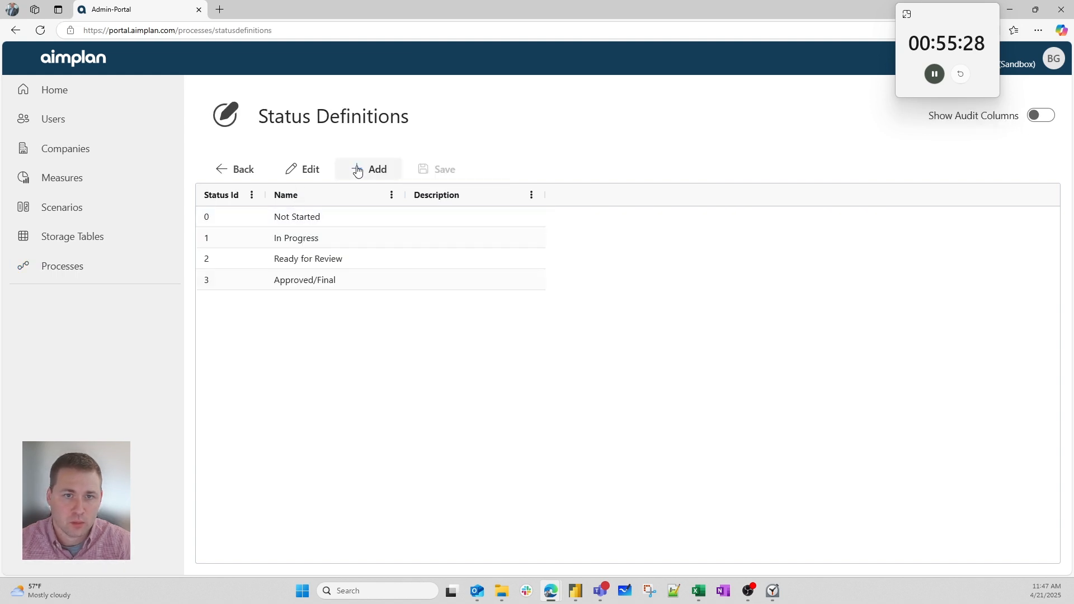
pyautogui.hotkey('alt', 'Left')
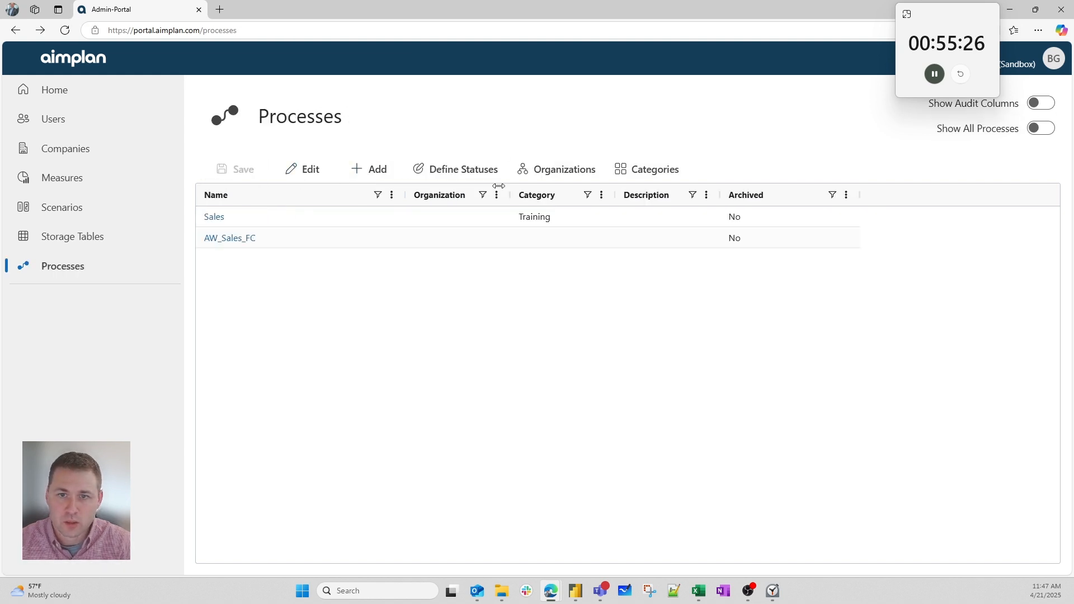
pyautogui.click(469, 169)
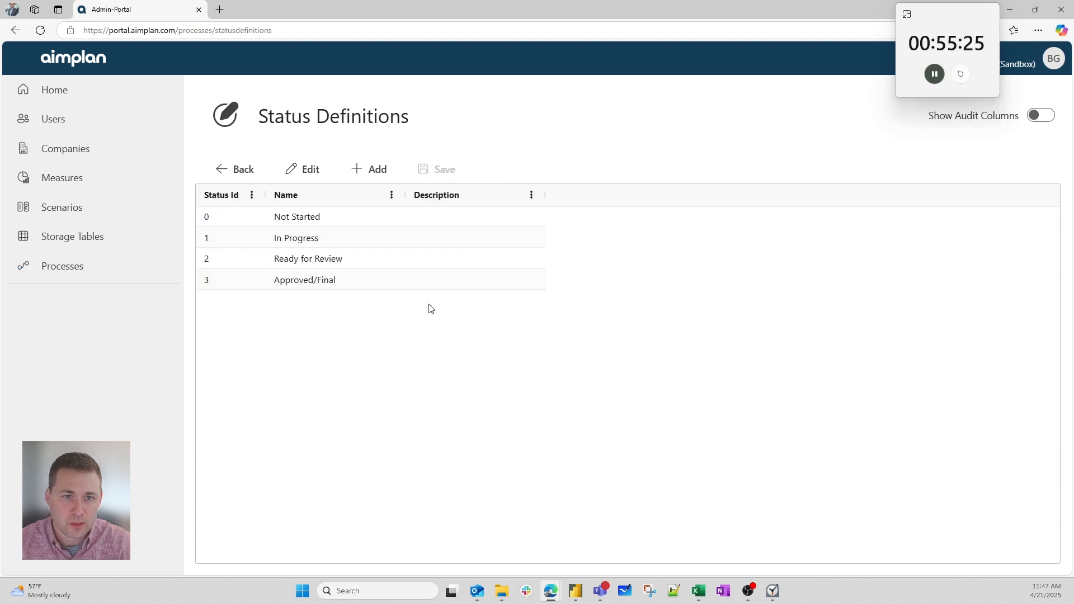
pyautogui.click(371, 169)
pyautogui.click(316, 304)
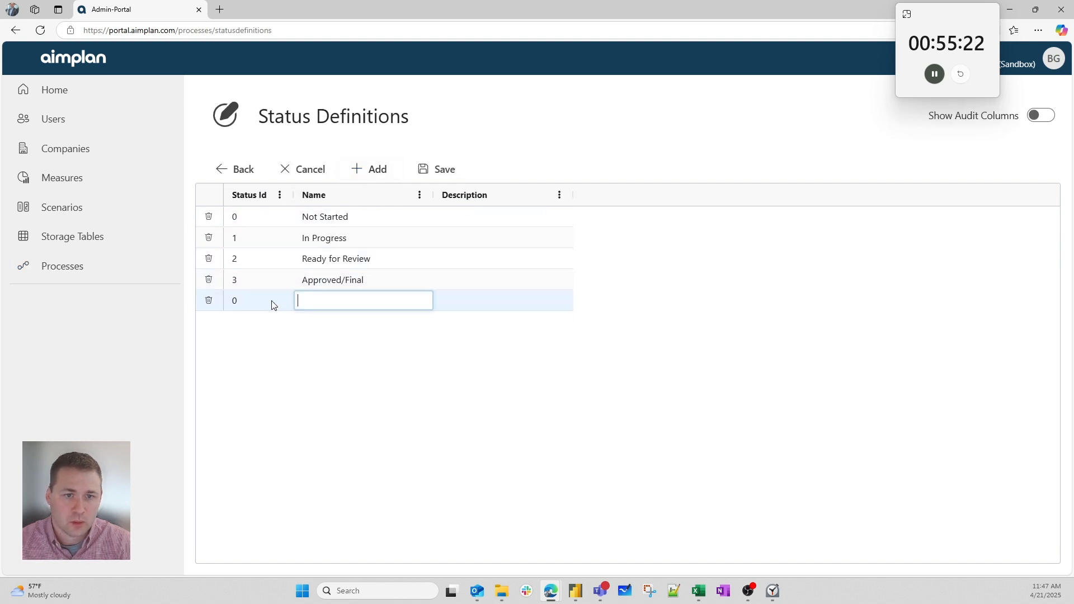
pyautogui.click(238, 301)
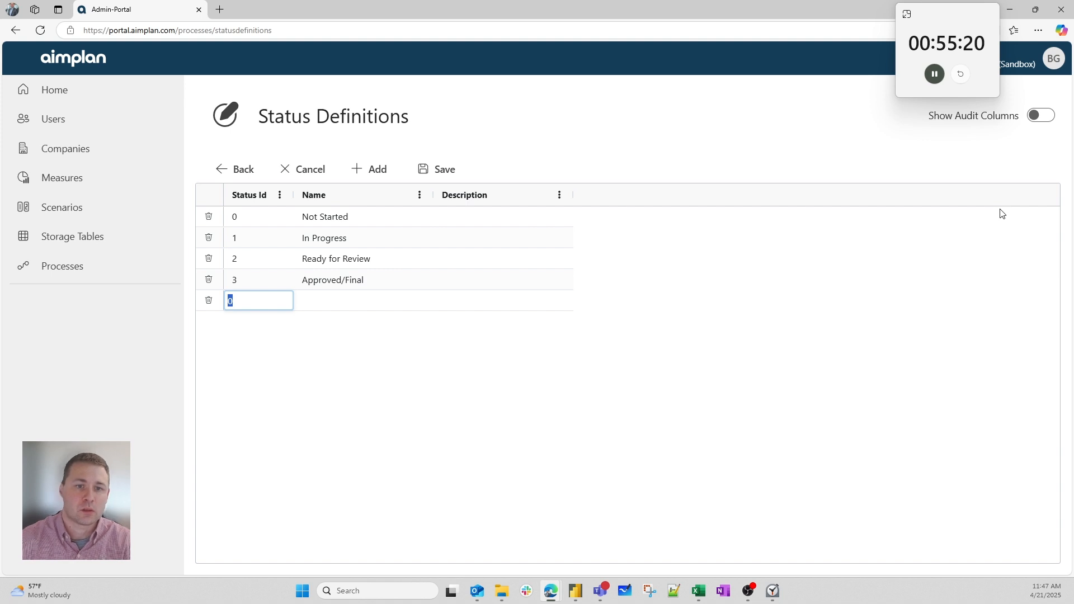
pyautogui.write('4')
pyautogui.press('Return')
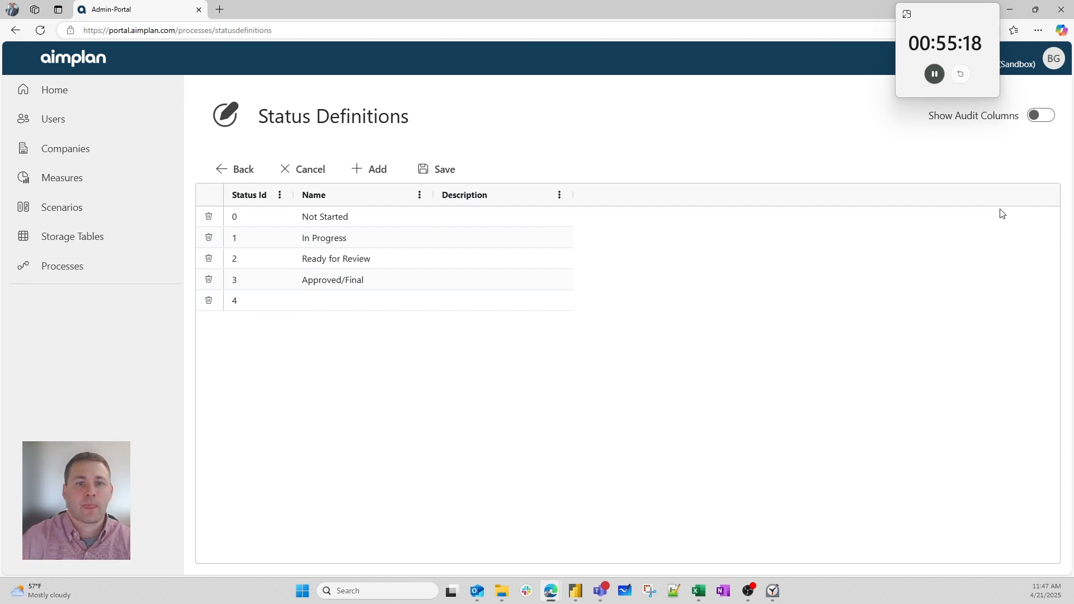
pyautogui.click(331, 304)
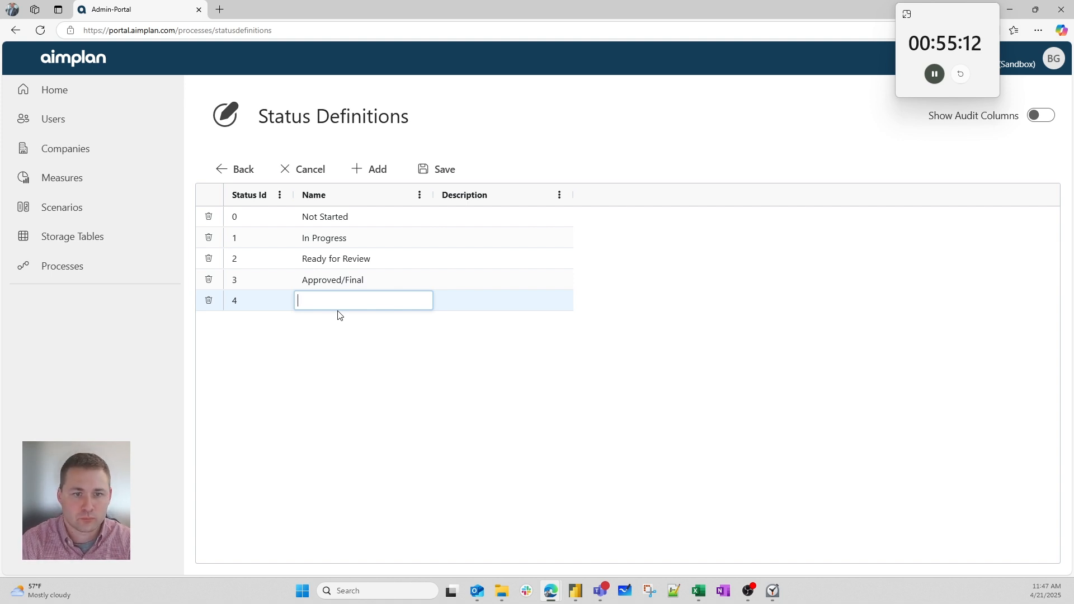
pyautogui.write('No Work Done')
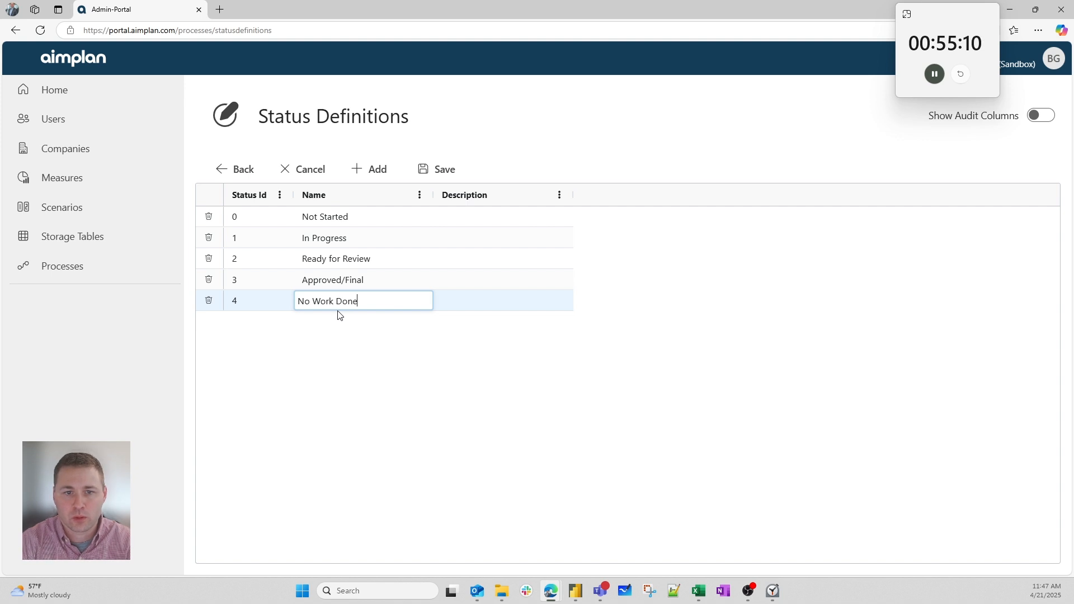
pyautogui.press('Return')
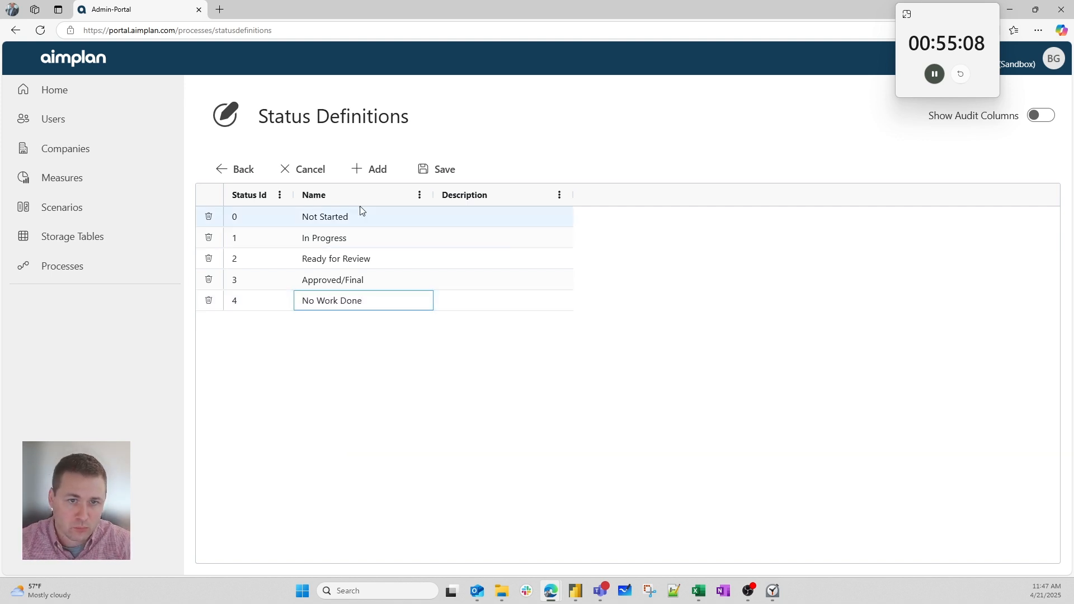
# - Add a status definition with ID 5 named Needs Review
pyautogui.click(379, 170)
pyautogui.click(241, 320)
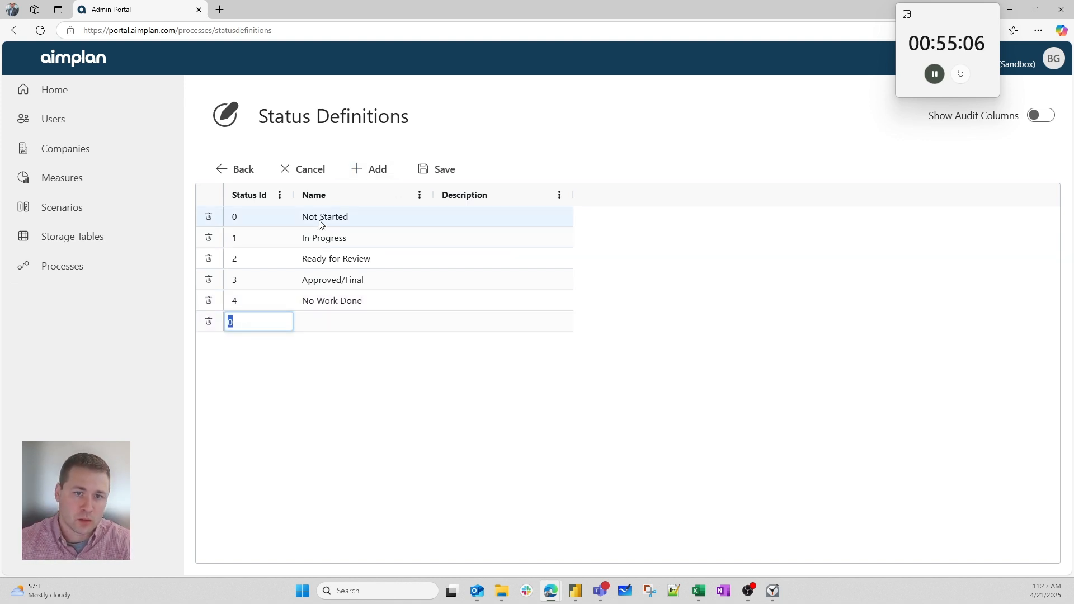
pyautogui.write('5')
pyautogui.press('Return')
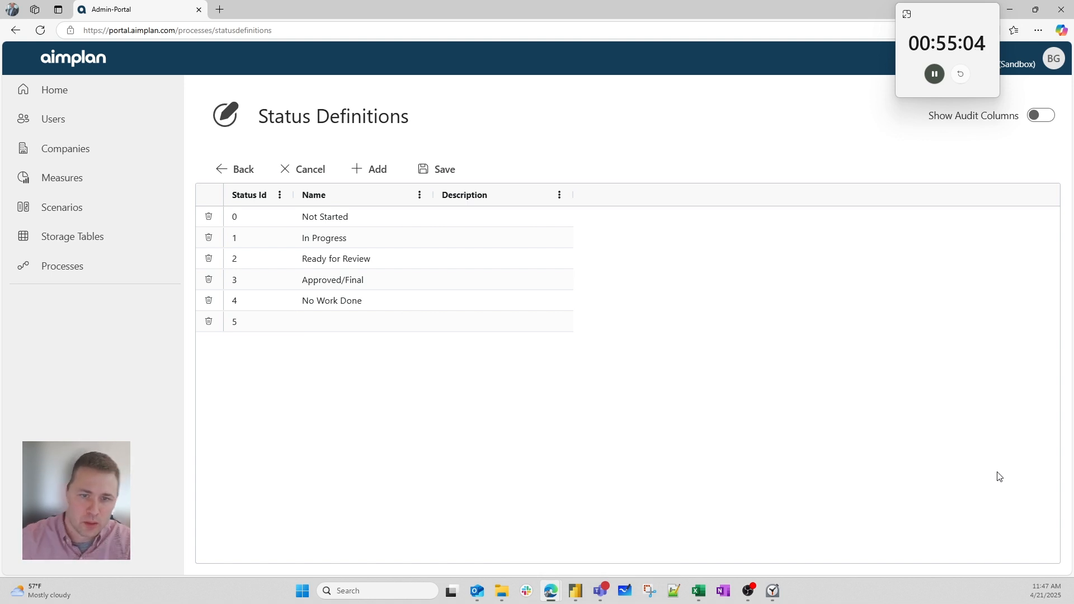
pyautogui.click(361, 321)
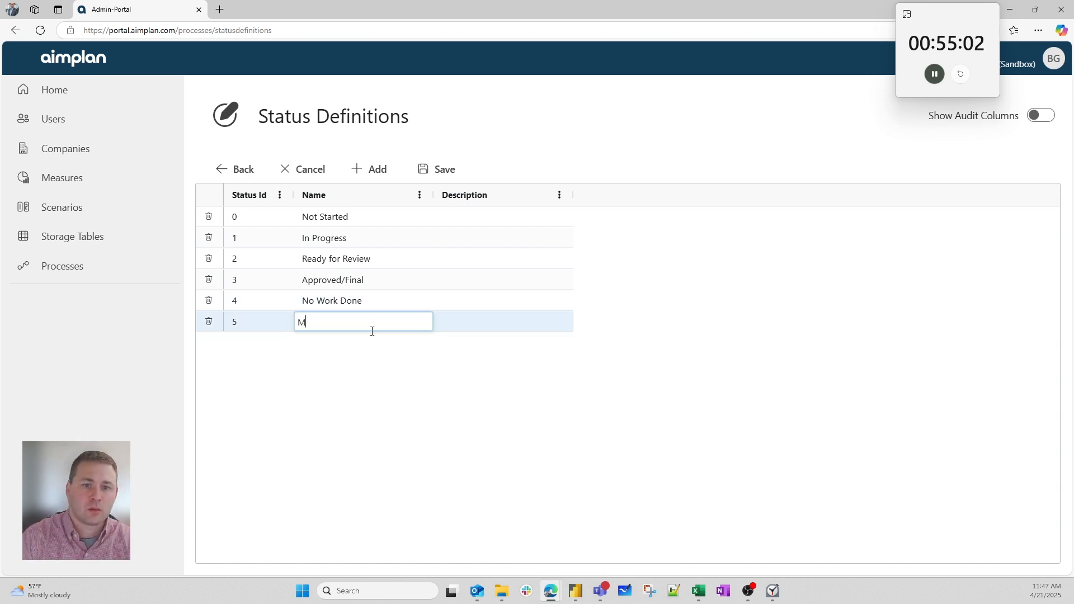
pyautogui.write('Needs Review')
pyautogui.press('Return')
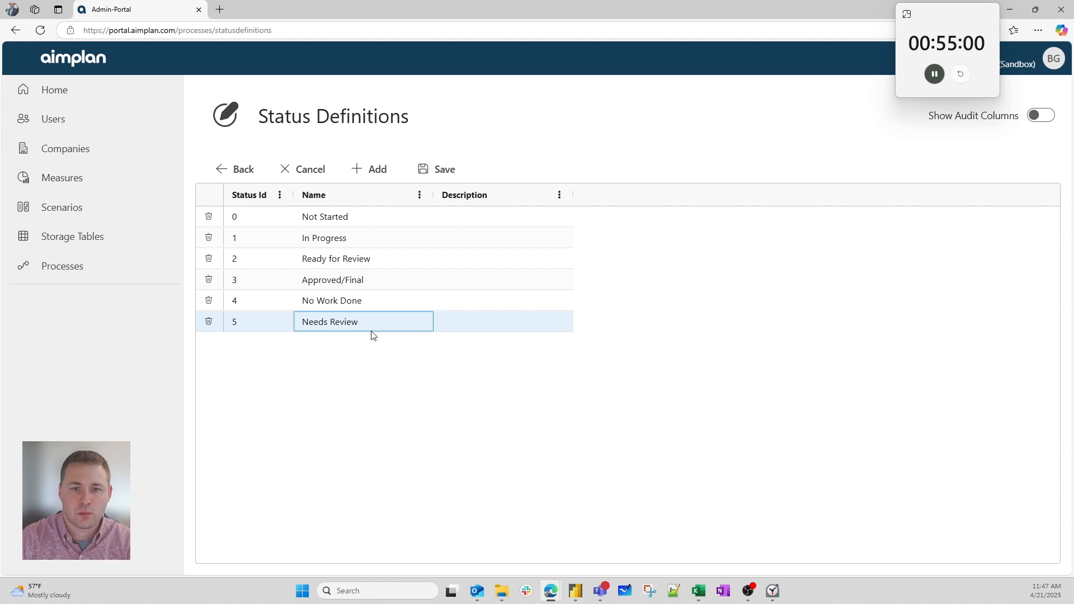
# - Add a status definition with ID 6 named Final and save the status definitions
pyautogui.click(369, 169)
pyautogui.click(232, 343)
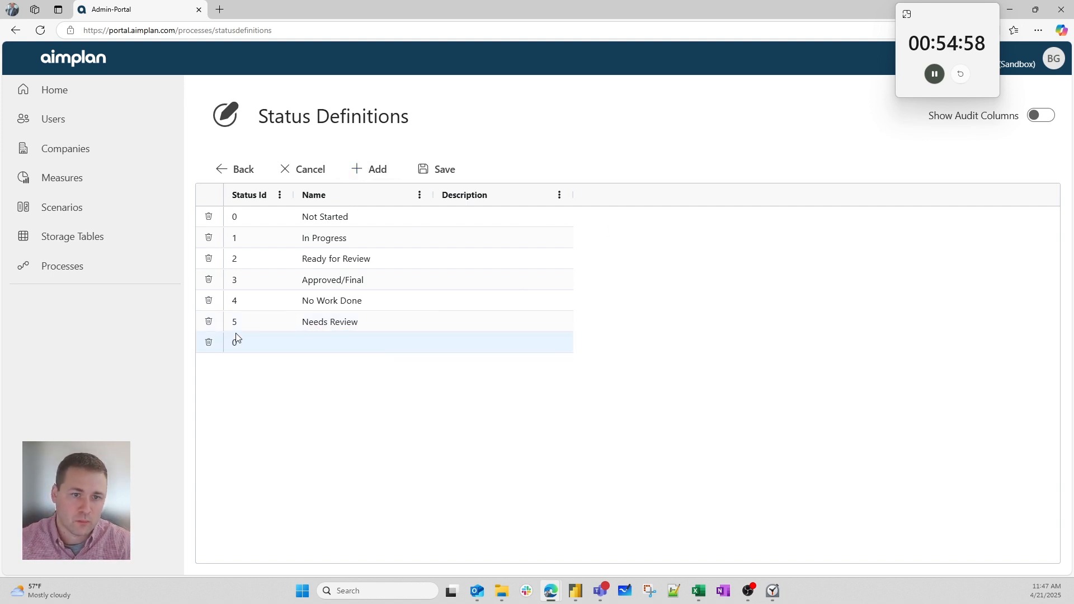
pyautogui.write('6')
pyautogui.press('Return')
pyautogui.press('BackSpace')
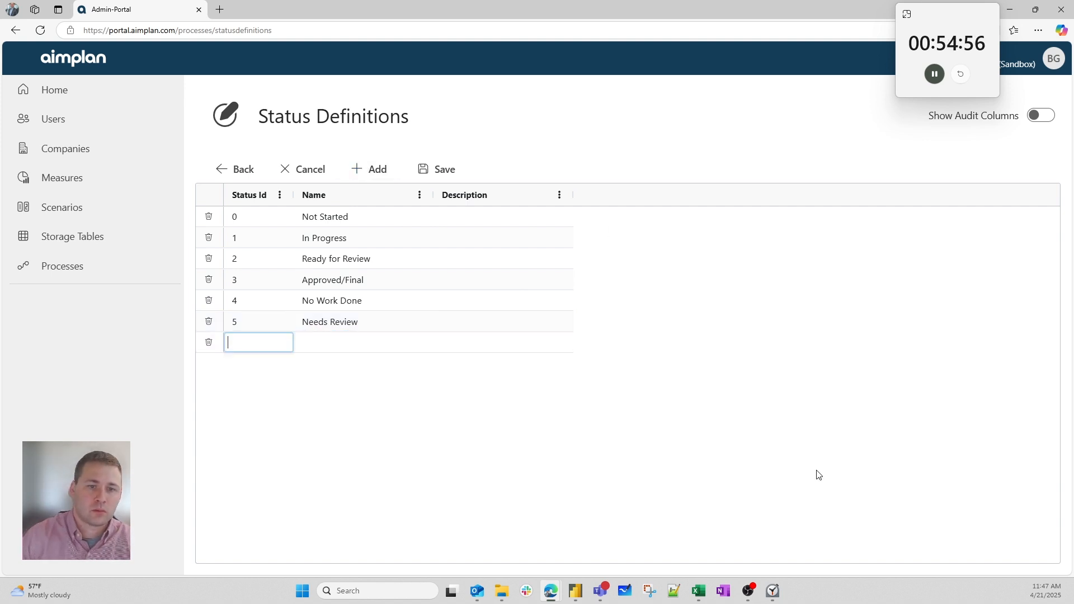
pyautogui.write('6')
pyautogui.press('Tab')
pyautogui.write('Final')
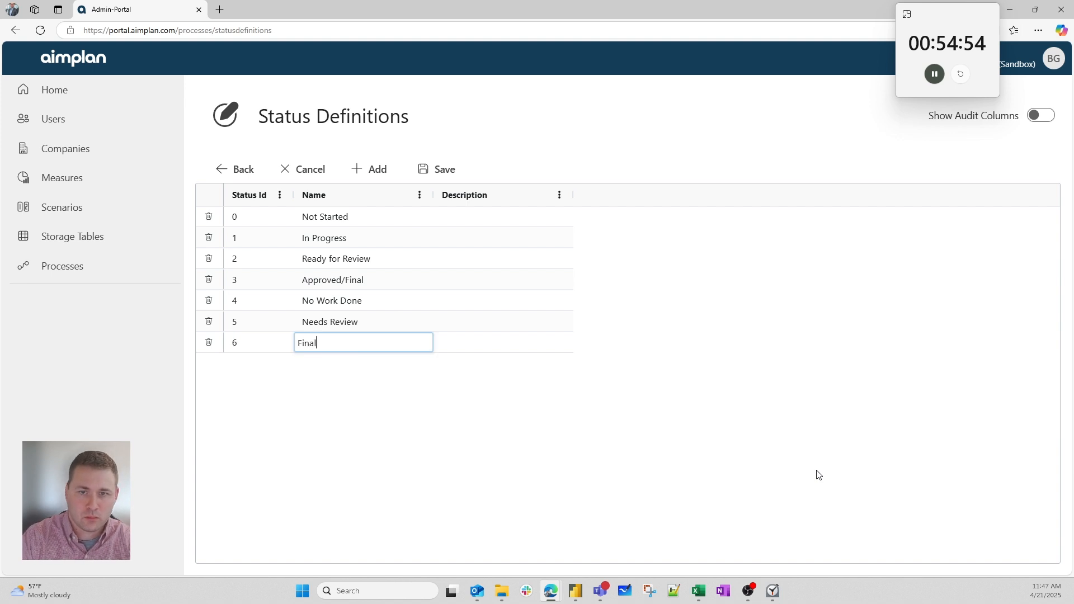
pyautogui.click(437, 169)
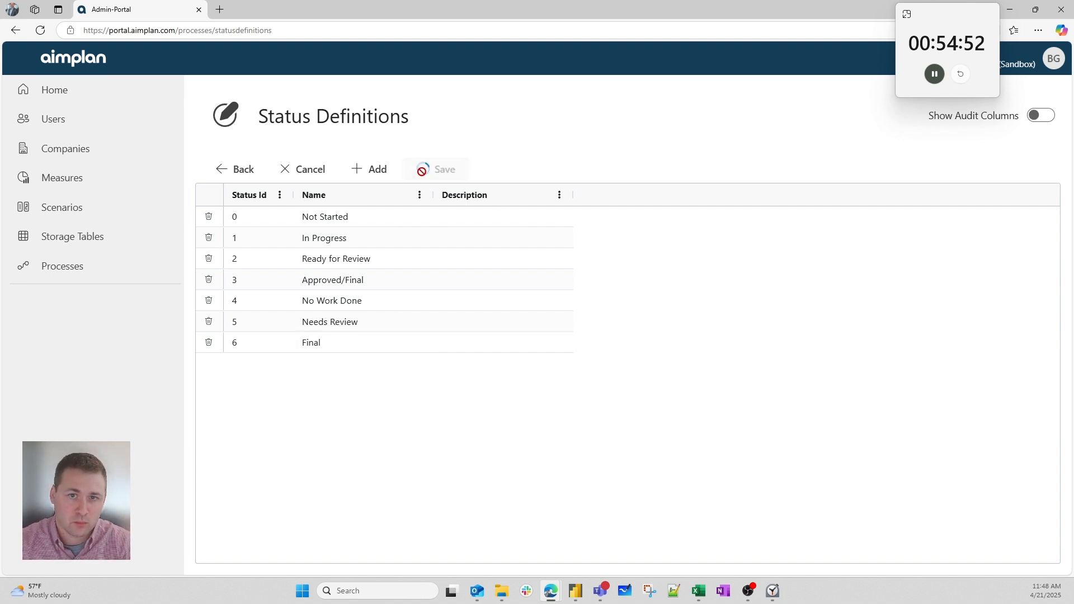
# - Assign the statuses No Work Done, Needs Review and Final to the AW_Sales_FC process, and recheck the selection
pyautogui.click(244, 175)
pyautogui.click(217, 240)
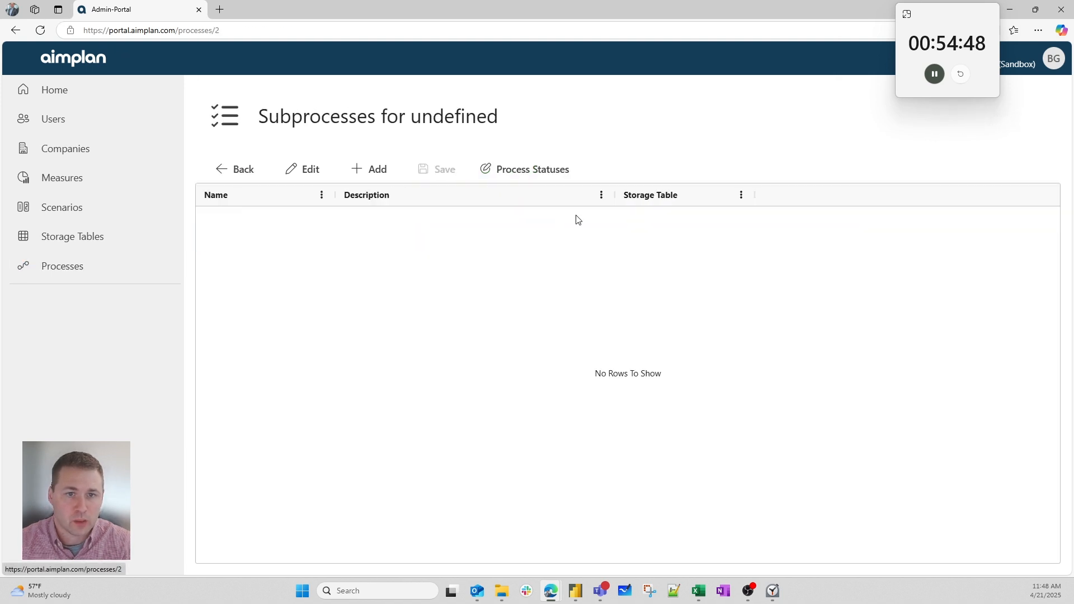
pyautogui.click(520, 174)
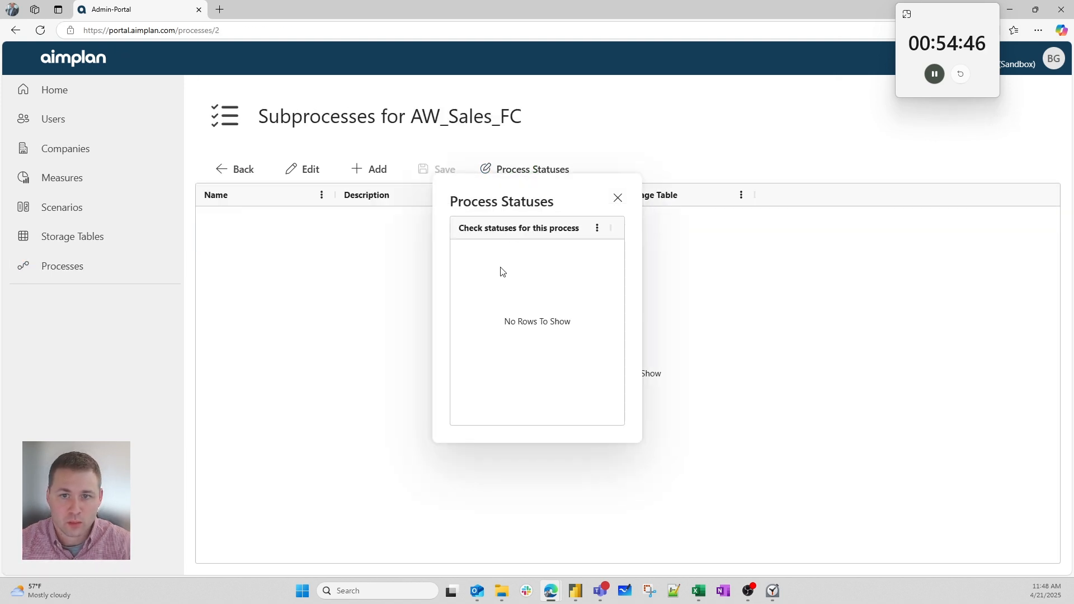
pyautogui.click(480, 333)
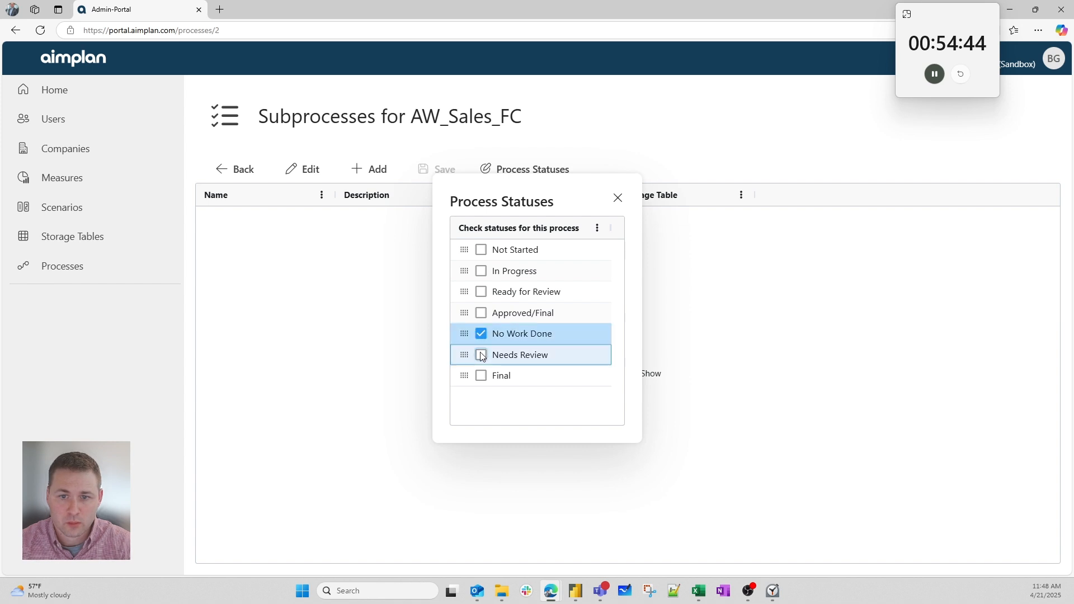
pyautogui.click(481, 355)
pyautogui.click(481, 375)
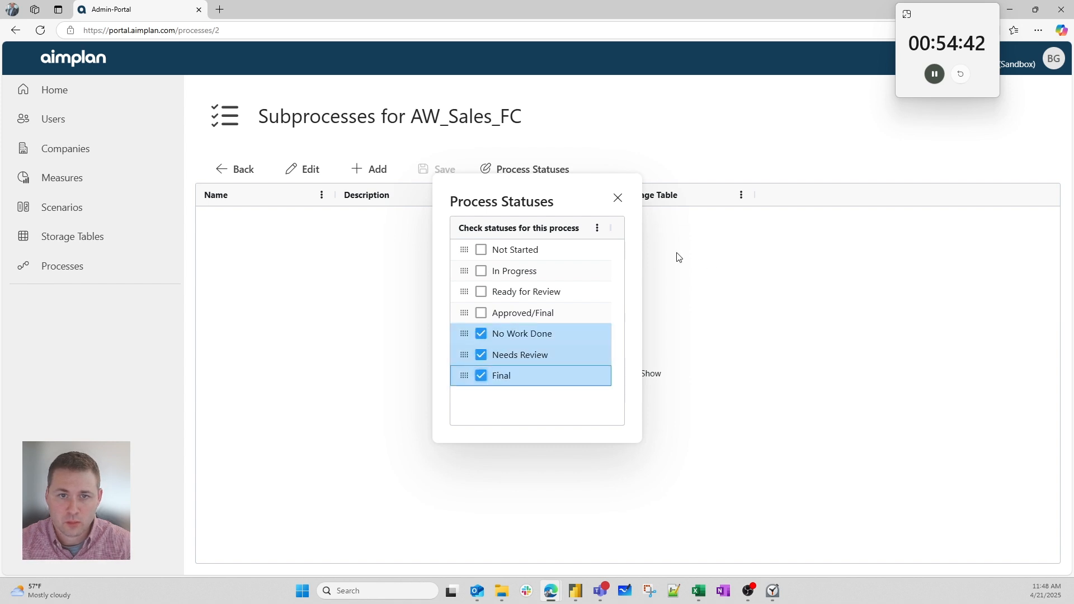
pyautogui.click(617, 197)
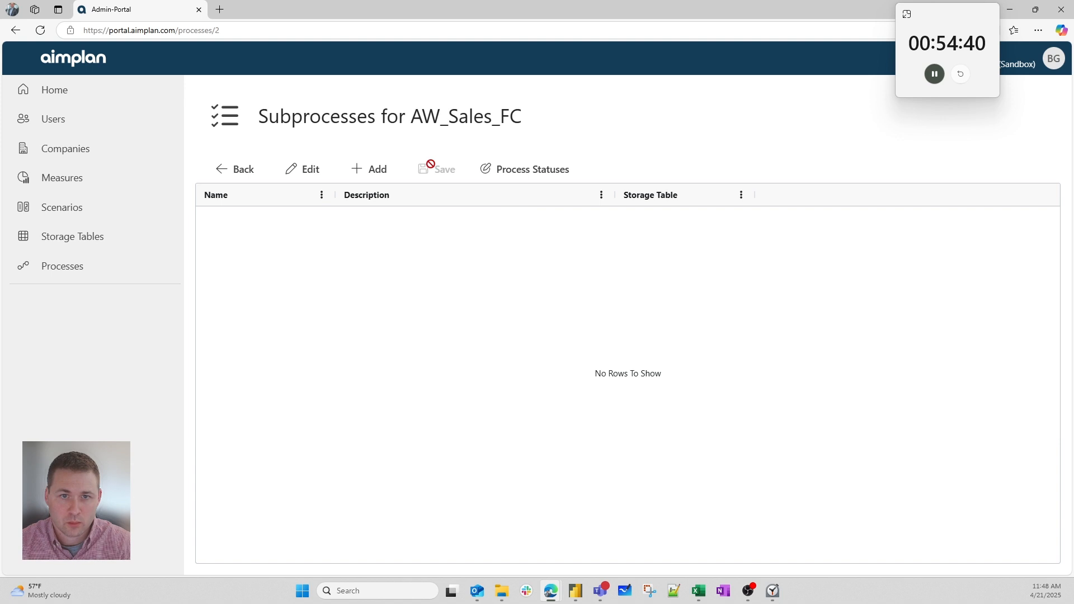
pyautogui.click(498, 177)
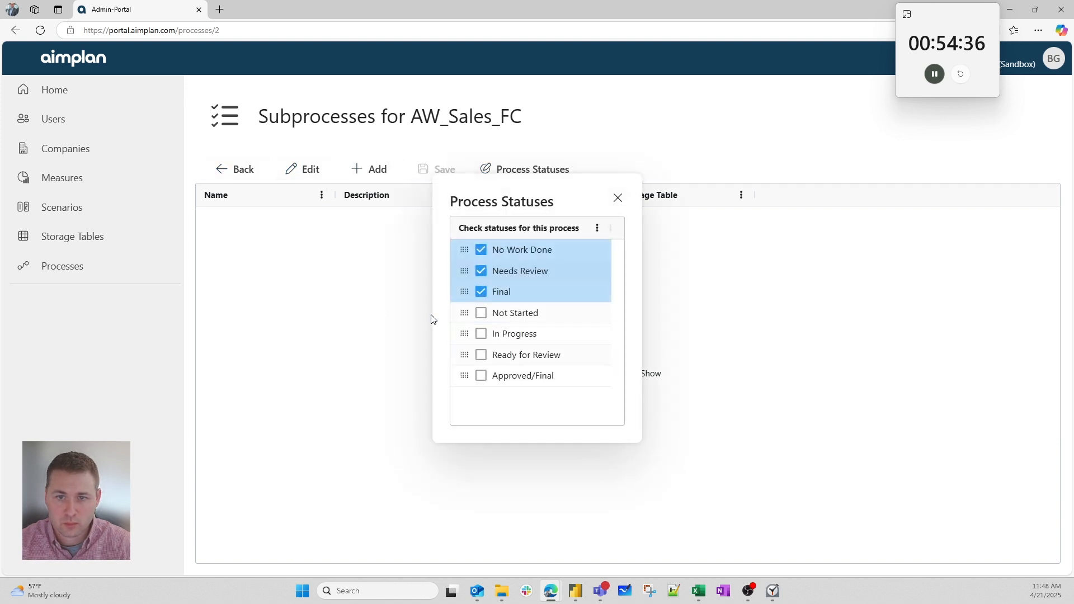
# - Try to save a new AW_Sales_FC subprocess named AW_Example without a storage table
pyautogui.click(366, 169)
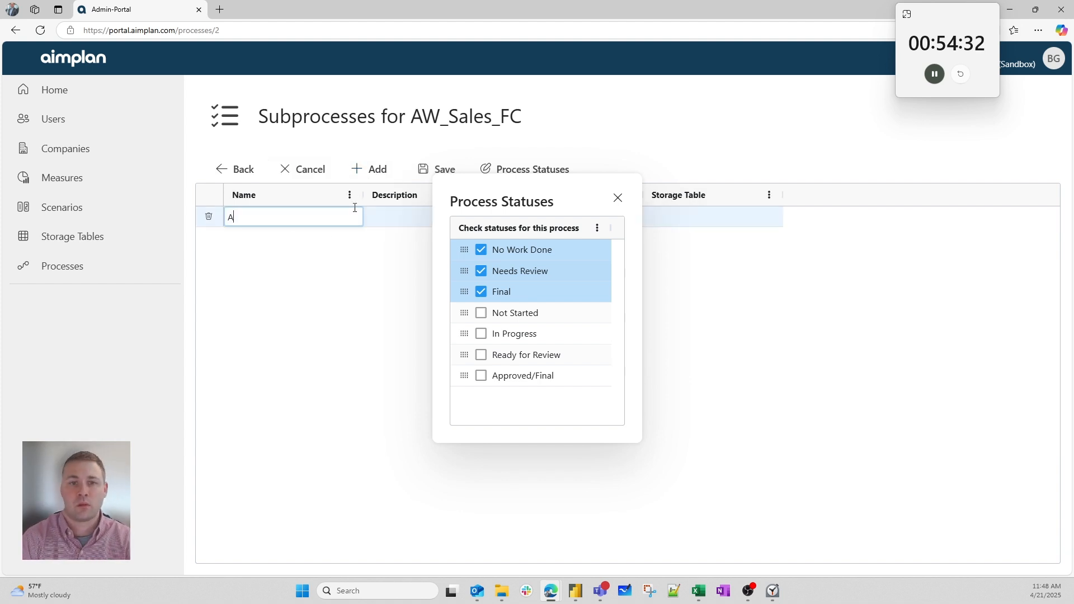
pyautogui.write('AW_Example')
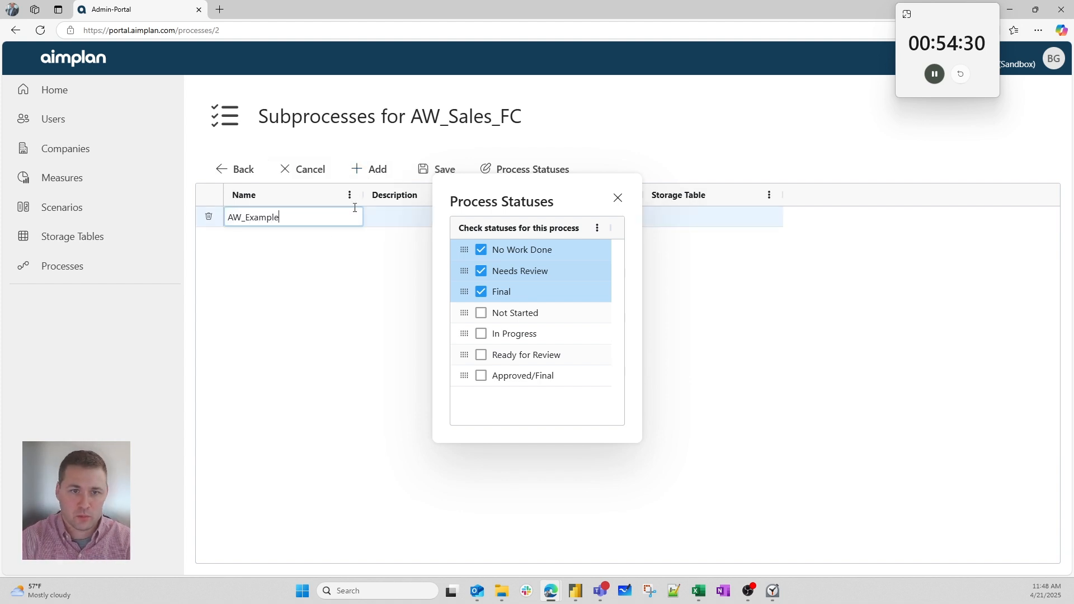
pyautogui.press('Return')
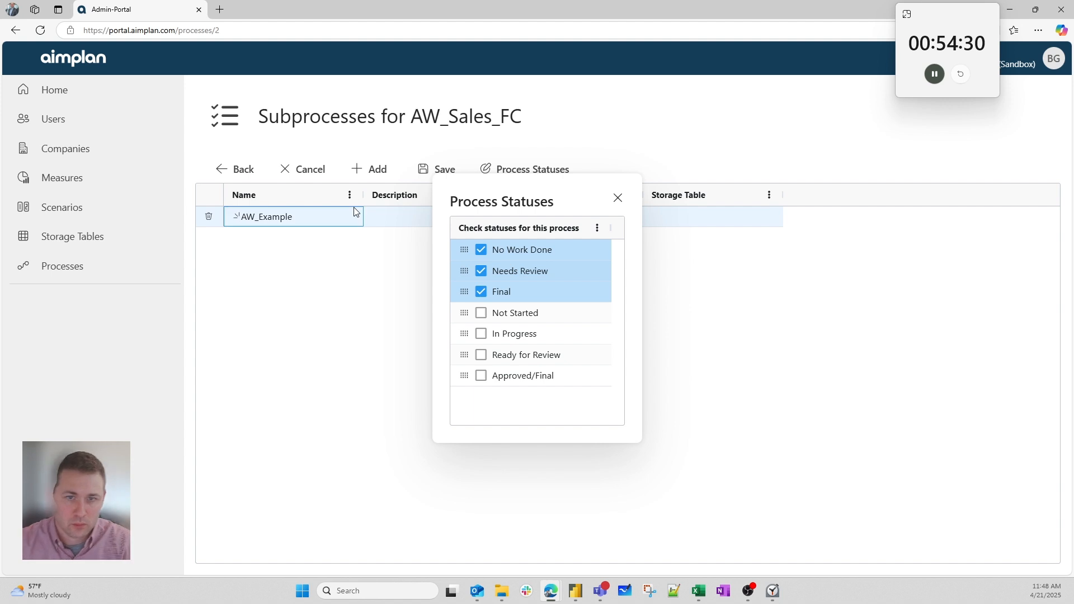
pyautogui.click(439, 169)
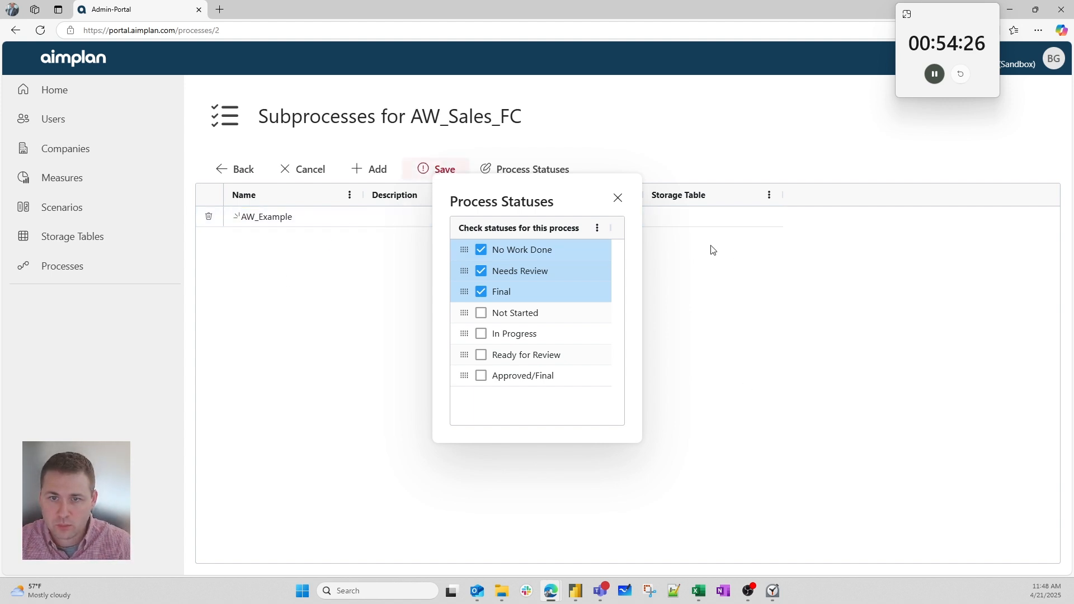
pyautogui.click(617, 200)
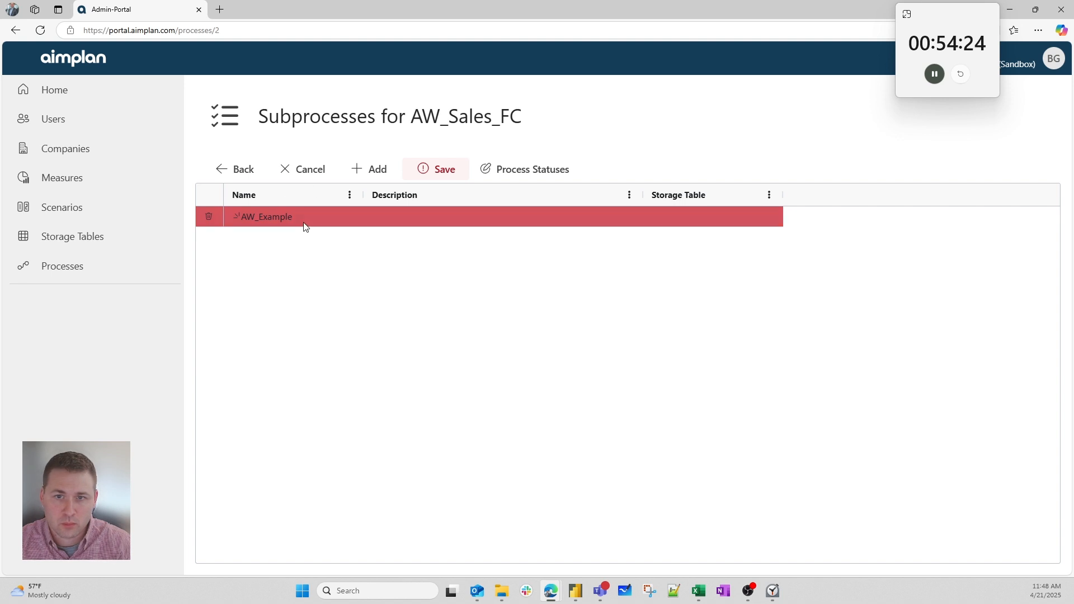
pyautogui.moveTo(939, 17); pyautogui.dragTo(759, 20)
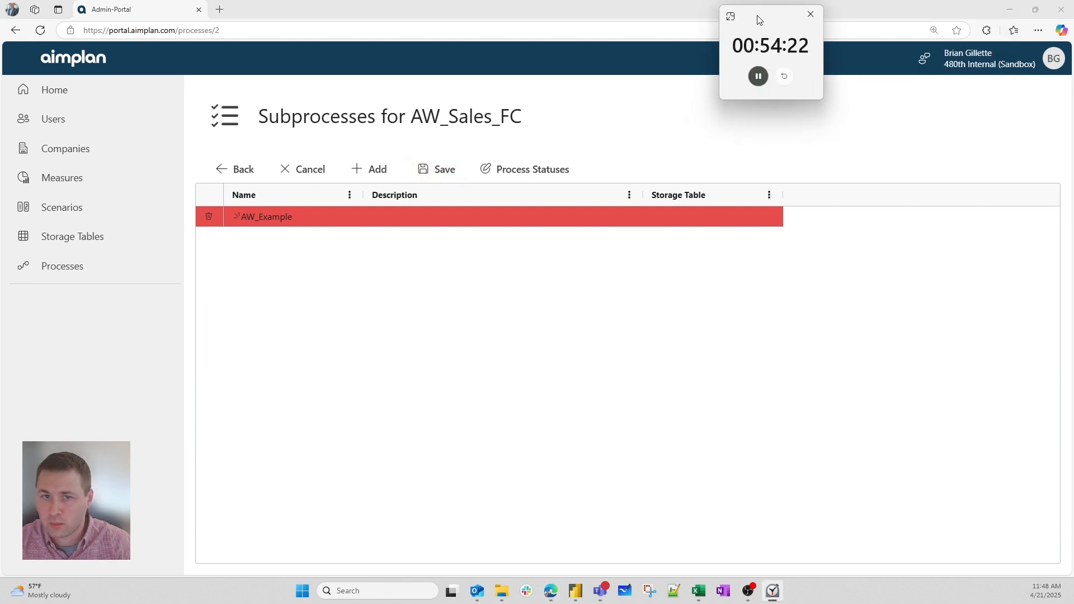
pyautogui.click(445, 169)
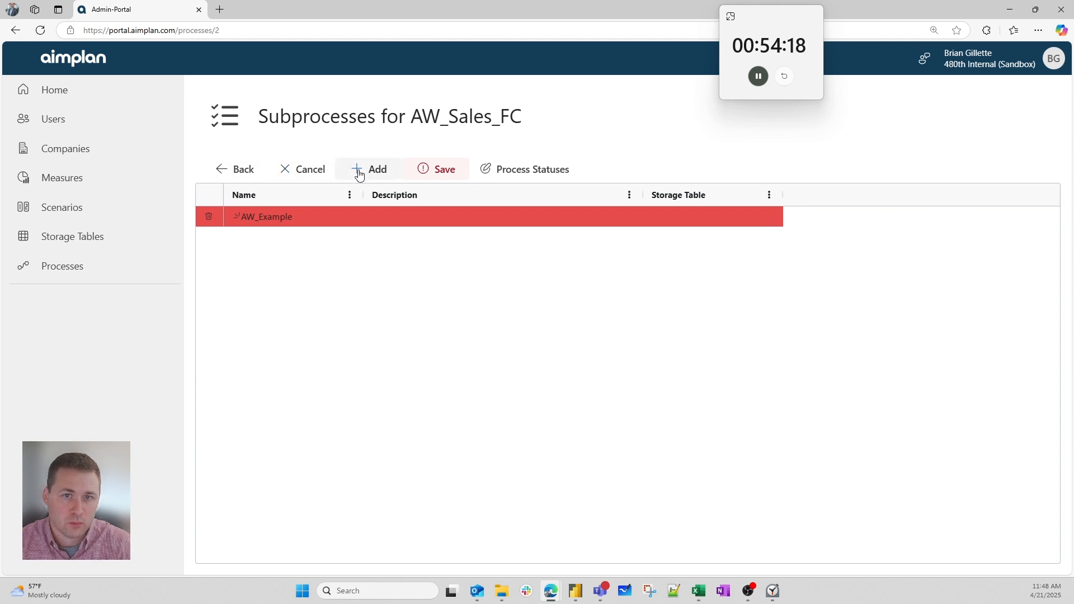
# - Check which storage tables can be assigned to the AW_Example subprocess, and return to the process list
pyautogui.click(448, 217)
pyautogui.click(711, 223)
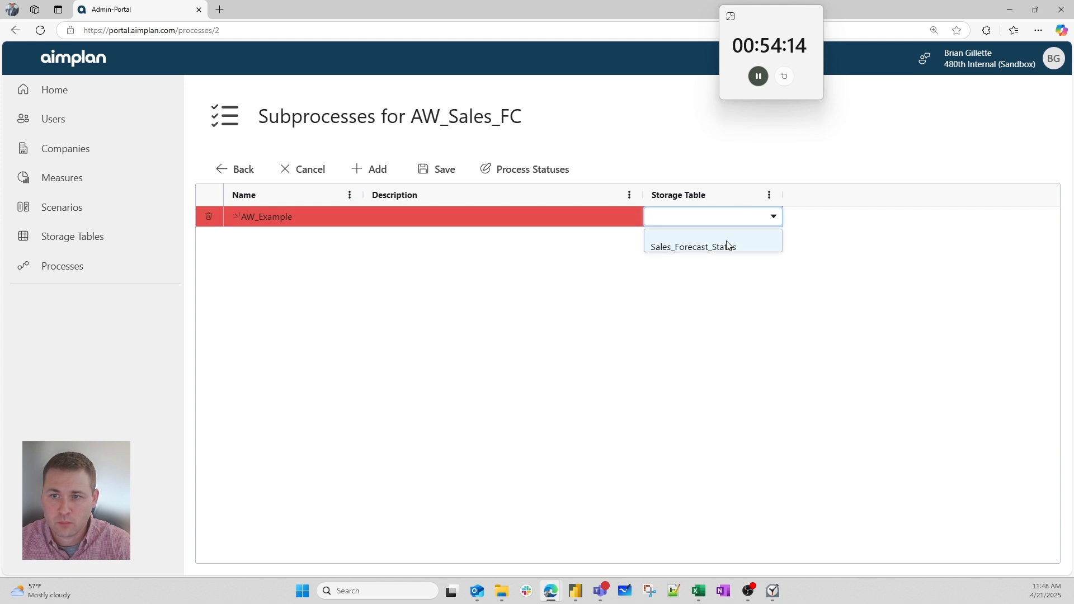
pyautogui.click(236, 168)
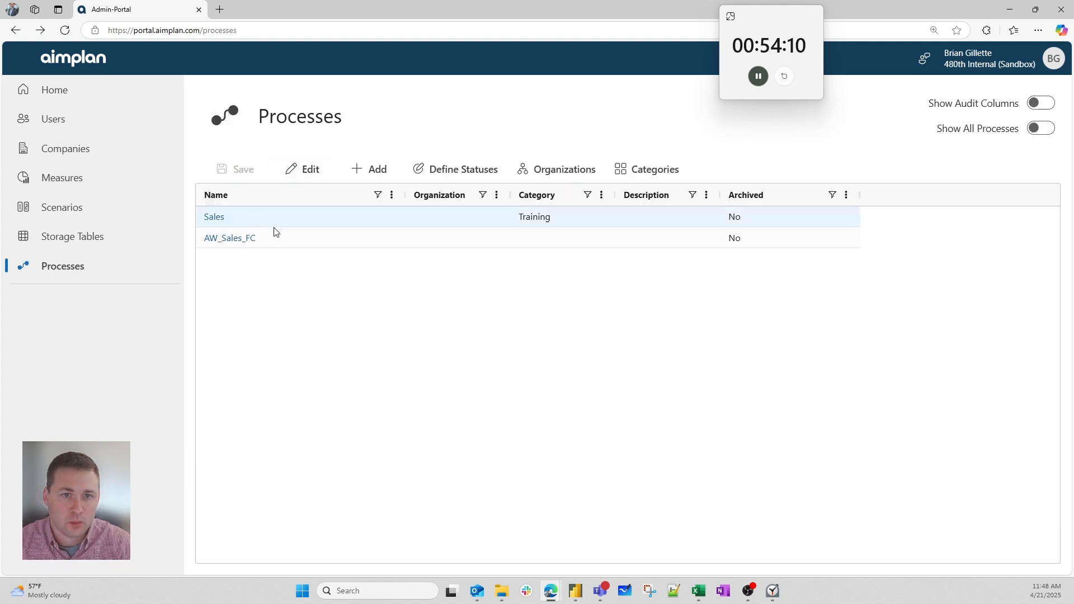
# - Reopen AW_Sales_FC, draft the AW_Example subprocess again to check its storage table choices, and leave without saving
pyautogui.click(245, 240)
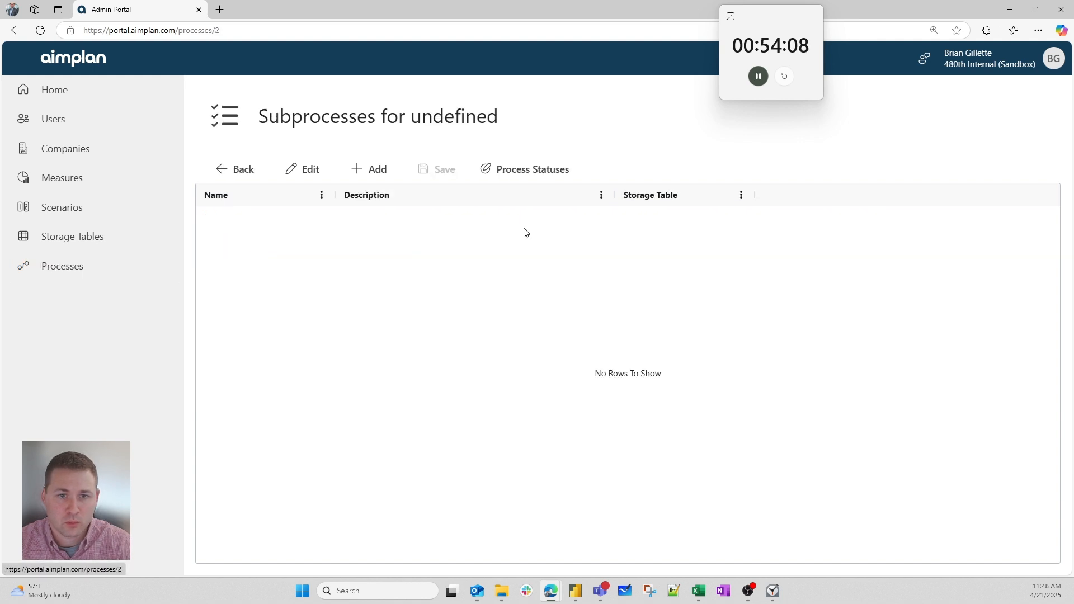
pyautogui.click(369, 169)
pyautogui.click(270, 221)
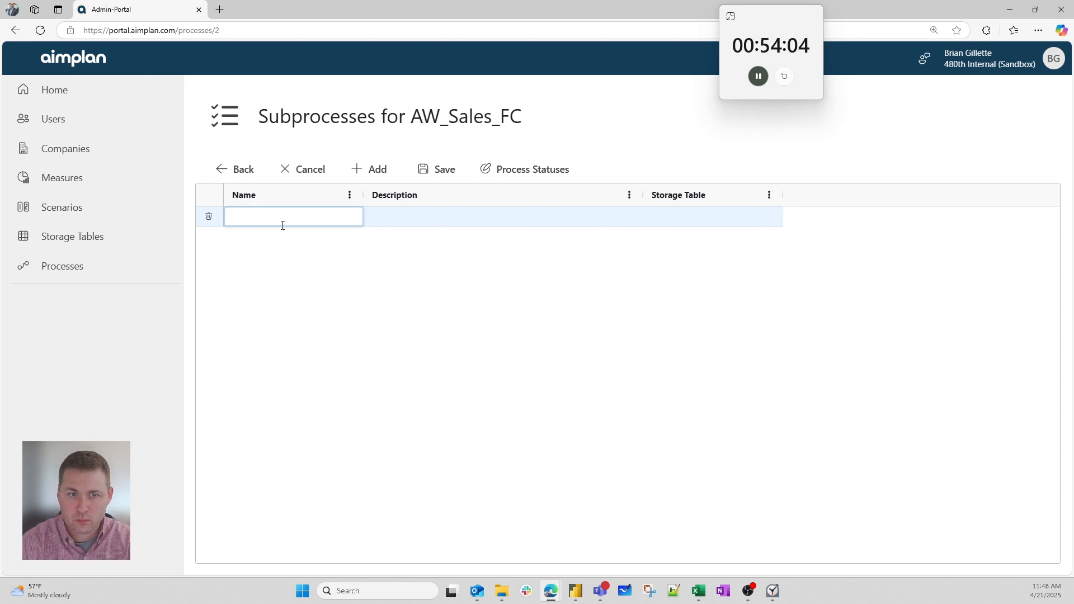
pyautogui.write('AW_Example')
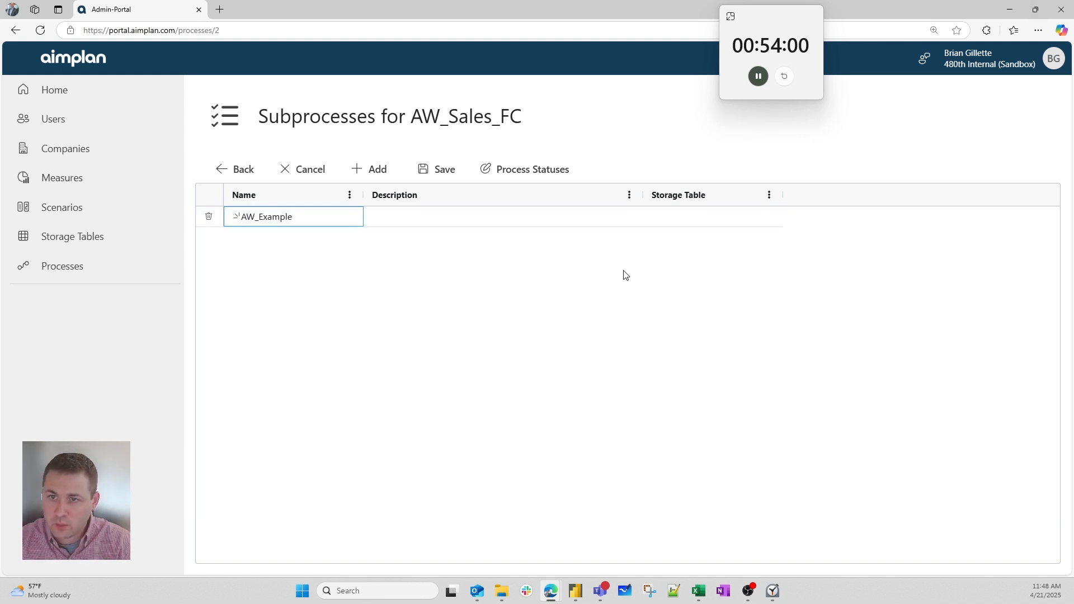
pyautogui.click(683, 232)
pyautogui.click(685, 220)
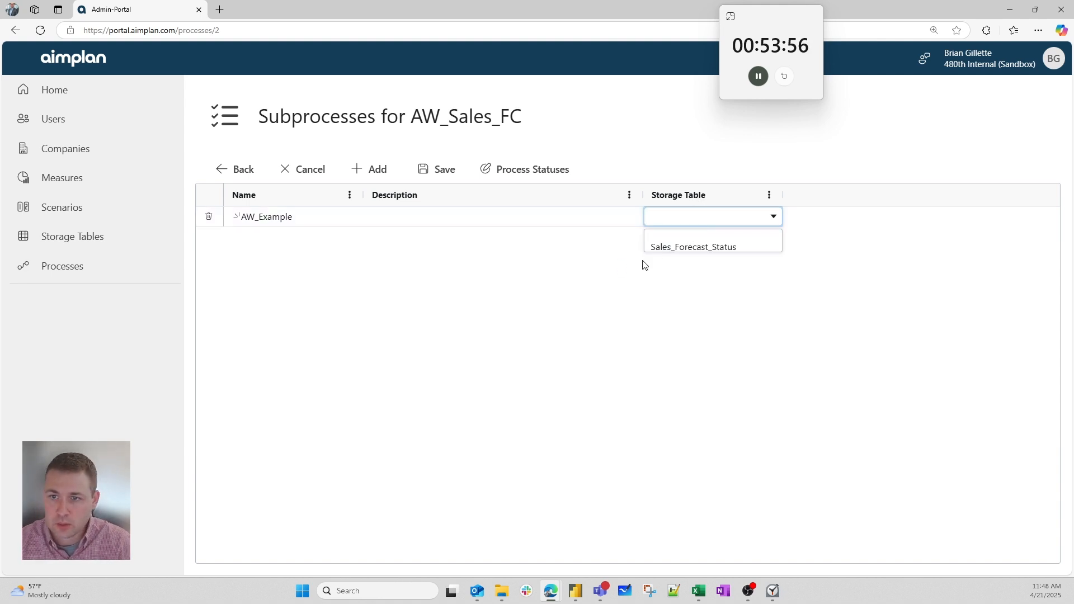
pyautogui.click(630, 274)
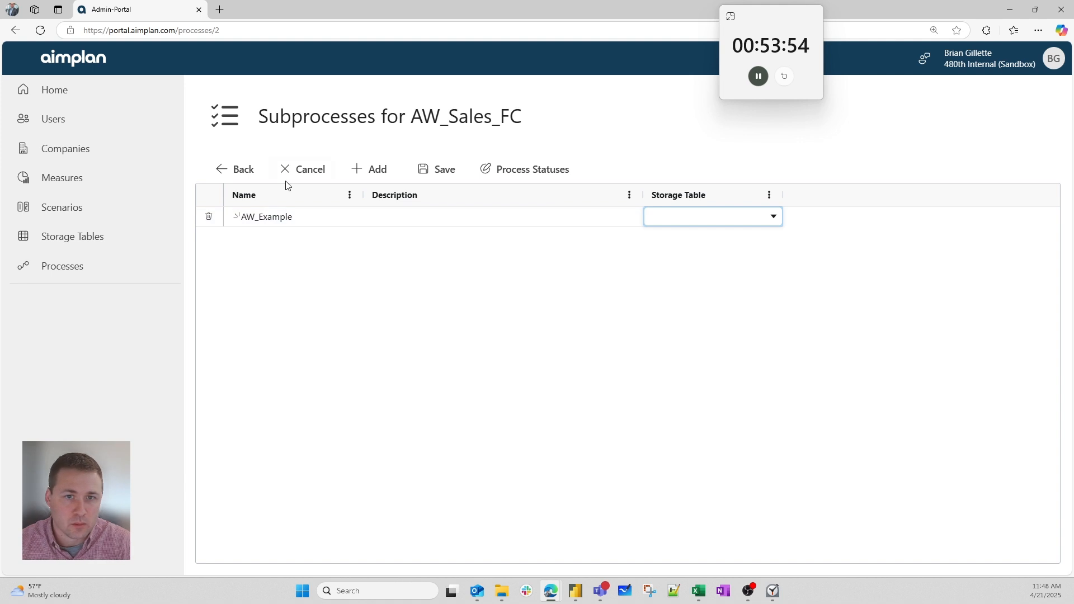
pyautogui.rightClick(425, 166)
pyautogui.press('Escape')
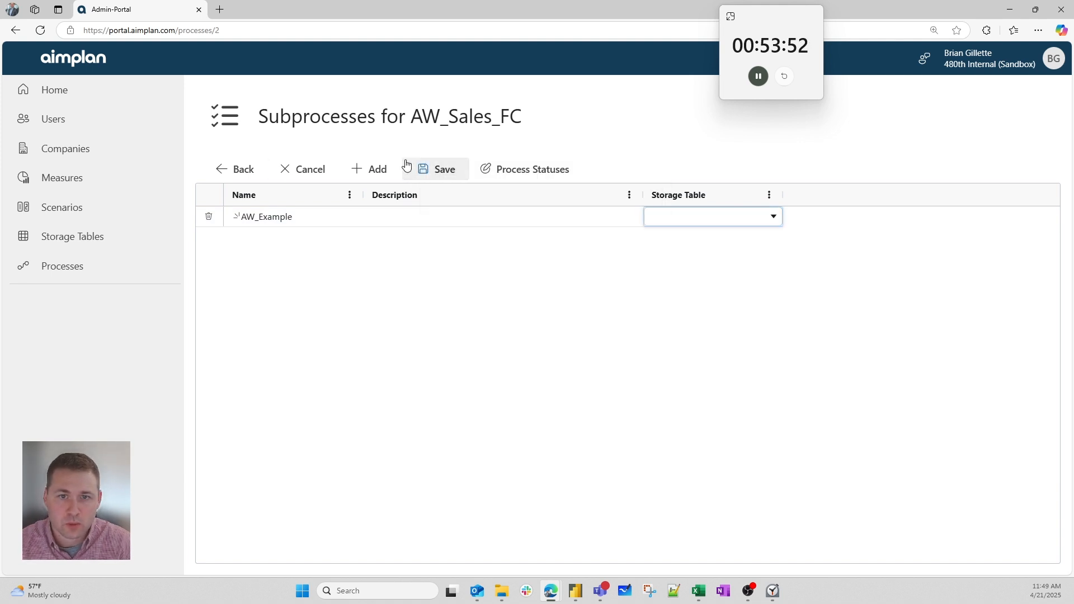
pyautogui.click(219, 169)
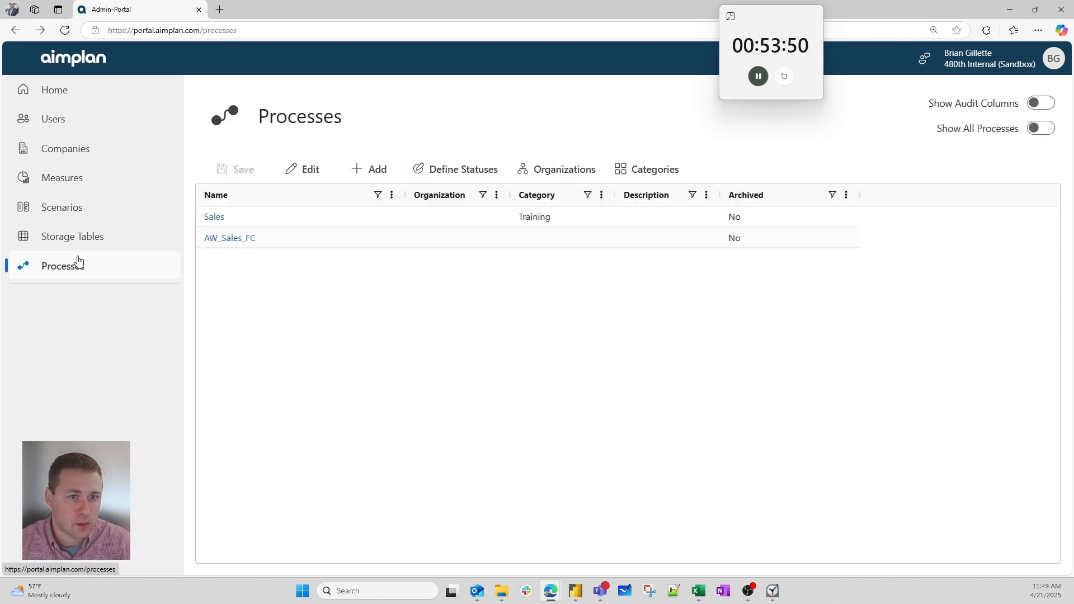
# - Create a storage table named AW_Status with the table type Status Table
pyautogui.click(79, 237)
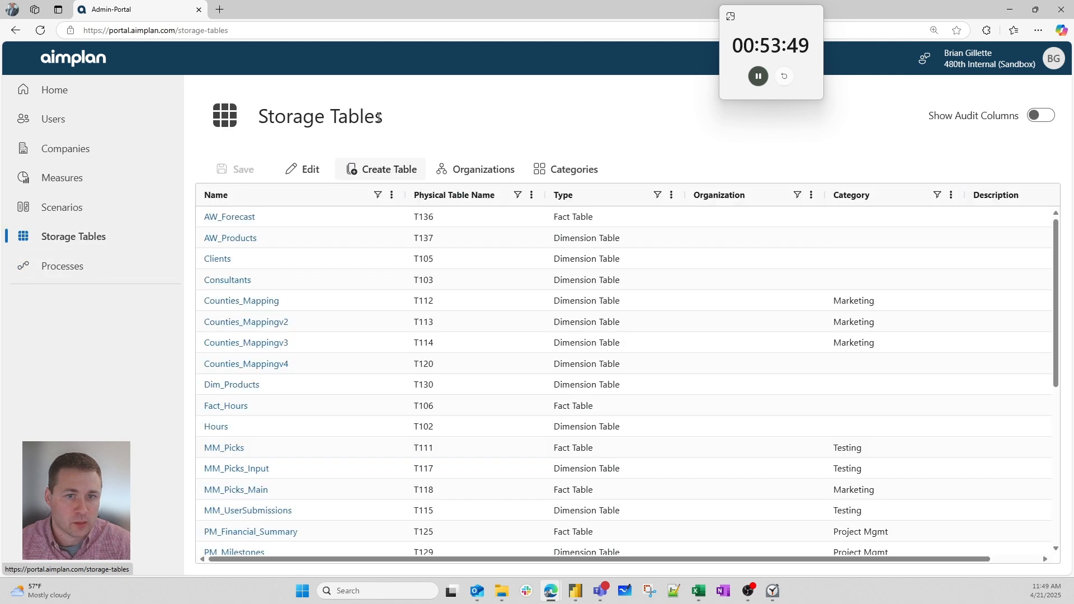
pyautogui.click(372, 170)
pyautogui.click(369, 195)
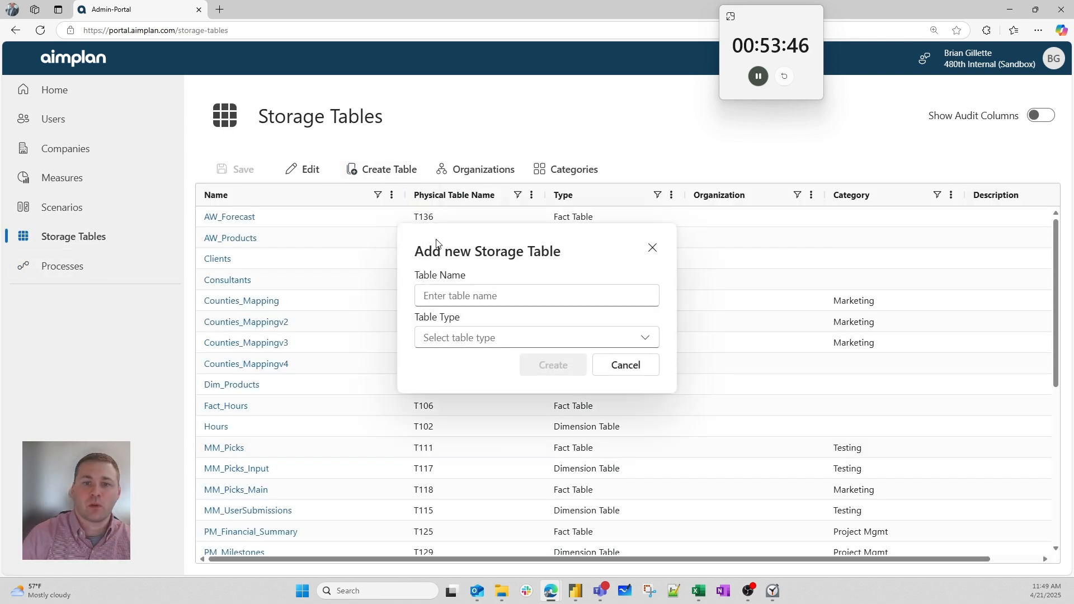
pyautogui.click(452, 302)
pyautogui.write('AS')
pyautogui.press('BackSpace')
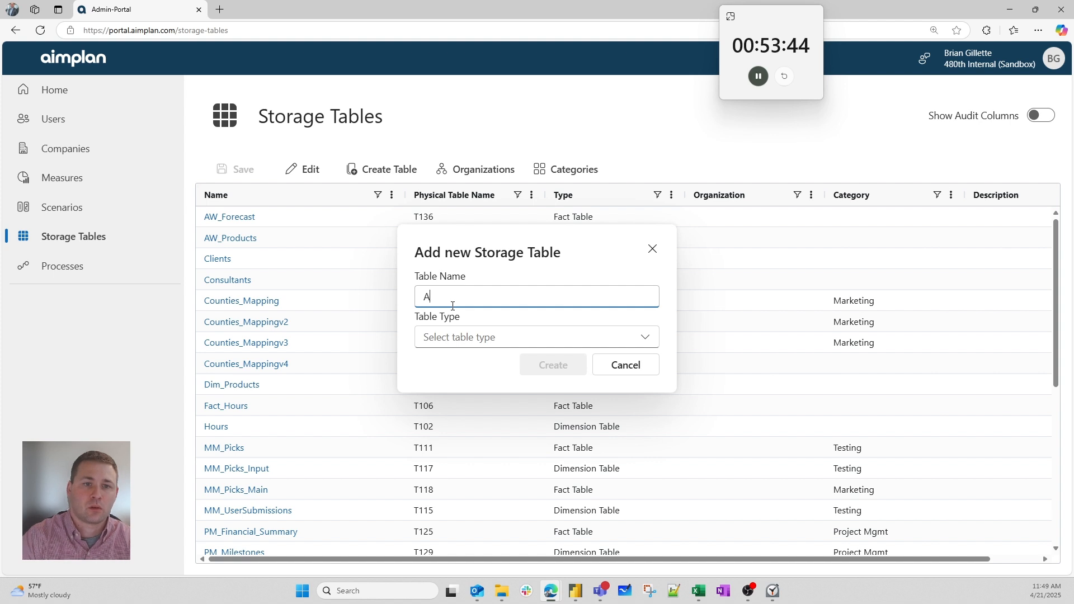
pyautogui.write('W_Status')
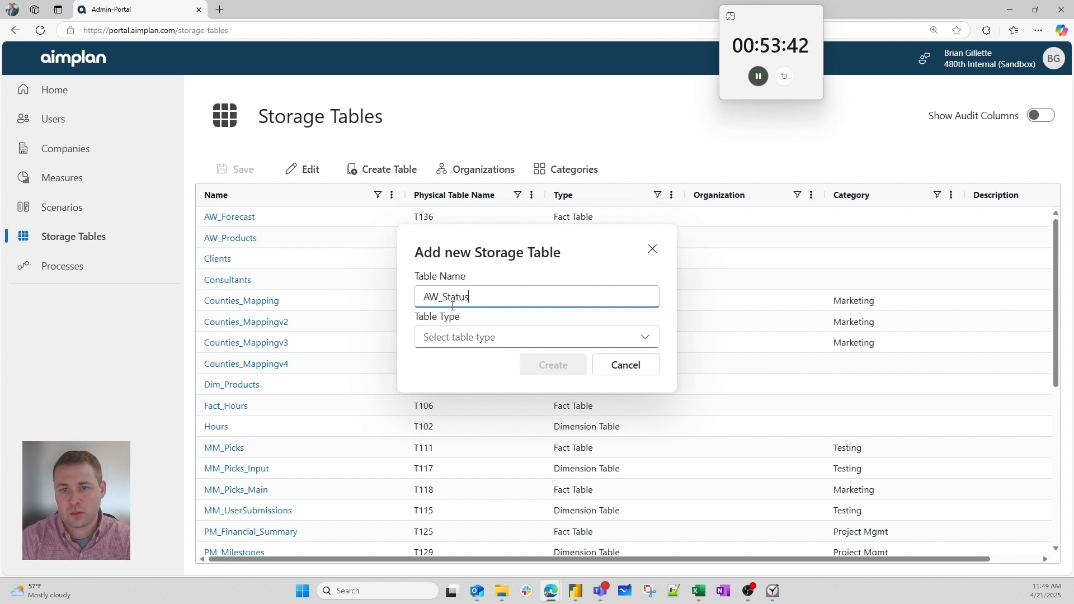
pyautogui.click(463, 338)
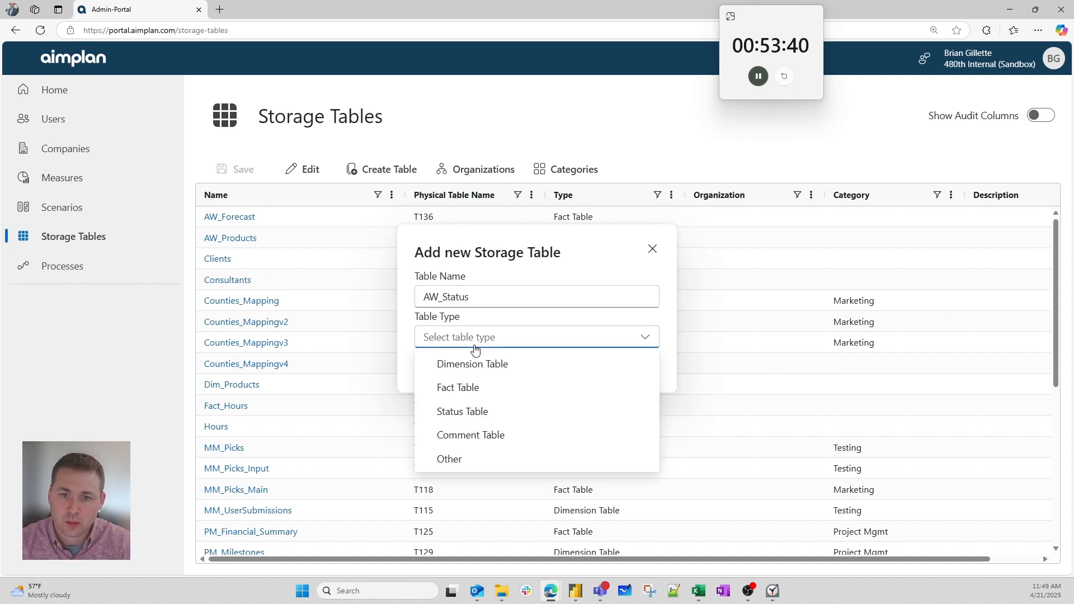
pyautogui.click(479, 410)
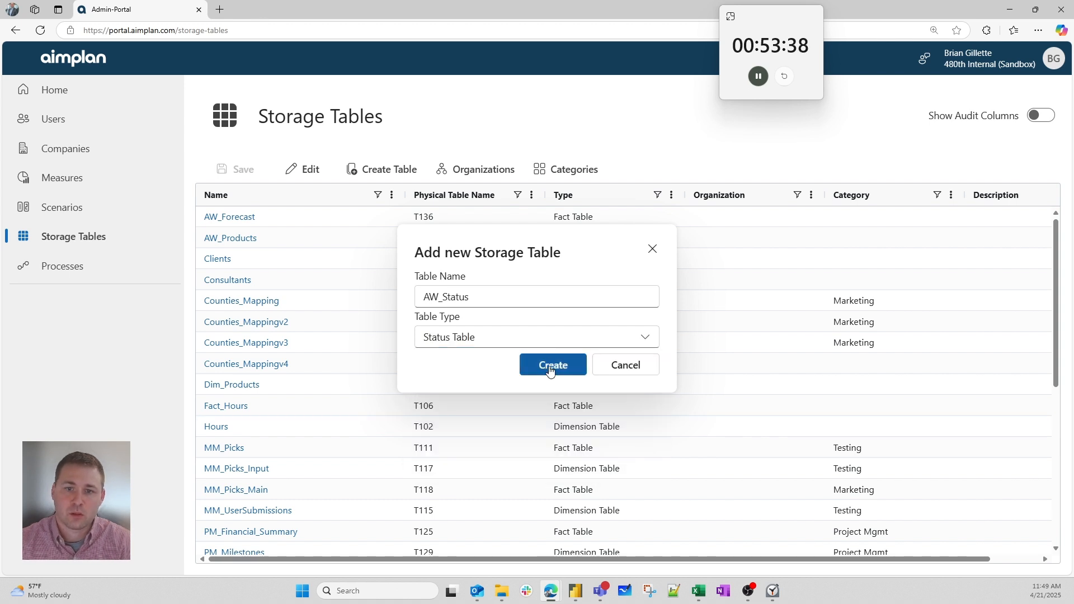
pyautogui.click(550, 364)
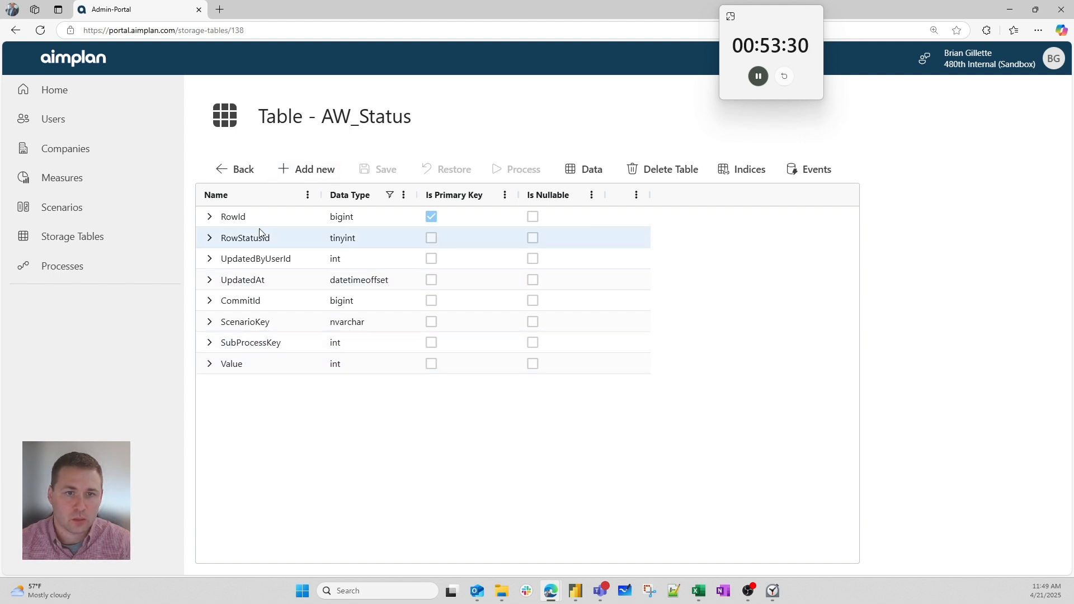
# - Create another storage table named AW_Comments with the table type Comment Table
pyautogui.click(247, 175)
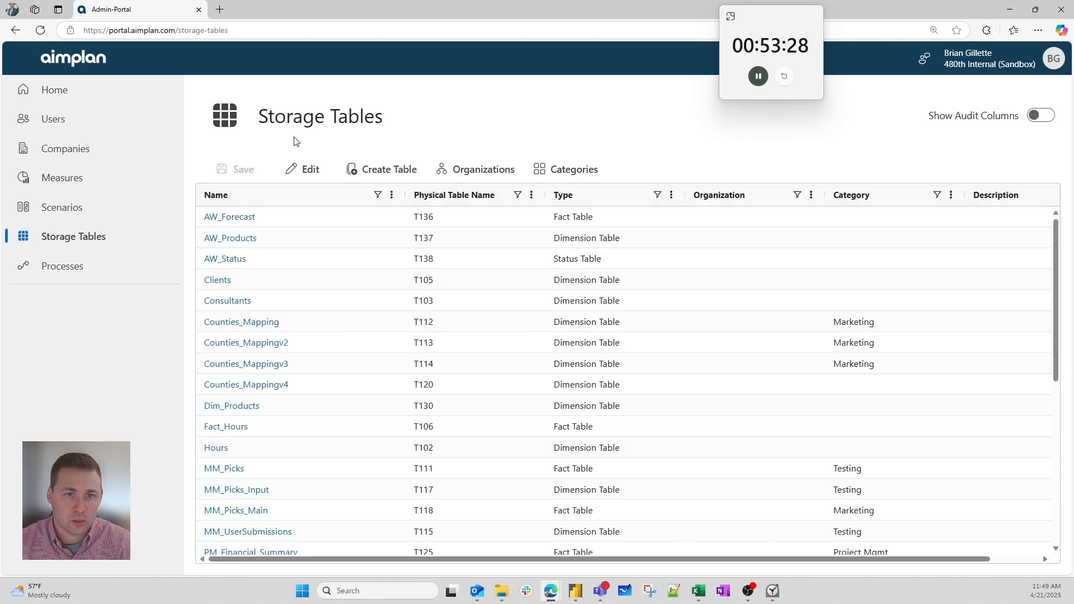
pyautogui.click(374, 174)
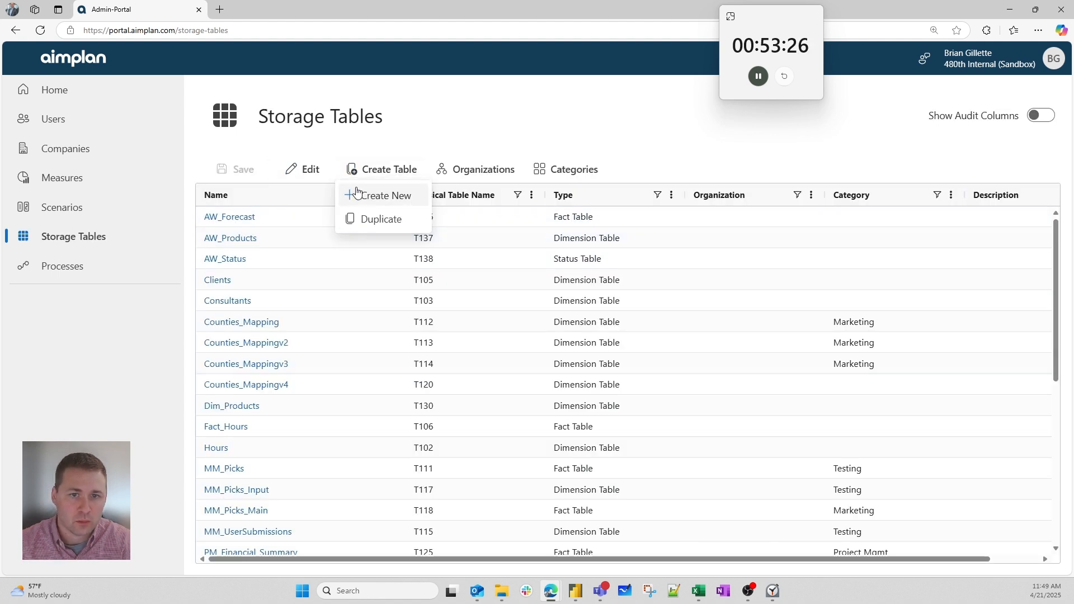
pyautogui.click(354, 192)
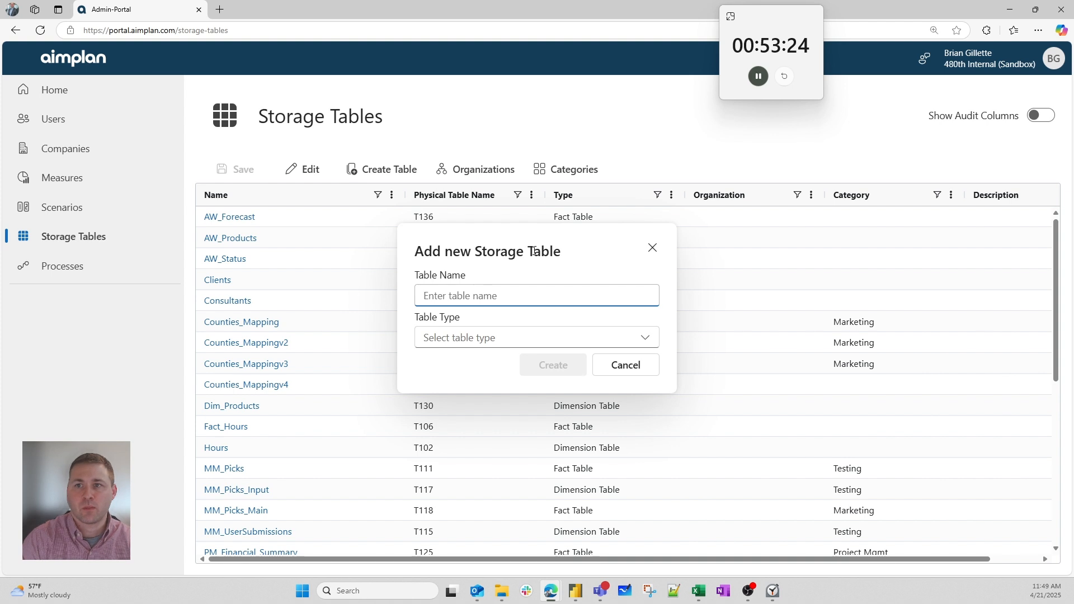
pyautogui.write('AW_Comments')
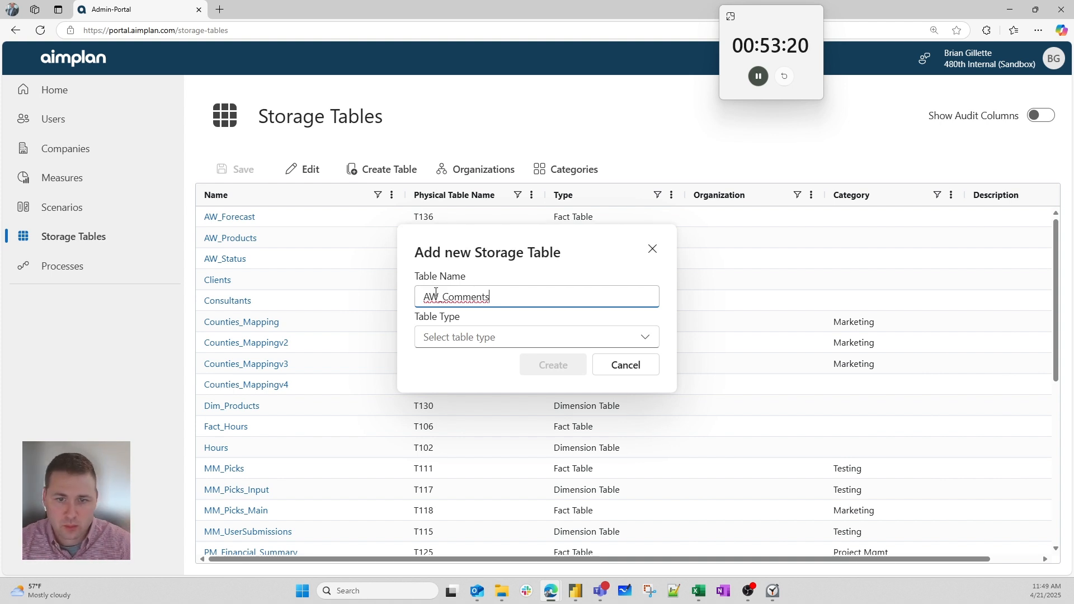
pyautogui.click(459, 336)
pyautogui.click(459, 435)
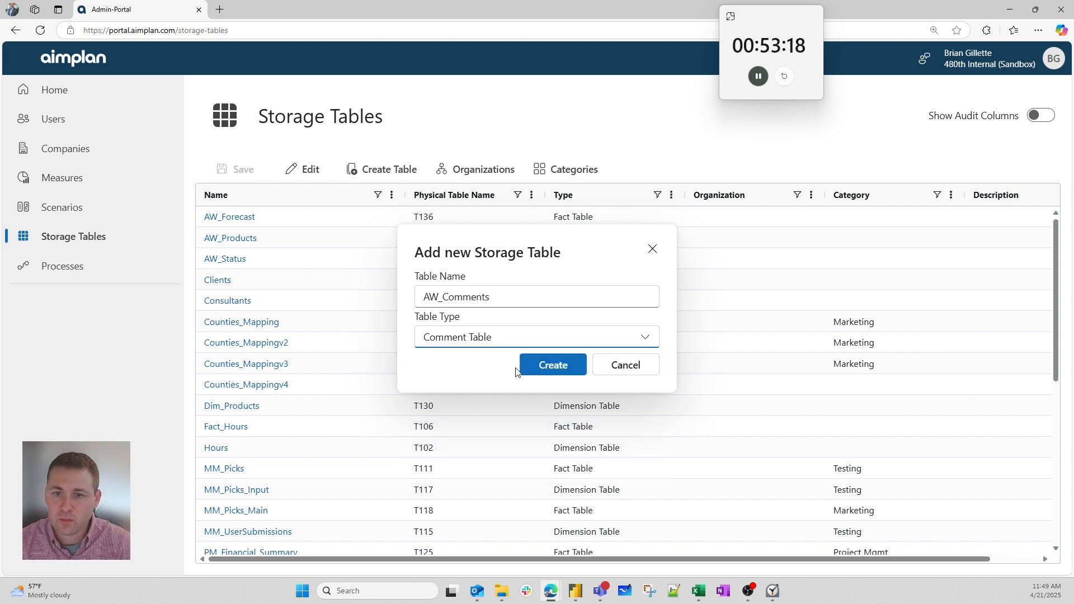
pyautogui.click(523, 369)
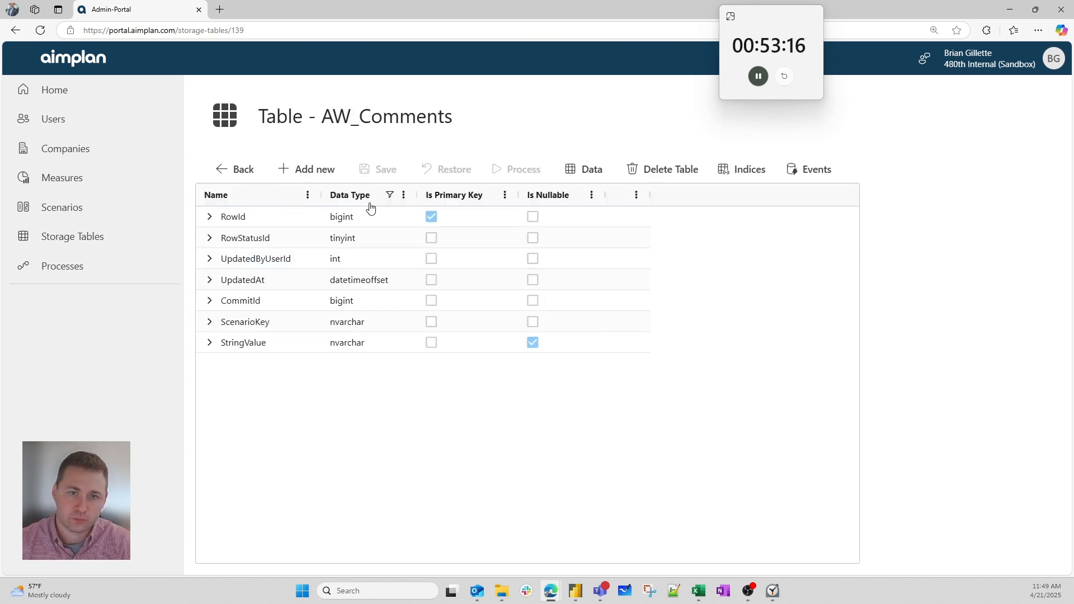
# - Add a Subcategory field of data type Nvarchar to AW_Comments, then save and process the table's fields
pyautogui.click(323, 171)
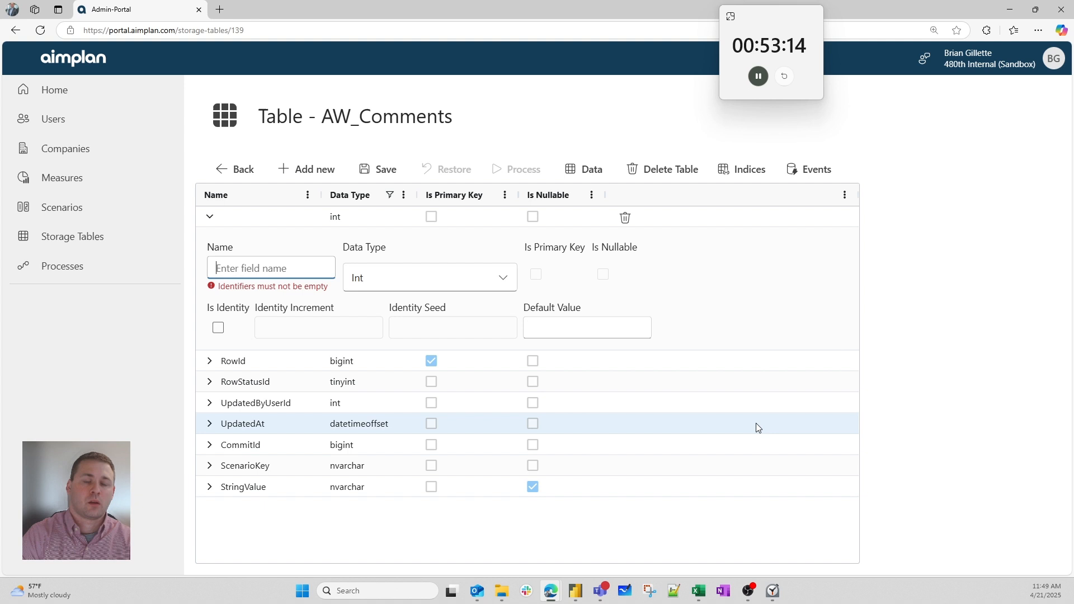
pyautogui.write('Subcategory')
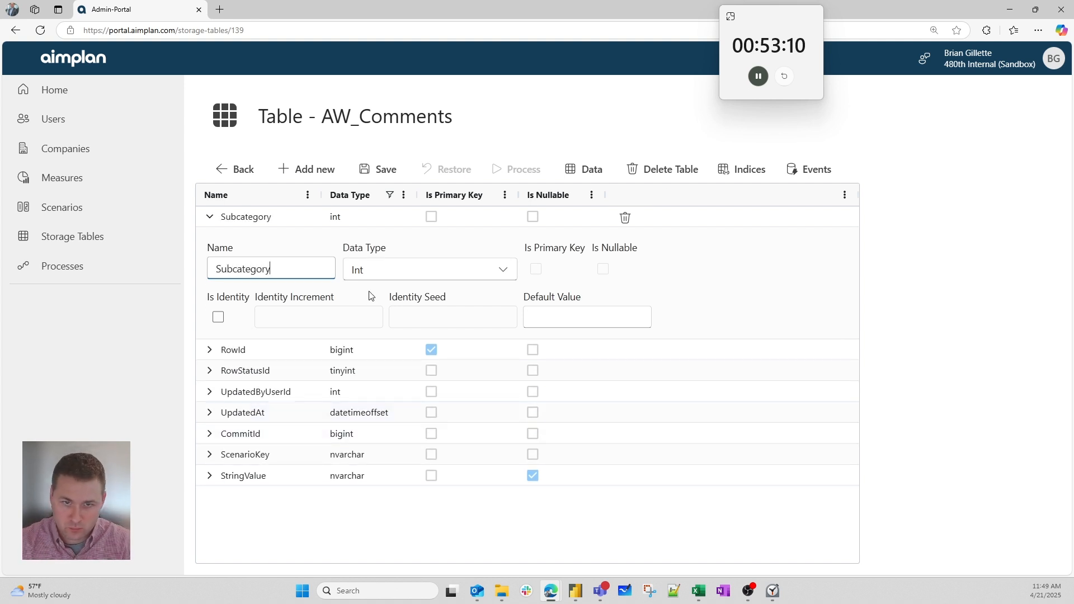
pyautogui.click(384, 273)
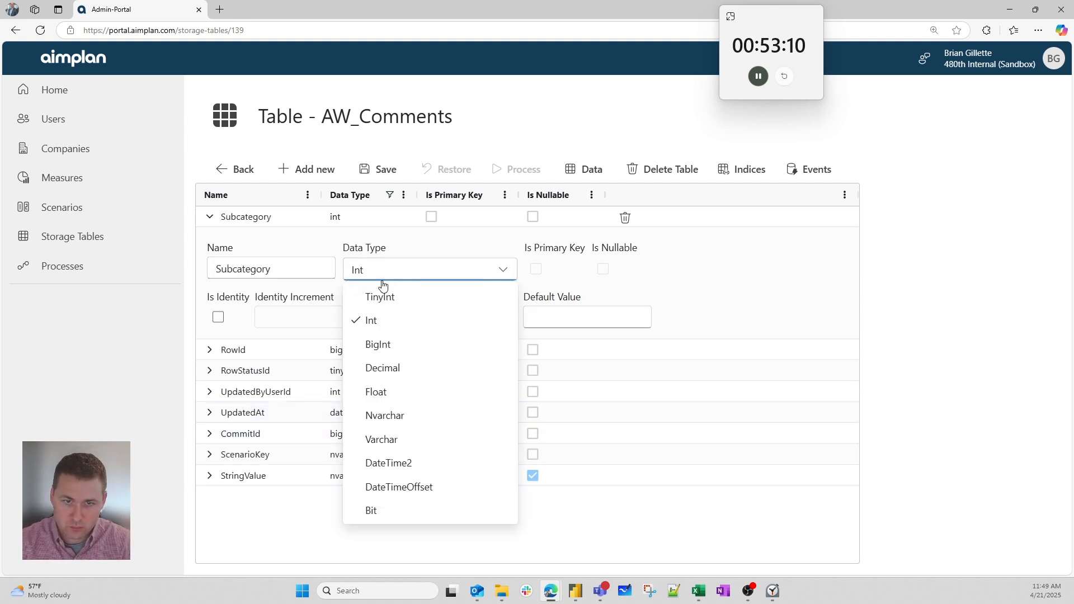
pyautogui.click(390, 422)
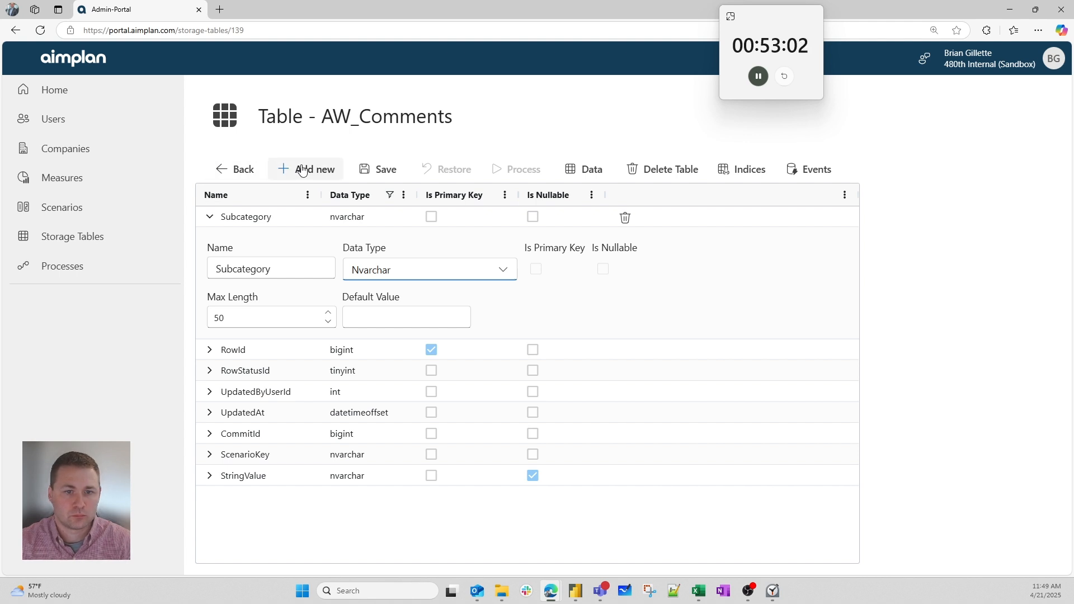
pyautogui.click(375, 174)
pyautogui.click(514, 177)
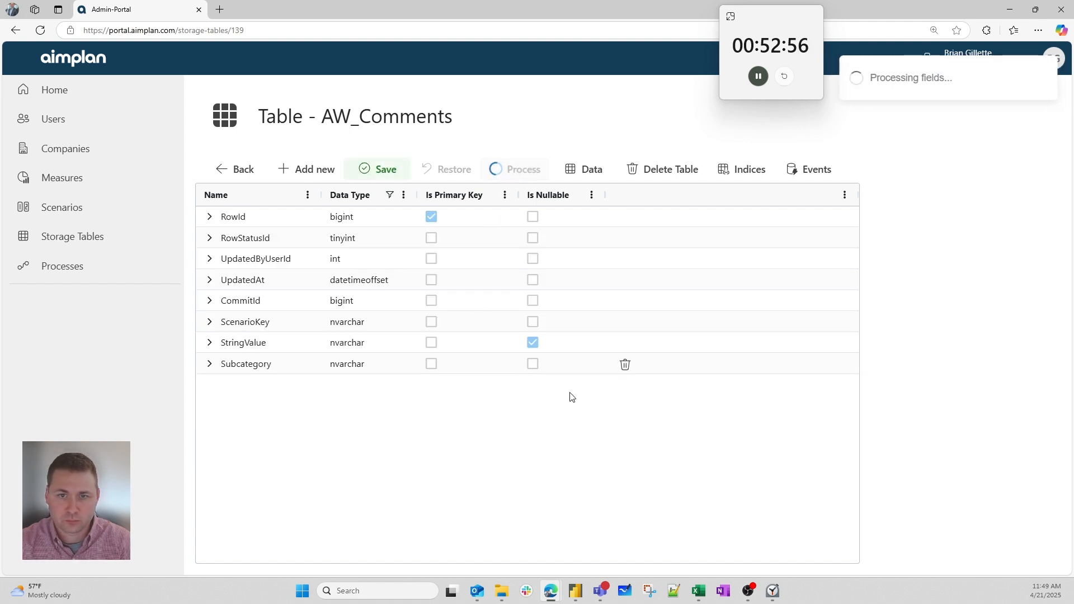
# - Open the subprocesses of the AW_Sales_FC process and check which statuses are assigned to it
pyautogui.click(108, 265)
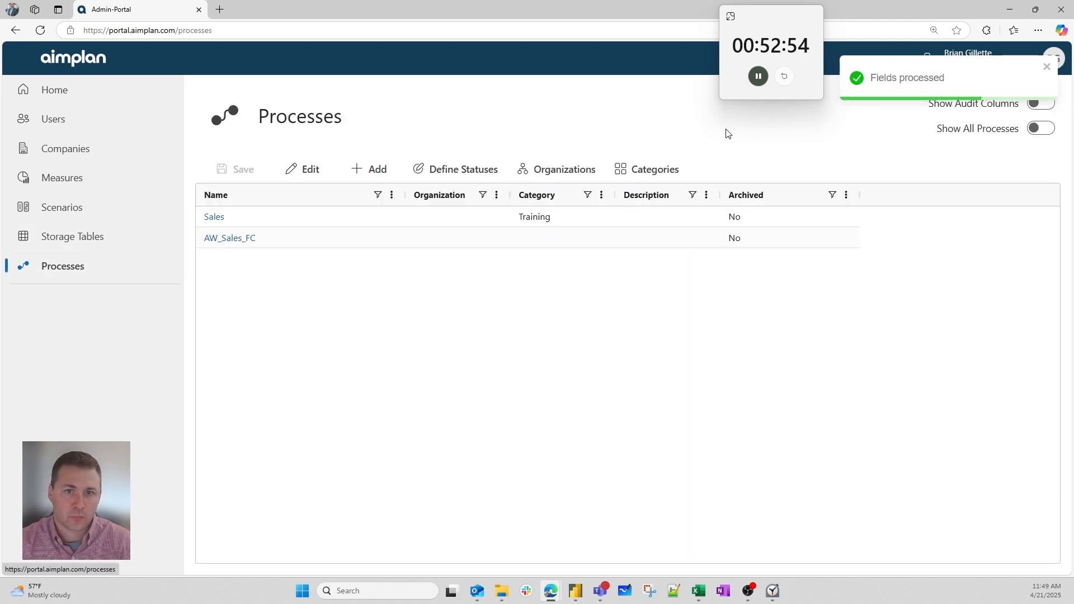
pyautogui.click(231, 240)
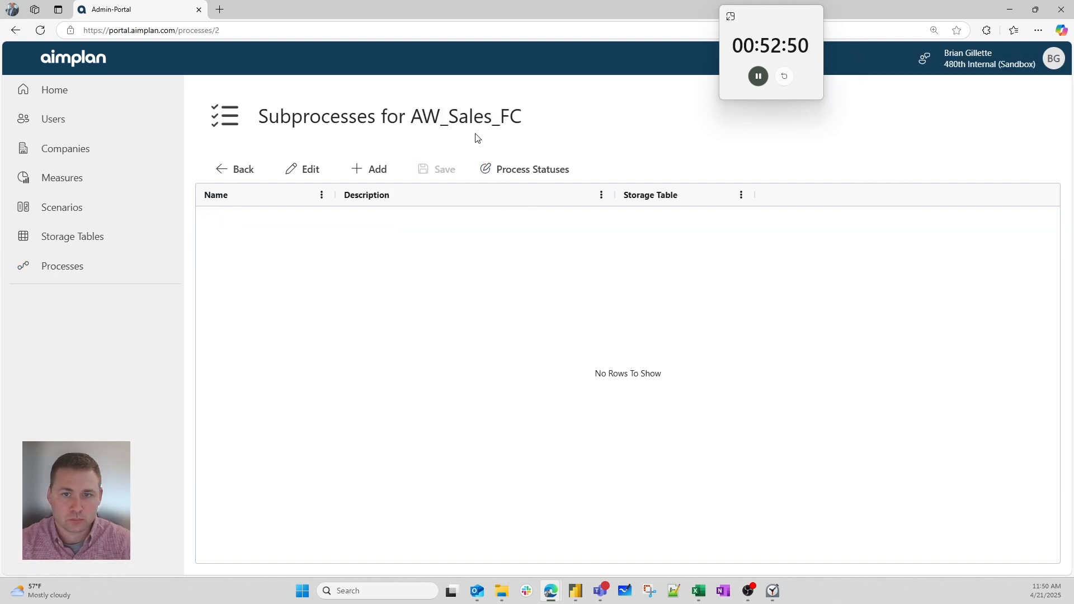
pyautogui.click(513, 170)
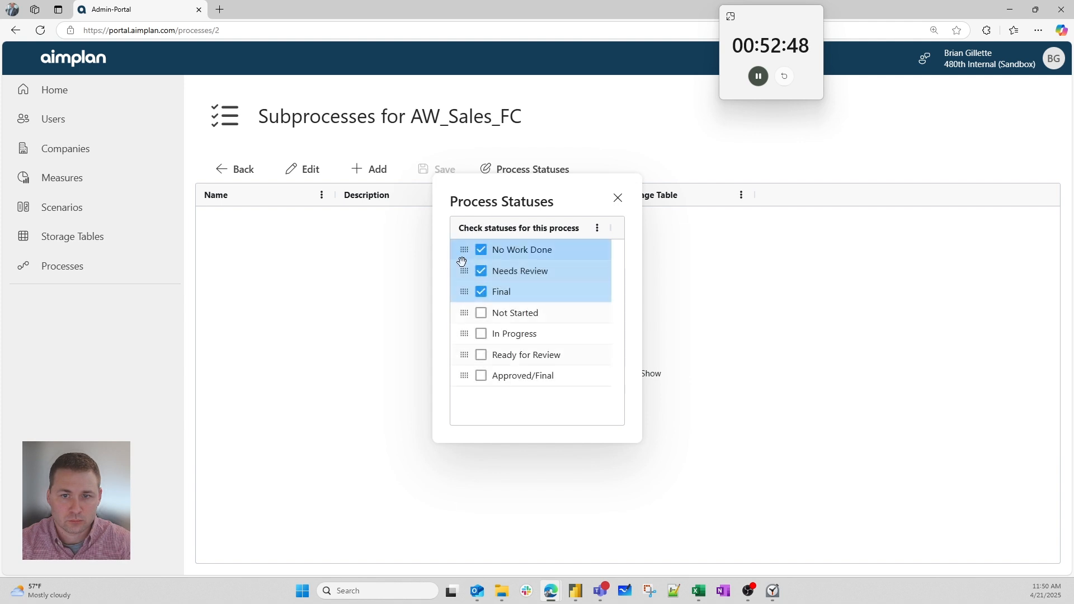
pyautogui.click(618, 198)
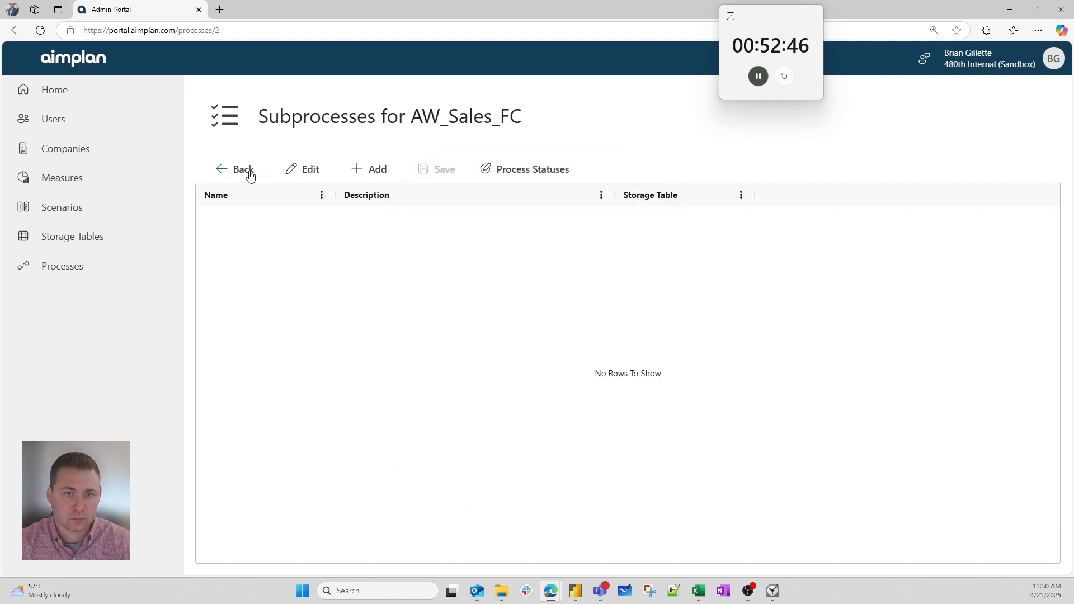
# - Add a subprocess named AW_Example to AW_Sales_FC with AW_Status as its storage table, and save it
pyautogui.click(376, 170)
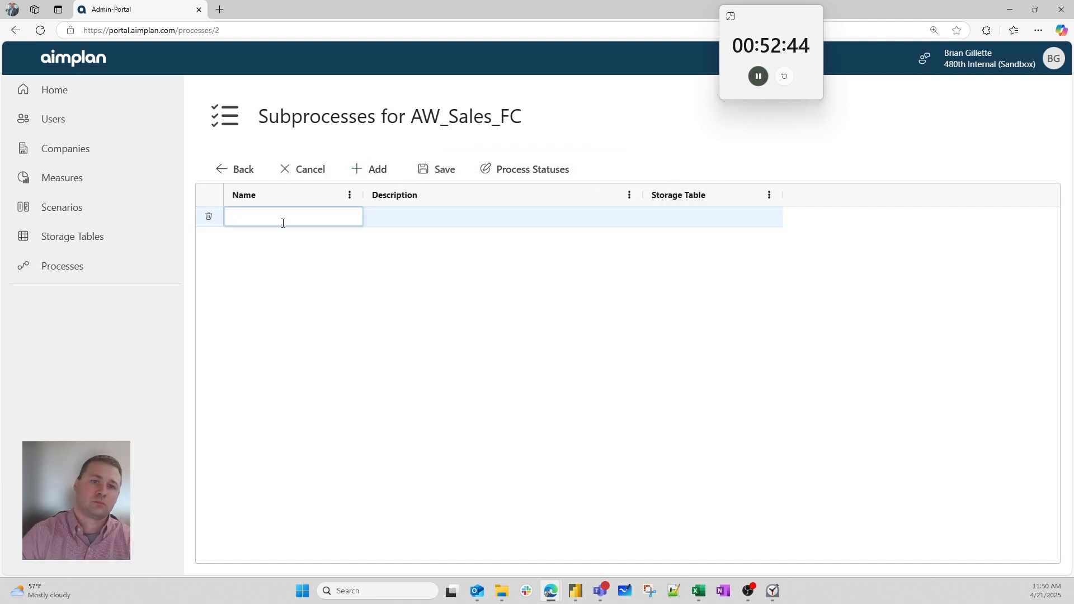
pyautogui.write('AW_Example')
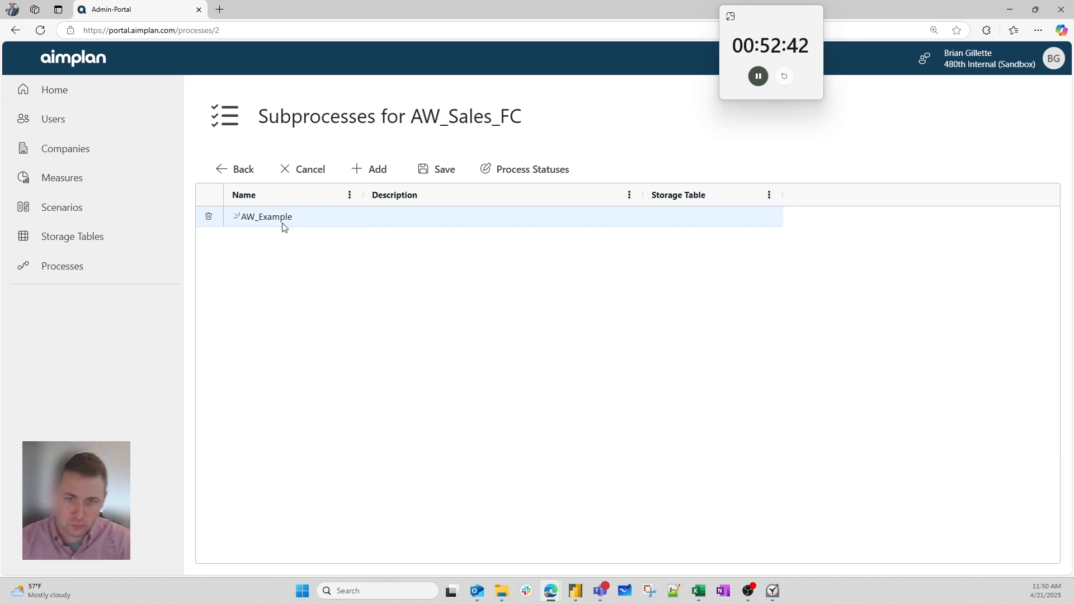
pyautogui.click(721, 224)
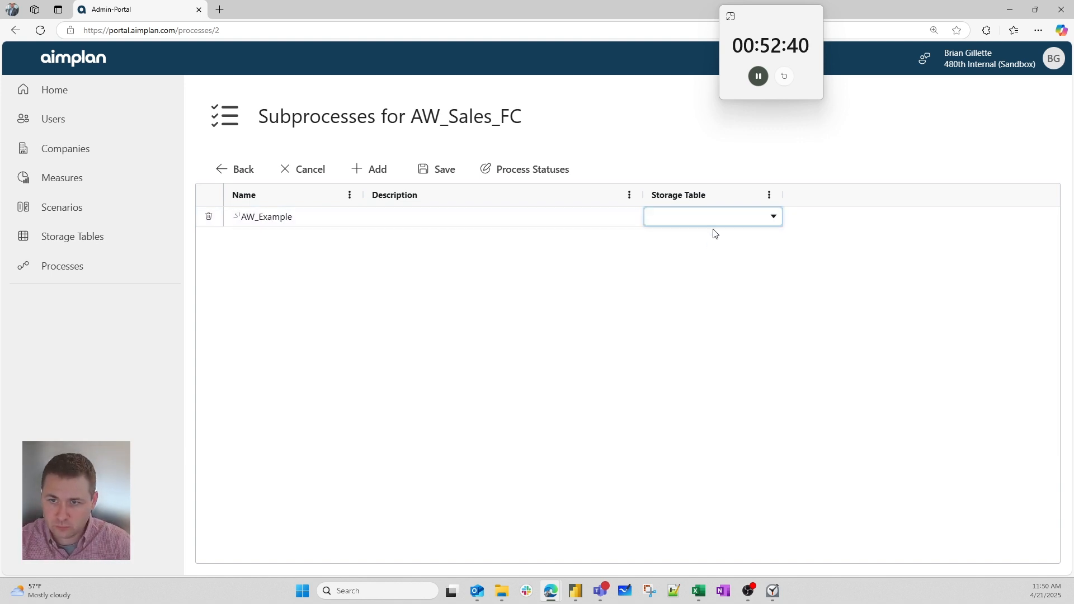
pyautogui.click(672, 247)
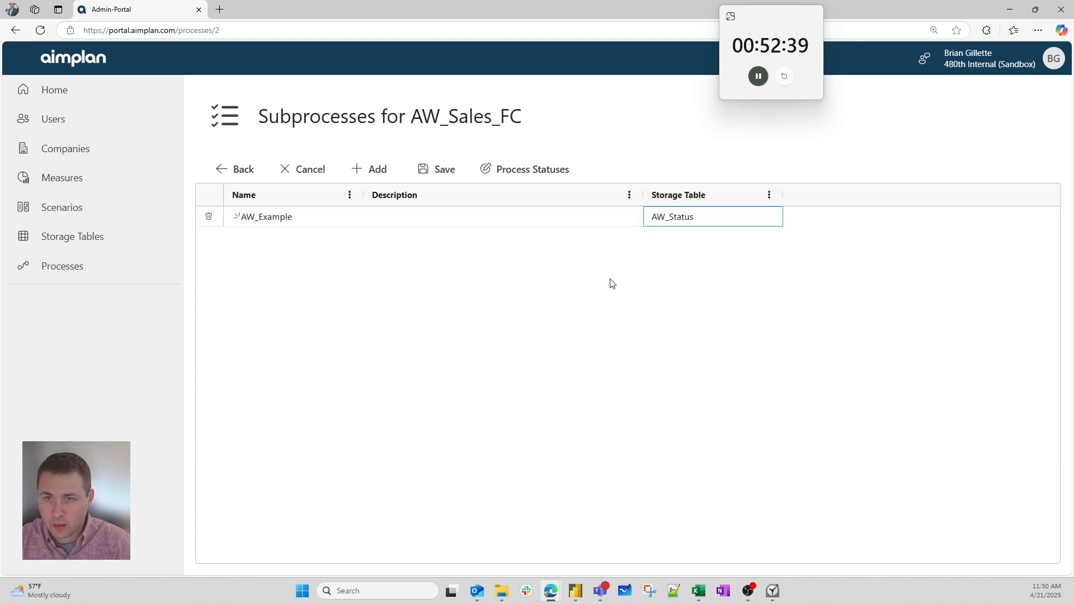
pyautogui.click(441, 169)
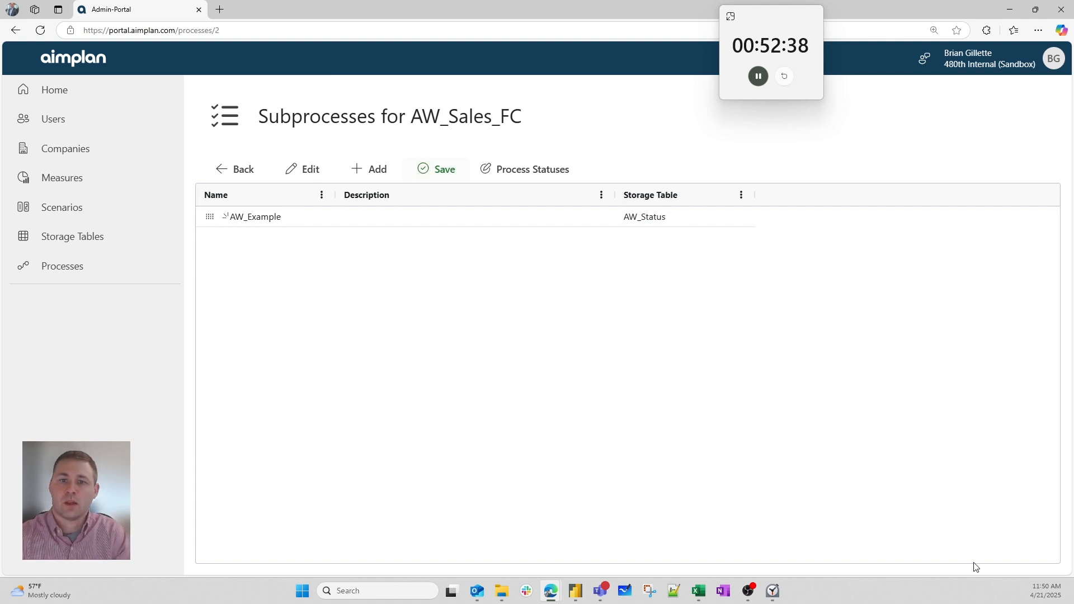
# - Set the AW_Example subprocess description to "AdventureWorks Challenge Status" and save the change
pyautogui.click(300, 169)
pyautogui.click(388, 222)
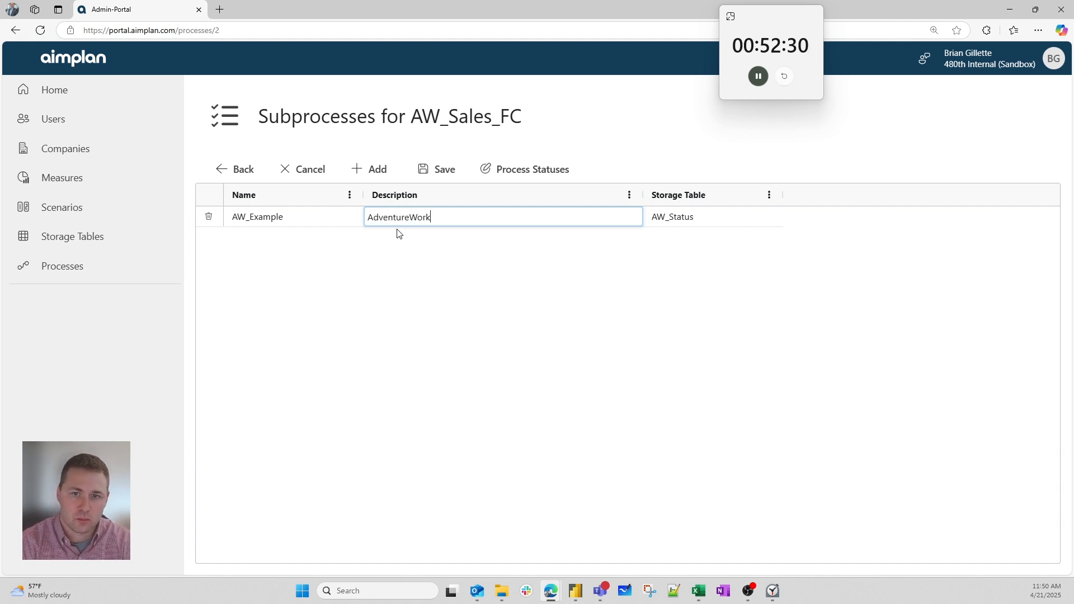
pyautogui.write('Challenge St')
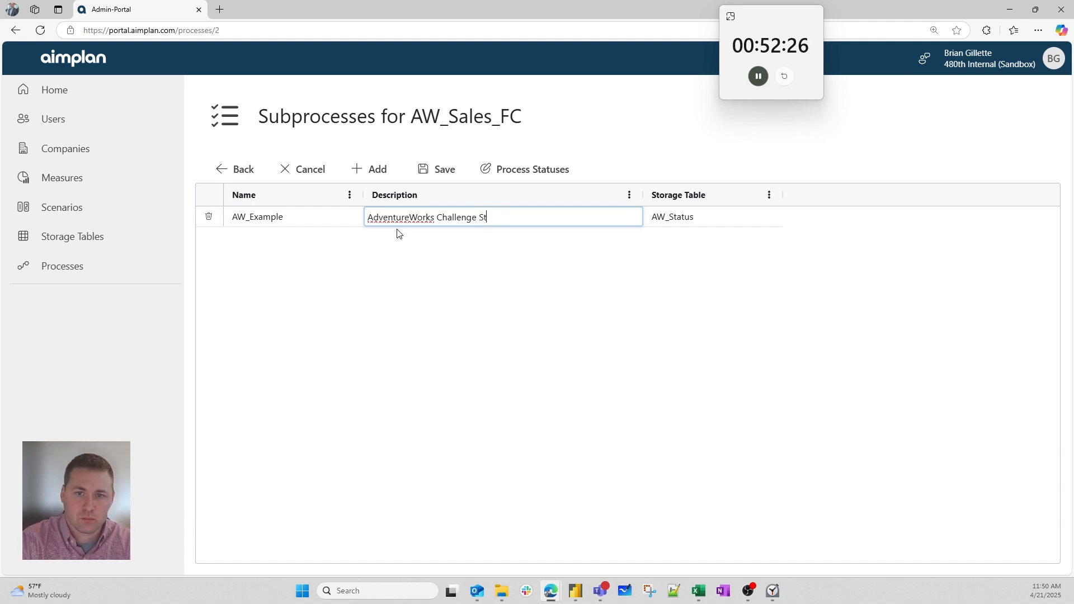
pyautogui.write('atus')
pyautogui.press('Return')
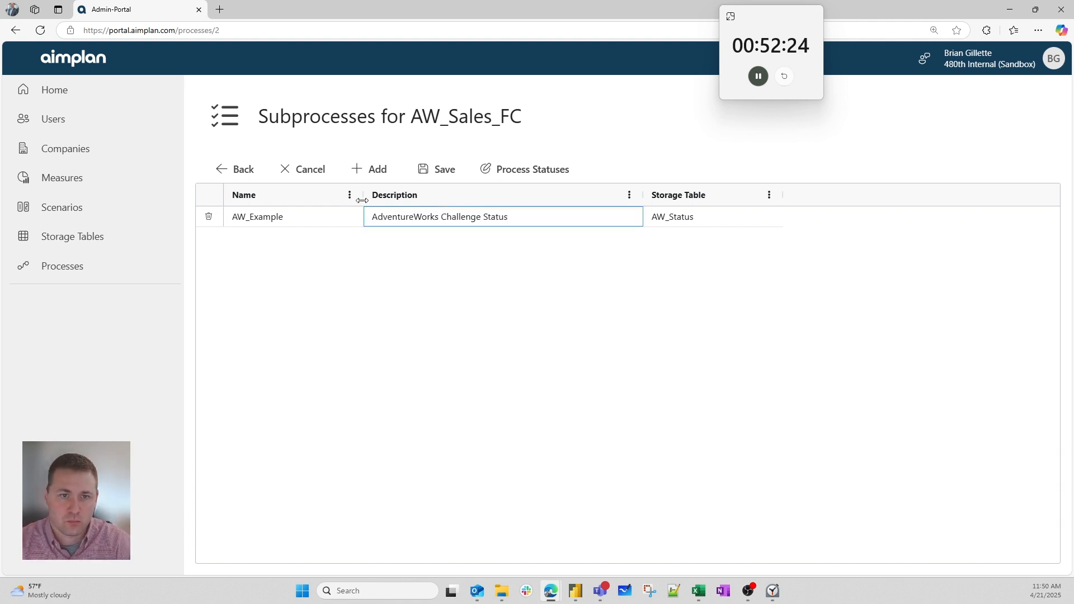
pyautogui.click(436, 173)
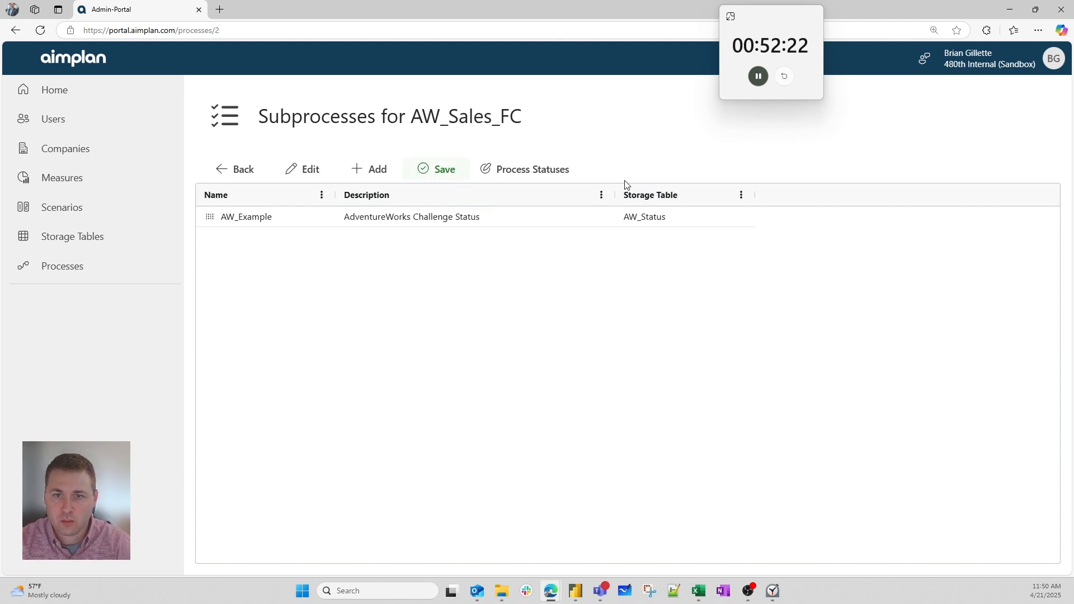
# - Review the AW_Sales_FC process statuses once more, and look over the list of storage tables
pyautogui.click(507, 174)
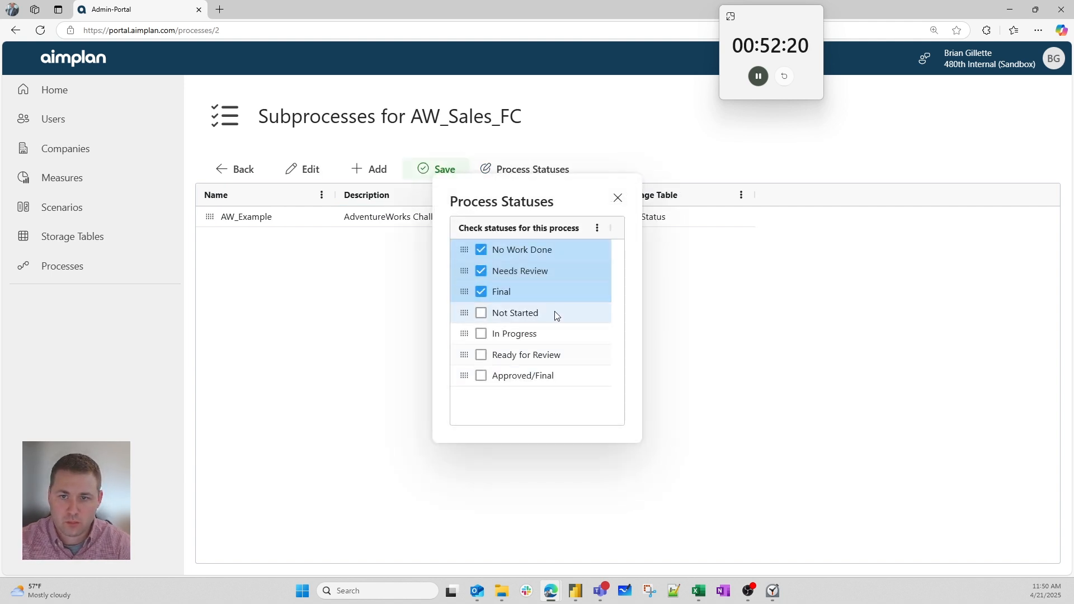
pyautogui.click(618, 198)
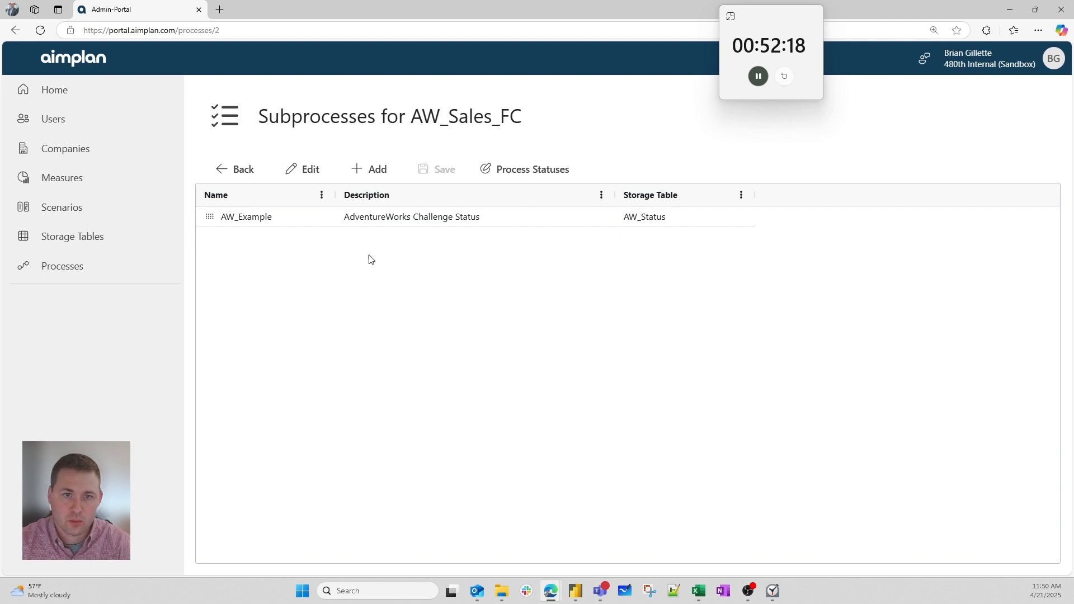
pyautogui.click(238, 170)
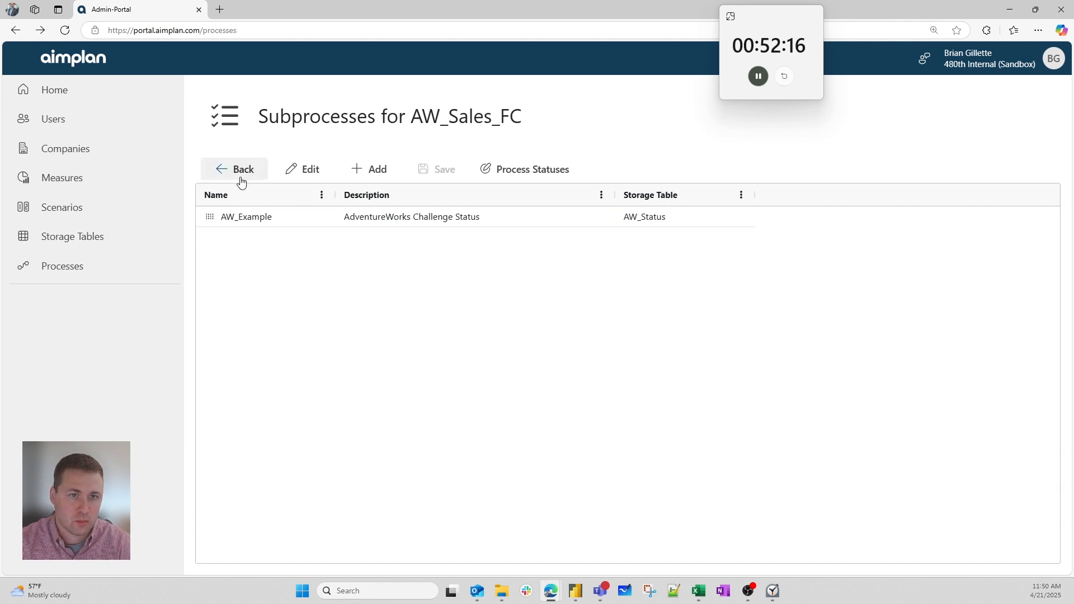
pyautogui.click(109, 249)
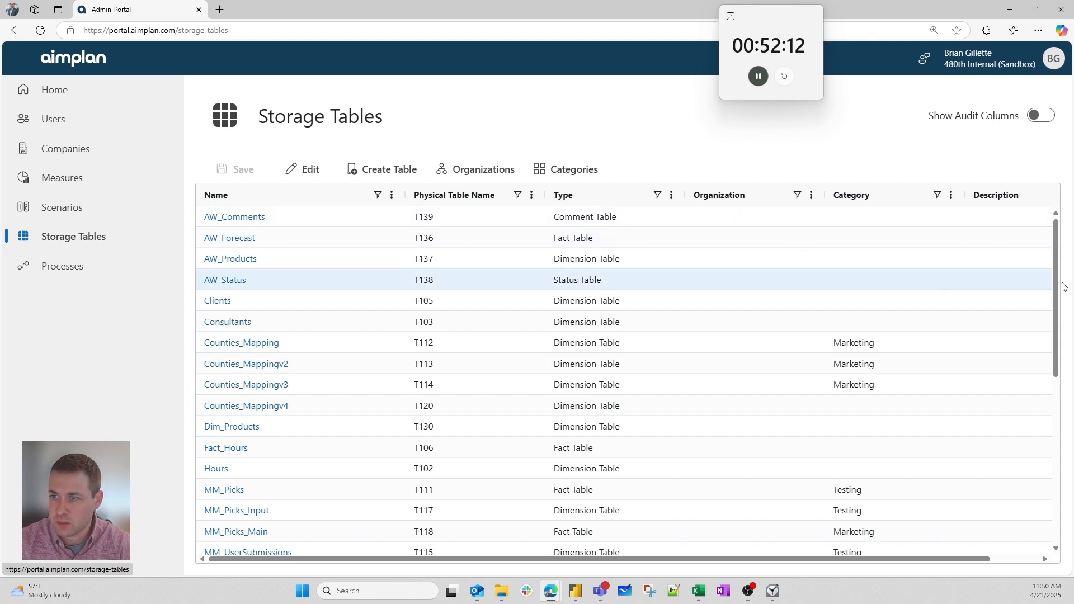
pyautogui.moveTo(922, 559); pyautogui.dragTo(666, 568)
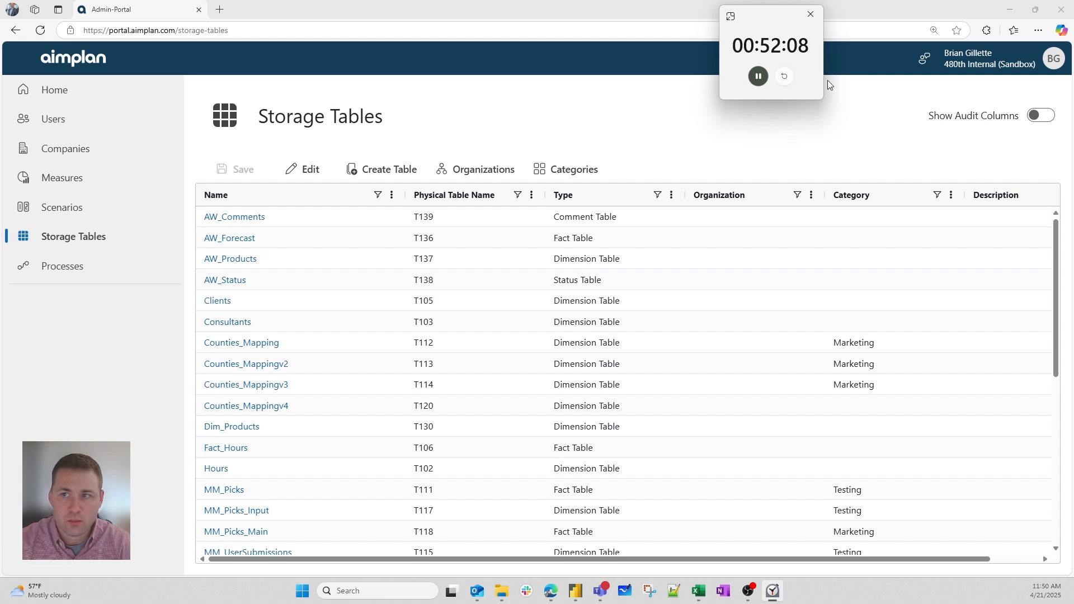
# - Switch to the AdventureWorks Sales Starter Template in Power BI Desktop and duplicate the d_Aim_Scenarios query in Power Query Editor
pyautogui.click(1009, 9)
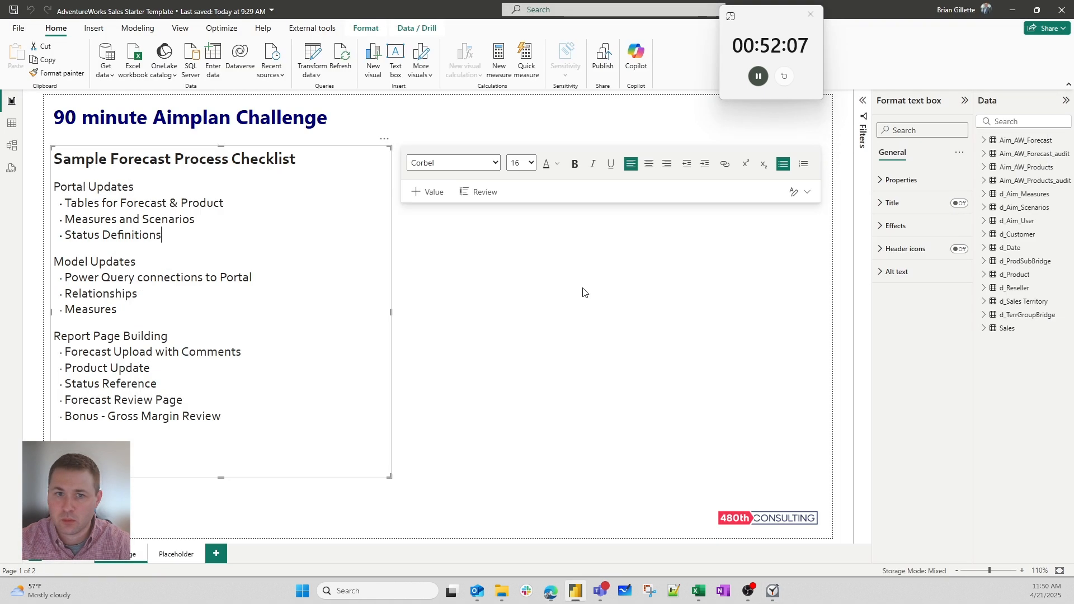
pyautogui.click(589, 371)
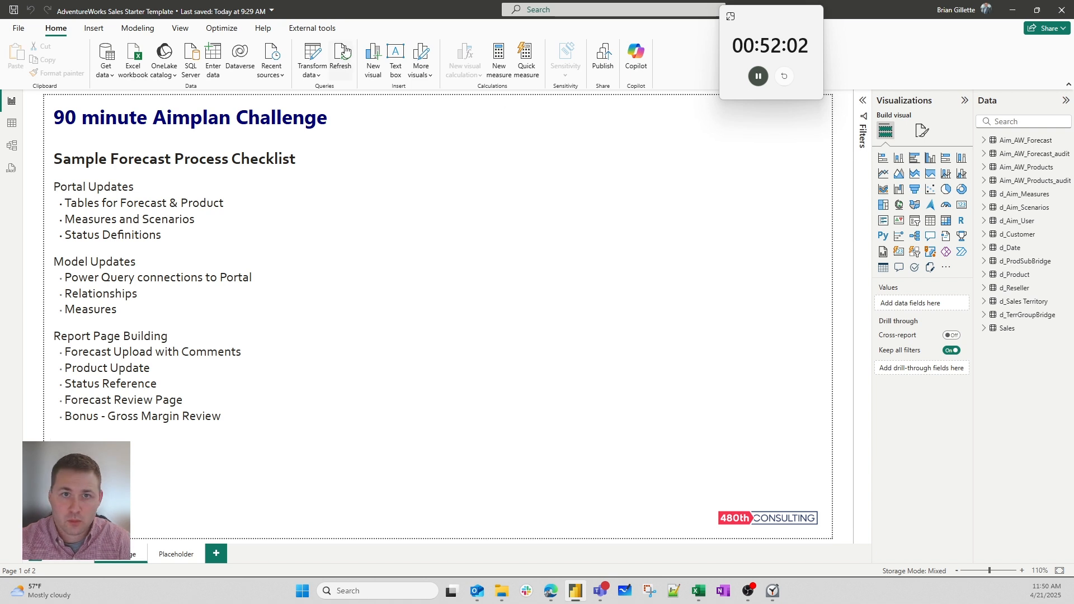
pyautogui.click(319, 49)
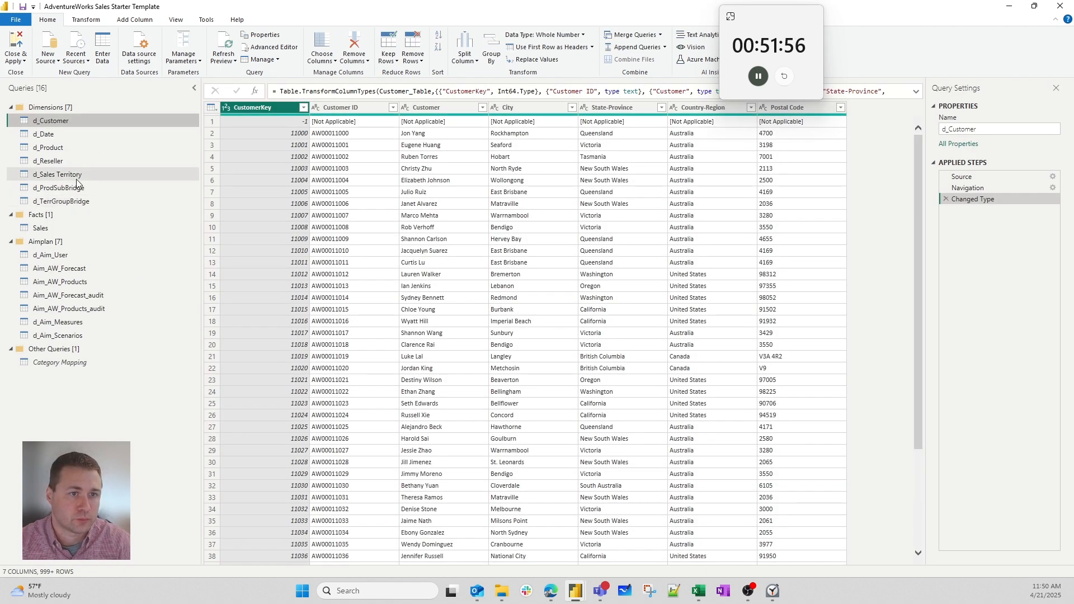
pyautogui.click(61, 336)
pyautogui.rightClick(64, 336)
pyautogui.click(98, 424)
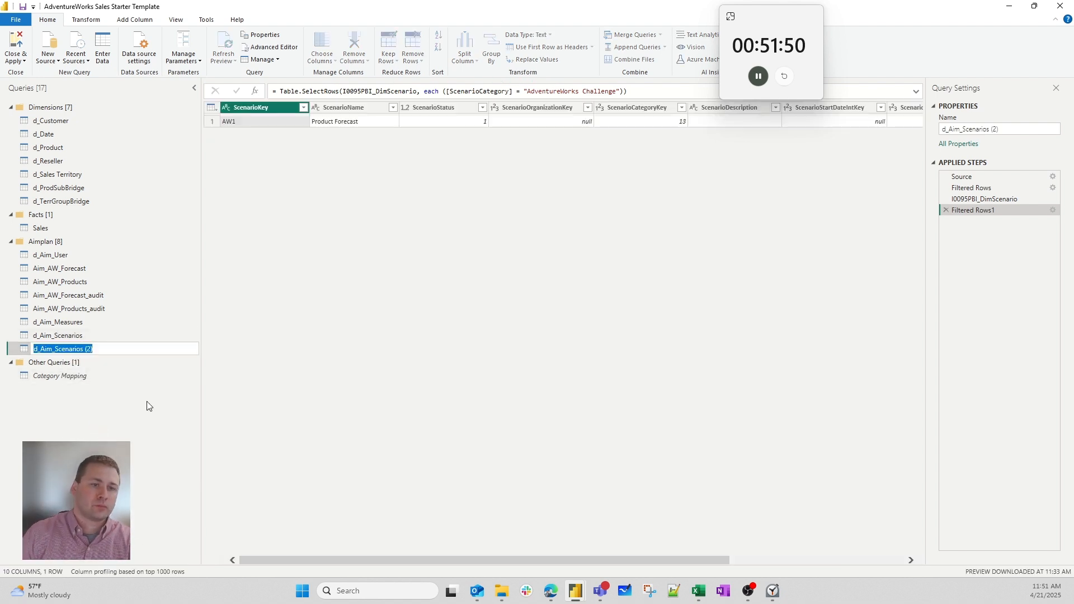
# - Rename the duplicated d_Aim_Scenarios query as Aim_SubcategoryComments
pyautogui.press('End')
pyautogui.hotkey('shift', 'Left')
pyautogui.hotkey('shift', 'Left')
pyautogui.hotkey('shift', 'Left')
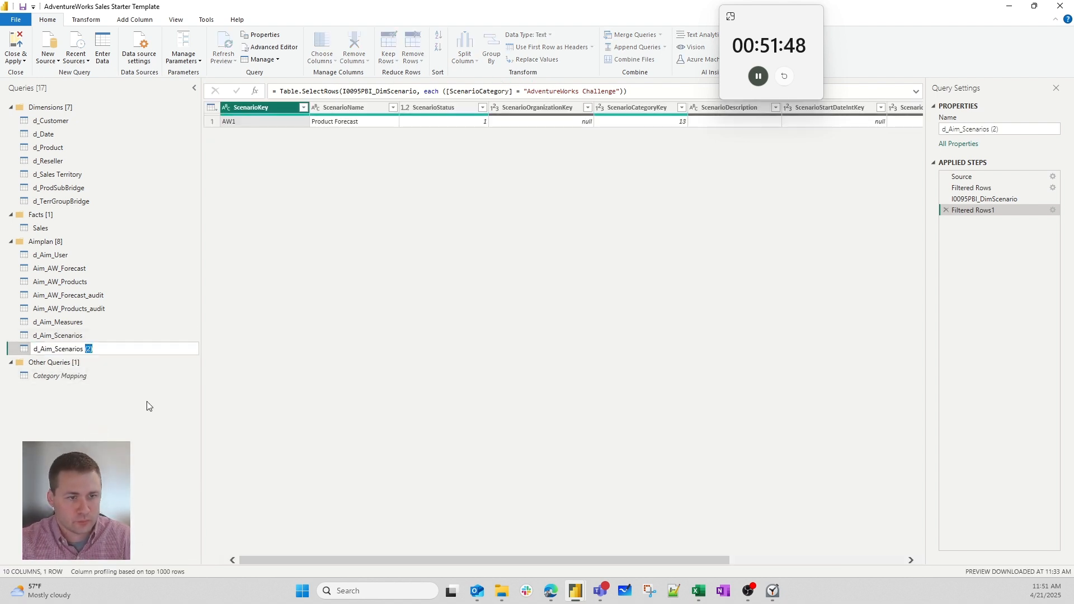
pyautogui.hotkey('shift', 'Left')
pyautogui.hotkey('shift', 'Left')
pyautogui.hotkey('shift', 'Left')
pyautogui.hotkey('shift', 'Left')
pyautogui.hotkey('shift', 'Left')
pyautogui.hotkey('shift', 'Left')
pyautogui.hotkey('shift', 'Left')
pyautogui.hotkey('shift', 'Left')
pyautogui.hotkey('shift', 'Left')
pyautogui.hotkey('shift', 'Left')
pyautogui.hotkey('shift', 'Left')
pyautogui.hotkey('shift', 'Left')
pyautogui.hotkey('shift', 'Left')
pyautogui.hotkey('shift', 'Left')
pyautogui.hotkey('shift', 'Left')
pyautogui.hotkey('shift', 'Left')
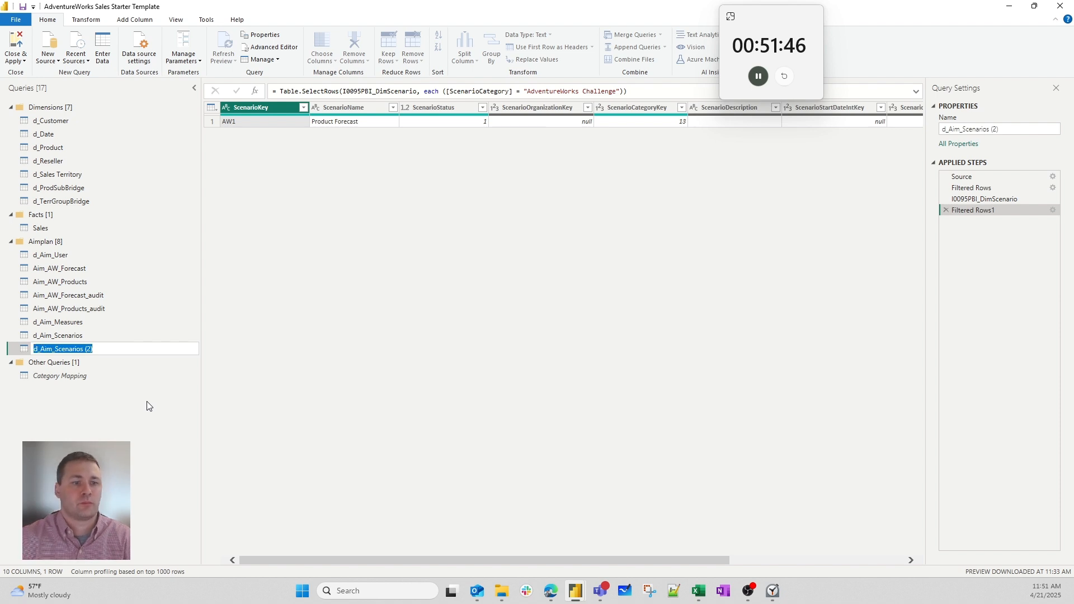
pyautogui.write('Aim_Comments')
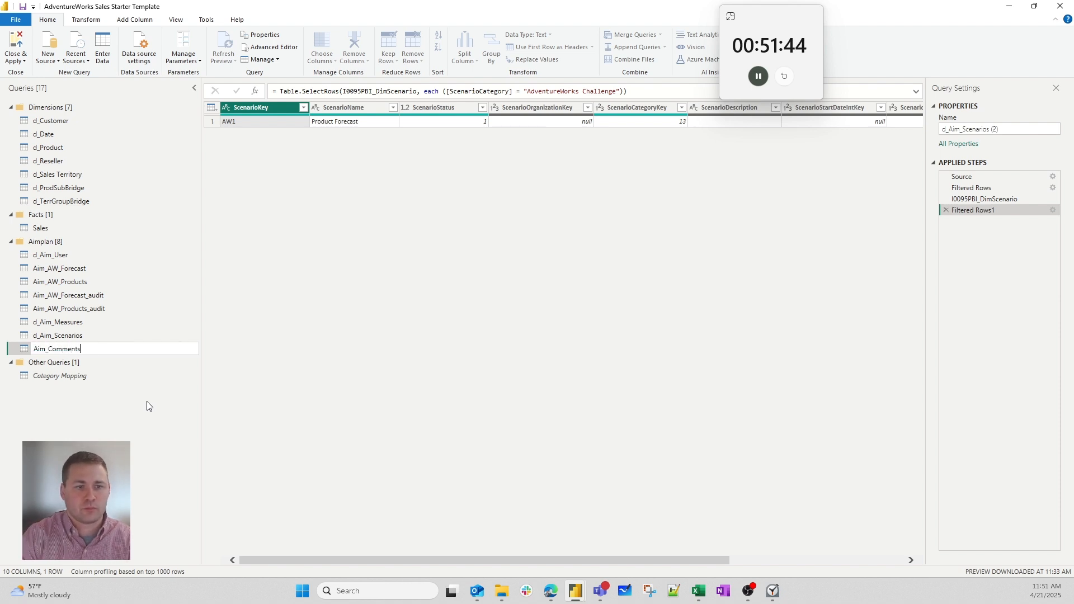
pyautogui.hotkey('ctrl', 'Left')
pyautogui.write('Subcategory')
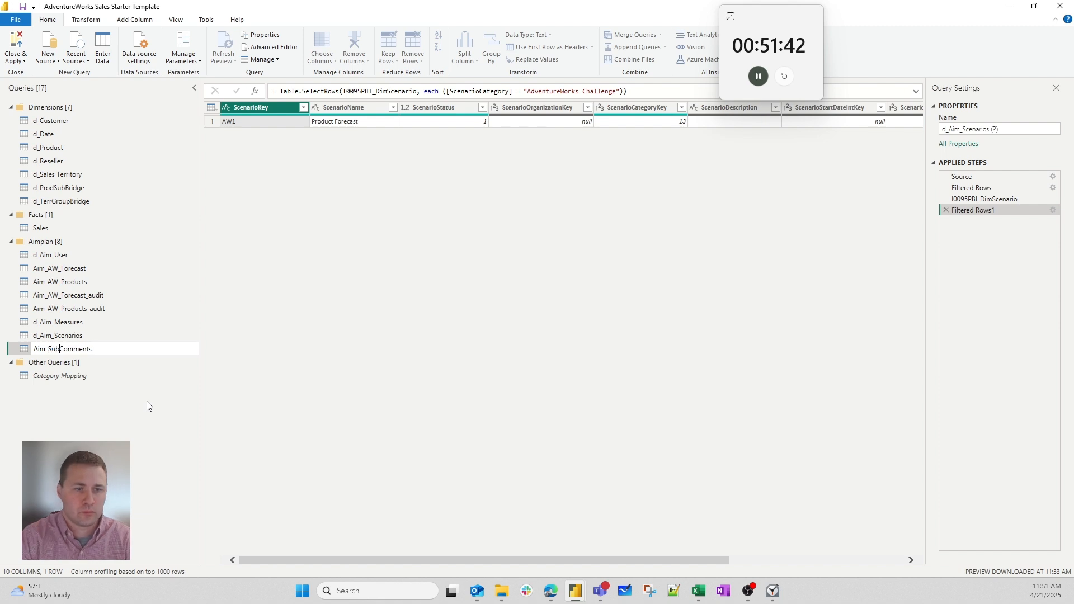
pyautogui.press('Return')
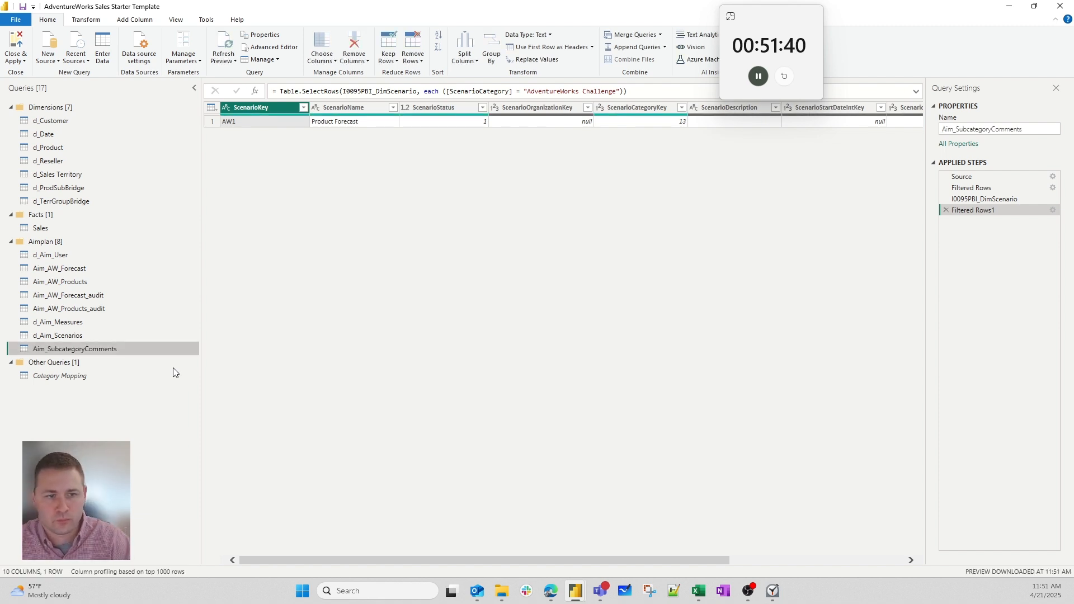
# - Delete the applied steps of Aim_SubcategoryComments from the first Filtered Rows through the end, keeping only Source
pyautogui.rightClick(996, 187)
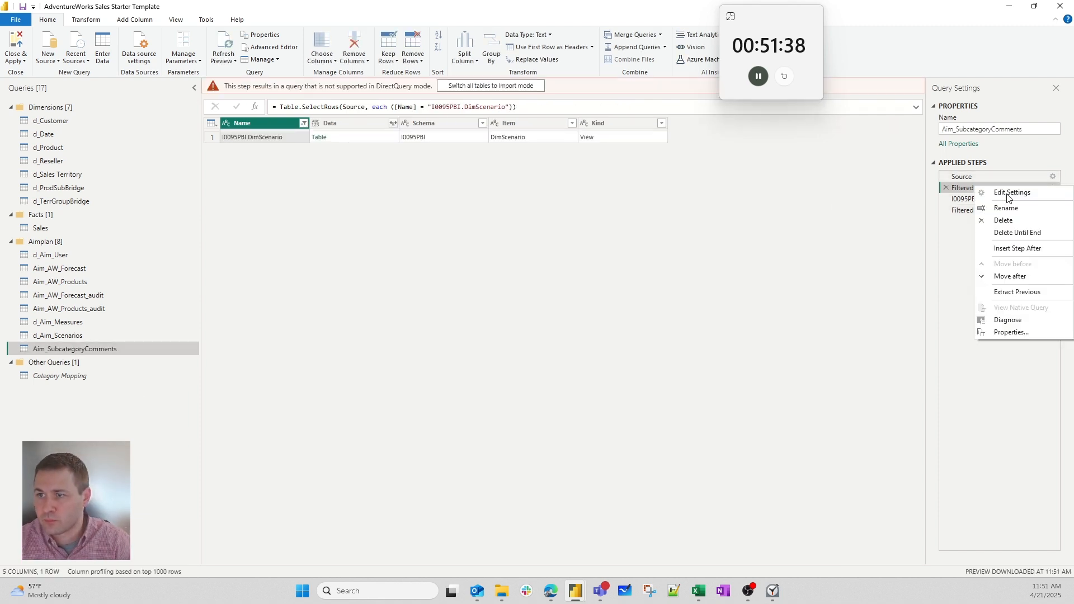
pyautogui.click(1017, 231)
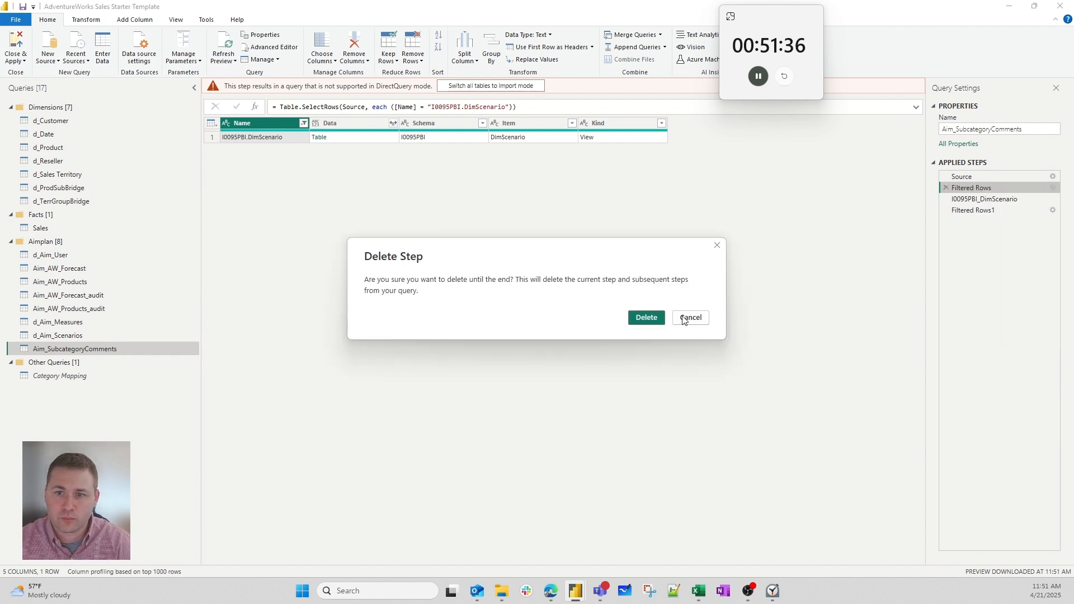
pyautogui.click(646, 317)
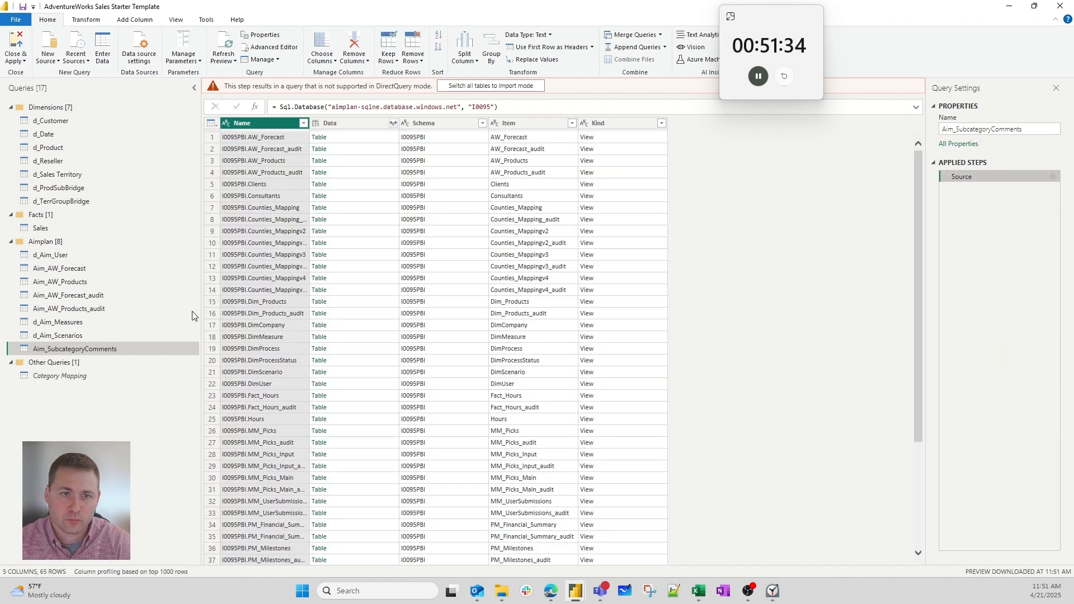
# - Duplicate the Aim_SubcategoryComments query and rename the copy as Aim_Status
pyautogui.rightClick(114, 349)
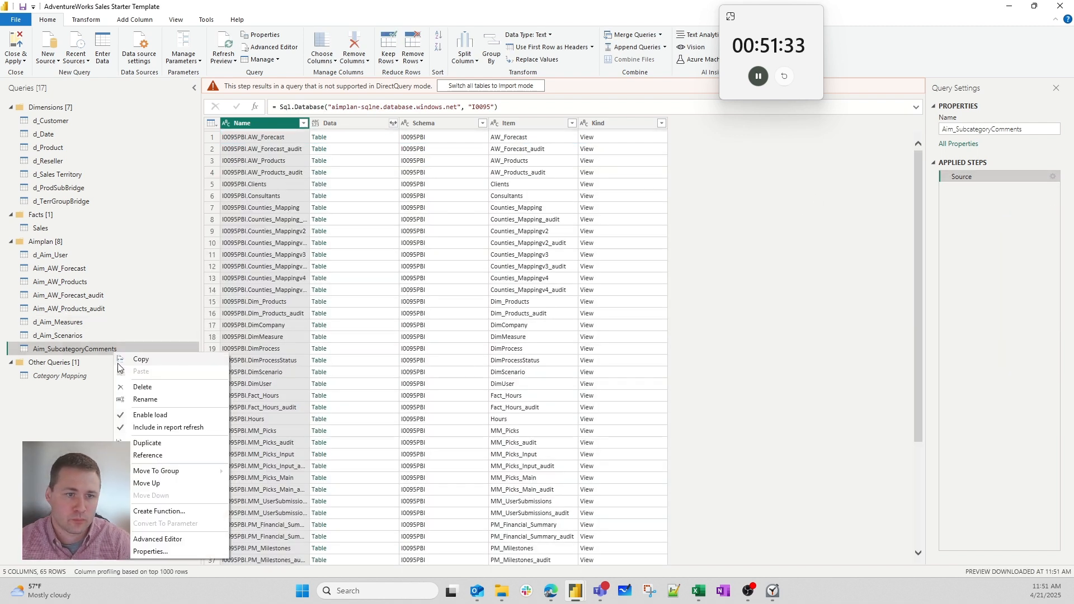
pyautogui.click(148, 442)
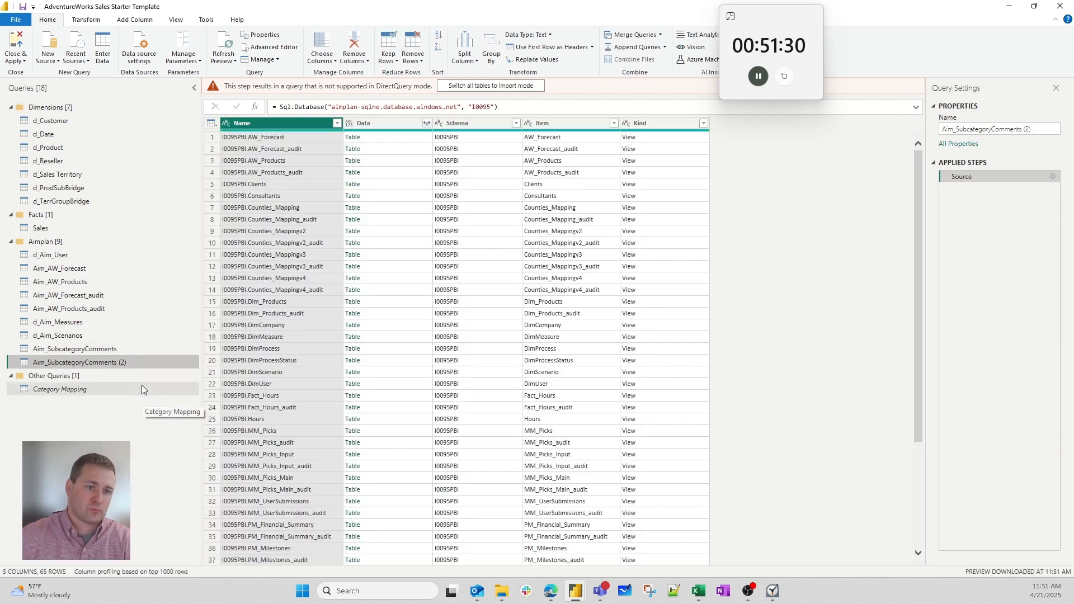
pyautogui.doubleClick(149, 360)
pyautogui.click(150, 360)
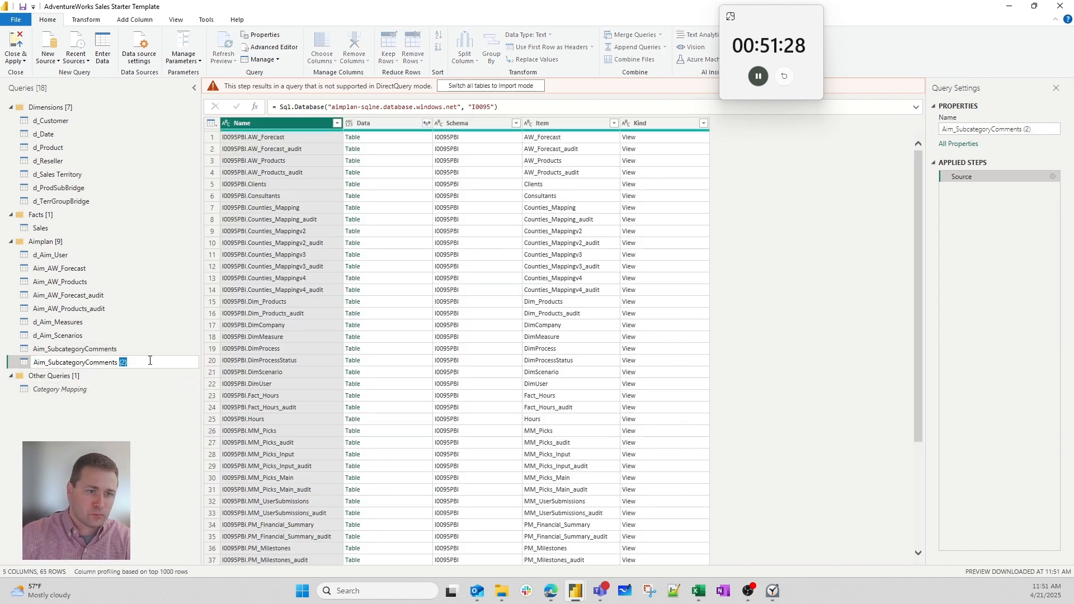
pyautogui.hotkey('ctrl', 'shift', 'Left')
pyautogui.hotkey('ctrl', 'shift', 'Left')
pyautogui.hotkey('ctrl', 'shift', 'Left')
pyautogui.write('Status')
pyautogui.press('Return')
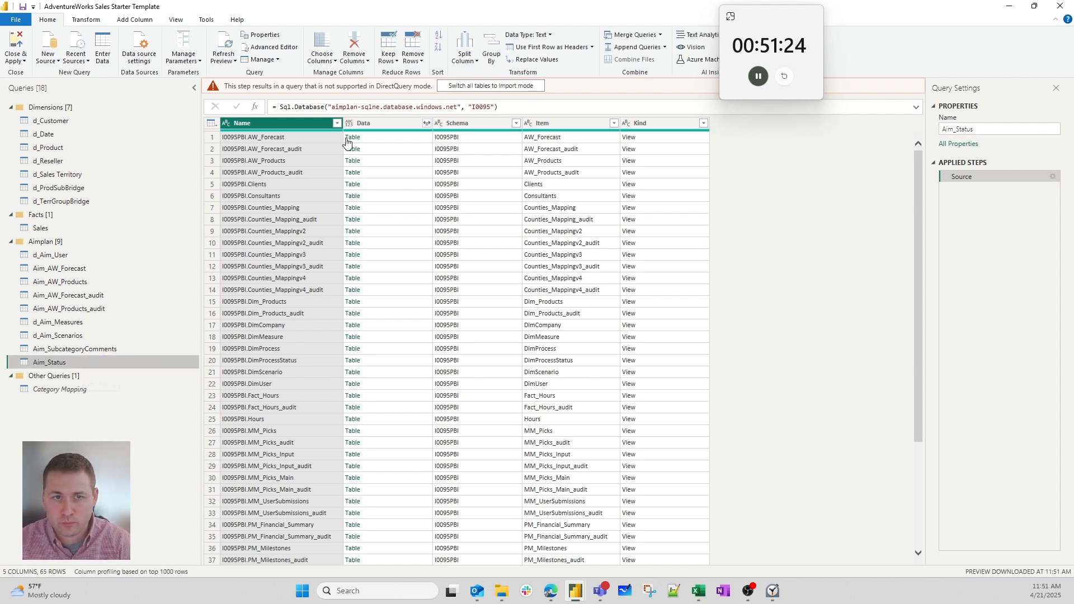
pyautogui.click(337, 124)
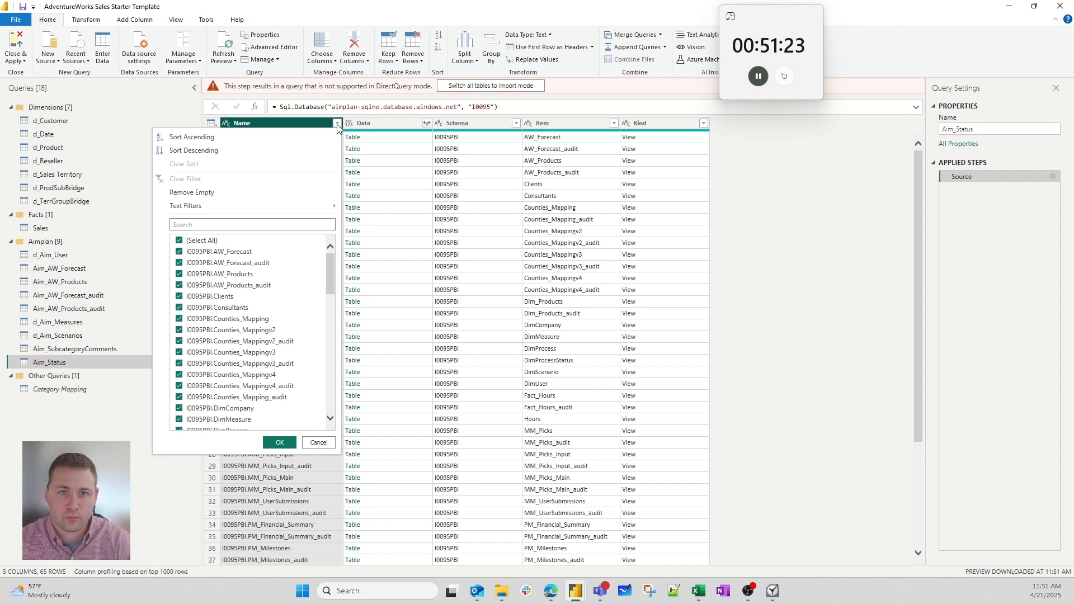
pyautogui.click(278, 224)
pyautogui.write('aw')
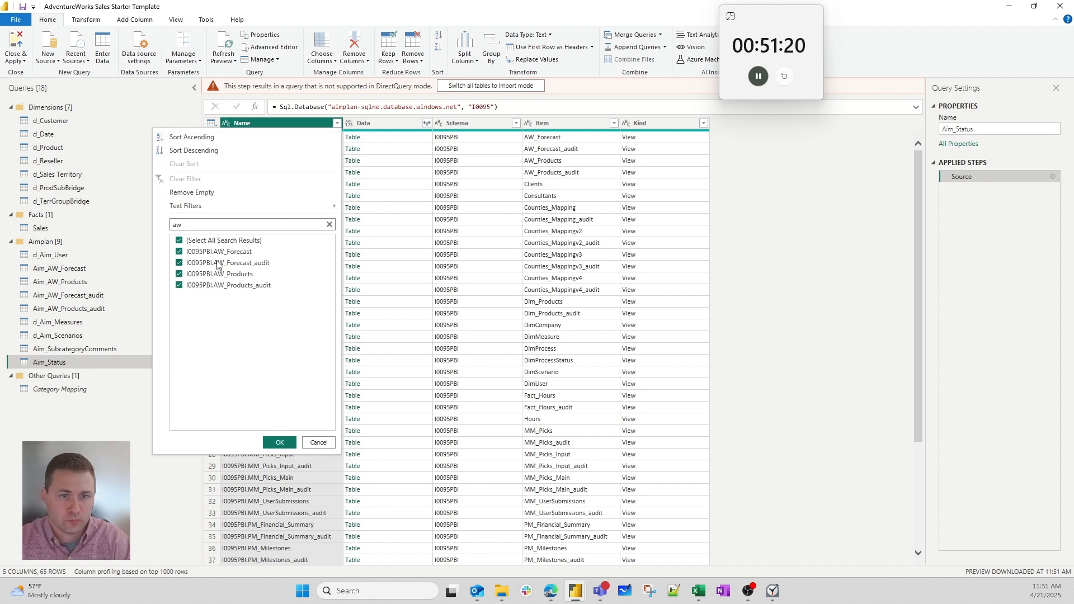
pyautogui.click(236, 240)
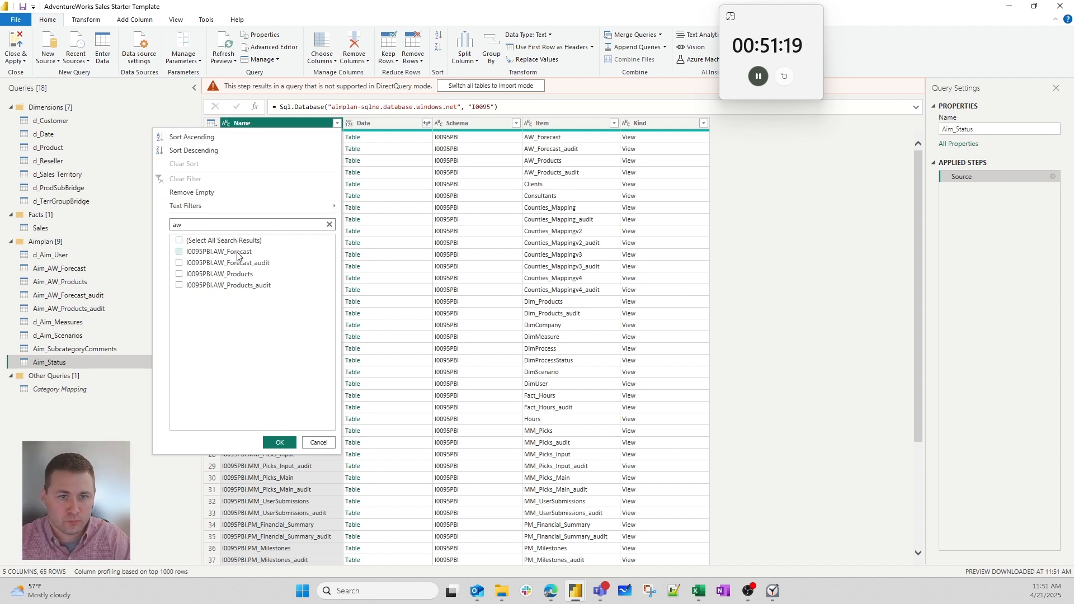
pyautogui.click(318, 442)
# - Refresh the Aim_Status preview and navigate into the I0095PBI.AW_Status table
pyautogui.click(222, 62)
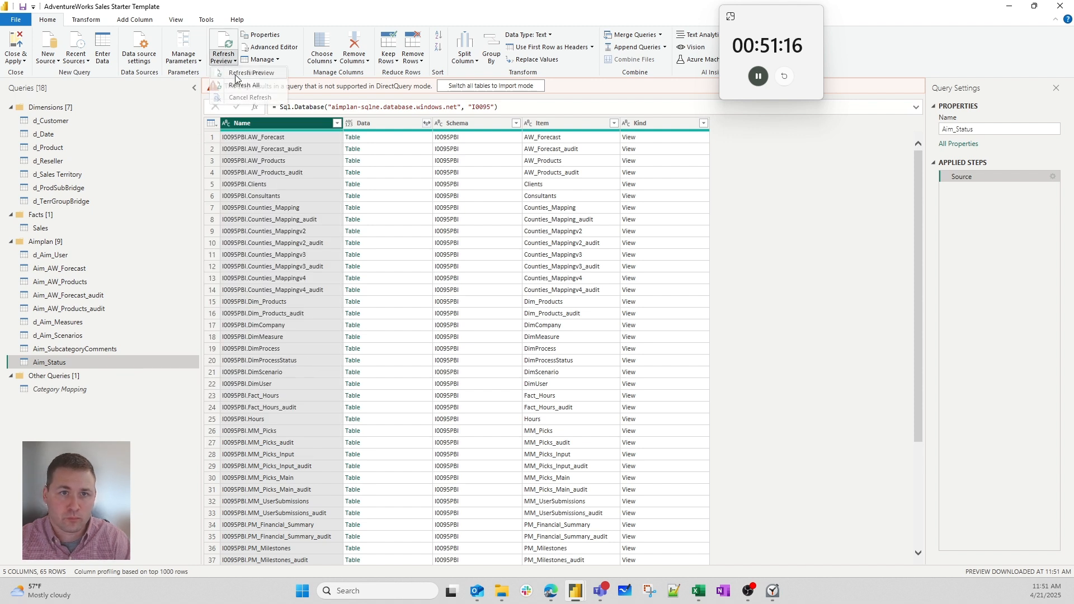
pyautogui.click(246, 73)
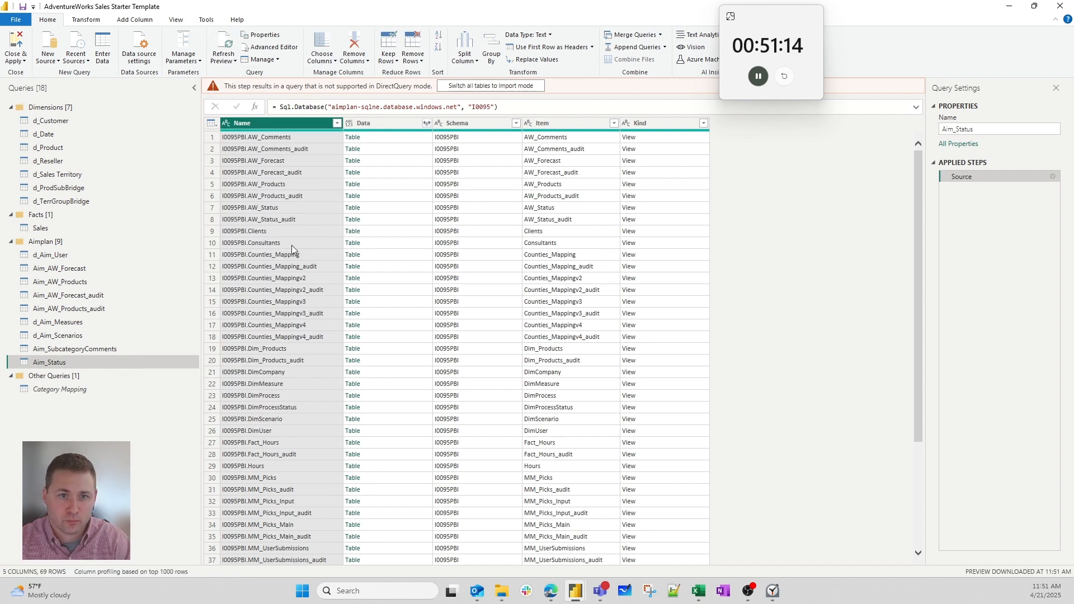
pyautogui.click(352, 208)
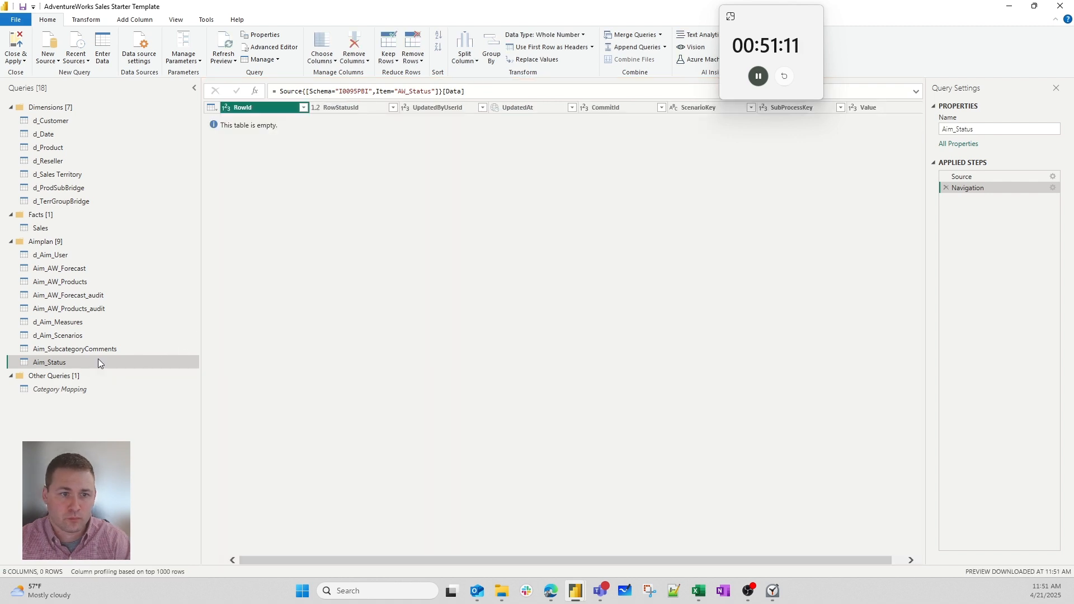
# - Refresh Aim_SubcategoryComments and navigate it into the I0095PBI.AW_Comments table, then close the editor and apply the query changes
pyautogui.click(79, 349)
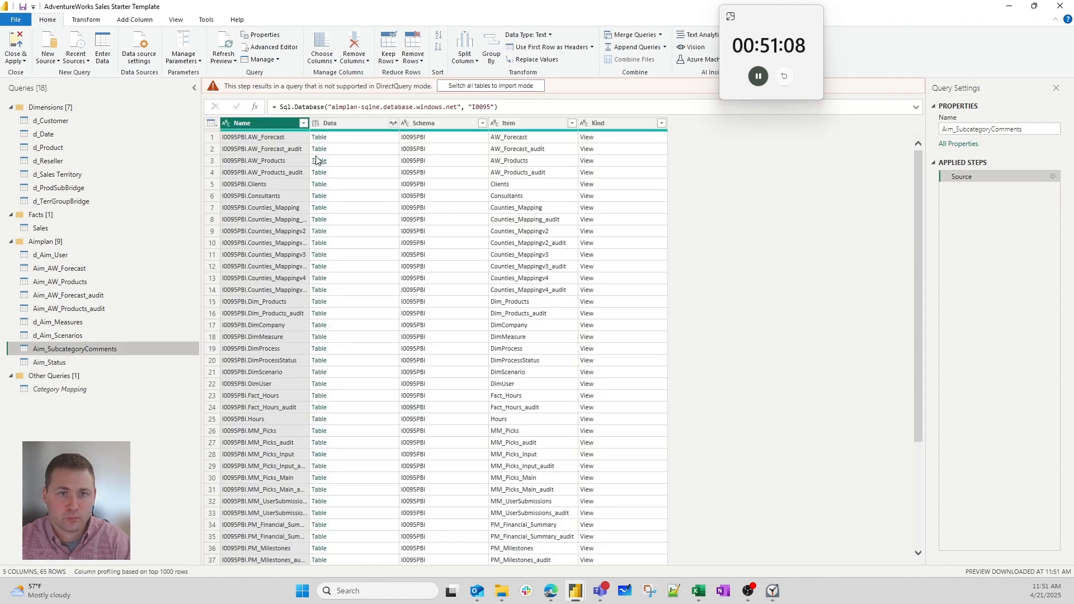
pyautogui.click(223, 60)
pyautogui.click(241, 78)
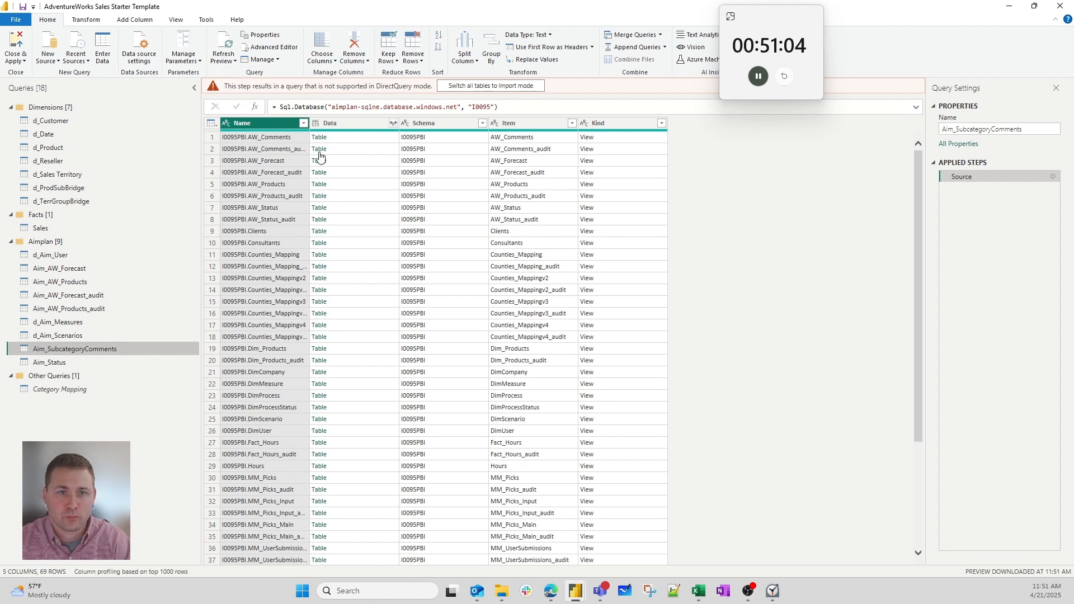
pyautogui.click(321, 139)
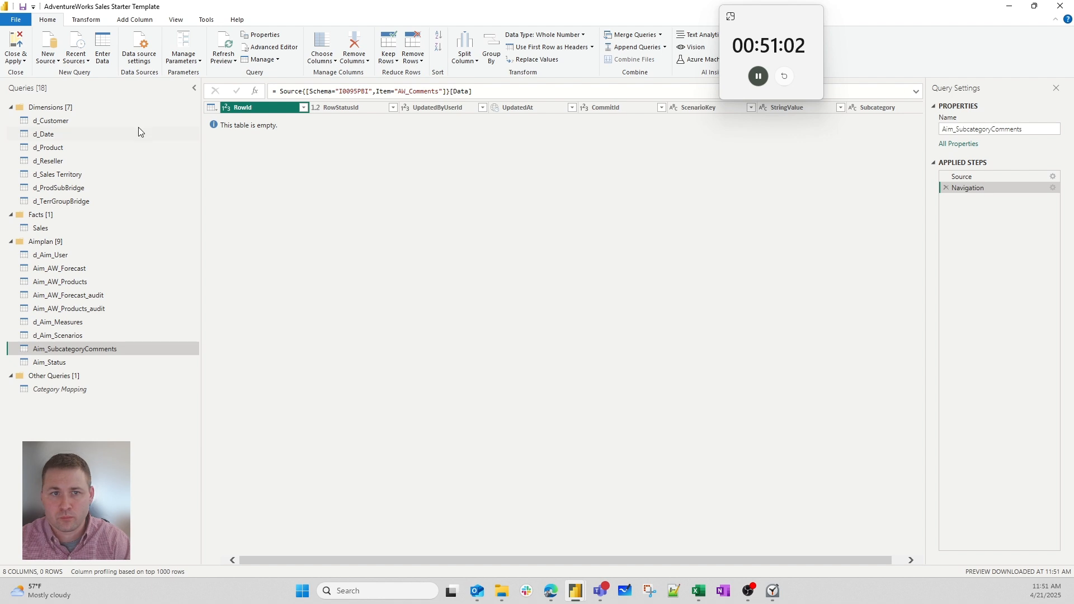
pyautogui.click(16, 59)
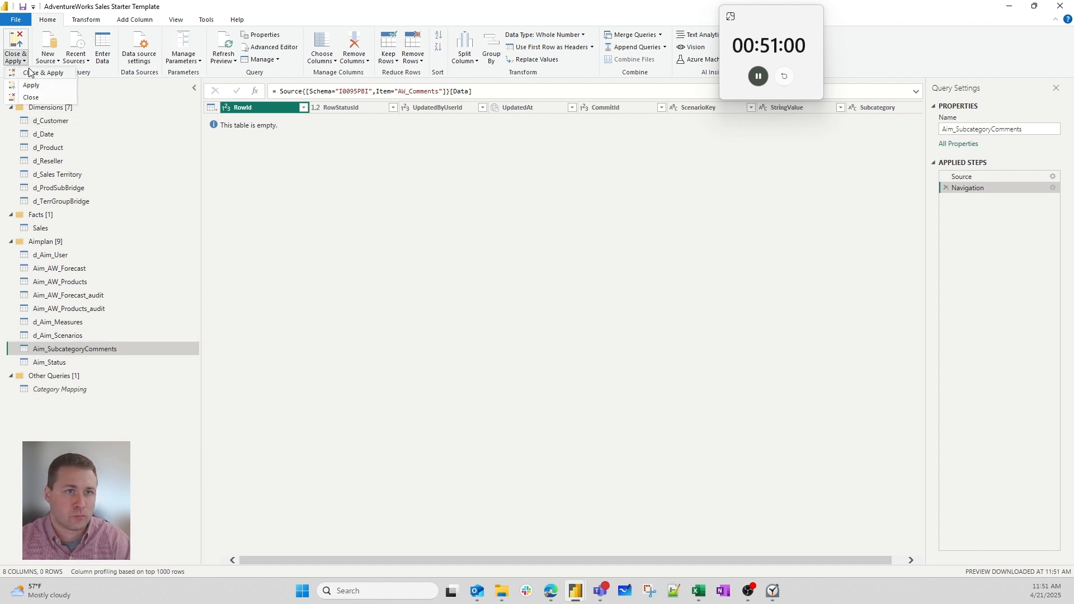
pyautogui.click(31, 76)
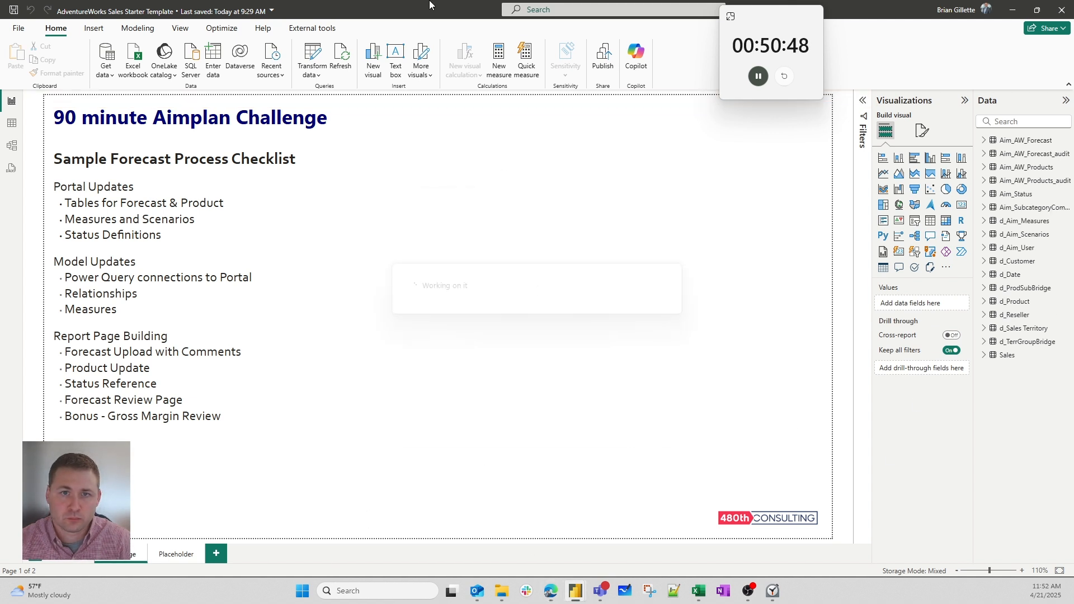
# - Reopen Power Query Editor, duplicate the Aim_Status query, and rename the copy as d_Aim_Status
pyautogui.click(318, 62)
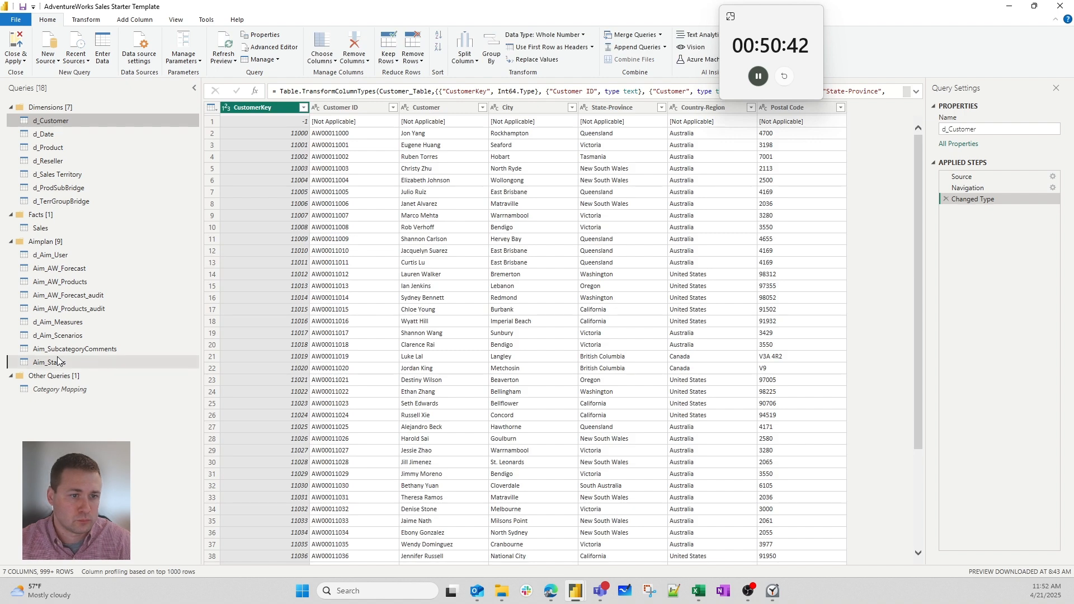
pyautogui.click(58, 362)
pyautogui.rightClick(58, 362)
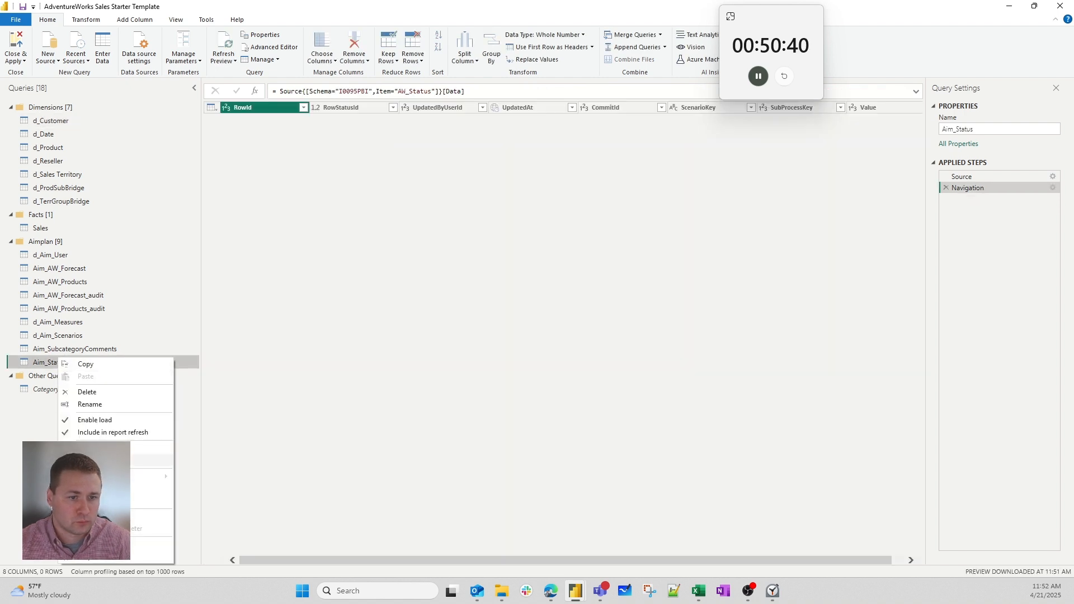
pyautogui.click(150, 448)
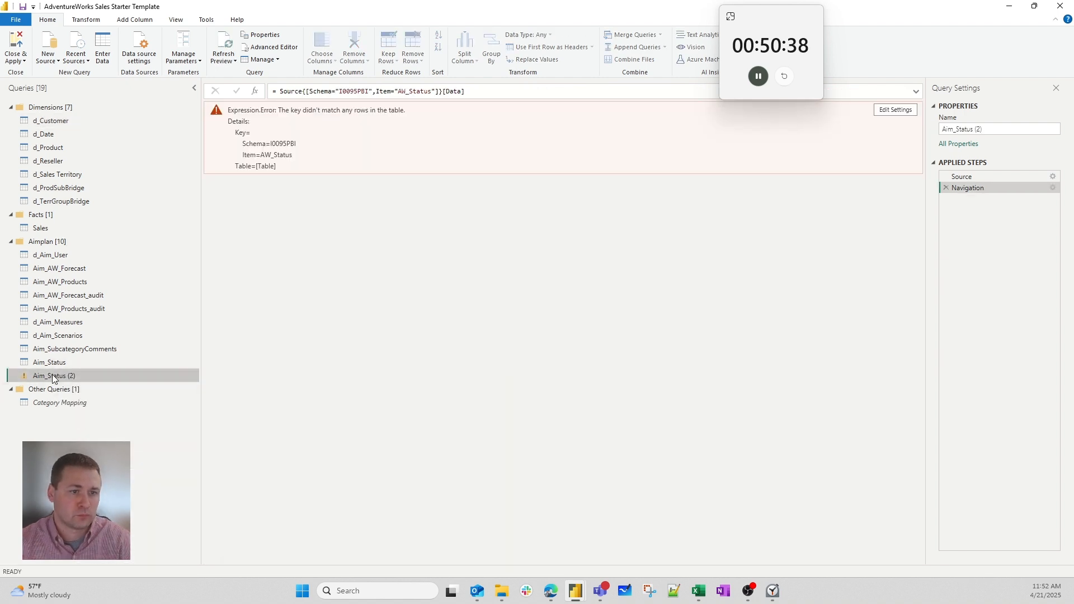
pyautogui.press('Home')
pyautogui.write('d_')
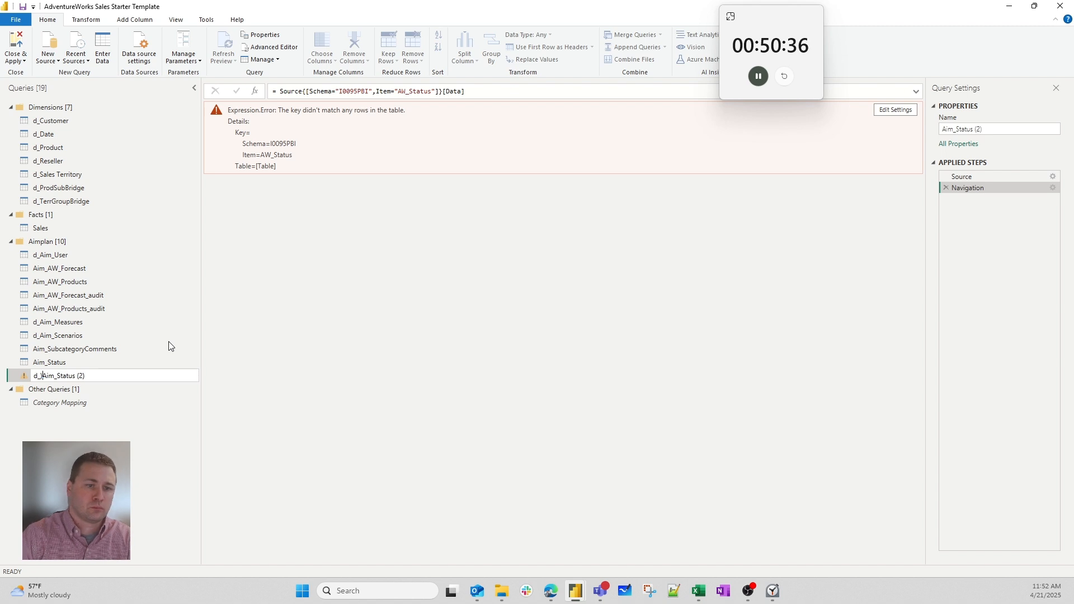
pyautogui.hotkey('ctrl', 'shift', 'Right')
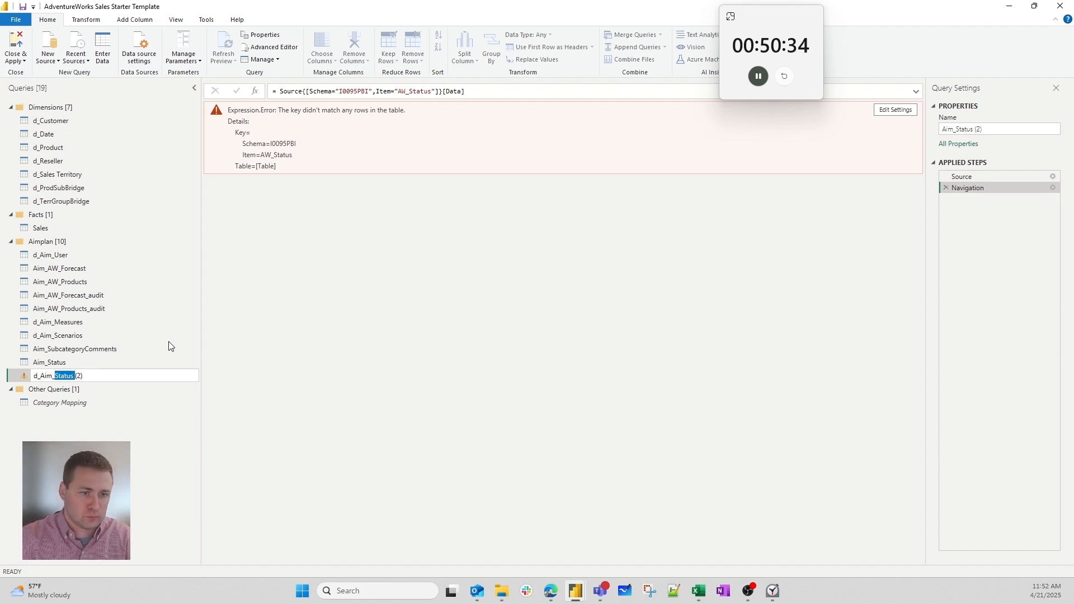
pyautogui.press('End')
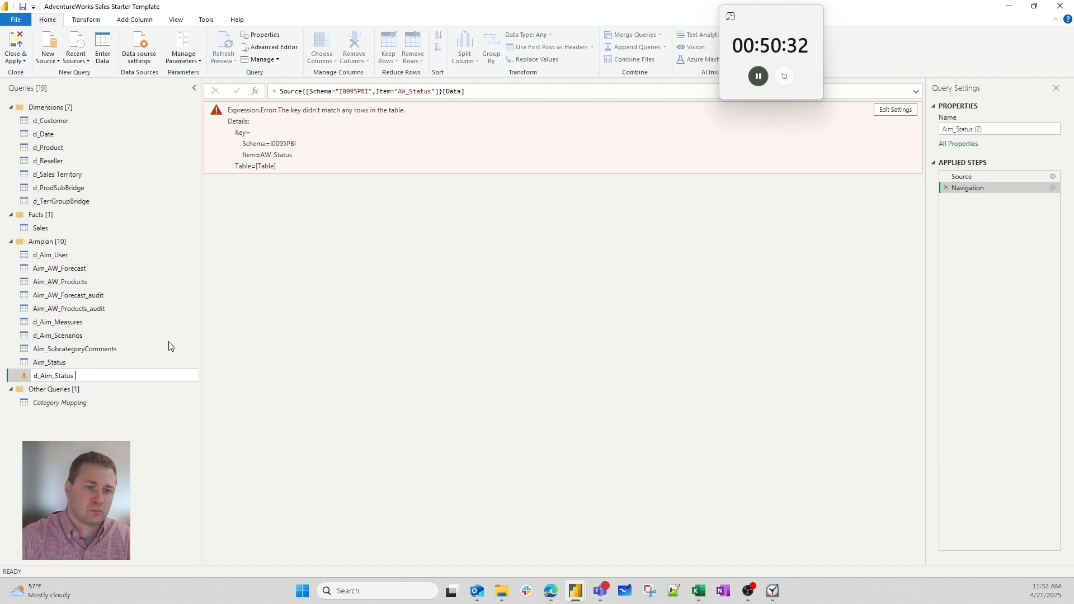
pyautogui.press('Return')
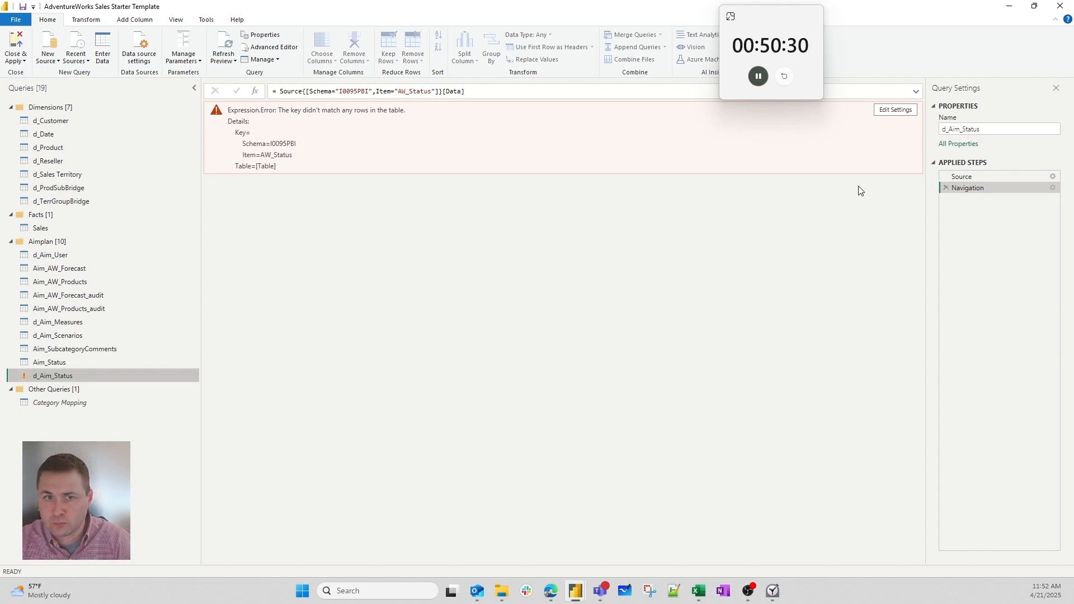
# - Delete the Navigation step from d_Aim_Status and refresh its preview of the source tables
pyautogui.click(945, 188)
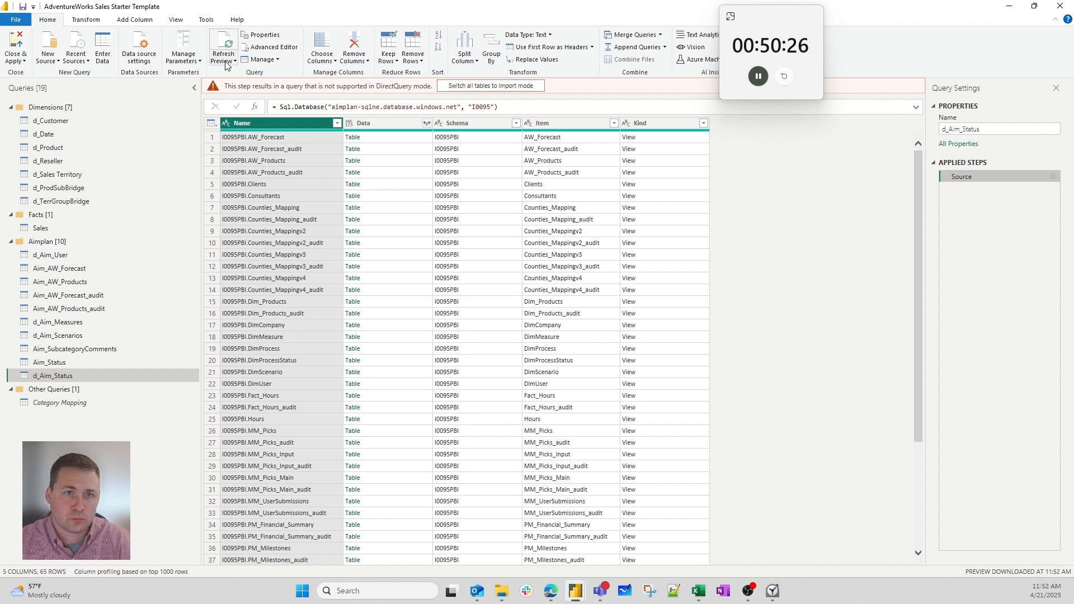
pyautogui.click(226, 65)
pyautogui.click(229, 79)
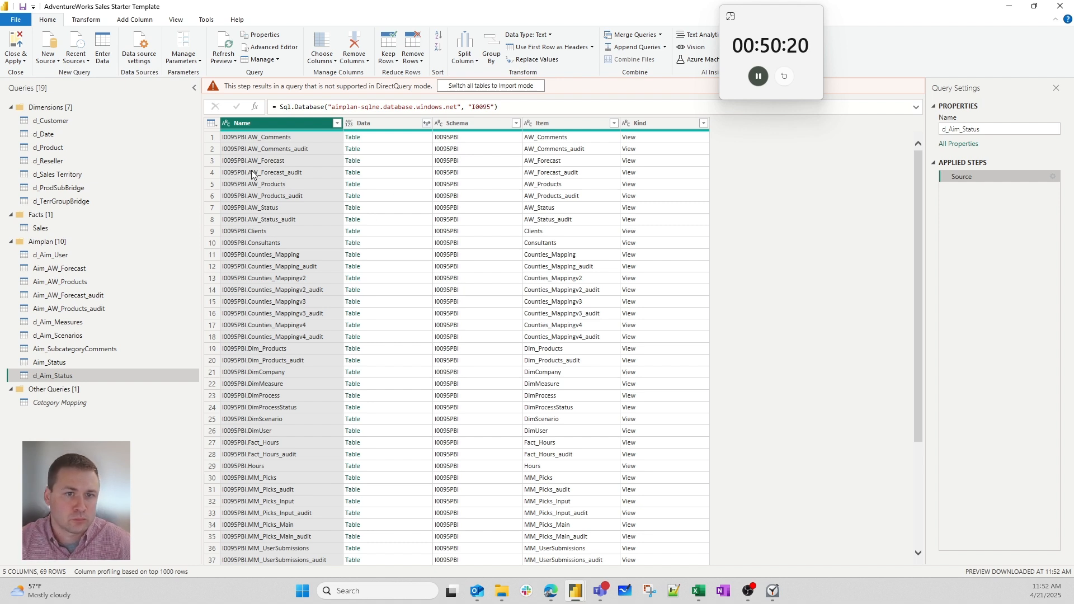
# - Search the Name column's filter values for "stat" and "examp", then cancel without filtering
pyautogui.click(337, 124)
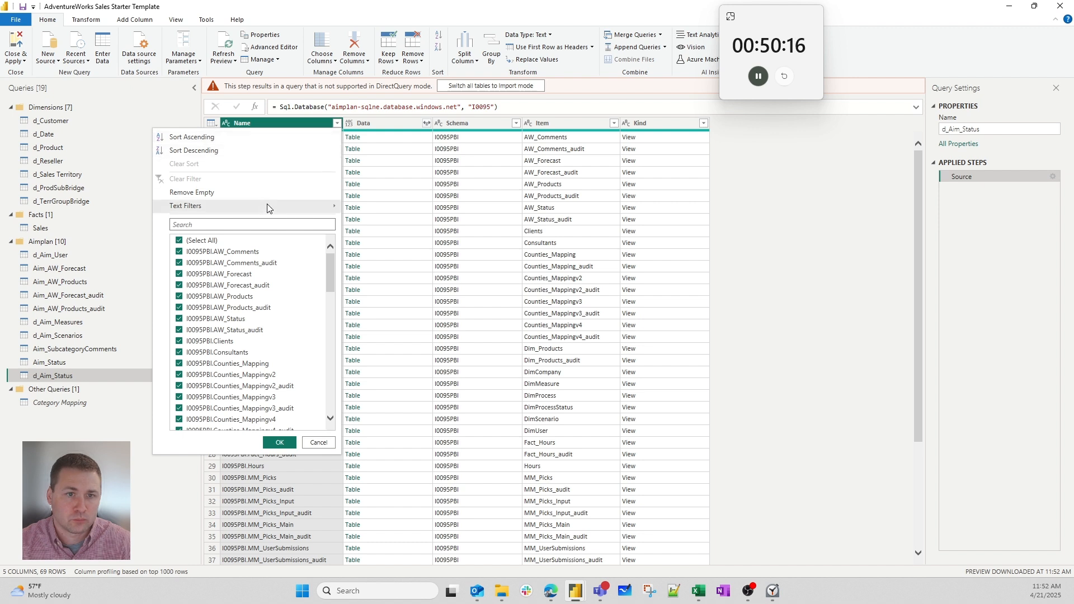
pyautogui.click(253, 226)
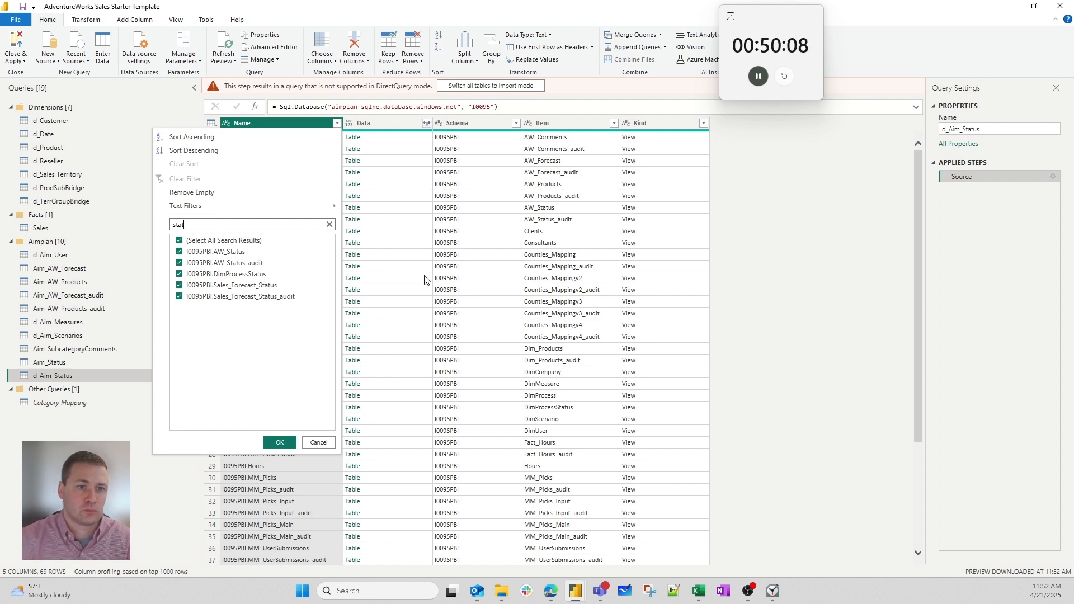
pyautogui.write('examp')
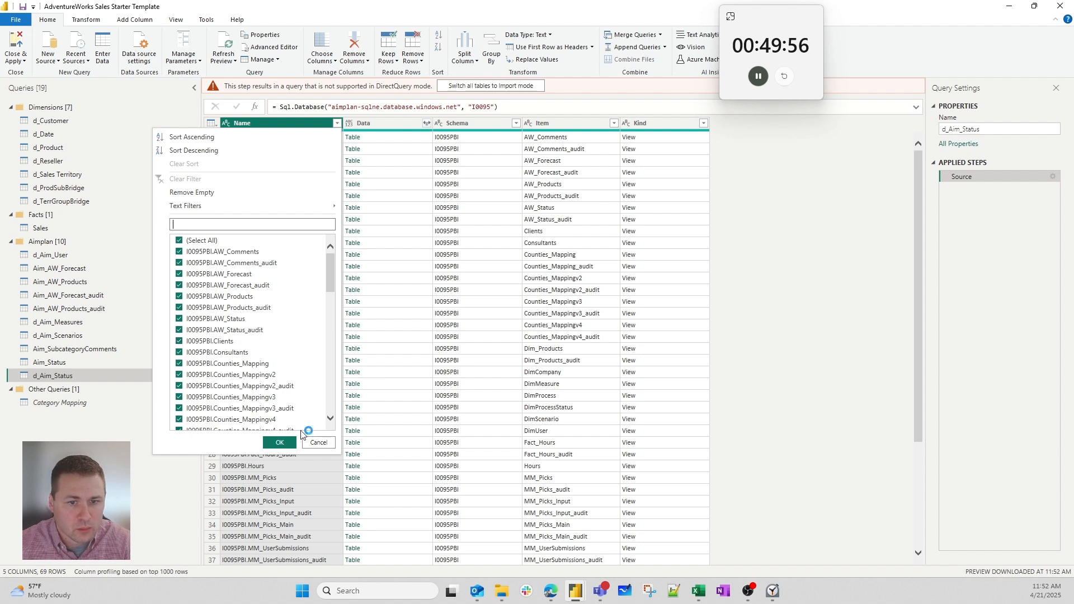
pyautogui.click(320, 443)
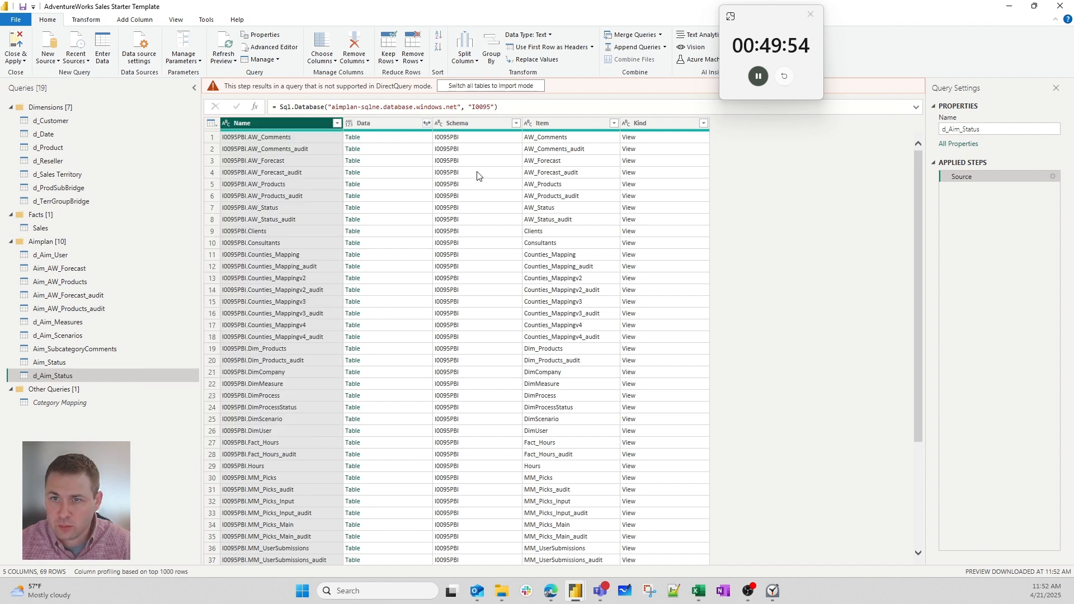
# - Refresh the d_Aim_Status preview and search the Name column's filter values for "ex", leaving the filter unapplied
pyautogui.click(223, 58)
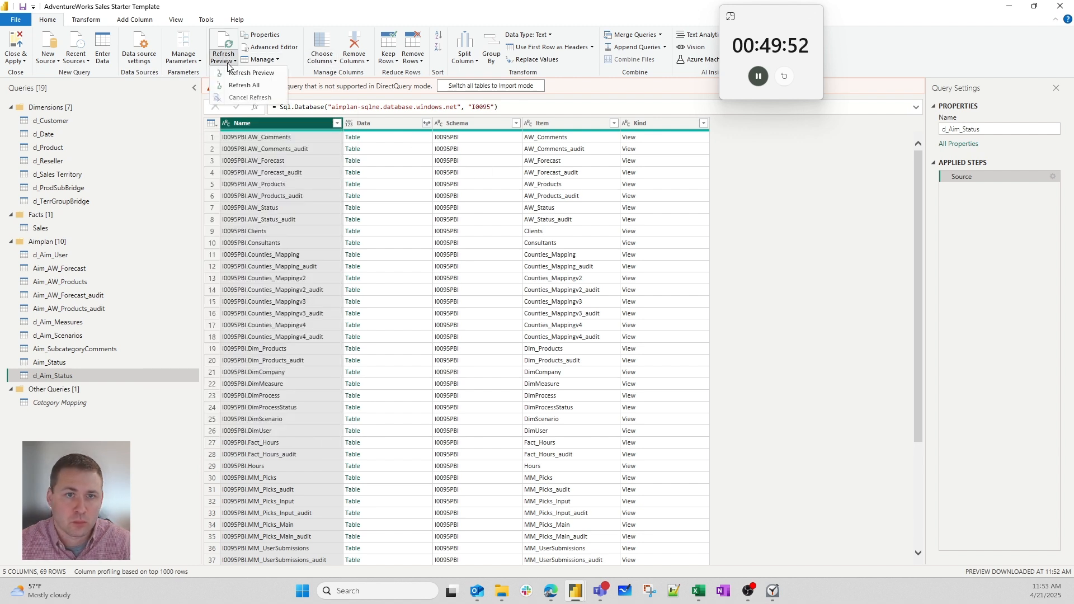
pyautogui.click(246, 73)
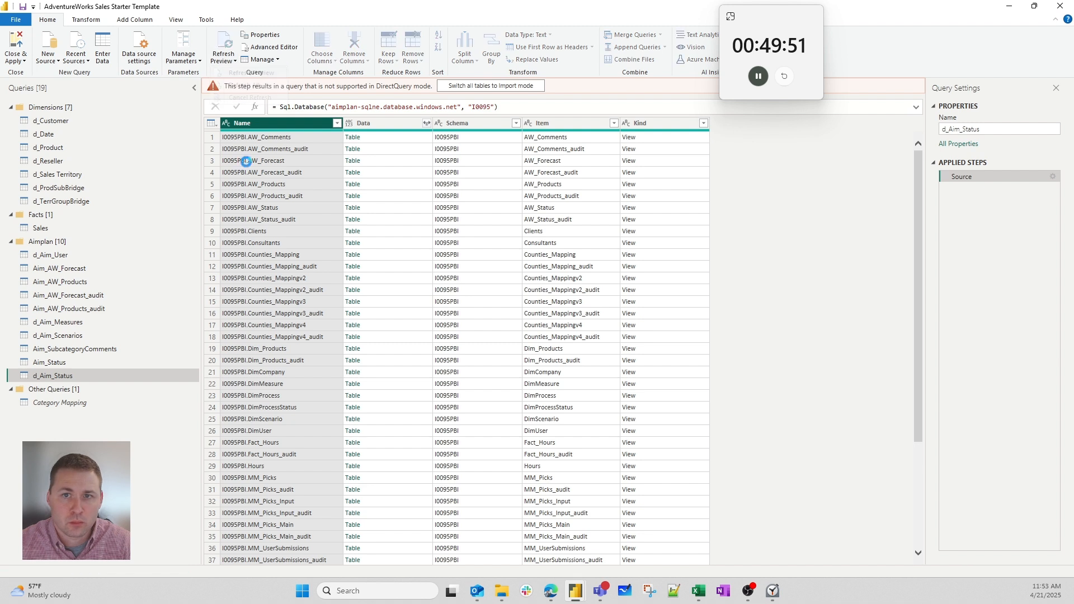
pyautogui.click(337, 125)
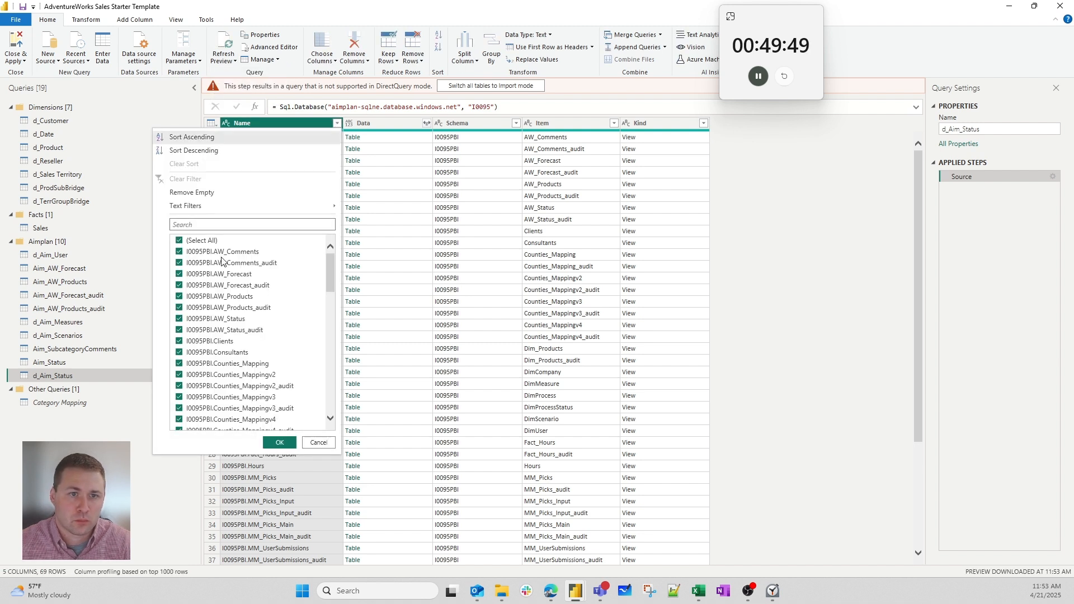
pyautogui.click(239, 222)
pyautogui.write('ex')
pyautogui.click(478, 394)
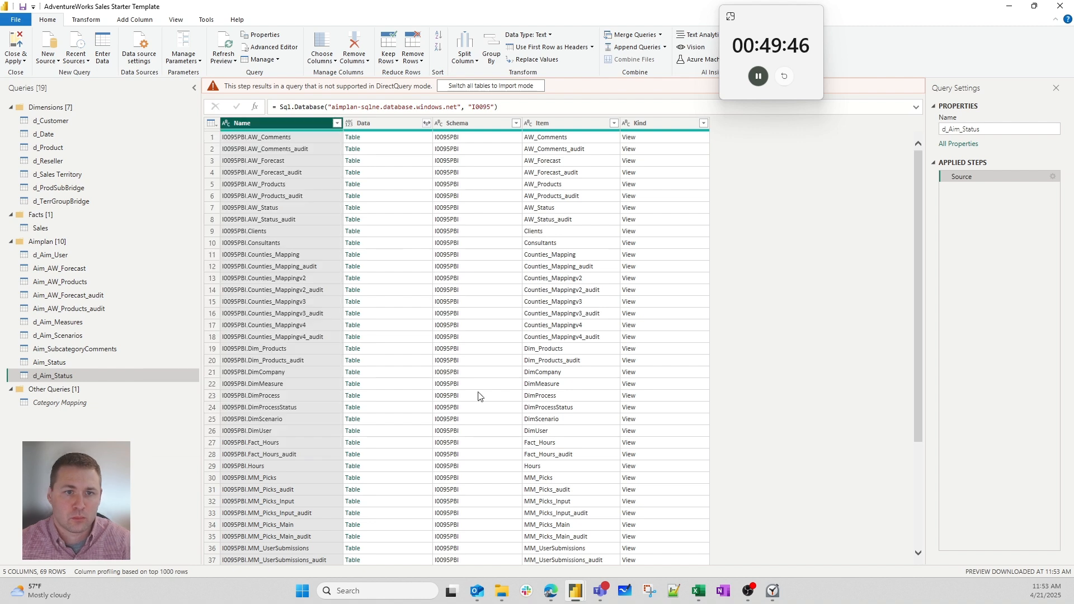
# - Switch to the Aimplan portal, open the AW_Sales_FC process, and examine its process statuses sorted in ascending order
pyautogui.hotkey('alt', 'Tab')
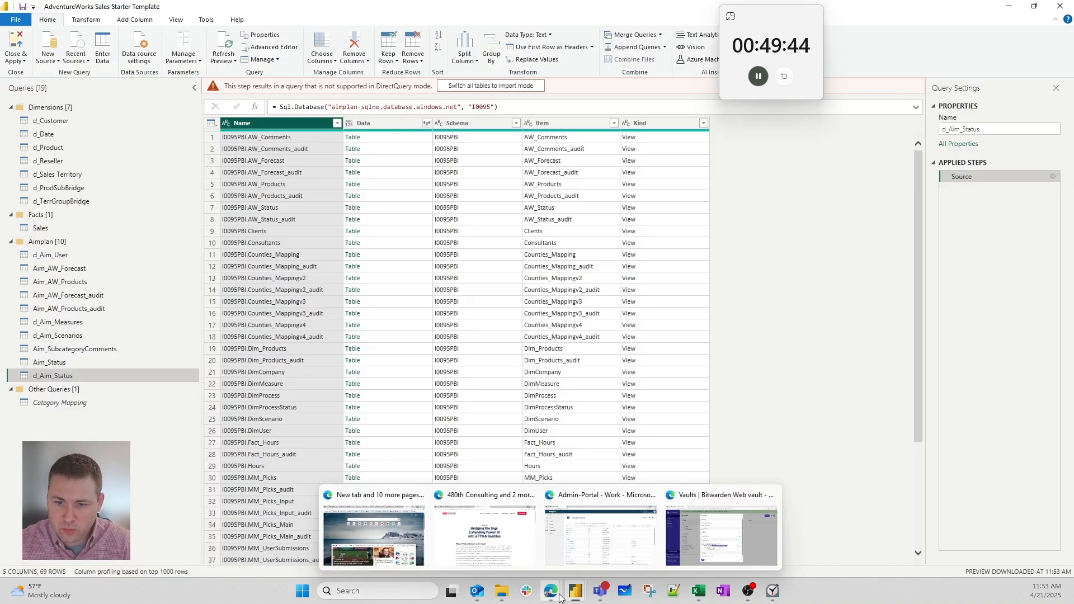
pyautogui.click(612, 517)
pyautogui.click(137, 263)
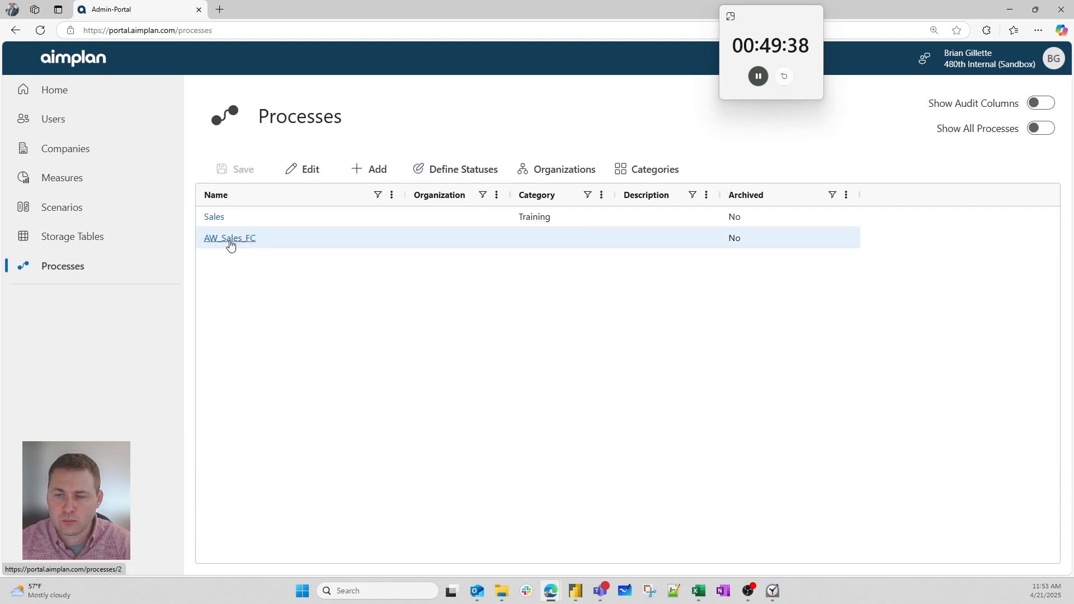
pyautogui.click(230, 242)
pyautogui.click(542, 167)
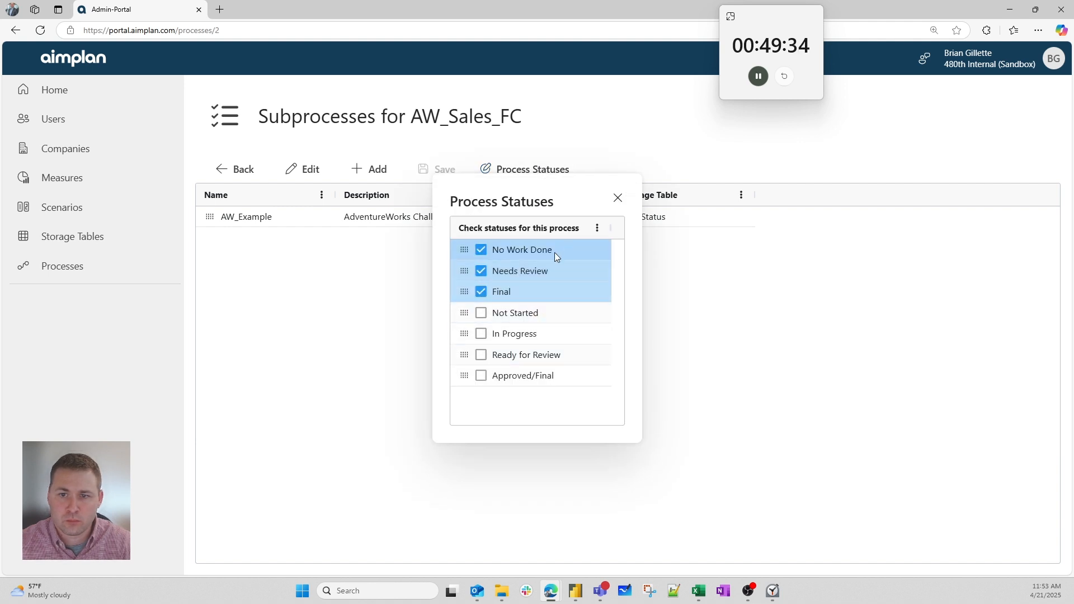
pyautogui.click(598, 229)
pyautogui.click(582, 225)
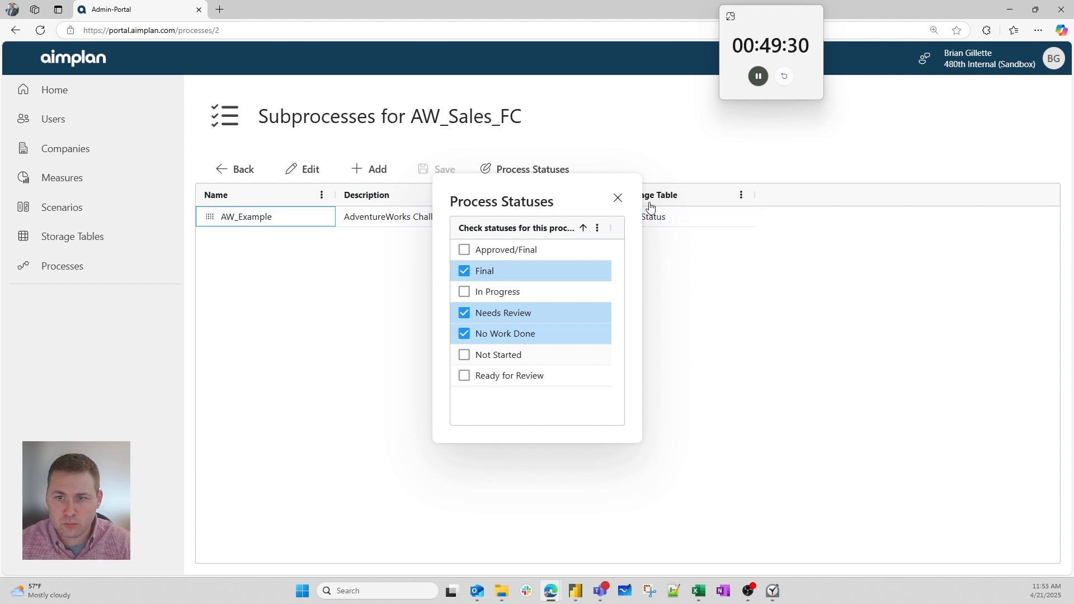
pyautogui.click(618, 198)
# - Inspect the AW_Example subprocess in edit mode, cancel editing, and review the AW_Sales_FC process statuses again
pyautogui.click(274, 216)
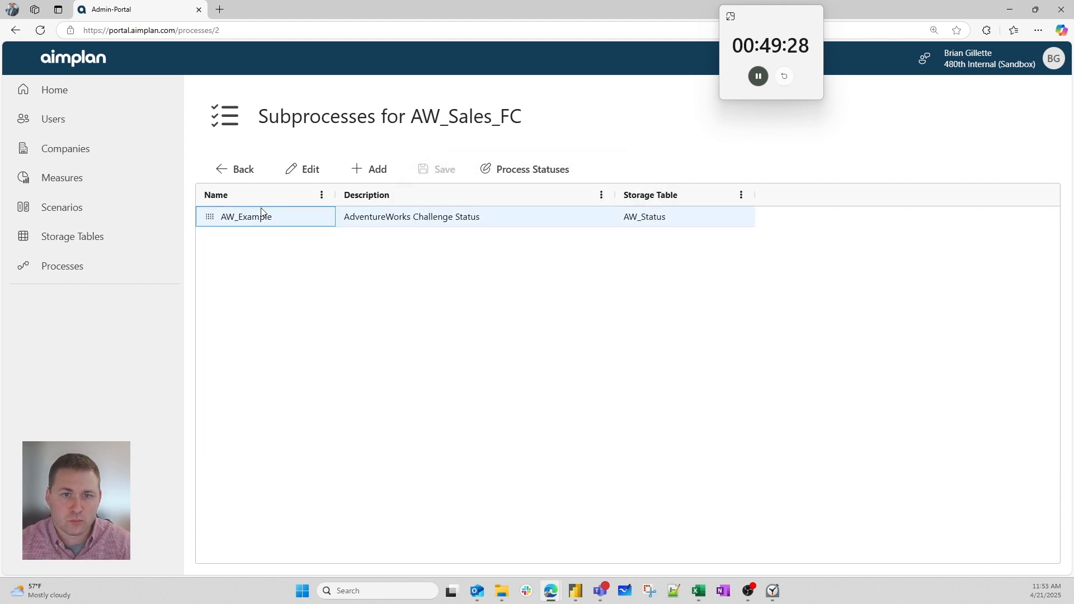
pyautogui.click(305, 170)
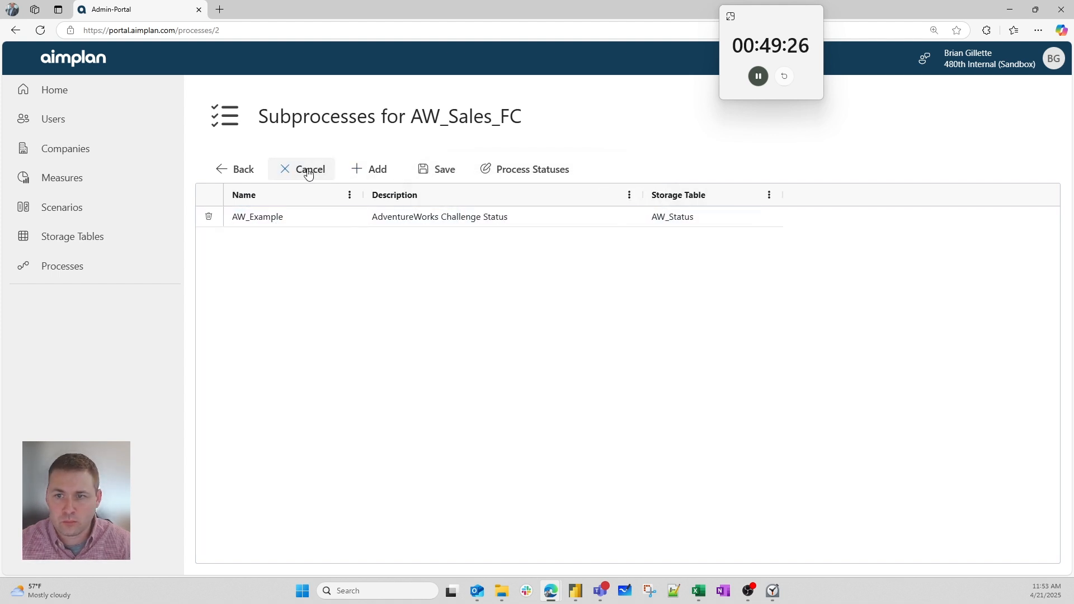
pyautogui.click(307, 173)
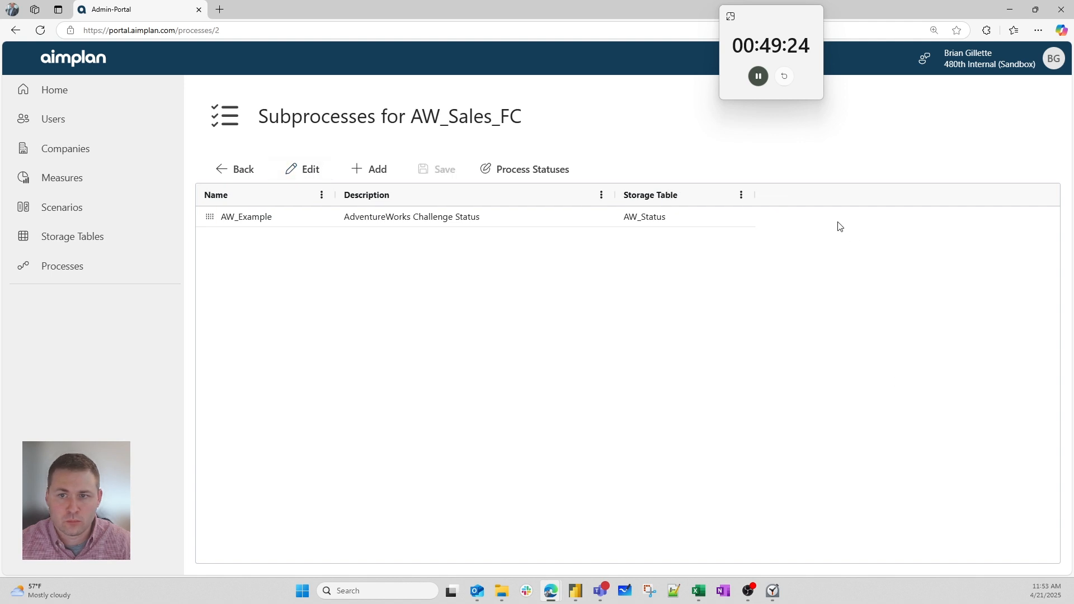
pyautogui.click(508, 176)
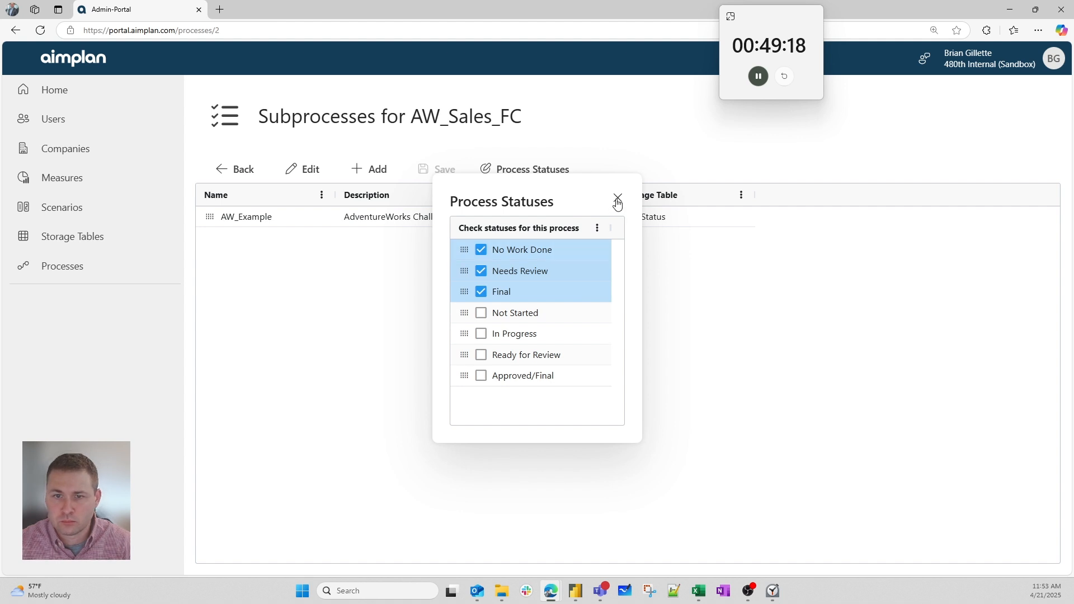
pyautogui.click(618, 201)
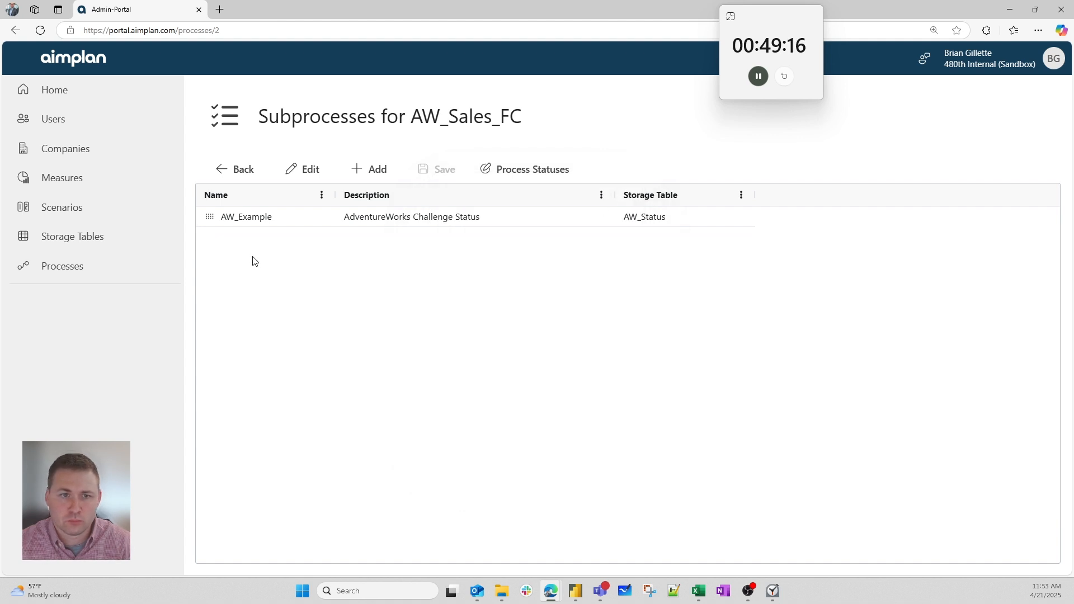
# - Open the Sales process, check its process statuses, and return to the process list
pyautogui.click(238, 172)
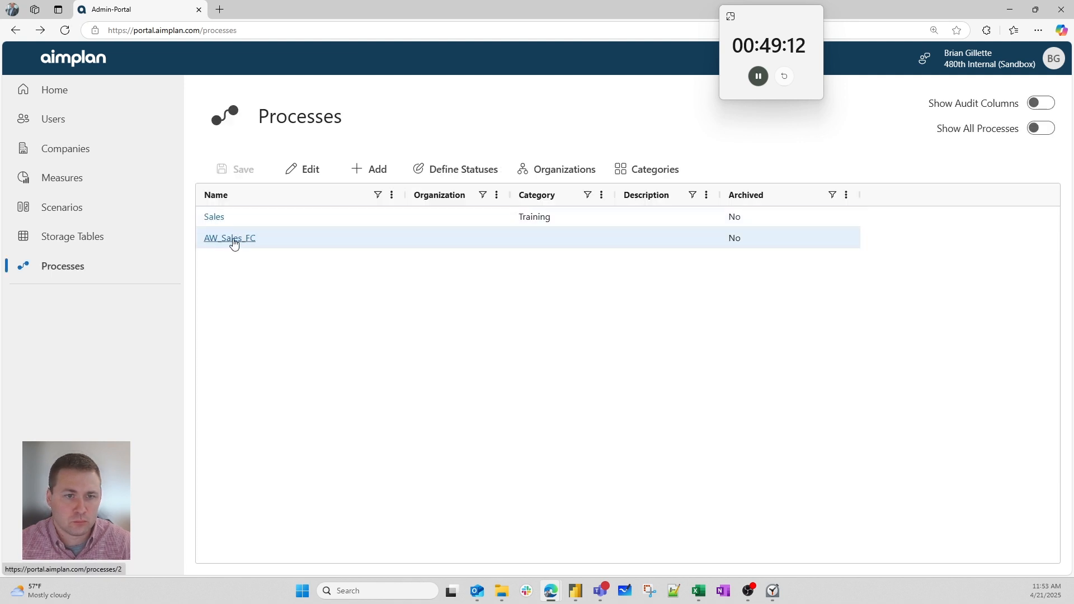
pyautogui.click(212, 217)
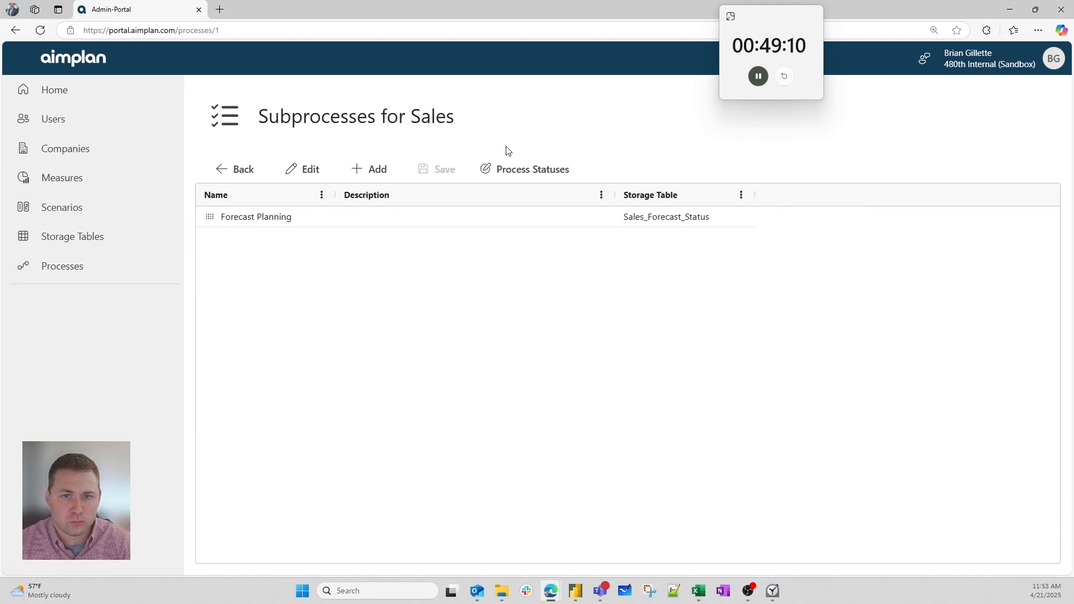
pyautogui.click(513, 167)
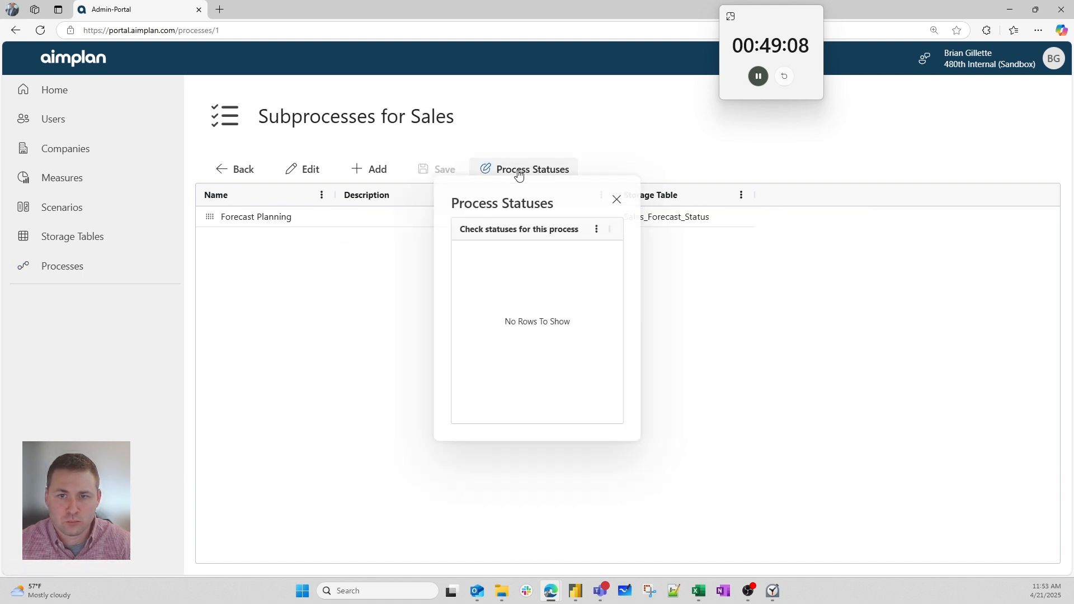
pyautogui.click(617, 196)
pyautogui.click(240, 169)
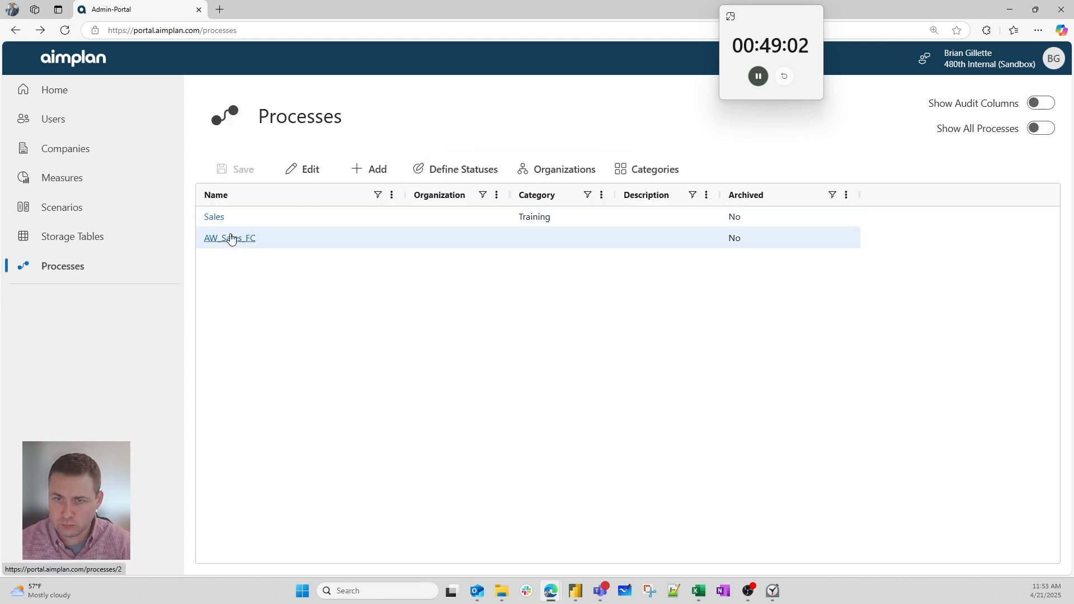
# - Switch back to Power Query Editor and search the Item column's filter values for "st", then cancel the filter
pyautogui.hotkey('alt', 'Tab')
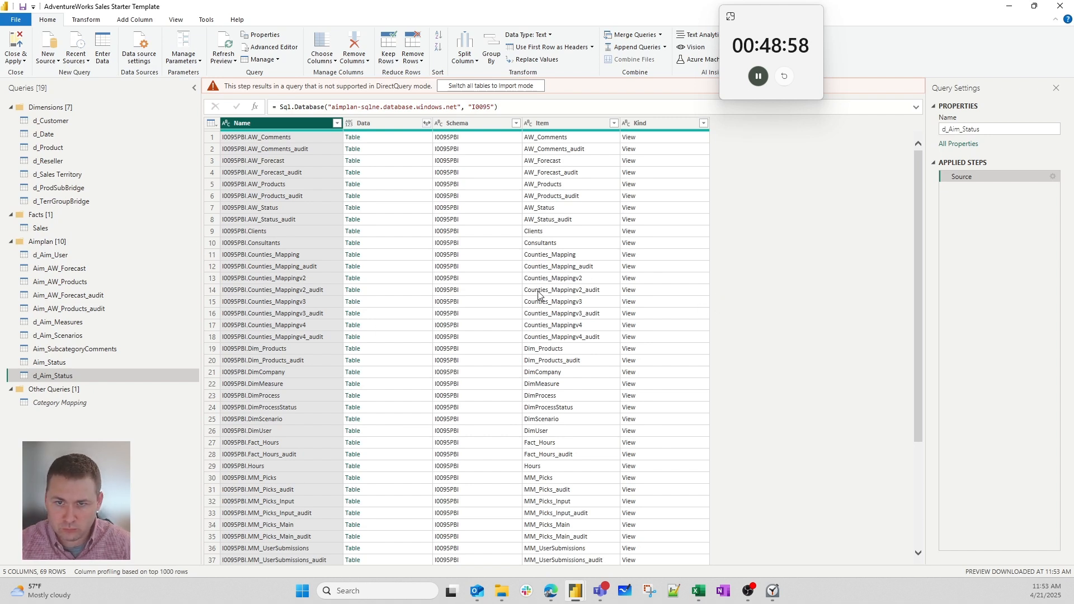
pyautogui.click(614, 123)
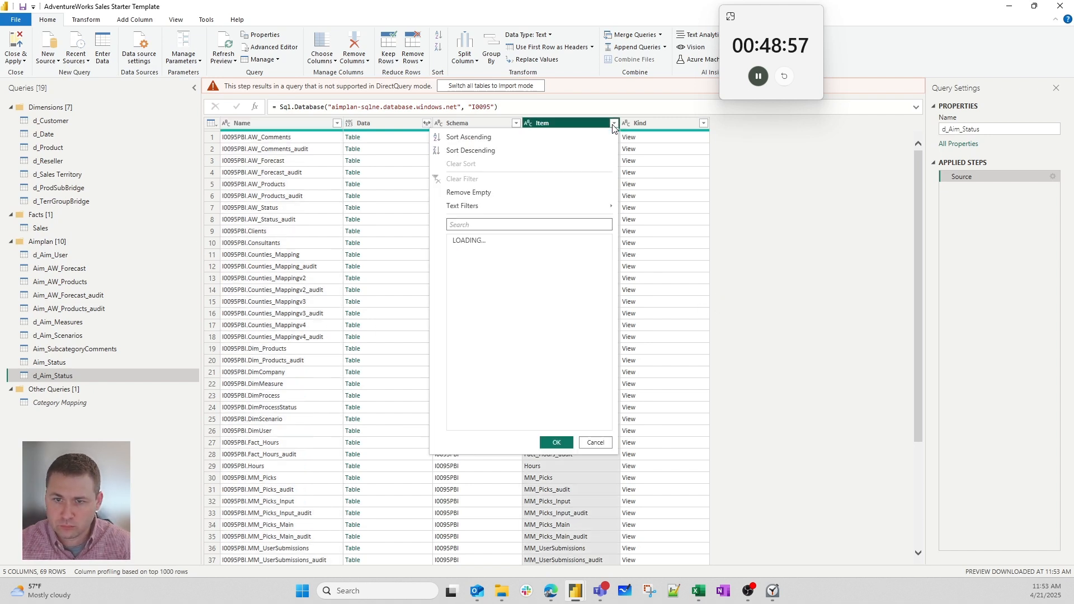
pyautogui.click(521, 225)
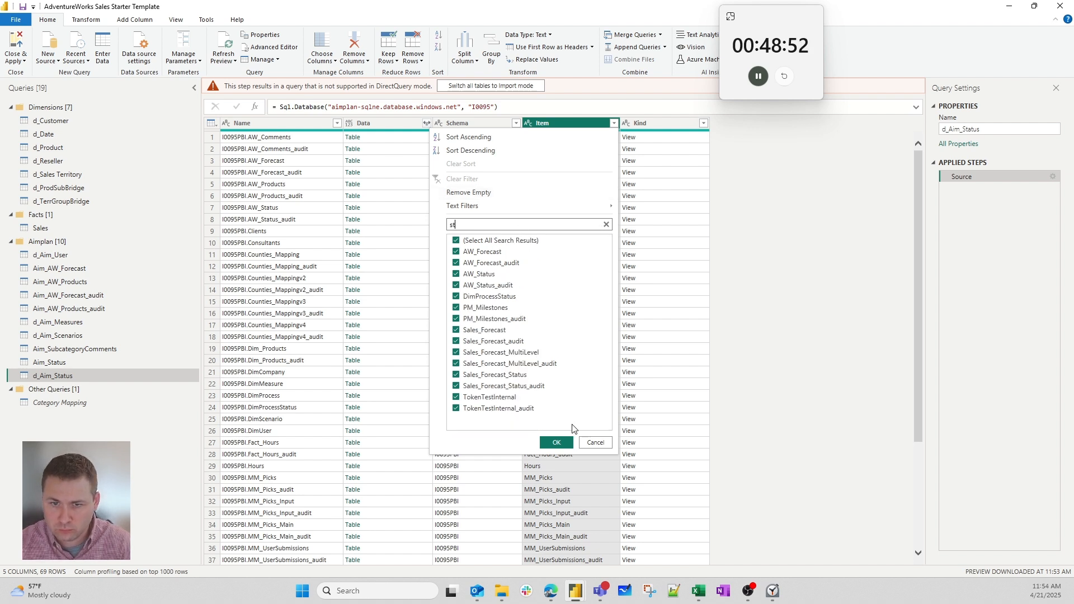
pyautogui.click(595, 443)
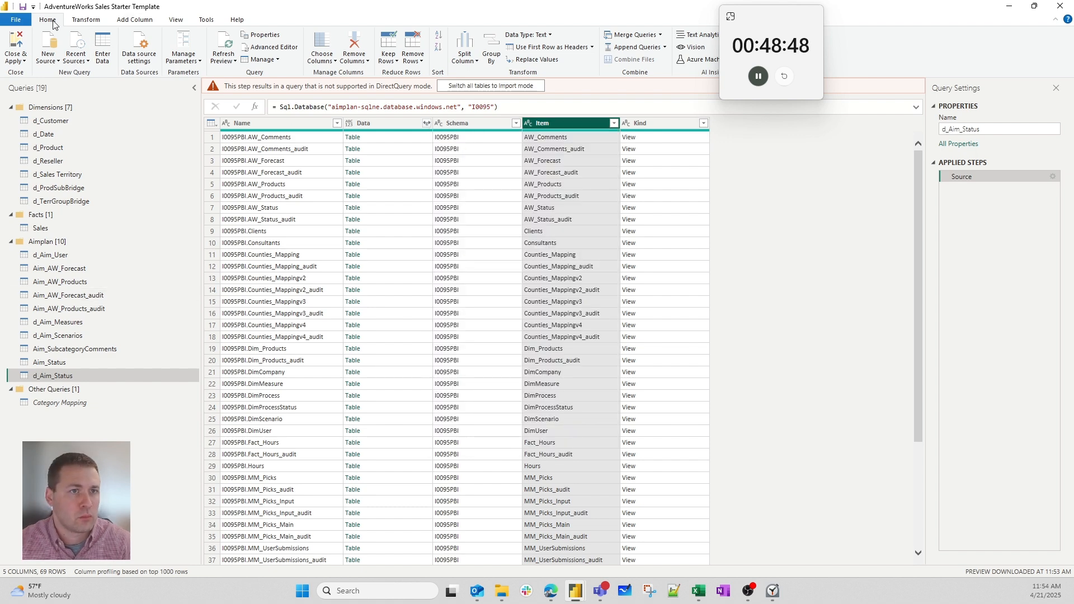
# - Try to close Power Query Editor and apply the pending query changes, then dismiss the load dialog
pyautogui.click(24, 61)
pyautogui.click(35, 99)
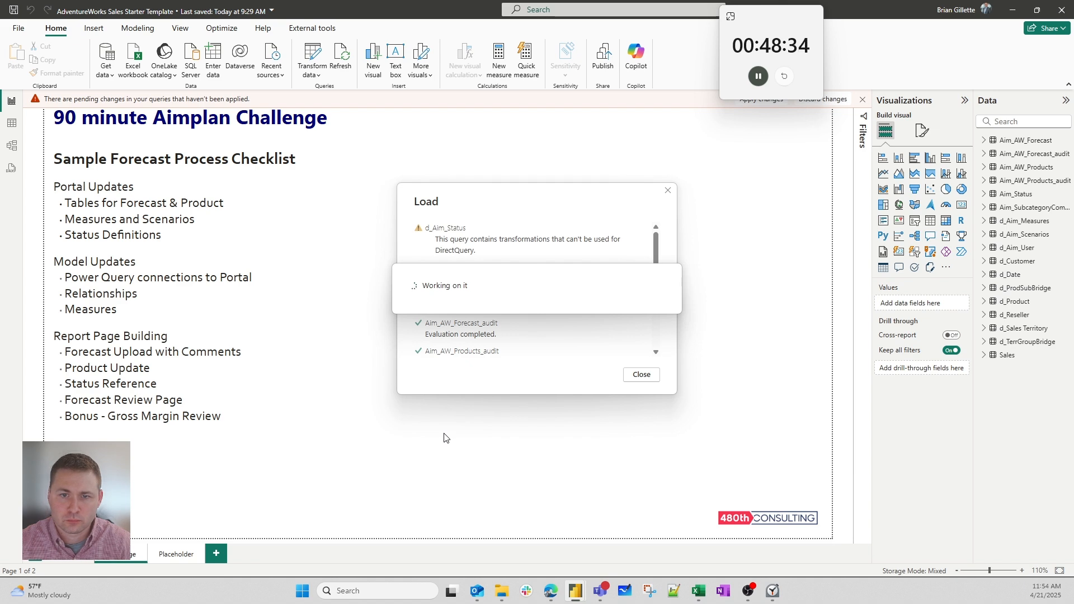
pyautogui.click(642, 374)
# - Reopen Power Query Editor, disable loading for the d_Aim_Status query, then close the editor and apply the changes
pyautogui.click(312, 55)
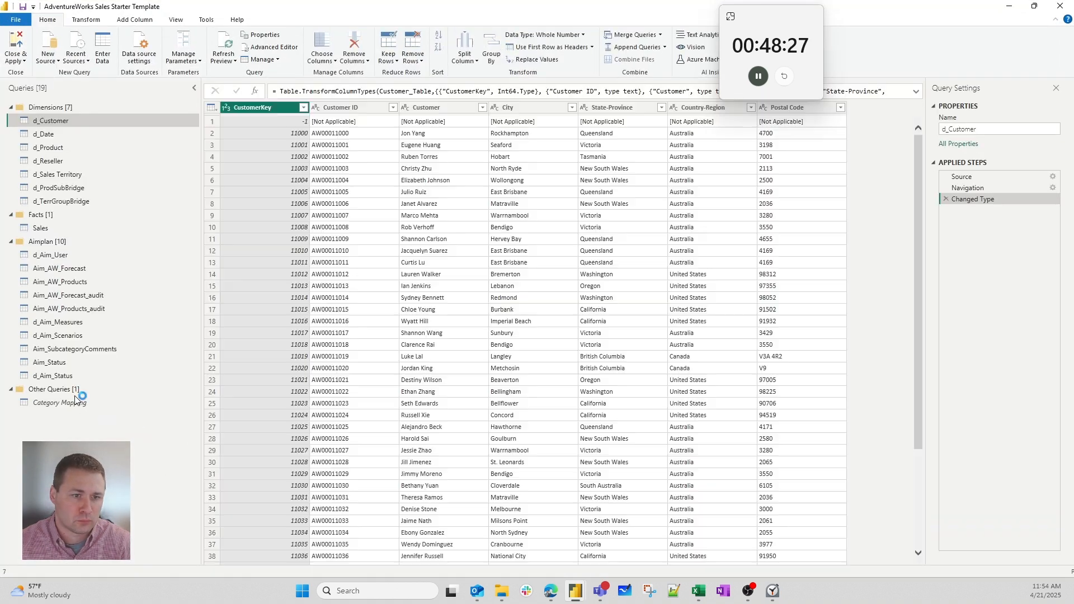
pyautogui.rightClick(56, 375)
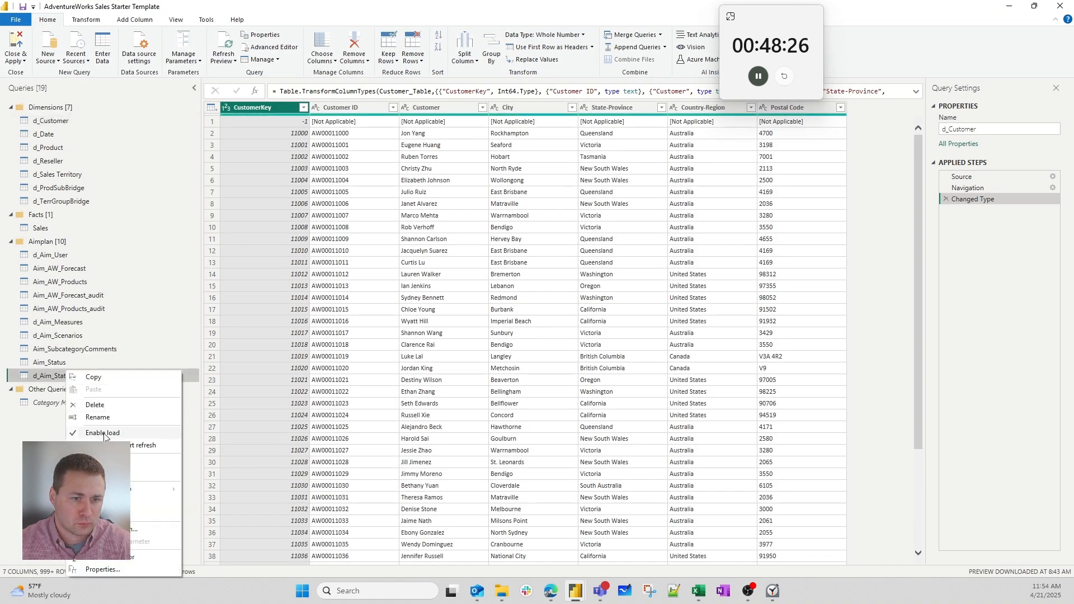
pyautogui.press('Escape')
pyautogui.click(17, 60)
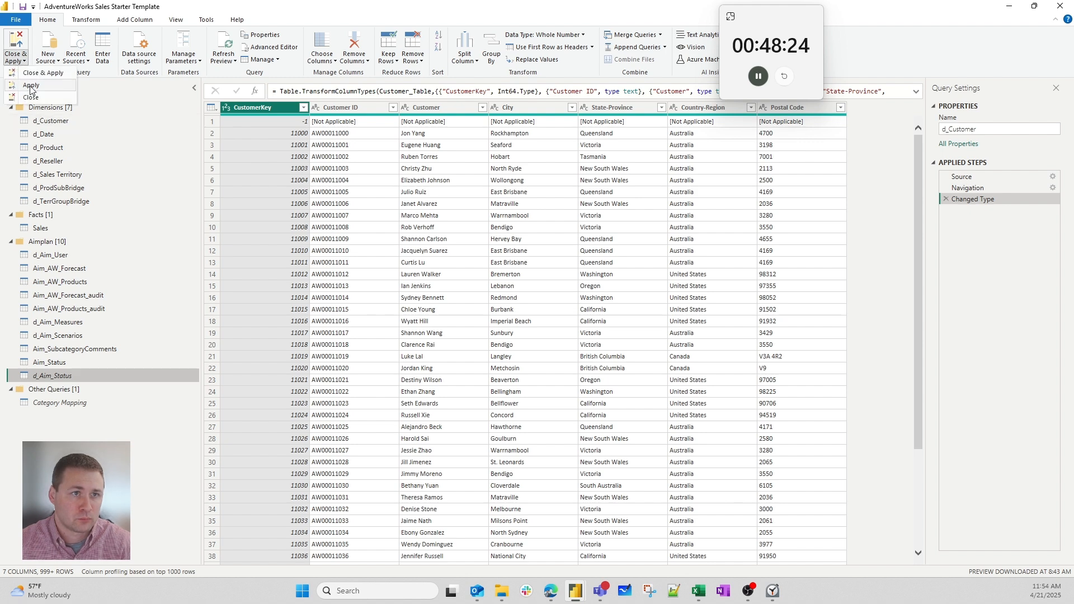
pyautogui.click(26, 73)
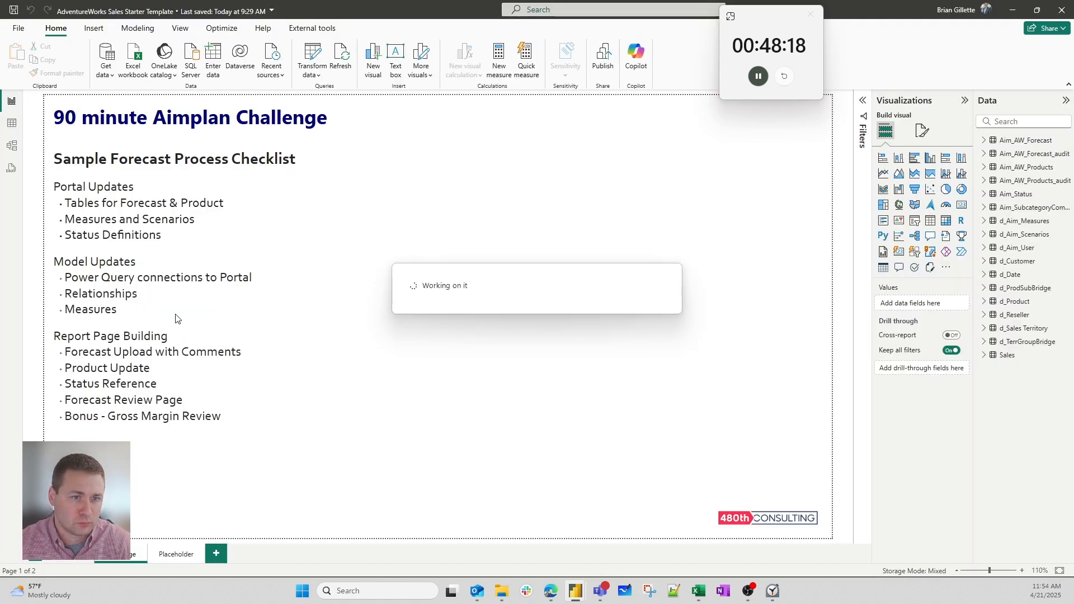
# - In the model diagram, shift the Sales and d_Product tables rightward, and collapse the field lists of Aim_AW_Products and Aim_AW_Forecast
pyautogui.click(17, 147)
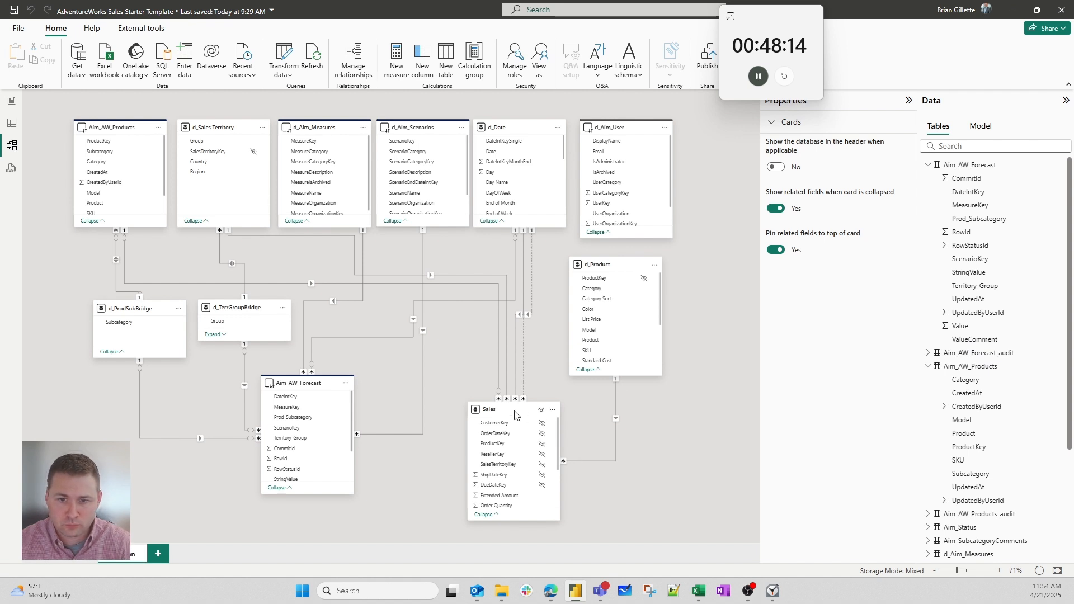
pyautogui.moveTo(506, 411); pyautogui.dragTo(577, 412)
pyautogui.moveTo(643, 265); pyautogui.dragTo(743, 264)
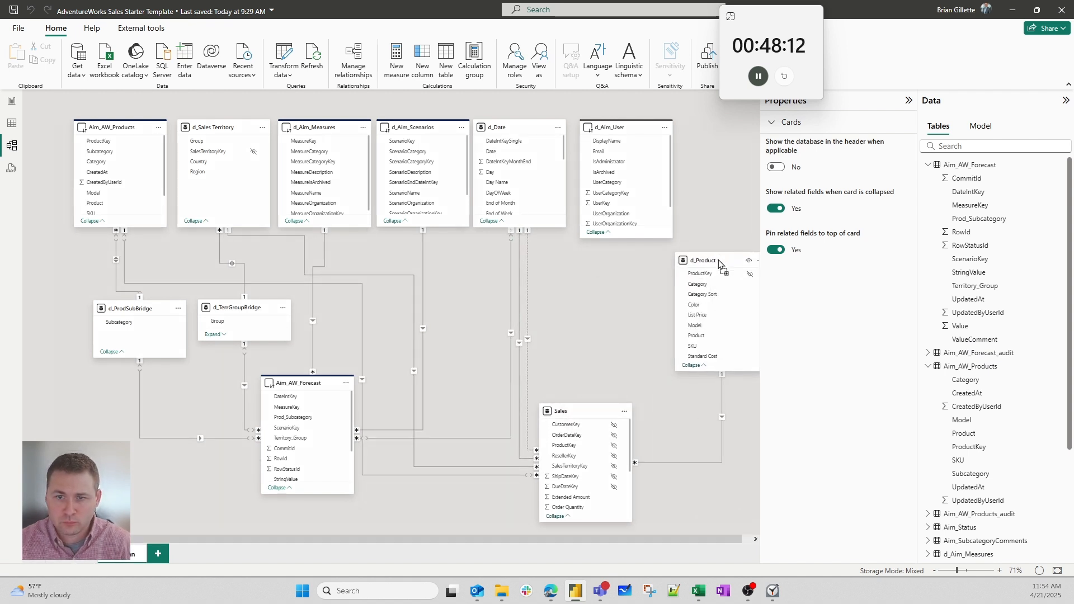
pyautogui.moveTo(582, 416); pyautogui.dragTo(613, 413)
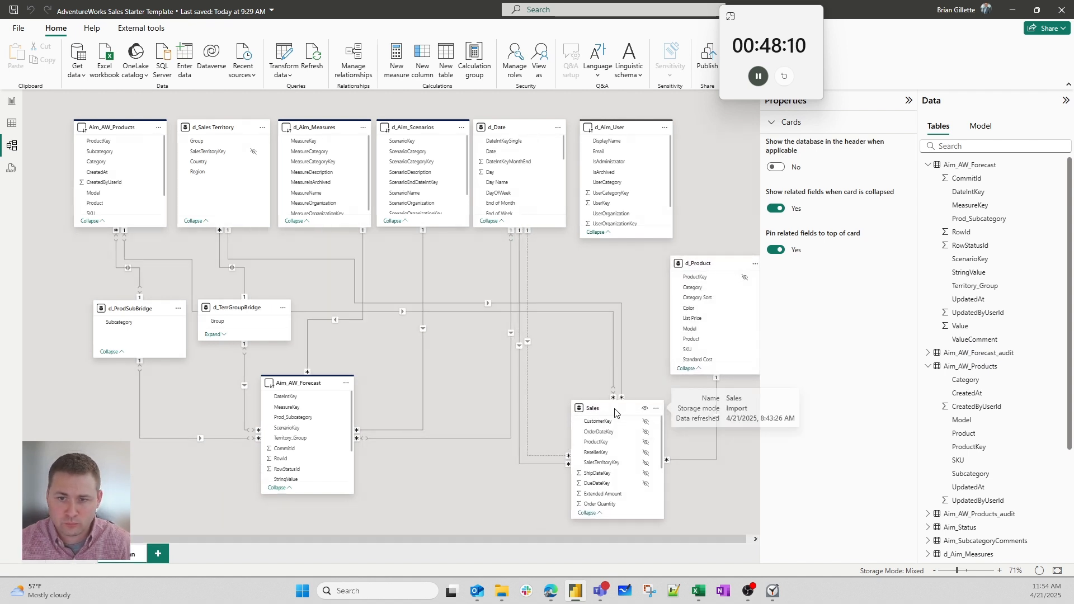
pyautogui.click(928, 366)
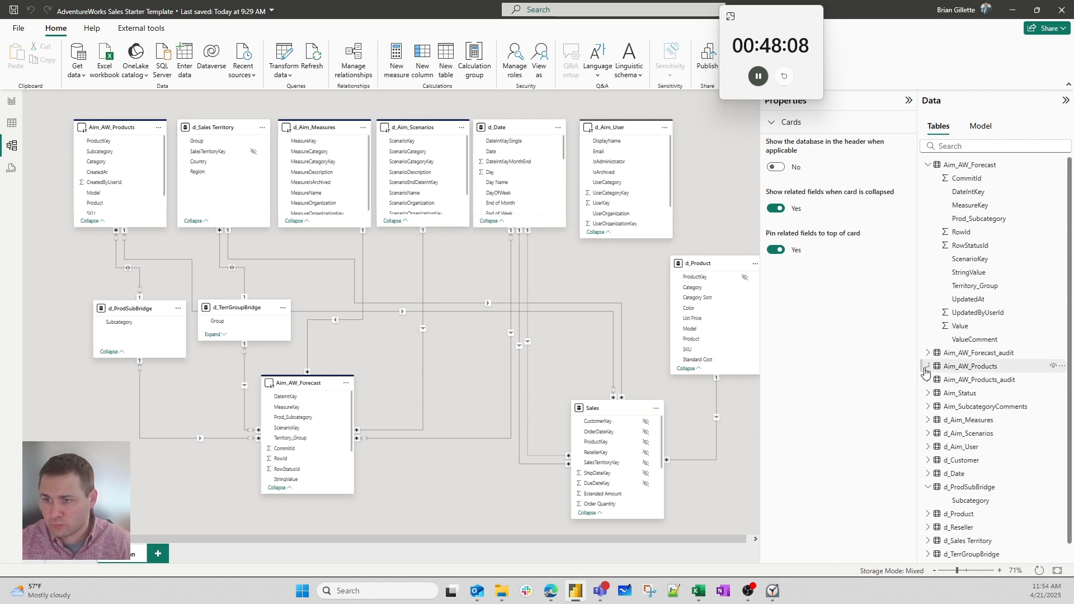
pyautogui.click(928, 166)
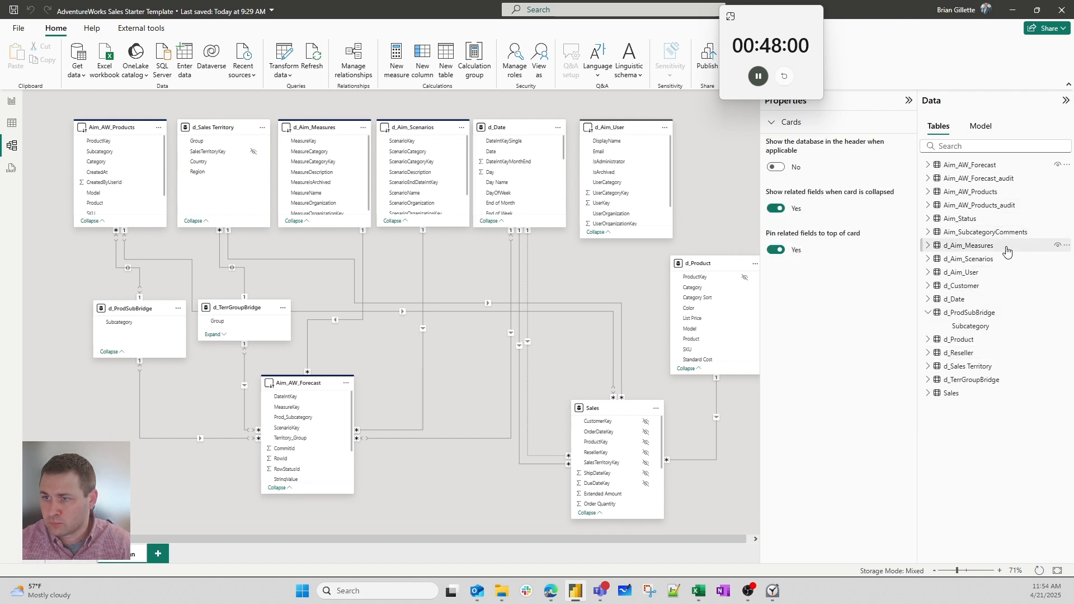
# - Add the Aim_SubcategoryComments and Aim_Status tables to the model diagram, side by side next to Aim_AW_Forecast
pyautogui.moveTo(985, 232); pyautogui.dragTo(408, 384)
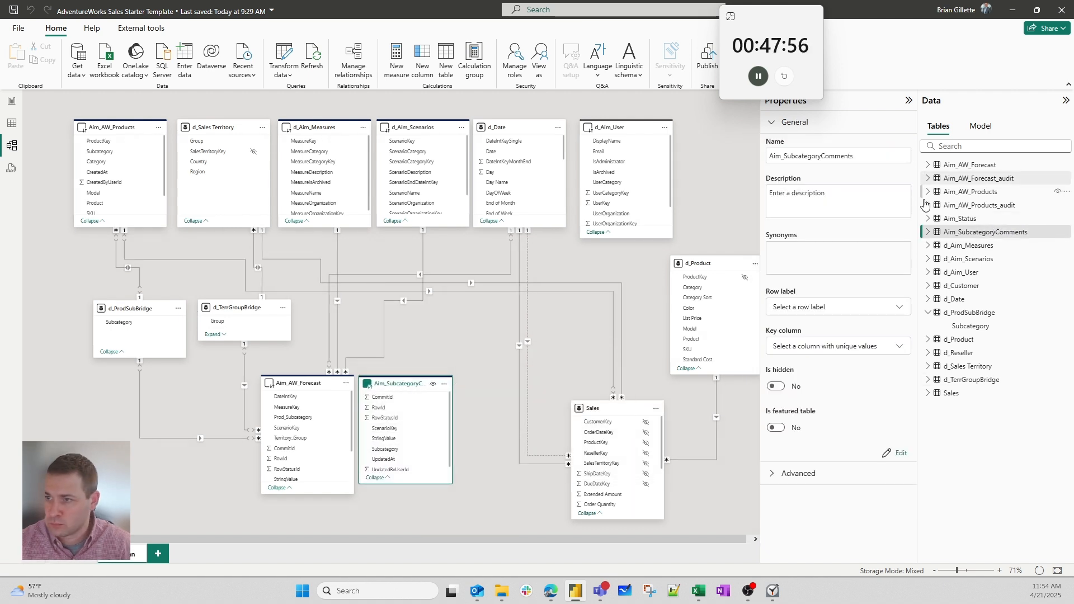
pyautogui.moveTo(974, 222); pyautogui.dragTo(505, 388)
pyautogui.click(501, 351)
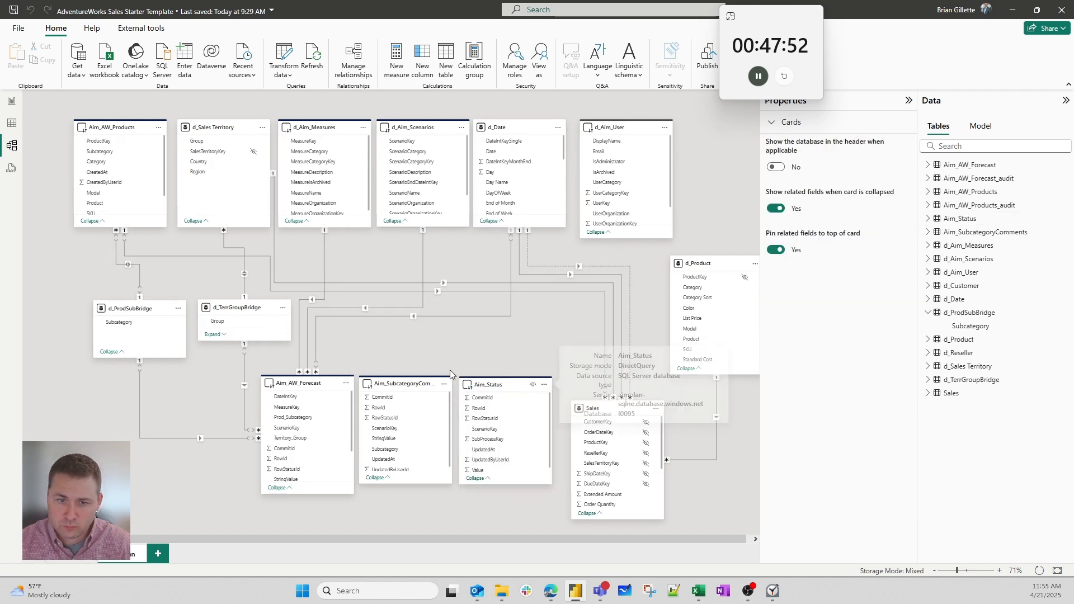
# - Relate ScenarioKey in Aim_SubcategoryComments to ScenarioKey in d_Aim_Scenarios as many to one with single cross-filter direction, and save it
pyautogui.moveTo(384, 428); pyautogui.dragTo(445, 147)
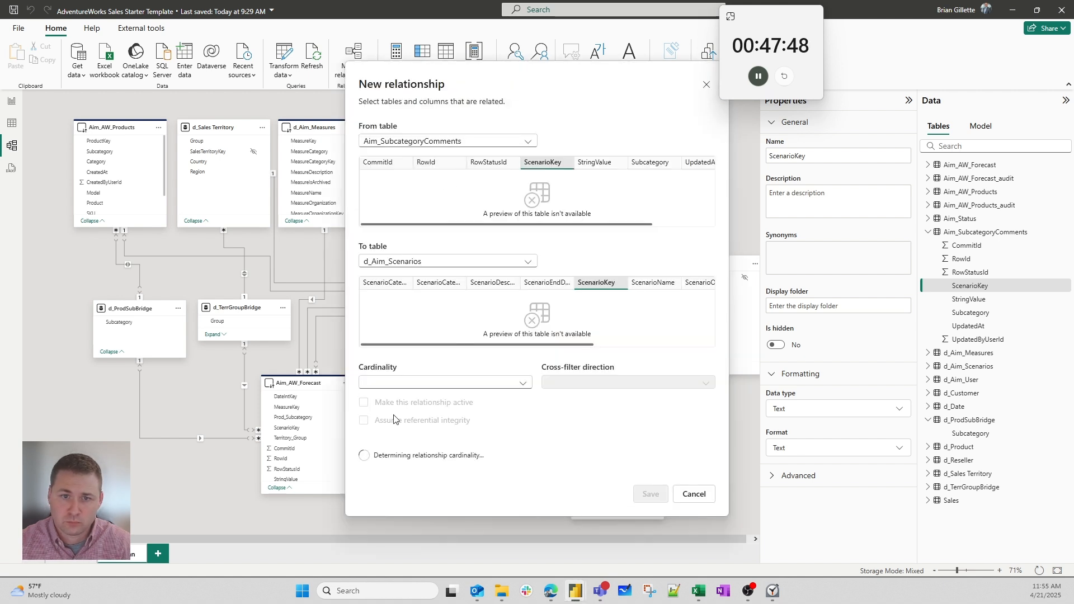
pyautogui.click(441, 371)
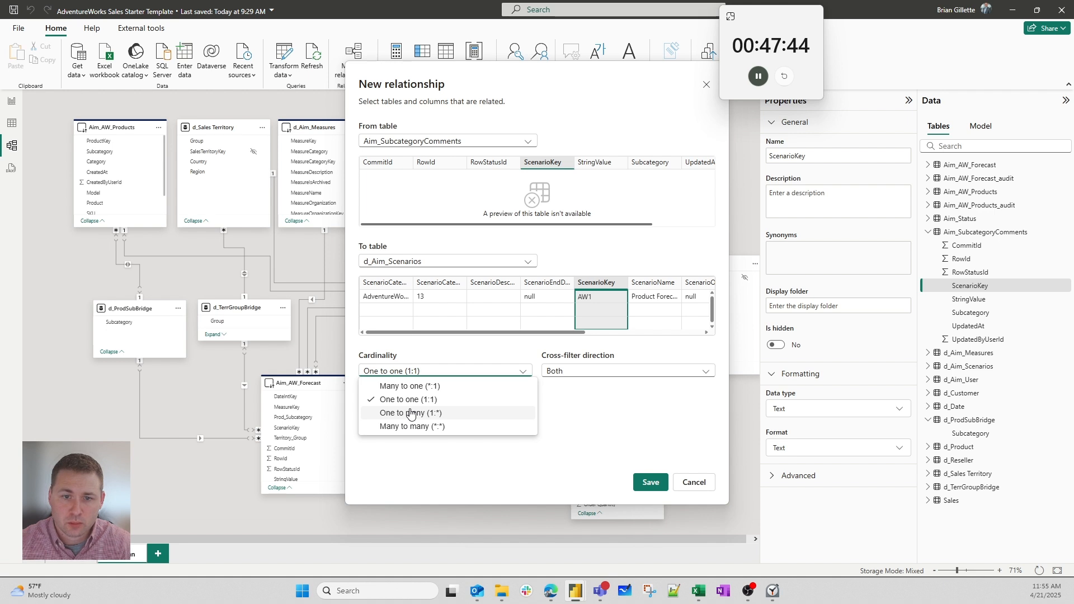
pyautogui.click(416, 386)
pyautogui.click(604, 371)
pyautogui.click(583, 387)
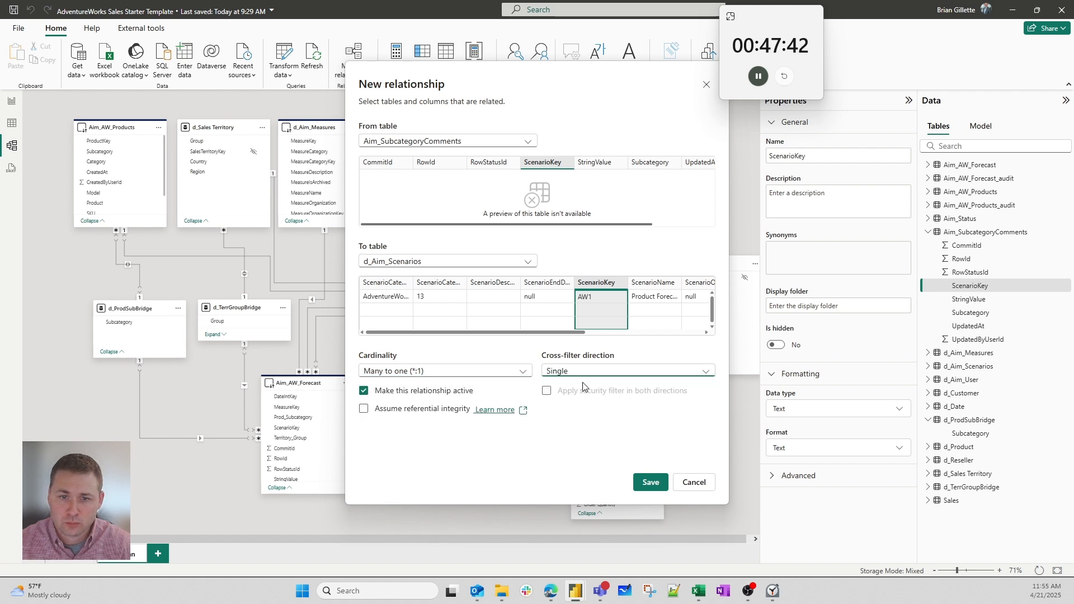
pyautogui.click(652, 481)
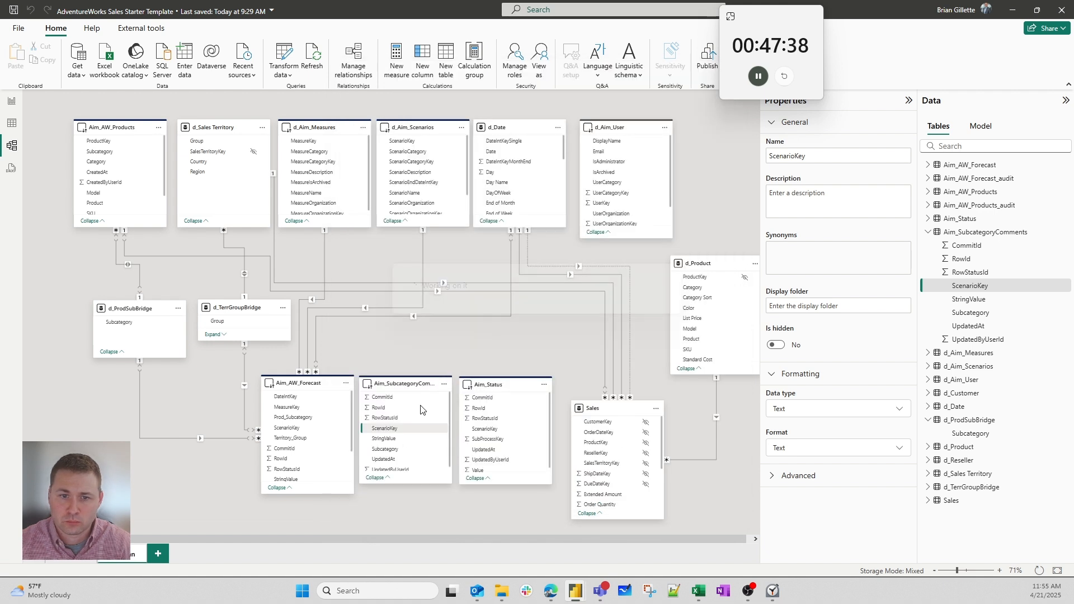
# - Relate ScenarioKey in d_Aim_Scenarios to ScenarioKey in Aim_Status as one to many with single cross-filter direction, and save it
pyautogui.click(491, 429)
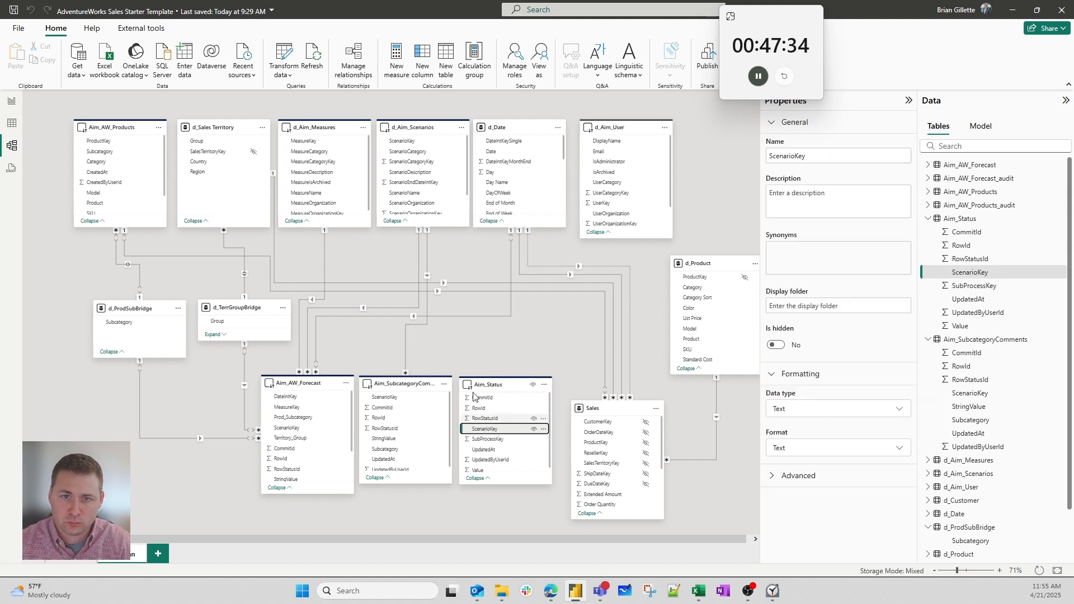
pyautogui.moveTo(425, 141); pyautogui.dragTo(516, 435)
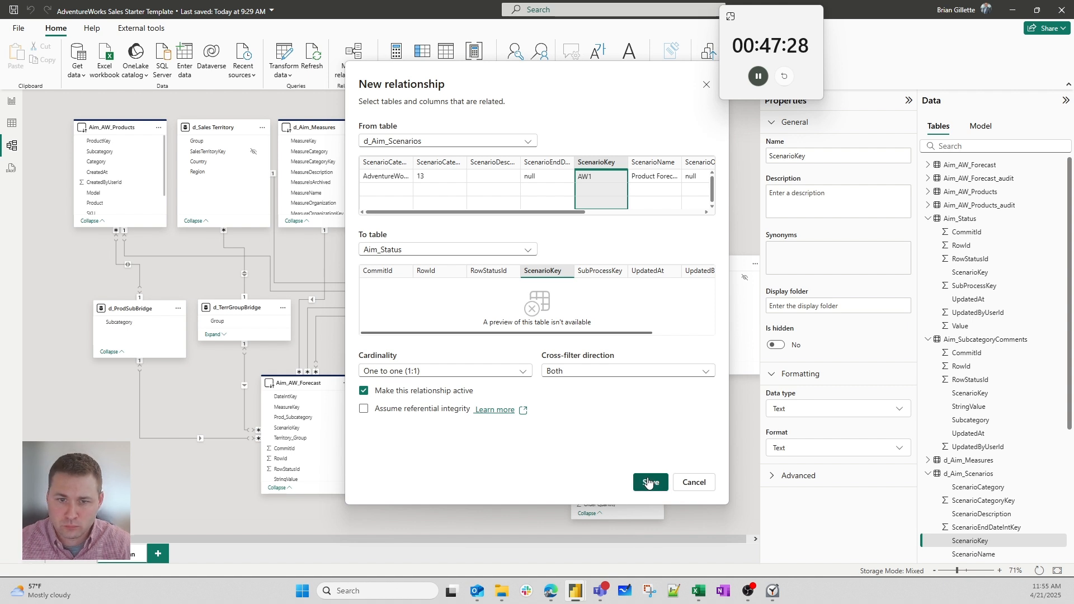
pyautogui.click(474, 373)
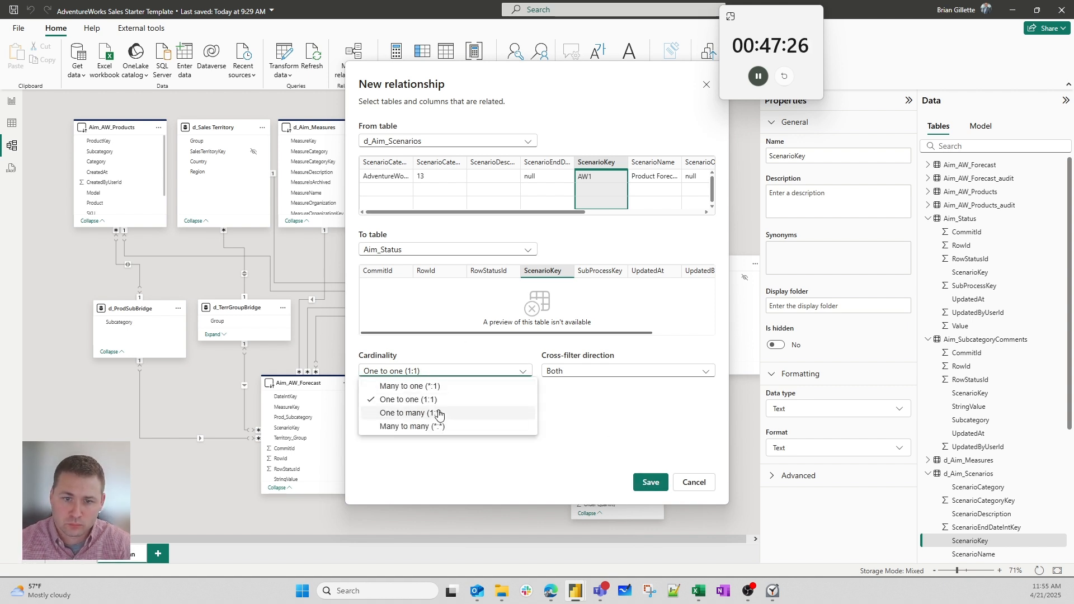
pyautogui.click(438, 414)
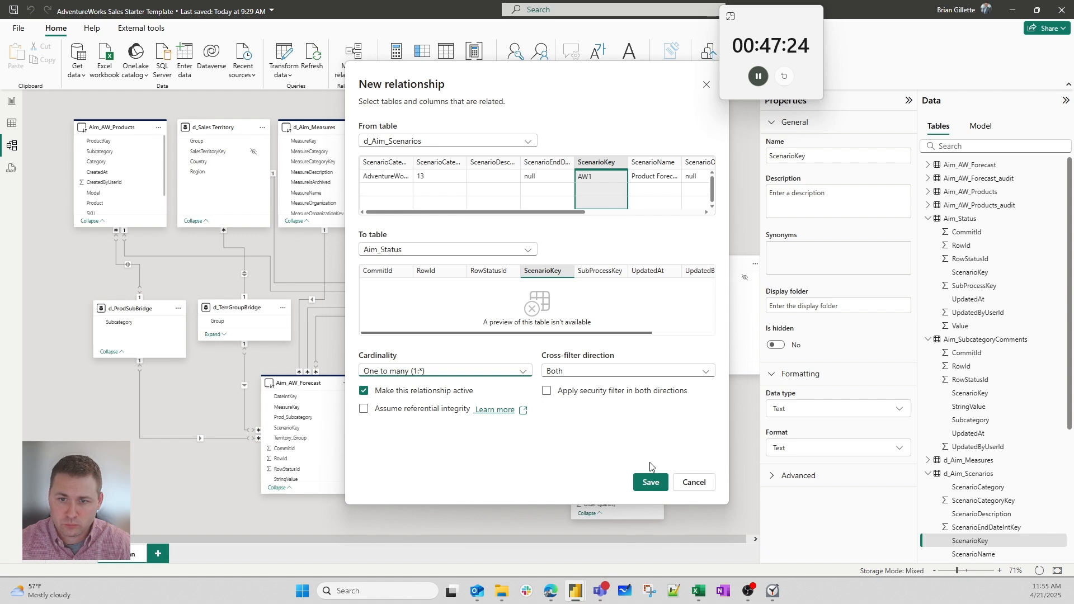
pyautogui.click(547, 377)
pyautogui.click(562, 385)
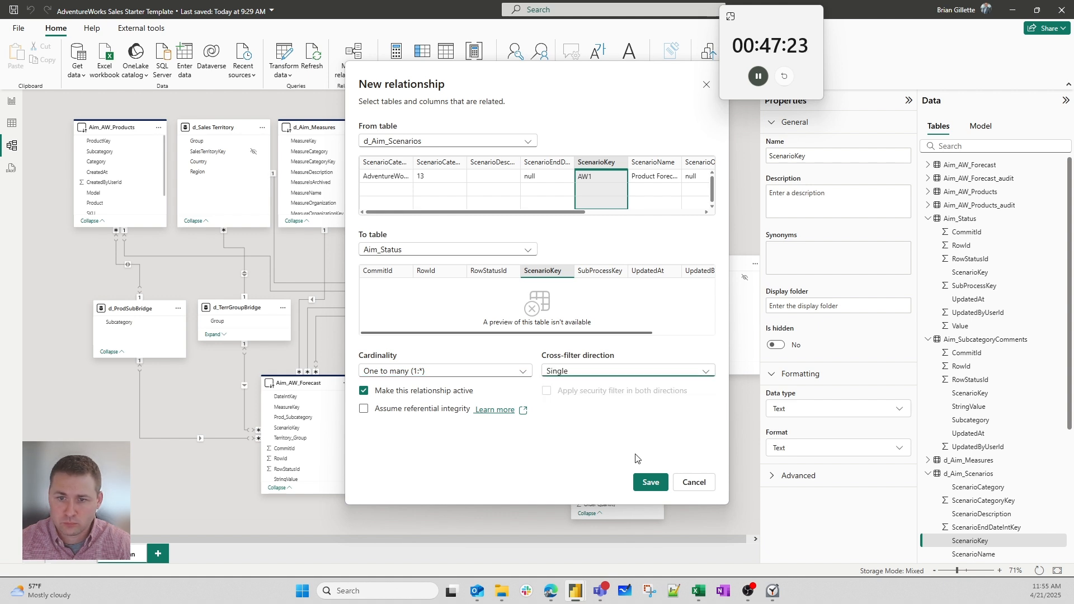
pyautogui.click(650, 482)
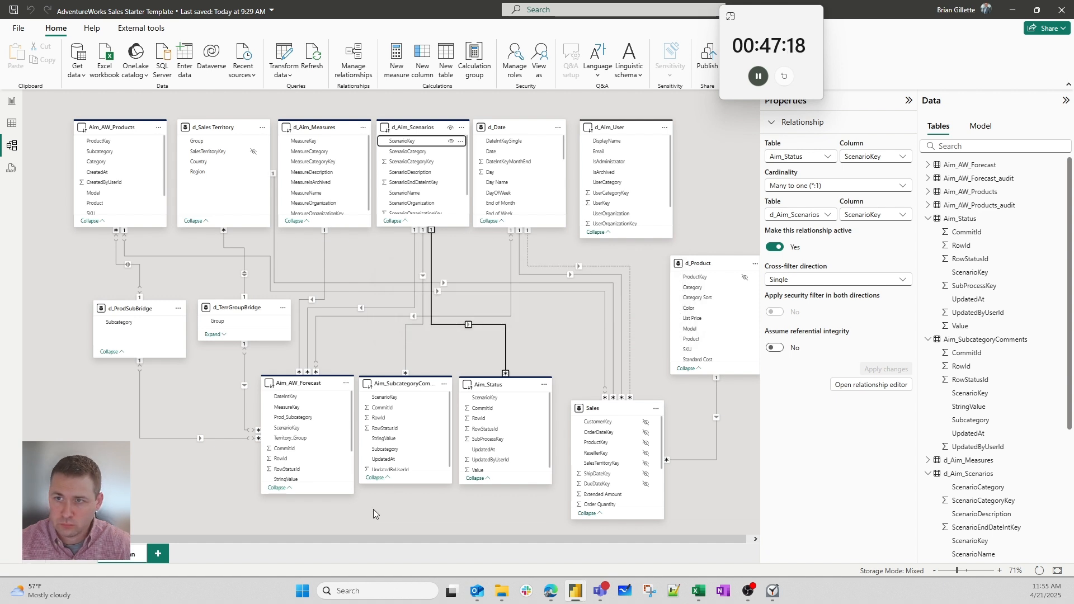
# - Relate Subcategory in Aim_SubcategoryComments to Subcategory in d_ProdSubBridge as many to one with single cross-filter direction, and save it
pyautogui.click(407, 450)
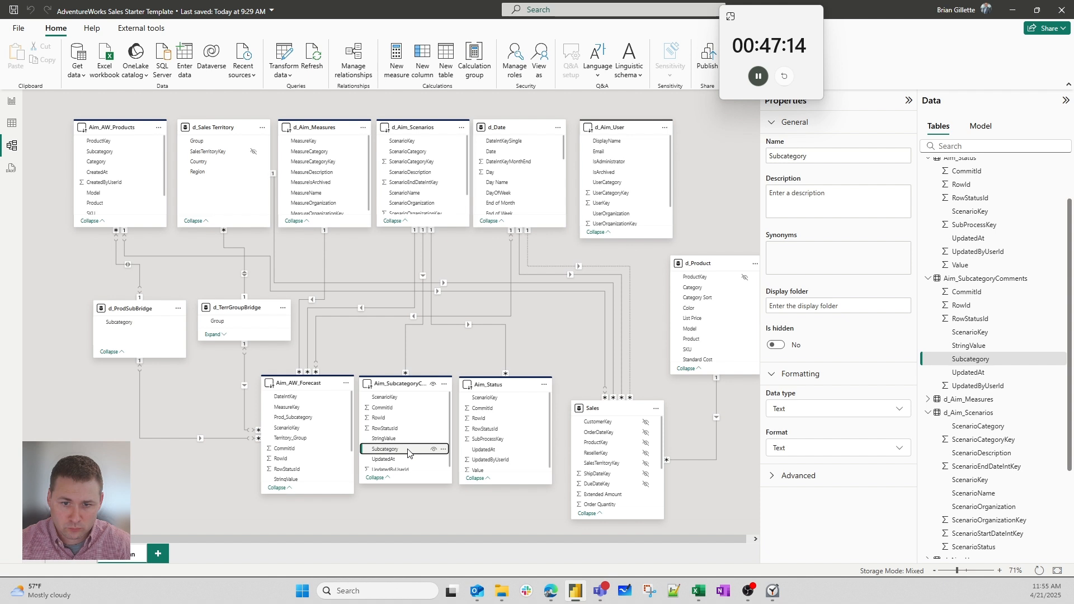
pyautogui.moveTo(407, 450); pyautogui.dragTo(150, 342)
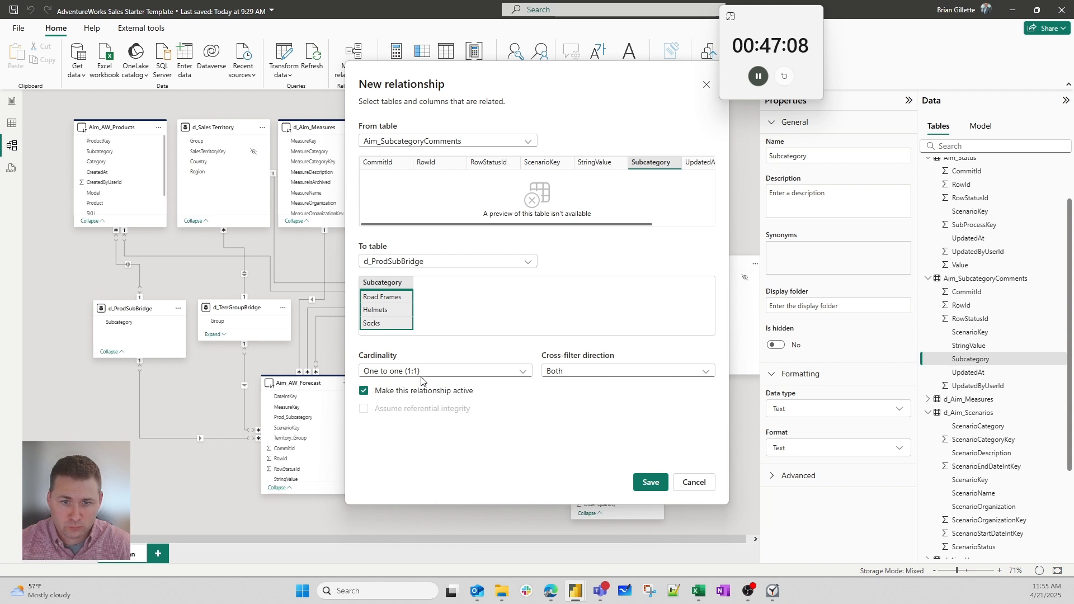
pyautogui.click(421, 380)
pyautogui.click(422, 413)
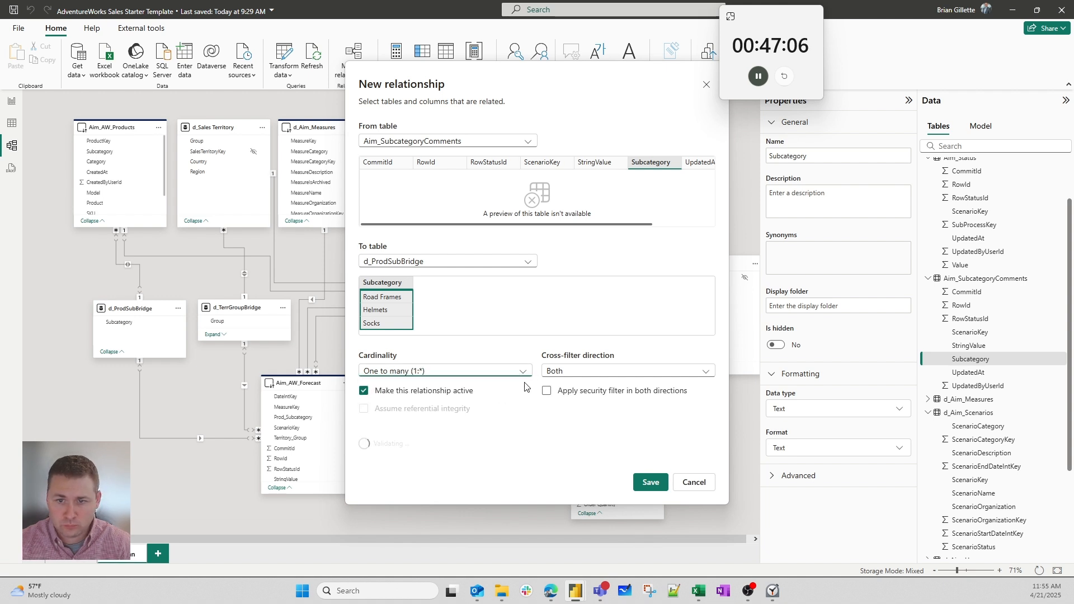
pyautogui.click(559, 370)
pyautogui.click(556, 387)
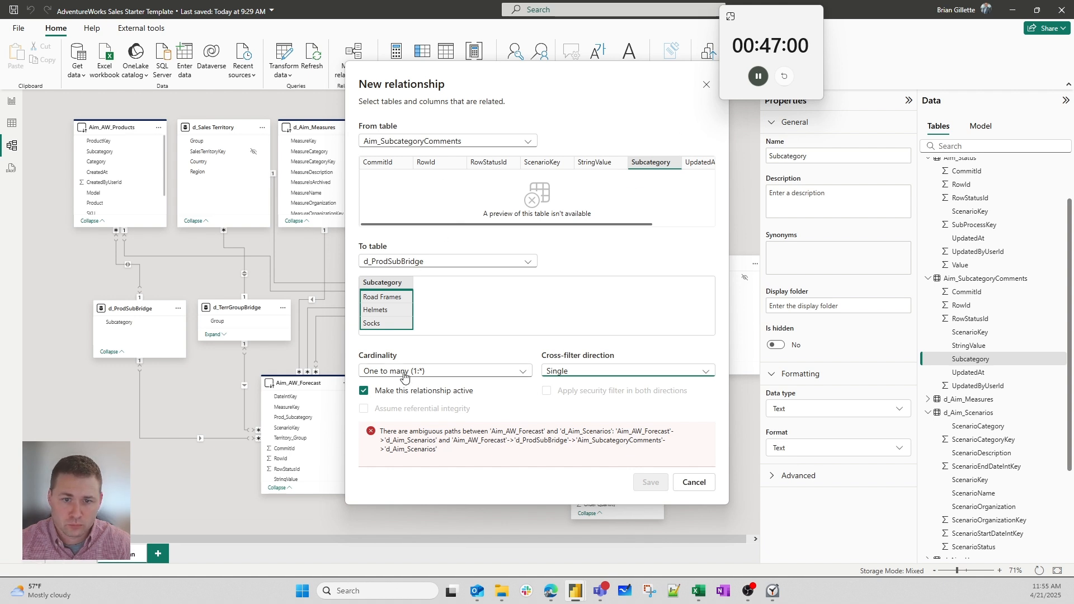
pyautogui.click(402, 372)
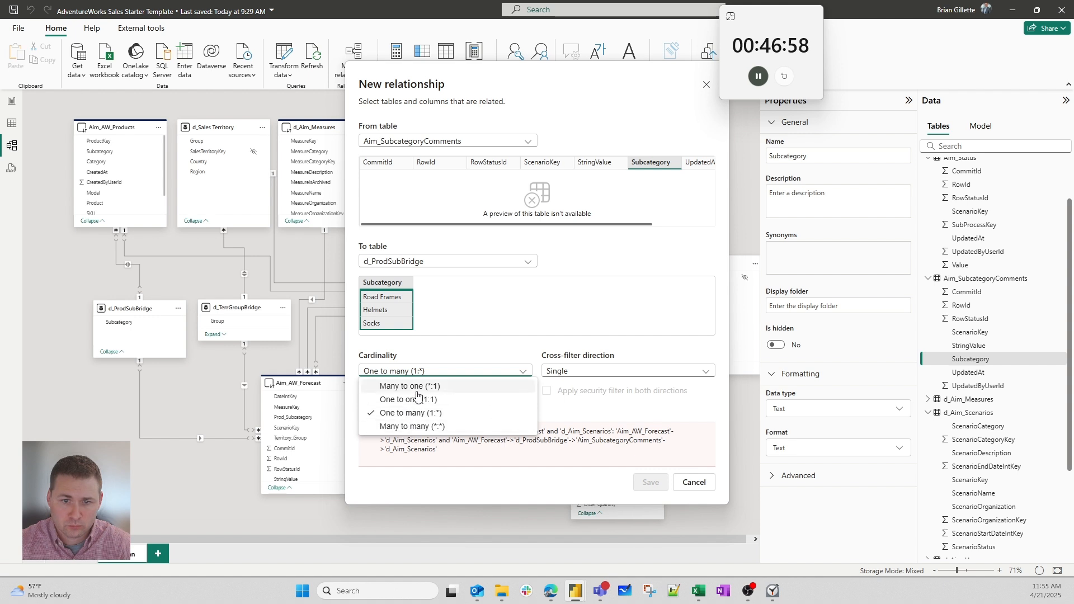
pyautogui.click(411, 386)
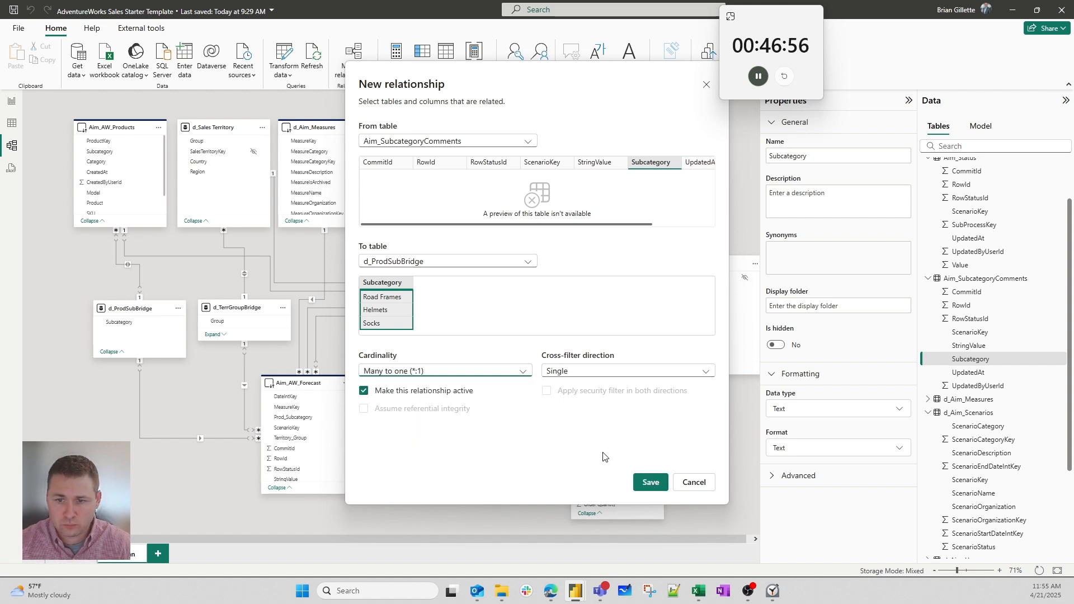
pyautogui.click(650, 482)
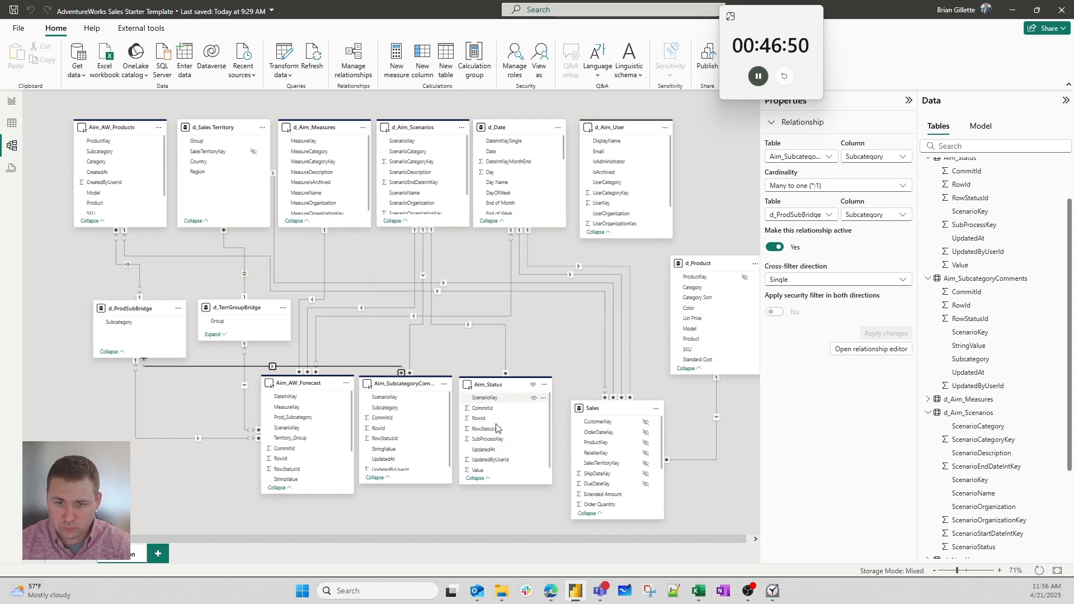
# - Check the fields of Aim_Status and Aim_SubcategoryComments, and open the AW_Status storage table in the Aimplan portal
pyautogui.scroll(-1, 495, 442)
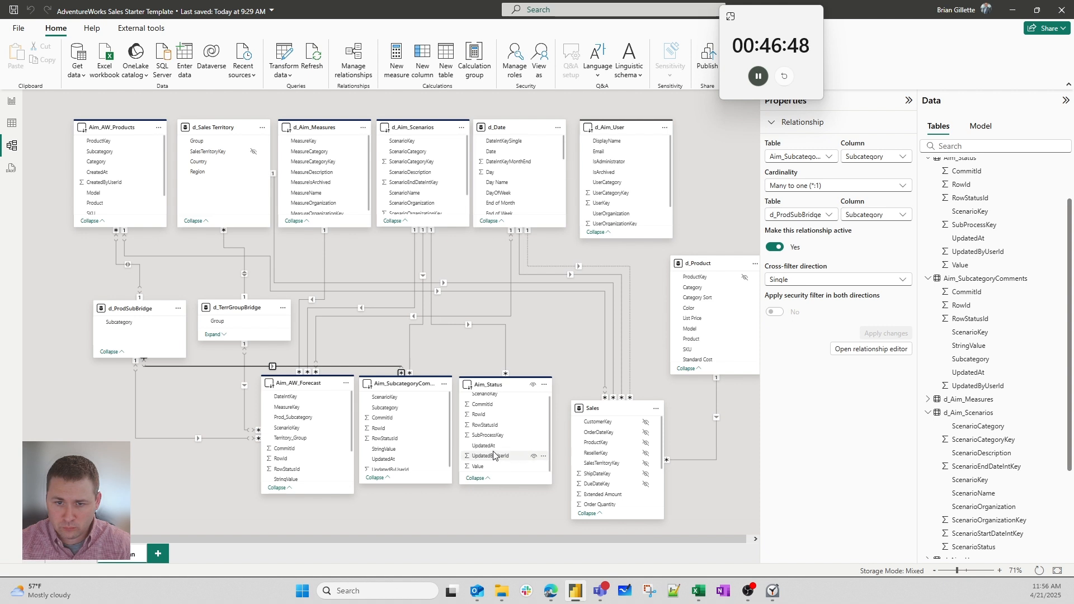
pyautogui.scroll(-1, 400, 464)
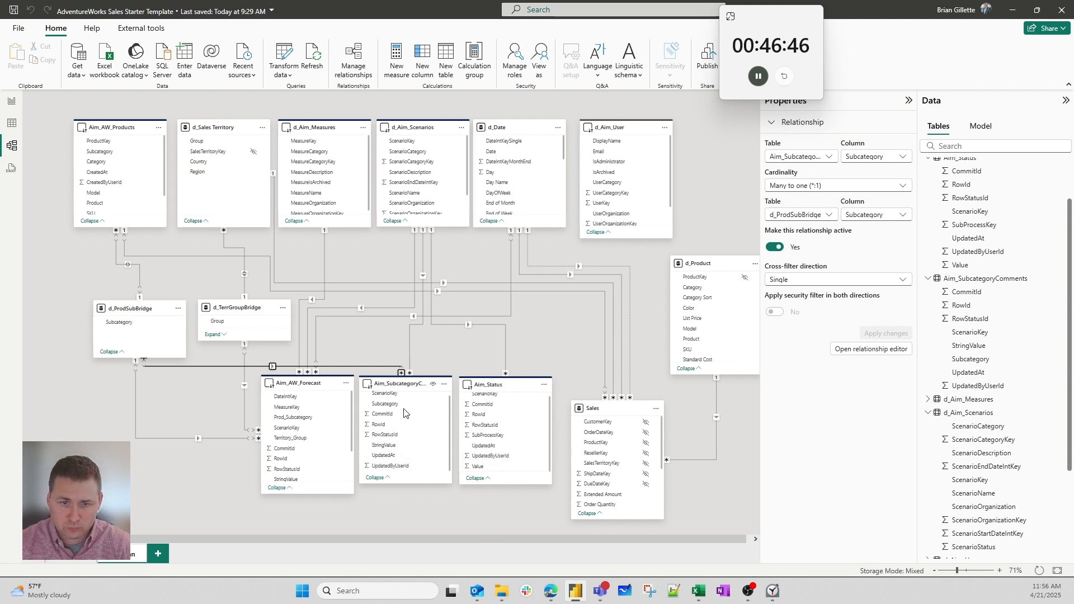
pyautogui.scroll(1, 404, 413)
pyautogui.click(513, 388)
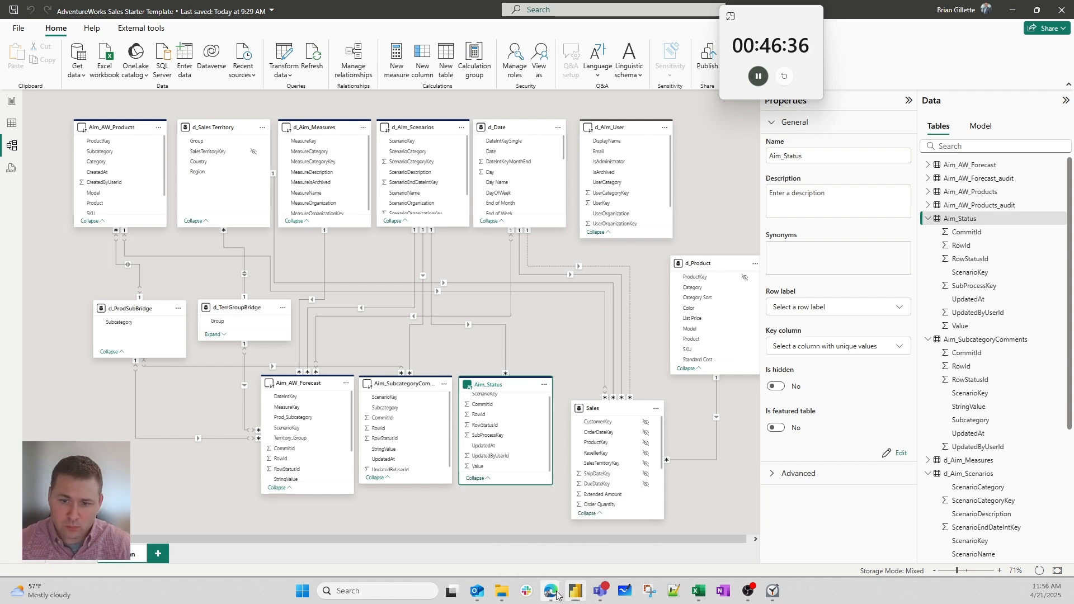
pyautogui.moveTo(550, 591)
pyautogui.click(599, 529)
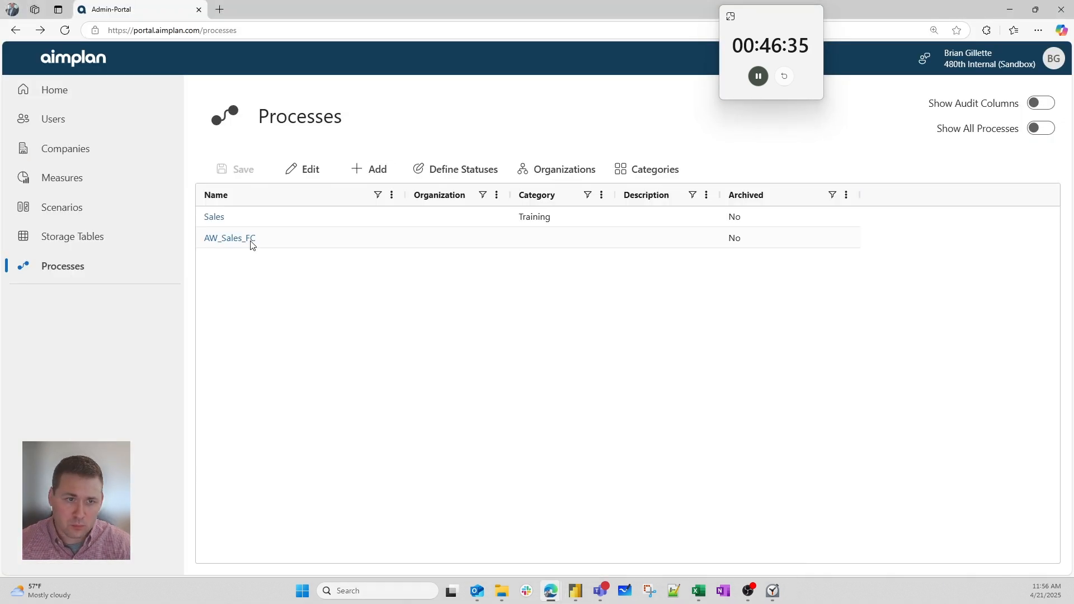
pyautogui.click(63, 238)
pyautogui.scroll(-6, 360, 343)
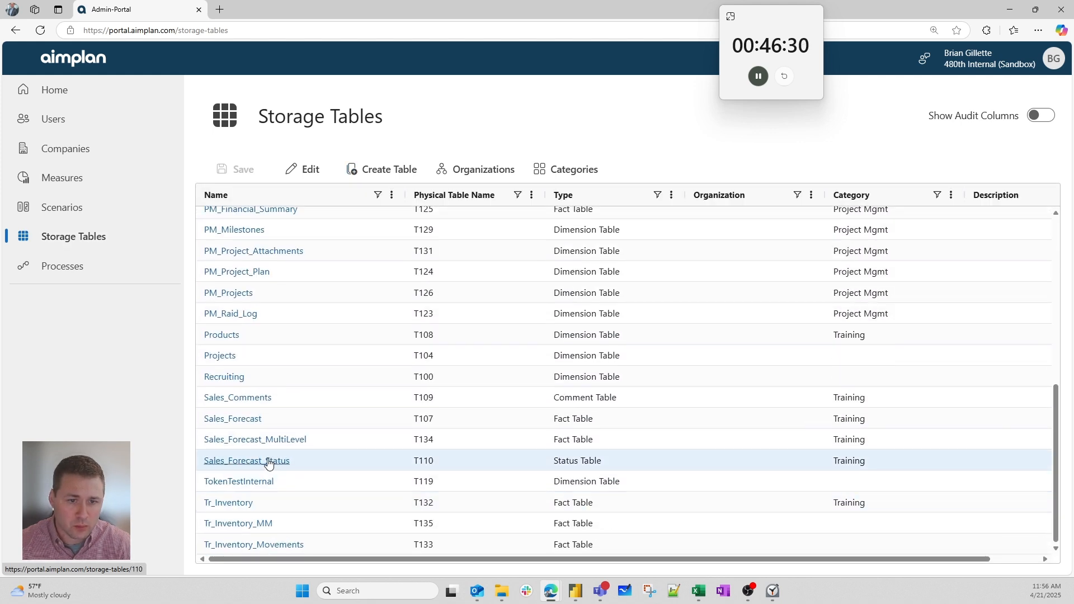
pyautogui.scroll(6, 246, 297)
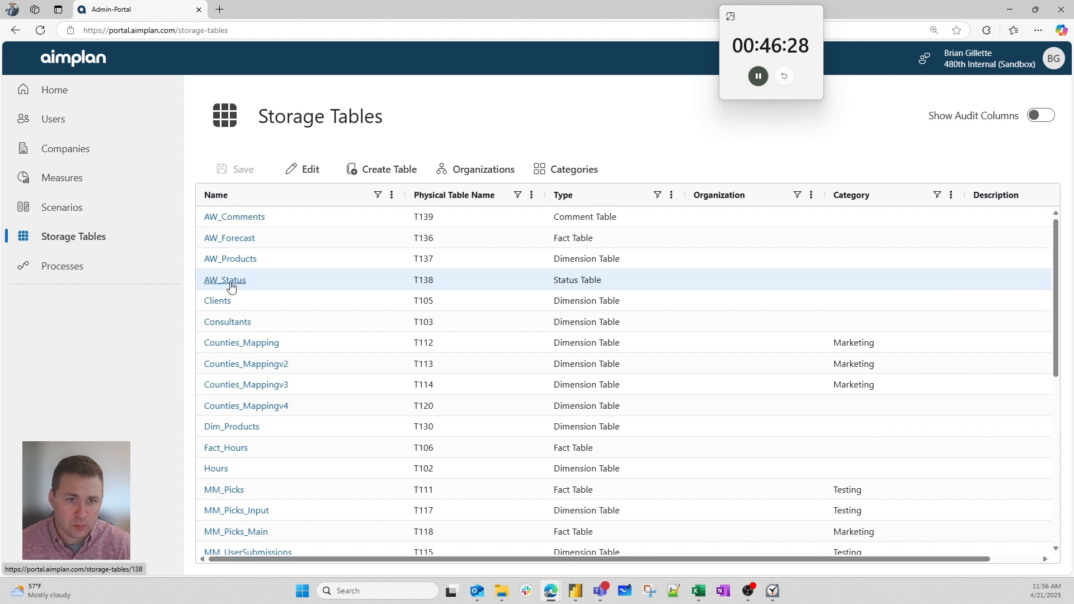
pyautogui.click(237, 274)
# - Add a Subcategory field of type Nvarchar to AW_Status, save and process the table, and return to the storage tables list
pyautogui.click(306, 169)
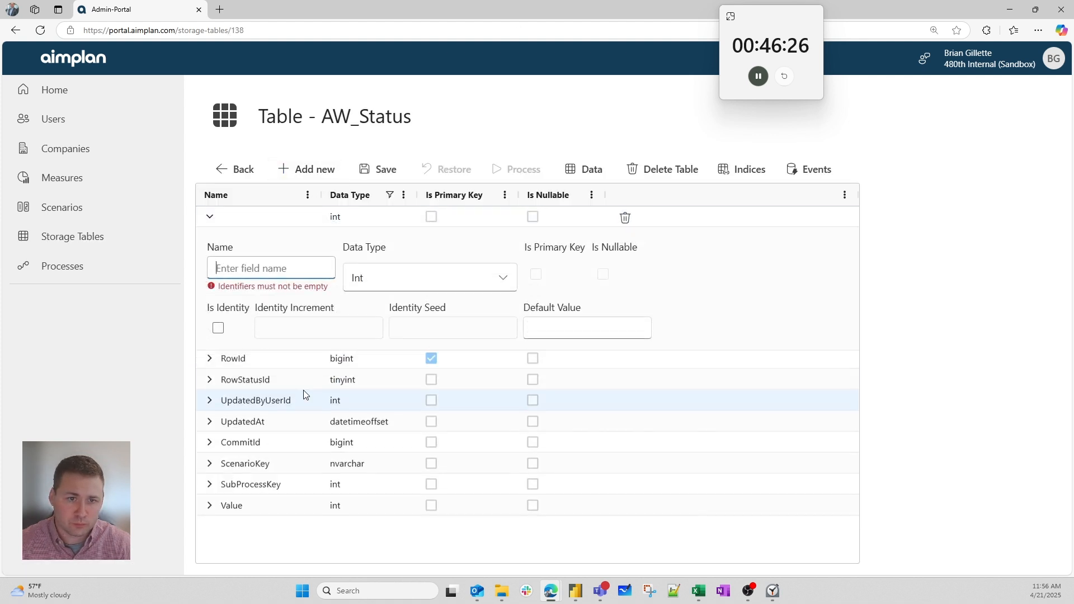
pyautogui.write('Subca')
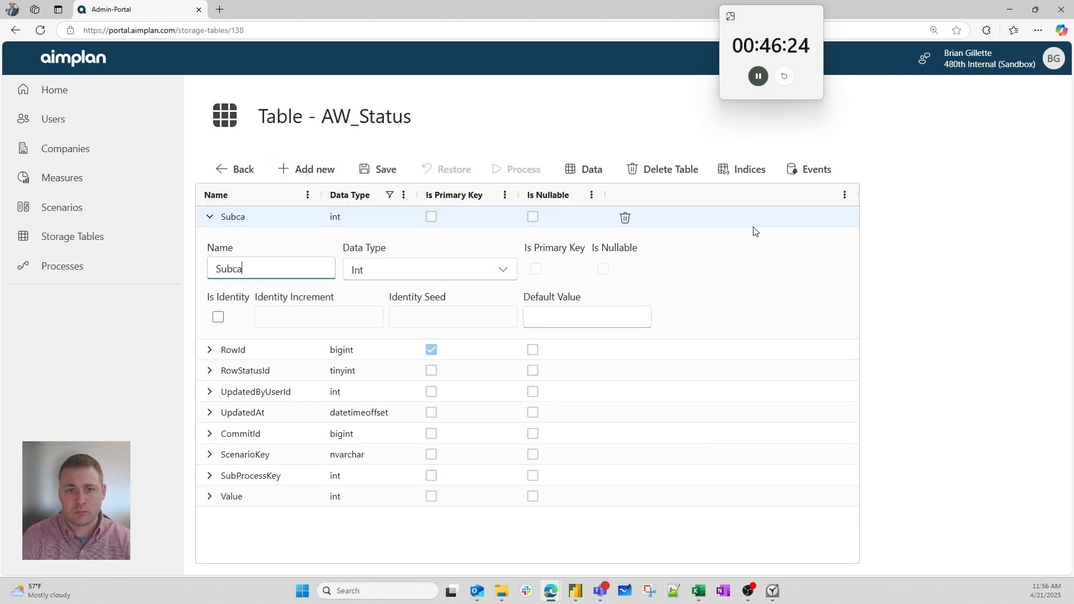
pyautogui.write('tegory')
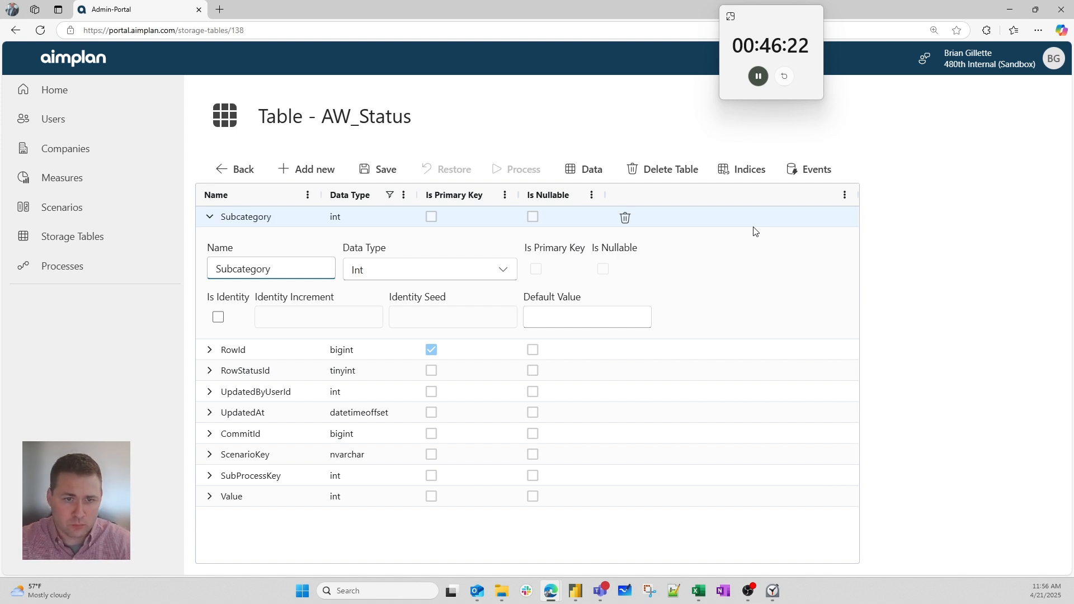
pyautogui.click(369, 275)
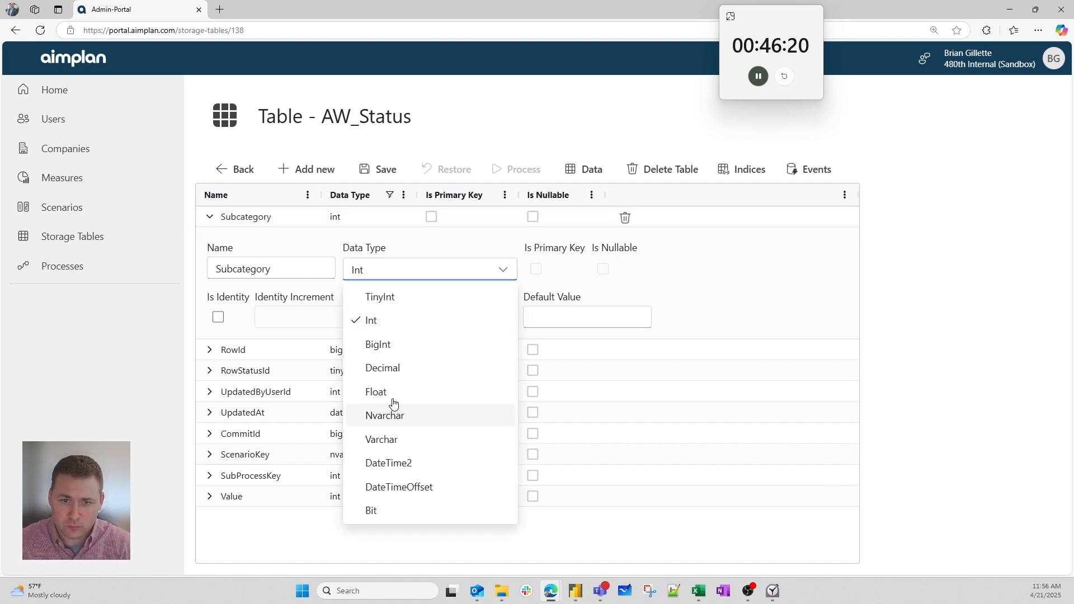
pyautogui.click(393, 417)
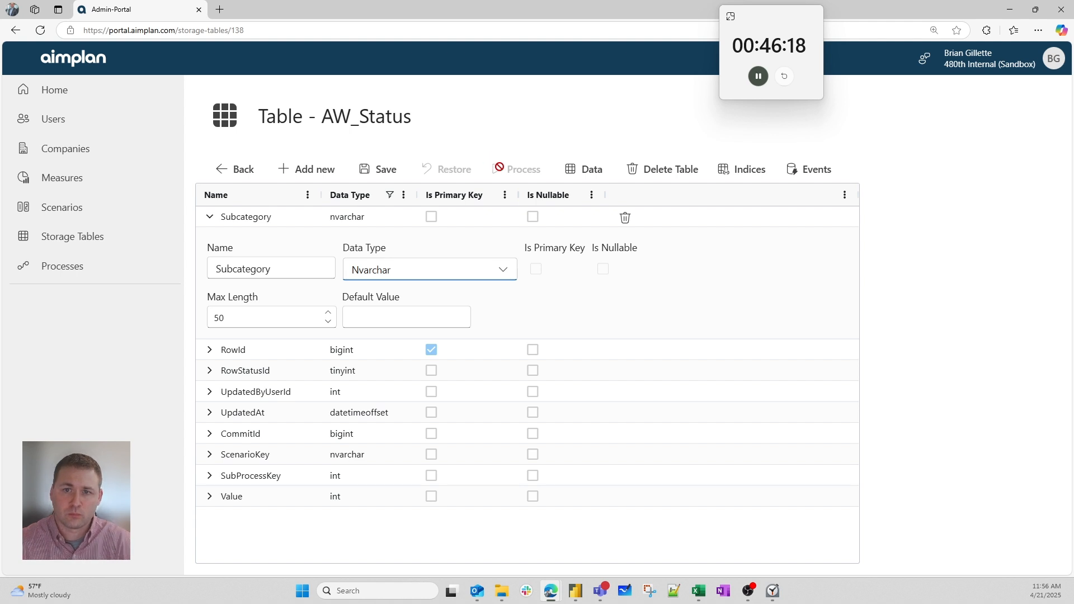
pyautogui.click(376, 169)
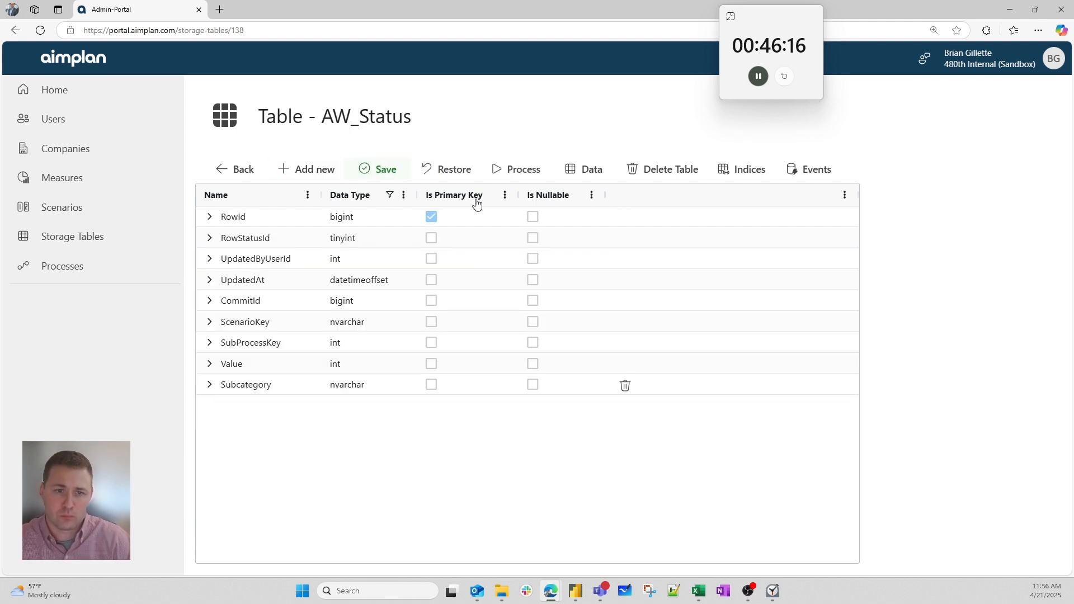
pyautogui.click(505, 169)
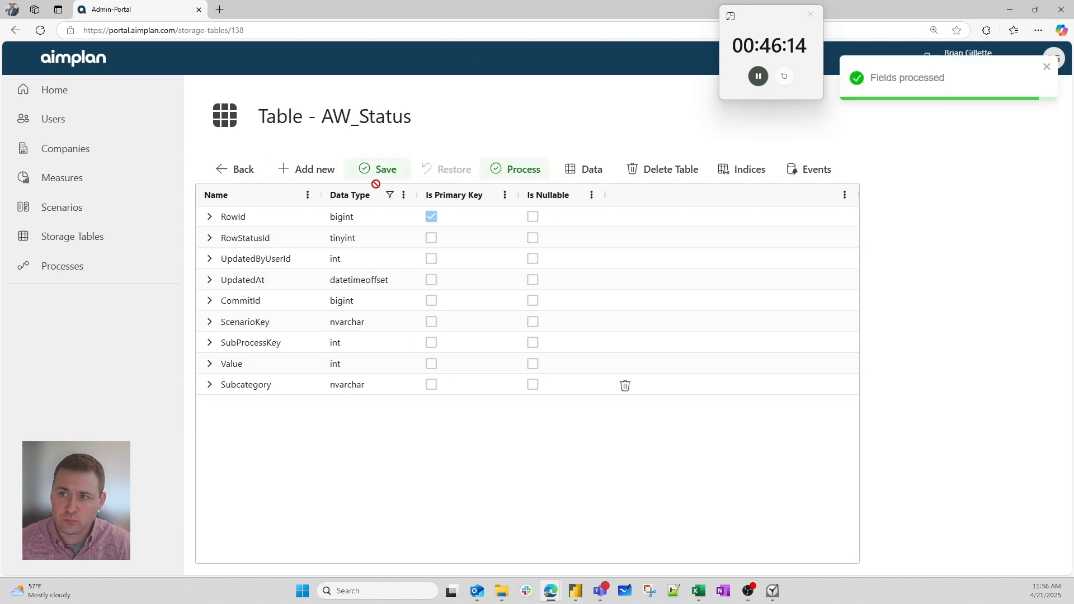
pyautogui.click(239, 170)
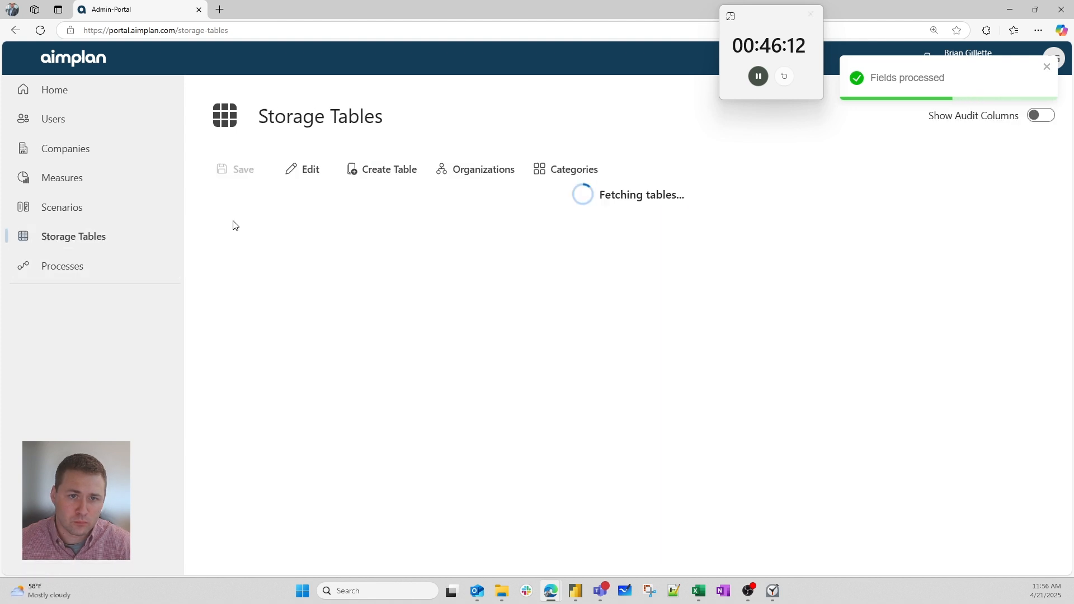
# - In Power BI Desktop, refresh the preview of the Aim_Status query in Power Query, and close and apply
pyautogui.hotkey('alt', 'Tab')
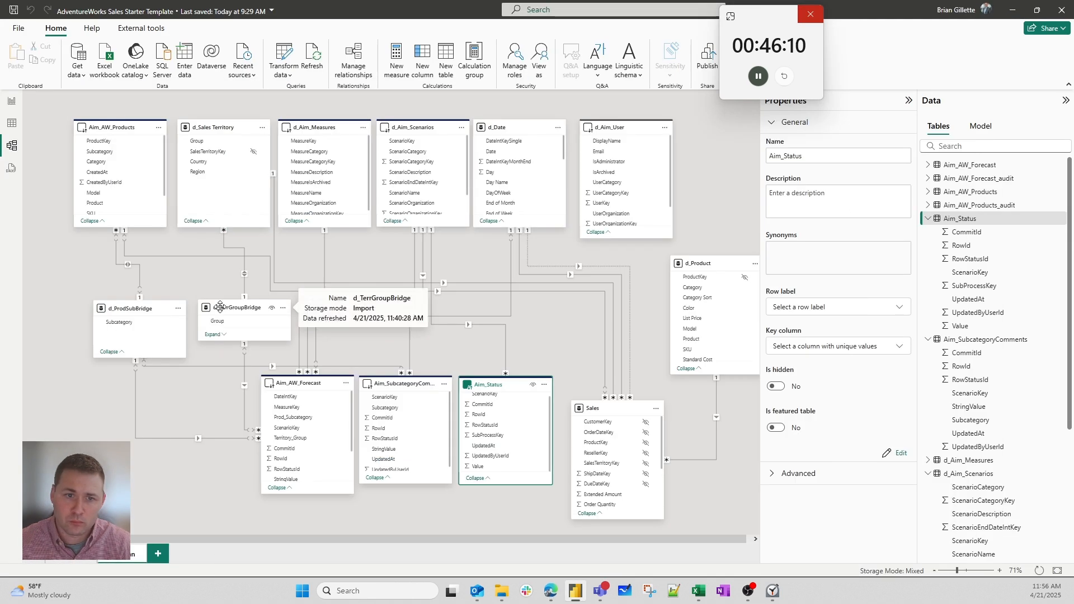
pyautogui.rightClick(497, 385)
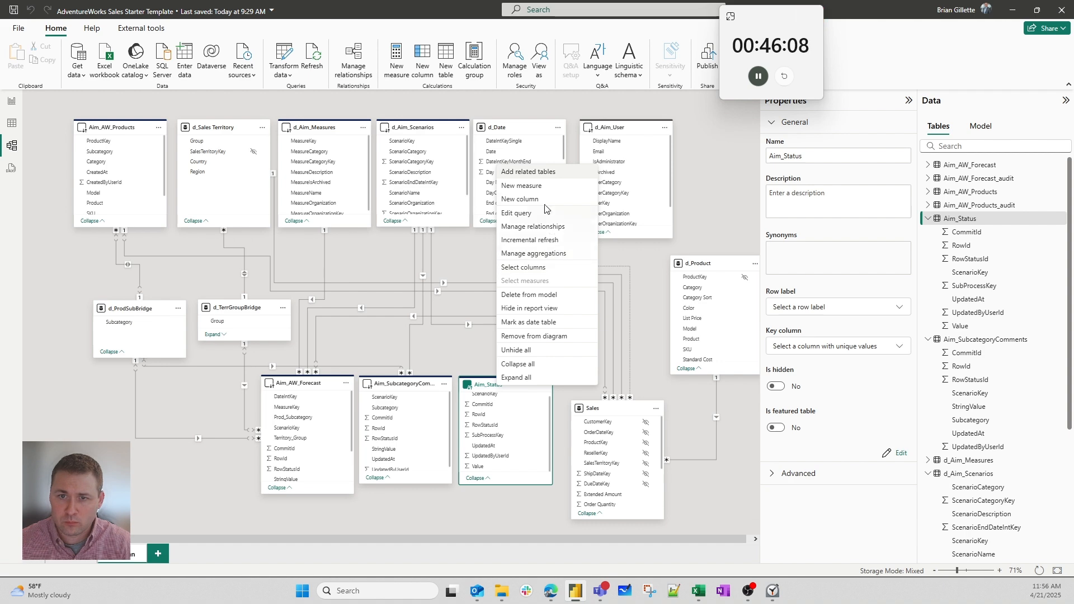
pyautogui.click(533, 214)
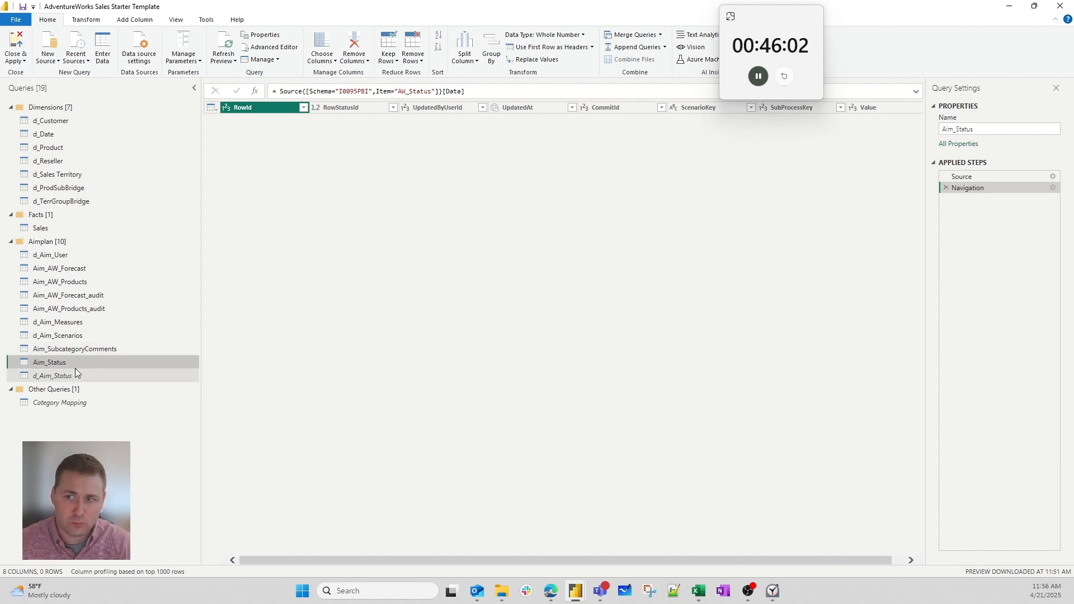
pyautogui.click(218, 62)
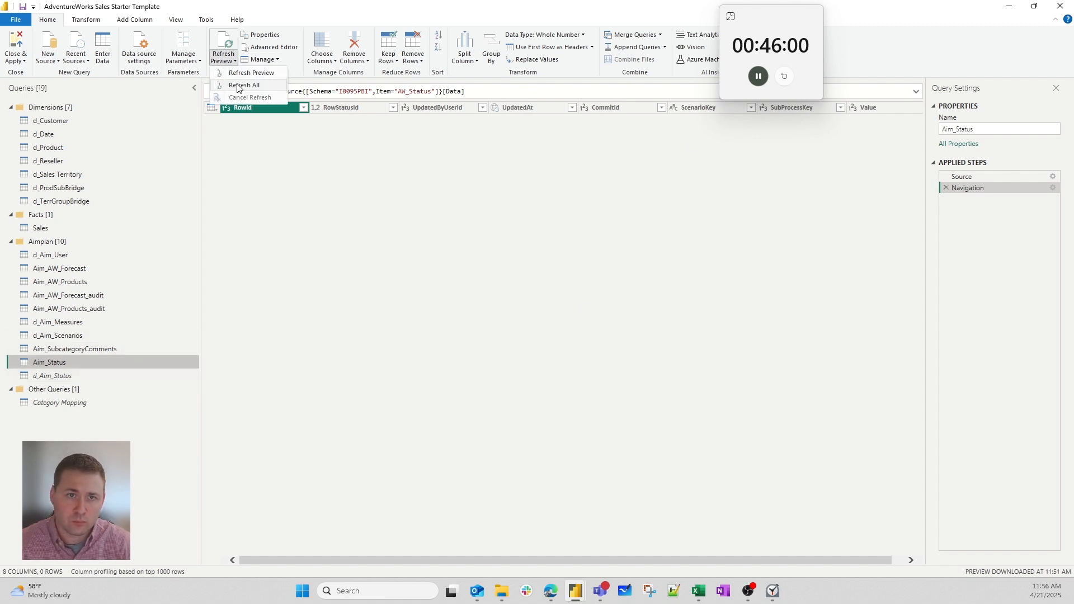
pyautogui.click(252, 101)
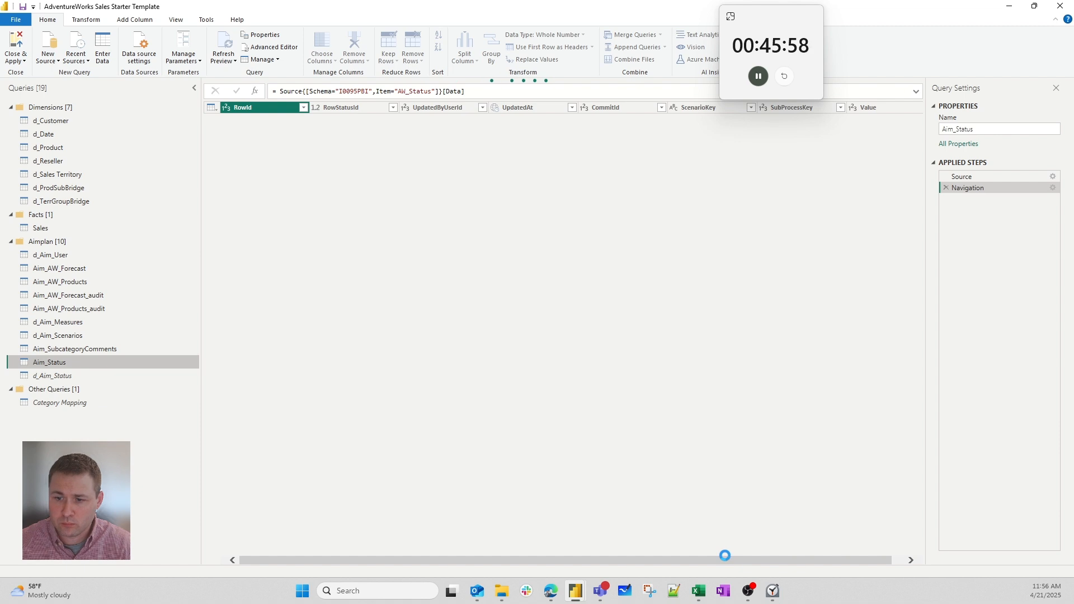
pyautogui.moveTo(726, 557); pyautogui.dragTo(906, 545)
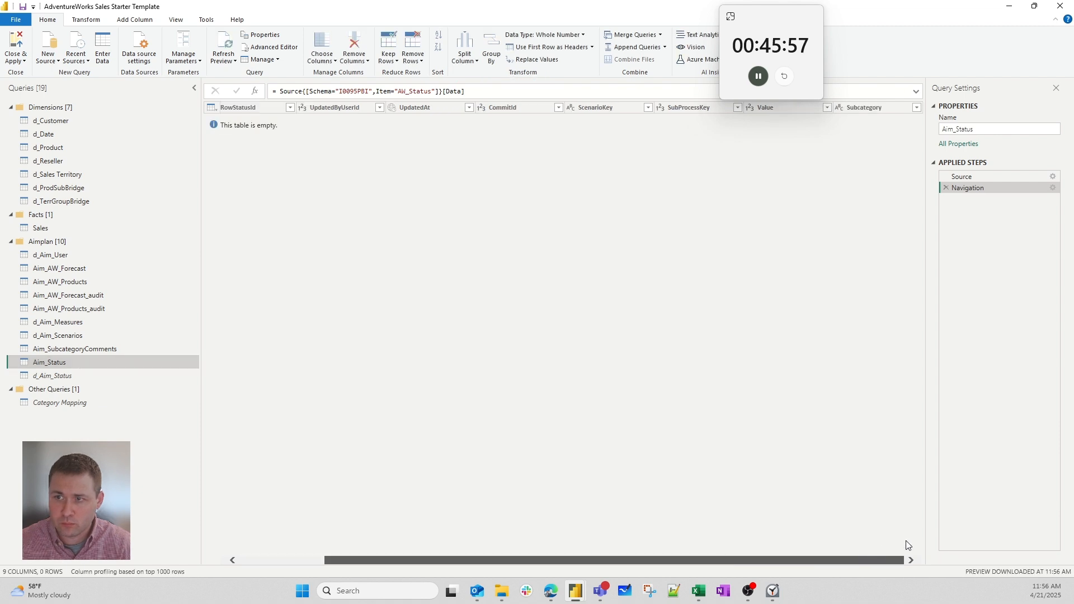
pyautogui.click(16, 61)
pyautogui.click(30, 72)
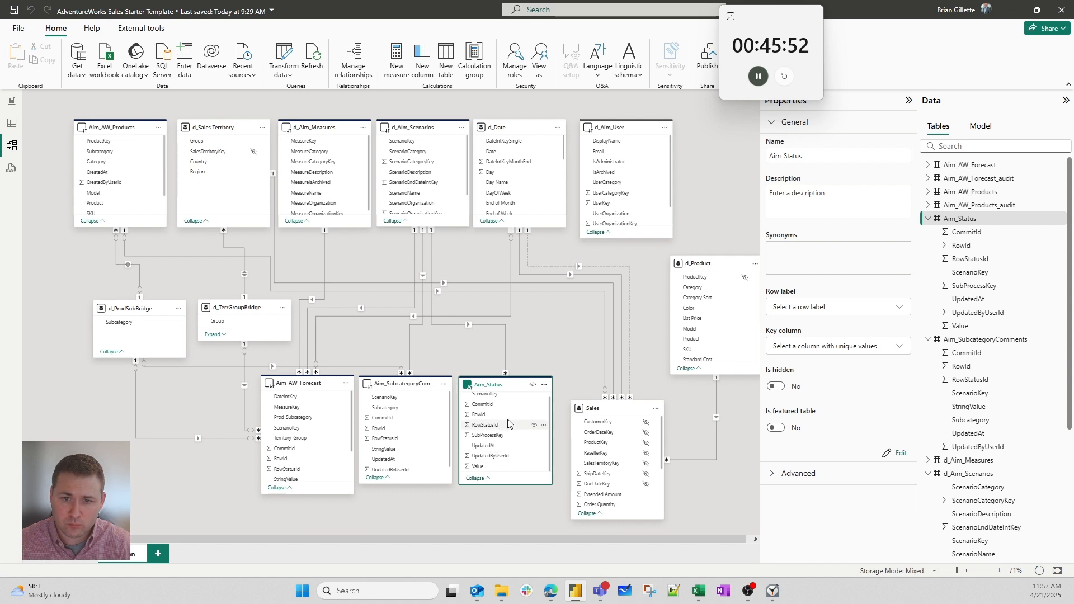
# - Refresh all tables in the model to load the latest fields
pyautogui.click(394, 106)
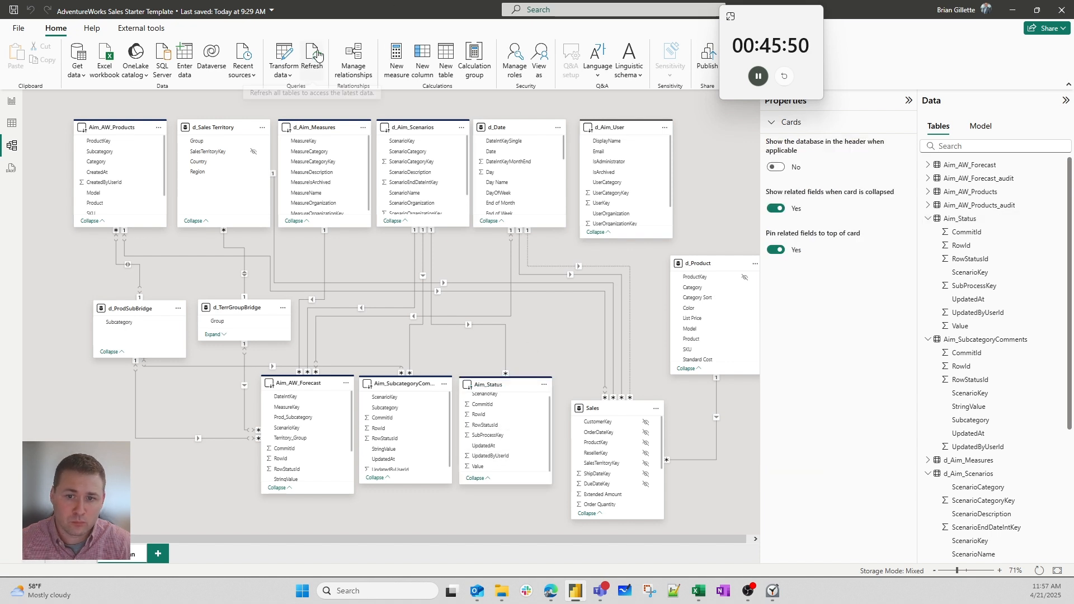
pyautogui.scroll(1, 511, 453)
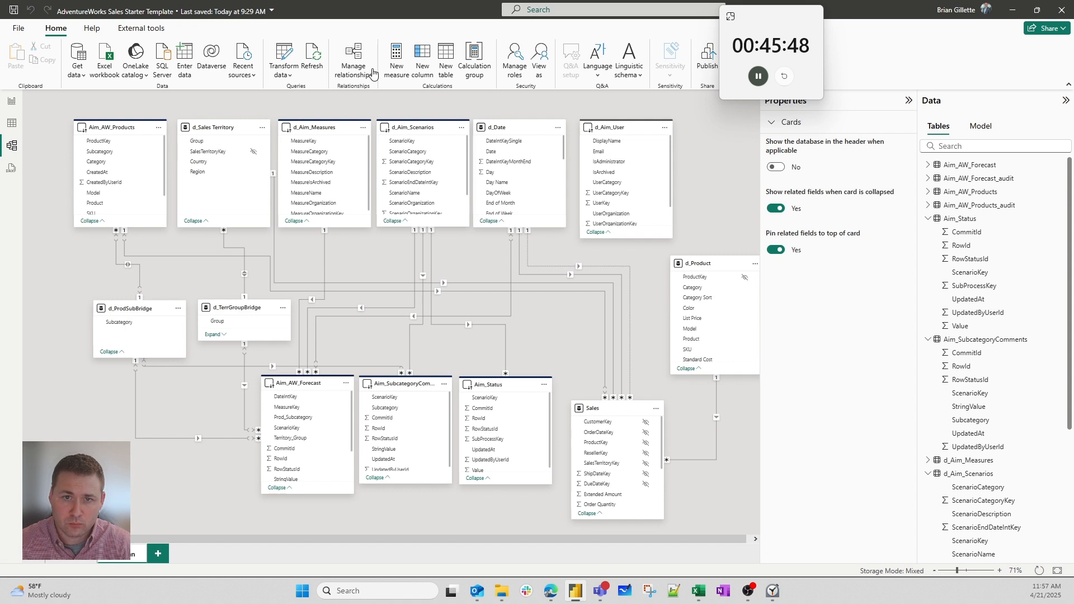
pyautogui.click(312, 65)
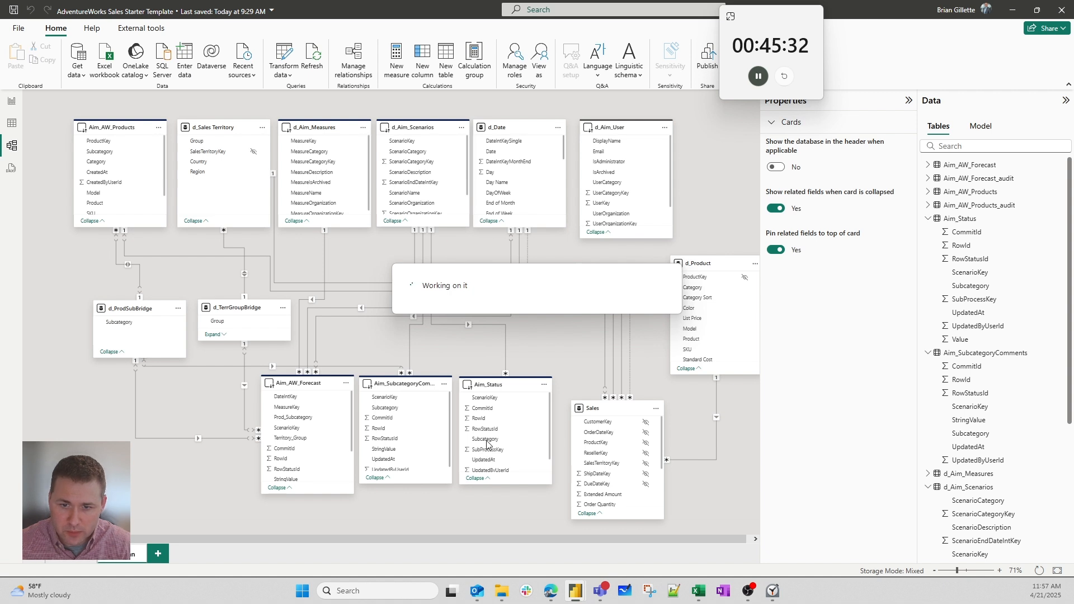
# - Relate Subcategory in Aim_Status to Subcategory in d_ProdSubBridge as many to one with single cross-filter direction, and save it
pyautogui.click(492, 440)
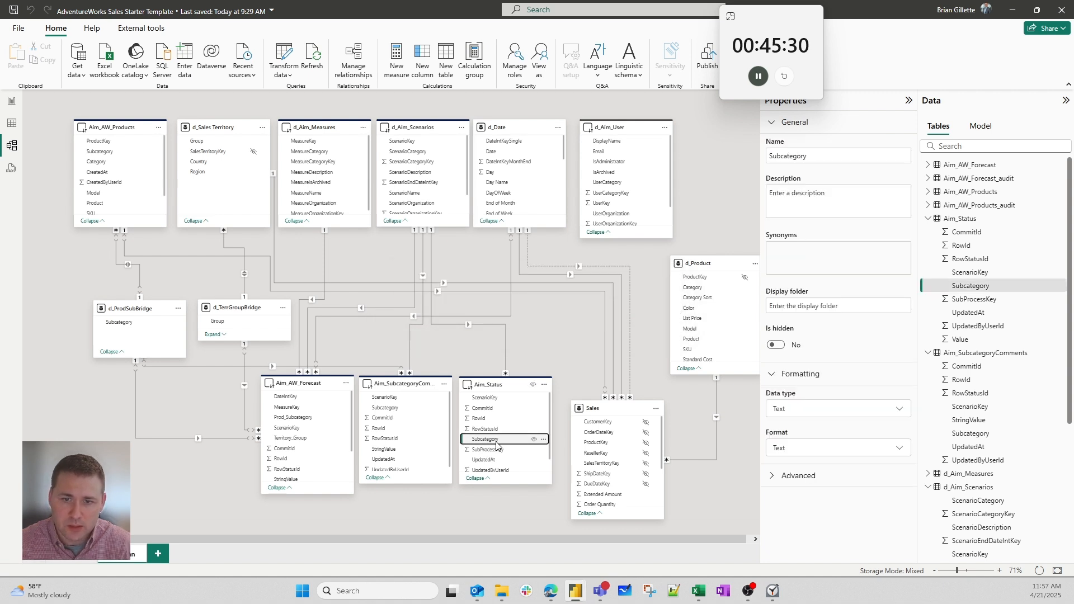
pyautogui.moveTo(496, 445); pyautogui.dragTo(120, 322)
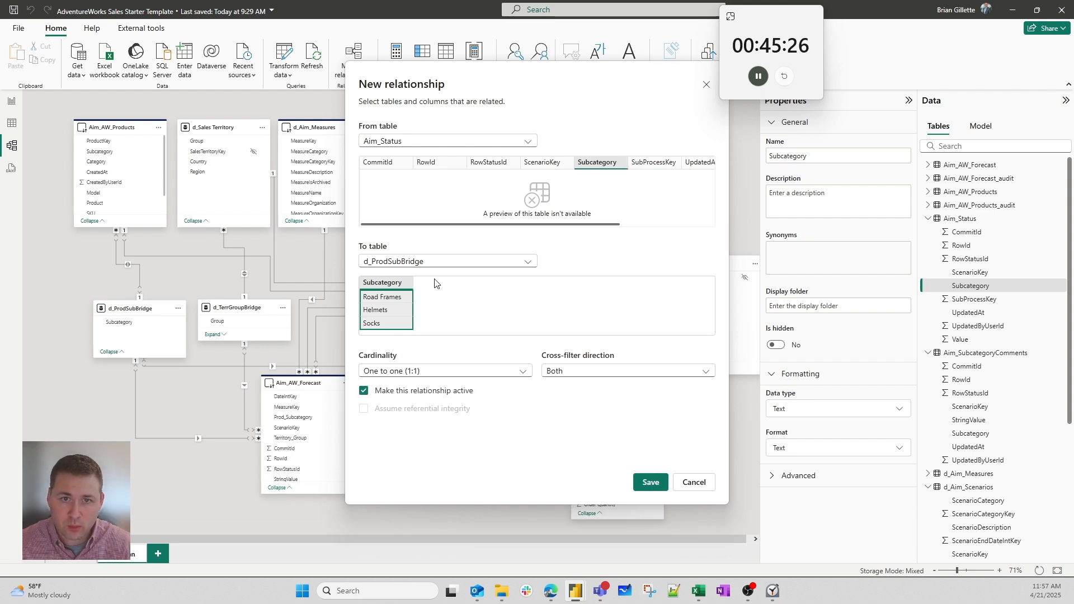
pyautogui.click(434, 371)
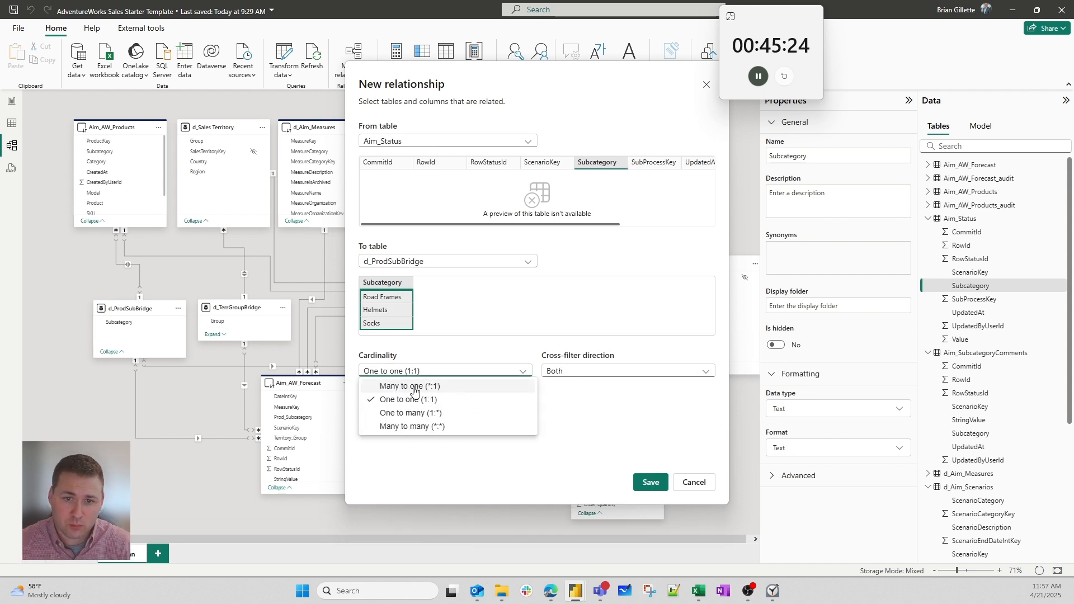
pyautogui.click(420, 385)
pyautogui.click(561, 372)
pyautogui.click(559, 387)
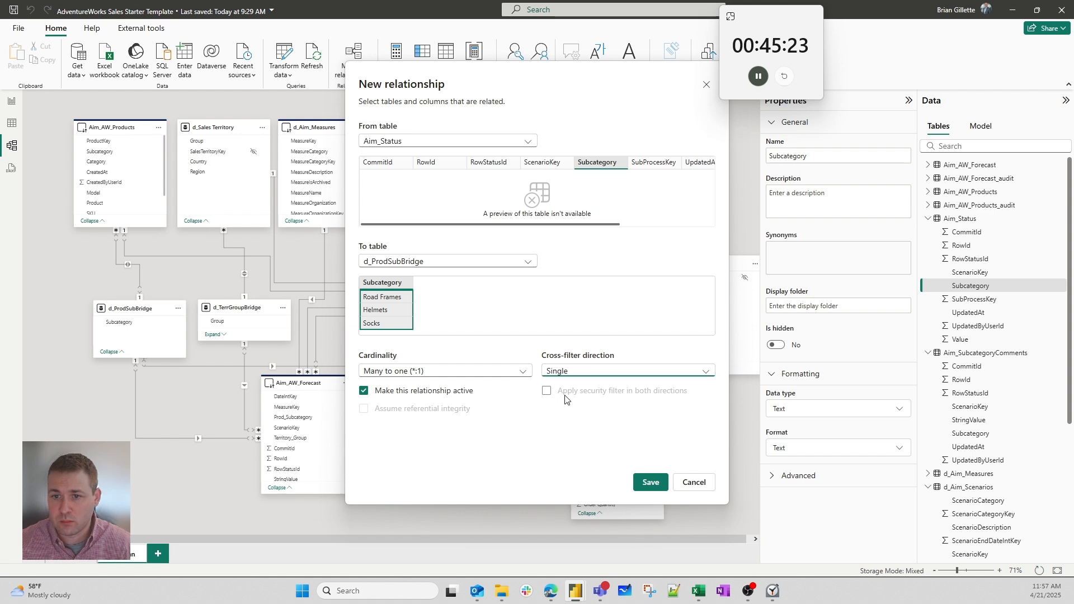
pyautogui.click(649, 481)
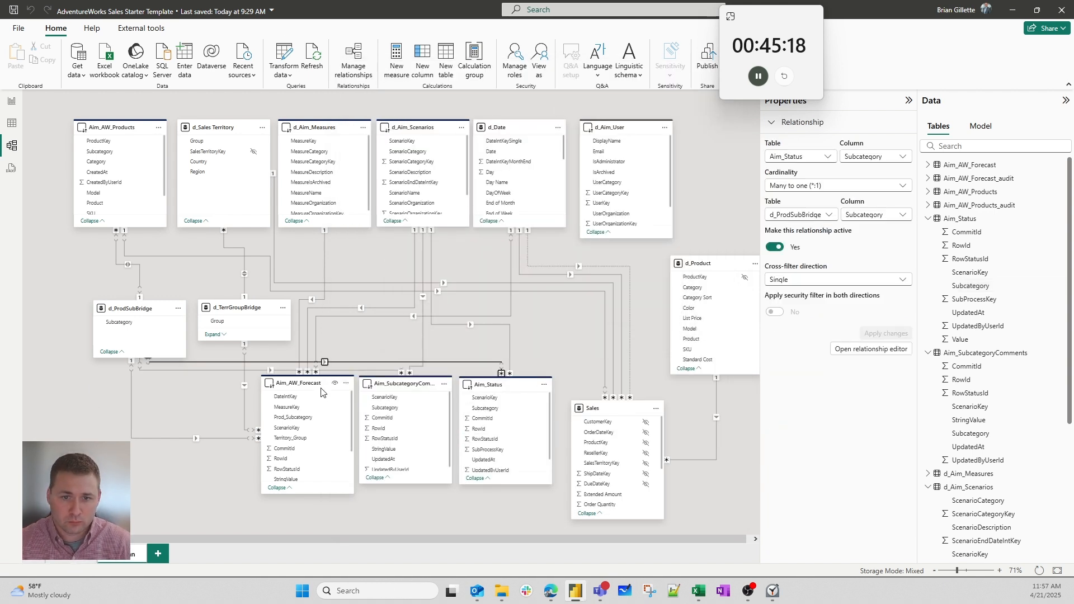
# - Move the Aim_AW_Forecast, Aim_SubcategoryComments and Aim_Status tables together, slightly lower and further left in the model diagram
pyautogui.click(336, 392)
pyautogui.keyDown('ctrl'); pyautogui.click(414, 384); pyautogui.keyUp('ctrl')
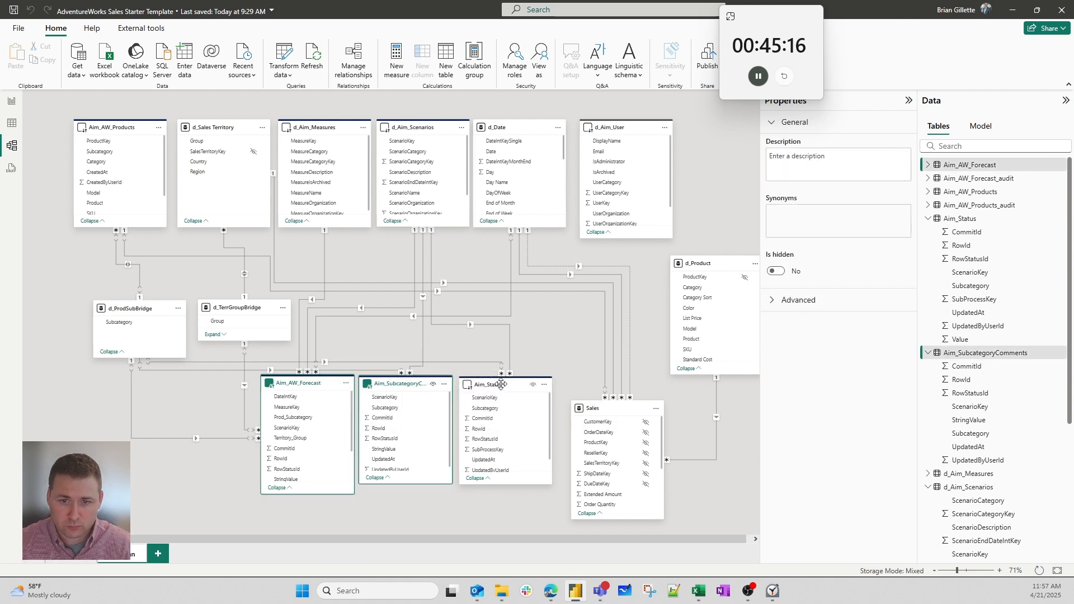
pyautogui.keyDown('ctrl'); pyautogui.click(494, 390); pyautogui.keyUp('ctrl')
pyautogui.moveTo(494, 391); pyautogui.dragTo(452, 426)
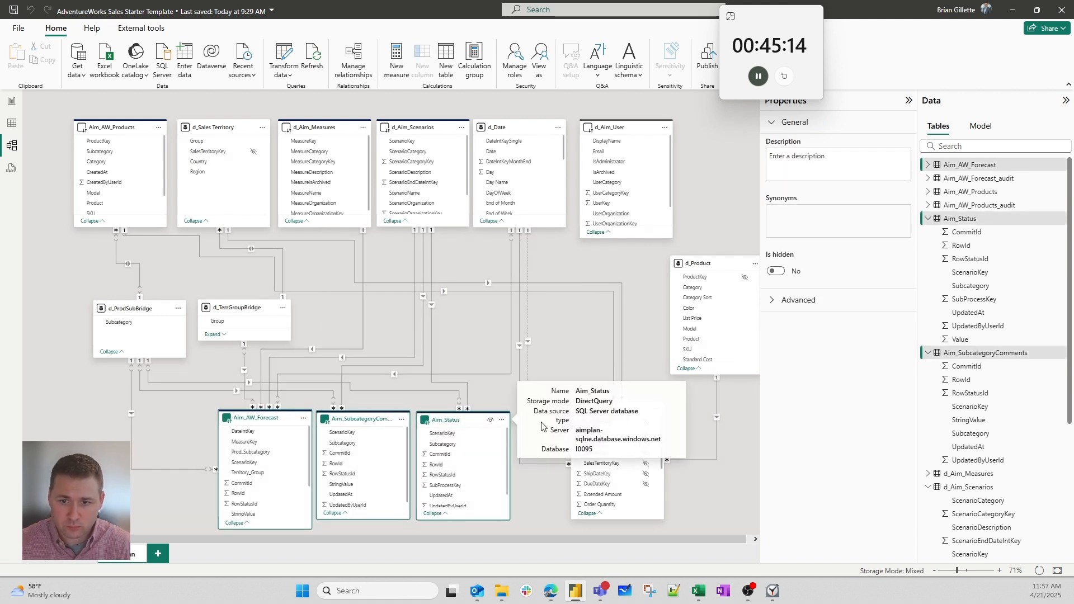
pyautogui.click(551, 337)
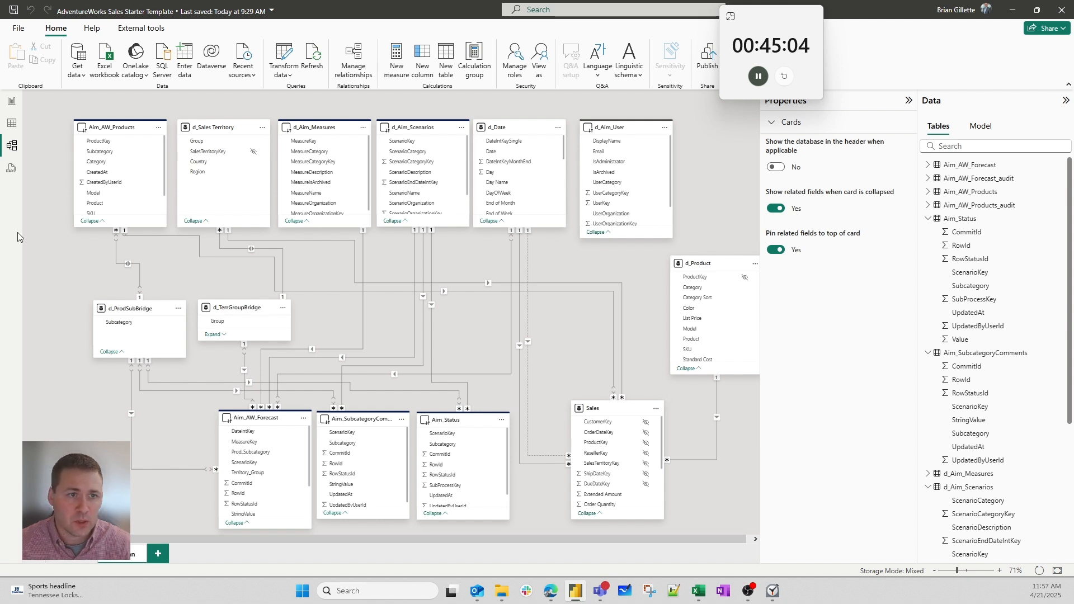
# - Check the Model Updates items in the report view's process checklist, and launch Tabular Editor 3 as an external tool
pyautogui.click(11, 102)
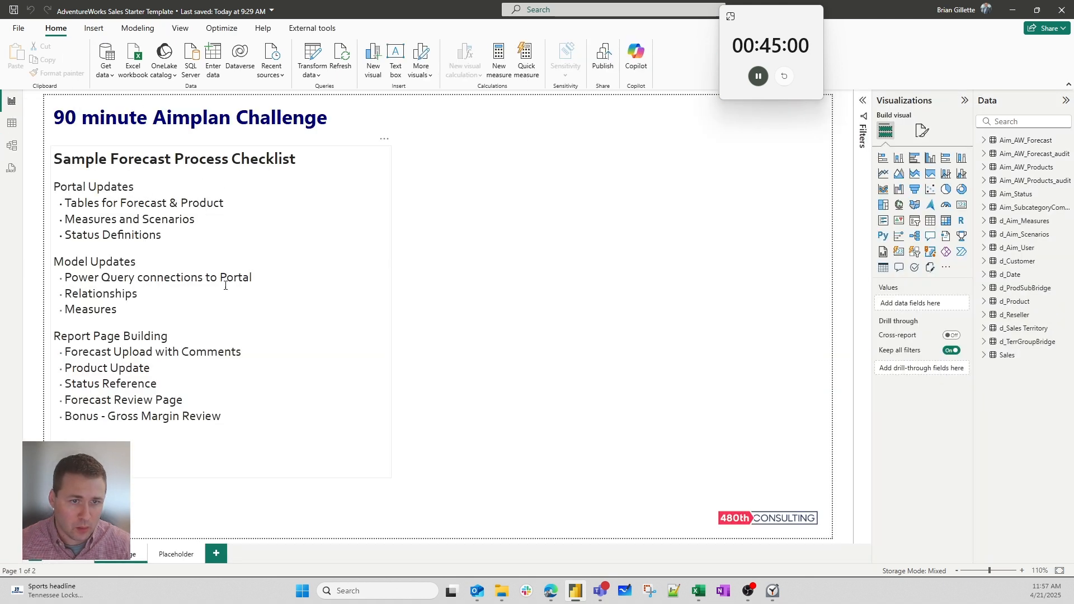
pyautogui.click(144, 298)
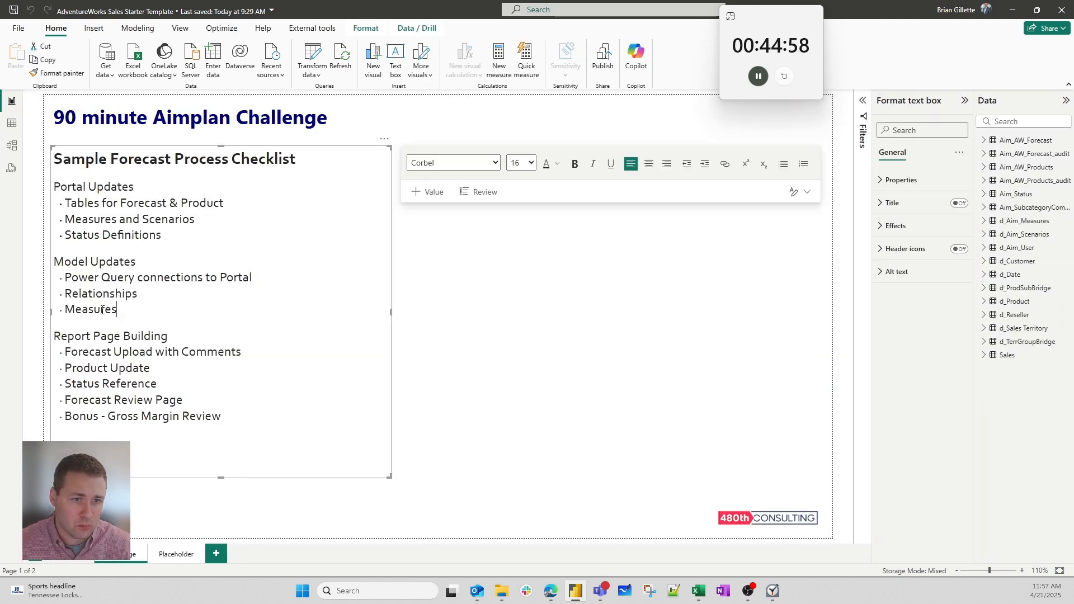
pyautogui.moveTo(116, 310); pyautogui.dragTo(59, 309)
pyautogui.click(404, 286)
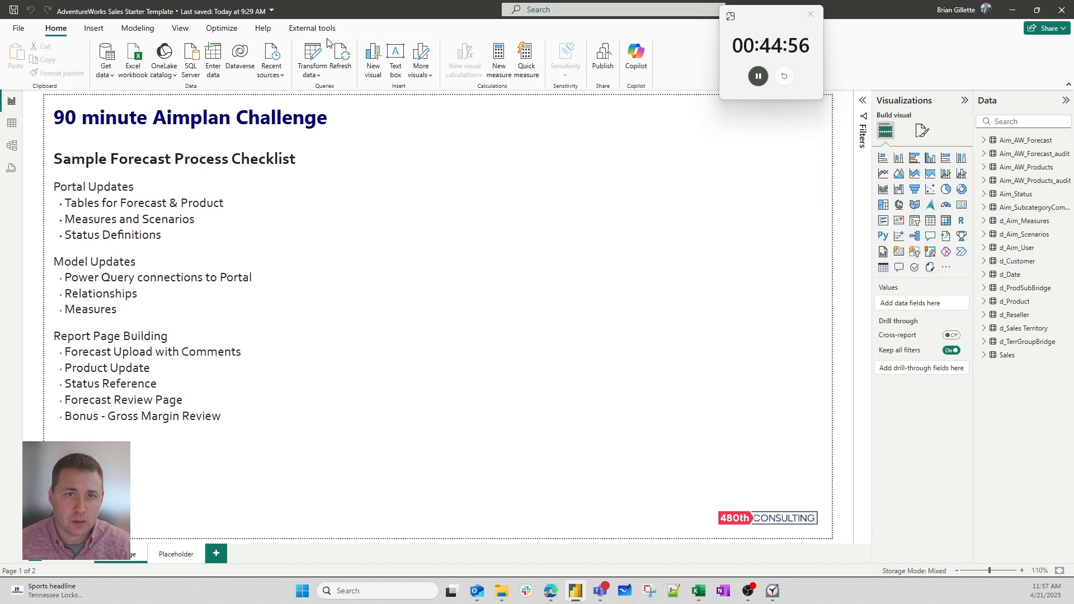
pyautogui.click(312, 28)
pyautogui.click(88, 65)
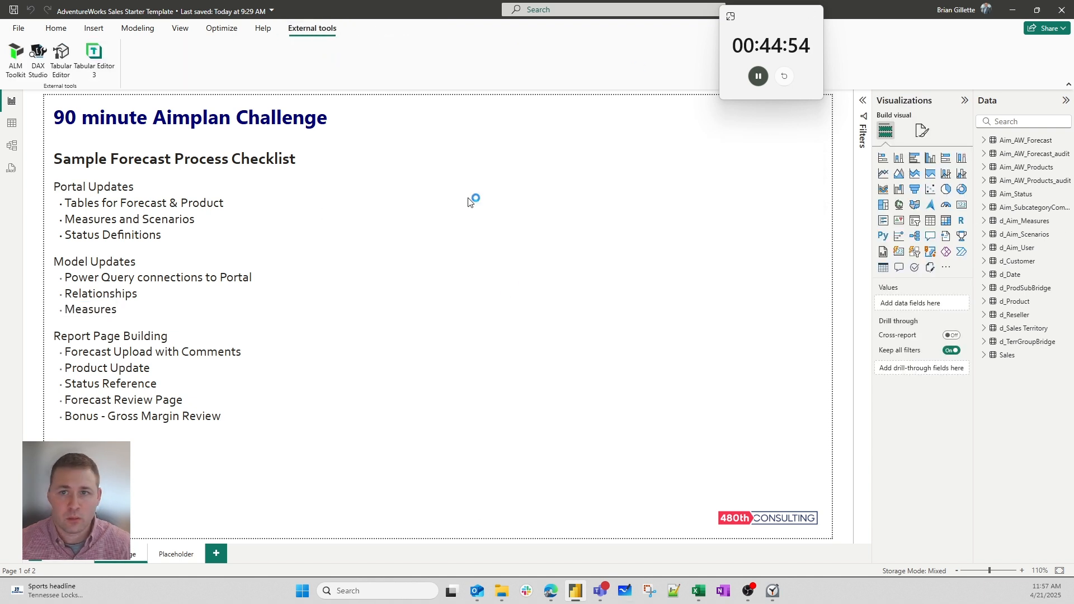
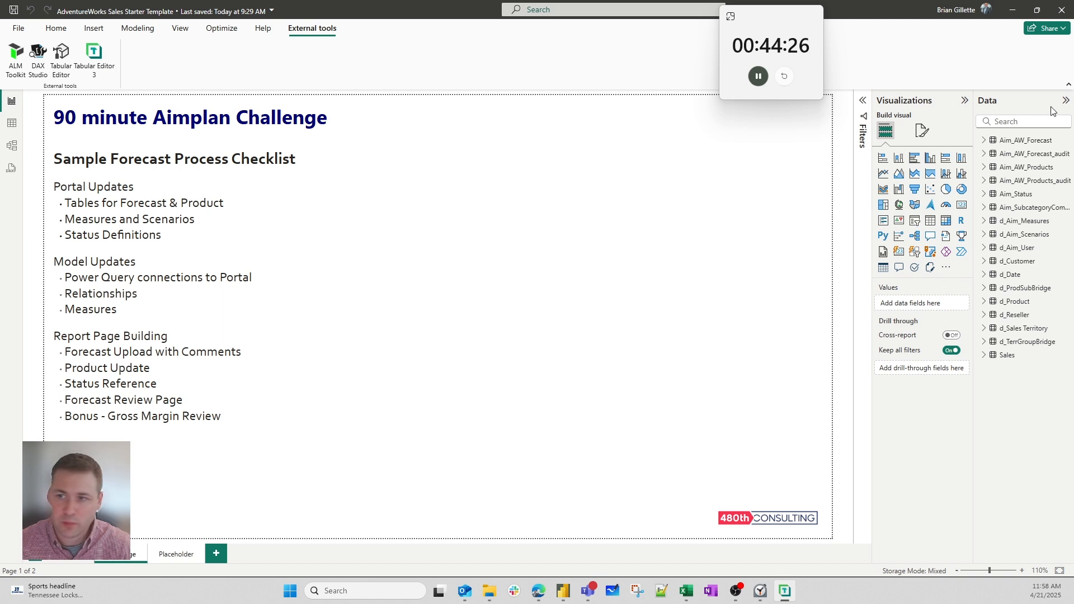
# - Create a new calculated table named MeasuresTable with an empty expression
pyautogui.click(55, 28)
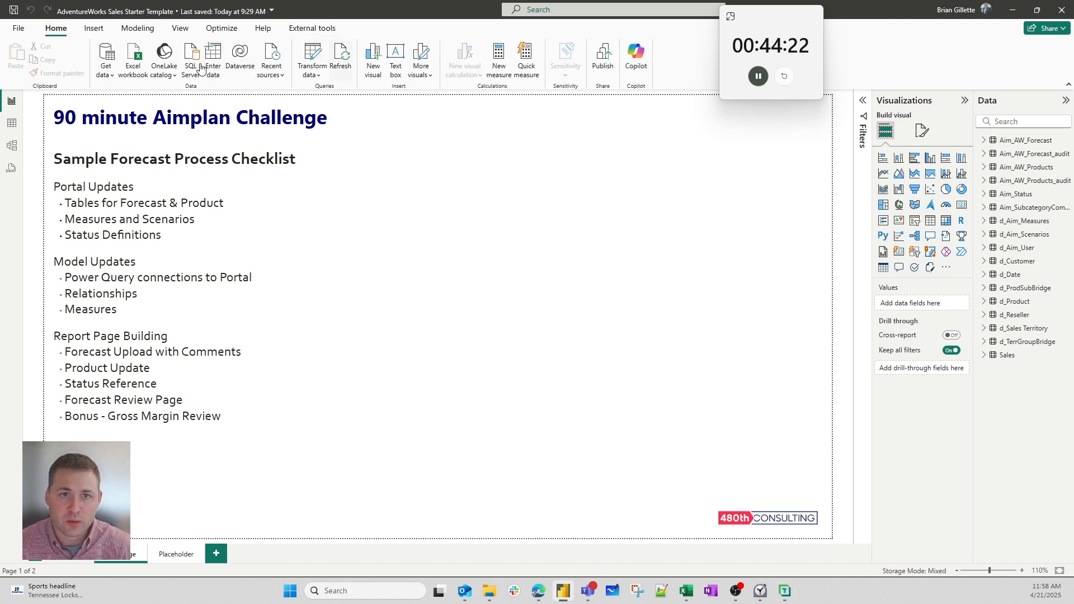
pyautogui.click(138, 28)
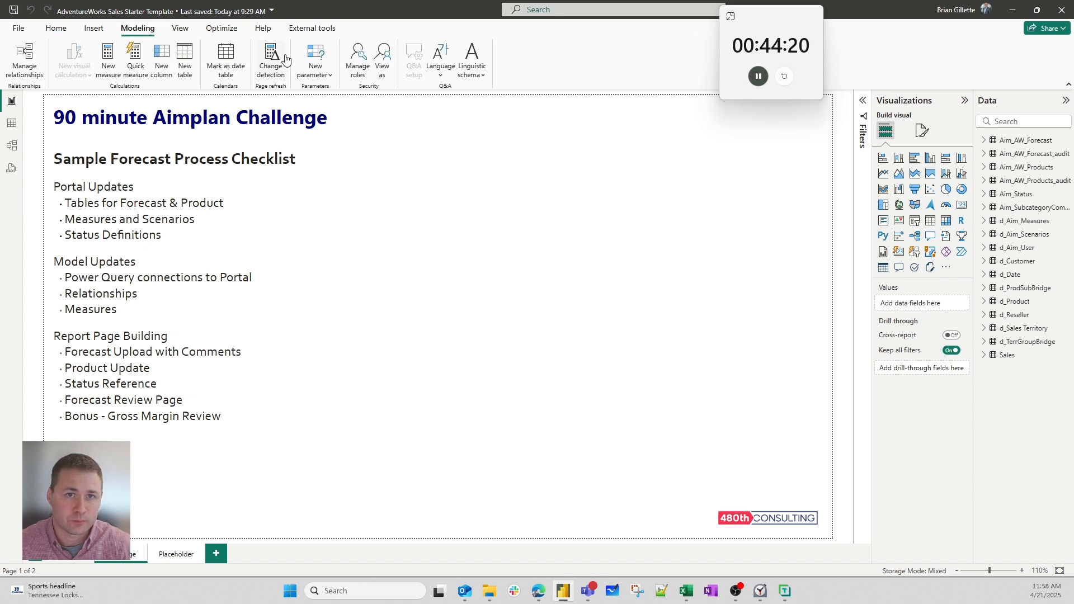
pyautogui.click(184, 59)
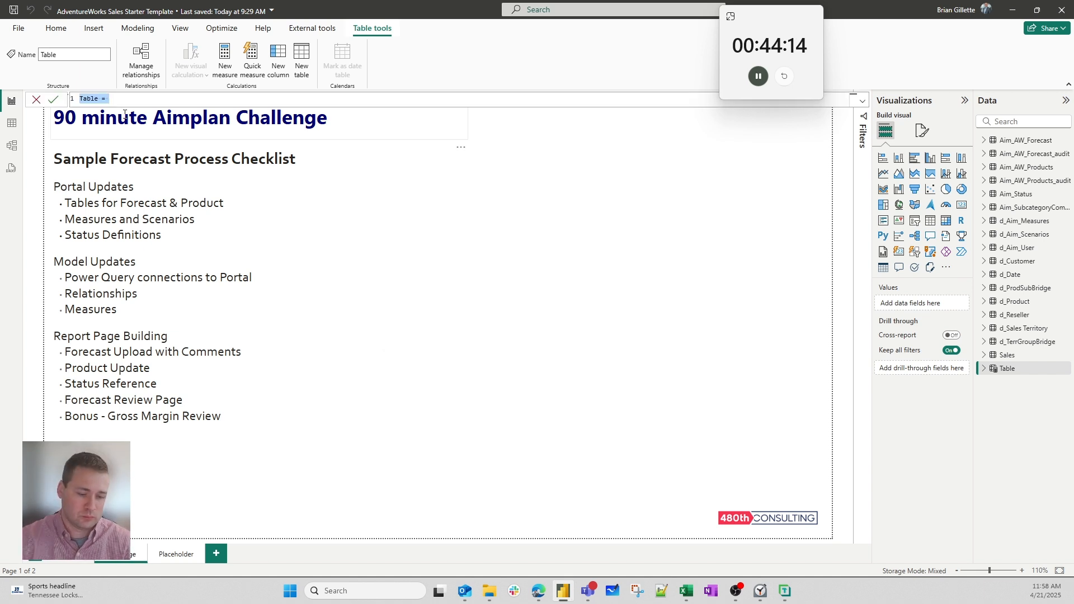
pyautogui.write('MeasuresTa')
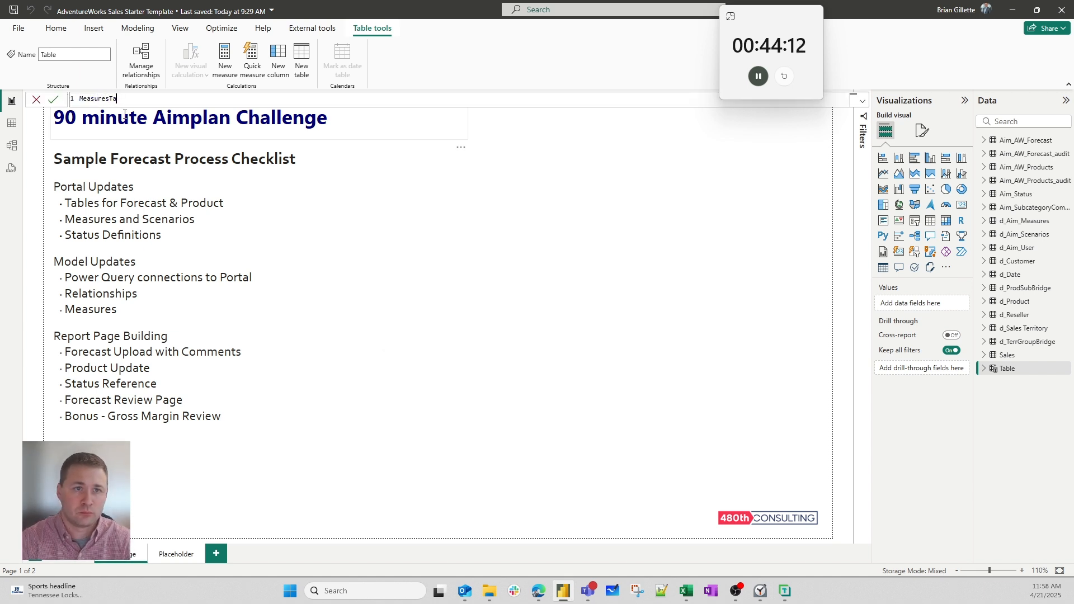
pyautogui.press('Left')
pyautogui.press('Left')
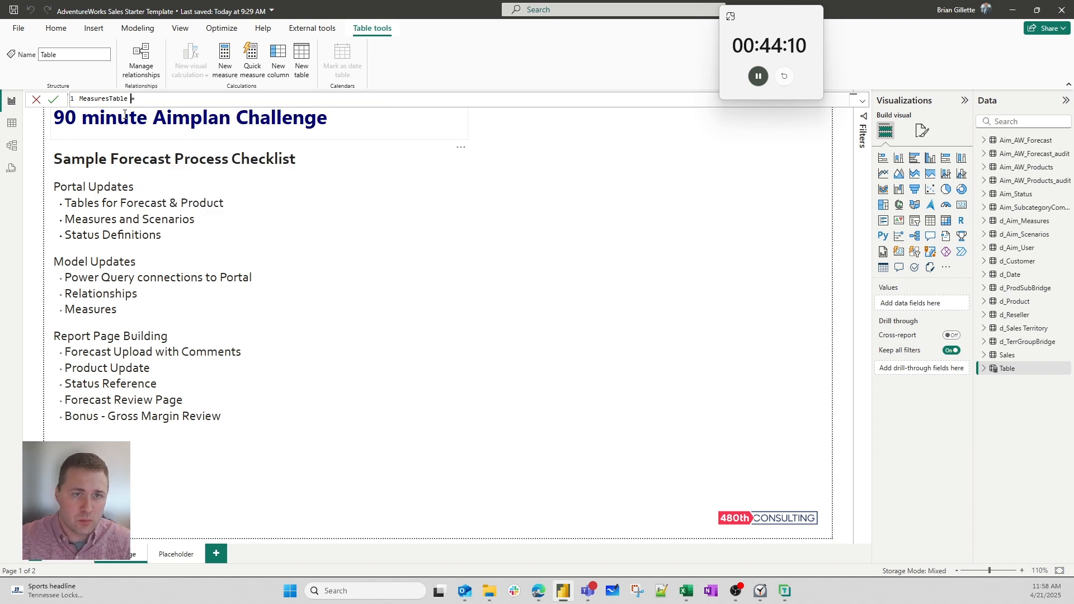
pyautogui.press('Return')
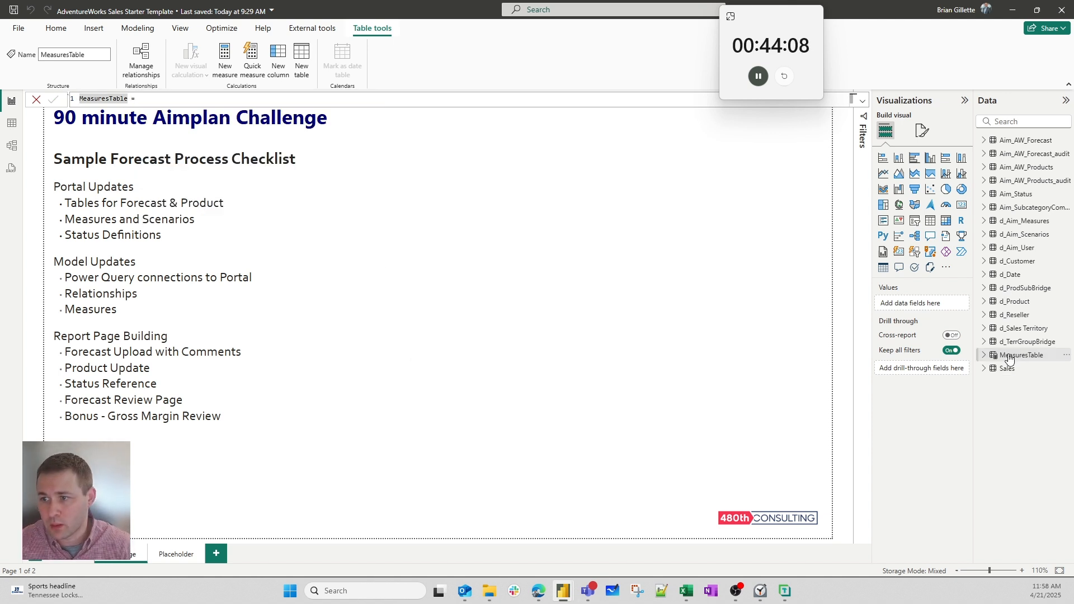
# - Expand MeasuresTable and add a new measure to it
pyautogui.click(984, 356)
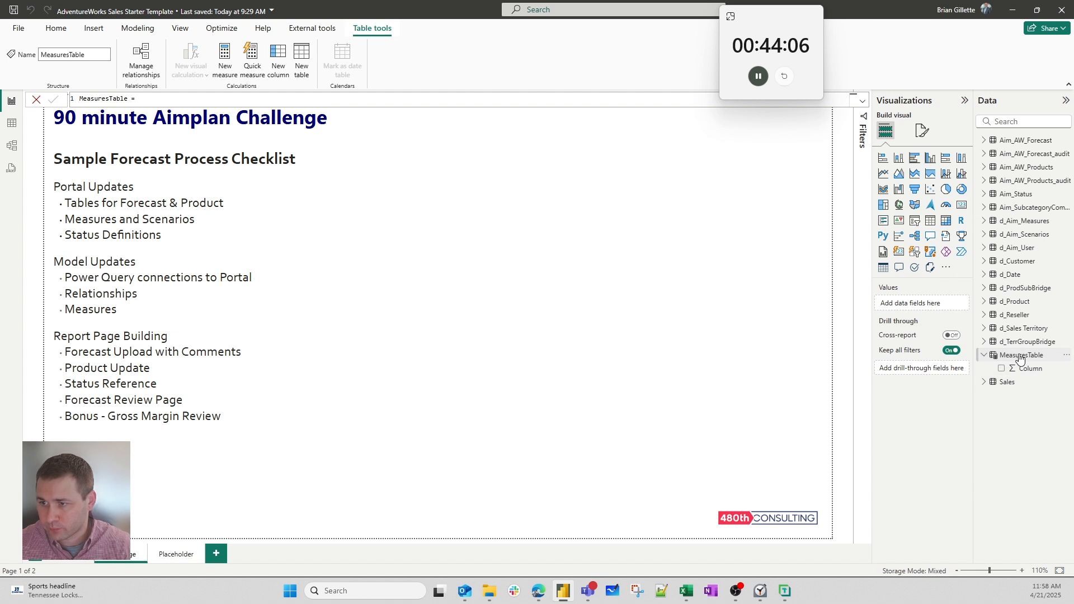
pyautogui.rightClick(1016, 356)
pyautogui.click(988, 383)
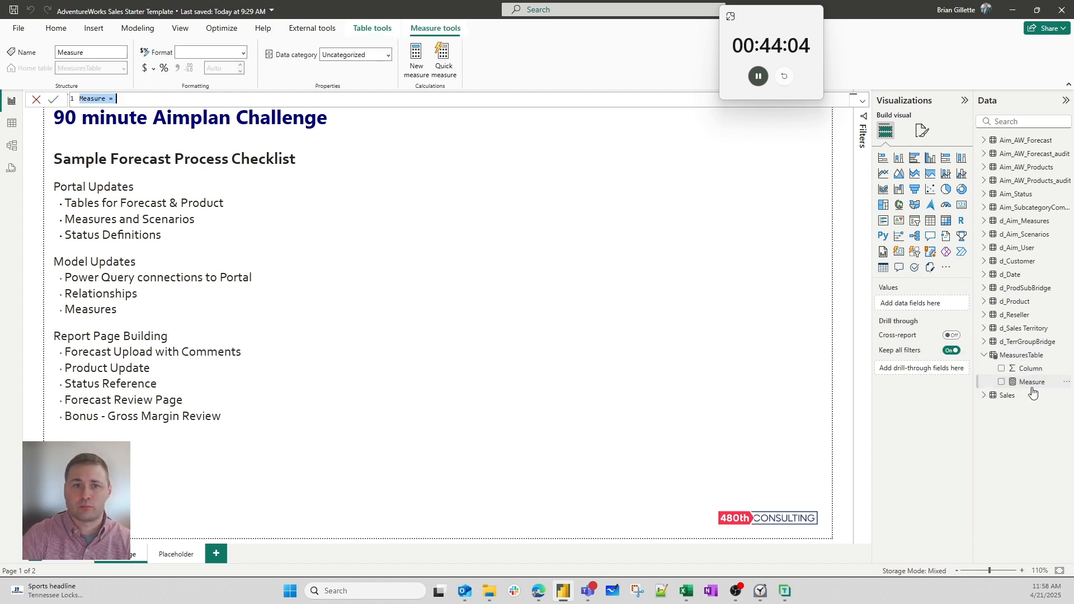
pyautogui.write('Measure1')
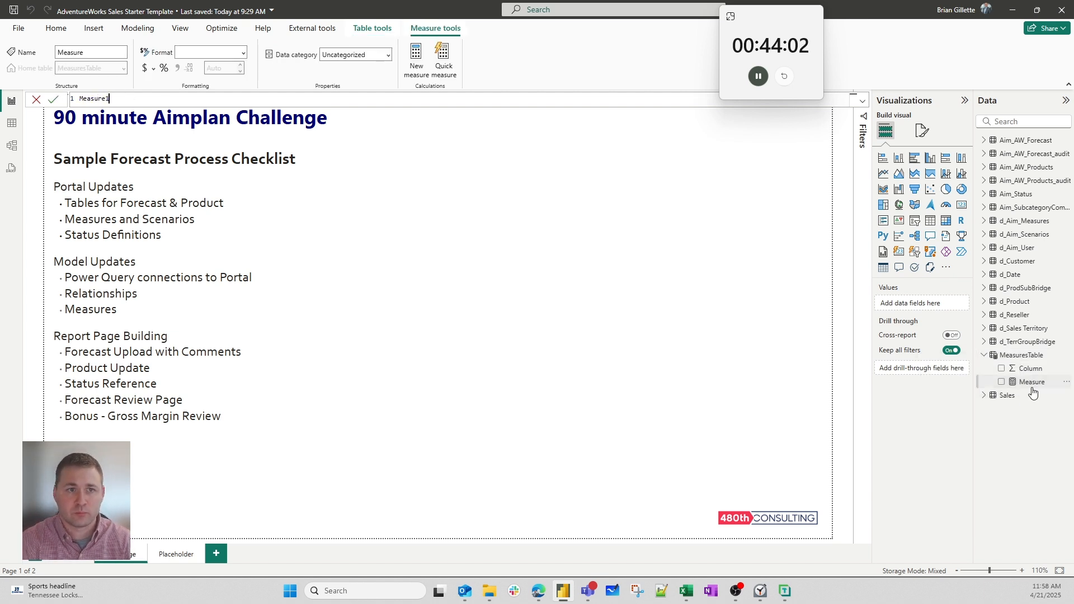
pyautogui.write(' Plache')
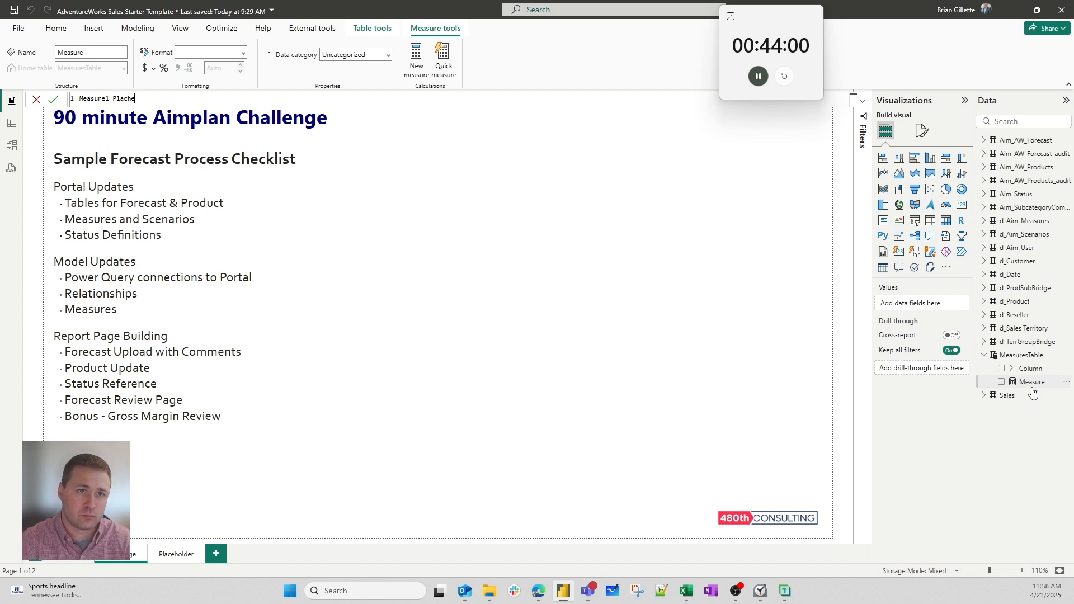
pyautogui.press('BackSpace')
pyautogui.press('BackSpace')
pyautogui.write('eholder')
# - Rename the new measure in MeasuresTable as Measure1 Placeholder and set its expression to 0
pyautogui.click(1031, 386)
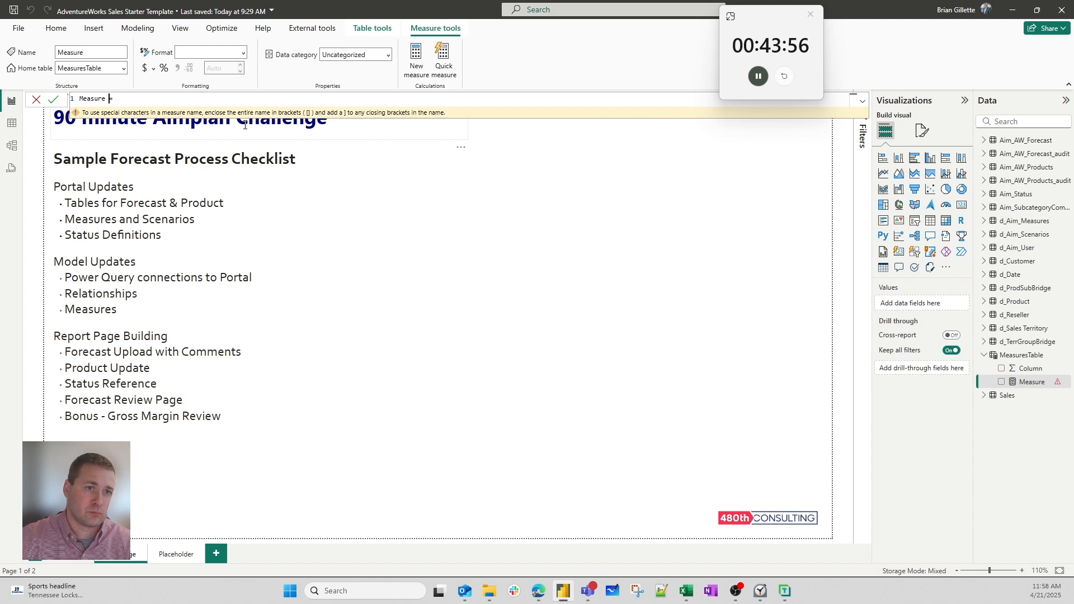
pyautogui.press('Left')
pyautogui.write('1 ')
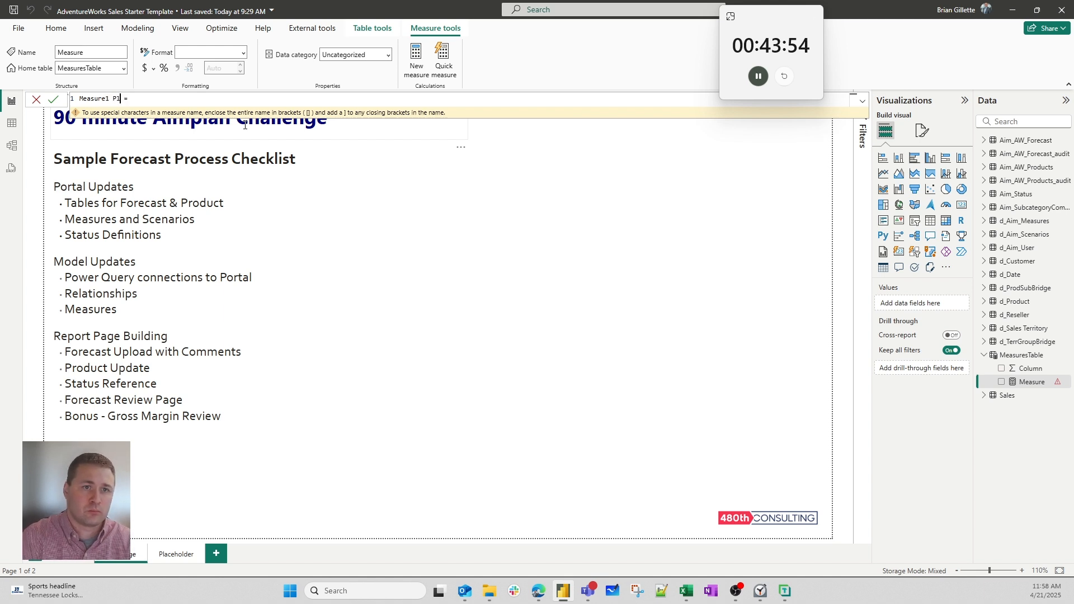
pyautogui.write('Placeholder')
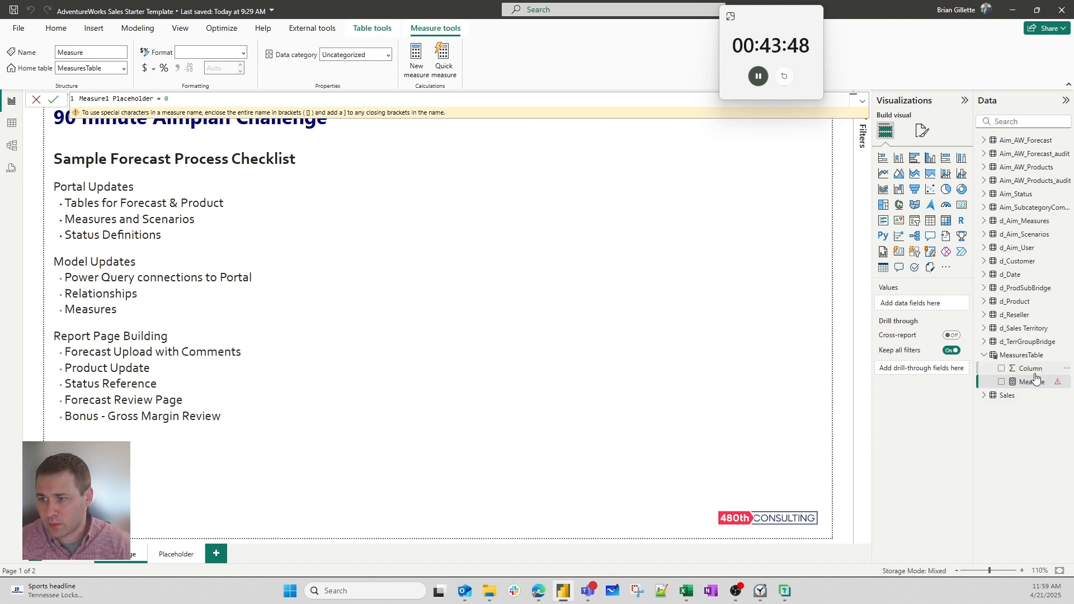
pyautogui.press('Return')
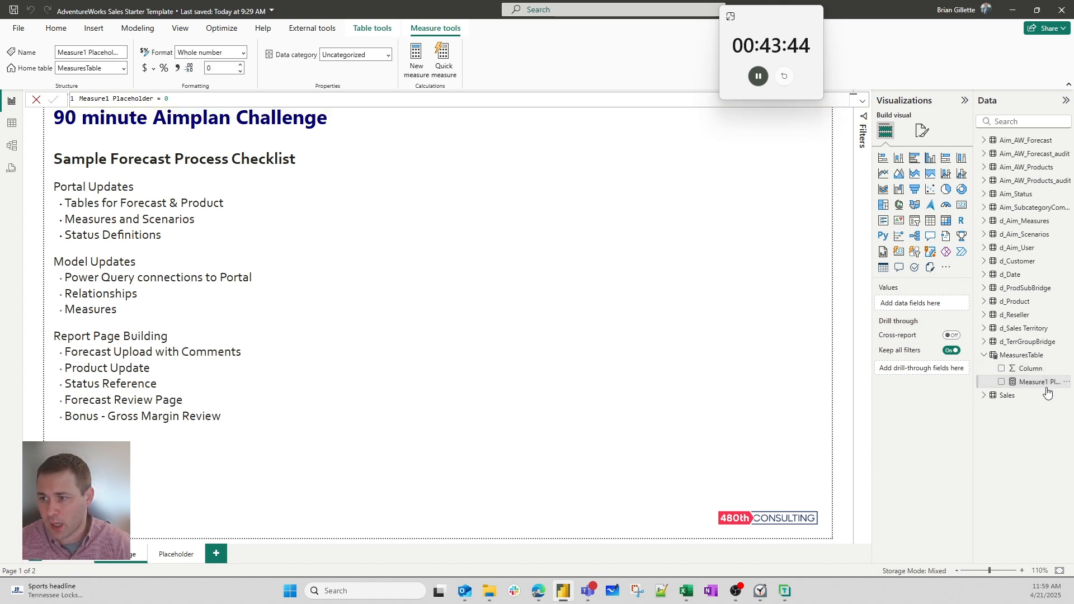
# - Hide the field named Column in MeasuresTable and widen the Data pane to show full field names
pyautogui.rightClick(1041, 368)
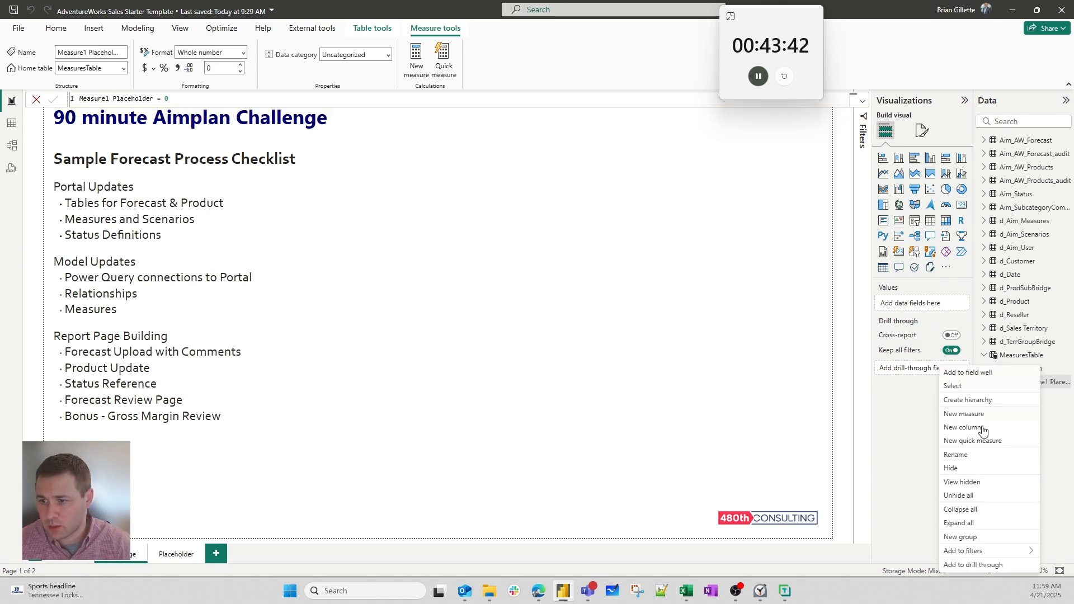
pyautogui.click(971, 469)
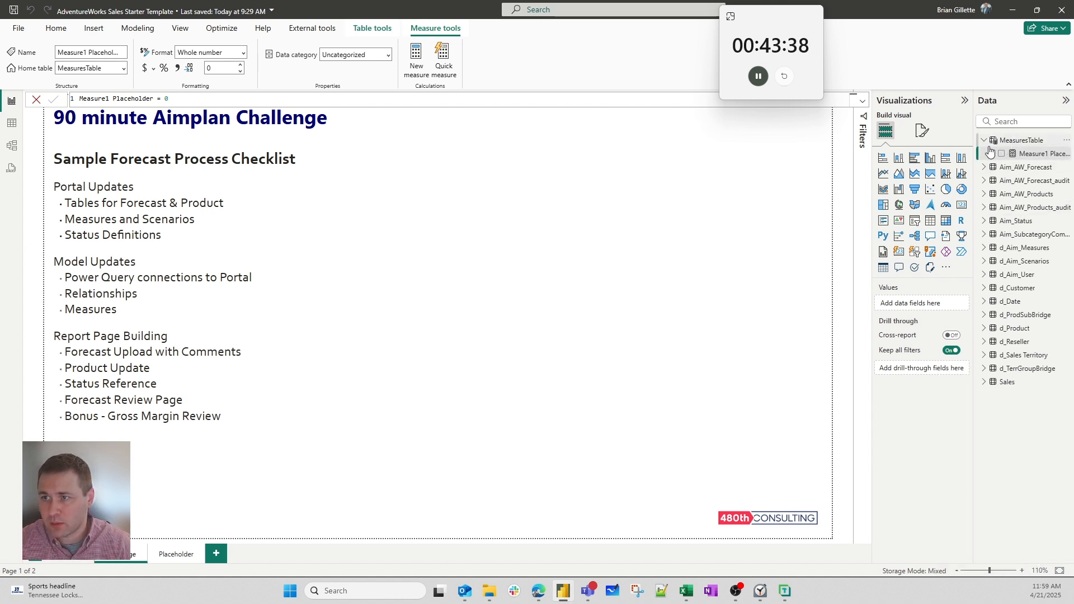
pyautogui.moveTo(973, 146); pyautogui.dragTo(914, 146)
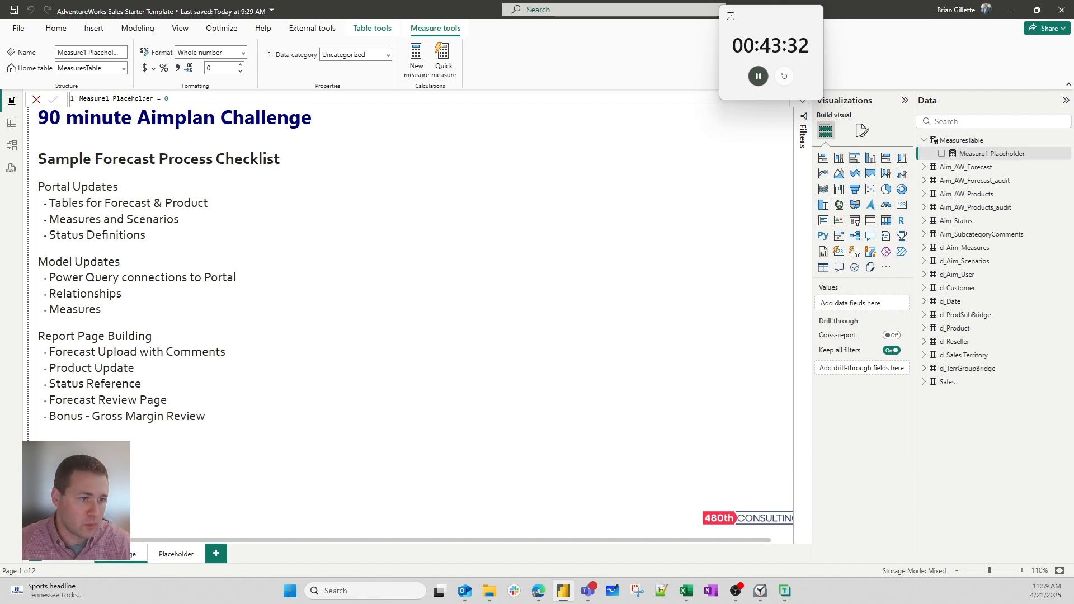
# - Switch to Tabular Editor 3 and select Measure1 Placeholder under MeasuresTable in a widened TOM Explorer
pyautogui.click(312, 28)
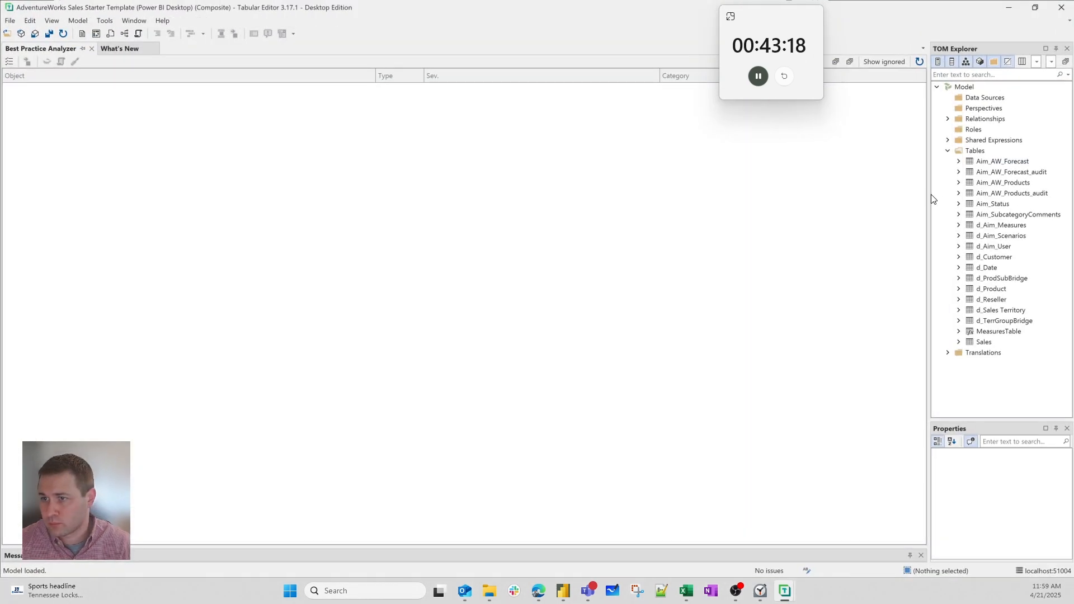
pyautogui.moveTo(931, 194); pyautogui.dragTo(867, 194)
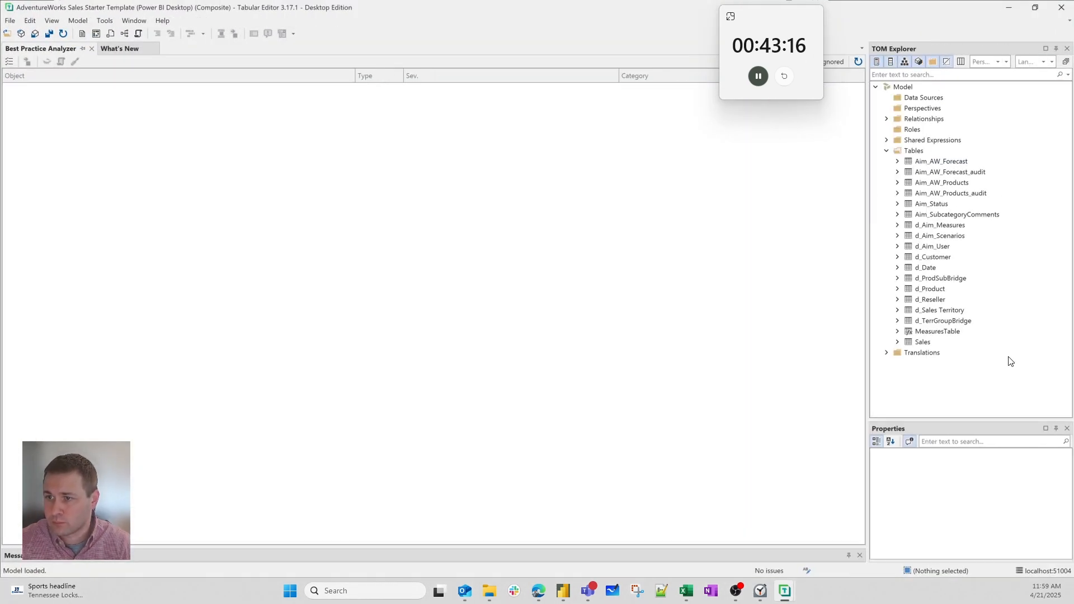
pyautogui.doubleClick(937, 331)
pyautogui.click(959, 342)
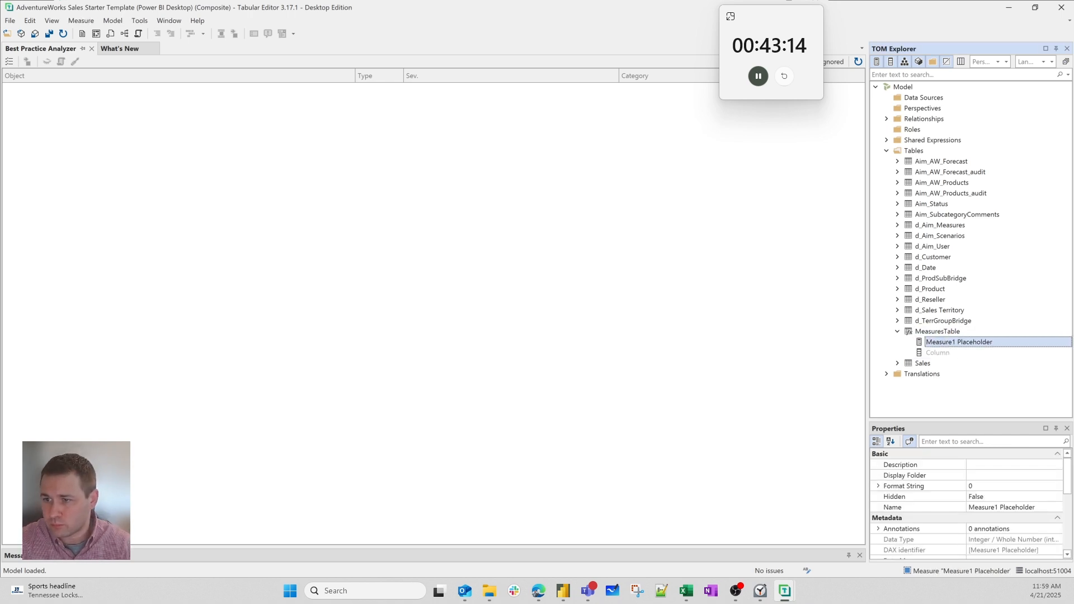
pyautogui.click(236, 182)
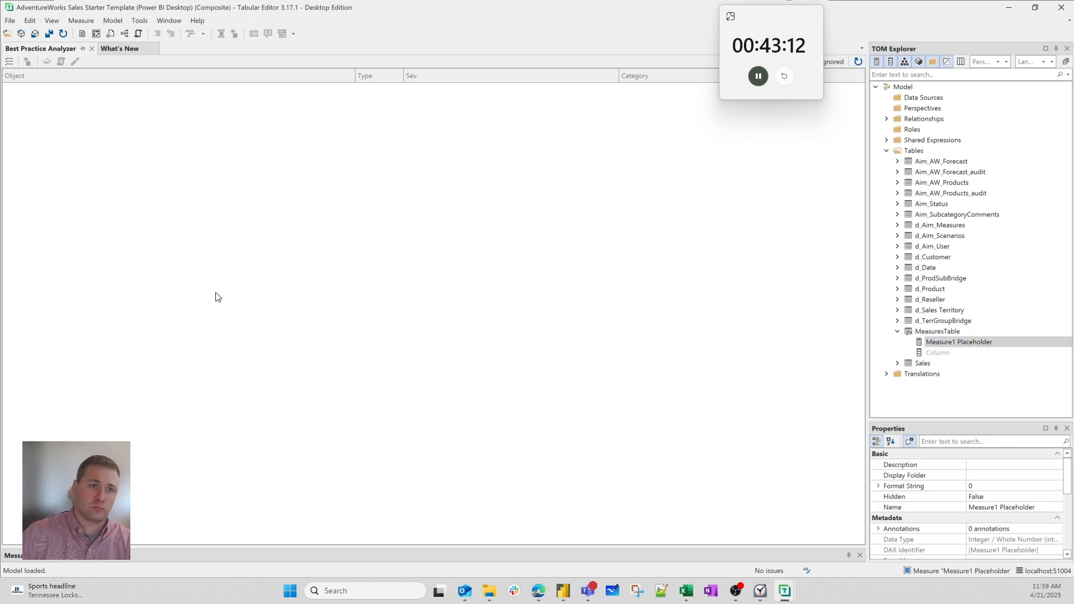
pyautogui.click(947, 322)
pyautogui.click(945, 343)
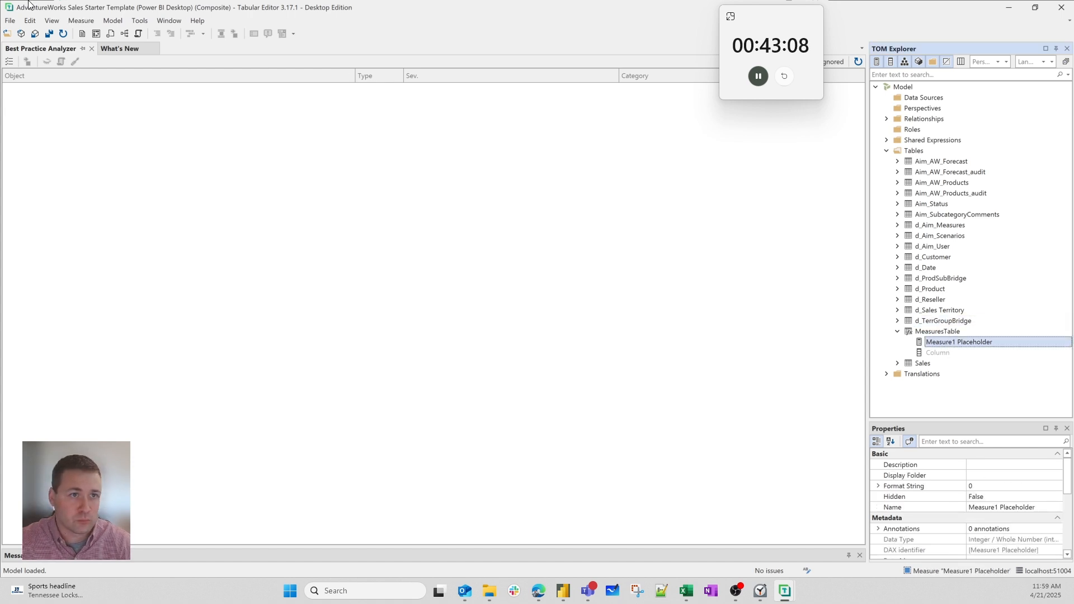
# - Try to bring up the Expression Editor for the Measure1 Placeholder measure
pyautogui.click(52, 20)
pyautogui.moveTo(73, 23)
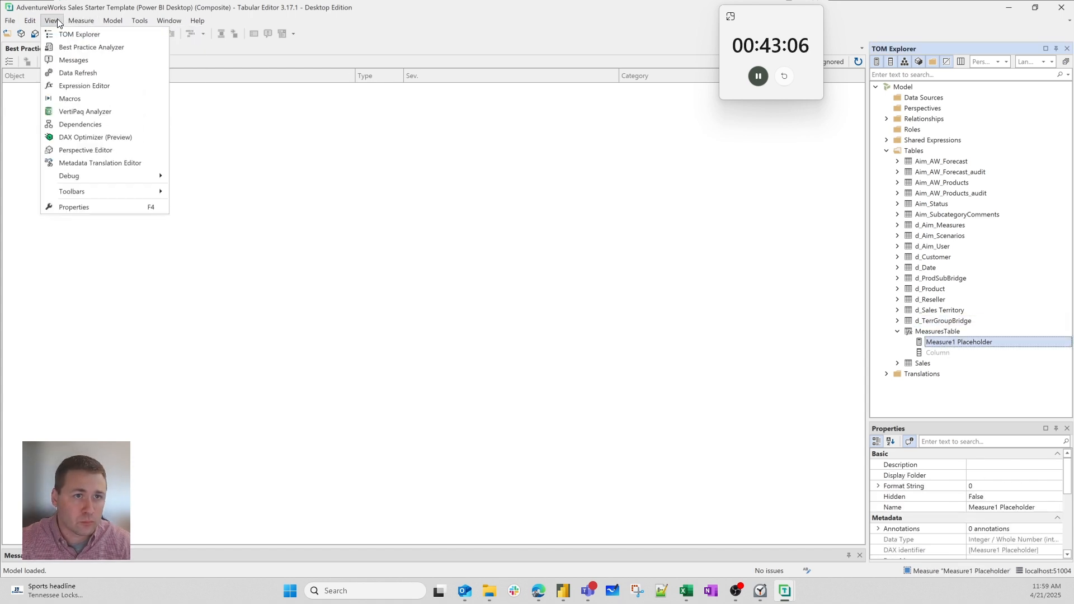
pyautogui.click(77, 90)
pyautogui.click(52, 20)
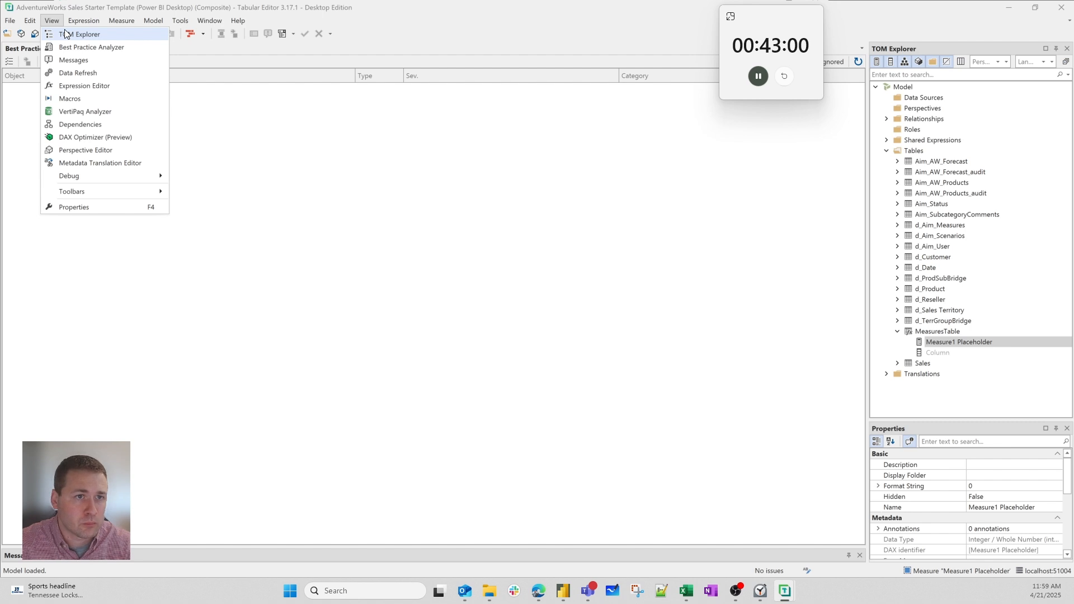
pyautogui.click(84, 20)
pyautogui.click(52, 20)
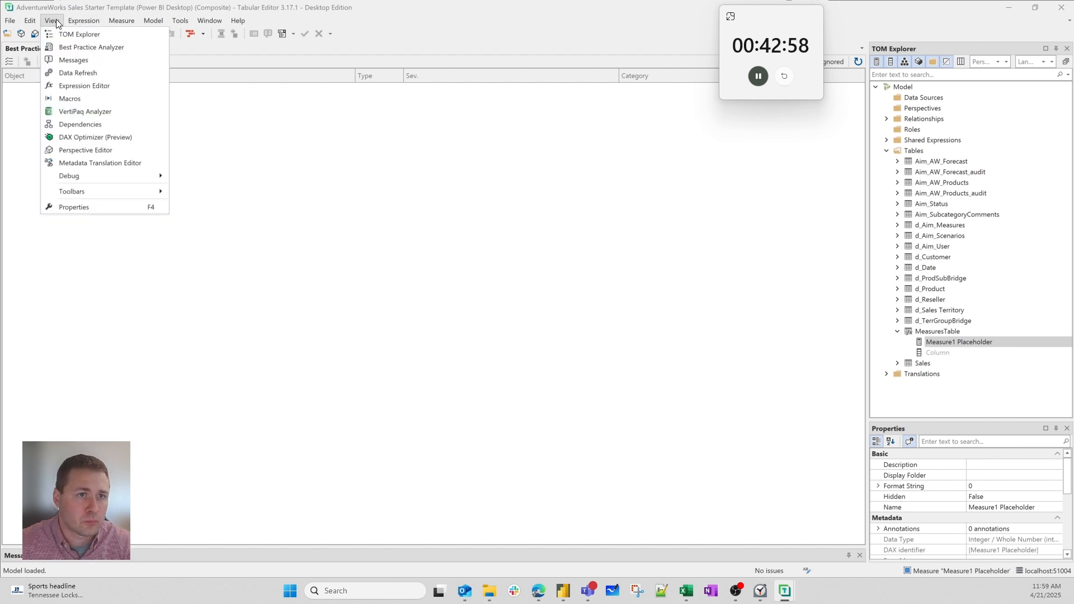
pyautogui.click(69, 37)
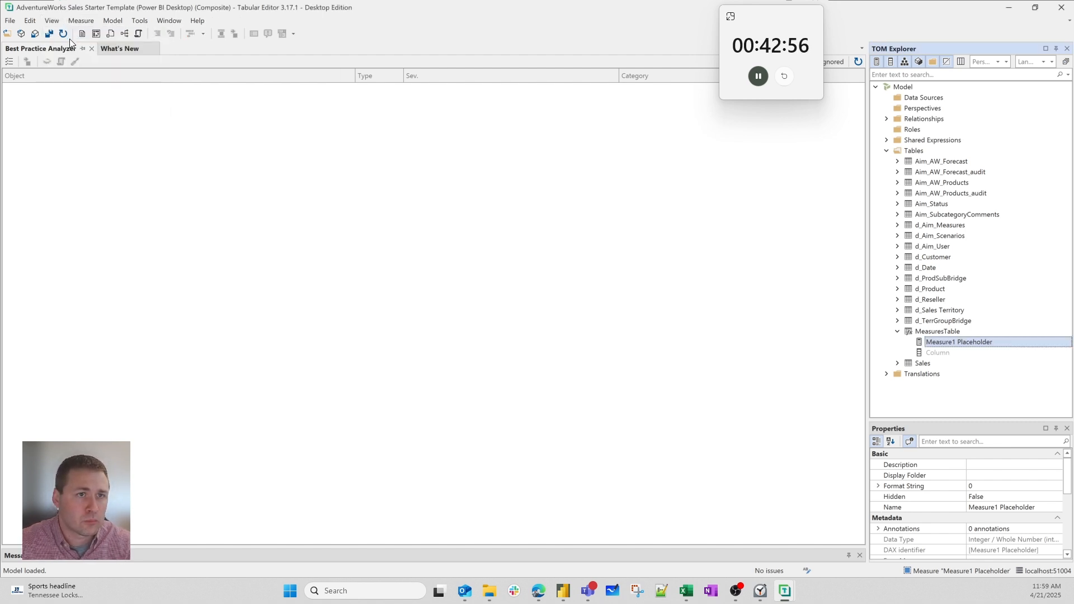
pyautogui.click(52, 20)
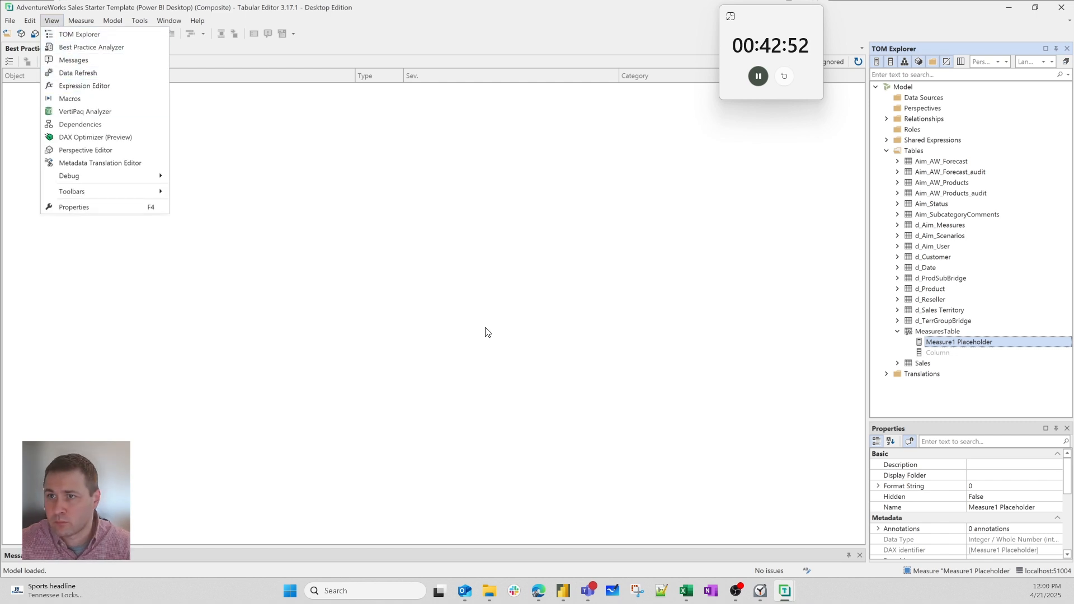
pyautogui.click(93, 87)
pyautogui.click(297, 20)
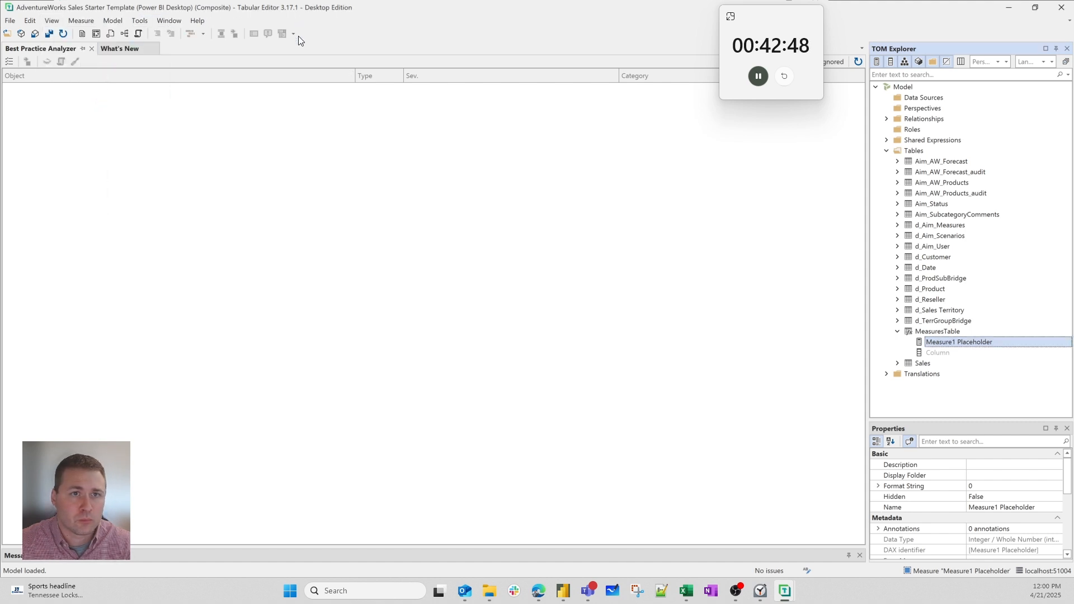
pyautogui.click(51, 20)
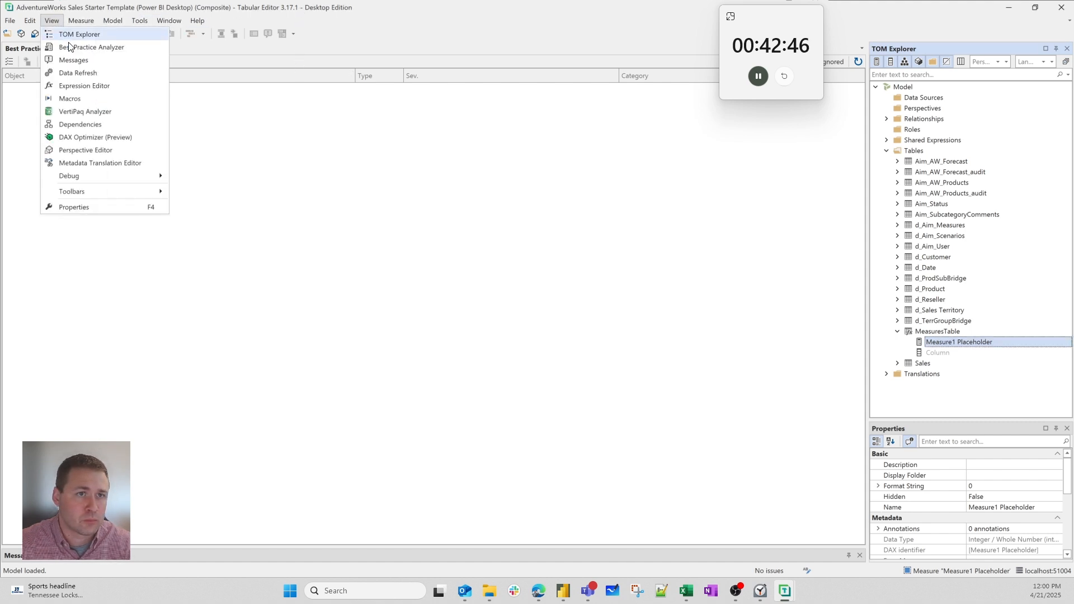
pyautogui.click(84, 86)
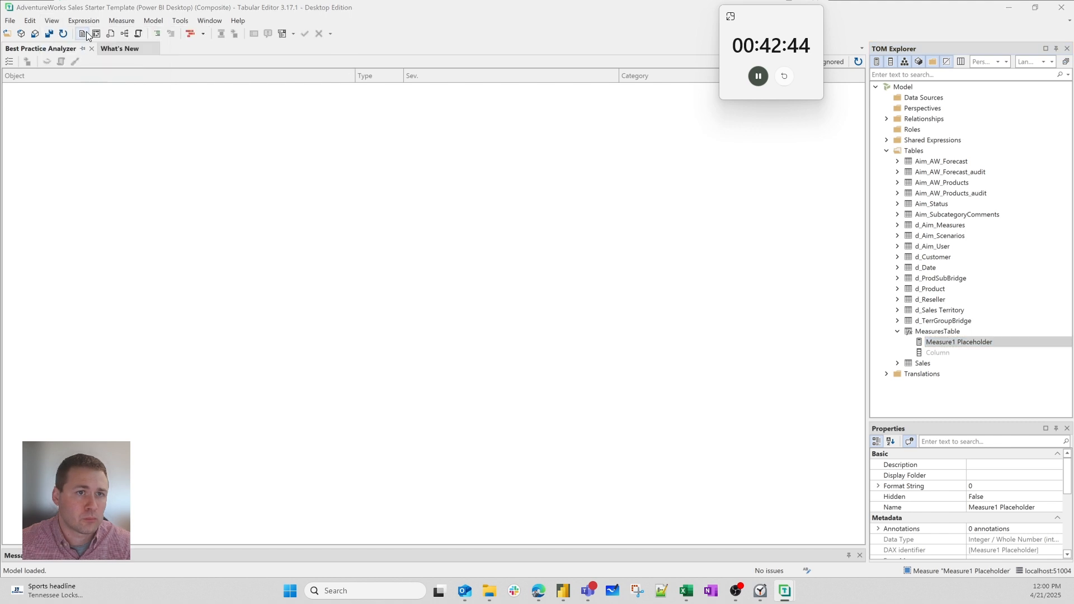
# - Dock the Expression Editor as a tab in the main document area beside the Best Practice Analyzer
pyautogui.click(88, 22)
pyautogui.click(189, 304)
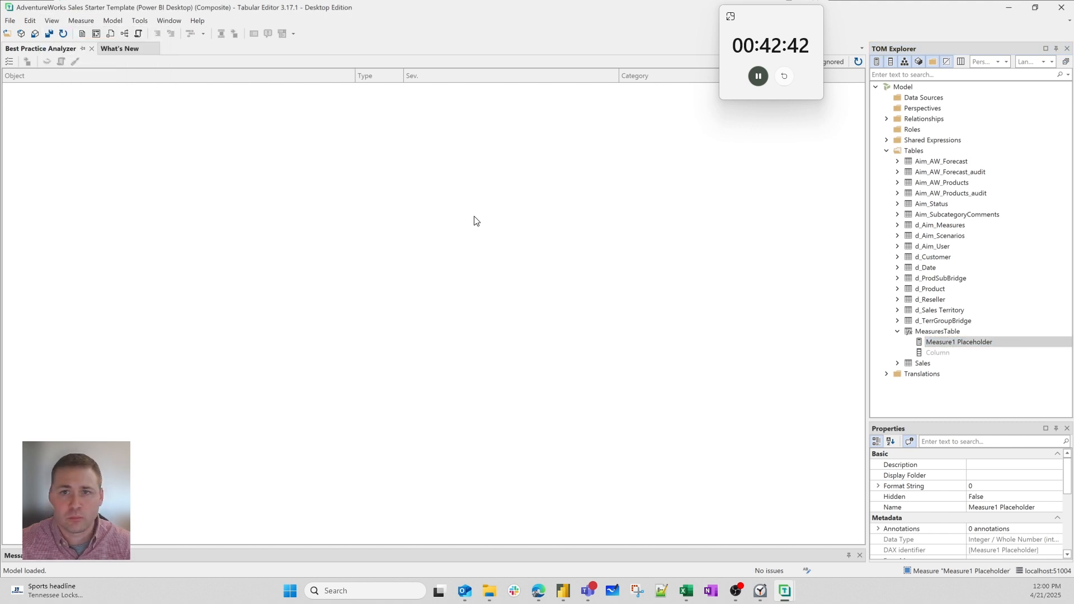
pyautogui.hotkey('alt', 'Tab')
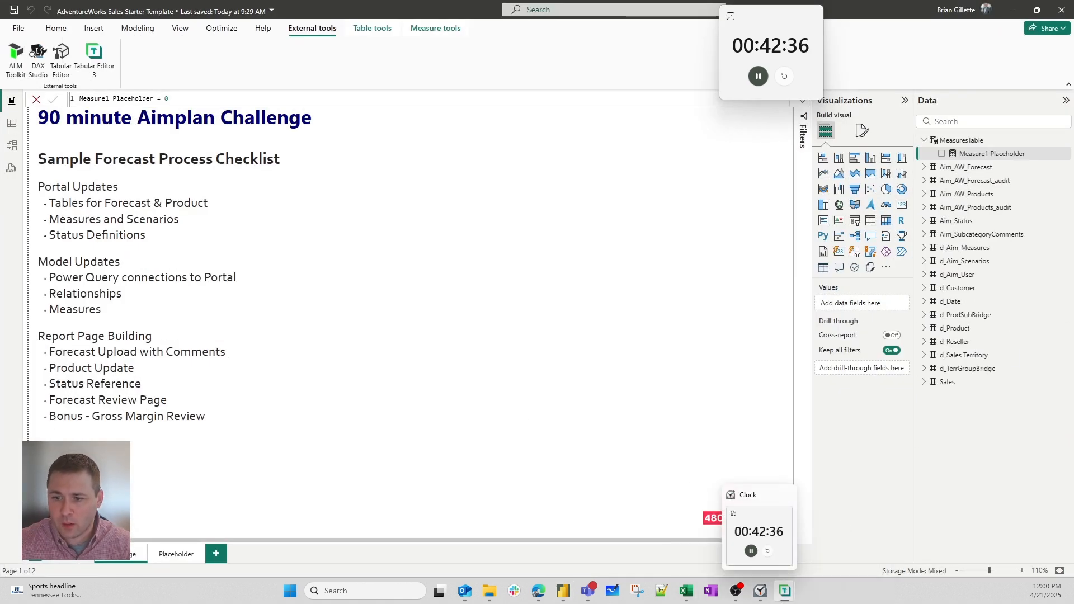
pyautogui.moveTo(786, 594)
pyautogui.click(777, 562)
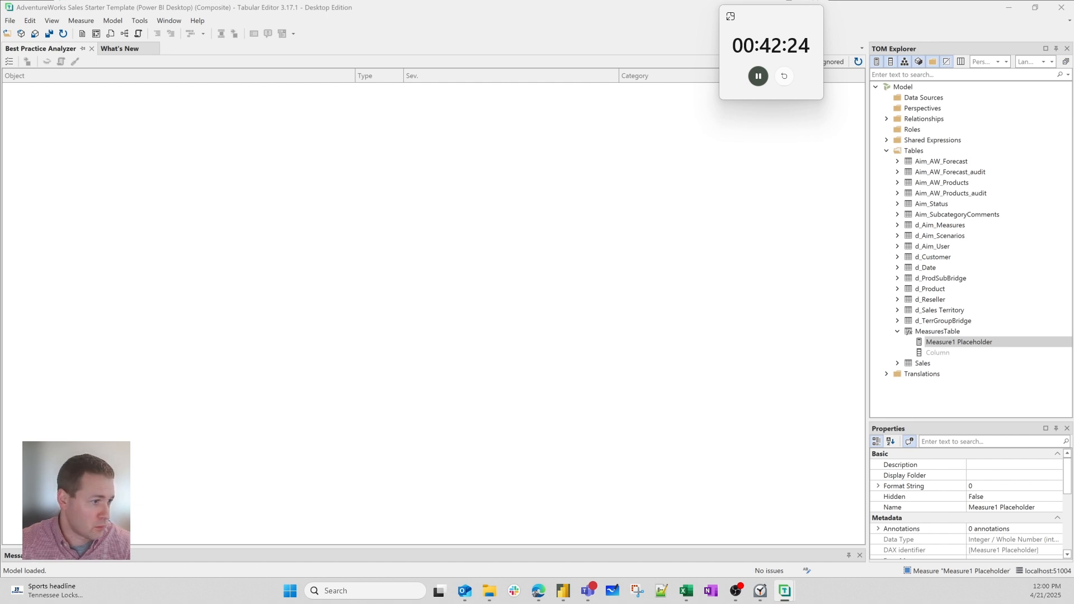
pyautogui.moveTo(296, 1); pyautogui.dragTo(17, 302)
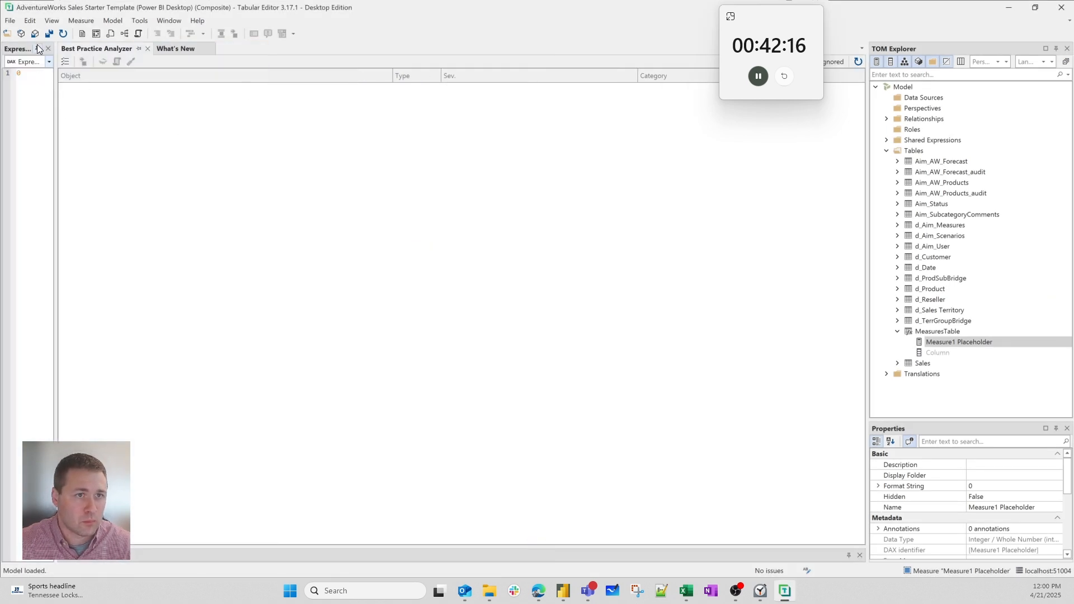
pyautogui.moveTo(18, 51); pyautogui.dragTo(112, 50)
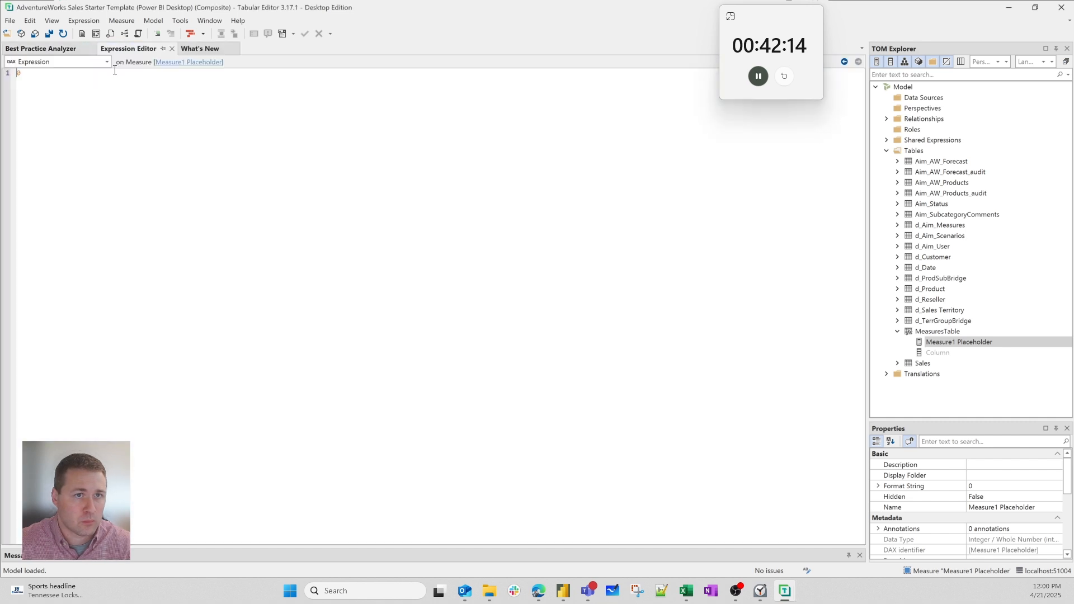
# - Replace the placeholder measure's expression with SUM(Aim_AW_Forecast[Value])
pyautogui.click(101, 137)
pyautogui.press('BackSpace')
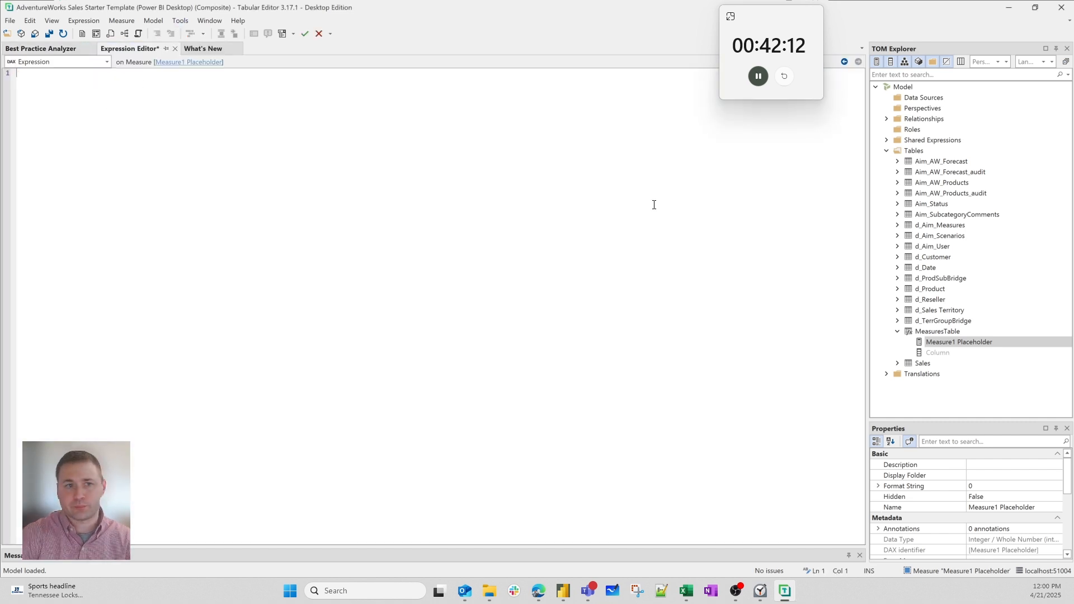
pyautogui.write('sum(')
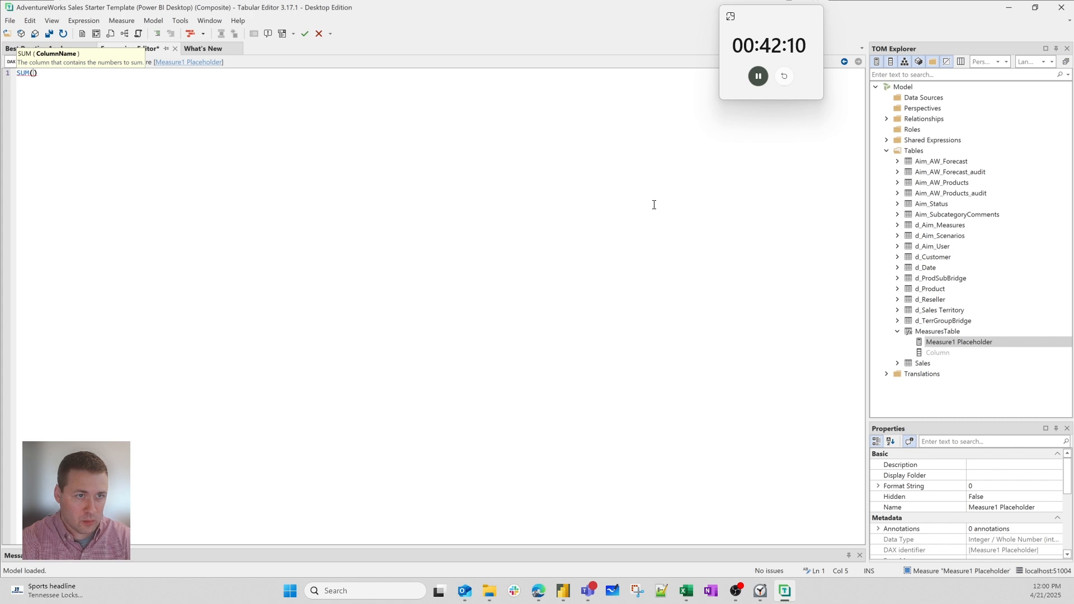
pyautogui.write('aw')
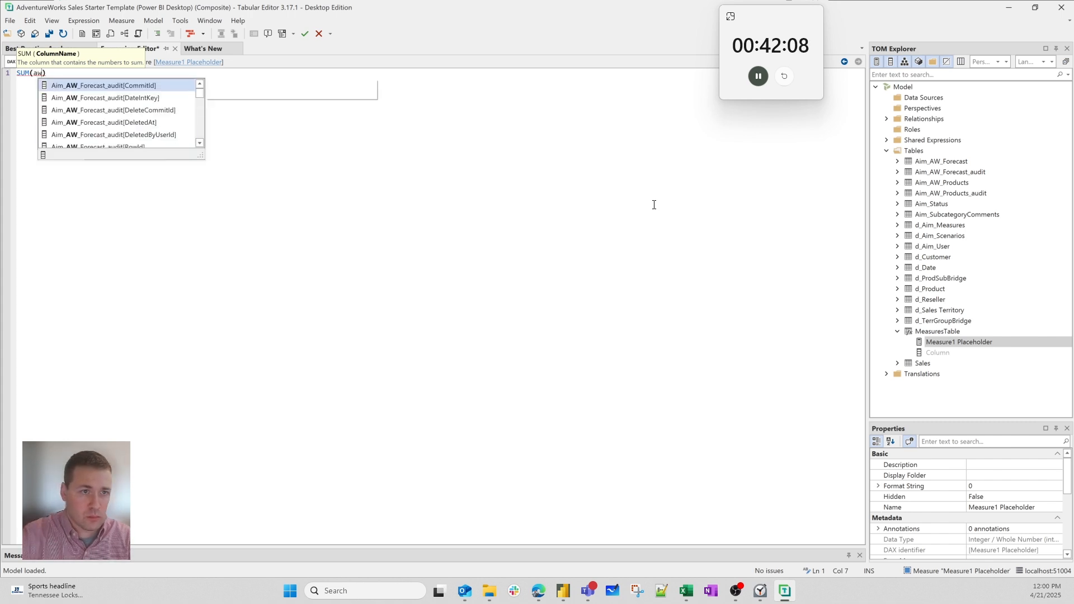
pyautogui.press('Down')
pyautogui.press('Down')
pyautogui.press('Down')
pyautogui.press('Down')
pyautogui.press('Down')
pyautogui.press('Down')
pyautogui.press('Down')
pyautogui.press('Down')
pyautogui.press('Down')
pyautogui.press('Down')
pyautogui.press('Down')
pyautogui.press('Down')
pyautogui.press('Down')
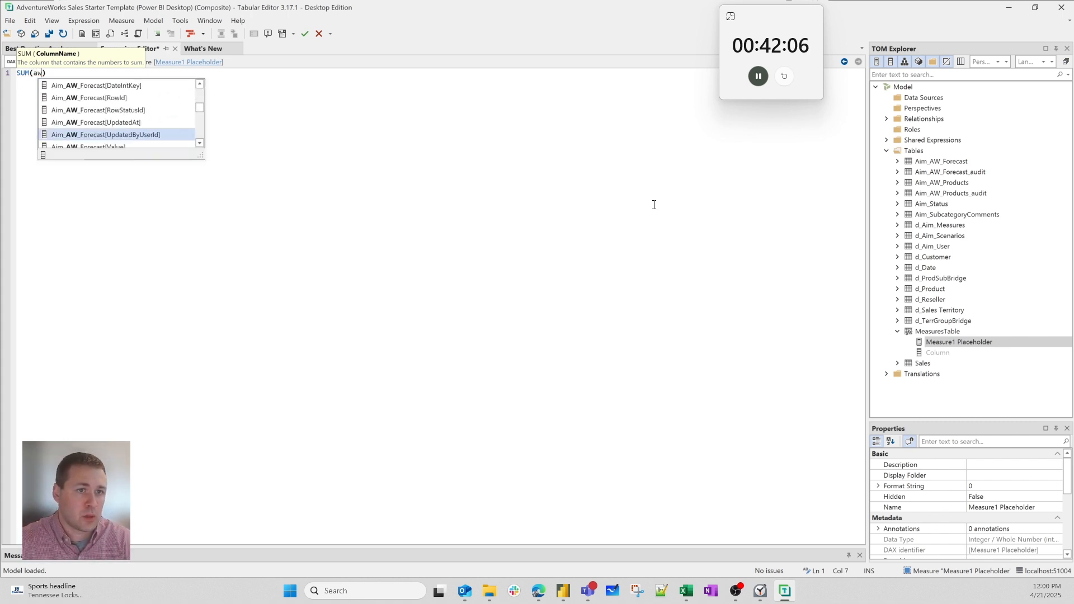
pyautogui.press('BackSpace')
pyautogui.press('BackSpace')
pyautogui.write('val')
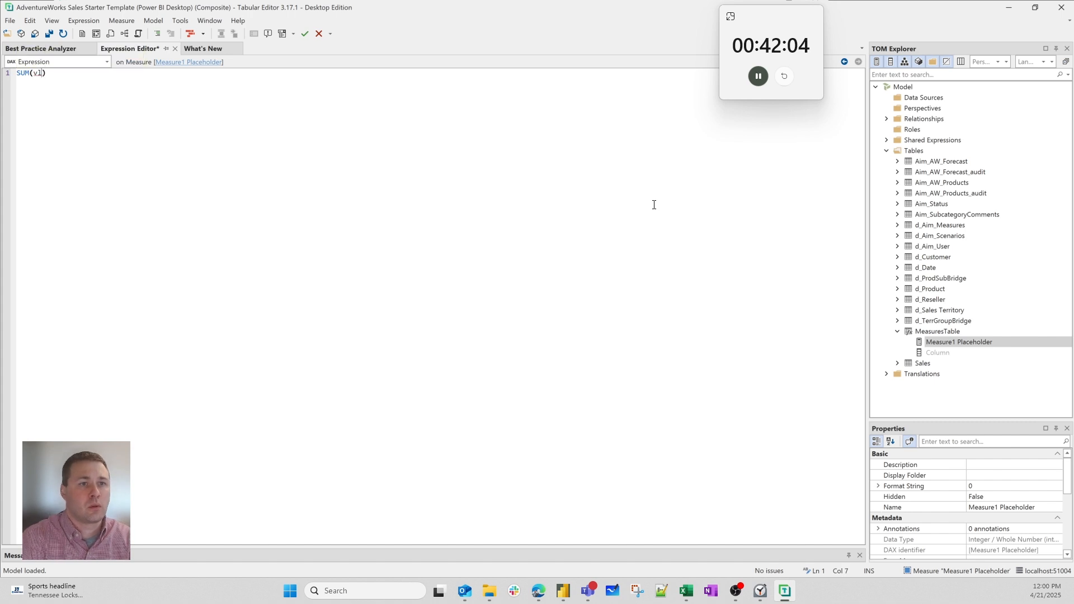
pyautogui.press('Down')
pyautogui.press('Down')
pyautogui.press('Up')
pyautogui.press('Return')
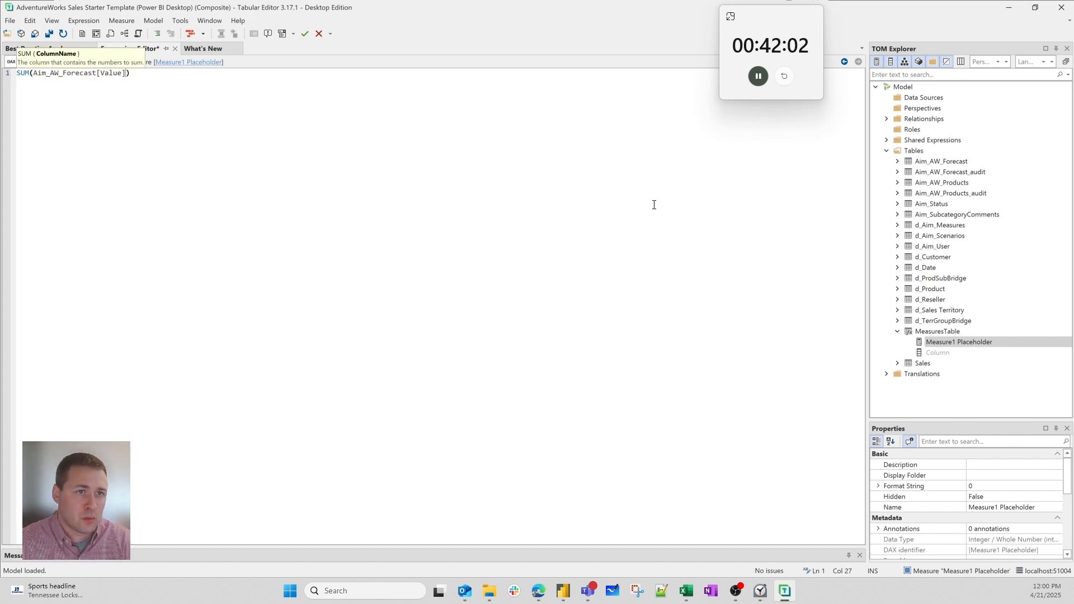
pyautogui.hotkey('ctrl', 'a')
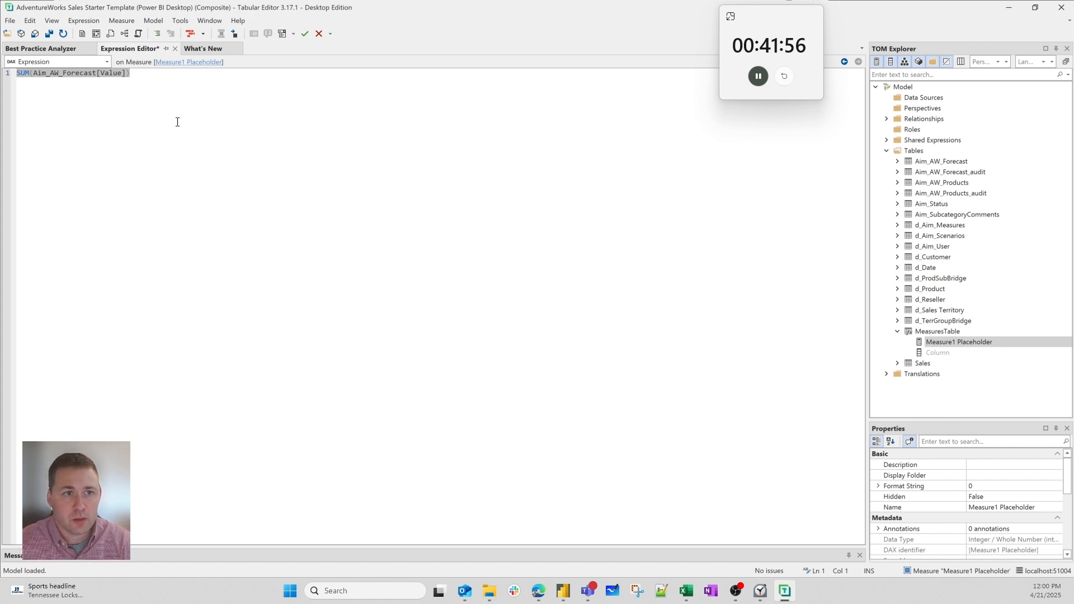
pyautogui.scroll(3, 97, 125)
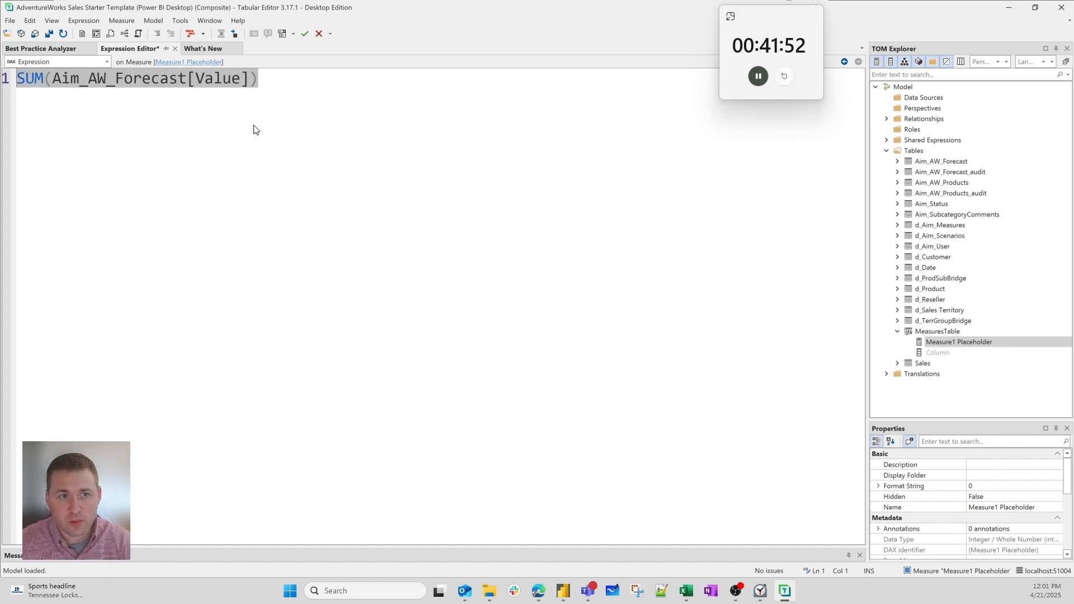
pyautogui.click(284, 95)
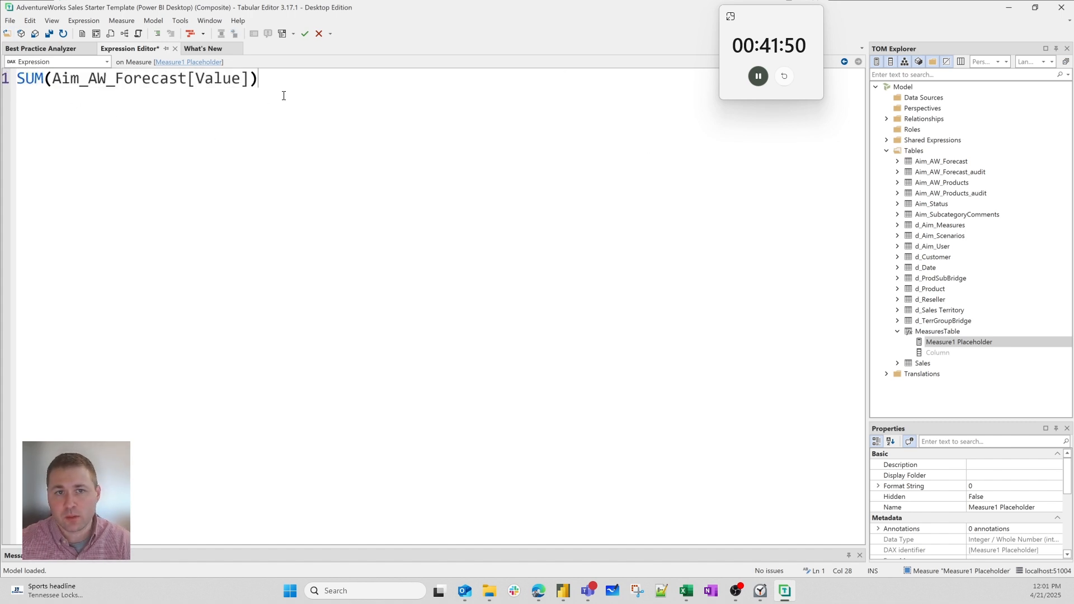
# - Rename the Measure1 Placeholder measure in MeasuresTable as ForecastAmount
pyautogui.click(938, 321)
pyautogui.click(945, 342)
pyautogui.press('F2')
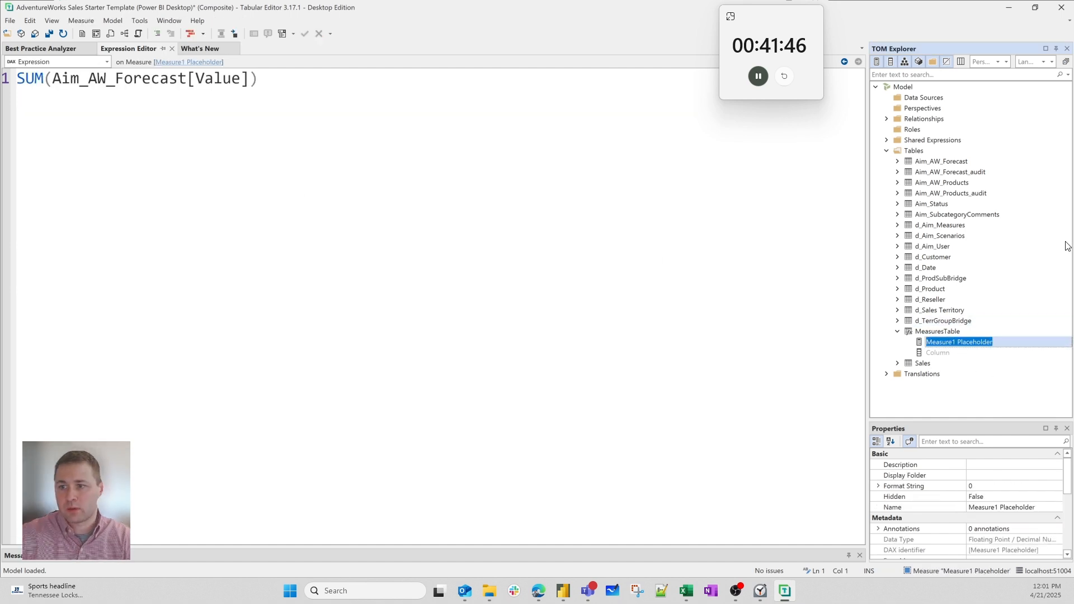
pyautogui.write('Fore')
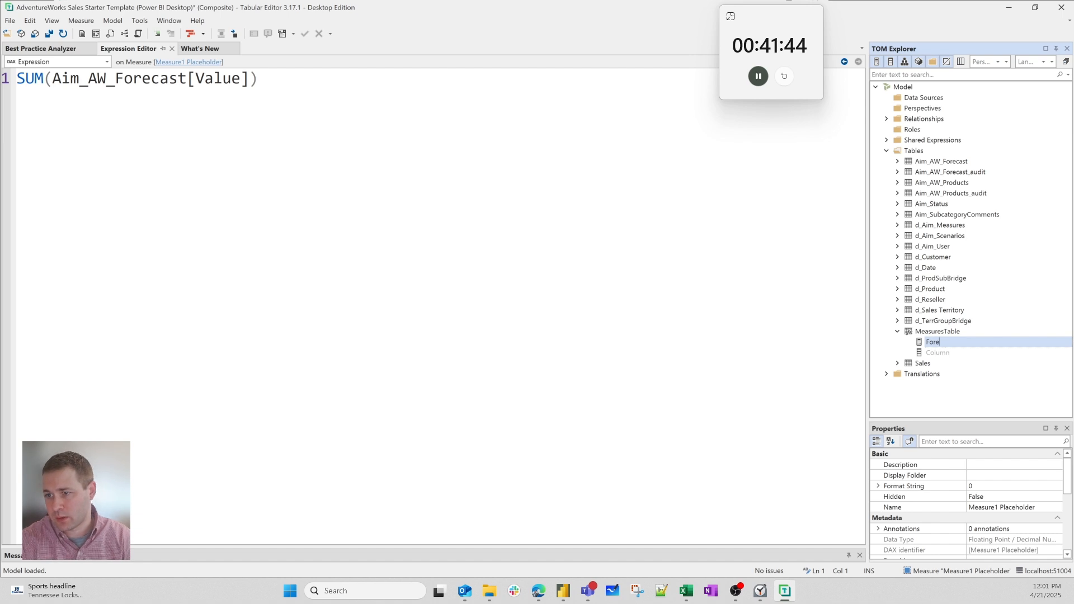
pyautogui.write('castedAmount')
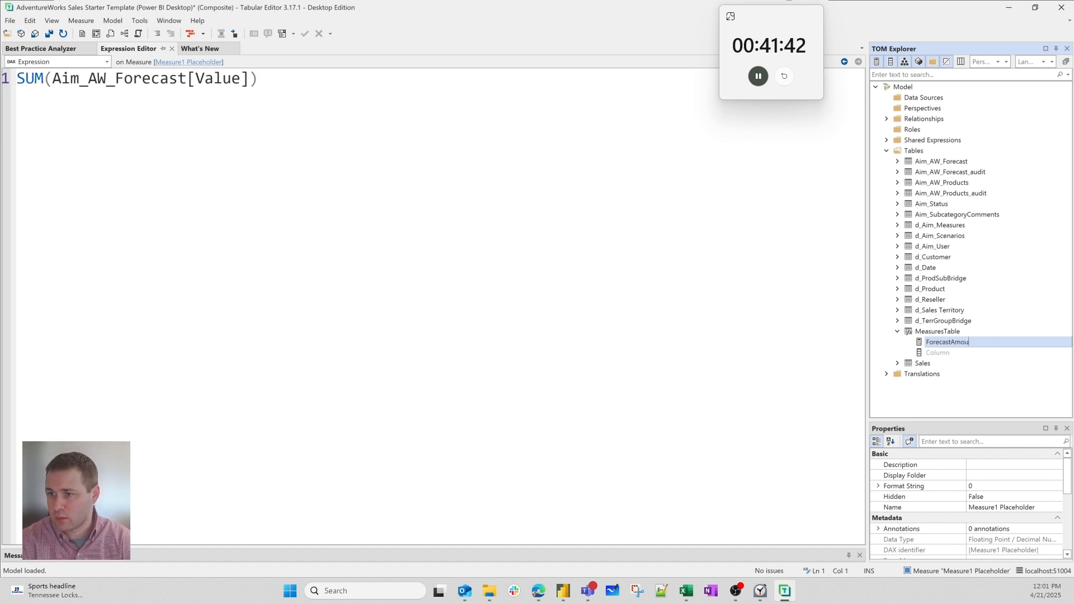
pyautogui.press('Return')
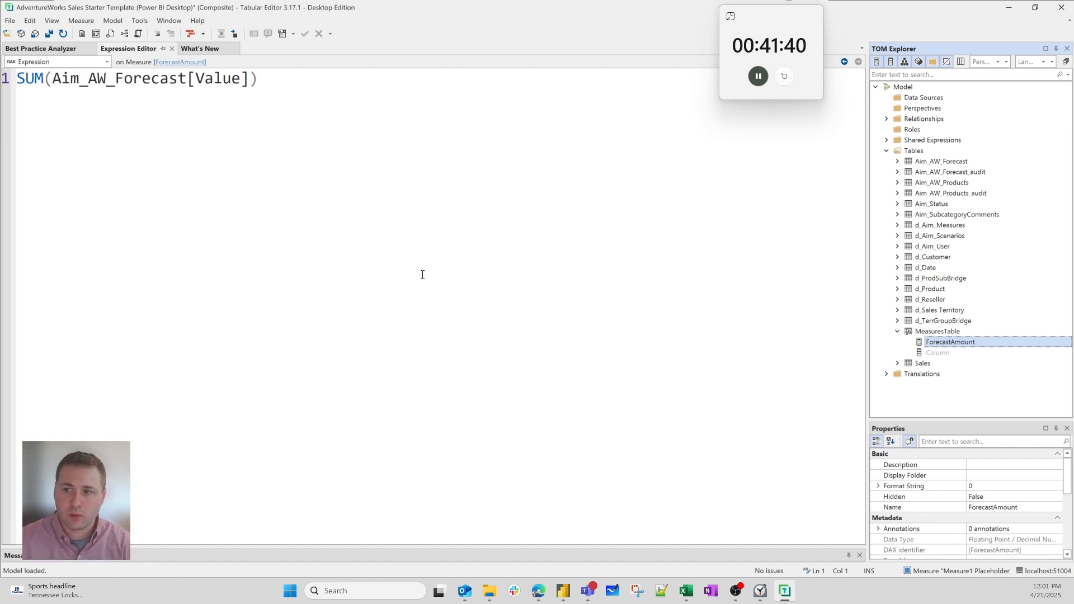
# - Create a new measure named ForecastComment in MeasuresTable
pyautogui.hotkey('alt', '1')
pyautogui.write('Forecast')
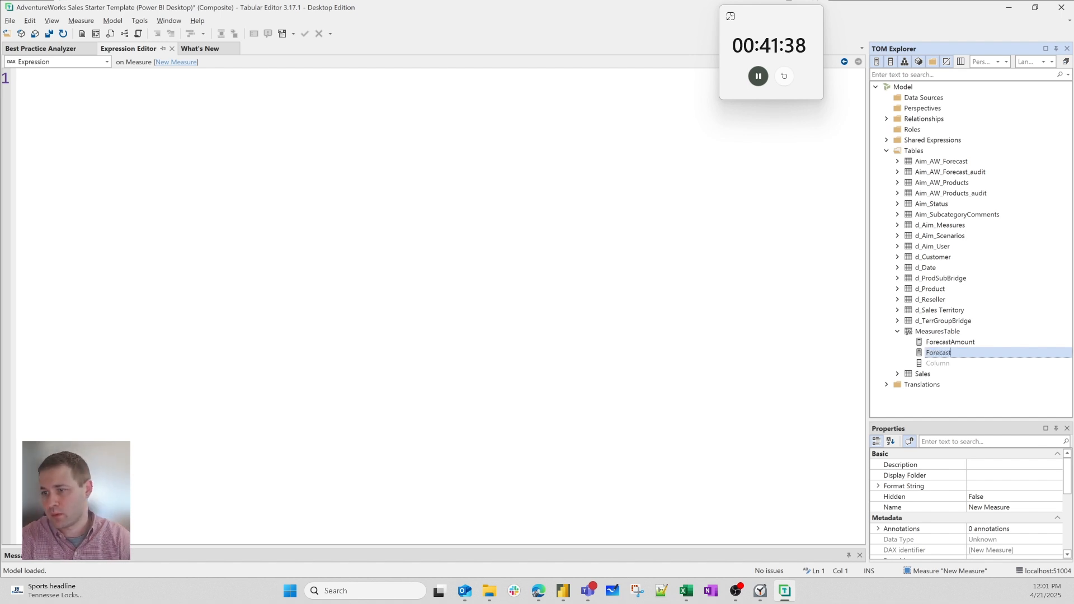
pyautogui.write('Comment')
pyautogui.press('Return')
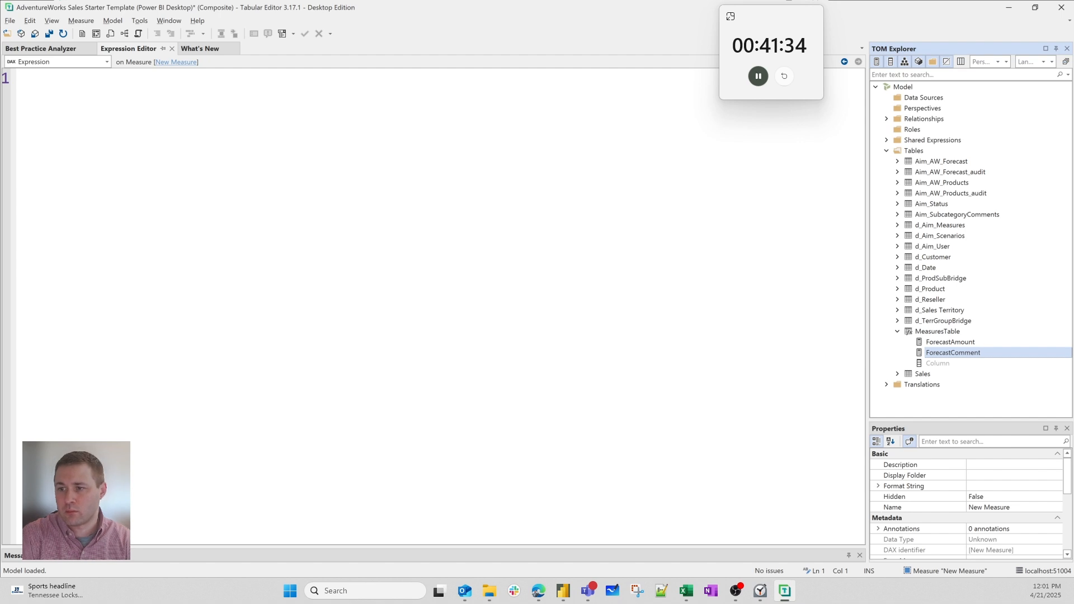
pyautogui.press('Return')
# - Define the ForecastComment measure as MAX(Aim_AW_Forecast[StringValue])
pyautogui.click(137, 186)
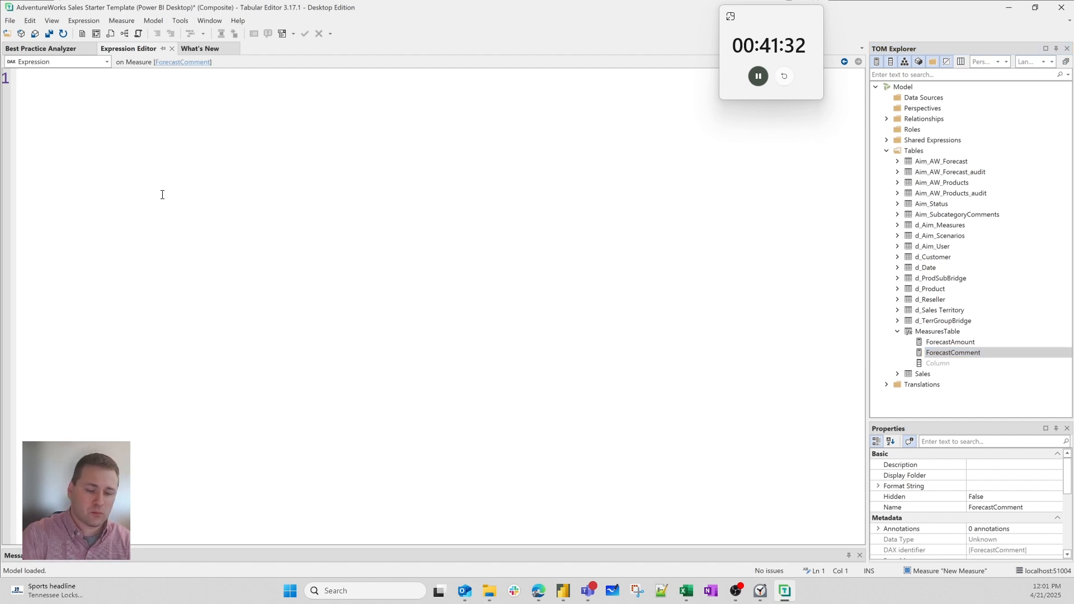
pyautogui.write('MAX(')
pyautogui.write('stri')
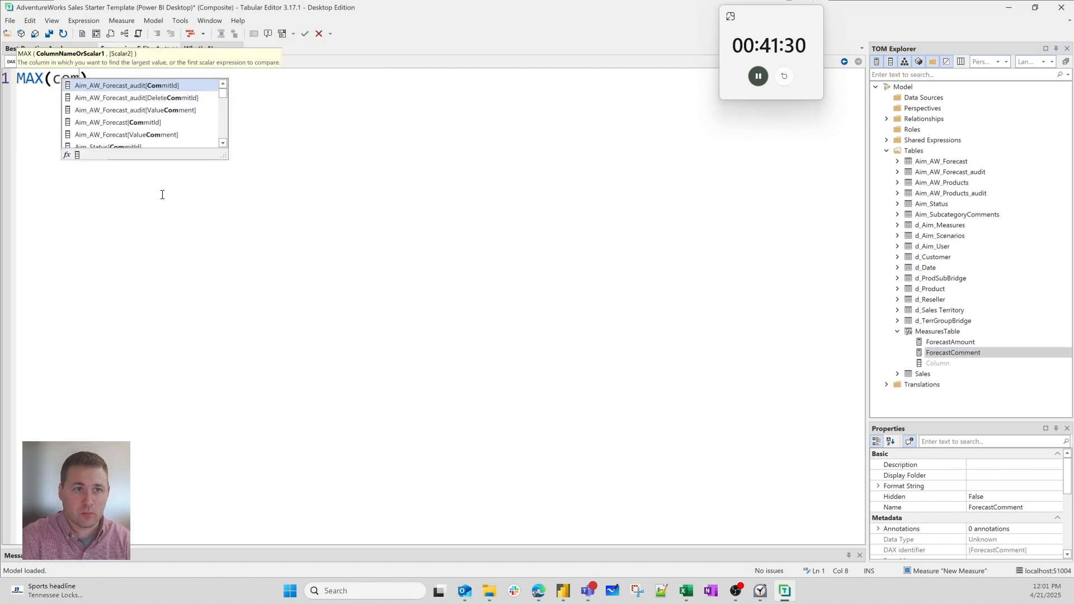
pyautogui.write('ng')
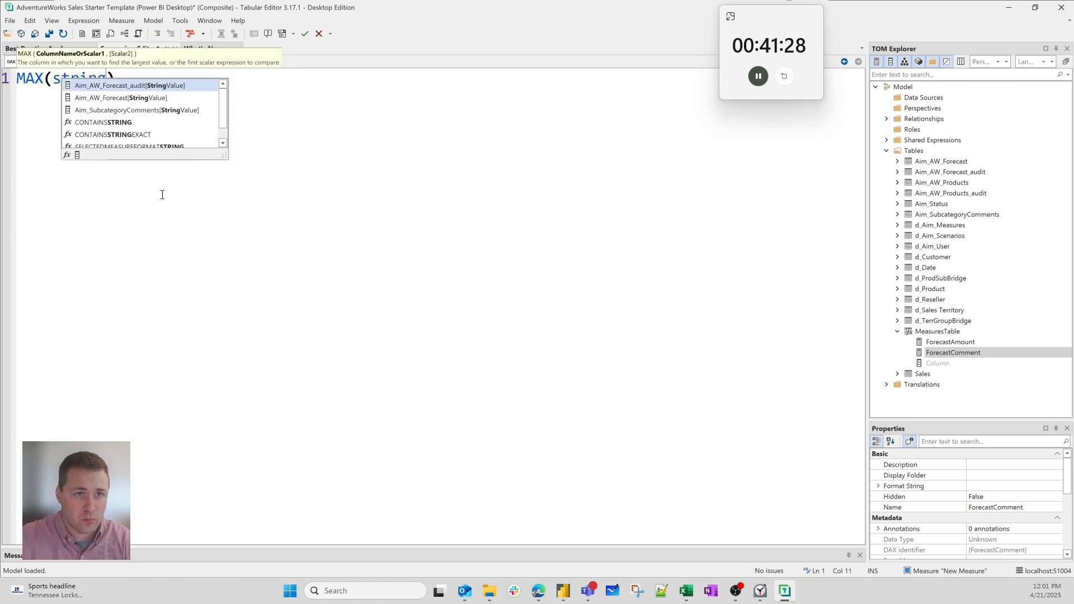
pyautogui.press('Down')
pyautogui.press('Tab')
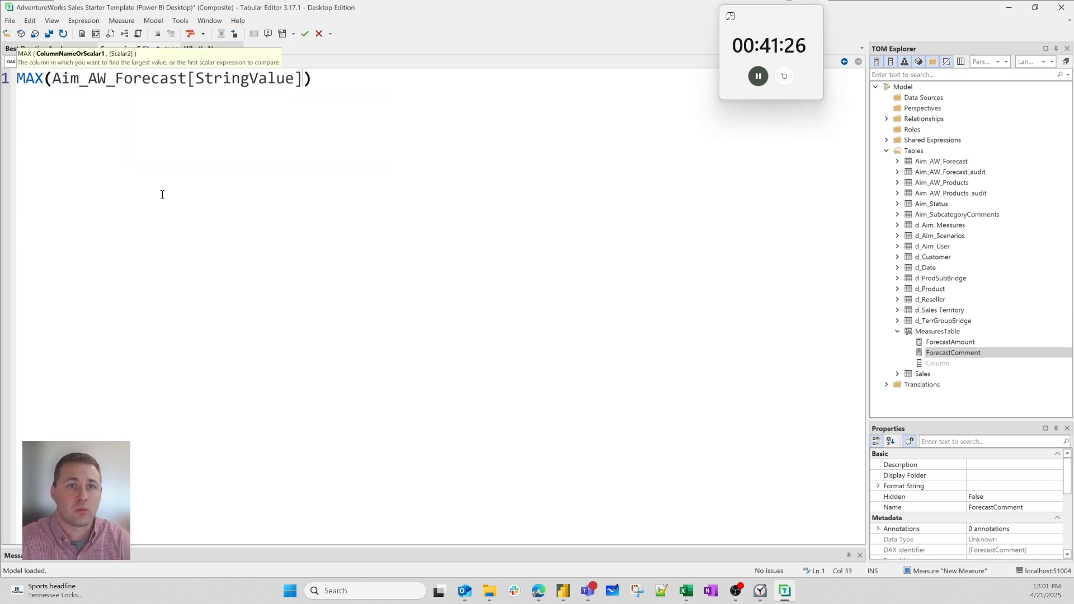
pyautogui.write(')')
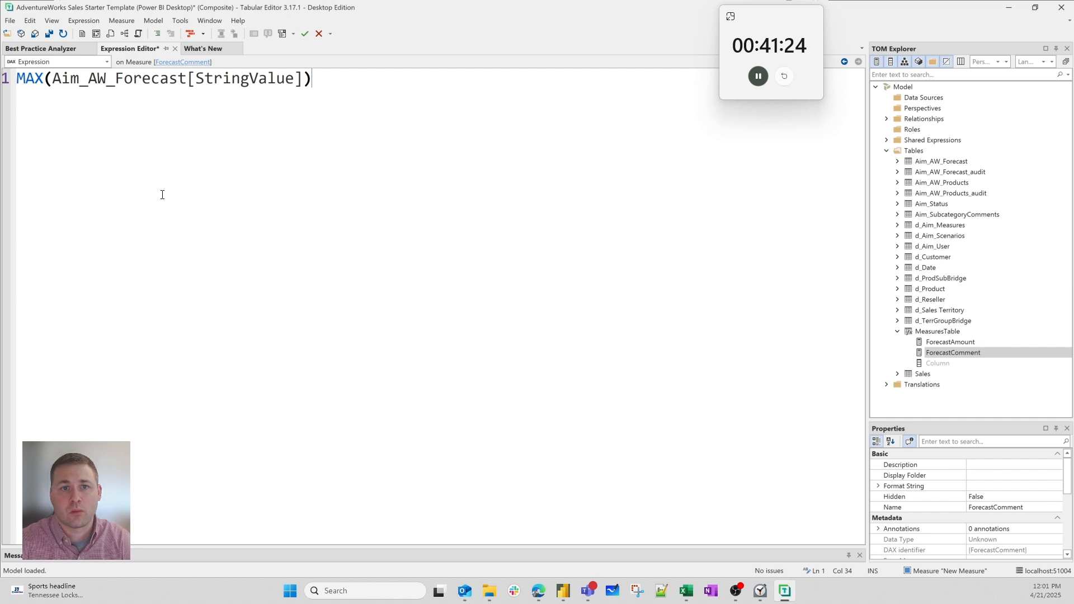
pyautogui.press('Home')
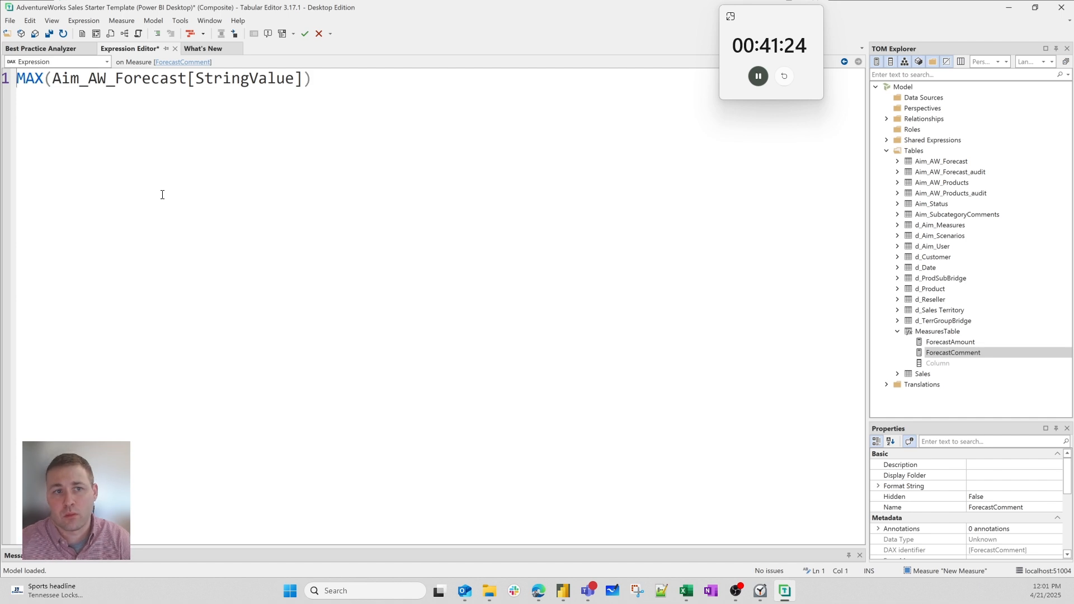
# - Review the expressions of the ForecastAmount and ForecastComment measures in MeasuresTable
pyautogui.click(951, 331)
pyautogui.click(957, 353)
pyautogui.click(962, 342)
pyautogui.click(963, 363)
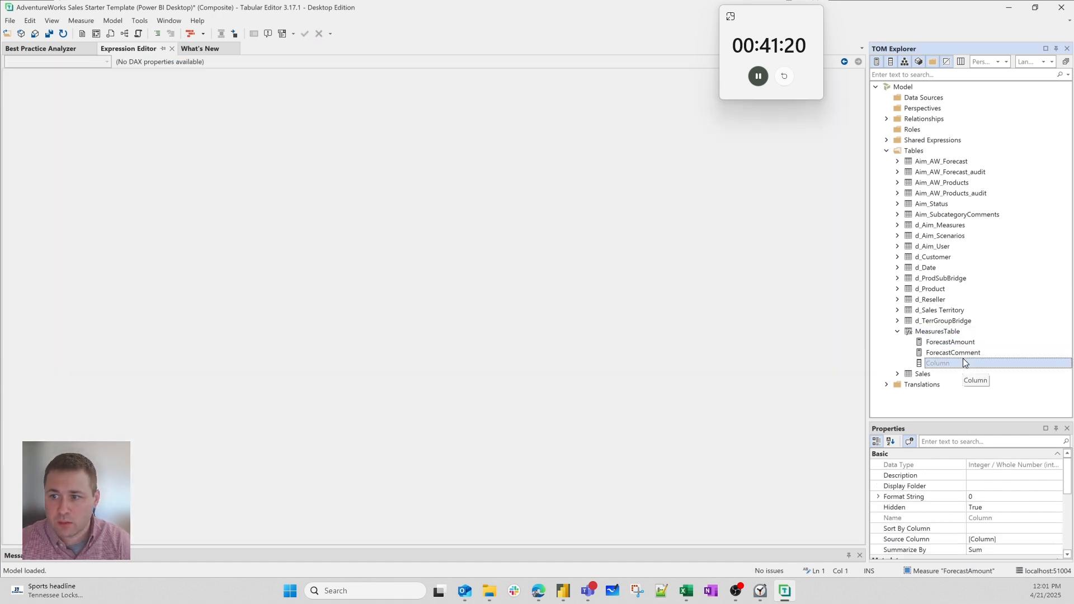
pyautogui.click(963, 343)
pyautogui.click(965, 352)
pyautogui.press('Up')
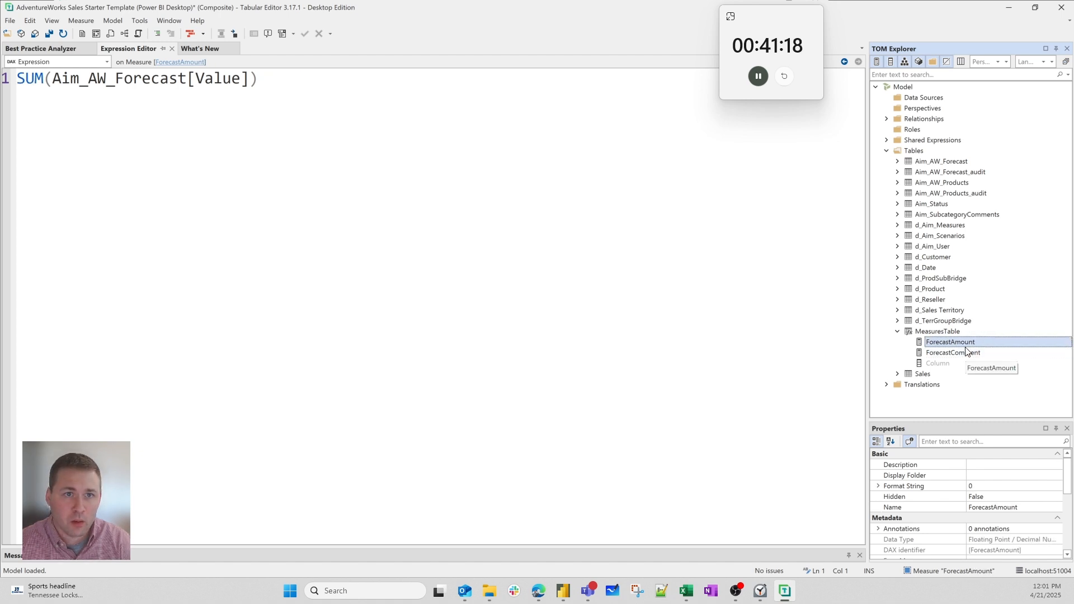
pyautogui.press('Down')
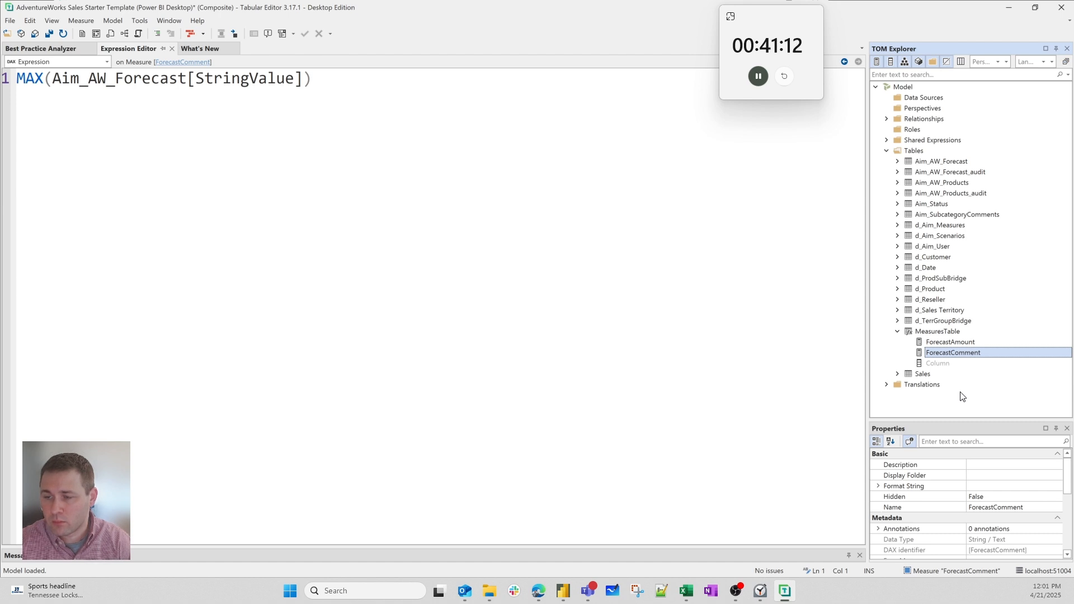
# - Create a new measure named Sales Actuals in MeasuresTable
pyautogui.hotkey('alt', '1')
pyautogui.write('A')
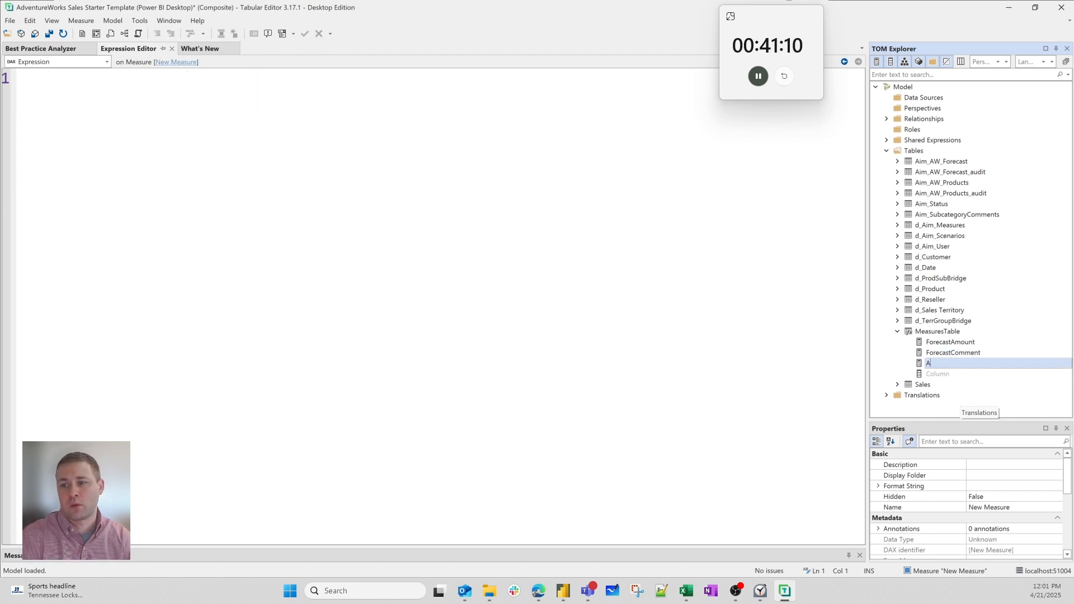
pyautogui.write('ales Actuals')
pyautogui.press('Return')
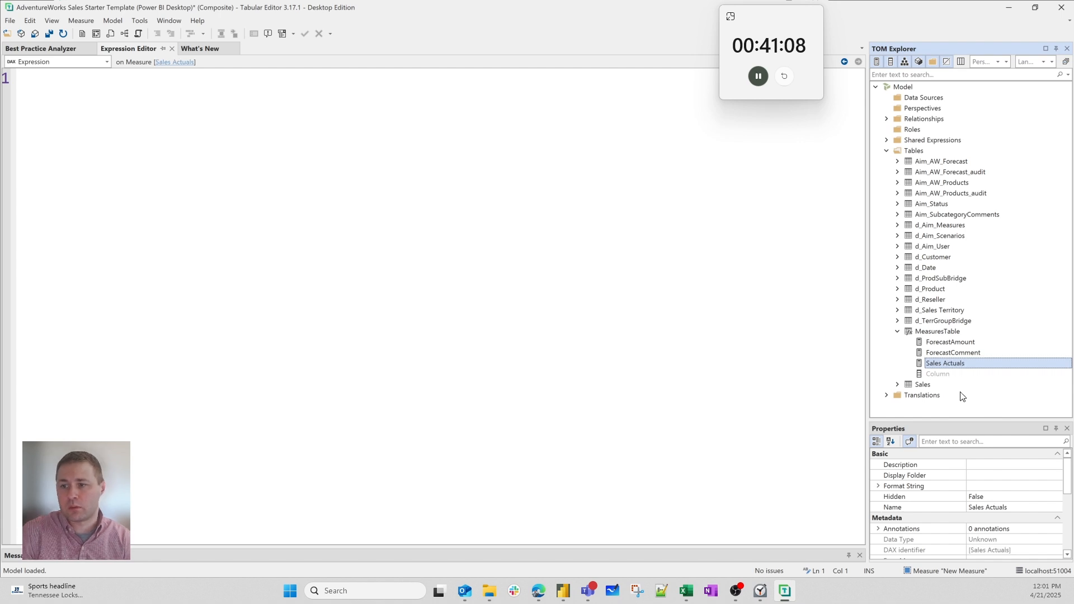
# - Define the Sales Actuals measure as SUM(Sales[Sales Amount])
pyautogui.click(455, 338)
pyautogui.write('S')
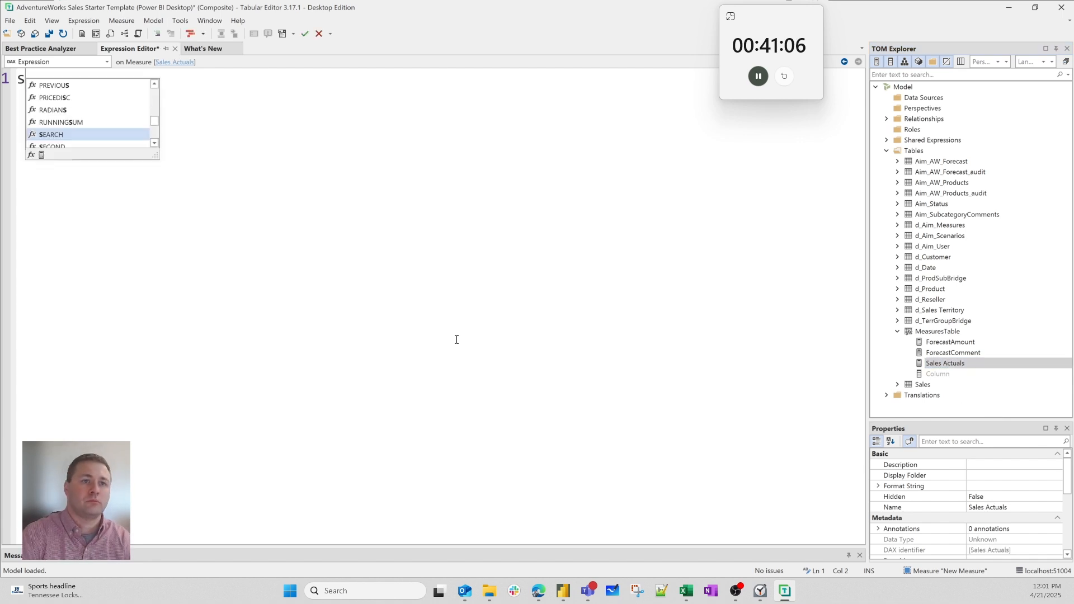
pyautogui.write('UM(Sales')
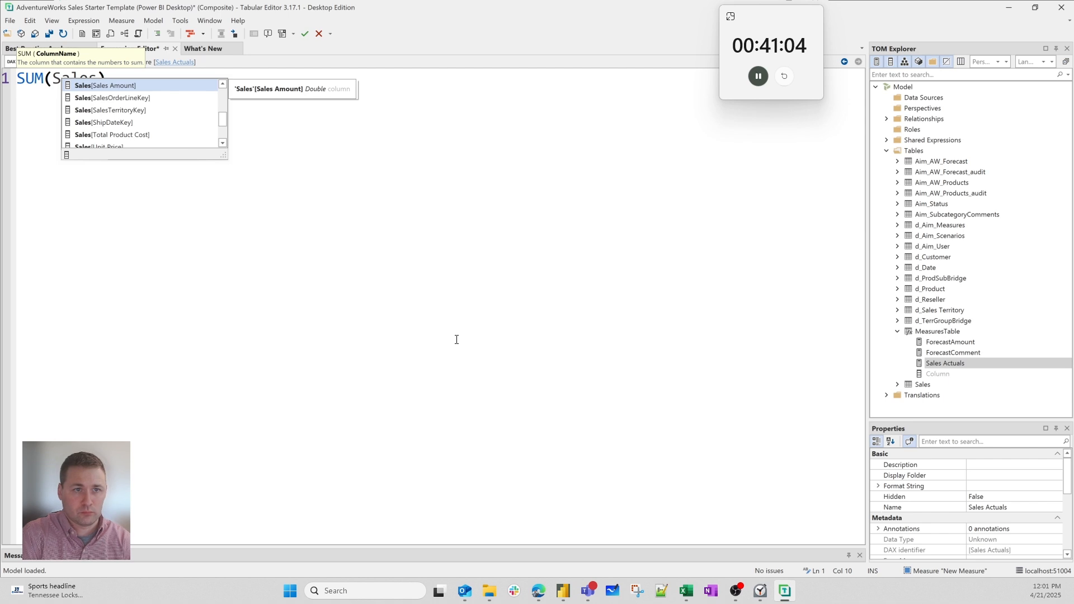
pyautogui.press('Tab')
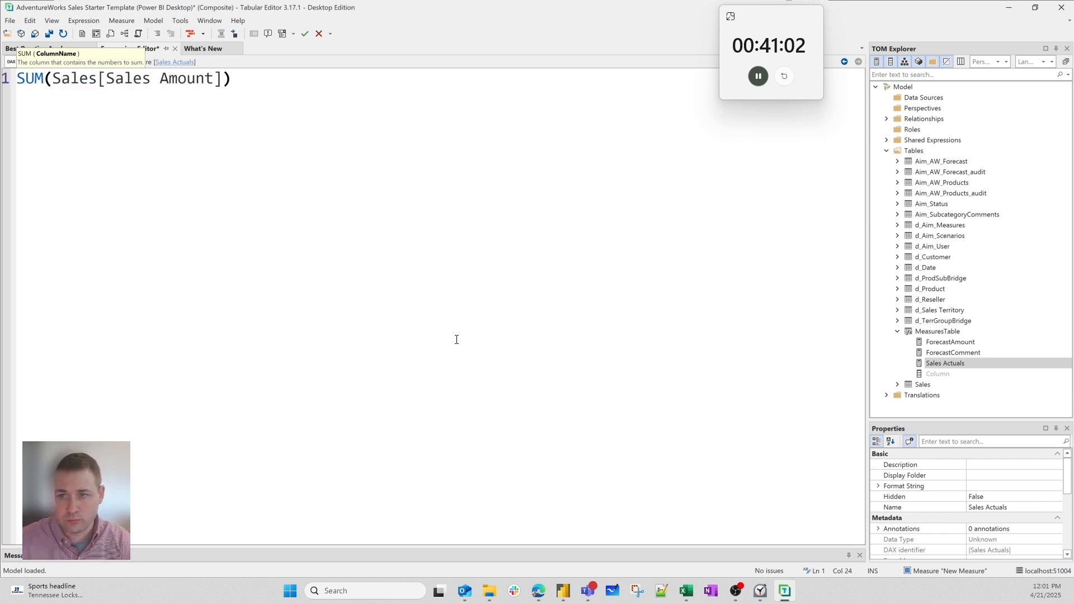
pyautogui.click(966, 363)
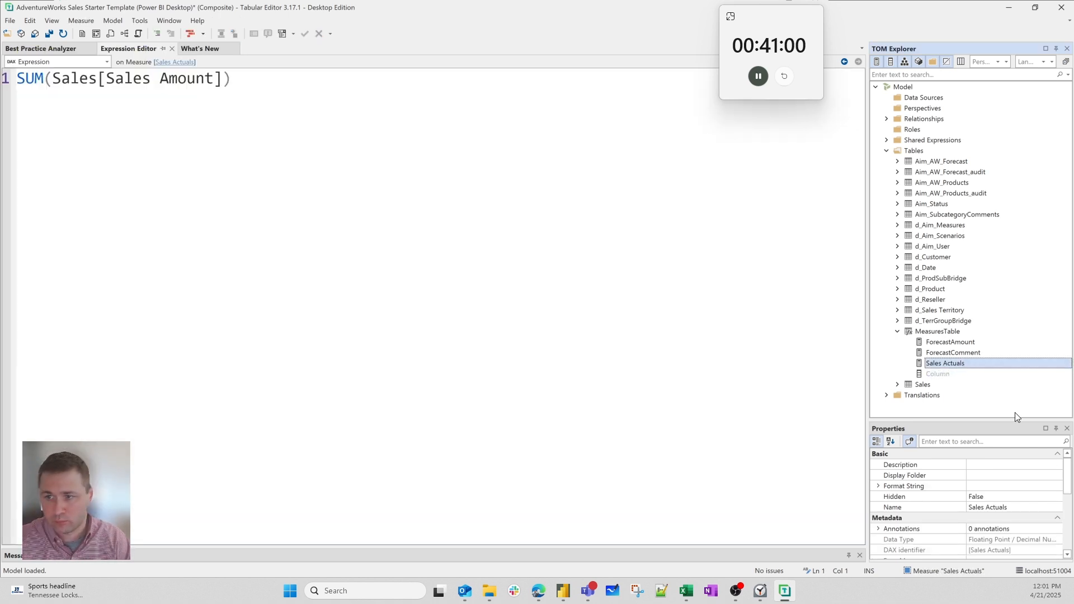
# - Name the new measure in MeasuresTable Cost Amount and open its empty expression for editing
pyautogui.write('Cost ')
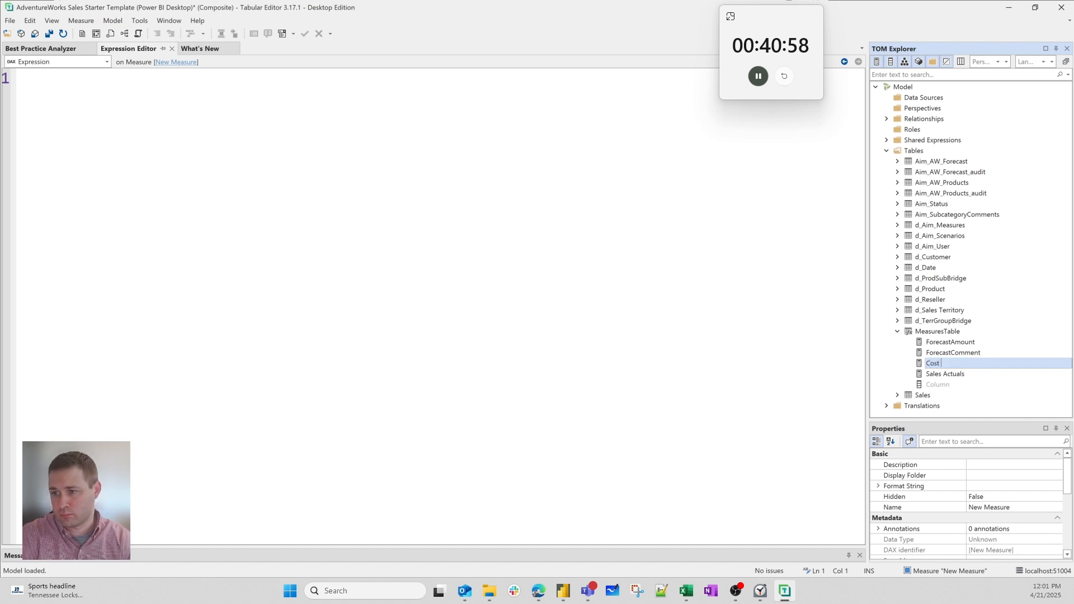
pyautogui.write('Amount')
pyautogui.click(96, 200)
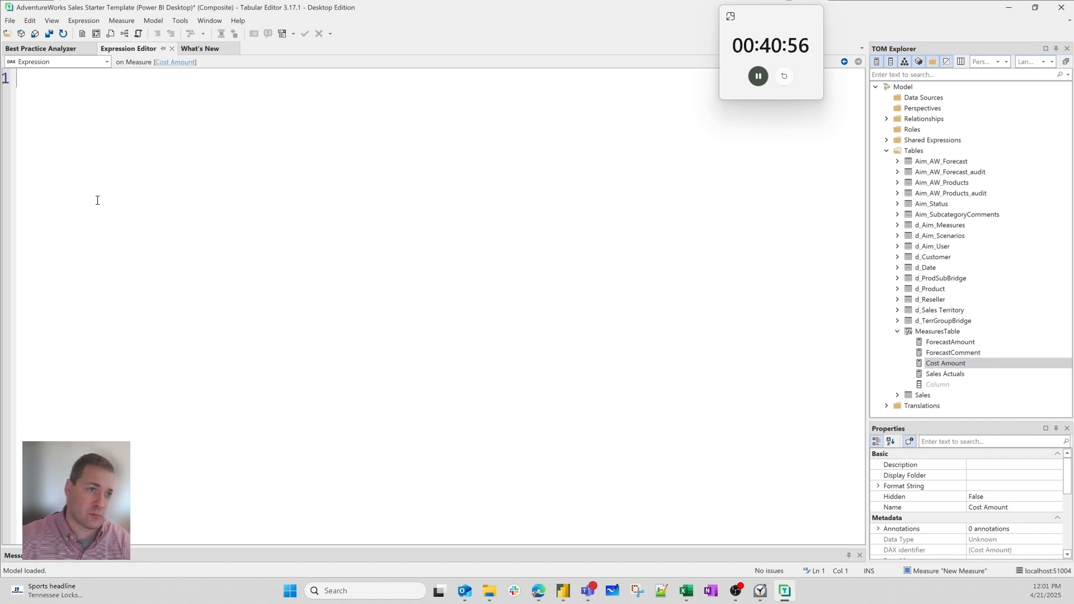
# - Define the Cost Amount measure as SUM(Sales[Total Product Cost])
pyautogui.write('SUM(Cost')
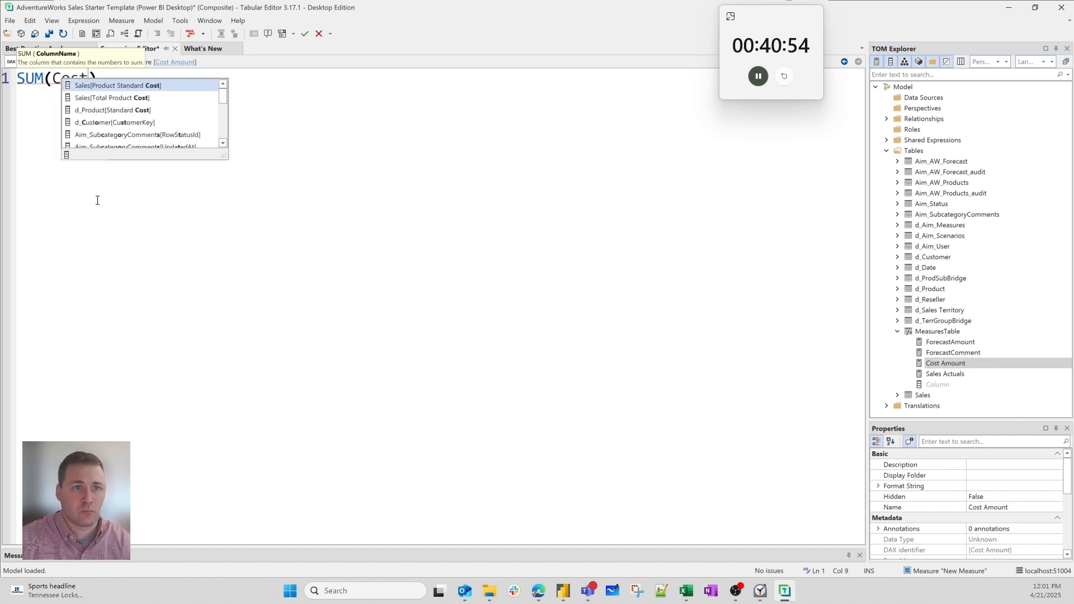
pyautogui.write('s')
pyautogui.press('BackSpace')
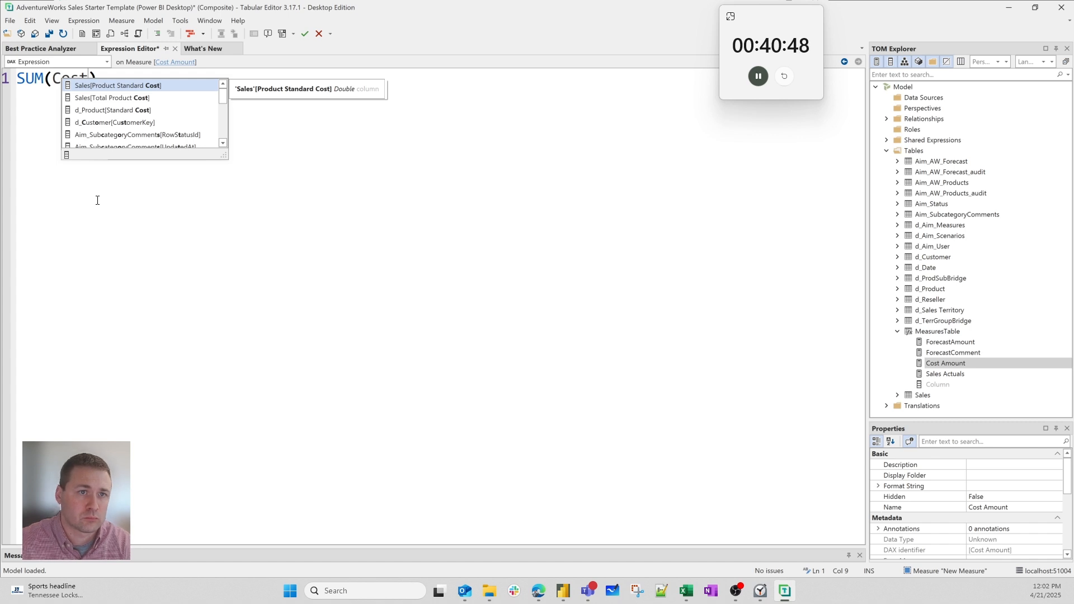
pyautogui.press('Down')
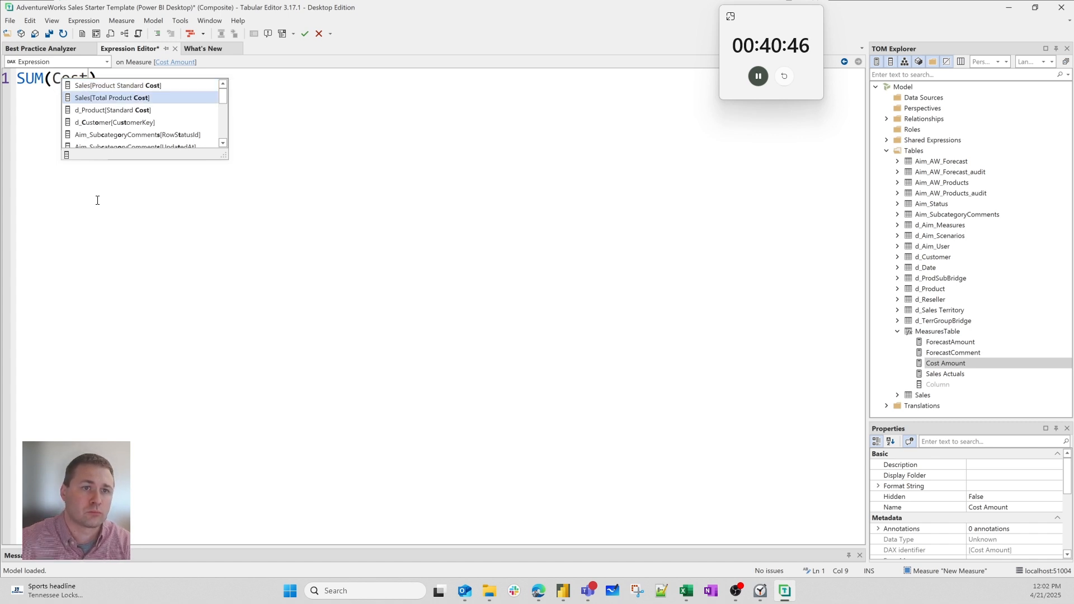
pyautogui.press('Return')
pyautogui.click(439, 215)
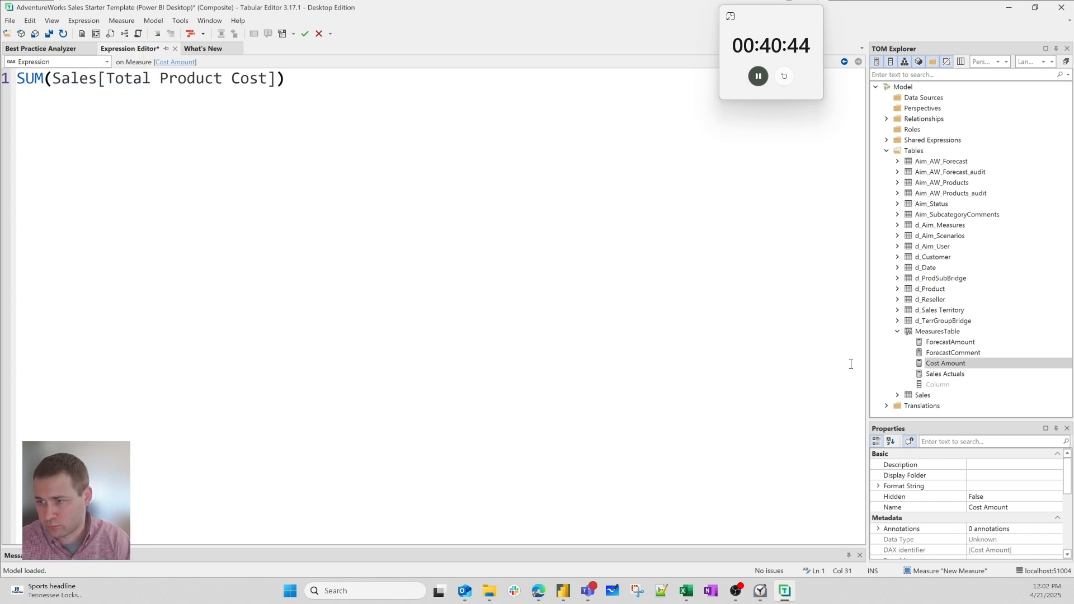
# - Place the ForecastAmount and ForecastComment measures in a display folder named Aimplan
pyautogui.click(975, 351)
pyautogui.keyDown('shift'); pyautogui.click(962, 363); pyautogui.keyUp('shift')
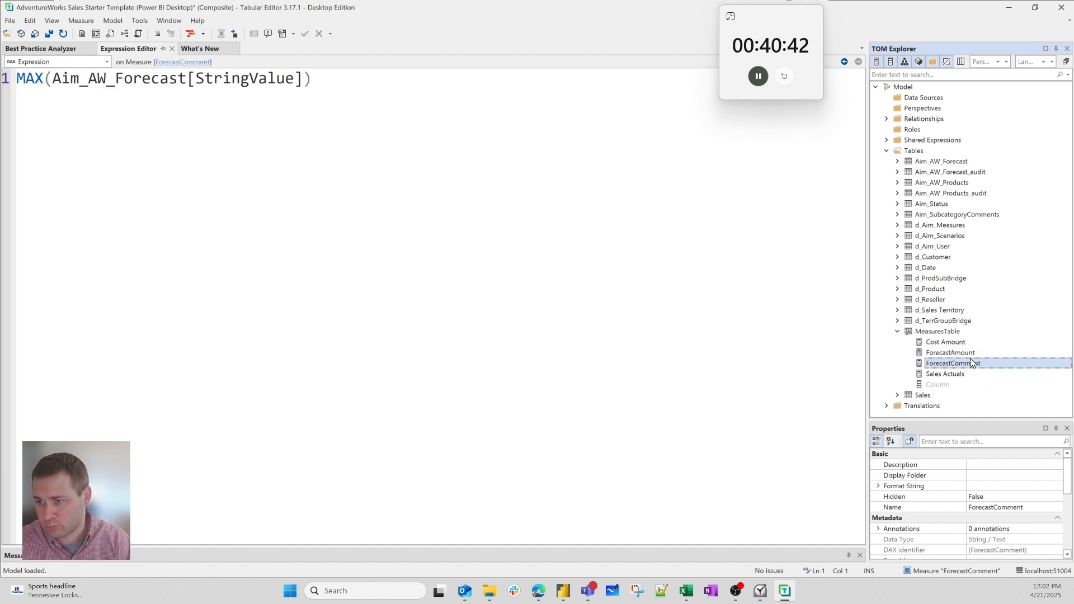
pyautogui.click(981, 476)
pyautogui.write('Ai')
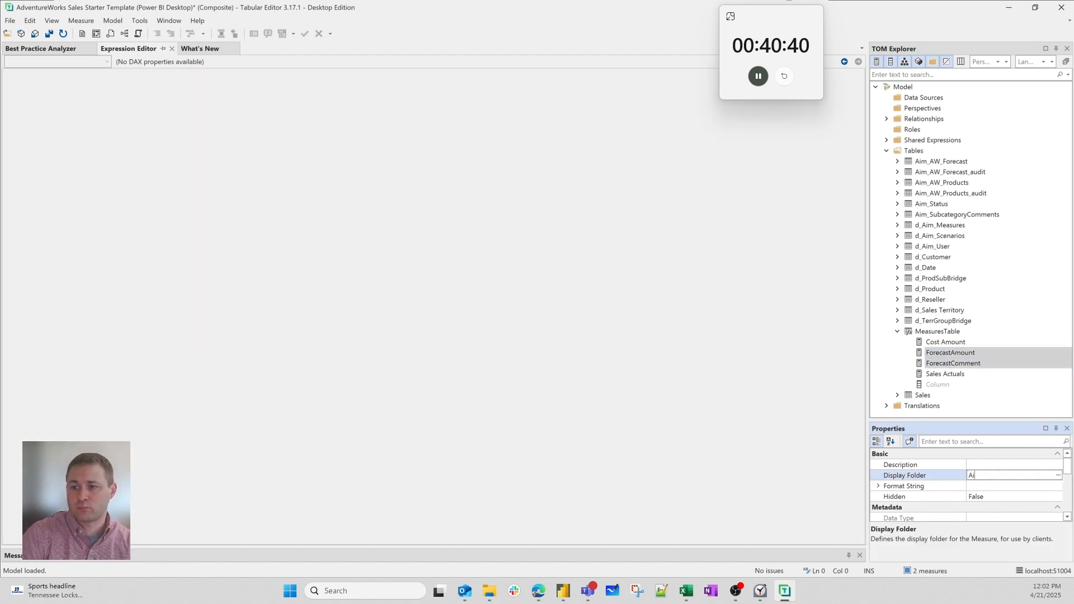
pyautogui.write('mplan')
pyautogui.press('Return')
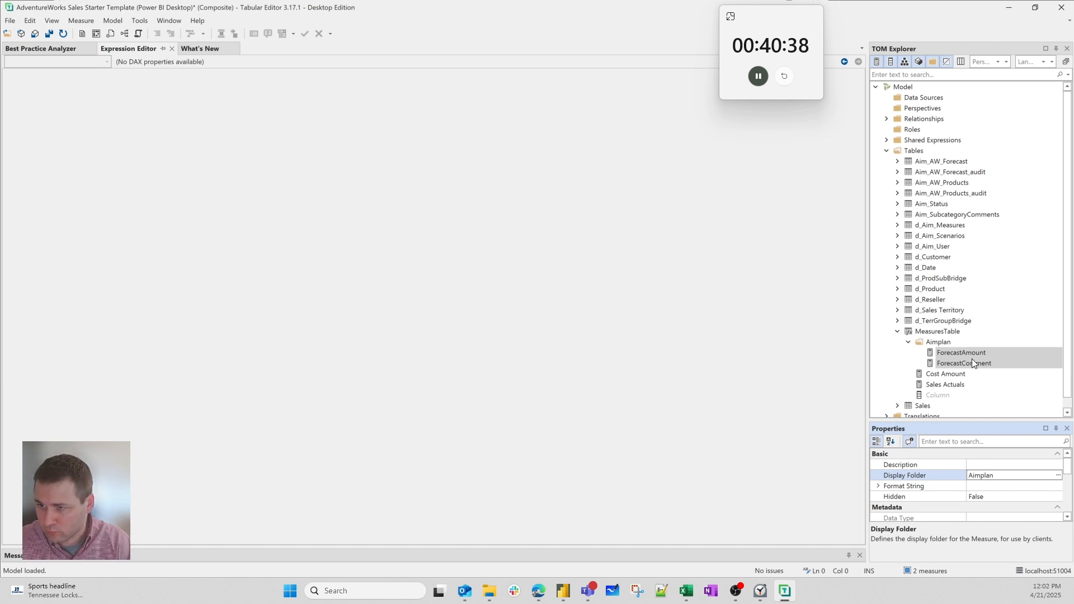
# - Place the Cost Amount and Sales Actuals measures in a display folder named Actuals
pyautogui.click(950, 374)
pyautogui.keyDown('shift'); pyautogui.click(950, 384); pyautogui.keyUp('shift')
pyautogui.click(982, 466)
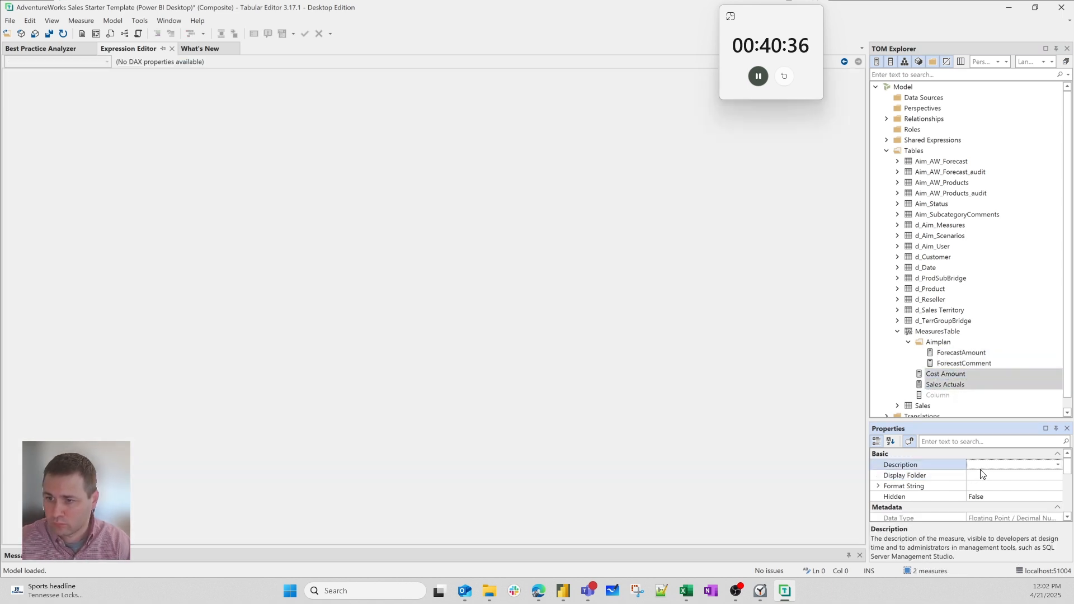
pyautogui.click(983, 475)
pyautogui.write('Actuals')
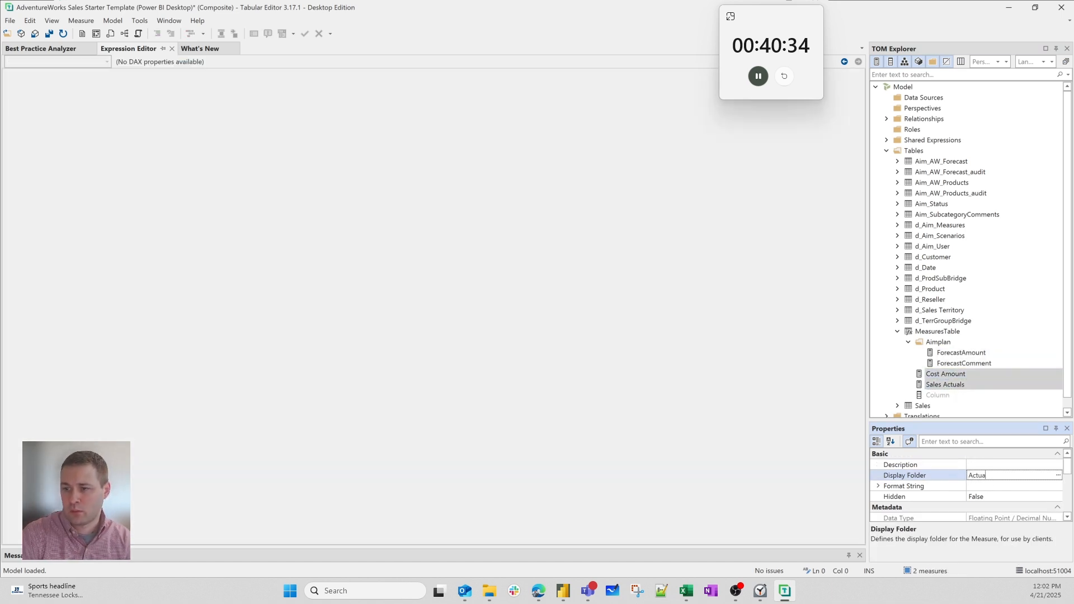
pyautogui.press('Return')
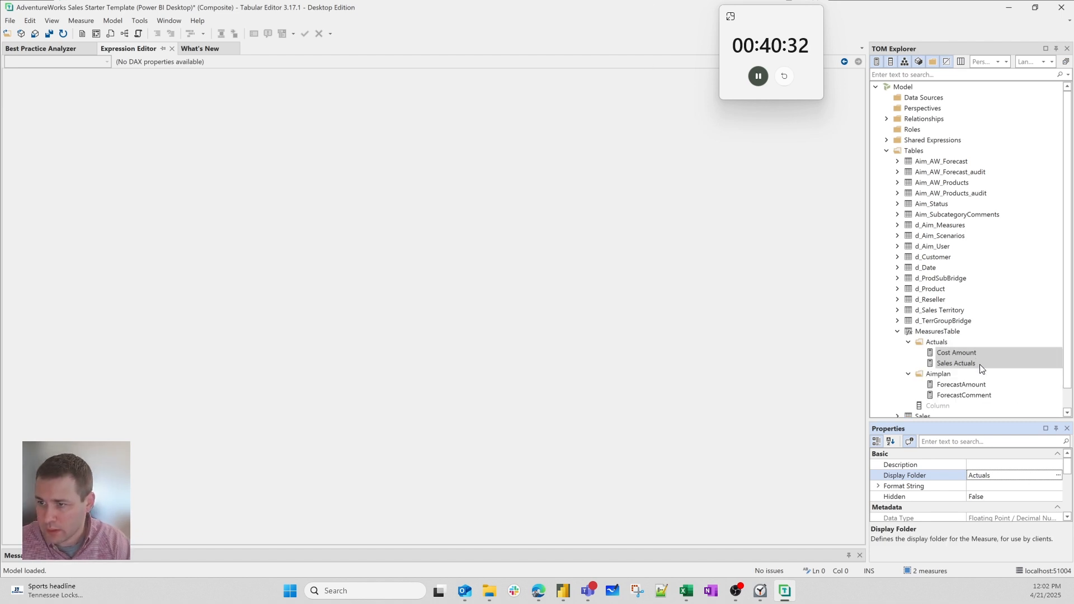
# - Review the expressions of the measures in the Aimplan and Actuals folders
pyautogui.click(972, 396)
pyautogui.press('Up')
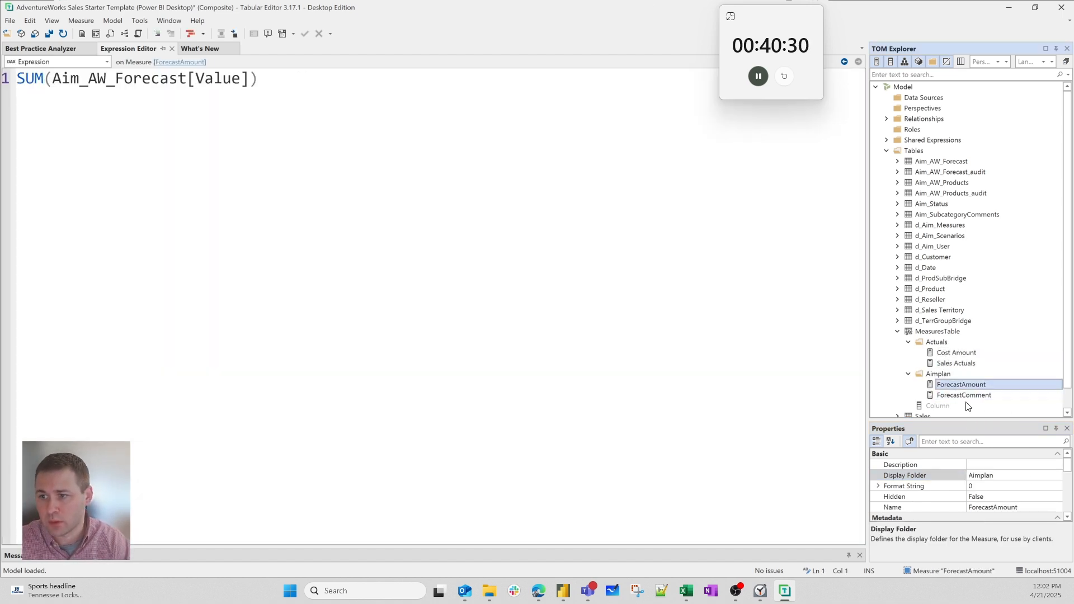
pyautogui.click(971, 360)
pyautogui.click(972, 353)
pyautogui.press('Down')
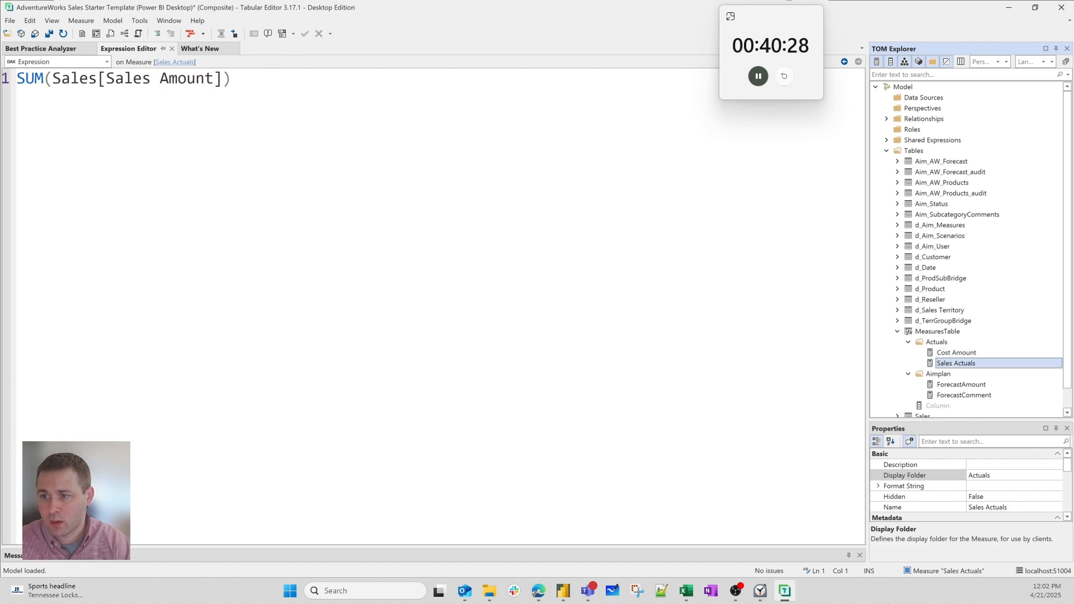
pyautogui.click(388, 335)
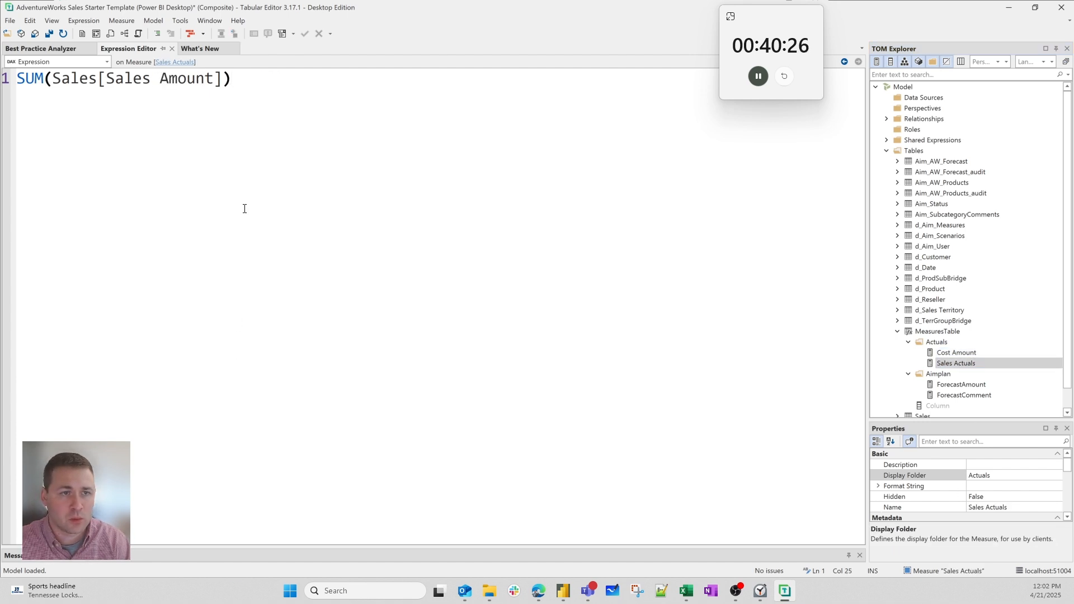
# - Switch to Power BI Desktop and change the Placeholder page's header text to Product Forecast
pyautogui.click(1008, 8)
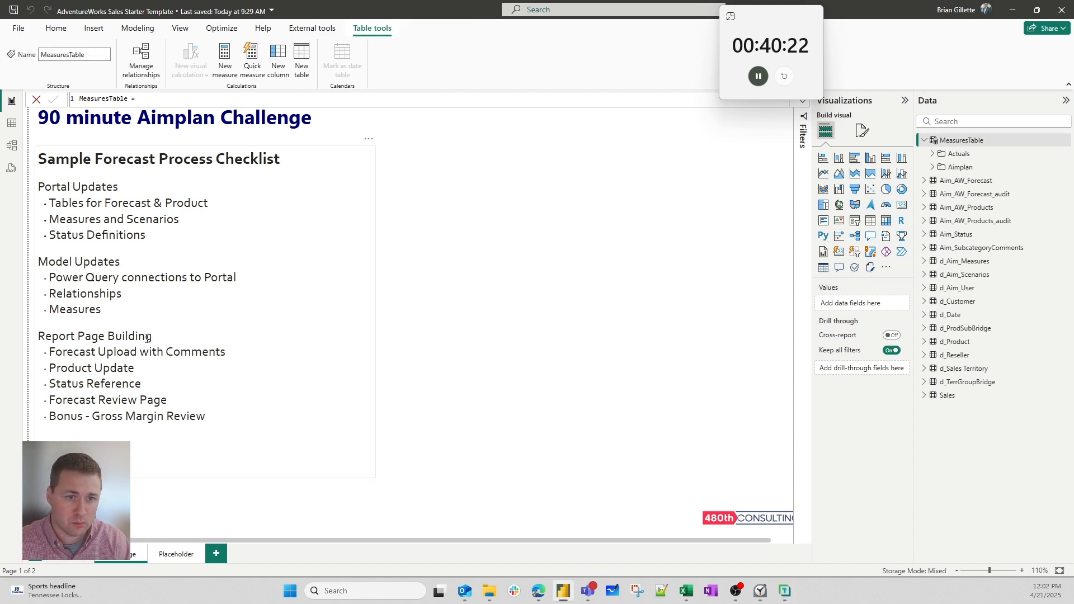
pyautogui.click(193, 554)
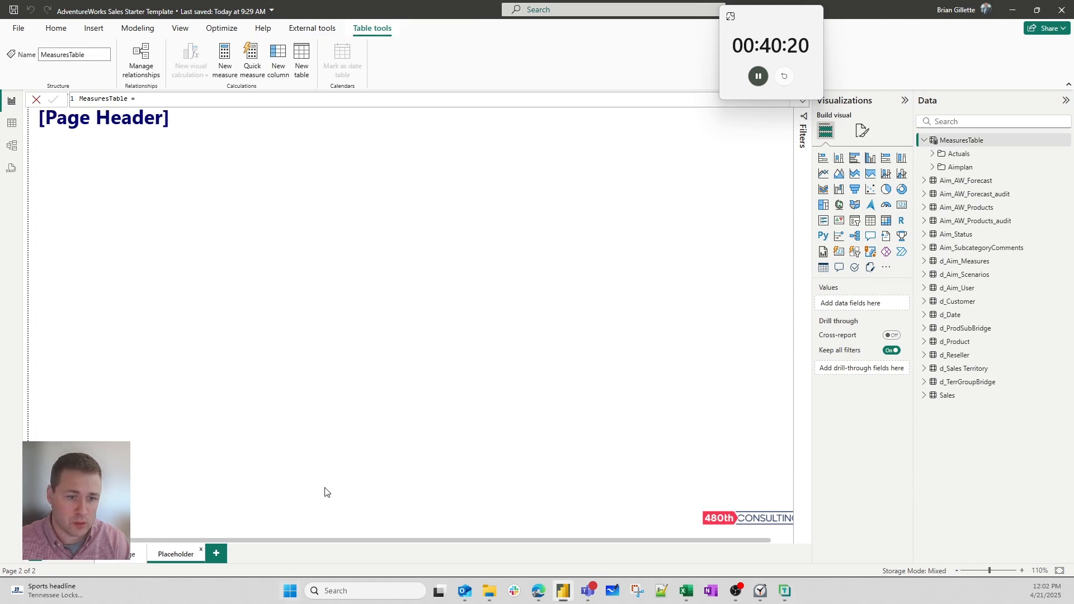
pyautogui.click(104, 111)
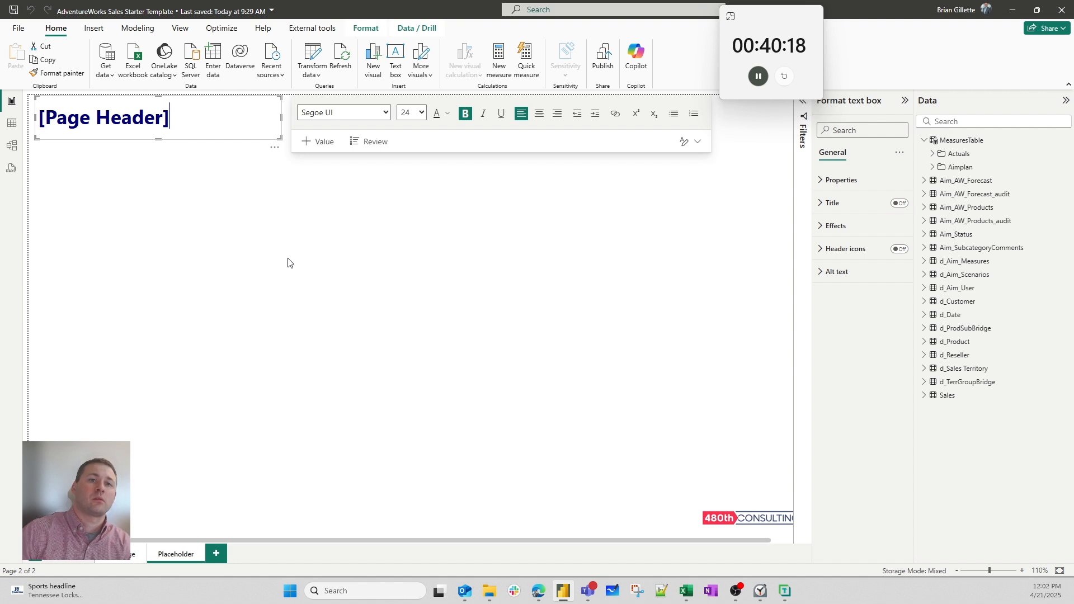
pyautogui.hotkey('ctrl', 'a')
pyautogui.write('Fore')
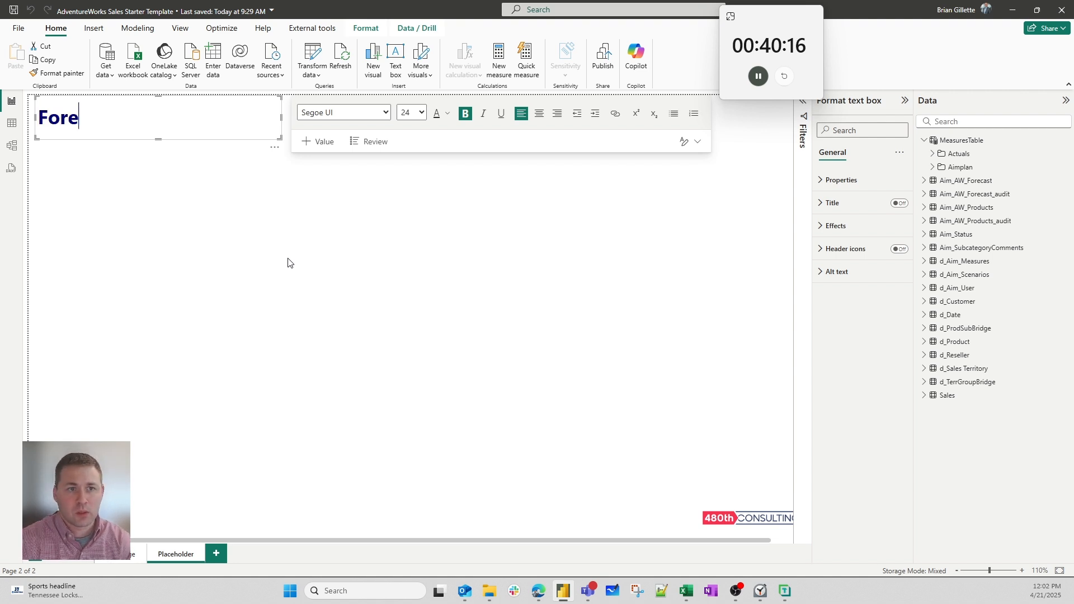
pyautogui.write('castP')
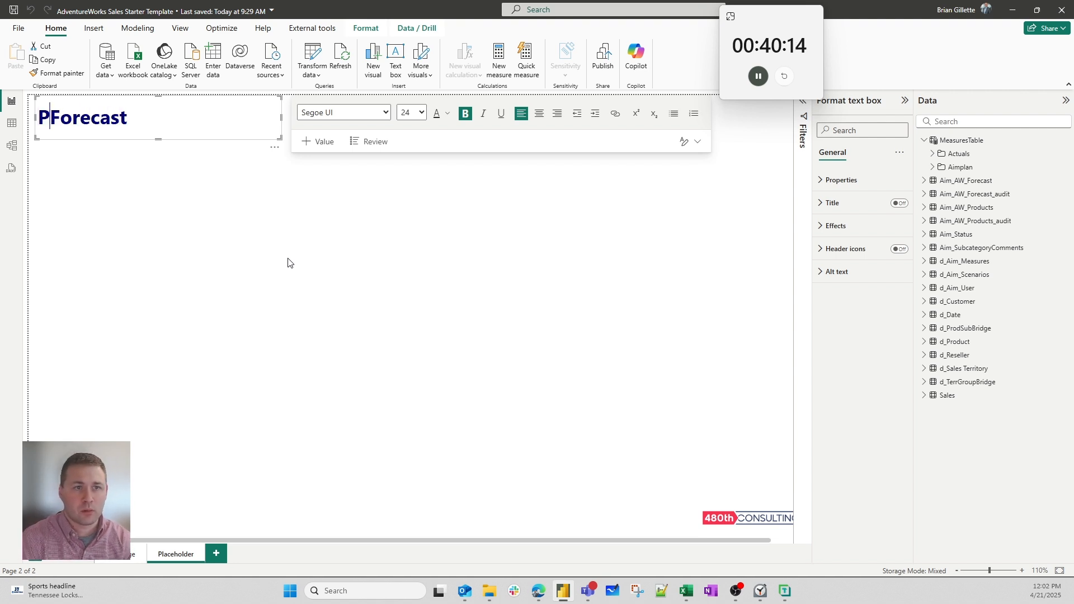
pyautogui.press('BackSpace')
pyautogui.write('S')
pyautogui.press('BackSpace')
pyautogui.write('Prodcut')
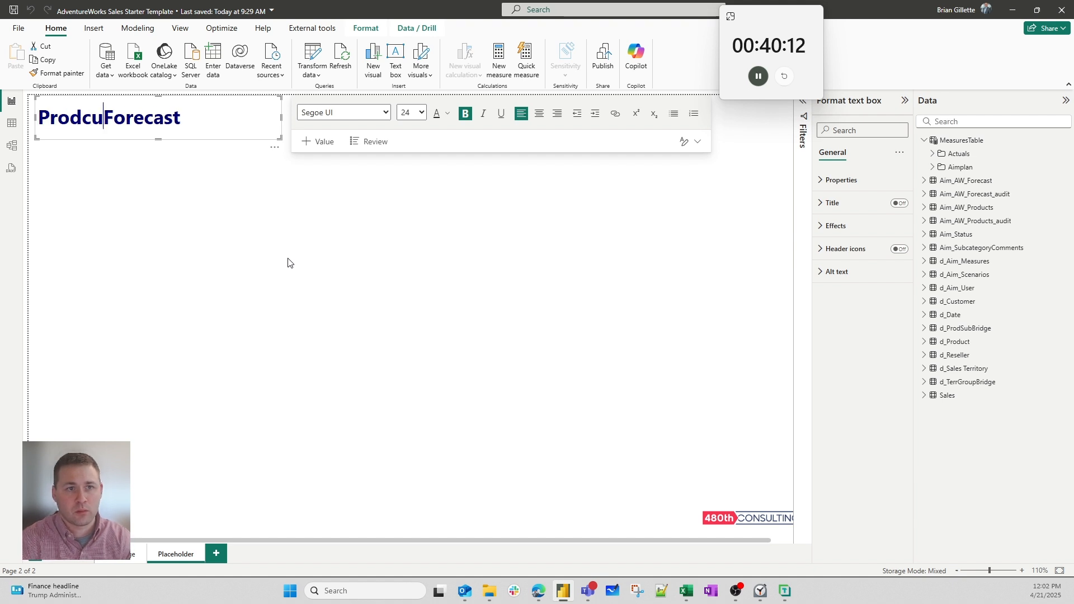
pyautogui.press('BackSpace')
pyautogui.press('BackSpace')
pyautogui.press('BackSpace')
pyautogui.write('uct')
pyautogui.press('End')
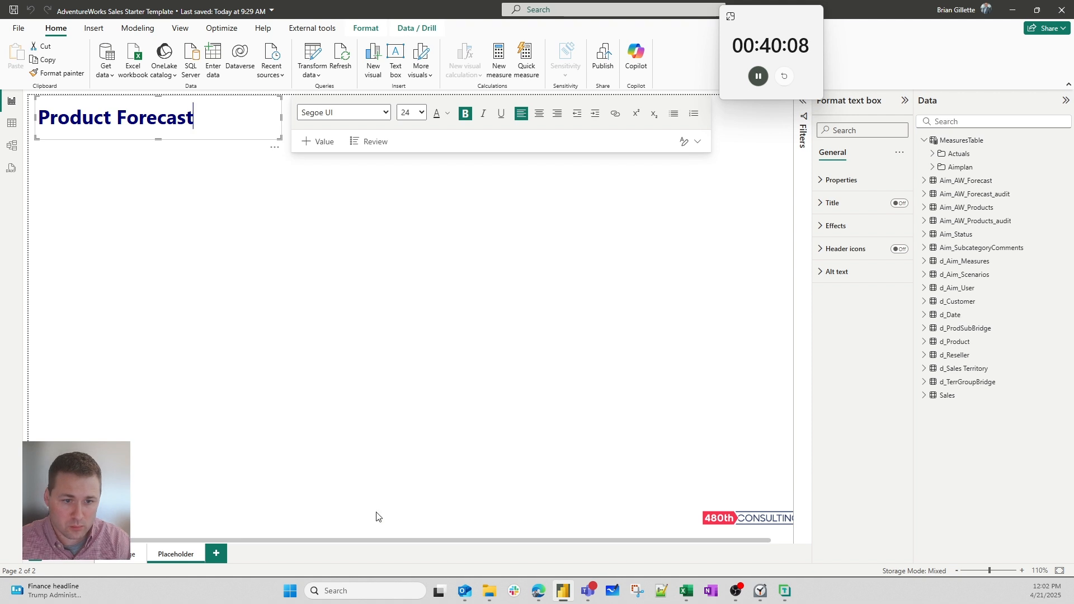
pyautogui.click(348, 442)
# - Rename the Placeholder report page as Forecast
pyautogui.doubleClick(186, 553)
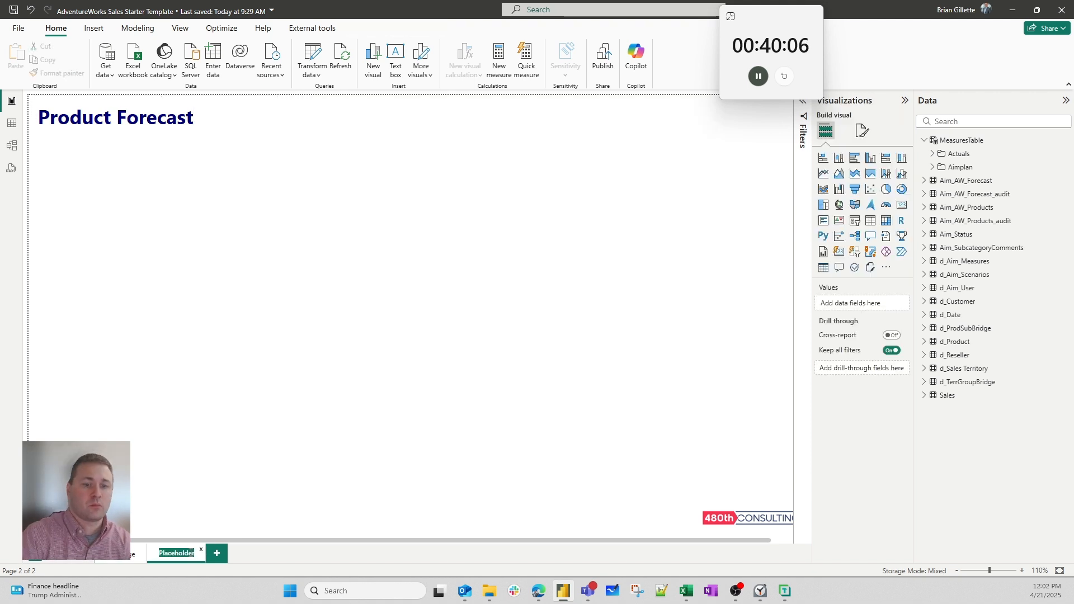
pyautogui.write('Foreca')
pyautogui.write('st')
pyautogui.press('Return')
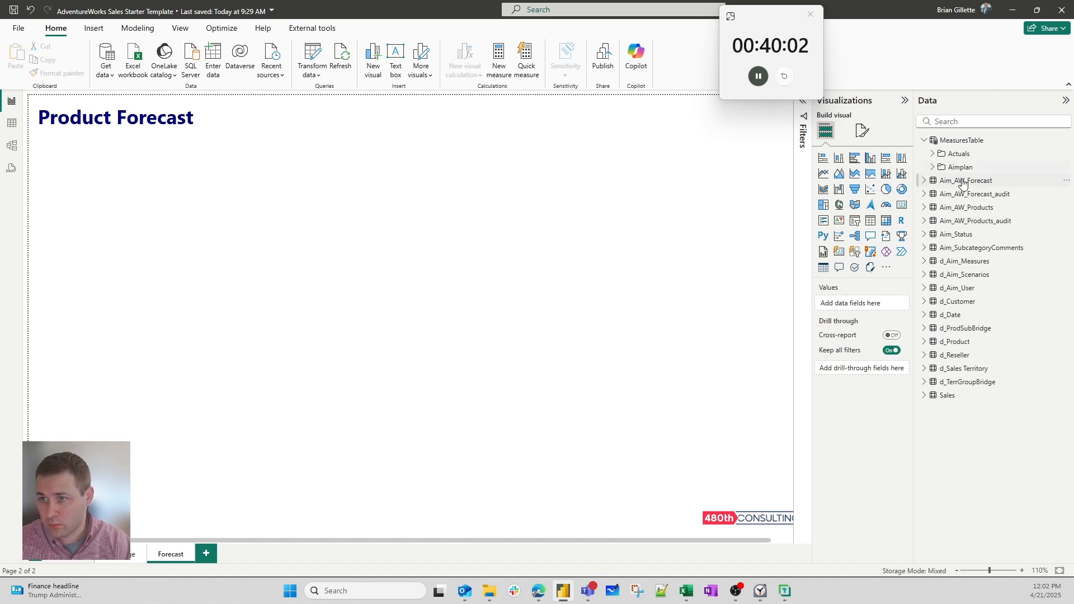
# - Add a slicer to the Forecast page, shrink it and fit it into the page's upper-right corner
pyautogui.click(853, 222)
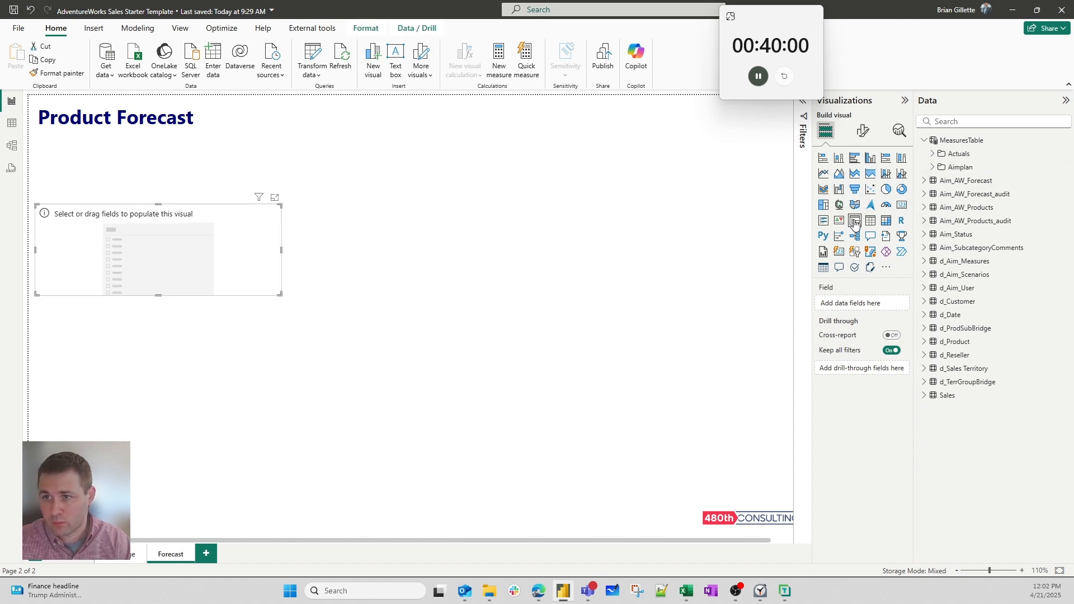
pyautogui.moveTo(92, 251); pyautogui.dragTo(626, 143)
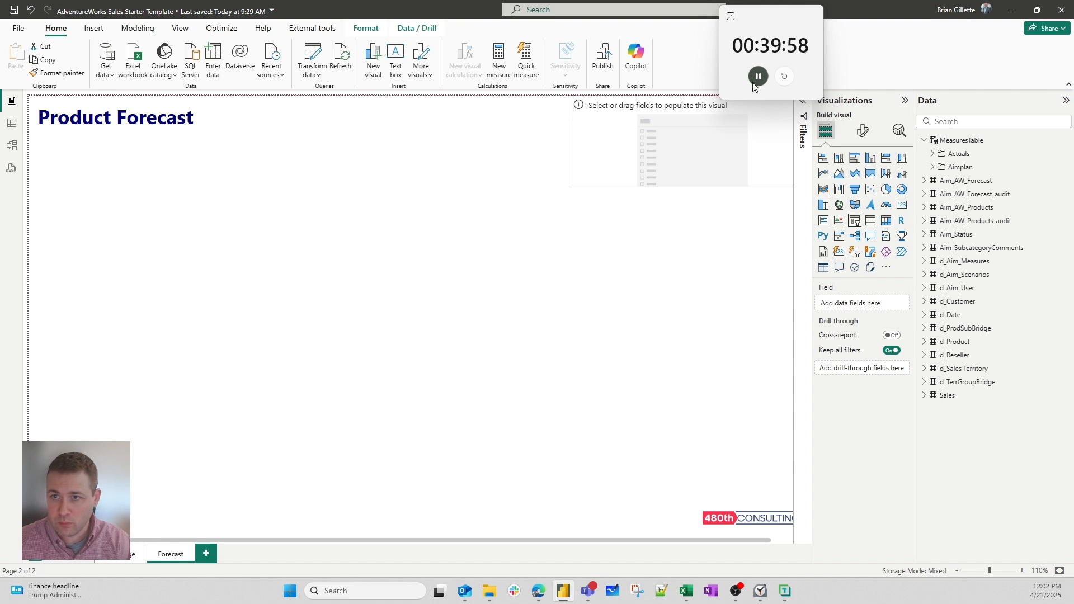
pyautogui.moveTo(572, 183); pyautogui.dragTo(666, 154)
pyautogui.press('Left')
pyautogui.press('Down')
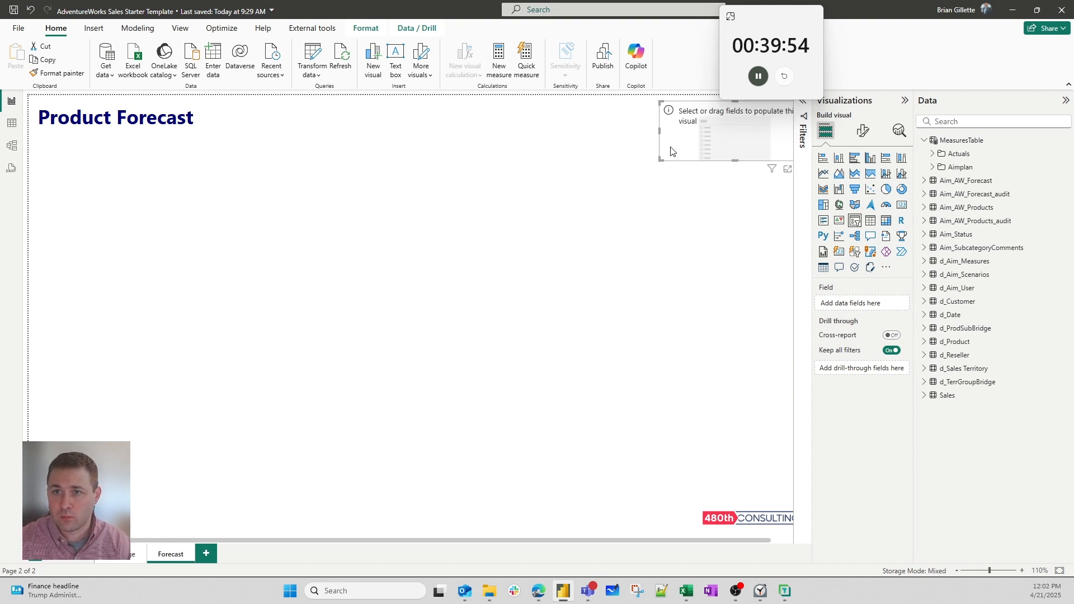
pyautogui.click(674, 247)
pyautogui.scroll(-2, 702, 223)
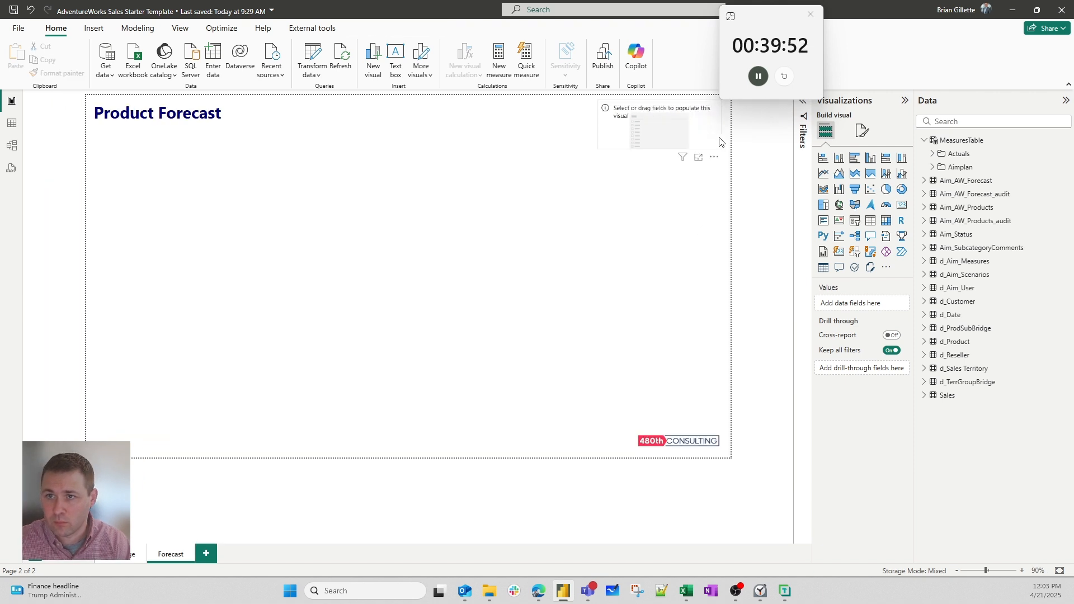
pyautogui.click(719, 142)
pyautogui.press('Right')
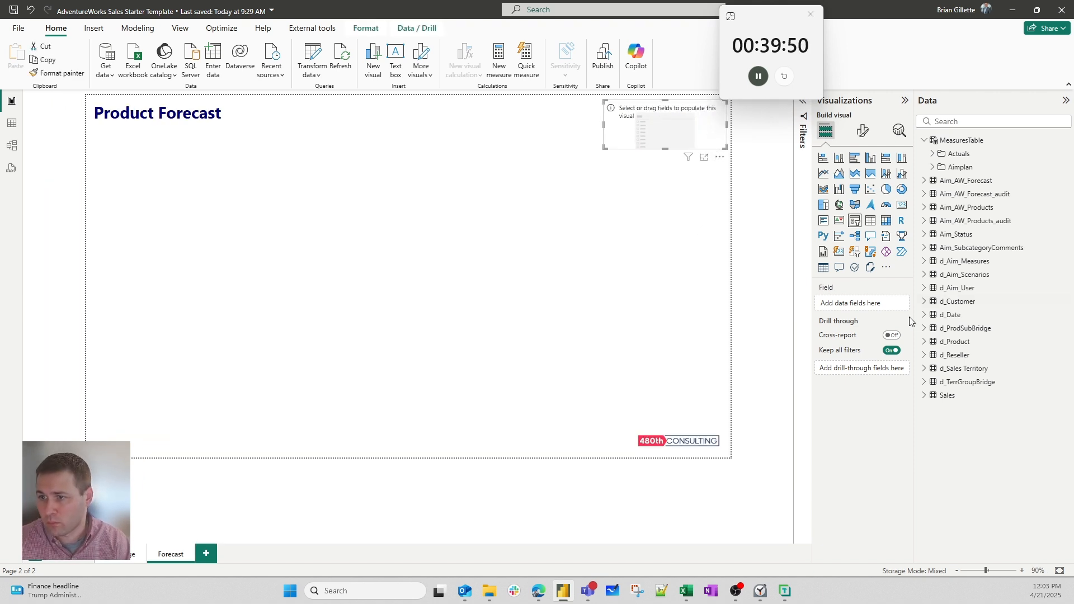
# - Assign the ScenarioName field from d_Aim_Scenarios to the slicer and set its style to Dropdown
pyautogui.click(925, 274)
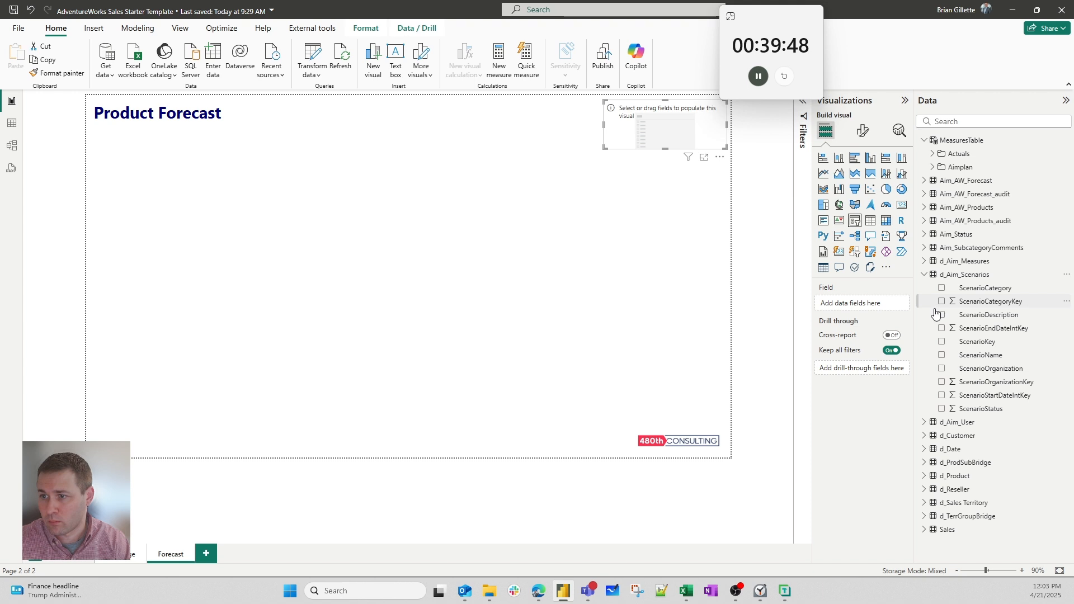
pyautogui.click(941, 355)
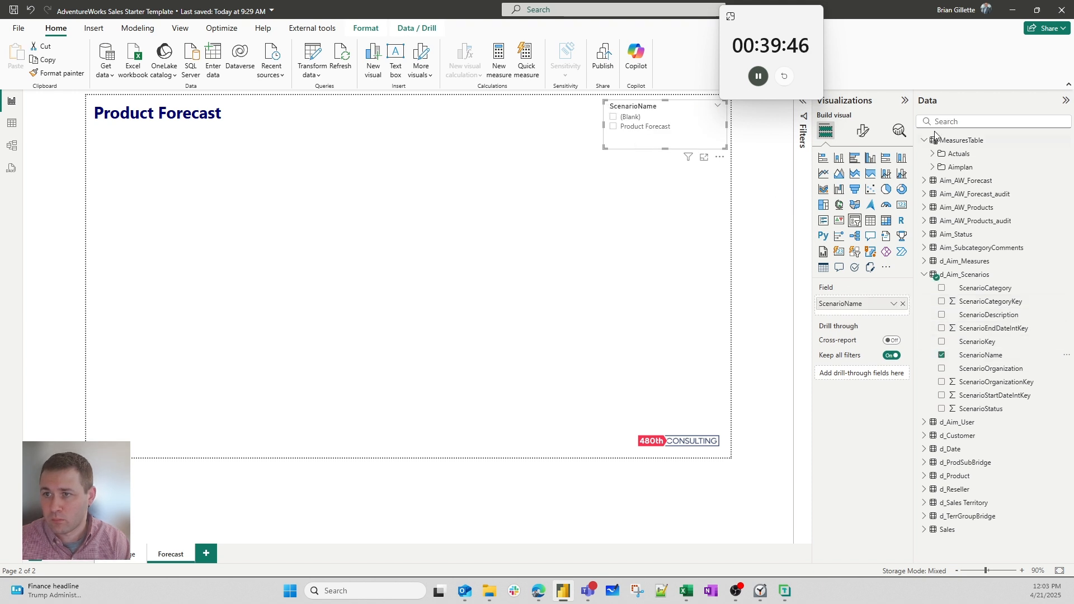
pyautogui.click(863, 132)
pyautogui.click(836, 208)
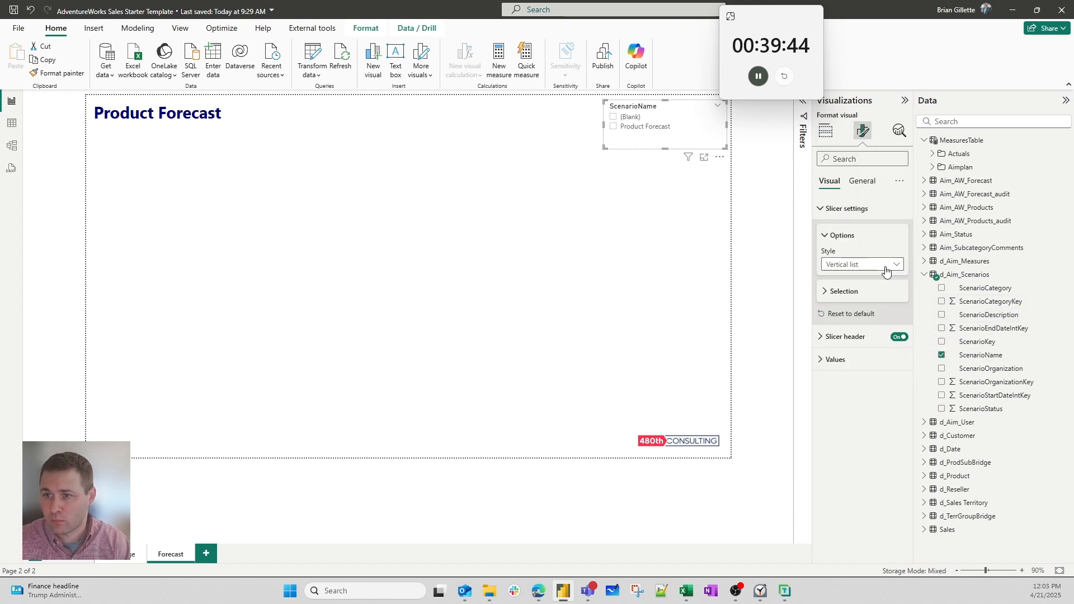
pyautogui.click(884, 264)
pyautogui.click(864, 303)
# - Filter the ScenarioName slicer to Product Forecast and reduce the slicer's height to fit its dropdown
pyautogui.click(679, 122)
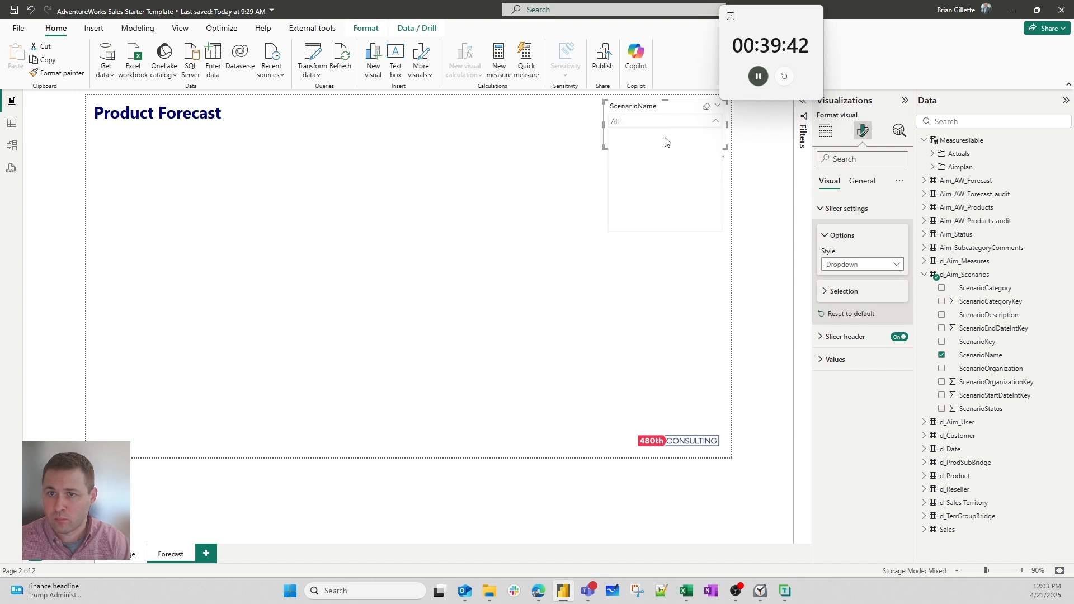
pyautogui.click(647, 144)
pyautogui.click(581, 139)
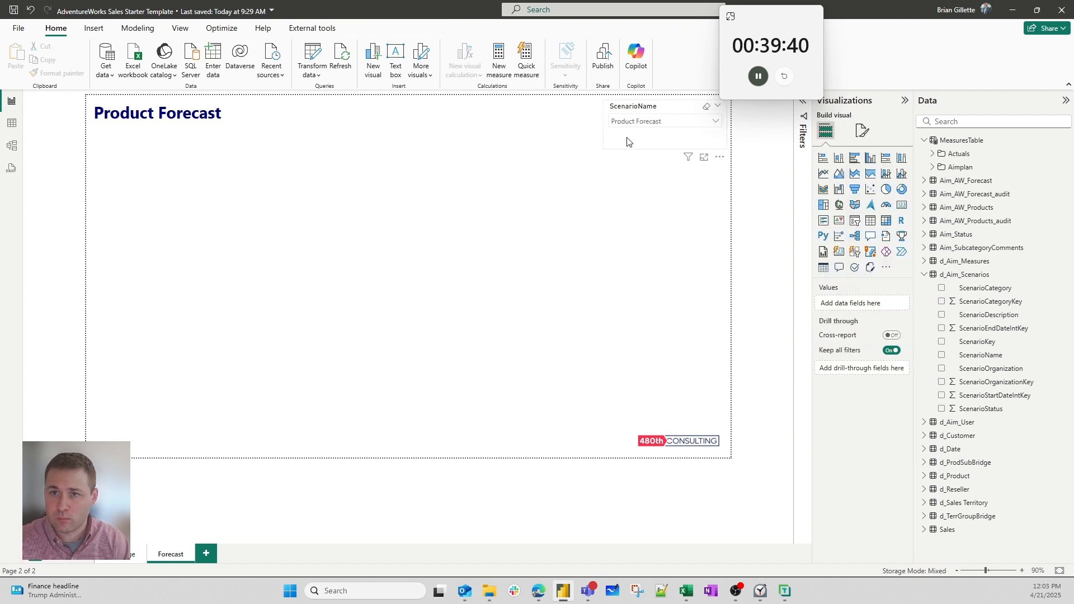
pyautogui.click(643, 147)
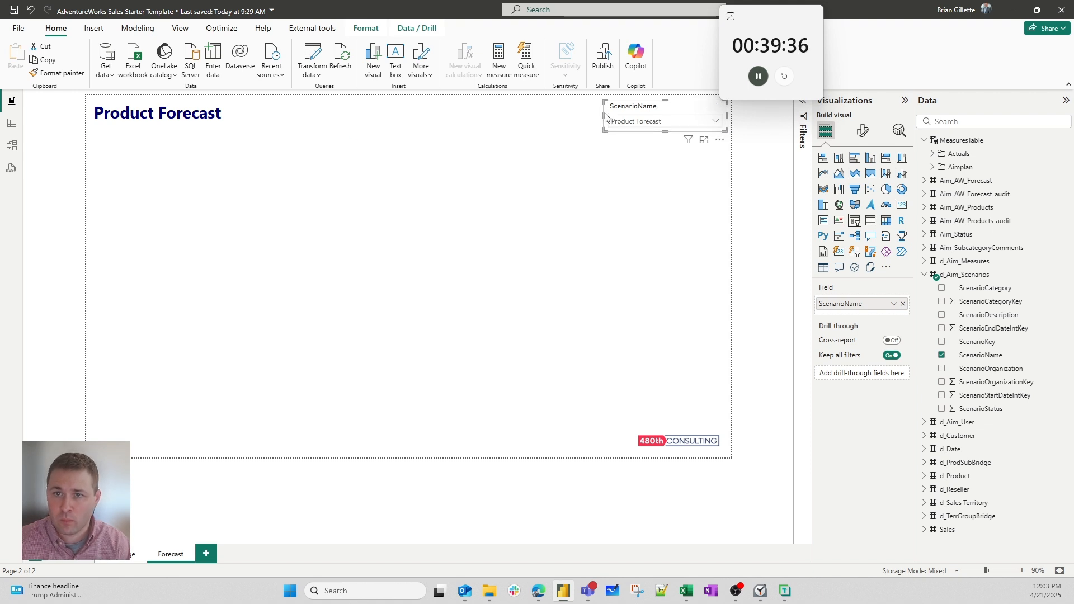
# - Duplicate the ScenarioName slicer, place the copy beside the original and remove the copy's field
pyautogui.moveTo(603, 113); pyautogui.dragTo(560, 109)
pyautogui.hotkey('ctrl', 'c')
pyautogui.hotkey('ctrl', 'v')
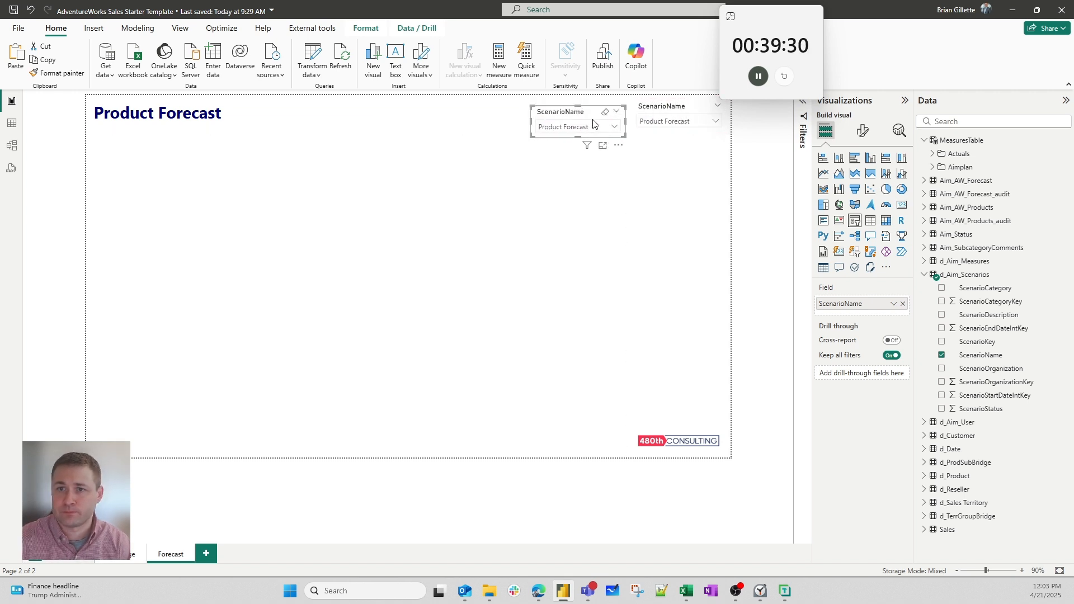
pyautogui.click(903, 304)
pyautogui.click(924, 275)
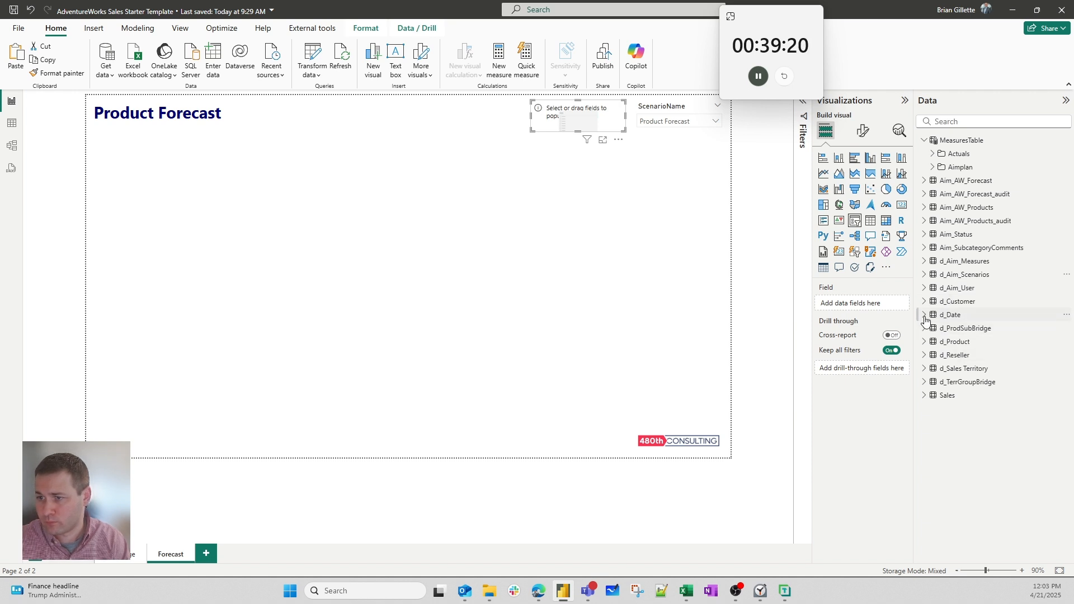
pyautogui.click(924, 384)
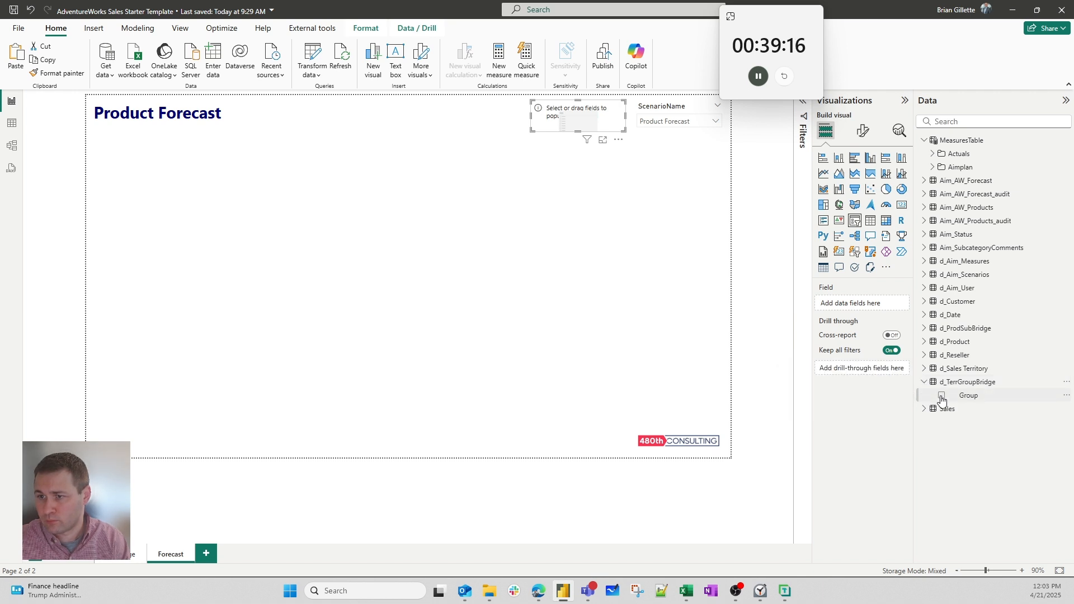
pyautogui.click(942, 396)
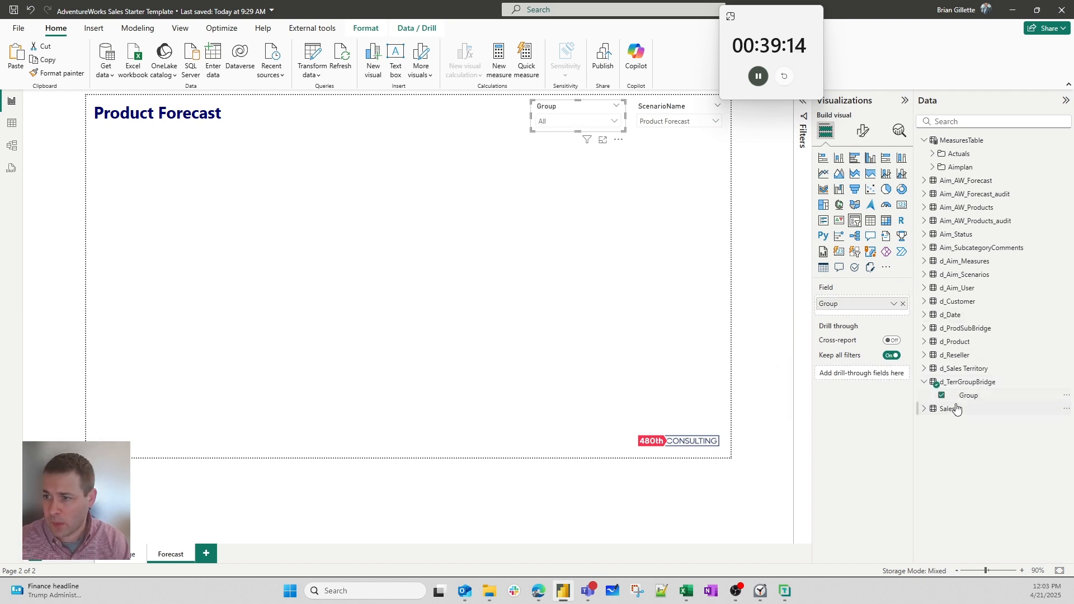
pyautogui.click(942, 396)
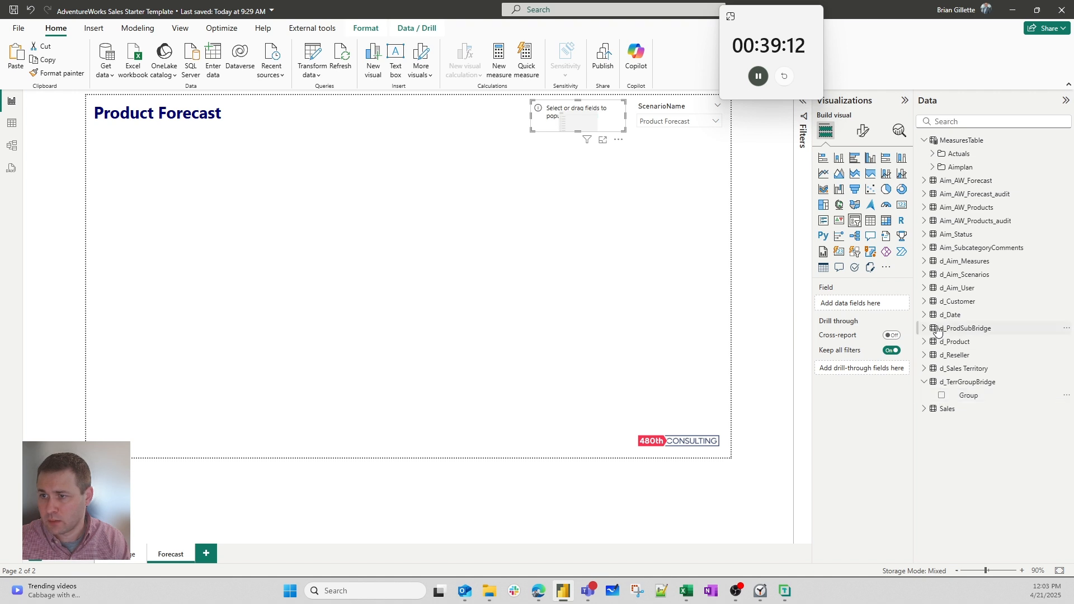
# - Find the Subcategory field in Aim_AW_Products and assign it to the empty slicer copy
pyautogui.click(925, 250)
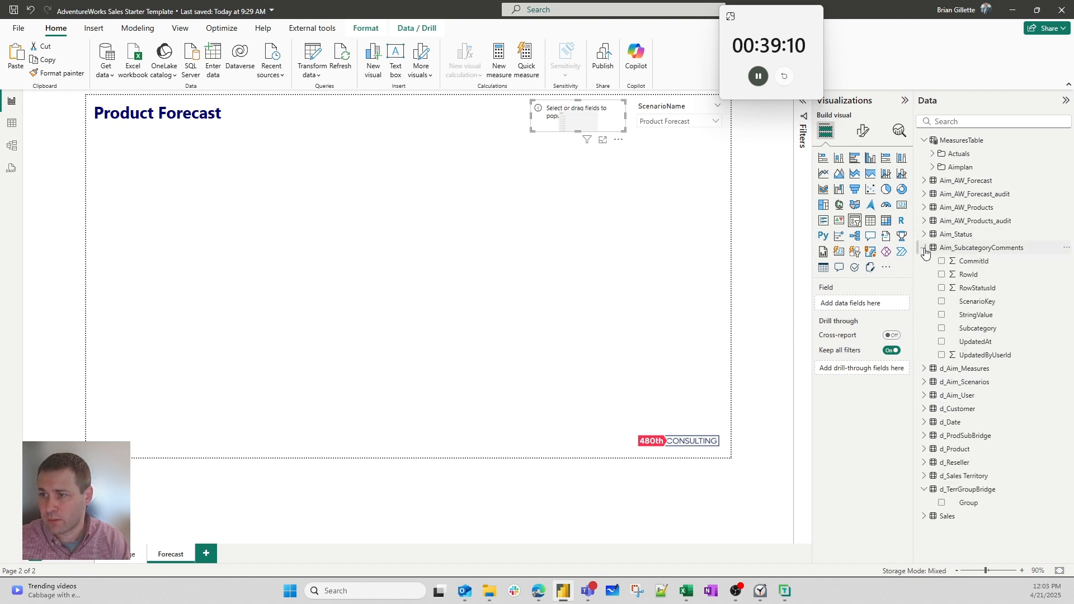
pyautogui.click(925, 248)
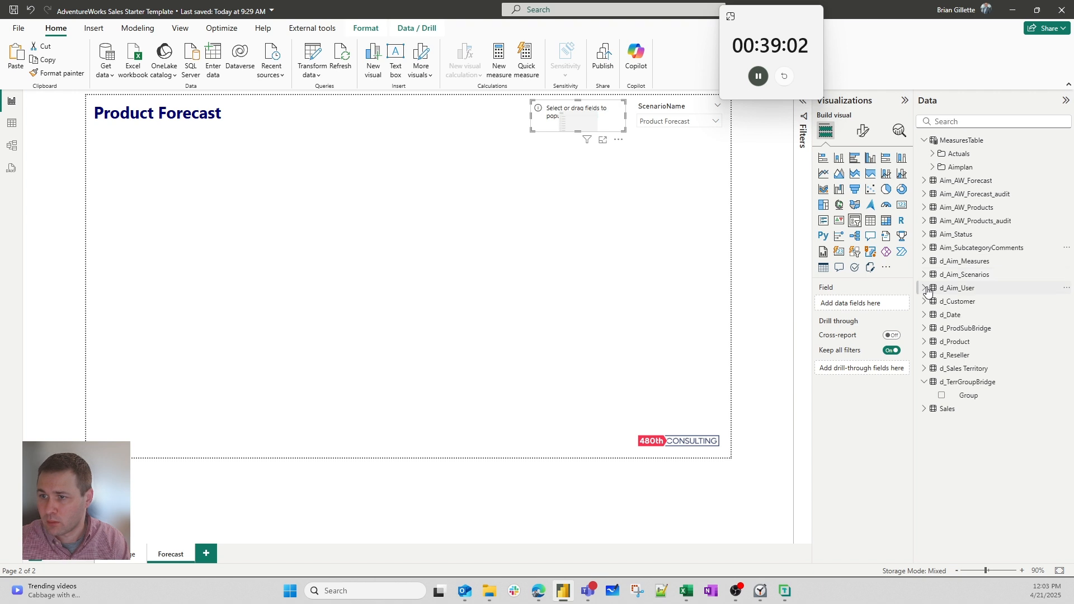
pyautogui.click(923, 342)
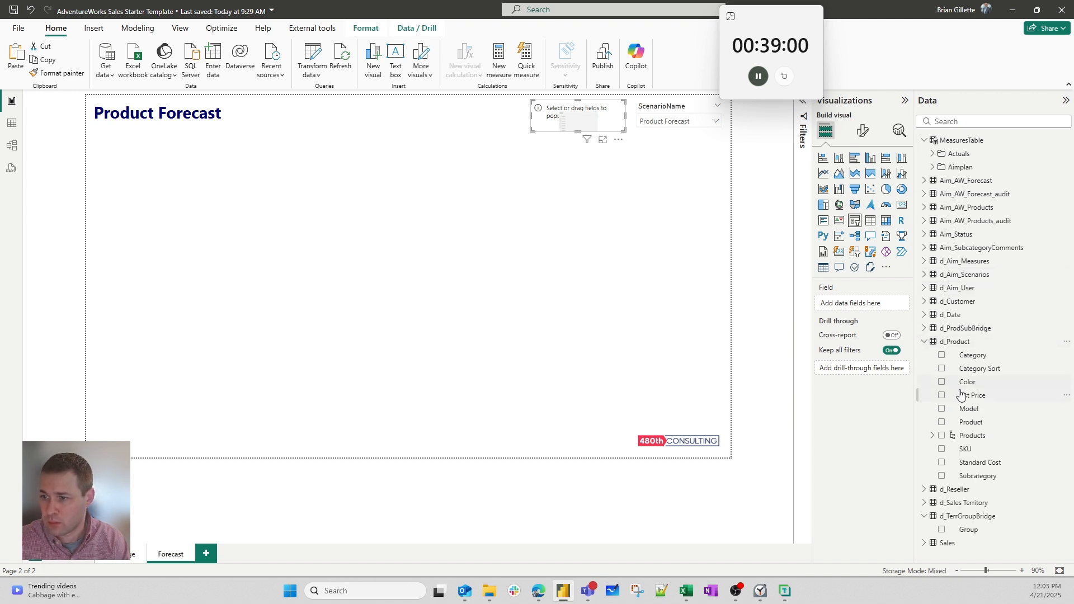
pyautogui.click(923, 341)
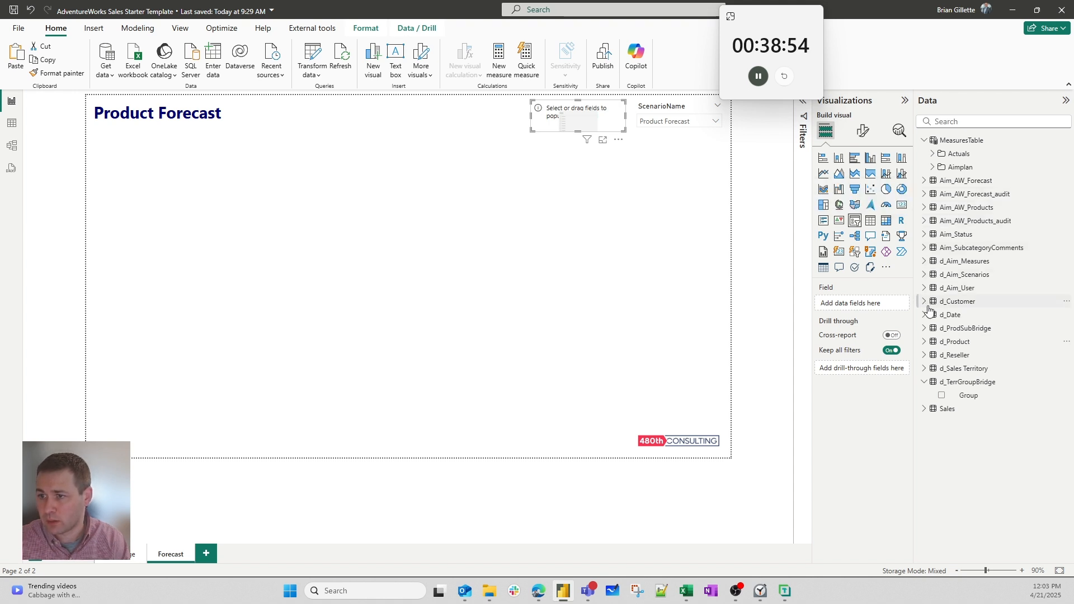
pyautogui.click(928, 207)
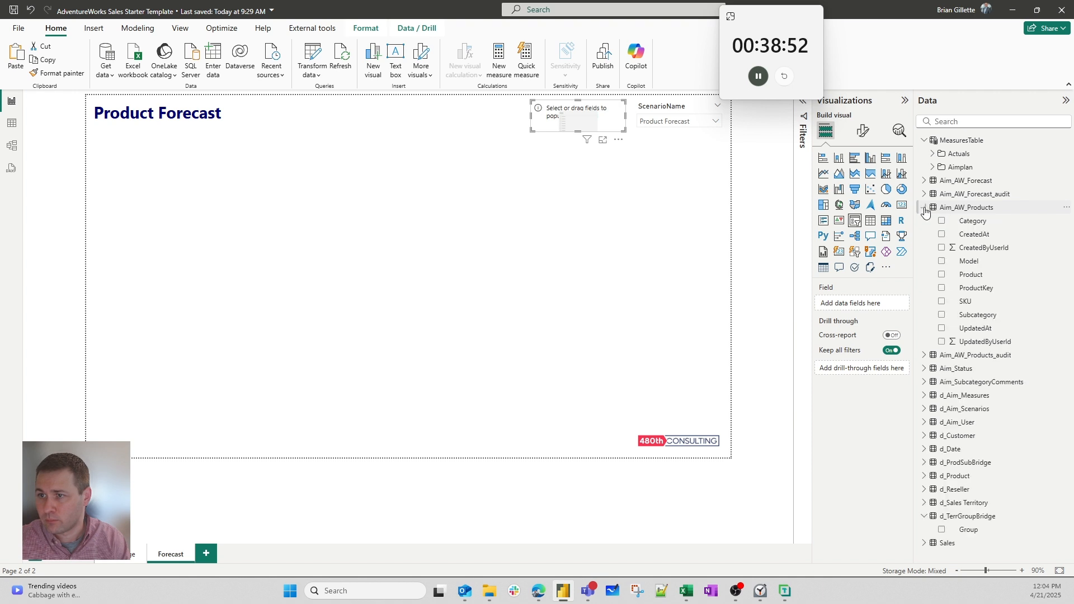
pyautogui.click(942, 316)
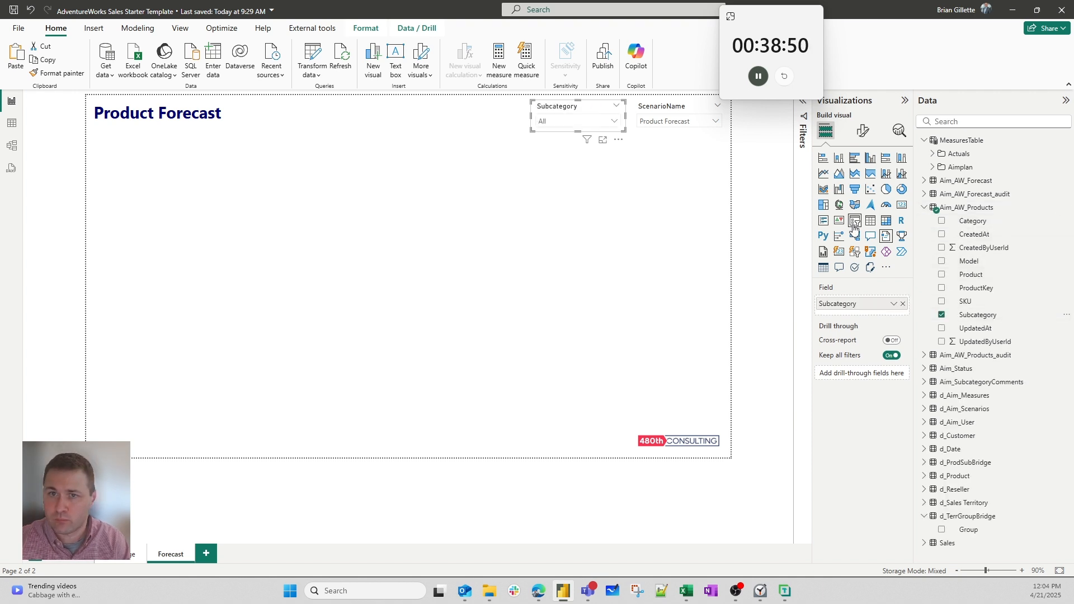
# - Look through the Subcategory slicer's dropdown list and enable searching in that slicer
pyautogui.click(581, 122)
pyautogui.scroll(-4, 580, 168)
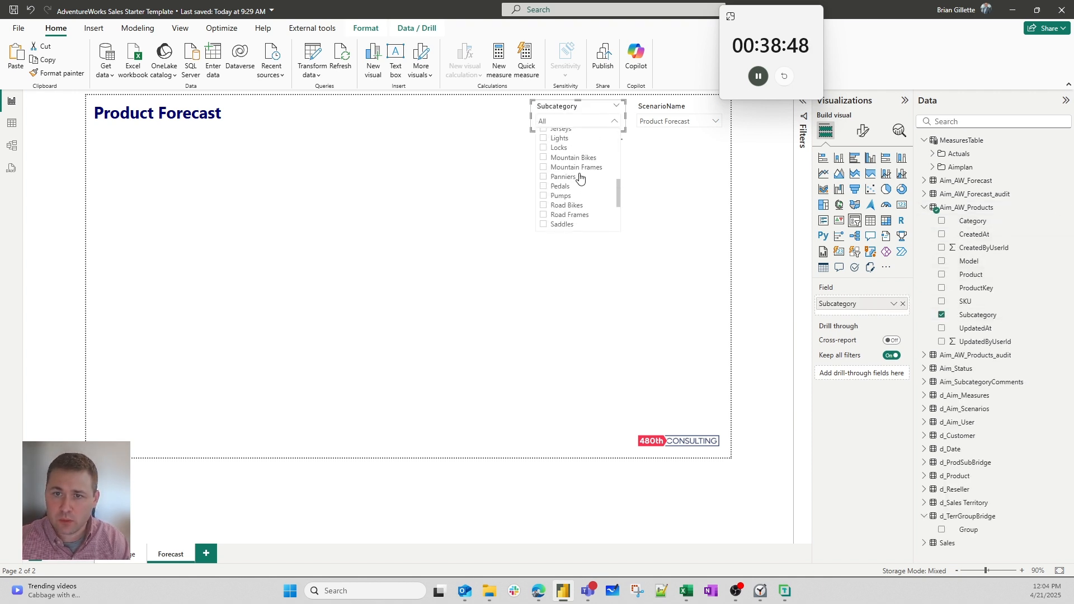
pyautogui.scroll(4, 570, 193)
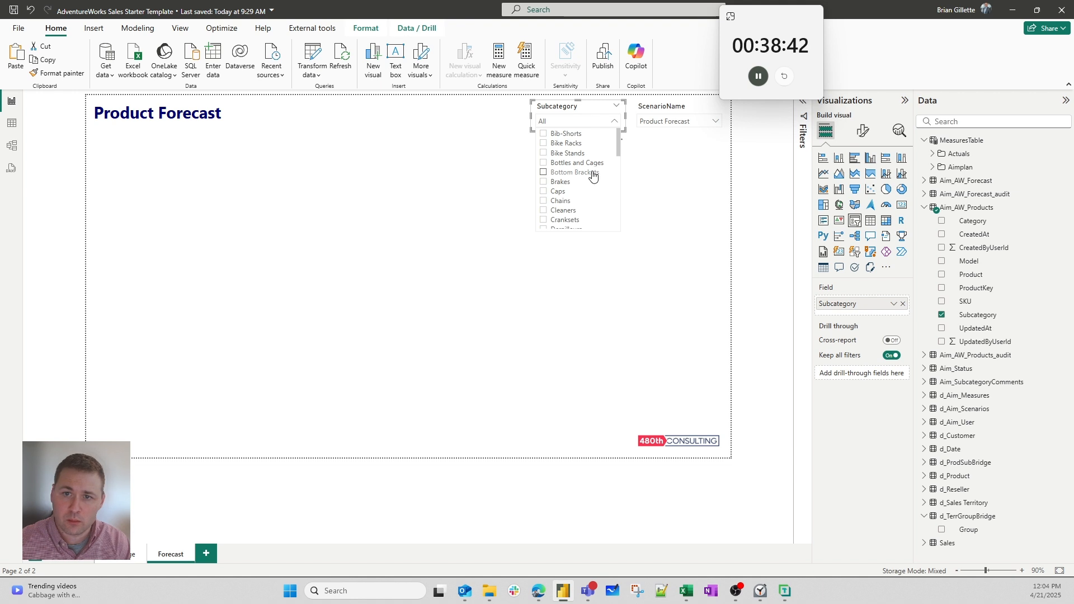
pyautogui.click(624, 143)
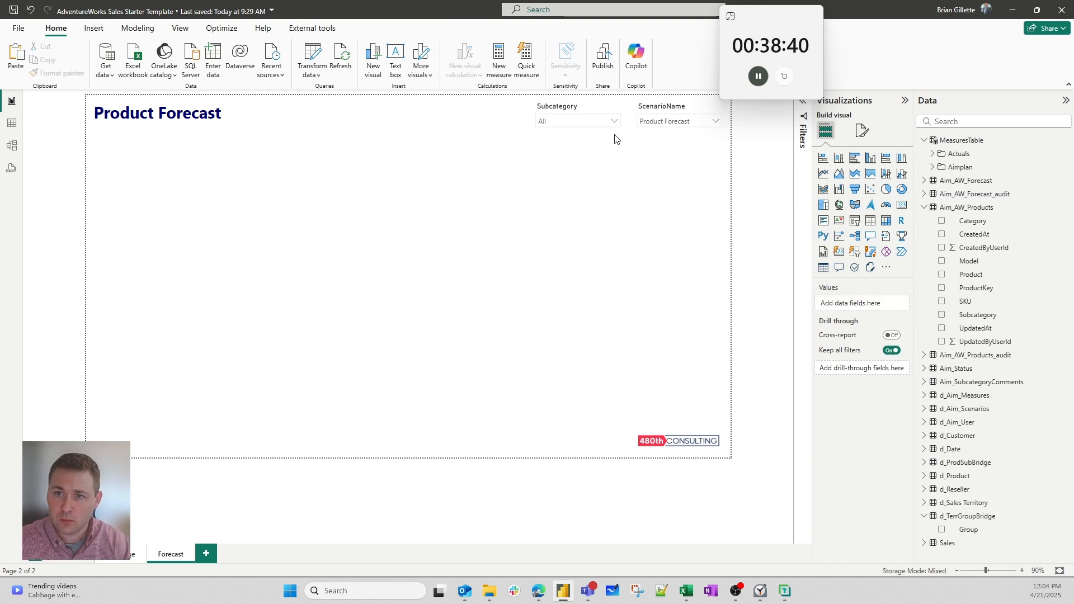
pyautogui.click(620, 139)
pyautogui.click(639, 152)
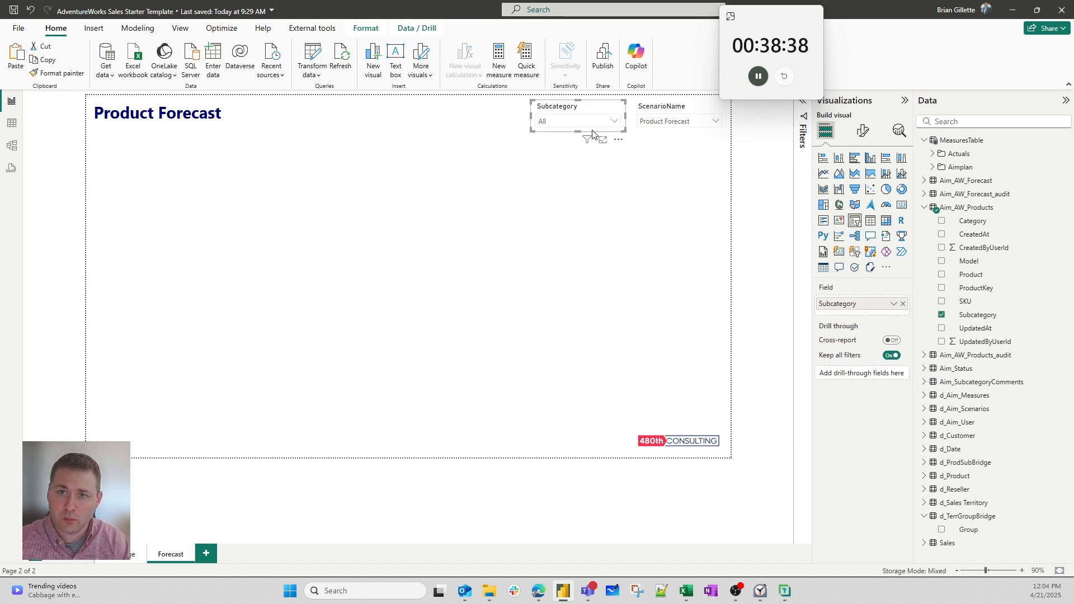
# - Search the Subcategory slicer for "bike" and filter it to Mountain Bikes
pyautogui.click(580, 127)
pyautogui.click(572, 134)
pyautogui.write('bike')
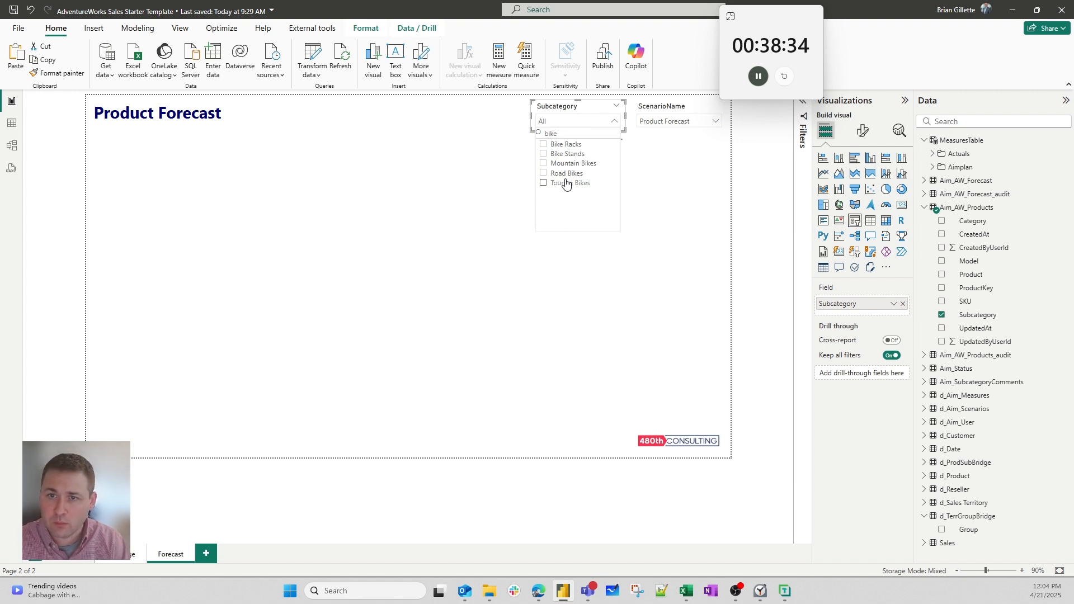
pyautogui.click(572, 164)
pyautogui.click(491, 144)
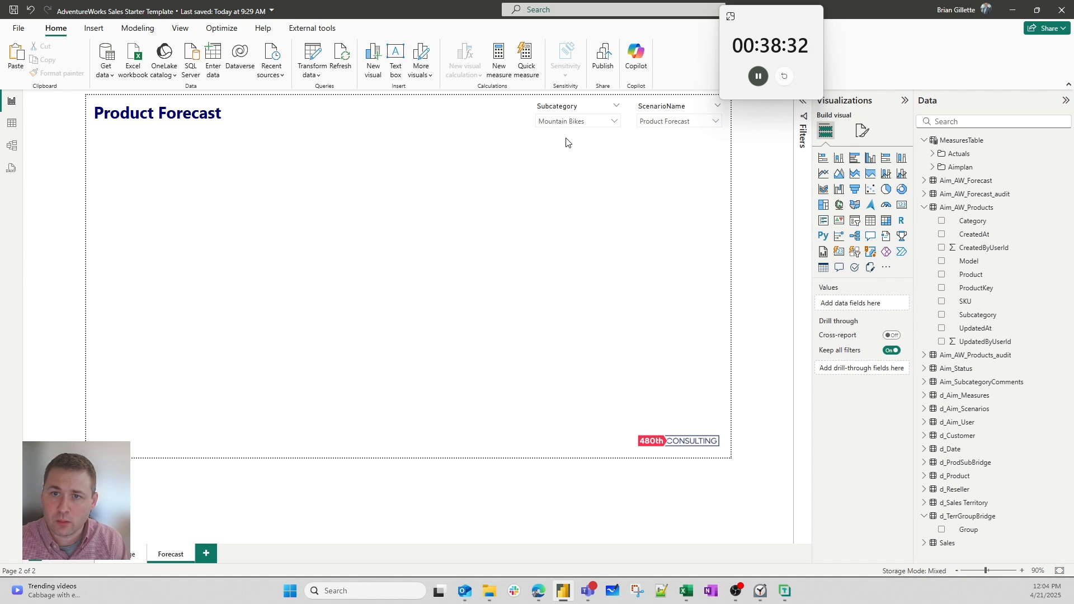
# - Clear the search text from the Subcategory slicer's dropdown and close the list
pyautogui.click(568, 128)
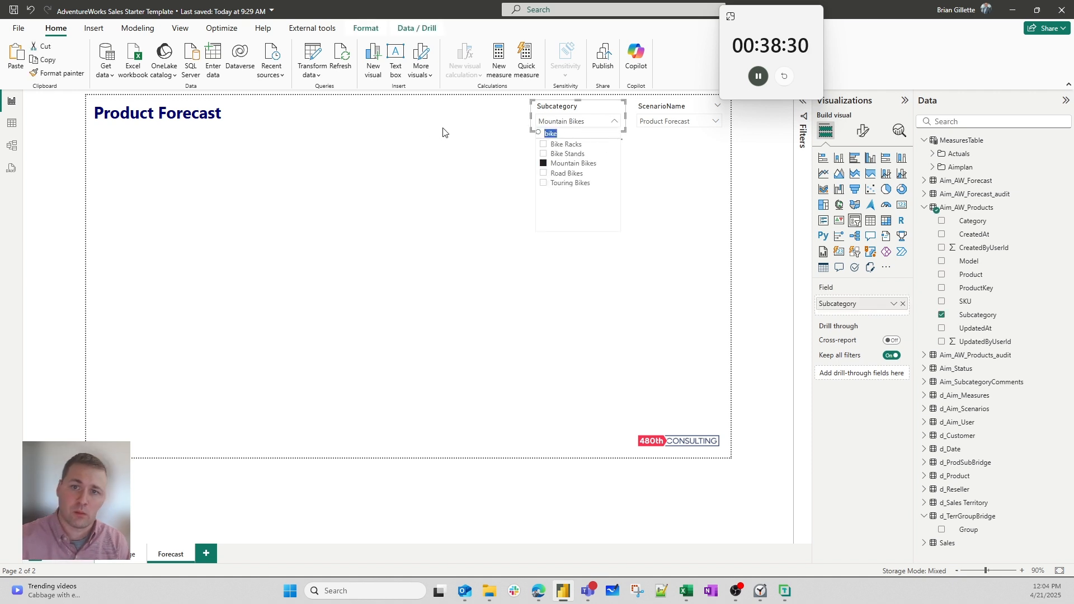
pyautogui.press('BackSpace')
pyautogui.press('BackSpace')
pyautogui.press('BackSpace')
pyautogui.press('BackSpace')
pyautogui.click(489, 304)
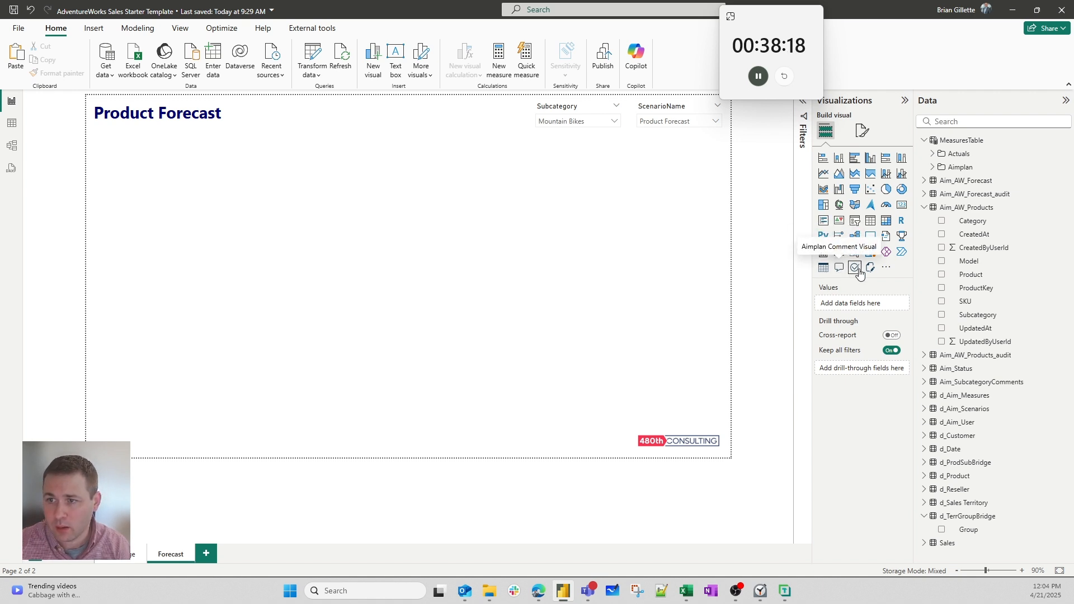
# - Search the Power BI visuals gallery for "aimplan" to check the available Aimplan visuals, then close the gallery
pyautogui.click(884, 270)
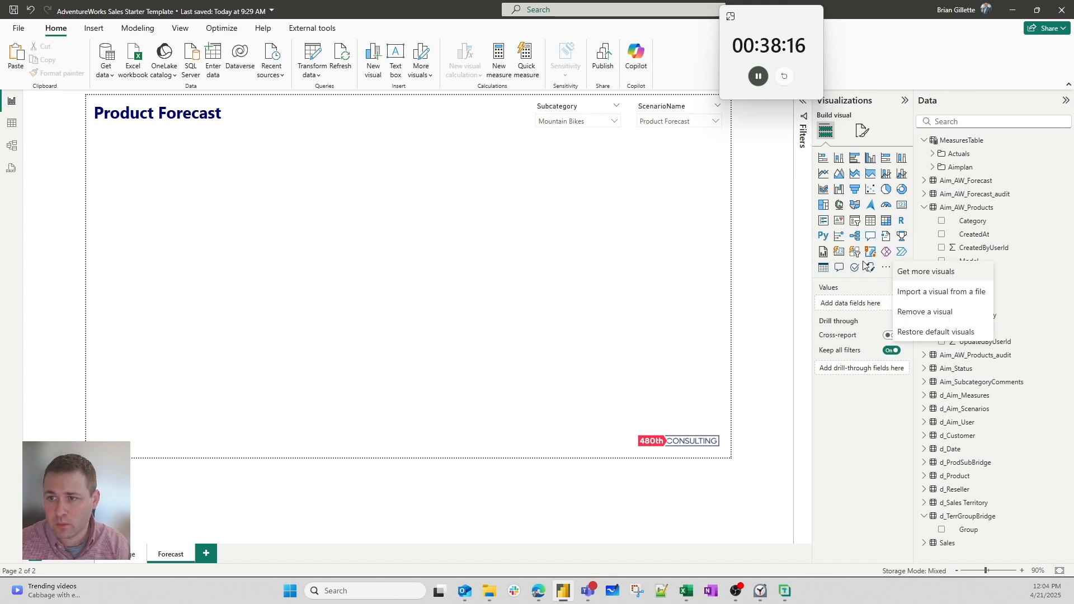
pyautogui.click(907, 272)
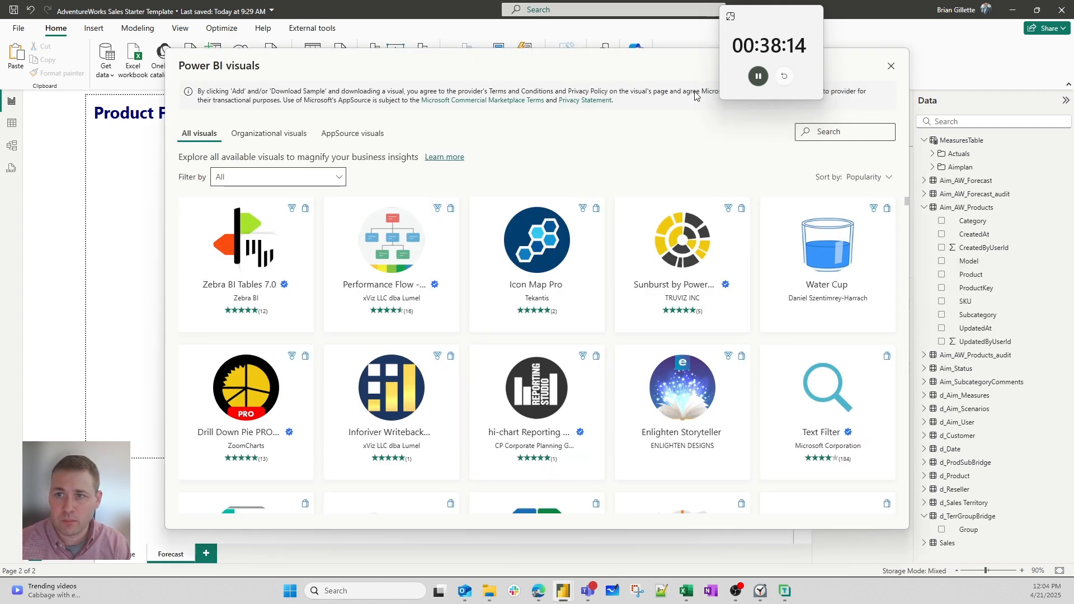
pyautogui.click(721, 213)
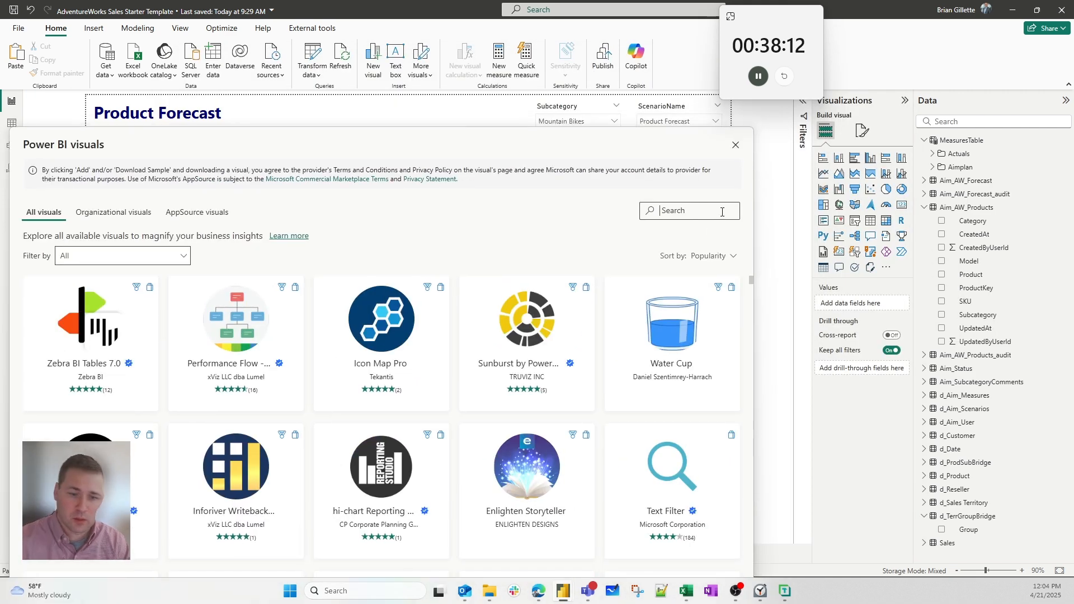
pyautogui.write('cu')
pyautogui.write('plan')
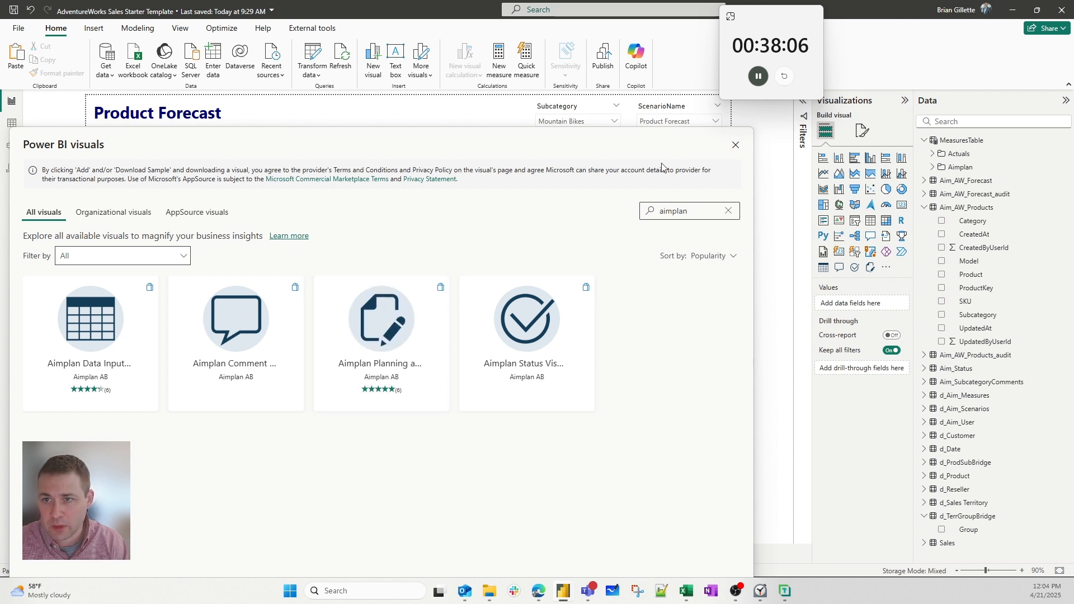
pyautogui.click(735, 145)
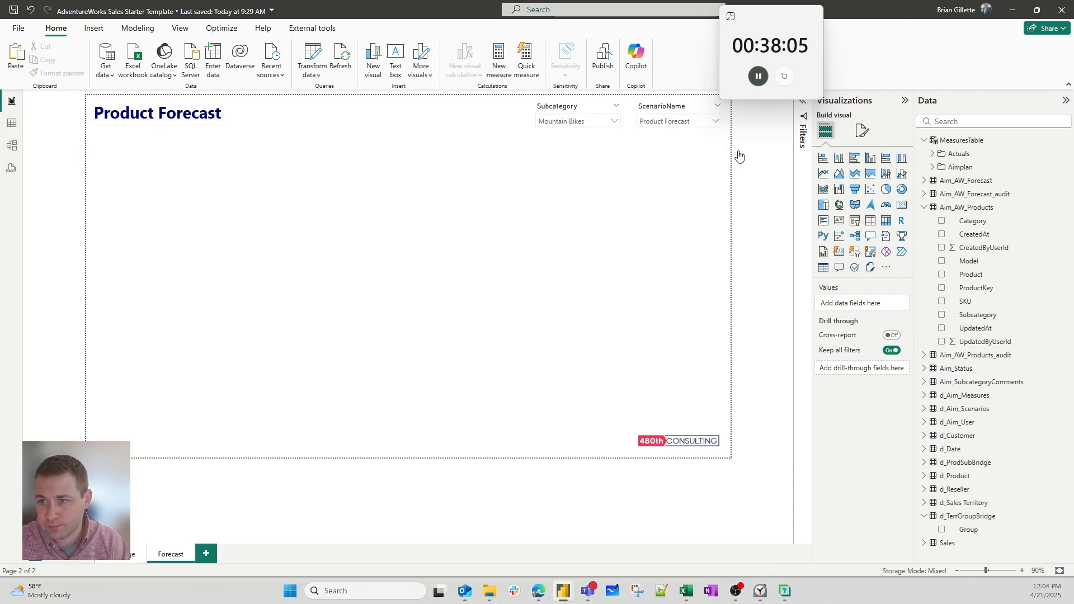
# - Add an Aimplan Planning visual, enlarge it to fill most of the page and shift it slightly below the slicers
pyautogui.click(870, 268)
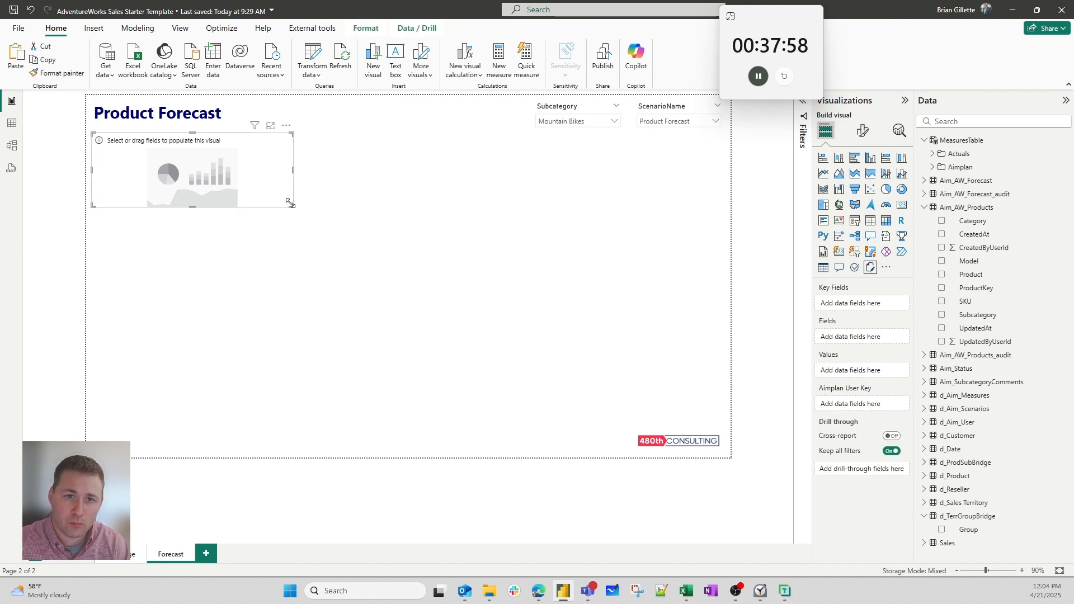
pyautogui.moveTo(291, 204); pyautogui.dragTo(627, 416)
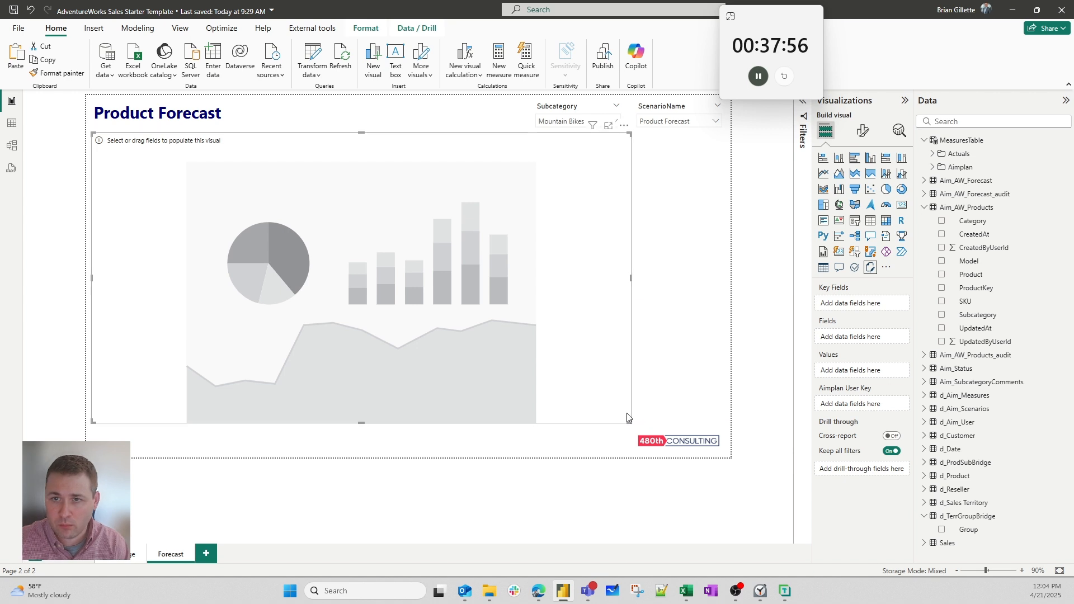
pyautogui.moveTo(508, 157); pyautogui.dragTo(506, 165)
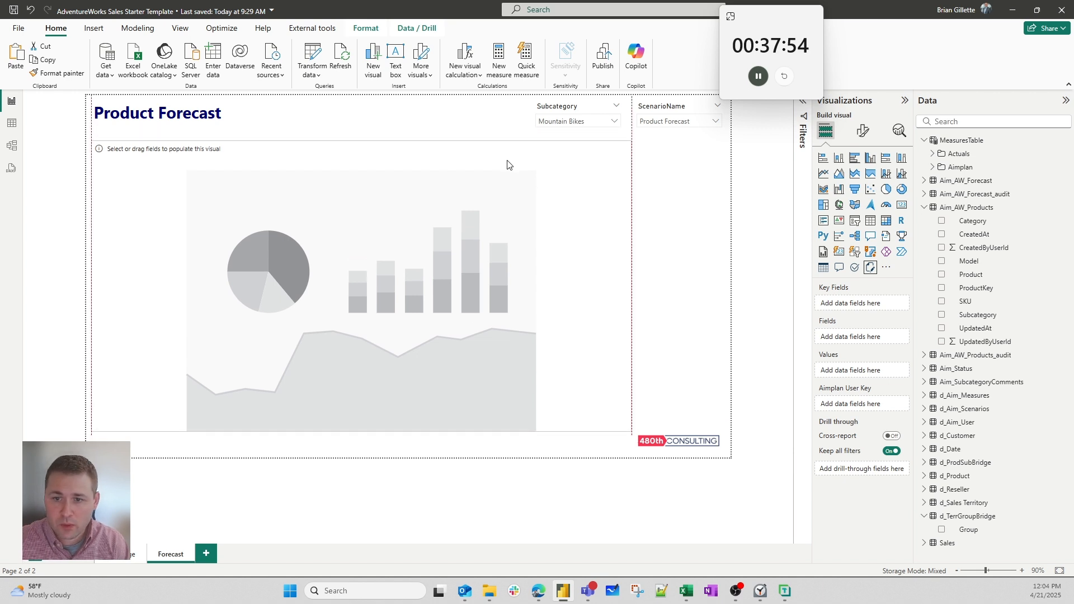
# - Open the empty Aimplan Planning visual's edit view and return to the report page
pyautogui.click(624, 134)
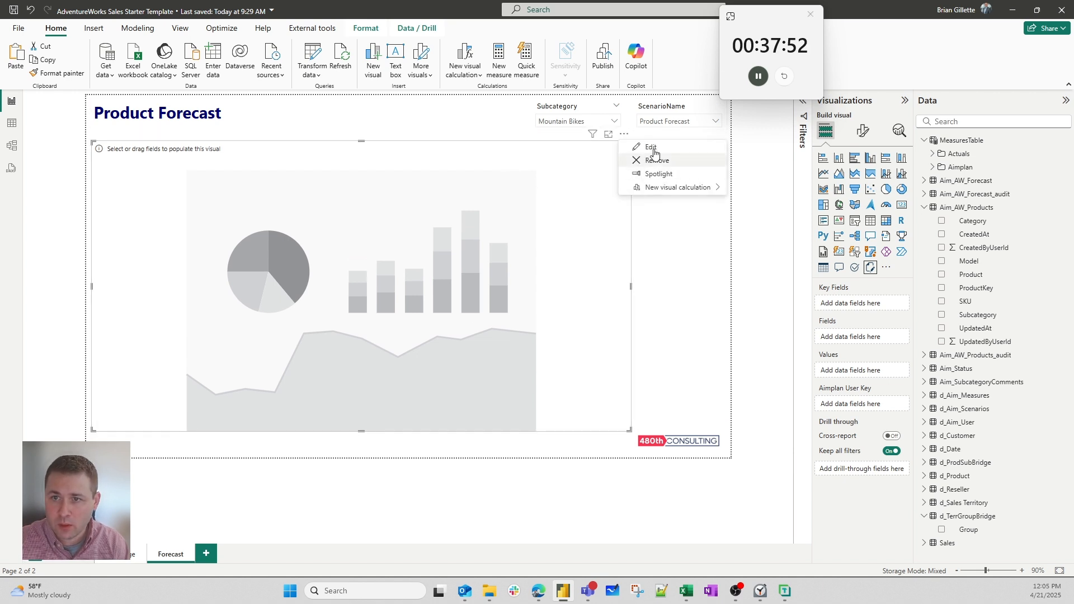
pyautogui.click(640, 146)
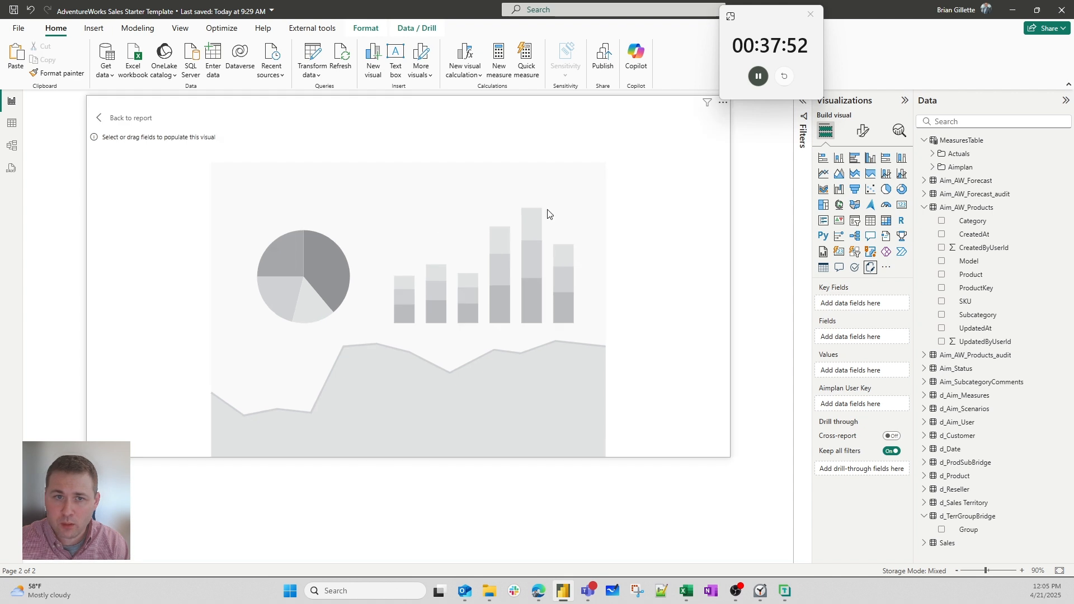
pyautogui.click(131, 118)
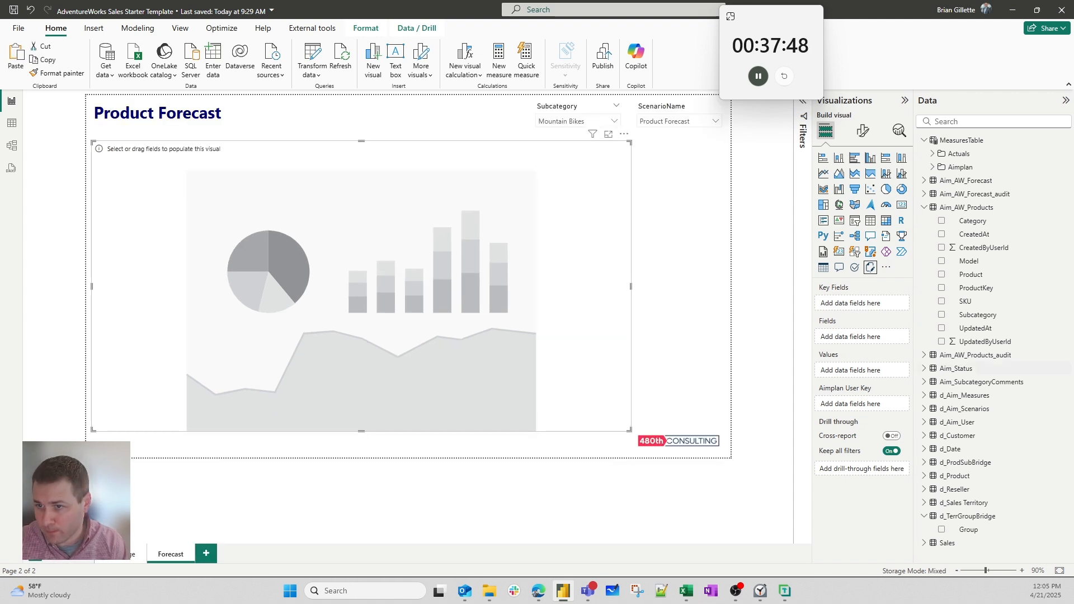
# - Add ProductKey from Aim_AW_Products and DateIntKeySingle from d_Date as the planning visual's key fields
pyautogui.click(927, 208)
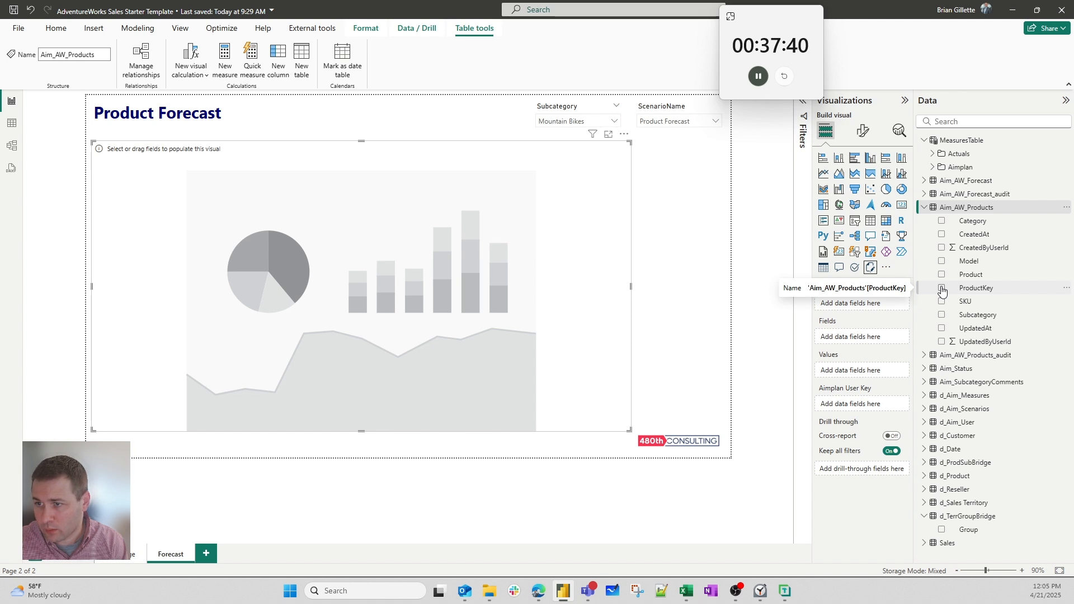
pyautogui.click(942, 288)
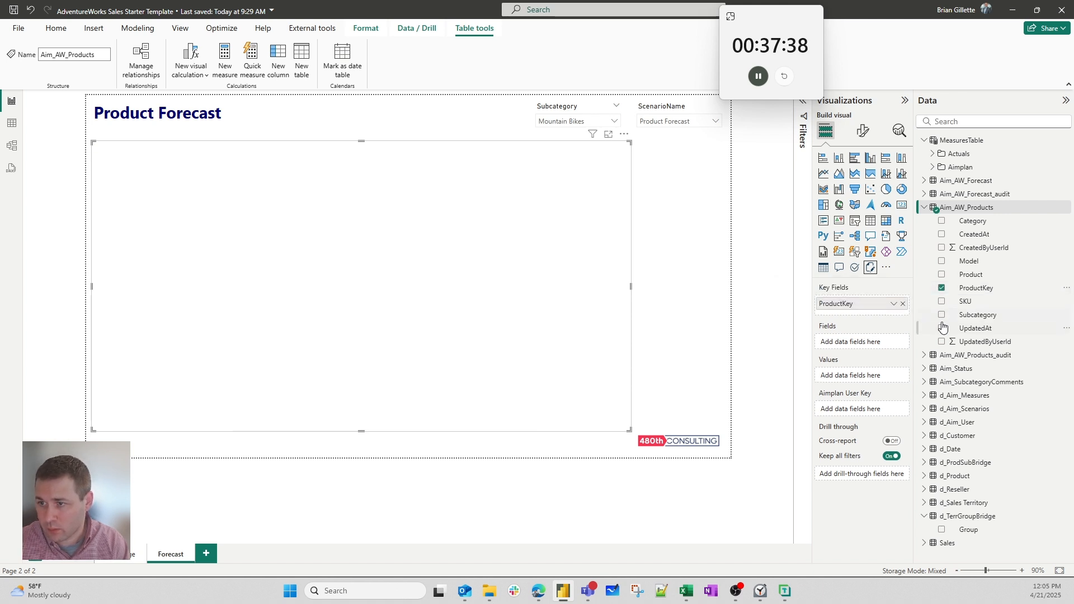
pyautogui.click(925, 207)
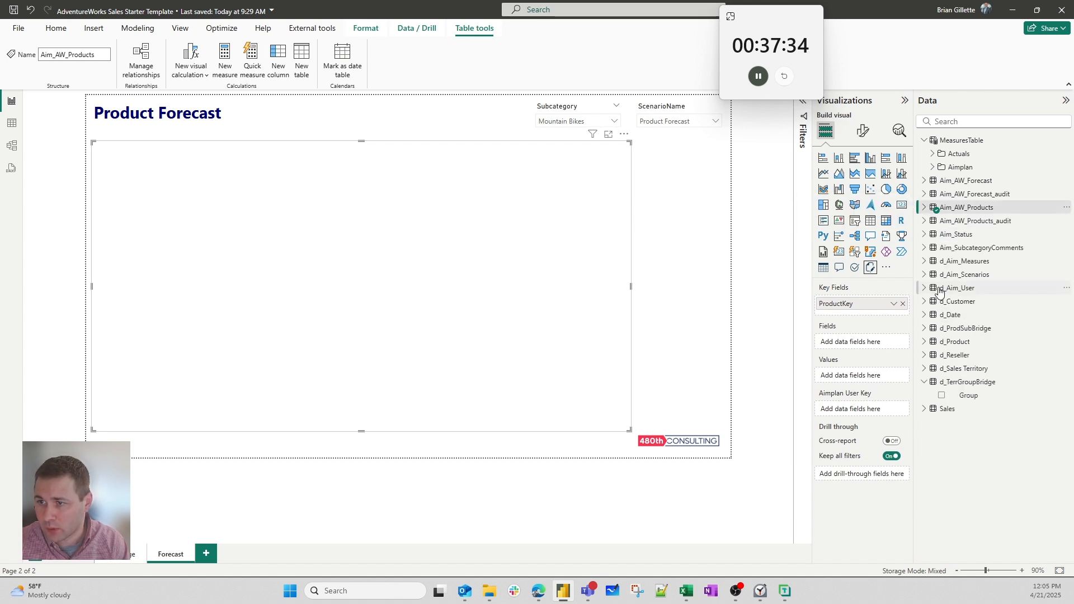
pyautogui.click(925, 318)
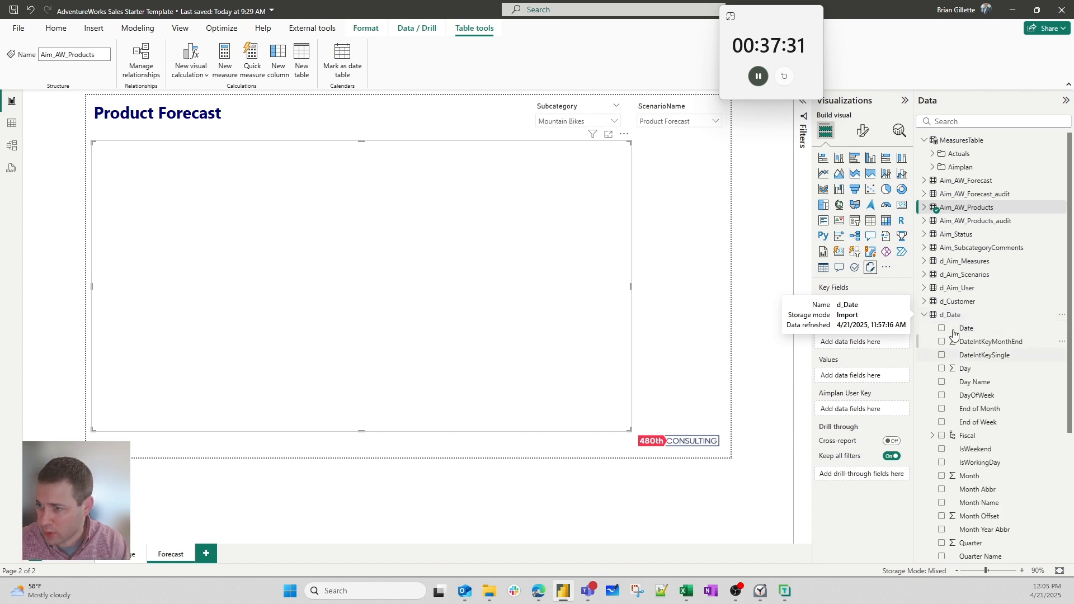
pyautogui.click(942, 357)
pyautogui.moveTo(852, 352); pyautogui.dragTo(855, 317)
pyautogui.click(924, 316)
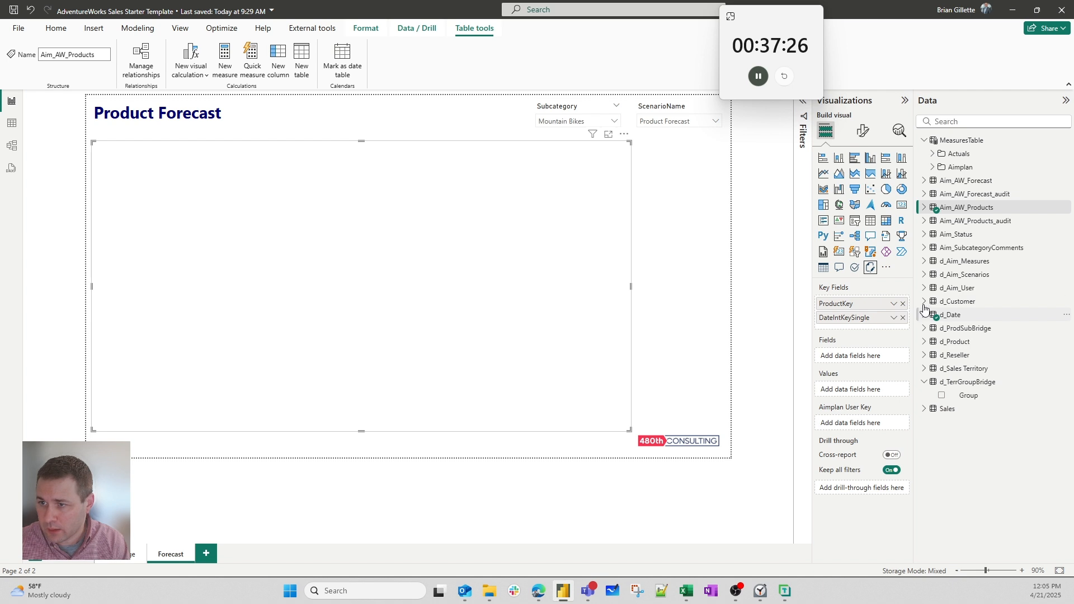
# - Add ScenarioKey from d_Aim_Scenarios to the planning visual and place it in its key fields
pyautogui.click(924, 275)
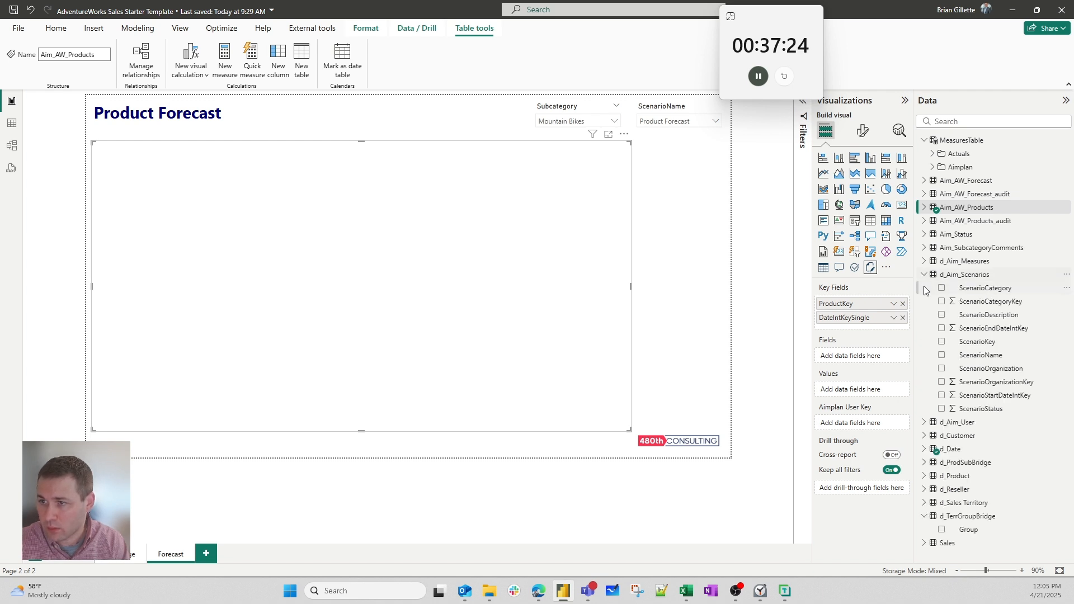
pyautogui.click(942, 341)
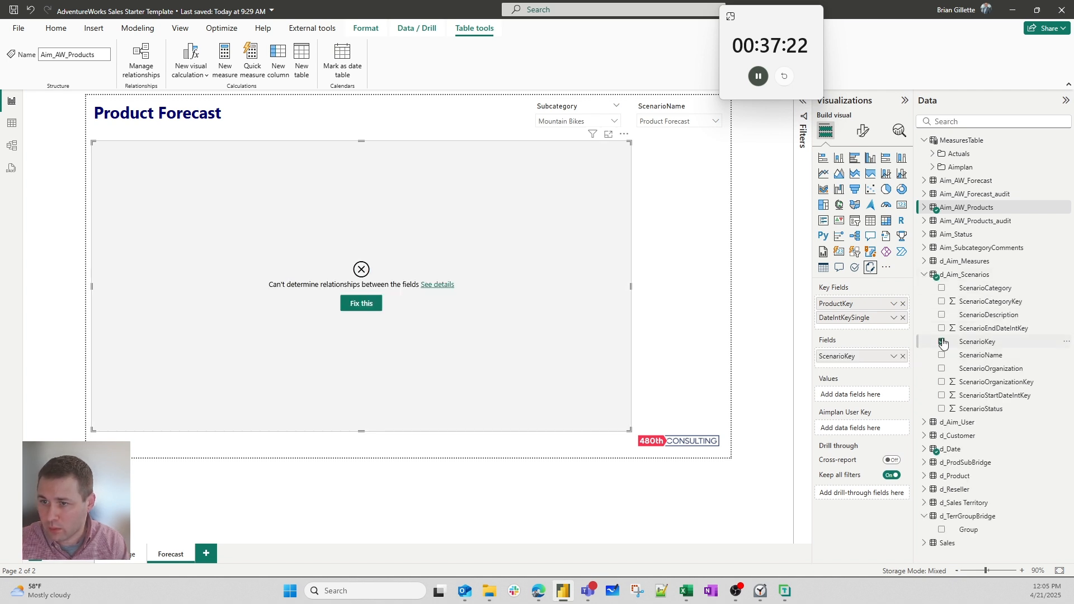
pyautogui.moveTo(874, 356); pyautogui.dragTo(892, 335)
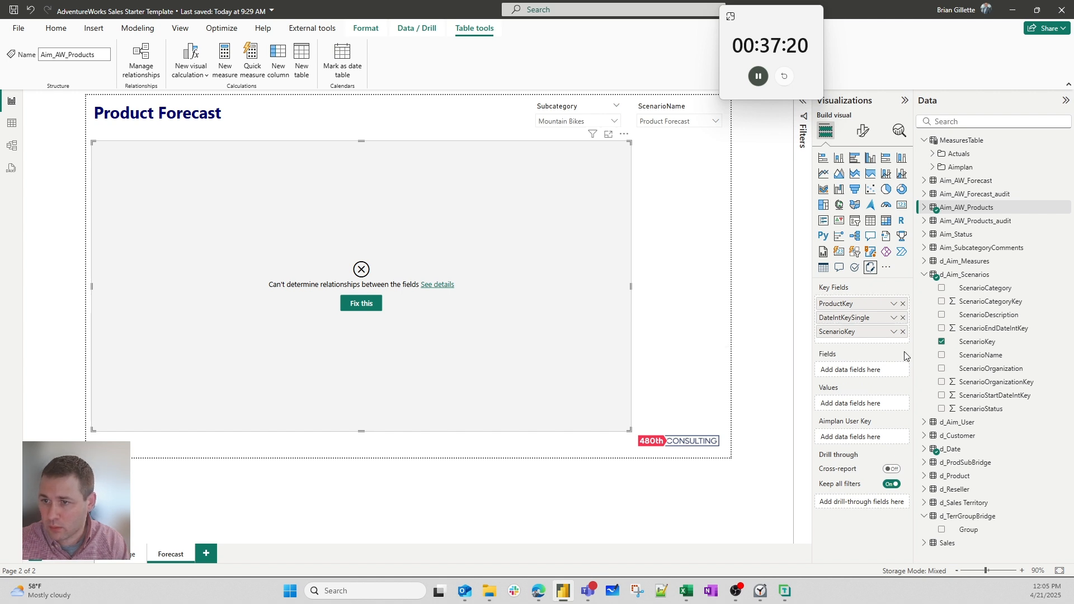
pyautogui.click(925, 275)
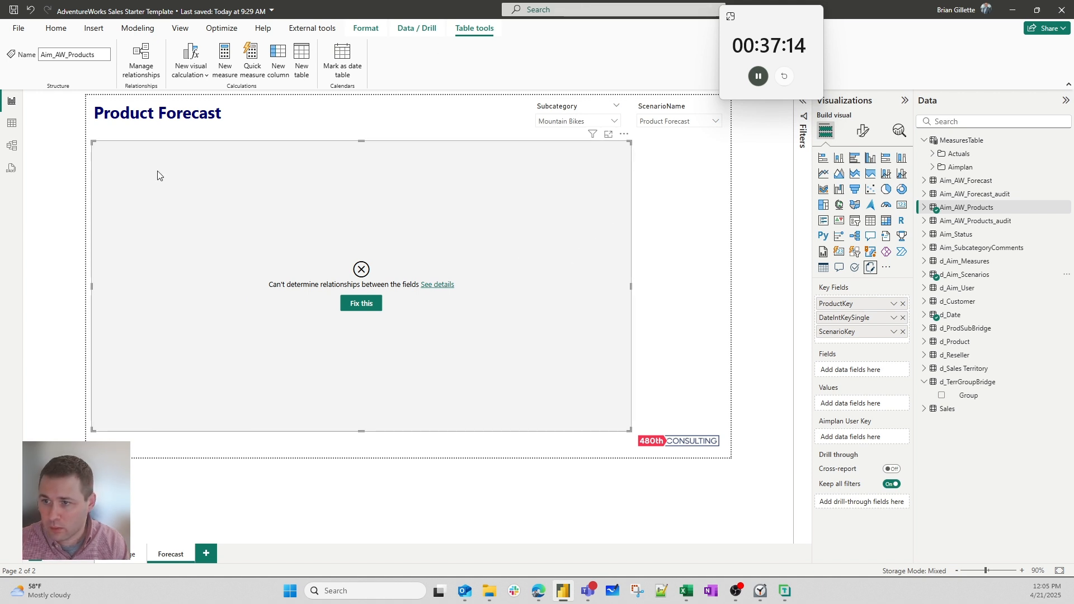
# - Check the model relationships, add Group from d_Sales Territory as a key field, and view the details of the visual's relationship error
pyautogui.click(13, 148)
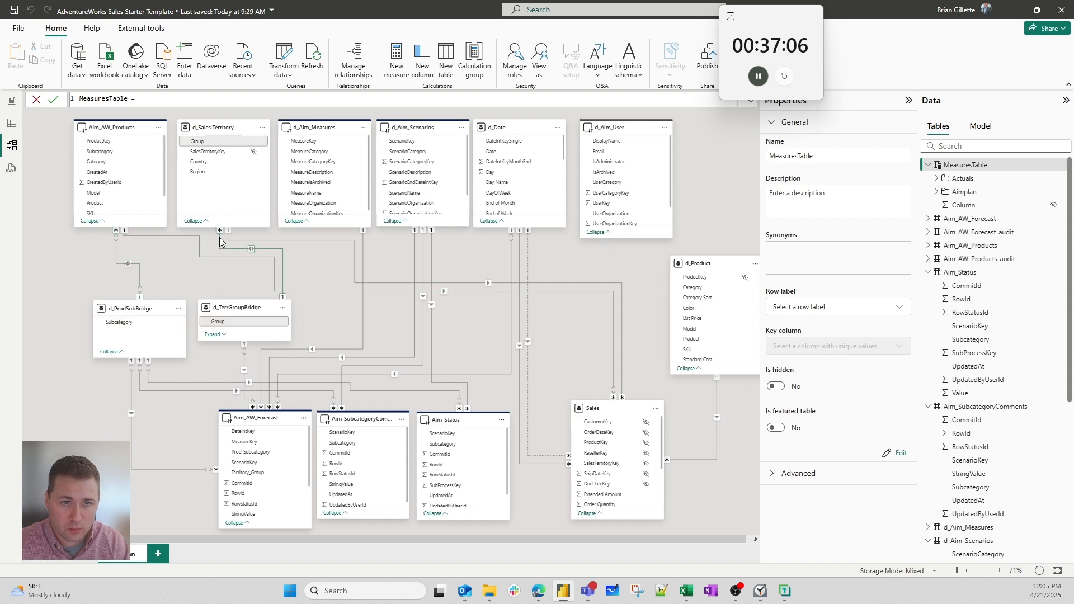
pyautogui.click(12, 101)
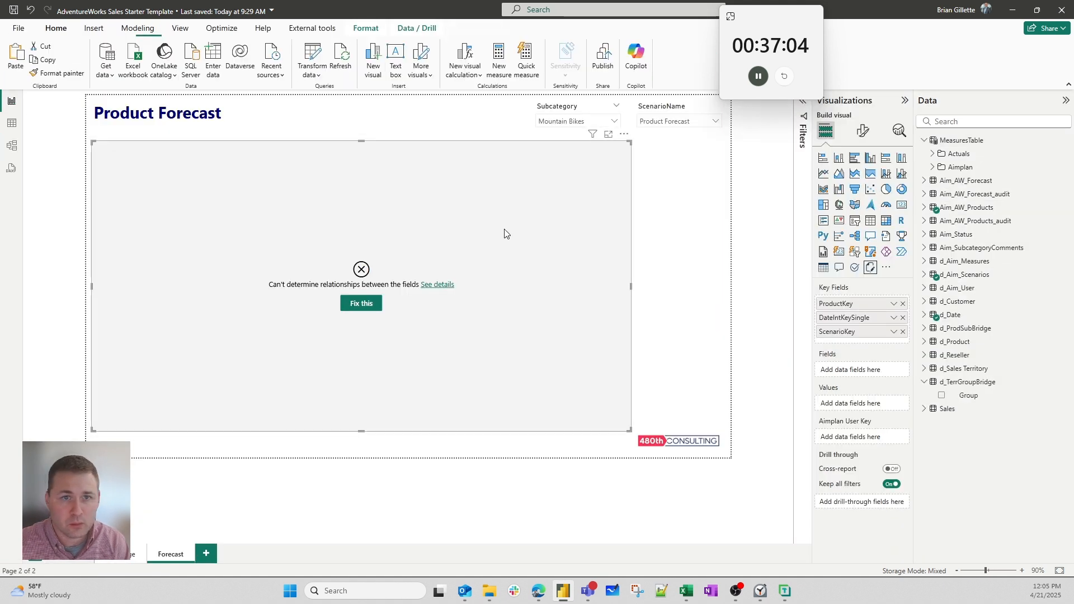
pyautogui.click(924, 368)
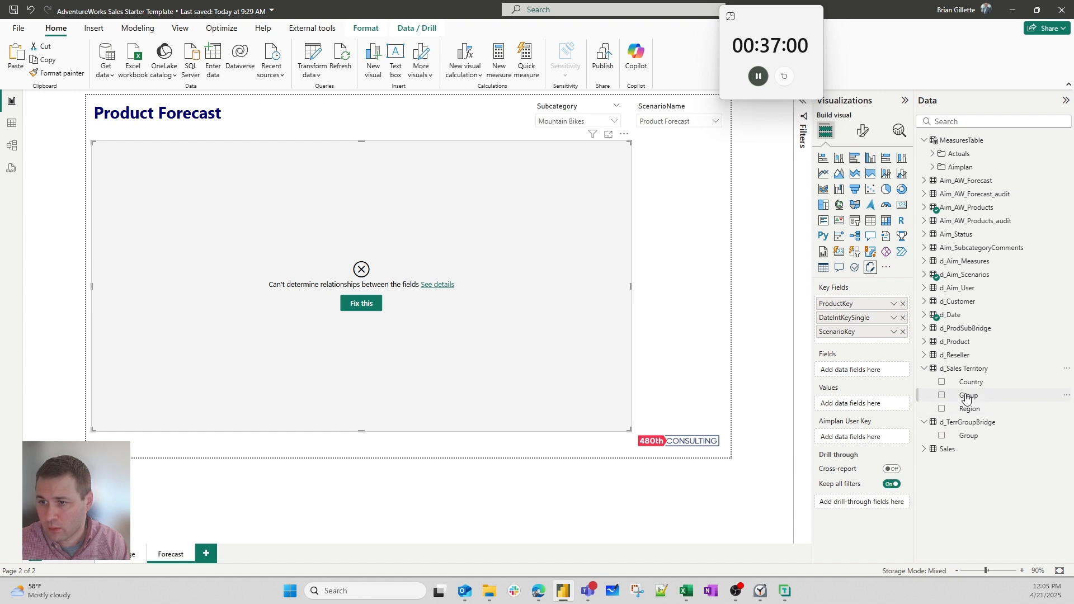
pyautogui.moveTo(966, 398); pyautogui.dragTo(867, 334)
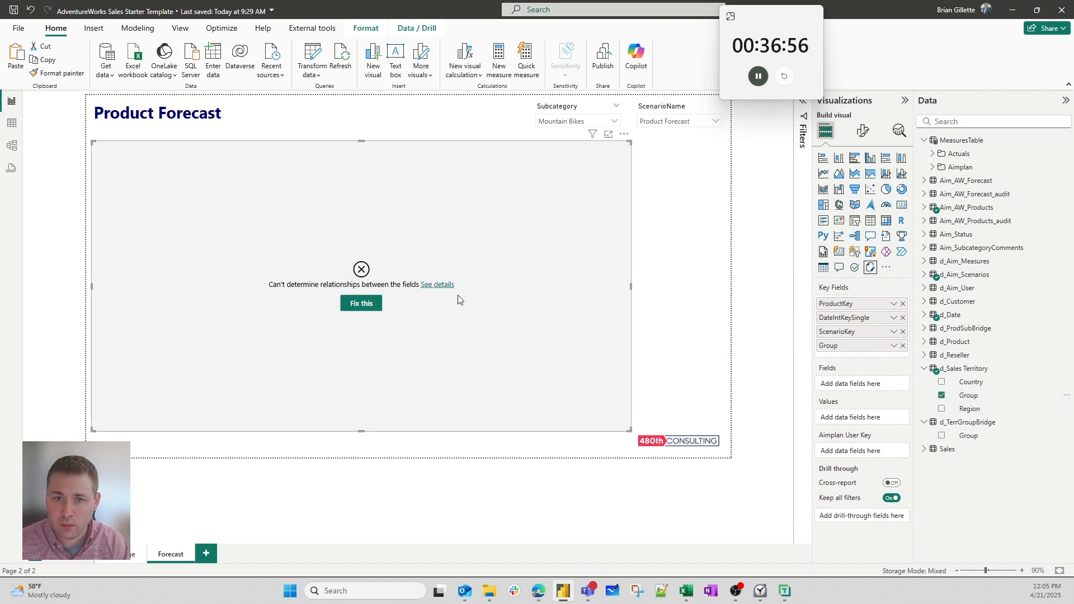
pyautogui.click(437, 285)
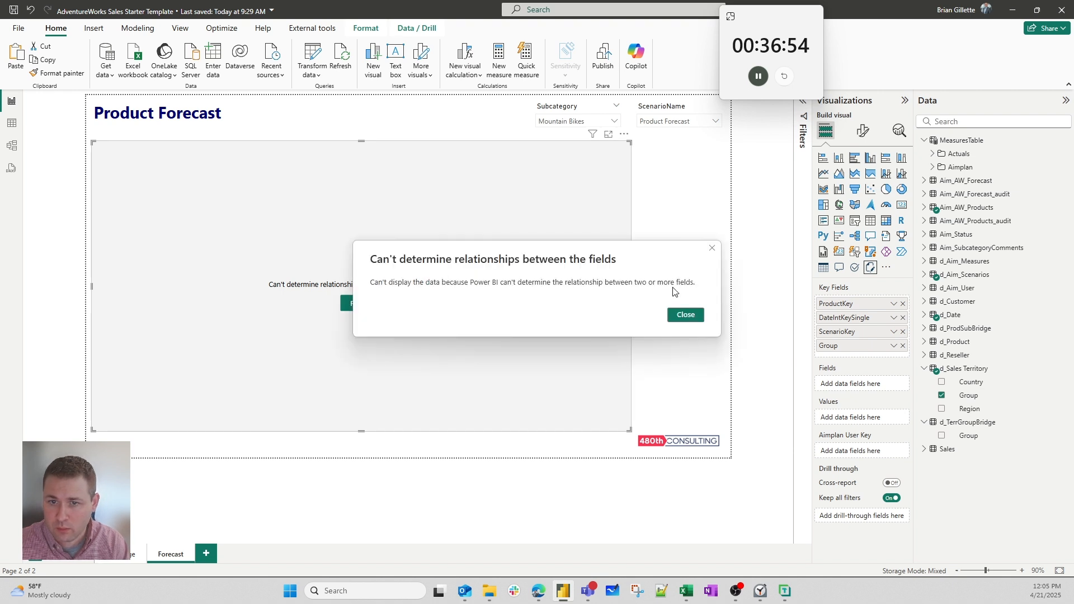
pyautogui.click(687, 314)
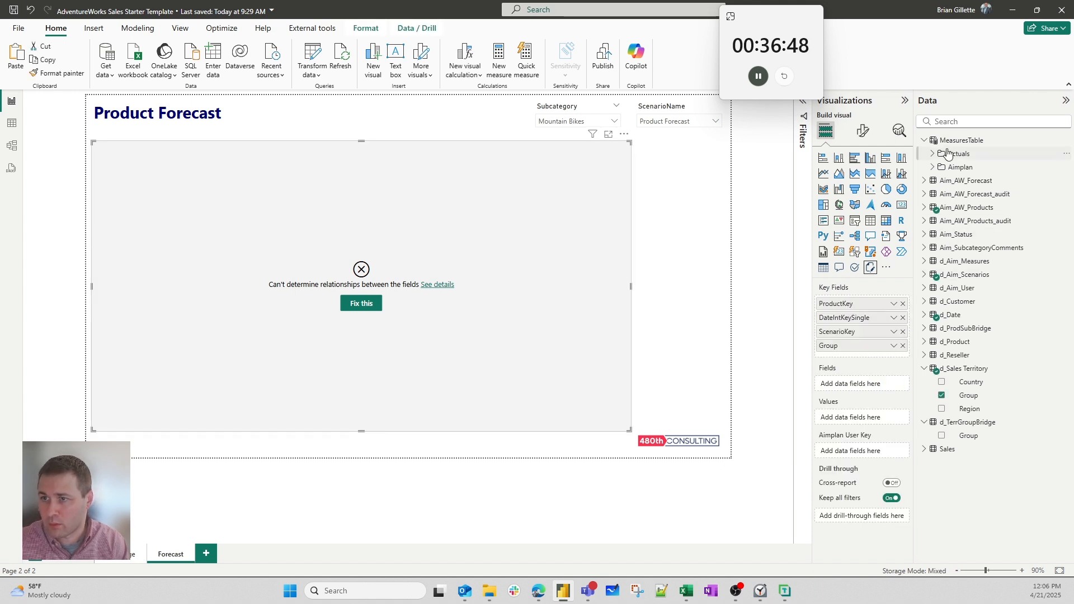
# - Switch to Tabular Editor and create a measure named CurrentUserKey in the Aimplan display folder of MeasuresTable
pyautogui.click(931, 167)
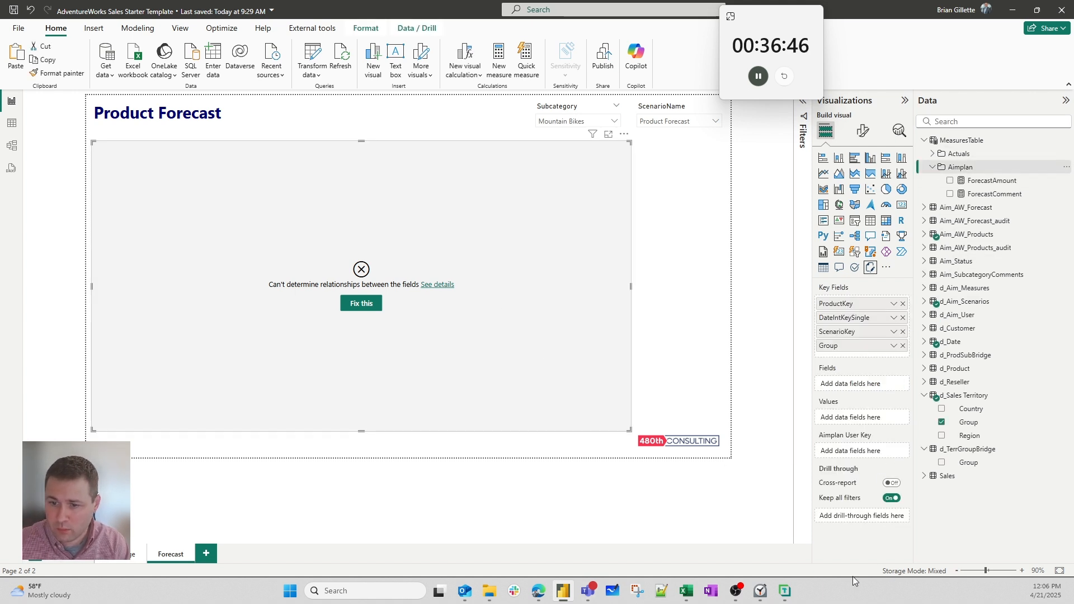
pyautogui.moveTo(785, 592)
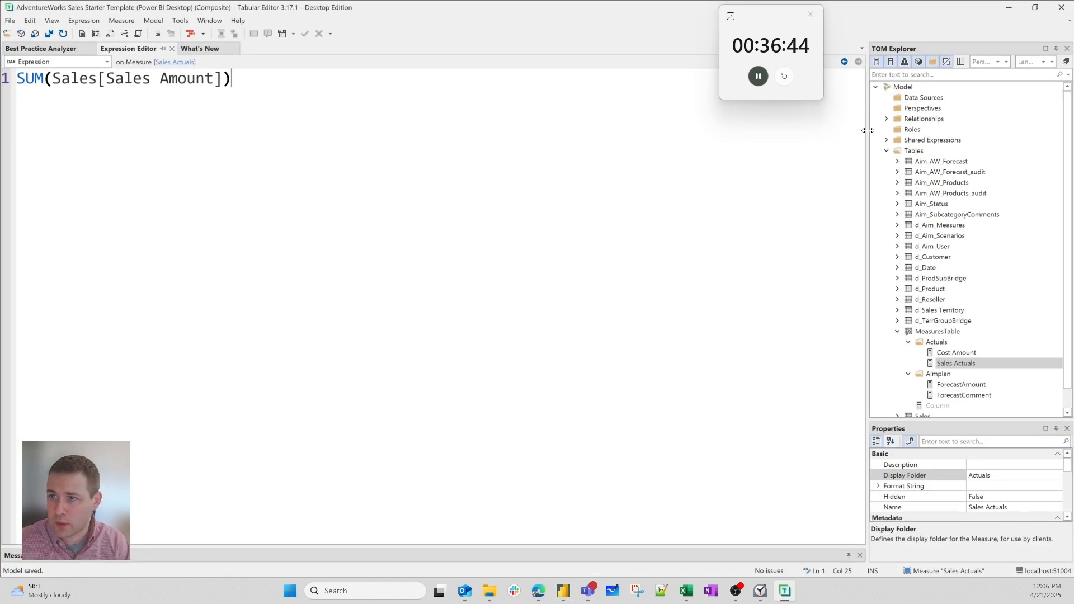
pyautogui.click(932, 166)
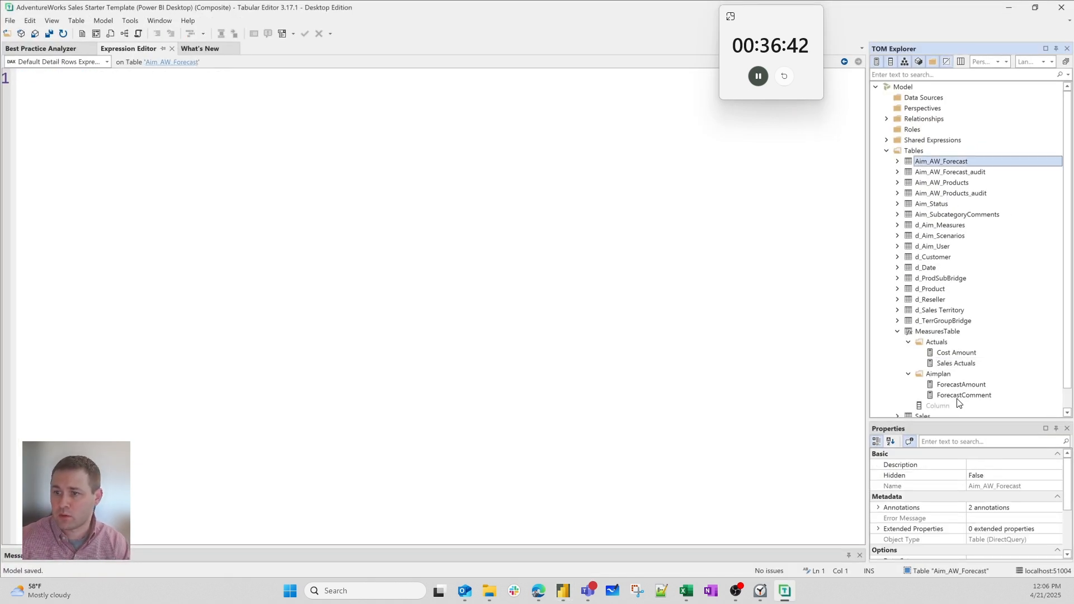
pyautogui.click(971, 396)
pyautogui.hotkey('alt', '1')
pyautogui.write('Current')
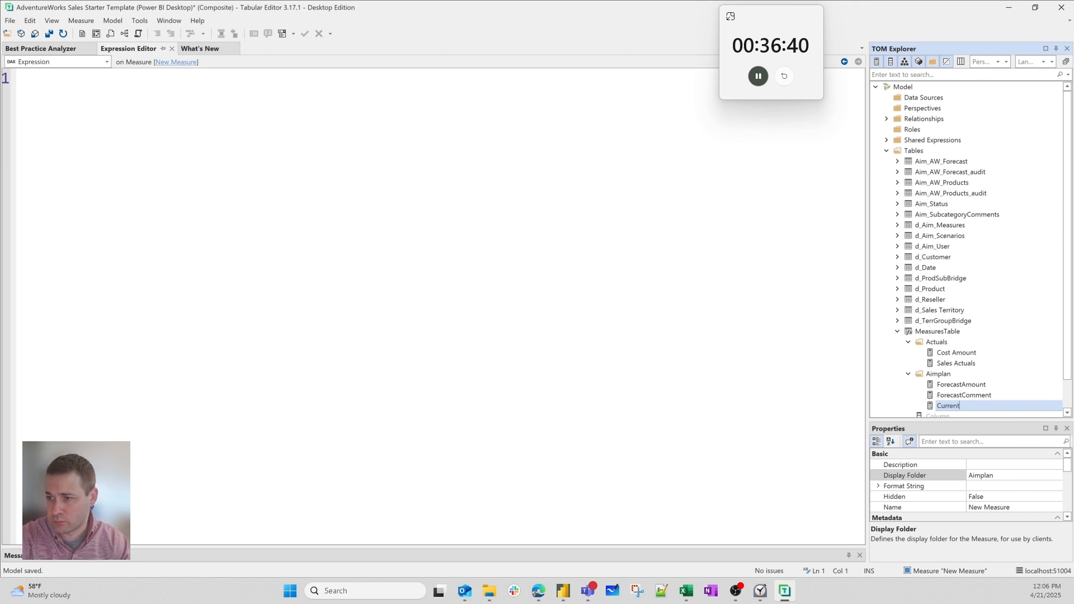
pyautogui.write('UserKey')
pyautogui.press('Return')
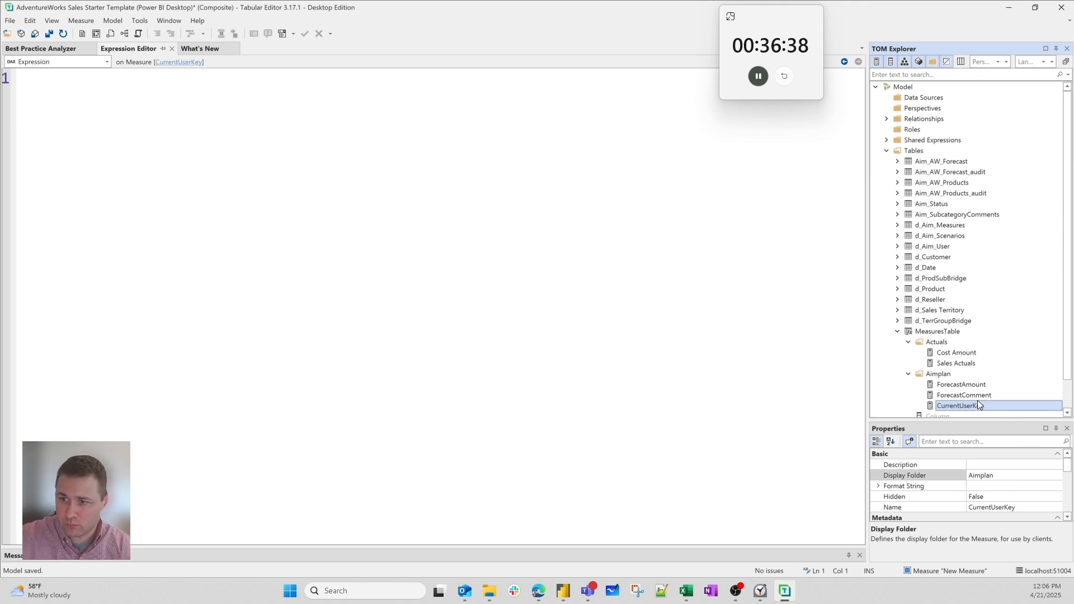
# - Start the CurrentUserKey expression with a LOOKUPVALUE function that uses d_Aim_User[UserKey] as the result column
pyautogui.click(357, 316)
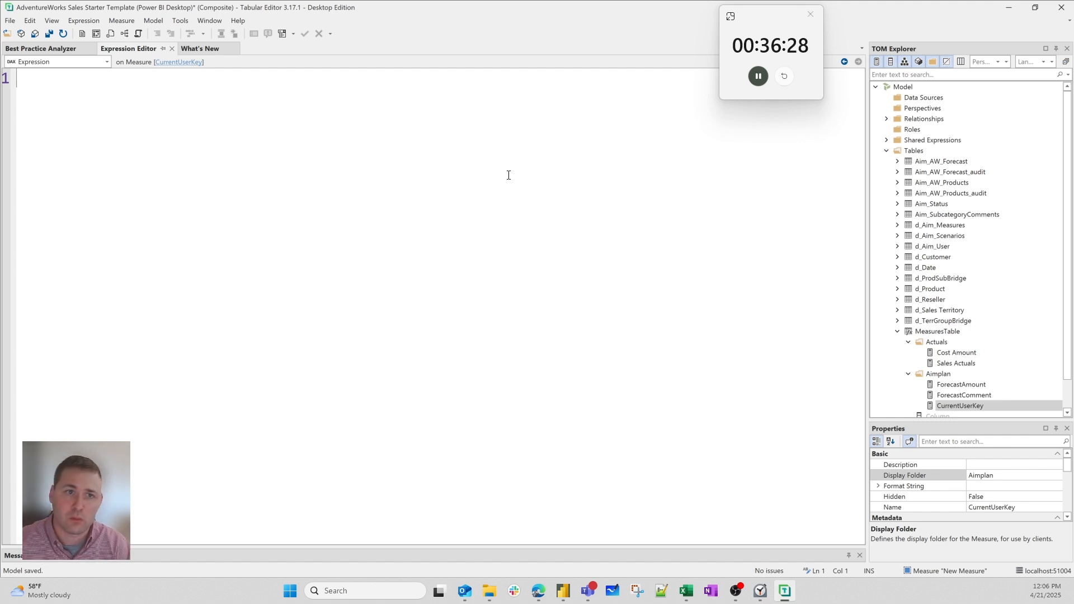
pyautogui.write('Look')
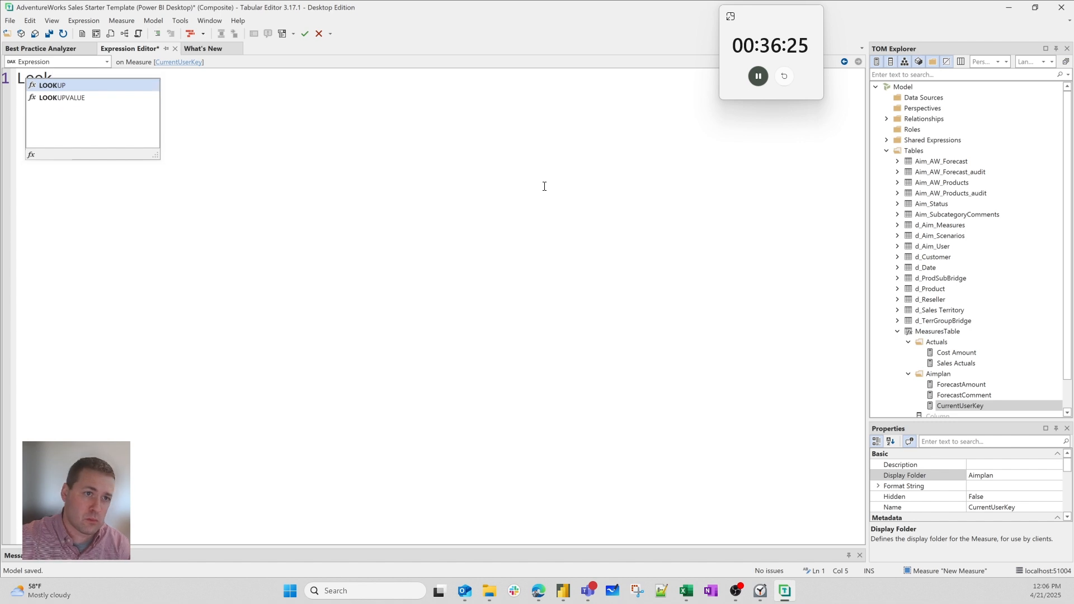
pyautogui.press('Down')
pyautogui.press('Tab')
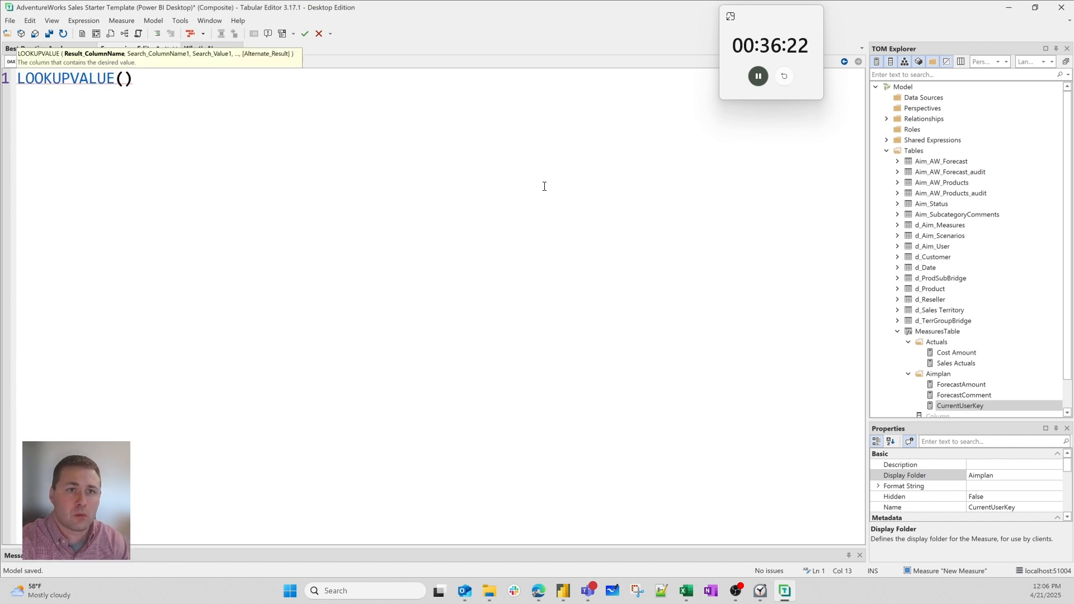
pyautogui.write('userk')
pyautogui.press('Tab')
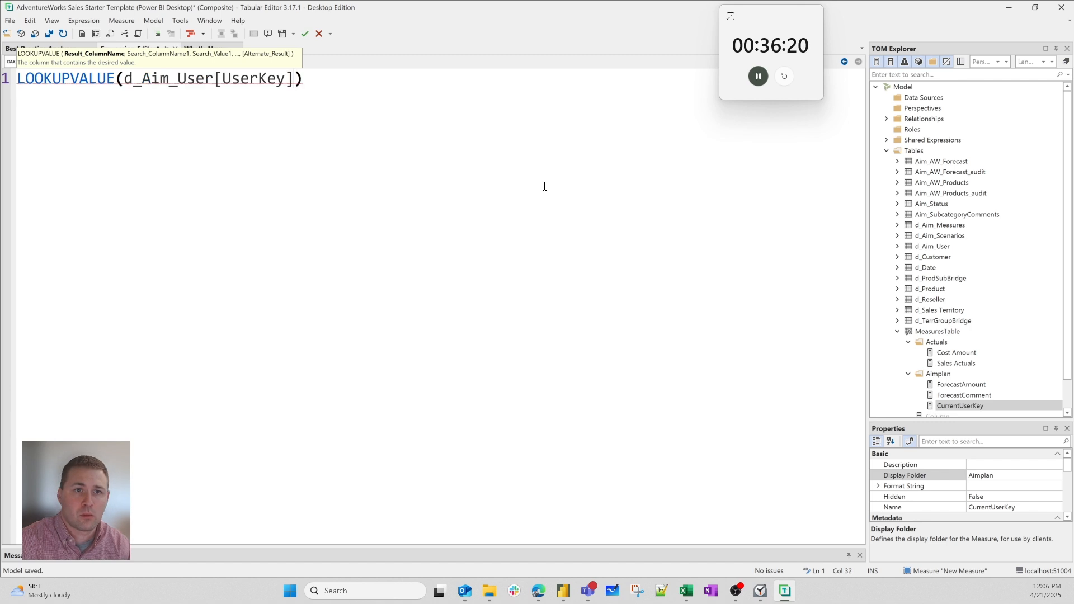
pyautogui.write(',')
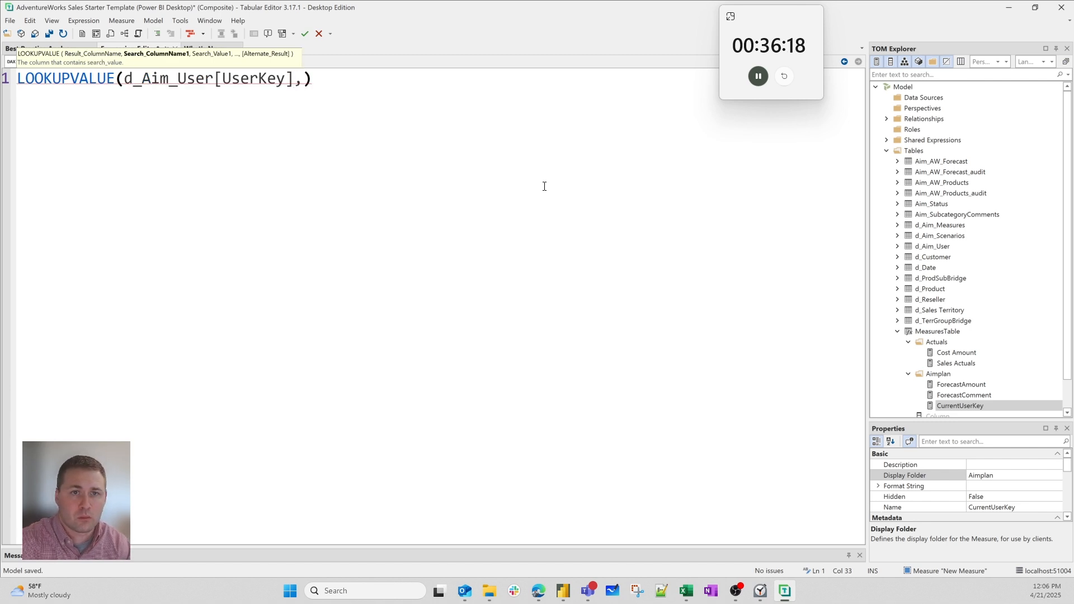
# - Complete the lookup with d_Aim_User[Email] as search column and USERPRINCIPALNAME() as search value, and format the DAX over several lines
pyautogui.write('us')
pyautogui.press('Up')
pyautogui.press('Up')
pyautogui.press('Escape')
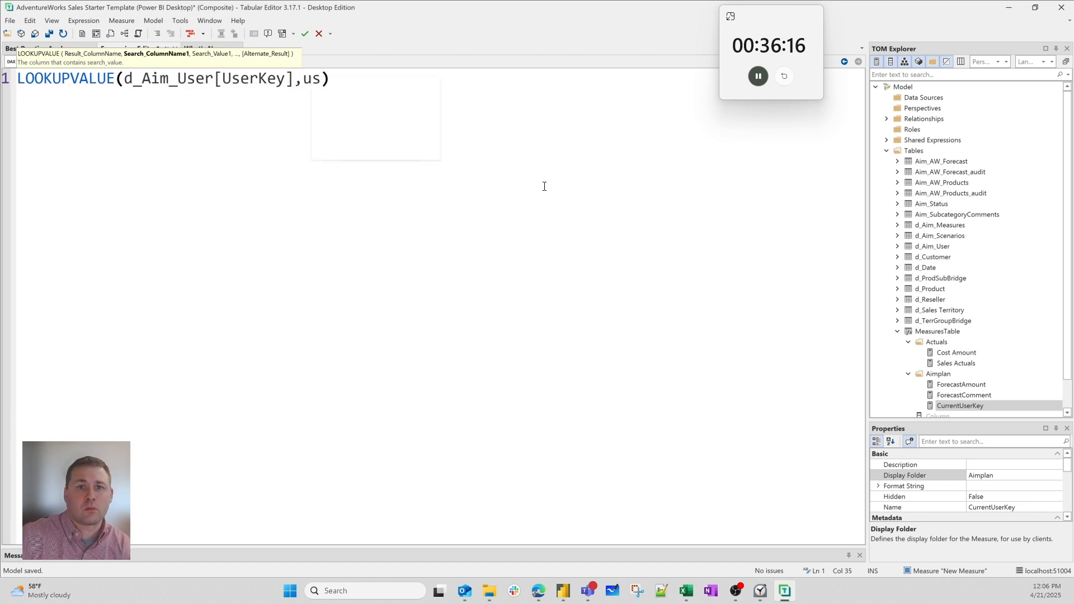
pyautogui.press('Tab')
pyautogui.write(',')
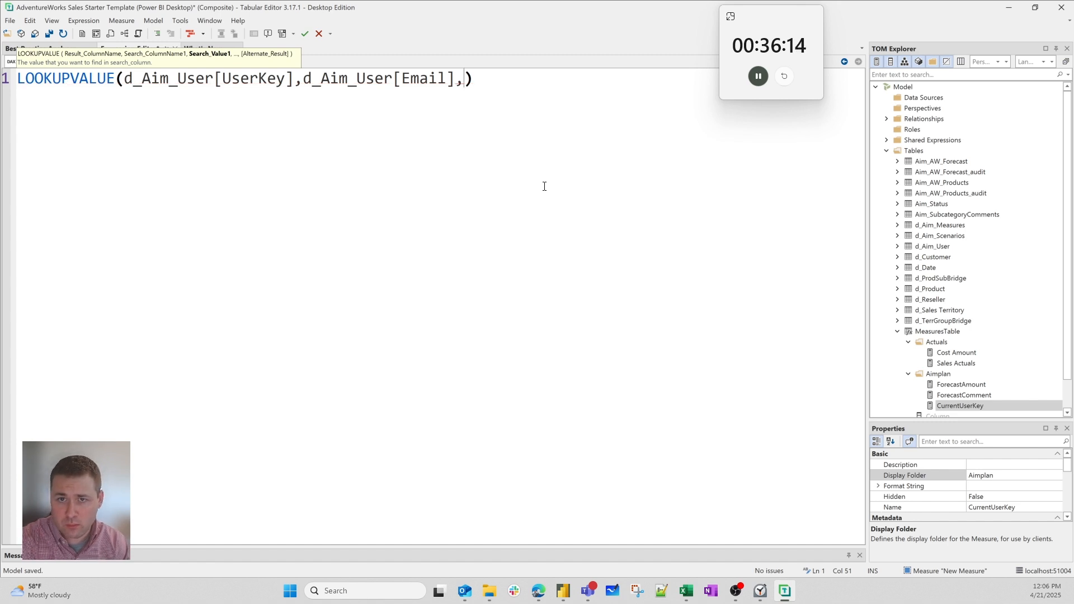
pyautogui.write('userprinci')
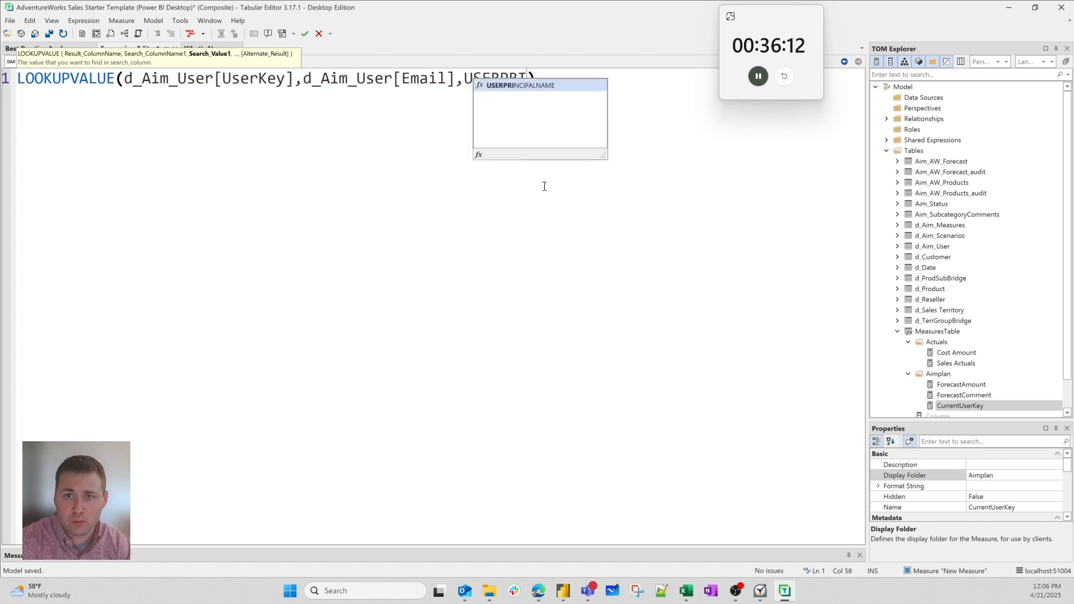
pyautogui.press('Tab')
pyautogui.press('F6')
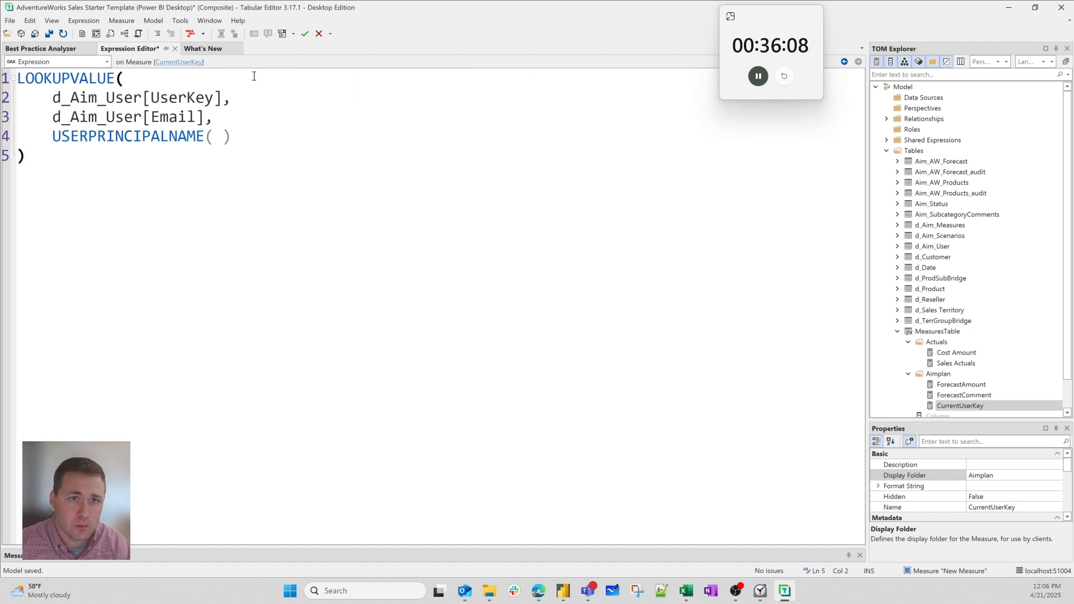
# - Review the result column and search arguments of the CurrentUserKey expression, and save the measure to the model
pyautogui.moveTo(239, 100); pyautogui.dragTo(19, 97)
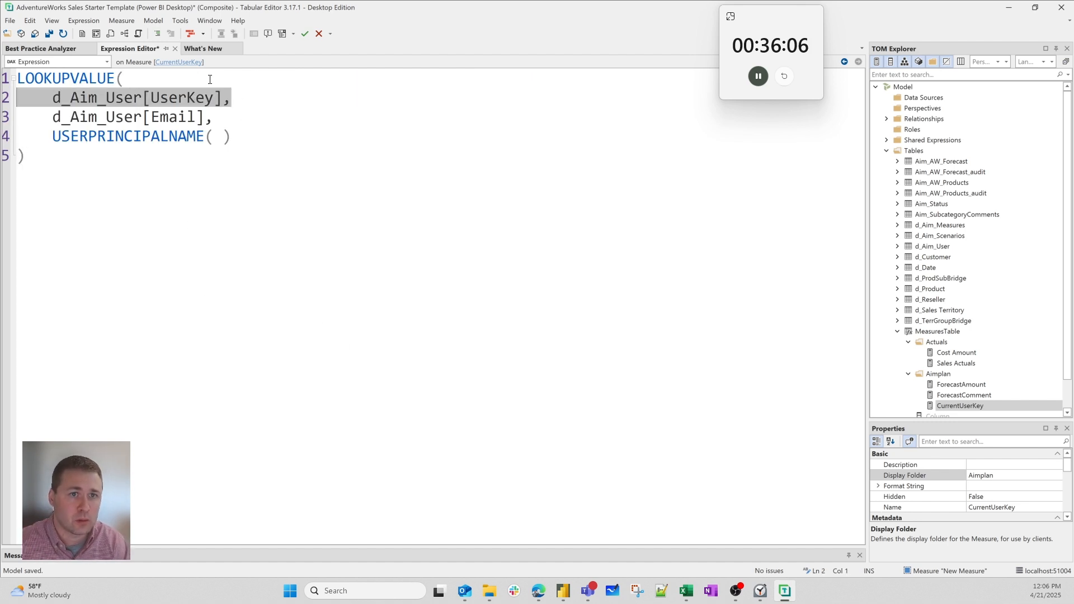
pyautogui.moveTo(231, 140); pyautogui.dragTo(18, 117)
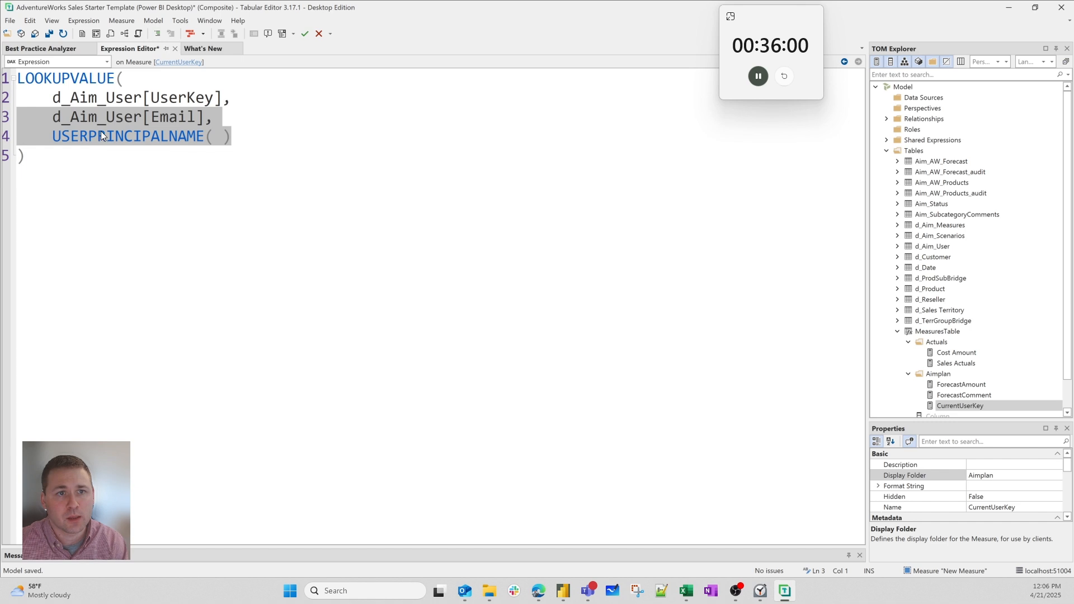
pyautogui.click(122, 185)
pyautogui.hotkey('ctrl', 's')
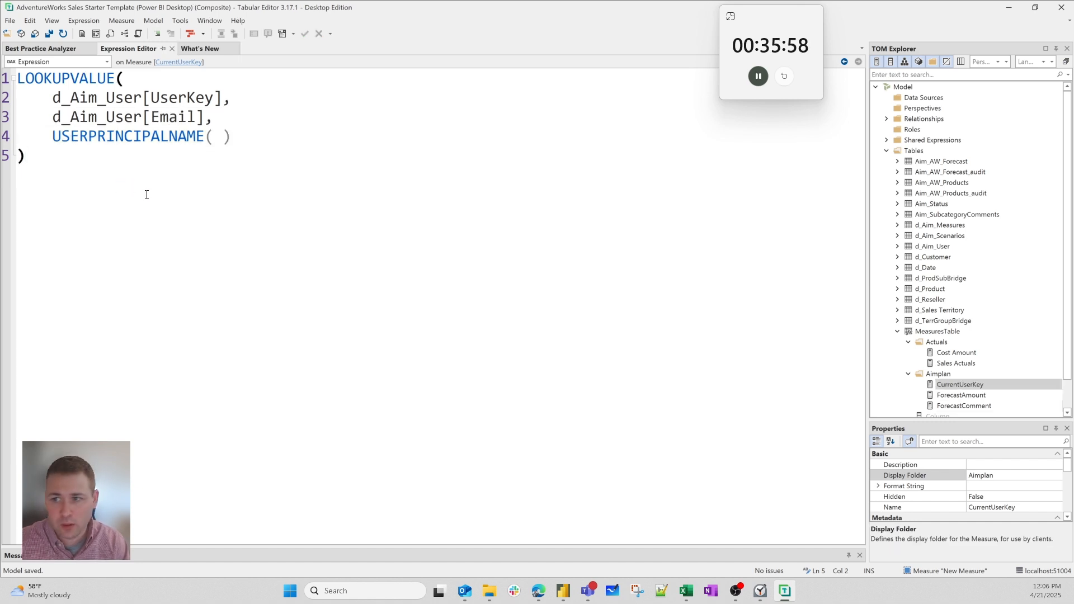
# - Return to Power BI Desktop and assign the CurrentUserKey measure as the planning visual's Aimplan User Key
pyautogui.click(1004, 9)
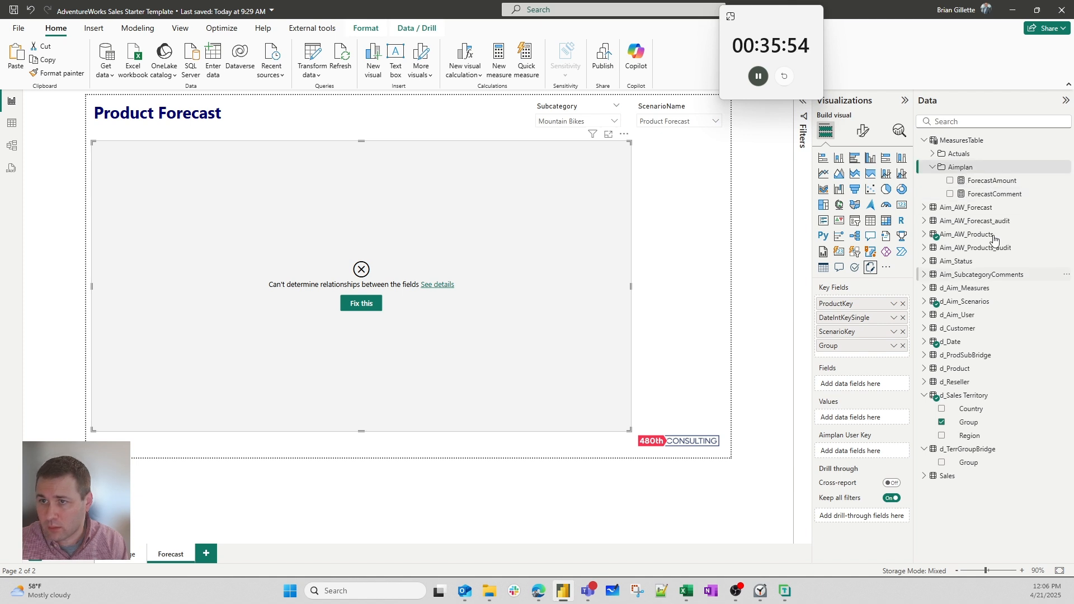
pyautogui.hotkey('alt', 'Tab')
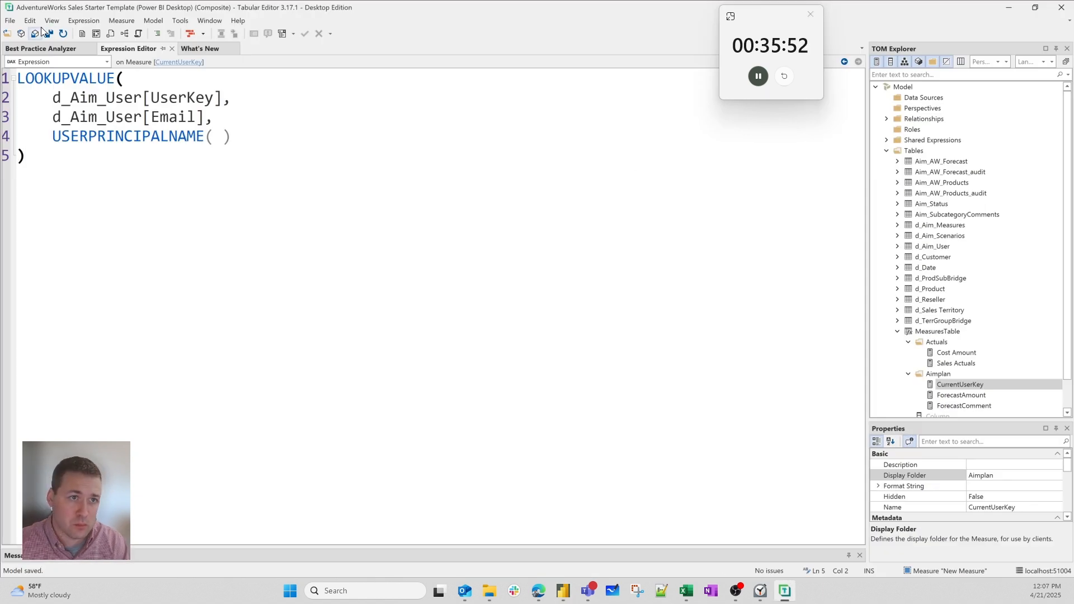
pyautogui.click(1015, 10)
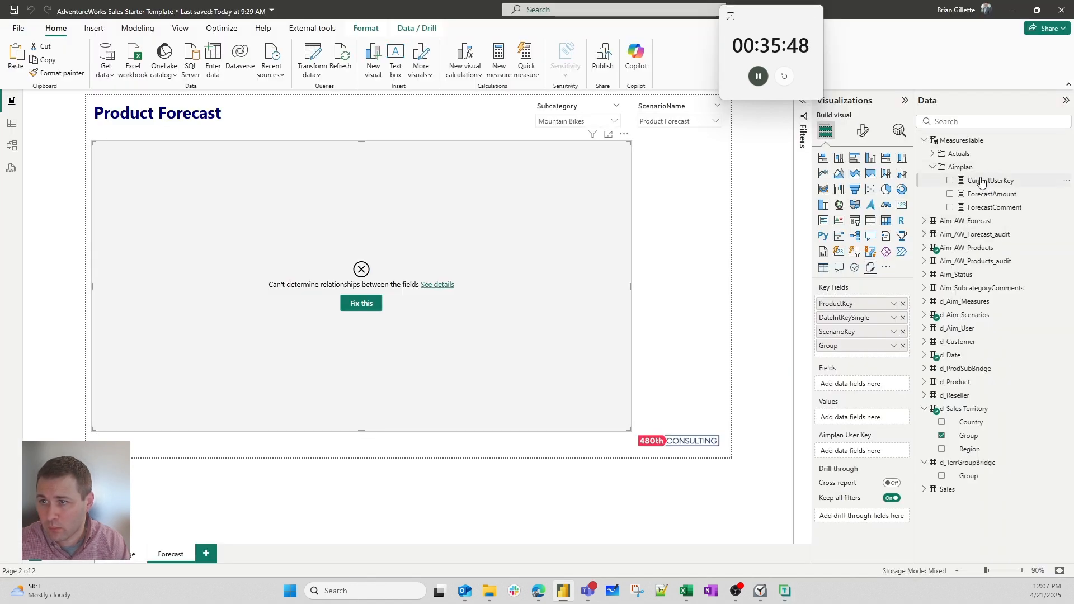
pyautogui.moveTo(981, 181); pyautogui.dragTo(881, 451)
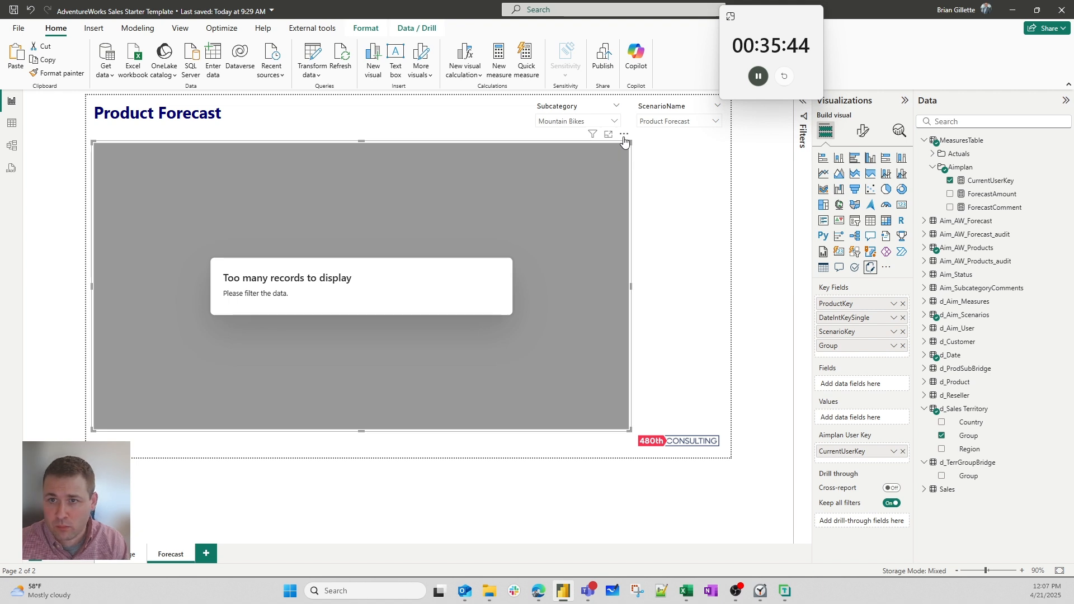
# - Open the planning visual's edit view, dismiss the tip about adding fields, review the row-limit error, and return to the report
pyautogui.click(624, 135)
pyautogui.click(643, 145)
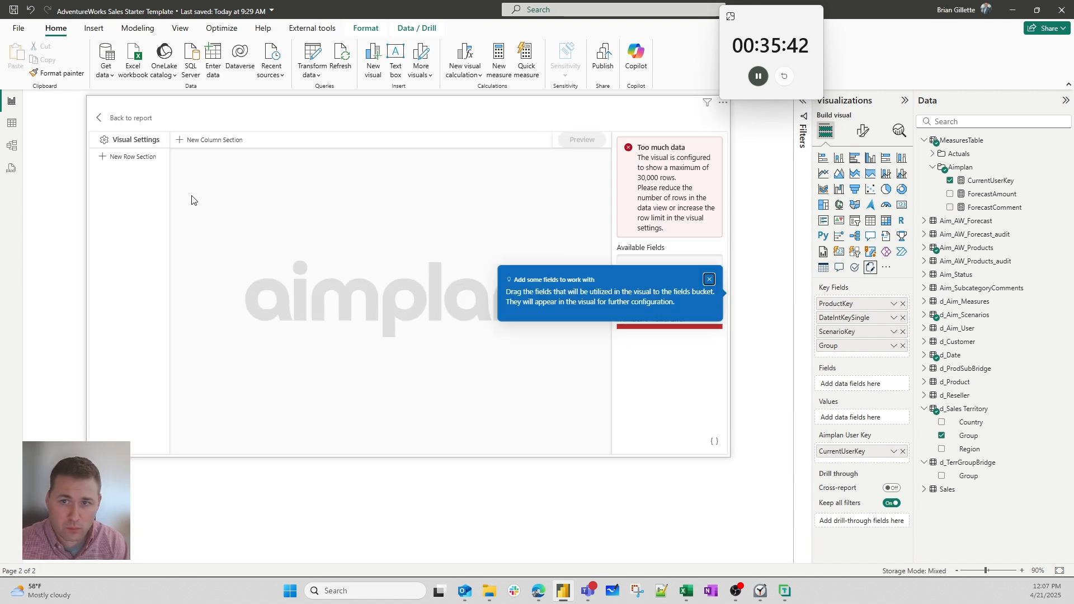
pyautogui.click(709, 279)
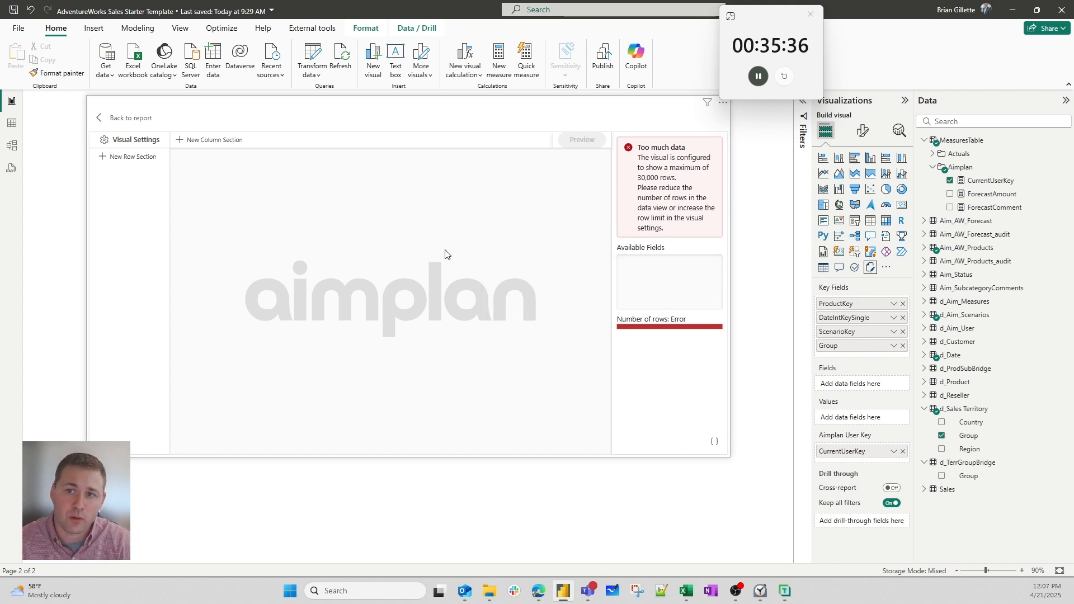
pyautogui.click(117, 118)
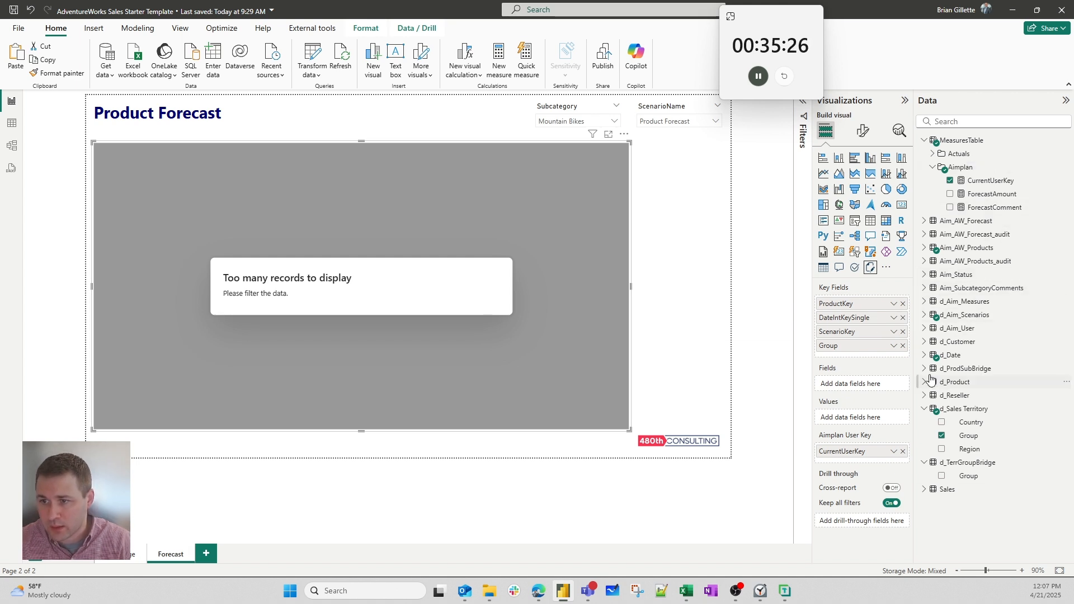
# - Duplicate the Subcategory slicer and place the copy immediately to its left above the planning visual
pyautogui.moveTo(913, 340); pyautogui.dragTo(882, 341)
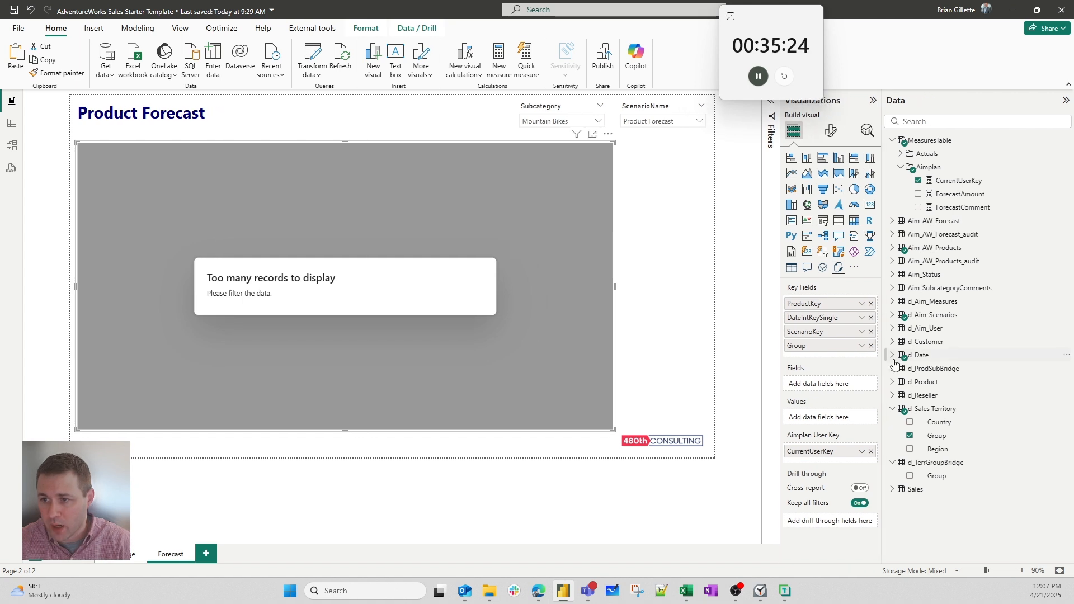
pyautogui.click(892, 355)
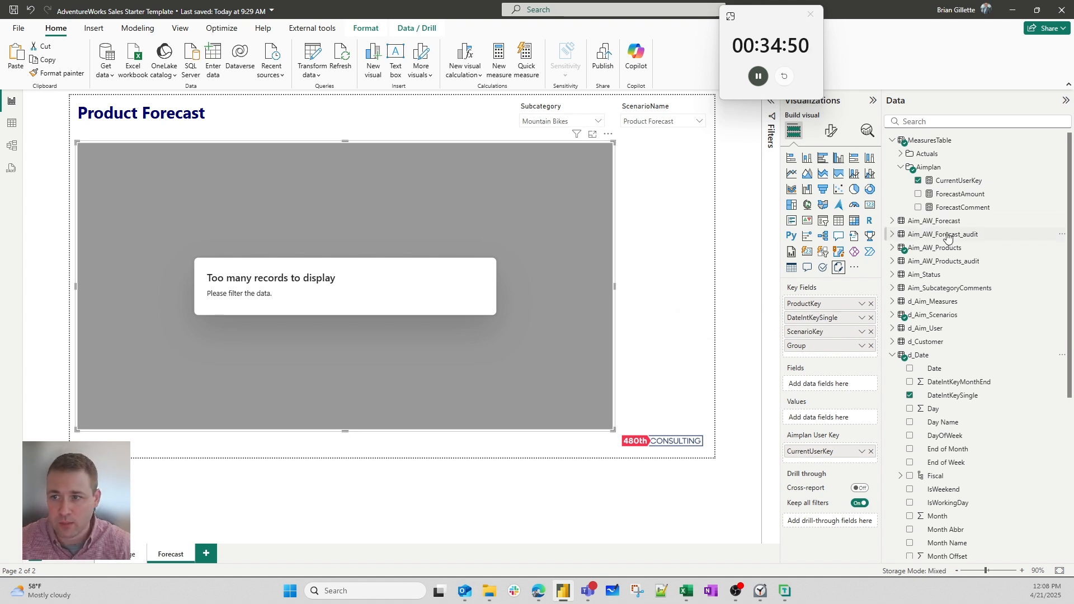
pyautogui.click(558, 114)
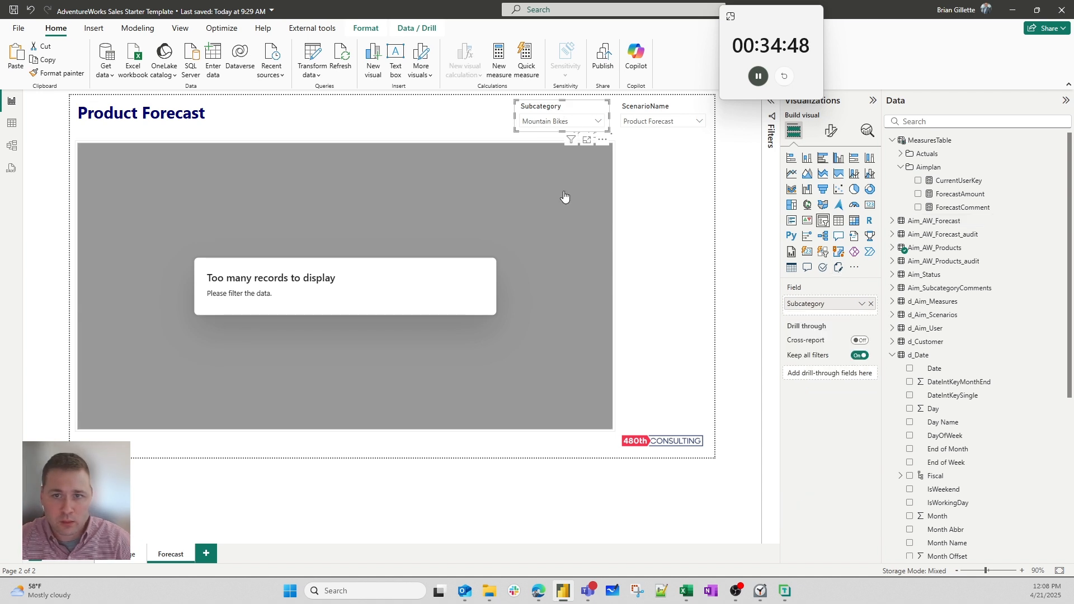
pyautogui.hotkey('ctrl', 'c')
pyautogui.hotkey('ctrl', 'v')
pyautogui.moveTo(564, 109); pyautogui.dragTo(461, 110)
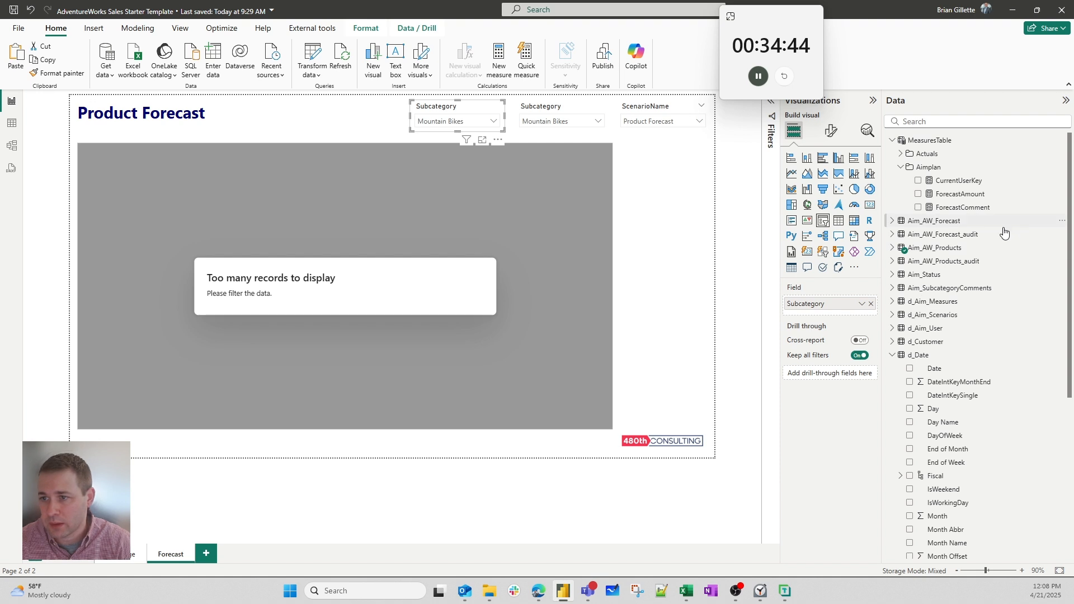
# - Replace the copied slicer's field with Year from d_Date and filter it to 2025
pyautogui.click(870, 304)
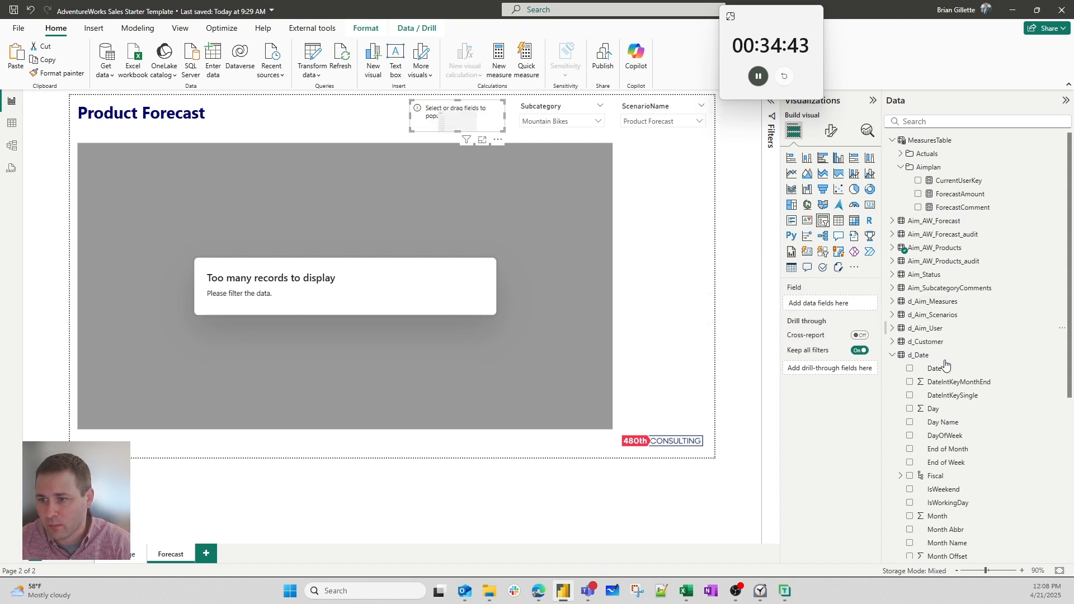
pyautogui.click(891, 355)
pyautogui.click(892, 356)
pyautogui.scroll(-5, 900, 391)
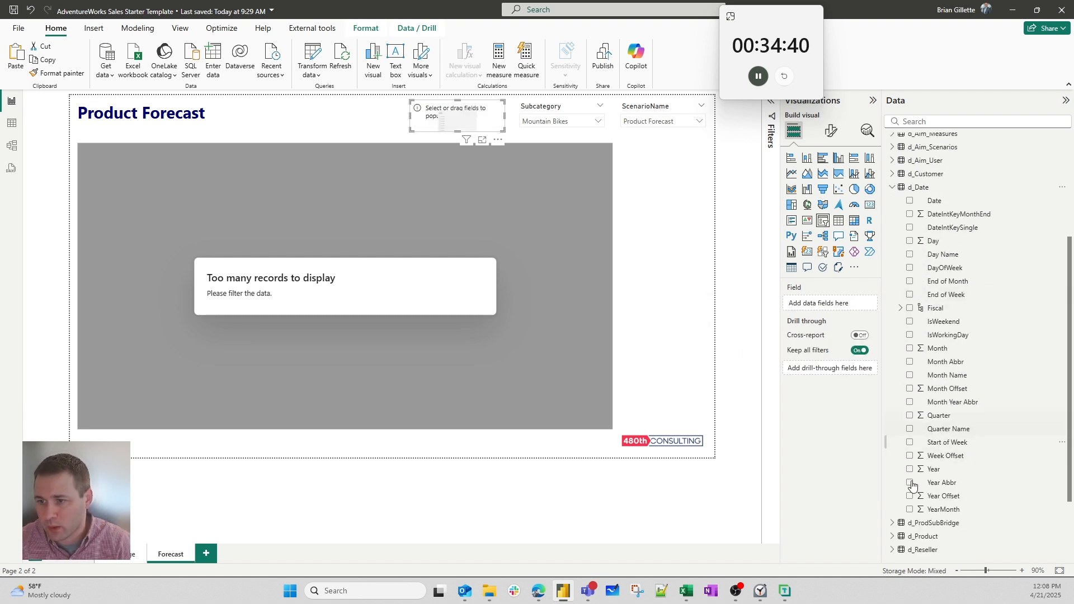
pyautogui.click(908, 470)
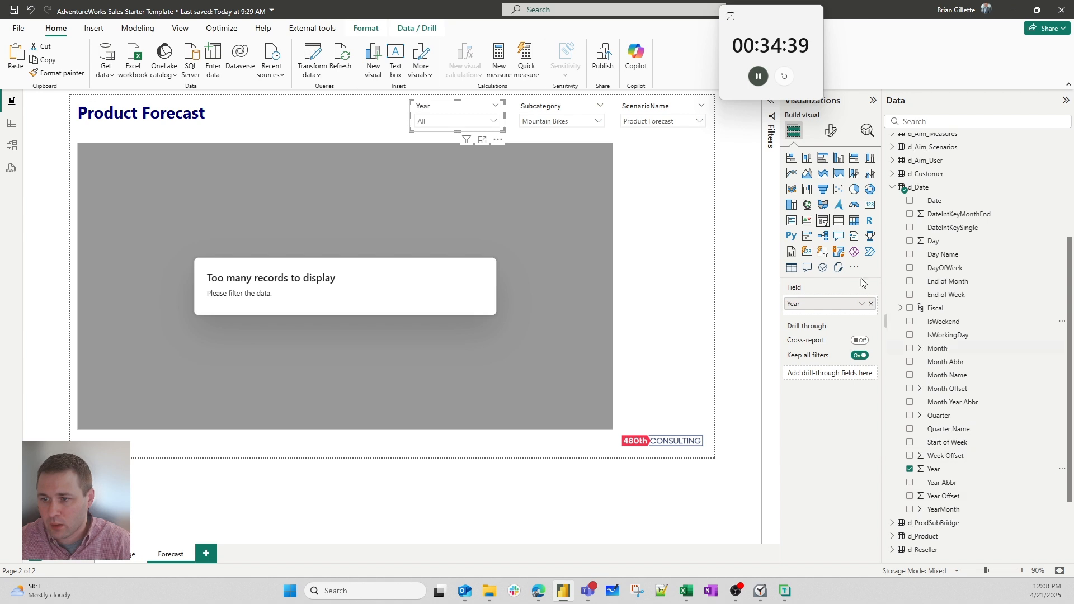
pyautogui.click(458, 121)
pyautogui.click(435, 191)
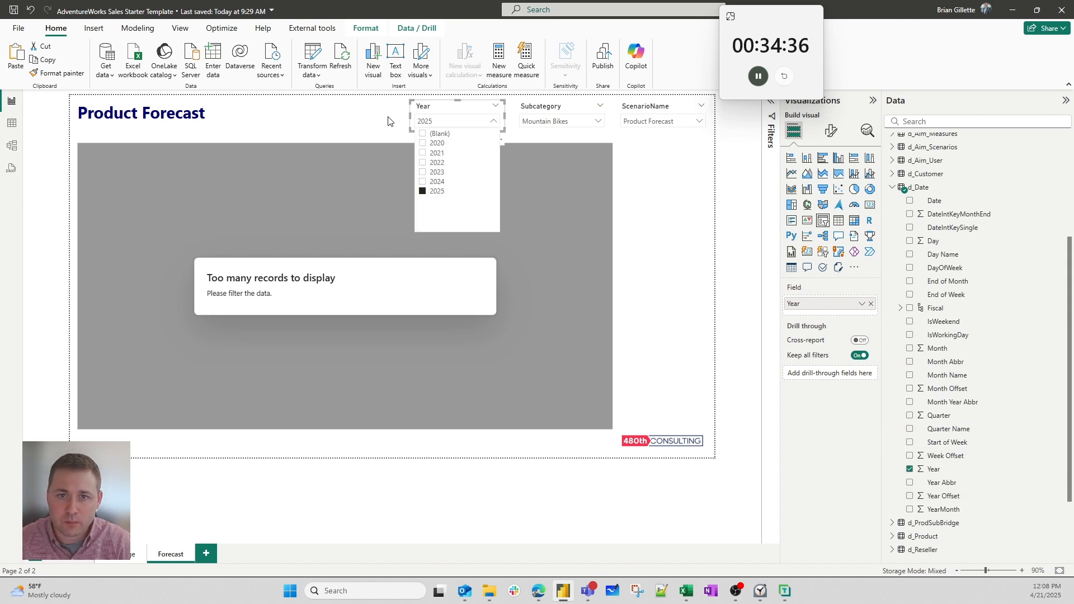
pyautogui.click(732, 243)
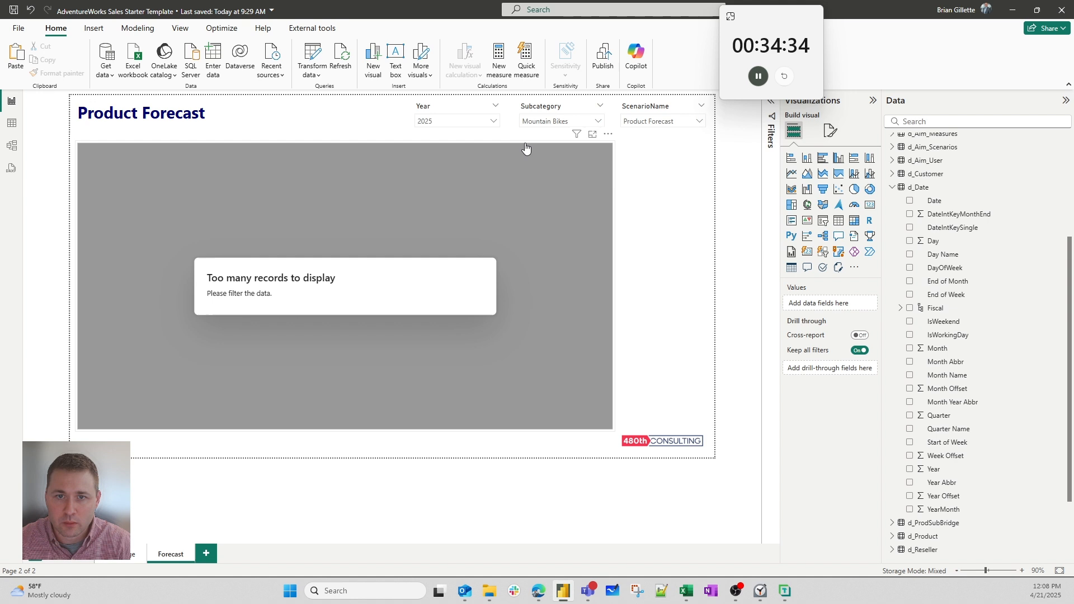
# - Duplicate the Year slicer to its left and change the copy's field to Month Name
pyautogui.click(425, 109)
pyautogui.click(392, 116)
pyautogui.moveTo(443, 110); pyautogui.dragTo(331, 110)
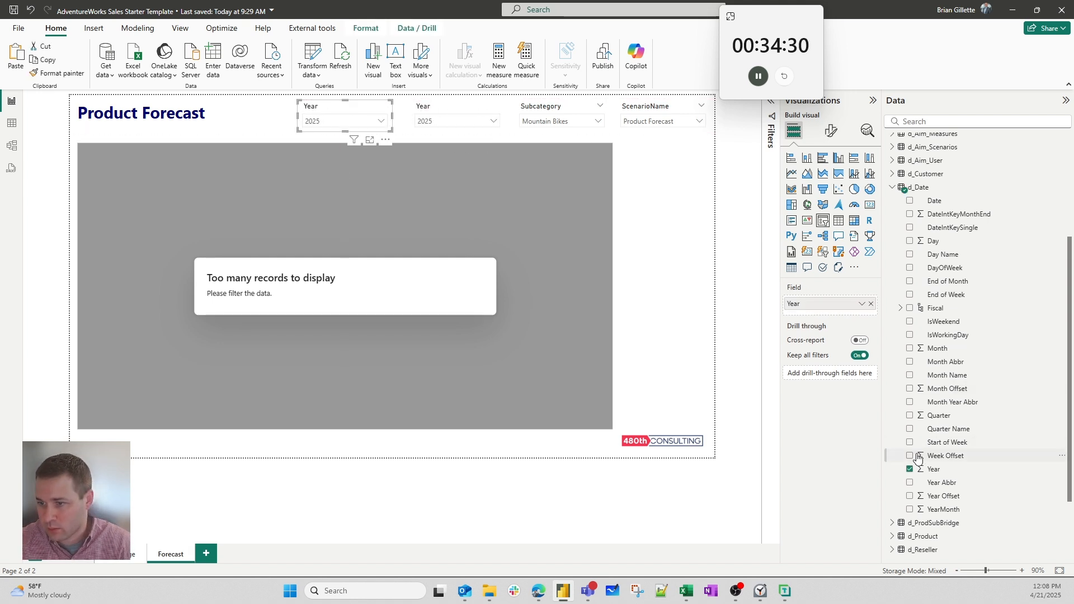
pyautogui.click(909, 470)
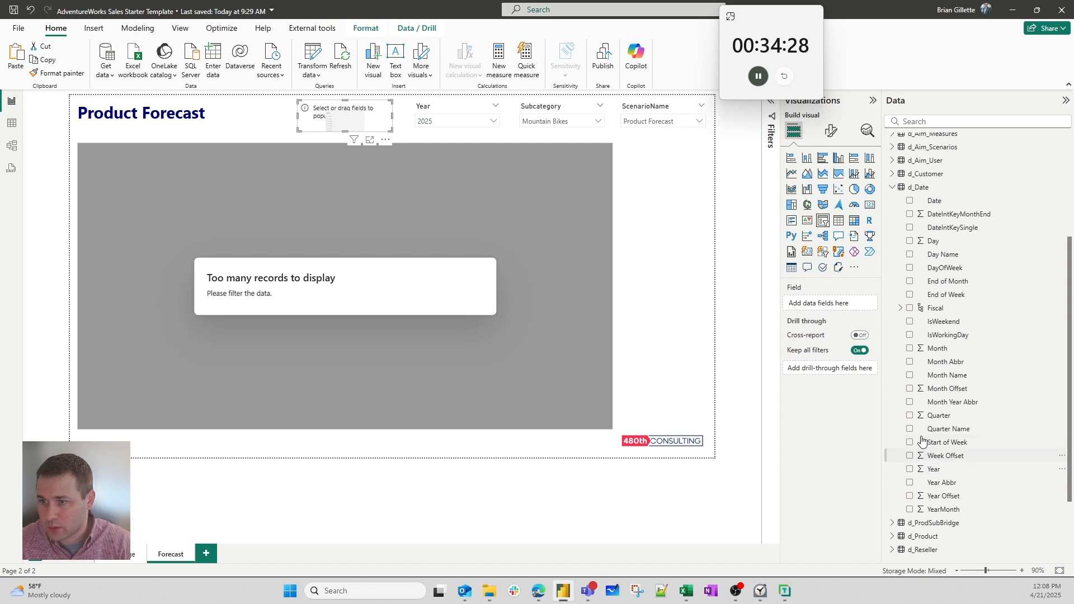
pyautogui.click(910, 375)
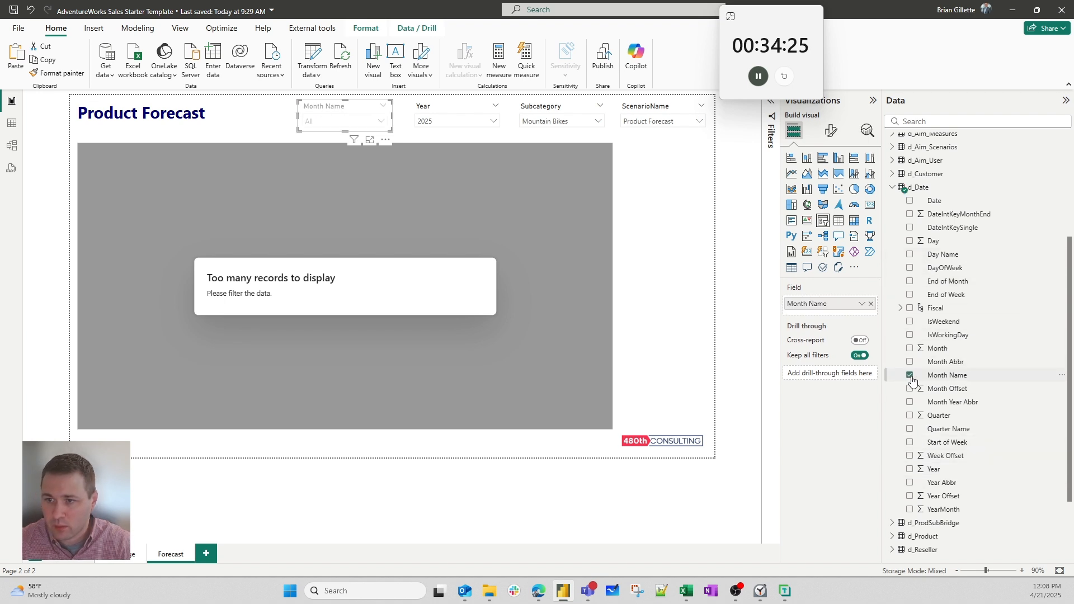
# - Filter the Month Name slicer to April
pyautogui.click(341, 123)
pyautogui.click(323, 174)
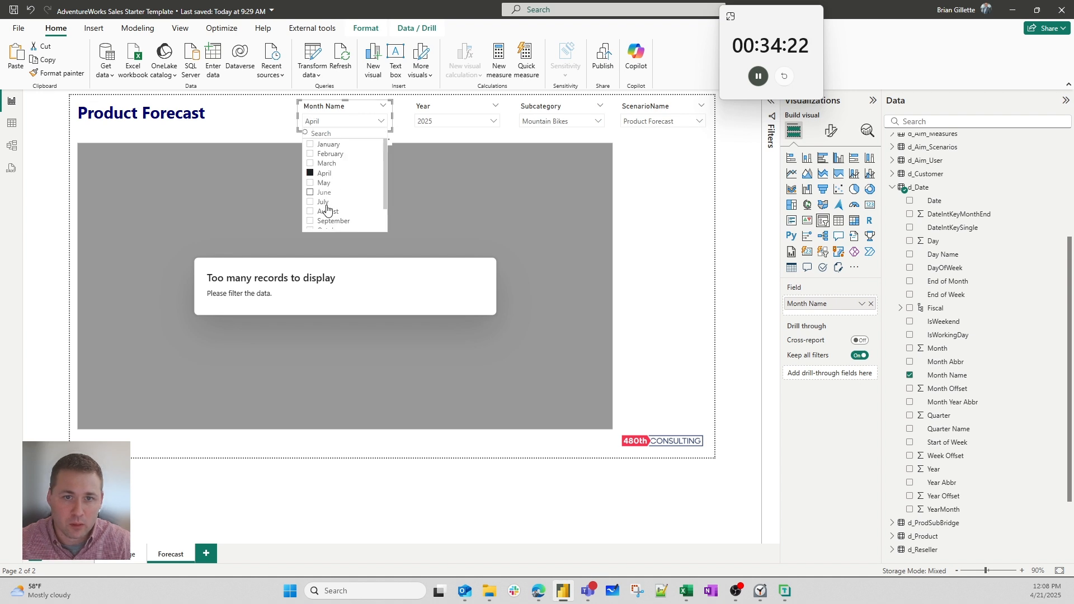
pyautogui.click(626, 269)
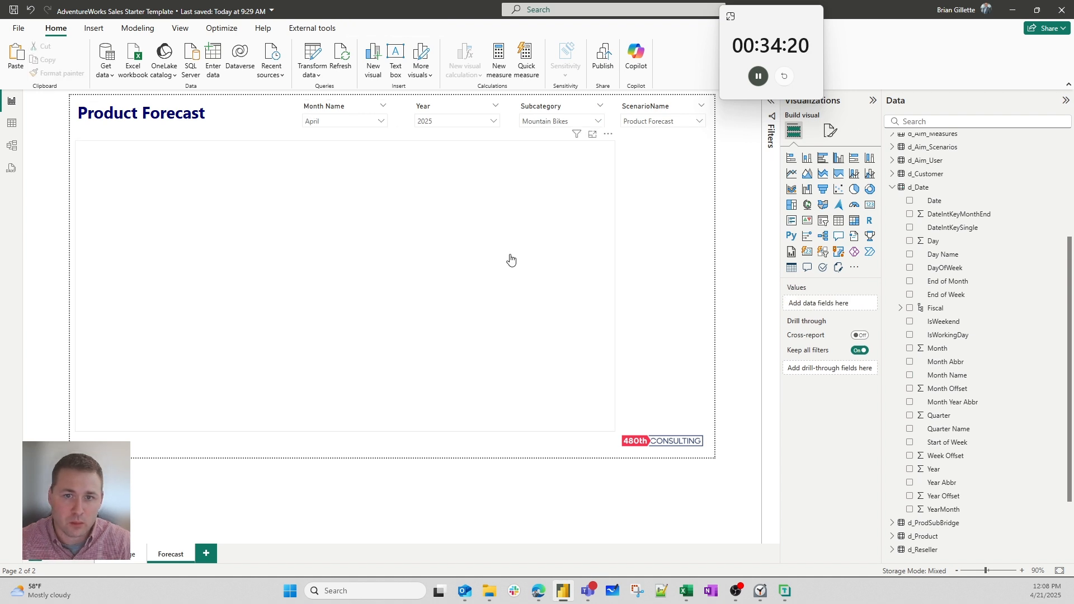
# - Check the planning visual and its available options, and delete the Month Name slicer
pyautogui.click(510, 259)
pyautogui.click(608, 135)
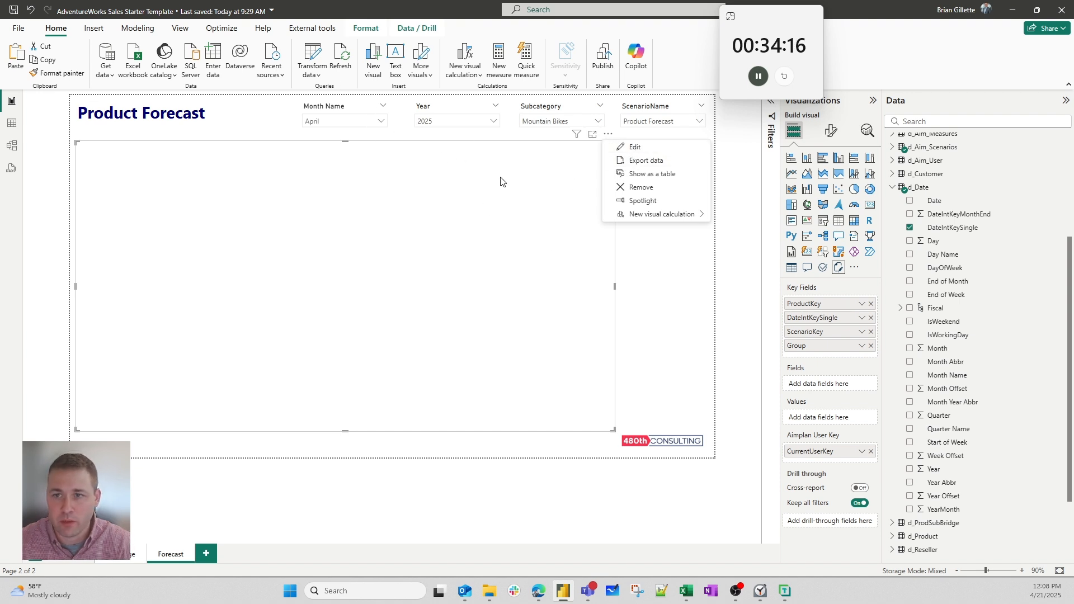
pyautogui.click(342, 117)
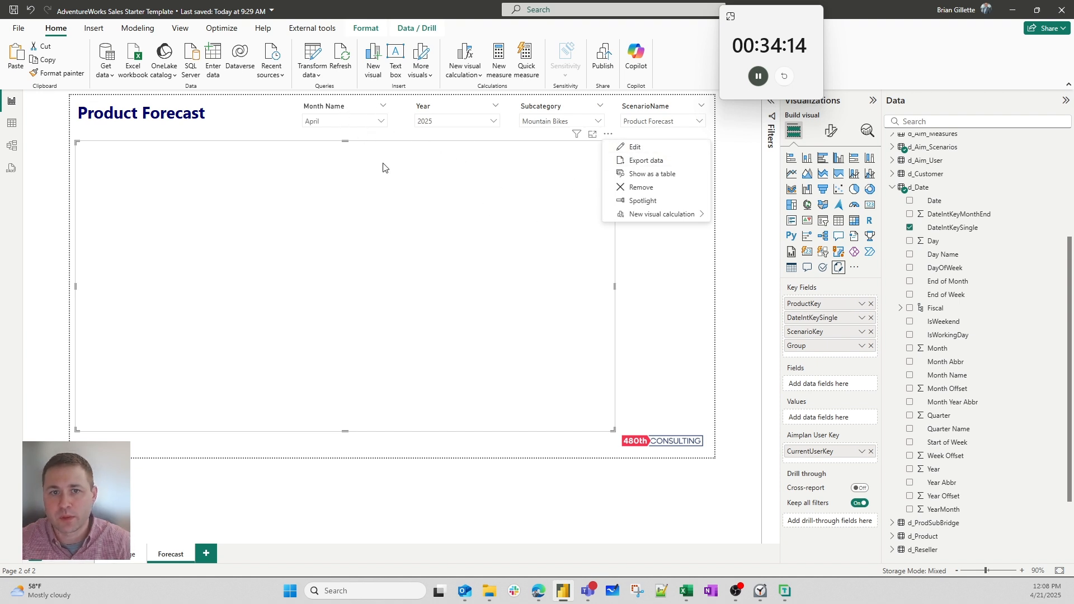
pyautogui.press('Delete')
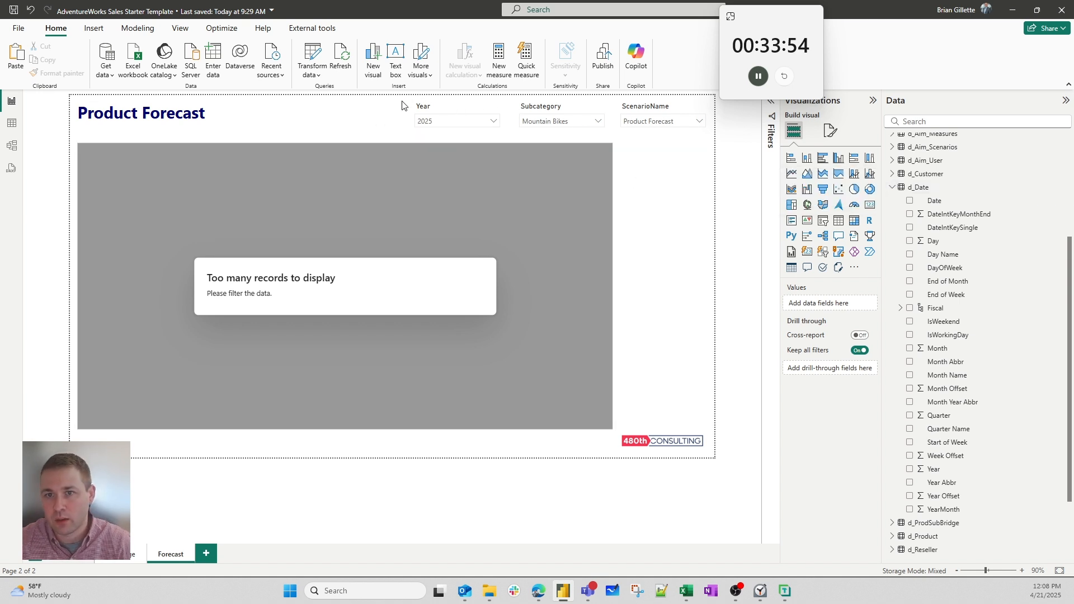
# - Narrow the Year slicer from its left edge so it sits compactly beside the Subcategory slicer
pyautogui.click(409, 120)
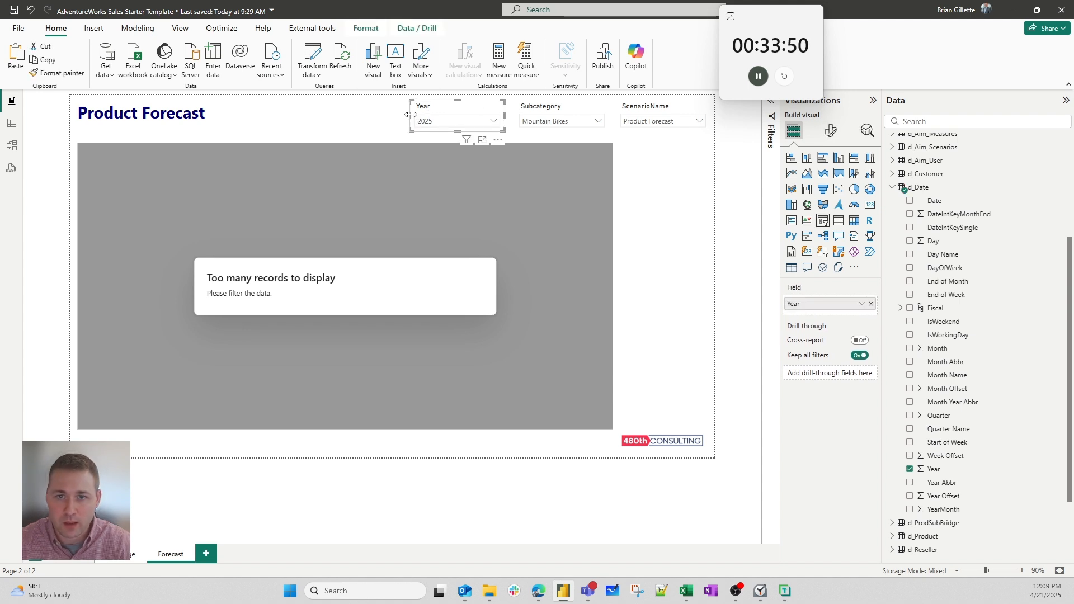
pyautogui.moveTo(409, 115); pyautogui.dragTo(446, 115)
pyautogui.click(566, 139)
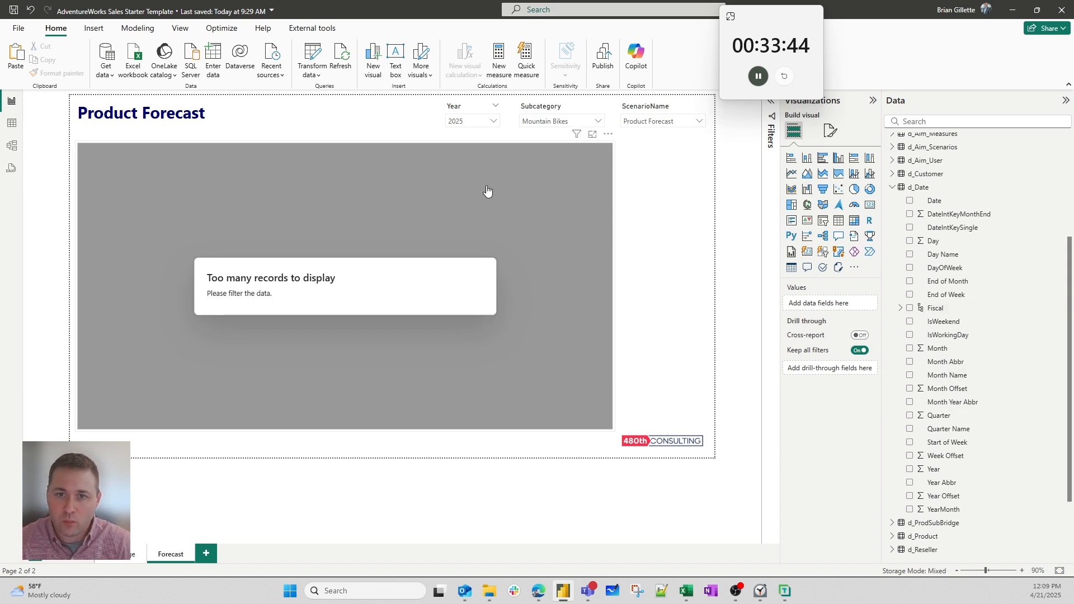
# - Display the d_Date table's data and examine the DateIntKeySingle column used as a planning key
pyautogui.click(495, 154)
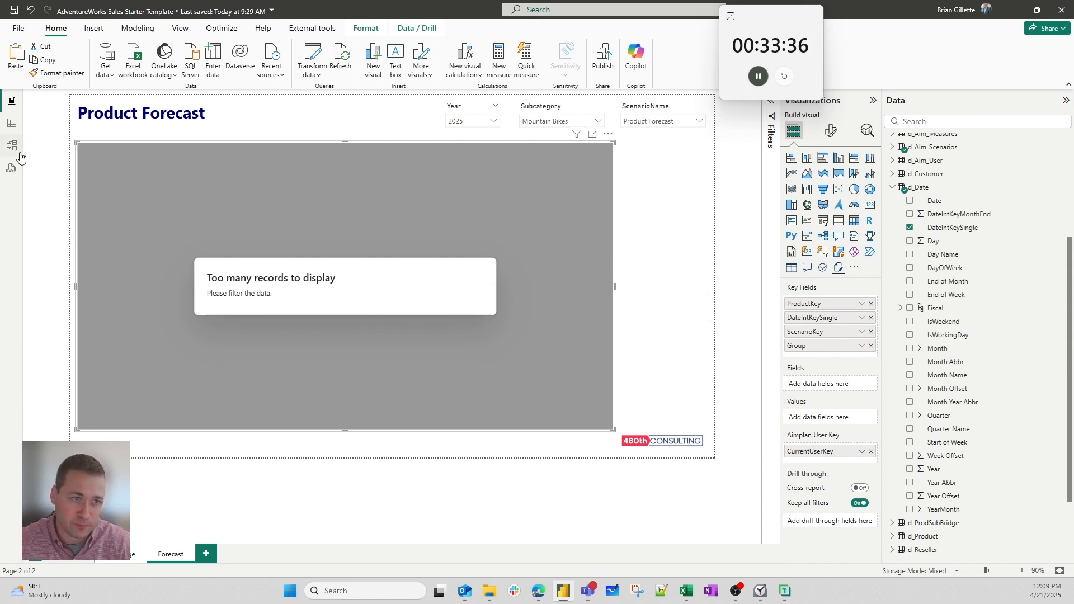
pyautogui.click(12, 125)
pyautogui.click(954, 331)
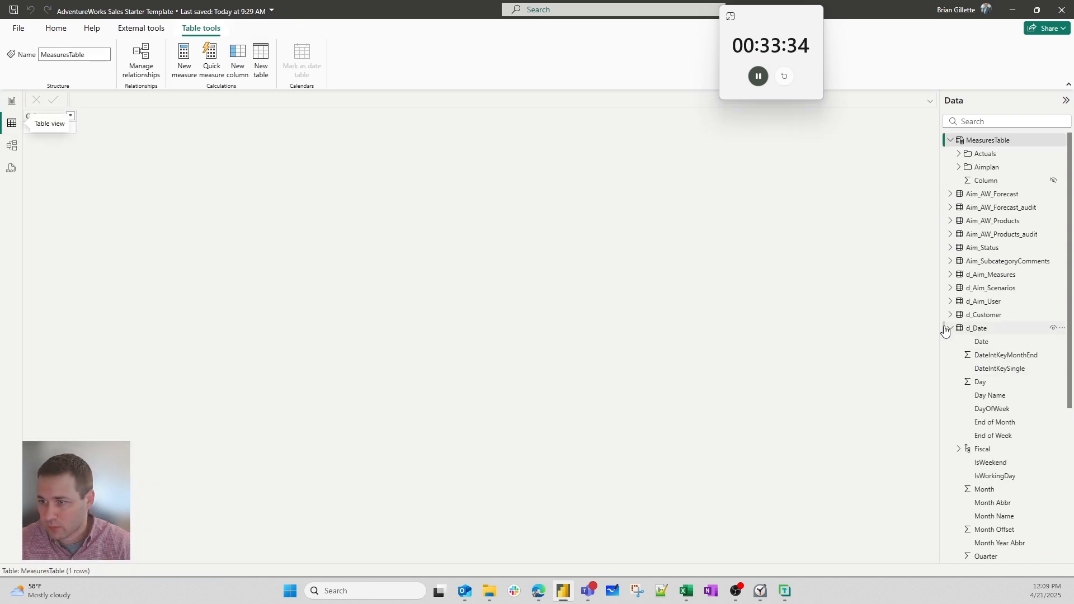
pyautogui.click(957, 332)
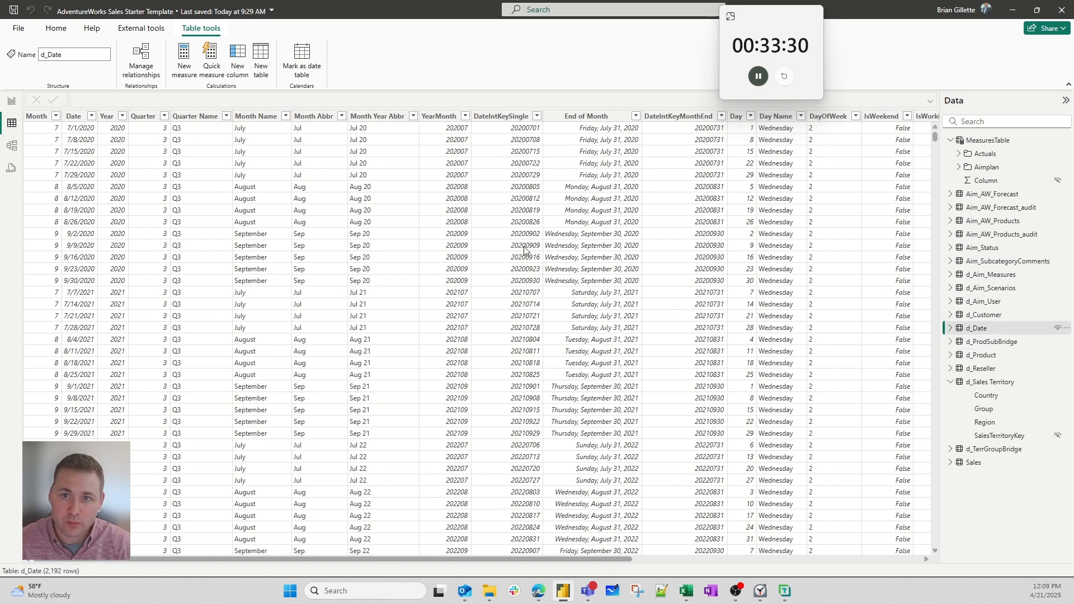
pyautogui.click(515, 117)
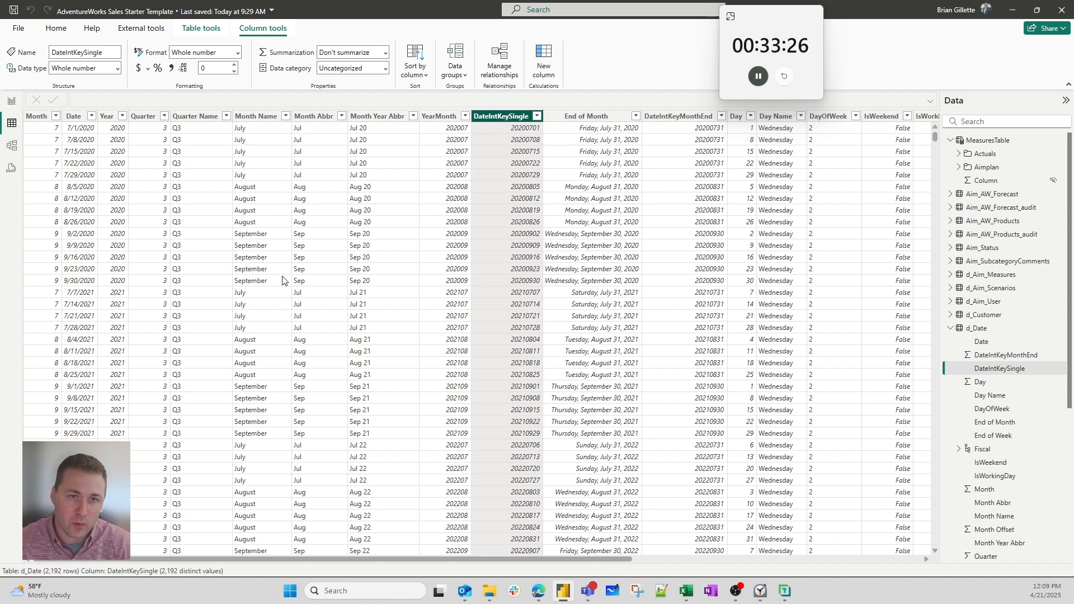
# - Filter the d_Date rows to Year 2025 and examine their DateIntKeySingle values
pyautogui.click(122, 116)
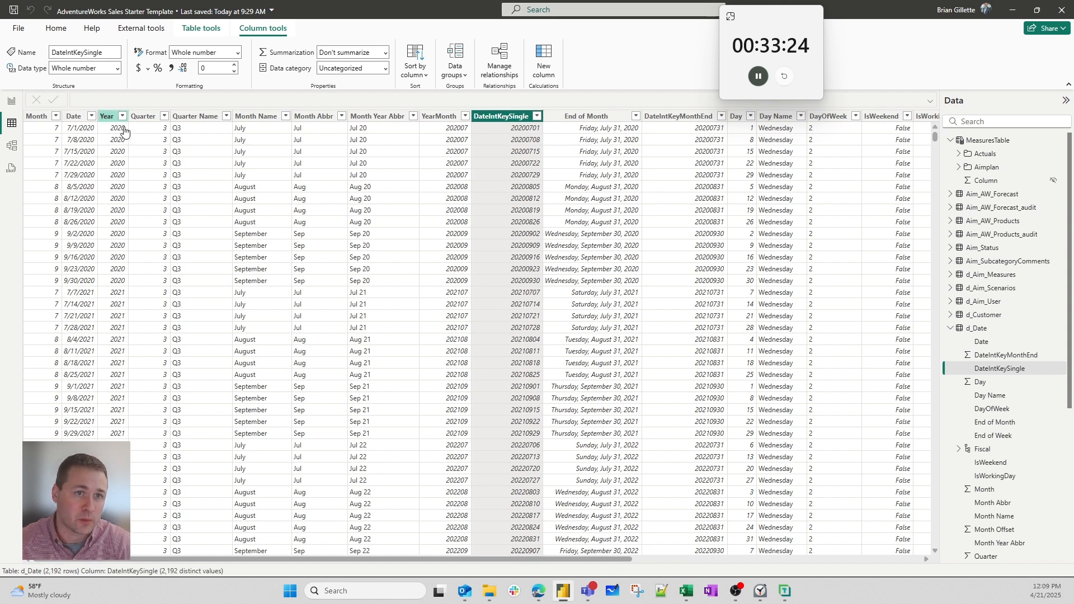
pyautogui.click(159, 274)
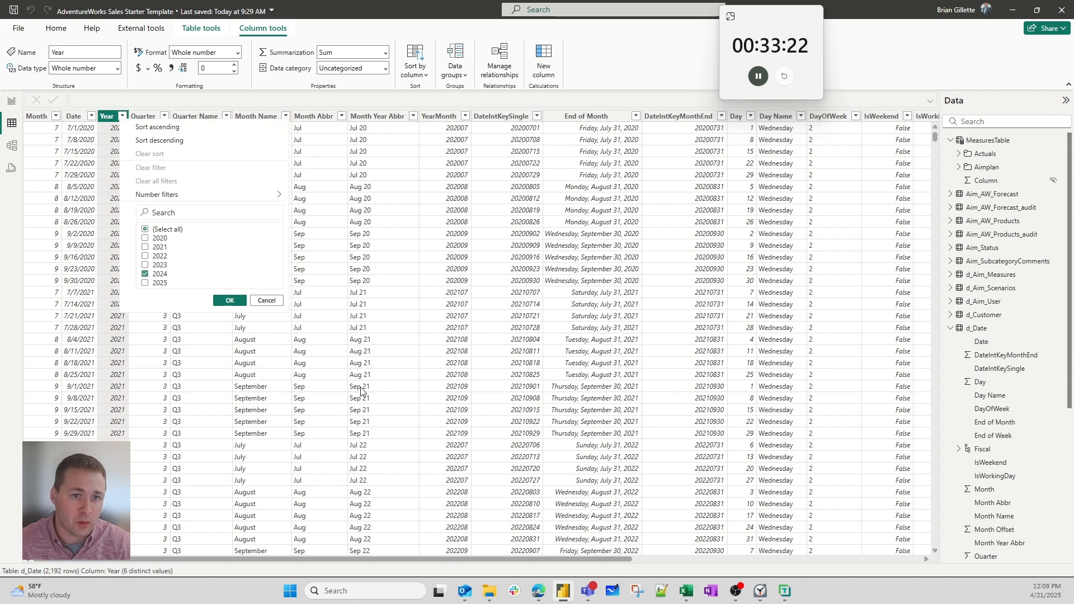
pyautogui.click(160, 283)
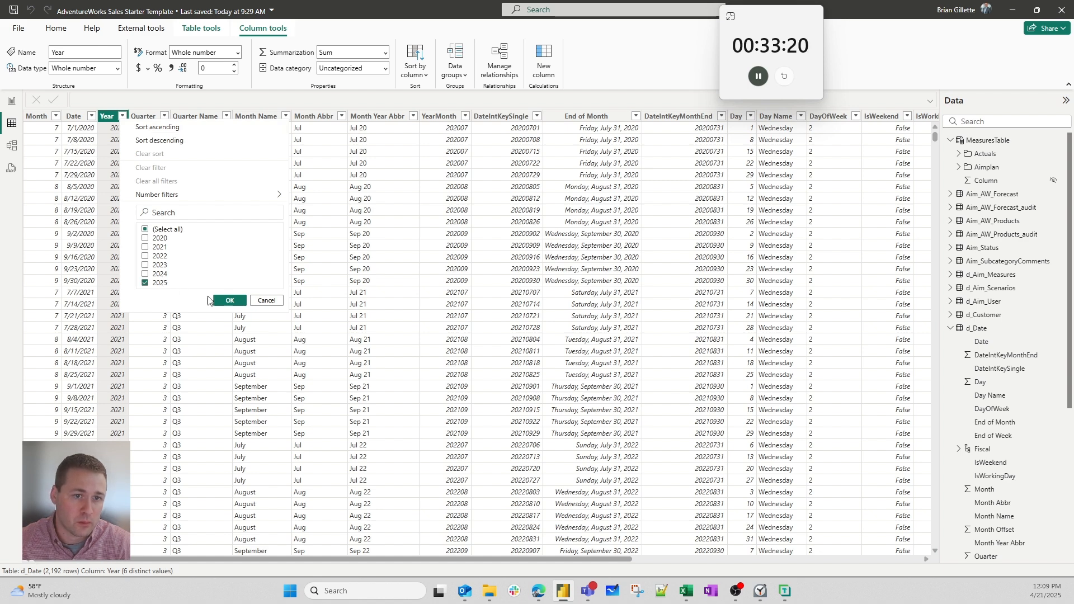
pyautogui.click(229, 300)
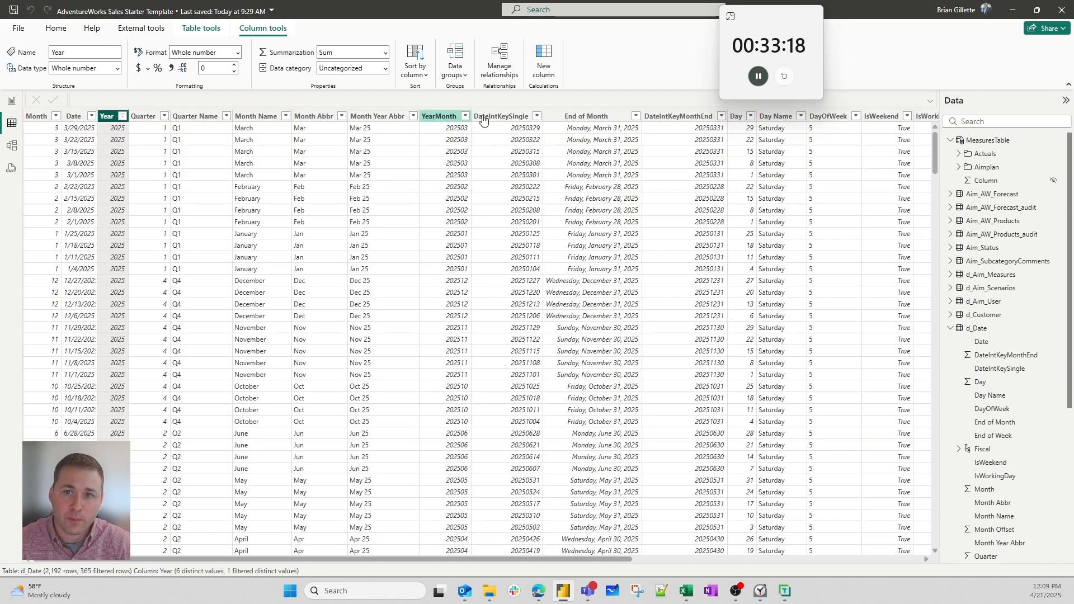
pyautogui.click(500, 116)
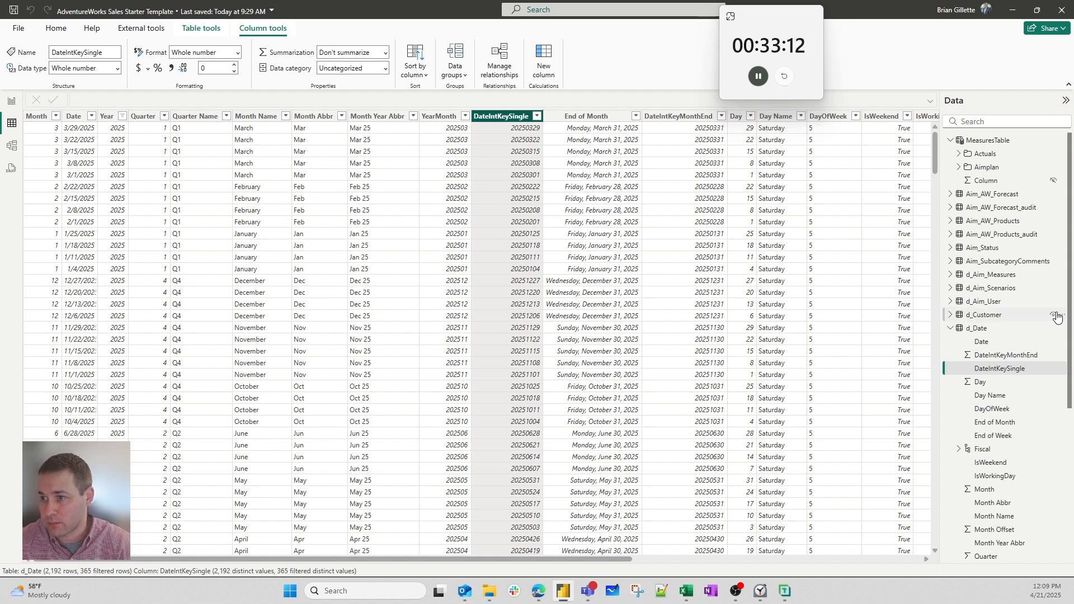
# - Display the d_Sales Territory table's data and examine its Group column
pyautogui.scroll(-5, 967, 380)
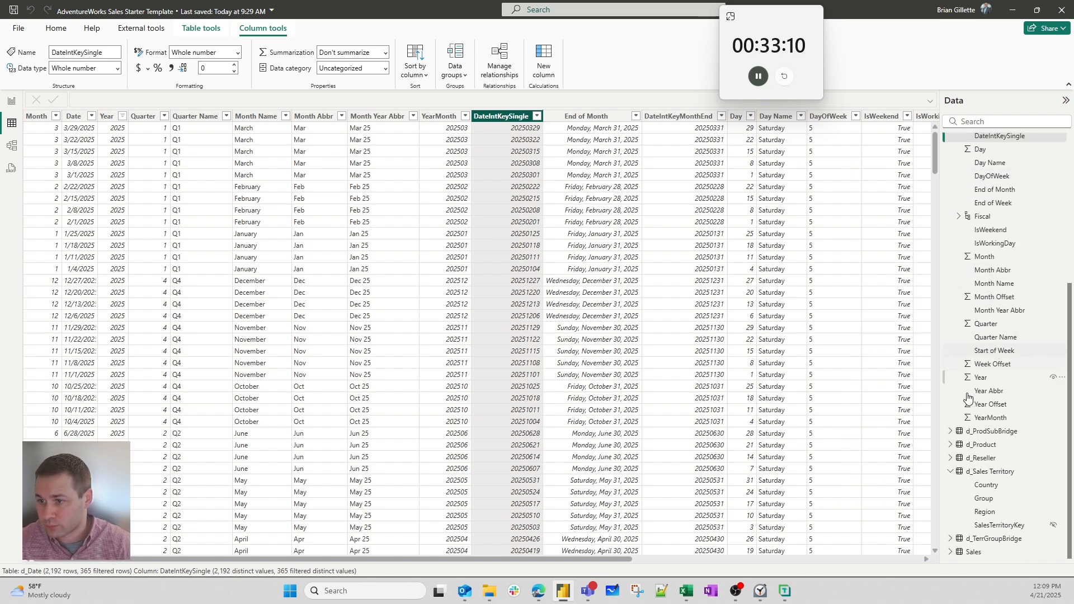
pyautogui.click(982, 471)
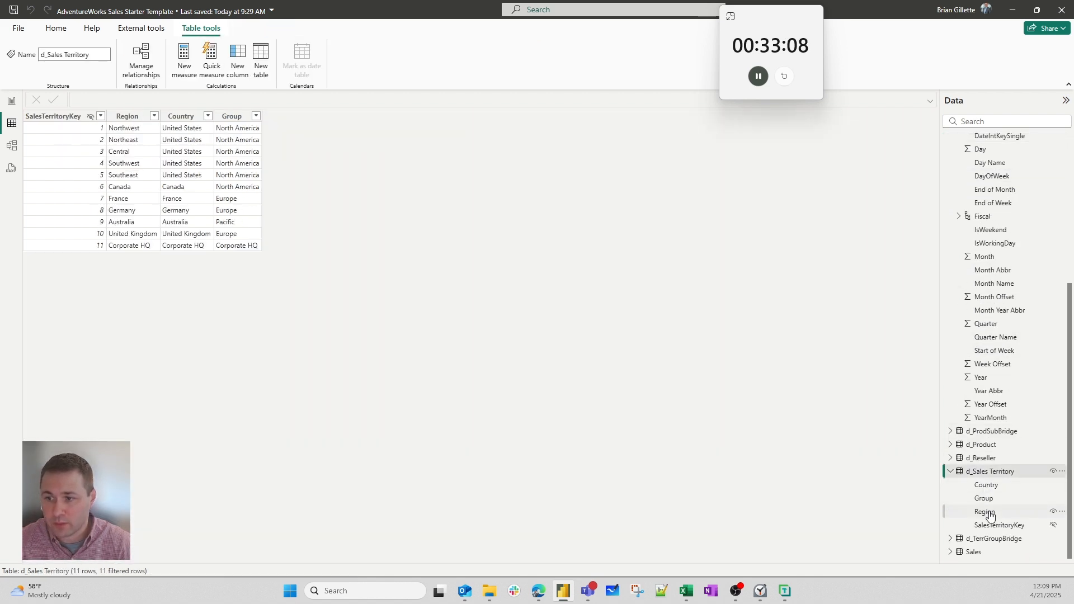
pyautogui.click(238, 118)
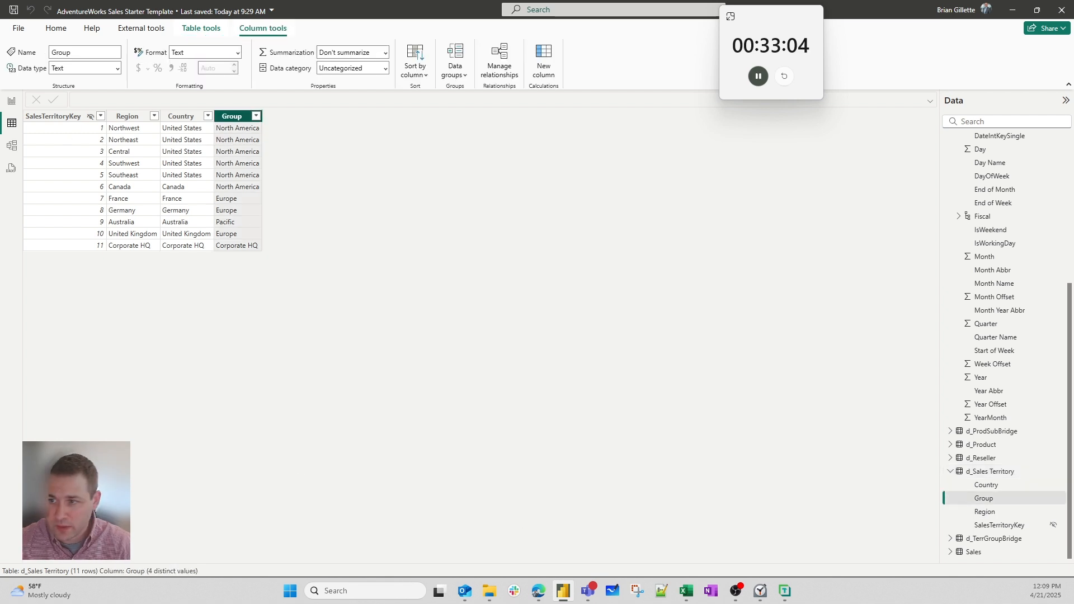
# - Select the Aim_AW_Products table and open its query in Power Query Editor to examine the product keys
pyautogui.scroll(3, 1005, 282)
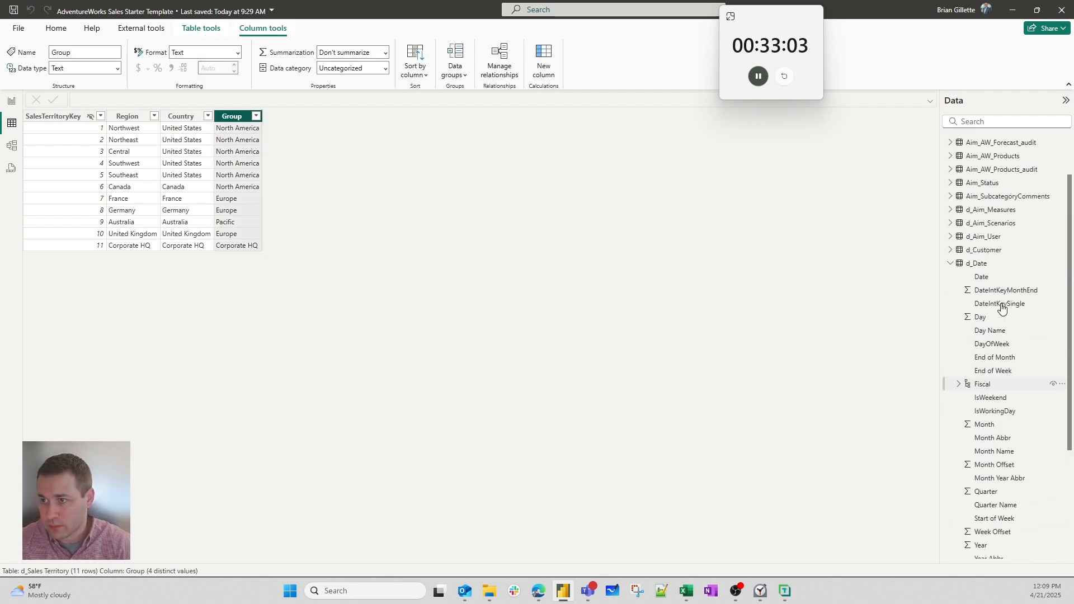
pyautogui.click(950, 263)
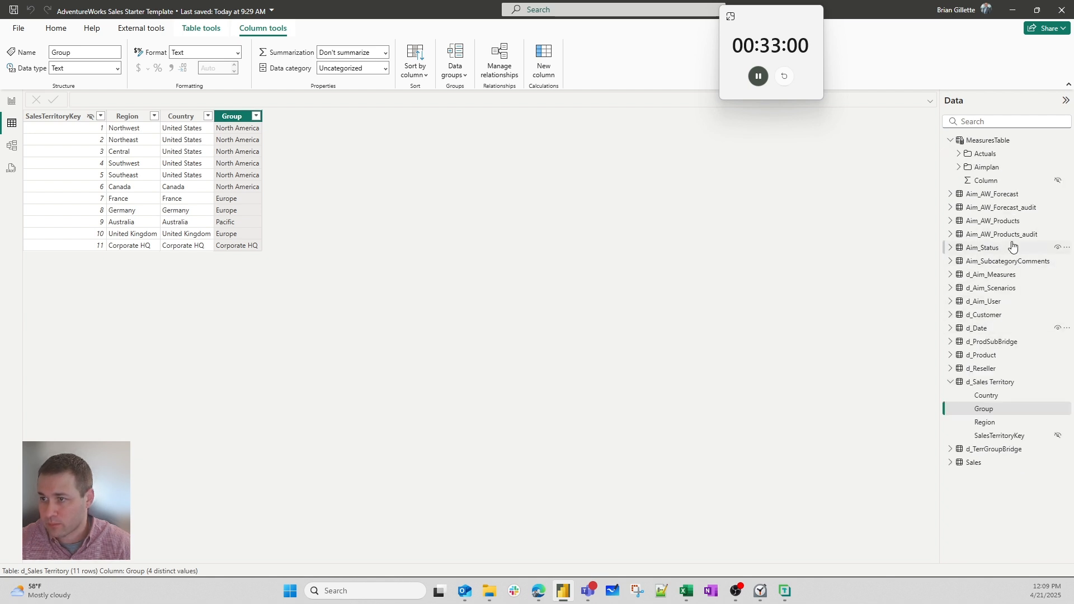
pyautogui.click(1013, 220)
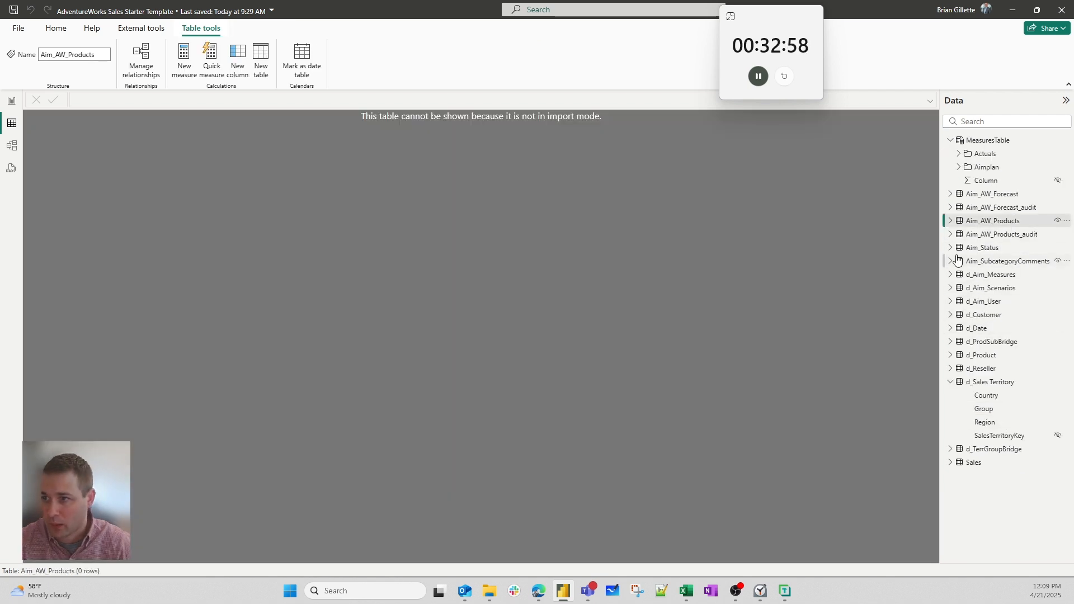
pyautogui.rightClick(1012, 221)
pyautogui.click(931, 265)
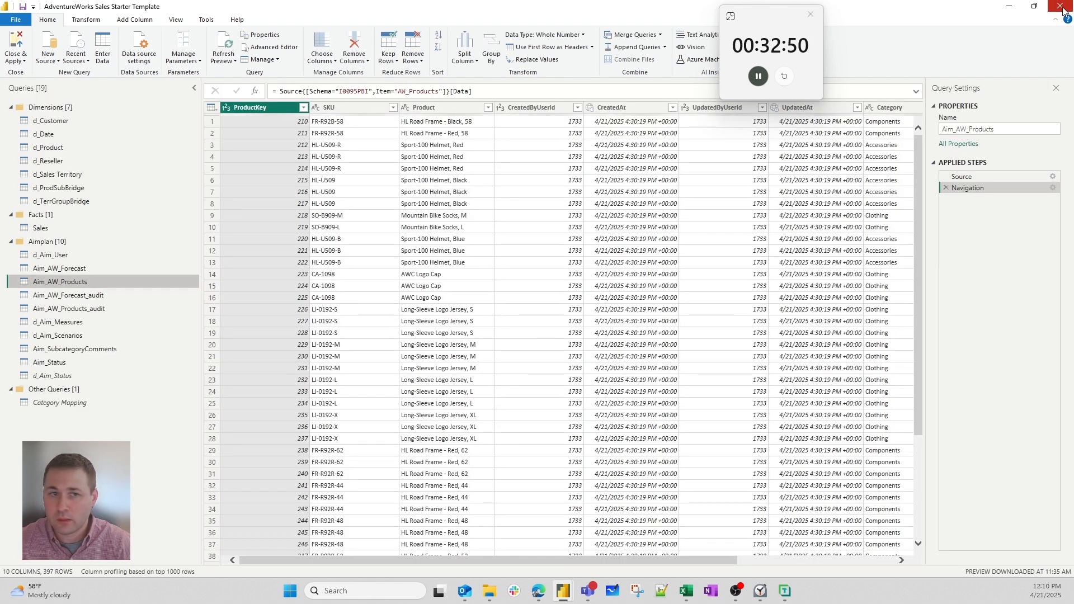
# - Duplicate the Aim_AW_Products query, name the copy Aim_AW_Products (Import), and apply the query changes to the model
pyautogui.rightClick(95, 281)
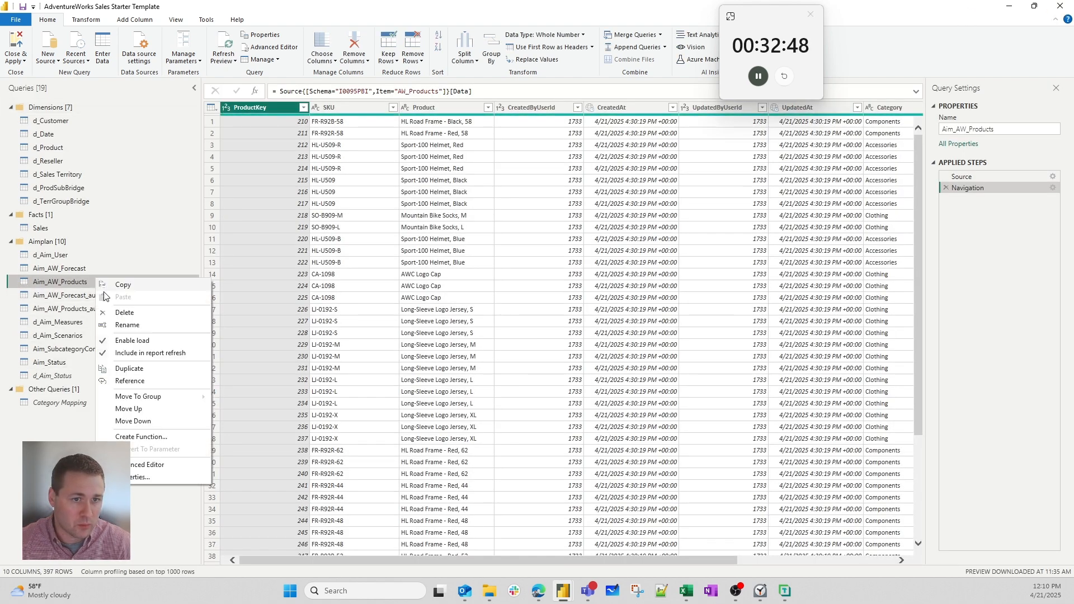
pyautogui.click(140, 368)
pyautogui.click(89, 391)
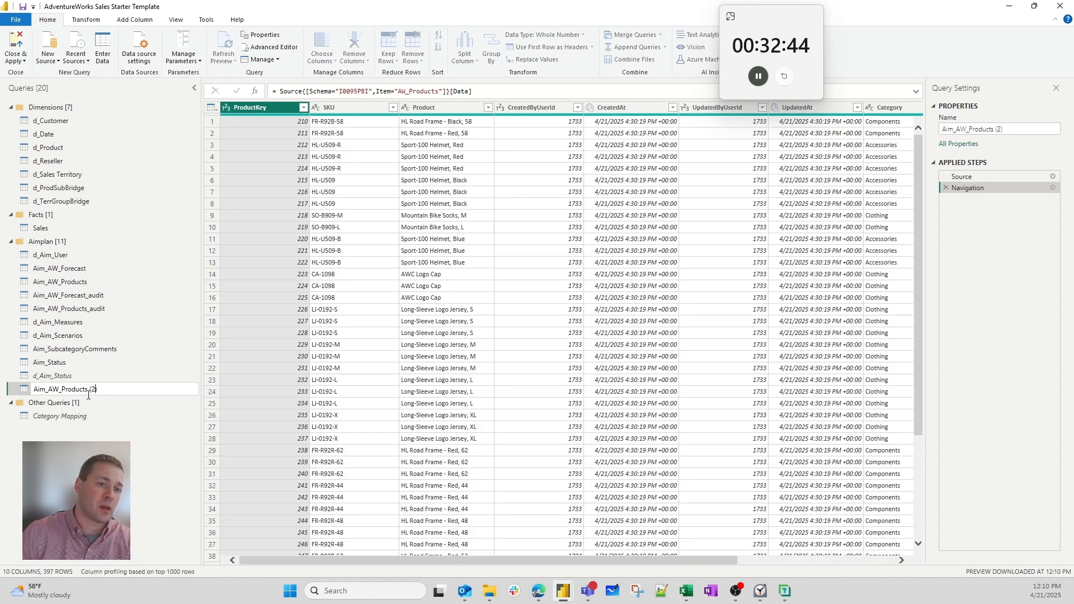
pyautogui.press('BackSpace')
pyautogui.write('Import')
pyautogui.press('Return')
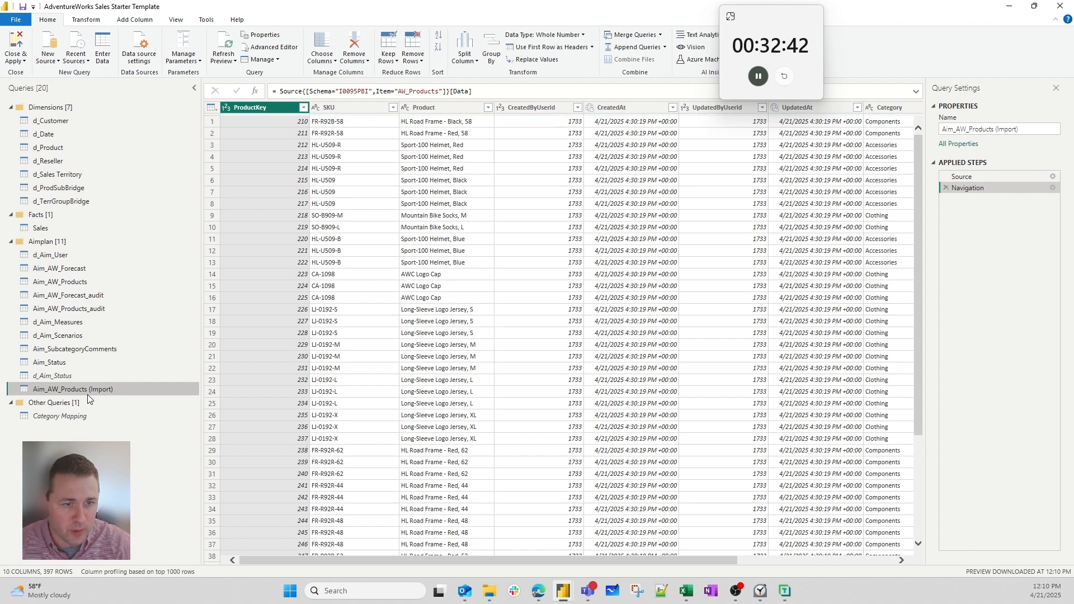
pyautogui.click(16, 57)
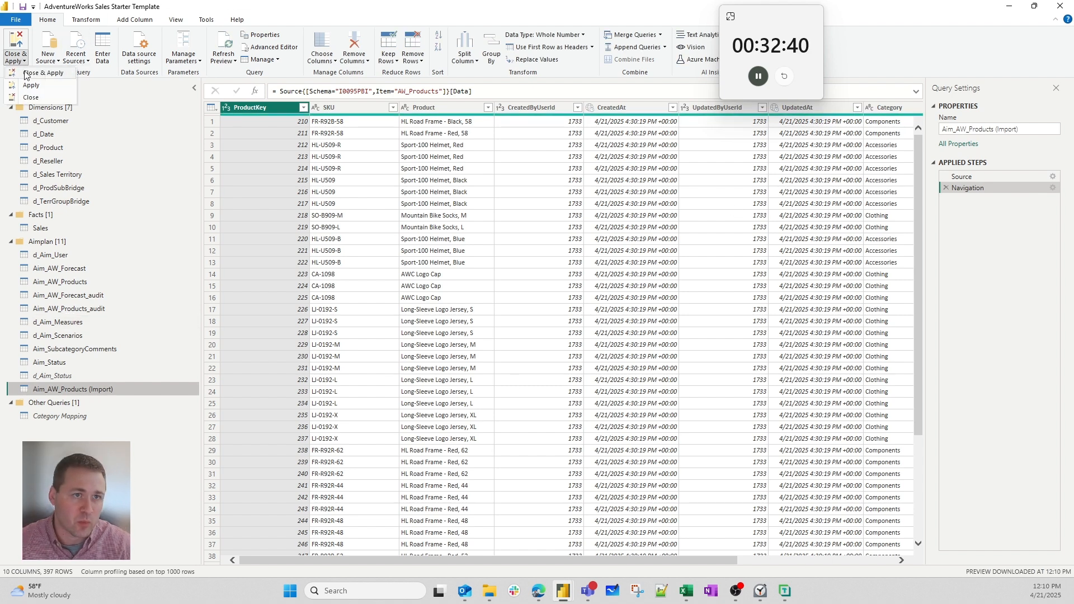
pyautogui.click(25, 75)
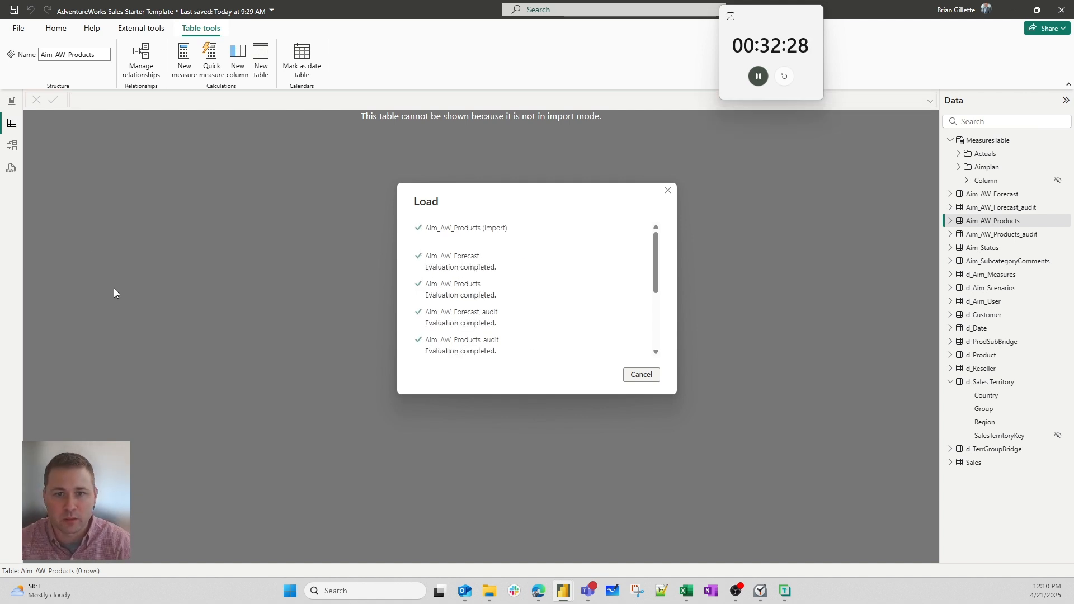
# - Change the storage mode of the Aim_AW_Products (Import) table from DirectQuery to Import
pyautogui.click(21, 143)
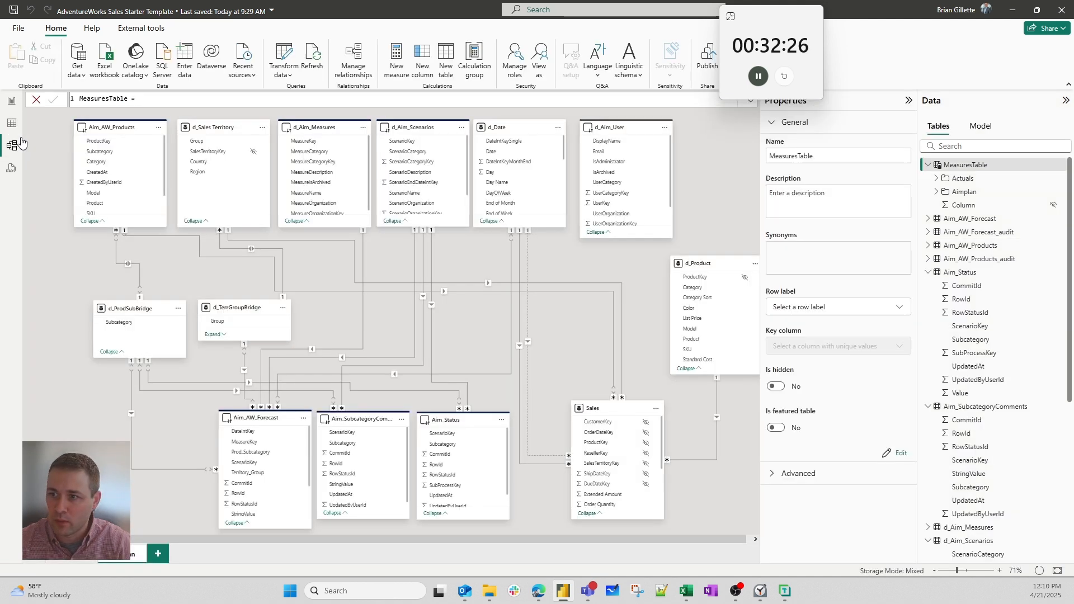
pyautogui.click(1001, 258)
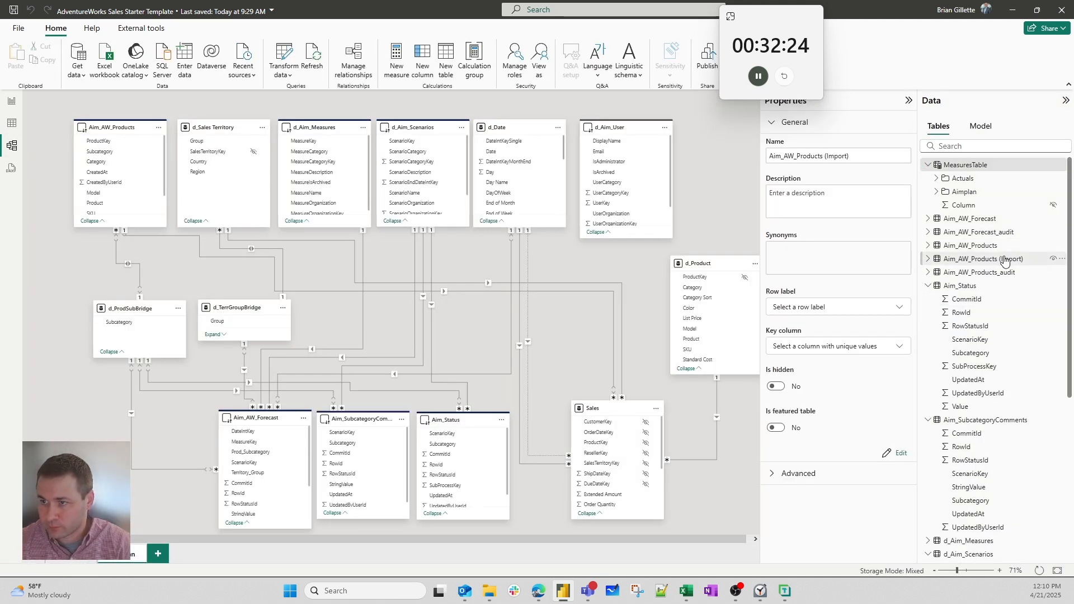
pyautogui.click(800, 475)
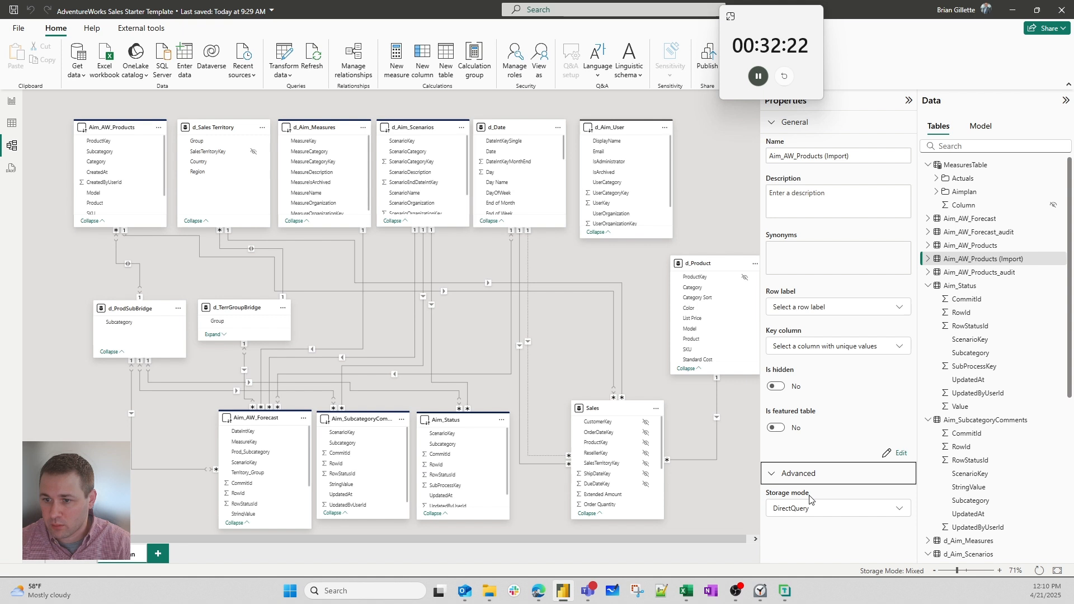
pyautogui.click(808, 510)
pyautogui.click(811, 529)
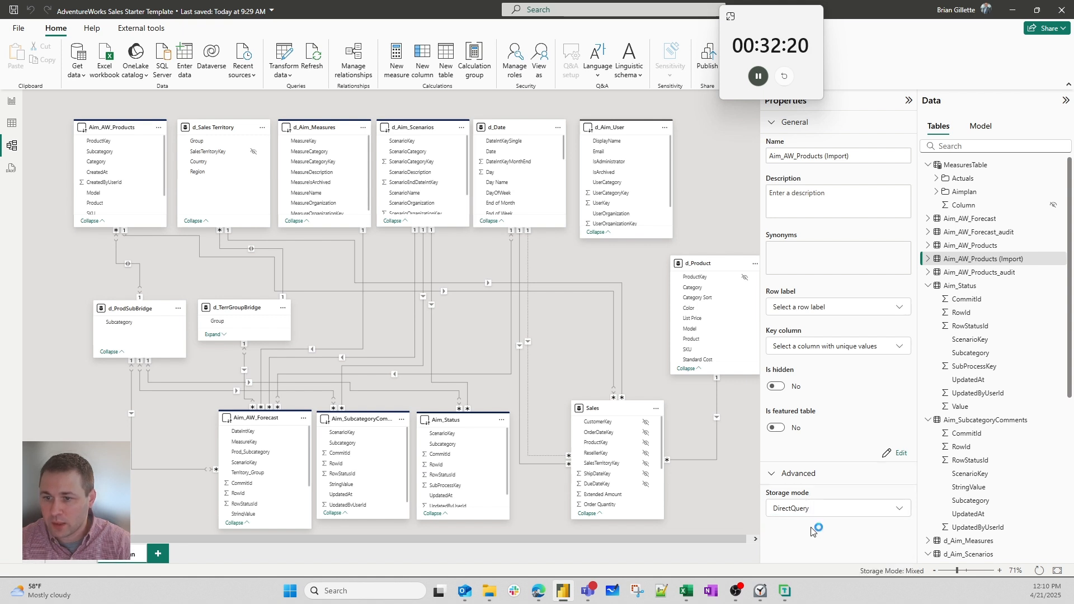
pyautogui.click(637, 363)
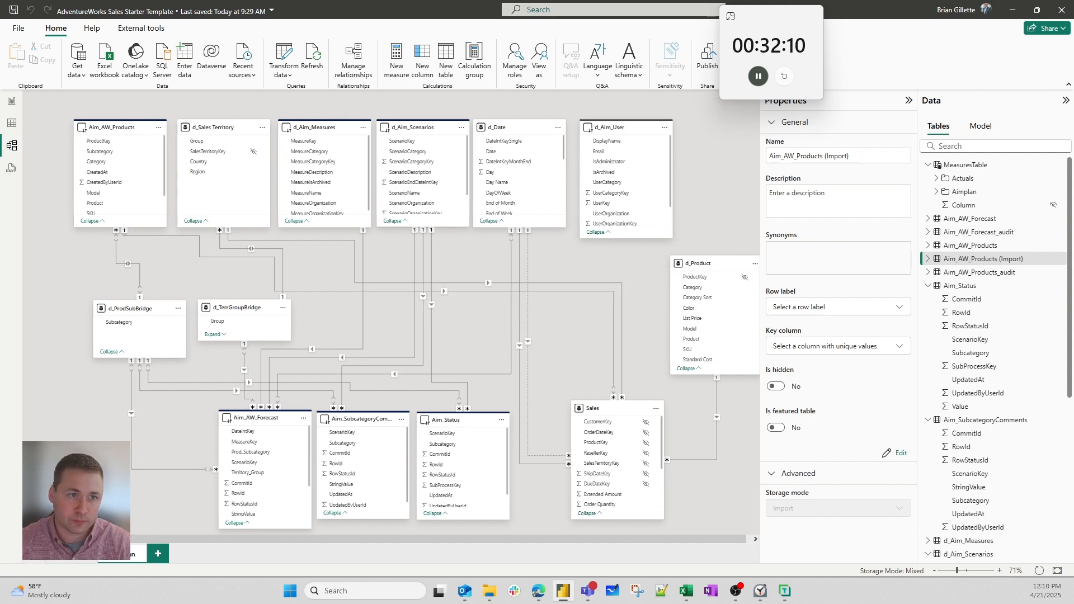
# - Display the Aim_AW_Products (Import) table's data, check the Subcategory column's distinct values, and return to the Forecast report page
pyautogui.click(11, 124)
pyautogui.click(1001, 234)
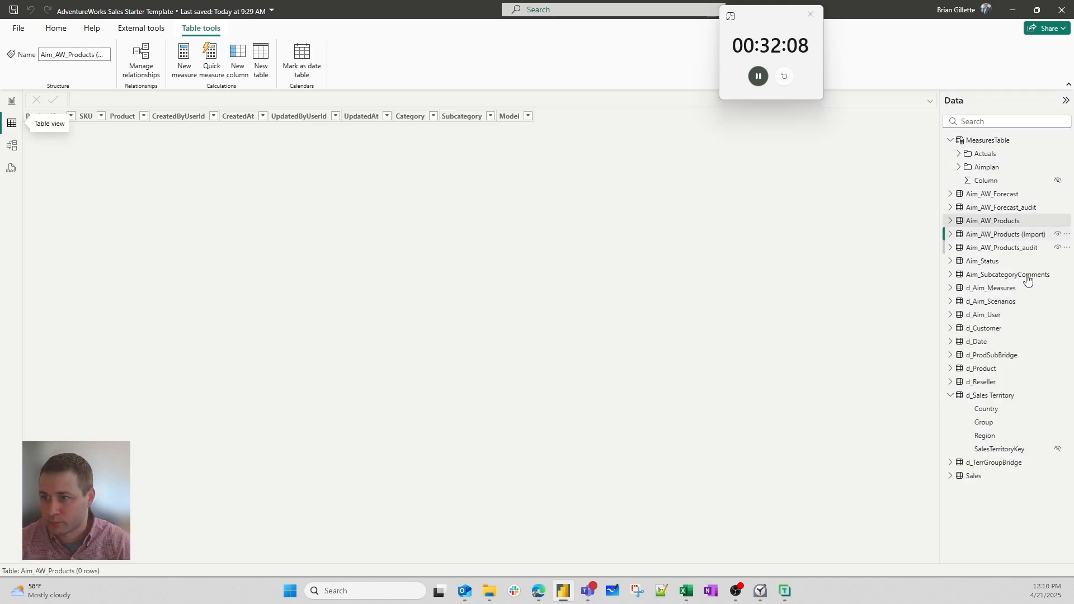
pyautogui.click(565, 116)
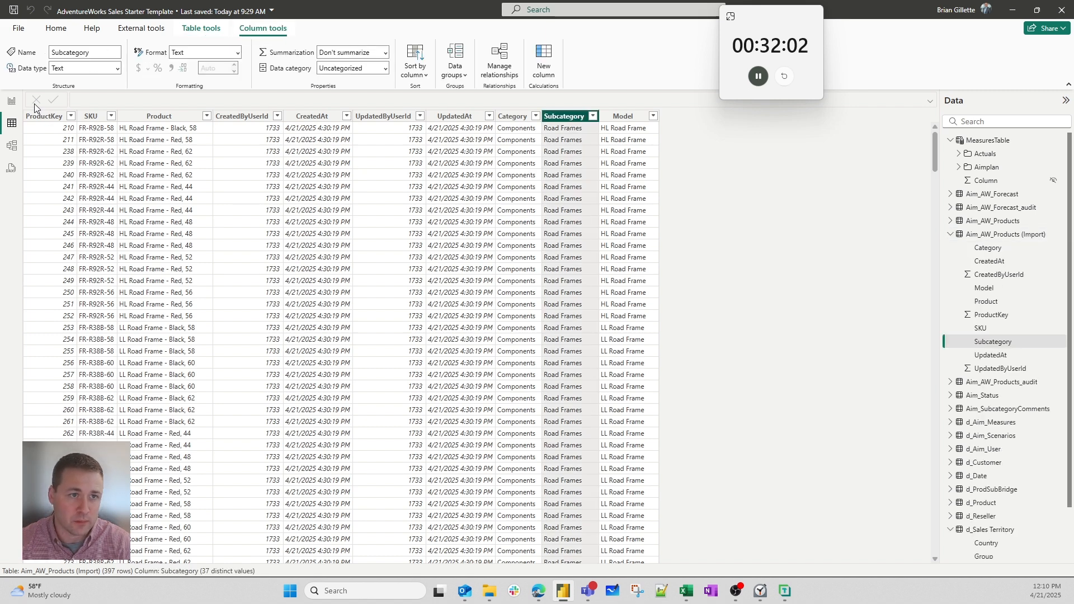
pyautogui.click(12, 102)
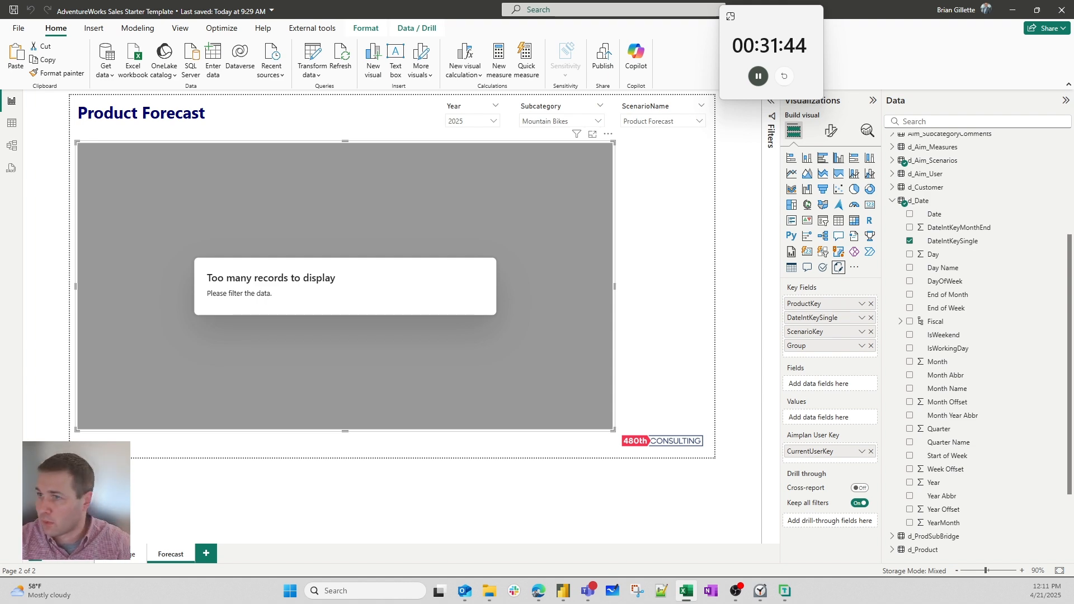
# - Switch to the blank Excel workbook and list Prod Subcategory, Group, DateIntKey and Scenario in cells H4 to H7
pyautogui.hotkey('alt', 'Tab')
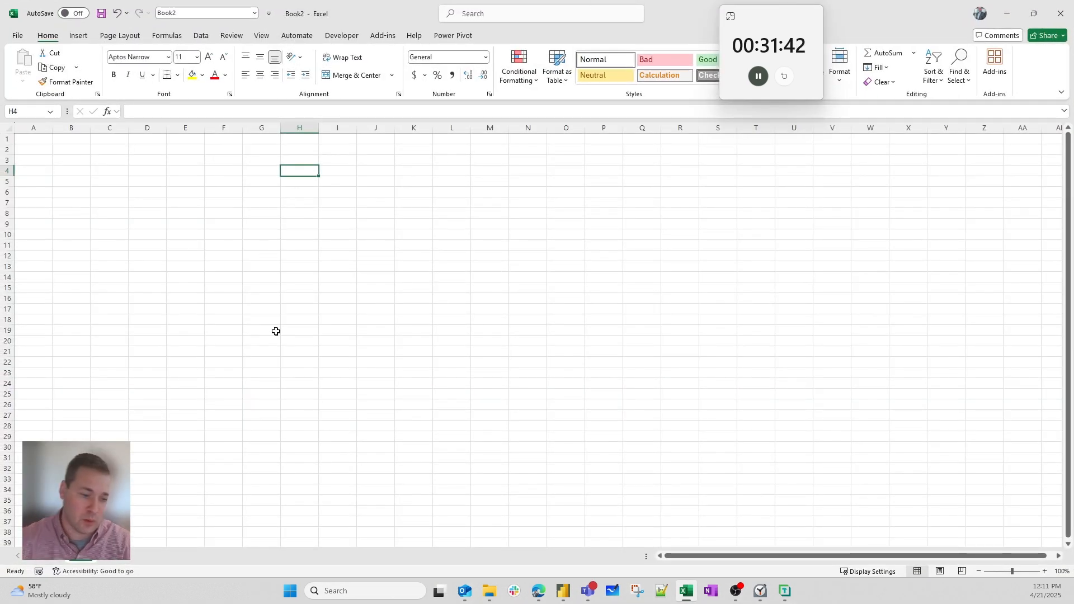
pyautogui.write('Pro')
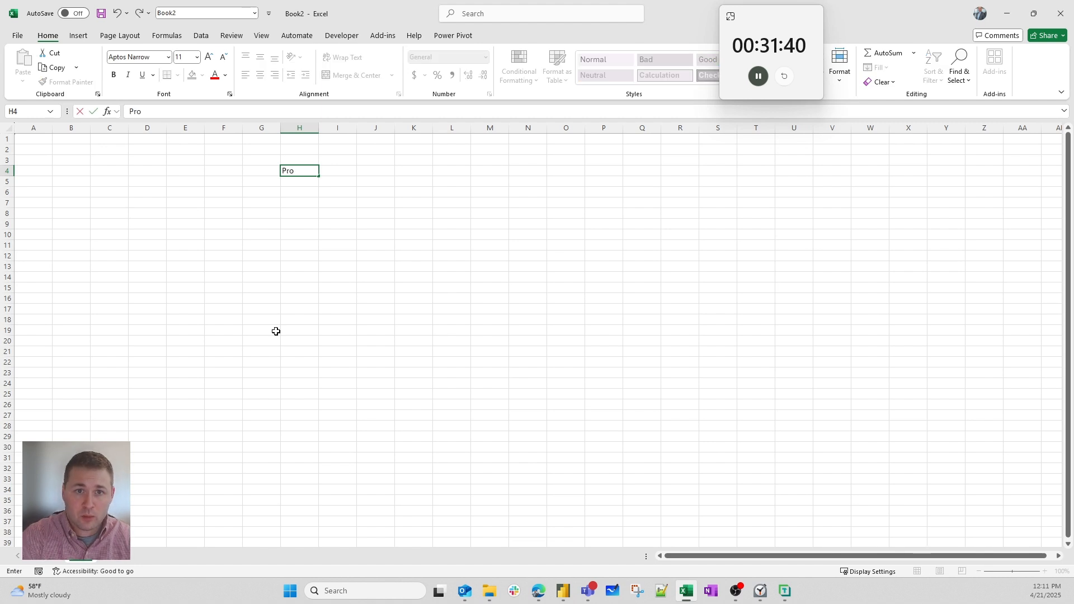
pyautogui.write('d Subcategory')
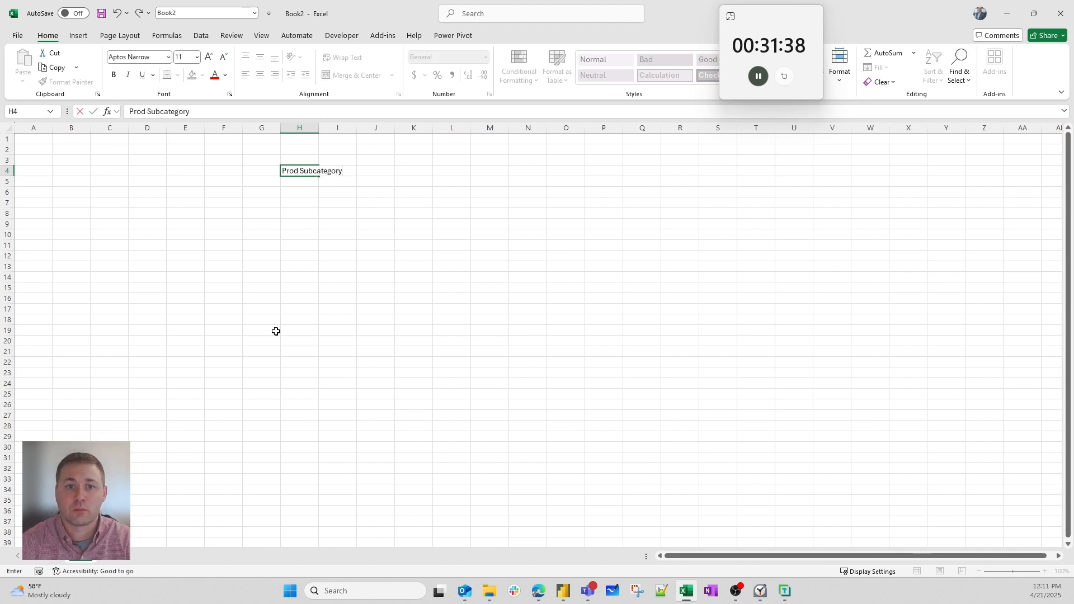
pyautogui.press('Return')
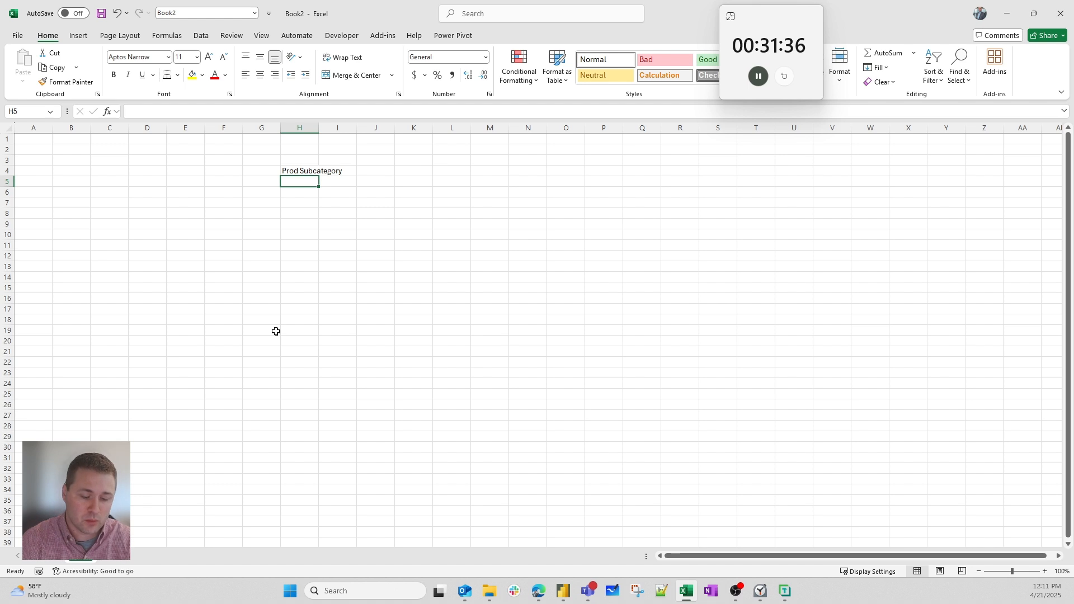
pyautogui.write('Group')
pyautogui.press('Return')
pyautogui.write('Dat')
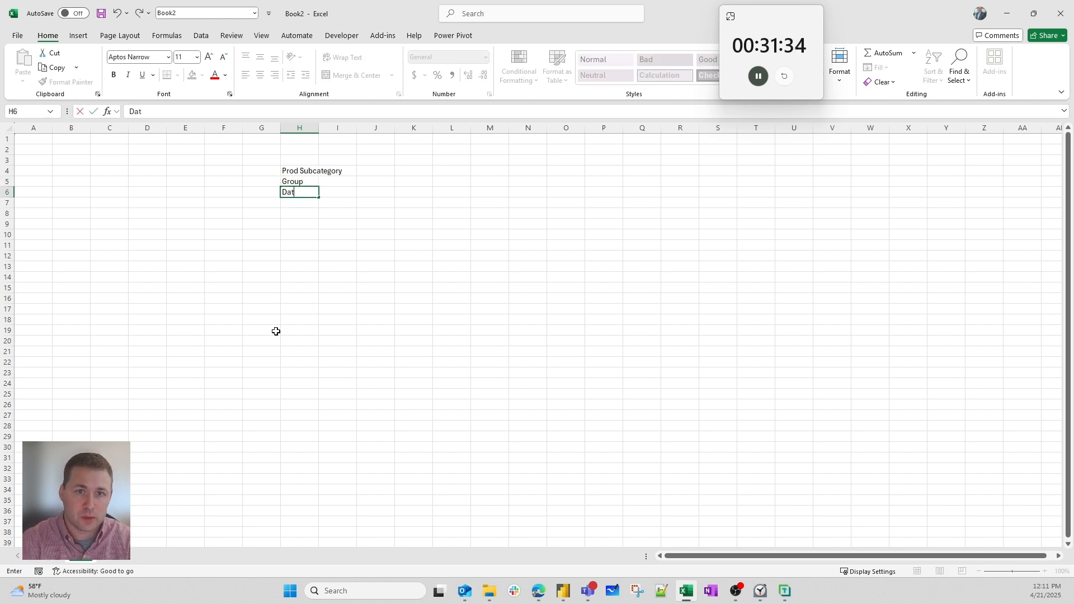
pyautogui.write('eIntKey')
pyautogui.press('Return')
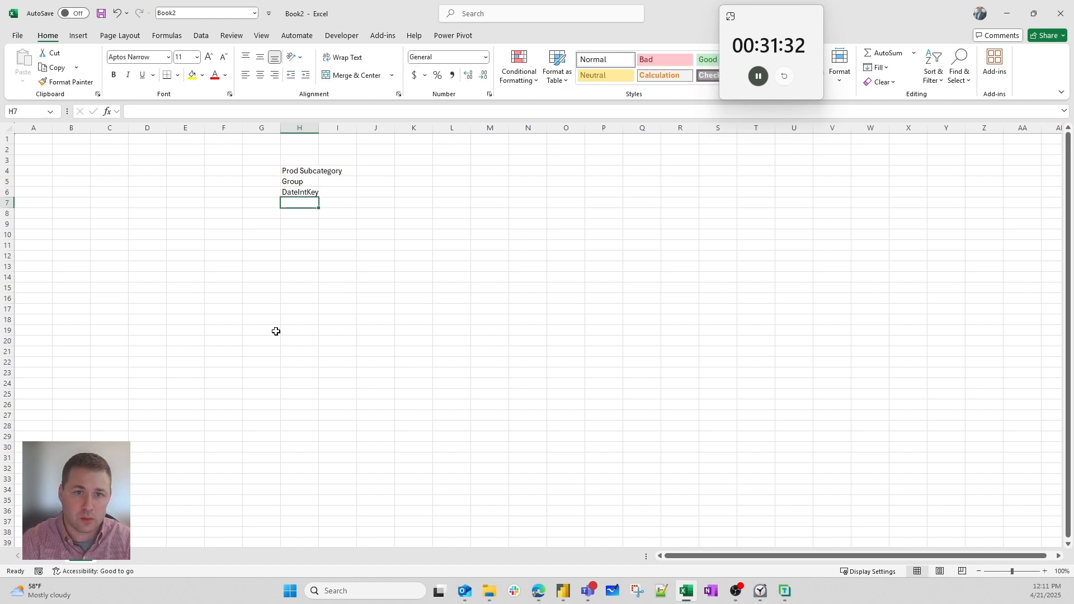
pyautogui.write('Scenario')
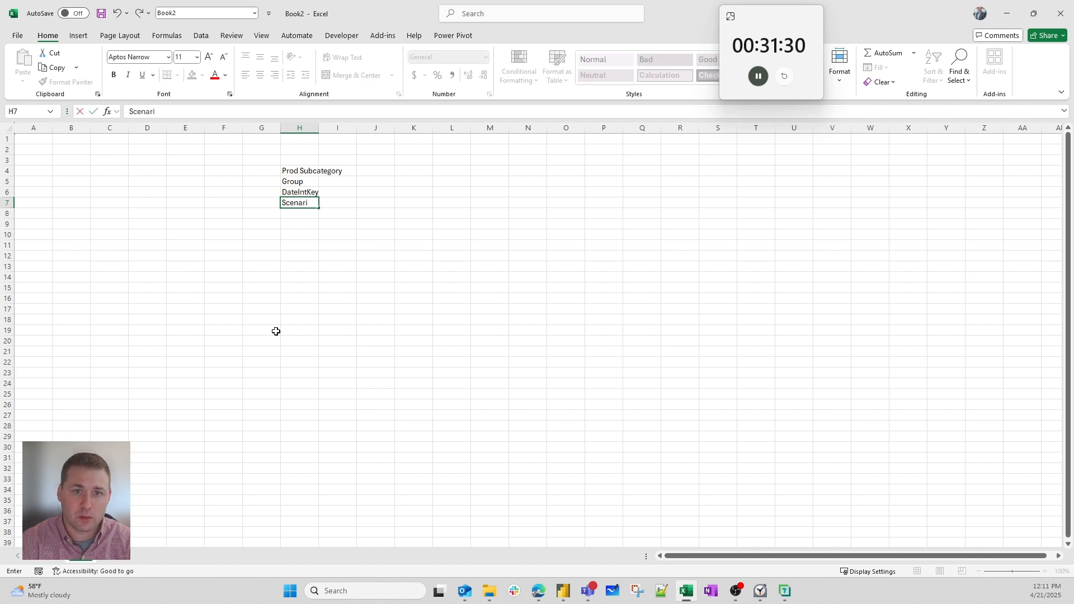
pyautogui.press('Return')
# - Enter 12 as the Scenario count in I7 and fit column H to the width of its labels
pyautogui.press('Up')
pyautogui.press('Right')
pyautogui.write('1')
pyautogui.press('Return')
pyautogui.press('Up')
pyautogui.press('Up')
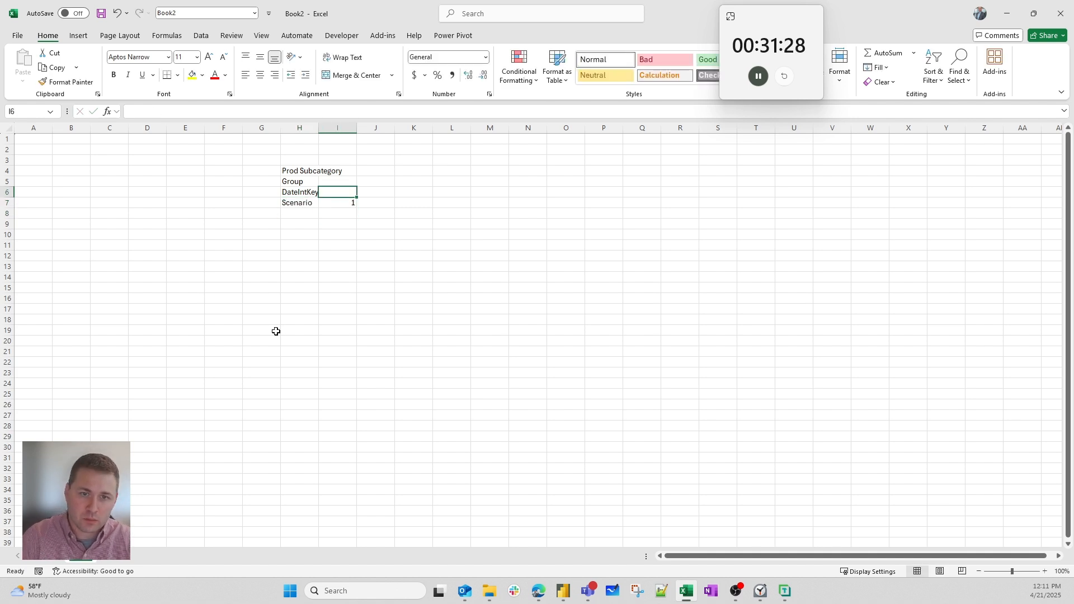
pyautogui.press('Down')
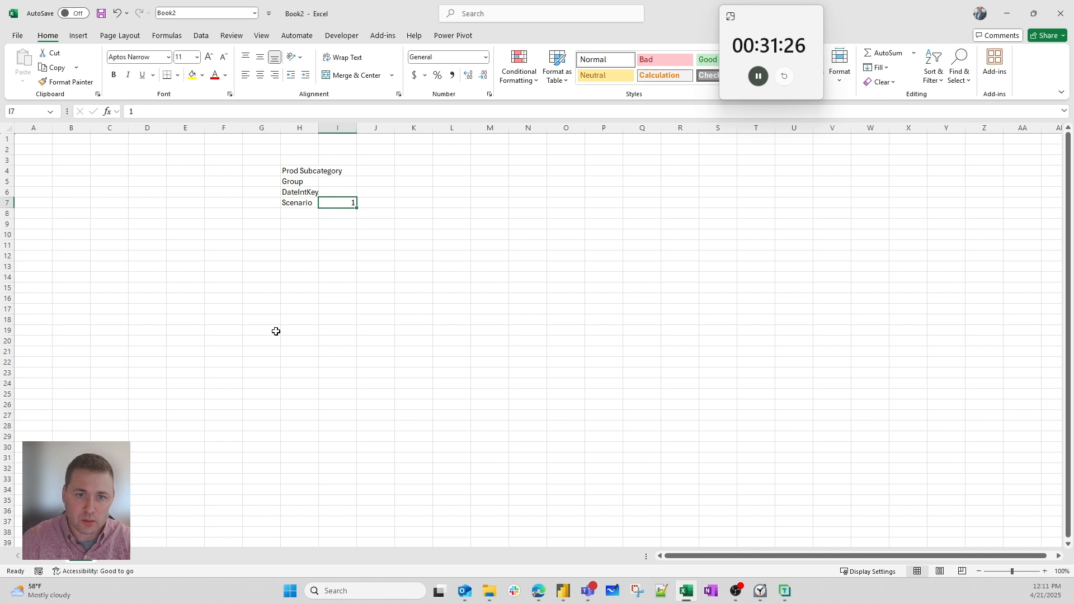
pyautogui.write('12')
pyautogui.press('Return')
pyautogui.press('Up')
pyautogui.press('Up')
pyautogui.press('Up')
pyautogui.press('Left')
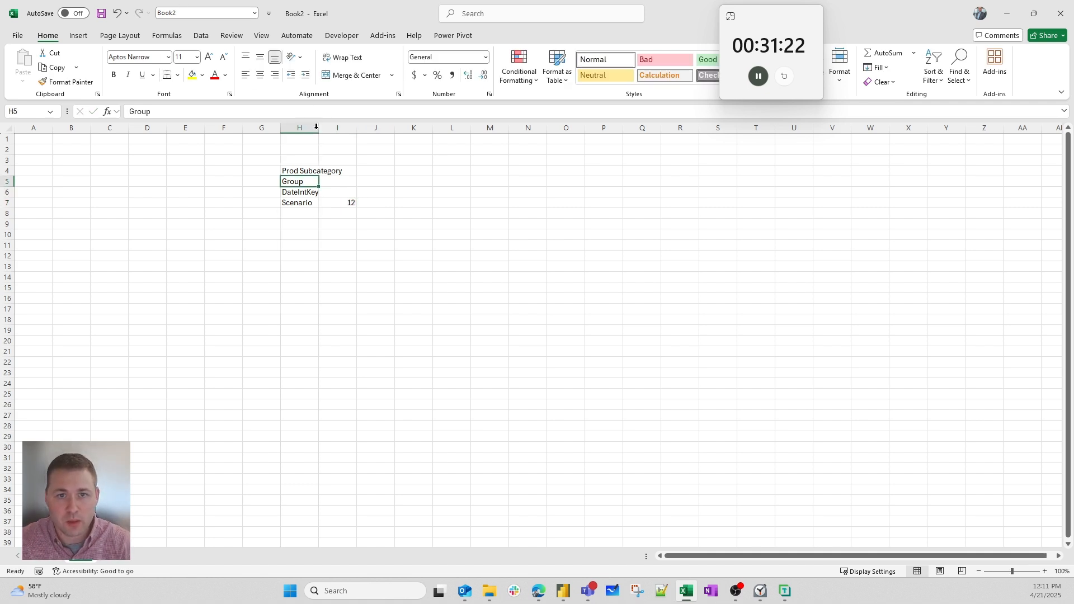
pyautogui.doubleClick(316, 127)
pyautogui.press('Right')
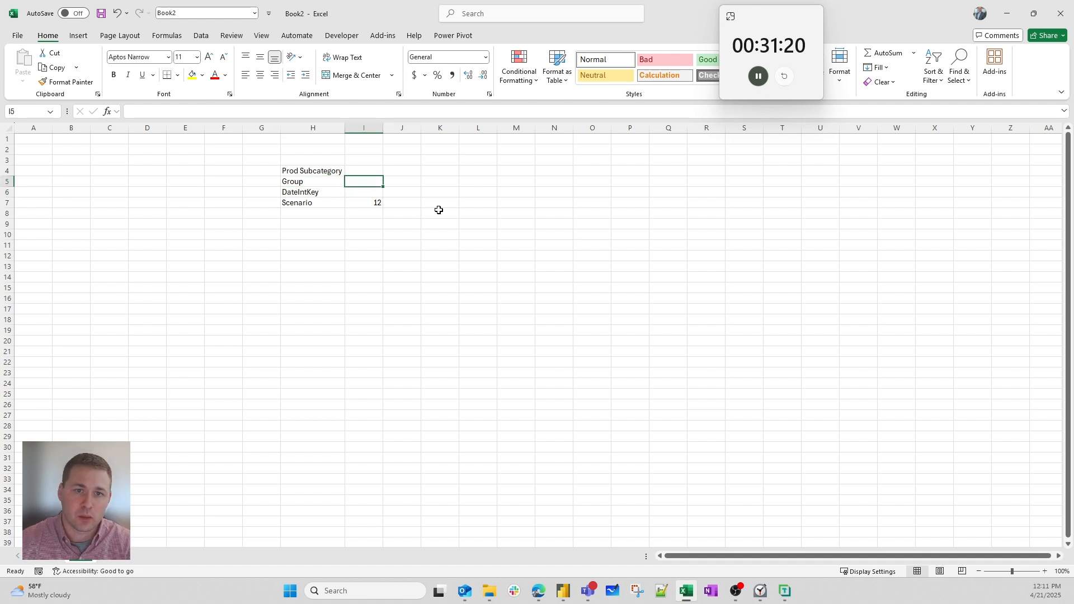
# - Enter the counts 37 for Prod Subcategory, 4 for Group and 365 for DateIntKey in I4 to I6
pyautogui.press('Up')
pyautogui.write('37')
pyautogui.press('Return')
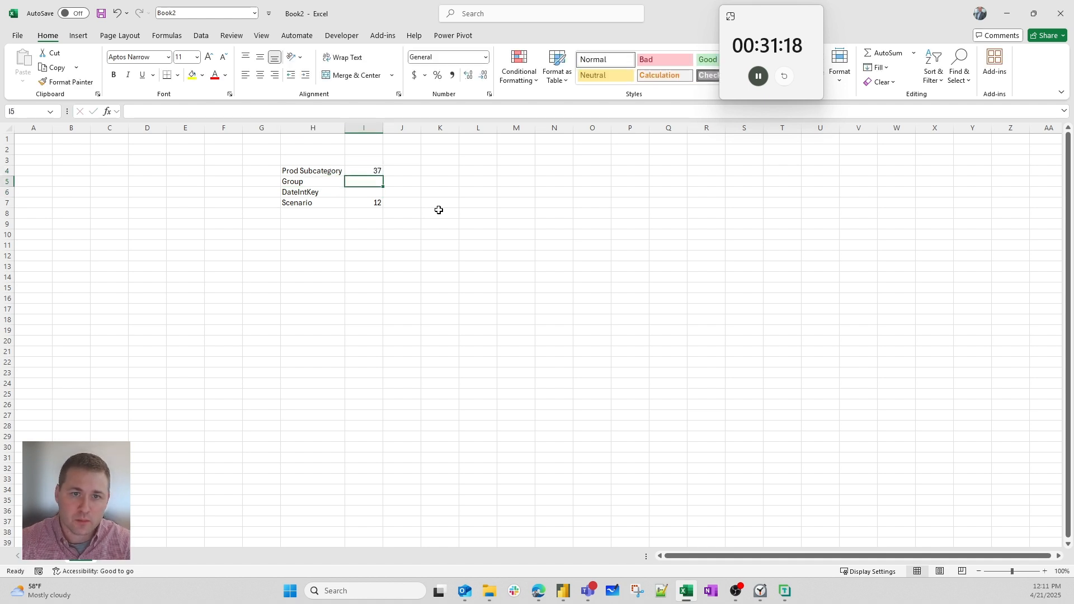
pyautogui.write('4')
pyautogui.press('Return')
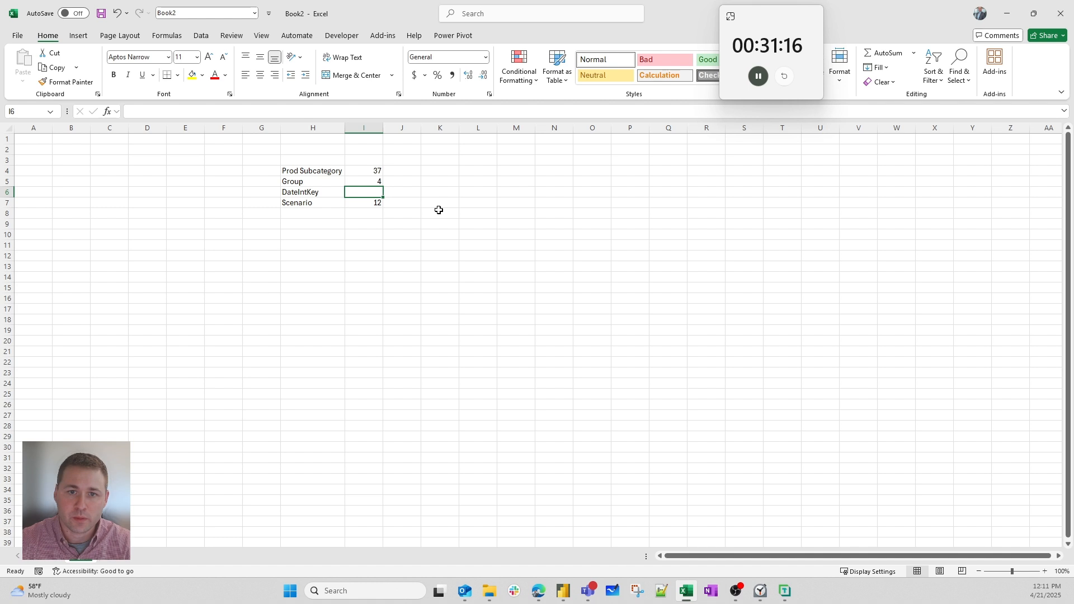
pyautogui.write('365')
pyautogui.press('Return')
# - Multiply the four counts in I9 with =I4*I5*I6*I7 and format the result with thousands separators and two decimals
pyautogui.press('Return')
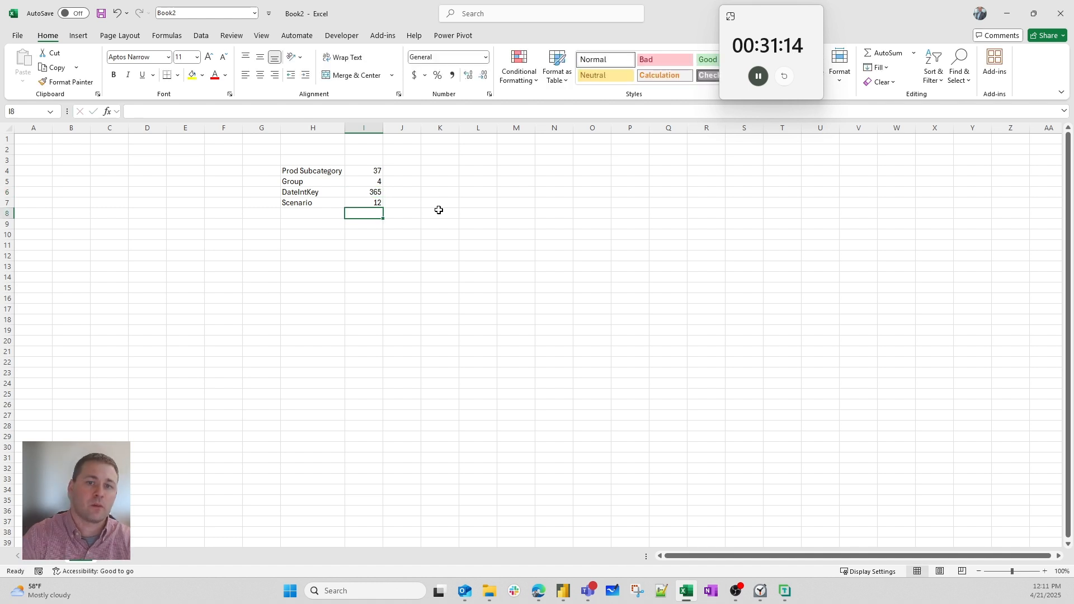
pyautogui.press('Return')
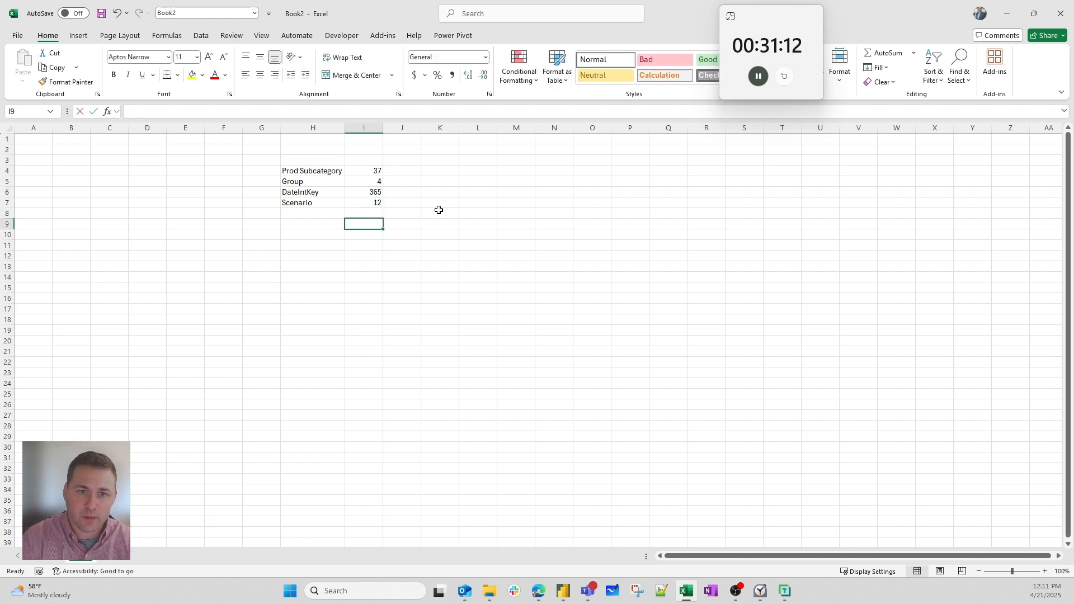
pyautogui.write('=')
pyautogui.press('Up')
pyautogui.press('Up')
pyautogui.press('Up')
pyautogui.press('Up')
pyautogui.press('Up')
pyautogui.write('*')
pyautogui.press('Up')
pyautogui.press('Up')
pyautogui.press('Up')
pyautogui.press('Up')
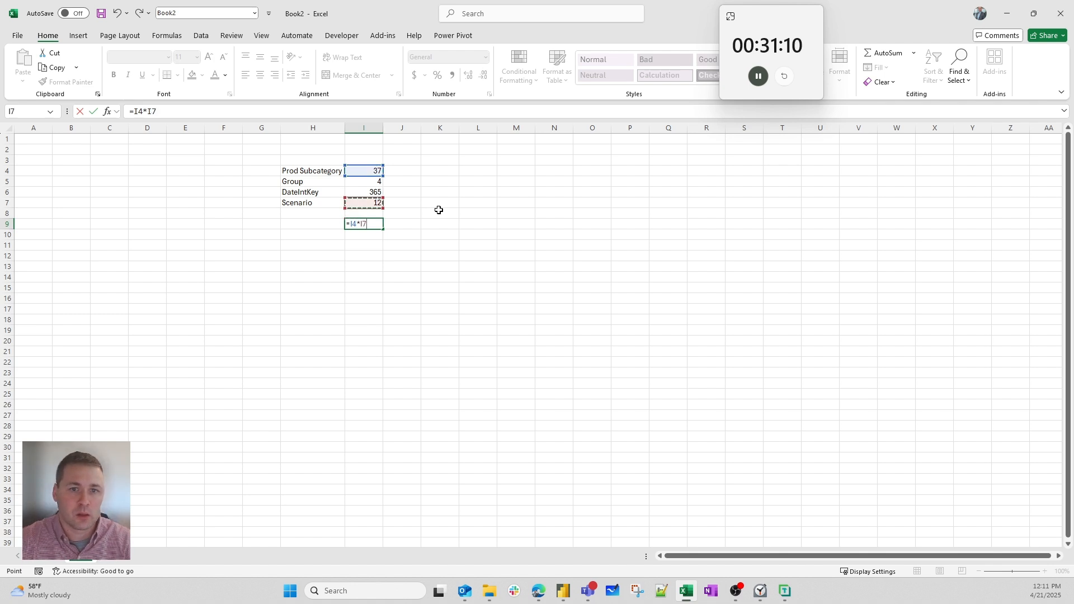
pyautogui.write('*')
pyautogui.press('Up')
pyautogui.press('Up')
pyautogui.press('Up')
pyautogui.write('*')
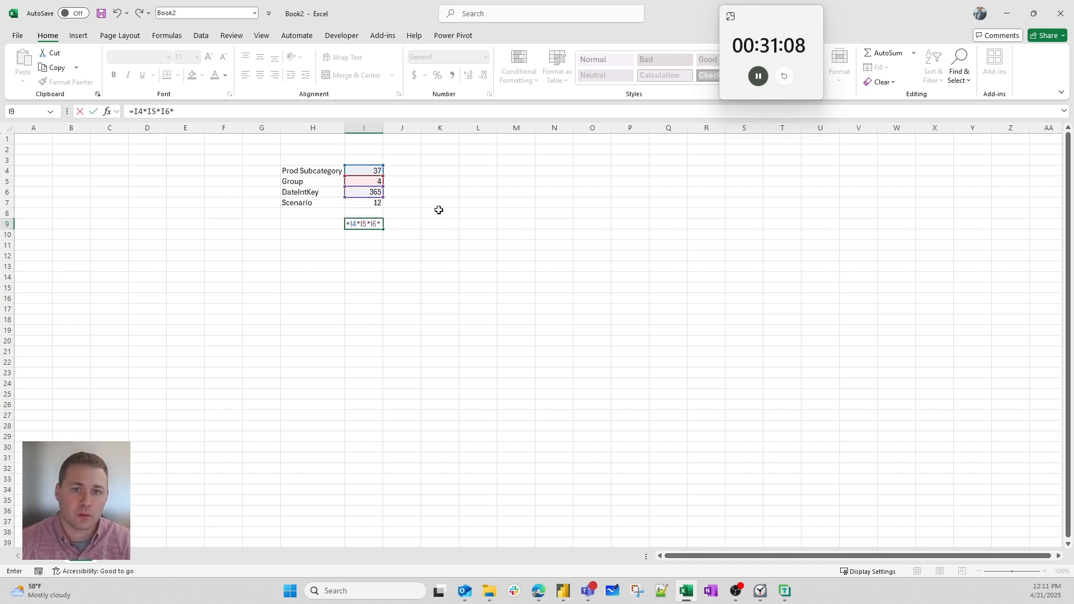
pyautogui.press('Down')
pyautogui.press('Return')
pyautogui.press('Up')
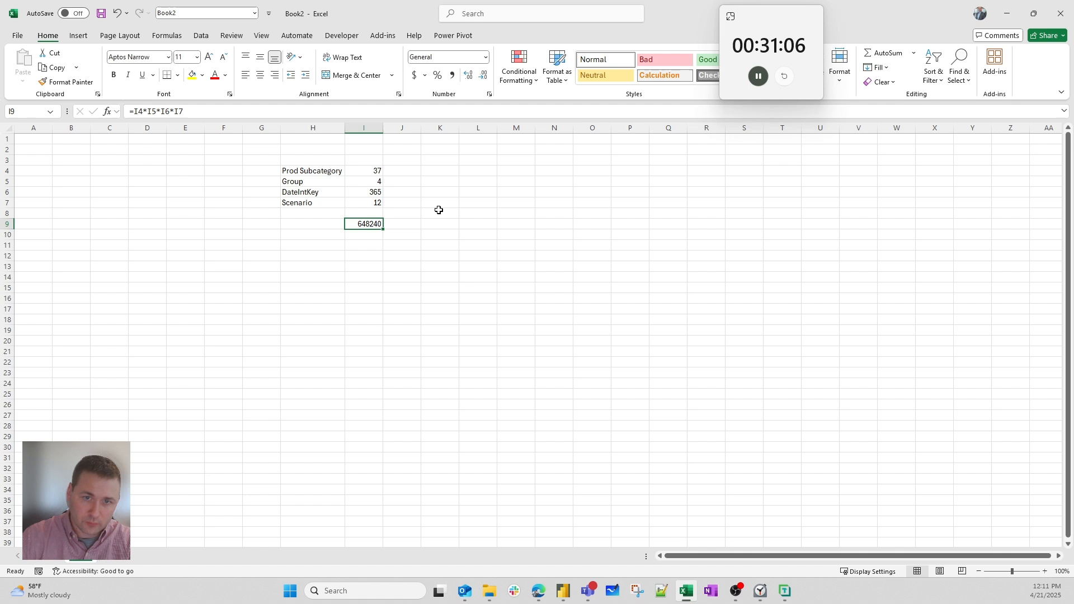
pyautogui.hotkey('ctrl', 'shift', '1')
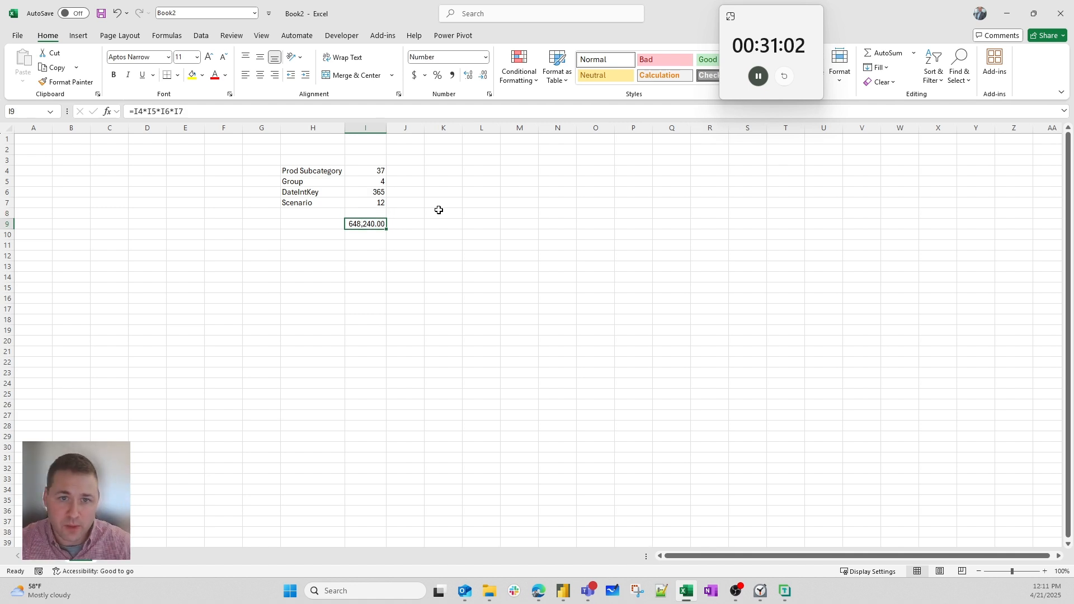
# - Set the Scenario count in I7 to 1 and check the recalculated number of key combinations in I9
pyautogui.press('Up')
pyautogui.press('Up')
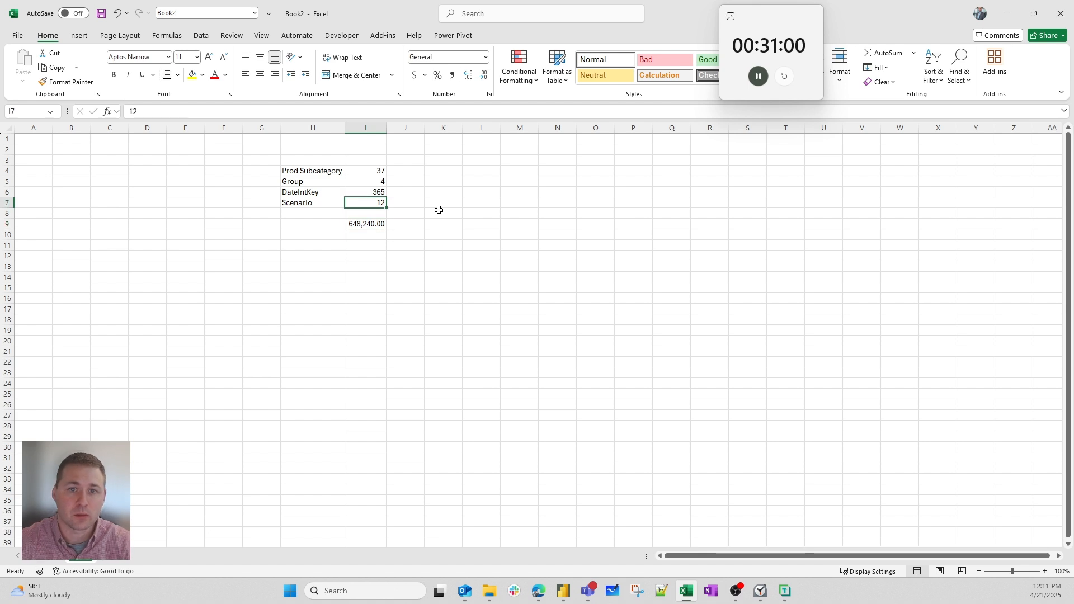
pyautogui.write('1')
pyautogui.press('Return')
pyautogui.press('Up')
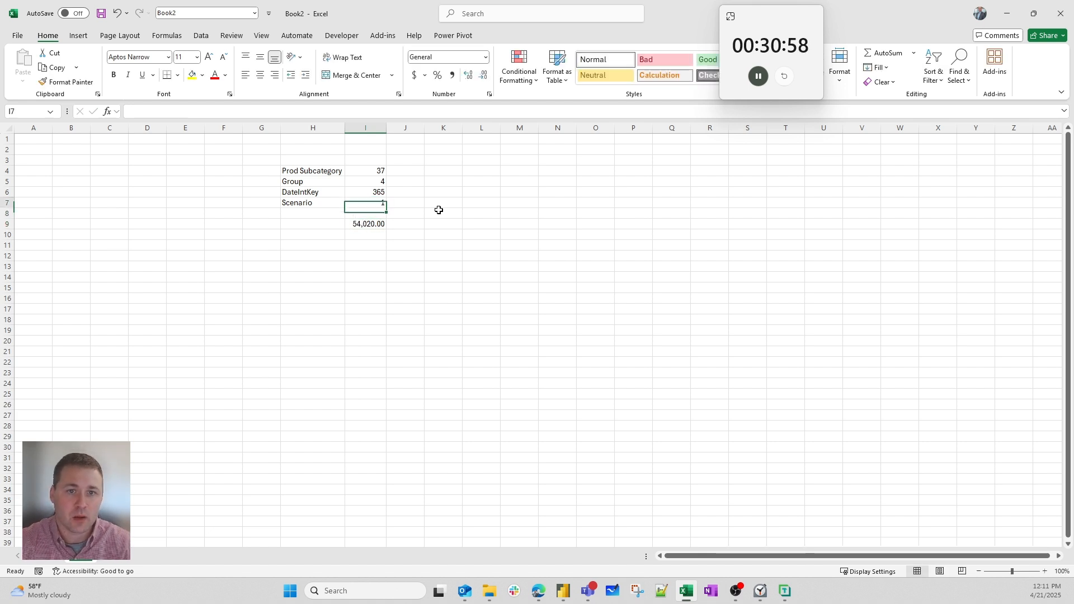
pyautogui.hotkey('shift', 'Left')
pyautogui.press('Down')
pyautogui.press('Down')
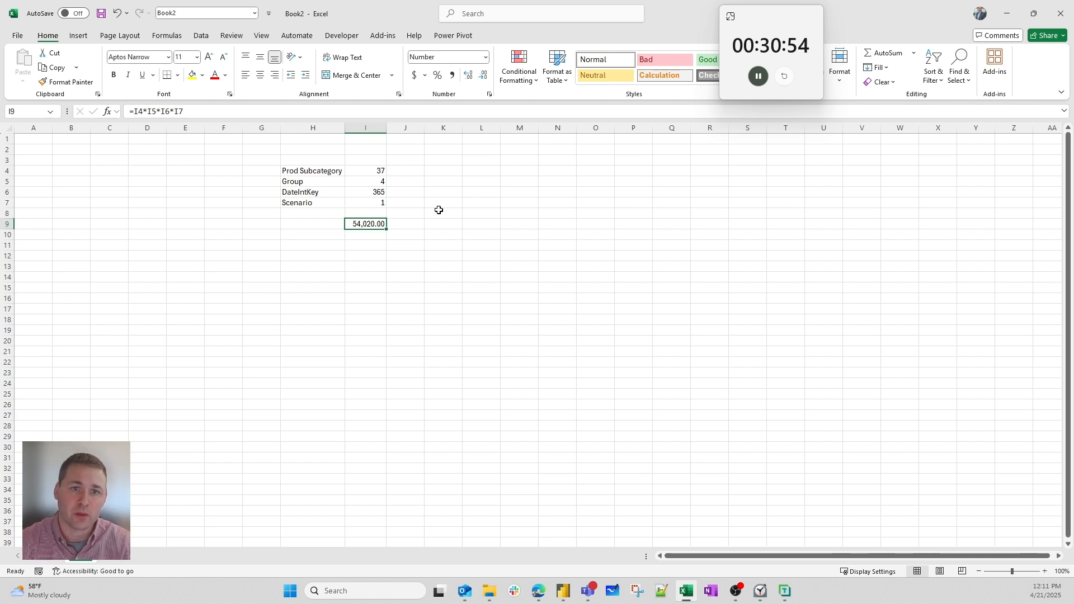
# - Set the DateIntKey count in I6 to 12
pyautogui.press('F2')
pyautogui.press('Escape')
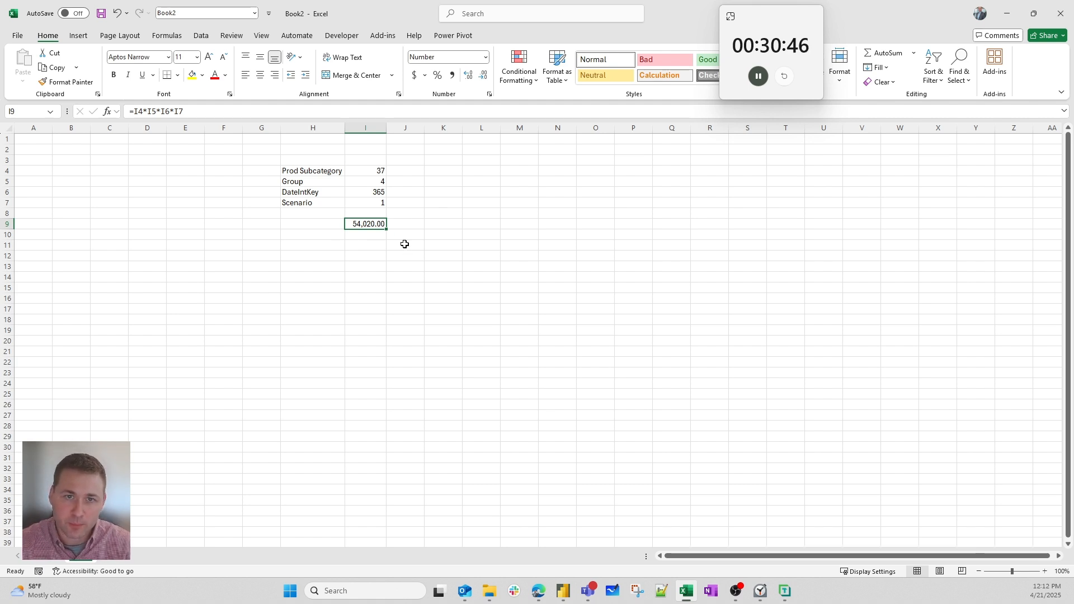
pyautogui.click(368, 192)
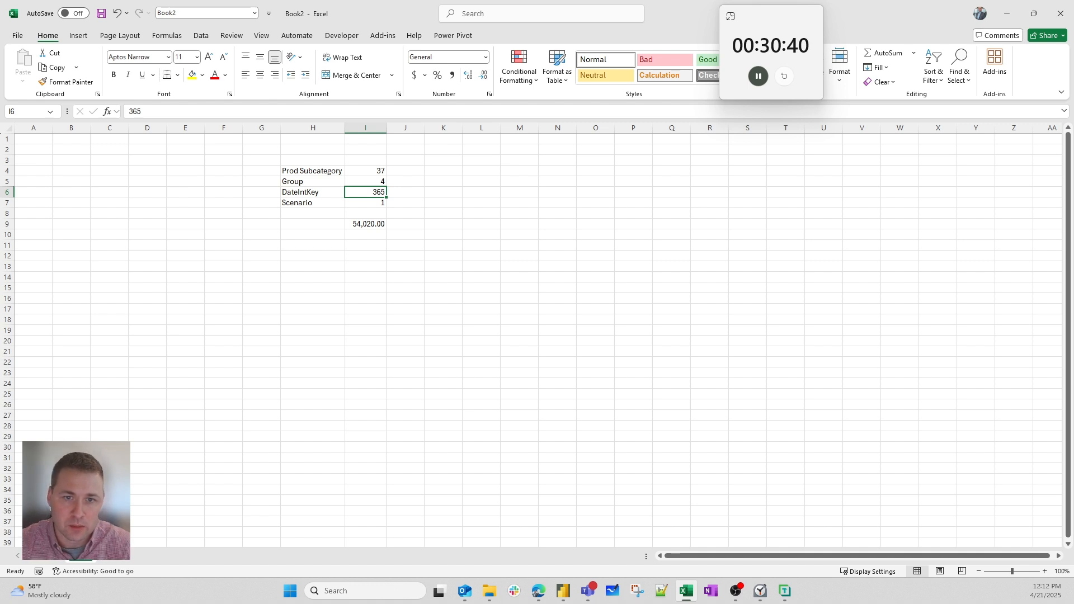
pyautogui.write('12')
pyautogui.press('Return')
pyautogui.press('Up')
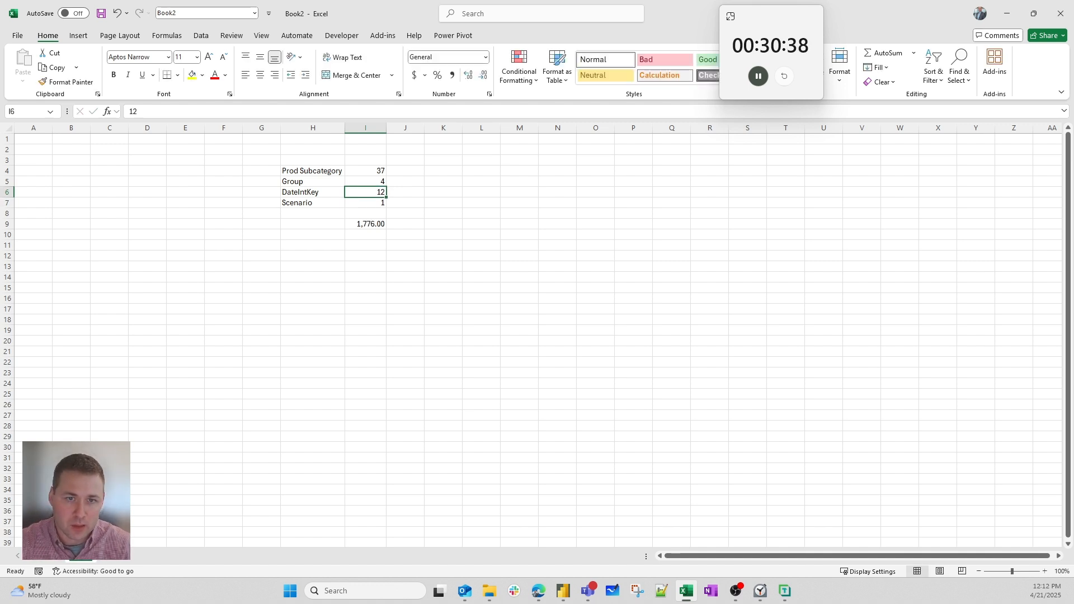
# - Switch to Power BI and compare the distinct value counts of DateIntKeySingle and DateIntKeyMonthEnd in the d_Date table
pyautogui.click(1005, 13)
pyautogui.click(12, 123)
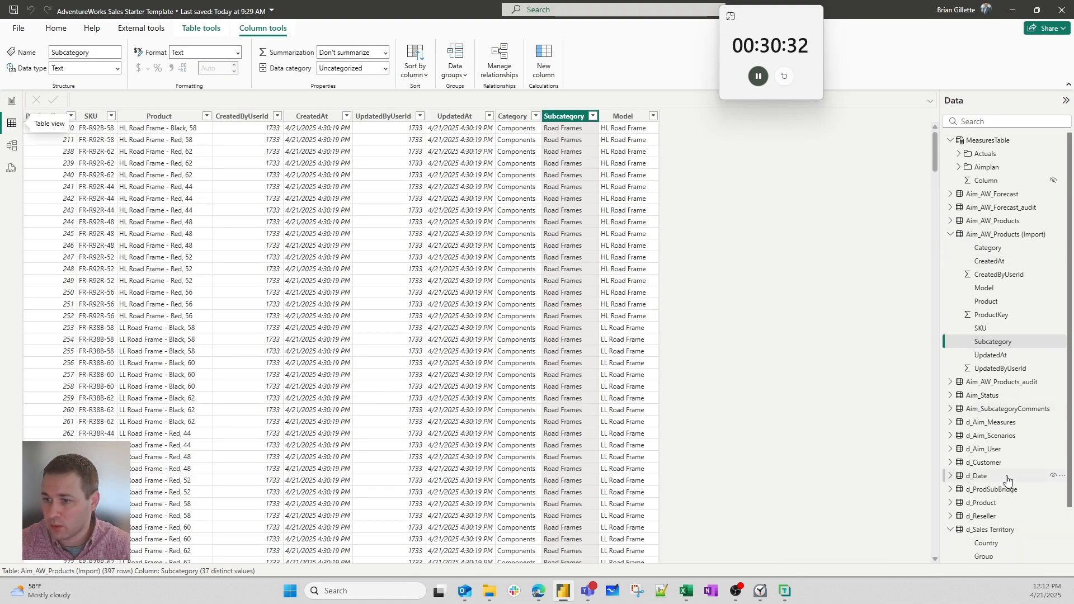
pyautogui.scroll(-2, 1002, 447)
pyautogui.click(985, 419)
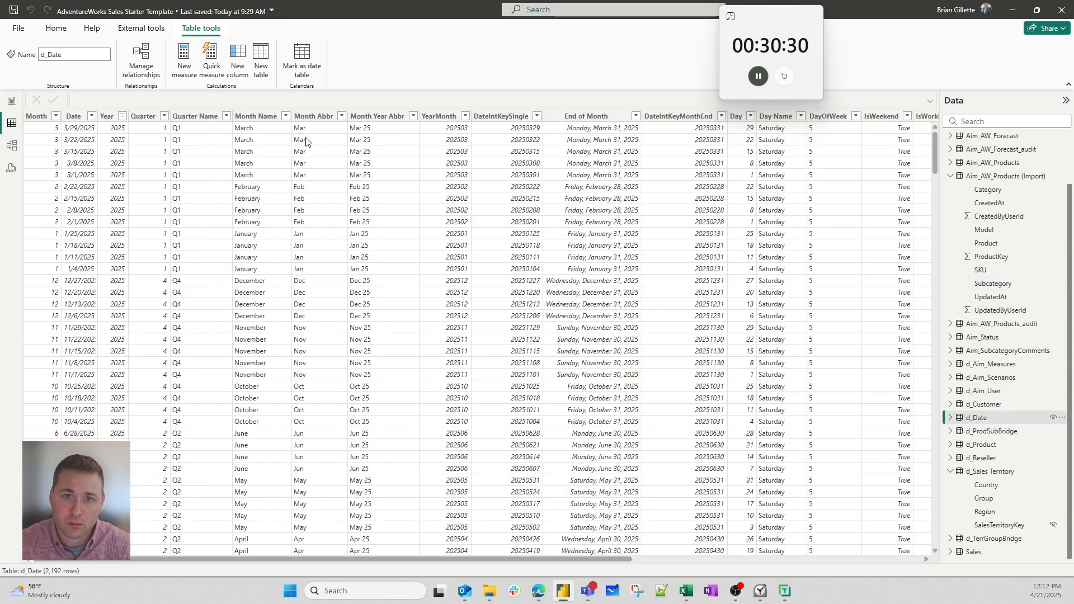
pyautogui.click(511, 116)
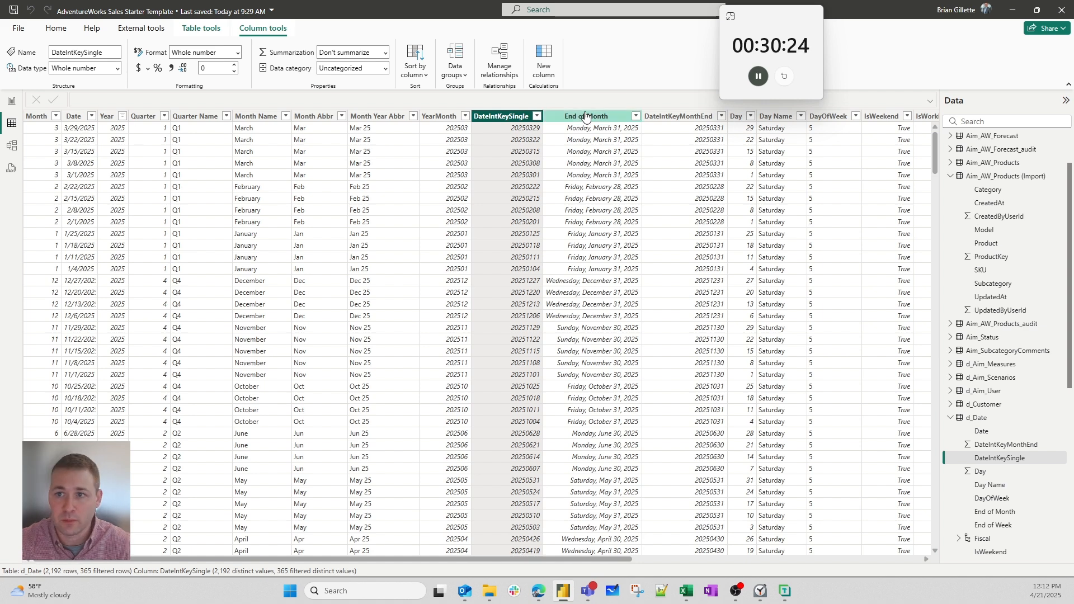
pyautogui.click(688, 116)
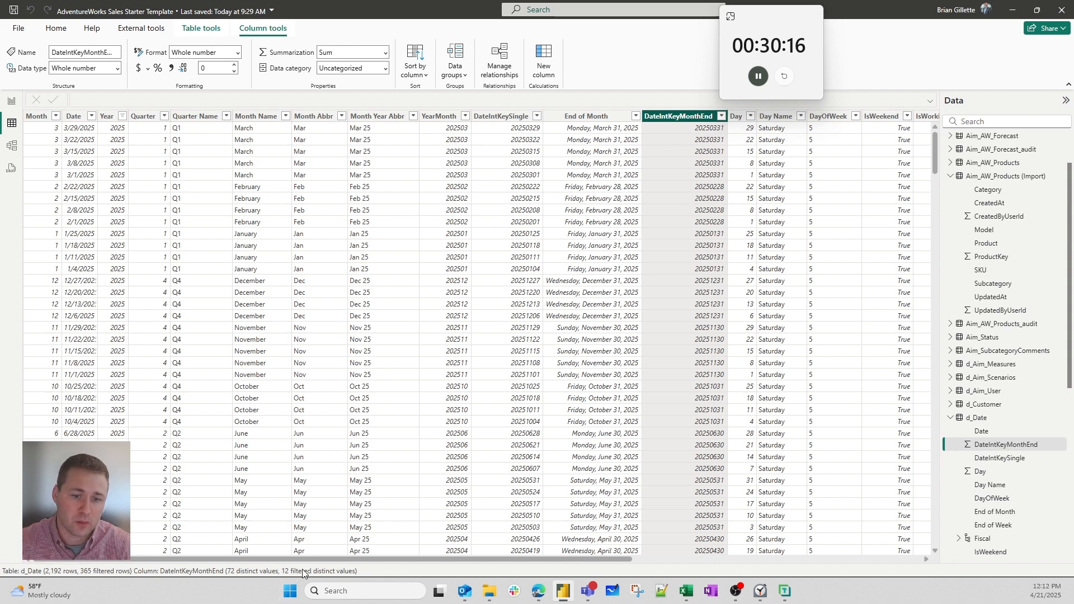
# - Replace DateIntKeySingle with DateIntKeyMonthEnd in the Product Forecast visual's key fields and open the visual for editing
pyautogui.click(12, 101)
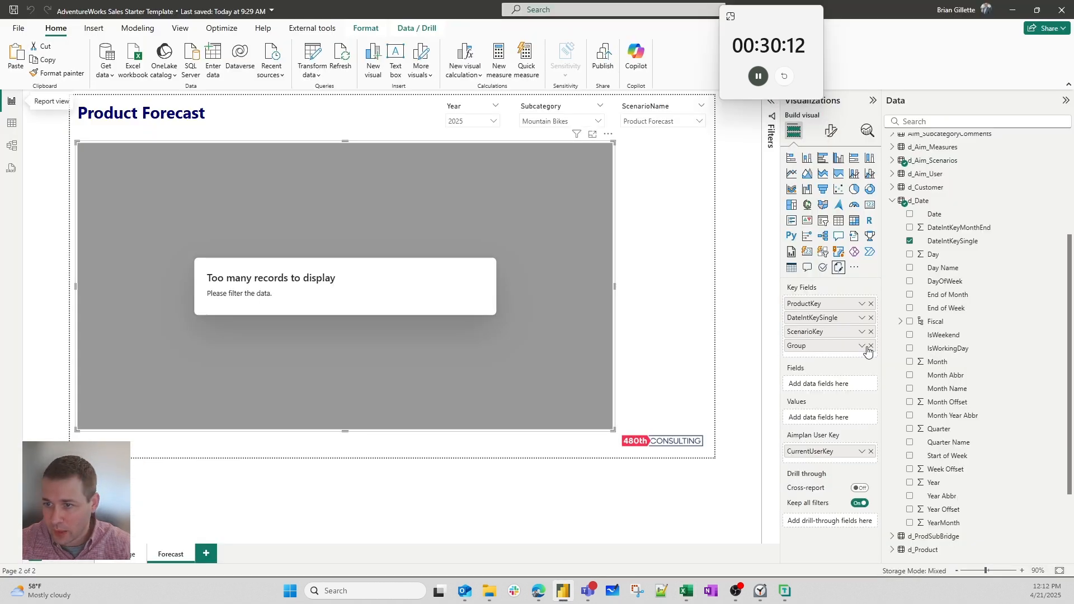
pyautogui.click(871, 318)
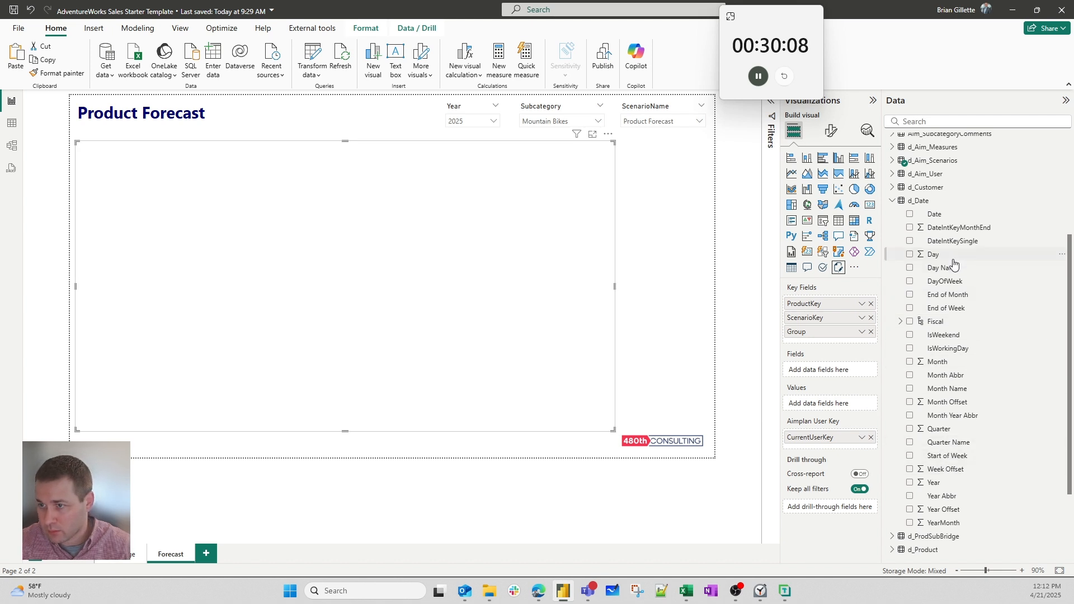
pyautogui.moveTo(963, 228); pyautogui.dragTo(822, 346)
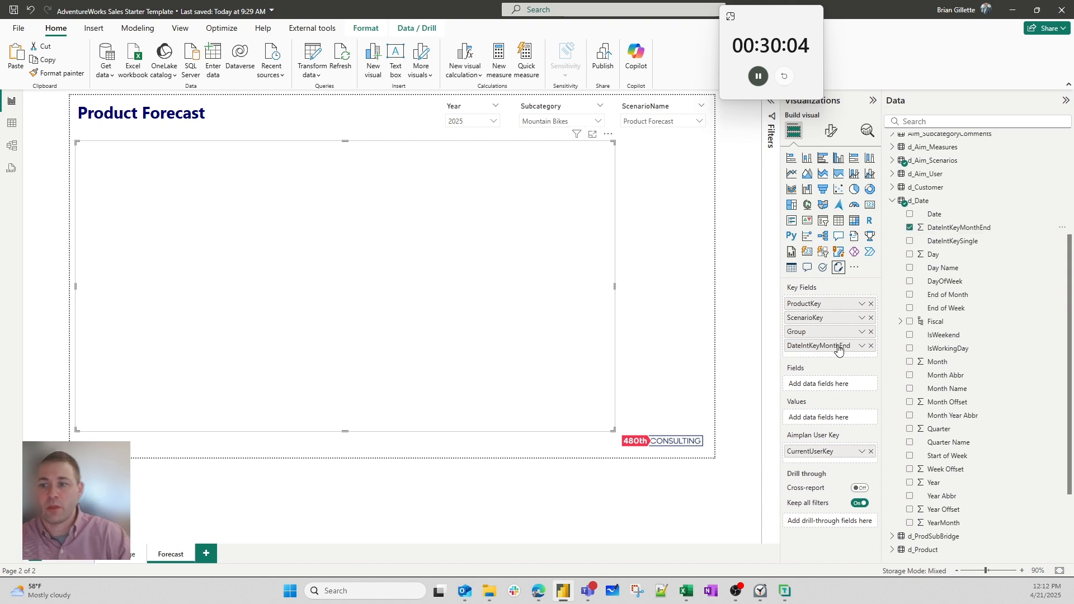
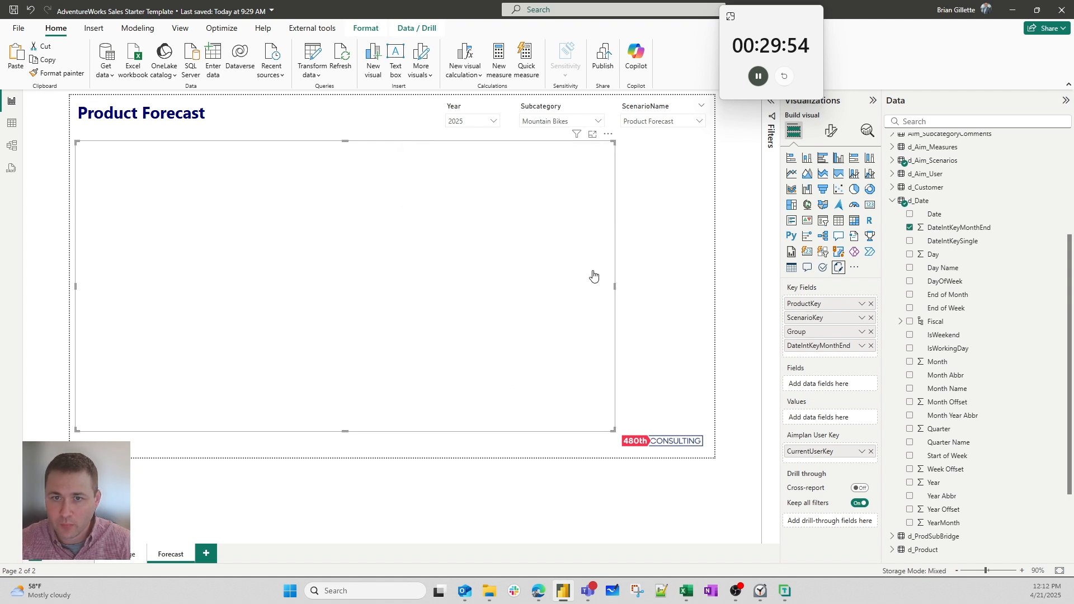
pyautogui.click(609, 141)
pyautogui.click(627, 149)
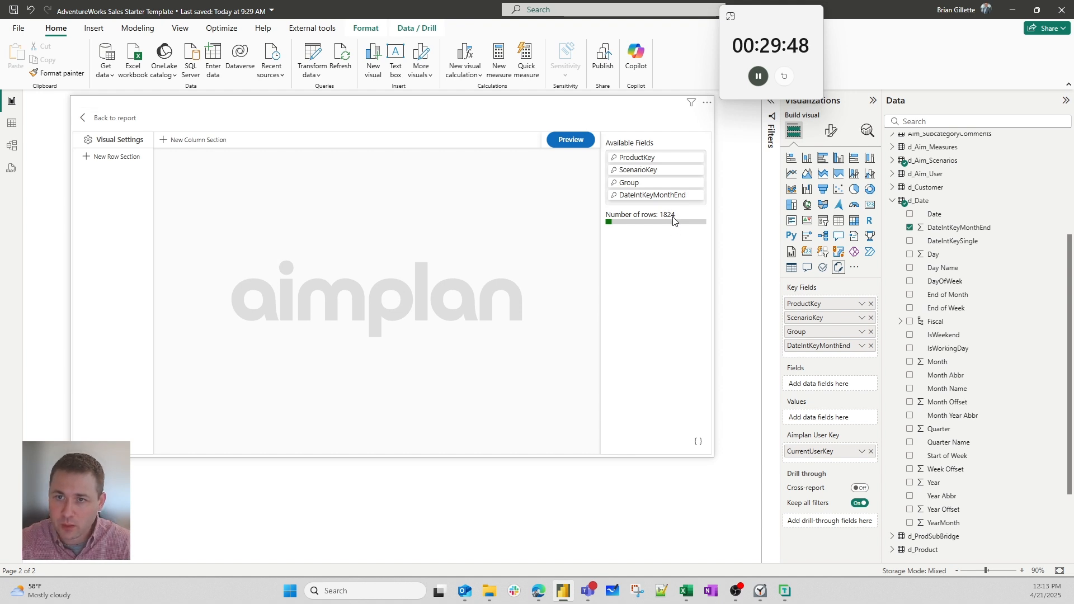
# - Switch to the Excel workbook and set the Prod Subcategory count in I4 to 1, checking the report's Subcategory slicer
pyautogui.hotkey('alt', 'Tab')
pyautogui.press('Up')
pyautogui.press('Up')
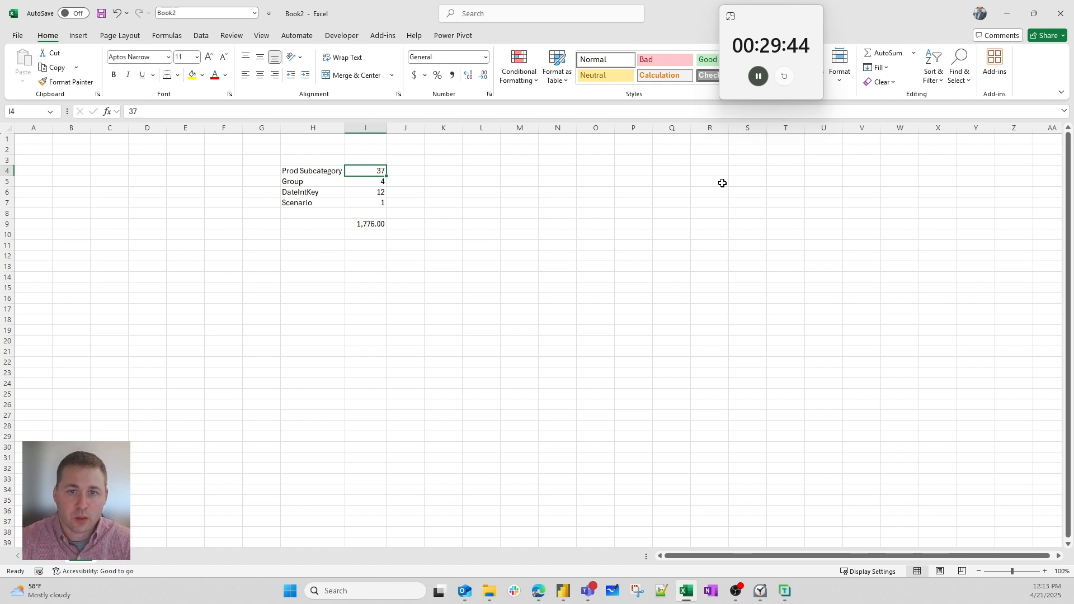
pyautogui.hotkey('alt', 'Tab')
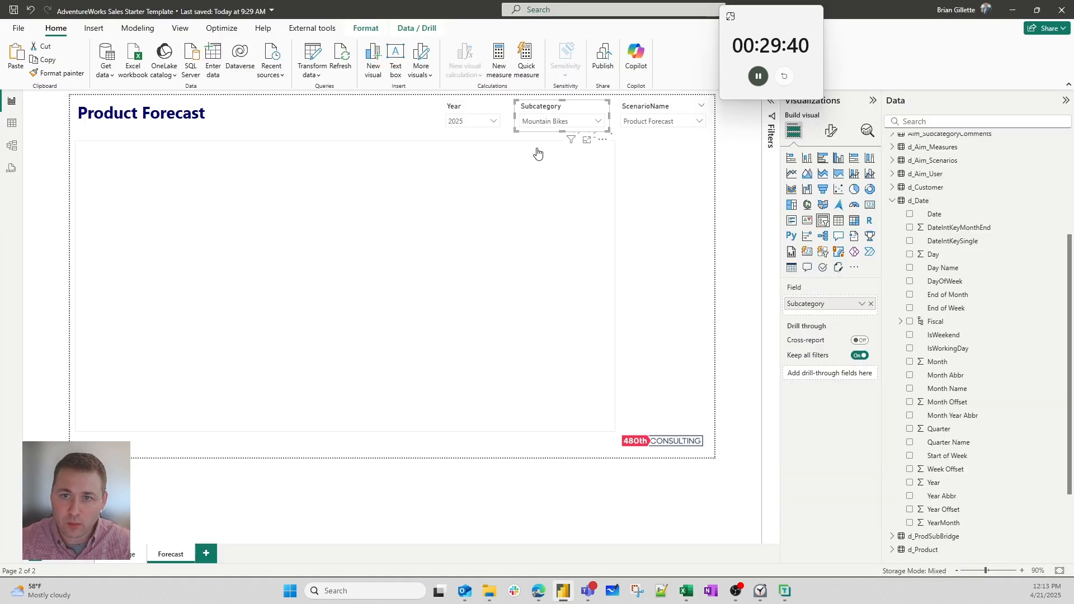
pyautogui.hotkey('alt', 'Tab')
pyautogui.press('BackSpace')
pyautogui.press('BackSpace')
pyautogui.write('1')
pyautogui.press('Return')
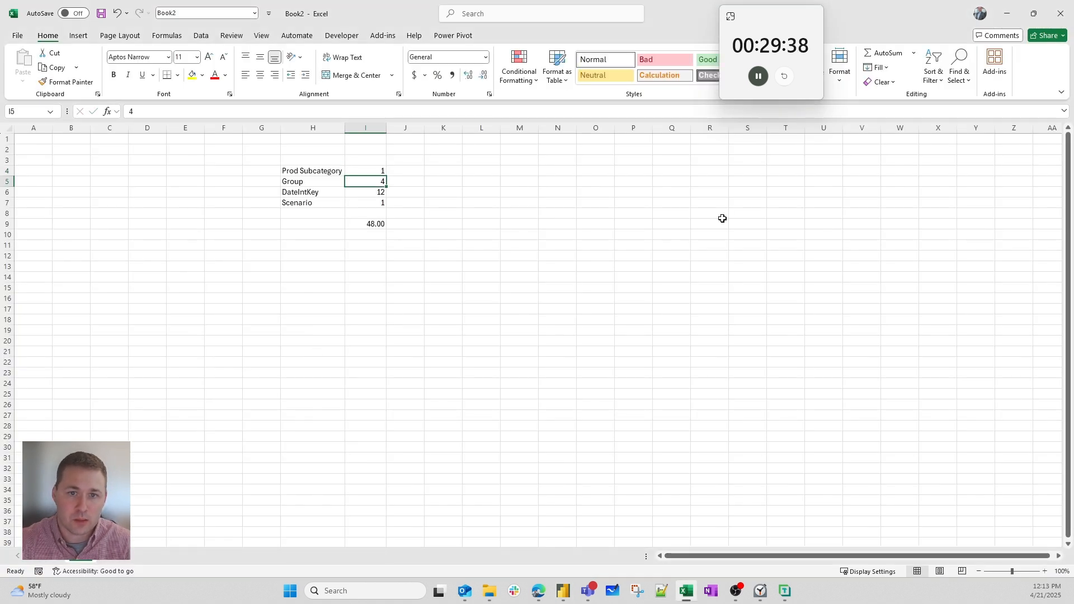
pyautogui.press('Up')
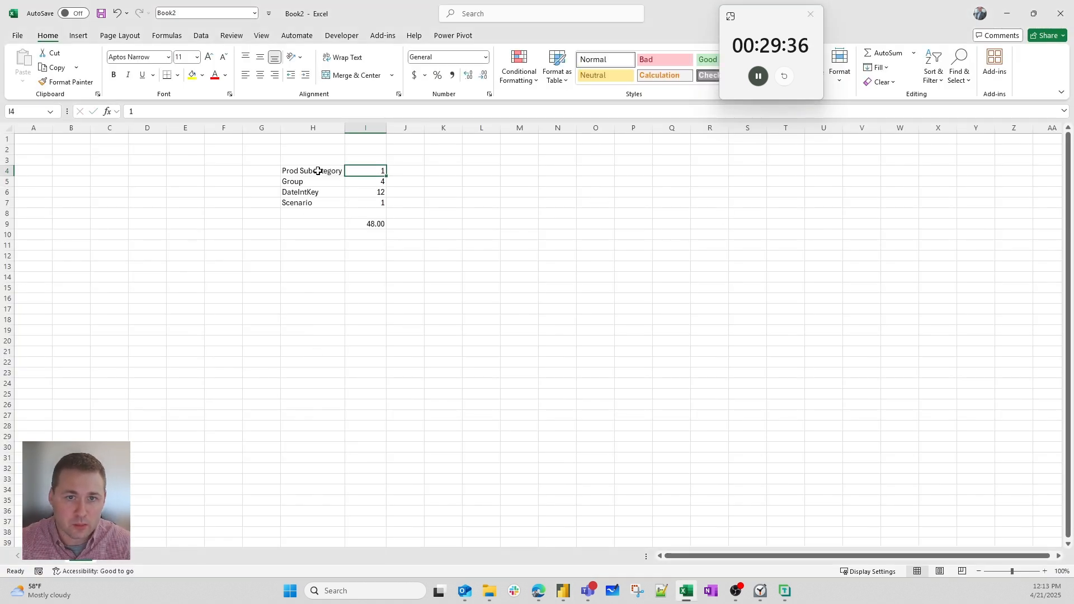
# - Highlight the Prod Subcategory, DateIntKey and Scenario rows of the key combination calculation
pyautogui.moveTo(319, 171); pyautogui.dragTo(355, 170)
pyautogui.keyDown('ctrl'); pyautogui.click(370, 167); pyautogui.keyUp('ctrl')
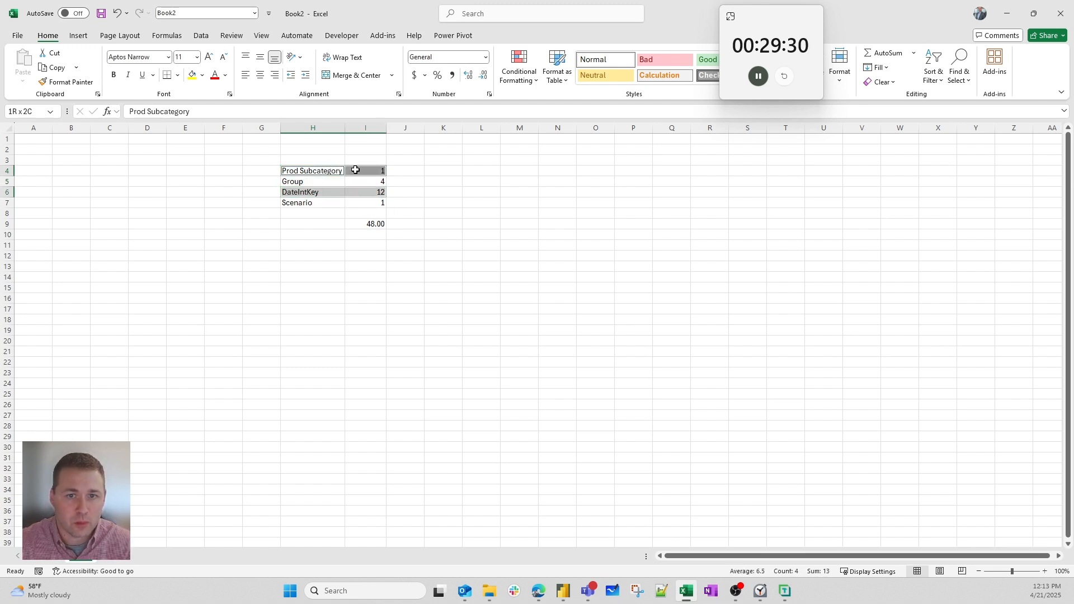
pyautogui.moveTo(319, 202); pyautogui.dragTo(366, 201)
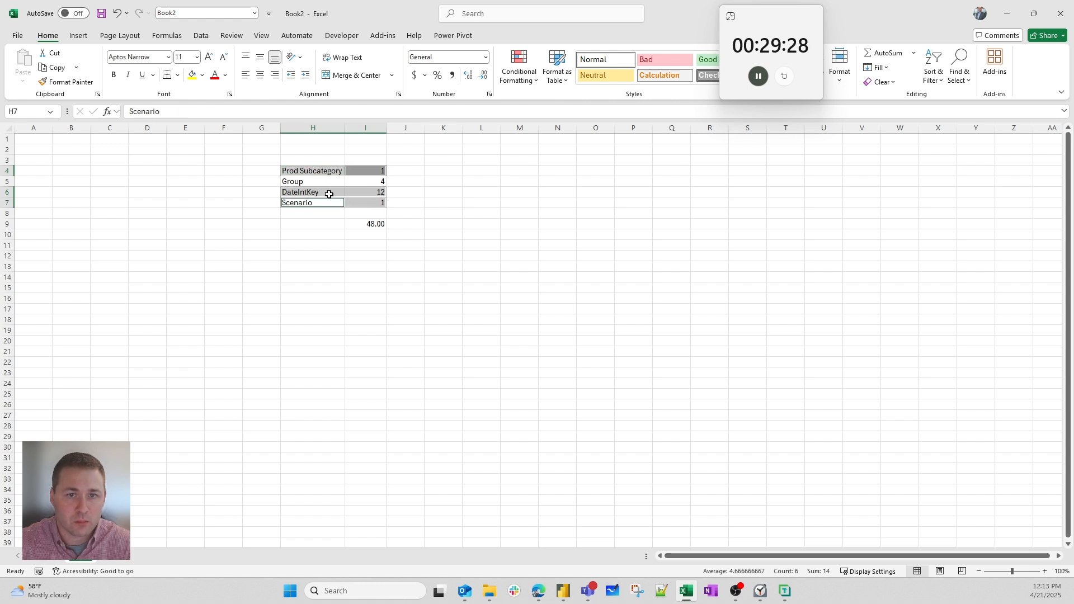
# - Return to Power BI and open the Aimplan visual for editing to check its available fields and number of rows
pyautogui.hotkey('alt', 'Tab')
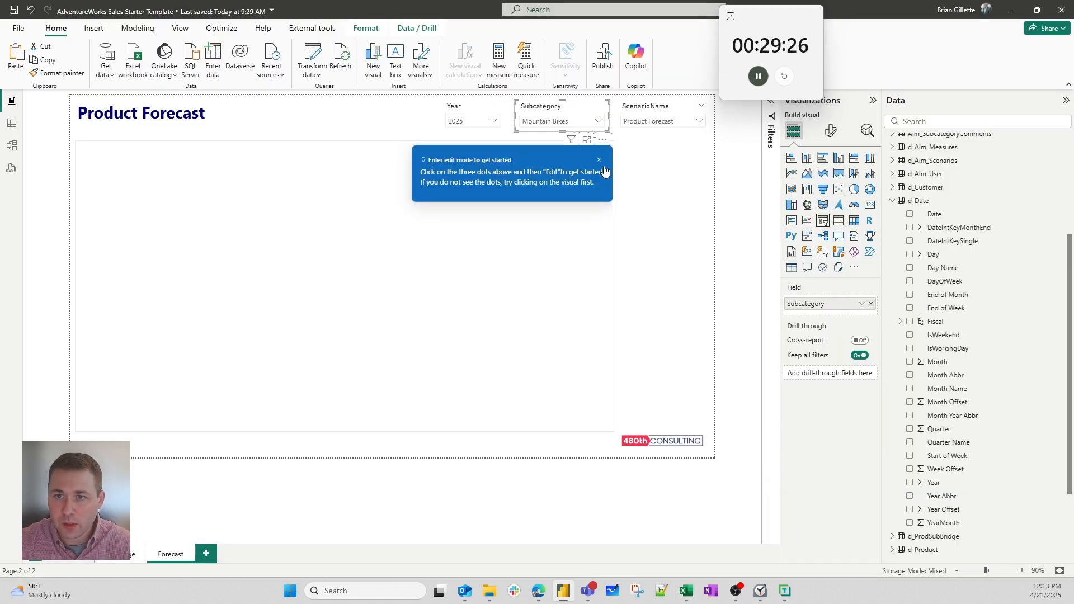
pyautogui.click(603, 140)
pyautogui.click(603, 141)
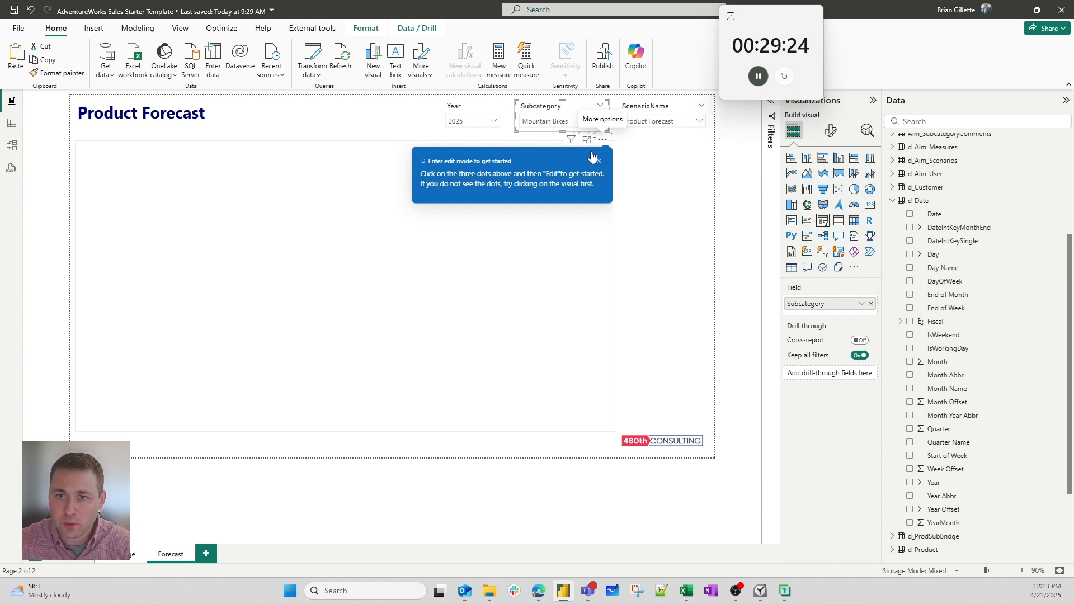
pyautogui.click(602, 141)
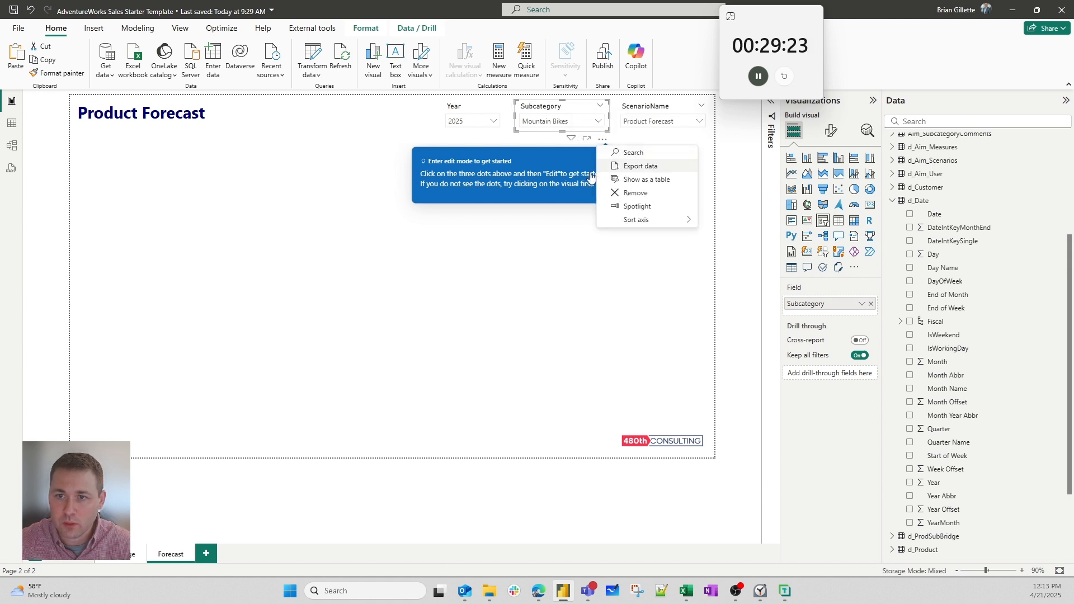
pyautogui.click(575, 288)
pyautogui.click(589, 285)
pyautogui.click(608, 136)
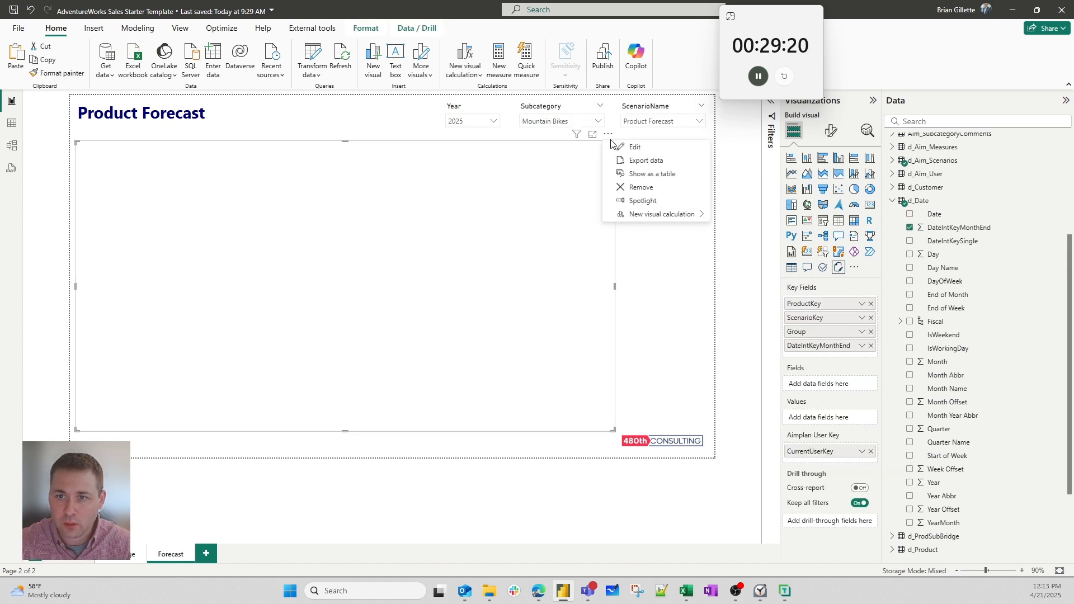
pyautogui.click(632, 144)
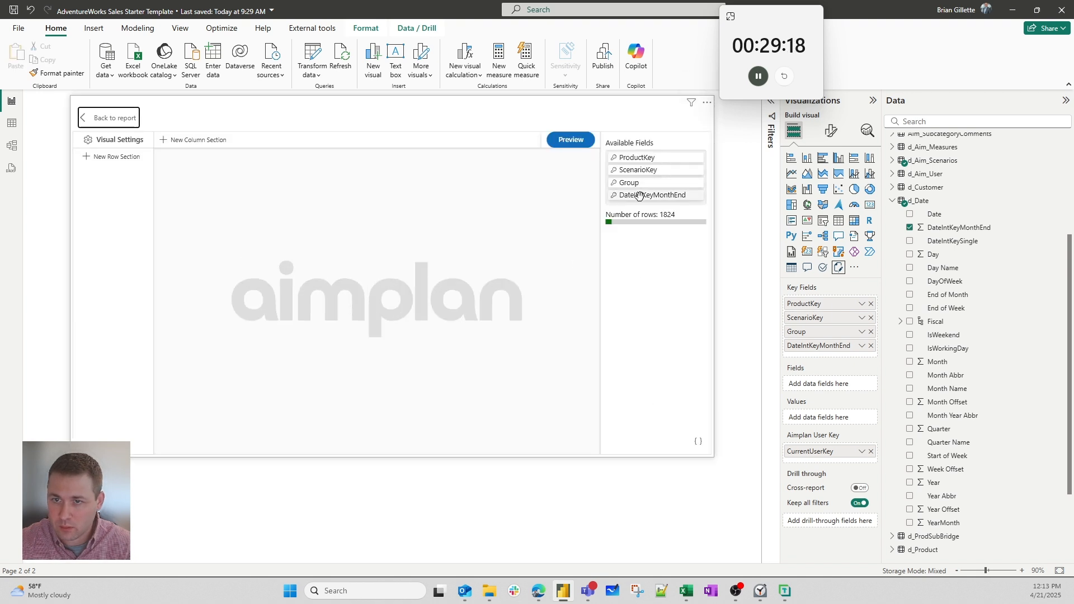
pyautogui.moveTo(640, 195)
pyautogui.mouseDown()
pyautogui.moveTo(619, 187)
pyautogui.moveTo(645, 183)
pyautogui.mouseUp()
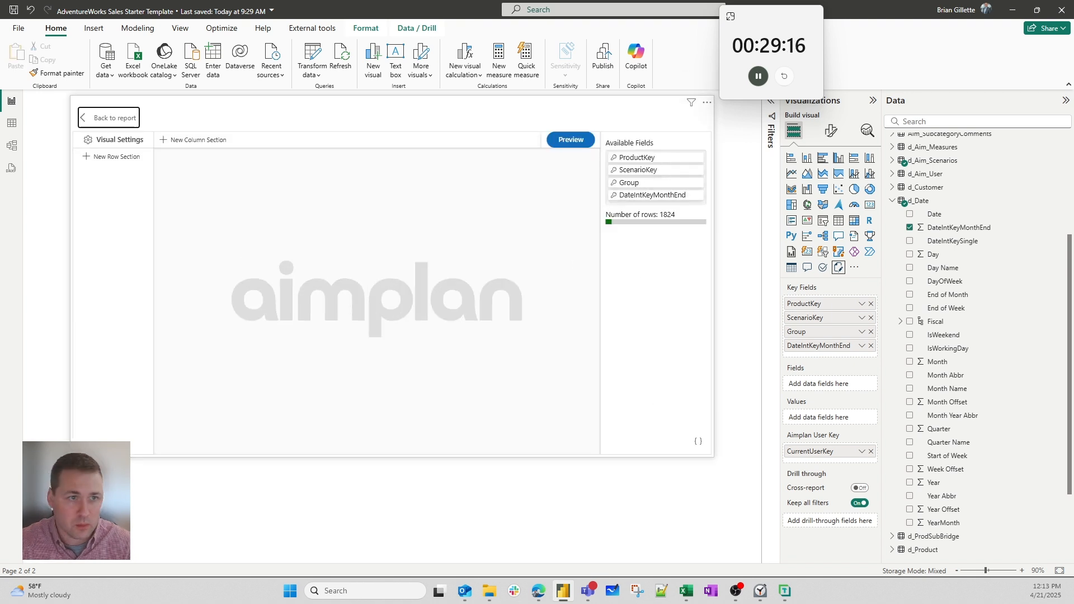
# - Check the number of distinct Group values in the d_Sales Territory table
pyautogui.click(11, 123)
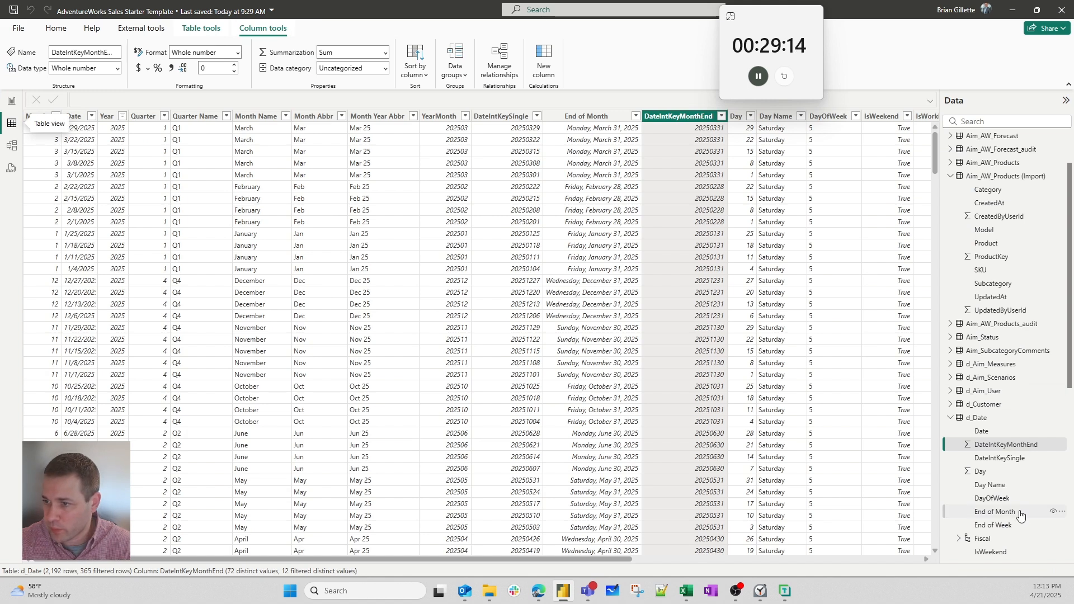
pyautogui.scroll(-5, 1019, 516)
pyautogui.click(989, 499)
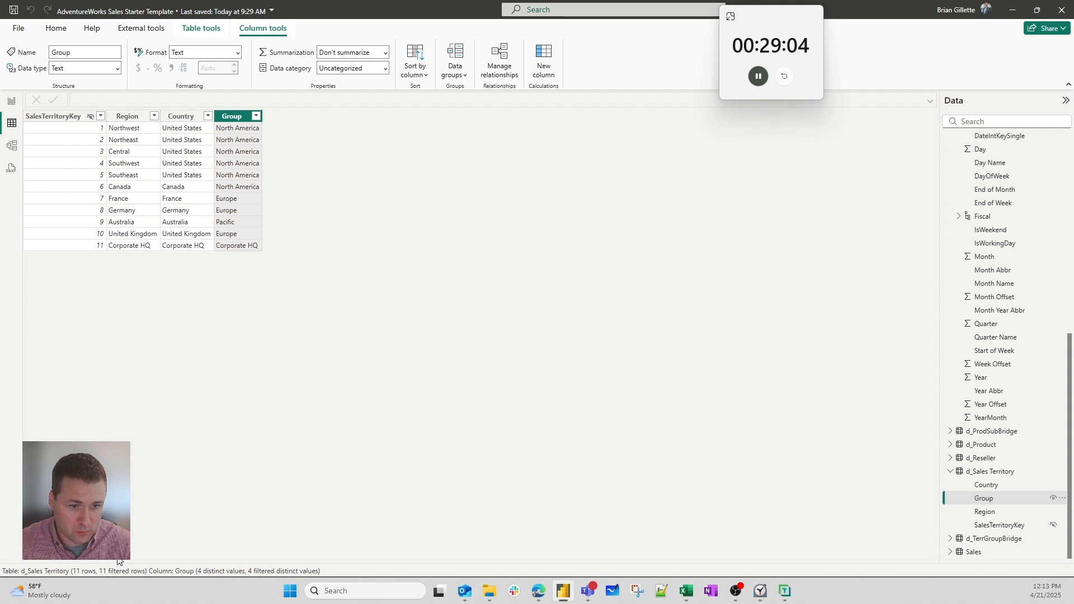
# - Switch to the Excel workbook, try a Group count of 11 in I5 and undo the change
pyautogui.hotkey('alt', 'Tab')
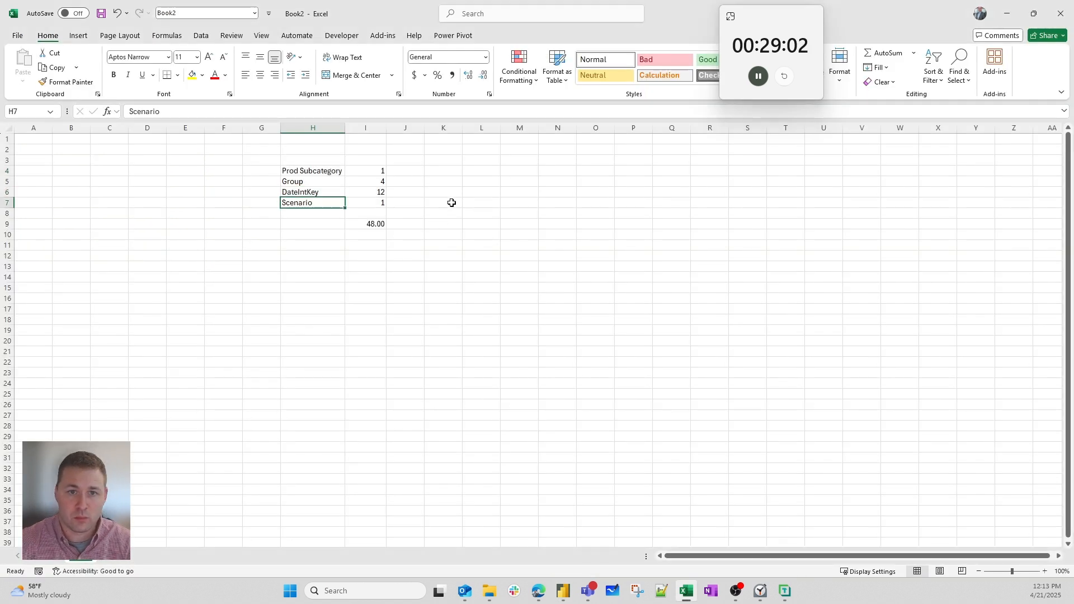
pyautogui.press('Up')
pyautogui.press('Up')
pyautogui.press('Right')
pyautogui.write('11')
pyautogui.press('Return')
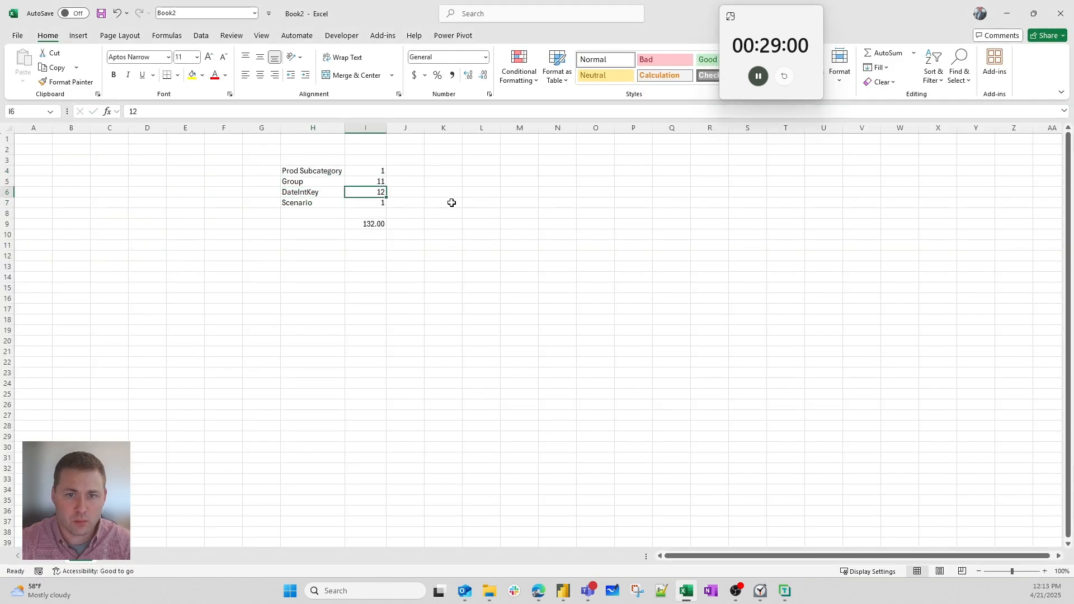
pyautogui.press('Up')
pyautogui.hotkey('ctrl', 'z')
# - Divide the visual's row count by the number of months in I11 with =1824/12
pyautogui.press('Down')
pyautogui.press('Down')
pyautogui.press('Down')
pyautogui.press('Down')
pyautogui.press('Down')
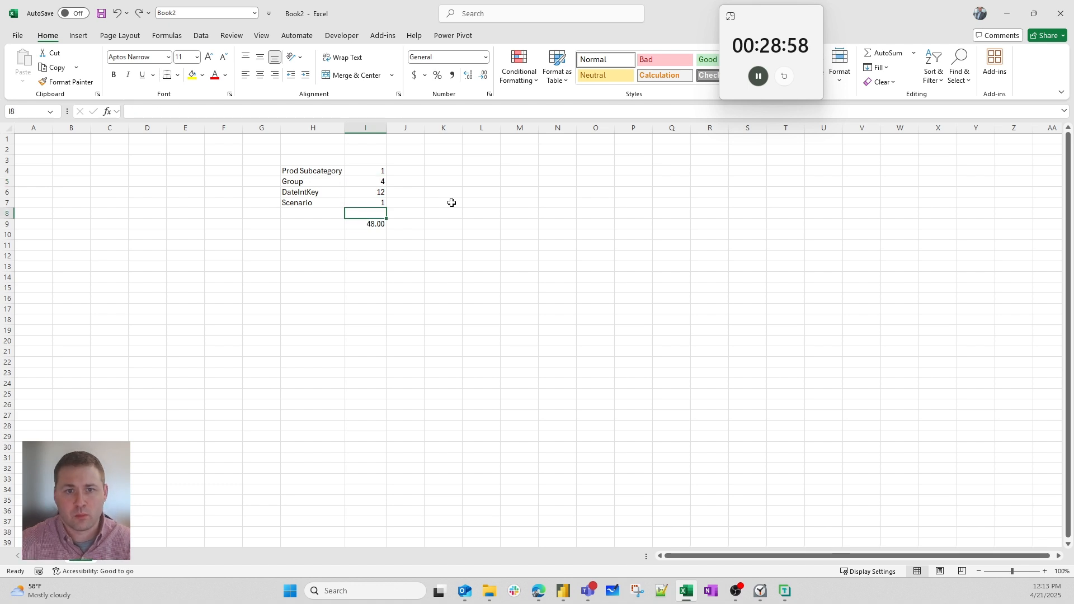
pyautogui.press('Down')
pyautogui.press('Up')
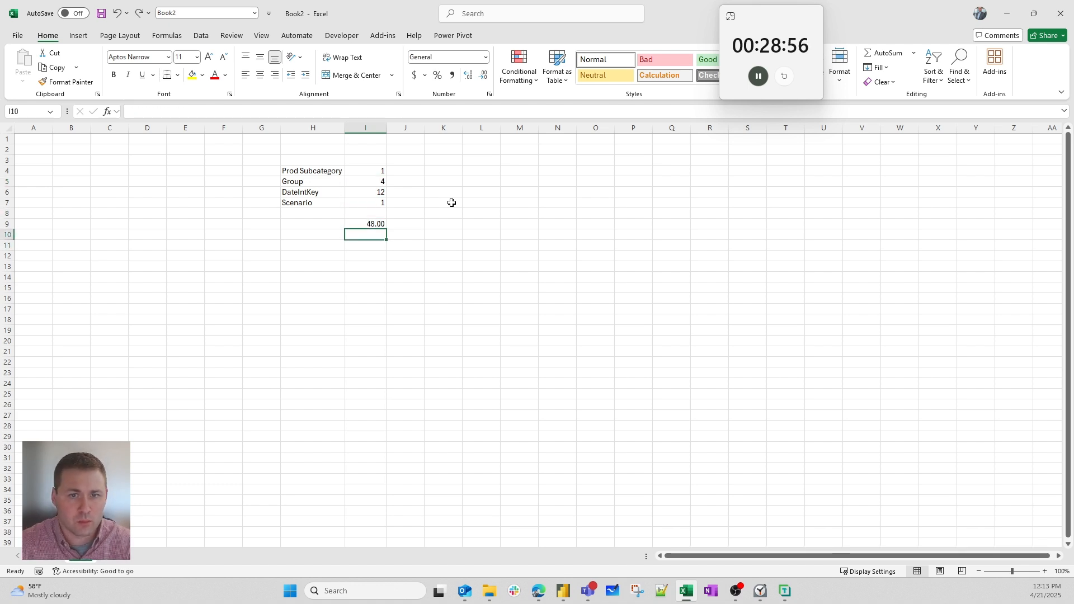
pyautogui.press('Down')
pyautogui.write('+1')
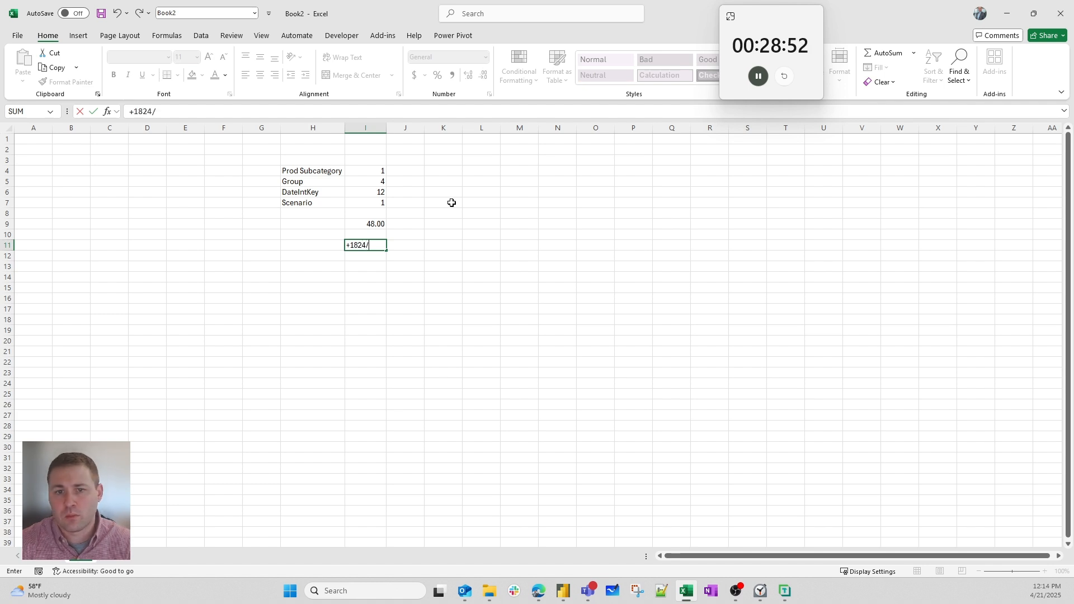
pyautogui.hotkey('ctrl', 'Return')
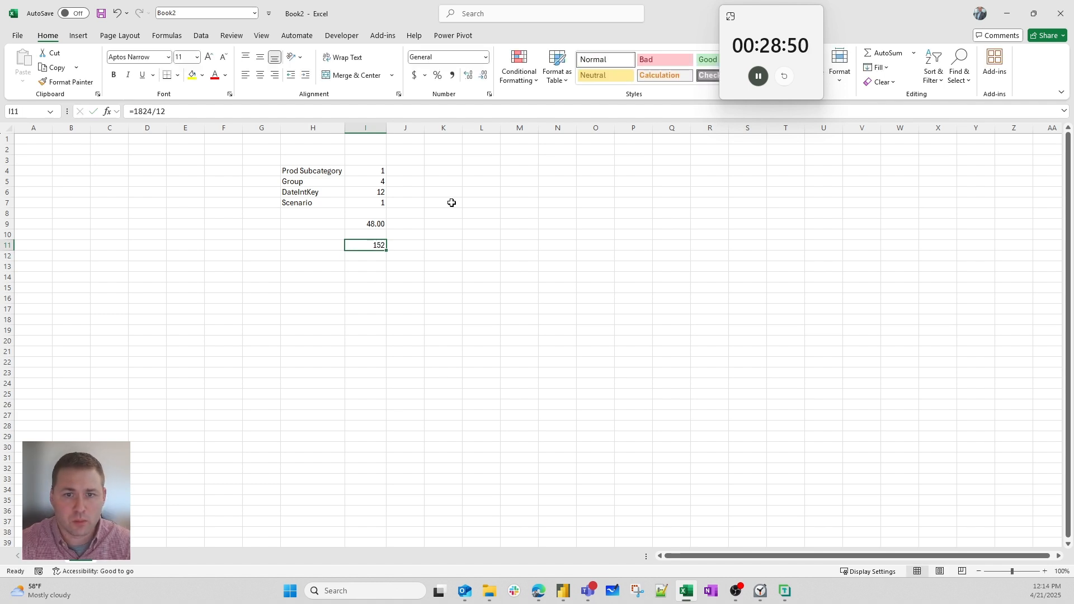
# - Divide the I11 result by the four groups in I12 with =+I11/4 and return to Power BI
pyautogui.press('Down')
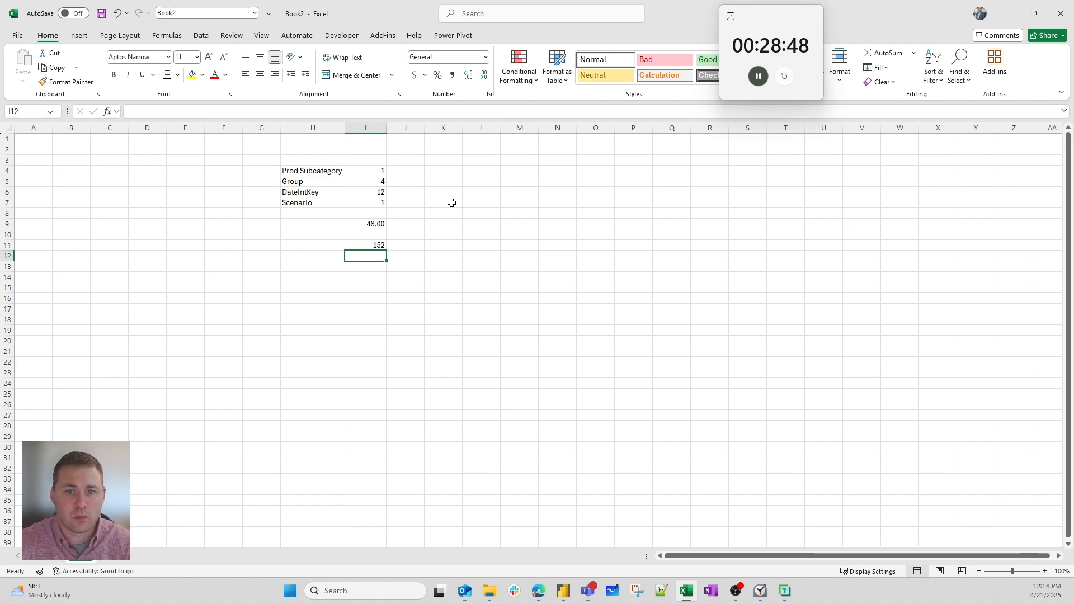
pyautogui.write('+I11/4')
pyautogui.press('Return')
pyautogui.press('Up')
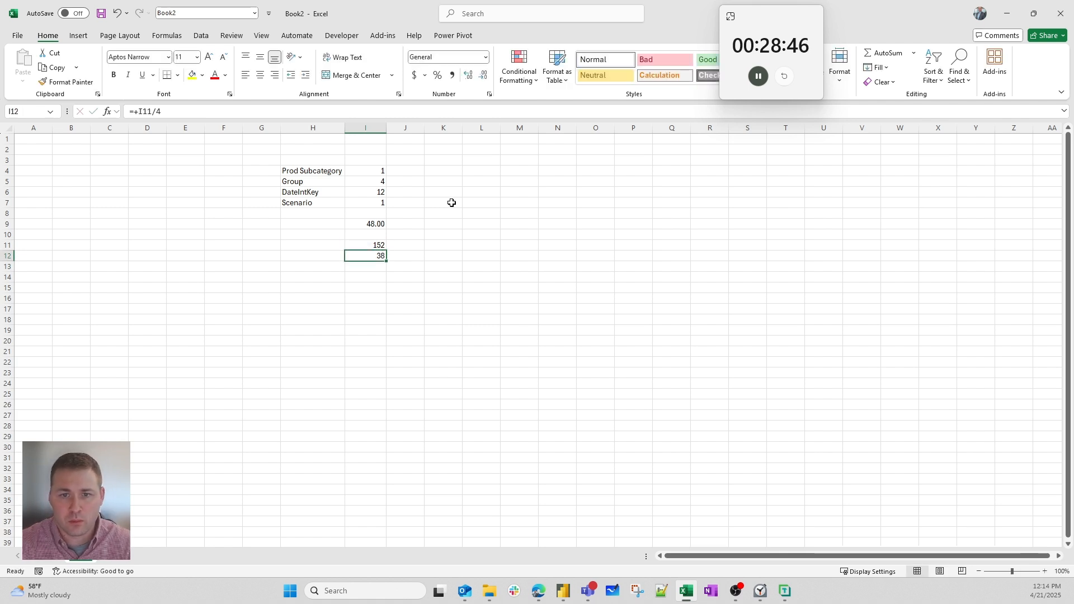
pyautogui.click(564, 590)
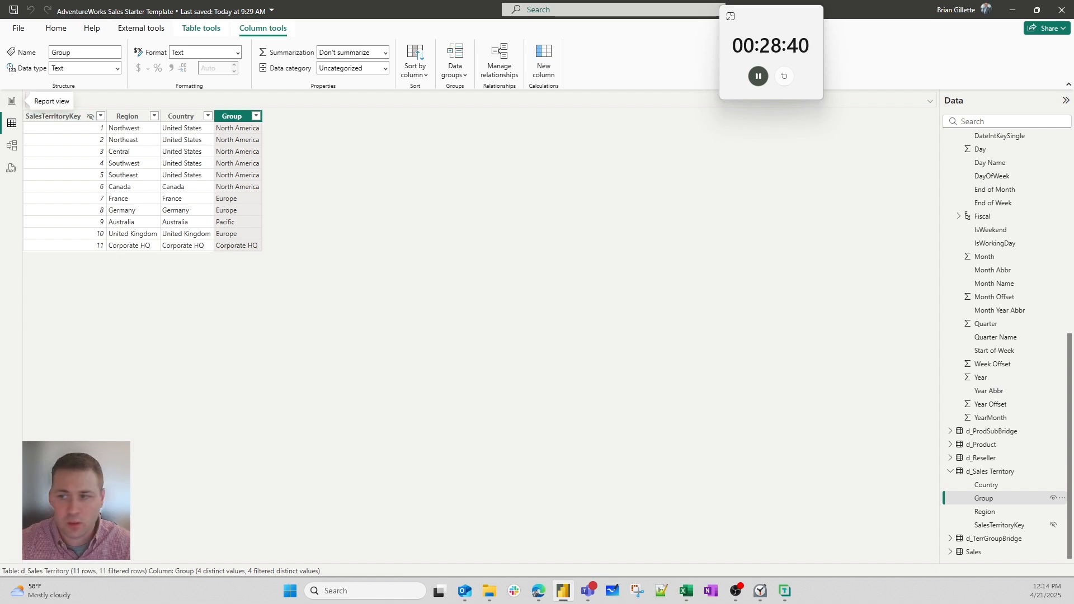
# - Return to the report page and preview the Aimplan visual's data with the source count shown, then close the preview
pyautogui.scroll(5, 947, 283)
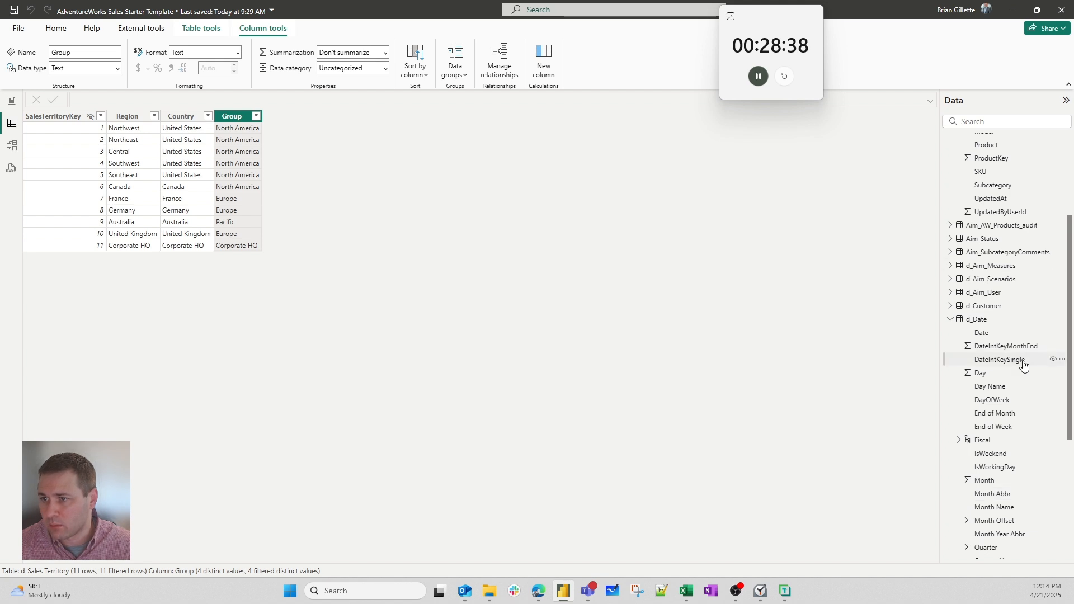
pyautogui.scroll(3, 1011, 188)
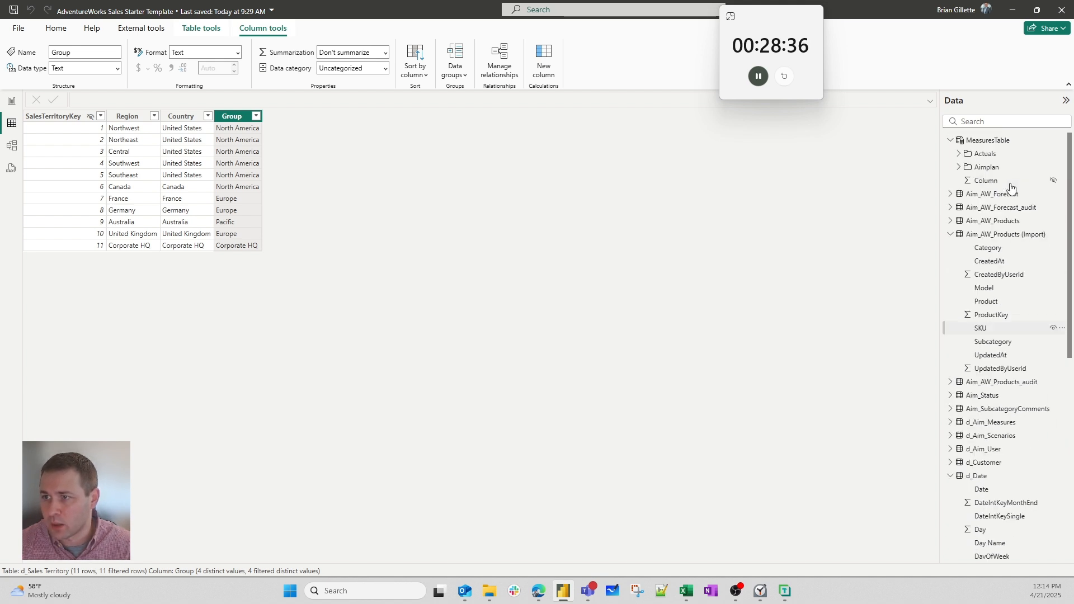
pyautogui.click(949, 234)
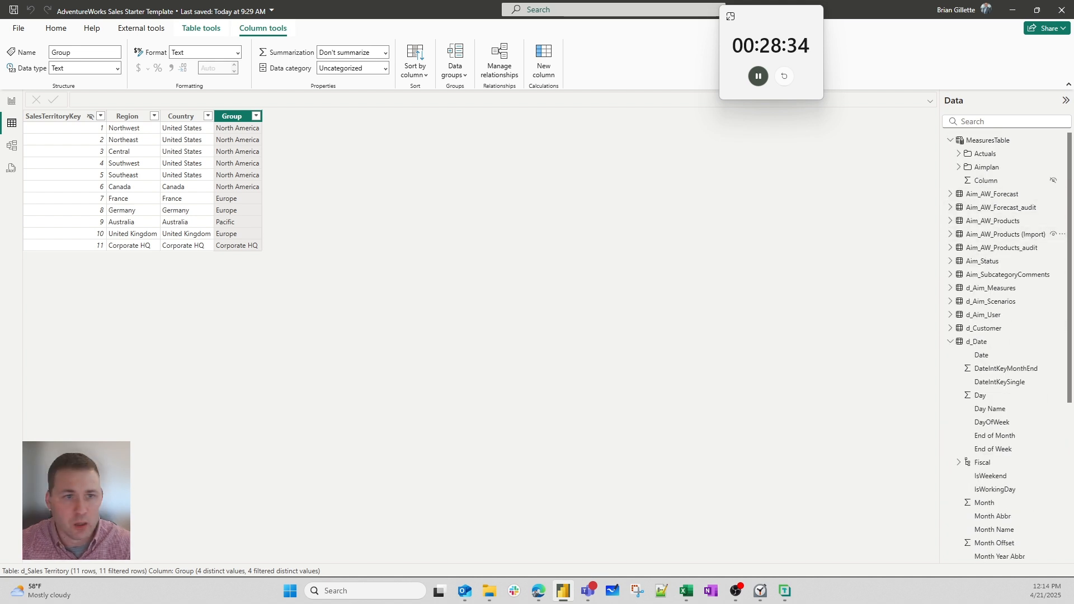
pyautogui.click(12, 101)
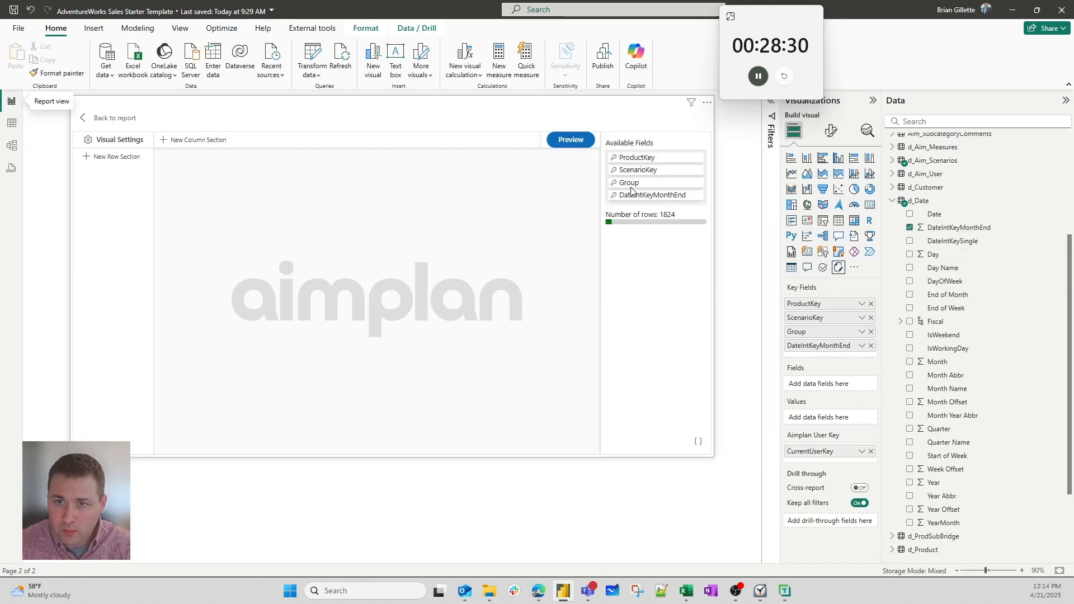
pyautogui.click(570, 140)
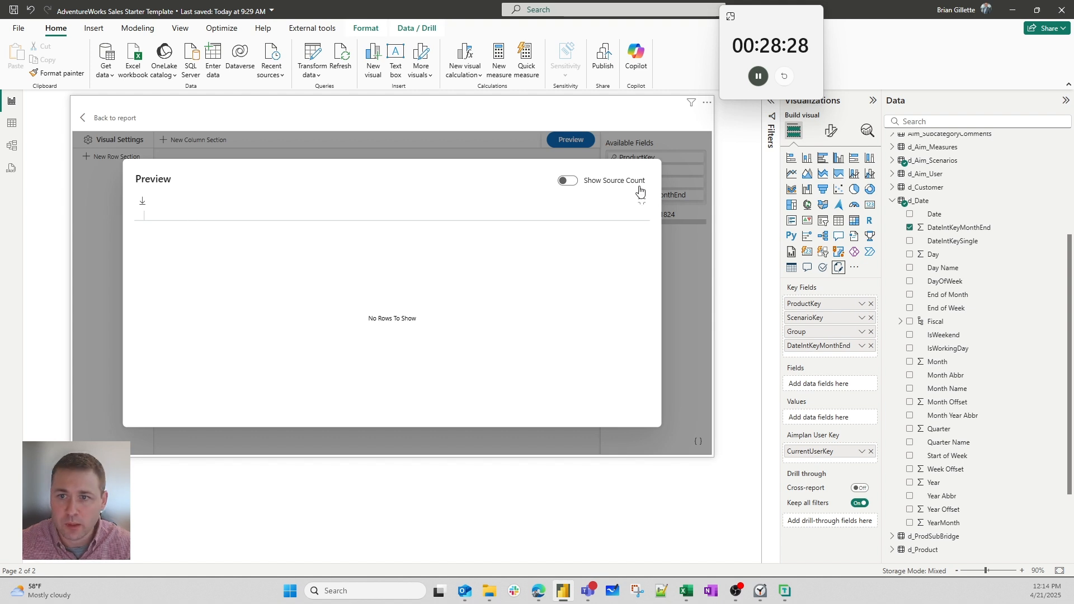
pyautogui.click(572, 181)
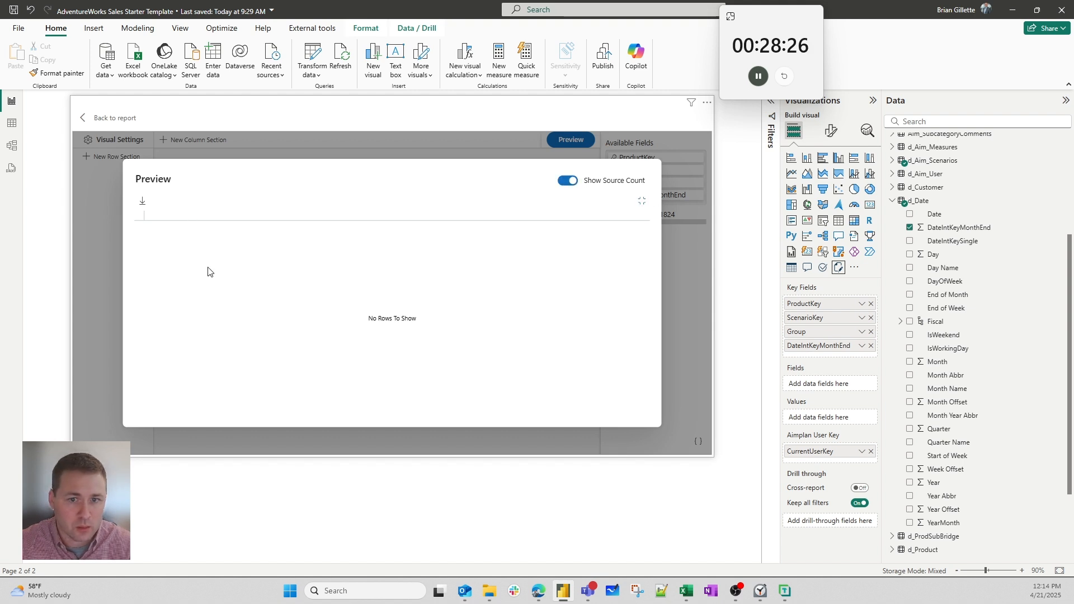
pyautogui.click(119, 238)
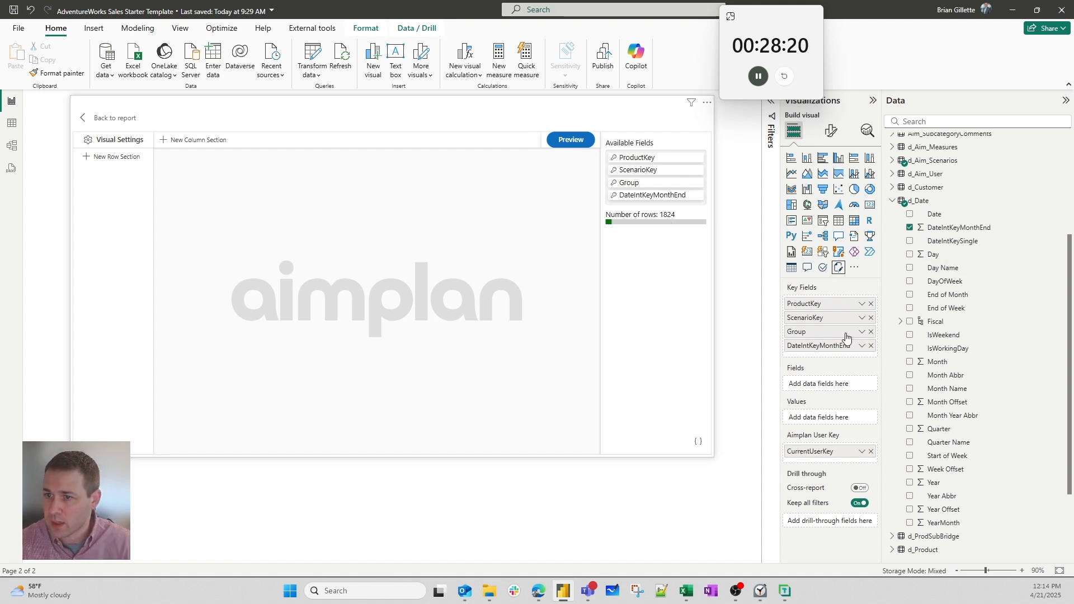
# - Switch to the Excel workbook, clear the trial calculations in I11:I12 and return to Power BI
pyautogui.hotkey('alt', 'Tab')
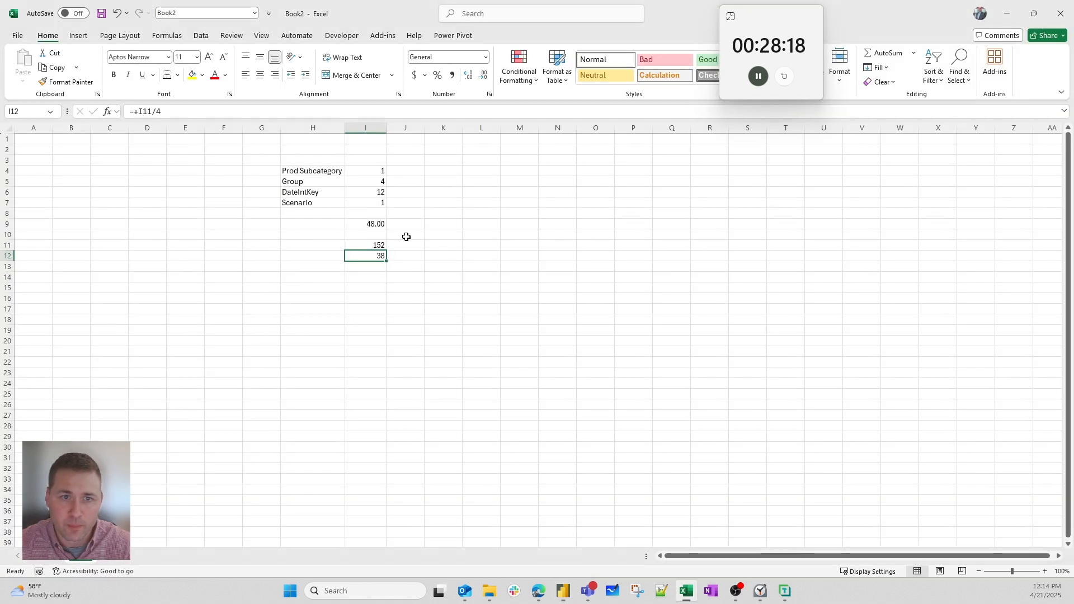
pyautogui.click(271, 160)
pyautogui.moveTo(307, 170); pyautogui.dragTo(380, 264)
pyautogui.moveTo(386, 235); pyautogui.dragTo(385, 255)
pyautogui.hotkey('ctrl', 'z')
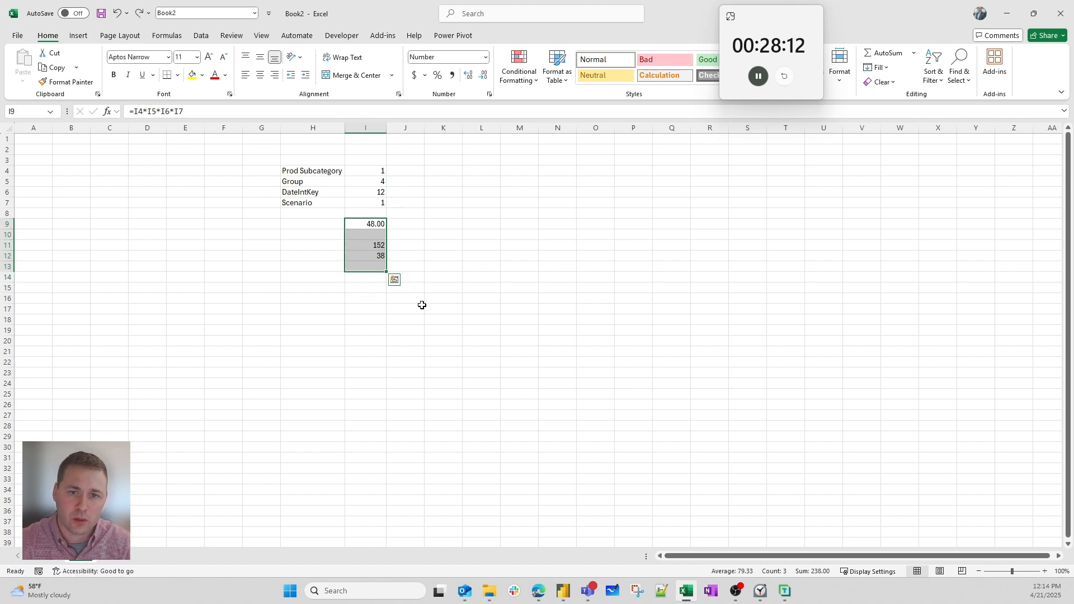
pyautogui.press('Down')
pyautogui.press('Down')
pyautogui.hotkey('shift', 'Down')
pyautogui.press('Delete')
pyautogui.press('Up')
pyautogui.press('Up')
pyautogui.press('Left')
pyautogui.hotkey('alt', 'Tab')
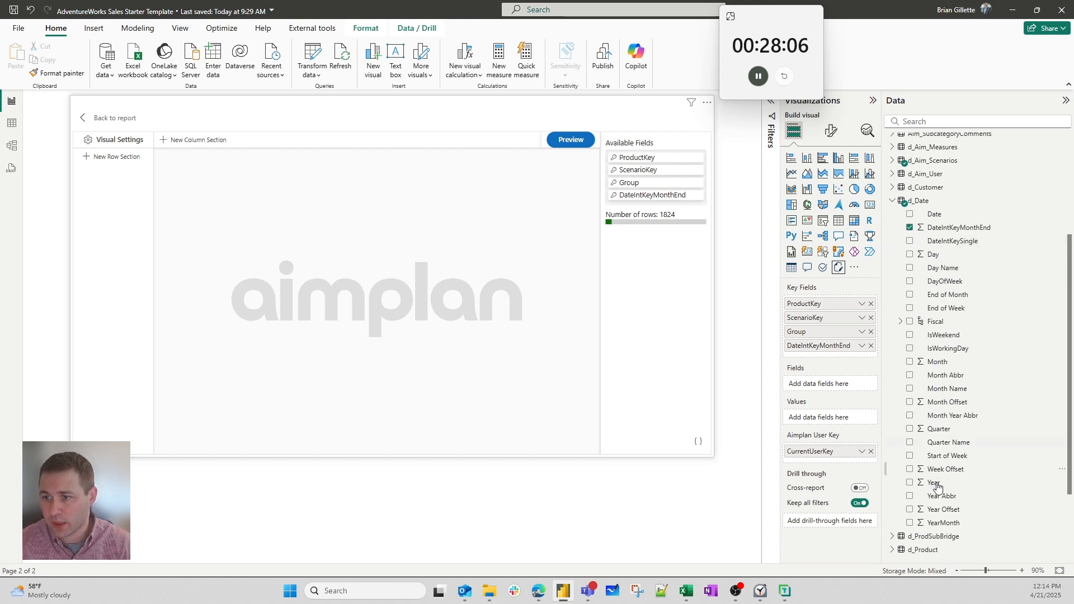
# - Add Group from d_Sales Territory to the visual's fields, and ForecastAmount and ForecastComment to its values
pyautogui.scroll(-3, 917, 492)
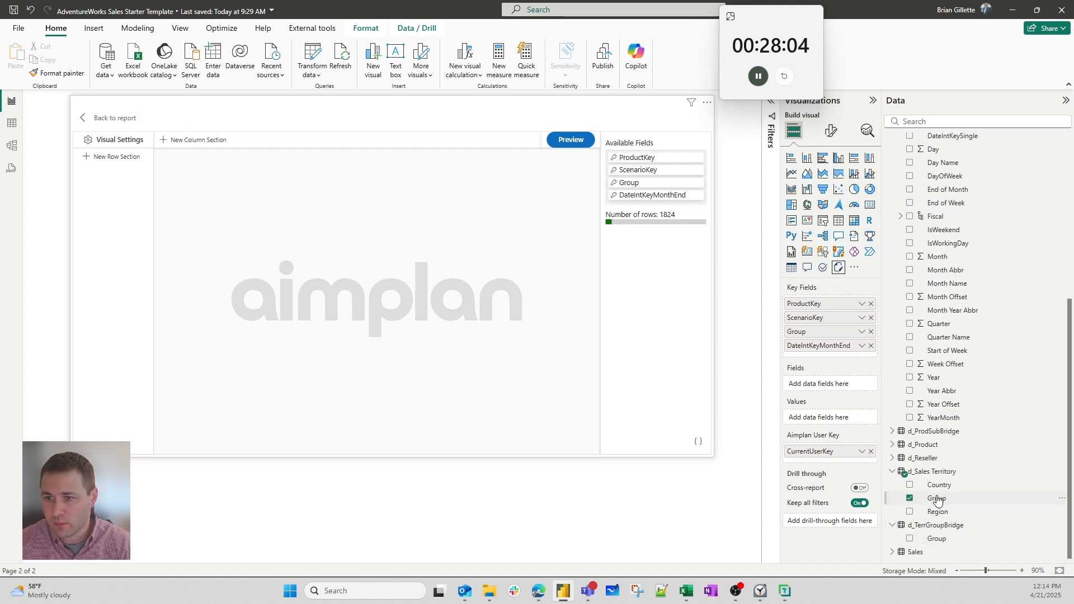
pyautogui.moveTo(937, 499); pyautogui.dragTo(840, 387)
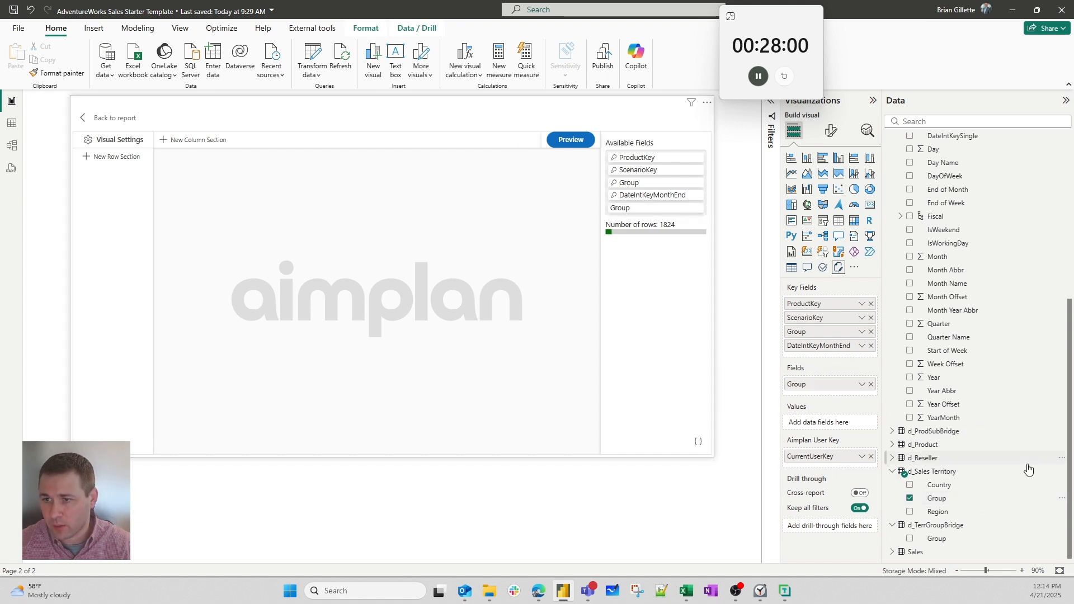
pyautogui.scroll(7, 987, 240)
pyautogui.click(917, 194)
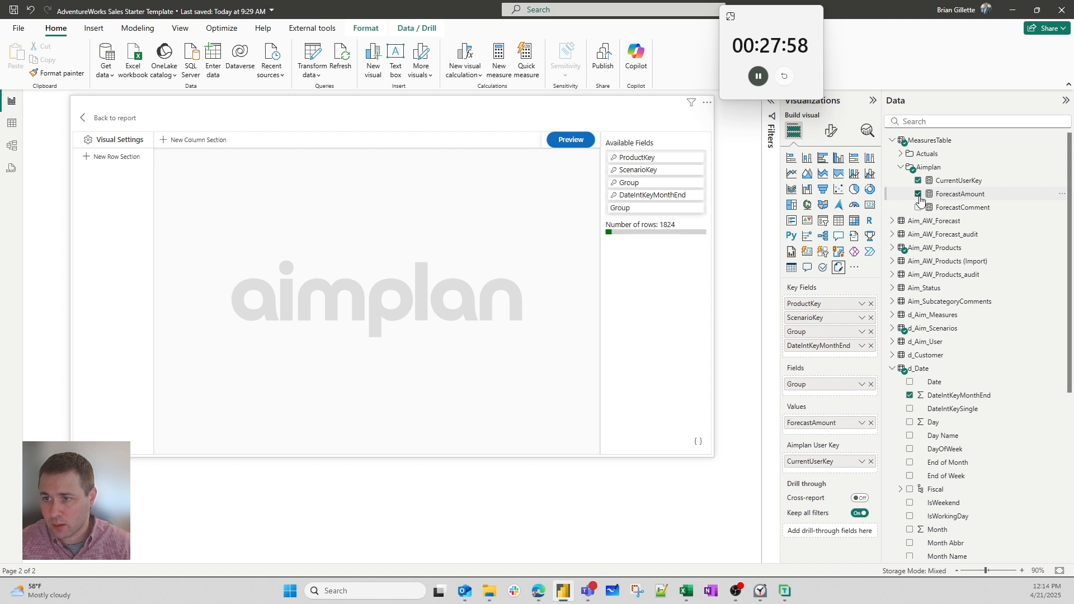
pyautogui.click(918, 208)
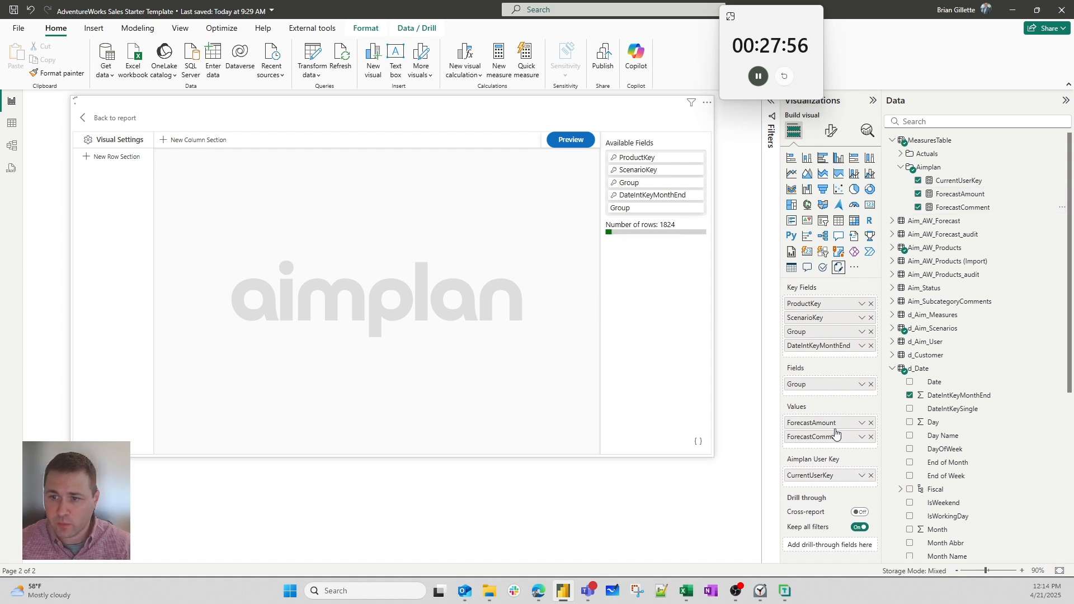
# - Create a row section named Territory Group containing the non-key Group field
pyautogui.click(117, 159)
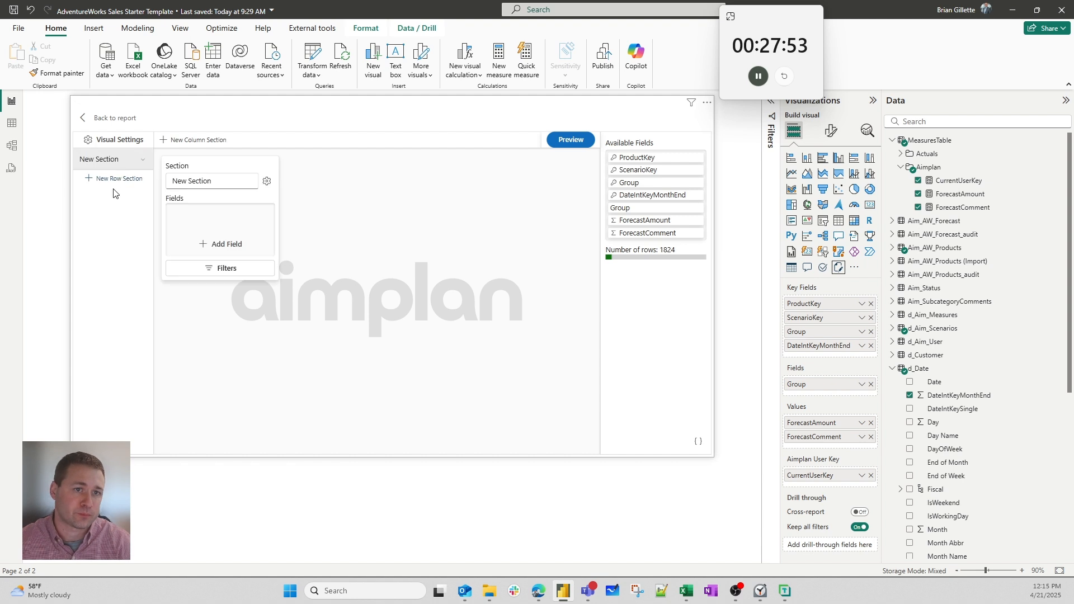
pyautogui.tripleClick(215, 183)
pyautogui.write('Terri')
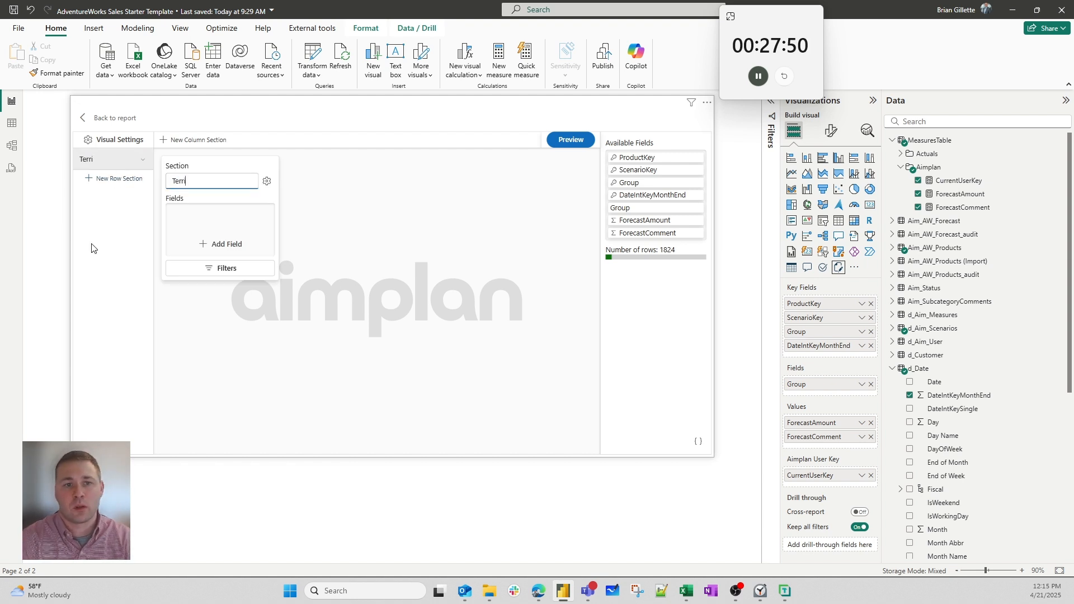
pyautogui.write('tto"[0:0] if False else "erritory G')
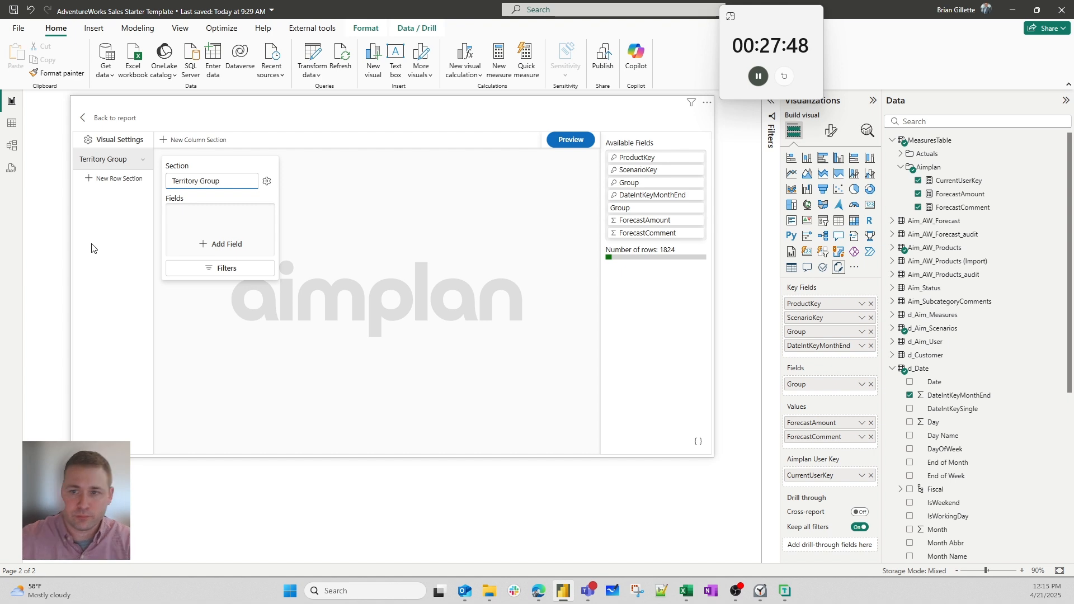
pyautogui.moveTo(618, 207); pyautogui.dragTo(210, 248)
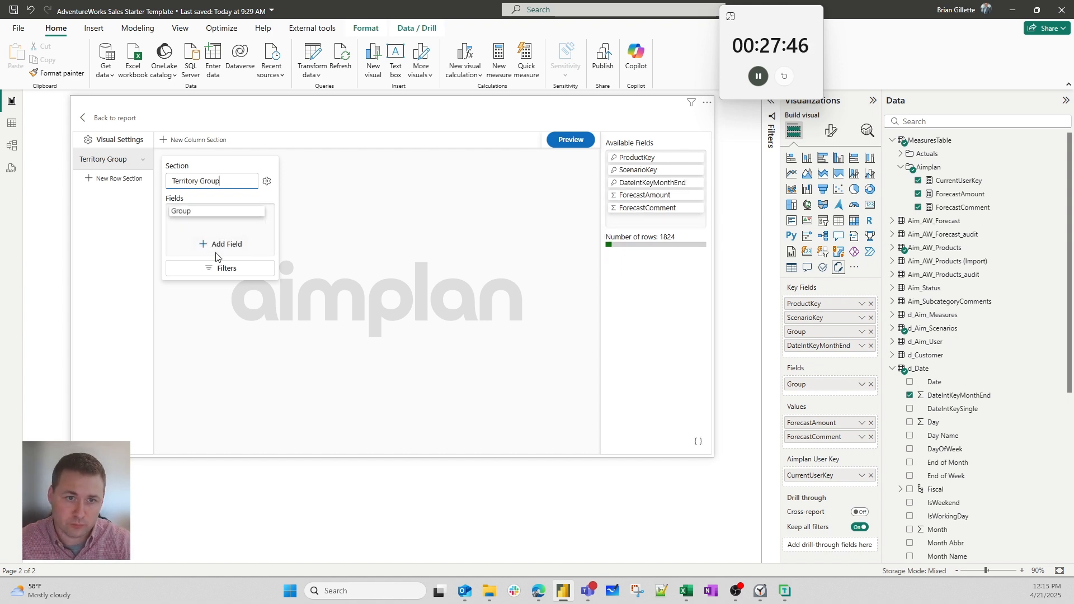
# - Create a column section named Forecast Amount in the Aimplan visual
pyautogui.click(196, 140)
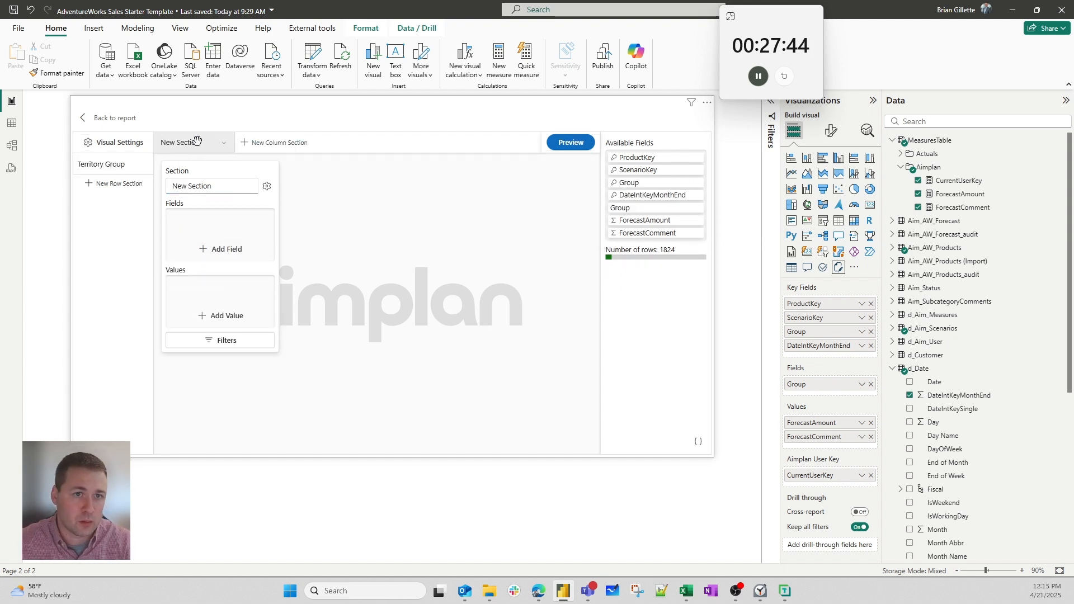
pyautogui.click(190, 186)
pyautogui.write('Fore')
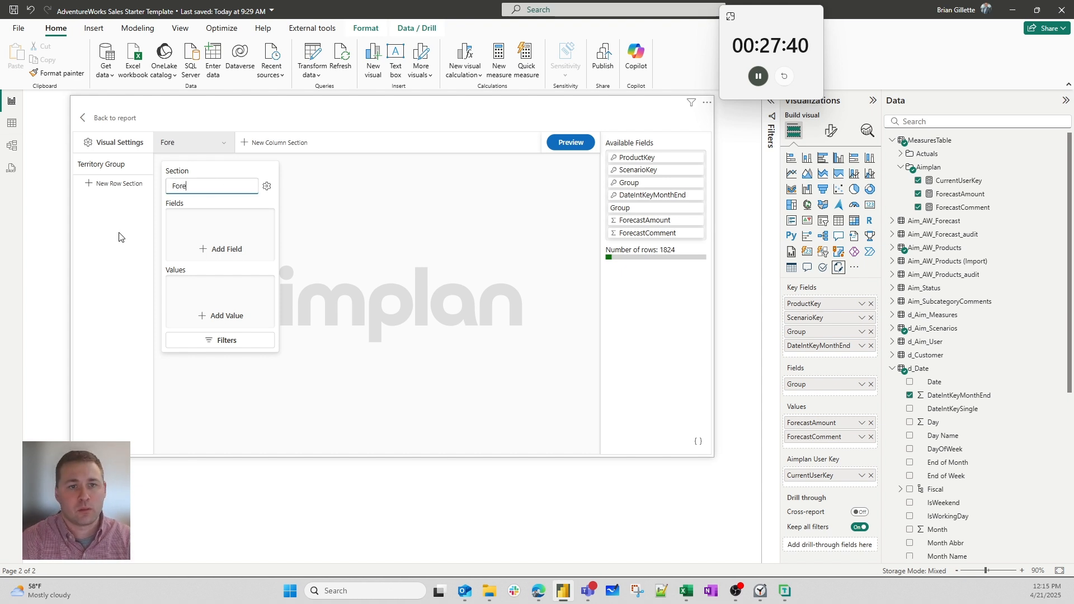
pyautogui.write('cast Amount')
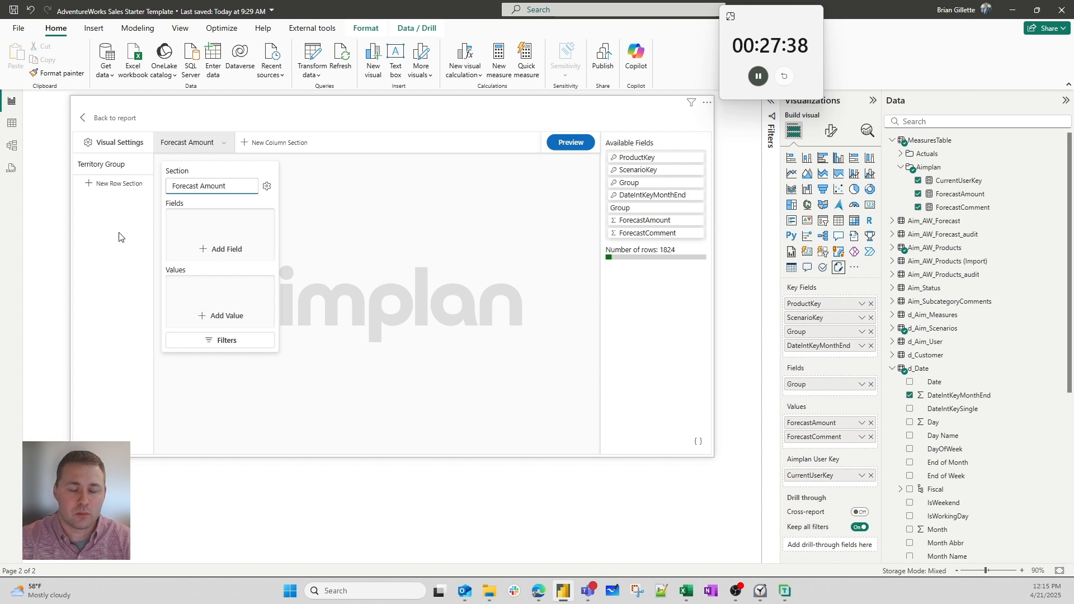
pyautogui.hotkey('ctrl', 'shift', 'Left')
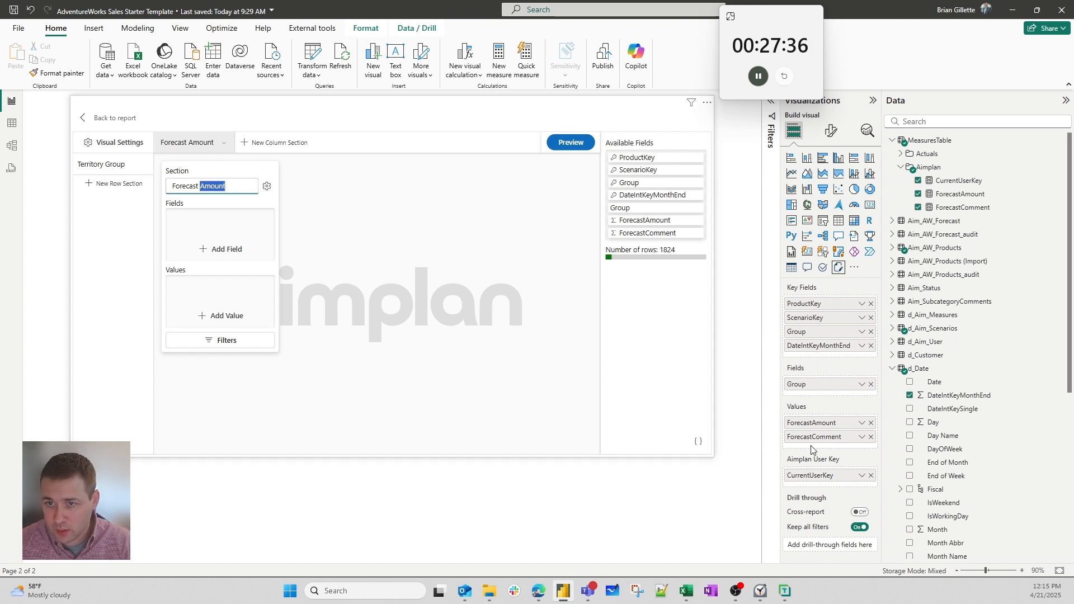
# - Search the model for month, add Month Name to the visual's fields and place it in the Forecast Amount section's fields
pyautogui.click(954, 118)
pyautogui.write('monthn')
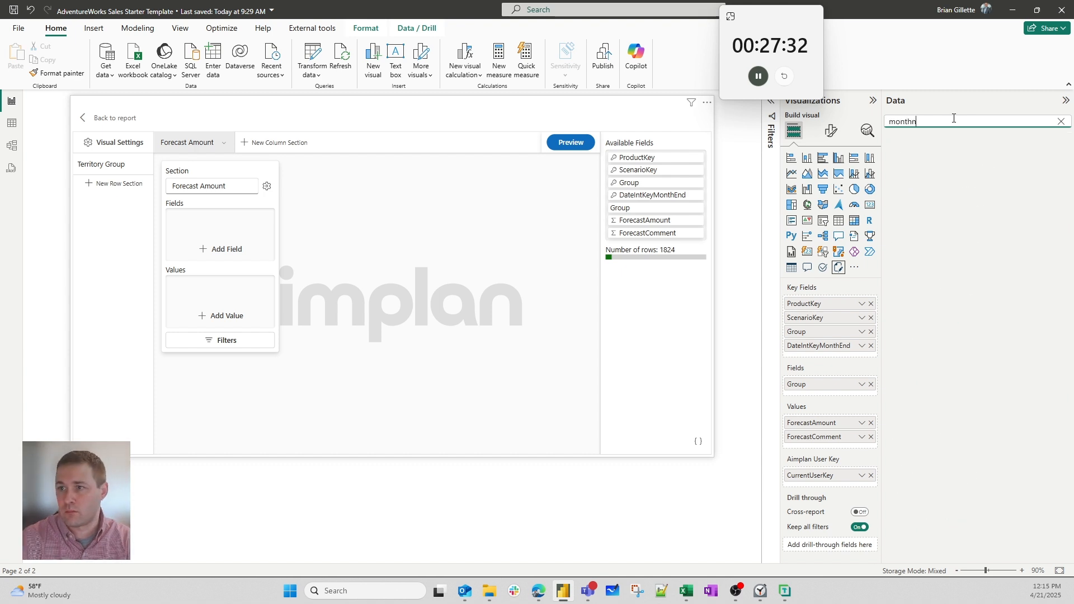
pyautogui.press('BackSpace')
pyautogui.moveTo(951, 235); pyautogui.dragTo(838, 395)
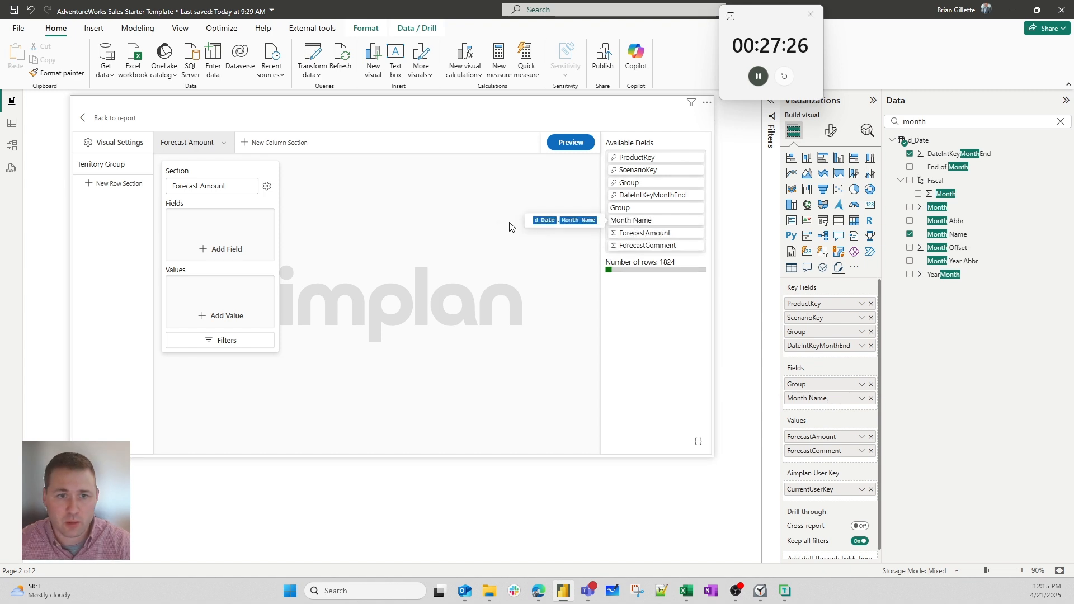
pyautogui.moveTo(622, 221); pyautogui.dragTo(222, 217)
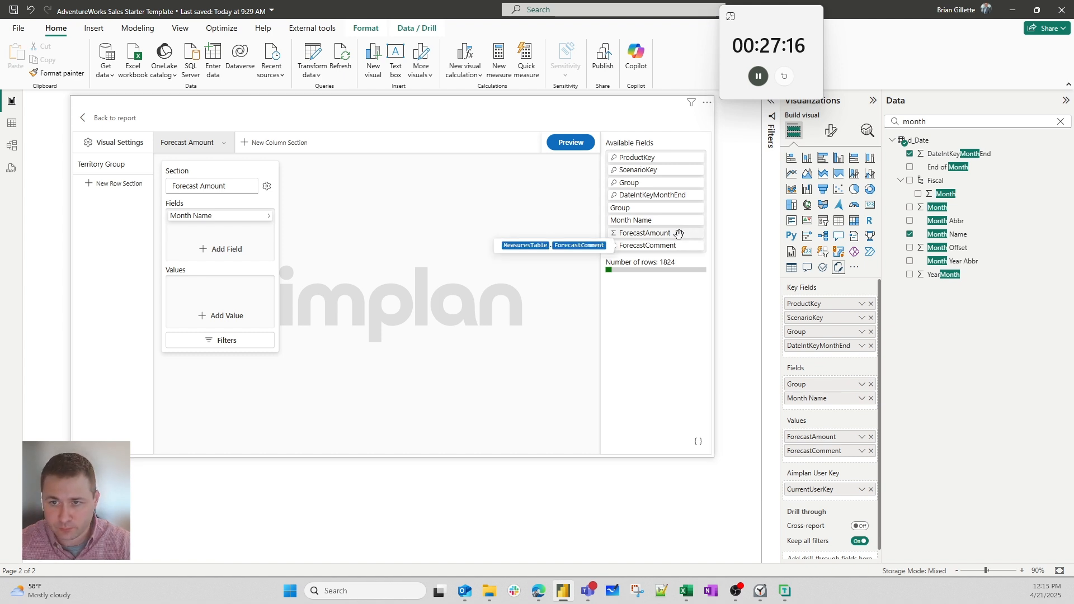
# - Add ForecastAmount and ForecastComment as the column section's values and expand the Editable settings of ForecastAmount
pyautogui.moveTo(678, 234); pyautogui.dragTo(177, 283)
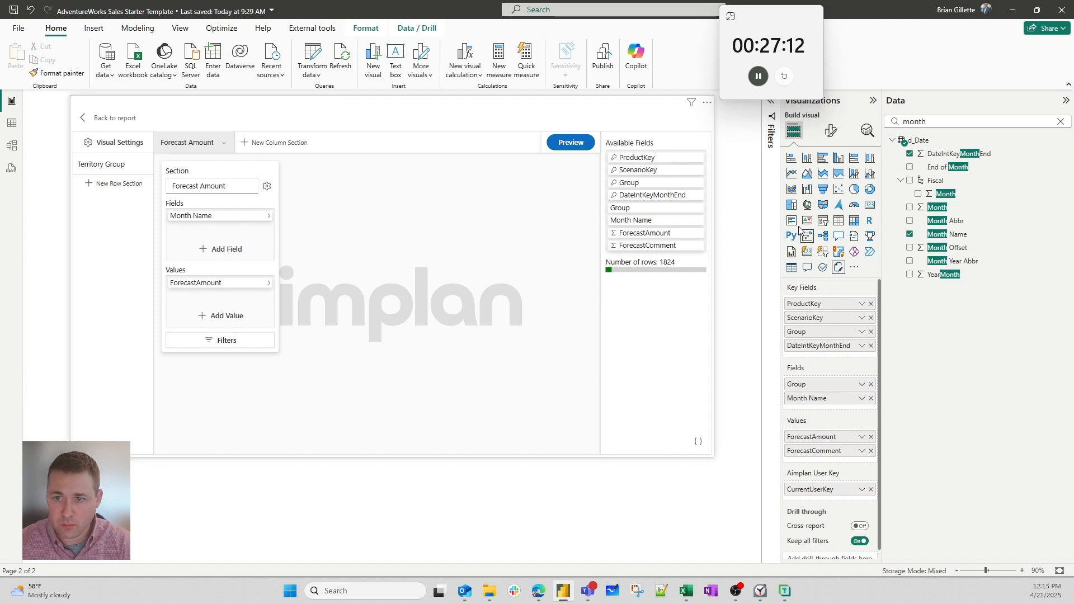
pyautogui.moveTo(649, 245); pyautogui.dragTo(215, 291)
pyautogui.click(215, 283)
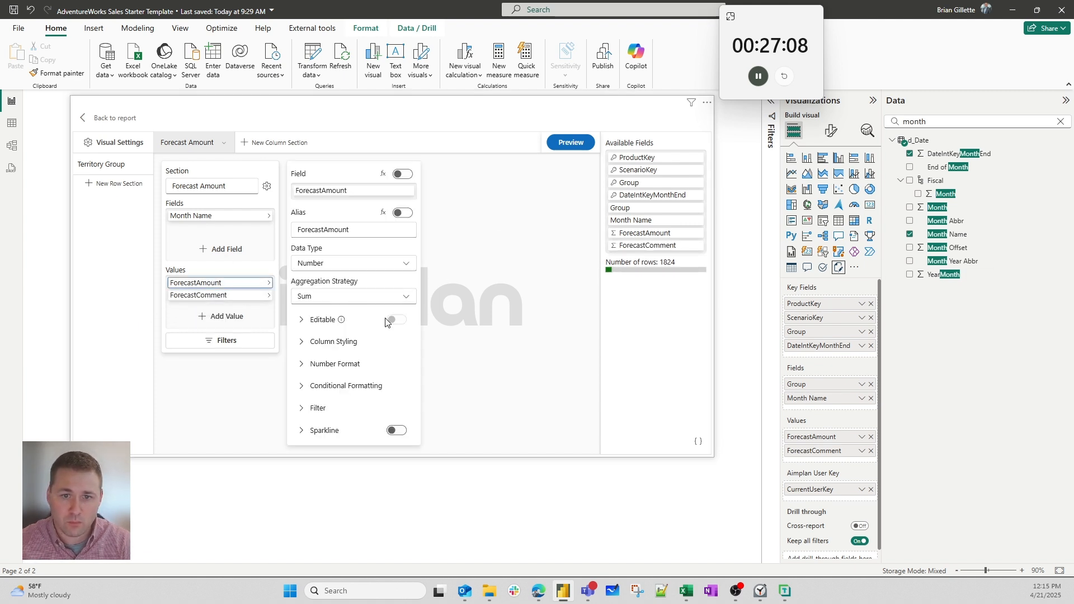
pyautogui.click(330, 325)
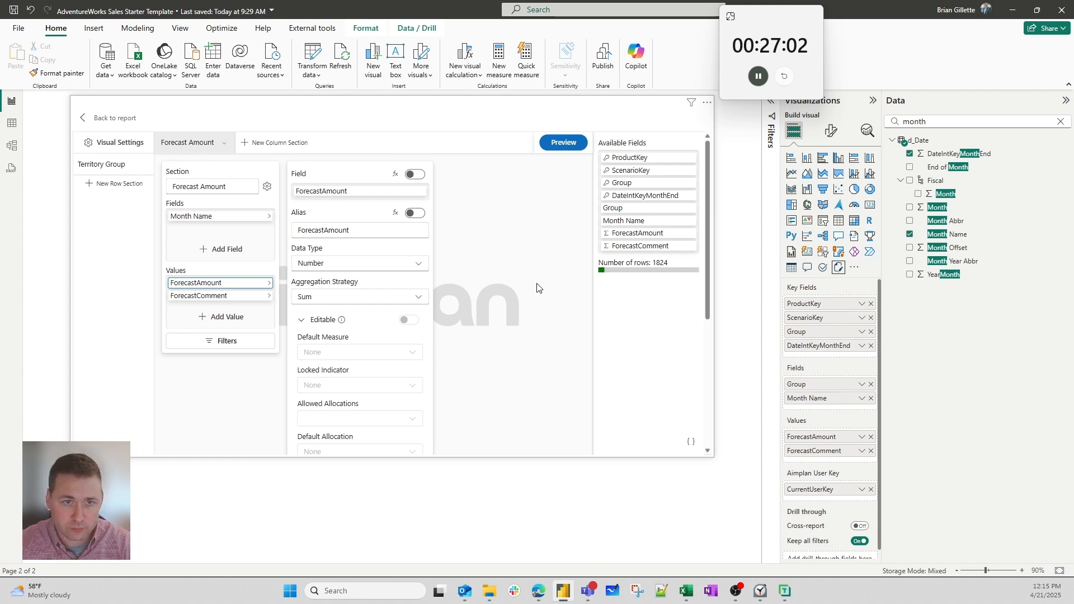
# - Configure the visual's authentication to use Entra ID with the 480th Internal (Sandbox) instance
pyautogui.click(112, 143)
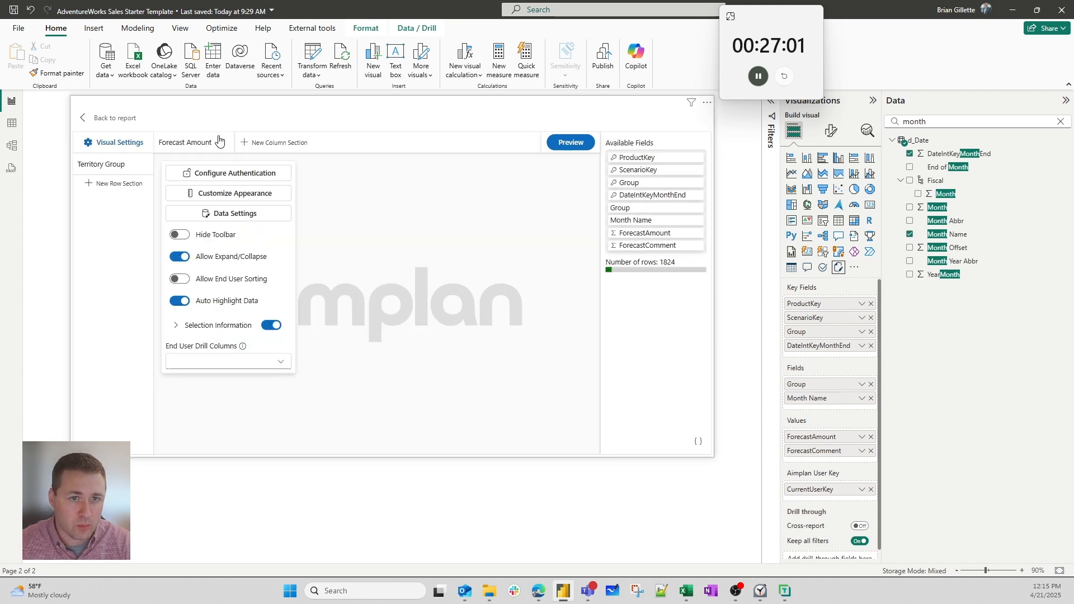
pyautogui.click(218, 172)
pyautogui.click(302, 292)
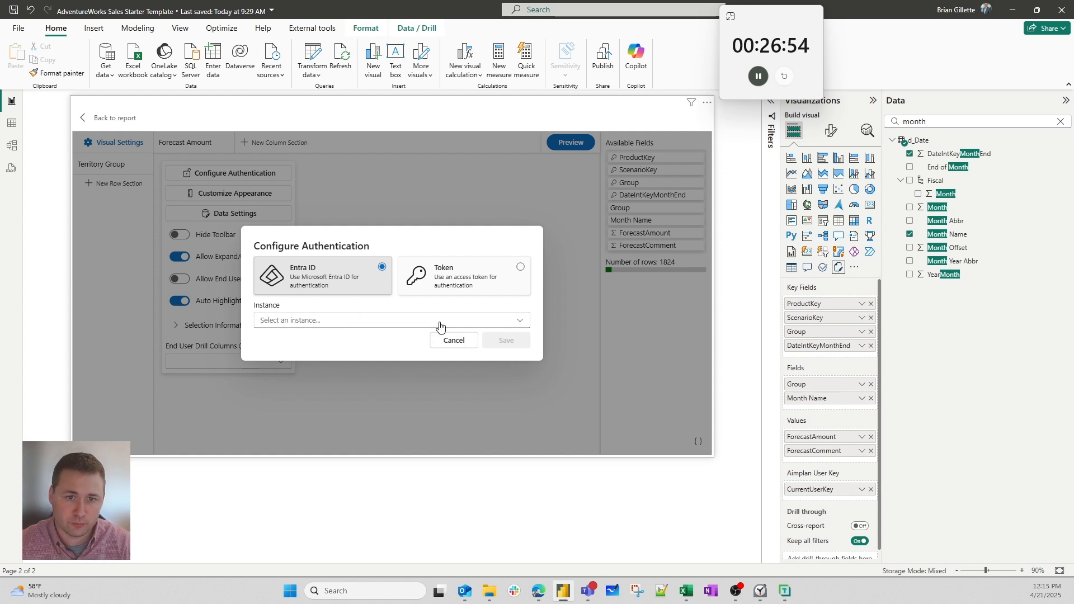
pyautogui.click(440, 326)
pyautogui.click(364, 162)
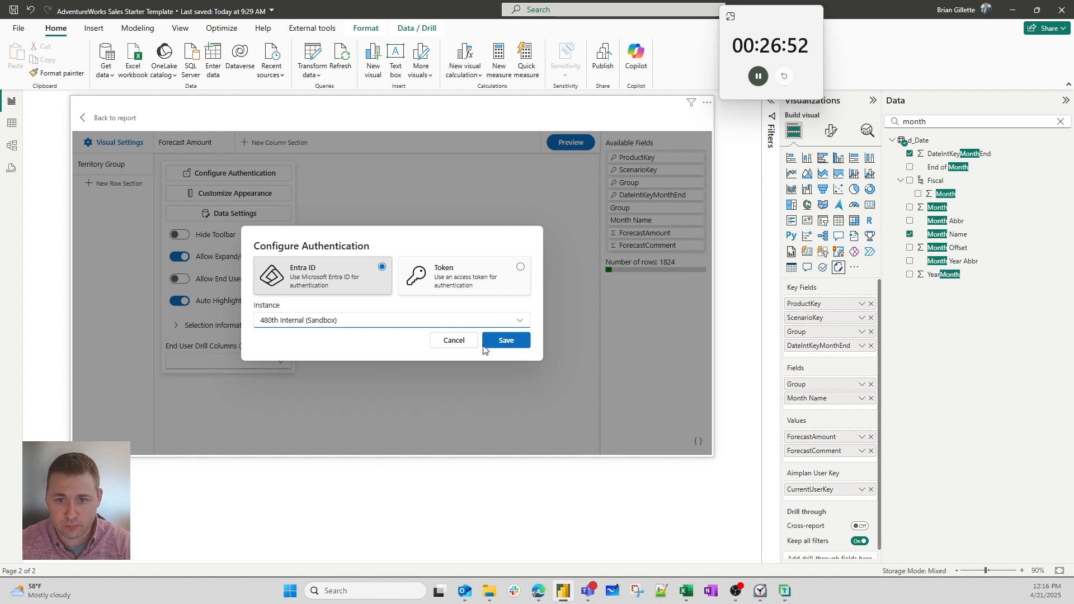
pyautogui.click(503, 341)
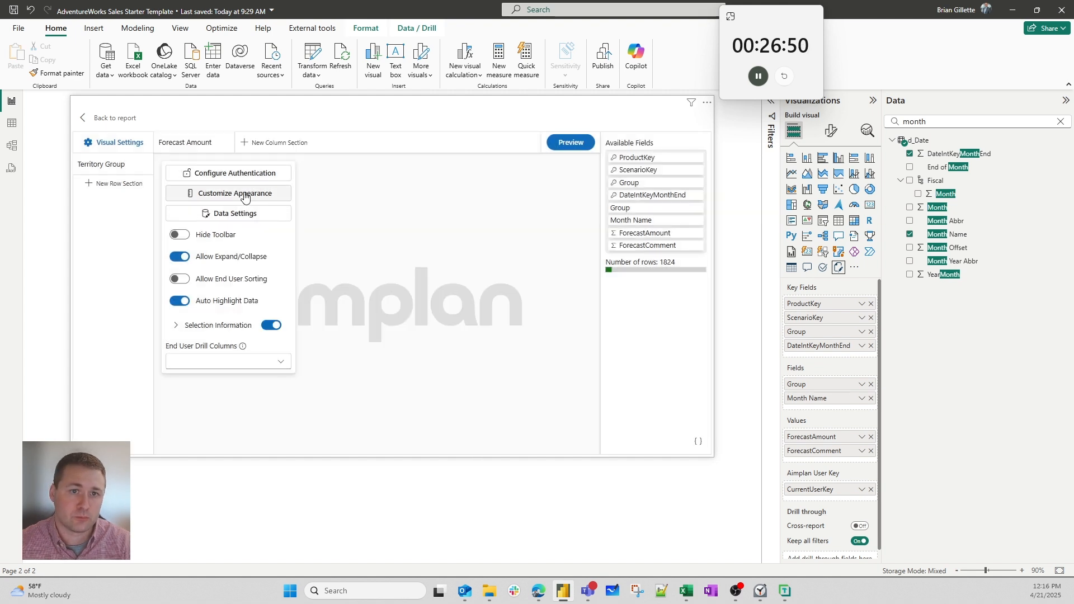
# - Set AW_Forecast as the target table in the visual's data settings and allow editing
pyautogui.click(240, 213)
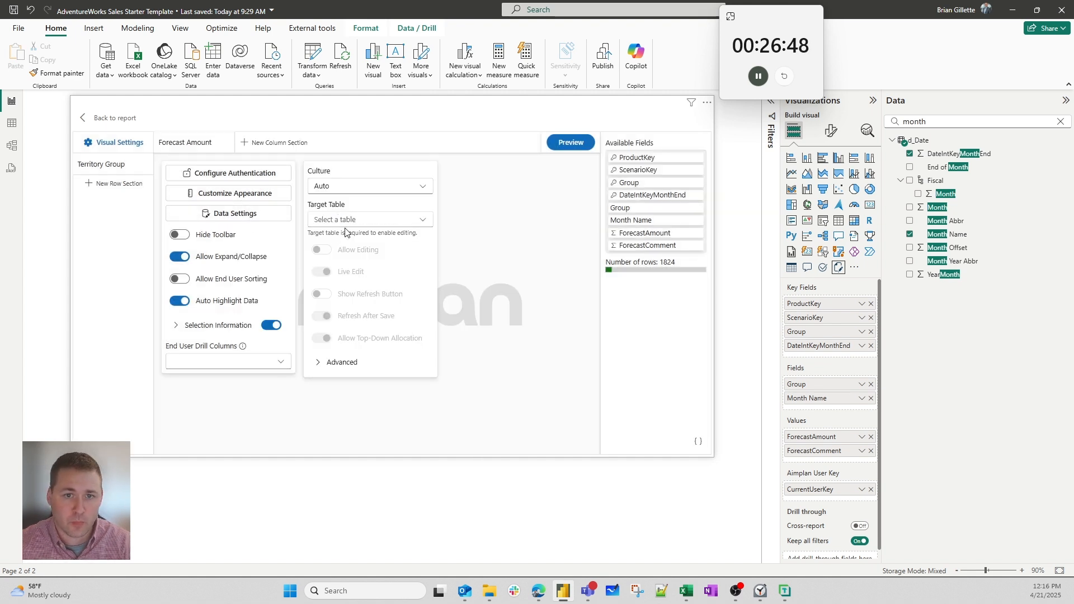
pyautogui.click(351, 220)
pyautogui.click(374, 240)
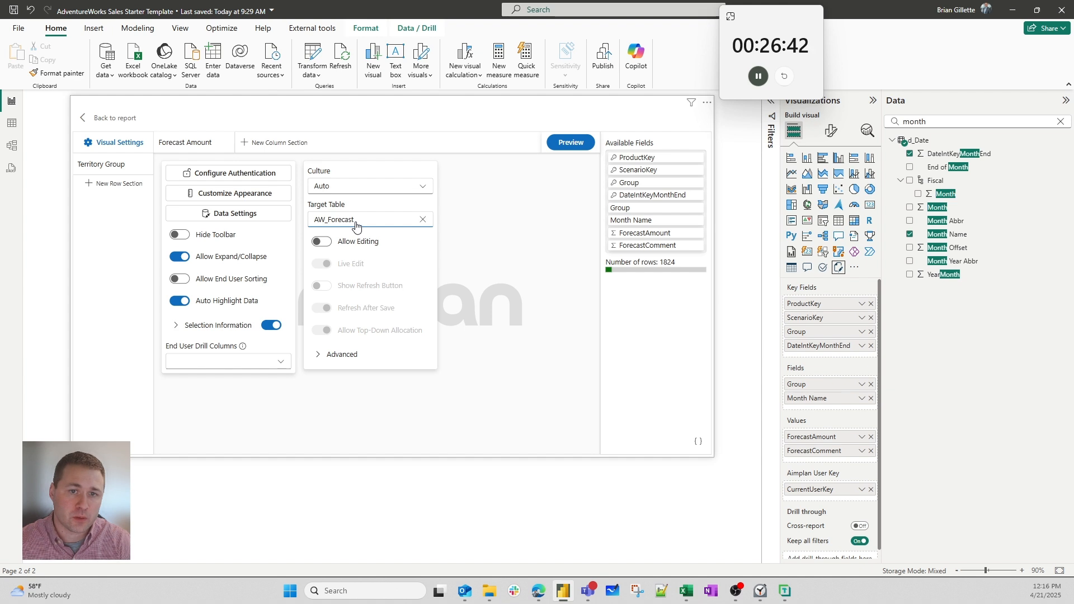
pyautogui.click(322, 242)
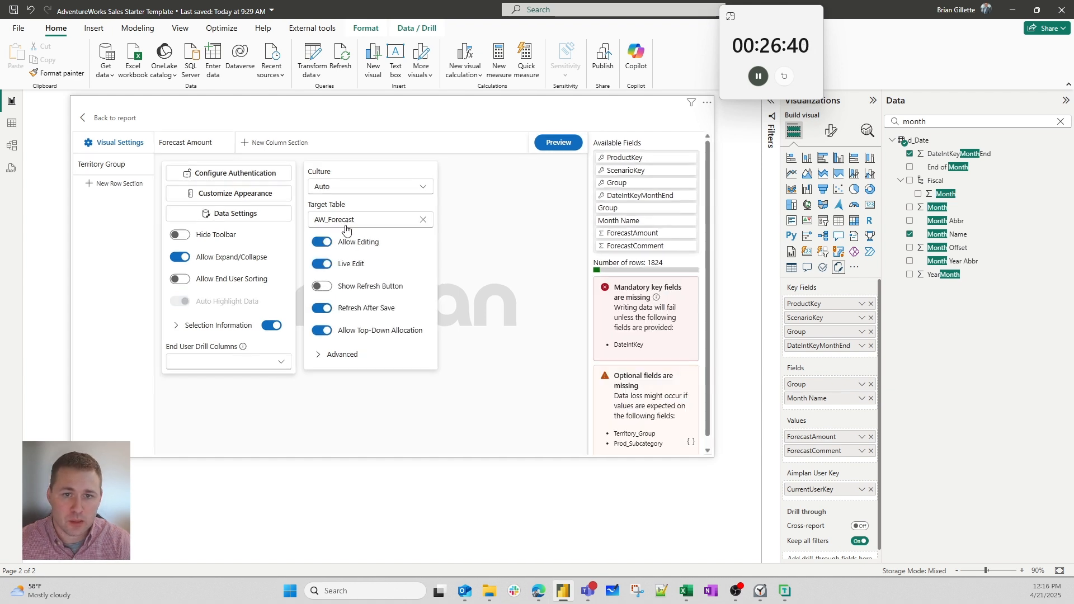
# - Turn off Live Edit in the data settings and rename the DateIntKeyMonthEnd key field to DateIntKey
pyautogui.click(324, 263)
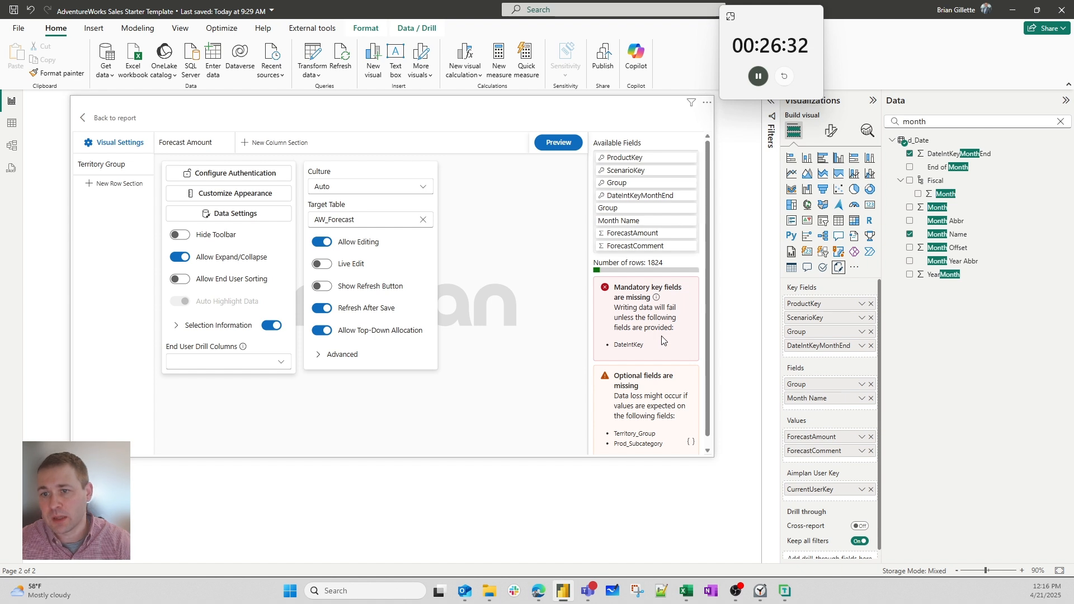
pyautogui.doubleClick(809, 345)
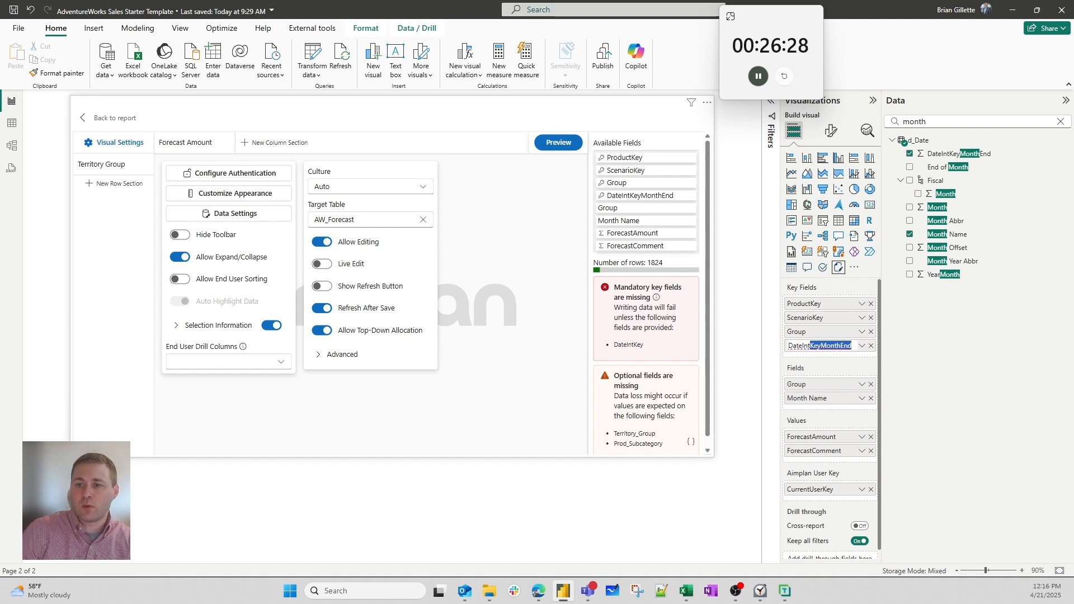
pyautogui.press('BackSpace')
pyautogui.press('Return')
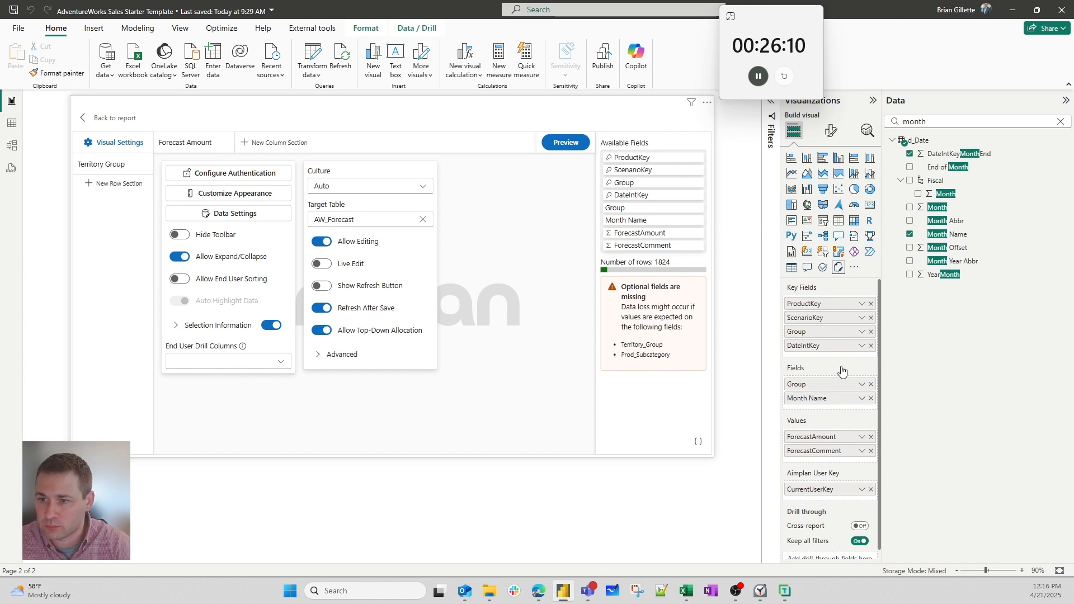
# - Search the model for subcat, add Subcategory from Aim_AW_Products to the key fields and rename it Prod_Subcategory
pyautogui.doubleClick(937, 122)
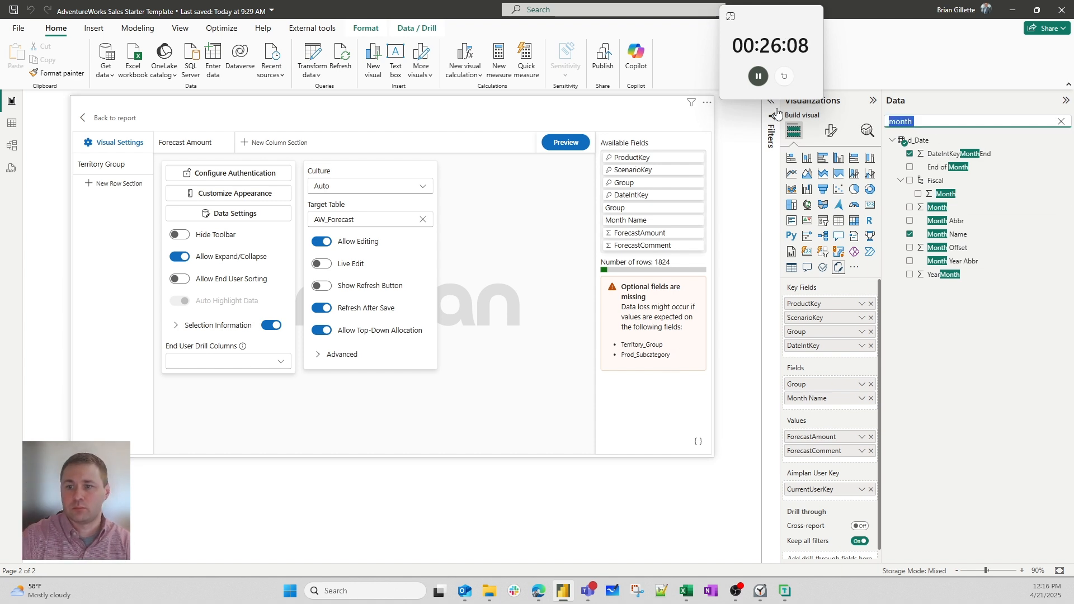
pyautogui.press('BackSpace')
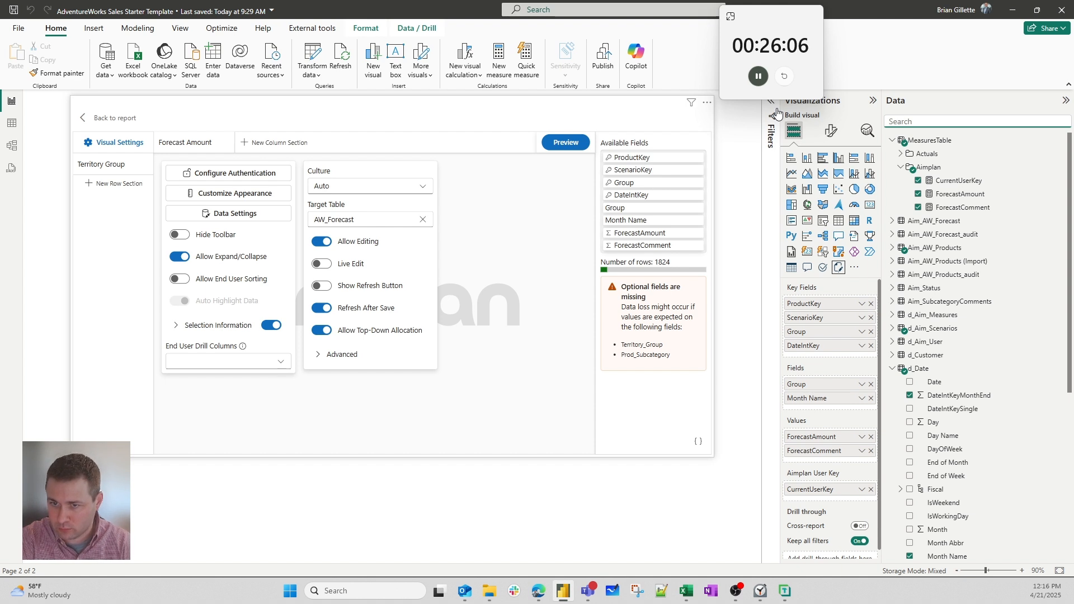
pyautogui.write('subcat')
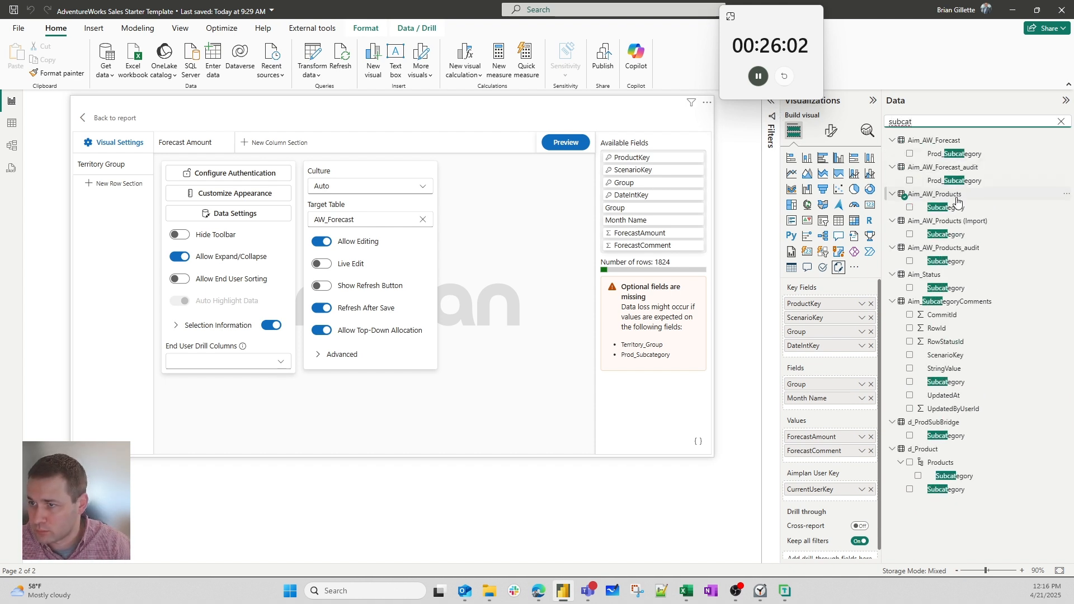
pyautogui.moveTo(969, 213); pyautogui.dragTo(845, 358)
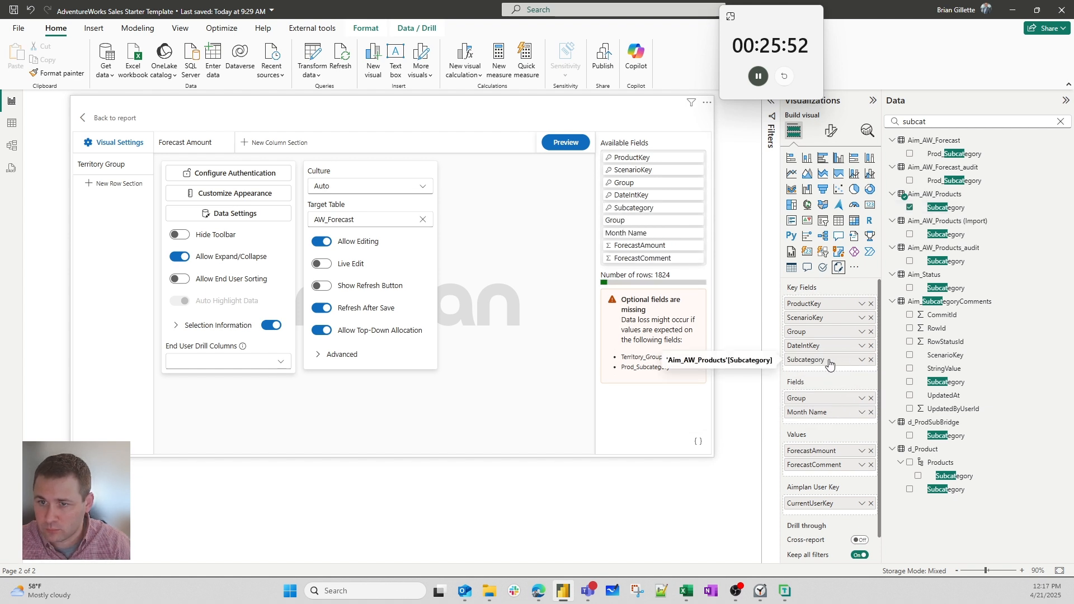
pyautogui.doubleClick(829, 363)
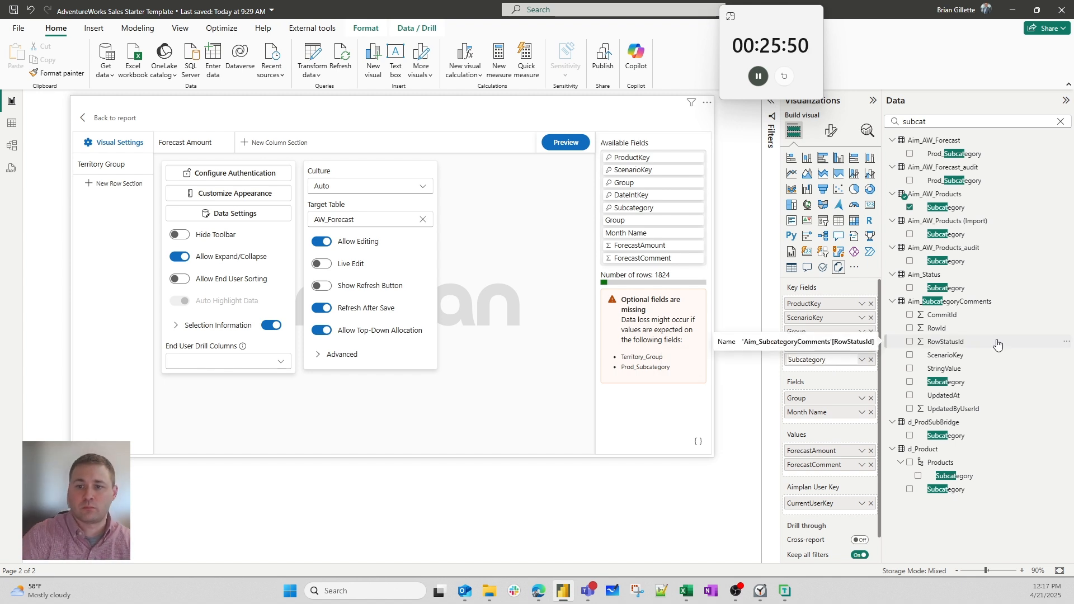
pyautogui.write('Prod_')
pyautogui.press('Return')
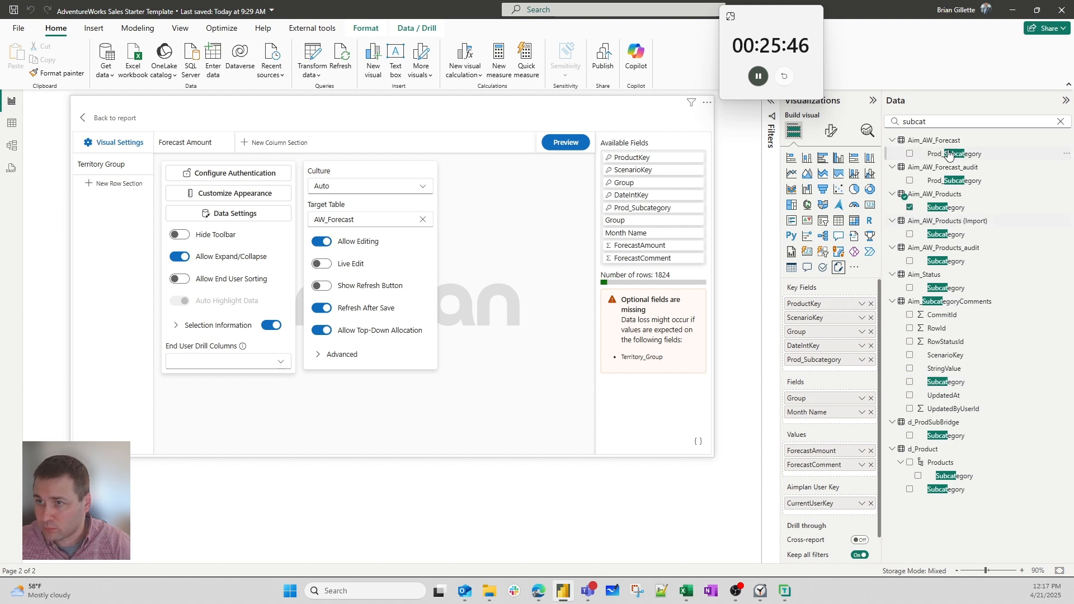
# - Search the model for group, add Group from d_Sales Territory to the key fields and rename it Territory_Group
pyautogui.doubleClick(948, 121)
pyautogui.write('group')
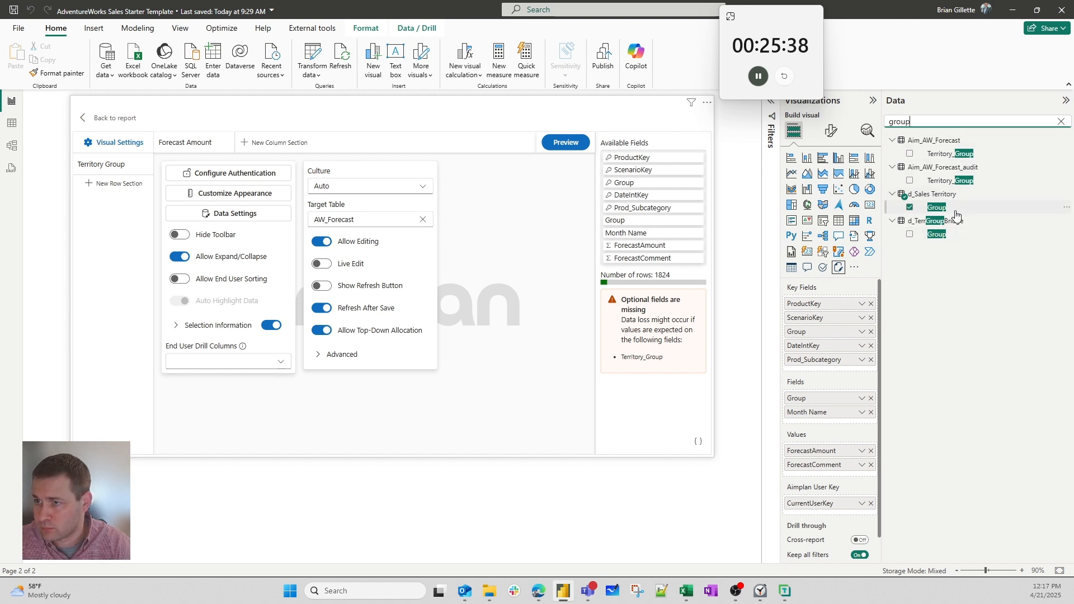
pyautogui.moveTo(956, 215); pyautogui.dragTo(850, 369)
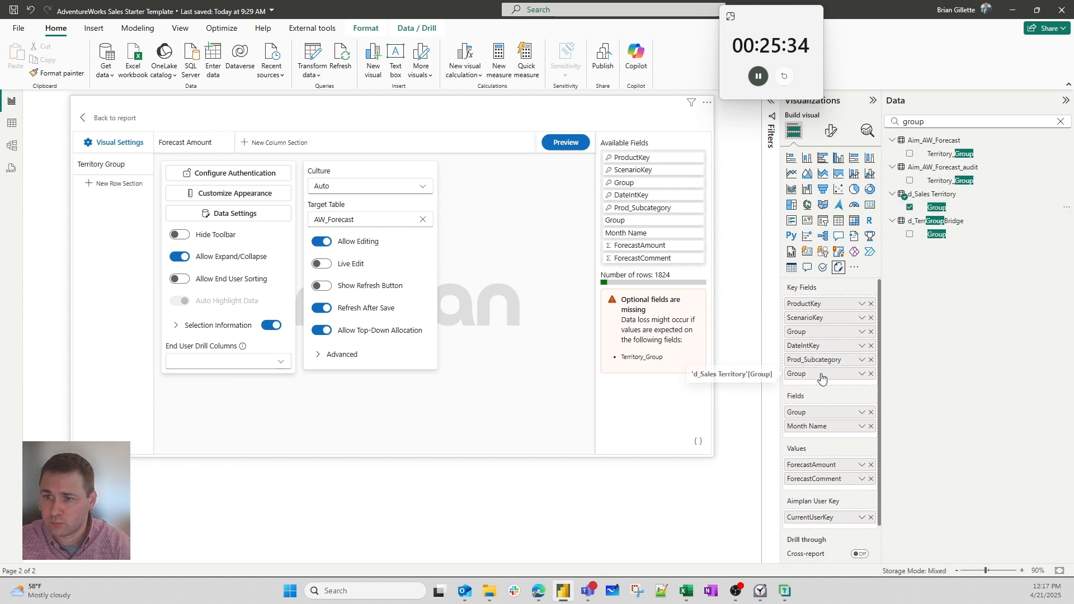
pyautogui.doubleClick(822, 374)
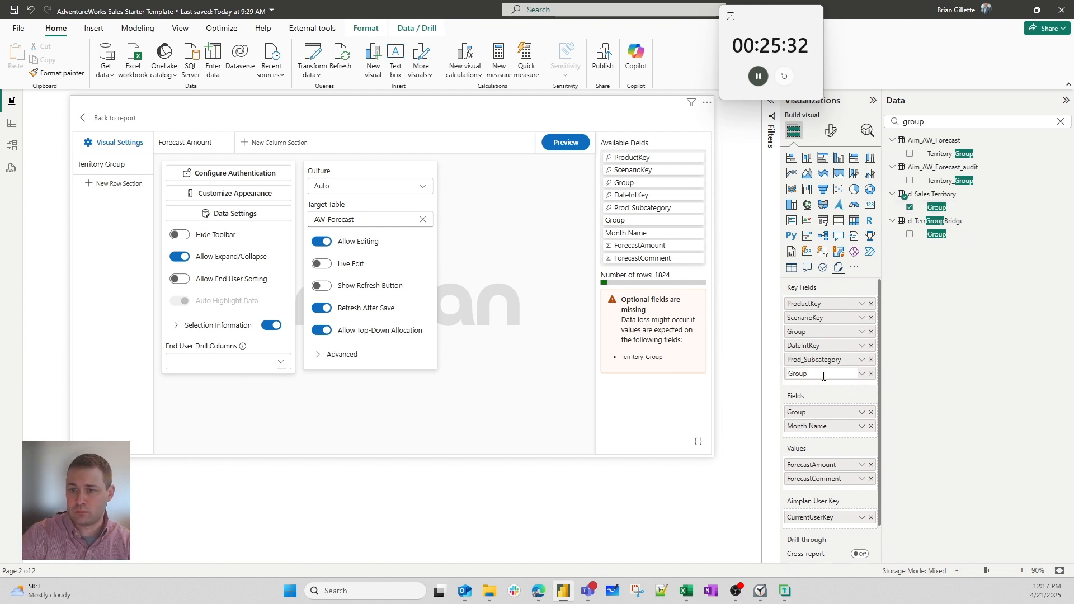
pyautogui.write('Ter')
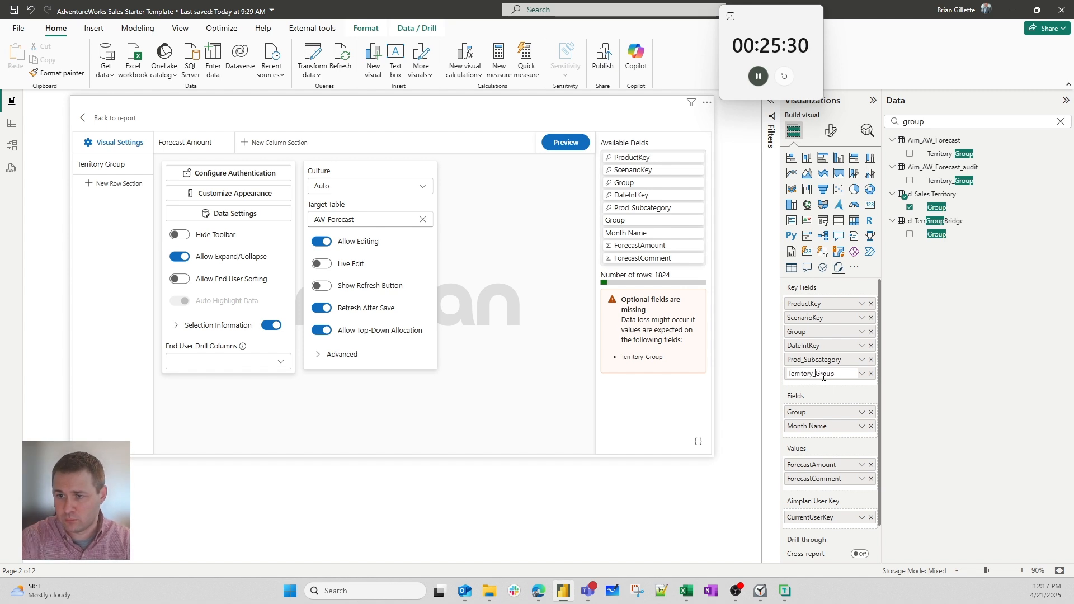
pyautogui.write('ritory_')
pyautogui.press('Return')
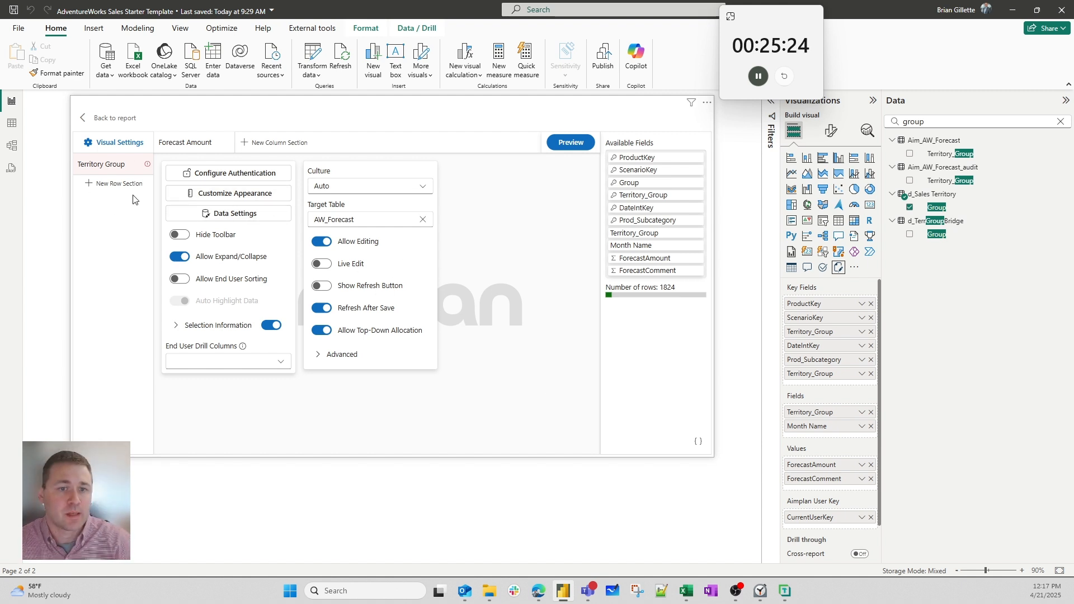
# - Replace the invalid Group field in the Territory Group row section with Territory_Group
pyautogui.click(140, 169)
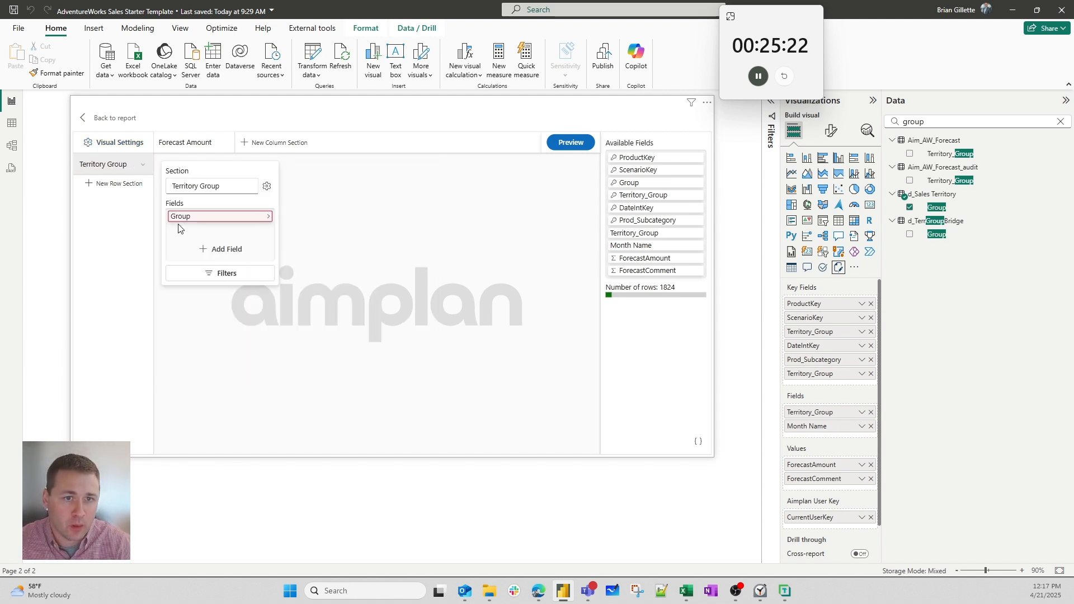
pyautogui.moveTo(195, 217); pyautogui.dragTo(374, 246)
pyautogui.moveTo(655, 233); pyautogui.dragTo(241, 218)
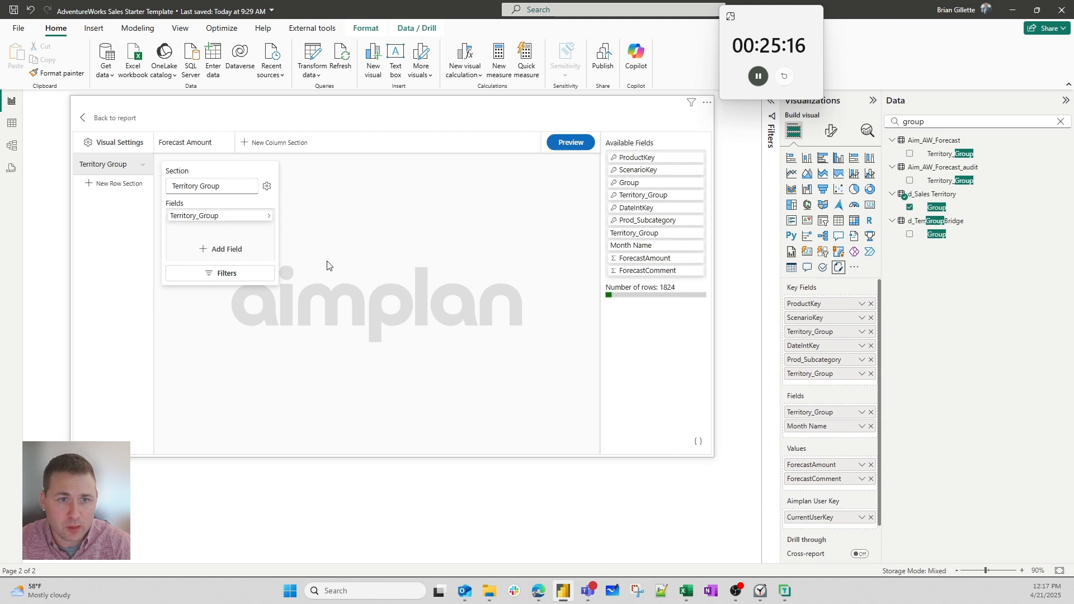
# - Make ForecastAmount in the Forecast Amount section editable, with AdvWks Forecast as its default measure
pyautogui.click(181, 144)
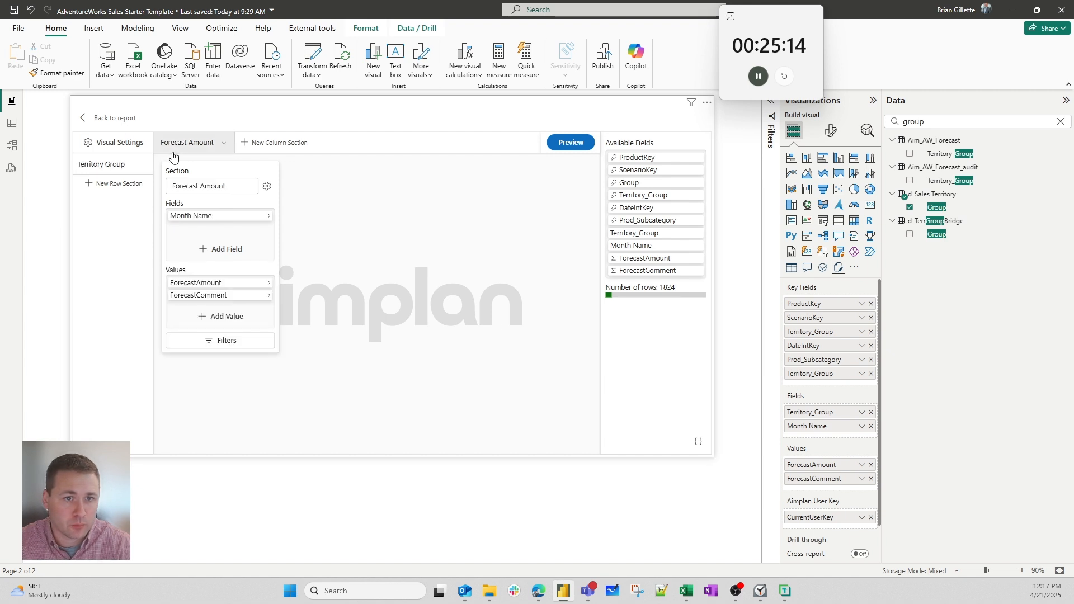
pyautogui.click(218, 283)
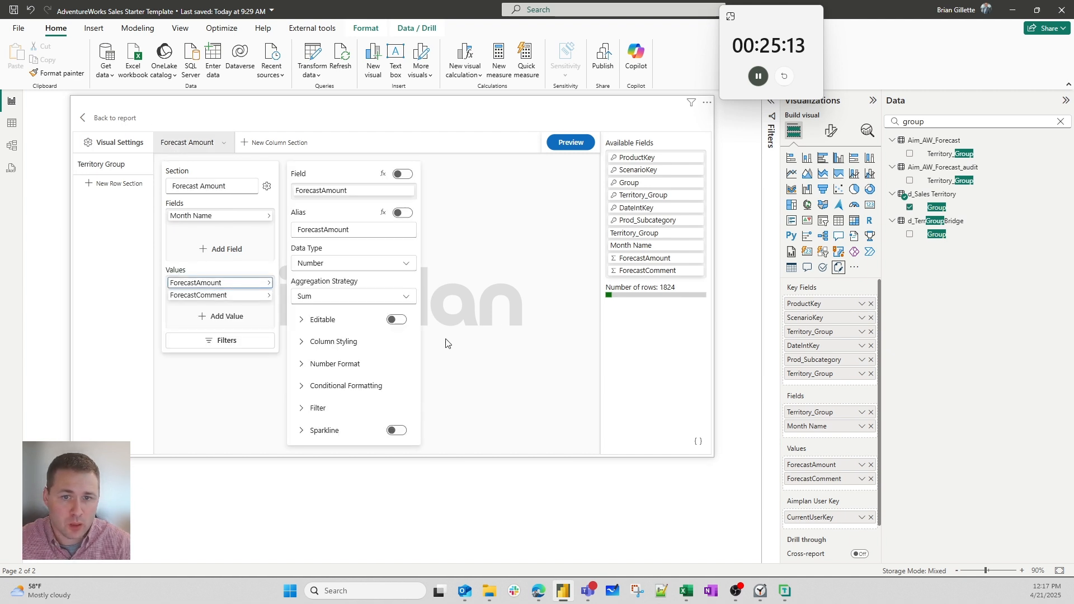
pyautogui.click(397, 319)
pyautogui.click(321, 320)
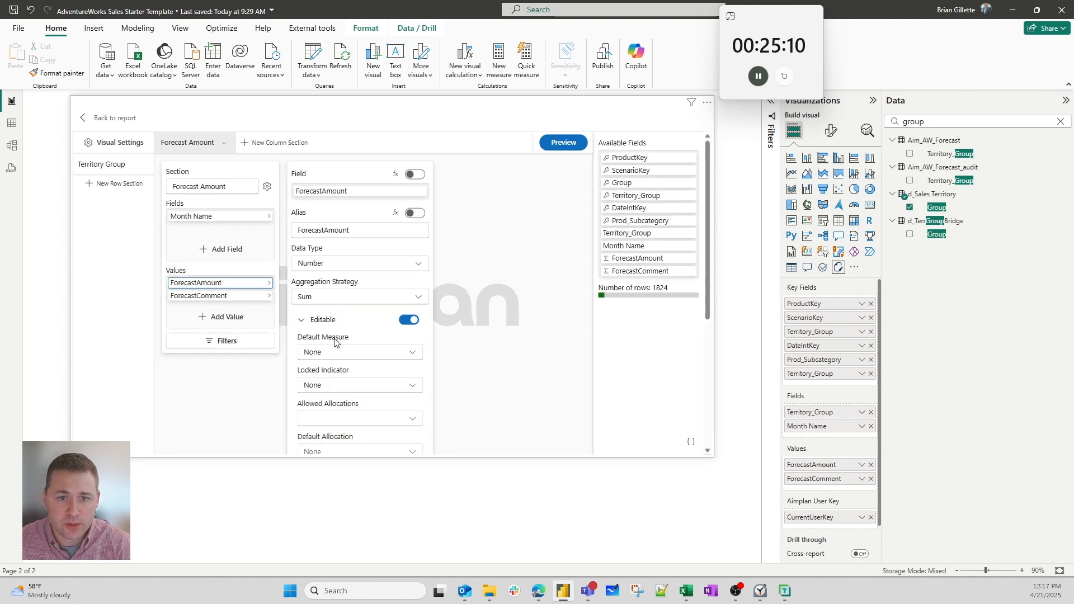
pyautogui.click(350, 352)
pyautogui.click(349, 352)
pyautogui.click(349, 352)
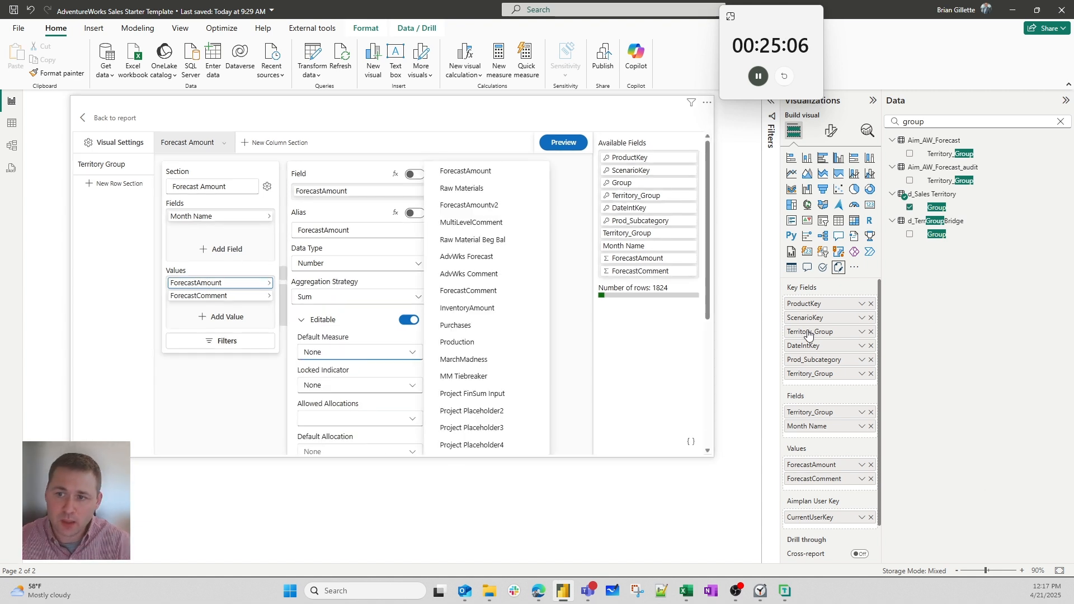
pyautogui.click(332, 350)
pyautogui.click(330, 353)
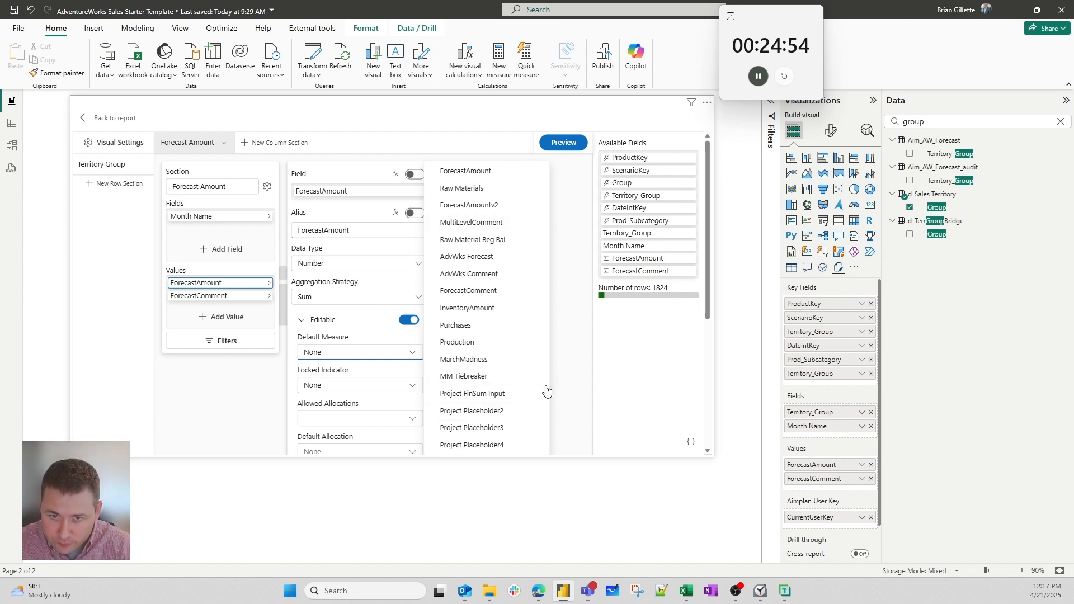
pyautogui.scroll(-3, 565, 422)
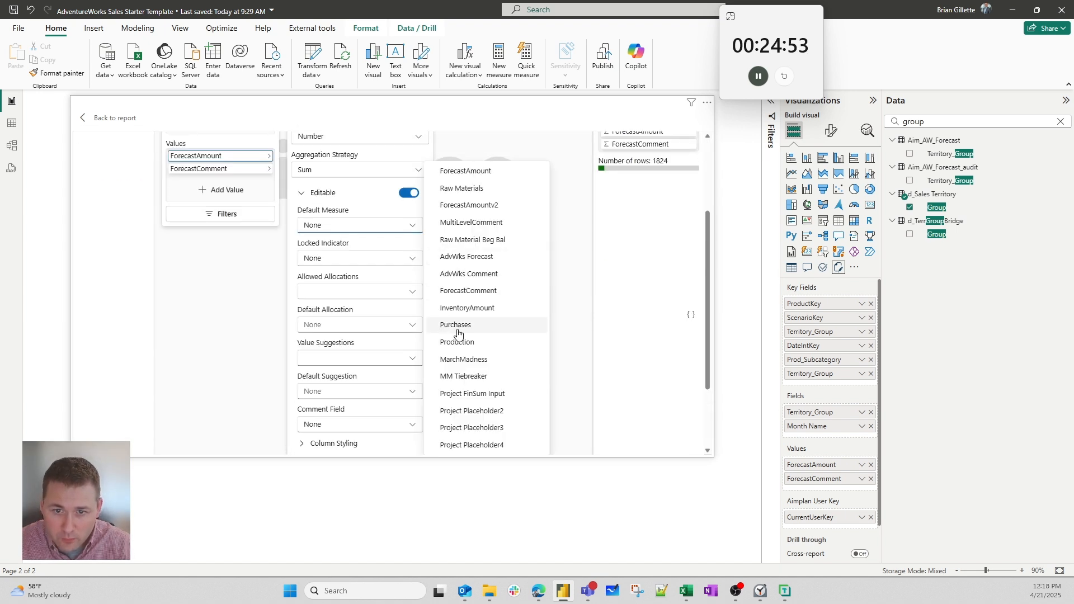
pyautogui.click(484, 258)
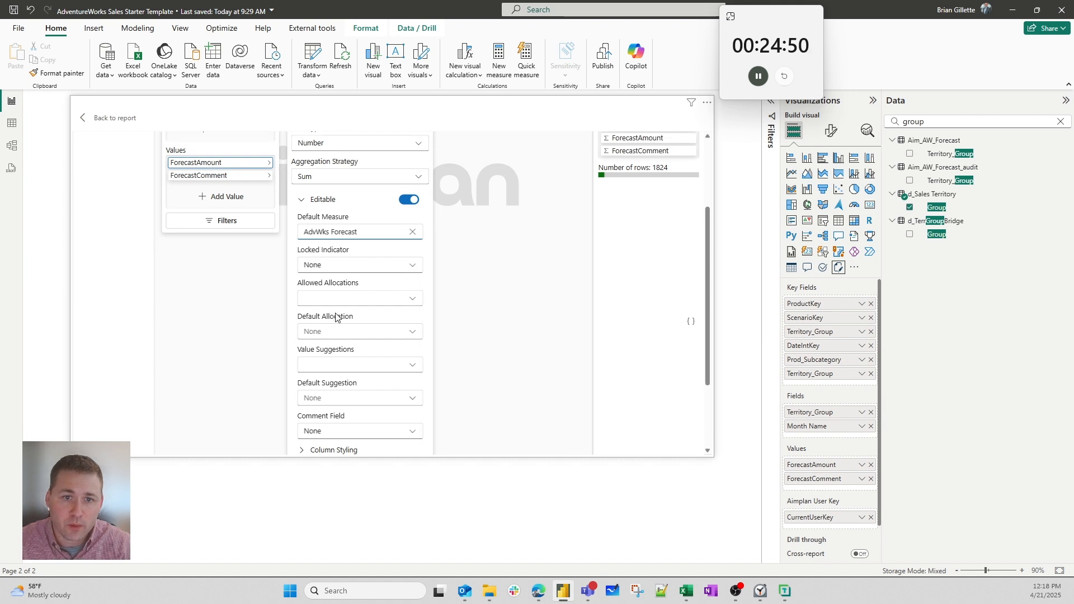
pyautogui.scroll(3, 340, 315)
# - Set ForecastComment's data type to String and make it editable with AdvWks Comment as the default measure
pyautogui.click(263, 296)
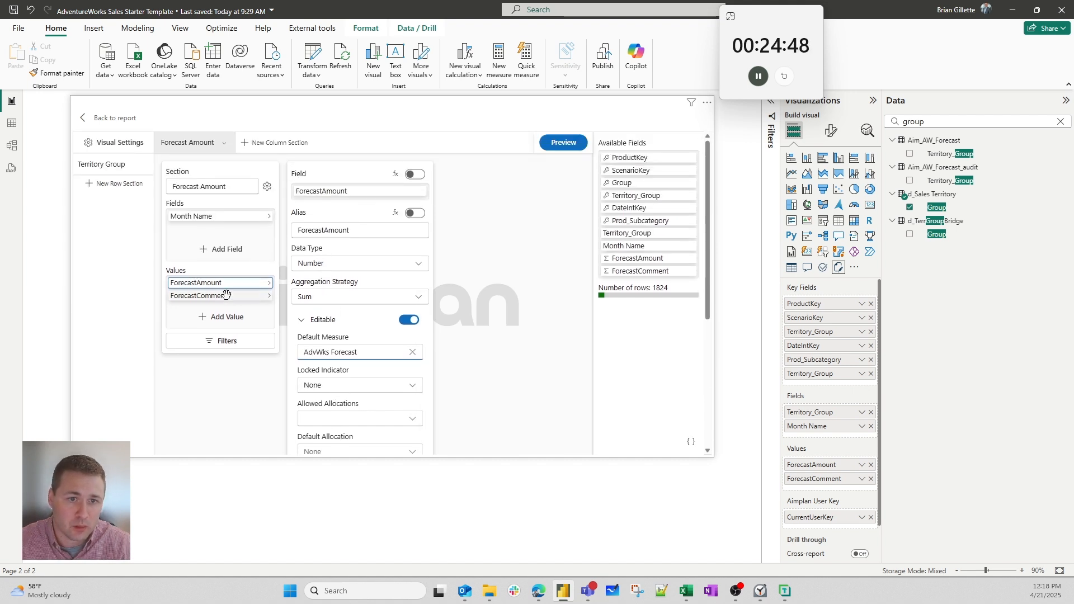
pyautogui.click(350, 262)
pyautogui.click(350, 264)
pyautogui.click(324, 266)
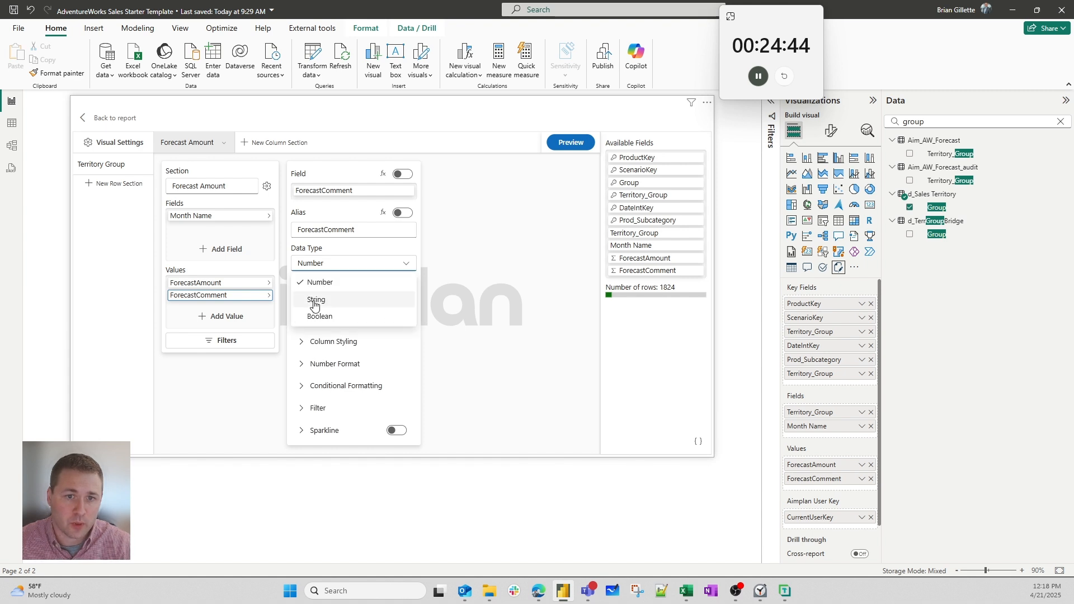
pyautogui.click(315, 299)
pyautogui.click(324, 319)
pyautogui.click(347, 351)
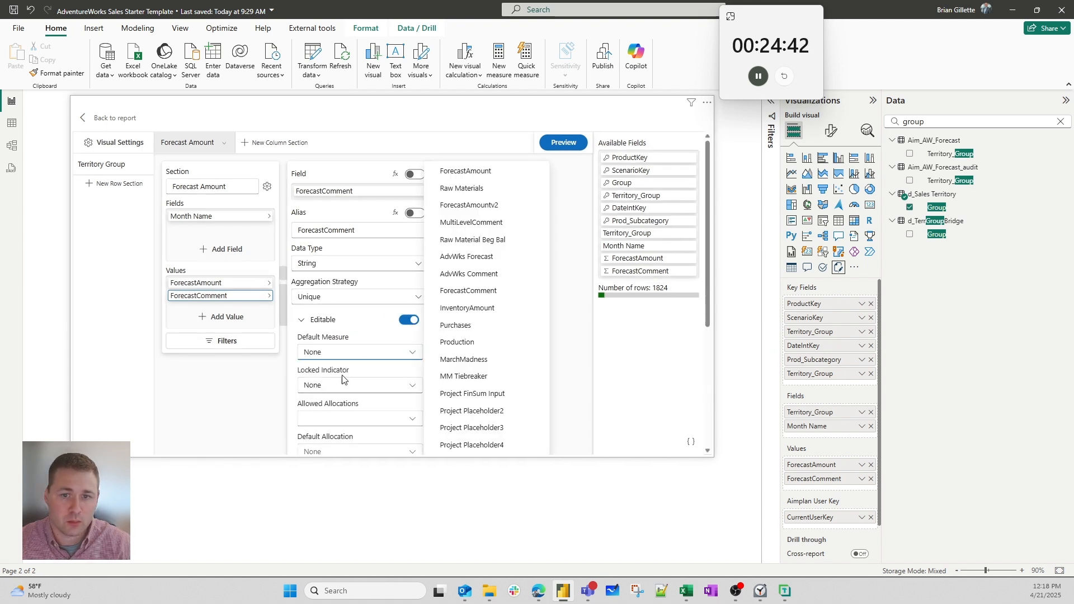
pyautogui.click(484, 277)
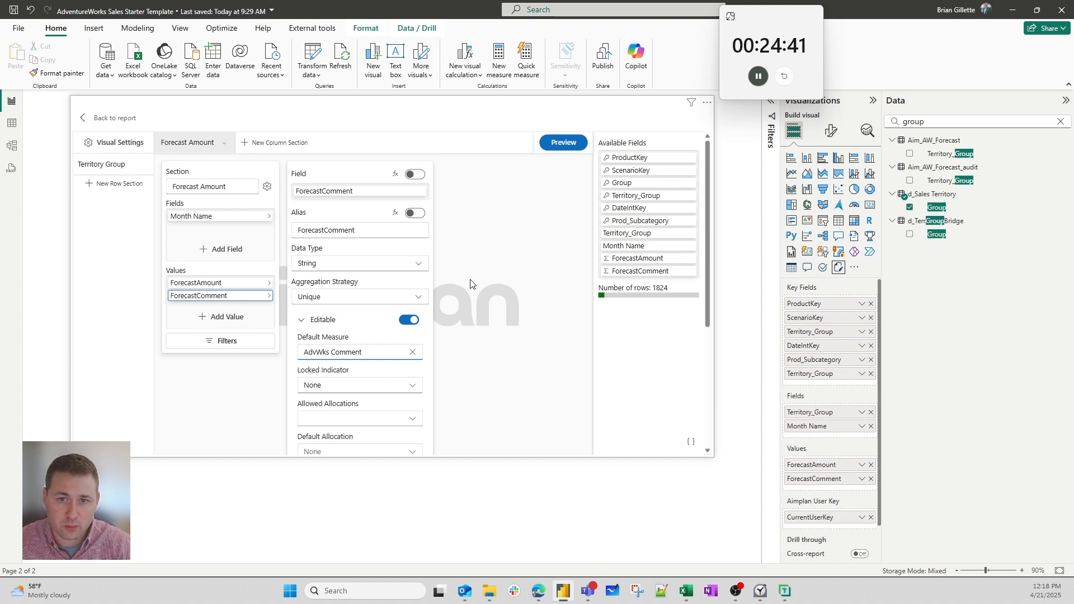
# - Check the forecast table on the report page and reopen the visual's editor at the Forecast Amount section's settings
pyautogui.click(249, 405)
pyautogui.click(111, 119)
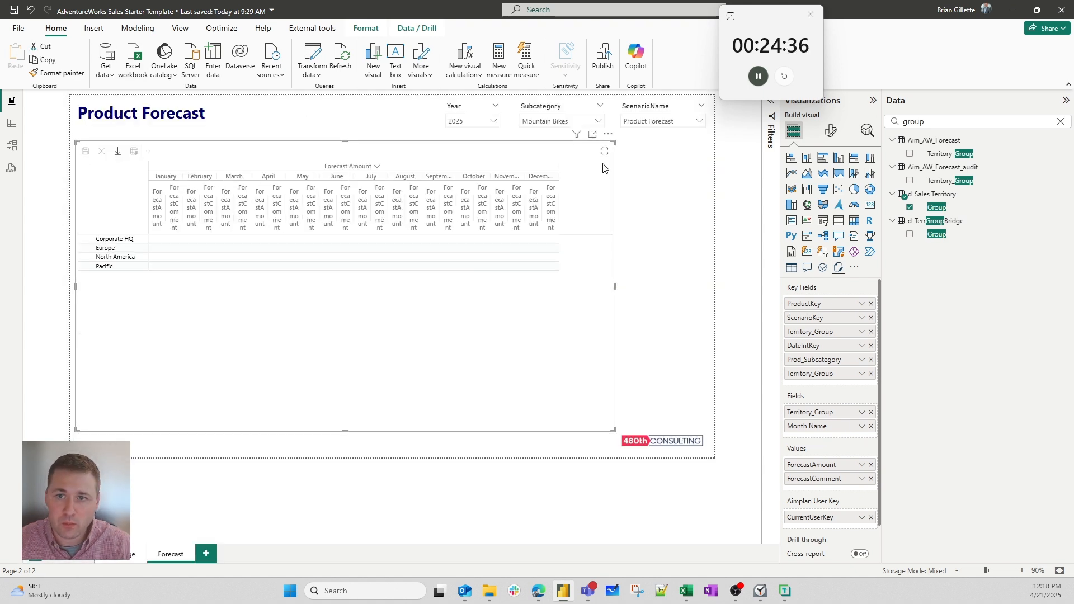
pyautogui.click(608, 134)
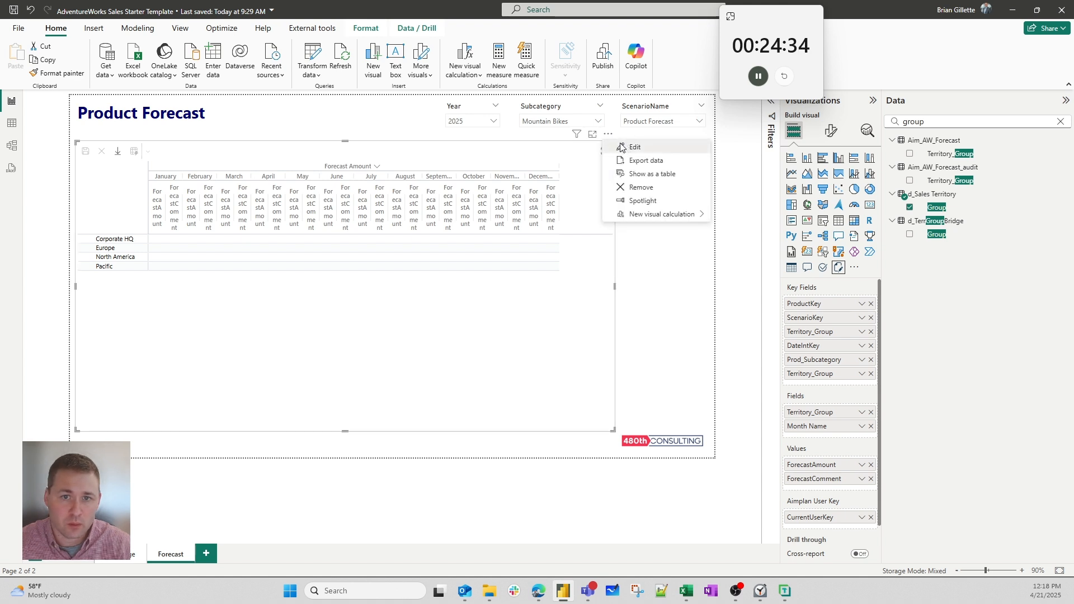
pyautogui.click(626, 147)
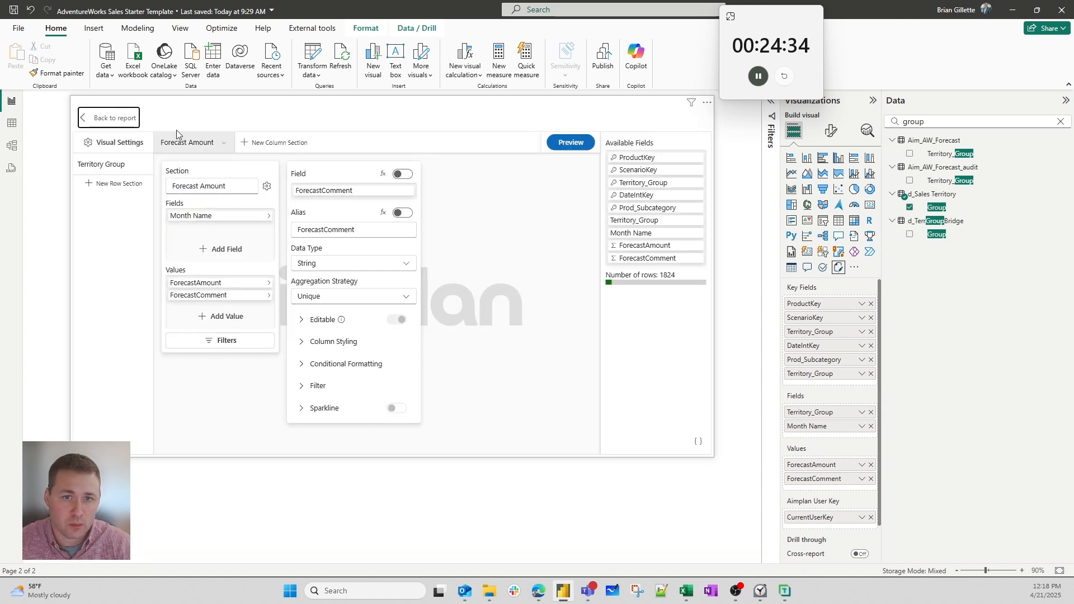
pyautogui.click(268, 187)
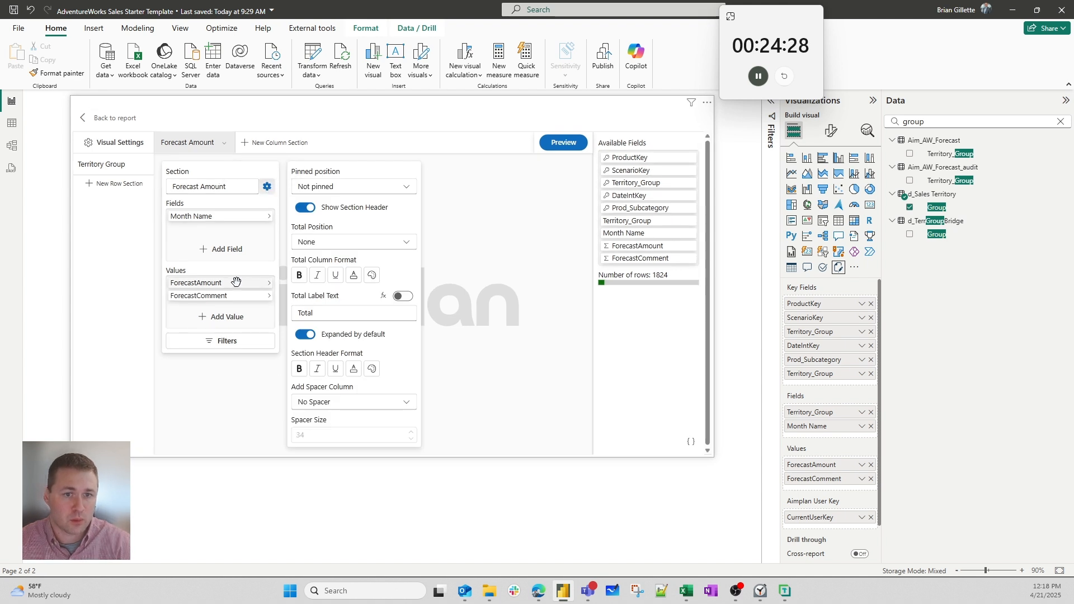
# - Delete the Forecast Amount column section and undo the deletion
pyautogui.click(224, 147)
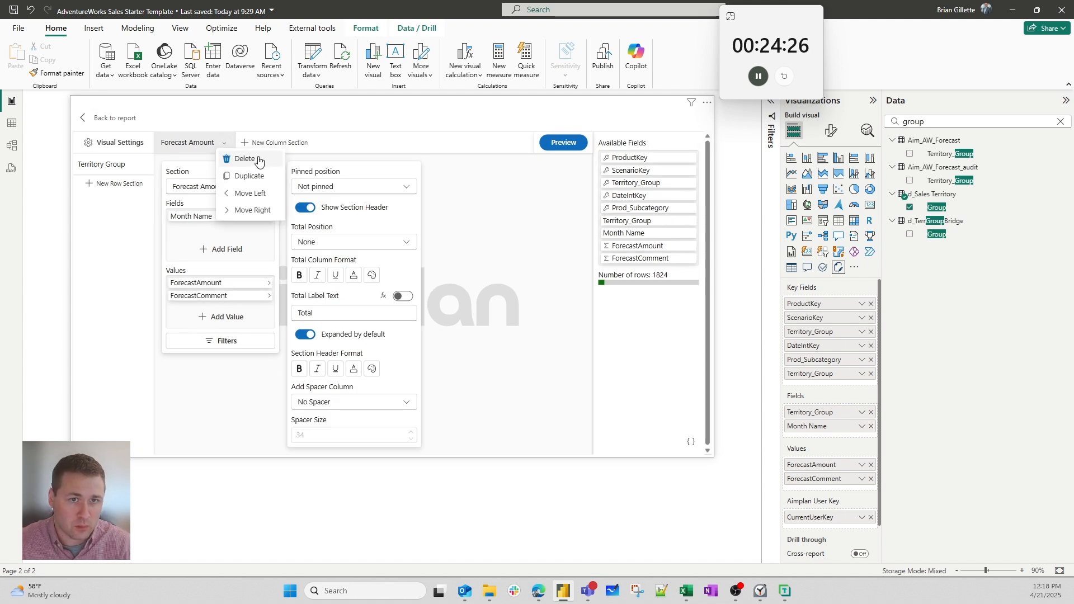
pyautogui.click(240, 163)
pyautogui.click(205, 142)
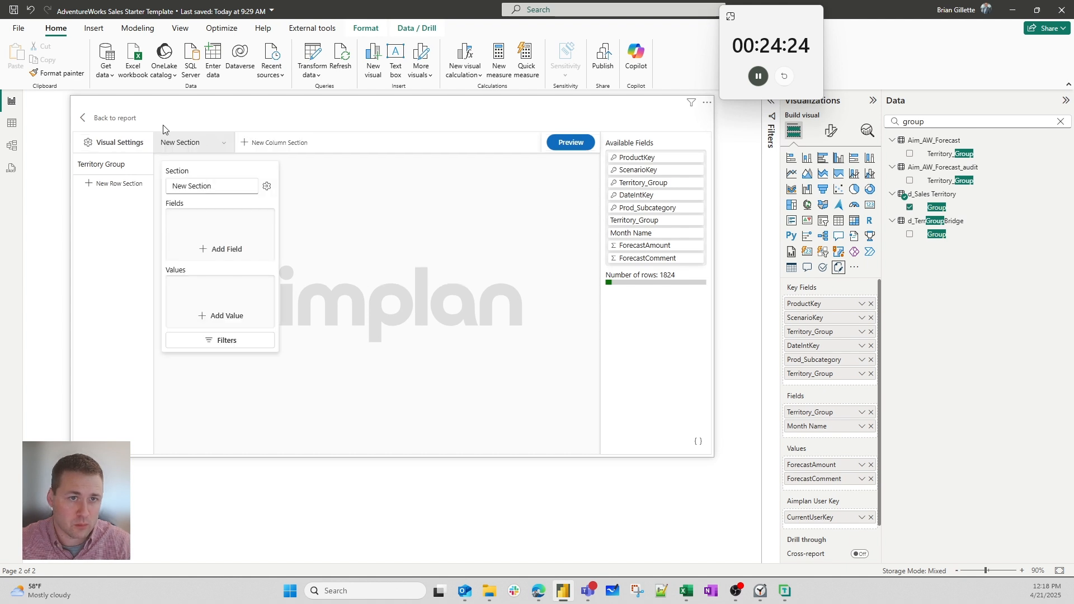
pyautogui.click(31, 10)
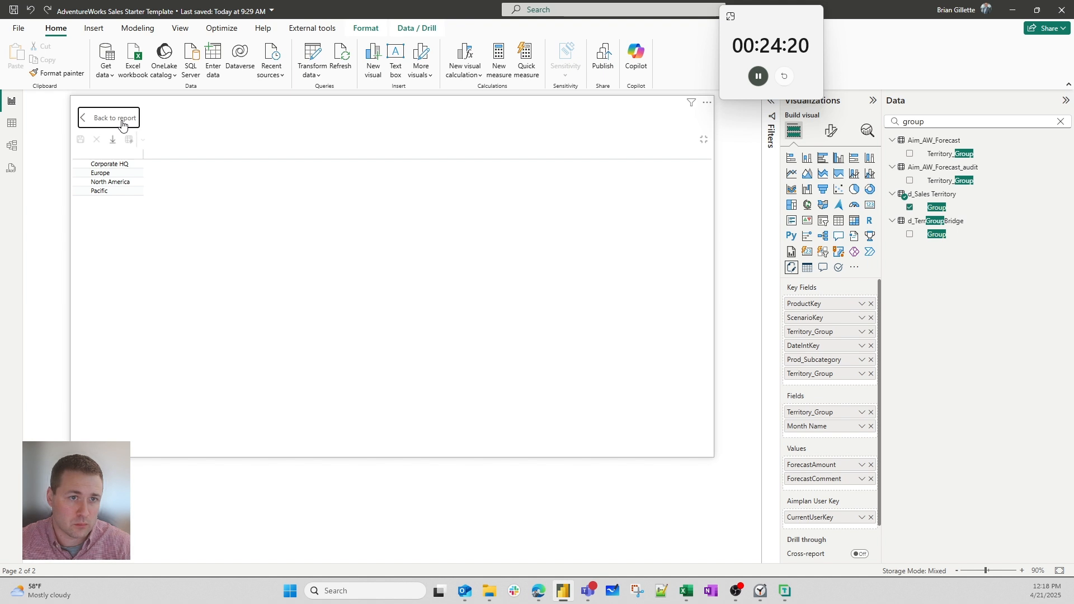
pyautogui.click(31, 11)
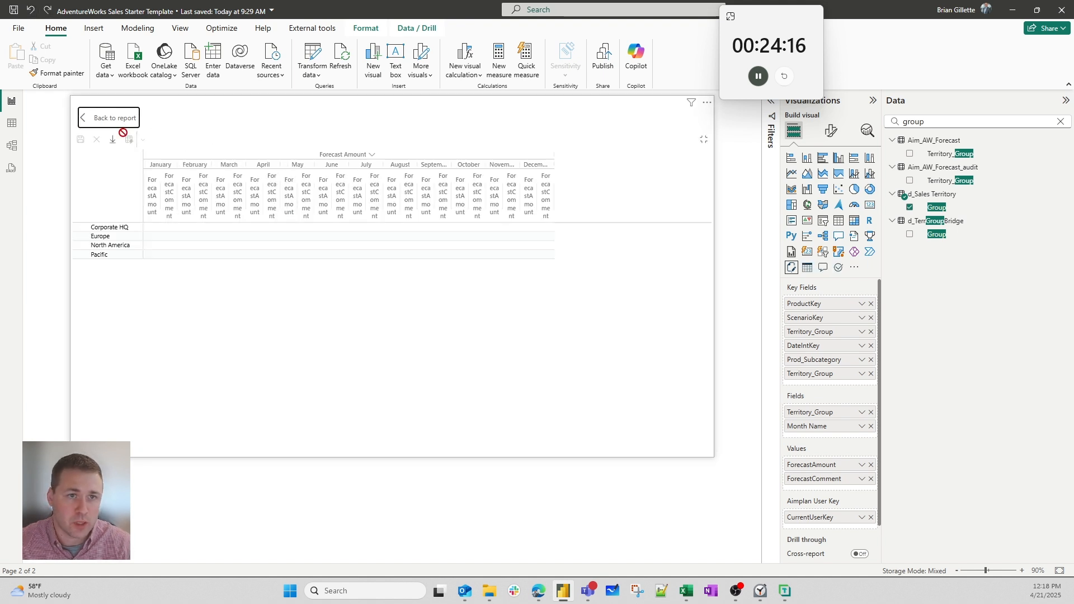
# - Reopen the forecast visual's editor and duplicate the Forecast Amount column section
pyautogui.click(707, 102)
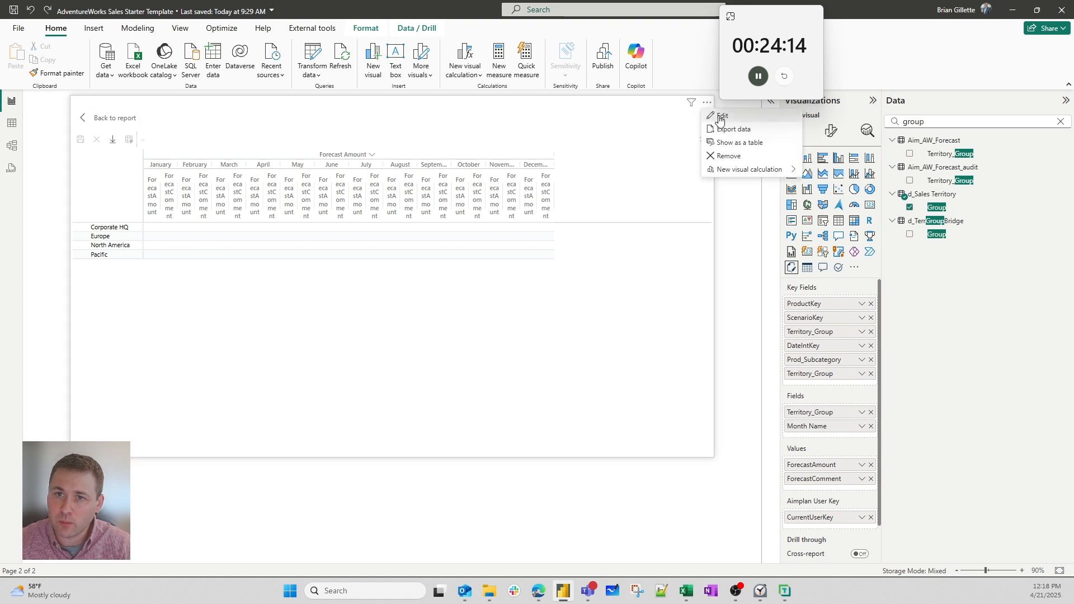
pyautogui.click(727, 116)
pyautogui.click(211, 143)
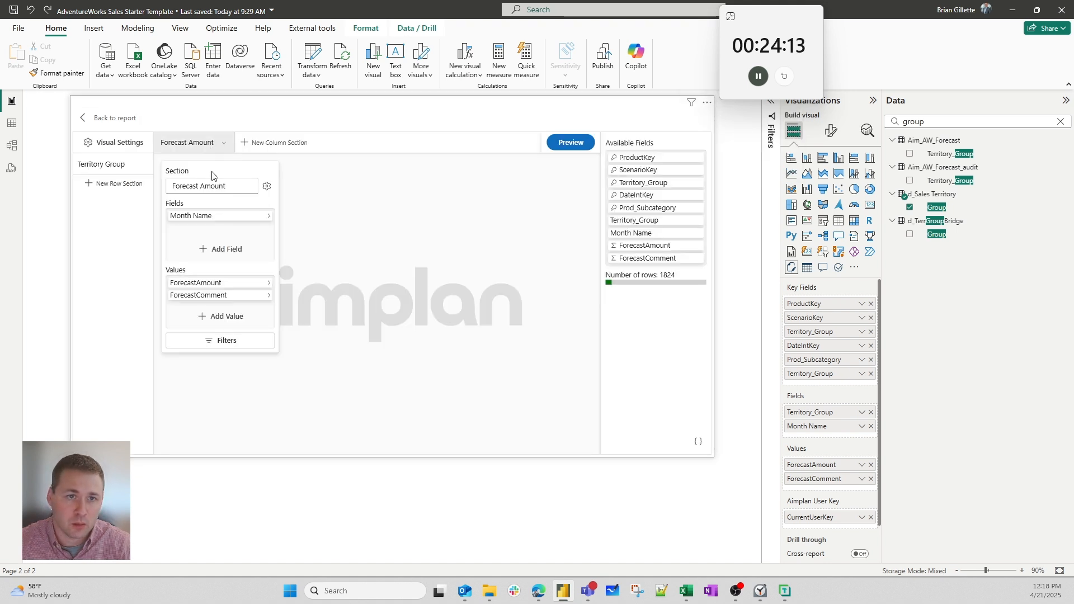
pyautogui.click(224, 143)
pyautogui.click(242, 175)
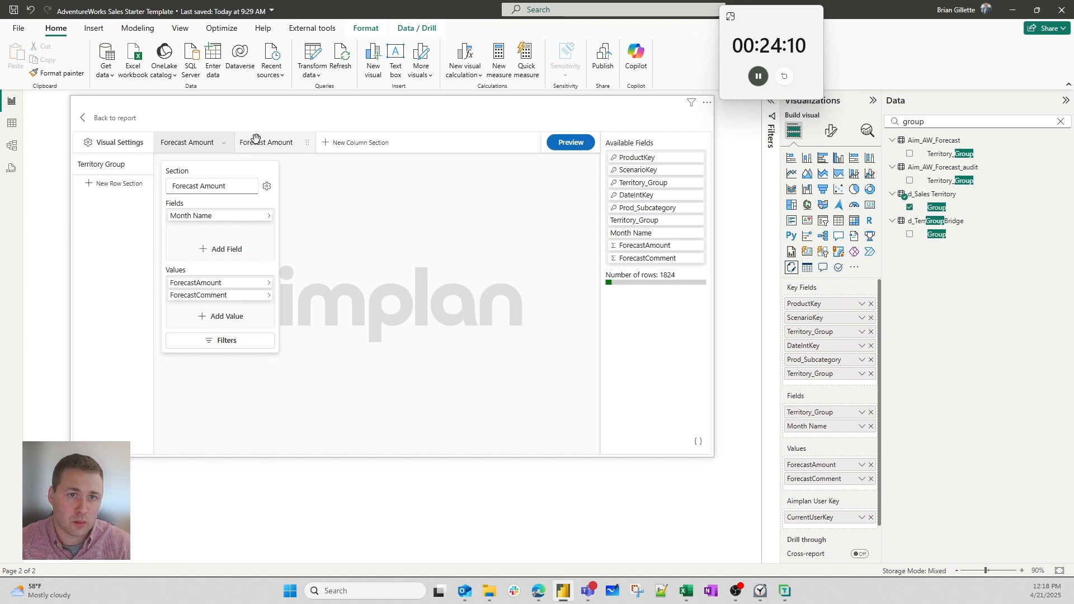
# - Rename the duplicated column section Comments and remove Month Name and ForecastAmount from it
pyautogui.click(248, 142)
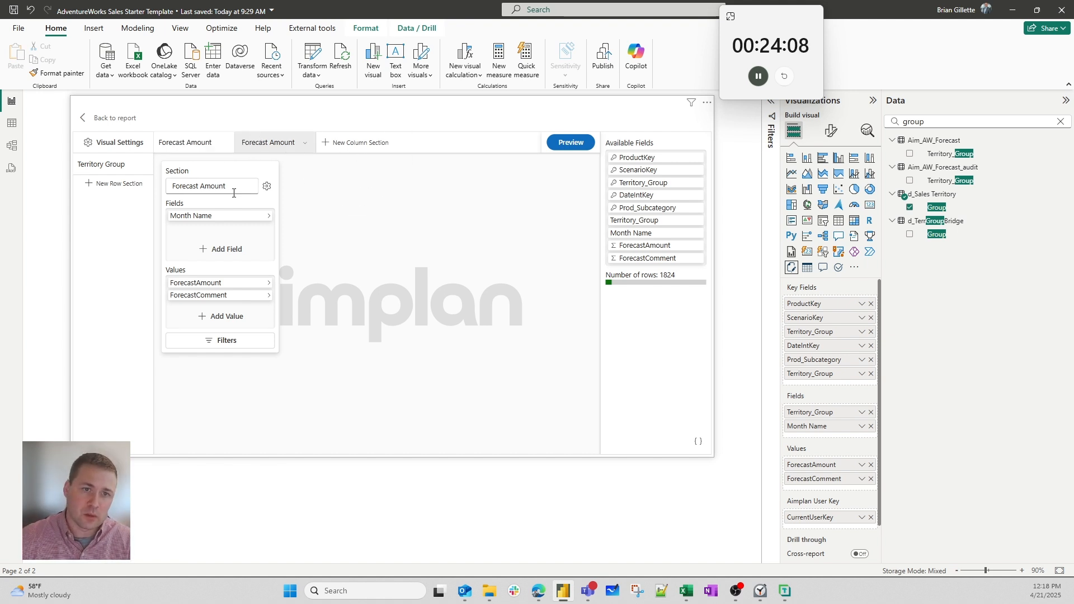
pyautogui.hotkey('ctrl', 'shift', 'Left')
pyautogui.write('Comments')
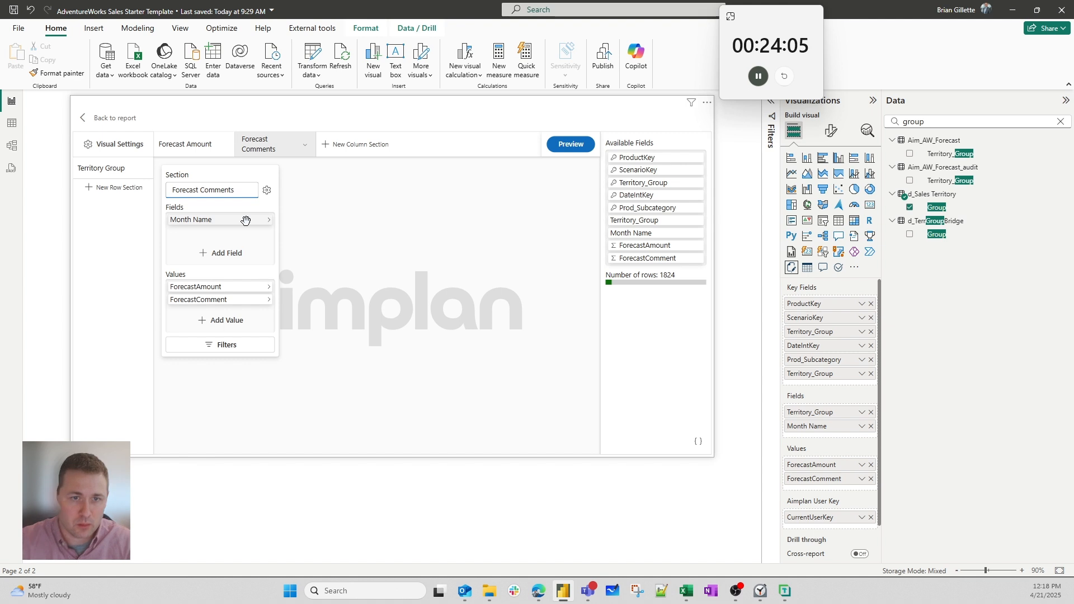
pyautogui.moveTo(246, 220); pyautogui.dragTo(124, 124)
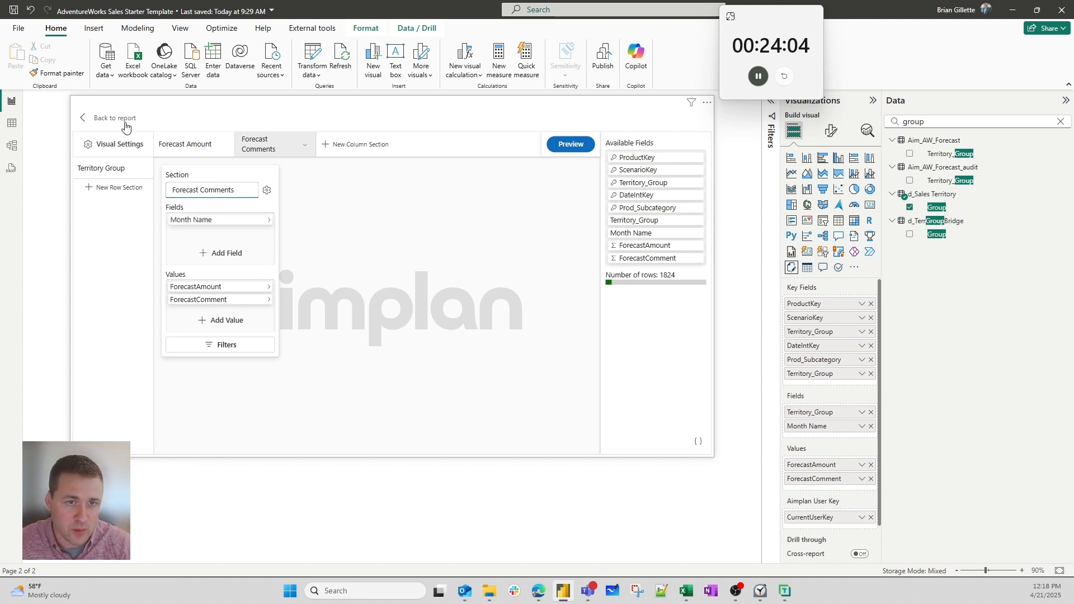
pyautogui.hotkey('ctrl', 'shift', 'Left')
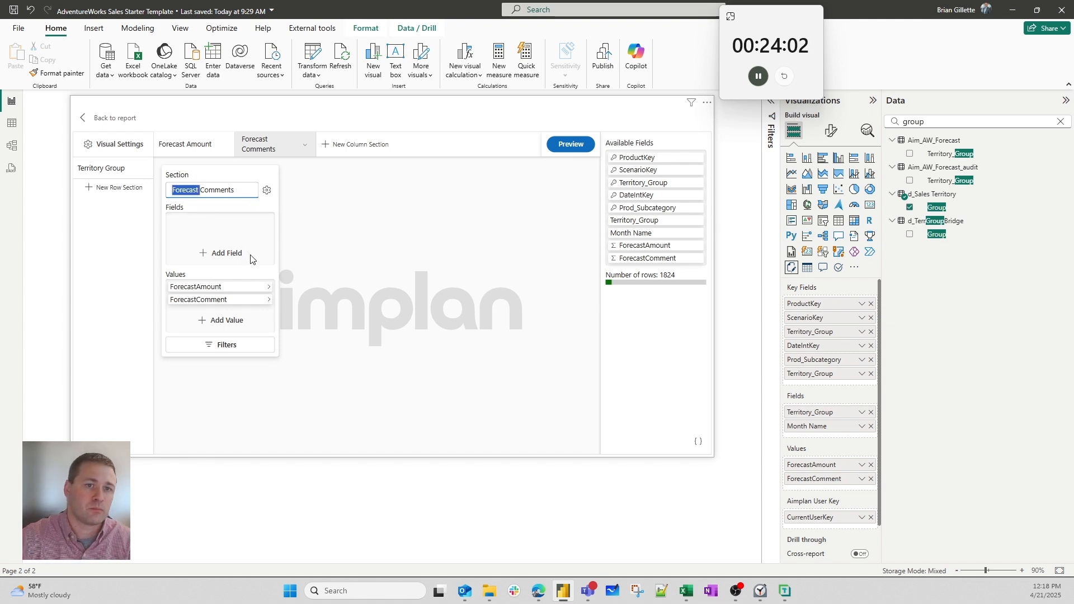
pyautogui.press('BackSpace')
pyautogui.moveTo(251, 282); pyautogui.dragTo(284, 269)
# - Remove ForecastComment from the Forecast Amount section's values and return to the report page
pyautogui.click(171, 145)
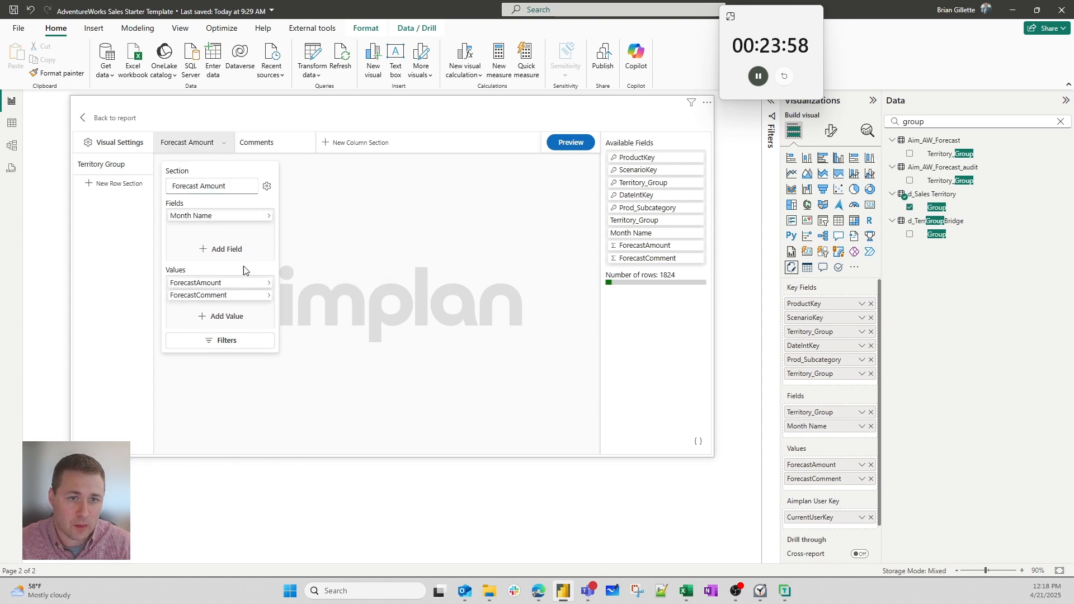
pyautogui.moveTo(216, 288); pyautogui.dragTo(424, 282)
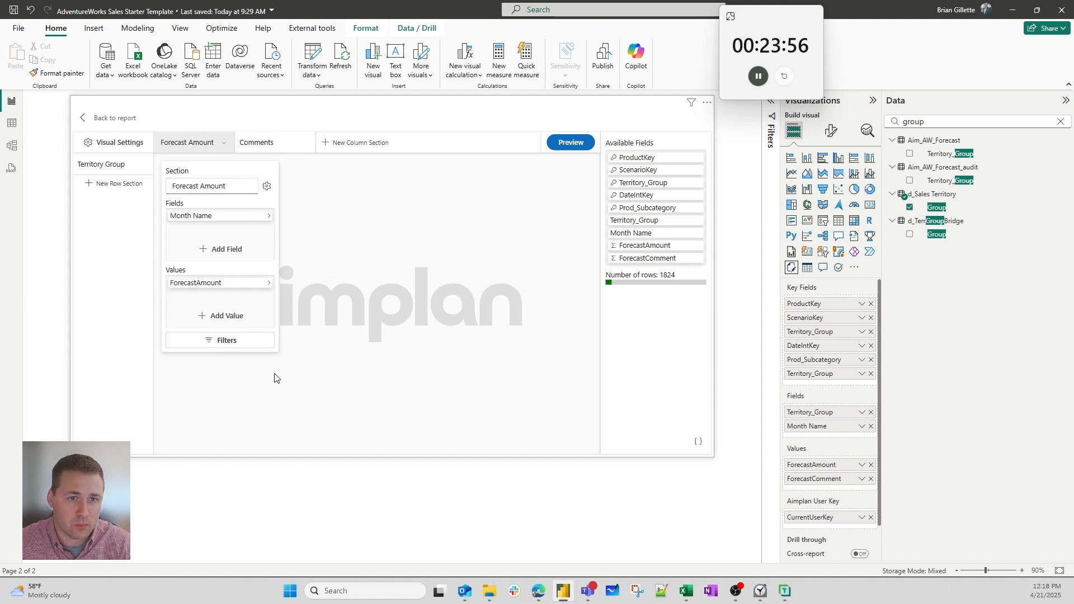
pyautogui.click(92, 118)
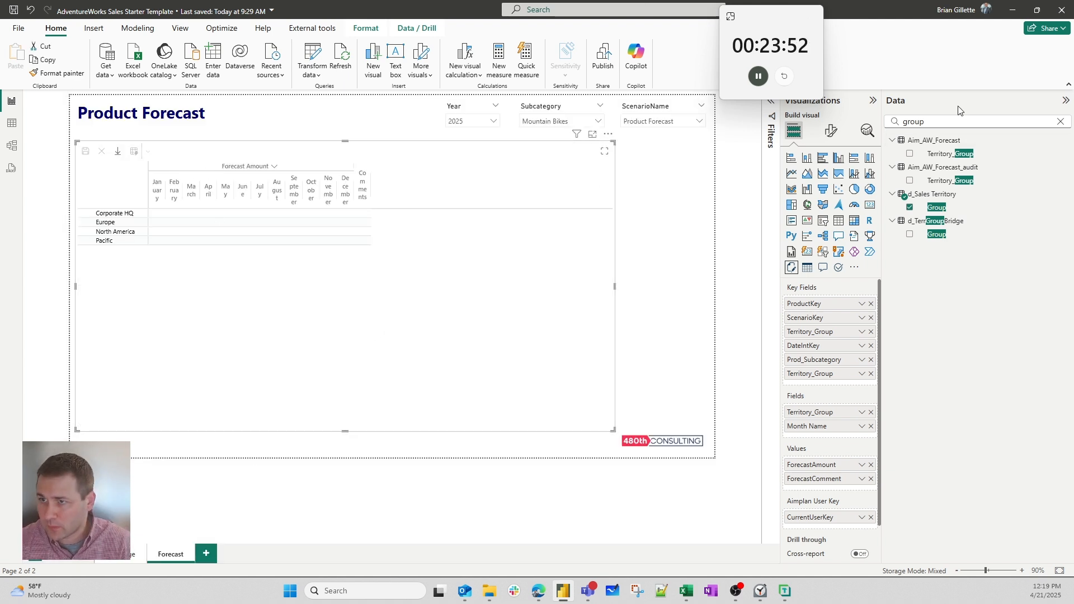
# - Replace Month Name with Month Abbr from d_Date in the forecast visual's Fields
pyautogui.doubleClick(943, 117)
pyautogui.write('month')
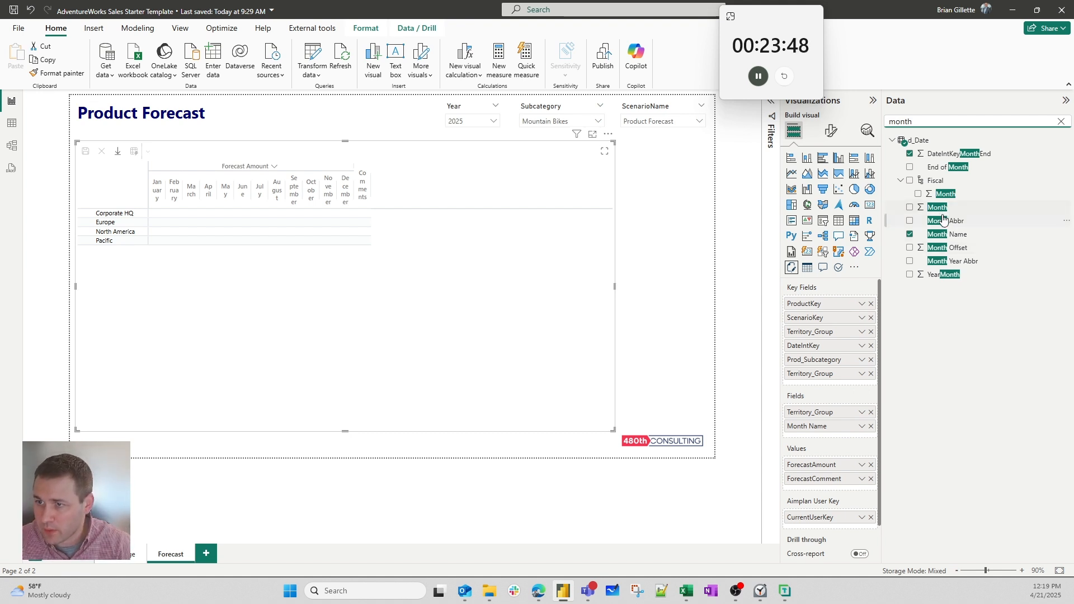
pyautogui.click(909, 221)
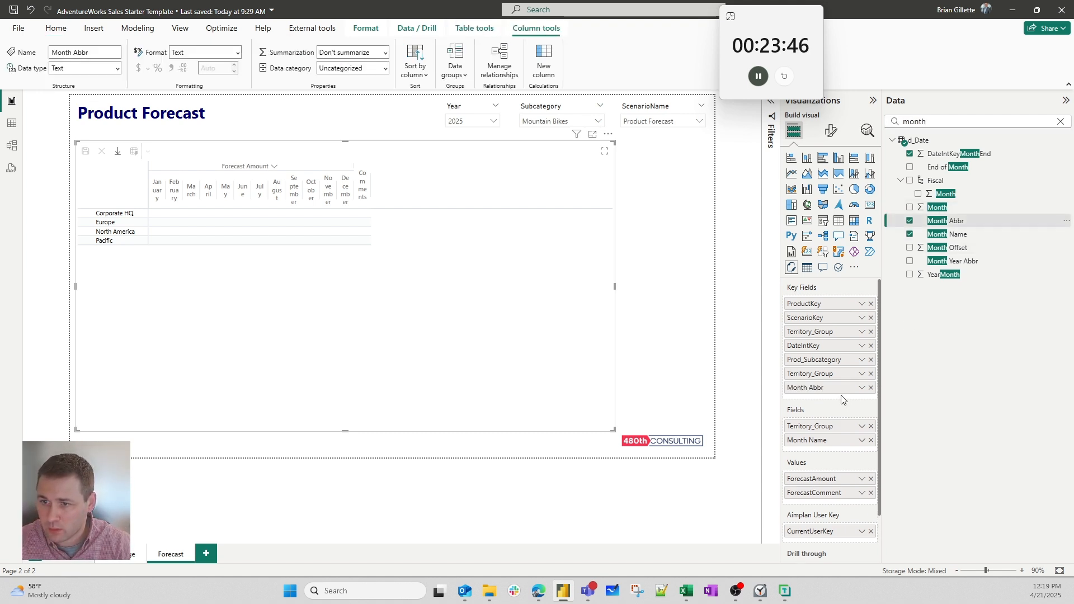
pyautogui.moveTo(842, 413); pyautogui.dragTo(833, 440)
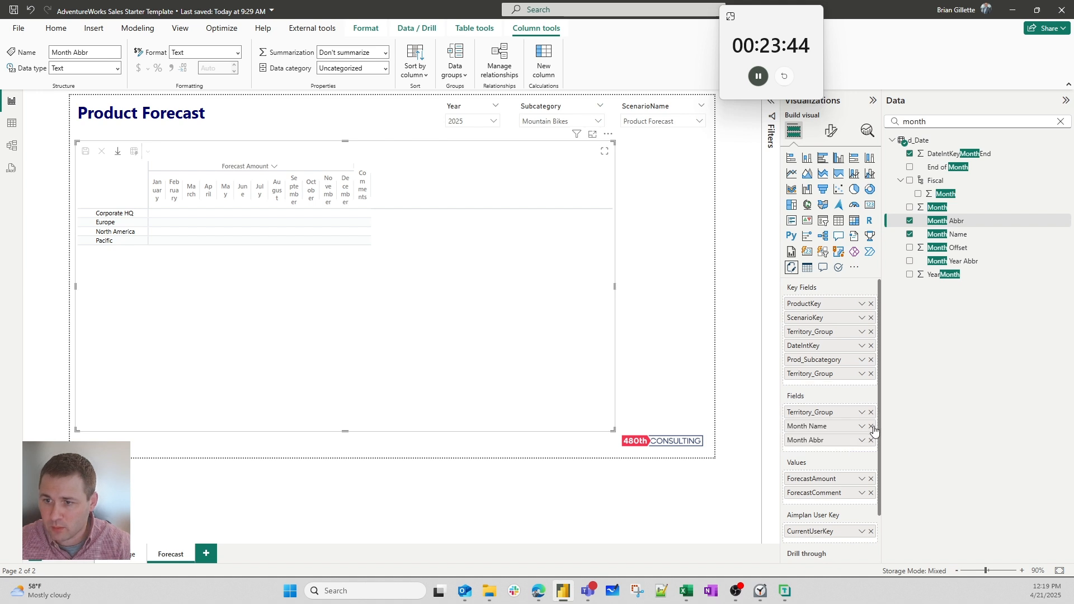
# - Reopen the visual's editor and add Month Abbr to the Forecast Amount section's fields
pyautogui.click(608, 135)
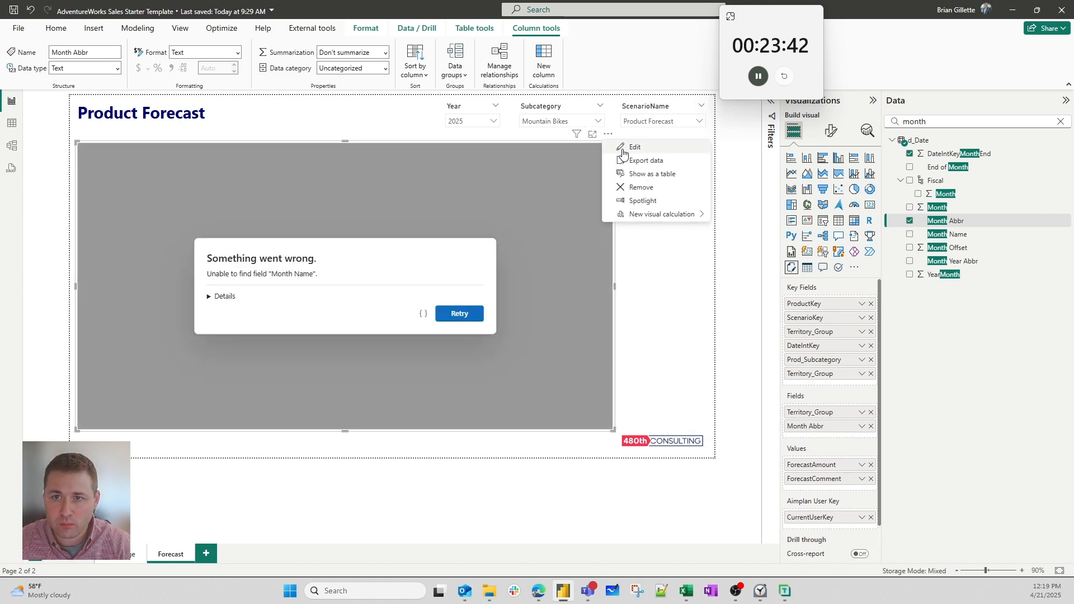
pyautogui.click(622, 149)
pyautogui.click(202, 145)
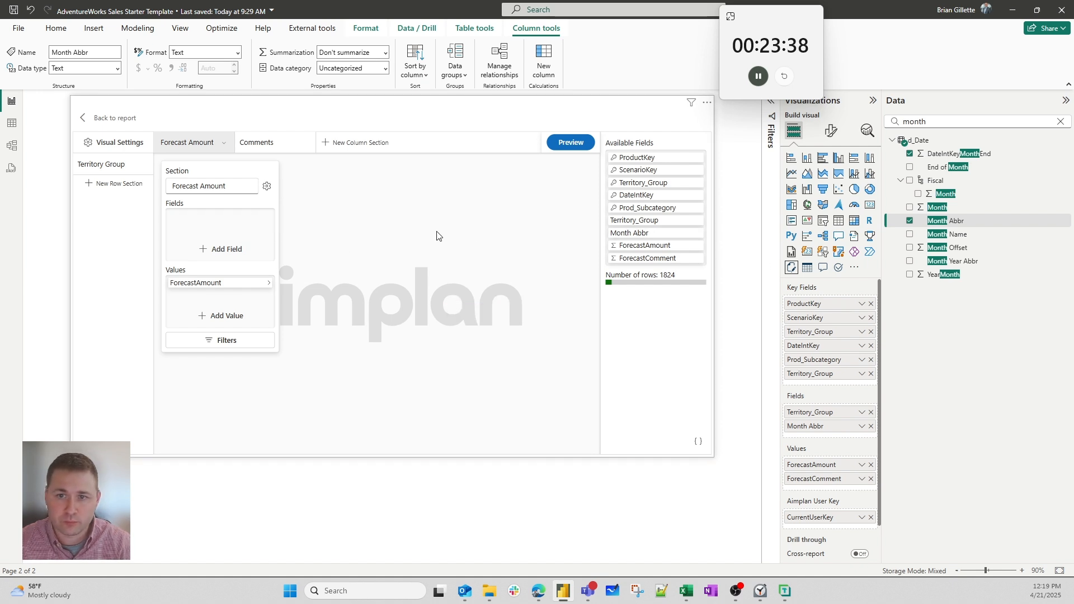
pyautogui.moveTo(629, 232); pyautogui.dragTo(189, 216)
# - Give the ForecastAmount value a fixed column width of 80
pyautogui.click(266, 187)
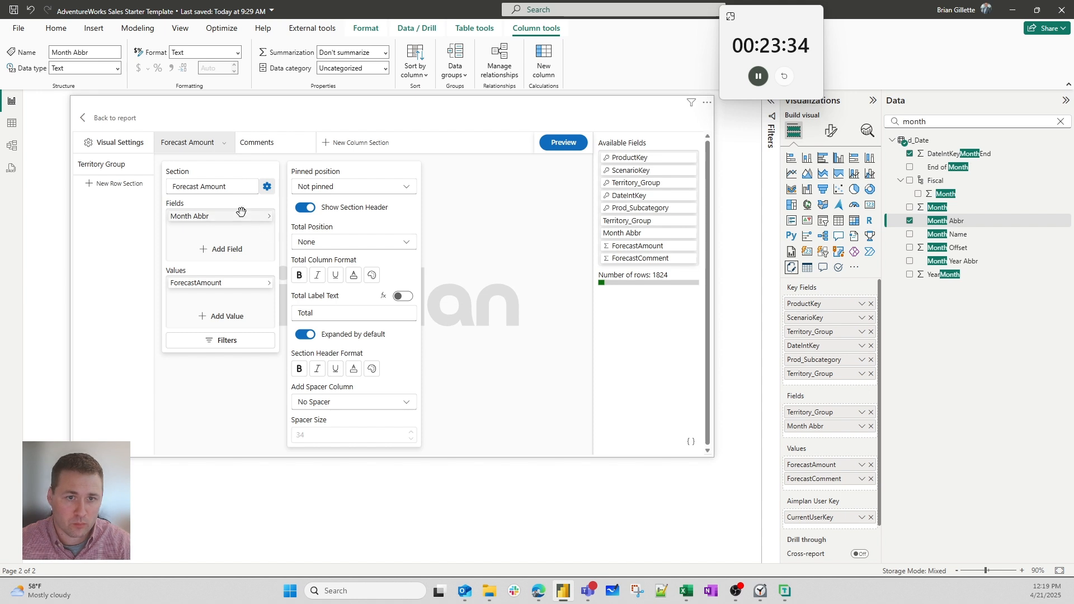
pyautogui.click(264, 217)
pyautogui.click(239, 283)
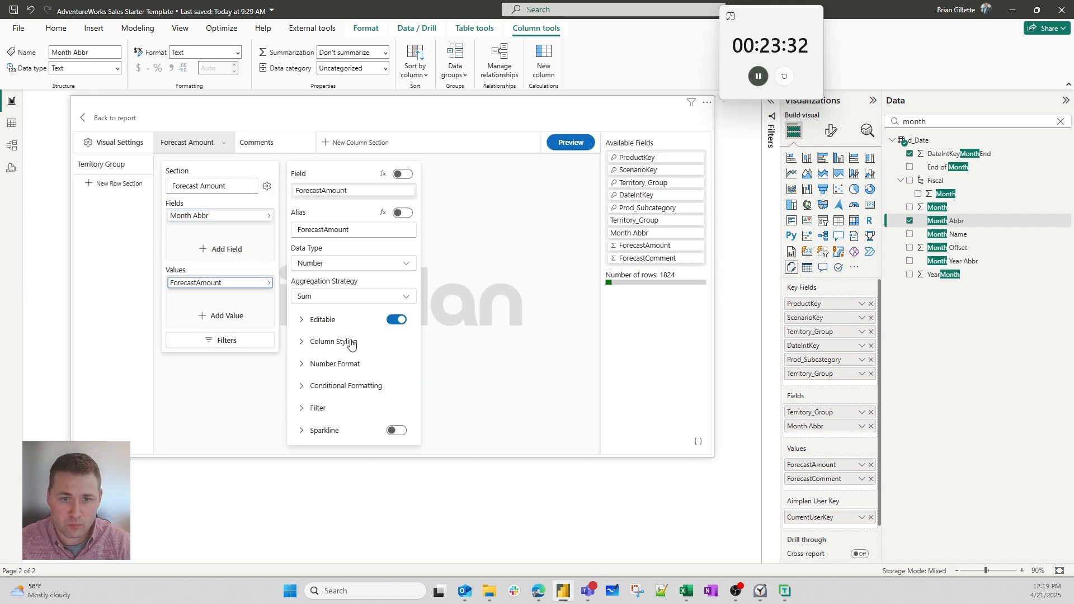
pyautogui.click(348, 339)
pyautogui.scroll(-2, 358, 329)
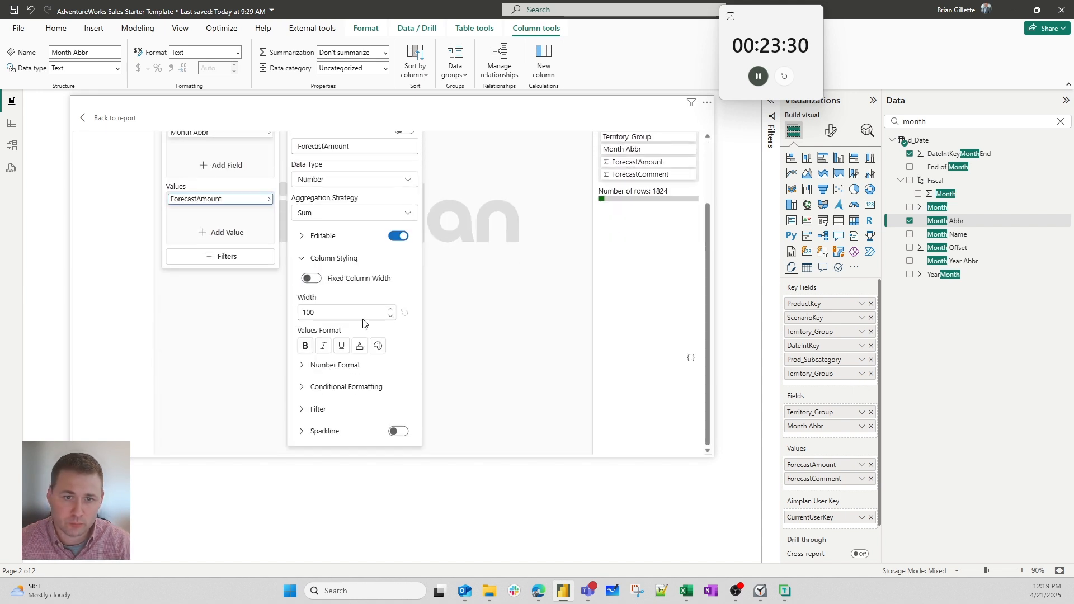
pyautogui.doubleClick(343, 318)
pyautogui.write('80')
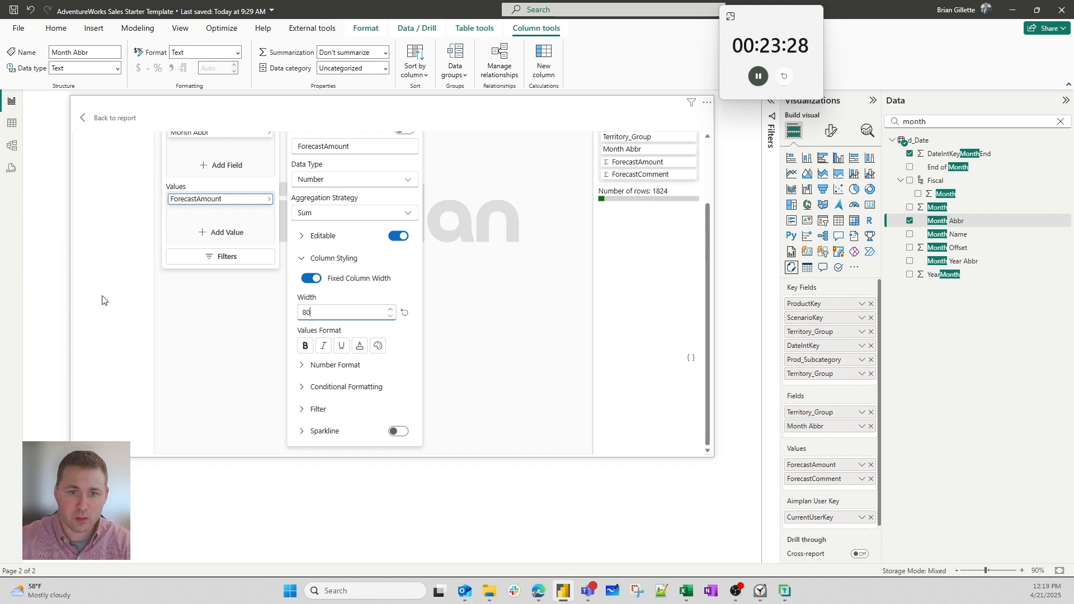
pyautogui.scroll(3, 112, 325)
# - Shorten the Forecast Amount column section's name to Forecast
pyautogui.click(268, 144)
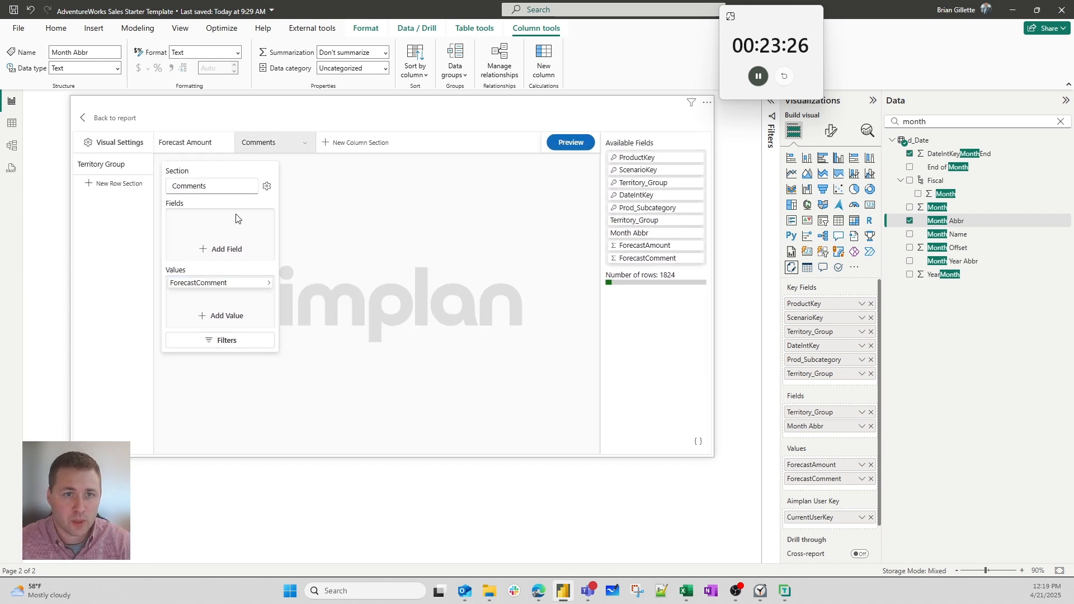
pyautogui.click(182, 141)
pyautogui.hotkey('ctrl', 'shift', 'Left')
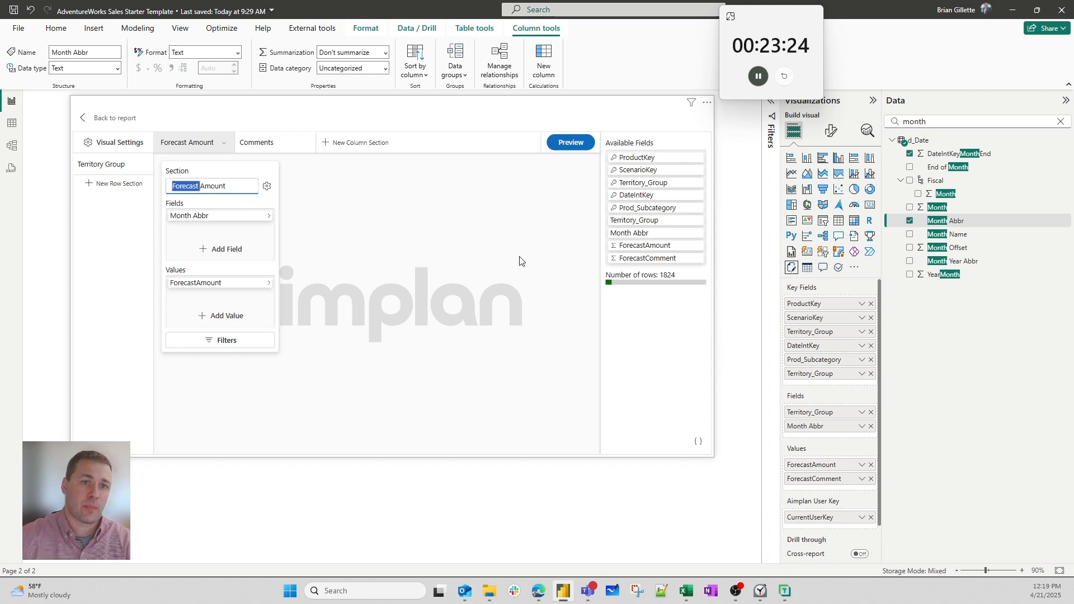
pyautogui.hotkey('ctrl', 'shift', 'Right')
pyautogui.hotkey('ctrl', 'shift', 'Right')
pyautogui.press('BackSpace')
pyautogui.press('BackSpace')
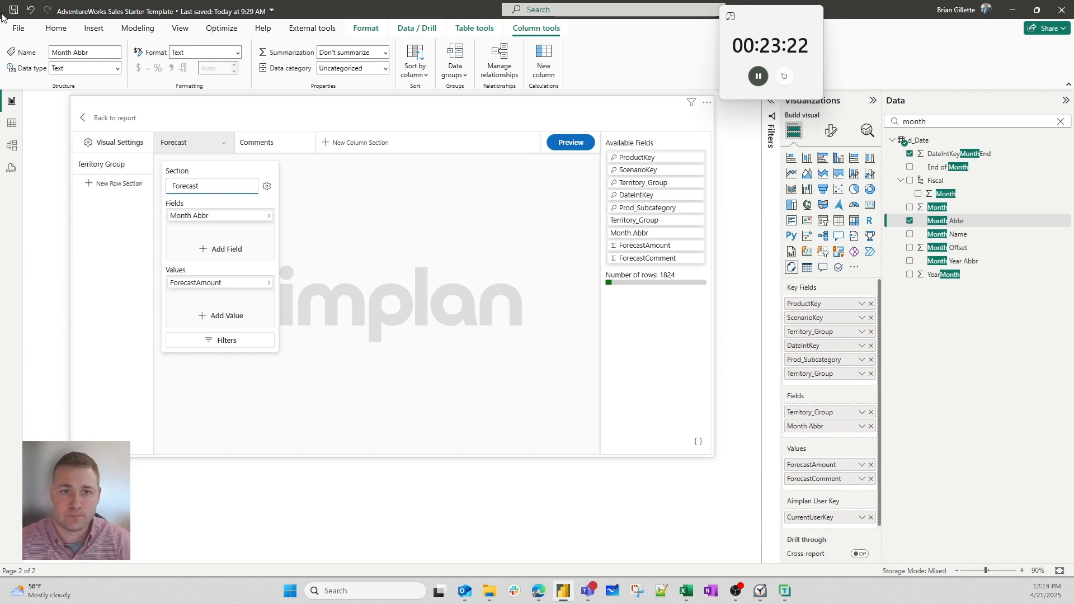
# - Give the ForecastComment value in the Comments section a fixed column width of 200
pyautogui.click(282, 140)
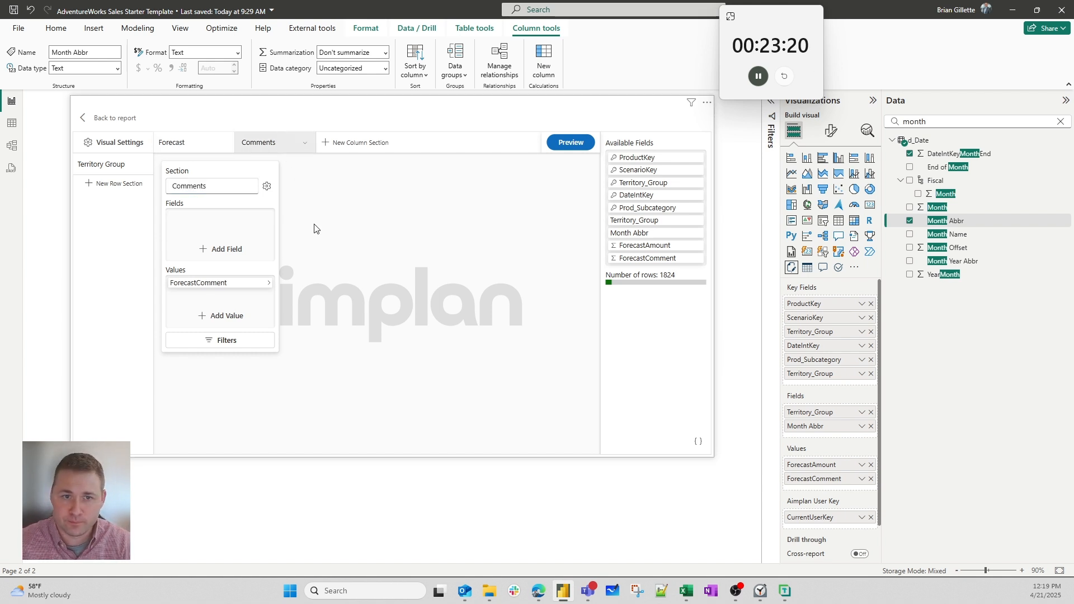
pyautogui.click(255, 286)
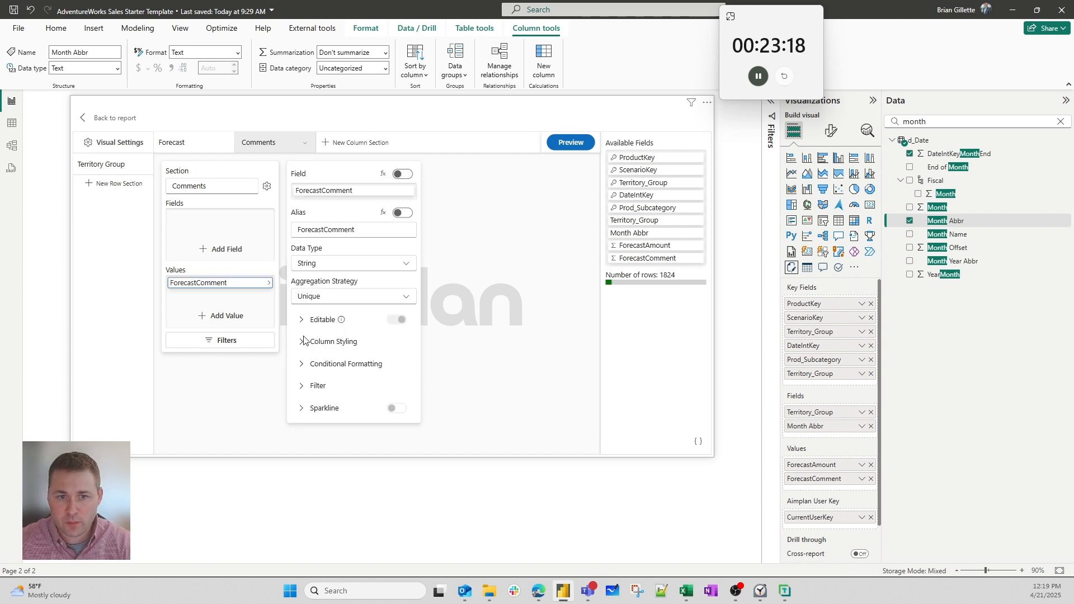
pyautogui.click(342, 342)
pyautogui.scroll(-2, 342, 336)
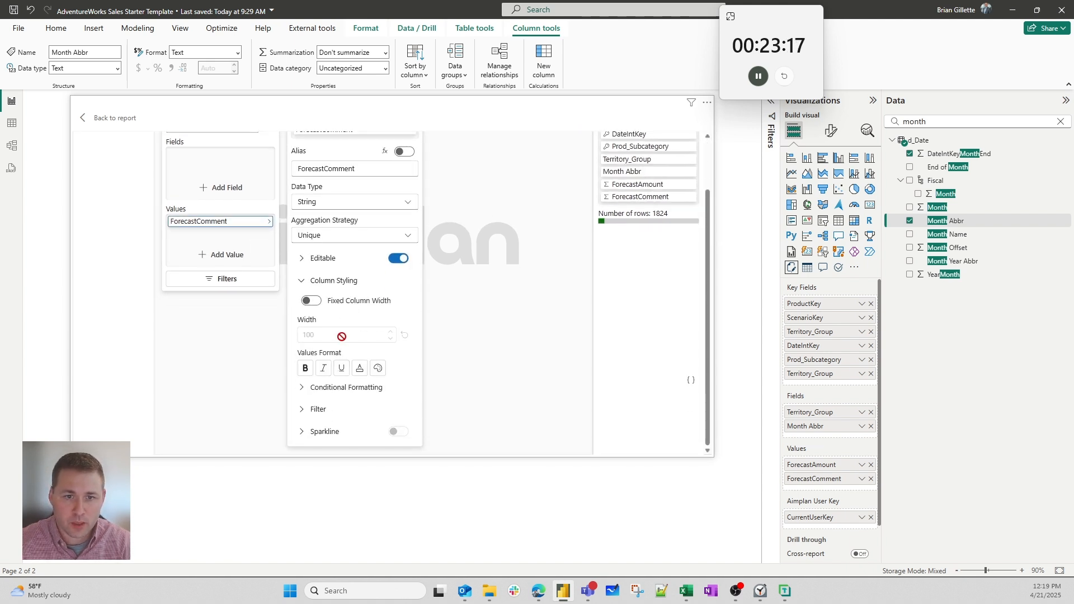
pyautogui.click(311, 300)
pyautogui.press('Tab')
pyautogui.write('2')
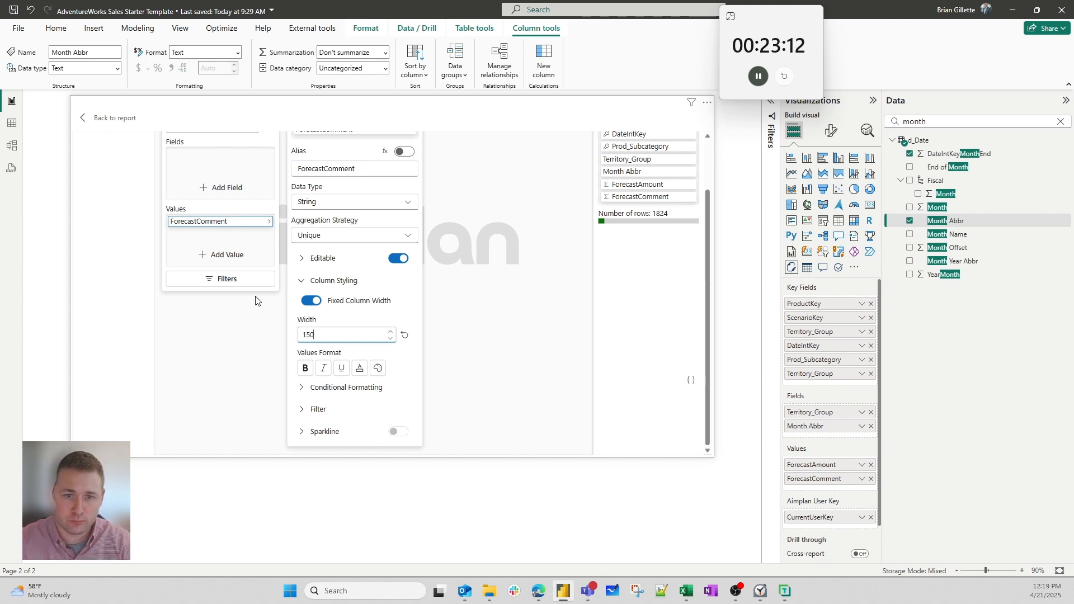
pyautogui.scroll(1, 151, 328)
pyautogui.doubleClick(324, 395)
pyautogui.write('200')
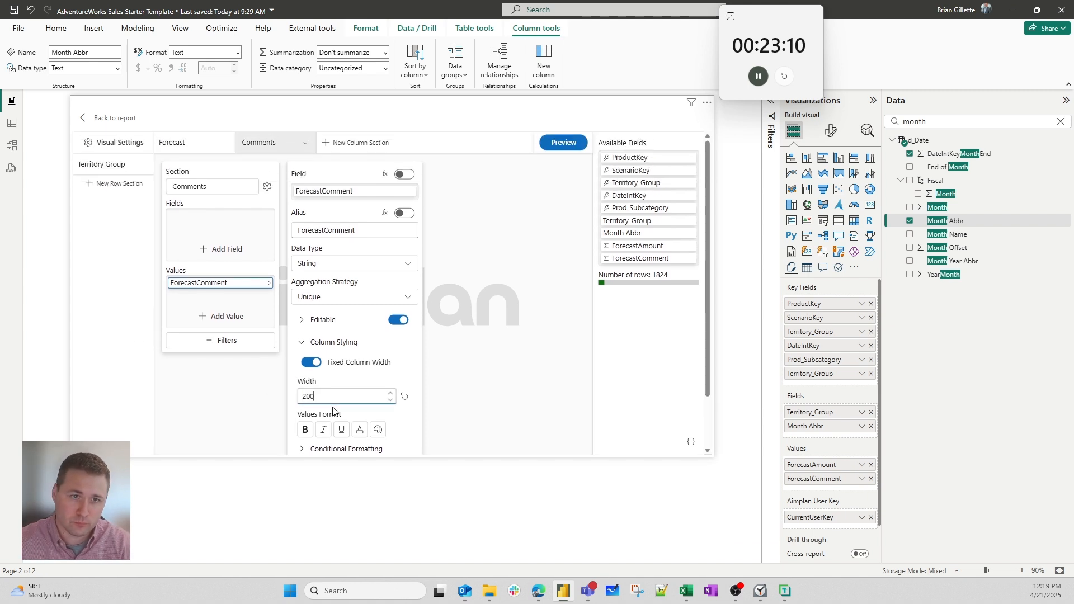
# - Return to the report page and widen the forecast visual to near the page's right edge
pyautogui.click(114, 118)
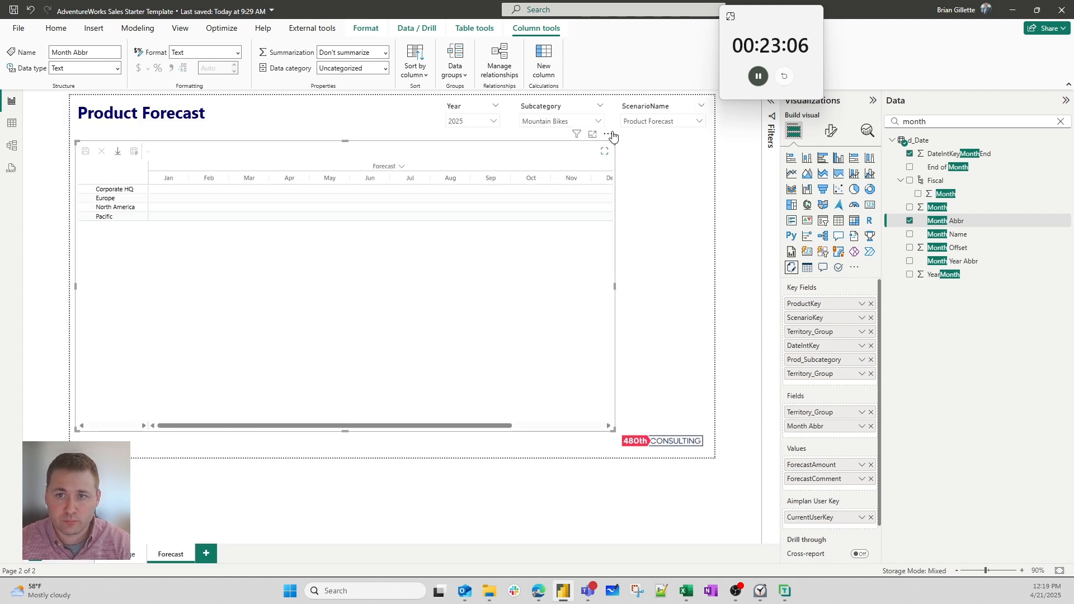
pyautogui.moveTo(614, 287); pyautogui.dragTo(698, 293)
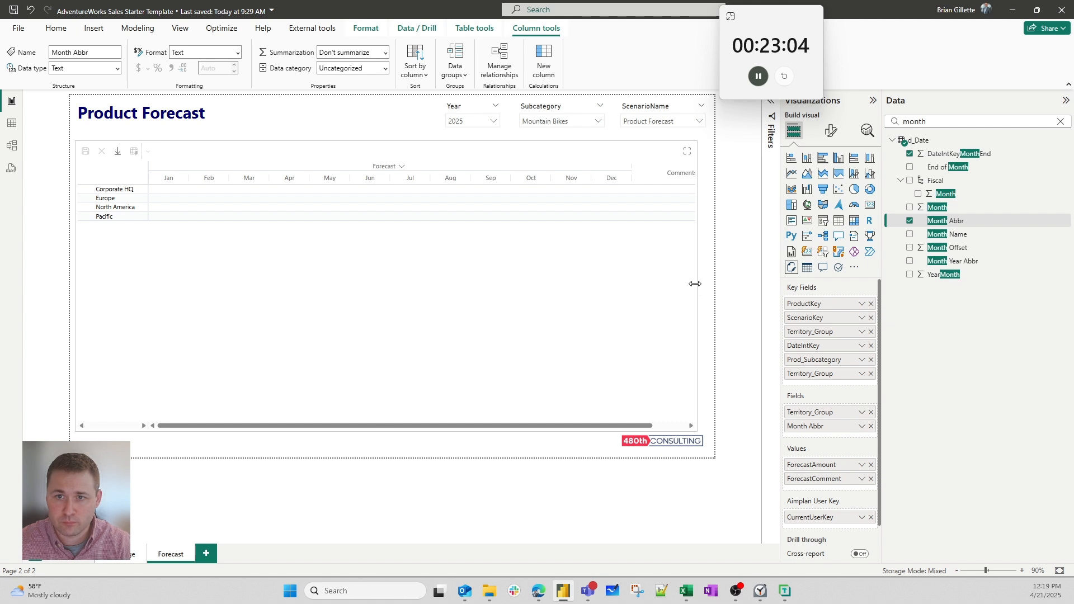
# - Reopen the visual's editor and review ForecastComment's aggregation, editable and column styling settings in the Comments section
pyautogui.click(689, 134)
pyautogui.click(702, 148)
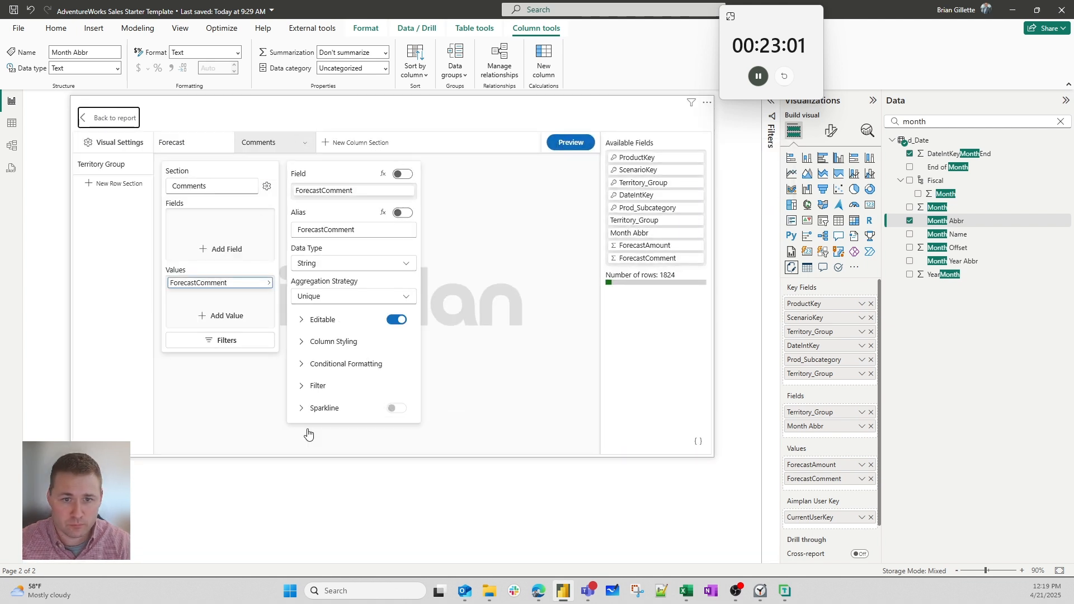
pyautogui.click(327, 297)
pyautogui.click(331, 297)
pyautogui.click(324, 319)
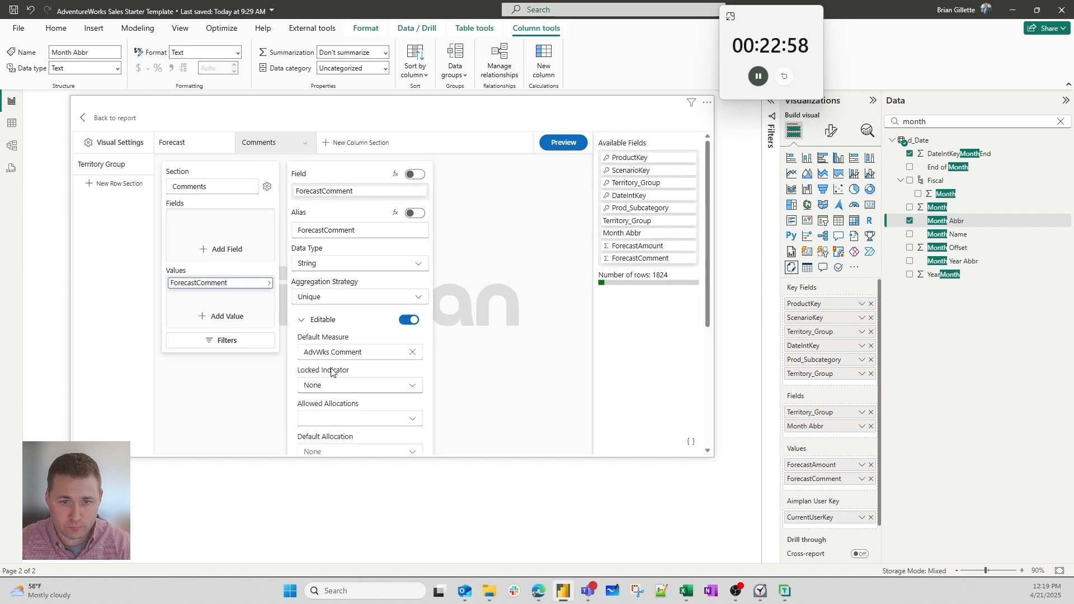
pyautogui.scroll(-3, 313, 358)
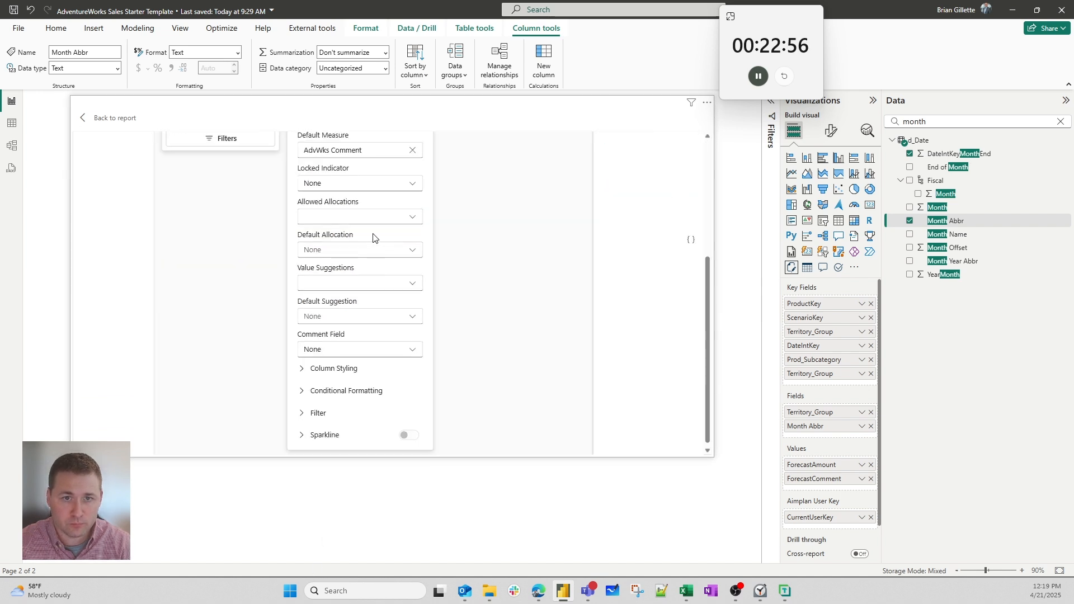
pyautogui.scroll(2, 345, 233)
pyautogui.click(345, 218)
pyautogui.click(327, 342)
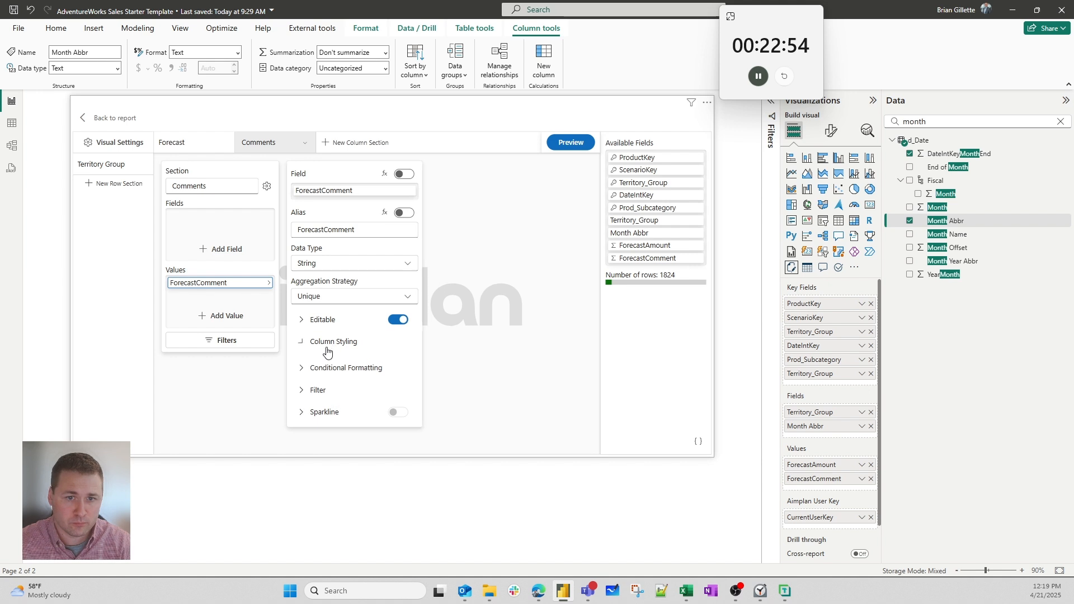
pyautogui.click(311, 363)
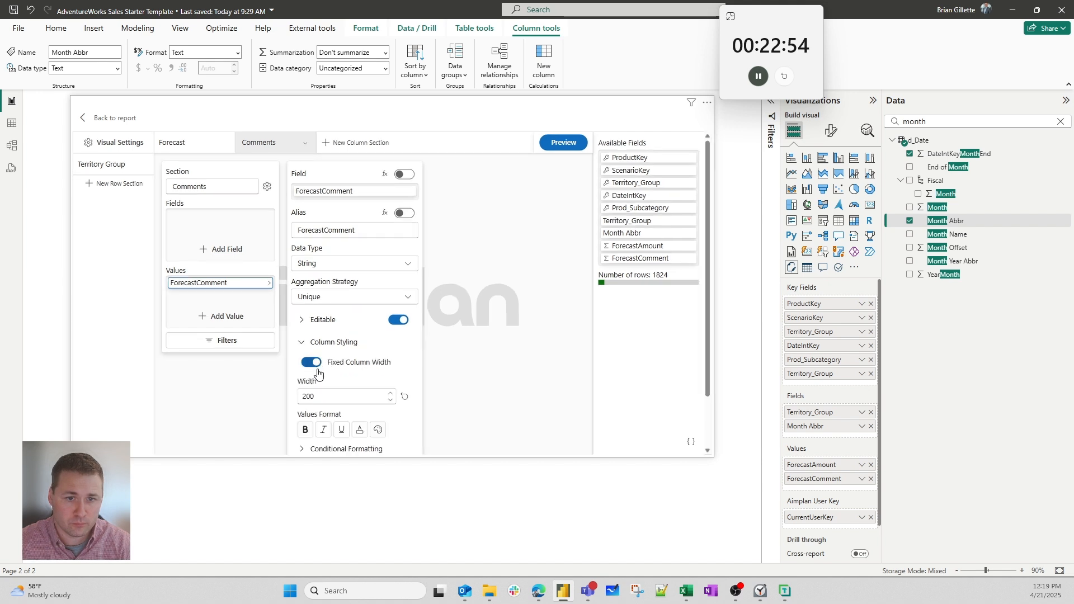
# - Give ForecastAmount in the Forecast section a fixed column width of 65 and return to the report page
pyautogui.click(216, 144)
pyautogui.click(246, 283)
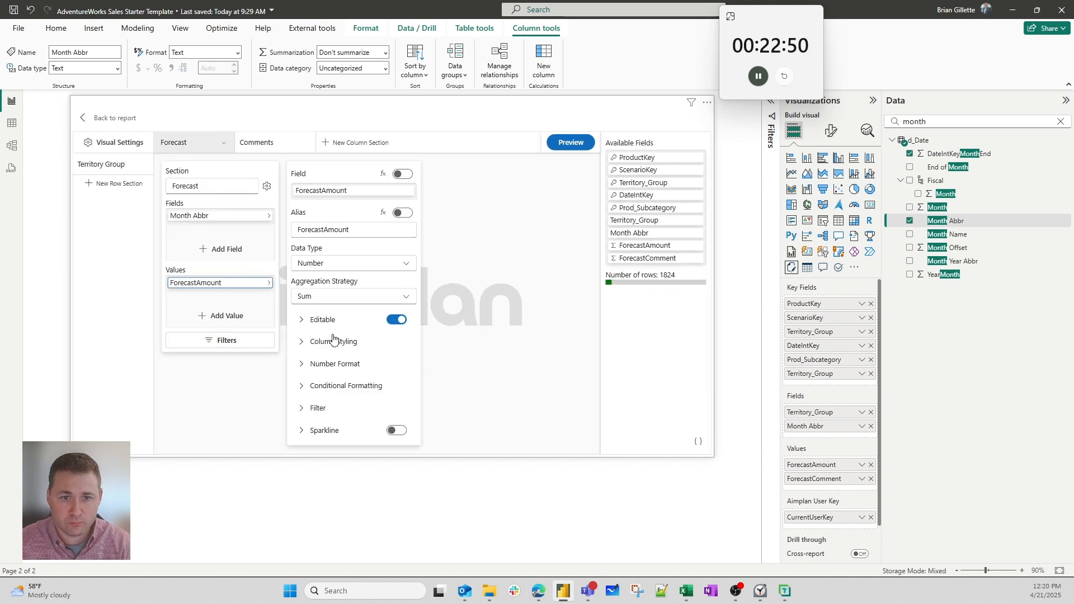
pyautogui.click(333, 340)
pyautogui.moveTo(328, 395); pyautogui.dragTo(294, 394)
pyautogui.write('65')
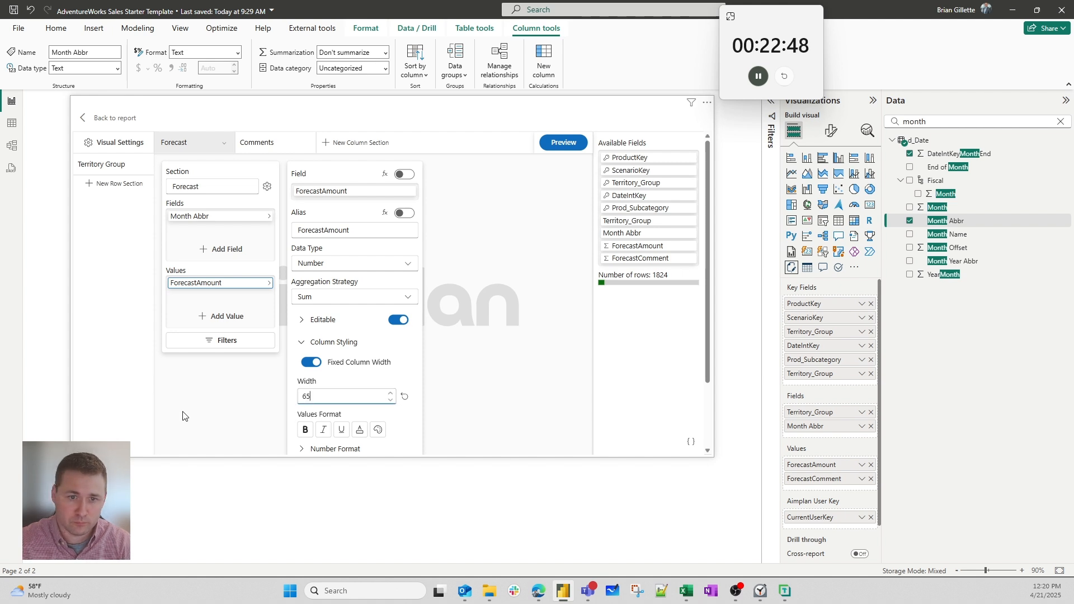
pyautogui.click(106, 117)
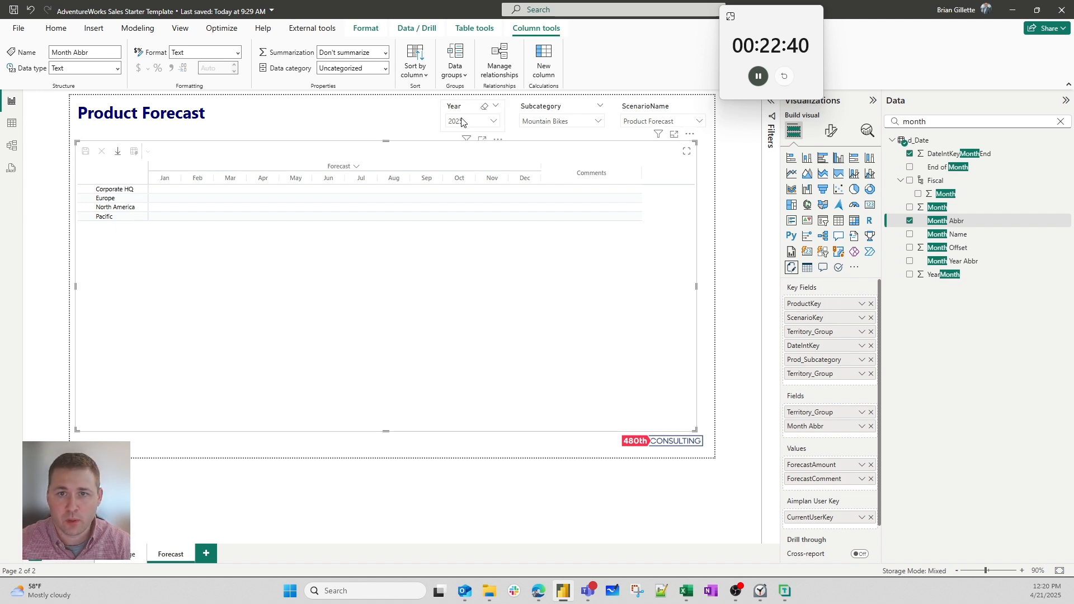
pyautogui.click(659, 123)
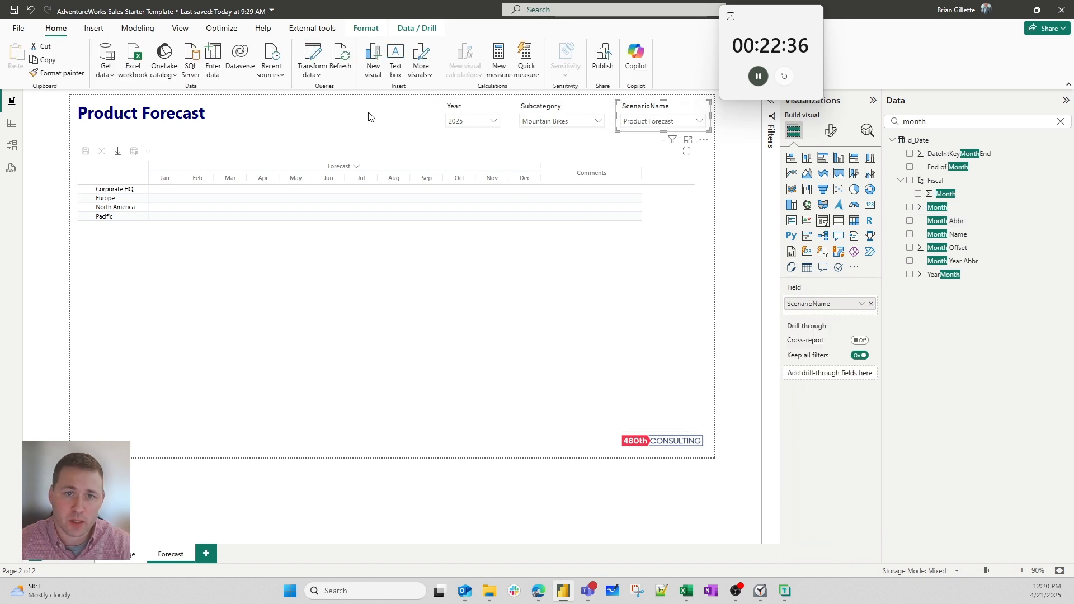
pyautogui.click(541, 347)
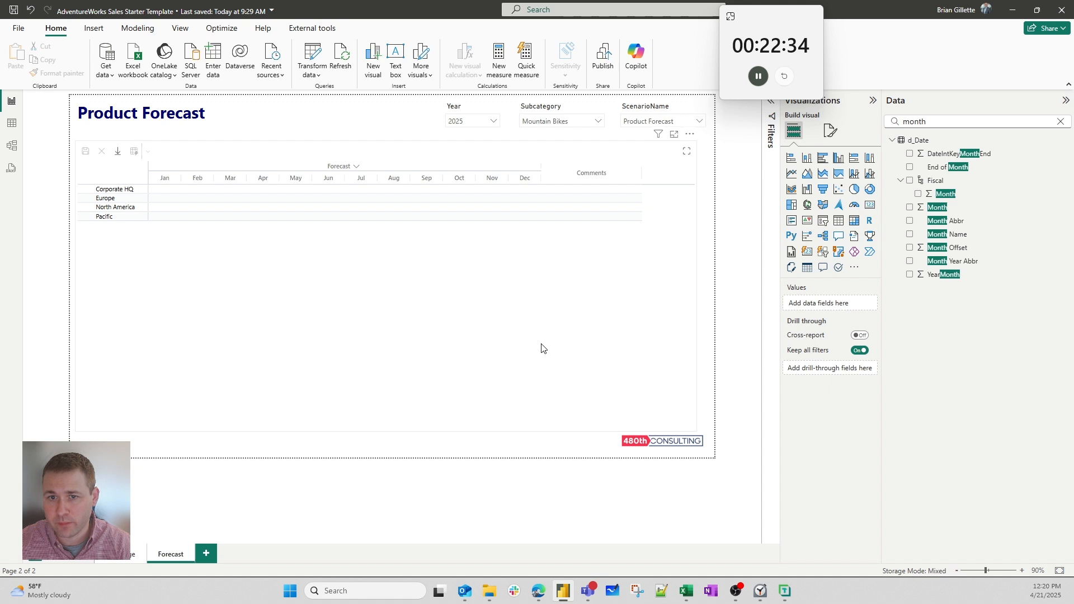
pyautogui.click(197, 190)
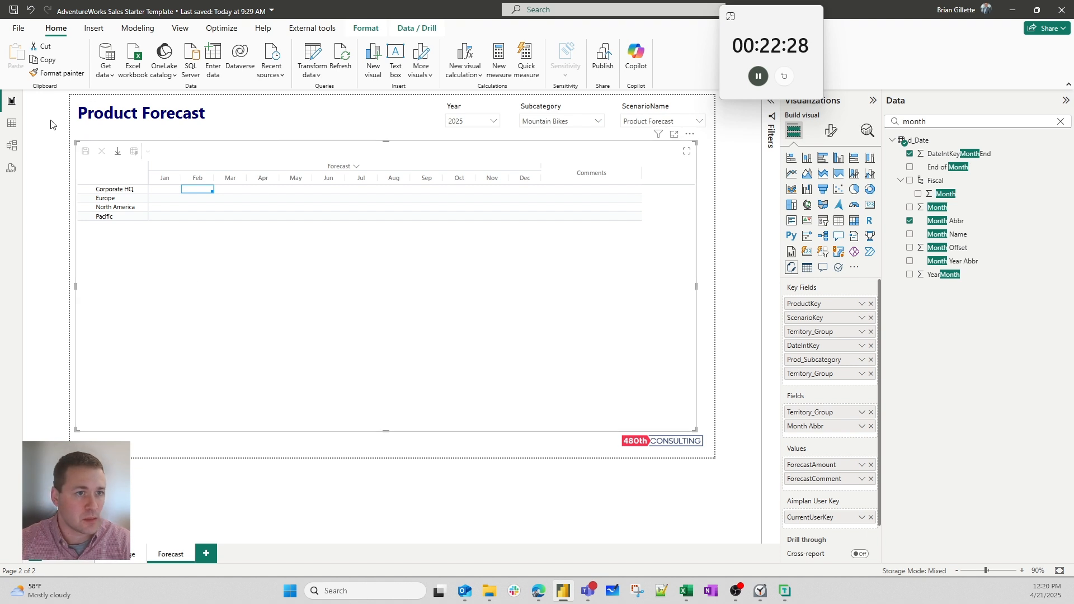
# - Check the Sales table's order date range by sorting OrderDateKey descending and ascending in the table view
pyautogui.click(12, 124)
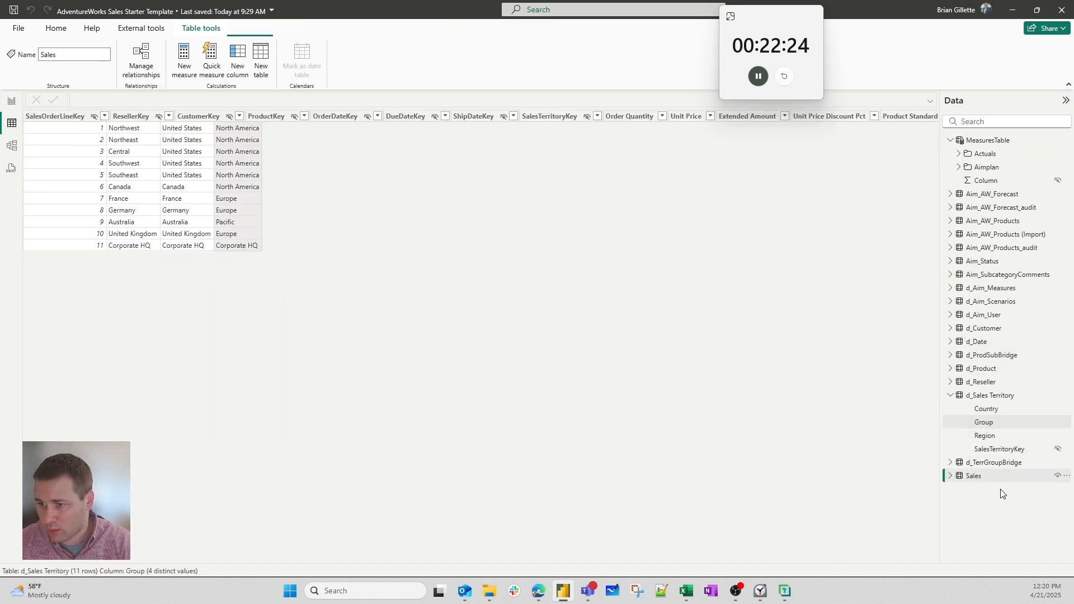
pyautogui.click(971, 476)
pyautogui.click(946, 477)
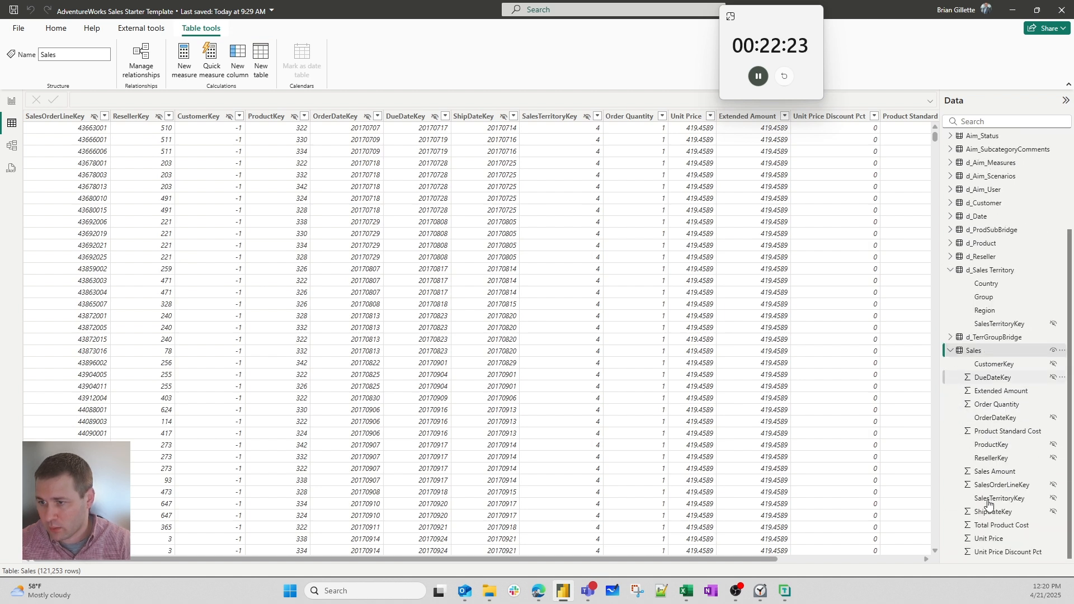
pyautogui.click(991, 349)
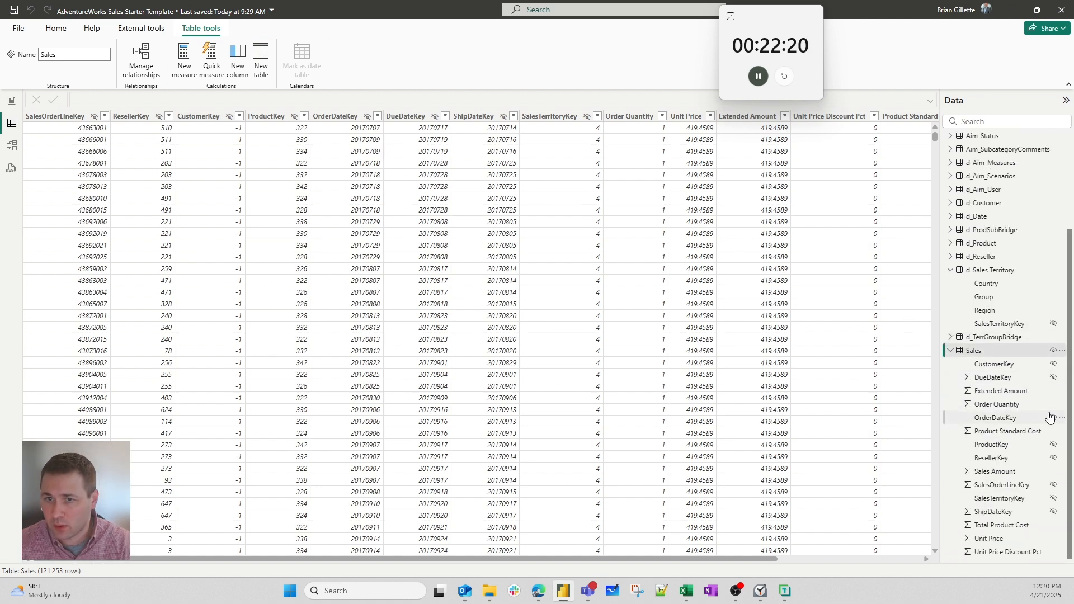
pyautogui.click(378, 117)
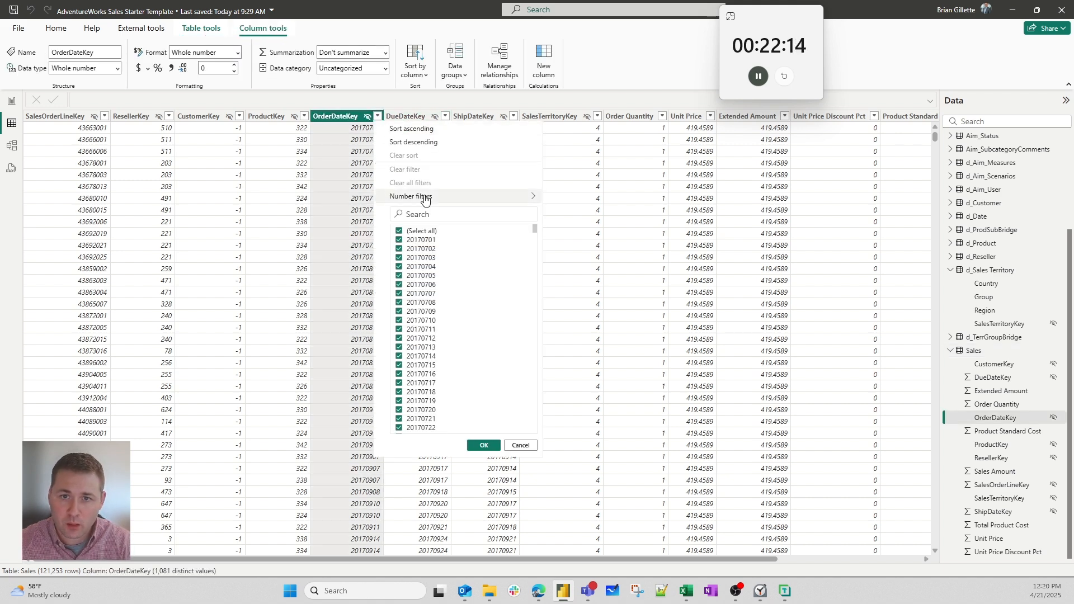
pyautogui.moveTo(425, 197)
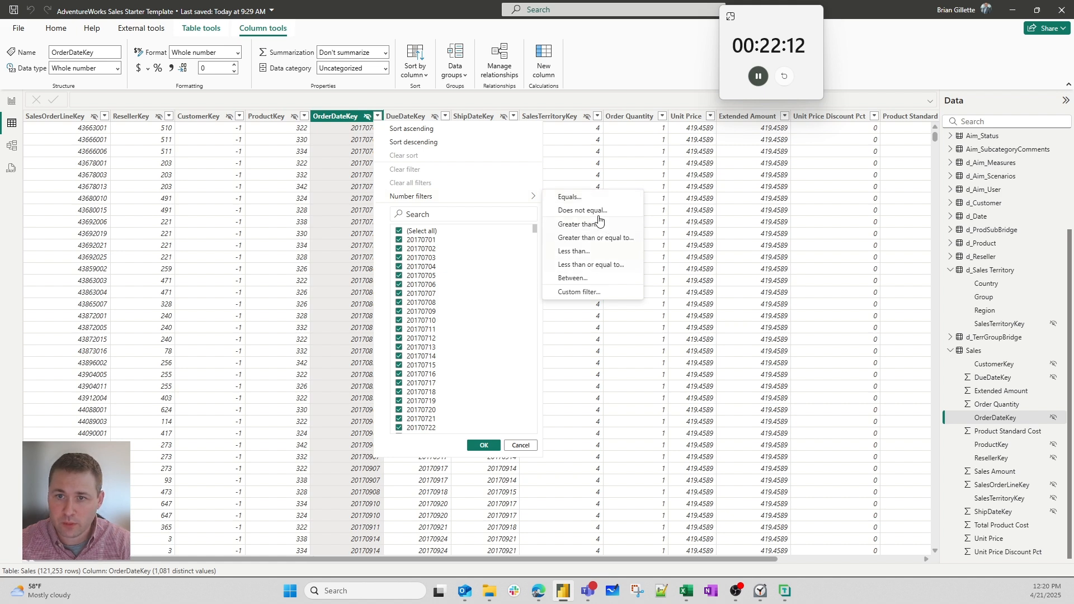
pyautogui.click(415, 143)
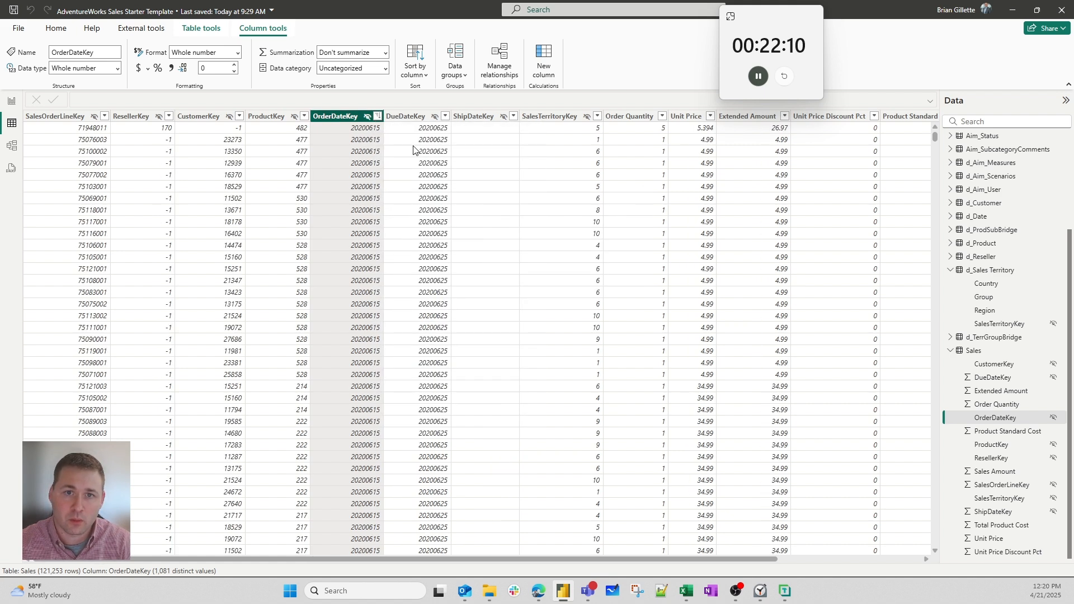
pyautogui.click(378, 116)
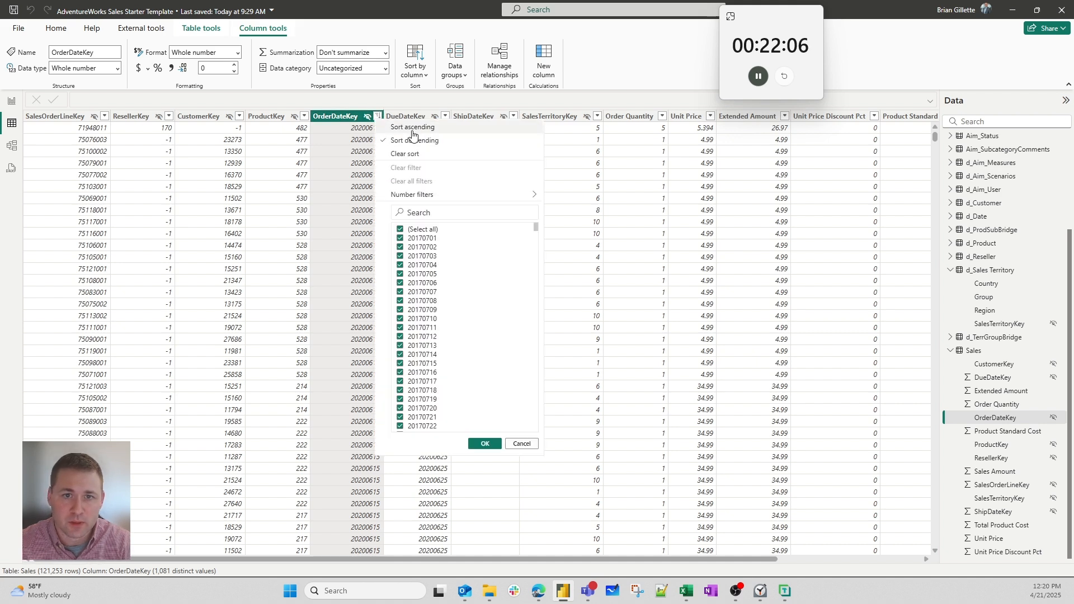
pyautogui.click(412, 128)
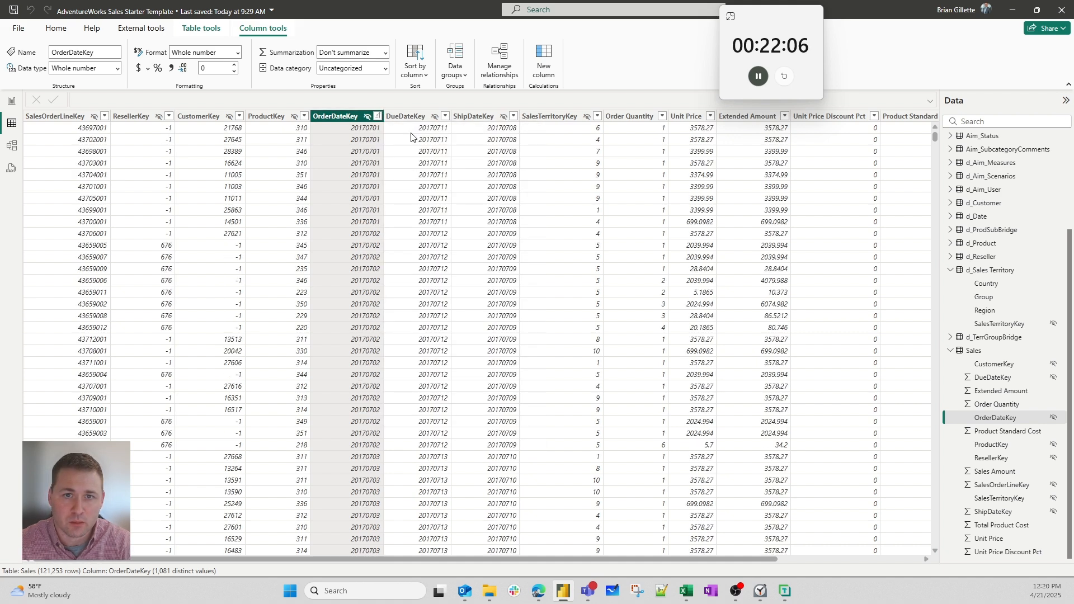
# - Return to the report view and clear the month search from the field list
pyautogui.click(11, 101)
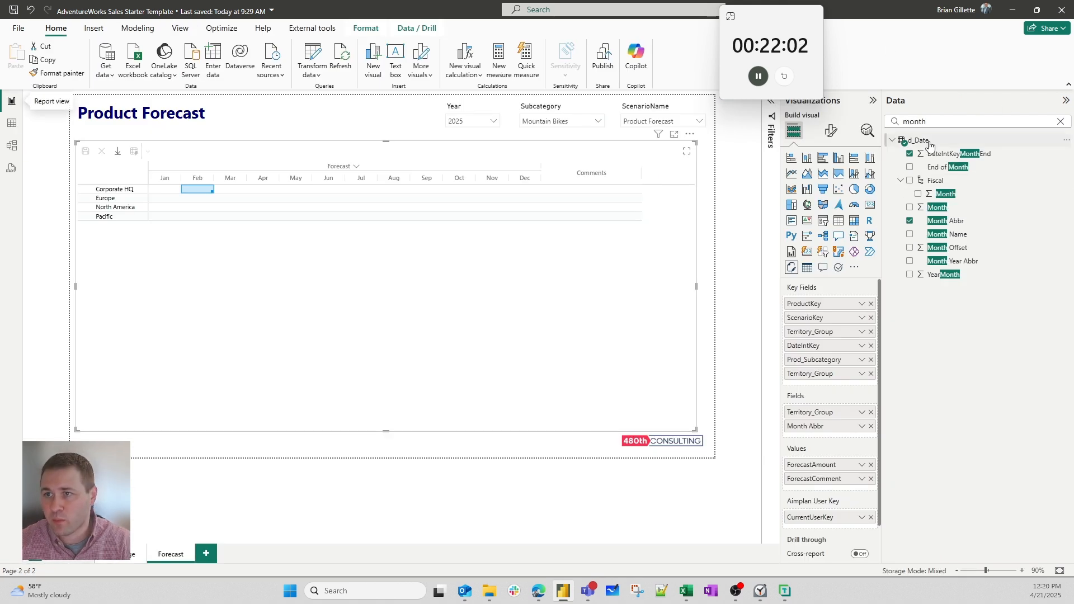
pyautogui.moveTo(930, 121); pyautogui.dragTo(847, 105)
pyautogui.press('BackSpace')
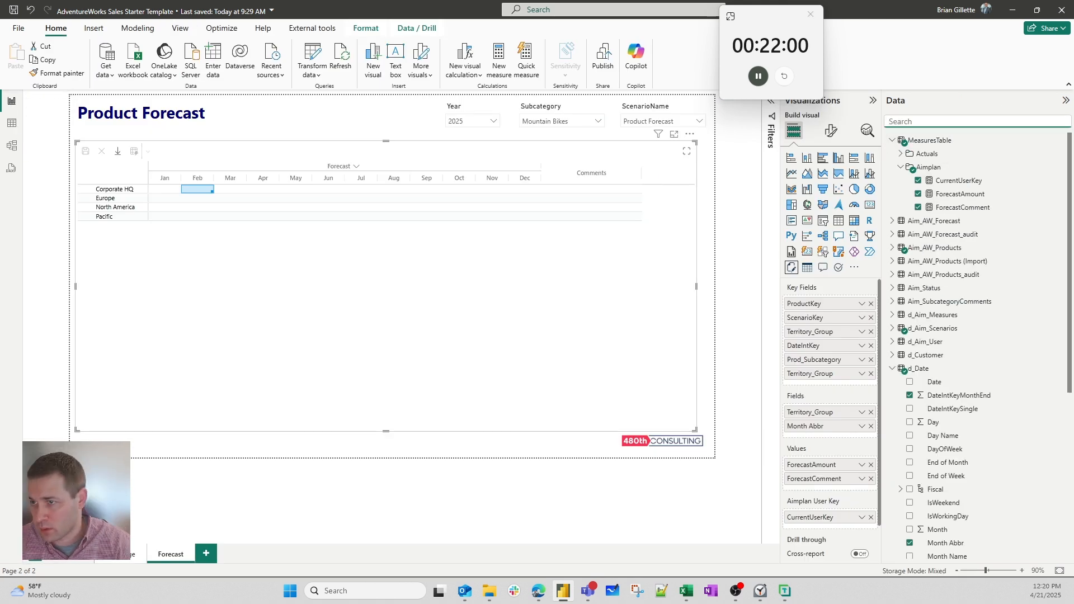
# - Create the measure 2018 Sales = CALCULATE([Sales Actuals],d_Date[Year] = 2018) in MeasuresTable's Actuals folder
pyautogui.click(901, 155)
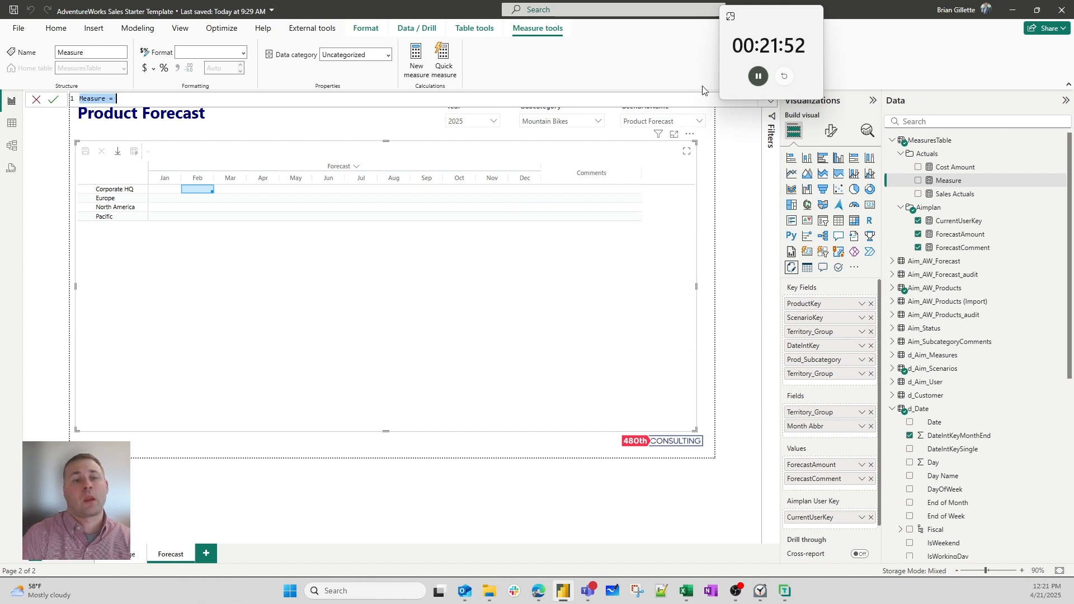
pyautogui.write('2018')
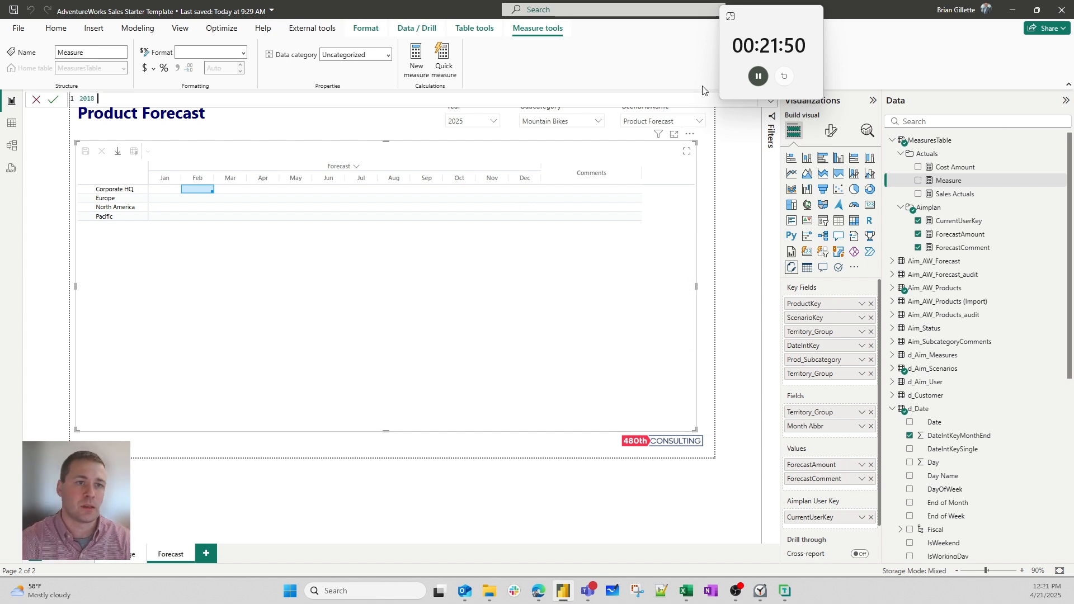
pyautogui.write(' Sales = CALCULATE(')
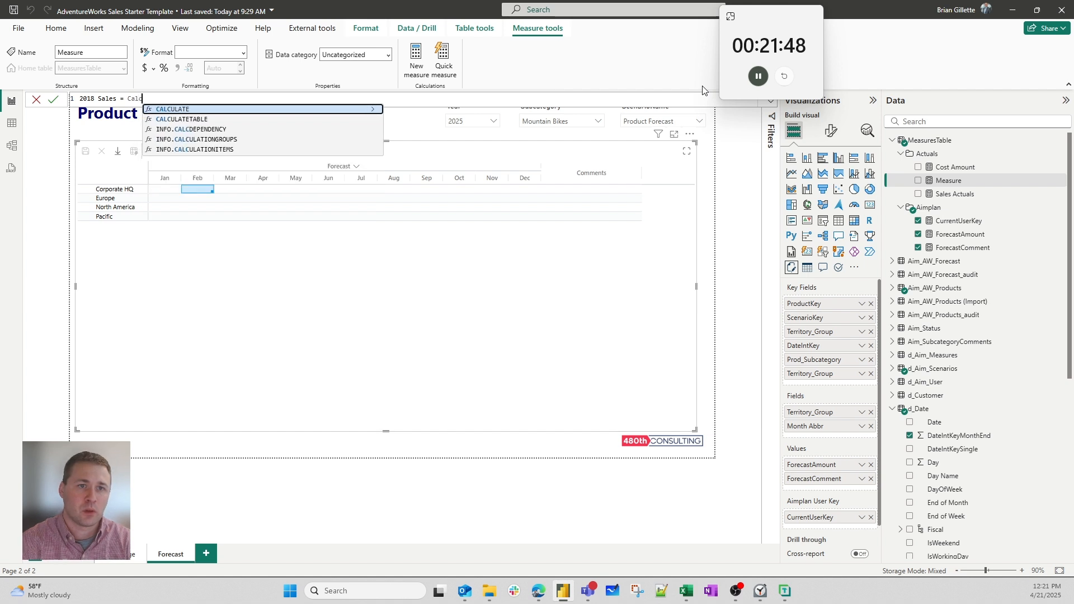
pyautogui.write('[Sales Actuals],')
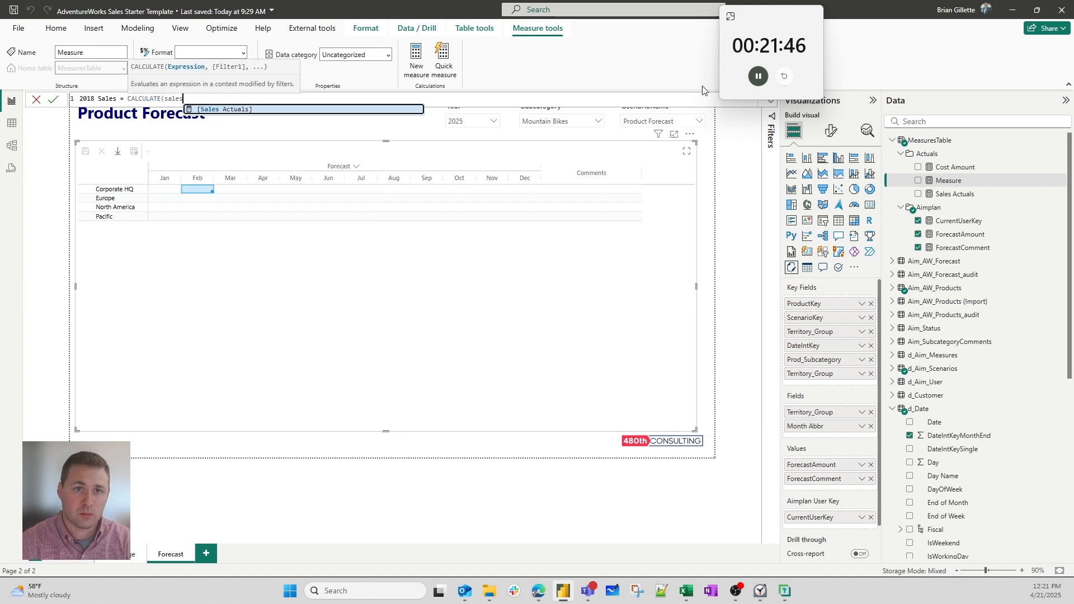
pyautogui.write('year')
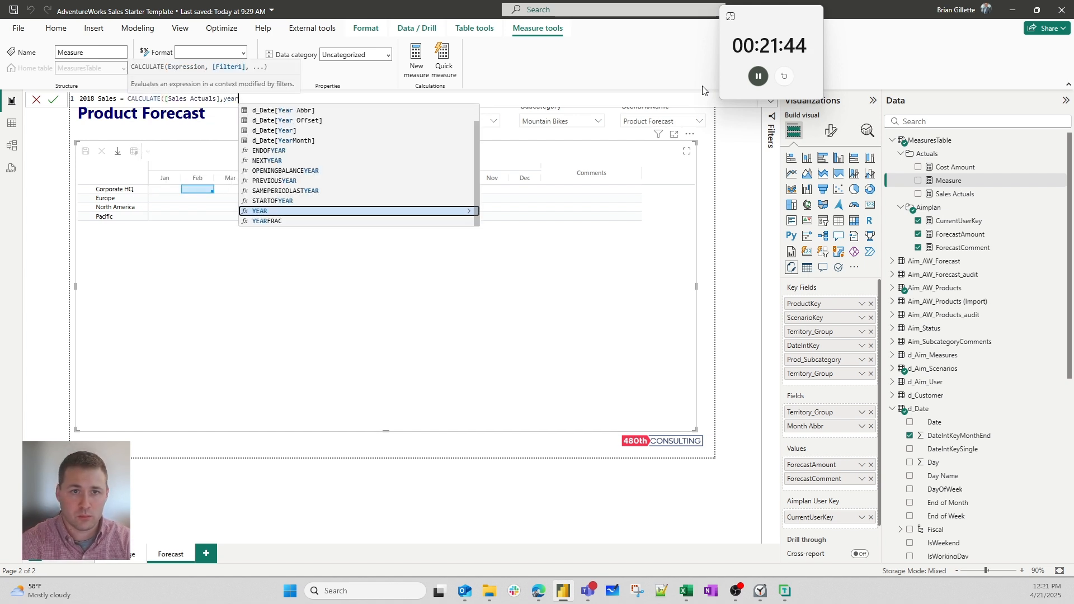
pyautogui.press('Up')
pyautogui.press('Up')
pyautogui.press('Up')
pyautogui.press('Up')
pyautogui.press('Up')
pyautogui.press('Up')
pyautogui.press('Up')
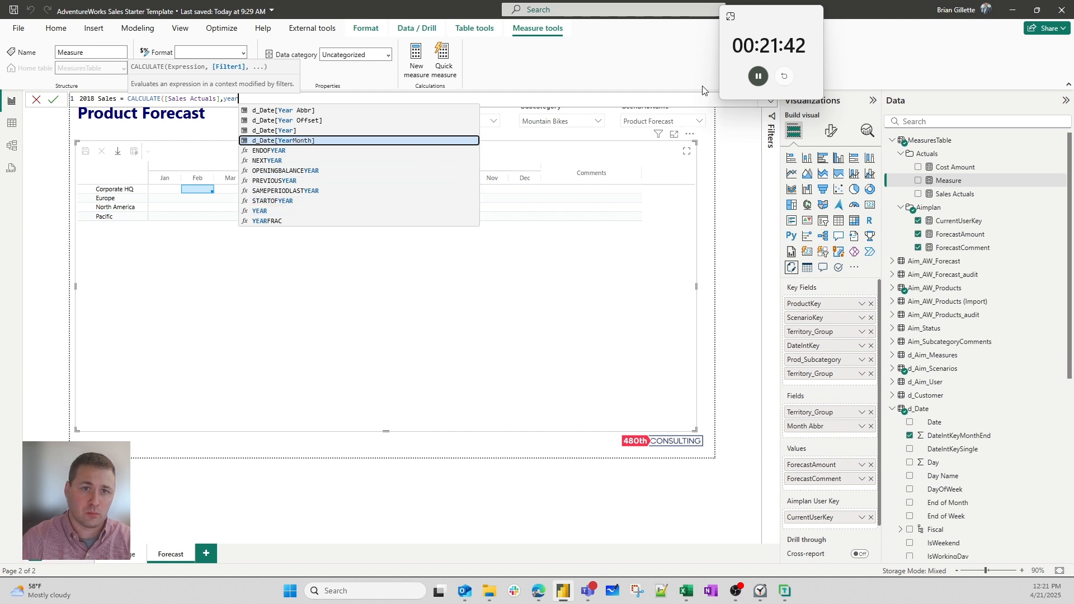
pyautogui.press('Tab')
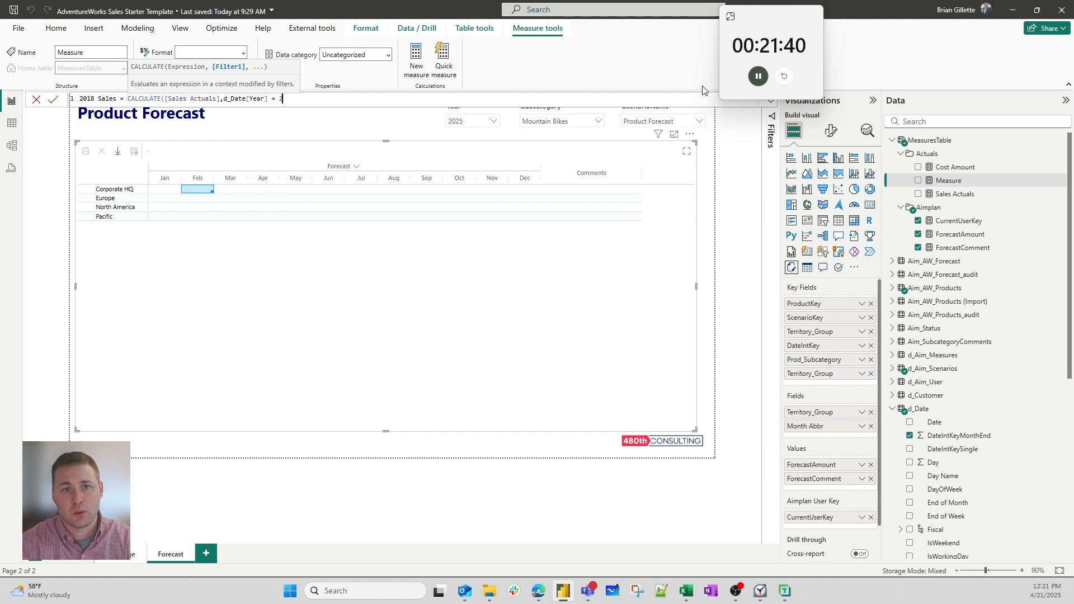
pyautogui.write('= 2018)')
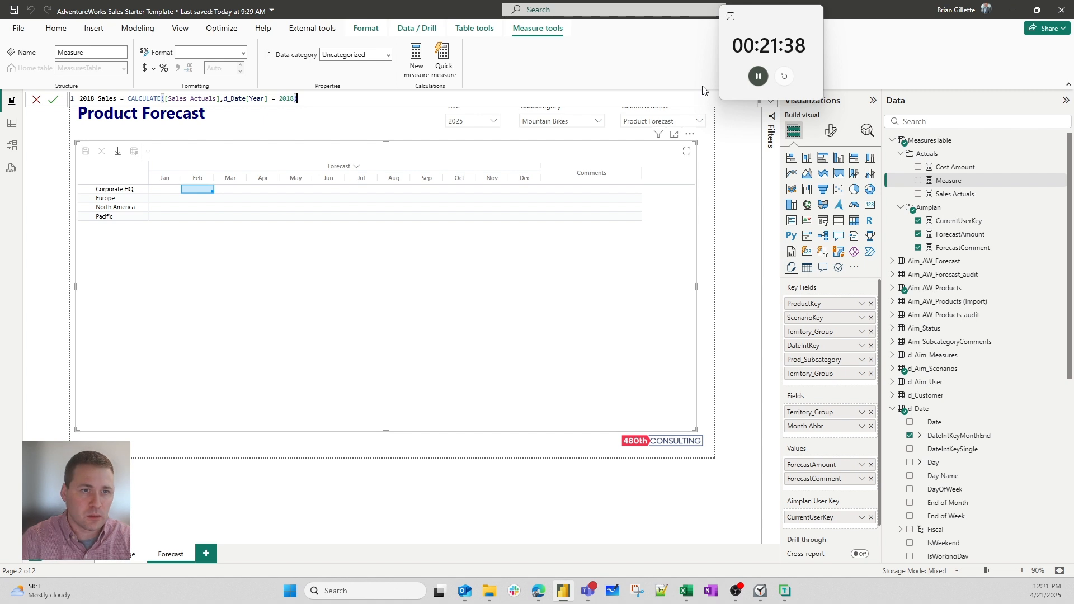
pyautogui.press('Return')
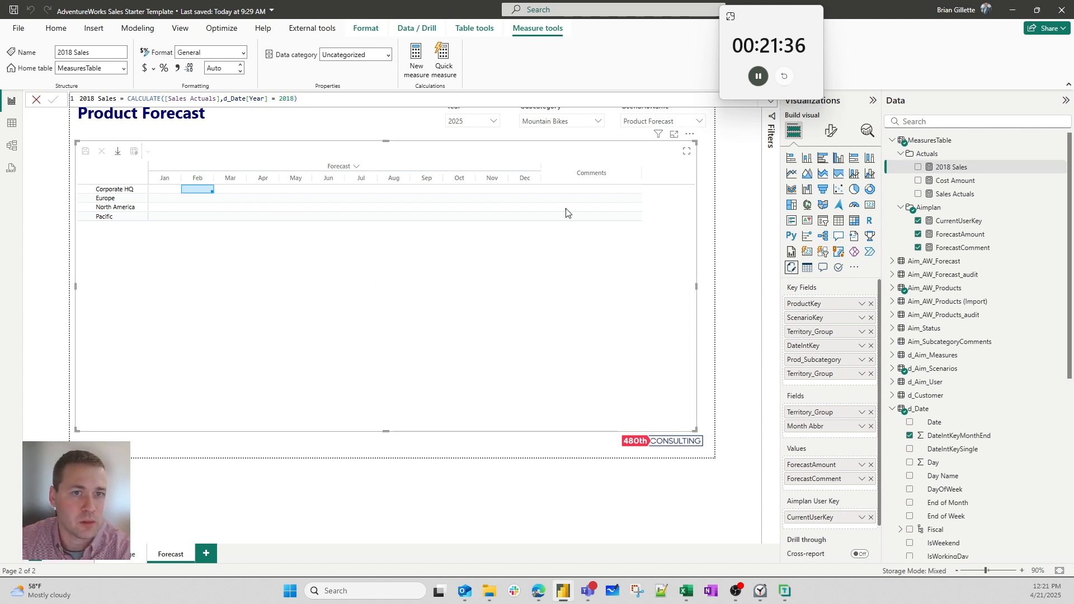
# - Check the years offered by the Year slicer and collapse MeasuresTable with its Actuals and Aimplan folders
pyautogui.click(457, 123)
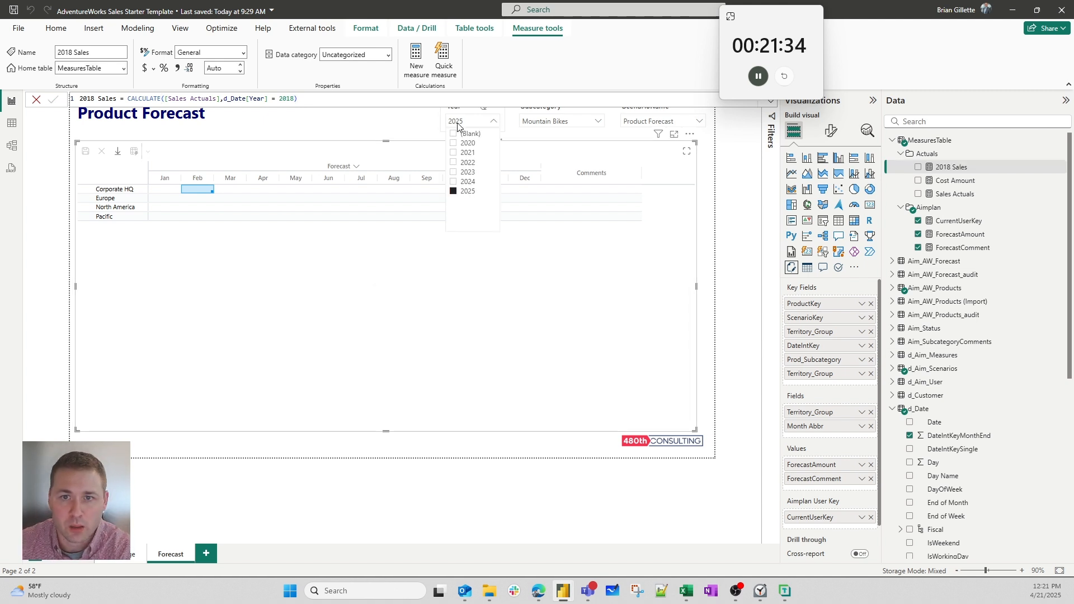
pyautogui.click(400, 131)
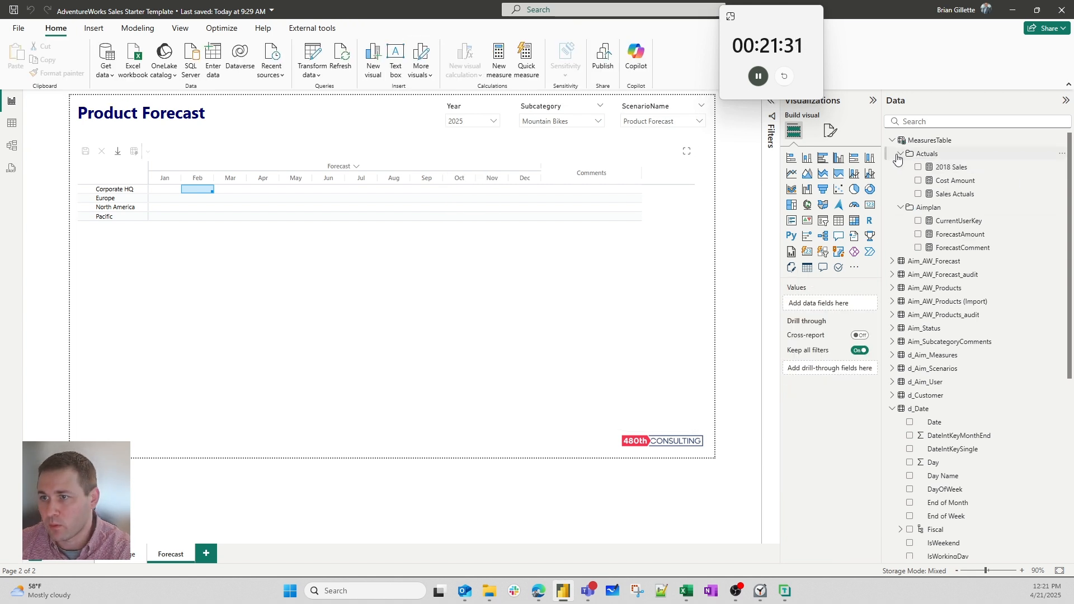
pyautogui.click(901, 207)
pyautogui.click(899, 153)
pyautogui.click(894, 140)
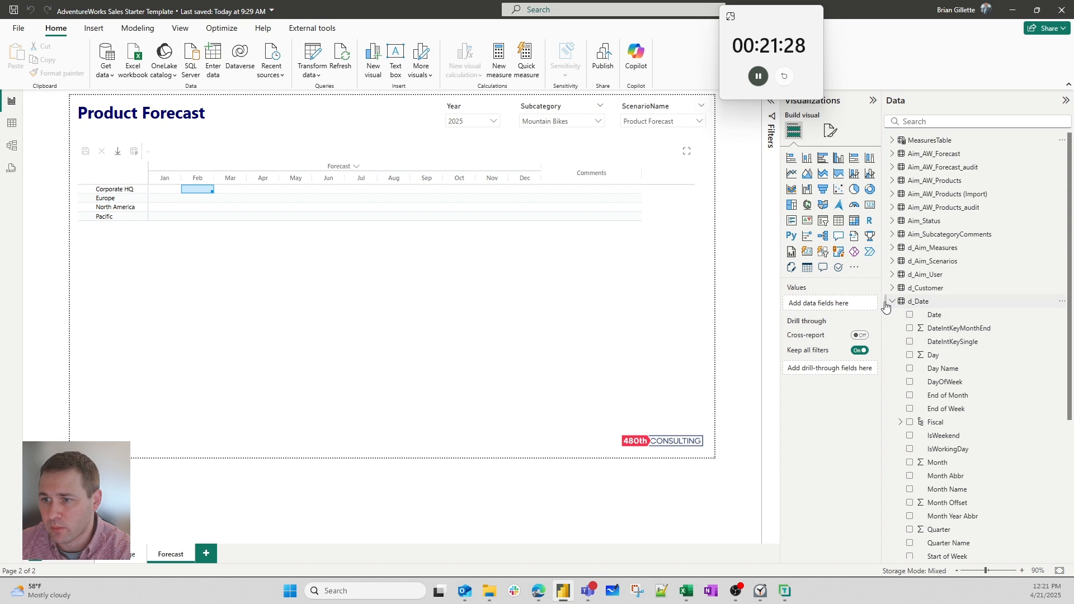
# - Edit the d_Date query so its FromYear step is 2017, and close and apply the query changes
pyautogui.rightClick(910, 305)
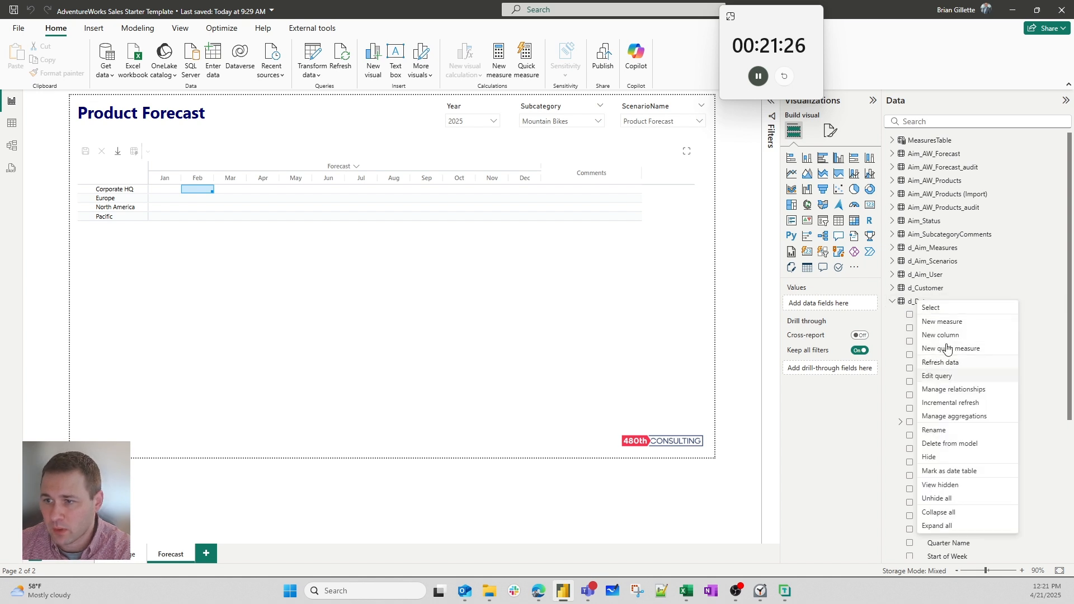
pyautogui.click(946, 376)
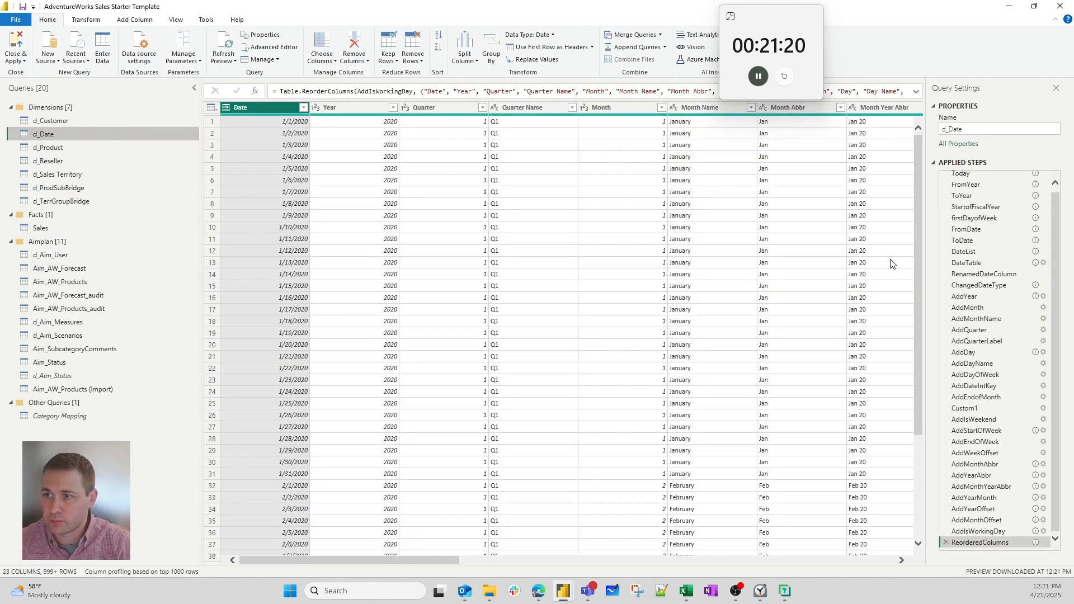
pyautogui.click(965, 187)
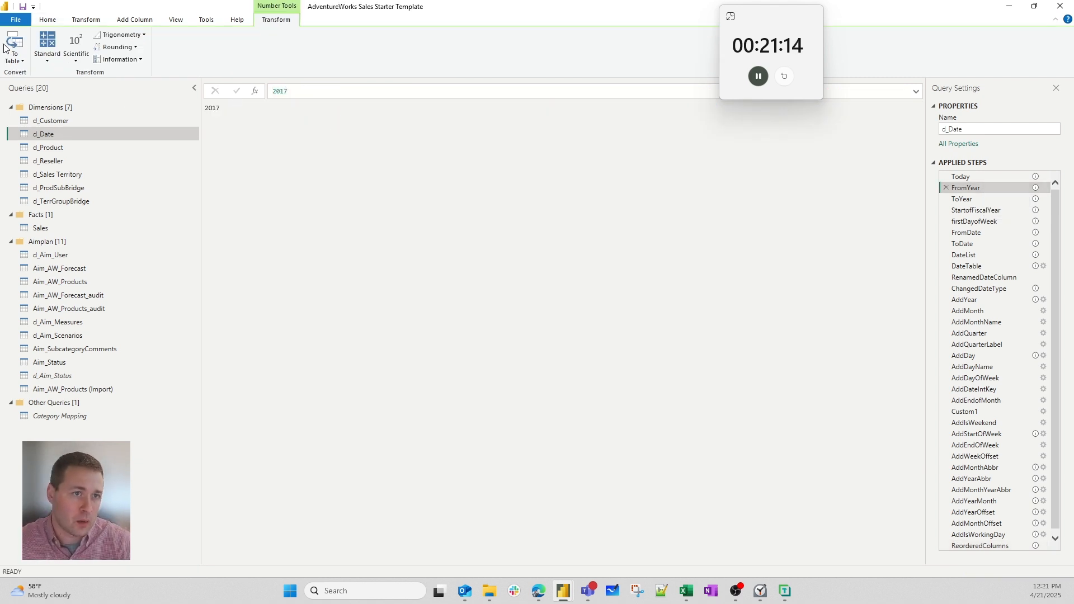
pyautogui.click(47, 20)
pyautogui.click(25, 59)
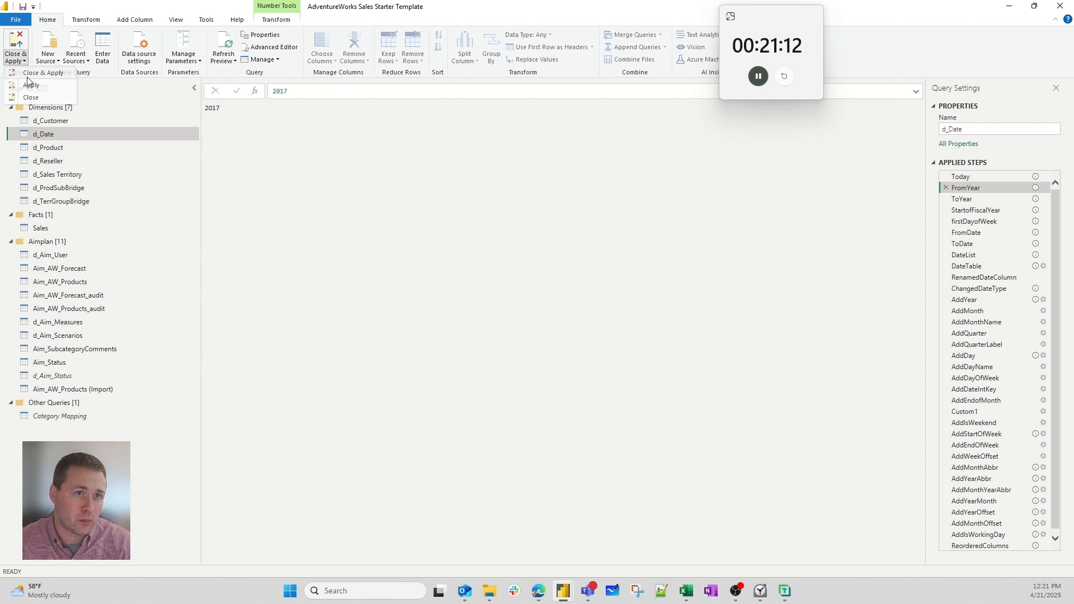
pyautogui.click(33, 73)
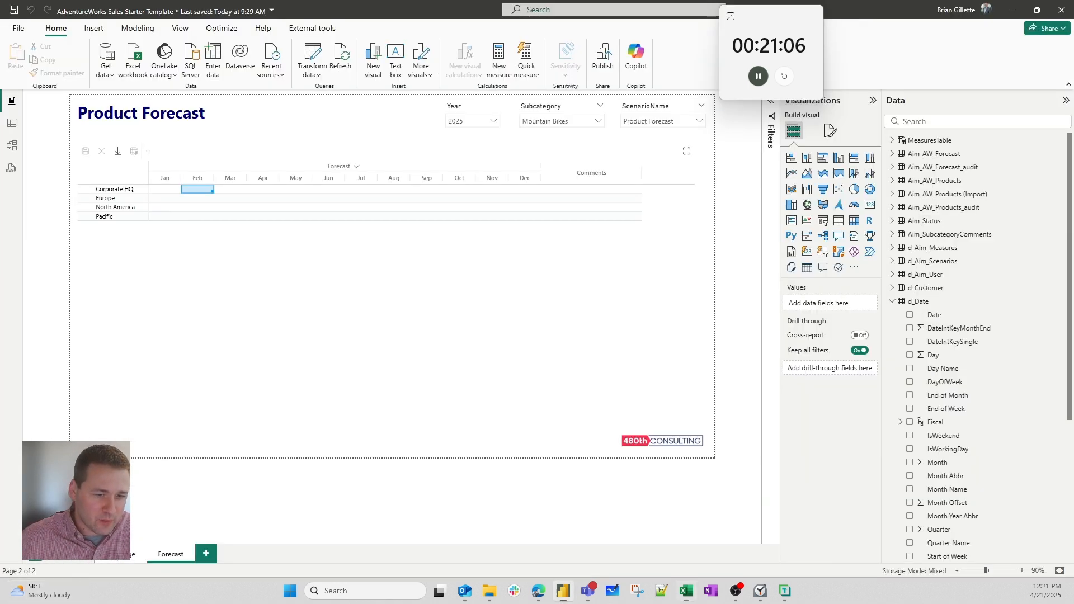
# - Review the checklist page and highlight the Forecast Review Page and Bonus - Gross Margin Review items
pyautogui.click(112, 559)
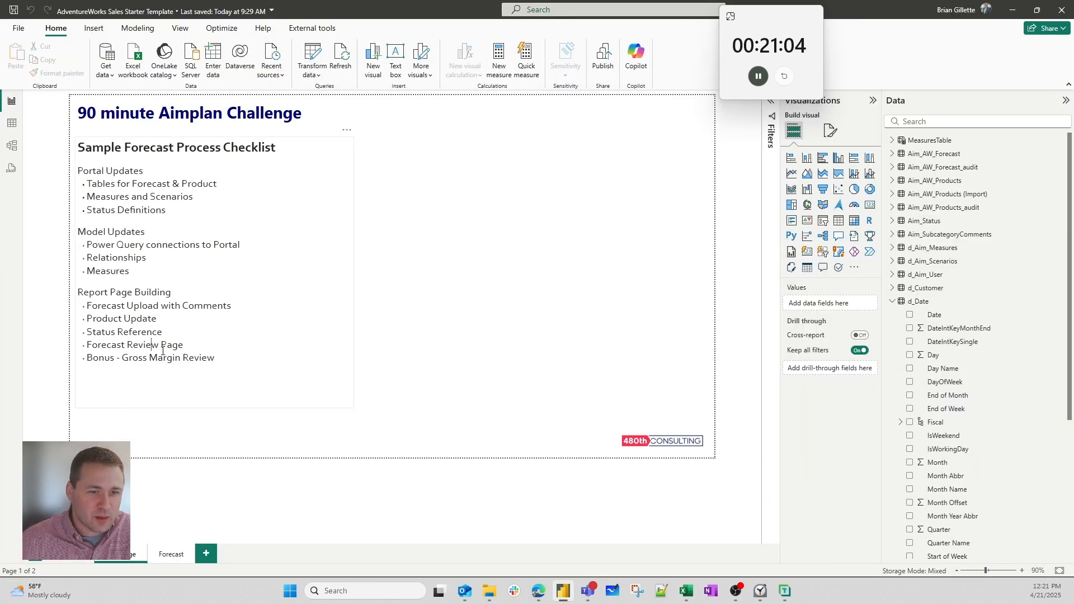
pyautogui.moveTo(216, 355); pyautogui.dragTo(29, 329)
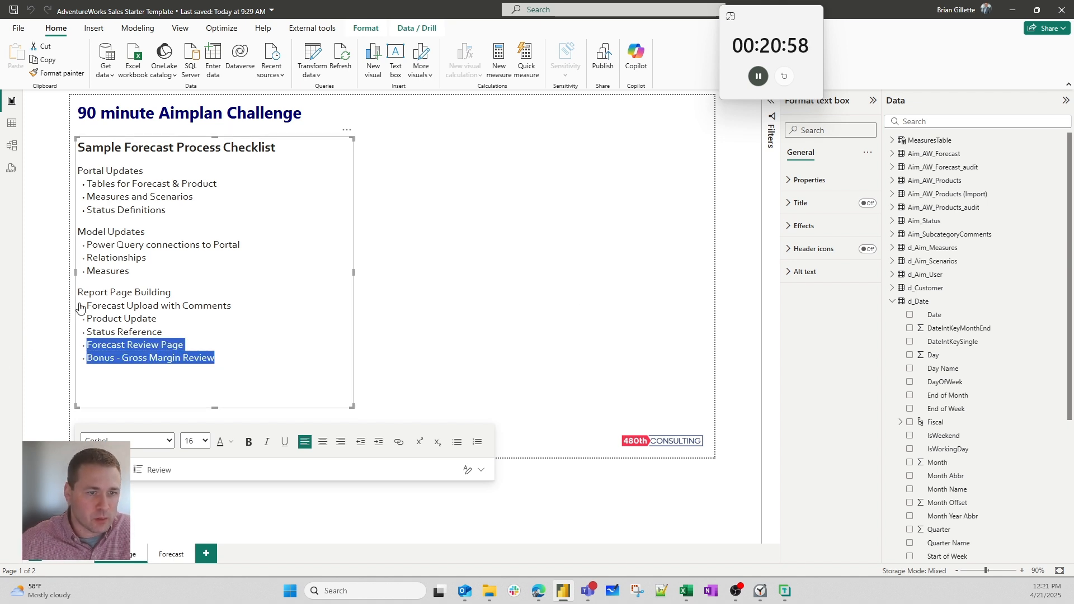
# - Review the Forecast Upload with Comments and Product Update checklist items, and return to the Forecast page
pyautogui.moveTo(92, 306); pyautogui.dragTo(149, 317)
pyautogui.click(160, 318)
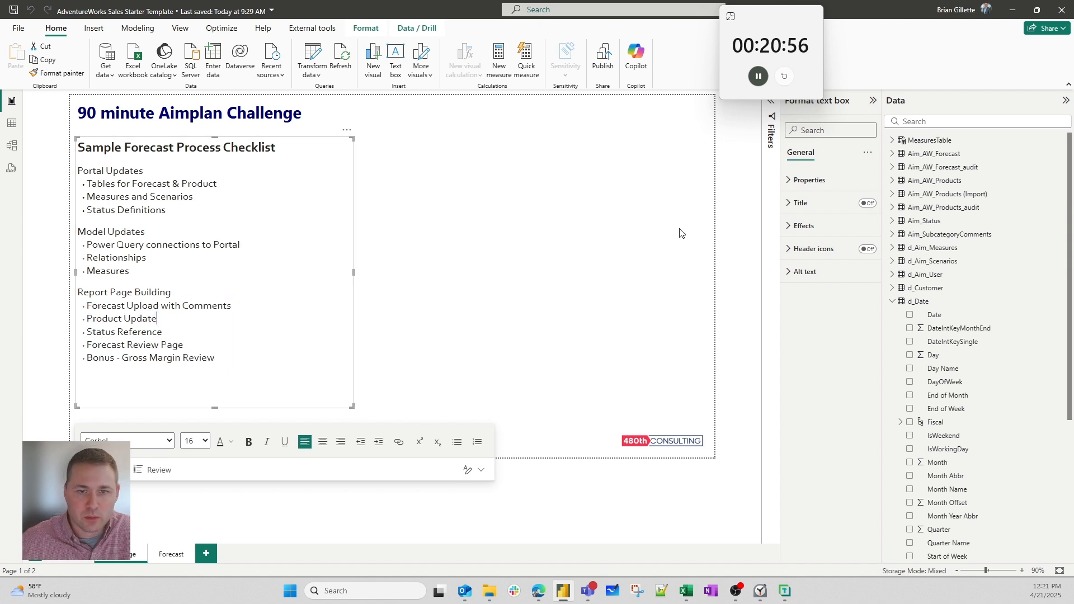
pyautogui.click(165, 554)
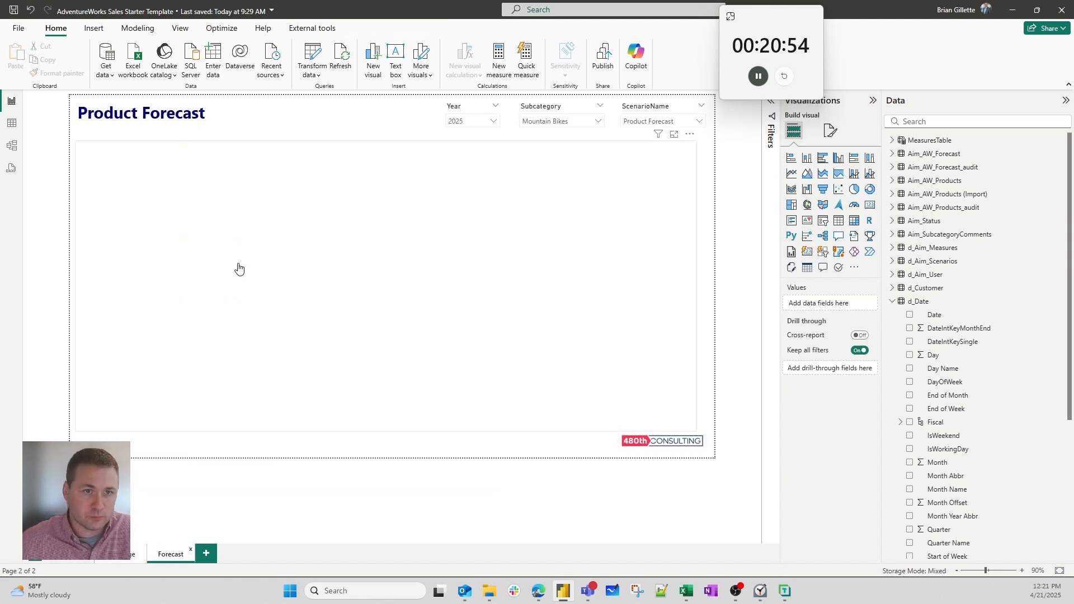
# - Turn off Show Section Header for the Forecast column section of the Aimplan visual and return to the report
pyautogui.click(394, 173)
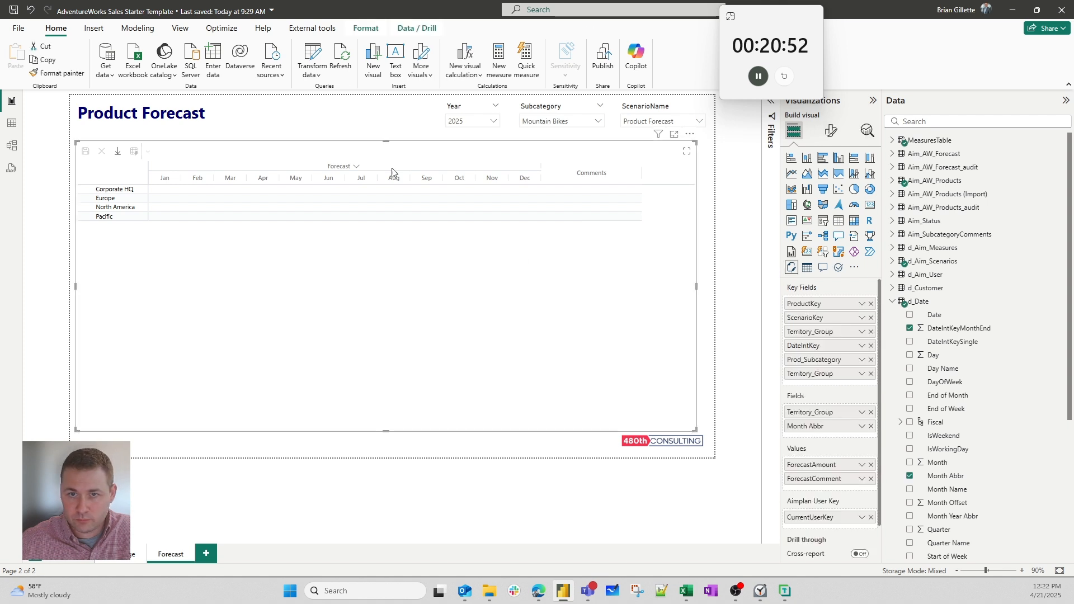
pyautogui.click(690, 136)
pyautogui.click(712, 150)
pyautogui.click(189, 146)
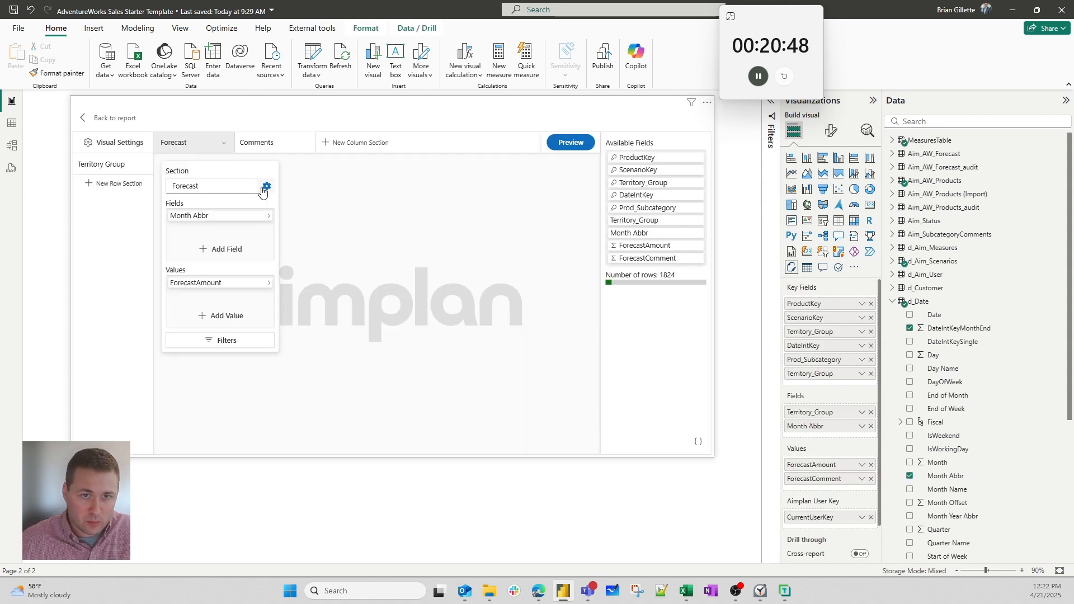
pyautogui.click(267, 186)
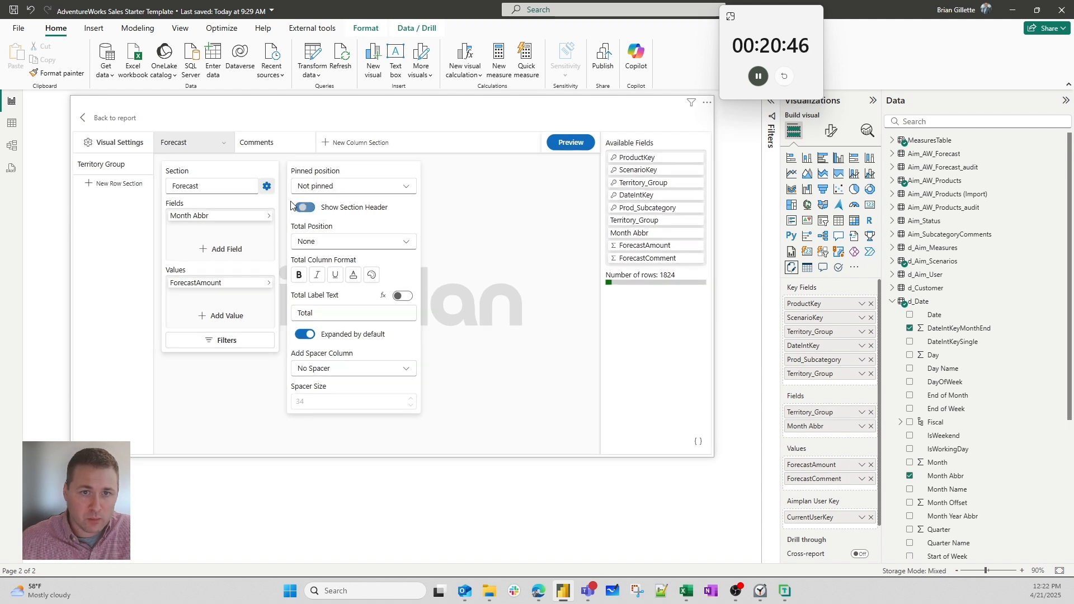
pyautogui.click(305, 207)
pyautogui.click(106, 119)
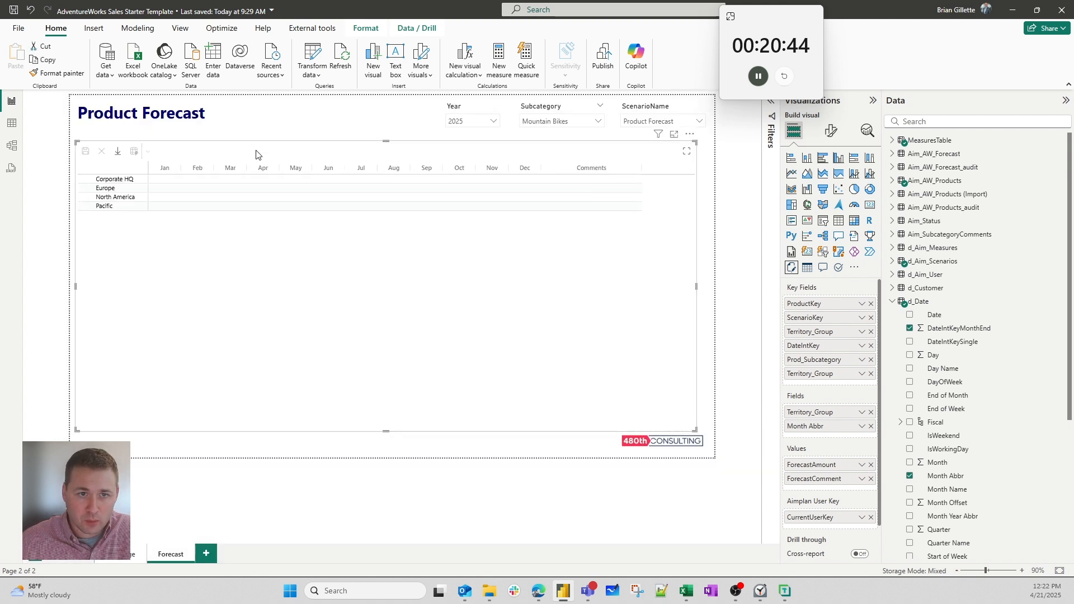
# - Open the forecast visual for editing and review the allocation and suggestion options in the ForecastAmount value's editable settings
pyautogui.click(689, 134)
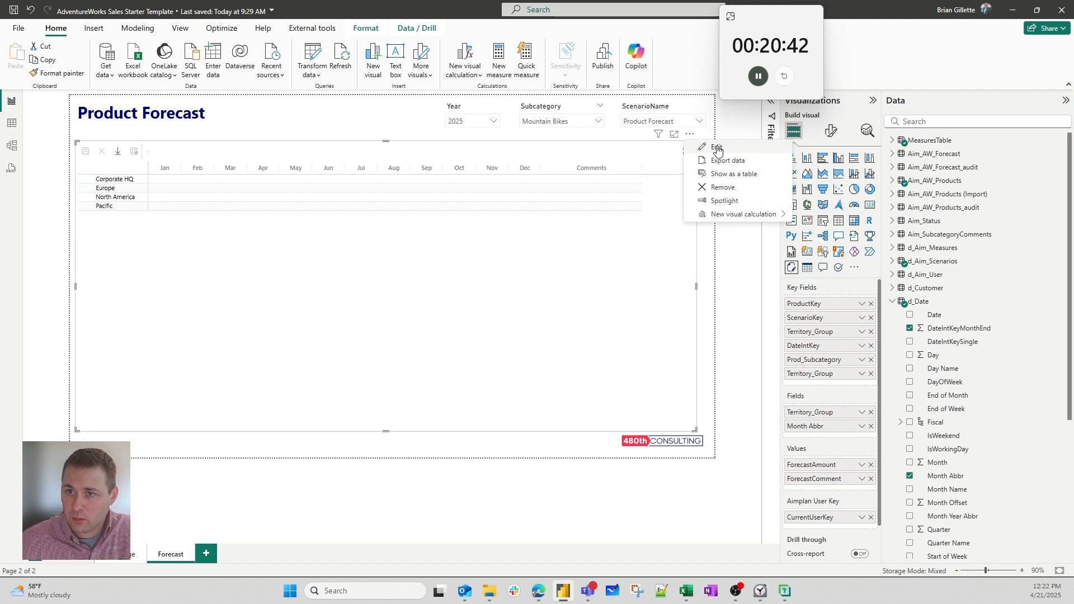
pyautogui.click(705, 152)
pyautogui.click(112, 167)
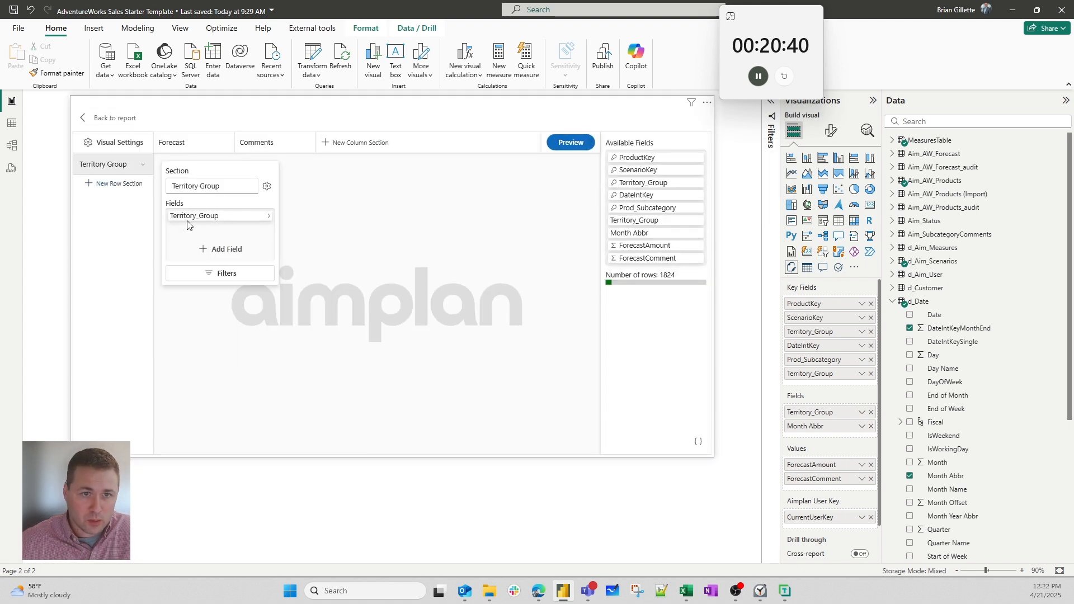
pyautogui.click(175, 143)
pyautogui.click(212, 282)
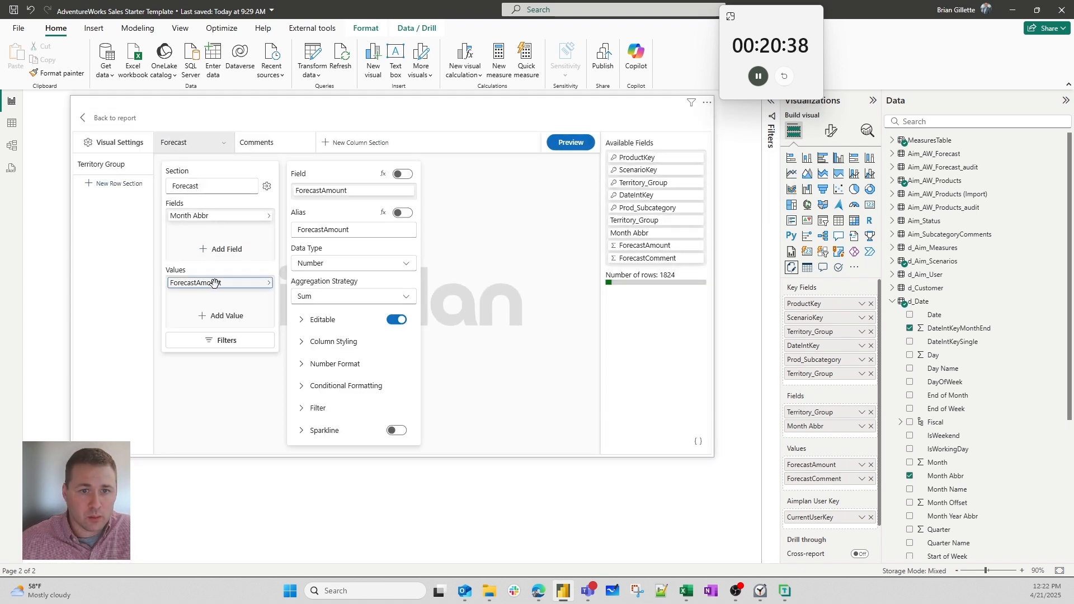
pyautogui.click(323, 319)
pyautogui.scroll(-5, 341, 341)
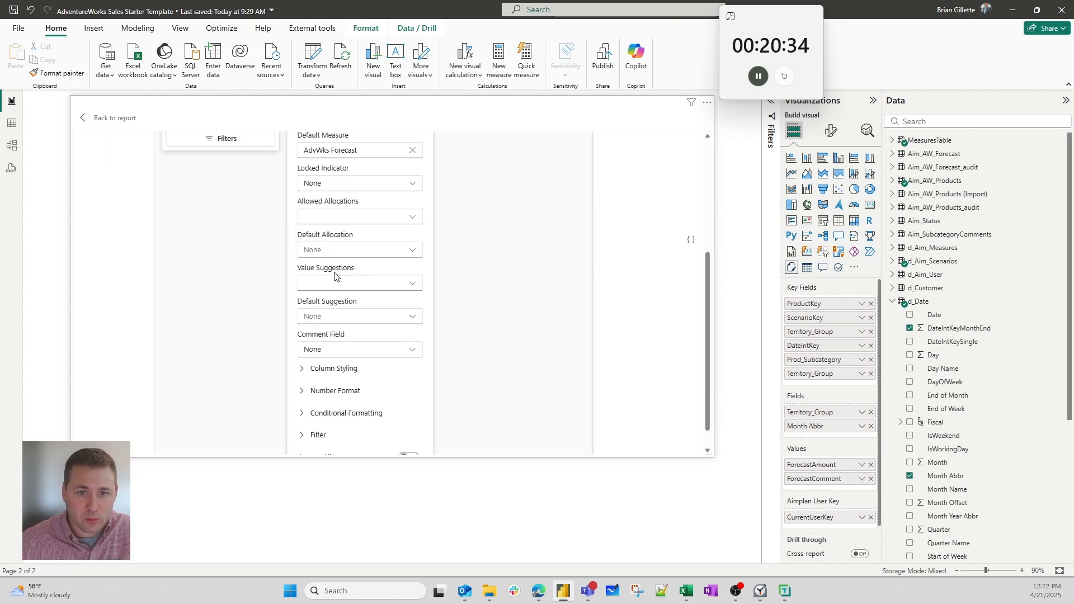
pyautogui.click(349, 252)
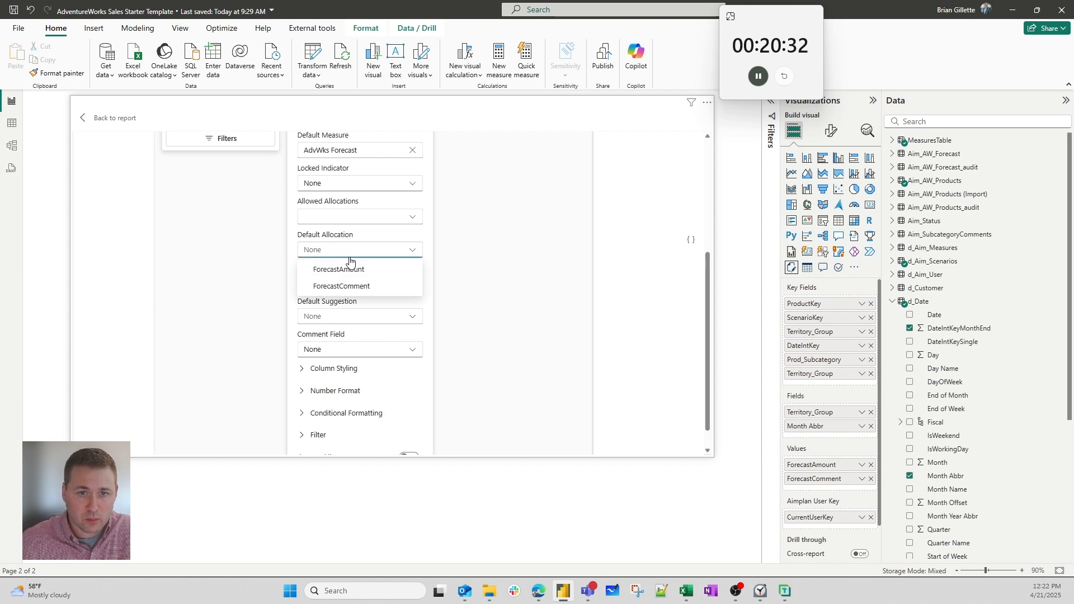
pyautogui.click(351, 250)
pyautogui.click(351, 281)
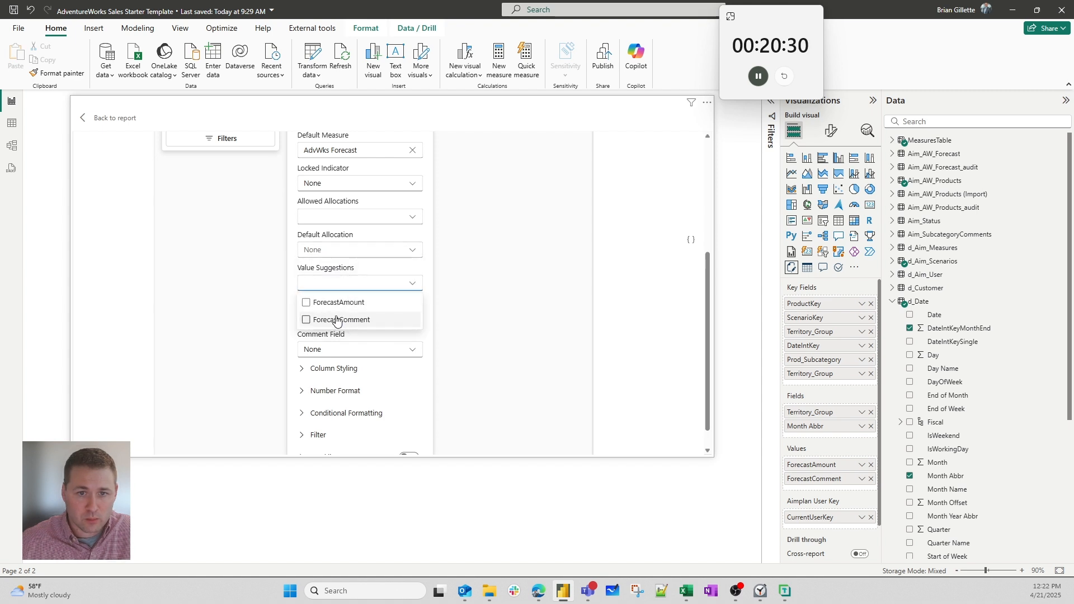
# - Add the 2018 Sales measure from the Actuals folder of MeasuresTable to the forecast visual's values
pyautogui.click(892, 141)
pyautogui.click(893, 141)
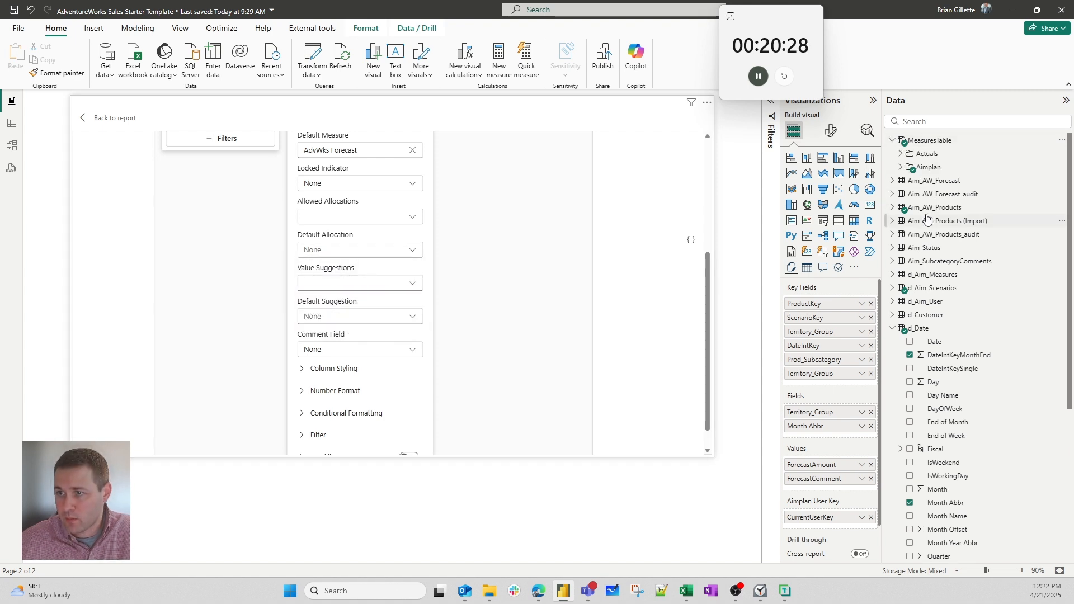
pyautogui.click(901, 154)
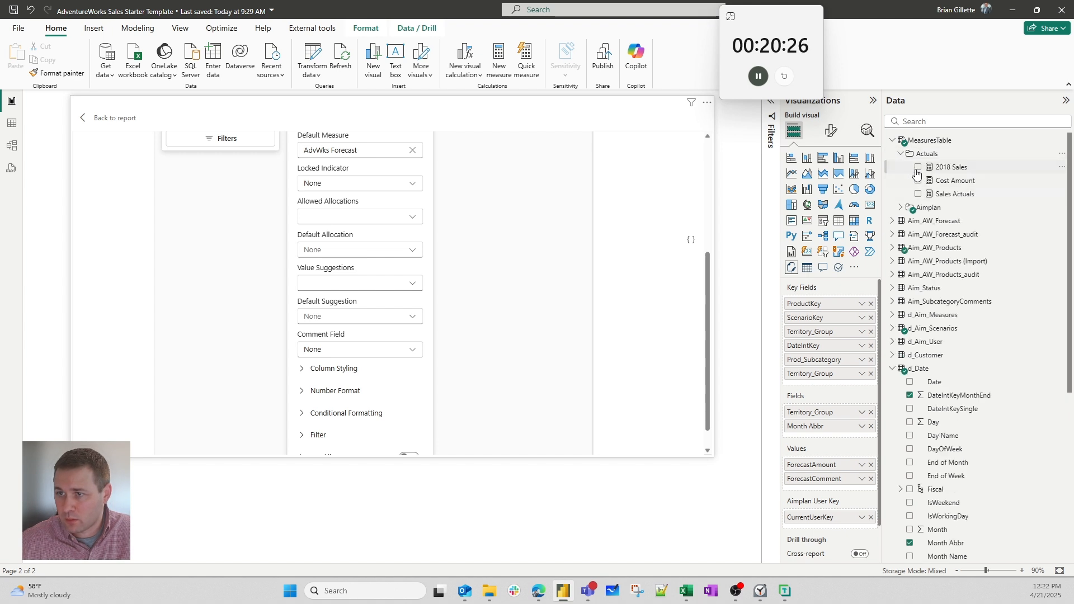
pyautogui.click(918, 167)
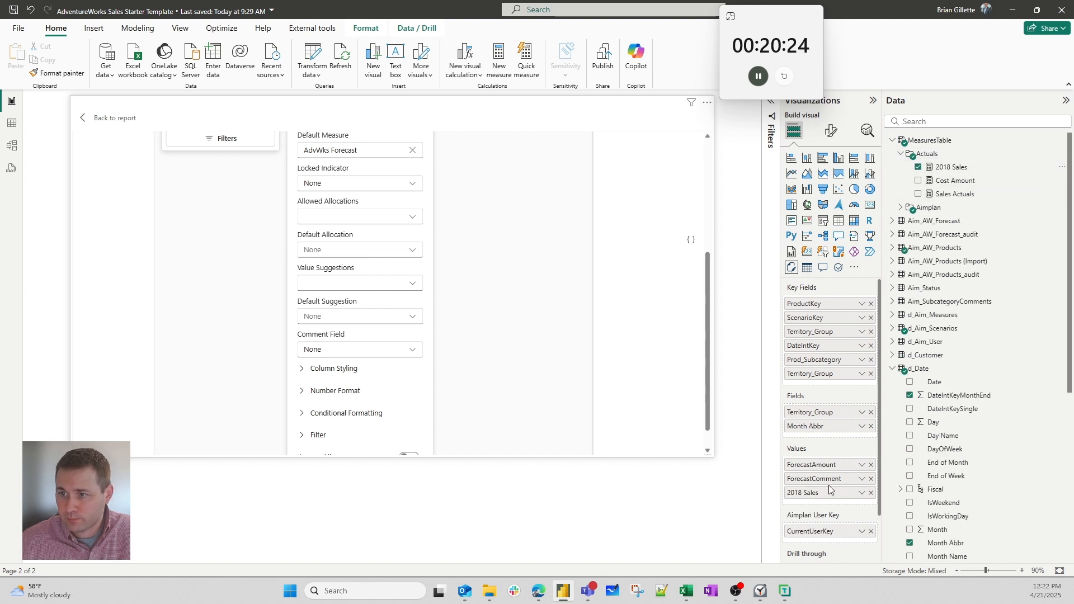
# - Enable 2018 Sales as a value suggestion for ForecastAmount and return to the report
pyautogui.click(351, 285)
pyautogui.click(333, 336)
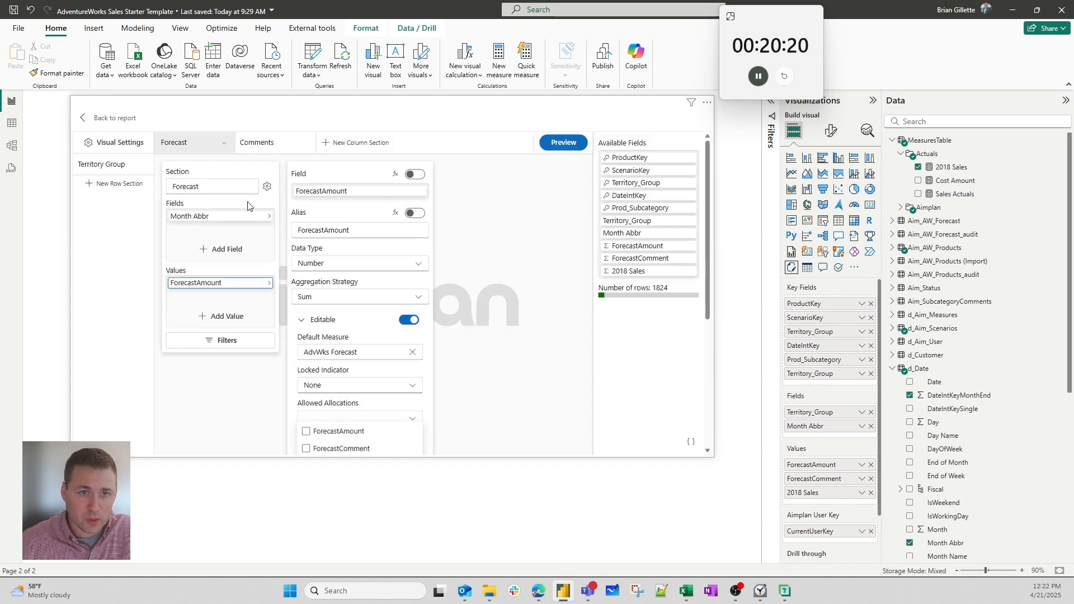
pyautogui.click(107, 117)
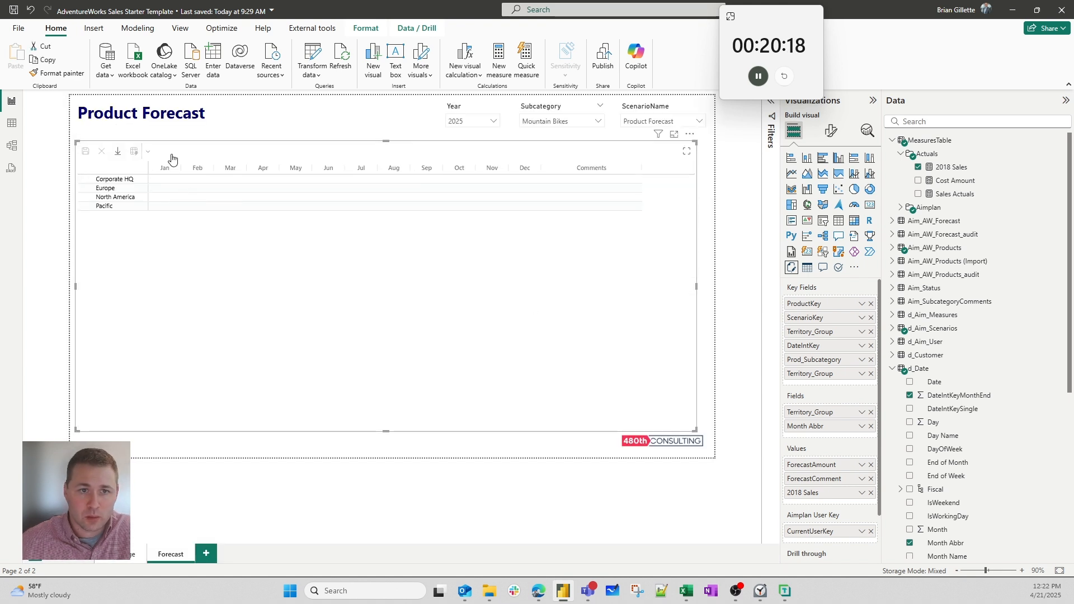
# - Reopen the forecast visual's editor, set the Forecast section's total position to Before, and return to the report
pyautogui.click(689, 134)
pyautogui.click(715, 147)
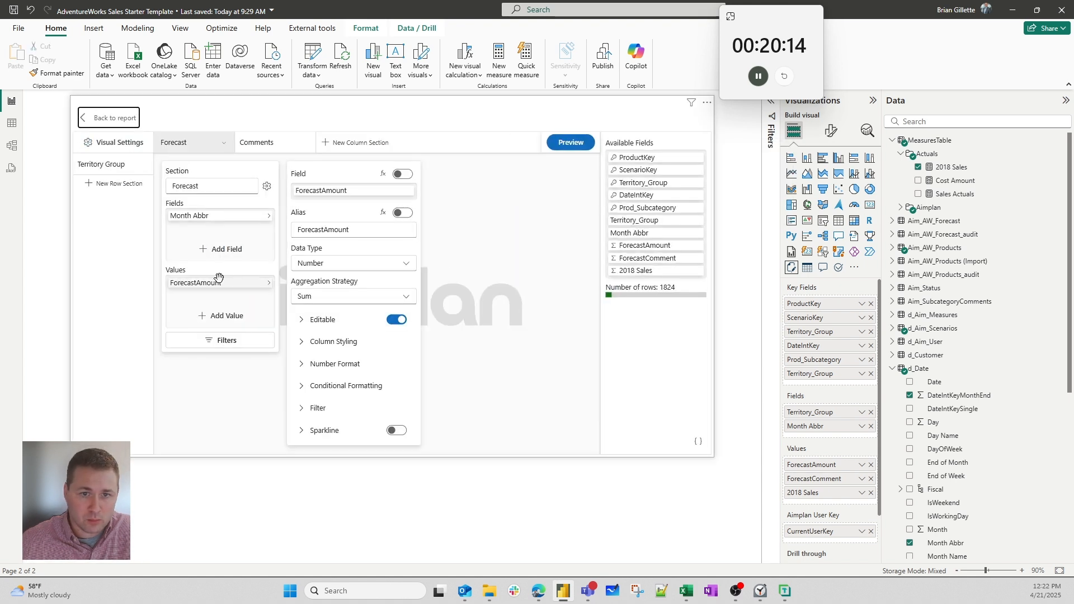
pyautogui.click(221, 283)
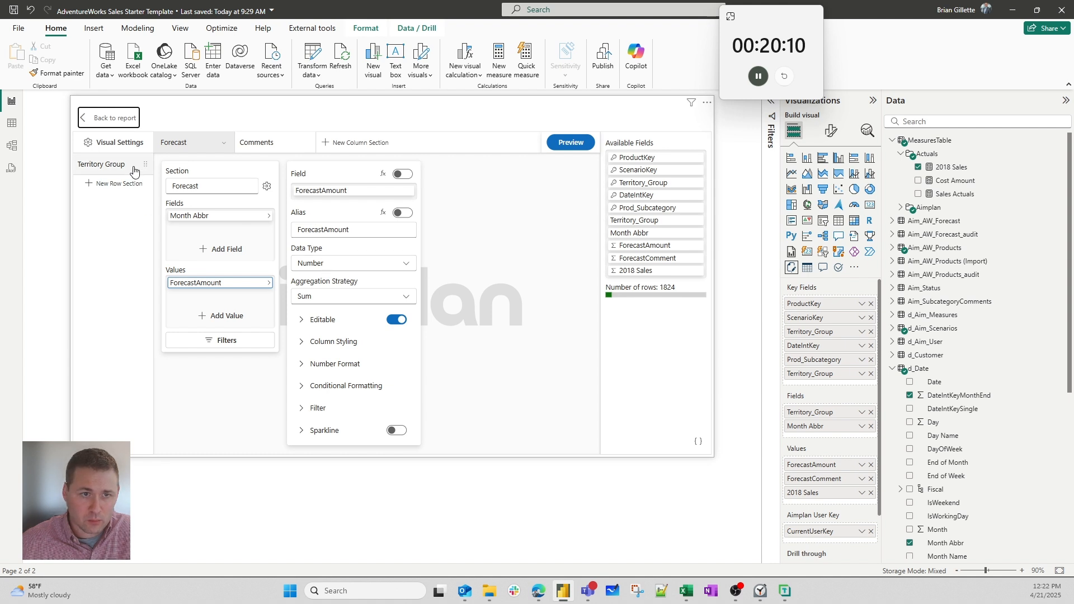
pyautogui.click(109, 165)
pyautogui.click(243, 216)
pyautogui.click(173, 142)
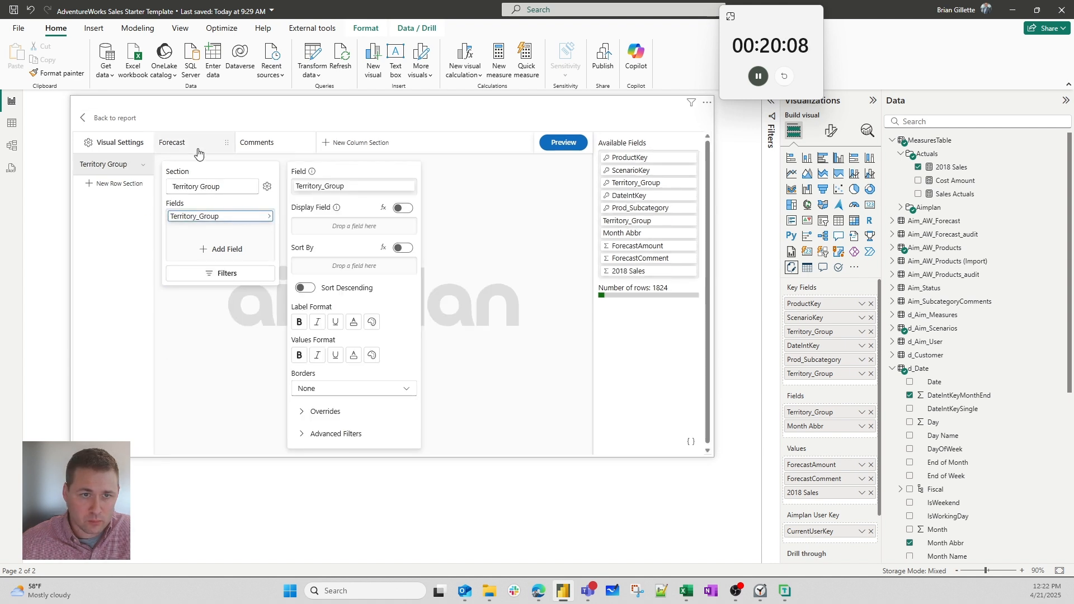
pyautogui.click(267, 185)
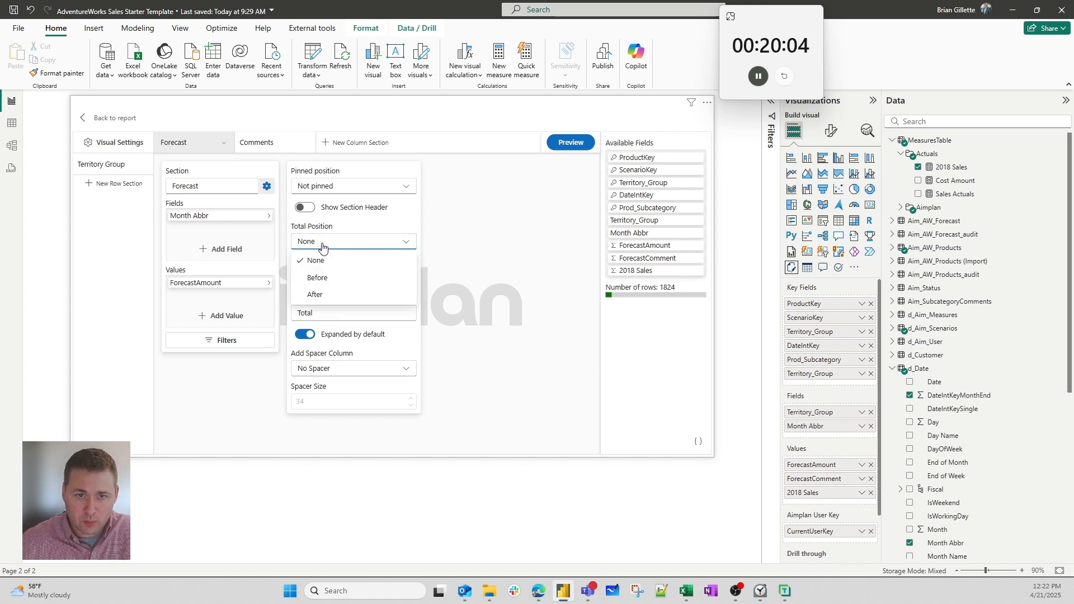
pyautogui.click(316, 294)
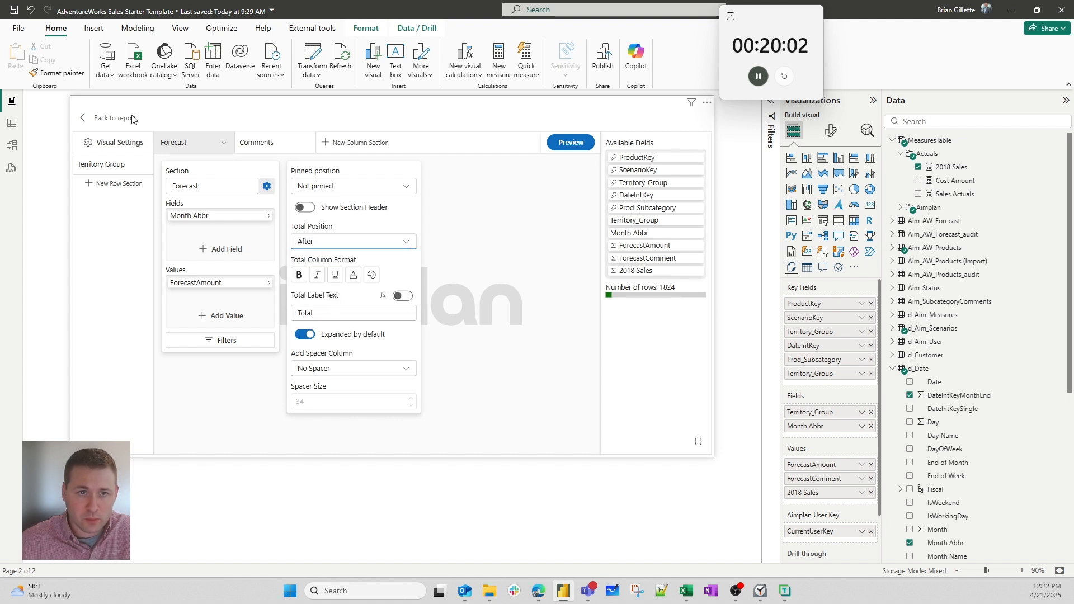
pyautogui.click(327, 244)
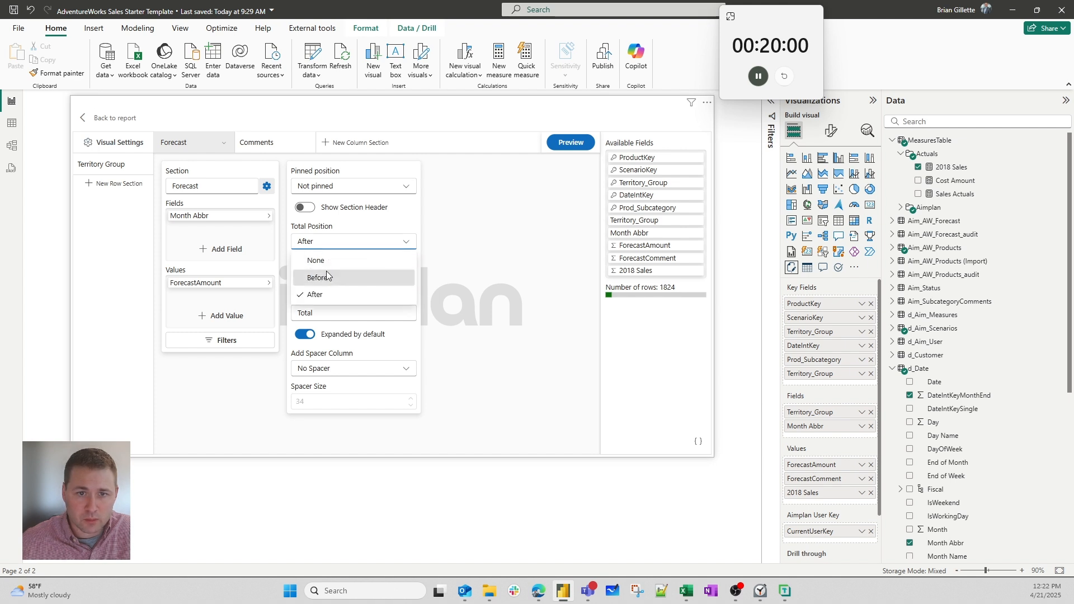
pyautogui.click(327, 276)
pyautogui.click(110, 117)
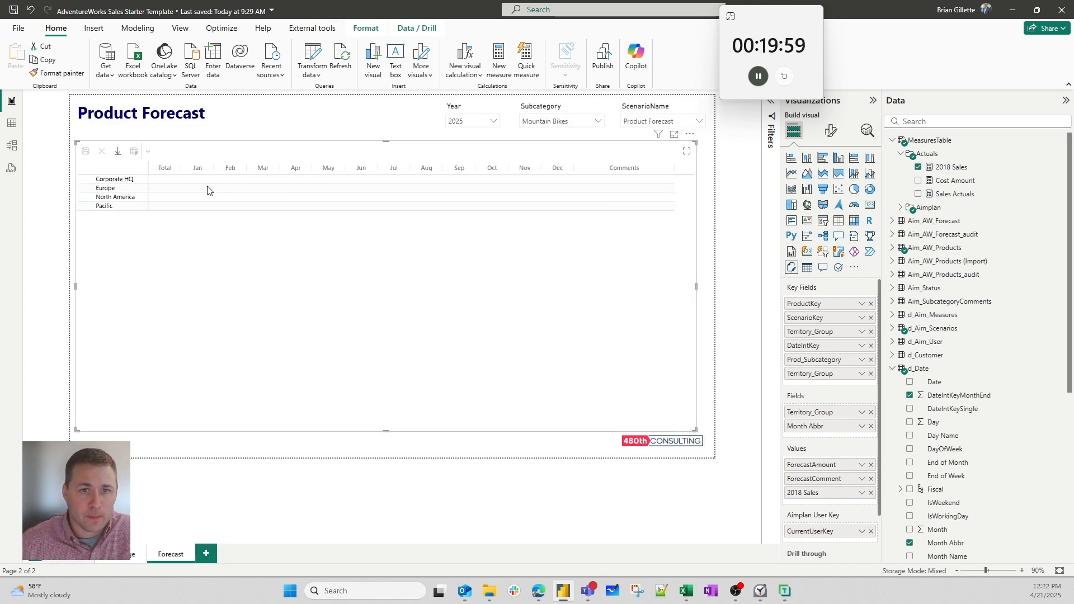
# - Try to apply the 2018 Sales suggestion to the Total cells of all four territories
pyautogui.click(167, 188)
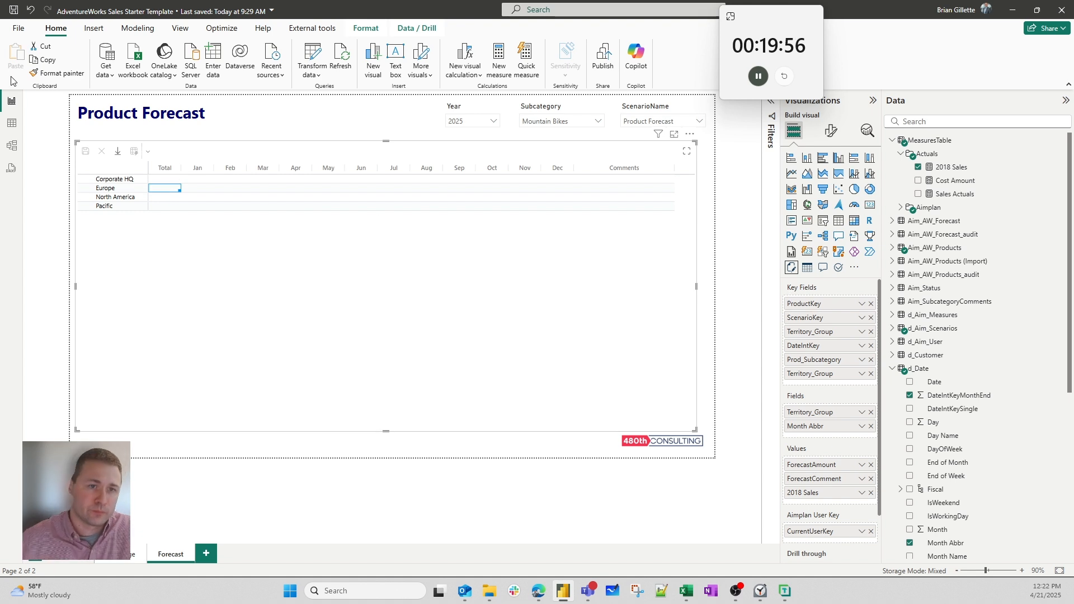
pyautogui.moveTo(163, 180); pyautogui.dragTo(167, 208)
pyautogui.rightClick(167, 208)
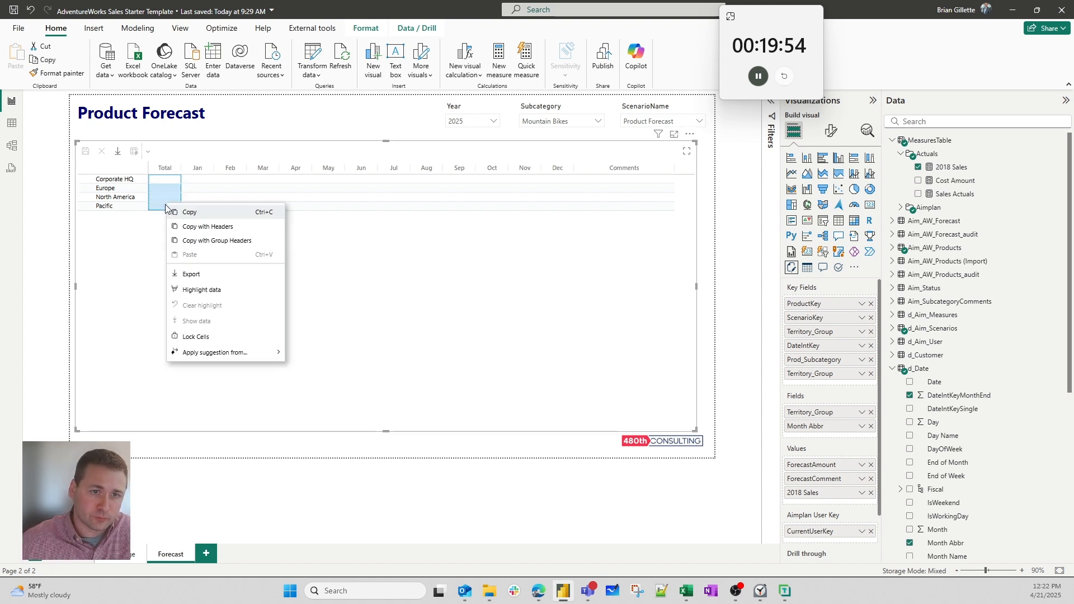
pyautogui.moveTo(230, 354)
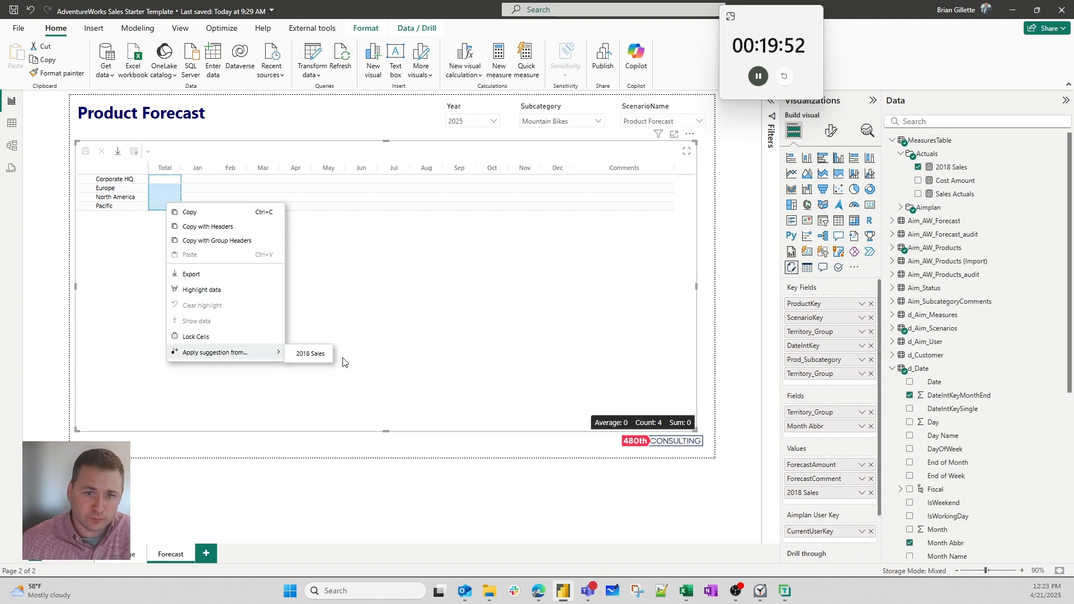
pyautogui.click(324, 357)
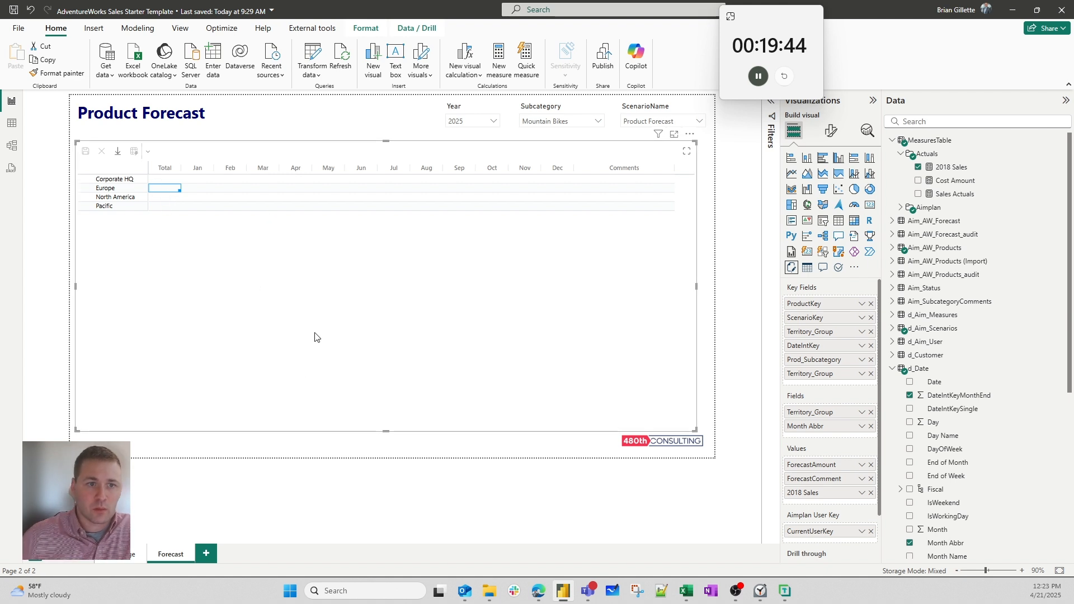
# - Enter forecast totals of 1200 for Corporate HQ, 5000 for Europe, 12000 for North America and 8000 for Pacific
pyautogui.press('Up')
pyautogui.write('20')
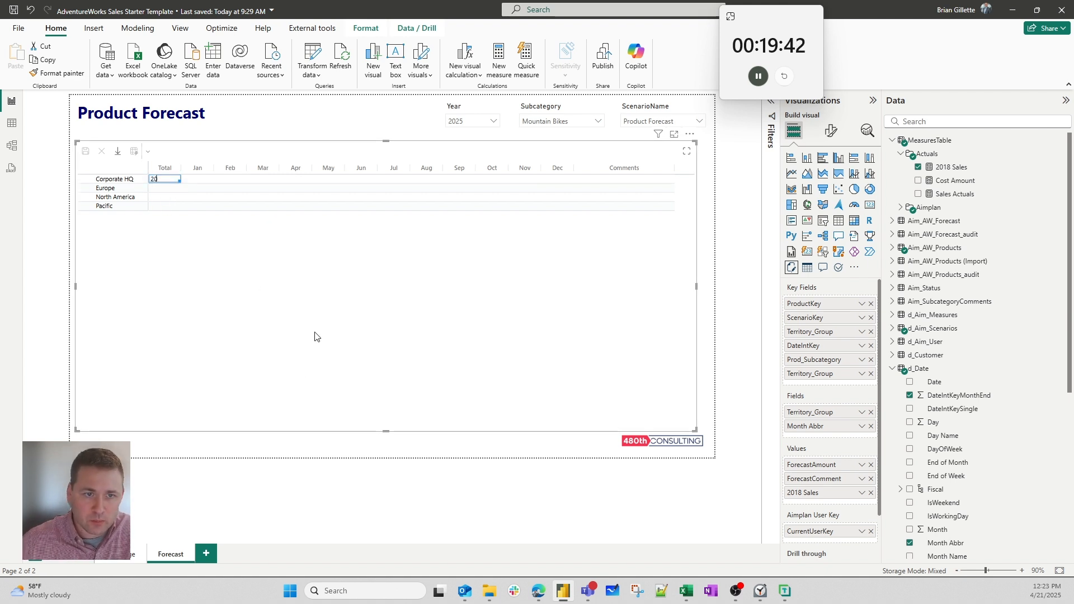
pyautogui.press('Return')
pyautogui.press('Up')
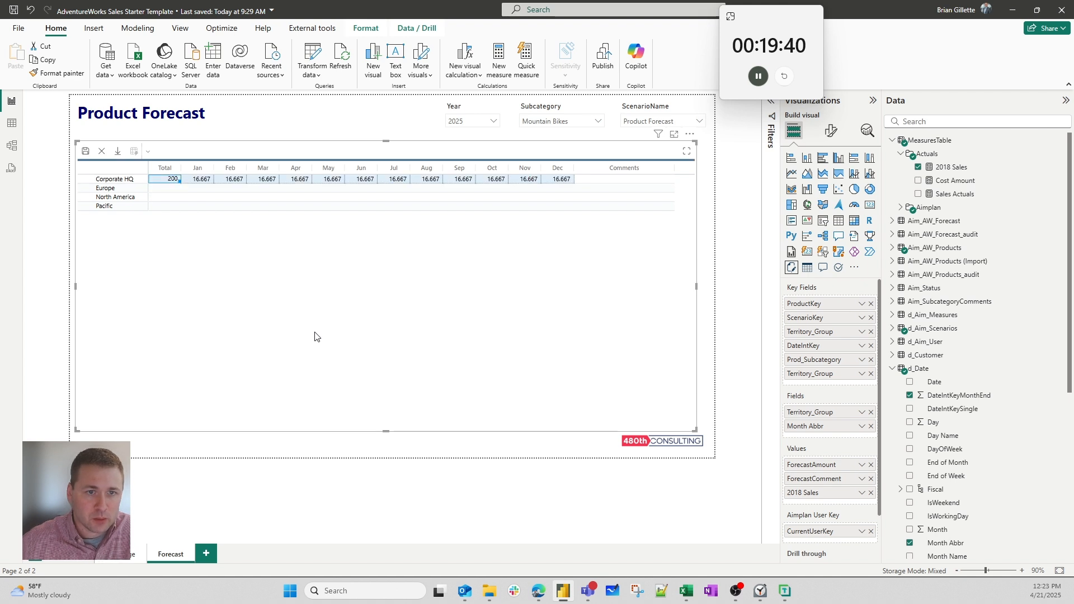
pyautogui.write('1200')
pyautogui.press('Return')
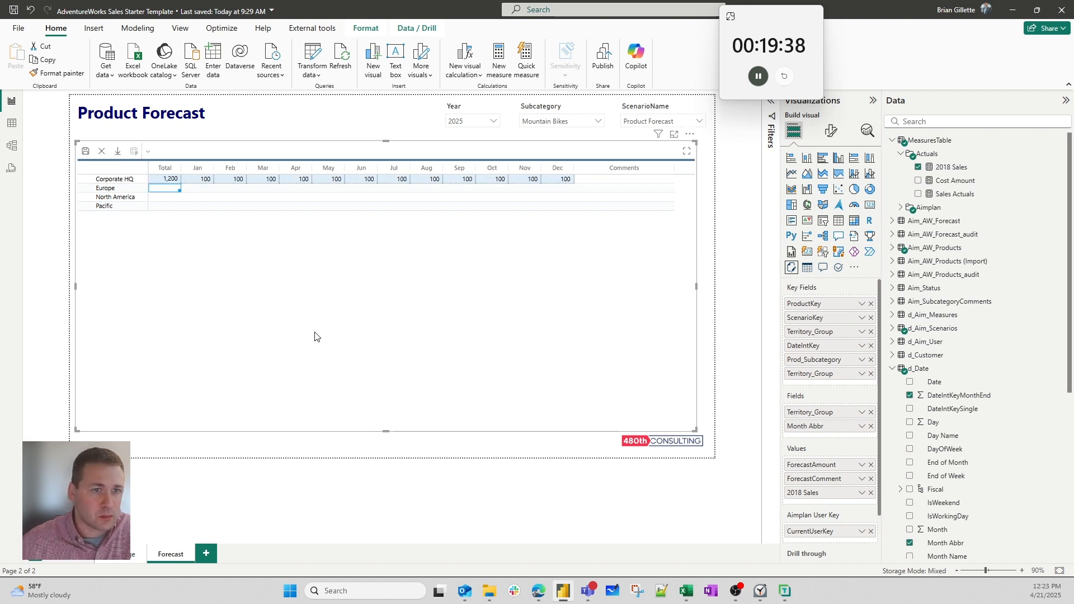
pyautogui.write('5000')
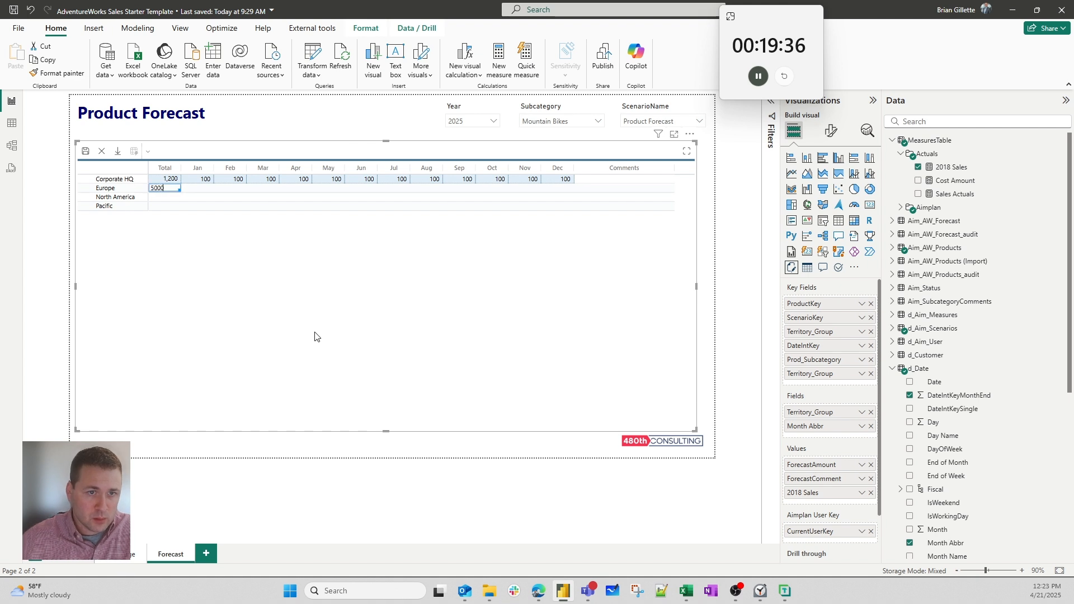
pyautogui.press('Return')
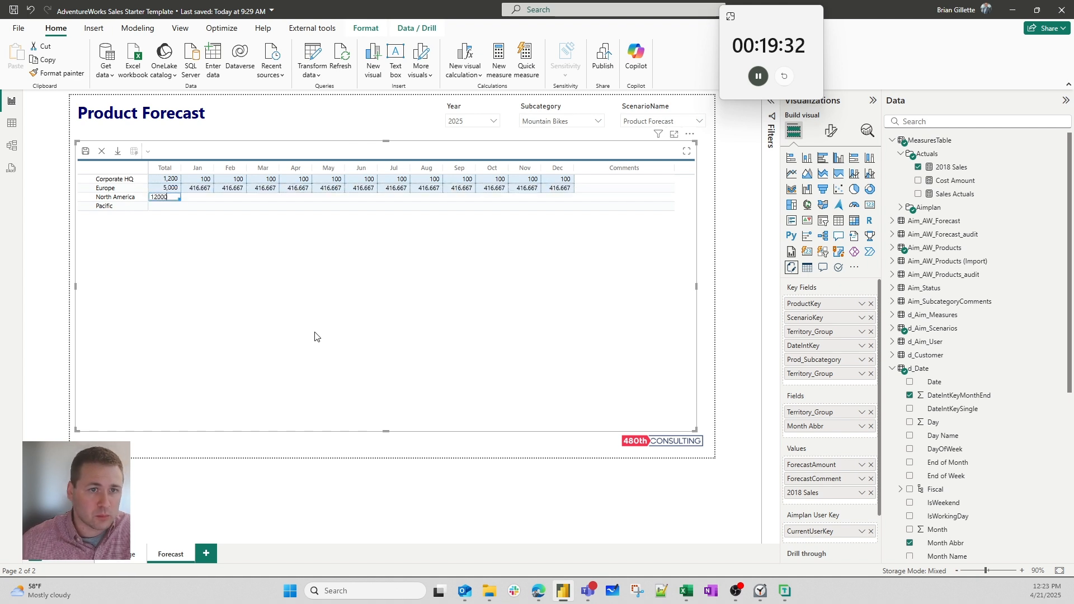
pyautogui.press('Return')
pyautogui.write('8000')
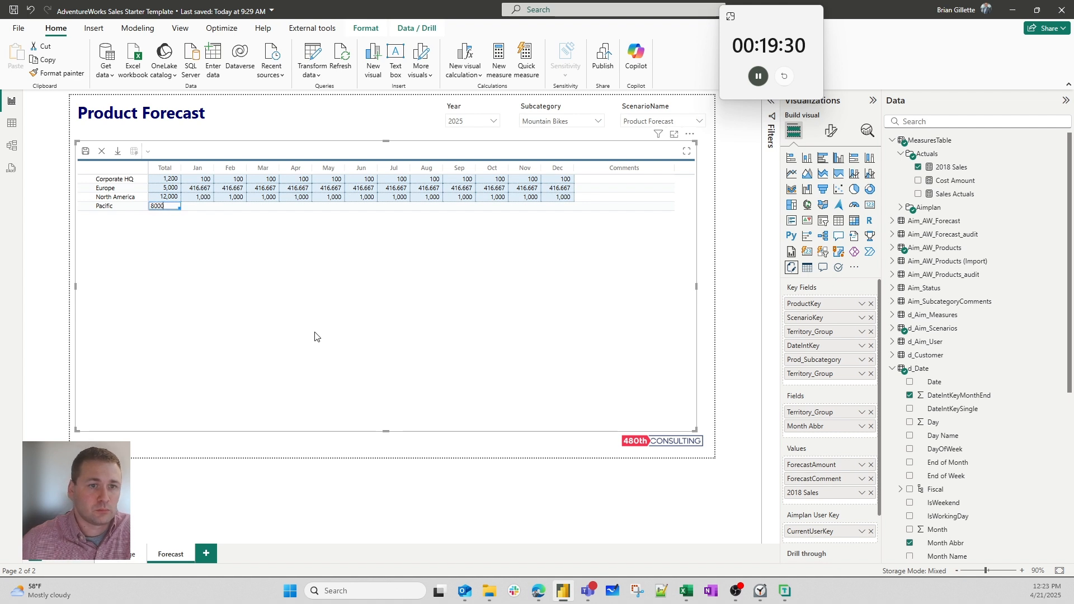
pyautogui.press('Return')
# - Discard the unsaved forecast entries by switching the Subcategory filter to Road Bikes and back to Mountain Bikes
pyautogui.click(561, 122)
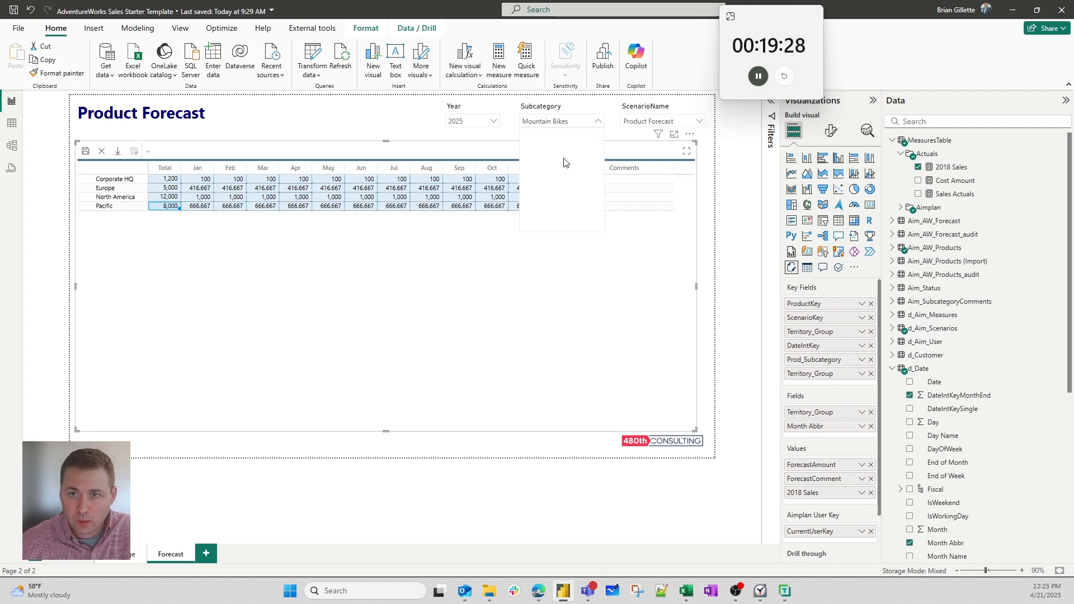
pyautogui.scroll(-6, 551, 159)
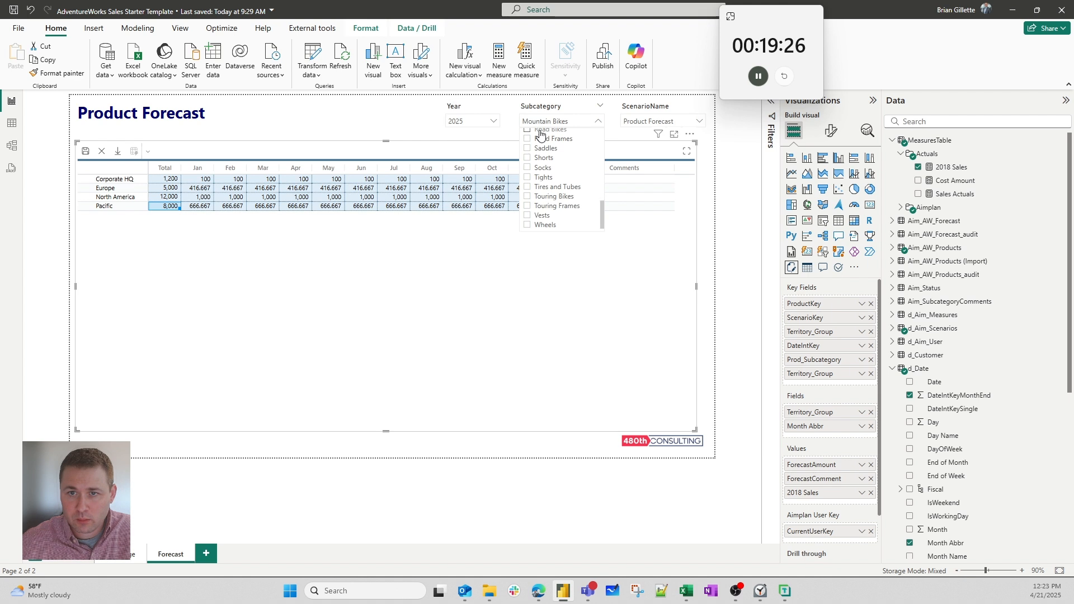
pyautogui.click(551, 180)
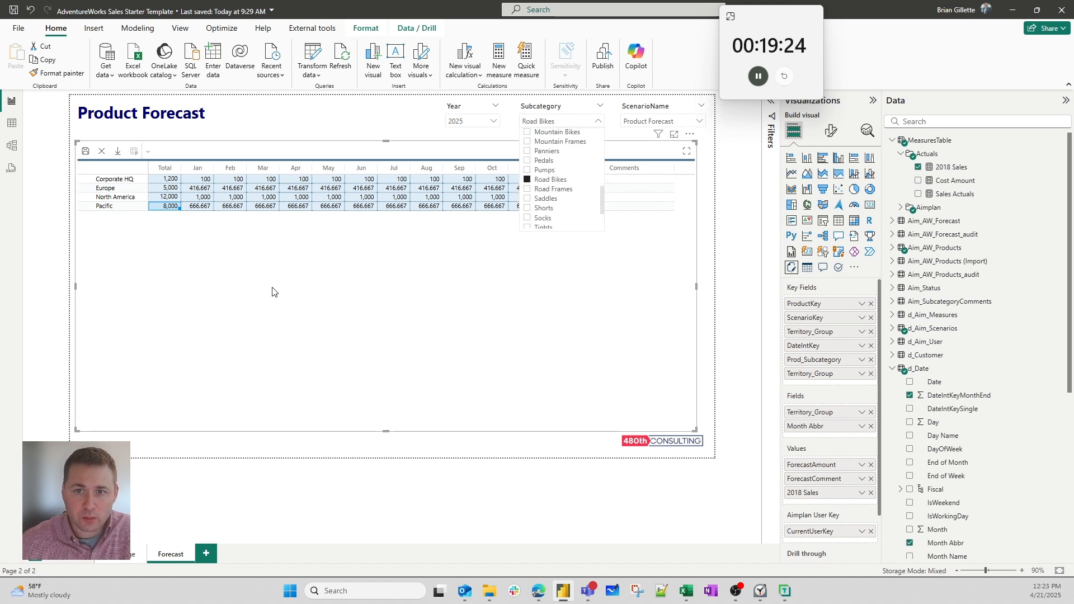
pyautogui.scroll(3, 565, 187)
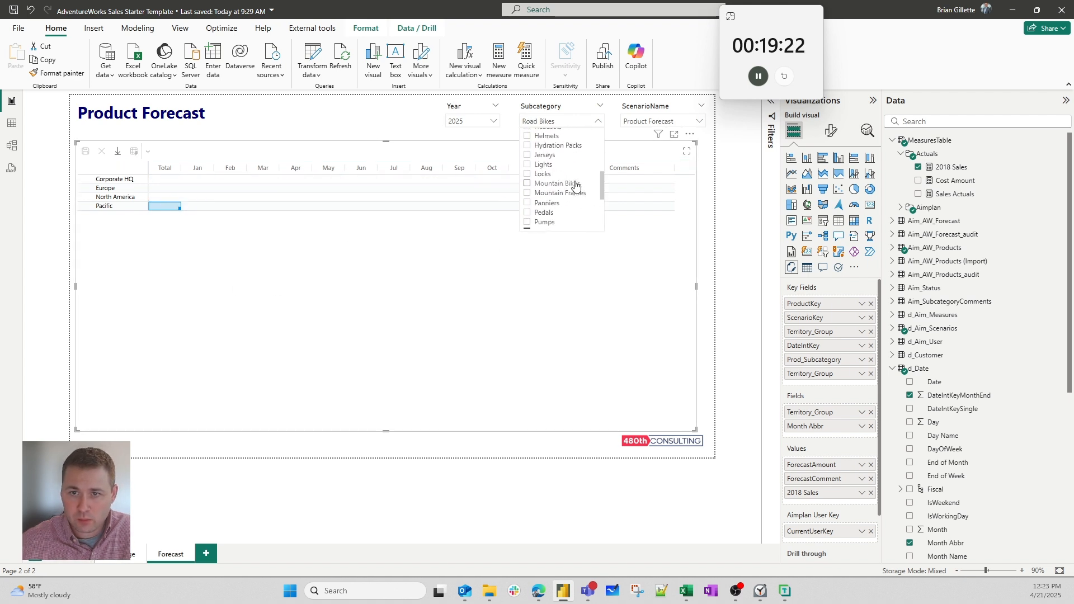
pyautogui.click(558, 183)
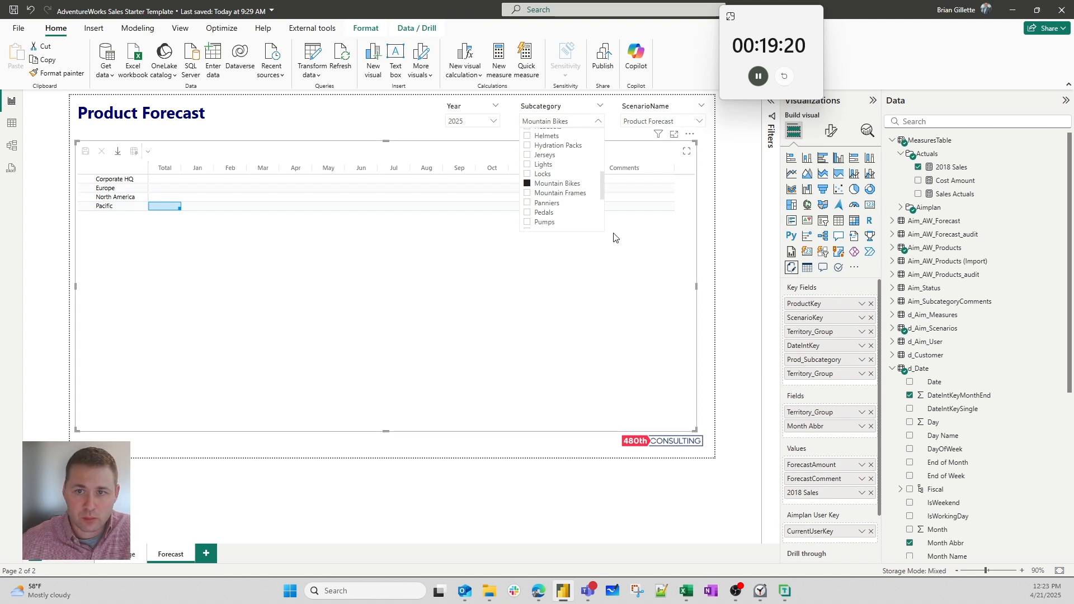
# - Edit the forecast visual, set the Territory Group section's total row to Before, and return to the report
pyautogui.click(689, 134)
pyautogui.click(714, 147)
pyautogui.click(106, 165)
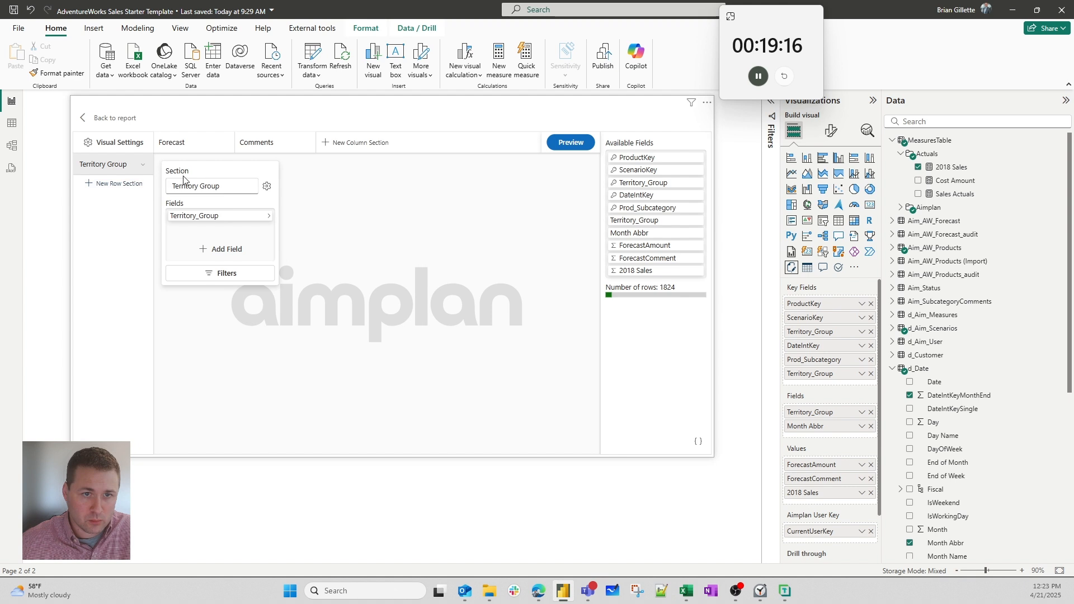
pyautogui.click(222, 215)
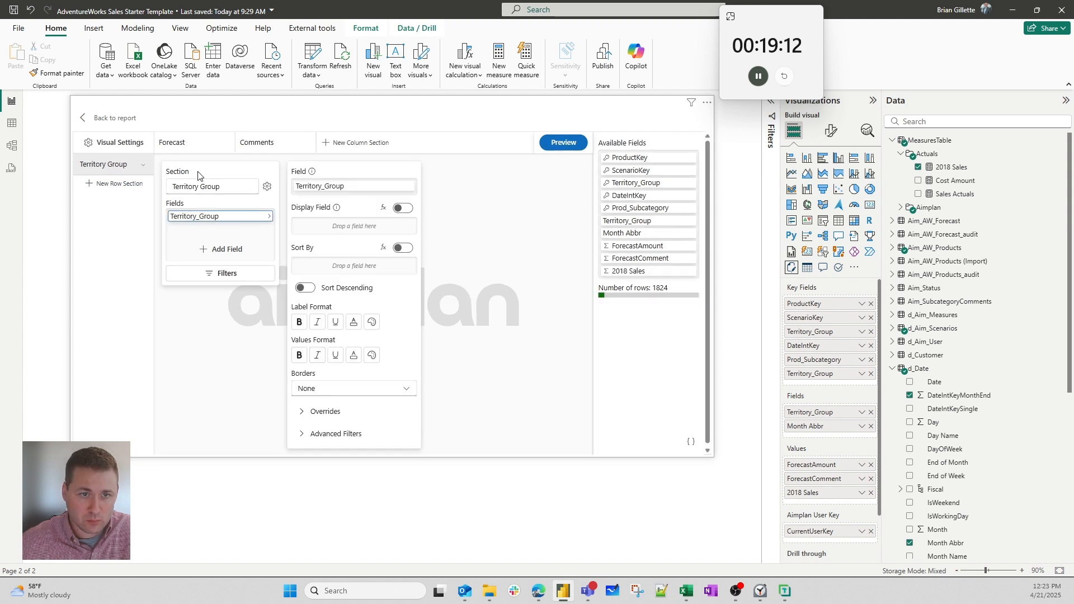
pyautogui.click(267, 186)
pyautogui.click(338, 223)
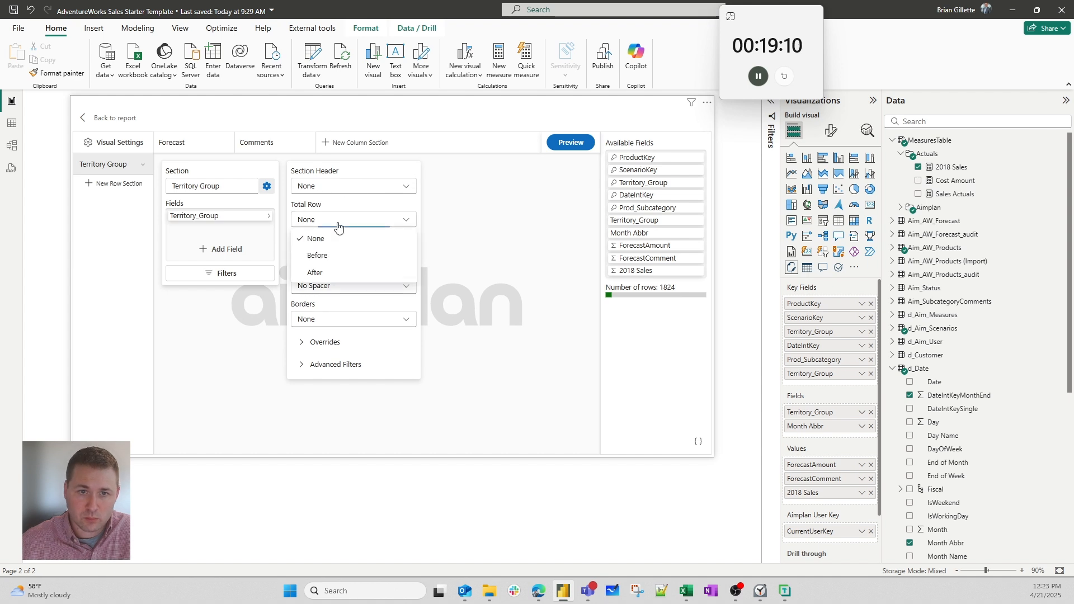
pyautogui.click(317, 255)
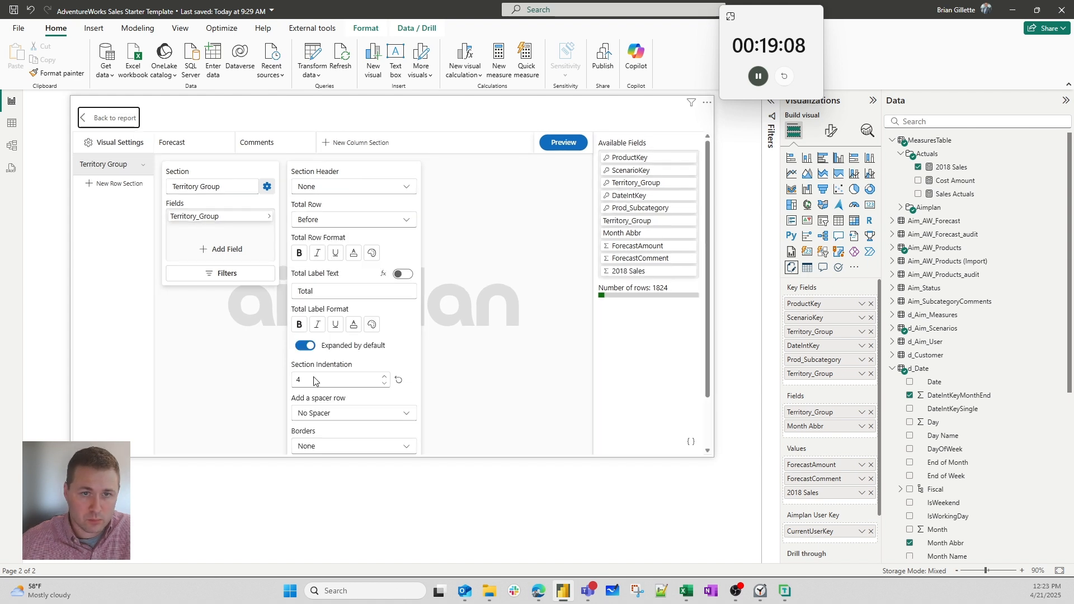
pyautogui.click(109, 118)
# - Enter 50000 as the overall forecast total across all territories for Mountain Bikes
pyautogui.click(157, 179)
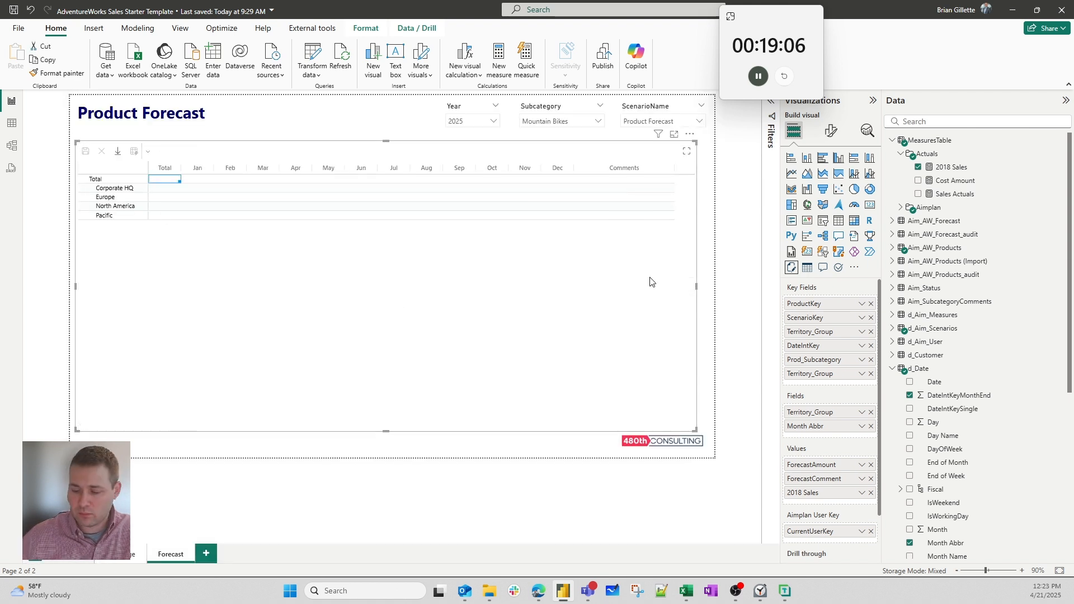
pyautogui.write('50,000')
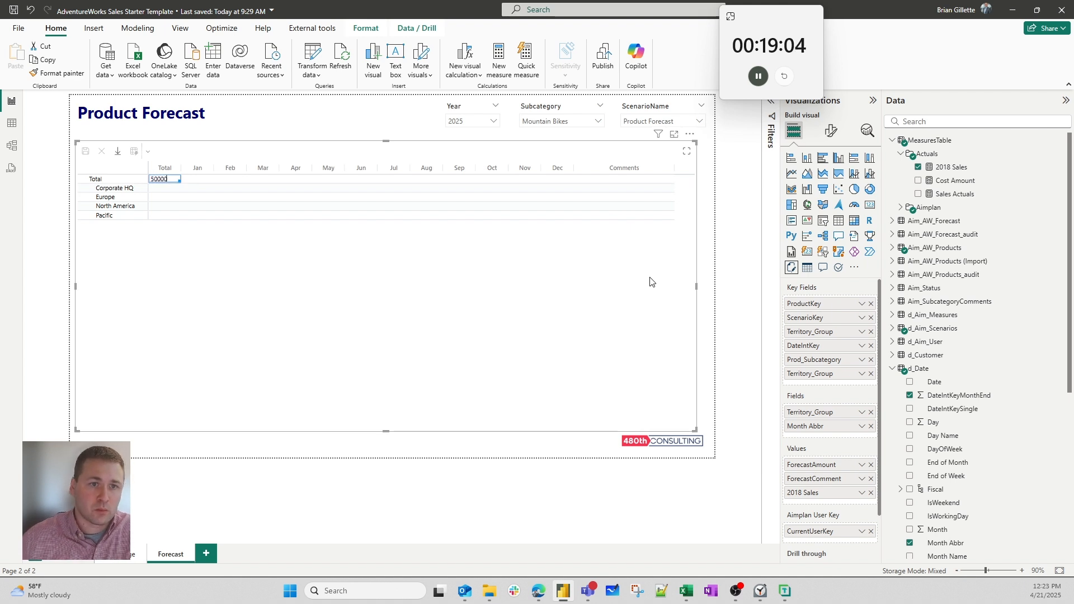
pyautogui.press('Return')
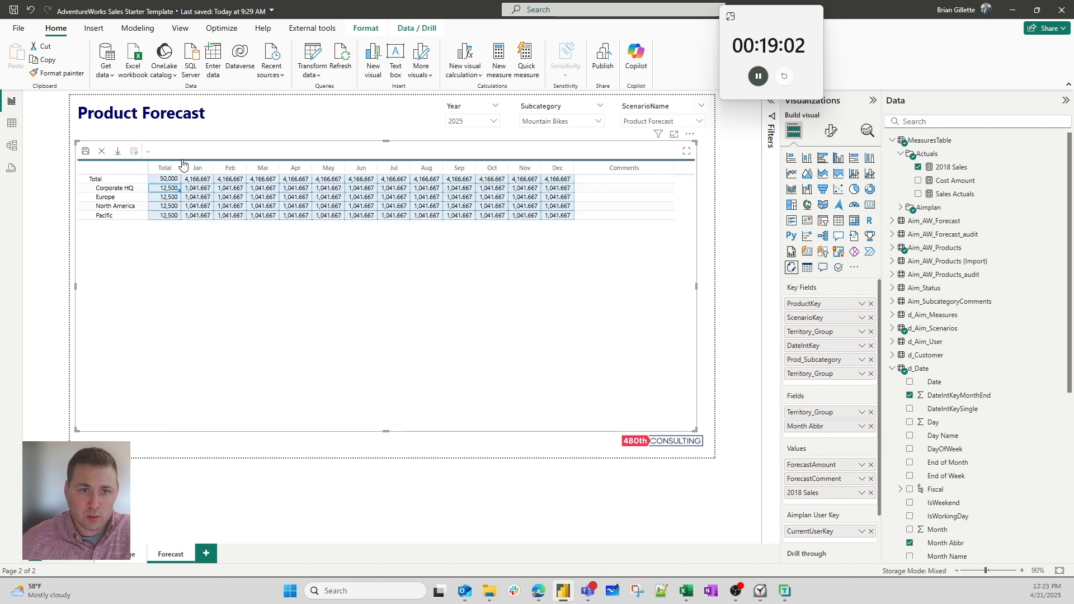
# - Set the overall Mountain Bikes forecast total to 60000, save the entries and refresh the visuals
pyautogui.press('Up')
pyautogui.write('60,0')
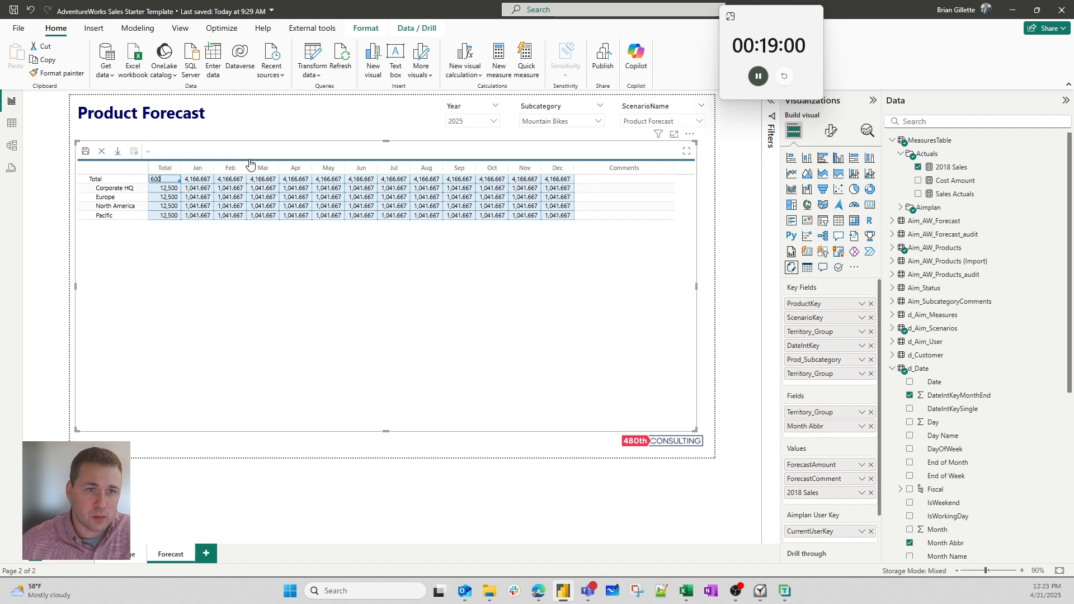
pyautogui.write('00')
pyautogui.press('Return')
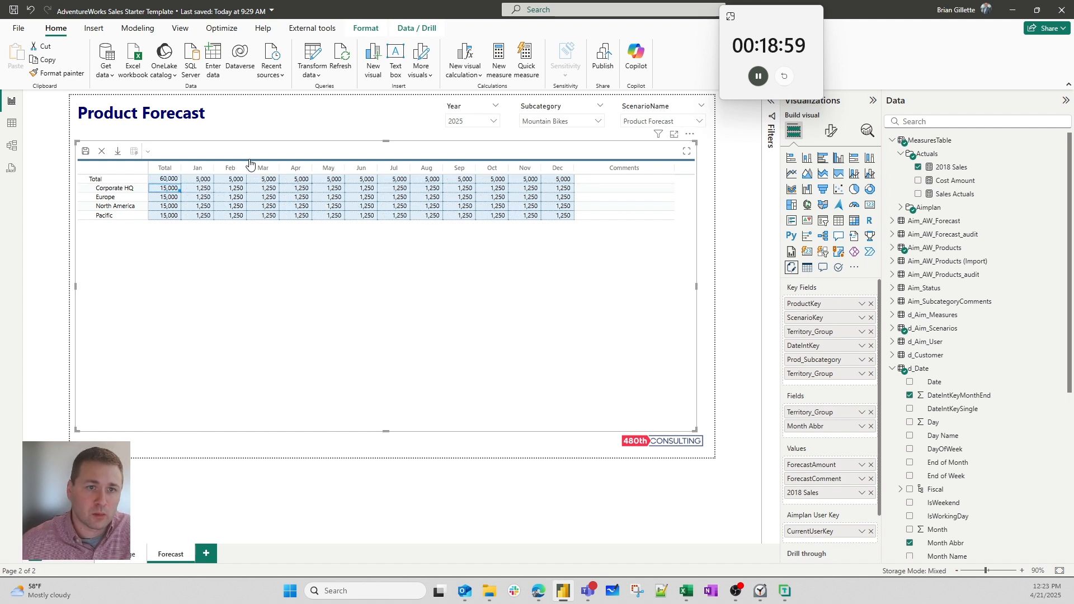
pyautogui.click(85, 153)
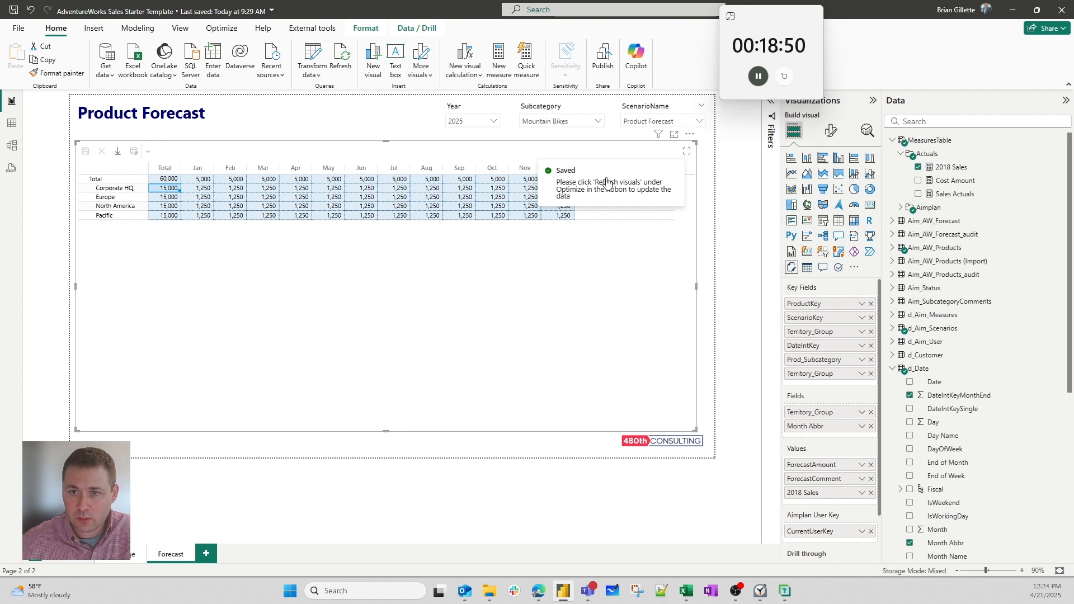
pyautogui.click(226, 26)
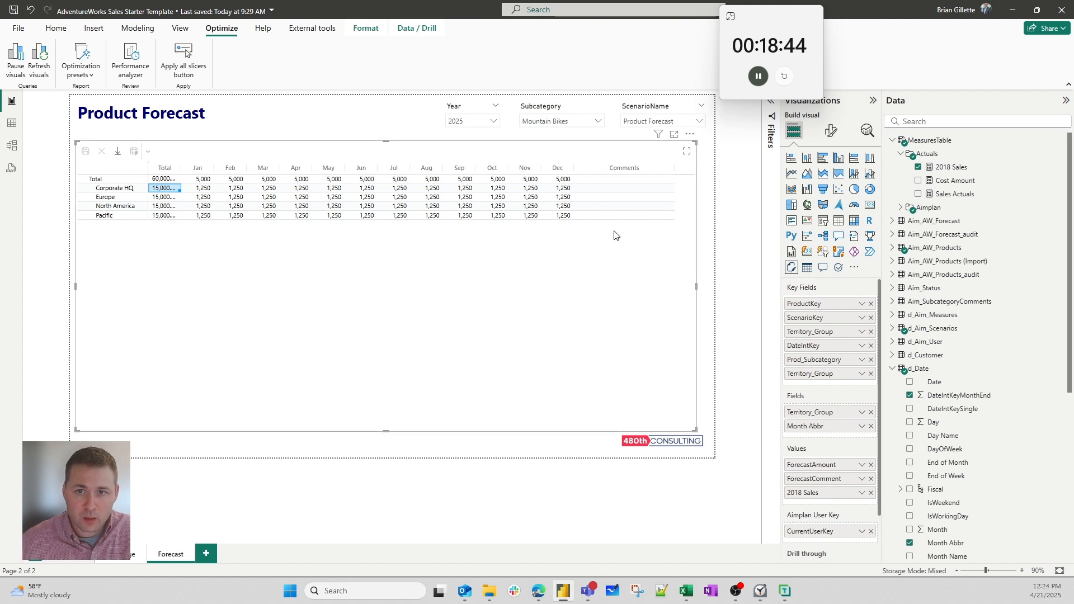
# - Reopen the forecast visual's editor and give the Forecast section's ForecastAmount value a fixed column width of 70
pyautogui.click(689, 134)
pyautogui.click(713, 146)
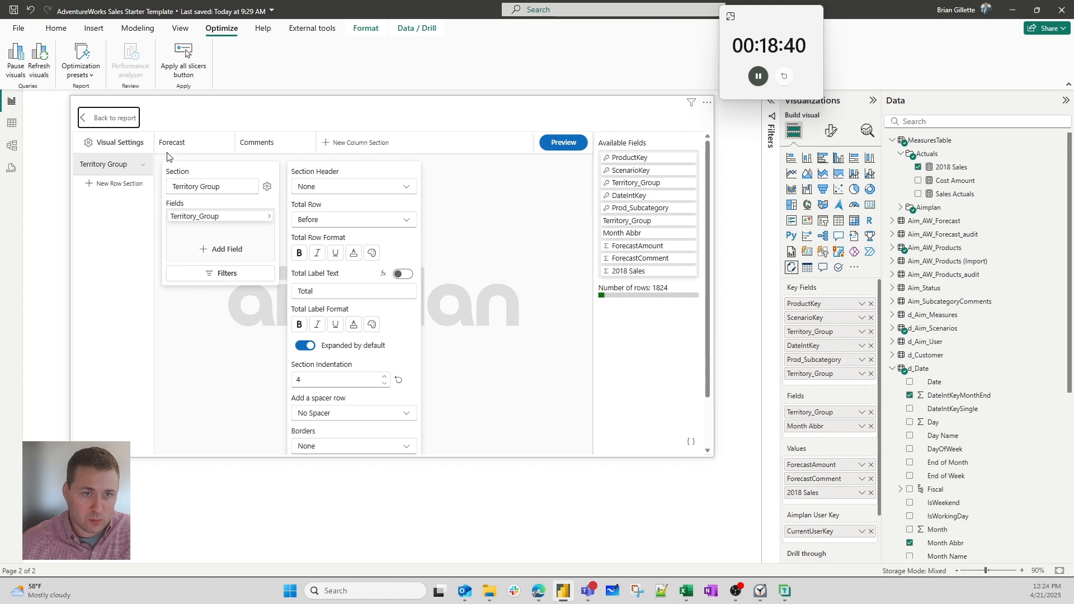
pyautogui.click(178, 143)
pyautogui.click(212, 283)
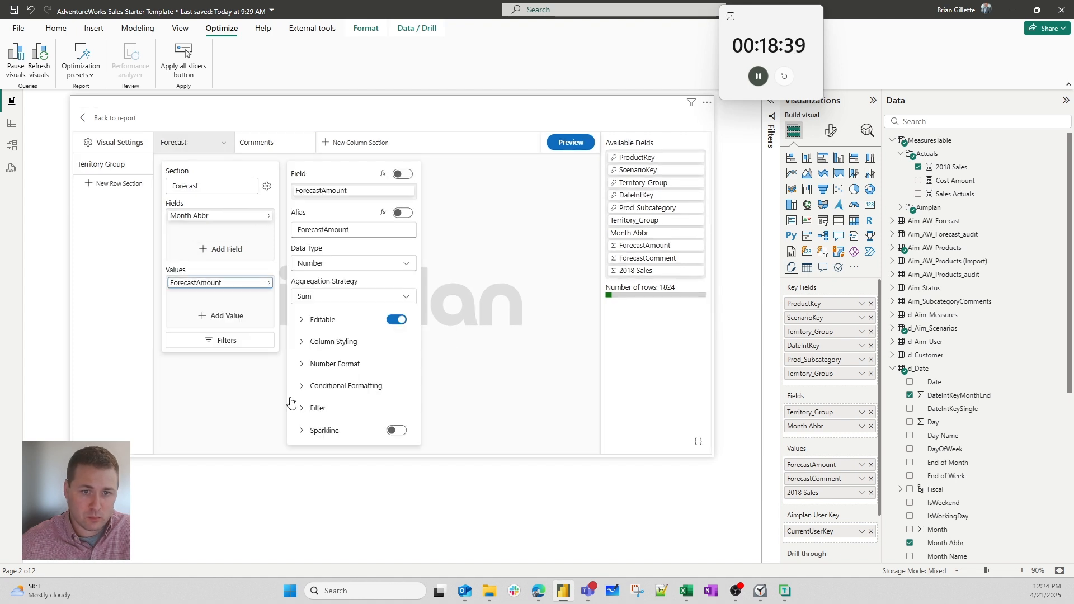
pyautogui.click(313, 342)
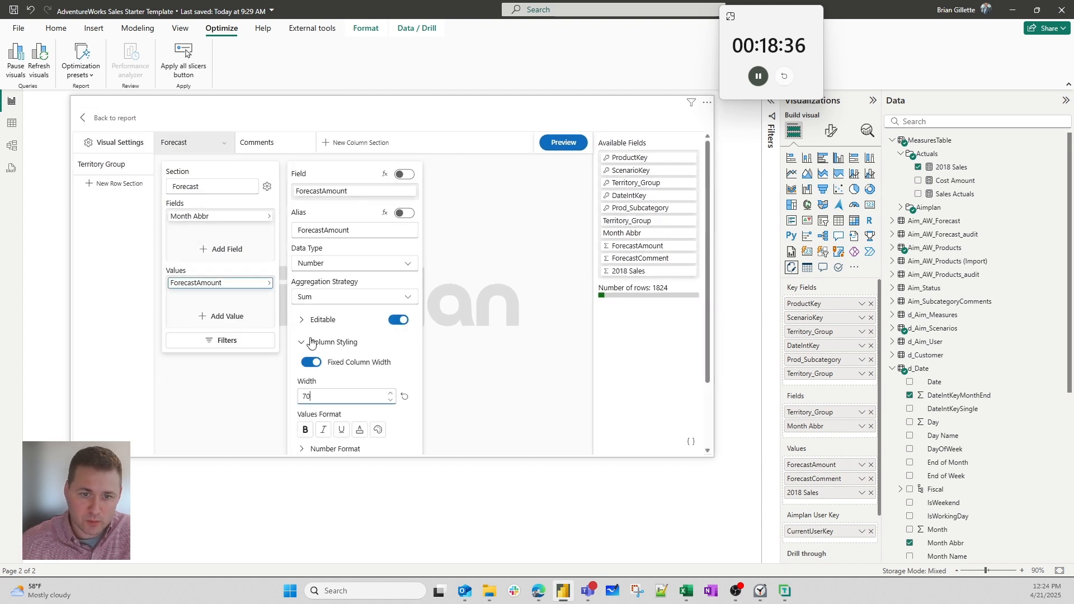
pyautogui.scroll(-3, 336, 386)
pyautogui.scroll(2, 358, 414)
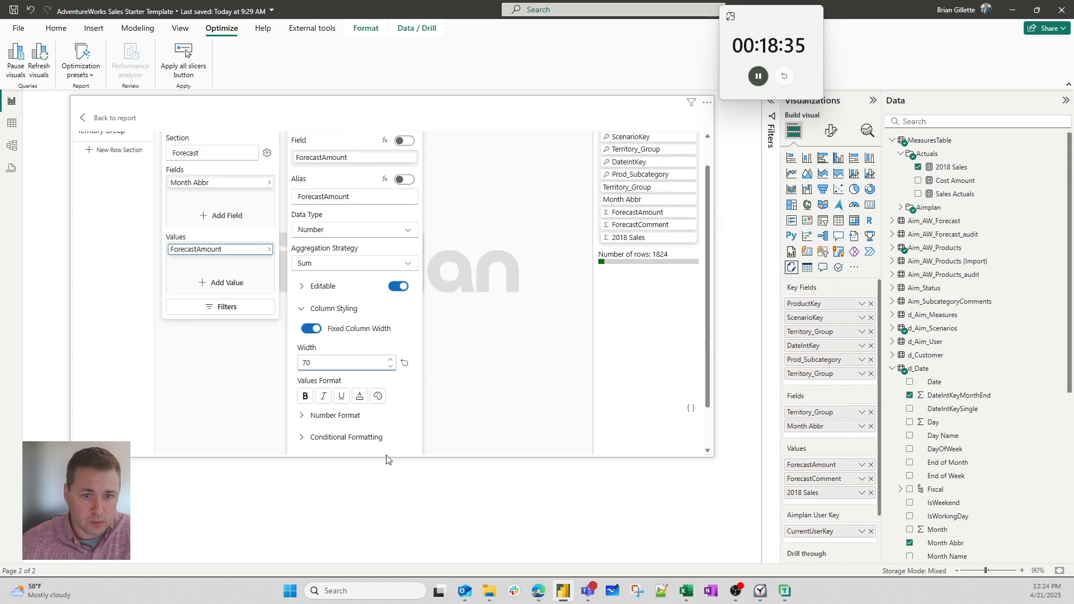
# - Set the ForecastAmount number format scale to 1/1000 and return to the report
pyautogui.click(358, 417)
pyautogui.scroll(-5, 336, 336)
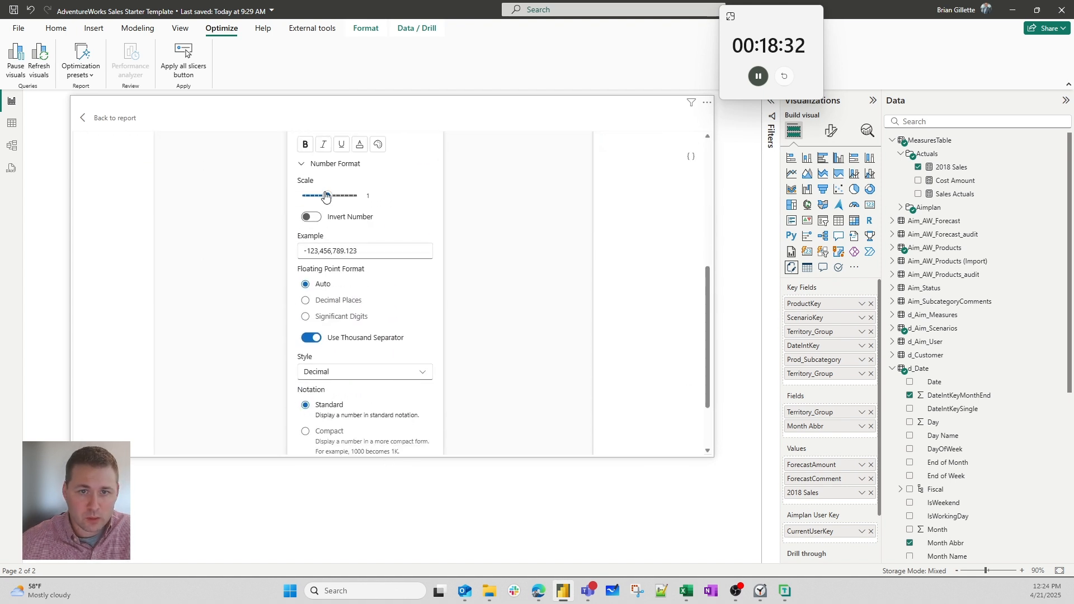
pyautogui.moveTo(330, 203); pyautogui.dragTo(316, 206)
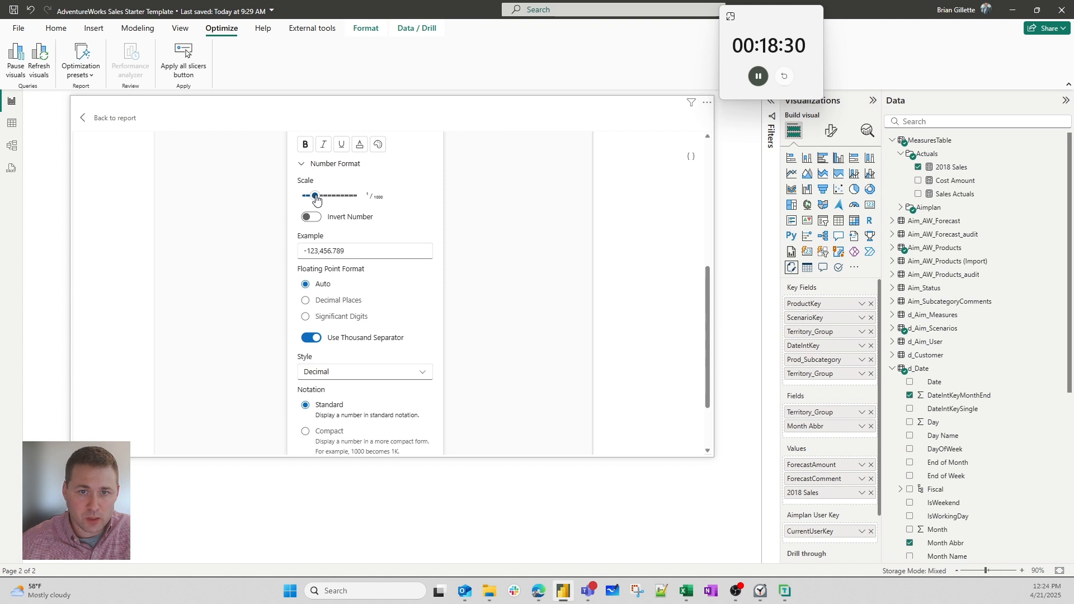
pyautogui.click(116, 117)
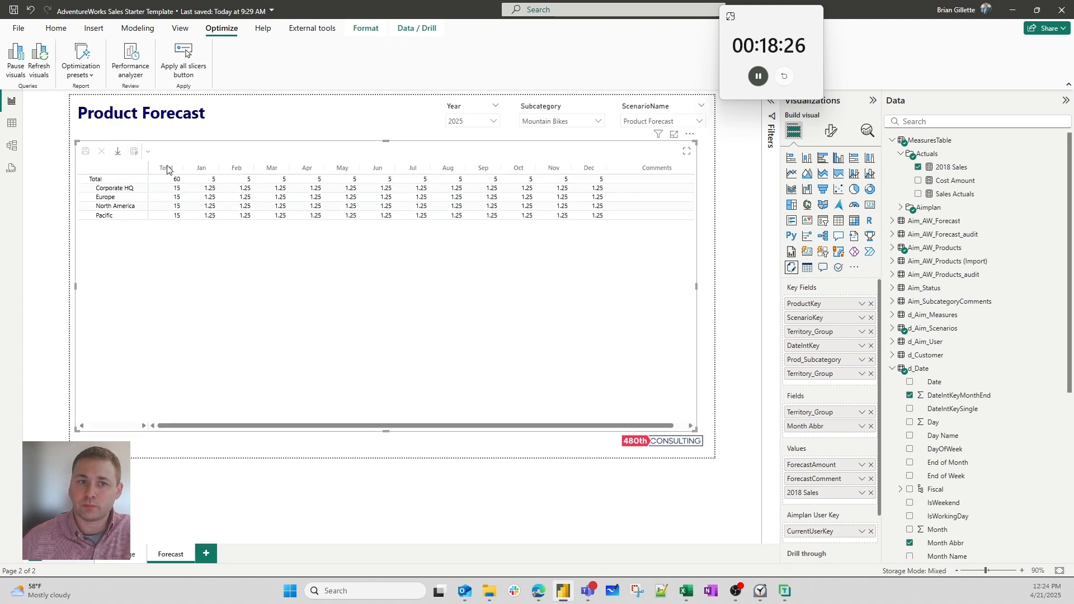
# - Switch the report's Subcategory filter to Road Bikes
pyautogui.click(548, 121)
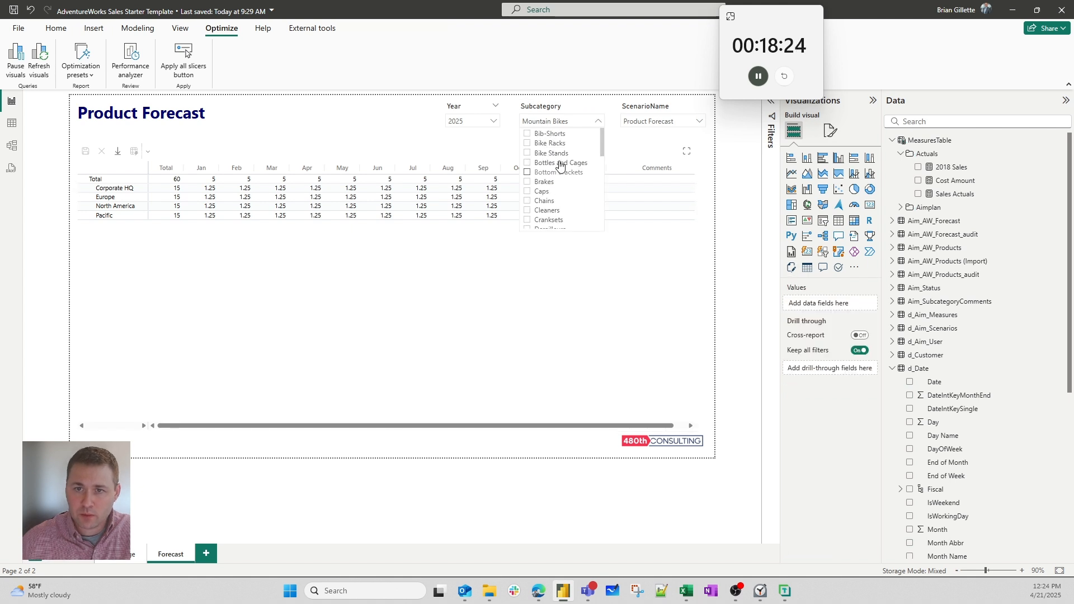
pyautogui.scroll(-5, 552, 196)
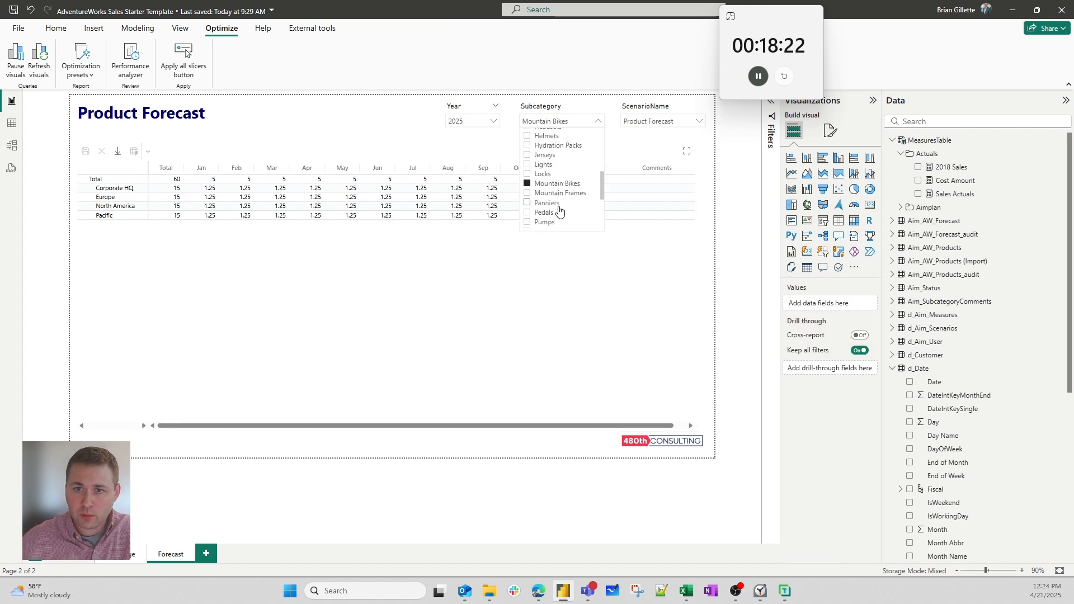
pyautogui.scroll(-2, 555, 218)
pyautogui.click(553, 181)
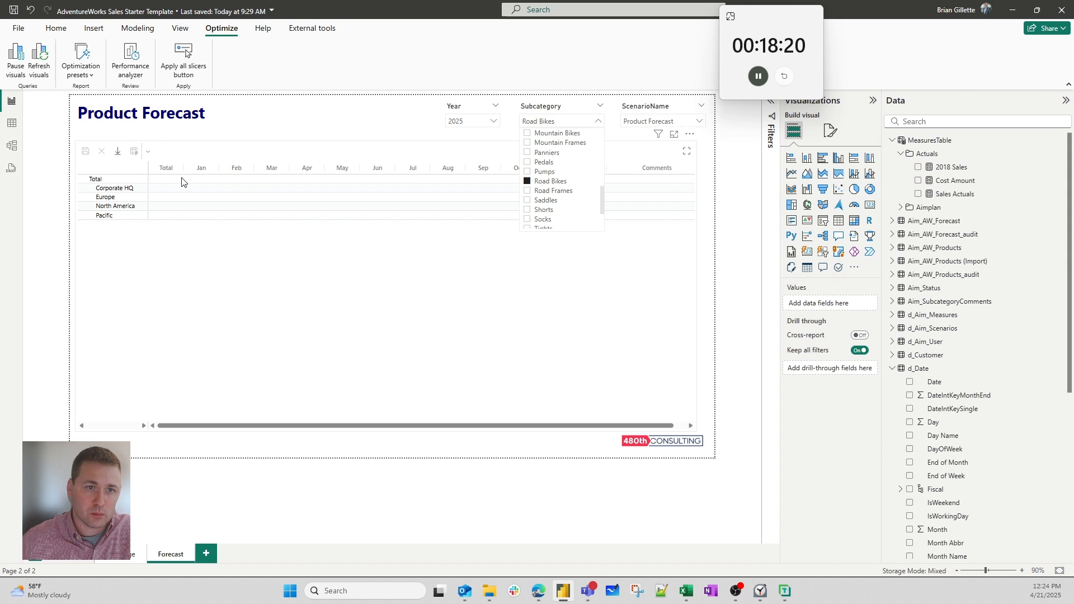
# - Enter forecast totals of 140000 for Corporate HQ, 230000 for Europe and 500000 for North America
pyautogui.click(613, 340)
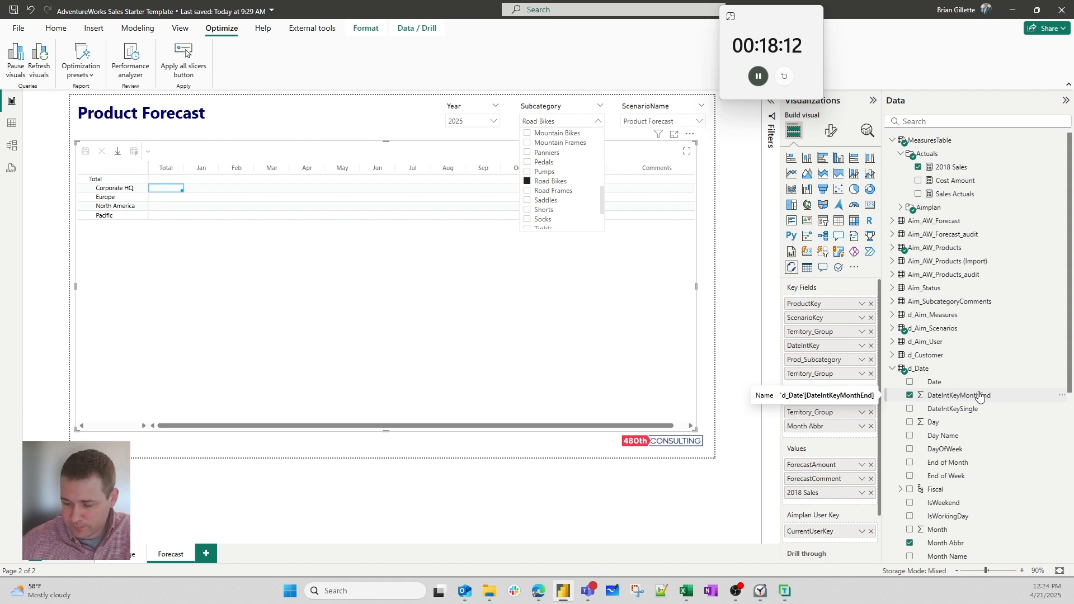
pyautogui.write('140')
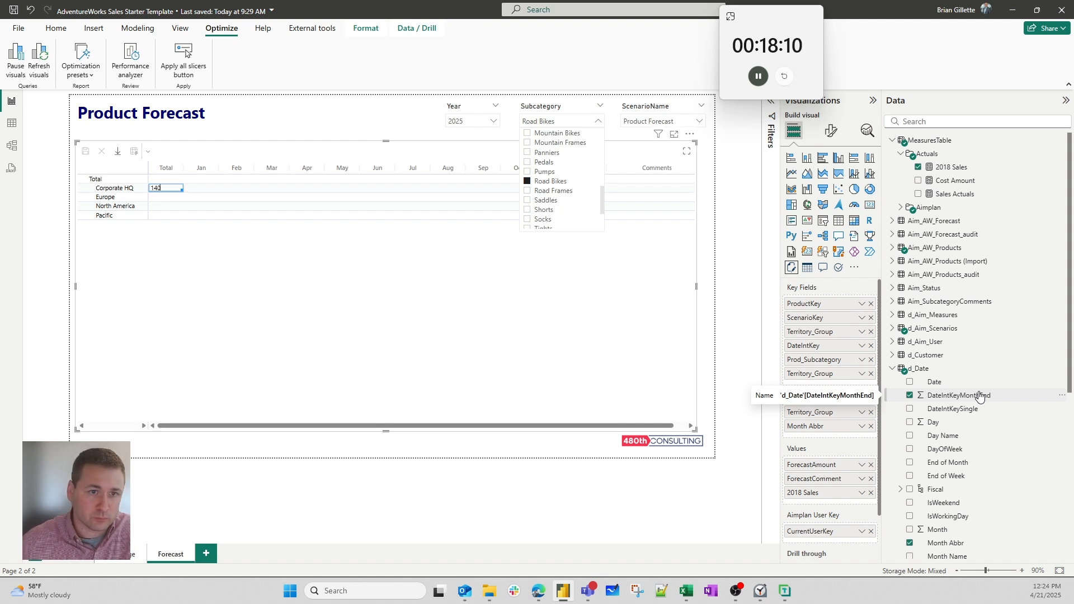
pyautogui.write(',000')
pyautogui.press('Return')
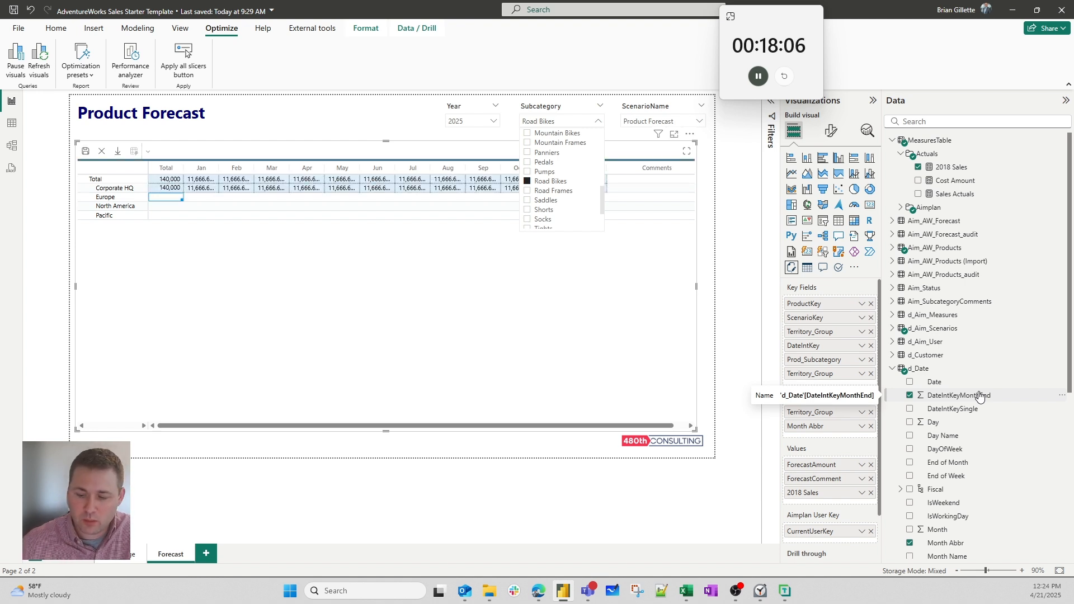
pyautogui.press('Return')
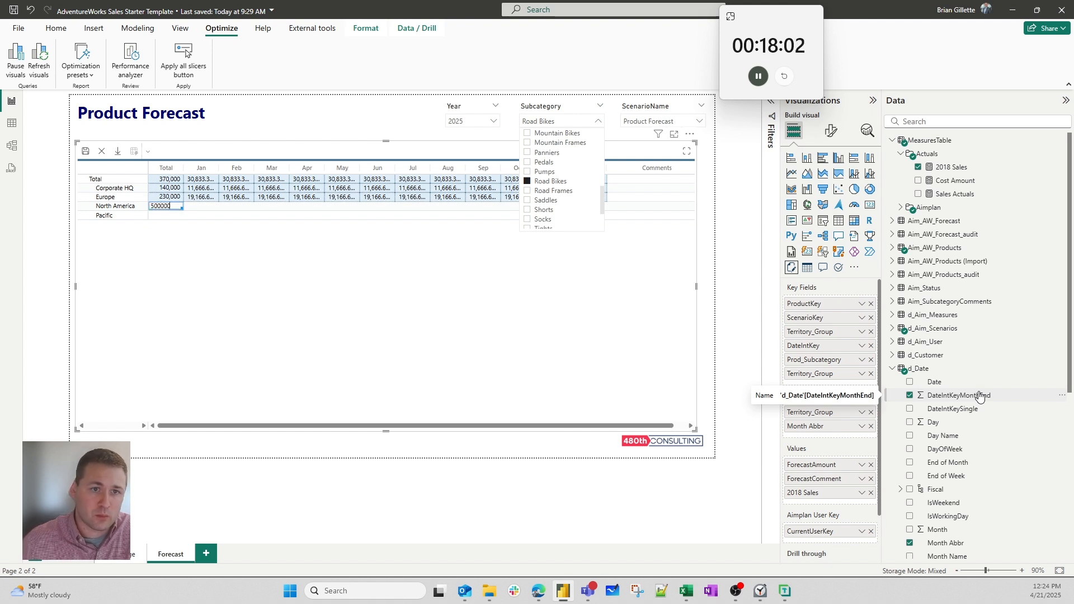
pyautogui.write('500000')
pyautogui.press('Return')
# - Change the forecast totals to 500 for North America, 230 for Europe and 140 for Corporate HQ
pyautogui.press('Up')
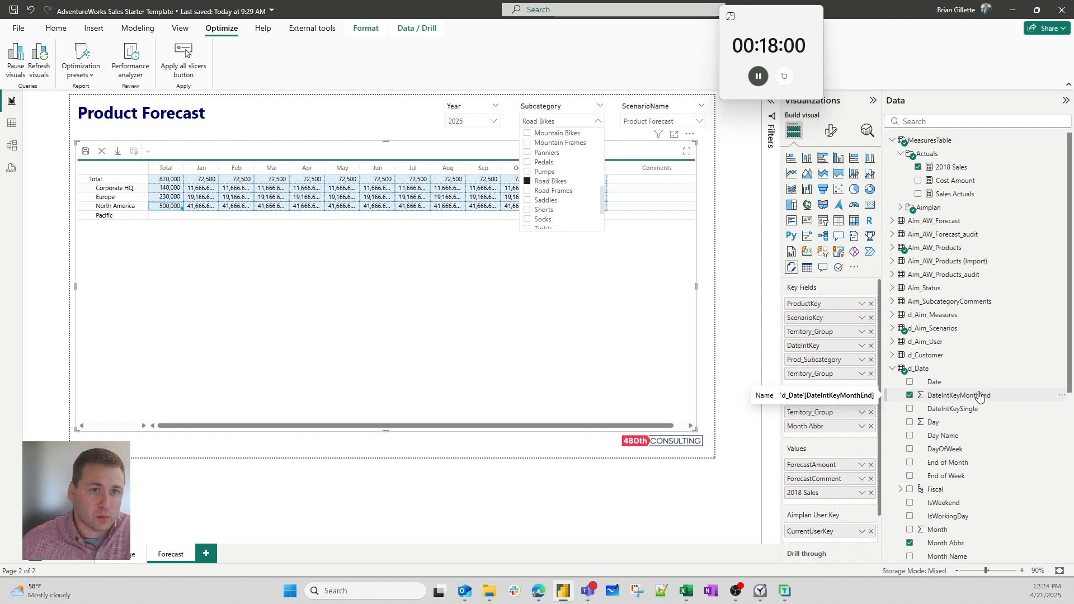
pyautogui.write('500')
pyautogui.press('Return')
pyautogui.press('Up')
pyautogui.press('Up')
pyautogui.write('230')
pyautogui.press('Return')
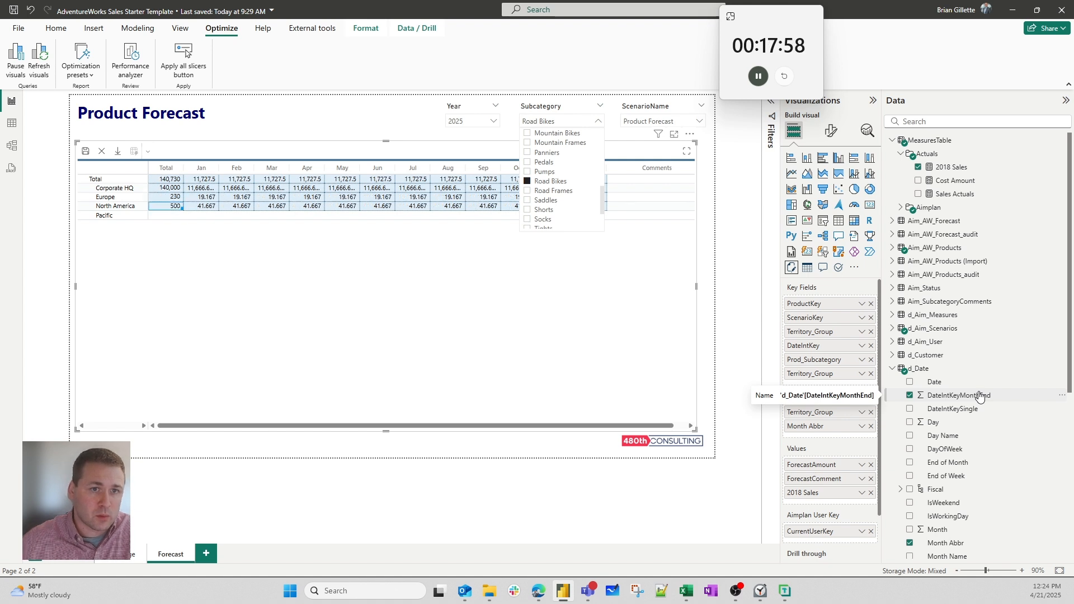
pyautogui.press('Up')
pyautogui.press('Up')
pyautogui.write('140')
pyautogui.press('Return')
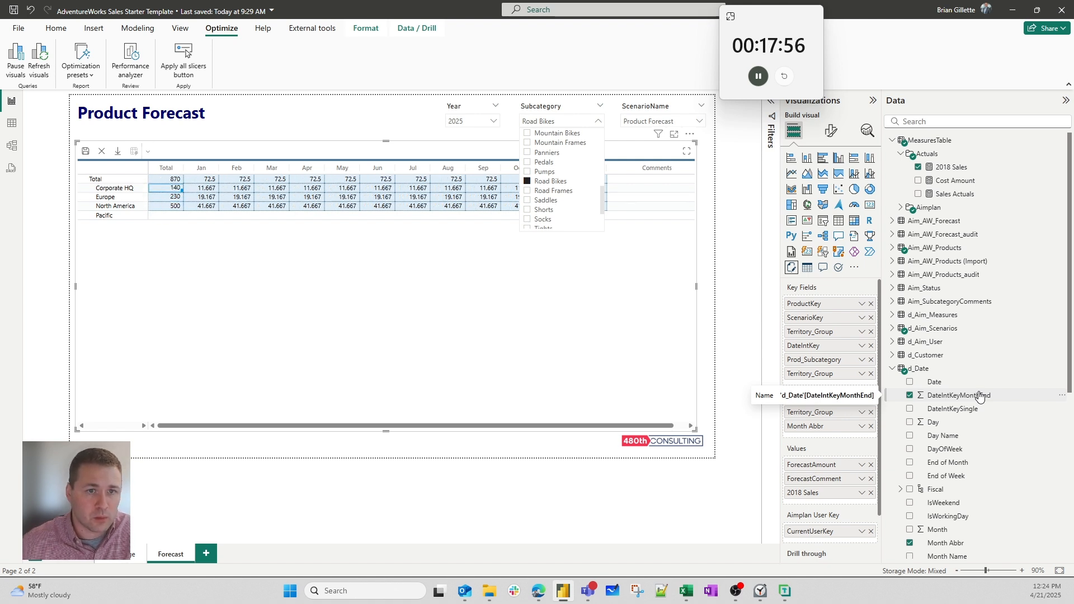
# - Enter a forecast total of 125 for Pacific and save the Road Bikes forecast entries
pyautogui.press('Down')
pyautogui.press('Down')
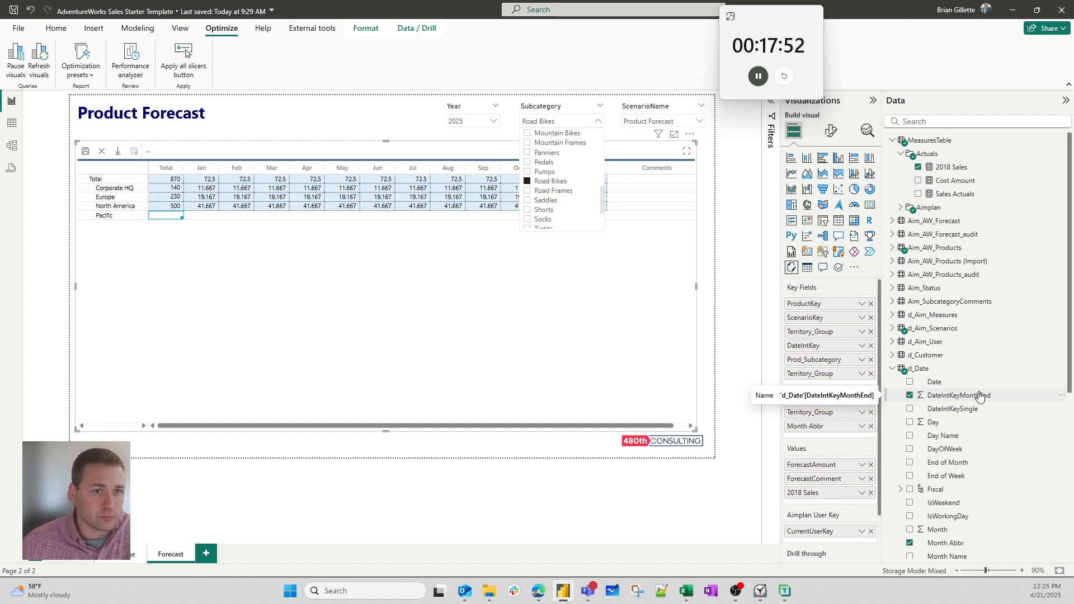
pyautogui.write('125')
pyautogui.press('Return')
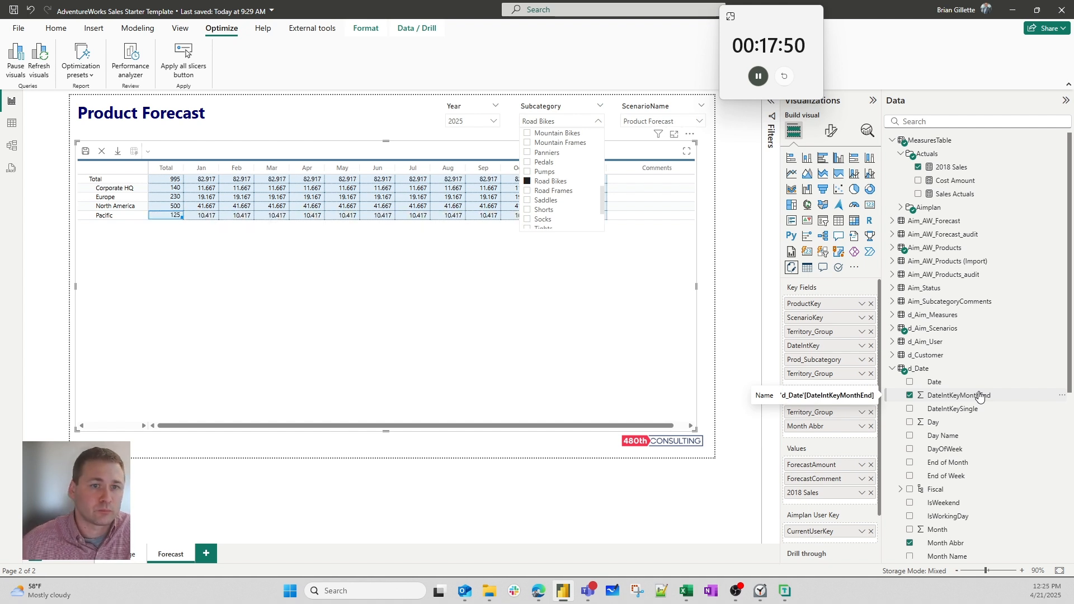
pyautogui.press('Up')
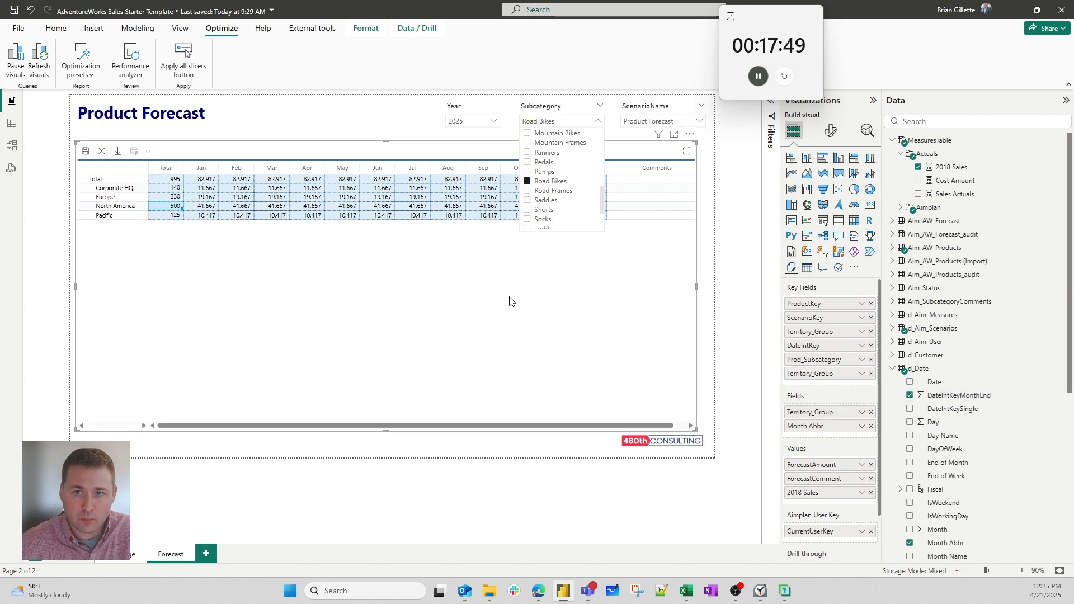
pyautogui.click(389, 116)
pyautogui.click(85, 150)
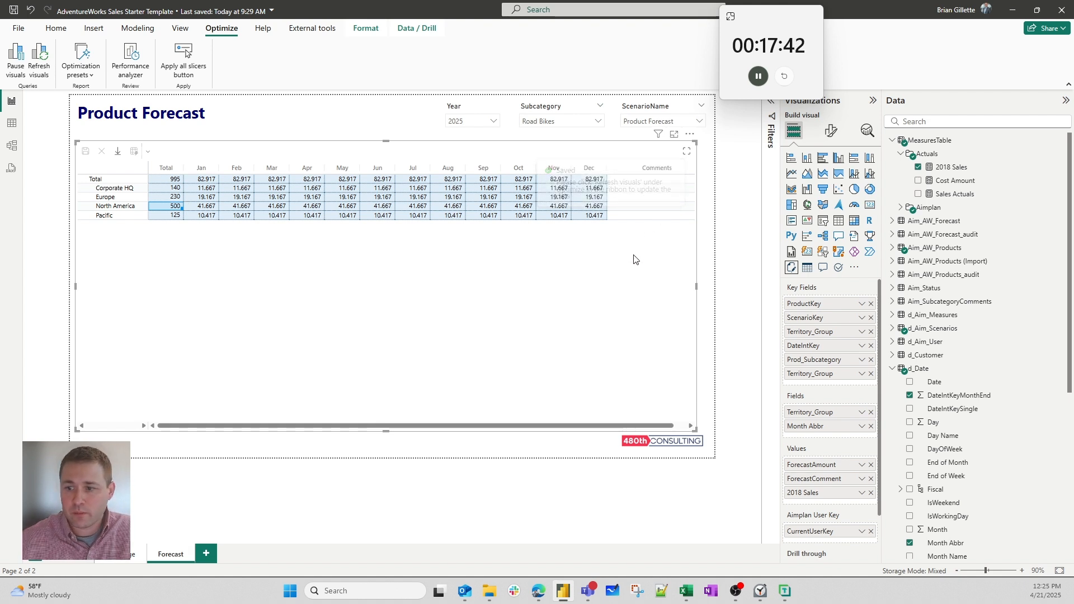
# - Add the comment "Increase in Eastern region of US" to North America's forecast row for Road Bikes and save it
pyautogui.click(638, 206)
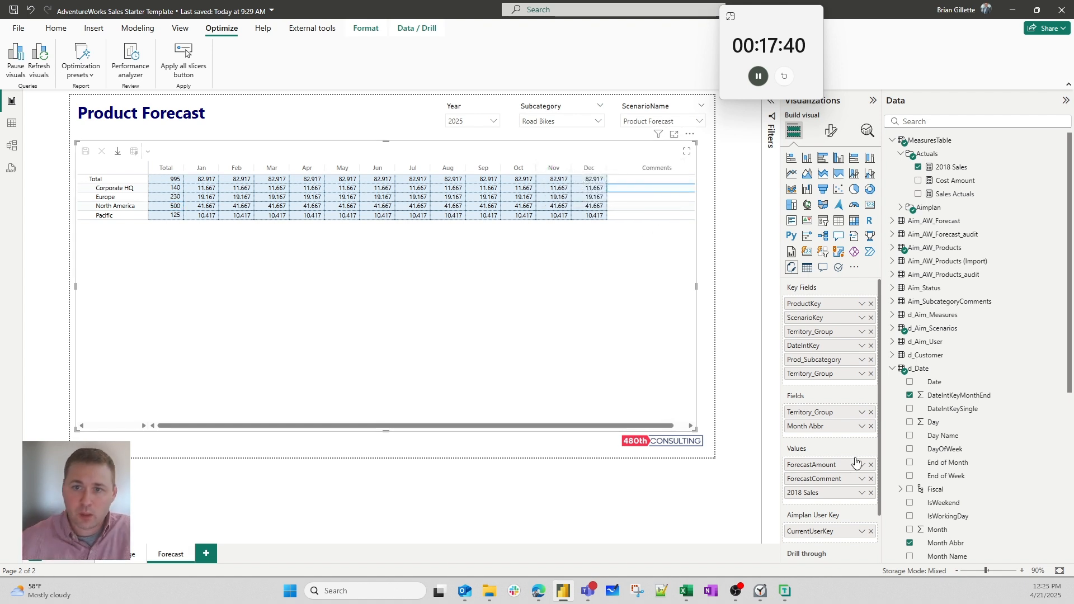
pyautogui.press('Down')
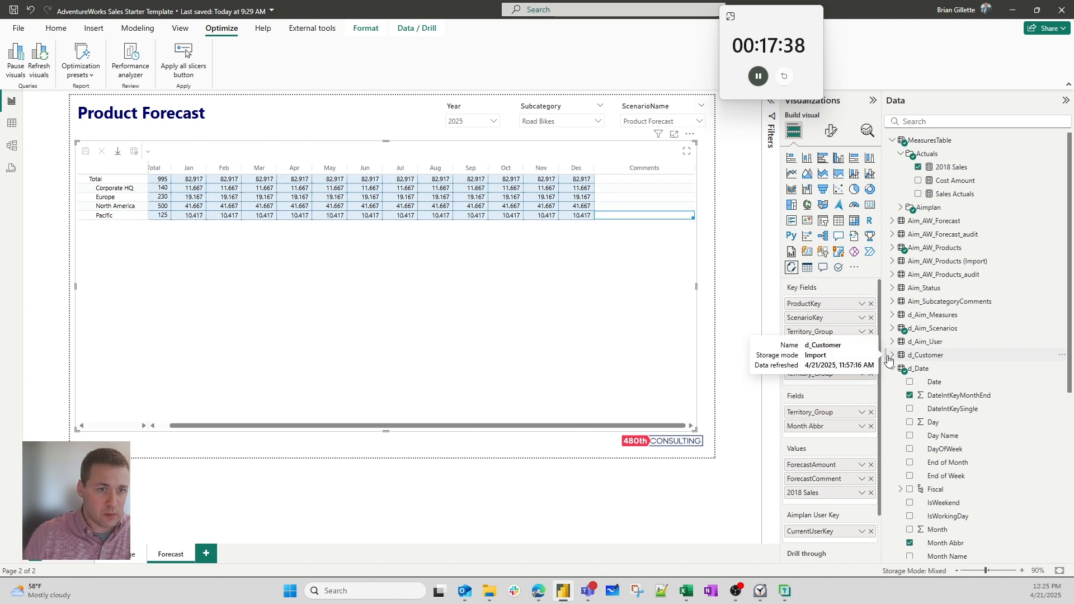
pyautogui.press('Up')
pyautogui.write('Increa')
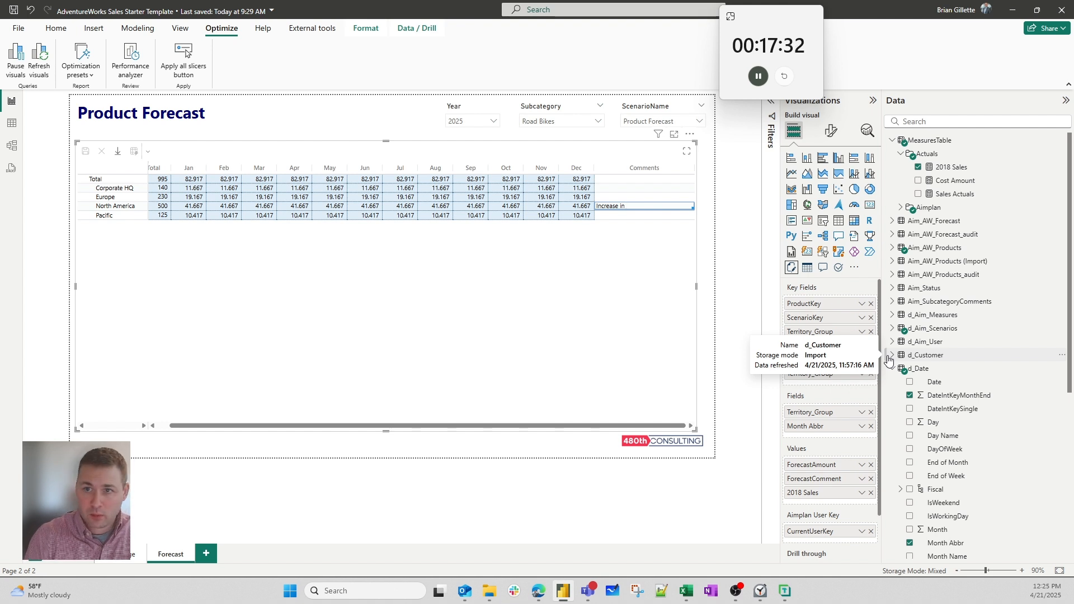
pyautogui.write('se in E')
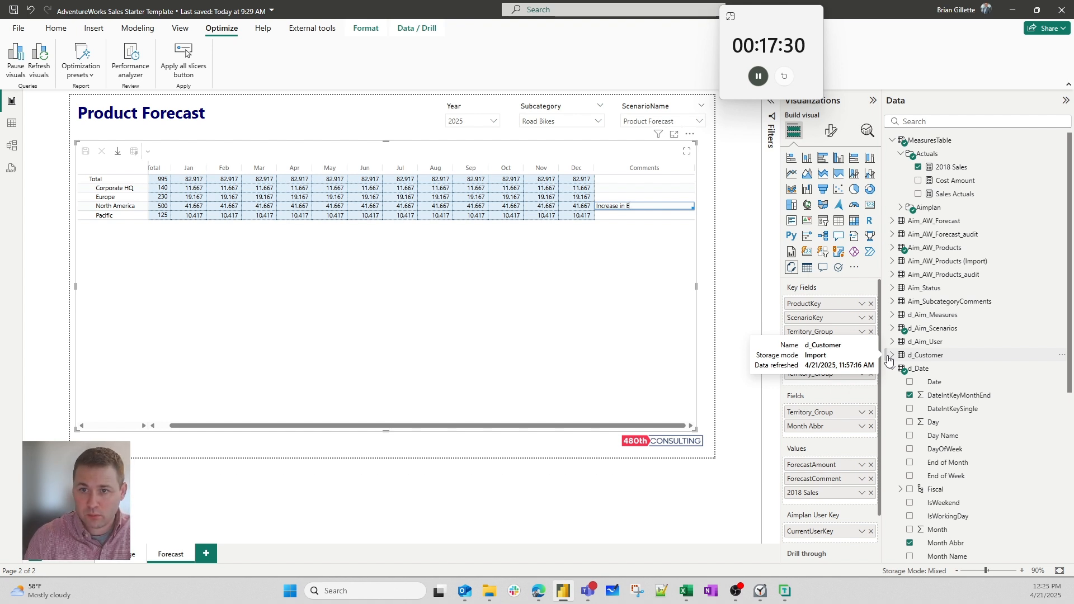
pyautogui.write('astern')
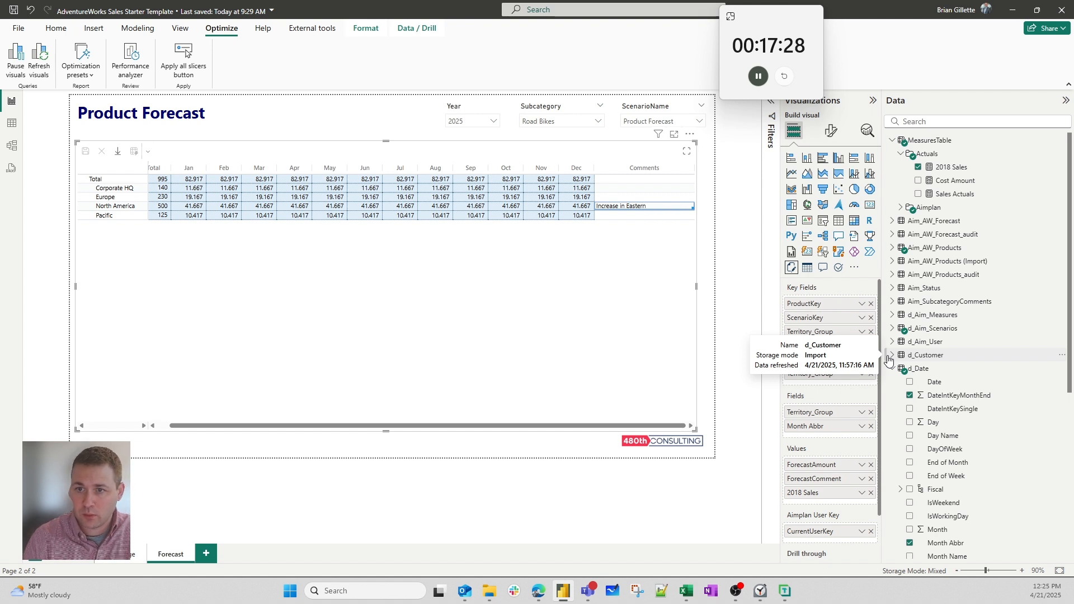
pyautogui.write(' portion of')
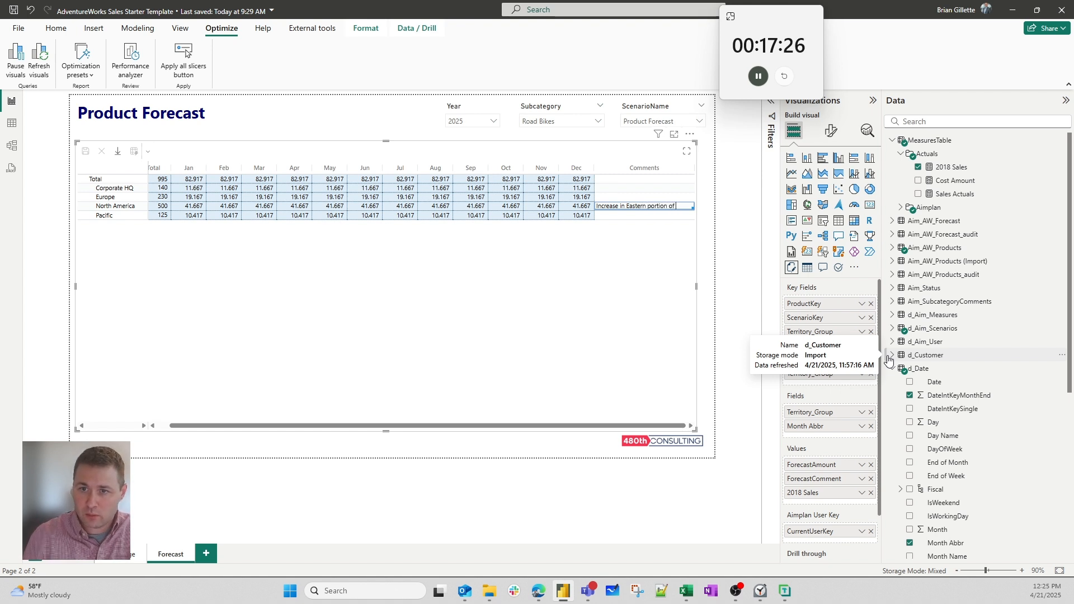
pyautogui.hotkey('ctrl', 'shift', 'Left')
pyautogui.hotkey('ctrl', 'shift', 'Left')
pyautogui.write('region of')
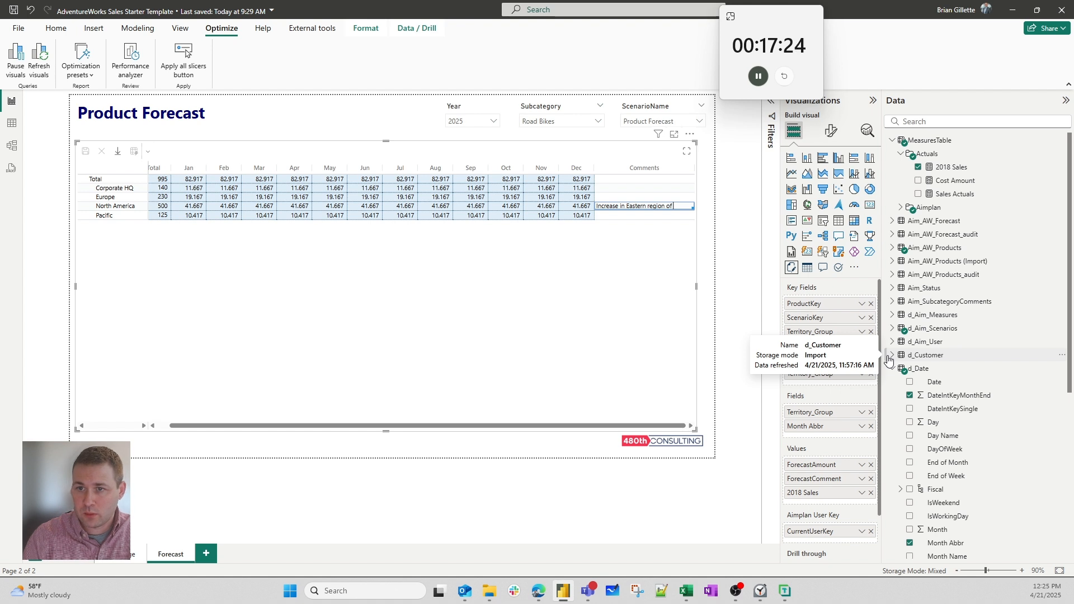
pyautogui.write(' US')
pyautogui.press('Return')
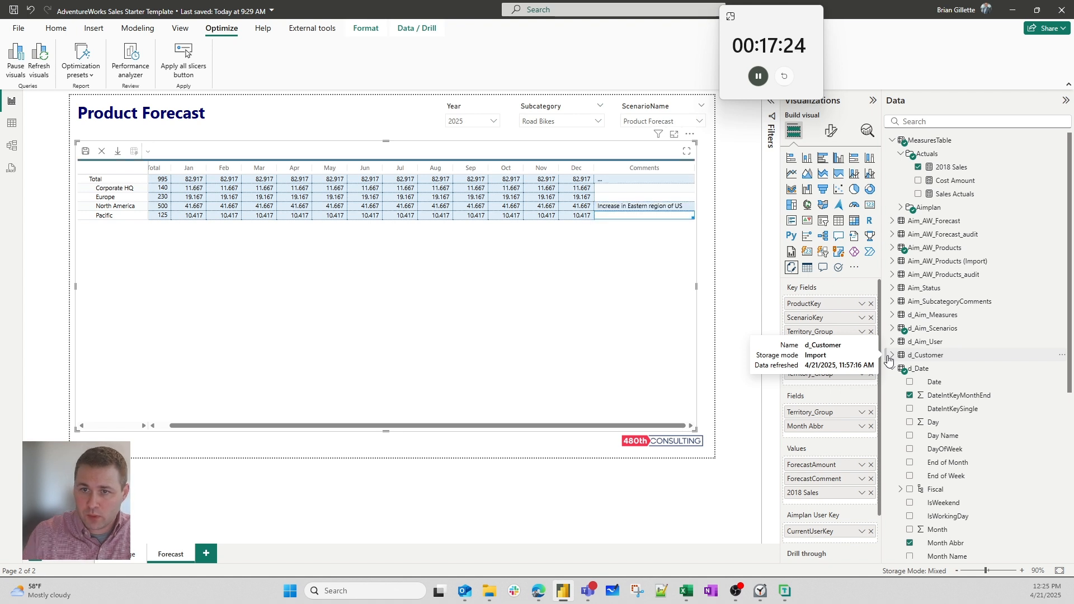
pyautogui.click(85, 151)
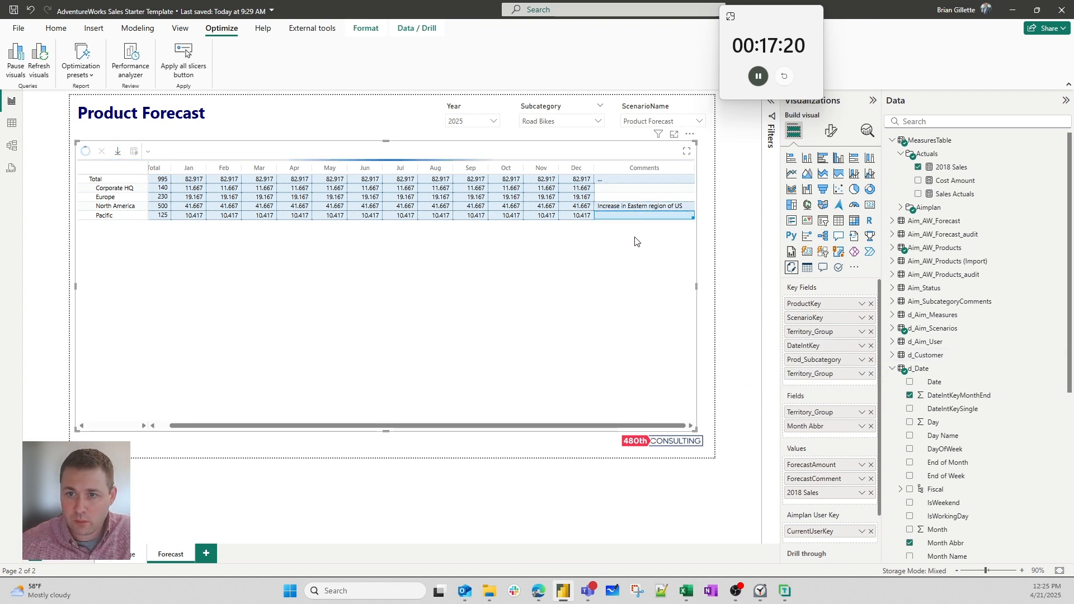
# - Switch the report's Subcategory filter to Road Frames and back to Road Bikes
pyautogui.click(590, 124)
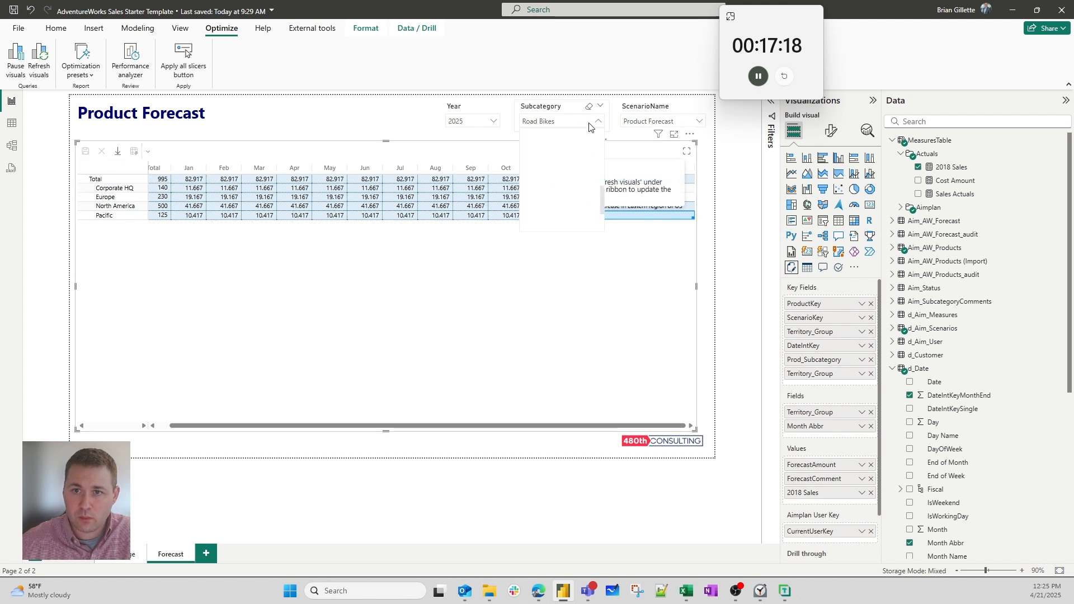
pyautogui.click(555, 193)
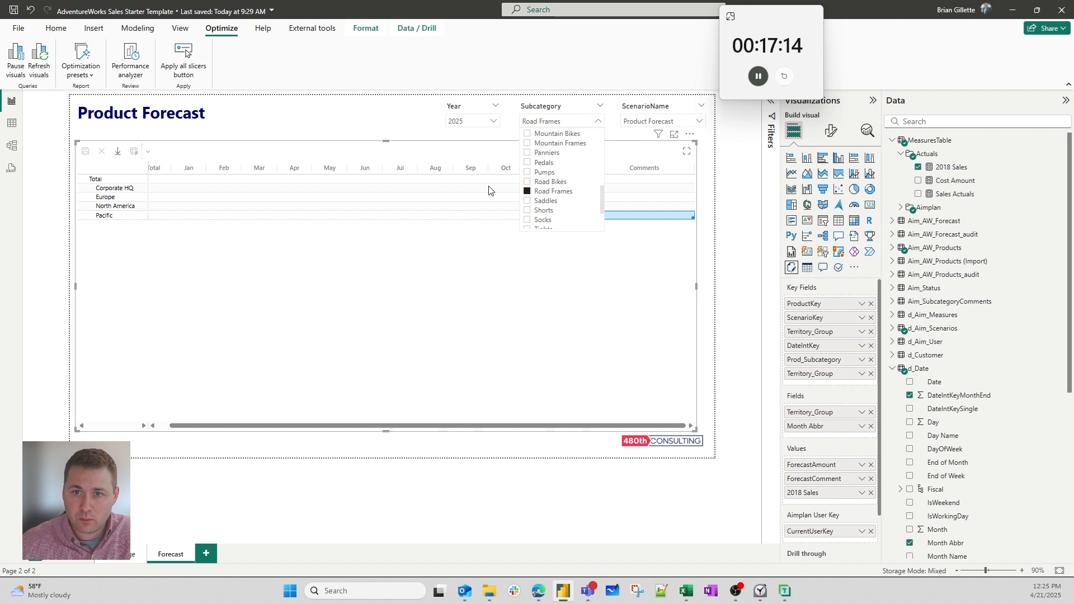
pyautogui.click(550, 182)
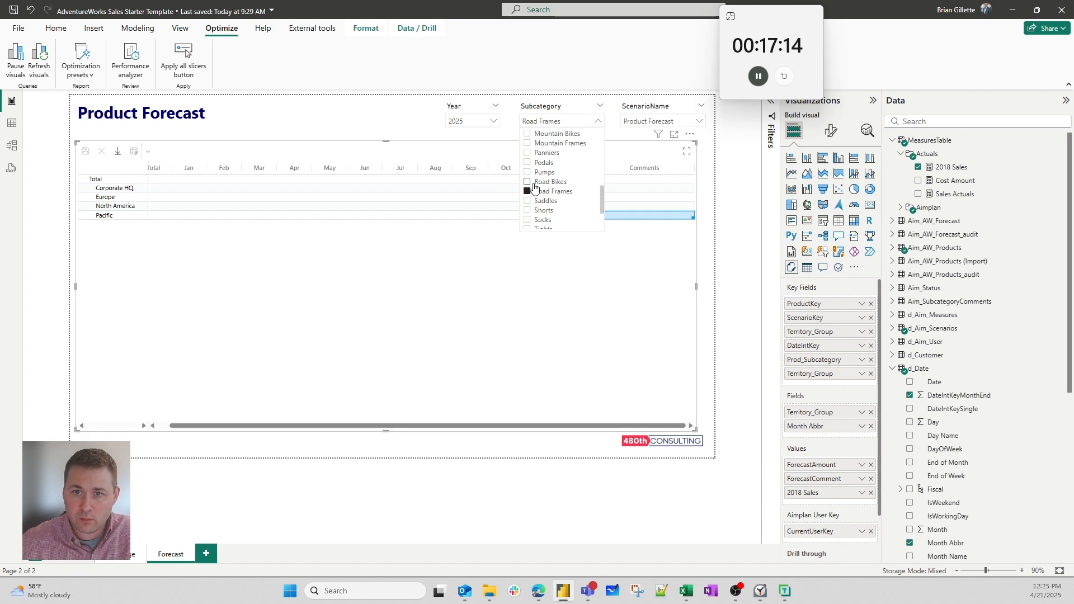
pyautogui.click(704, 251)
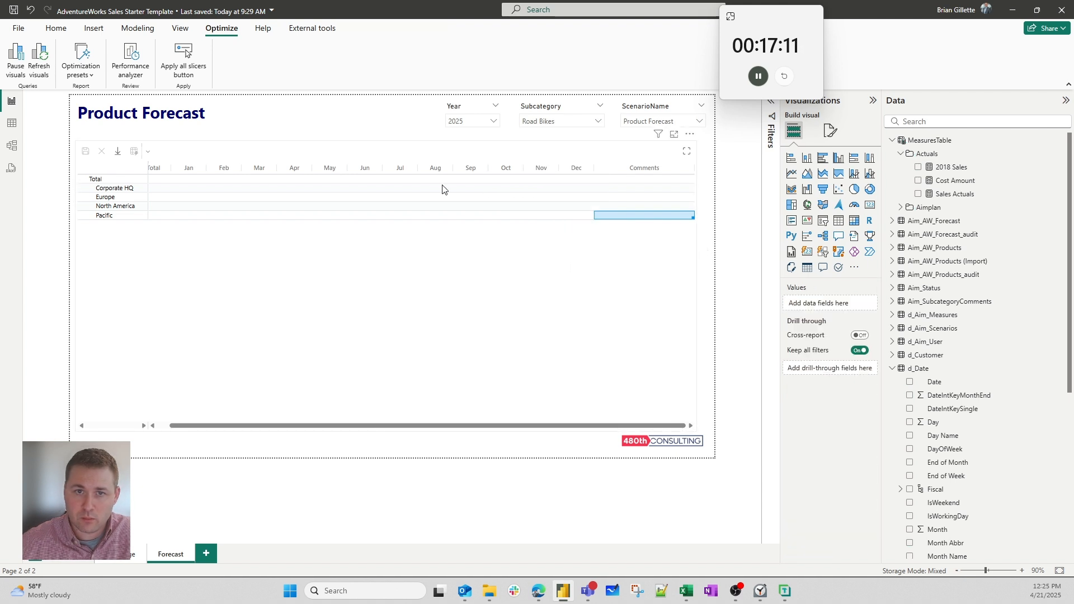
# - Refresh the report visuals and widen the forecast visual slightly toward the page's right edge
pyautogui.click(39, 62)
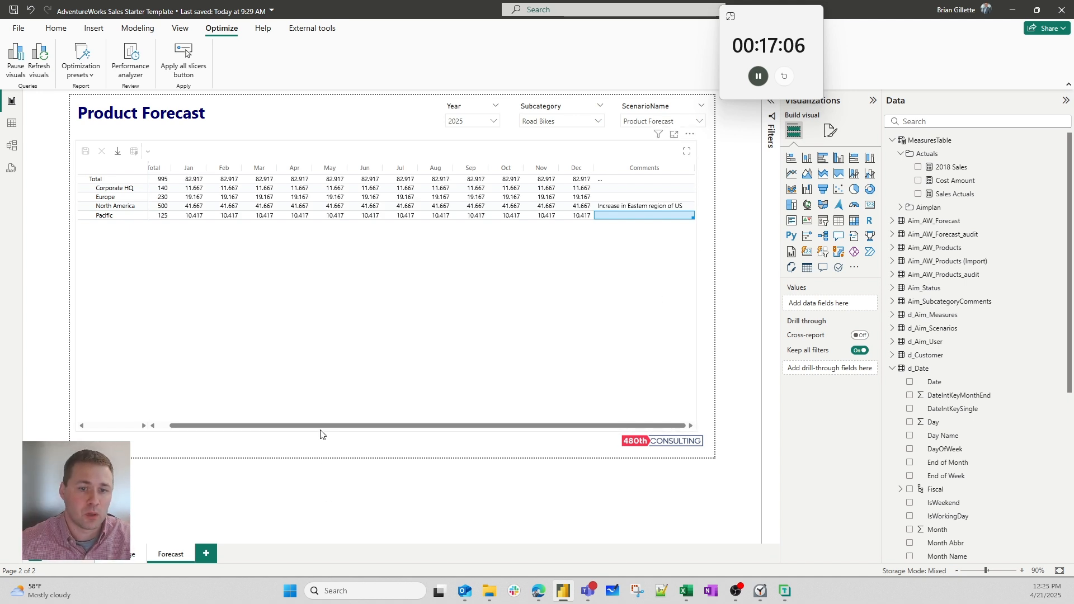
pyautogui.click(662, 280)
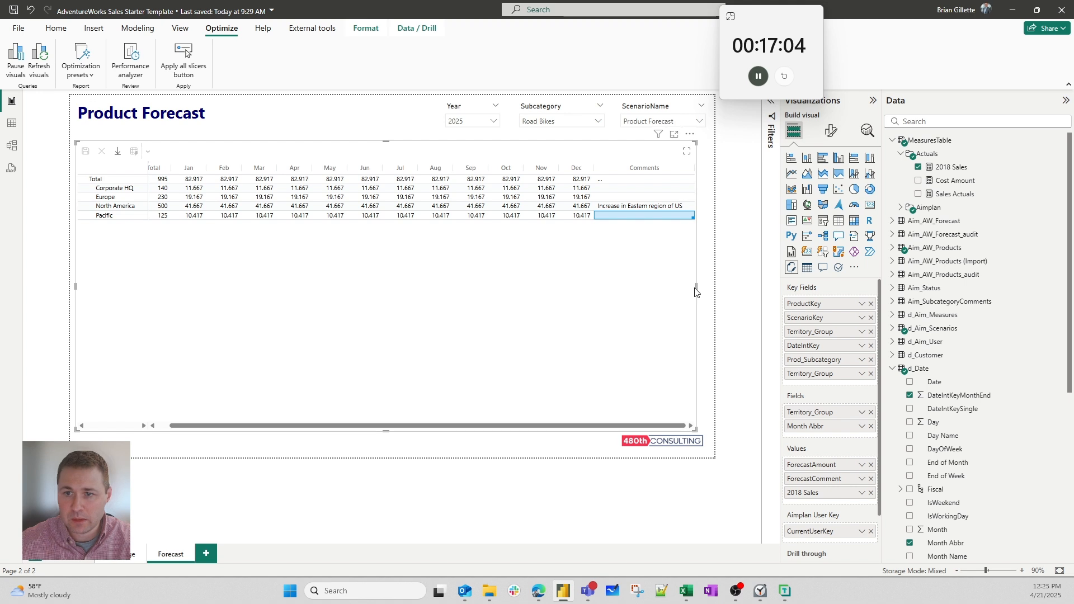
pyautogui.moveTo(695, 287); pyautogui.dragTo(710, 288)
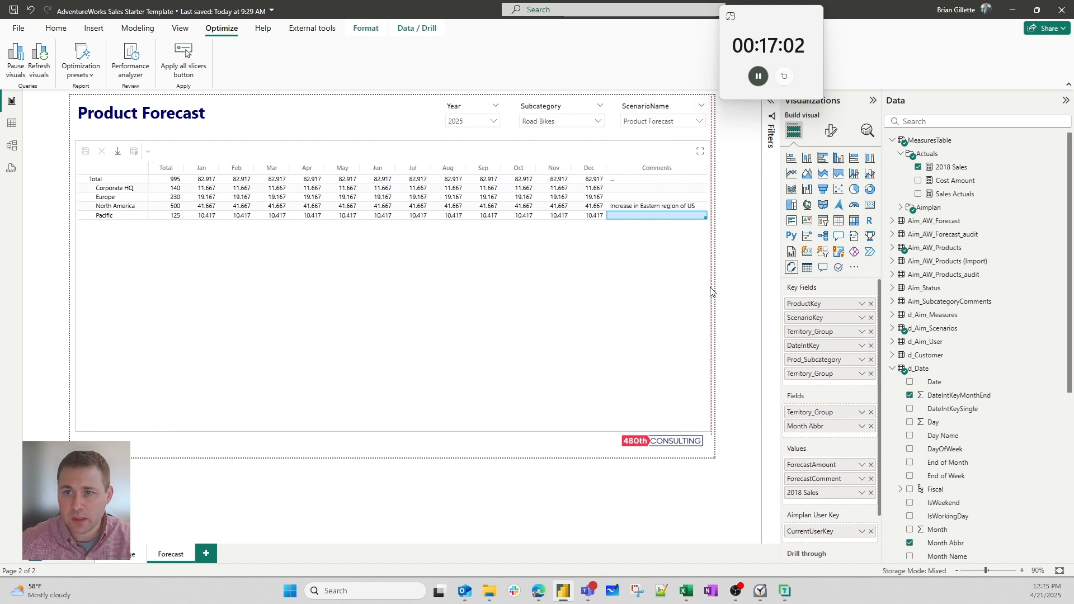
pyautogui.click(558, 121)
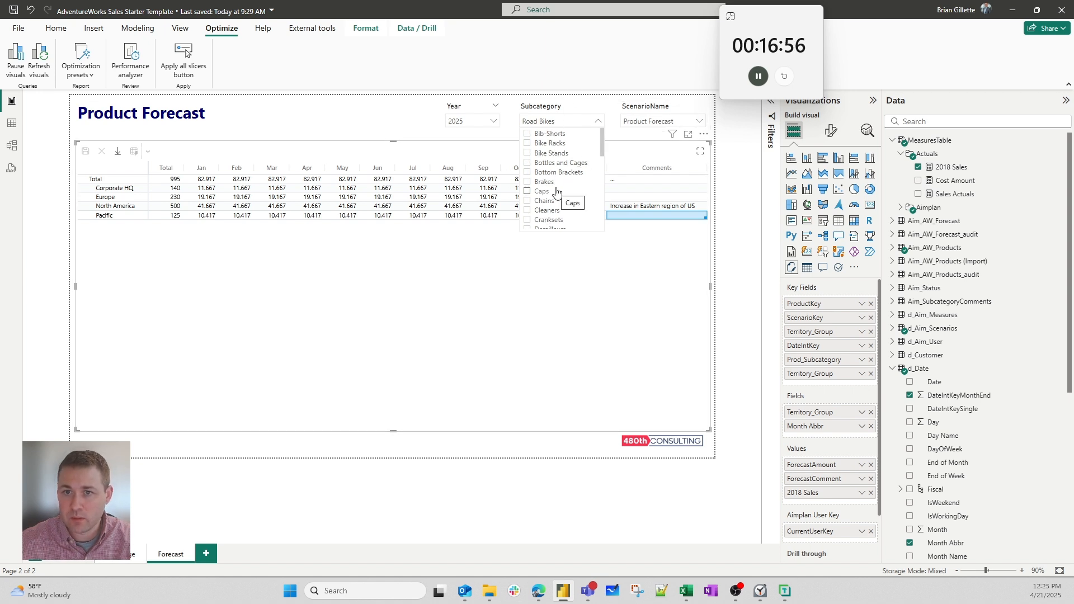
pyautogui.scroll(-7, 563, 185)
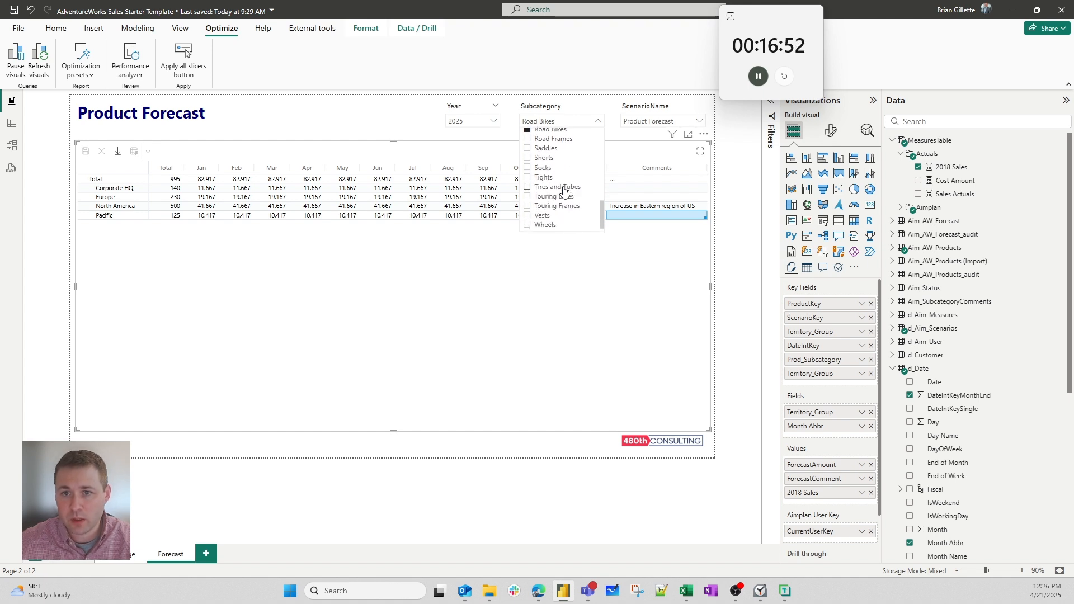
pyautogui.scroll(7, 565, 207)
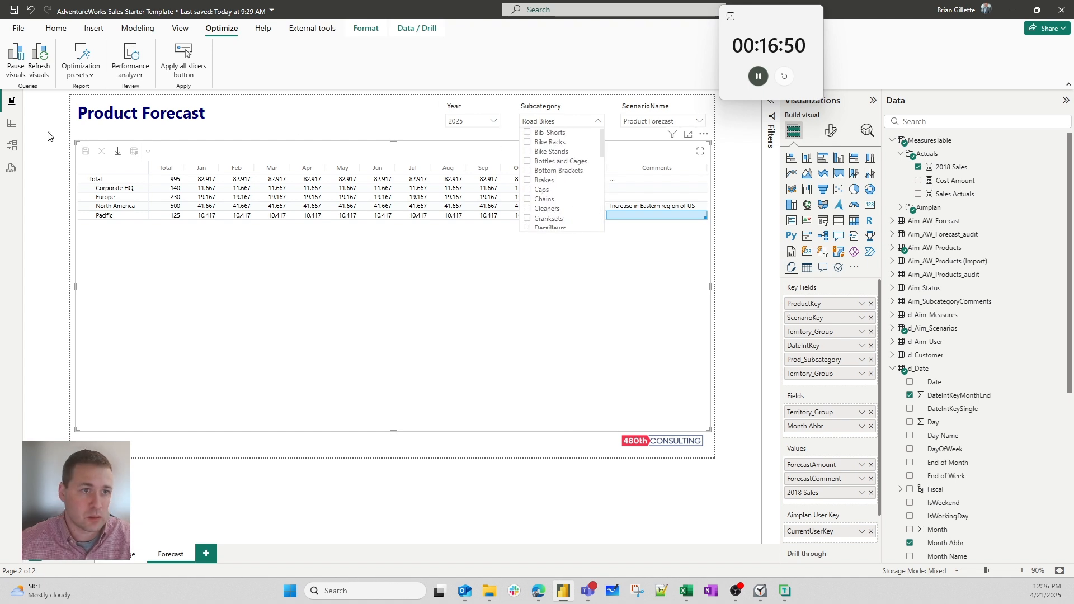
# - View the data of the Aim_AW_Products (Import) table and filter its Category column to Clothing to examine the subcategories
pyautogui.click(12, 123)
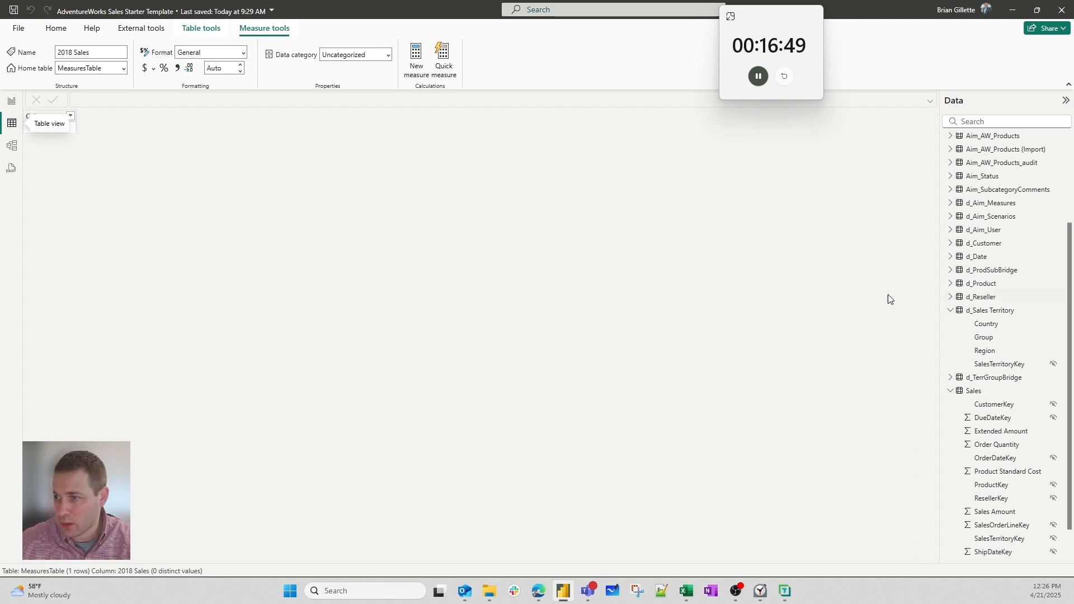
pyautogui.click(1004, 151)
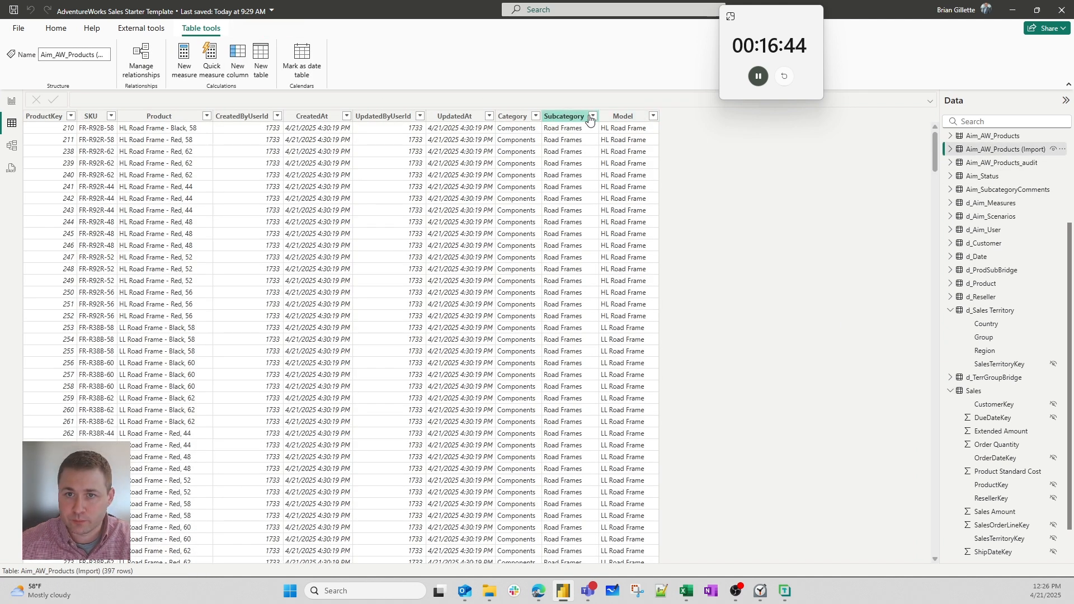
pyautogui.click(536, 115)
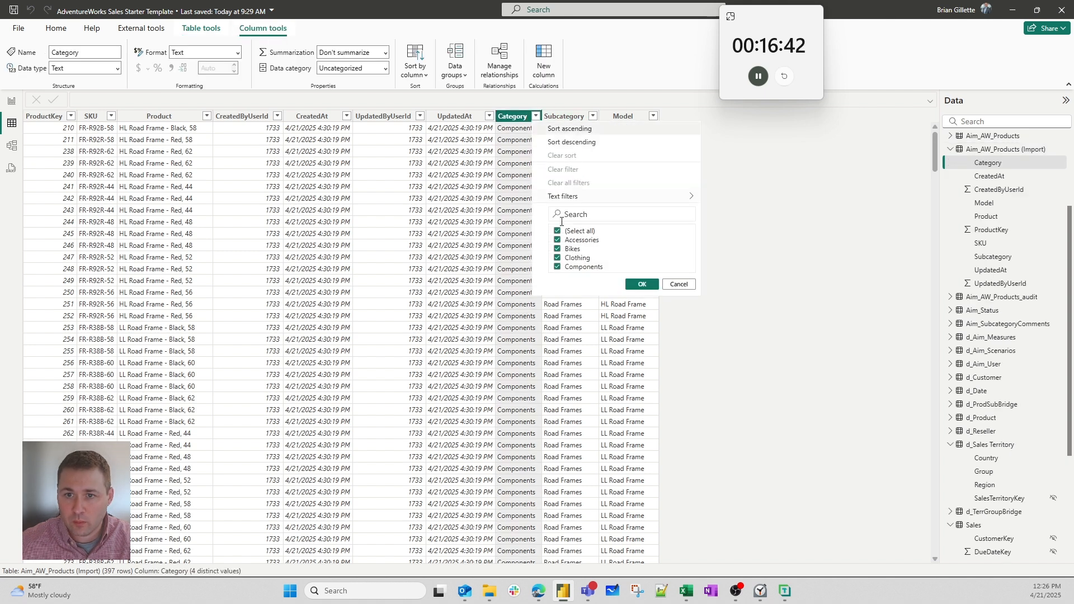
pyautogui.click(586, 232)
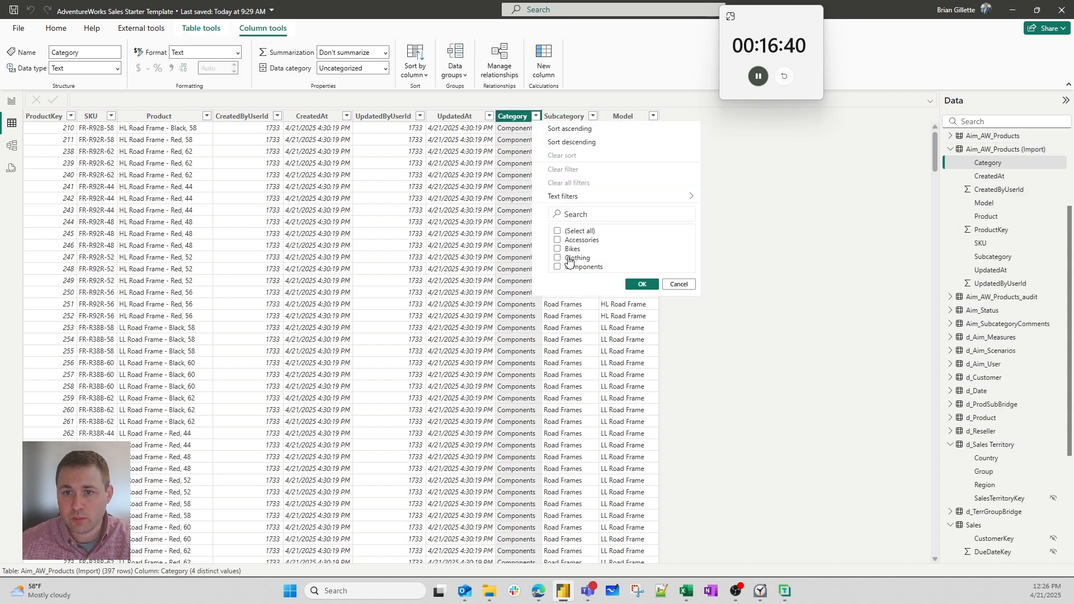
pyautogui.click(632, 284)
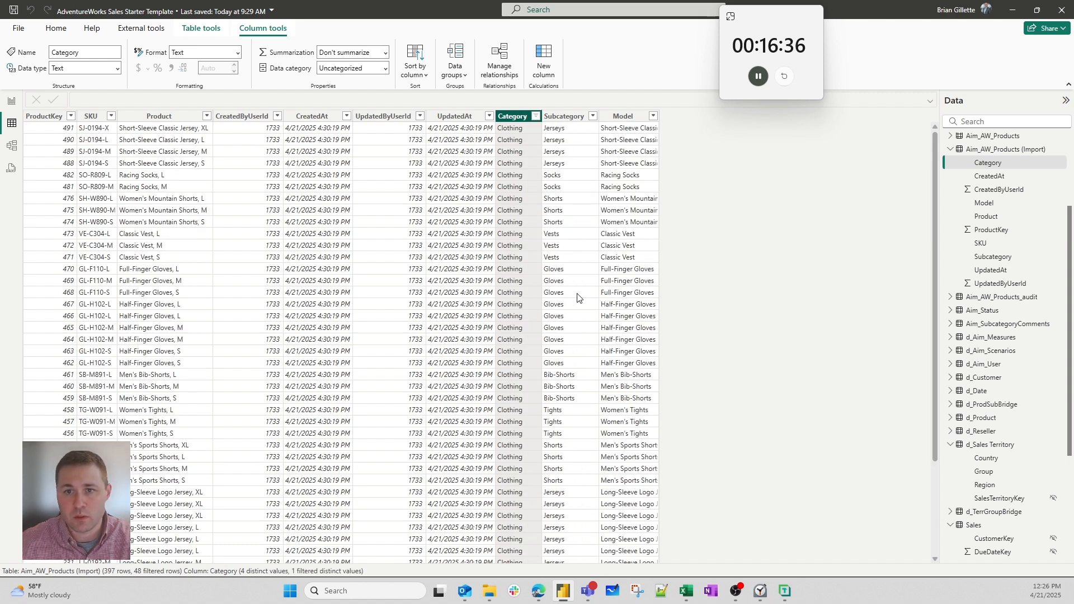
# - Return to the forecast report page and switch the Subcategory filter to Jerseys
pyautogui.click(12, 102)
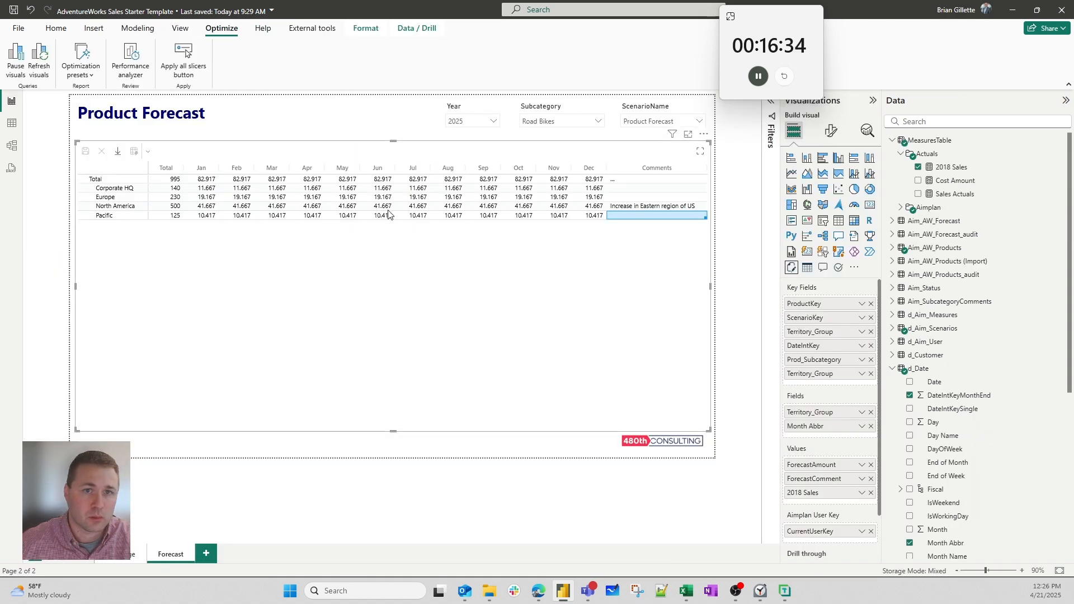
pyautogui.click(562, 121)
pyautogui.scroll(-2, 567, 191)
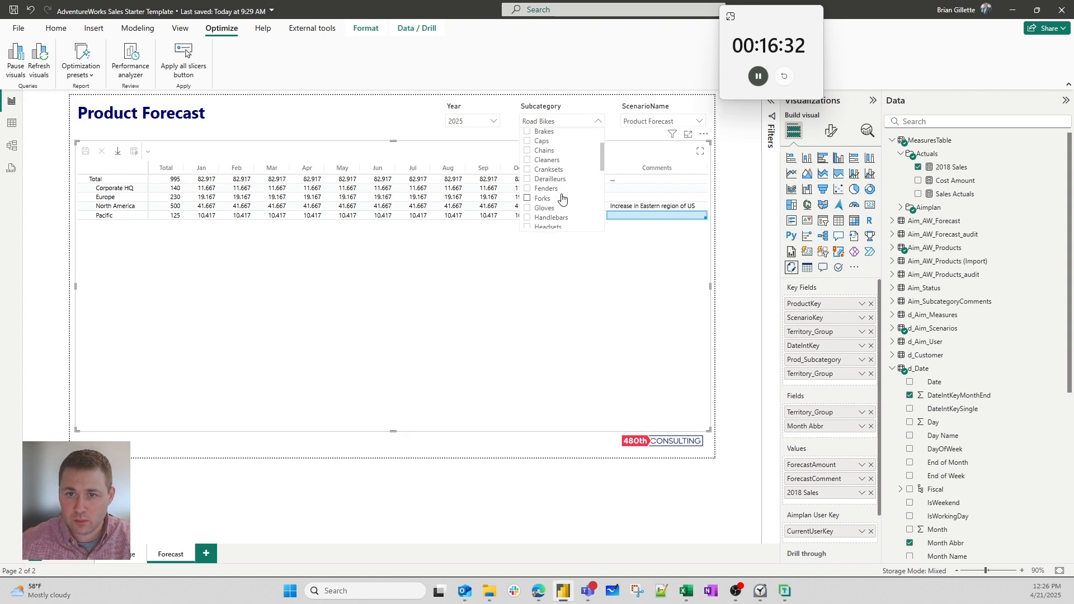
pyautogui.scroll(-3, 552, 211)
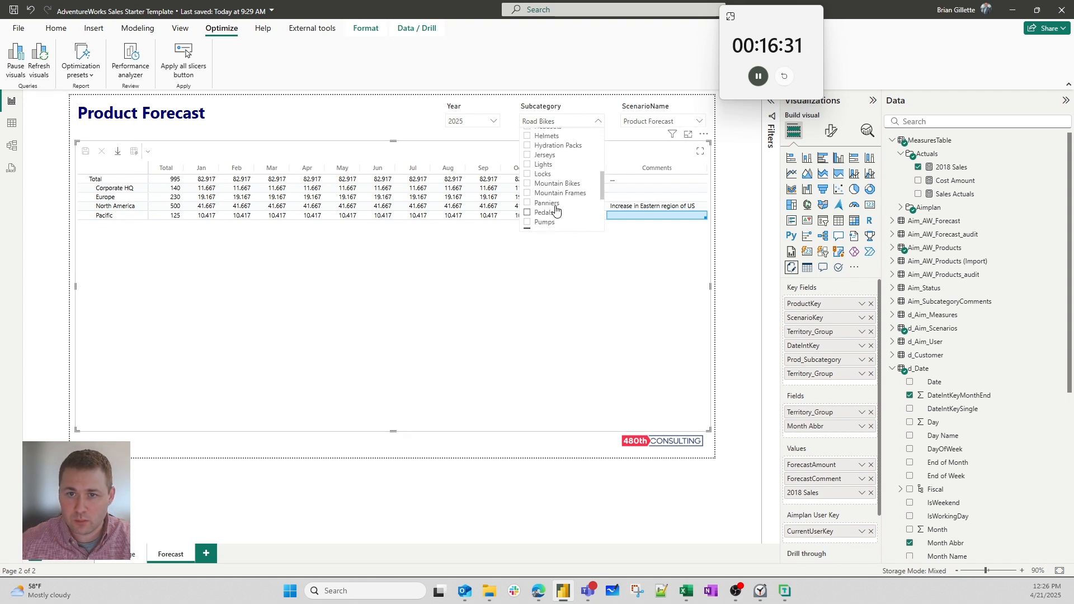
pyautogui.click(543, 155)
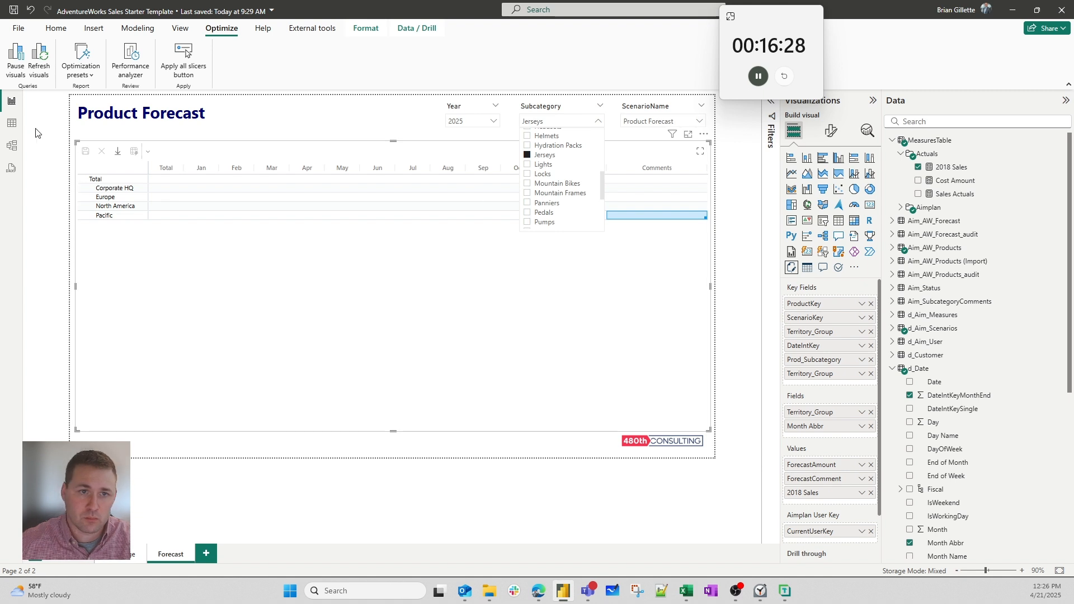
# - Enter Jerseys forecast totals of 50 for Corporate HQ, 12 for Europe, 58 for North America and 80 for Pacific, and save them
pyautogui.click(162, 189)
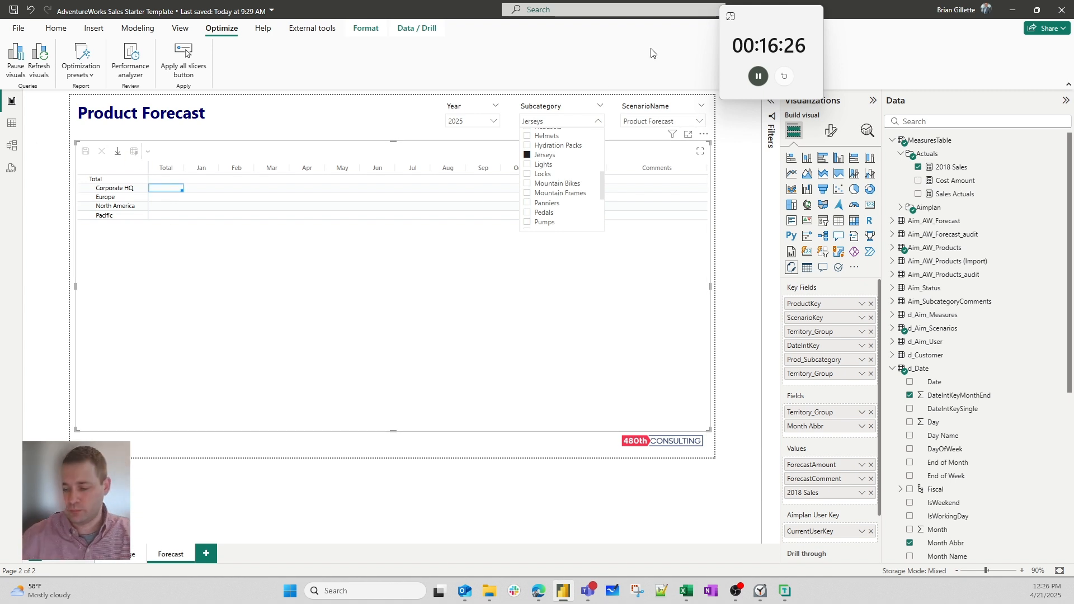
pyautogui.press('Return')
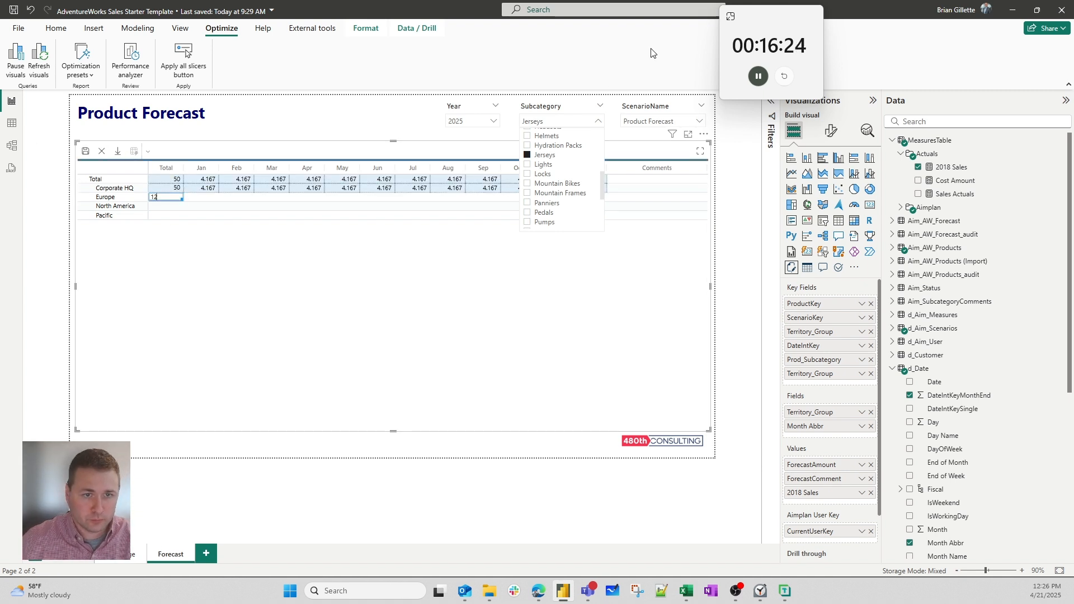
pyautogui.press('Return')
pyautogui.write('5')
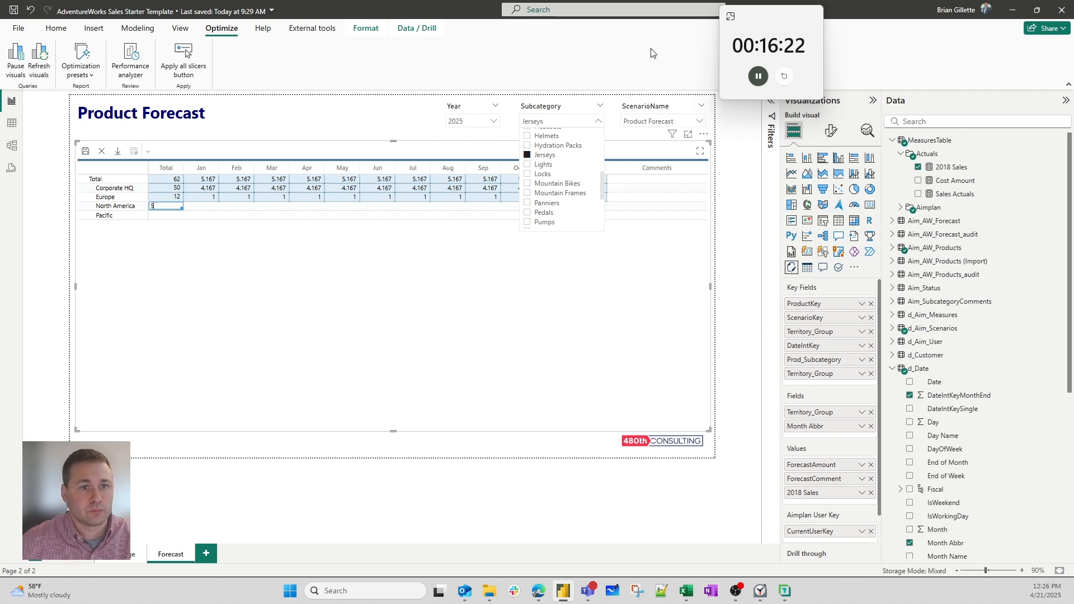
pyautogui.write('8')
pyautogui.press('Return')
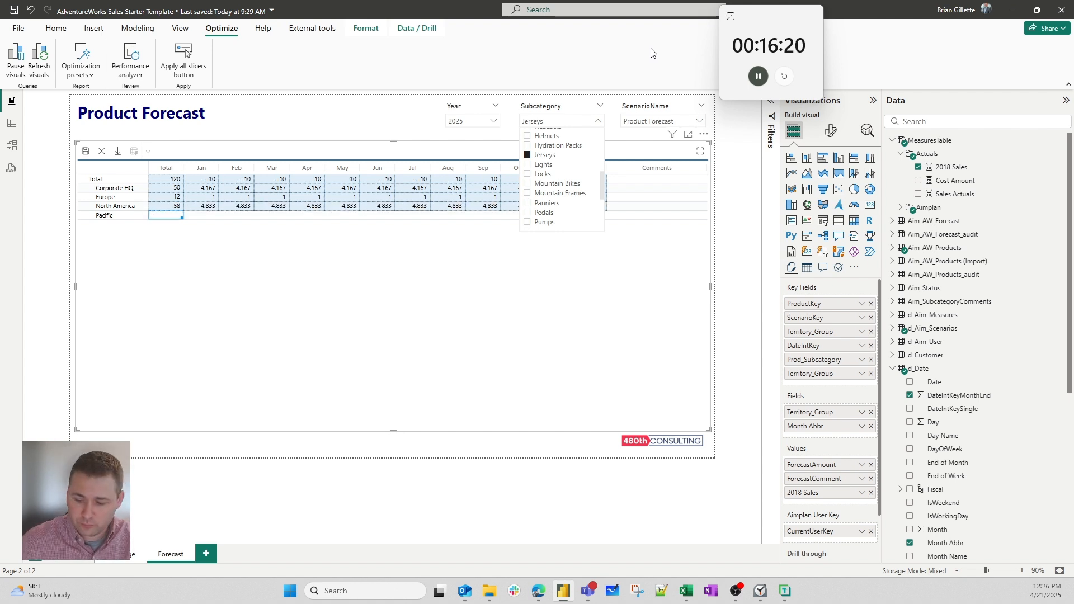
pyautogui.write('80')
pyautogui.press('Return')
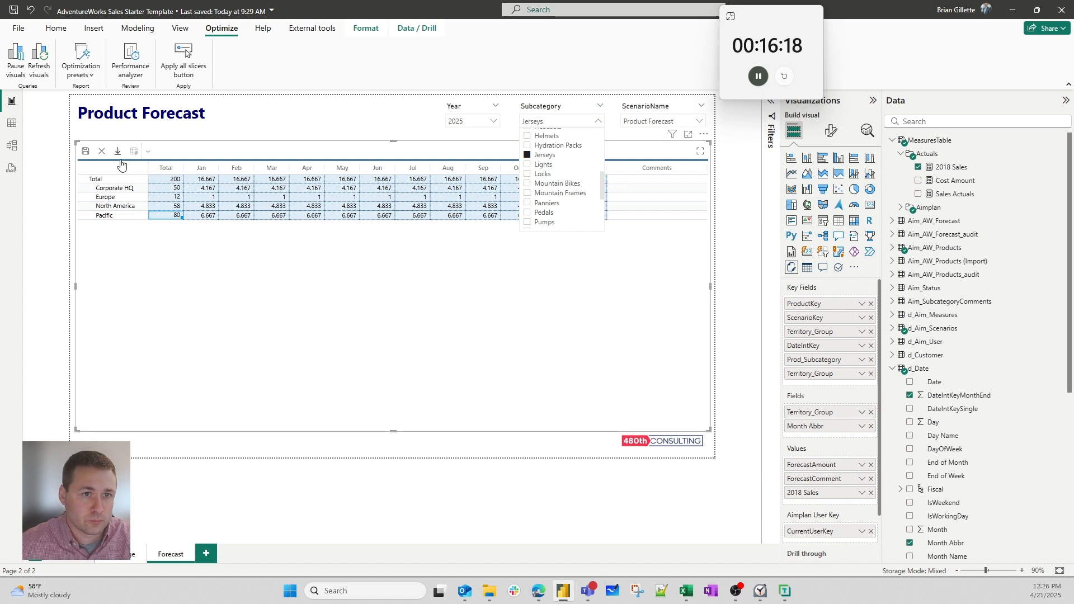
pyautogui.click(86, 151)
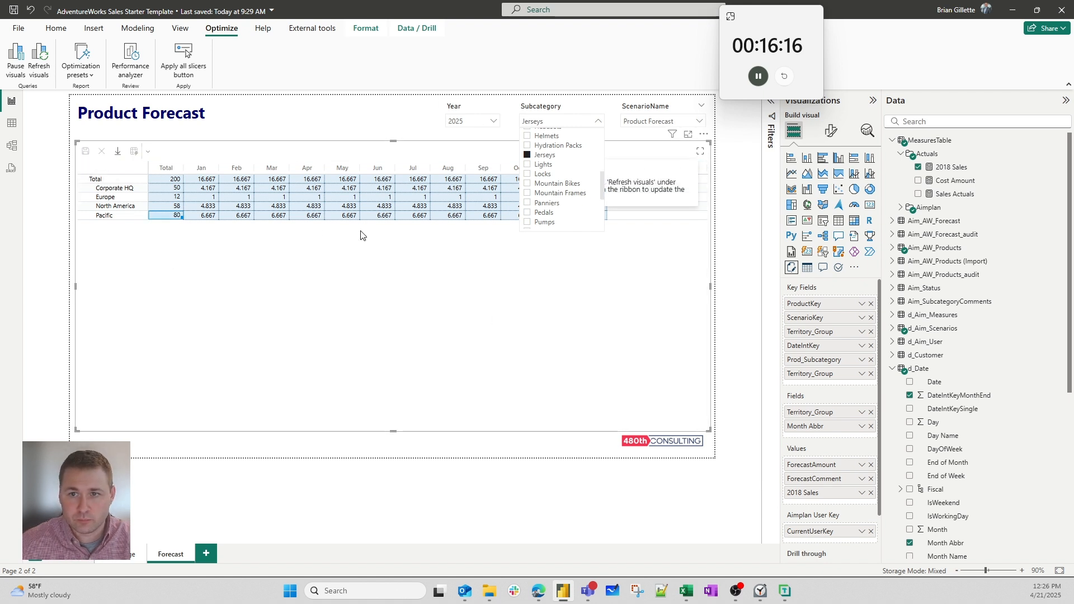
# - Switch the report page's Subcategory filter from Jerseys to Shorts
pyautogui.scroll(-5, 550, 160)
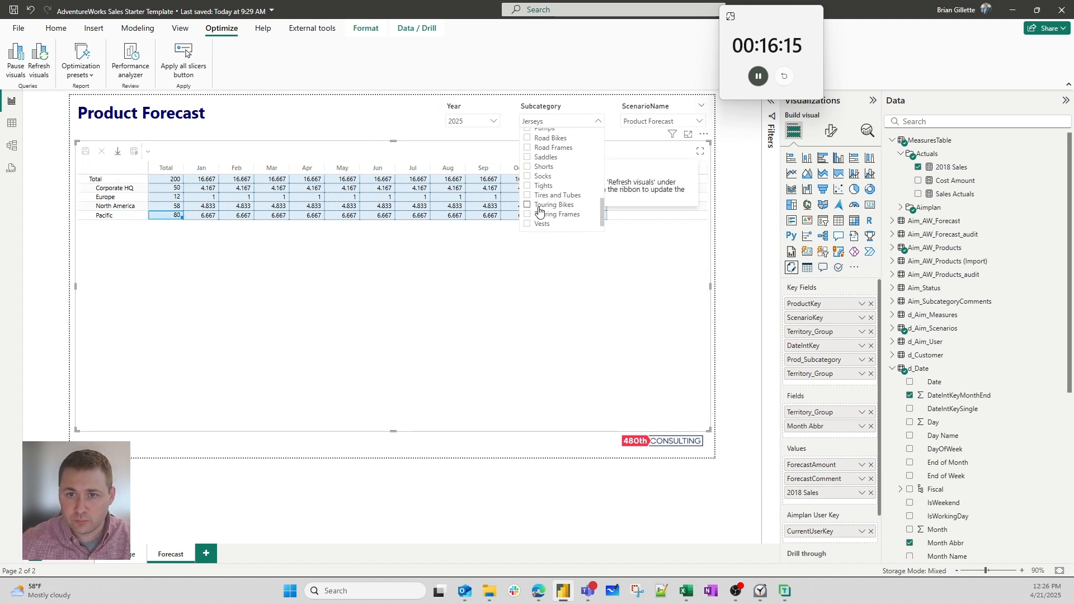
pyautogui.click(550, 159)
pyautogui.click(360, 101)
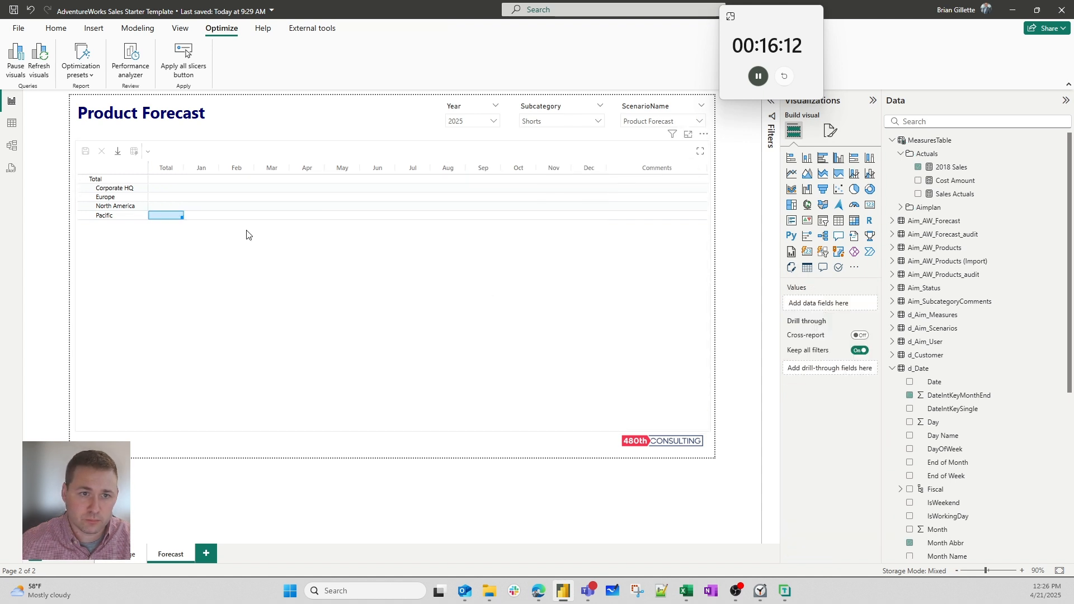
# - Enter a January forecast of 15 for Corporate HQ and copy it across February through December
pyautogui.click(220, 188)
pyautogui.click(311, 271)
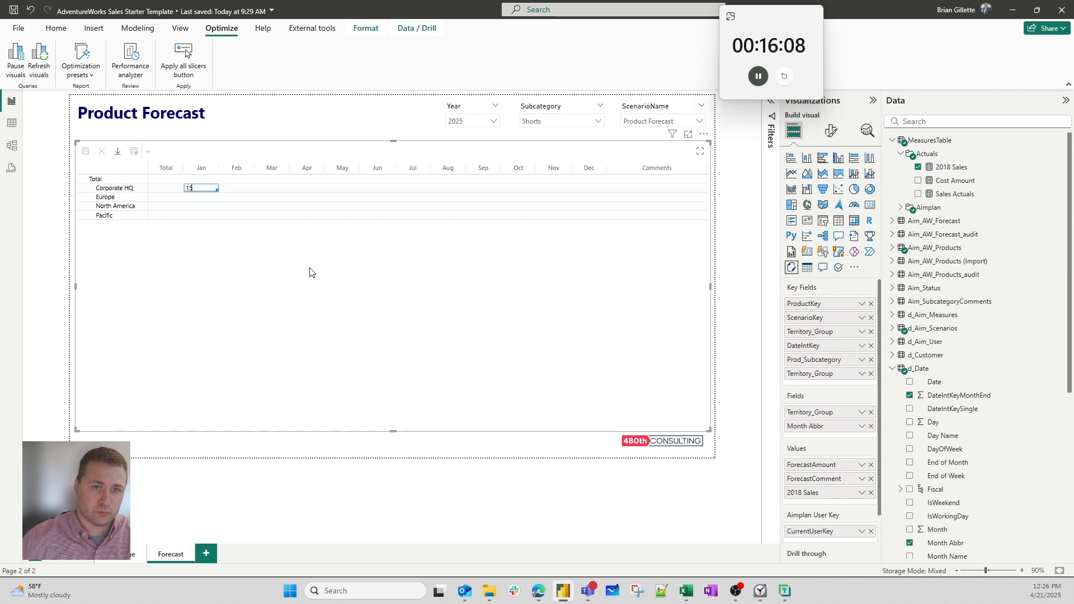
pyautogui.write('15')
pyautogui.press('Return')
pyautogui.press('Up')
pyautogui.hotkey('ctrl', 'c')
pyautogui.press('Right')
pyautogui.hotkey('shift', 'Right')
pyautogui.hotkey('shift', 'Right')
pyautogui.hotkey('shift', 'Right')
pyautogui.hotkey('shift', 'Right')
pyautogui.hotkey('shift', 'Right')
pyautogui.hotkey('shift', 'Right')
pyautogui.hotkey('shift', 'Right')
pyautogui.hotkey('shift', 'Right')
pyautogui.hotkey('shift', 'Right')
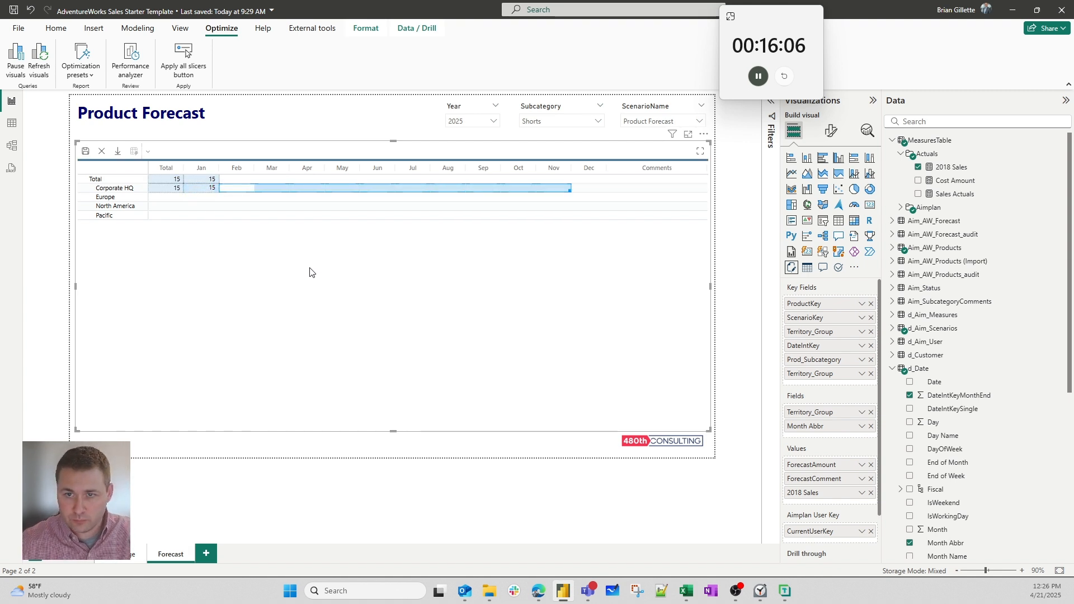
pyautogui.hotkey('shift', 'Right')
pyautogui.hotkey('ctrl', 'v')
pyautogui.press('Right')
pyautogui.press('Right')
pyautogui.press('Right')
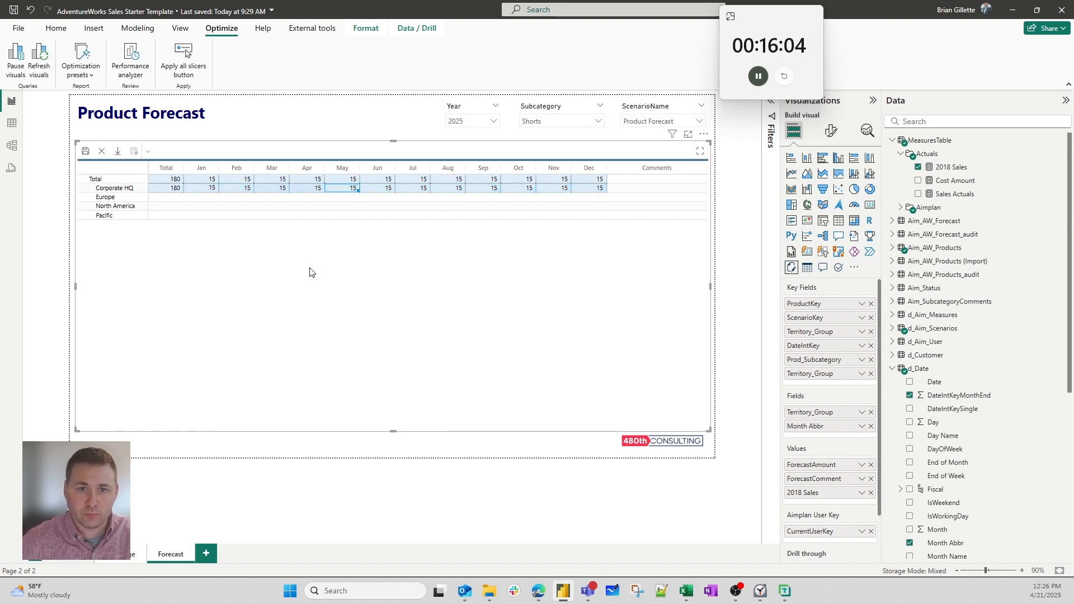
# - Enter a Shorts forecast total of 200 for Europe and raise it by 5% with the formula =+5%
pyautogui.press('Left')
pyautogui.press('Left')
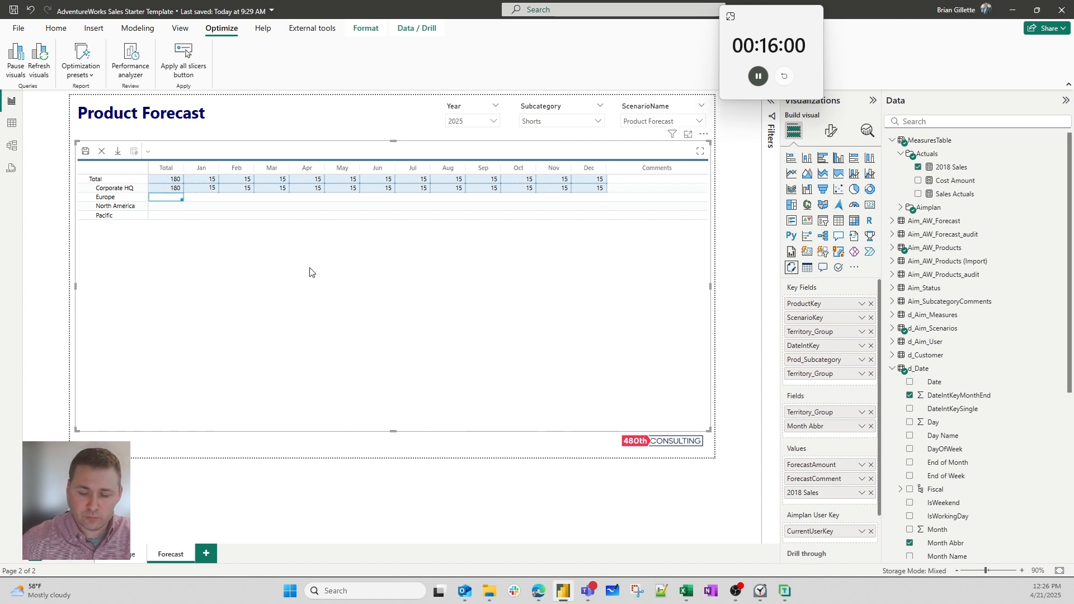
pyautogui.write('200')
pyautogui.press('Return')
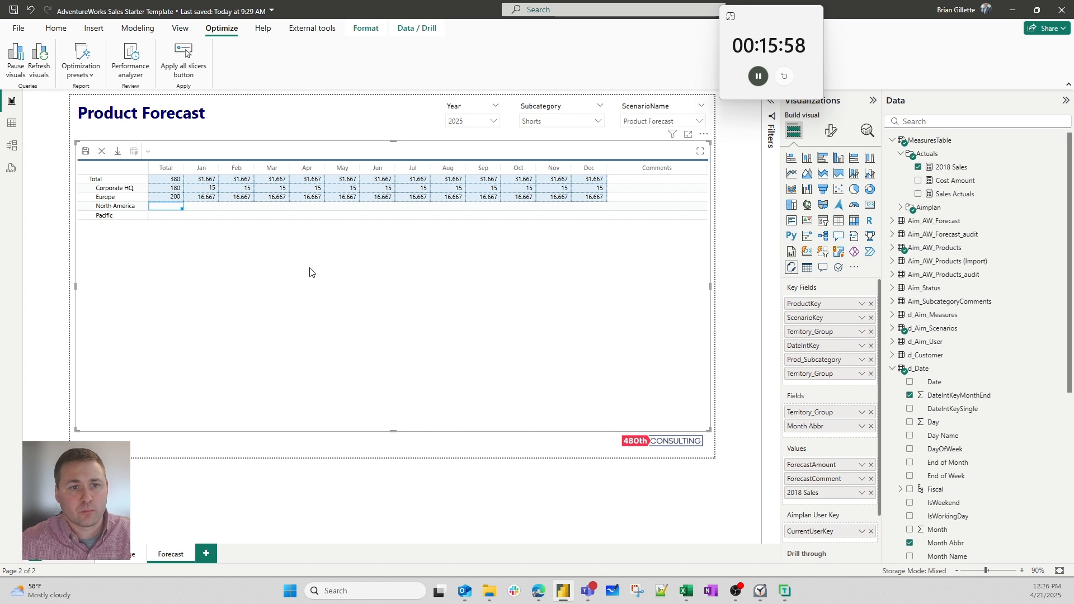
pyautogui.write('=')
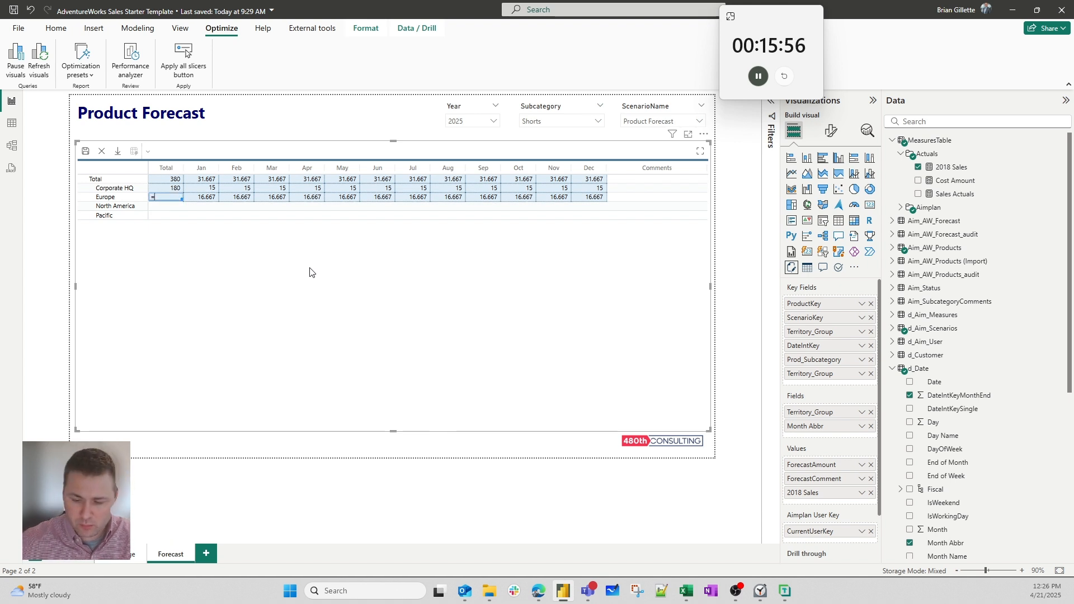
pyautogui.write('+5%')
pyautogui.press('Return')
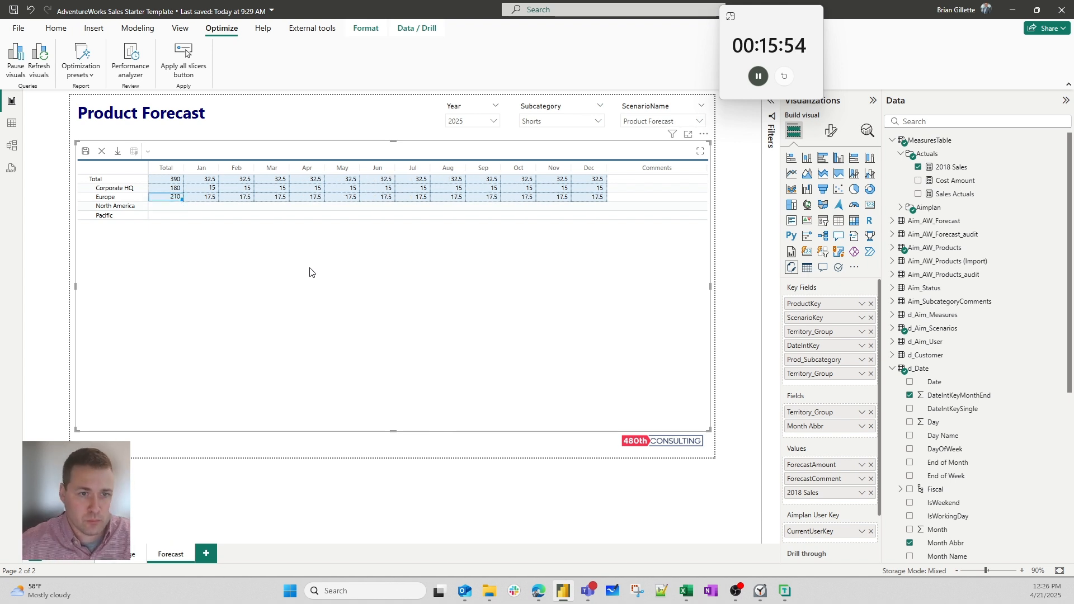
# - Enter totals of 1,000 for North America and 800 for Pacific, raise Pacific by 5%, and save the forecast
pyautogui.press('Right')
pyautogui.press('Left')
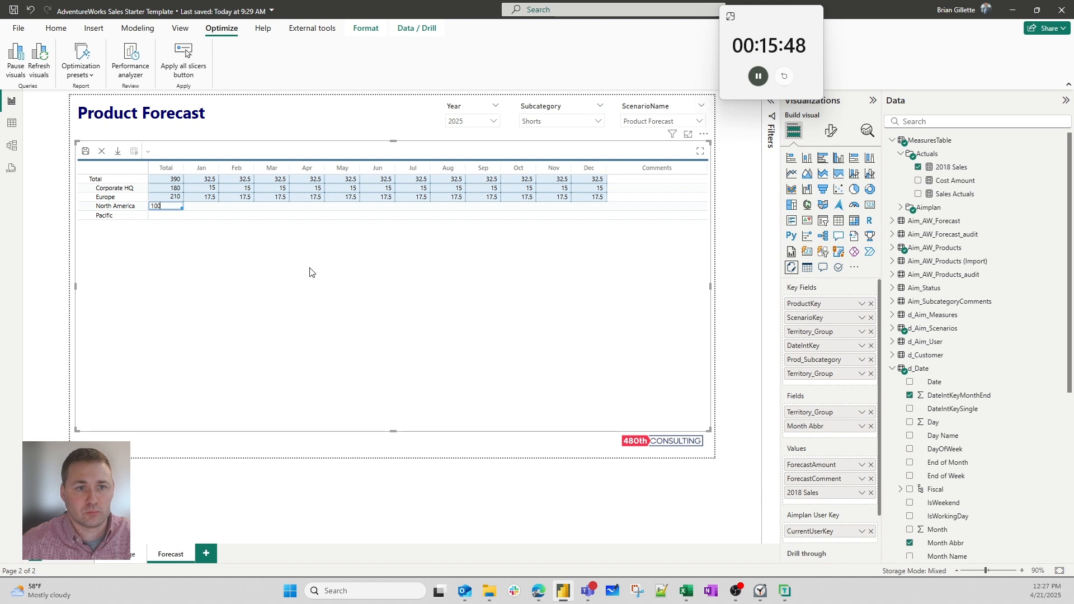
pyautogui.press('Return')
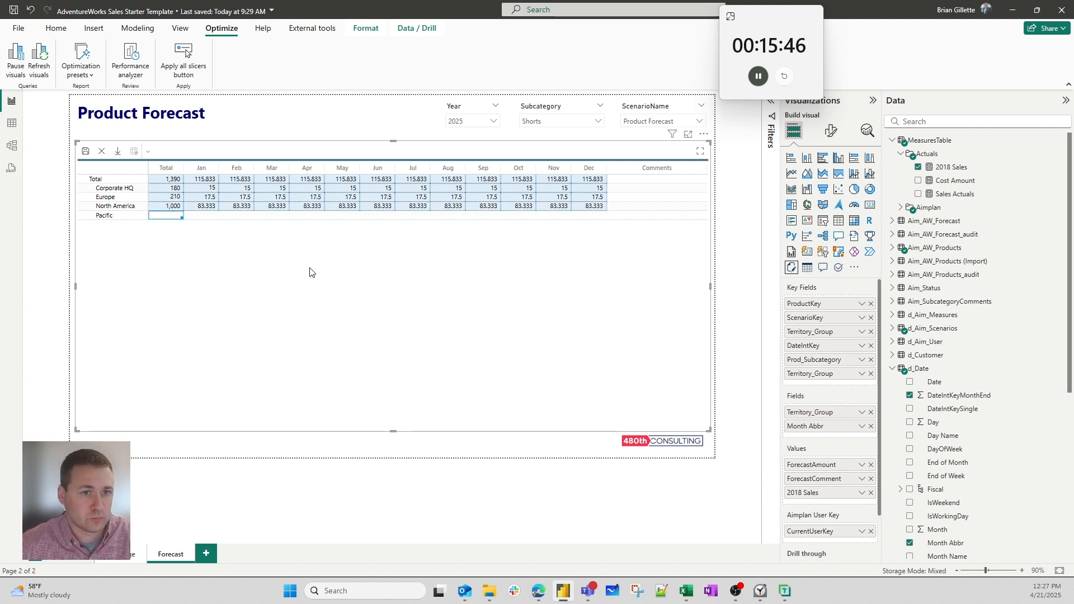
pyautogui.write('800')
pyautogui.press('Return')
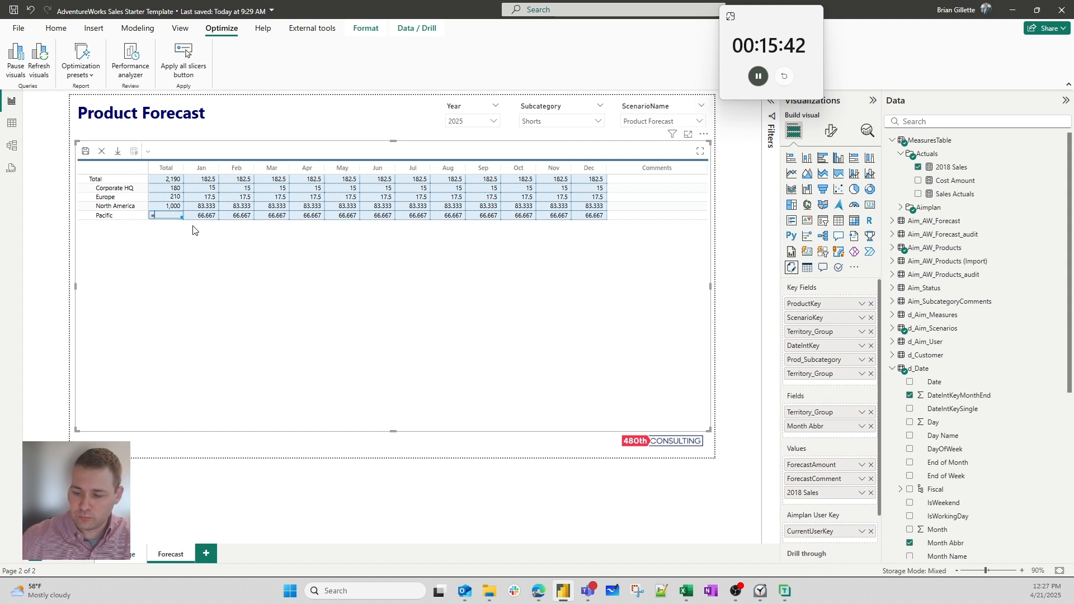
pyautogui.write('=+5%')
pyautogui.press('Return')
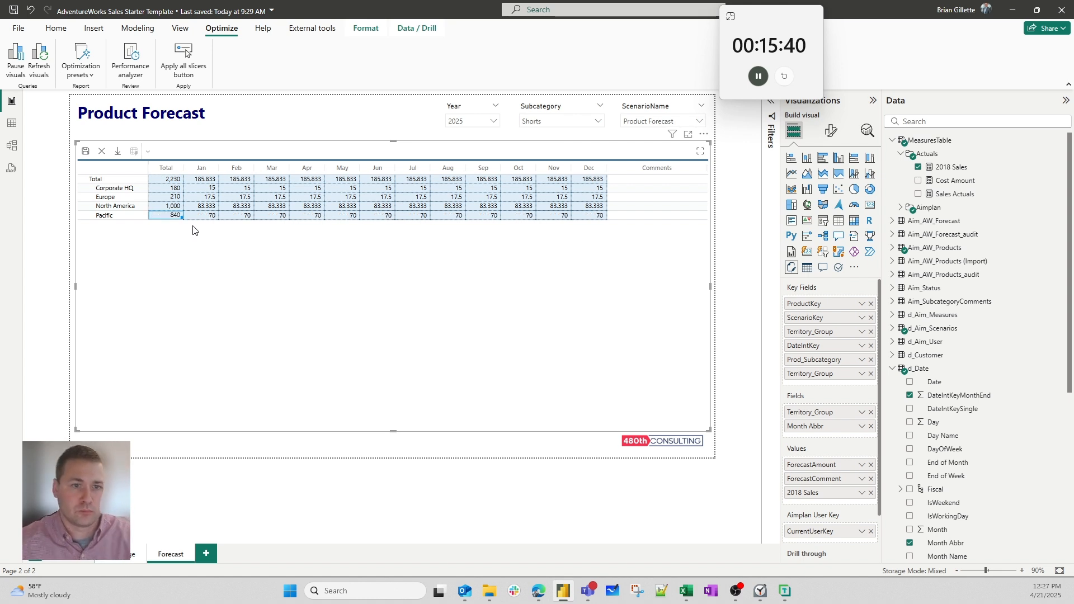
pyautogui.click(85, 151)
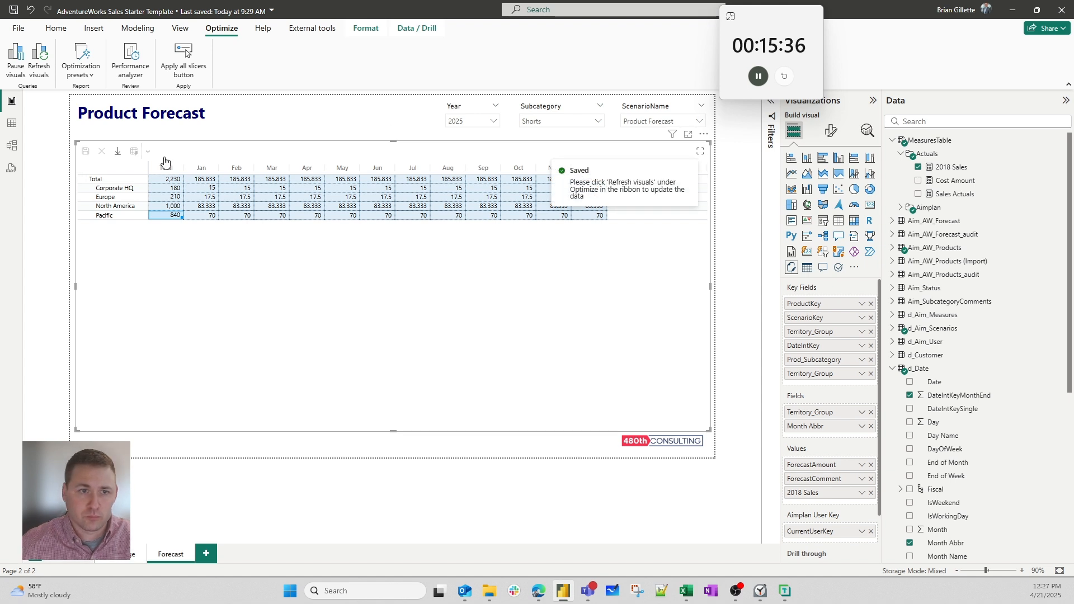
pyautogui.click(312, 125)
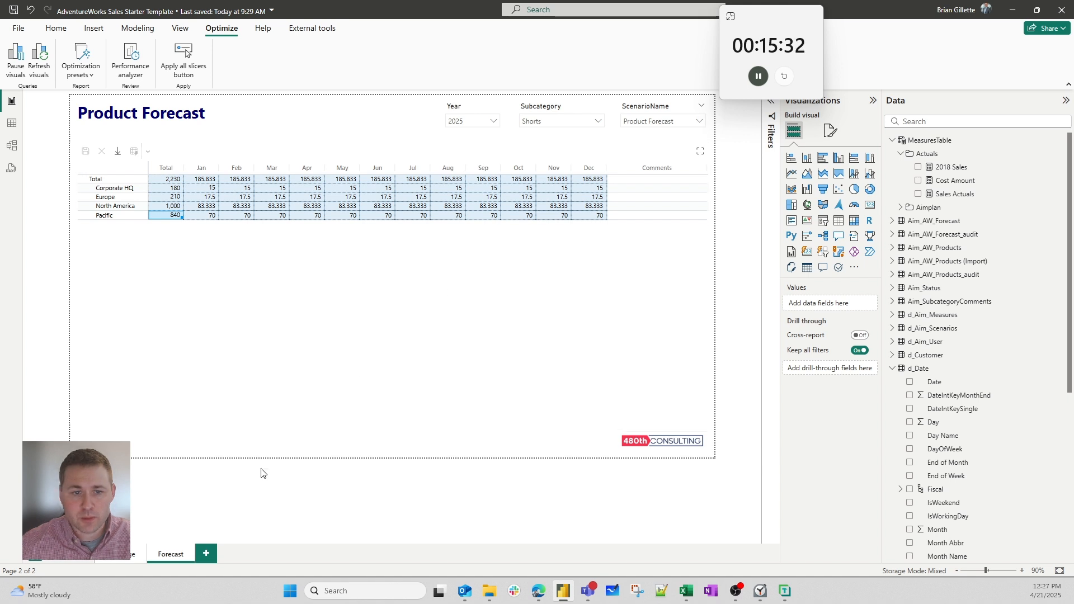
# - Add a new report page with a table visual of the Subcategory field from Aim_AW_Products
pyautogui.click(206, 554)
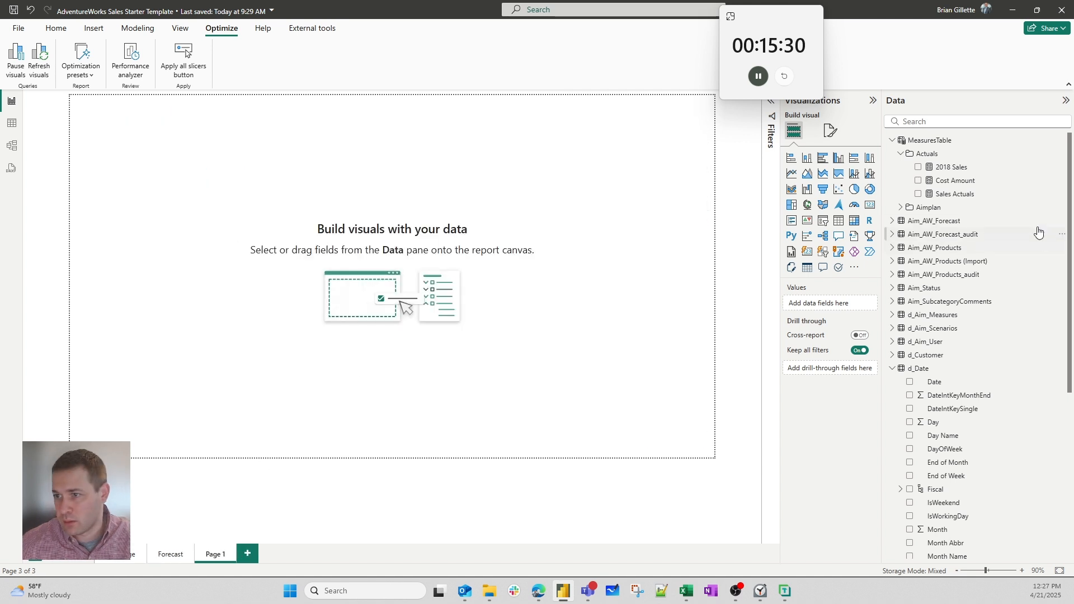
pyautogui.click(892, 368)
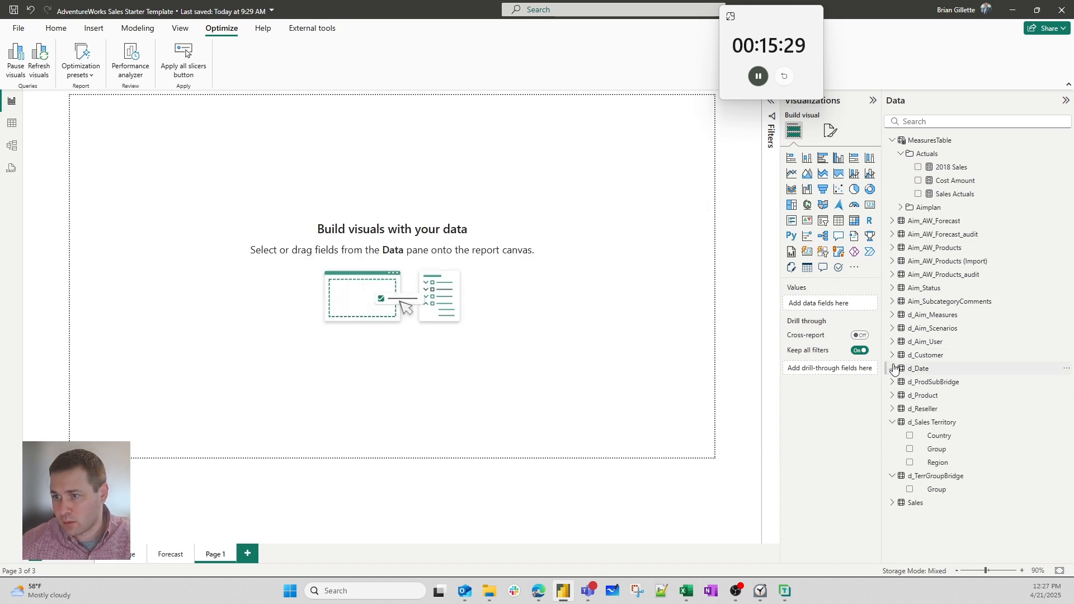
pyautogui.click(893, 221)
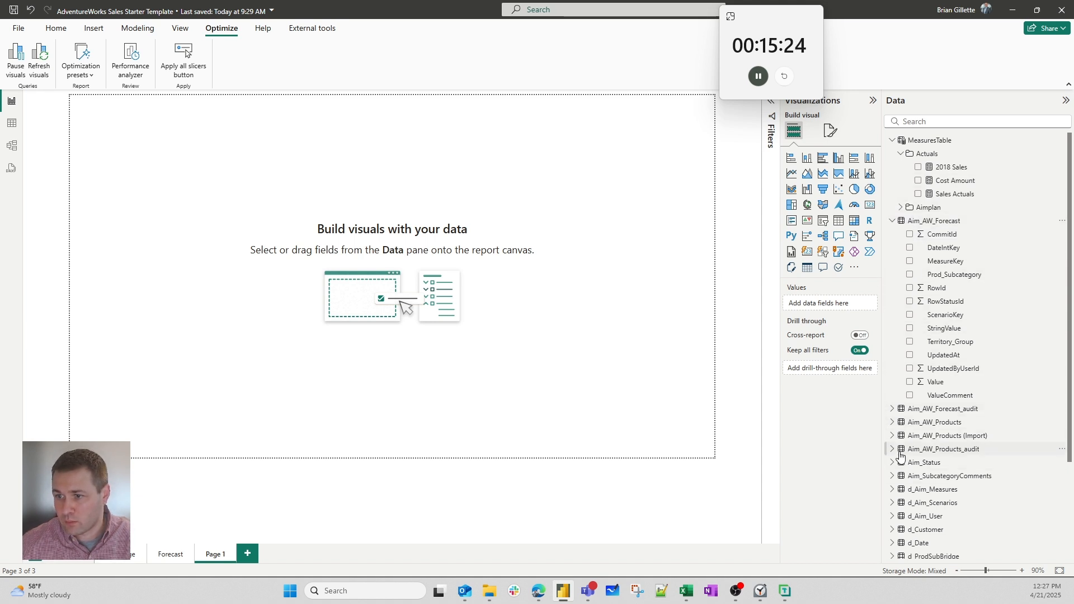
pyautogui.click(890, 423)
pyautogui.scroll(-3, 895, 414)
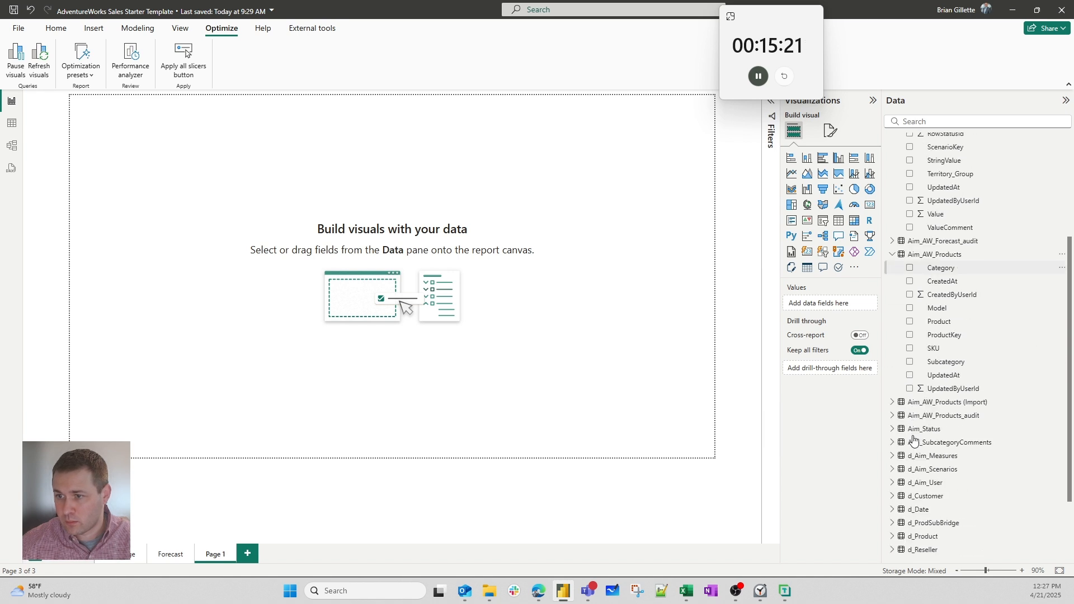
pyautogui.click(910, 362)
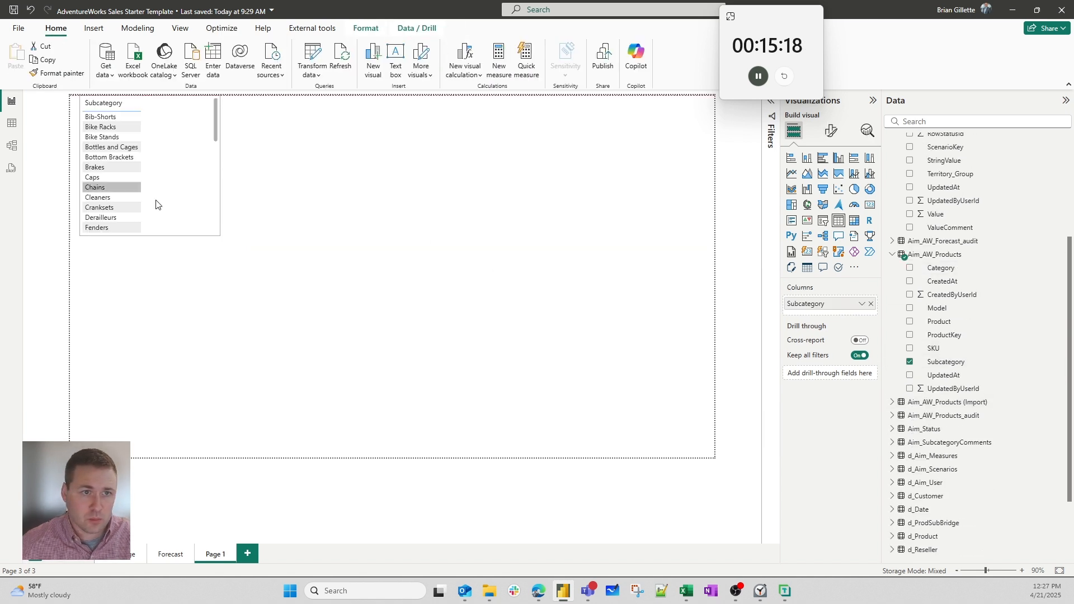
# - Move the Subcategory table away from the page corner and add the ForecastAmount measure to it
pyautogui.moveTo(156, 204); pyautogui.dragTo(196, 274)
pyautogui.scroll(5, 928, 180)
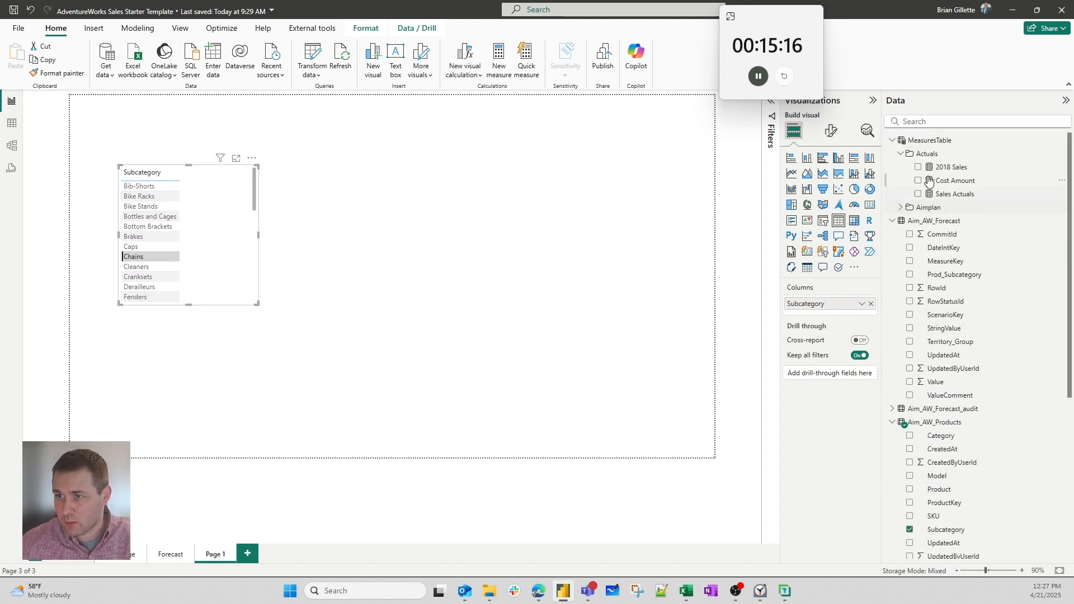
pyautogui.click(917, 207)
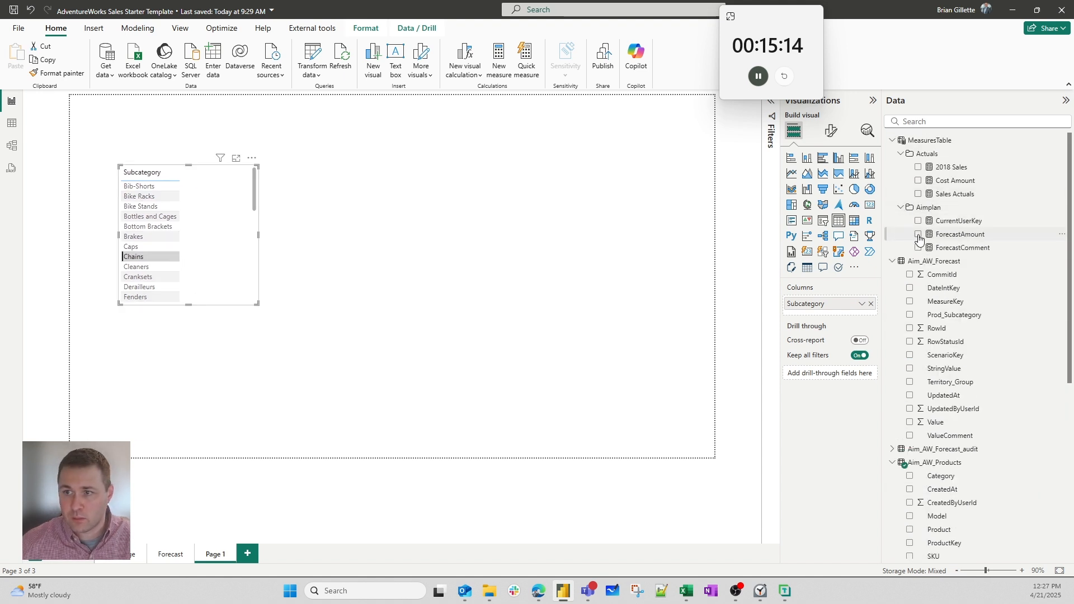
pyautogui.click(918, 235)
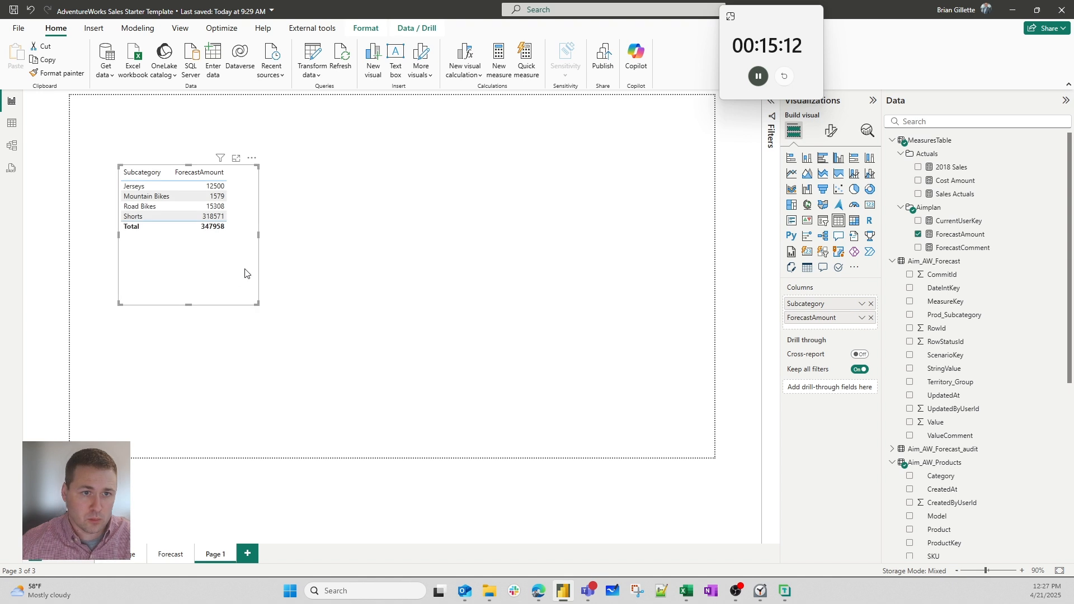
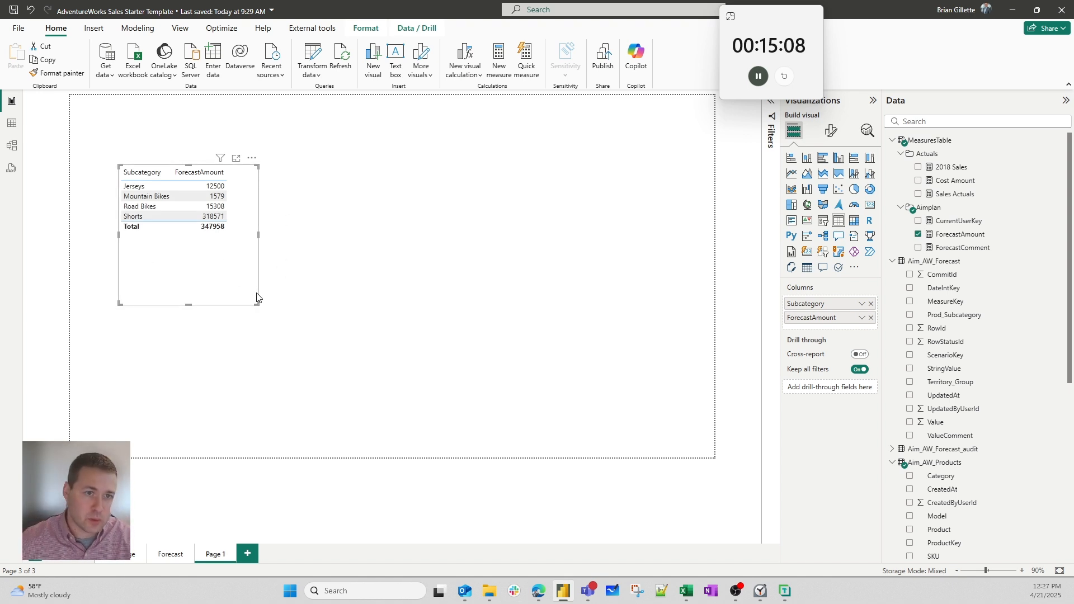
# - Examine the DAX formula of the ForecastAmount measure
pyautogui.click(957, 234)
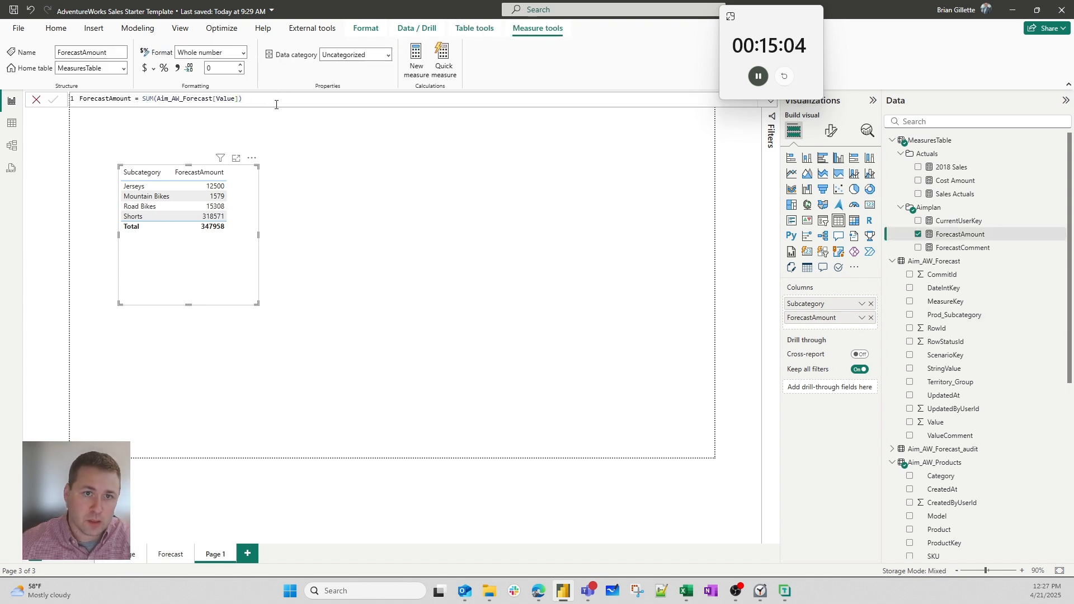
pyautogui.click(276, 104)
pyautogui.scroll(2, 276, 104)
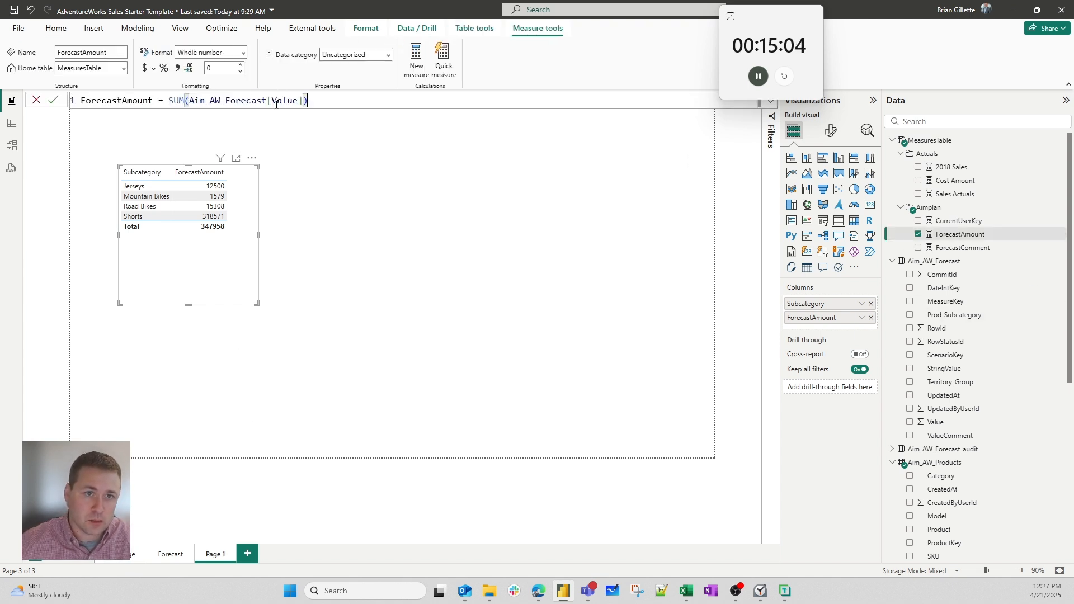
pyautogui.click(225, 530)
# - Review the forecast process checklist on the first page, highlighting the Forecast Upload with Comments item
pyautogui.click(120, 554)
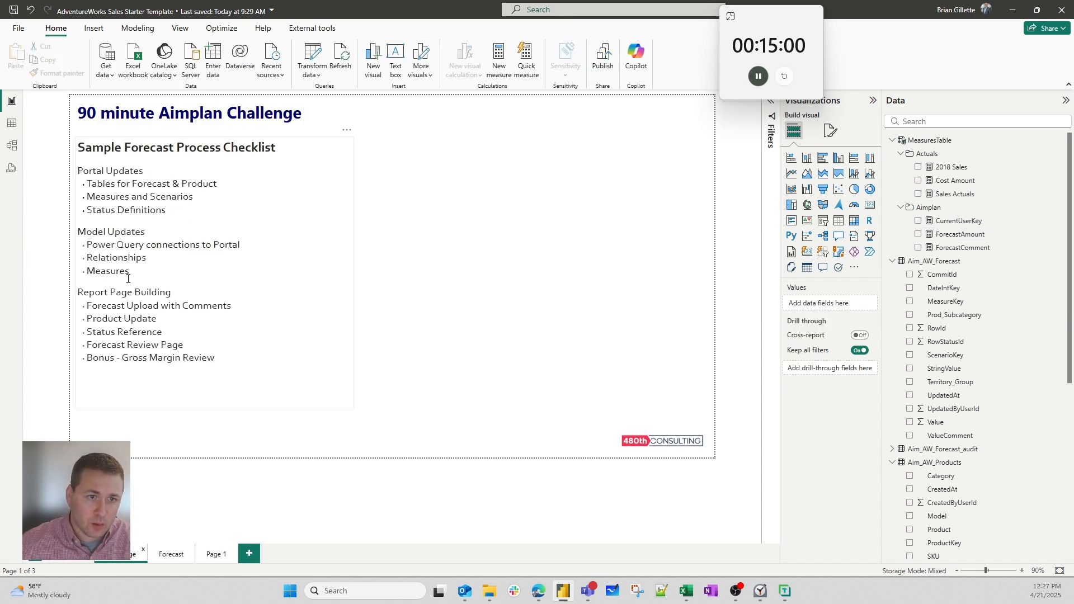
pyautogui.hotkey('shift', 'Home')
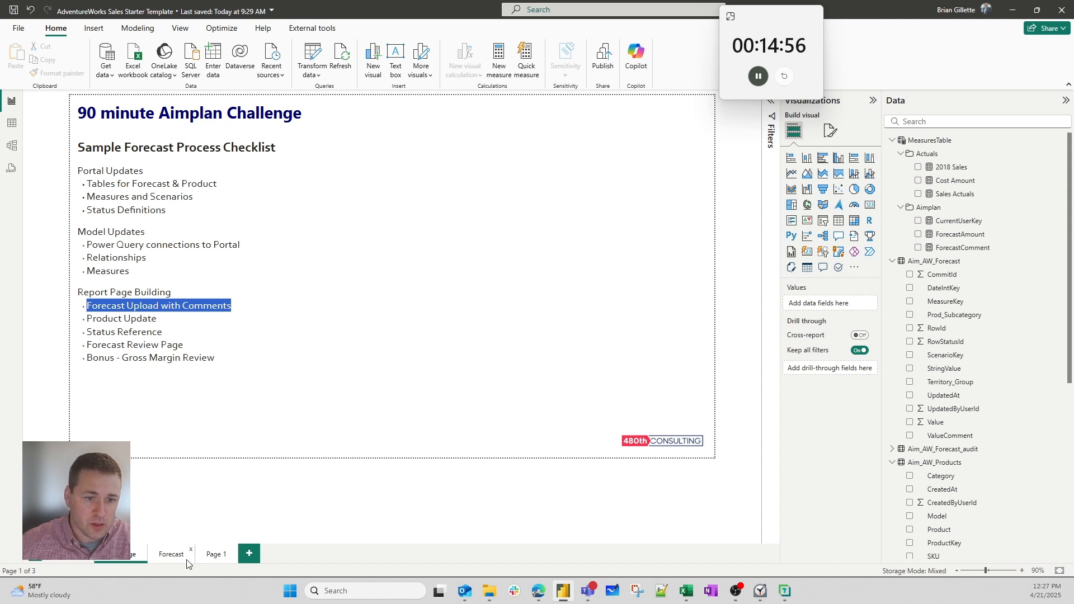
pyautogui.click(171, 554)
# - Add ForecastComment to the subcategory table on Page 1, widen the table and move it toward the page's upper edge
pyautogui.click(216, 555)
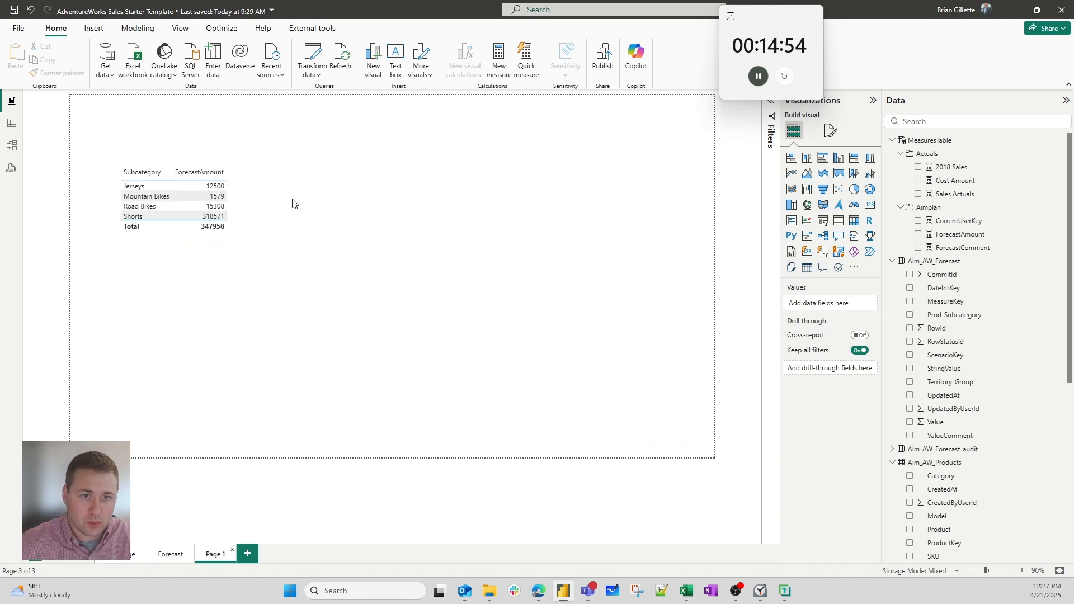
pyautogui.click(246, 219)
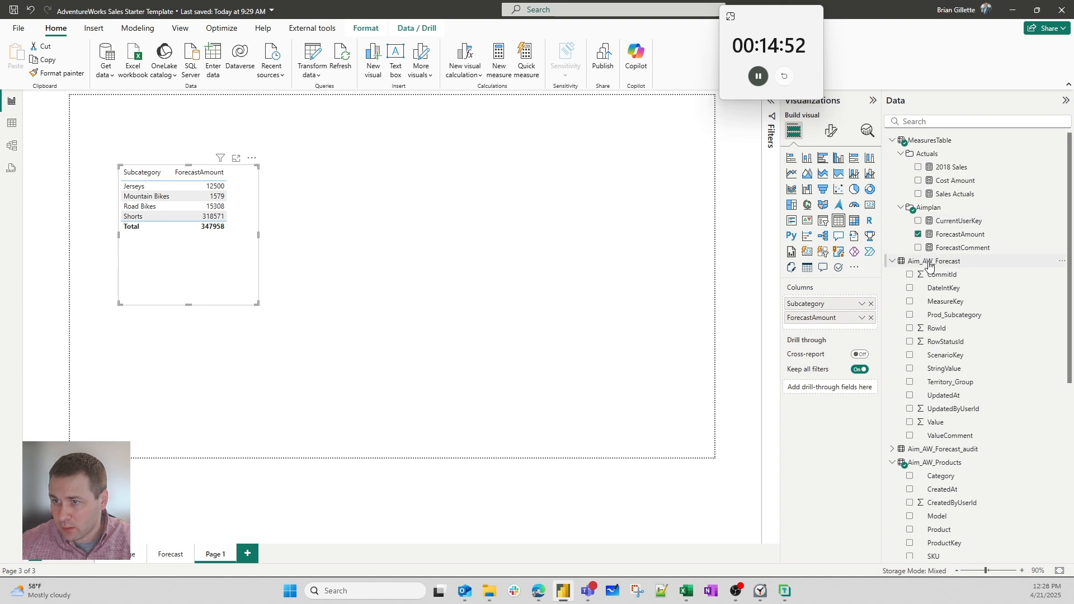
pyautogui.click(918, 248)
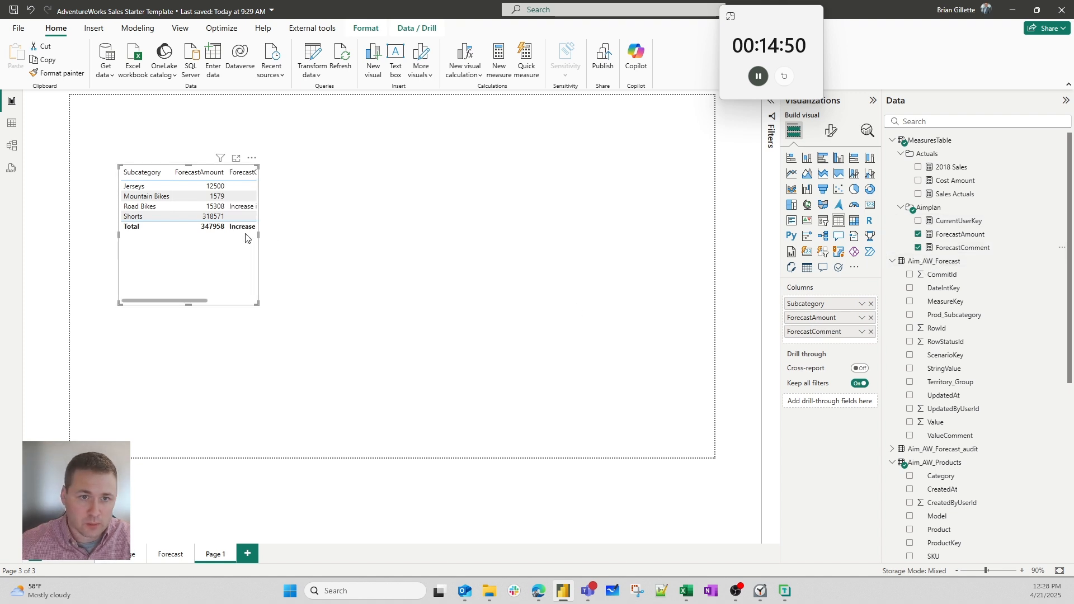
pyautogui.moveTo(259, 235); pyautogui.dragTo(482, 229)
pyautogui.moveTo(401, 233); pyautogui.dragTo(371, 192)
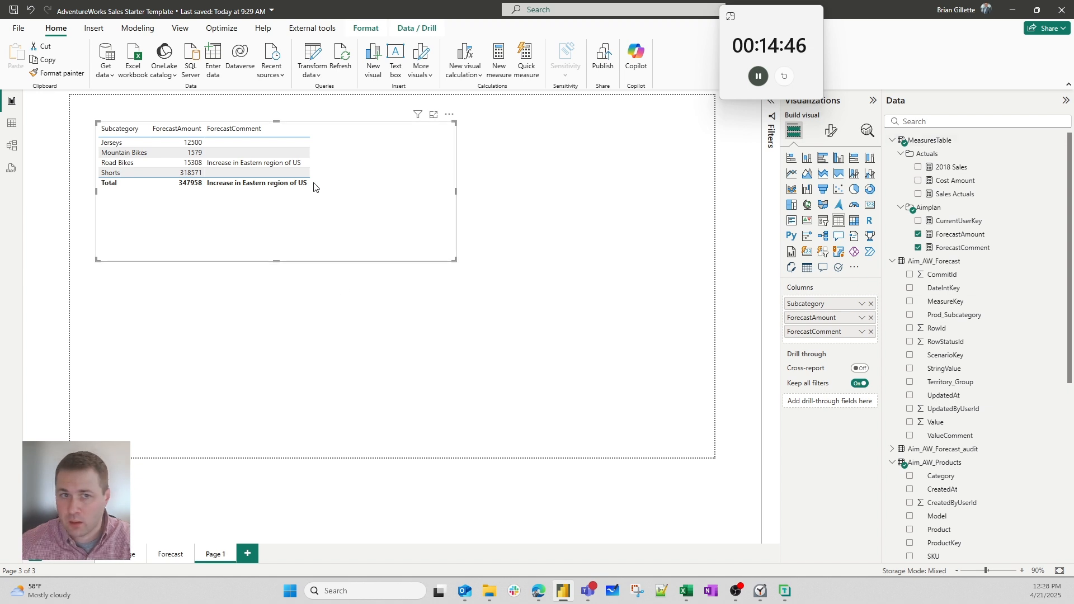
# - Return to the Forecast page and reduce the forecast visual's height to about half, freeing space beneath it
pyautogui.click(170, 560)
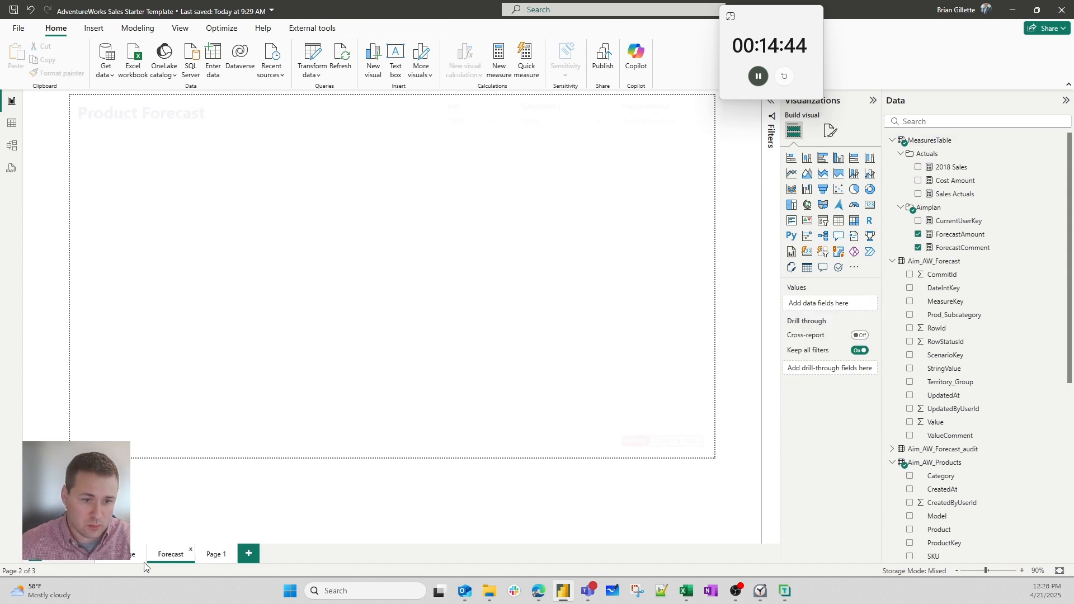
pyautogui.click(509, 309)
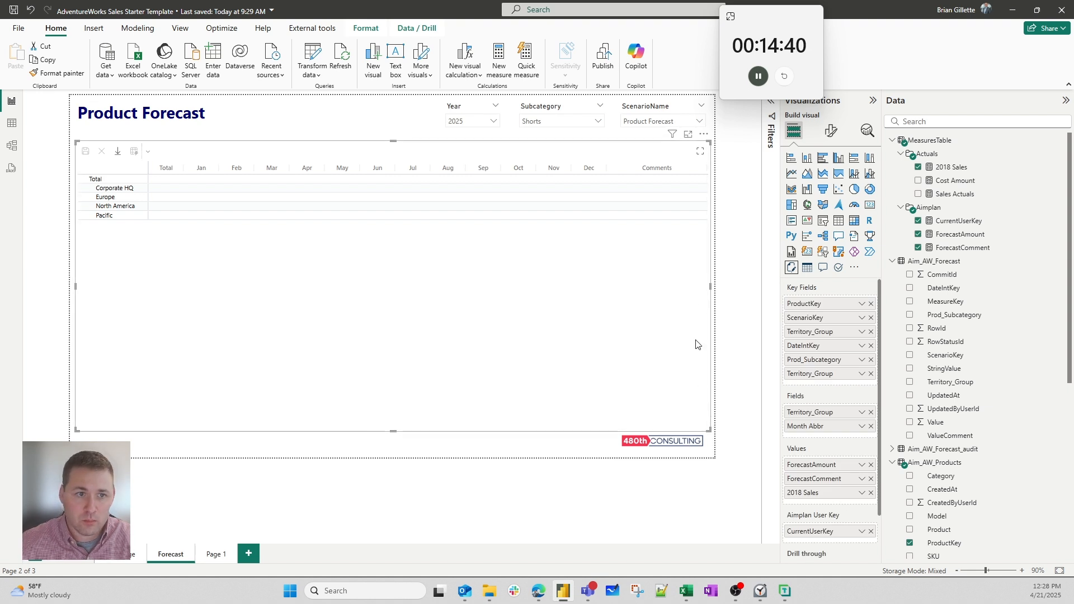
pyautogui.moveTo(709, 431); pyautogui.dragTo(709, 276)
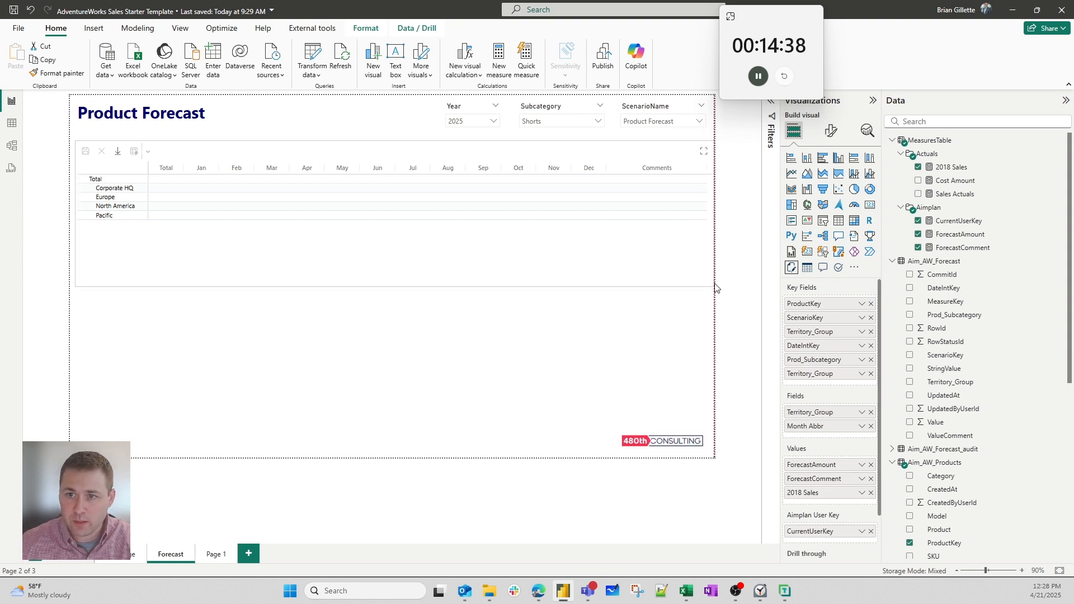
# - Add an empty Aimplan comments visual beneath the forecast visual and check its edit view before returning to the report
pyautogui.click(727, 271)
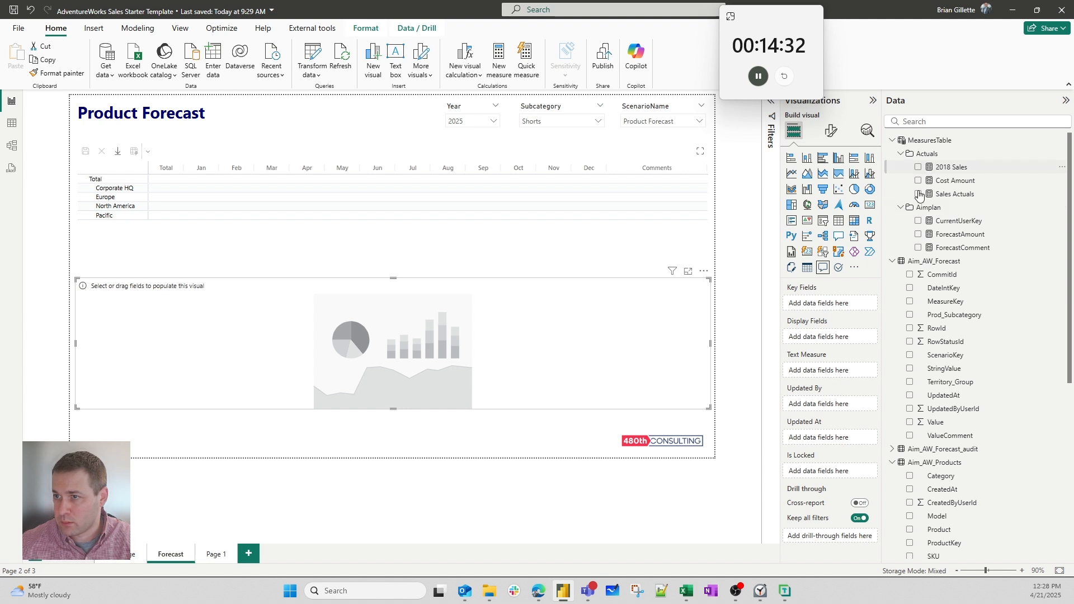
pyautogui.click(704, 272)
pyautogui.click(714, 287)
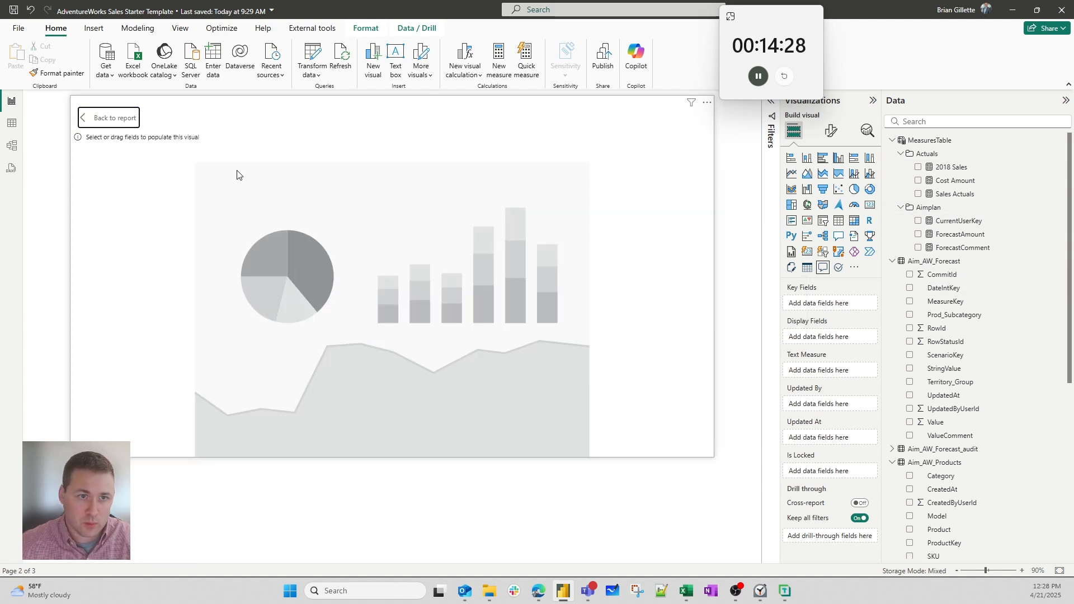
pyautogui.click(129, 118)
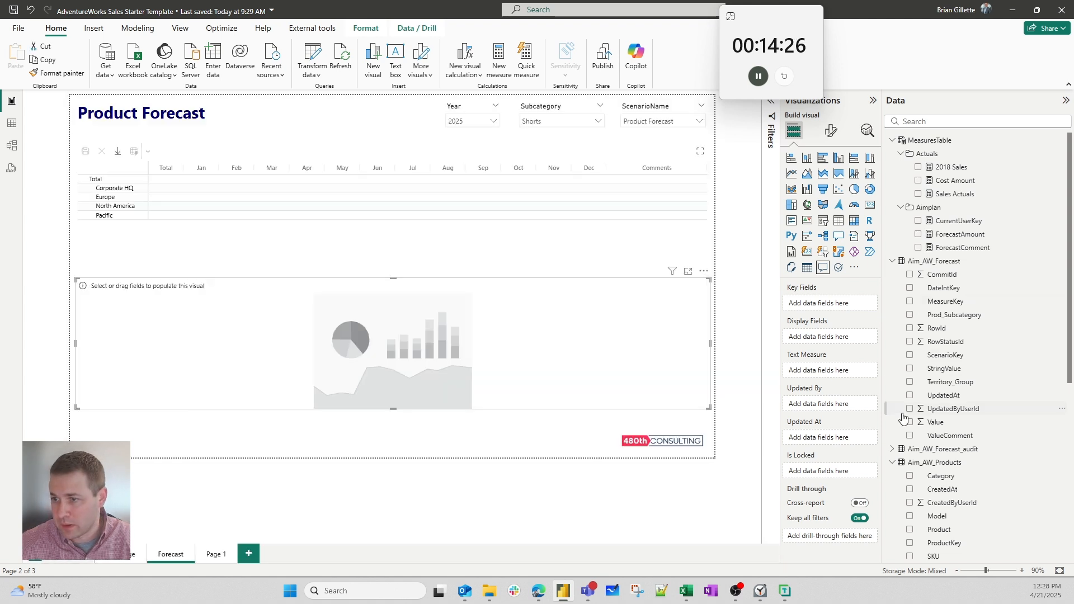
# - Collapse the expanded tables and add ScenarioKey from d_Aim_Scenarios as a key field of the comments visual
pyautogui.scroll(-5, 903, 418)
pyautogui.scroll(5, 893, 259)
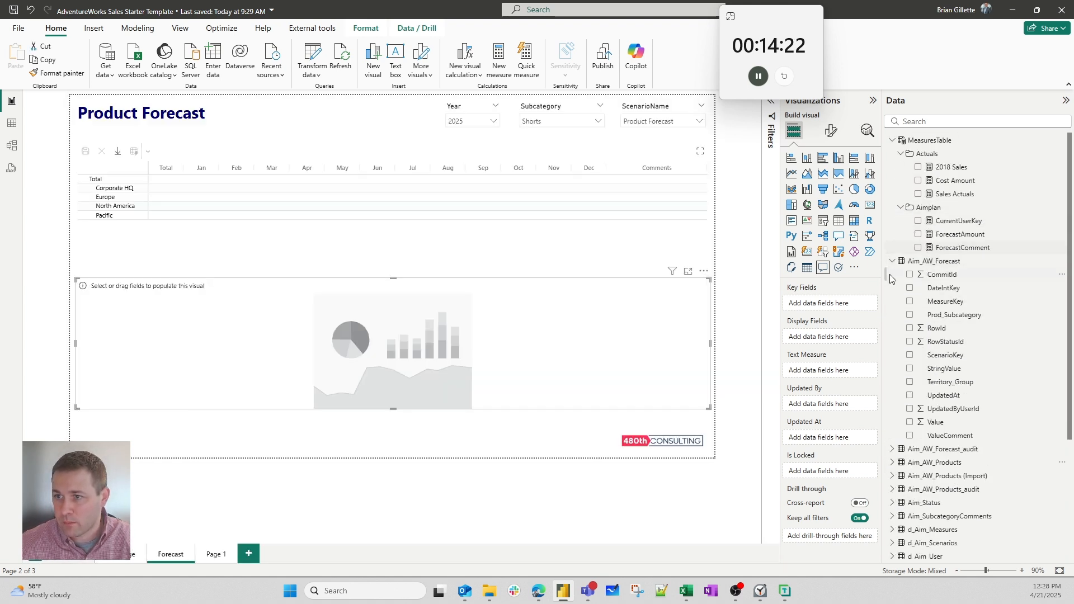
pyautogui.click(892, 263)
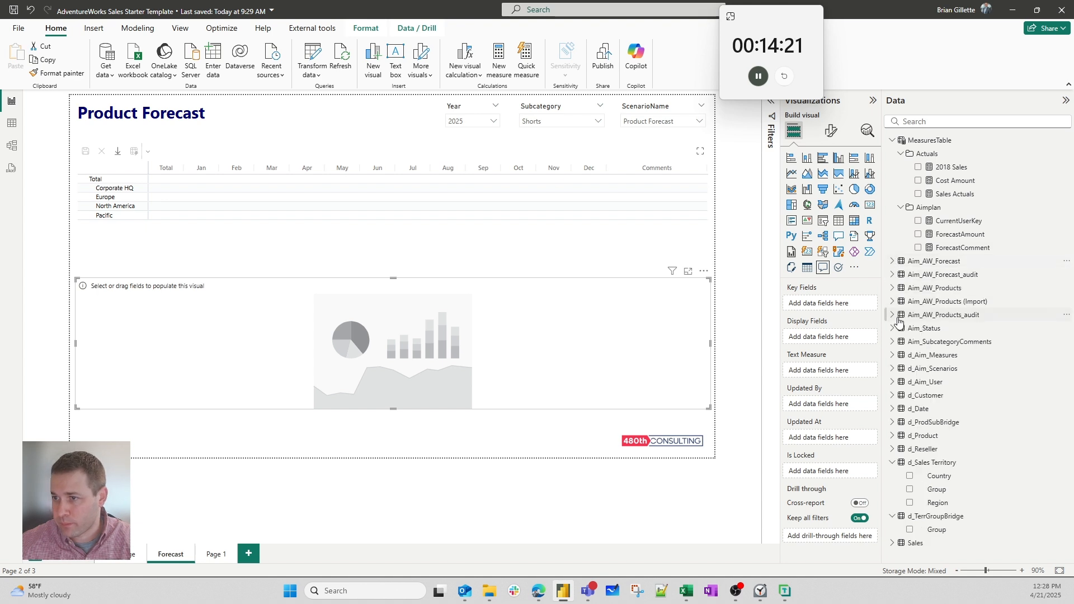
pyautogui.click(892, 463)
pyautogui.click(892, 476)
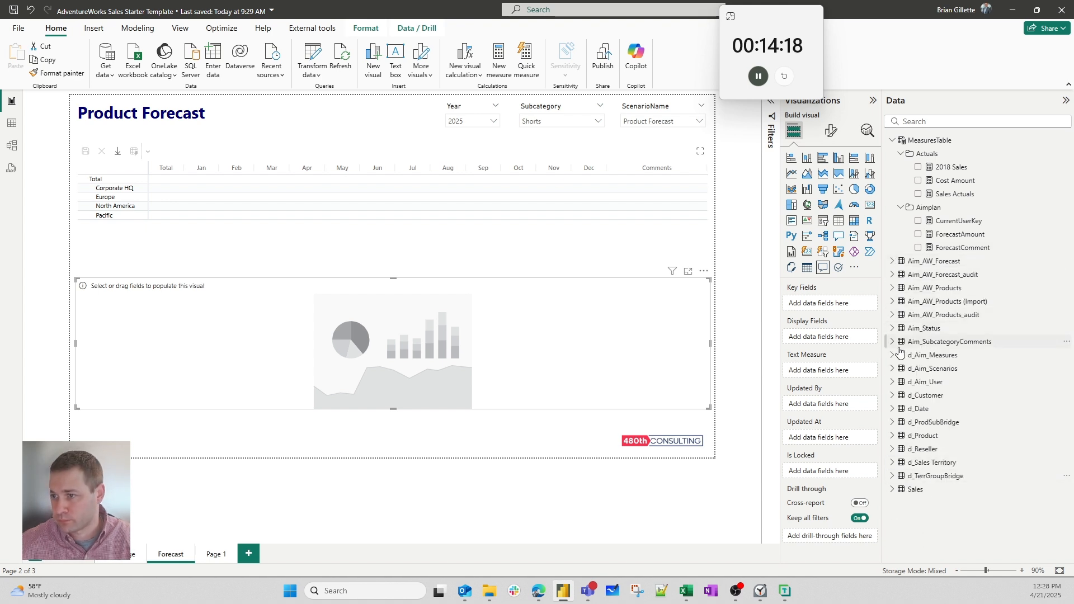
pyautogui.click(892, 368)
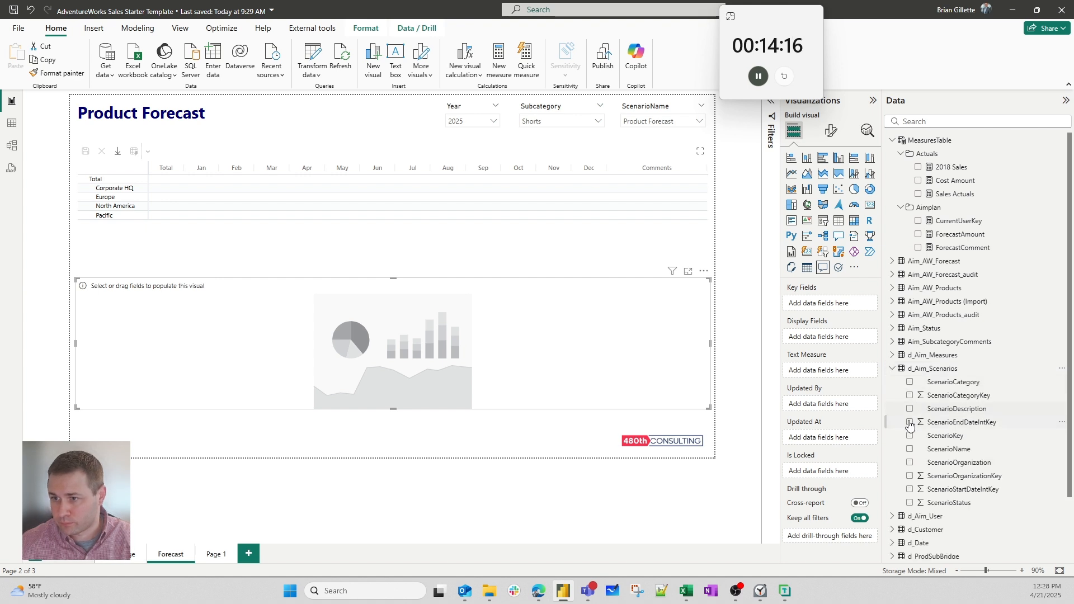
pyautogui.click(910, 437)
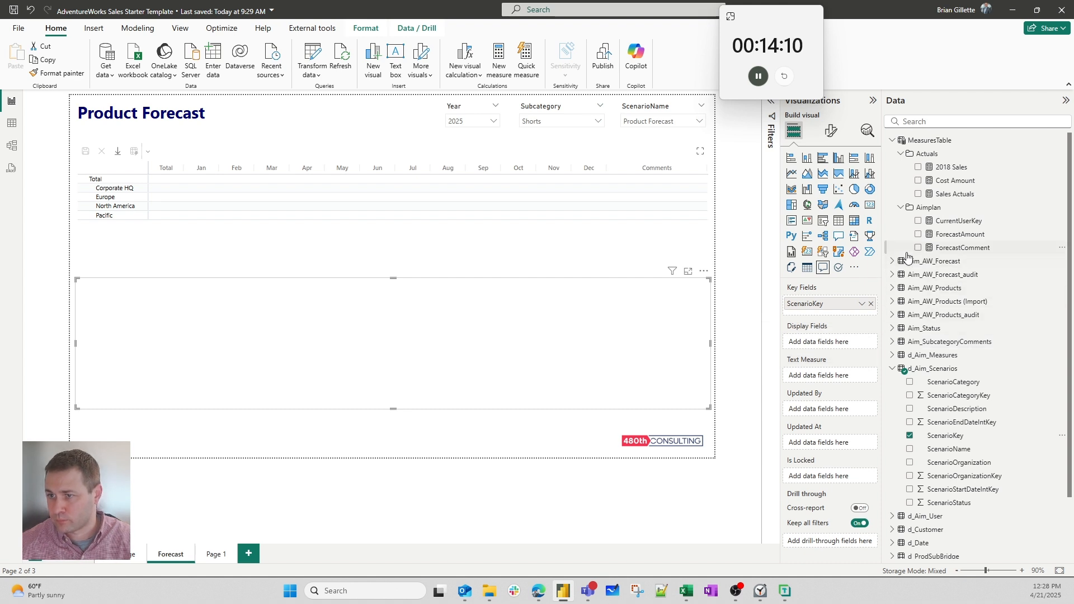
# - Use Subcategory from Aim_AW_Products as a second key field of the comments visual and CurrentUserKey as its Updated By field
pyautogui.click(892, 288)
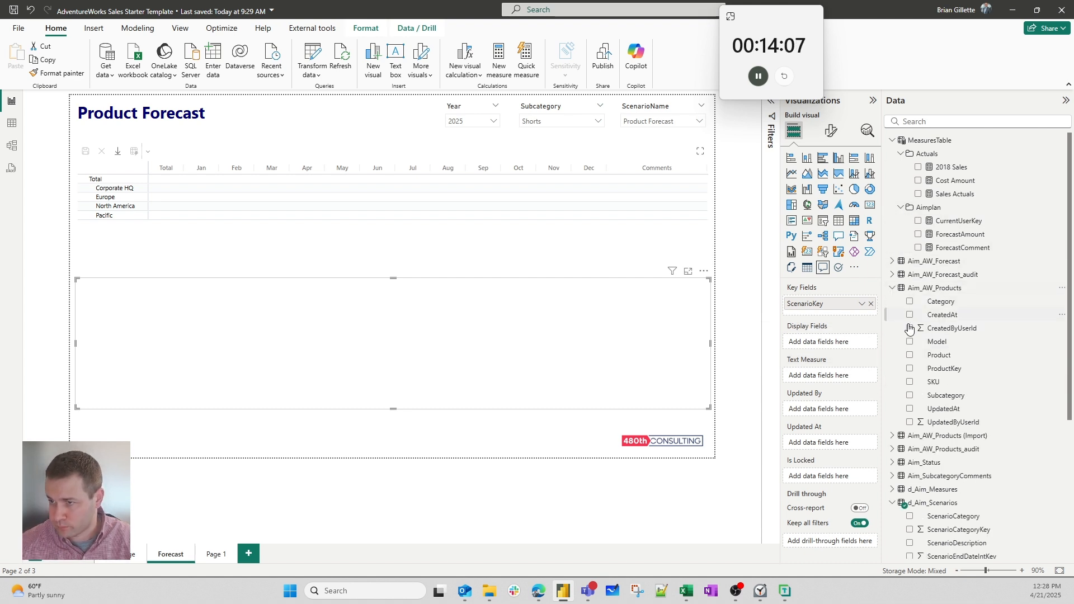
pyautogui.click(910, 395)
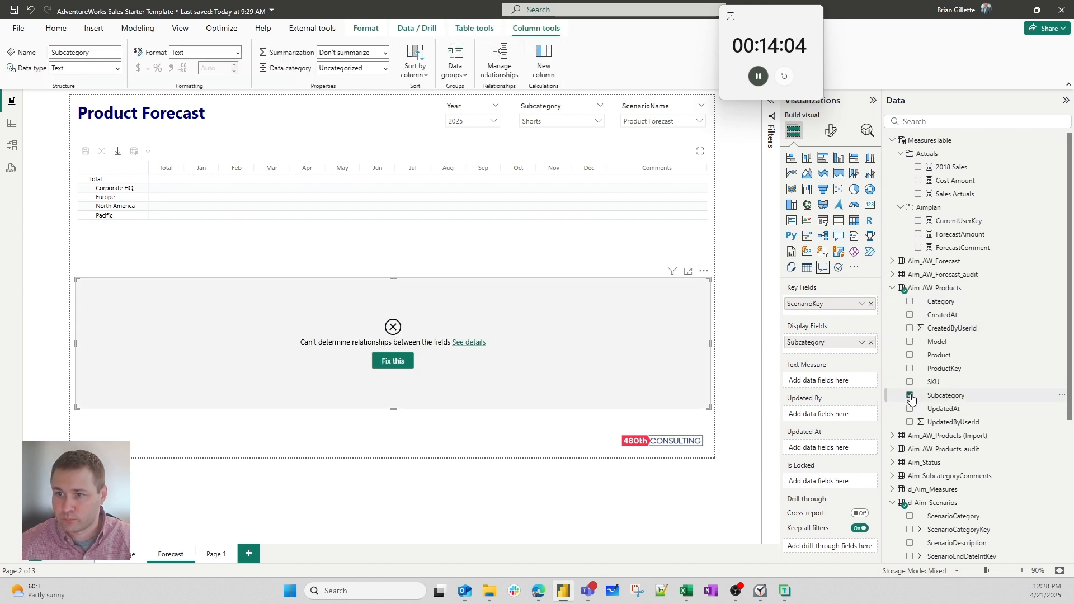
pyautogui.moveTo(844, 343); pyautogui.dragTo(845, 317)
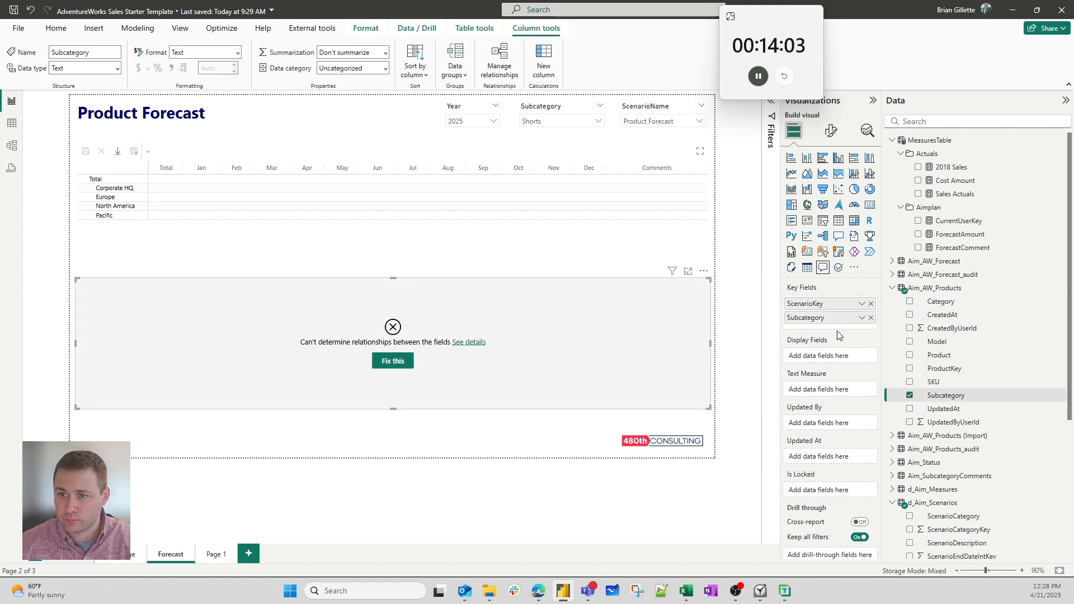
pyautogui.click(704, 271)
pyautogui.click(714, 285)
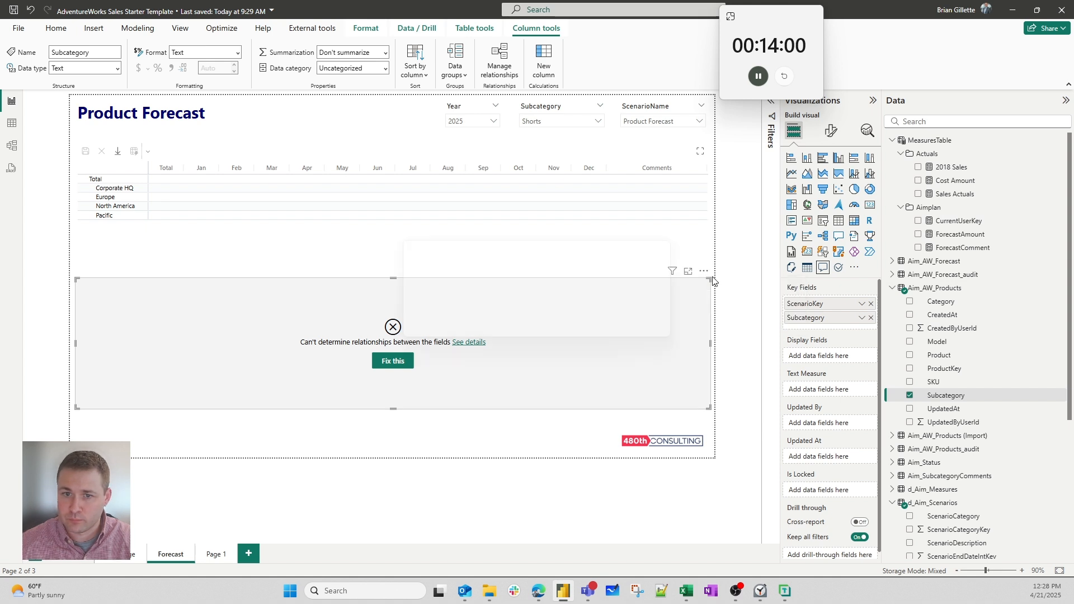
pyautogui.click(629, 317)
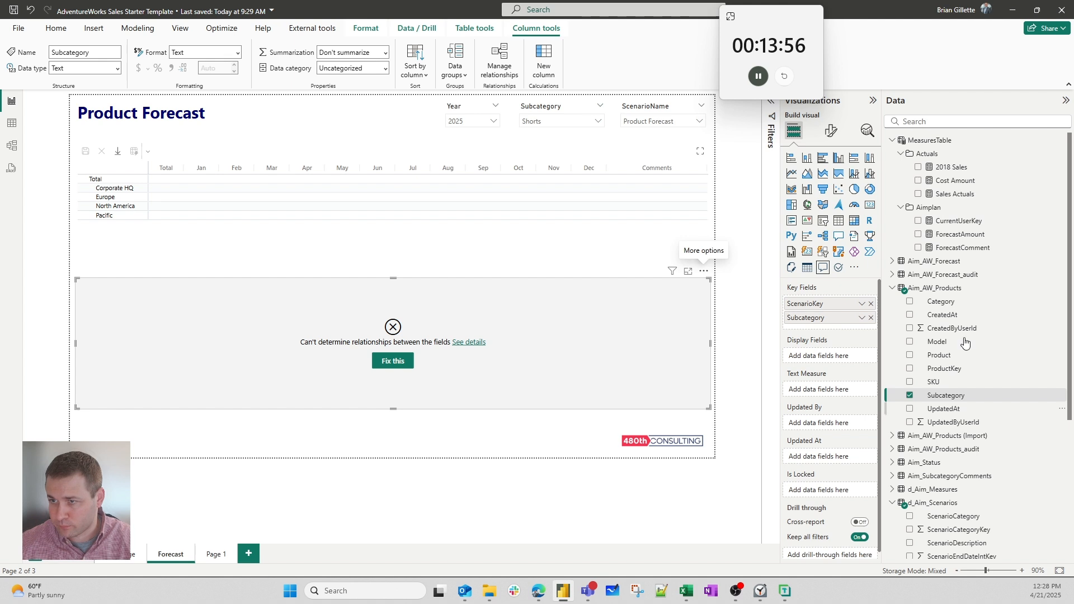
pyautogui.moveTo(958, 221); pyautogui.dragTo(840, 426)
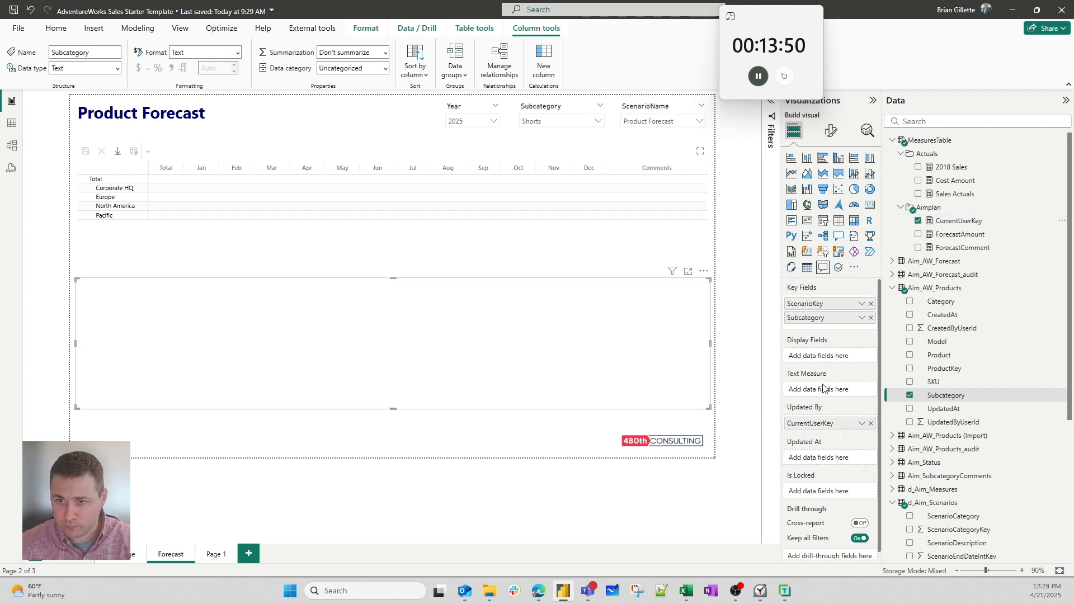
# - Connect the comments visual to the 480th Internal (Sandbox) instance with target table AW_Comments, and narrow the visual to about a third of its width
pyautogui.click(703, 272)
pyautogui.click(717, 284)
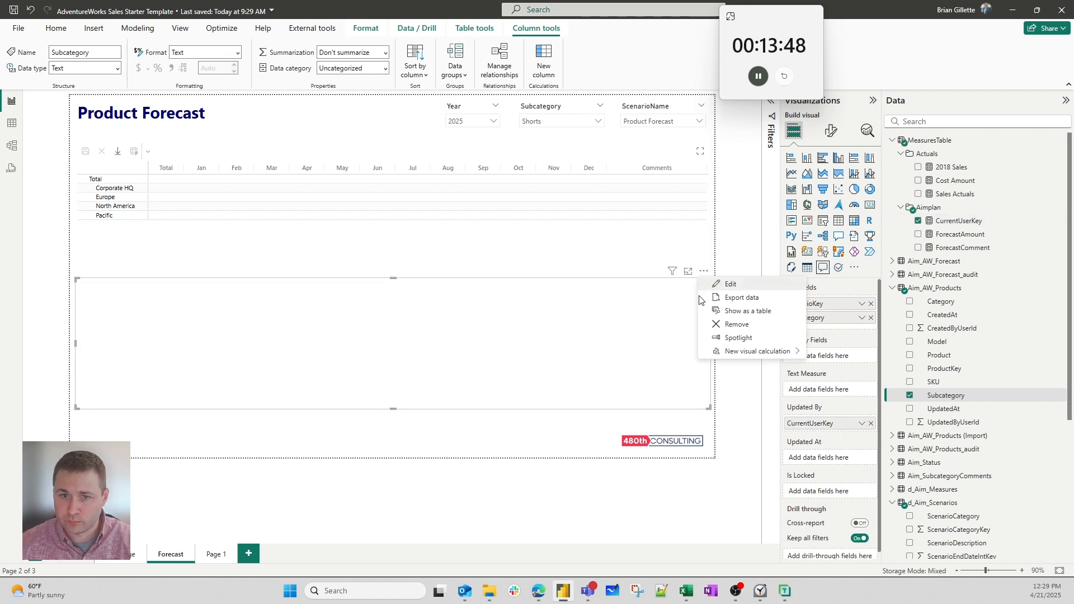
pyautogui.click(144, 164)
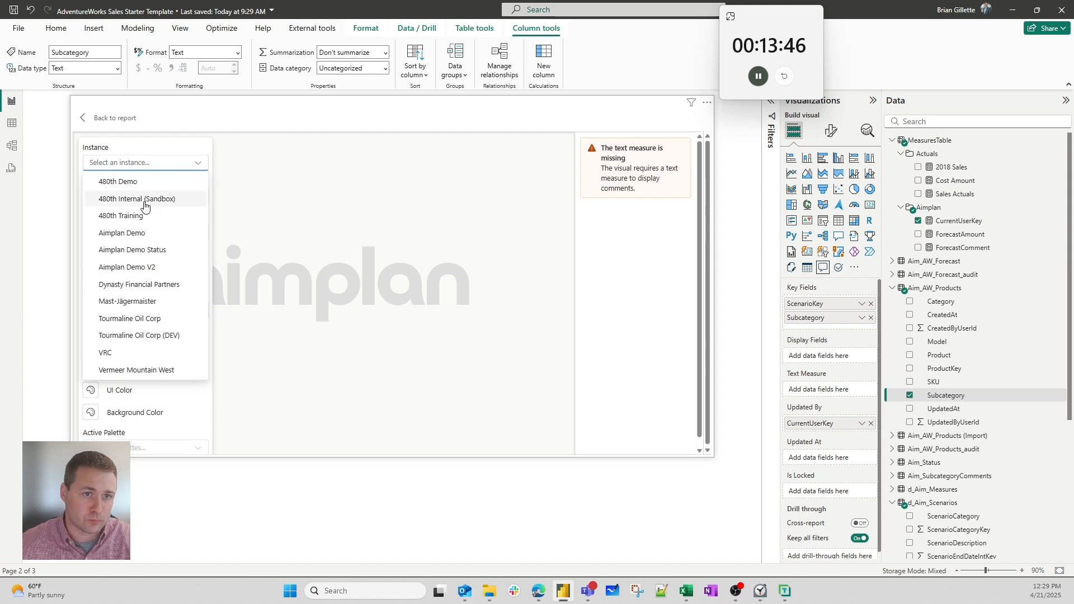
pyautogui.click(144, 200)
pyautogui.click(139, 197)
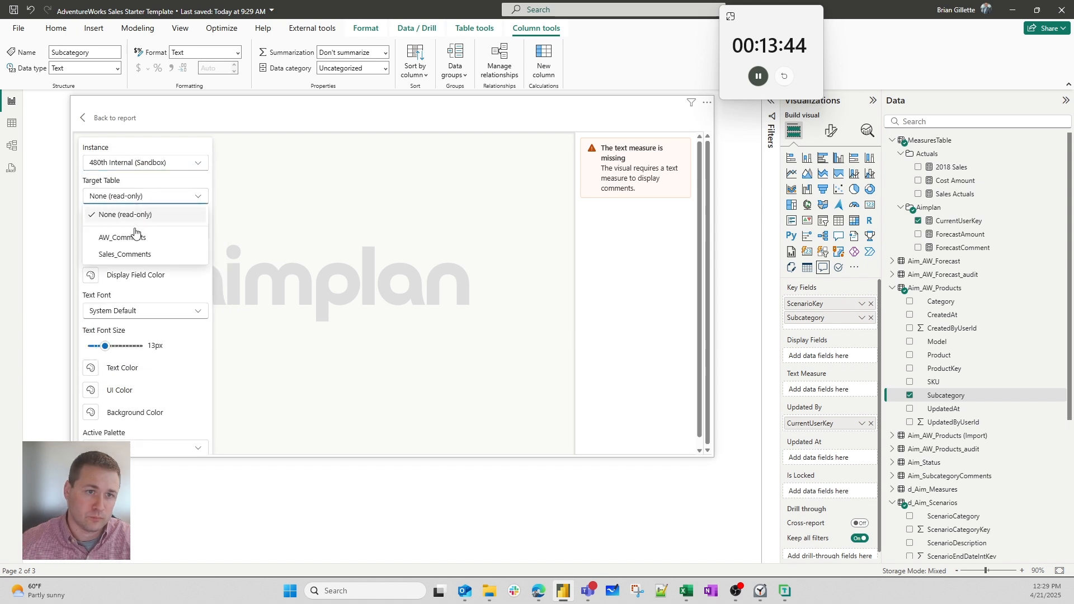
pyautogui.click(135, 236)
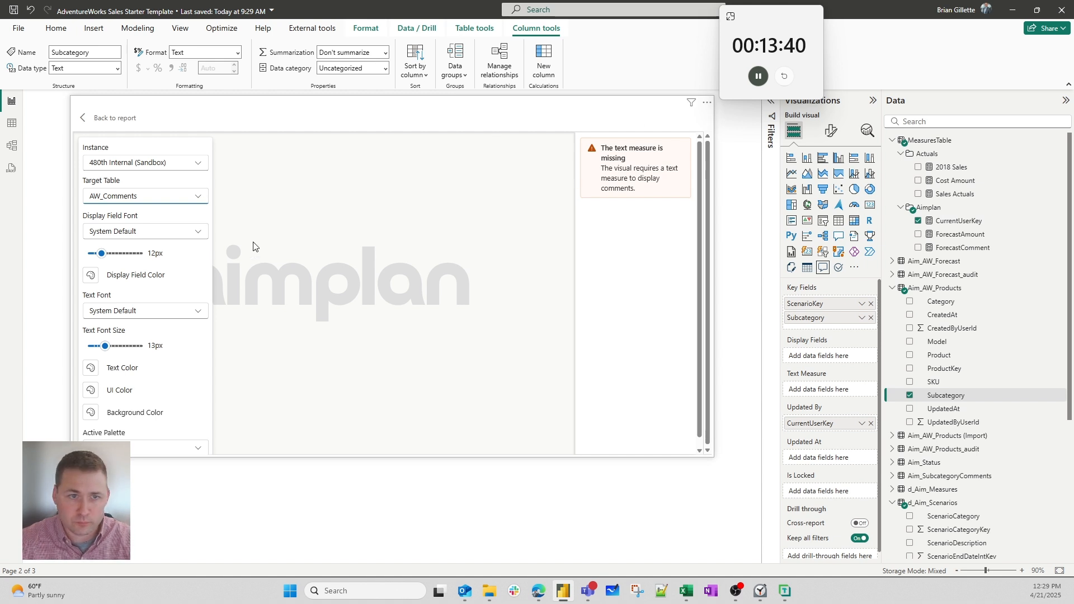
pyautogui.click(89, 118)
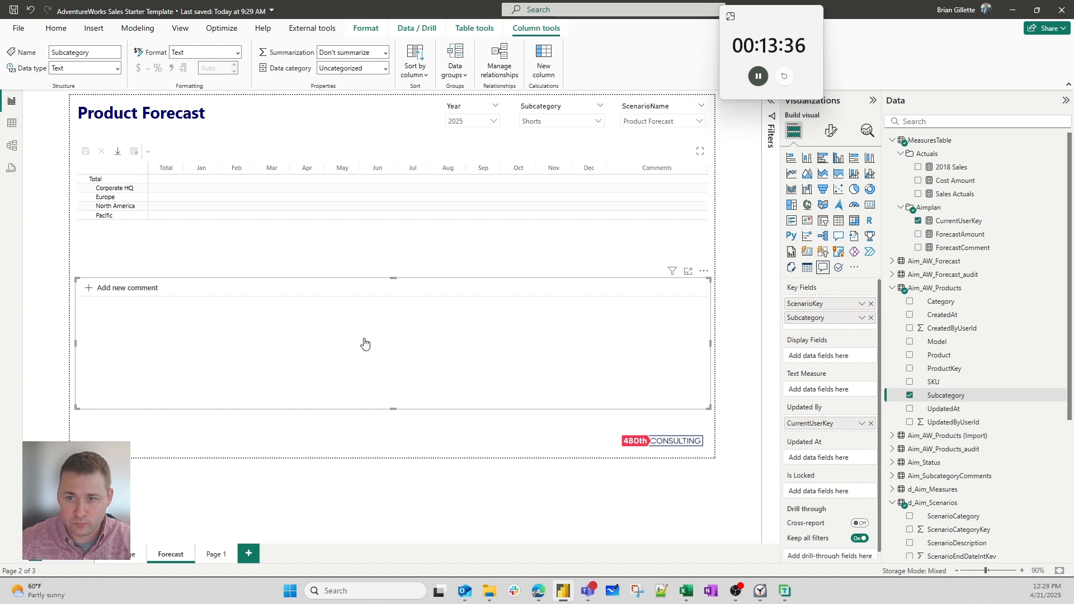
pyautogui.moveTo(75, 342); pyautogui.dragTo(499, 331)
pyautogui.click(555, 371)
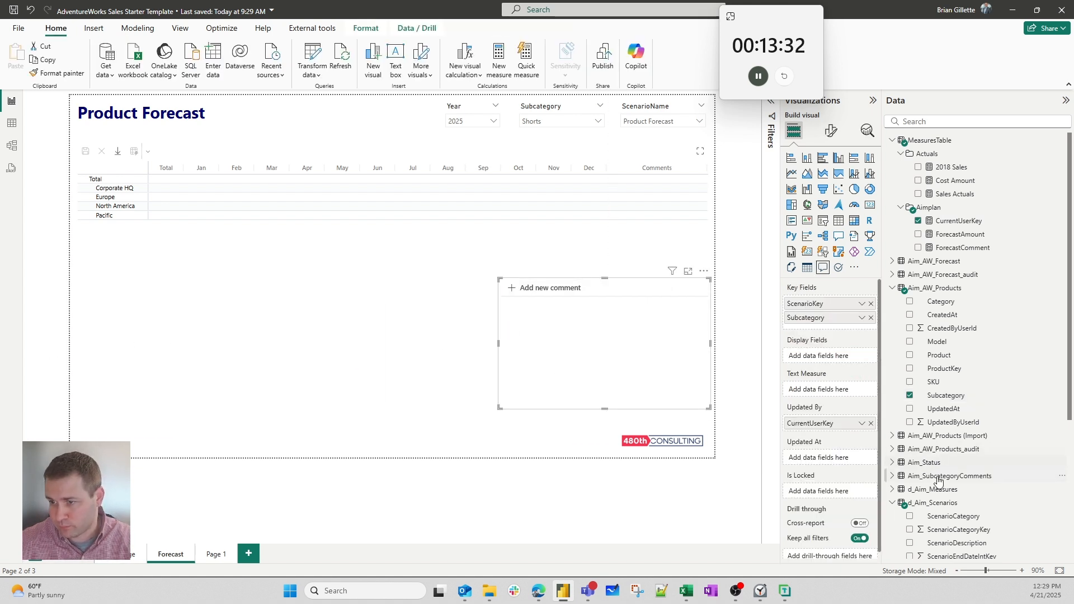
# - Add Subcategory as the comments visual's display field and StringValue from Aim_SubcategoryComments as its text measure
pyautogui.scroll(-3, 938, 474)
pyautogui.click(893, 392)
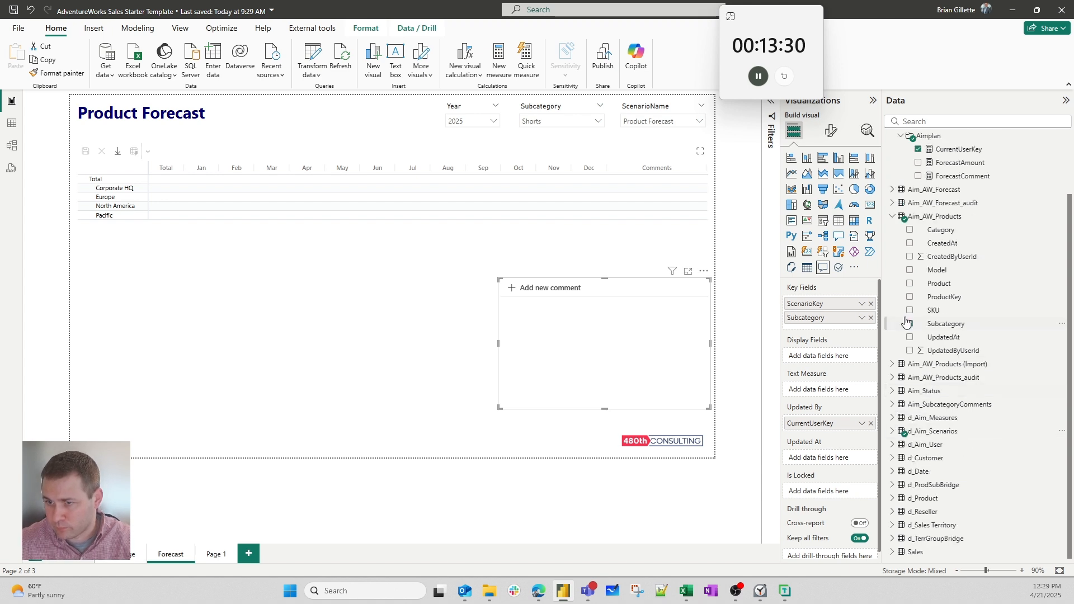
pyautogui.click(891, 217)
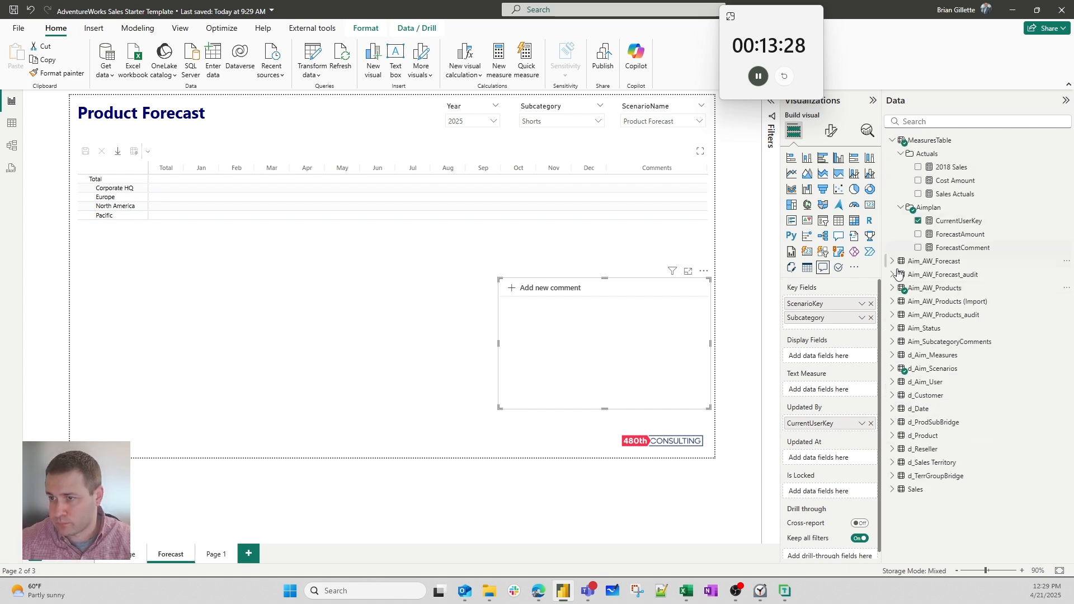
pyautogui.click(892, 342)
pyautogui.scroll(-1, 952, 410)
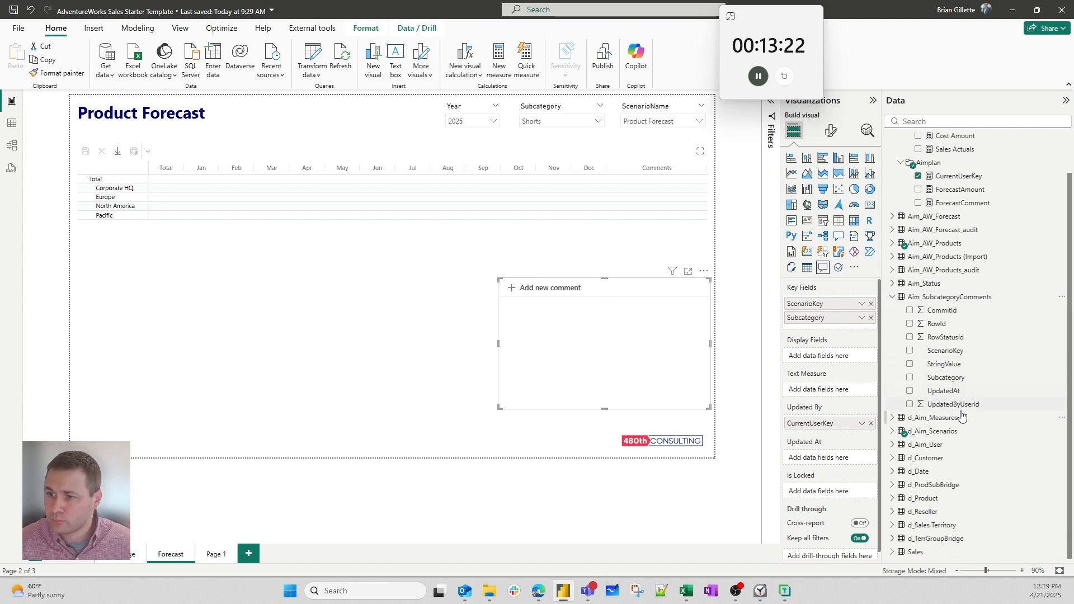
pyautogui.moveTo(961, 411); pyautogui.dragTo(843, 390)
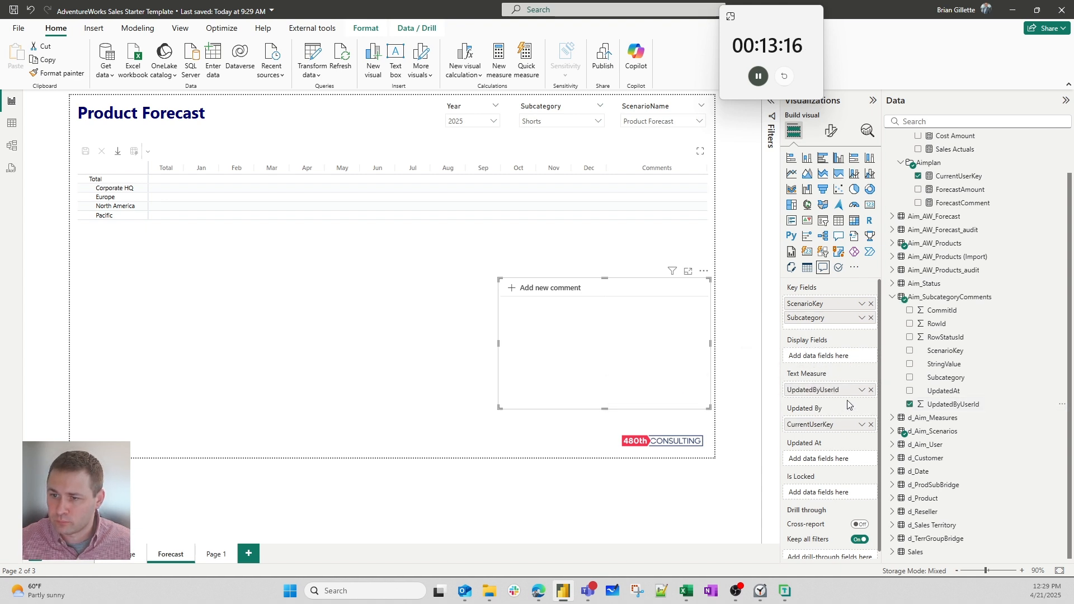
pyautogui.click(870, 391)
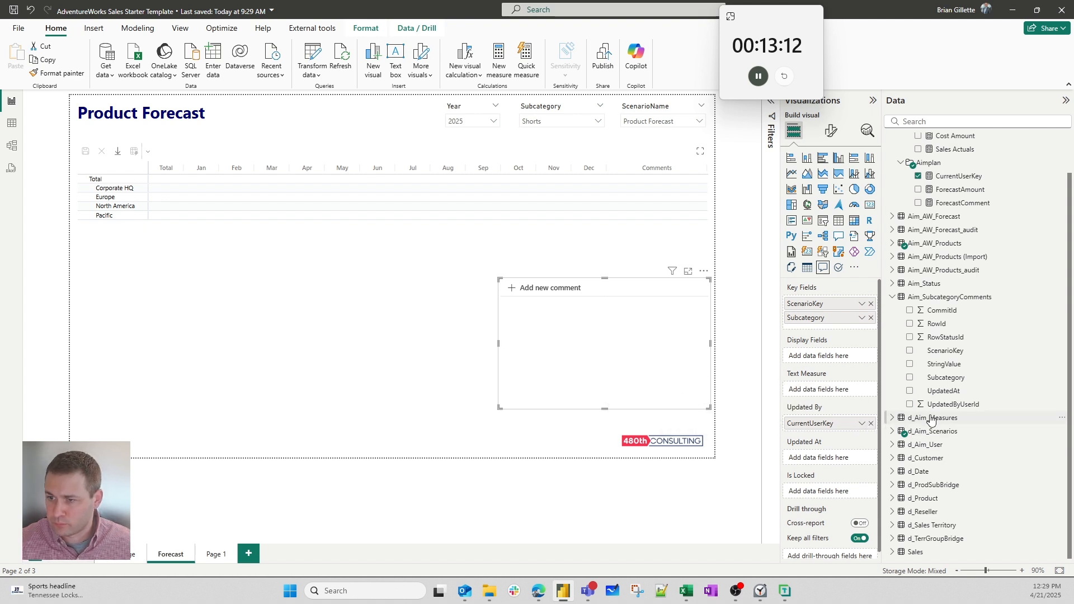
pyautogui.moveTo(953, 381); pyautogui.dragTo(824, 377)
pyautogui.click(893, 243)
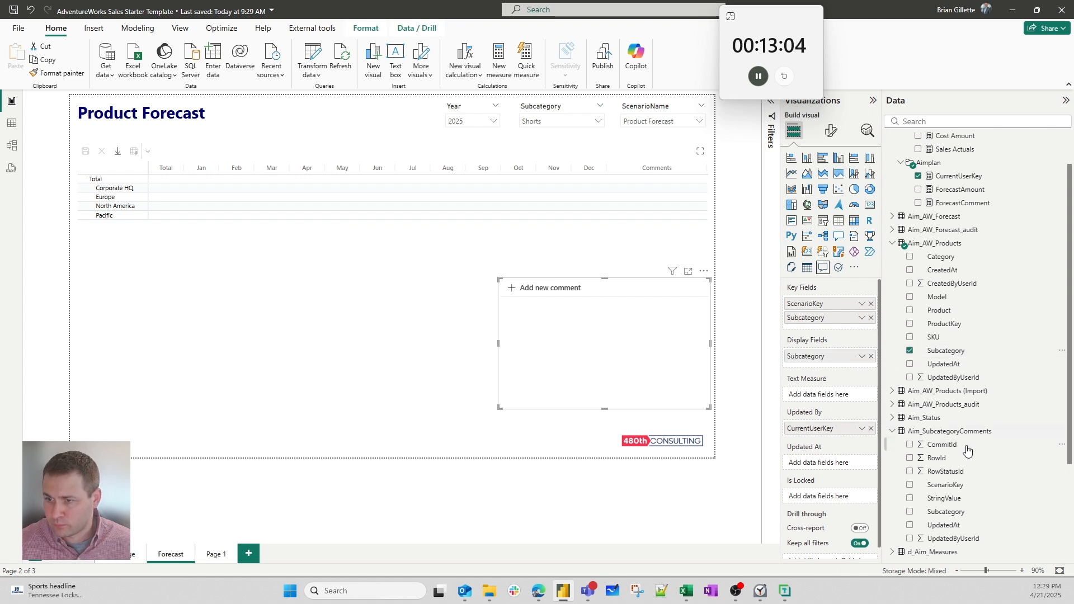
pyautogui.moveTo(936, 500); pyautogui.dragTo(835, 395)
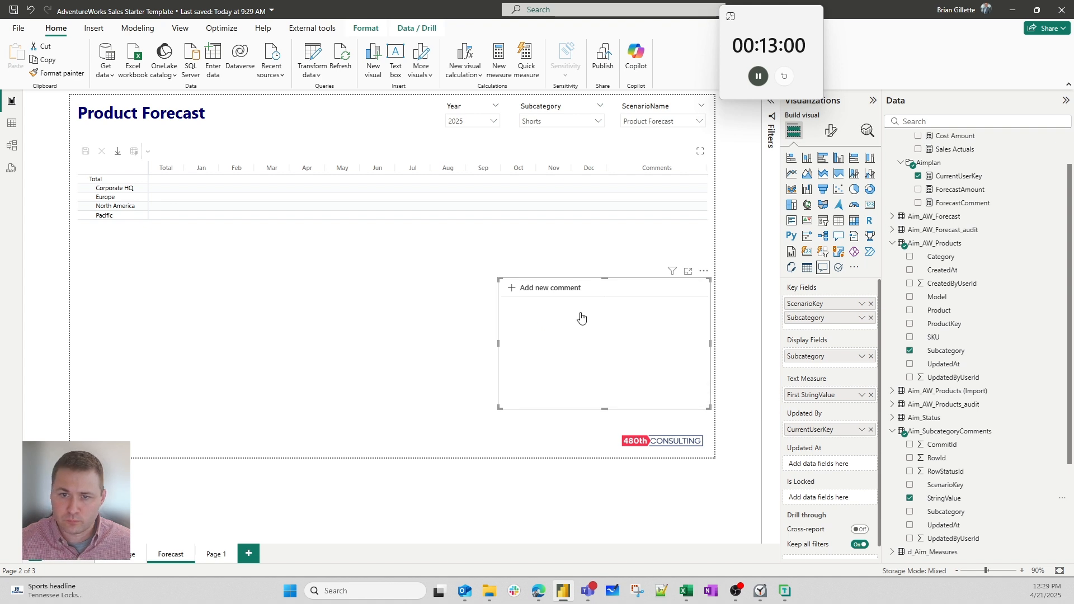
# - Add a comment for the Shorts subcategory reading "General 2025 Comment for Shorts Forecast" and save it
pyautogui.click(533, 288)
pyautogui.click(554, 330)
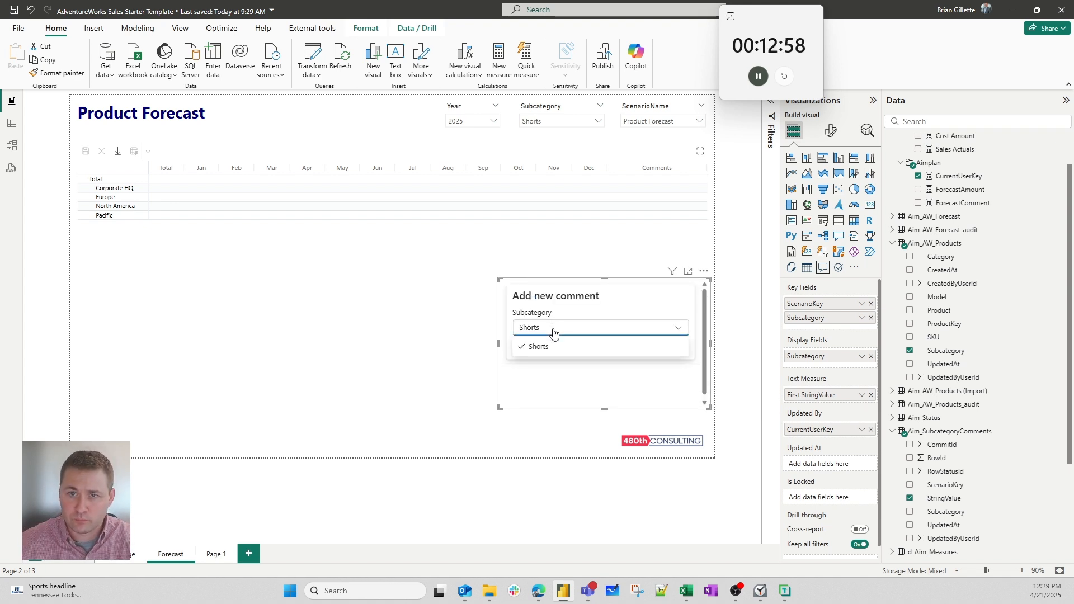
pyautogui.click(556, 328)
pyautogui.click(664, 348)
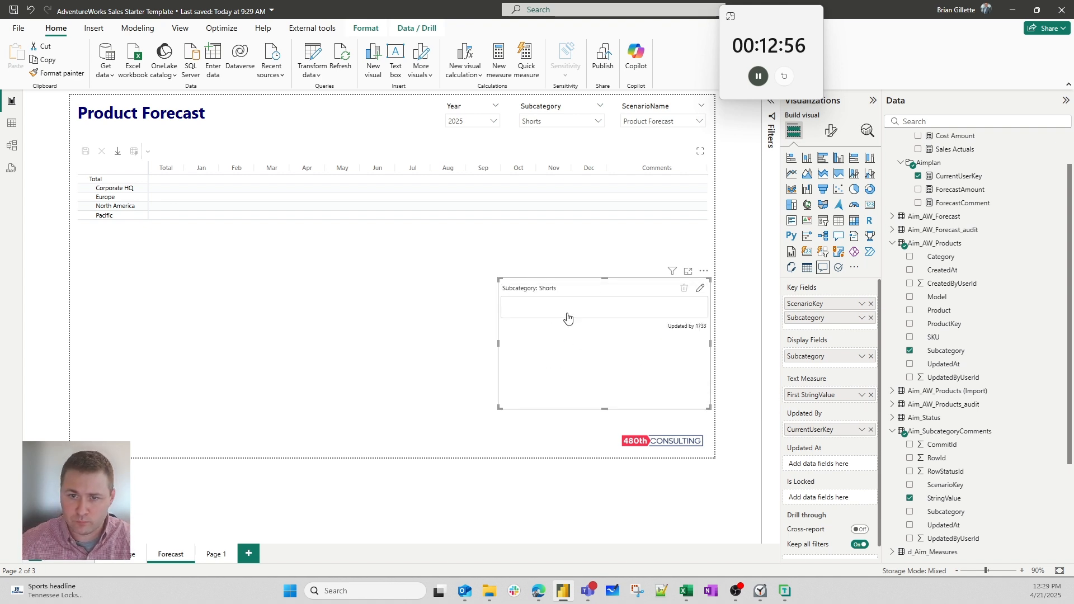
pyautogui.click(700, 289)
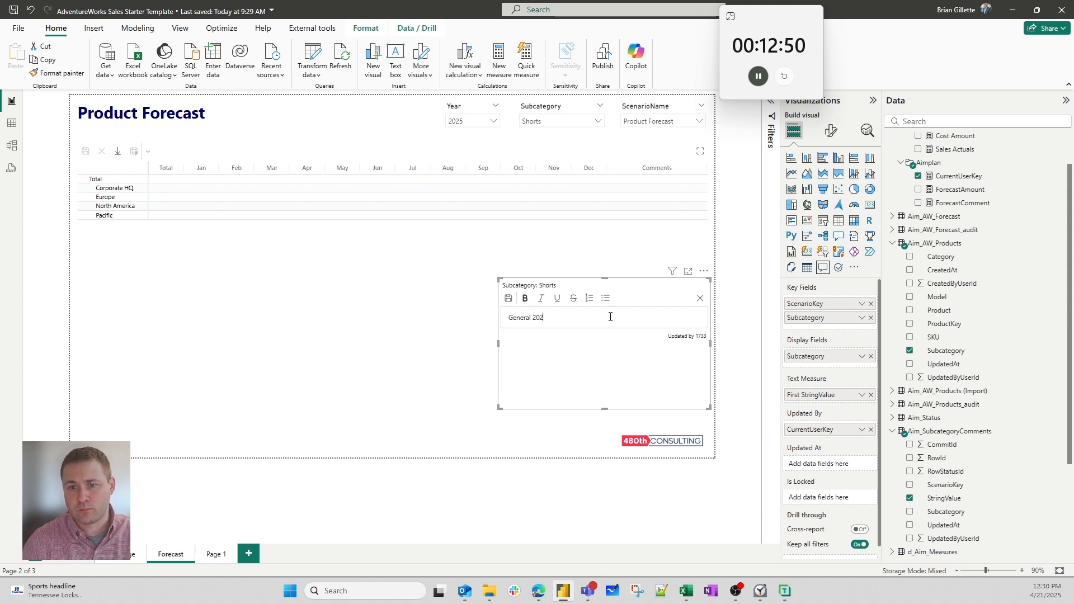
pyautogui.write('General 2025 Comment for Shorts Forecast')
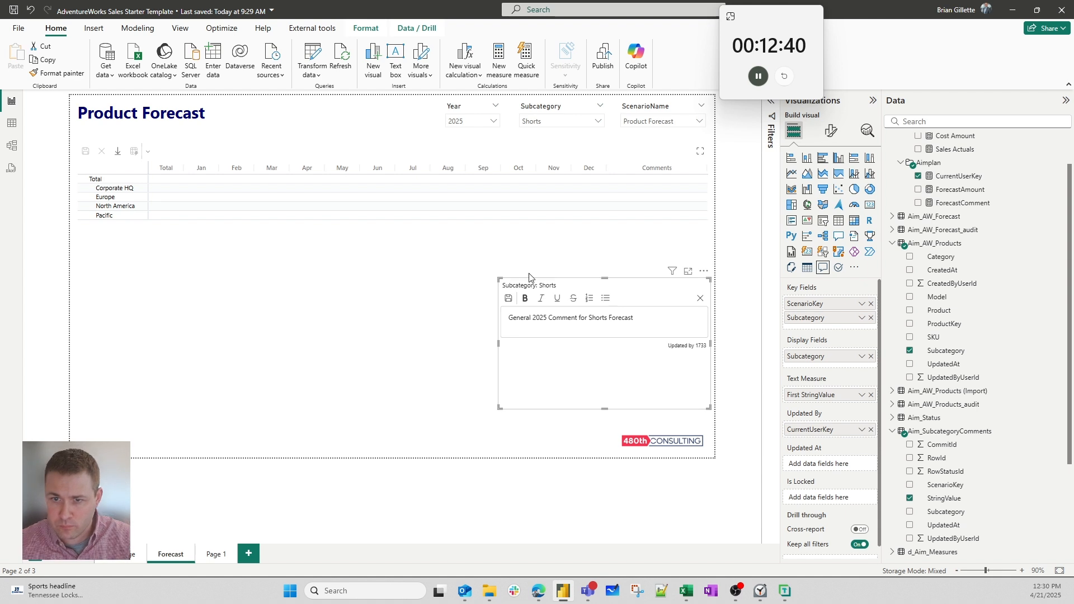
pyautogui.click(510, 298)
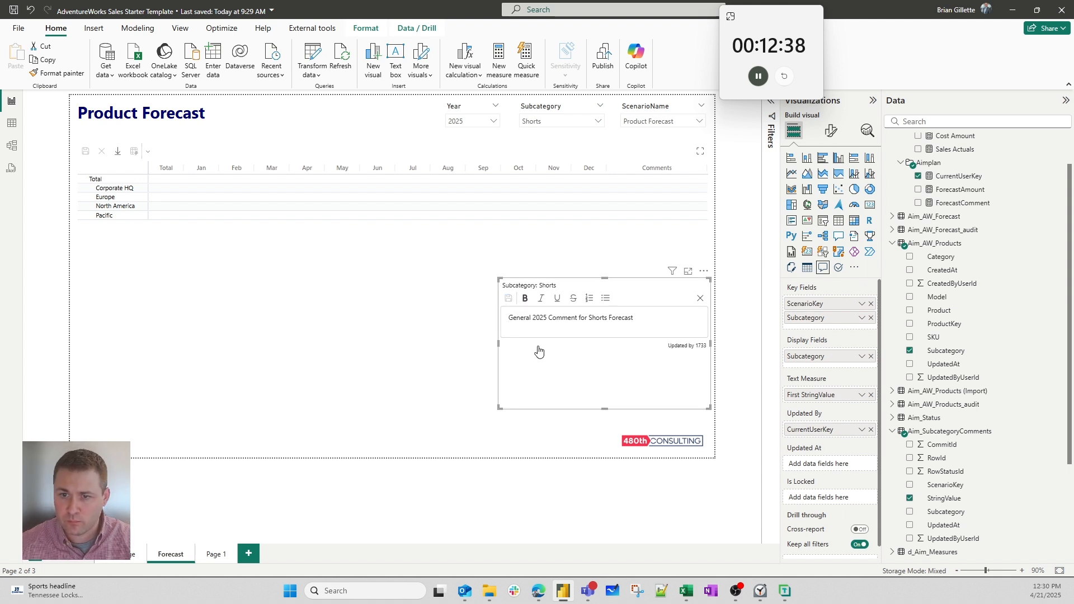
pyautogui.click(465, 387)
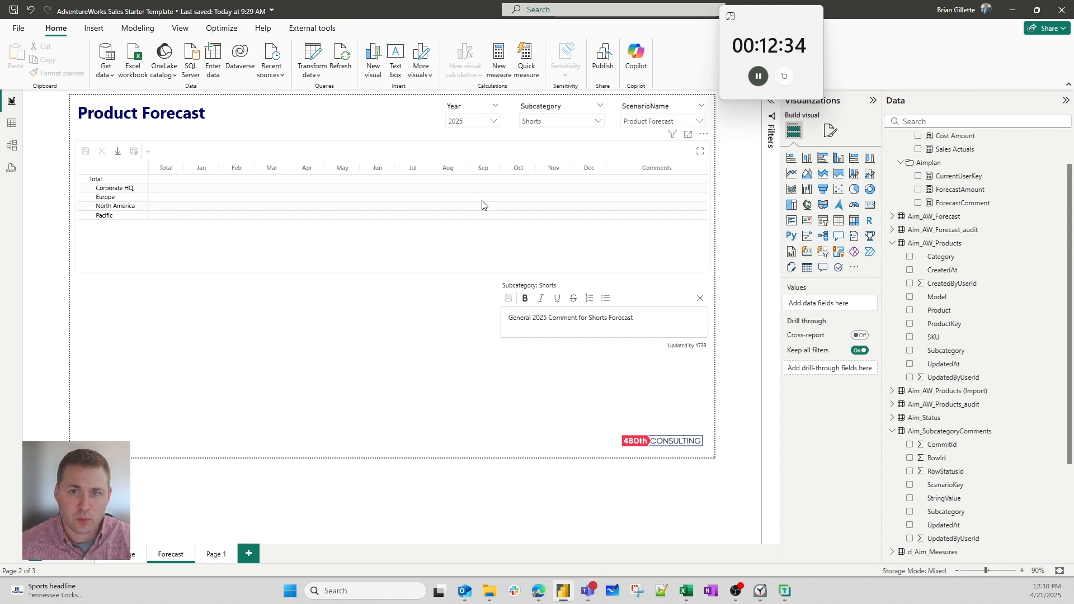
# - Browse the Subcategory slicer and check the comments visual with Shorts selected
pyautogui.click(564, 122)
pyautogui.scroll(-5, 556, 174)
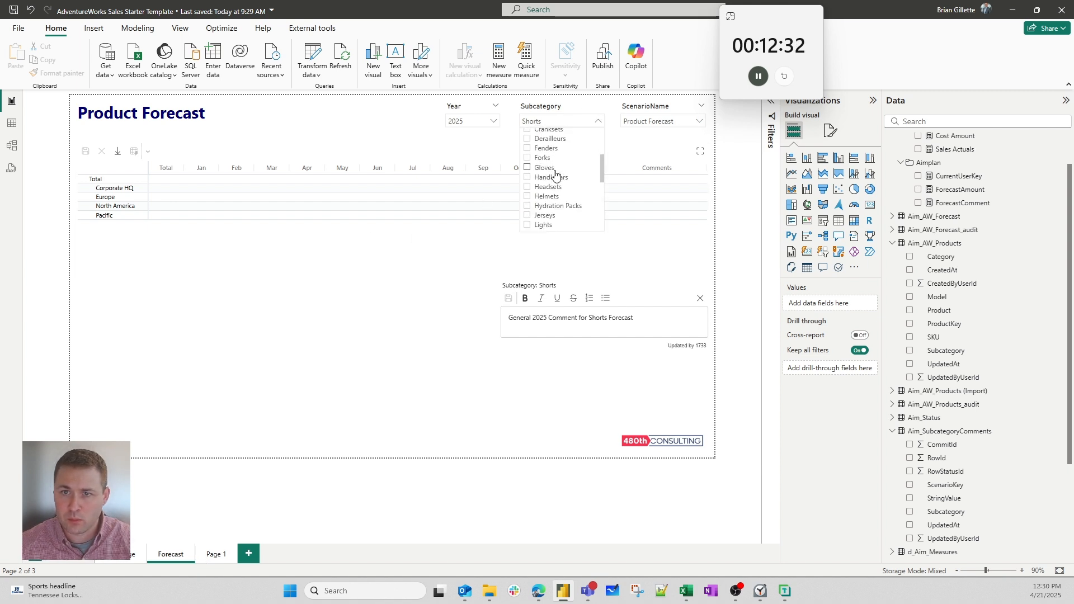
pyautogui.click(543, 200)
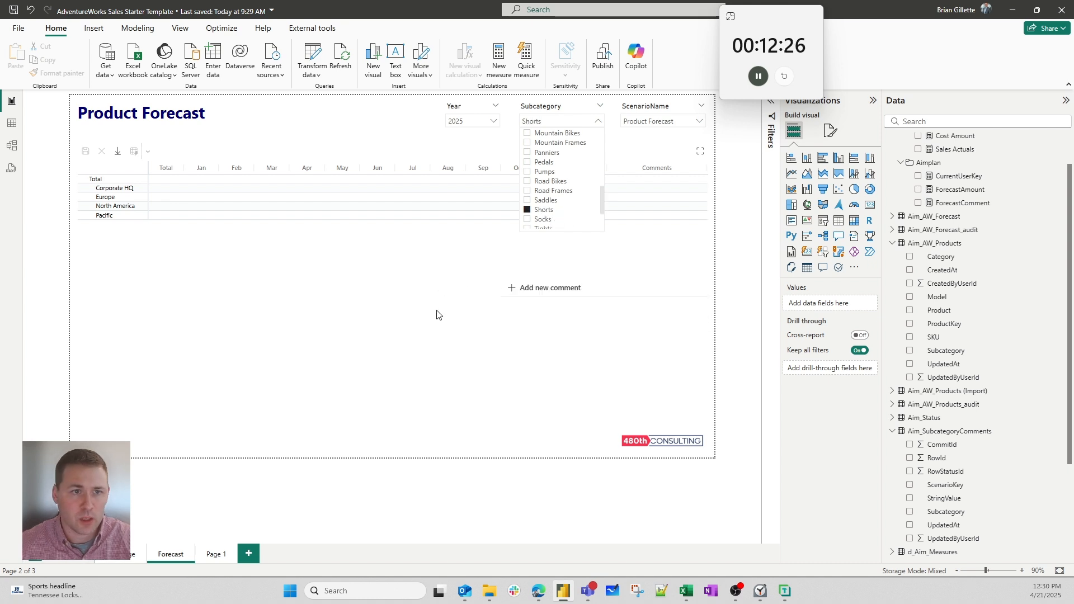
# - Refresh all visuals on the Forecast page with the Shorts subcategory selected
pyautogui.click(408, 248)
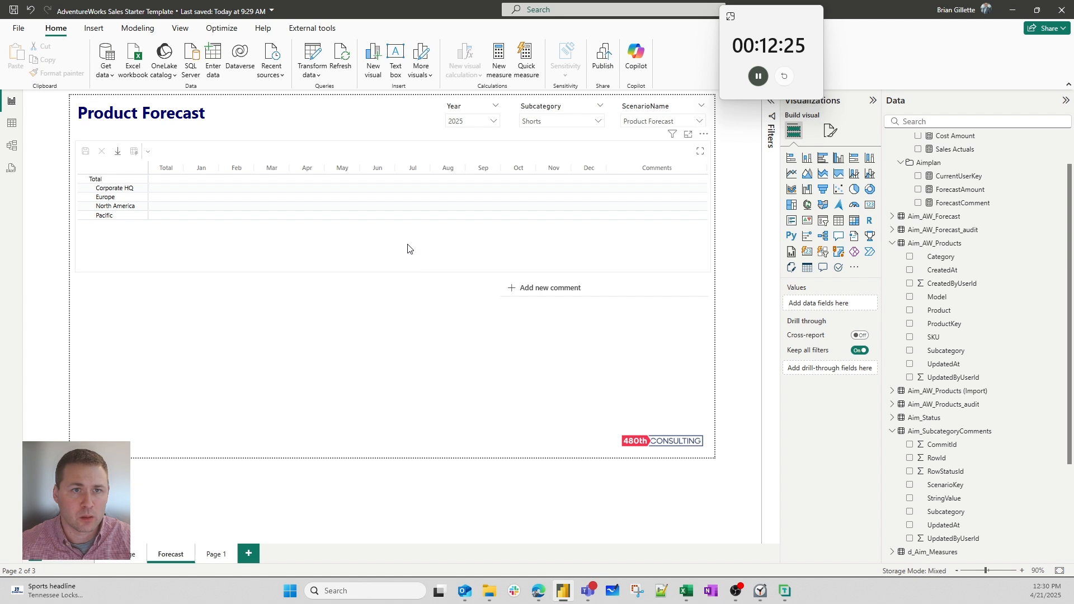
pyautogui.click(137, 28)
pyautogui.click(221, 28)
pyautogui.click(44, 74)
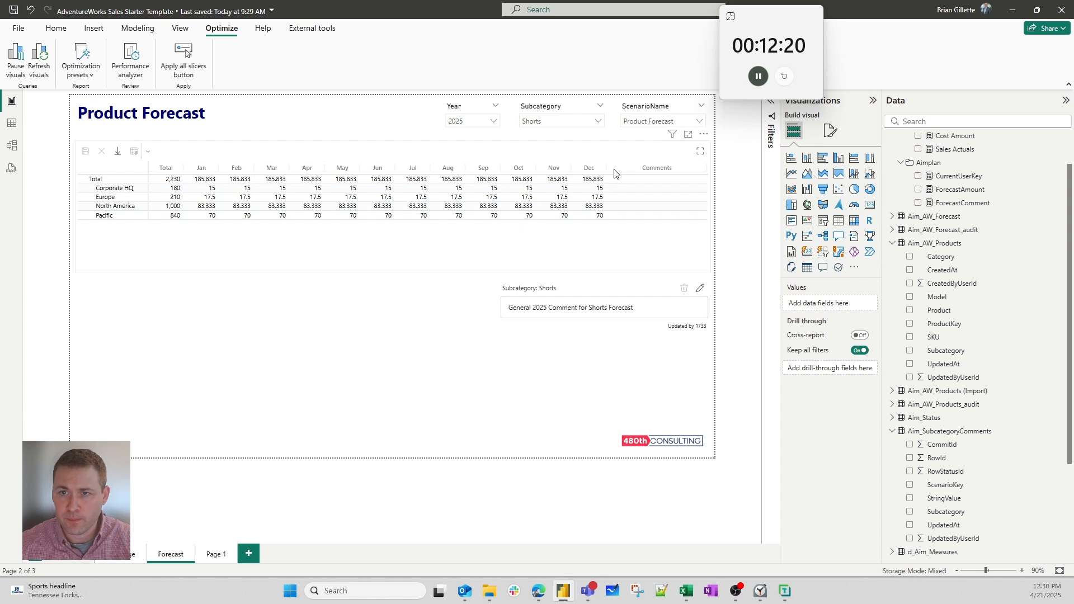
# - Switch the Subcategory slicer to Caps and back to Shorts to check how the forecast and comments visuals respond
pyautogui.click(576, 122)
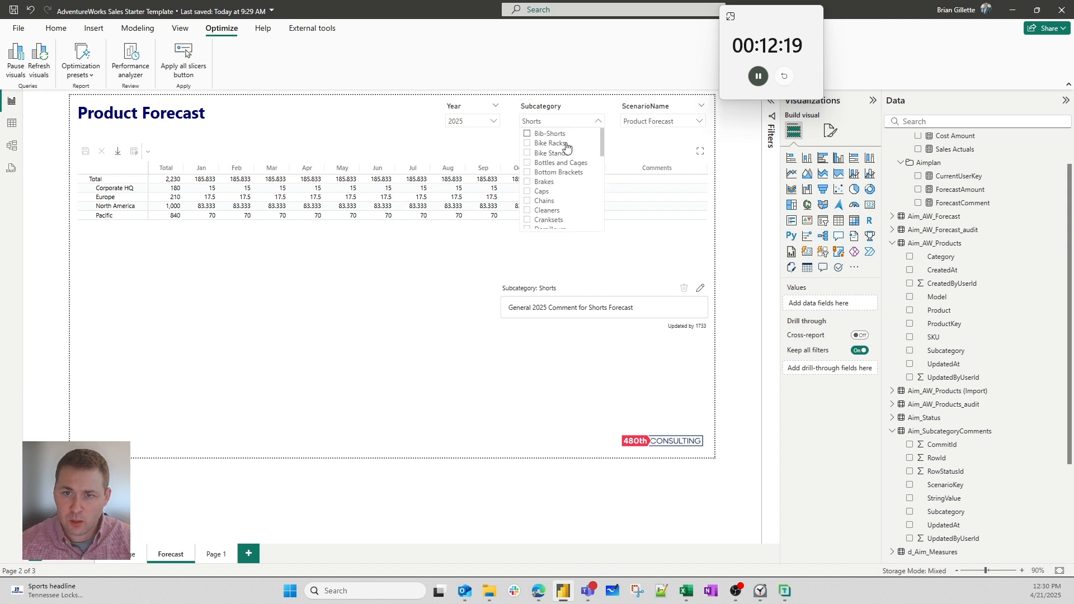
pyautogui.click(550, 191)
pyautogui.scroll(-3, 555, 203)
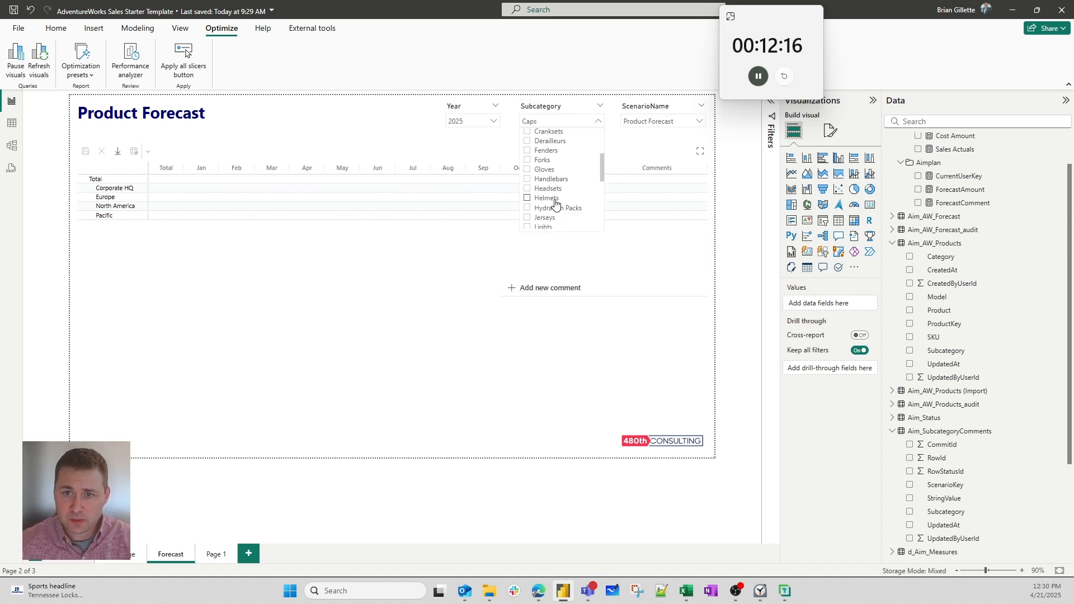
pyautogui.scroll(-5, 555, 203)
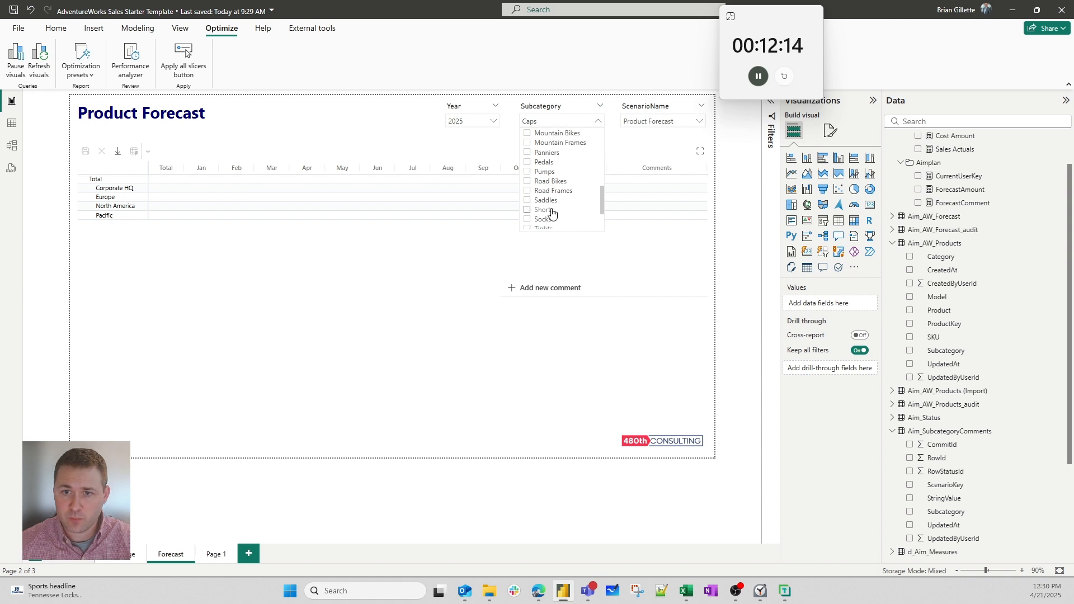
pyautogui.click(551, 210)
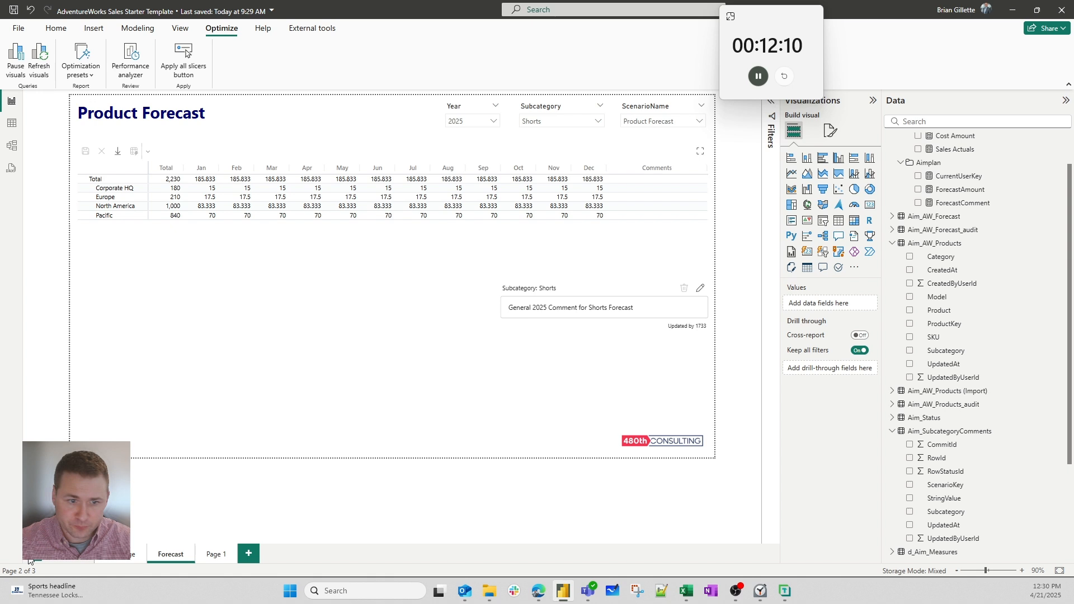
# - Review the remaining report page items, Product Update and Status Reference, in the forecast process checklist on the first page
pyautogui.click(118, 554)
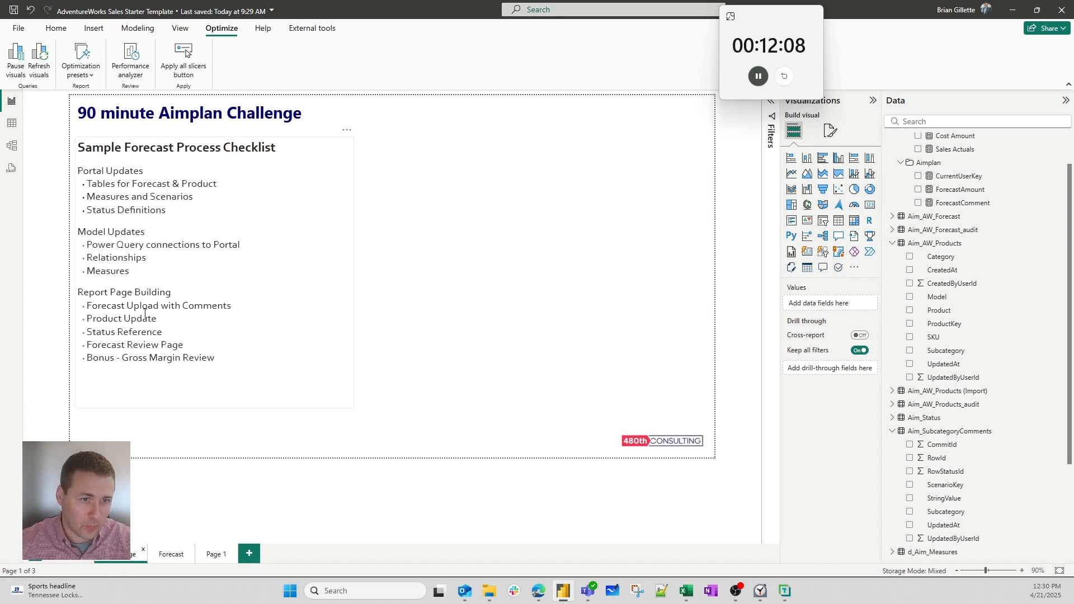
pyautogui.moveTo(159, 324)
pyautogui.mouseDown()
pyautogui.moveTo(89, 319)
pyautogui.moveTo(163, 334)
pyautogui.mouseUp()
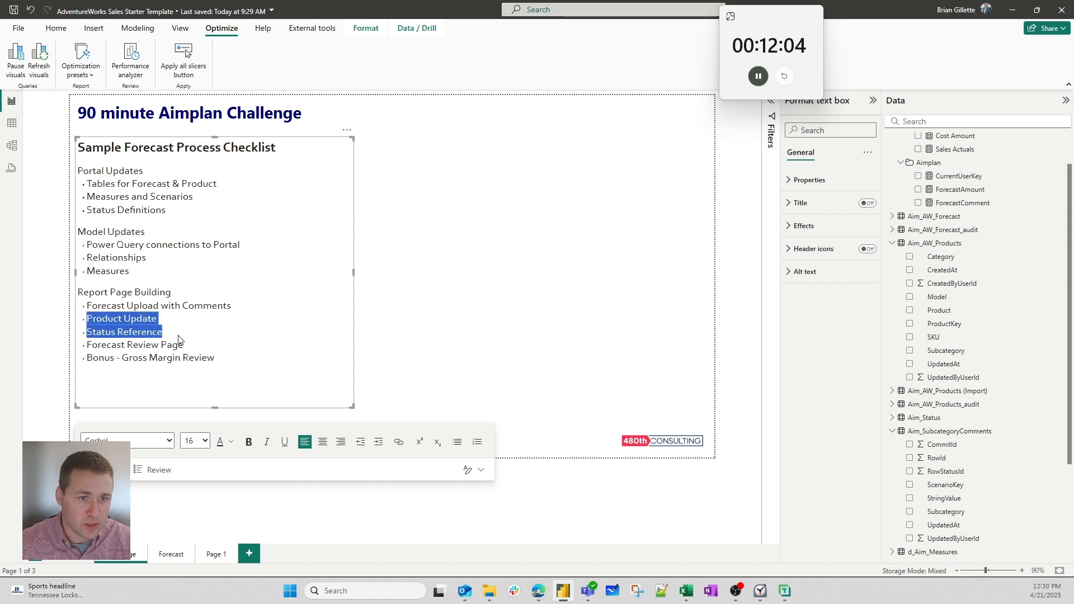
pyautogui.click(507, 351)
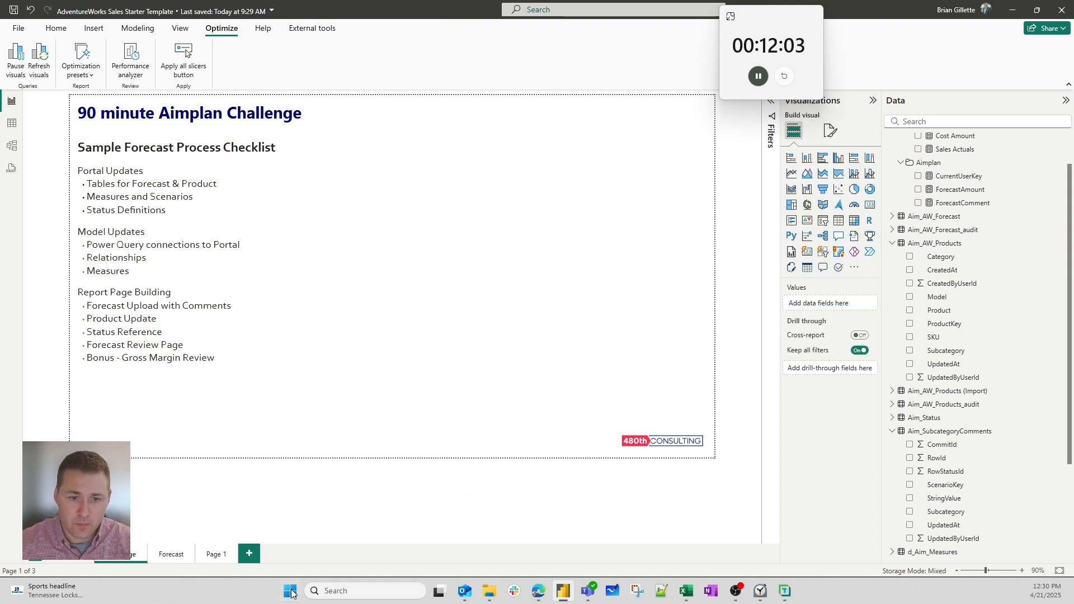
# - Rename the report page Page 1 as Validation
pyautogui.click(171, 556)
pyautogui.click(197, 561)
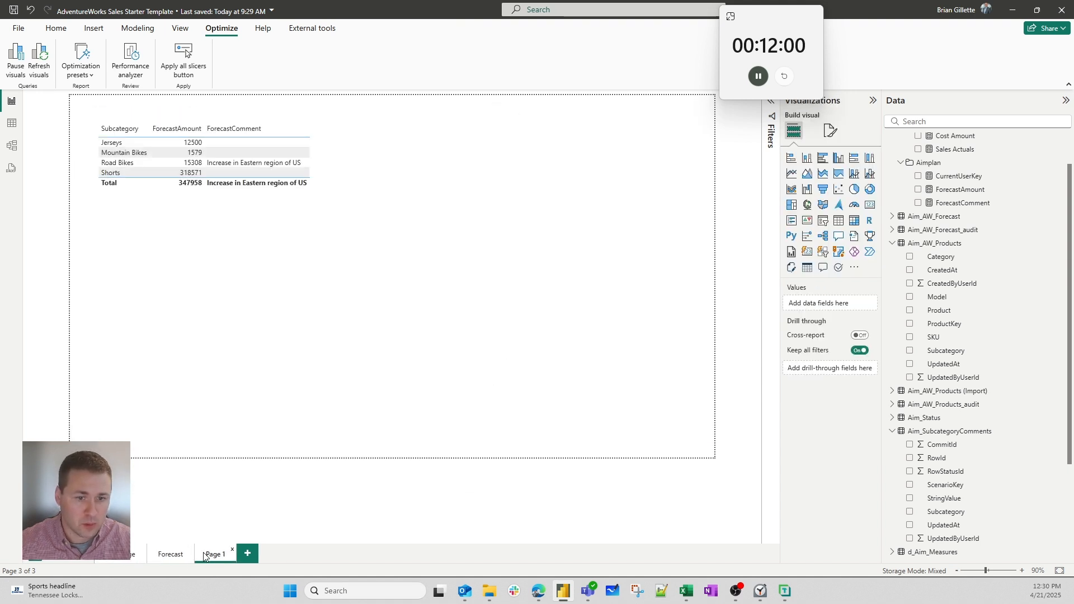
pyautogui.doubleClick(214, 555)
pyautogui.write('Val')
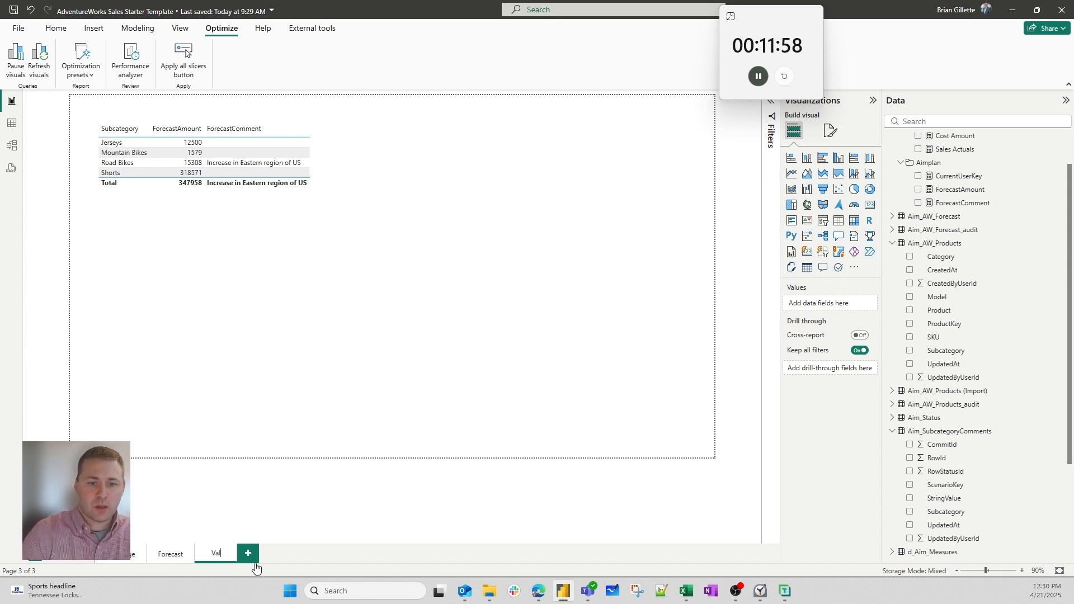
pyautogui.write('idation')
pyautogui.press('Return')
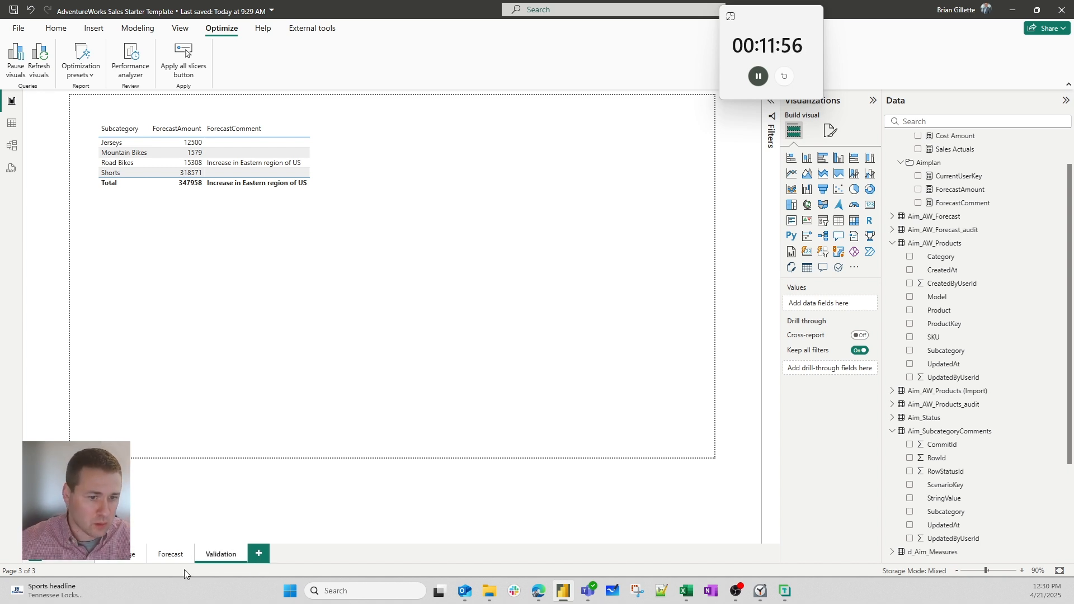
# - Duplicate the Forecast page and name the copy Products
pyautogui.rightClick(180, 555)
pyautogui.click(211, 491)
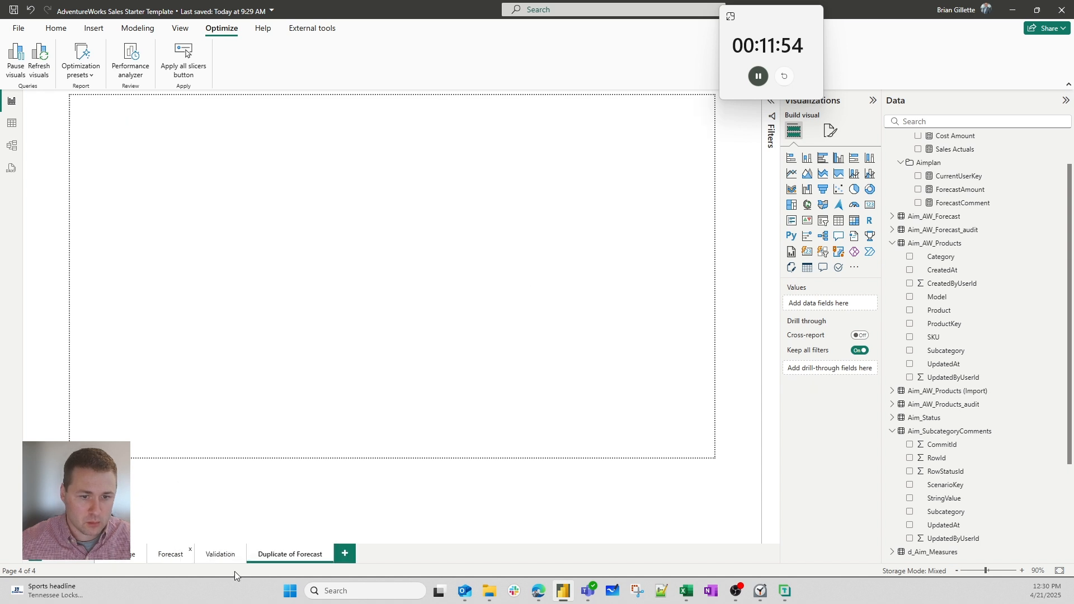
pyautogui.doubleClick(321, 551)
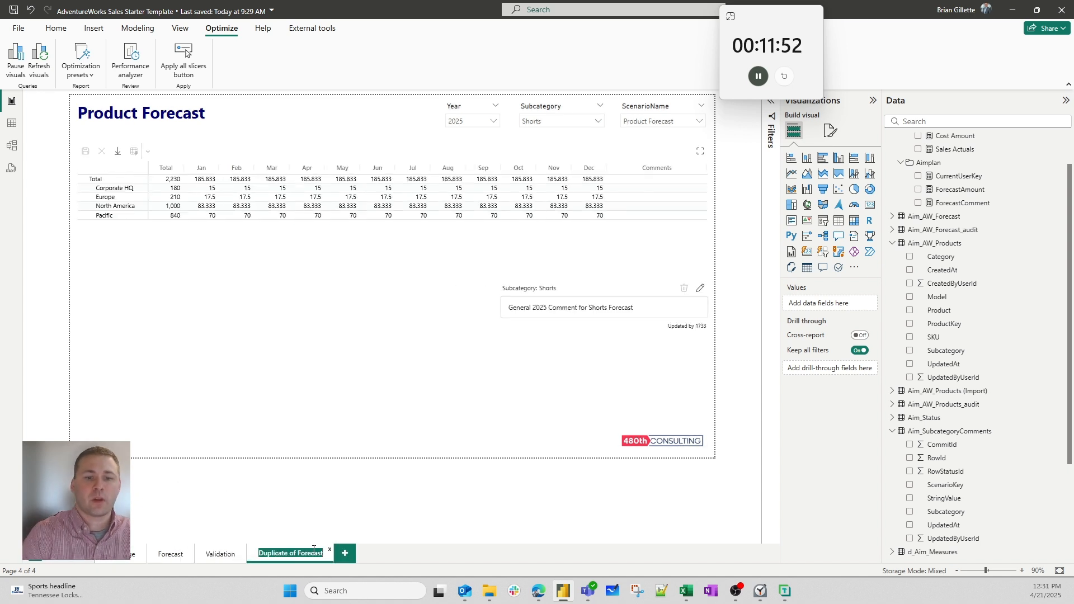
pyautogui.write('Products')
pyautogui.press('Return')
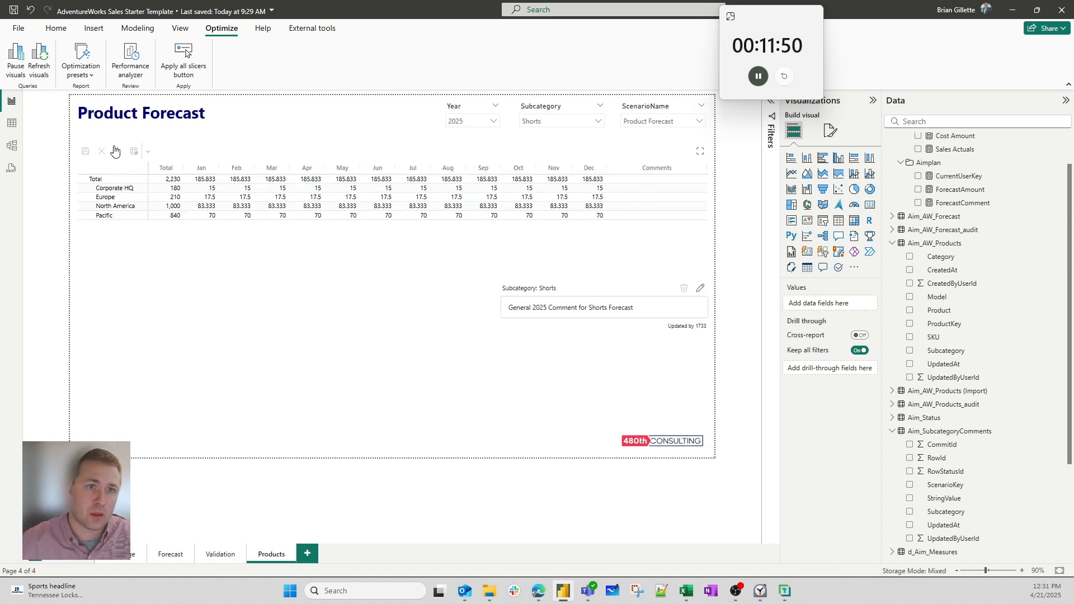
# - Change the Products page title to "Product Table Mgmt"
pyautogui.click(171, 113)
pyautogui.doubleClick(170, 113)
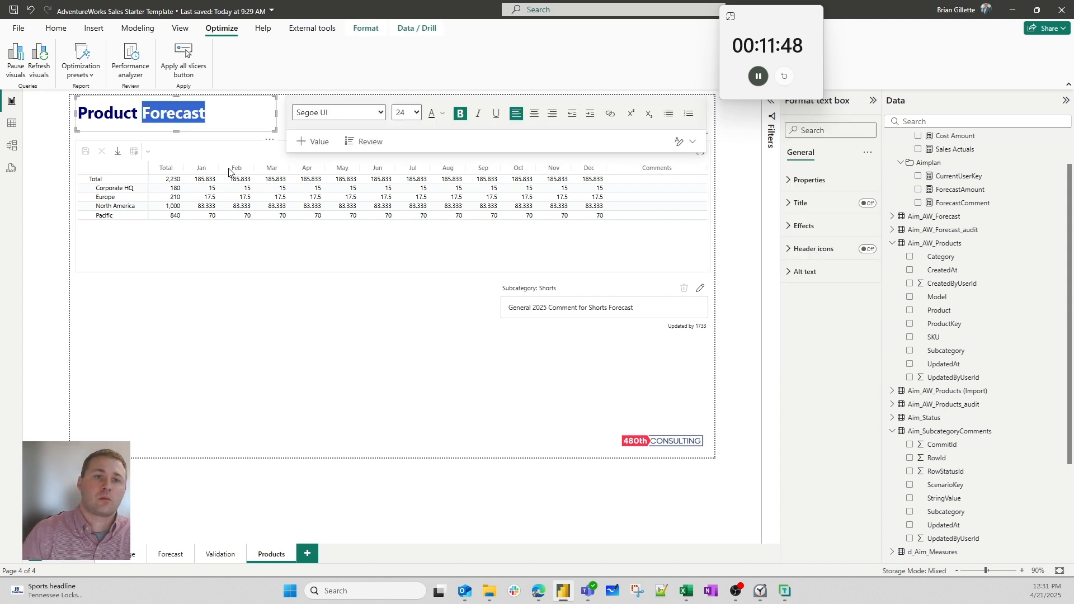
pyautogui.write('Tab')
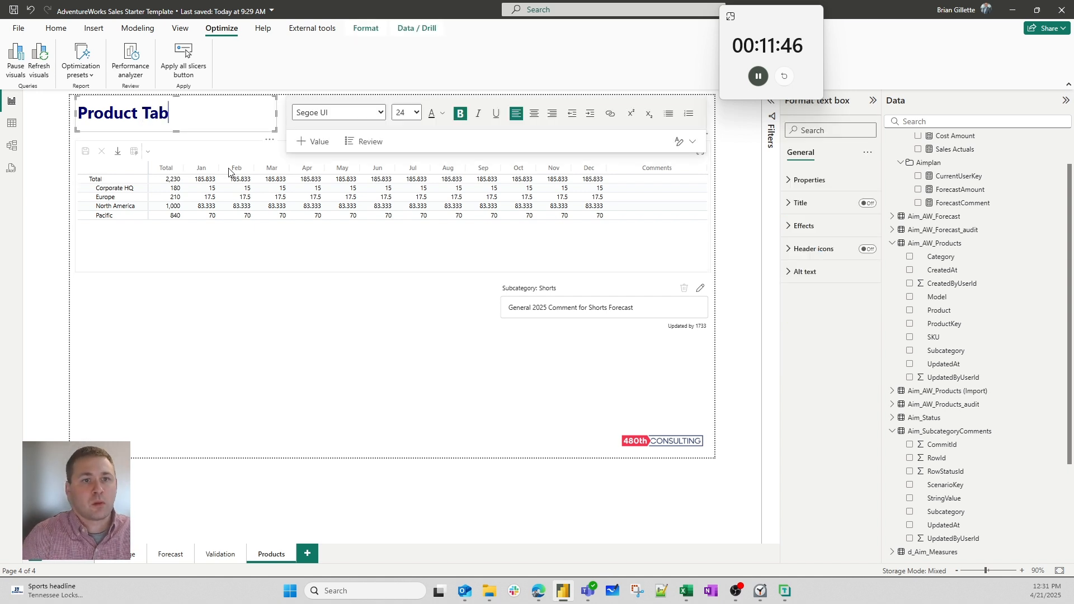
pyautogui.write('le Mgmt')
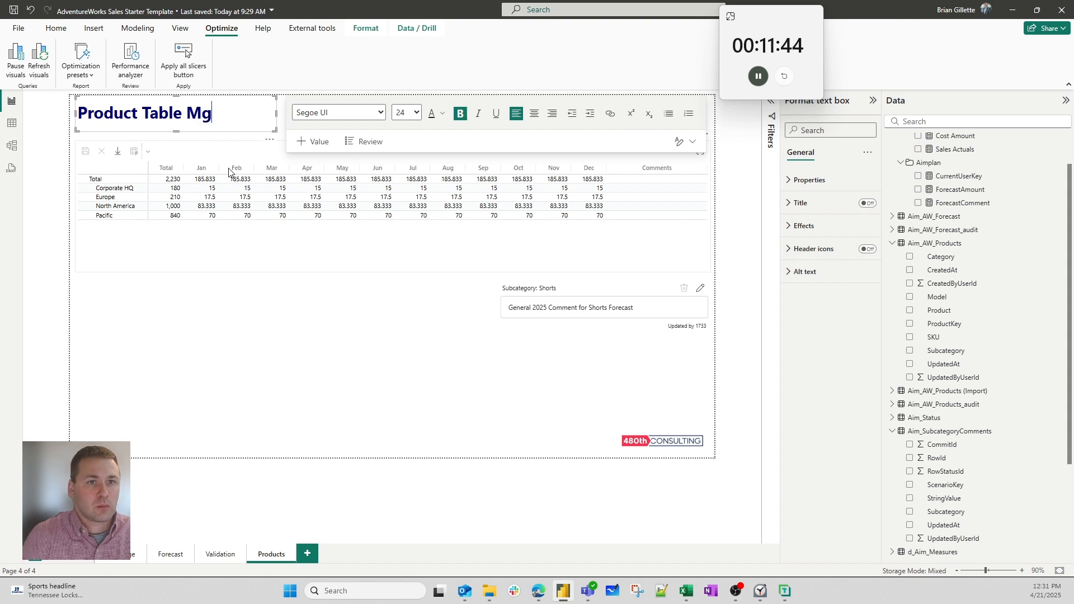
pyautogui.press('Return')
# - Delete the copied subcategory comments visual and the forecast matrix from the Products page
pyautogui.click(573, 296)
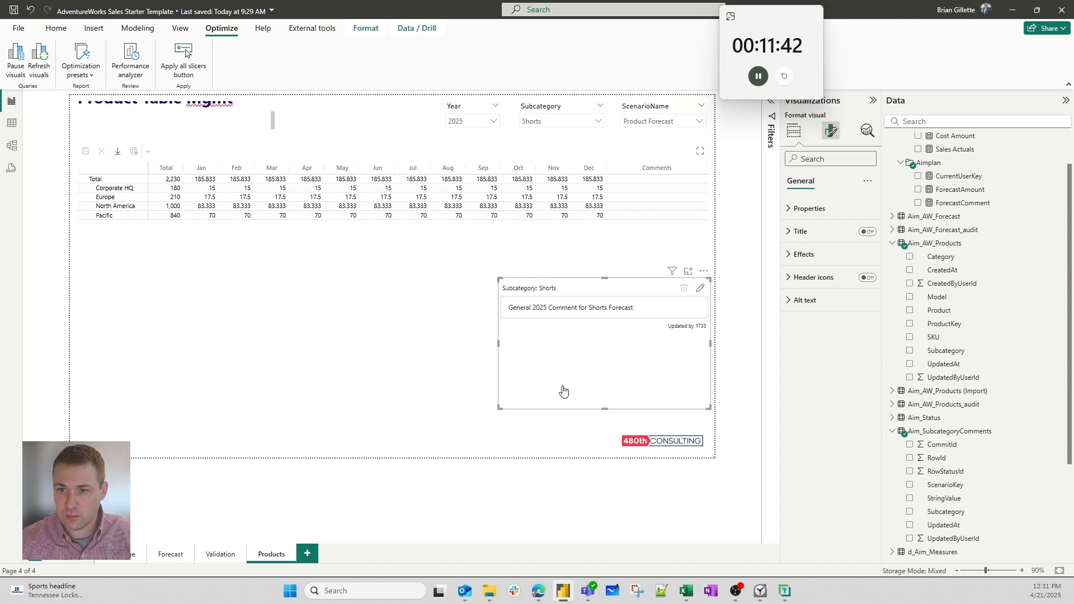
pyautogui.click(594, 249)
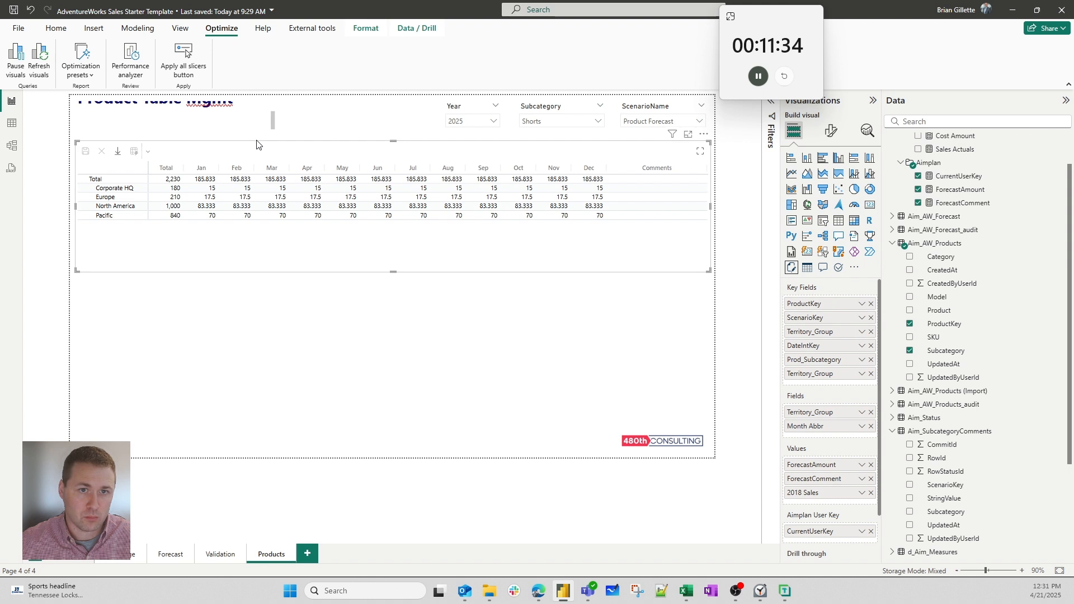
pyautogui.press('Delete')
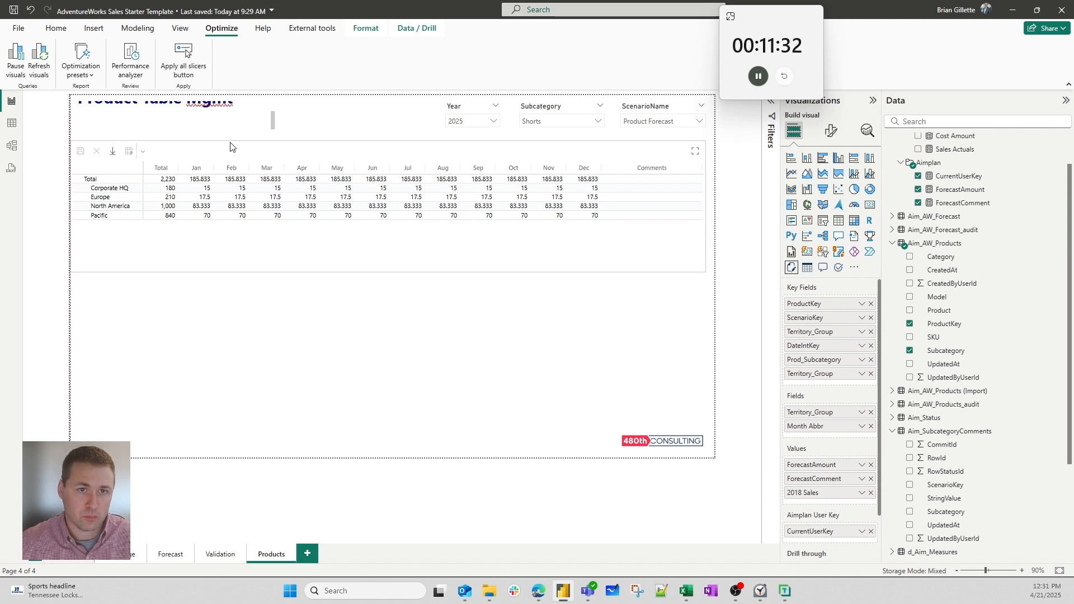
pyautogui.click(222, 160)
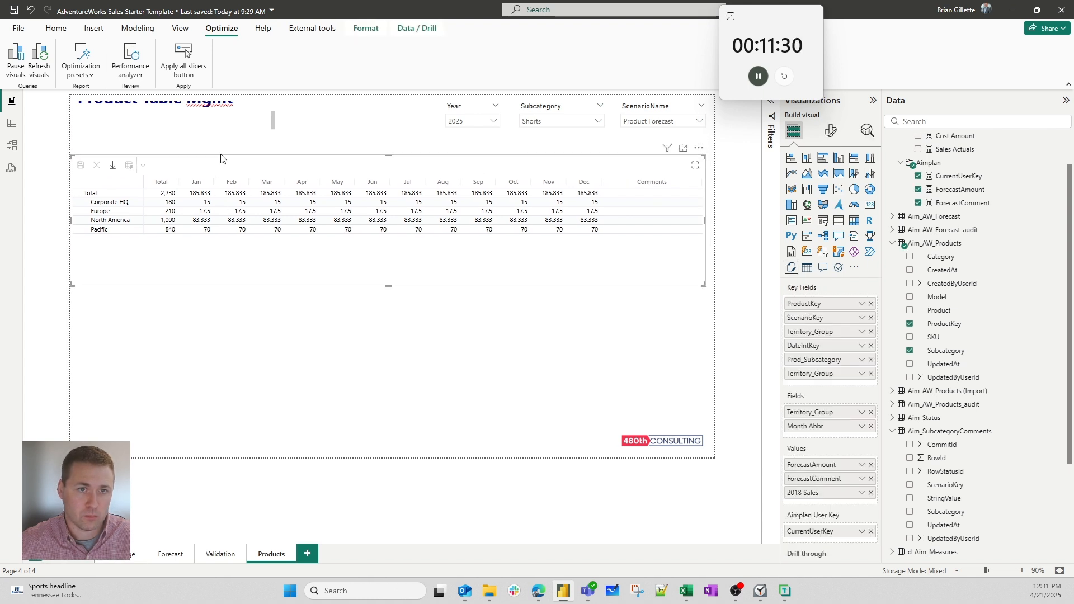
pyautogui.press('Delete')
pyautogui.click(223, 159)
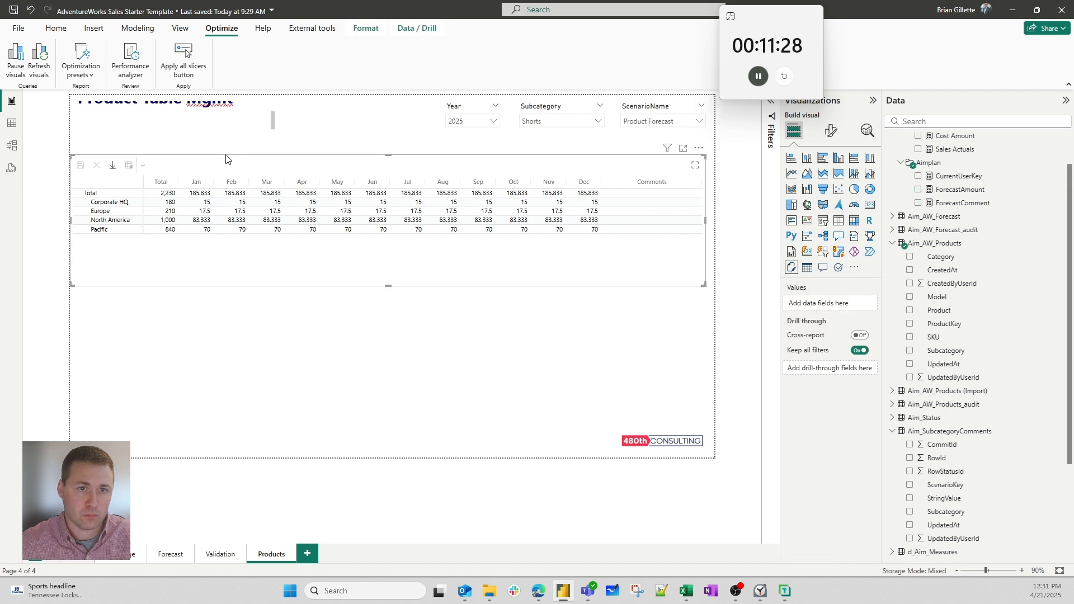
pyautogui.press('Delete')
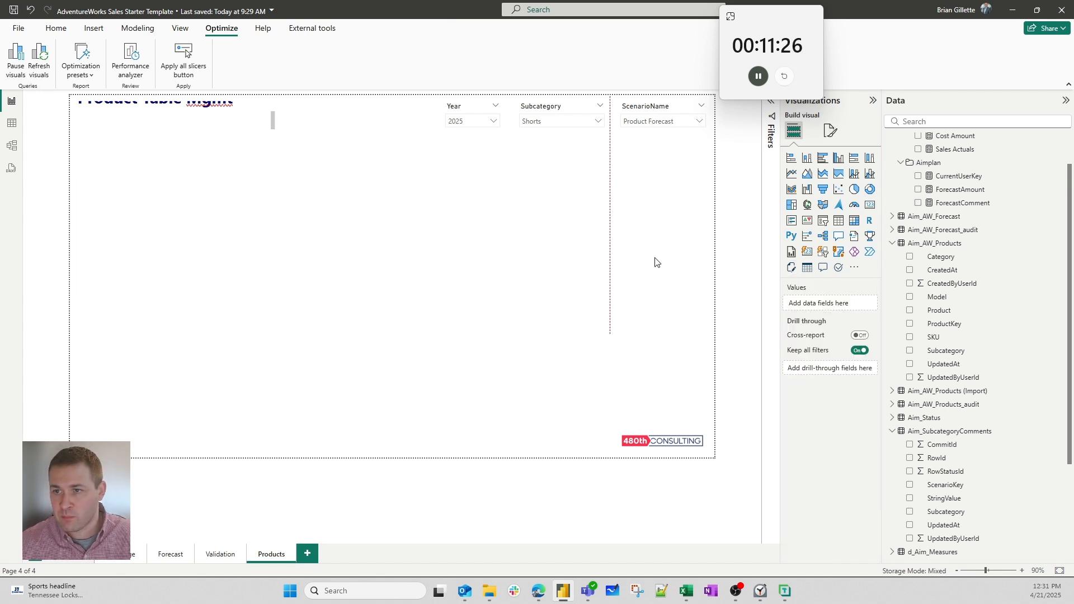
# - Add an empty Aimplan table visual to the Products page and remove the stray line break after the page title
pyautogui.click(807, 268)
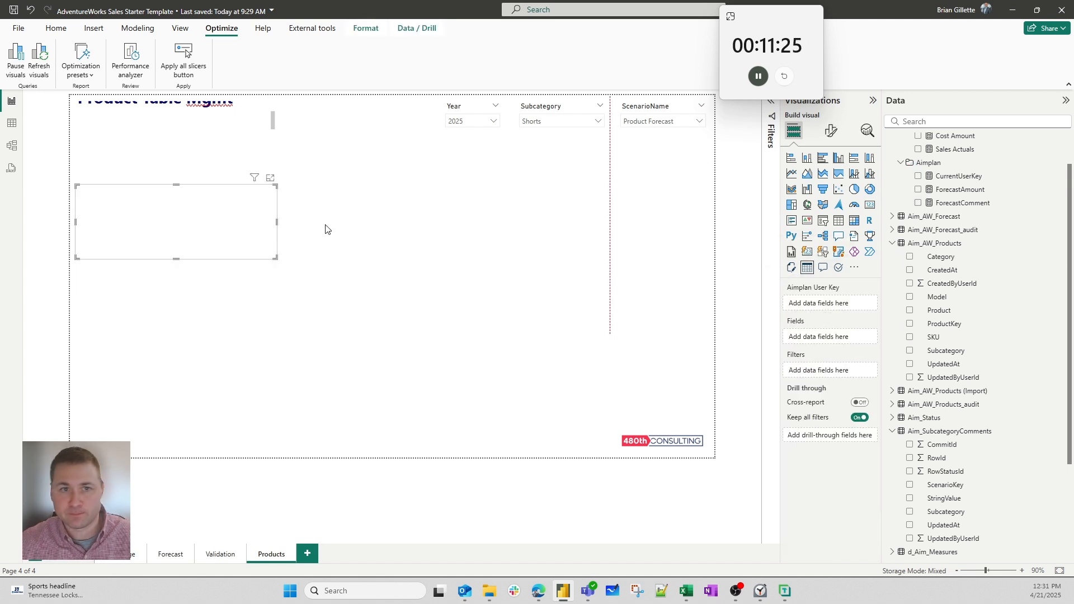
pyautogui.click(243, 116)
pyautogui.press('BackSpace')
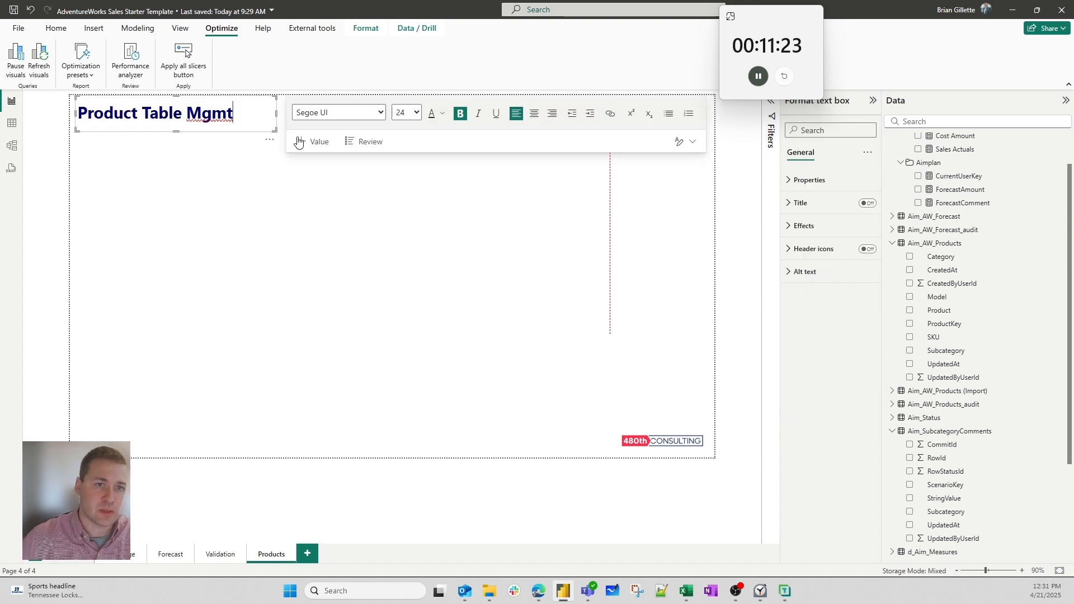
# - Enlarge the new Aimplan table visual to about 60 percent of the page width and 50 percent of its height
pyautogui.click(433, 248)
pyautogui.click(145, 209)
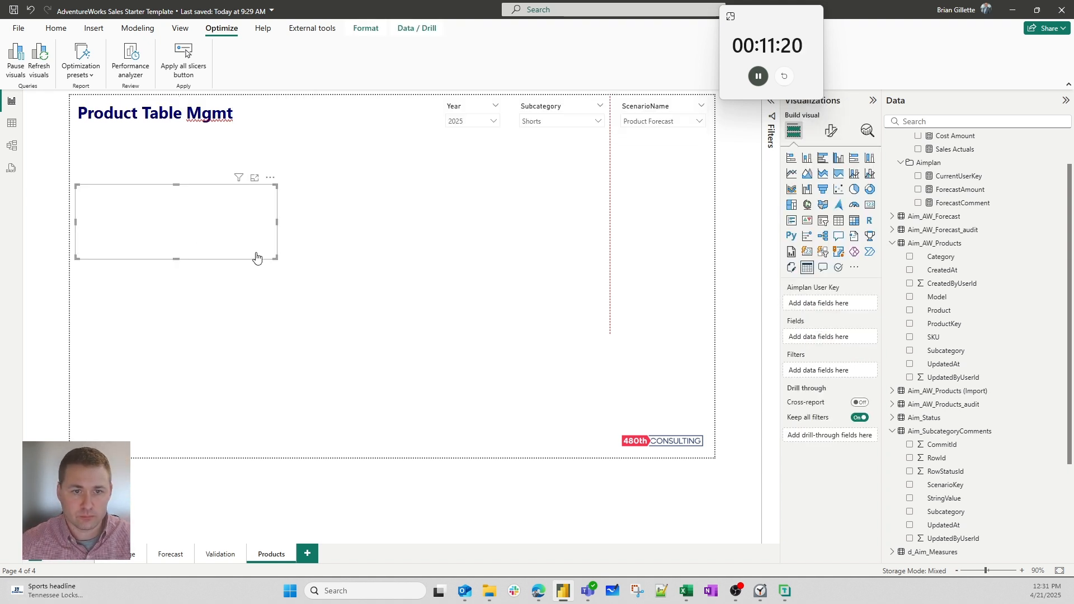
pyautogui.moveTo(275, 258); pyautogui.dragTo(460, 360)
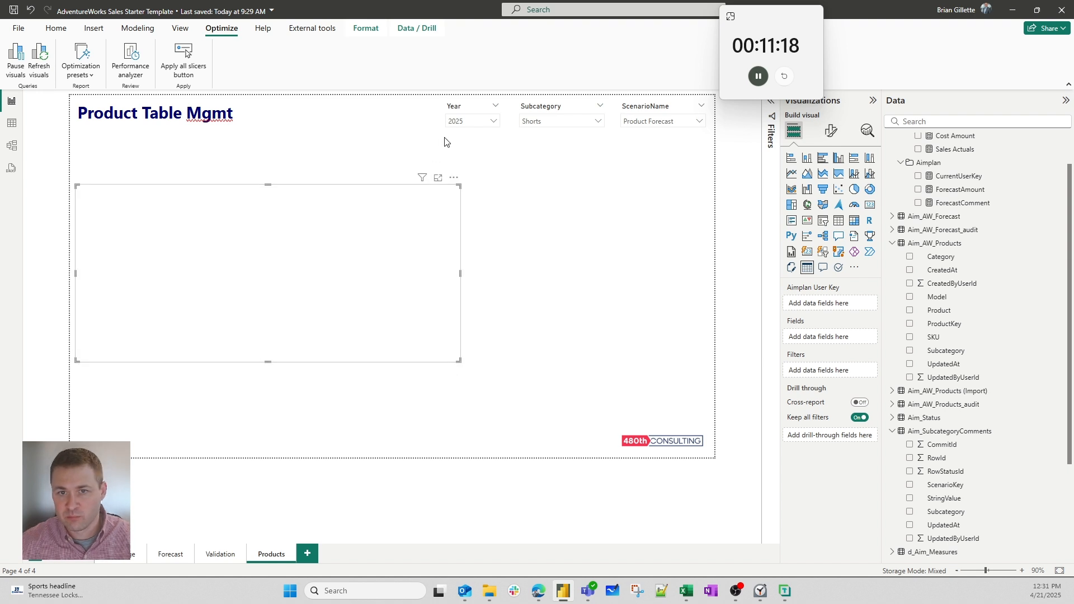
# - Connect the table visual to the 480th Internal (Sandbox) instance and AW_Products table, and set CurrentUserKey as its Aimplan User Key
pyautogui.click(453, 178)
pyautogui.click(470, 191)
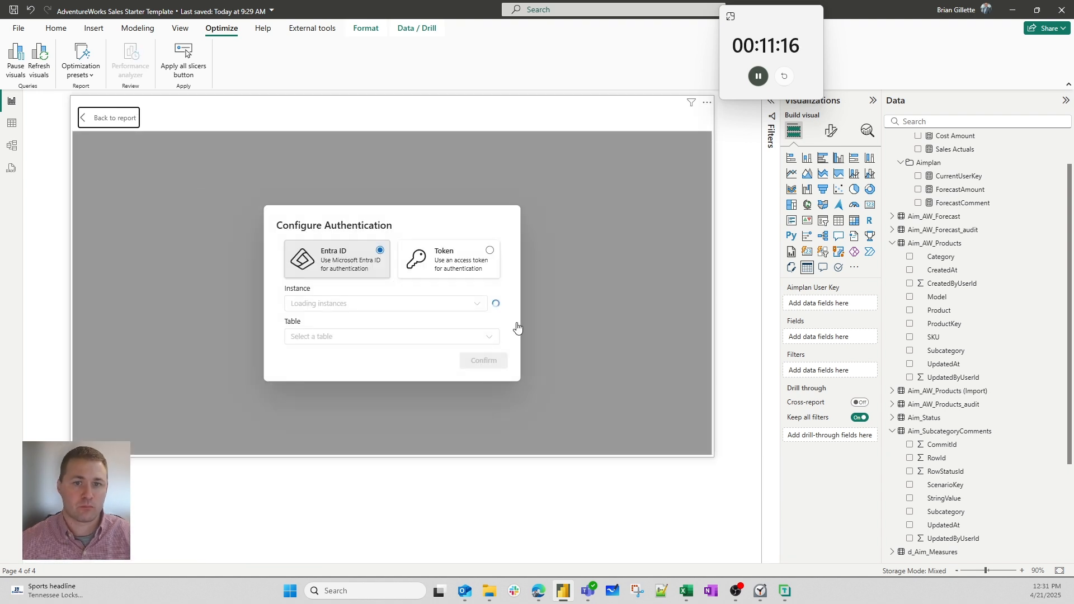
pyautogui.click(397, 309)
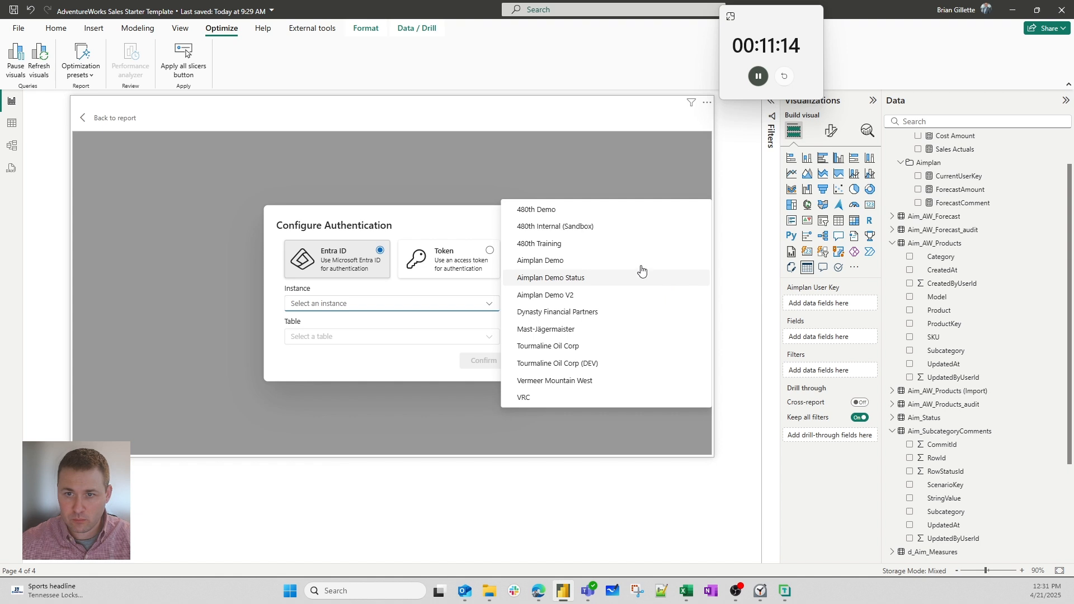
pyautogui.click(582, 223)
pyautogui.click(355, 342)
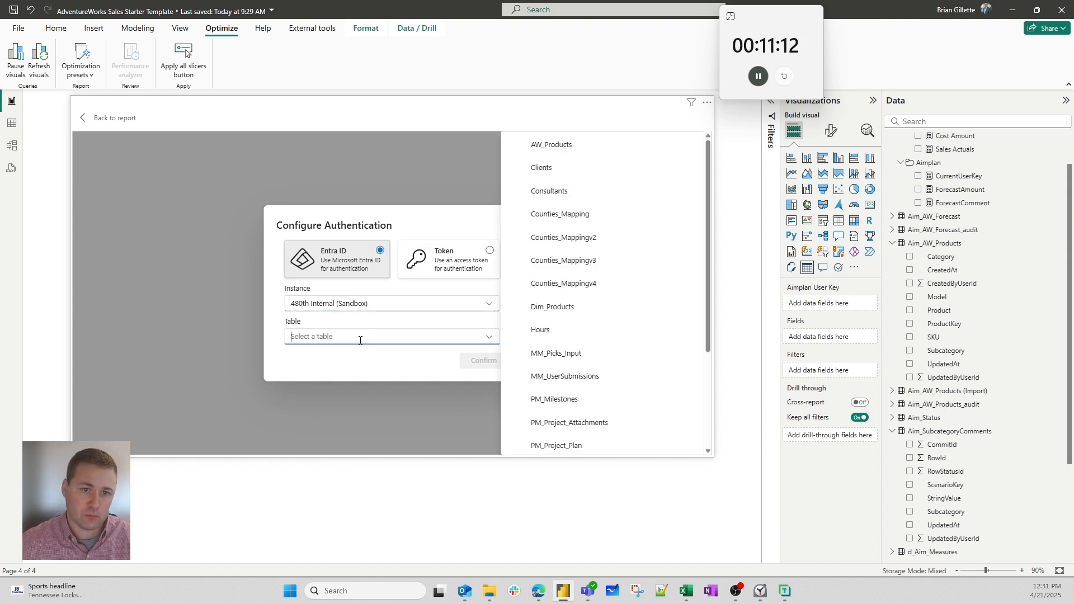
pyautogui.click(585, 148)
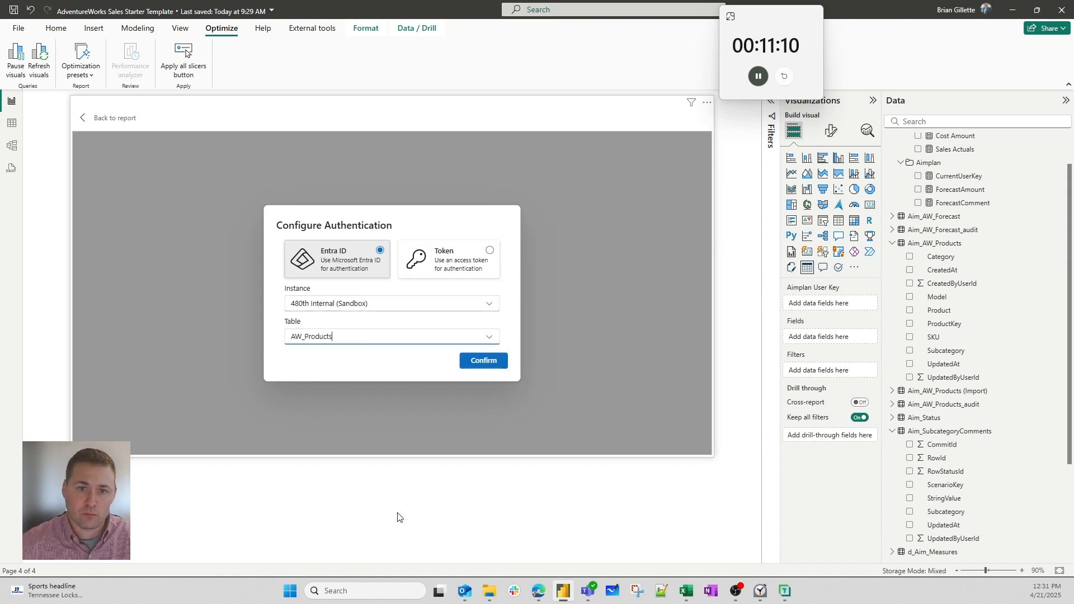
pyautogui.click(483, 361)
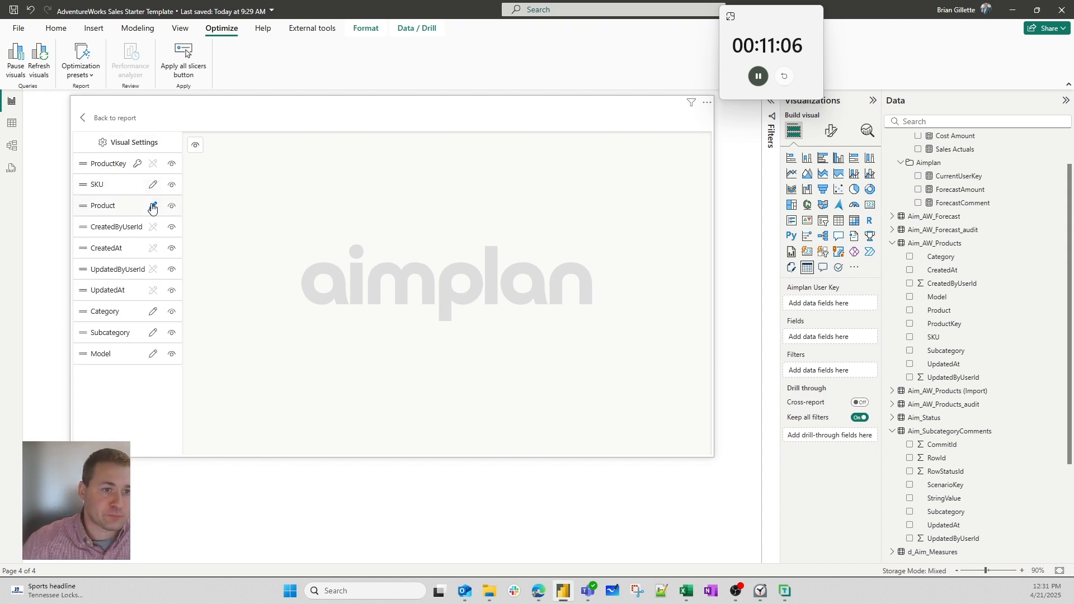
pyautogui.click(119, 117)
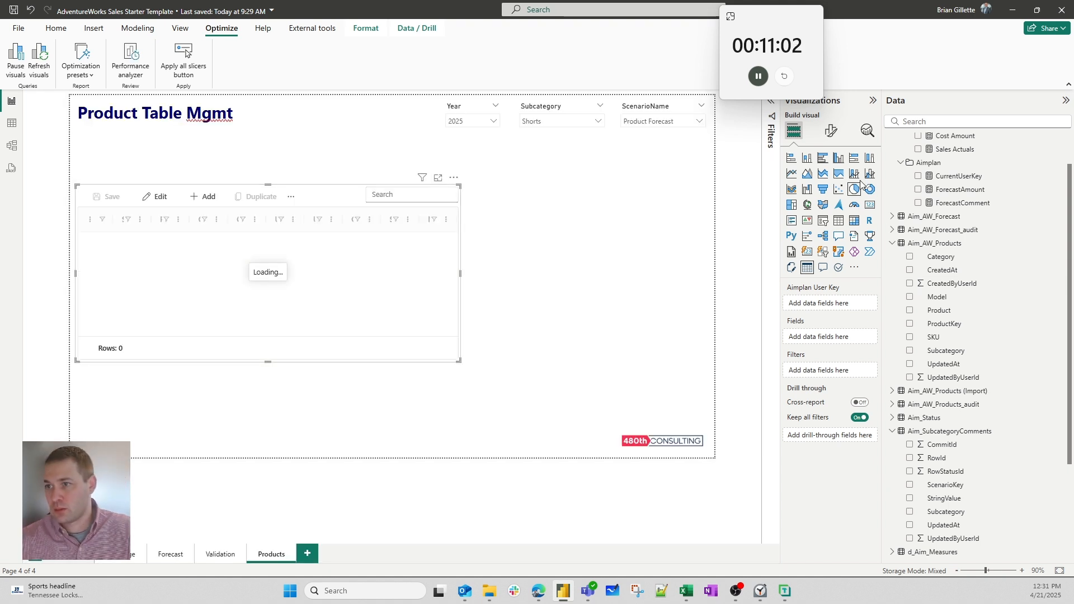
pyautogui.click(919, 177)
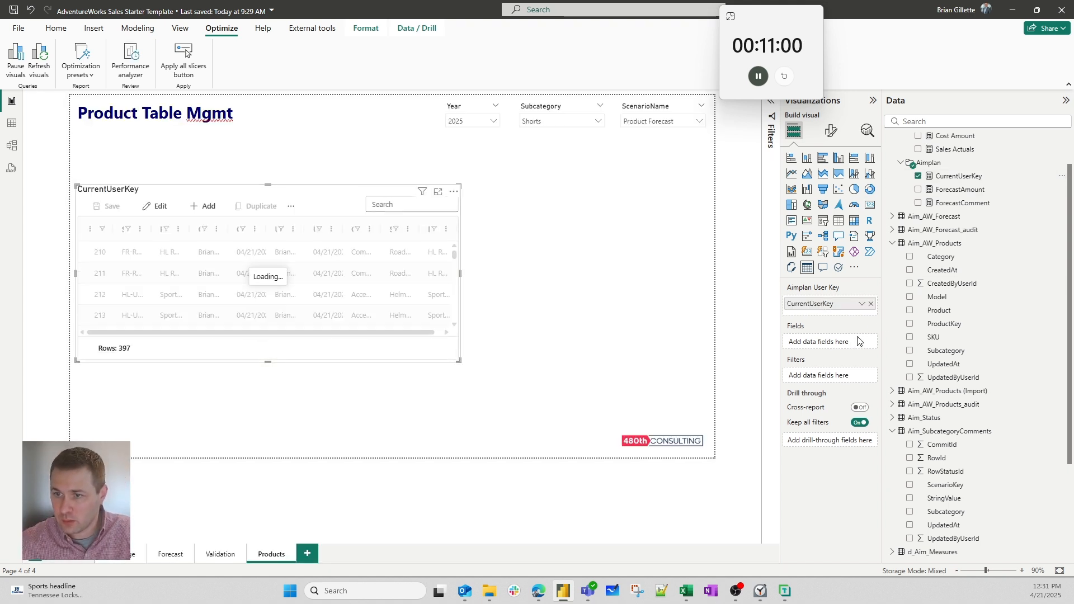
# - Hide the CreatedByUserId, CreatedAt, UpdatedByUserId and UpdatedAt columns in the Aimplan table visual
pyautogui.click(454, 198)
pyautogui.click(473, 208)
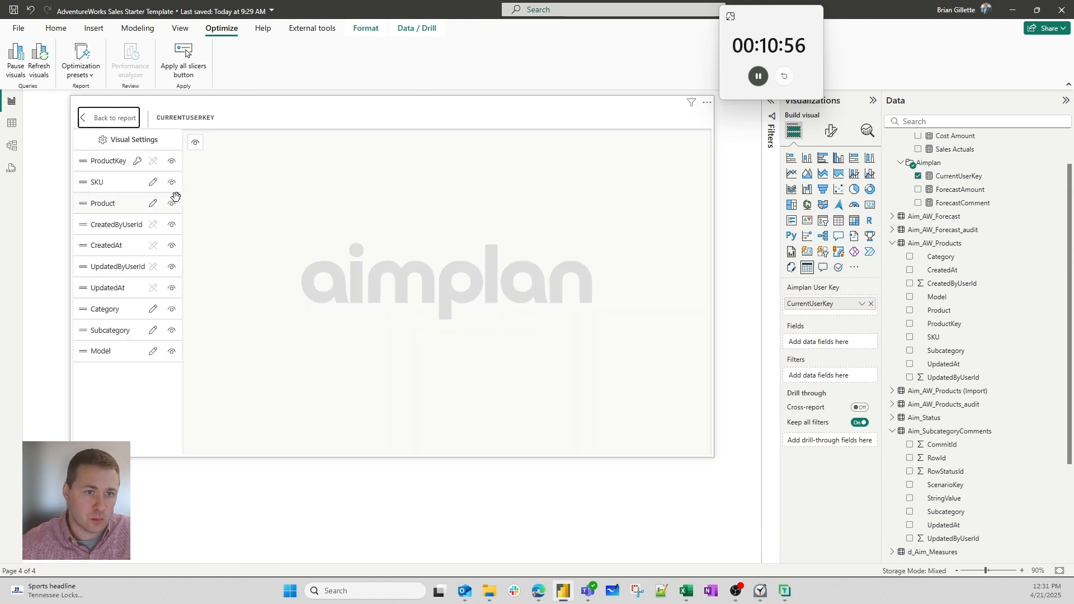
pyautogui.click(171, 245)
pyautogui.click(173, 227)
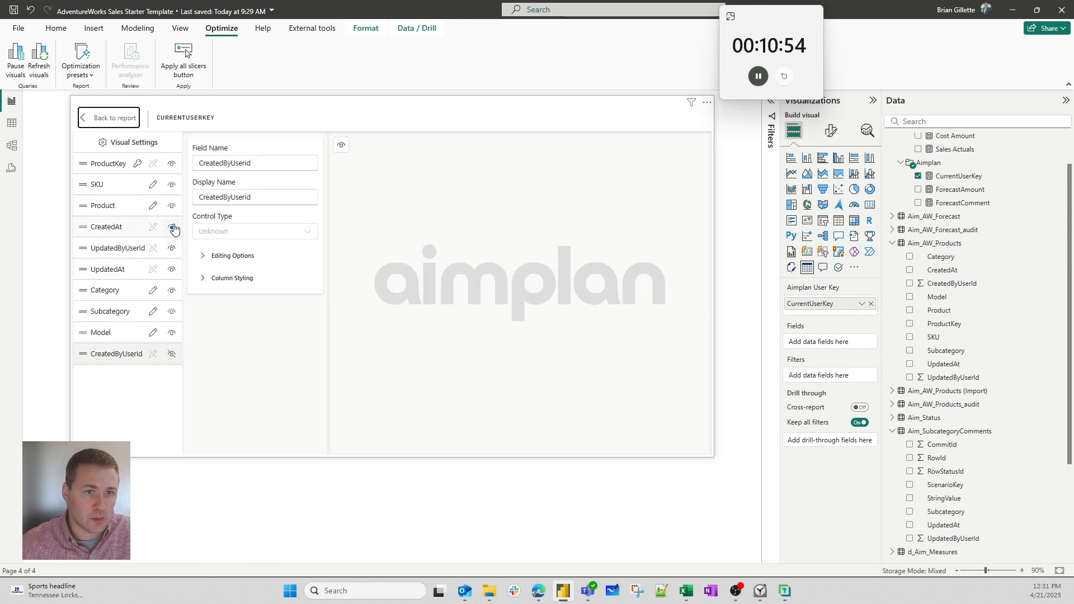
pyautogui.click(173, 228)
pyautogui.click(172, 228)
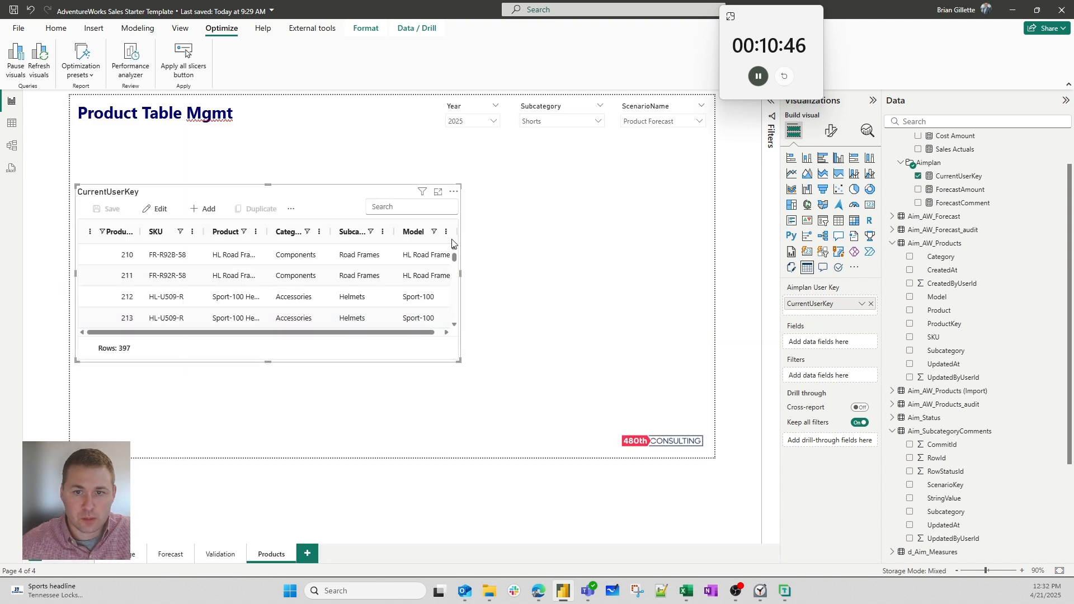
# - Turn on Minimized Grid for the table visual and enlarge it to about 90 percent of the page width and 60 percent of its height
pyautogui.moveTo(465, 278); pyautogui.dragTo(643, 282)
pyautogui.click(637, 192)
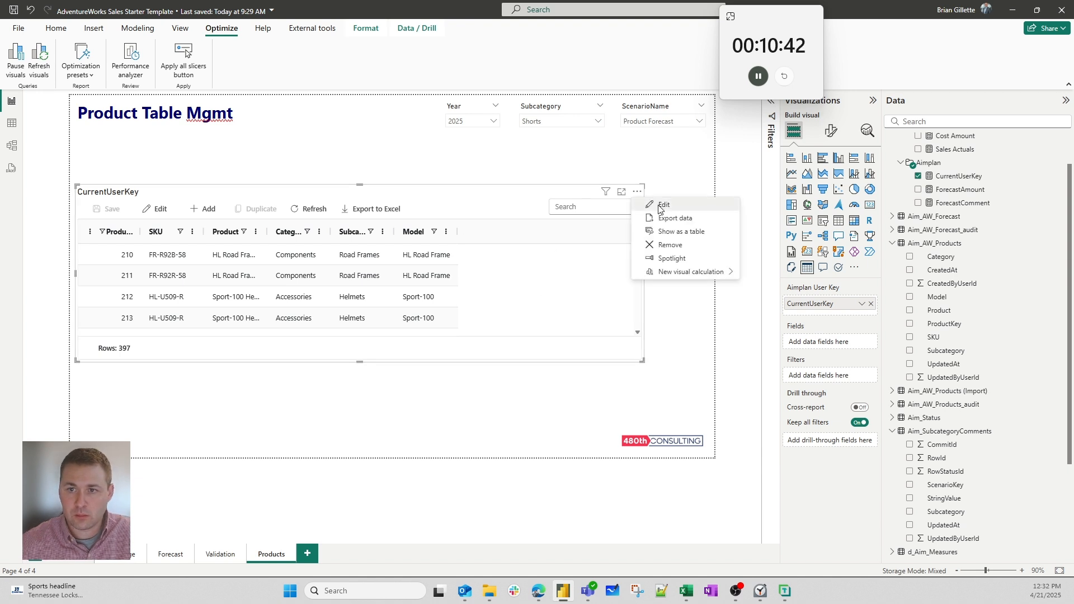
pyautogui.click(660, 205)
pyautogui.click(157, 150)
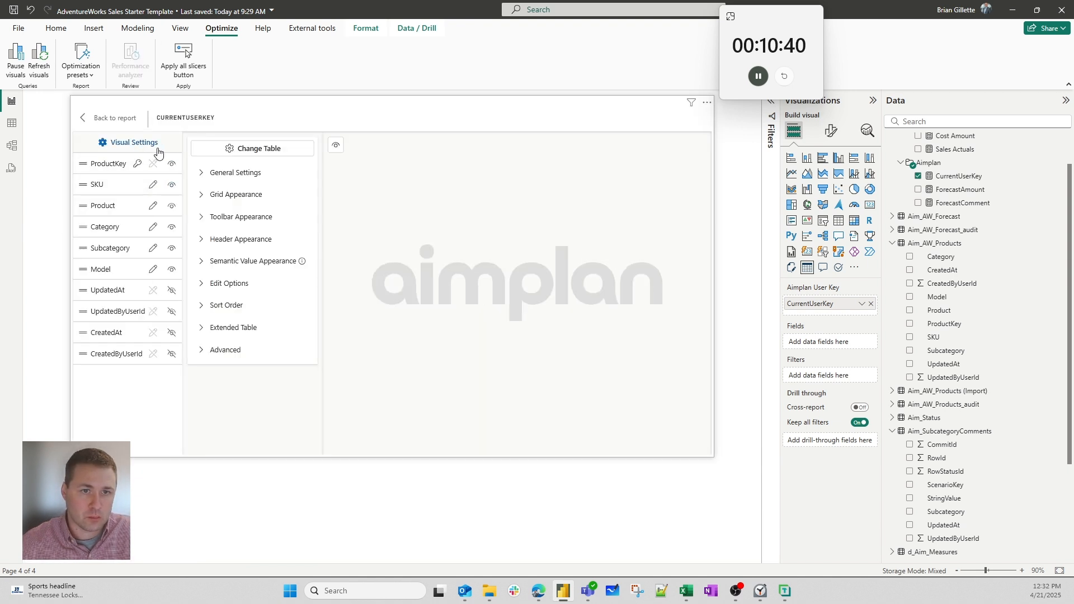
pyautogui.click(253, 172)
pyautogui.click(208, 192)
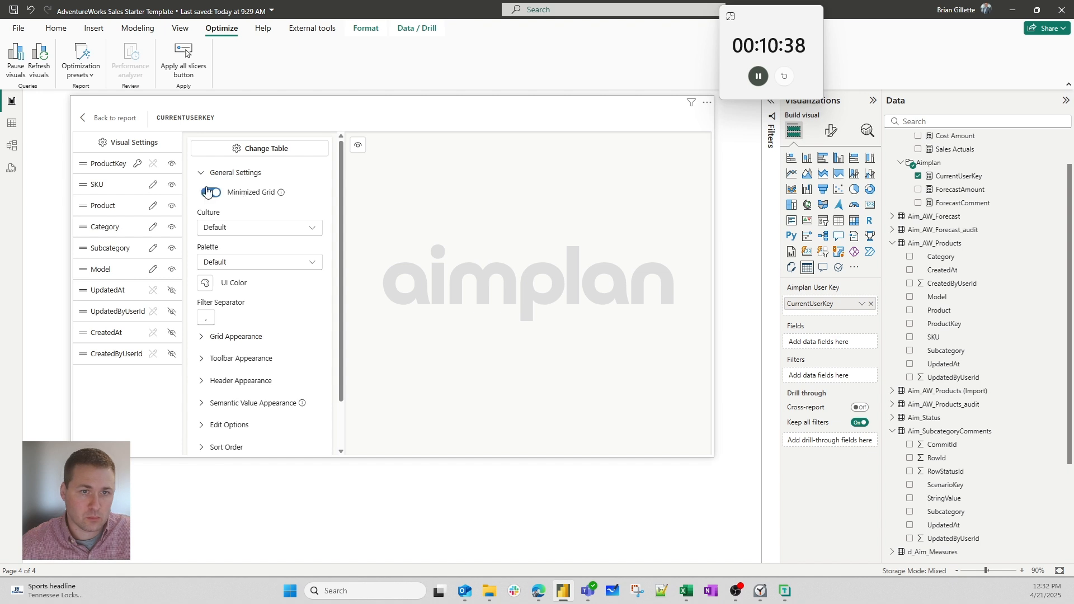
pyautogui.click(115, 118)
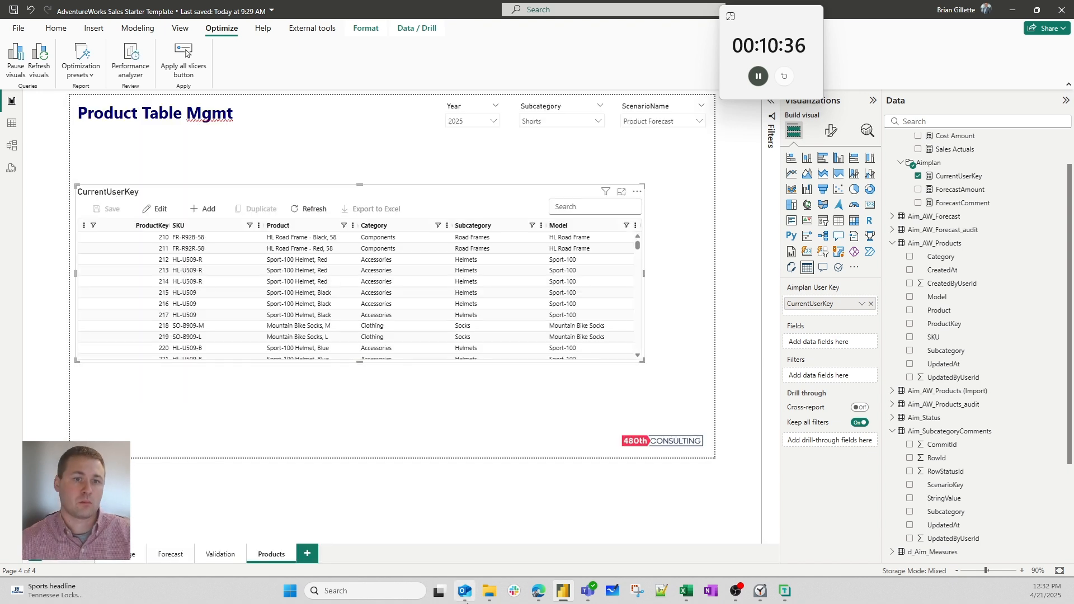
pyautogui.moveTo(640, 362); pyautogui.dragTo(651, 402)
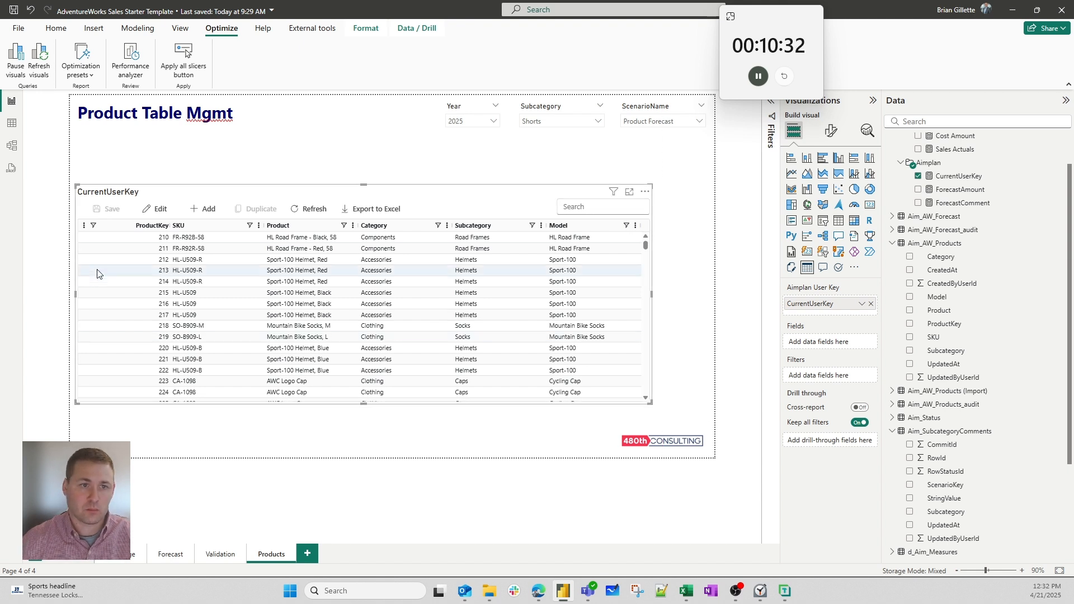
# - Add a blank row to the product table and sort the table by ProductKey in descending order
pyautogui.click(202, 208)
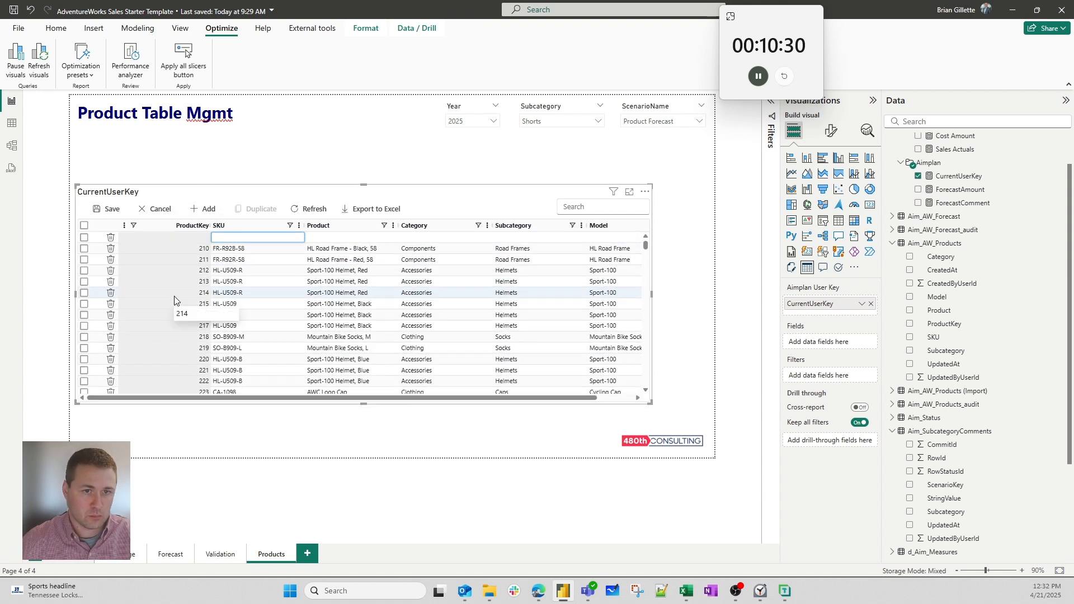
pyautogui.scroll(-7, 173, 296)
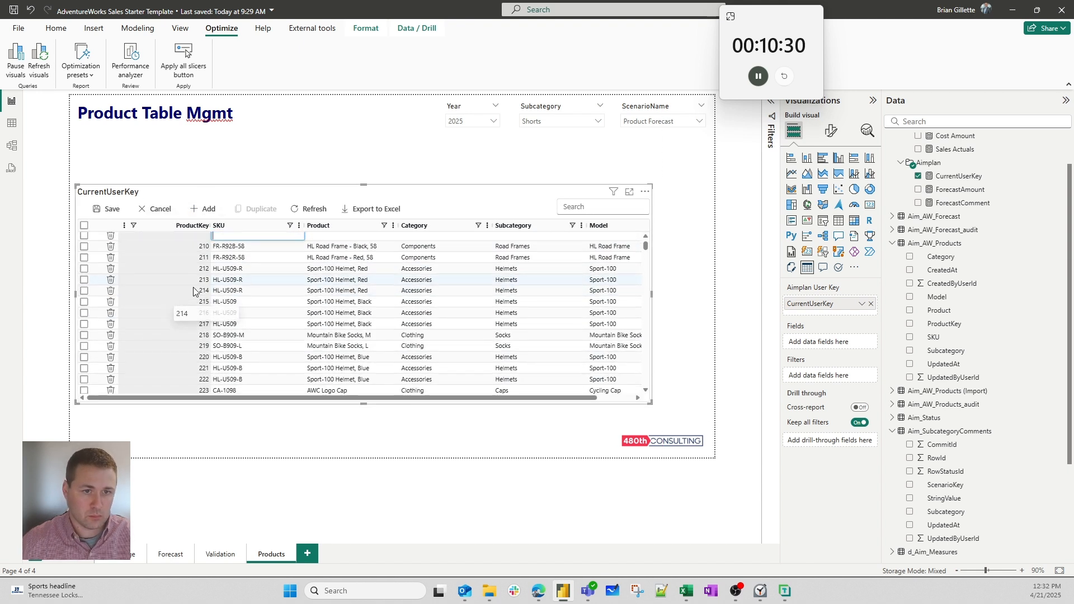
pyautogui.click(193, 226)
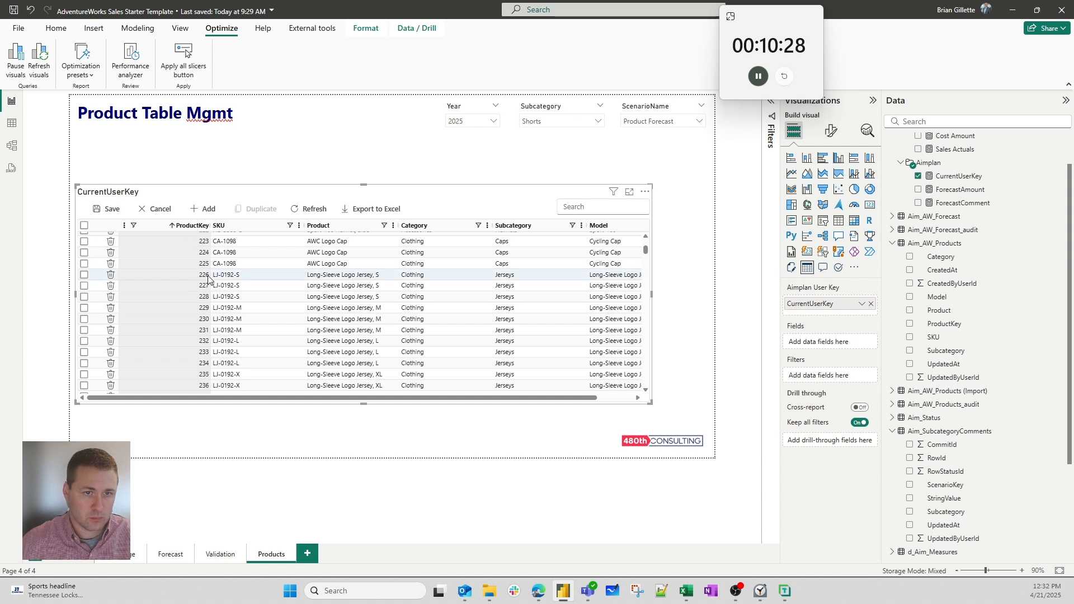
pyautogui.click(195, 227)
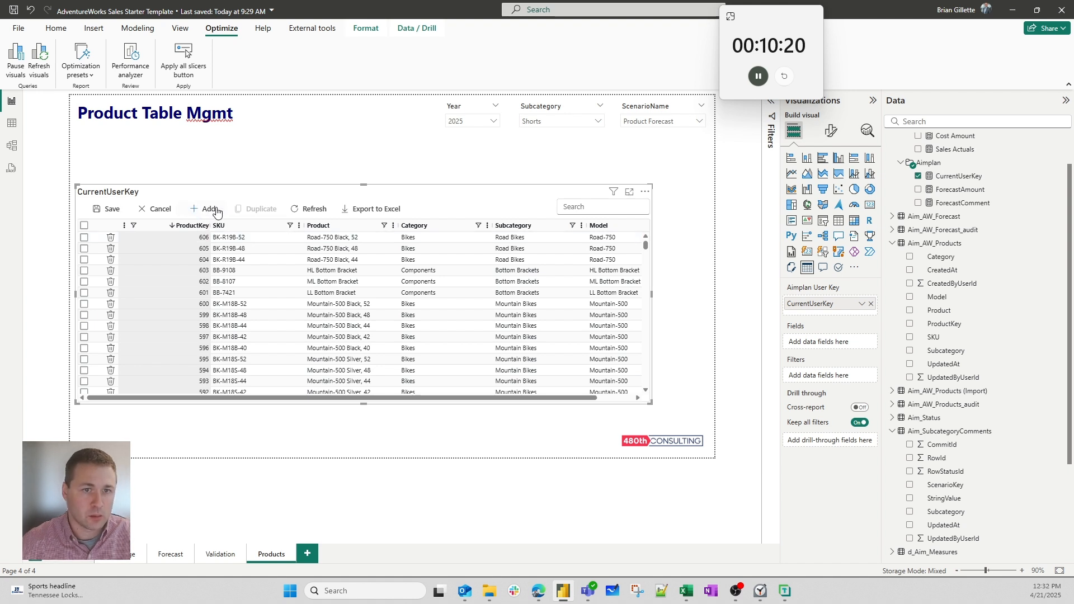
# - Add another blank row and fill the first blank one with SKU ZZ-Z852-B and product Widget Test Product
pyautogui.click(209, 209)
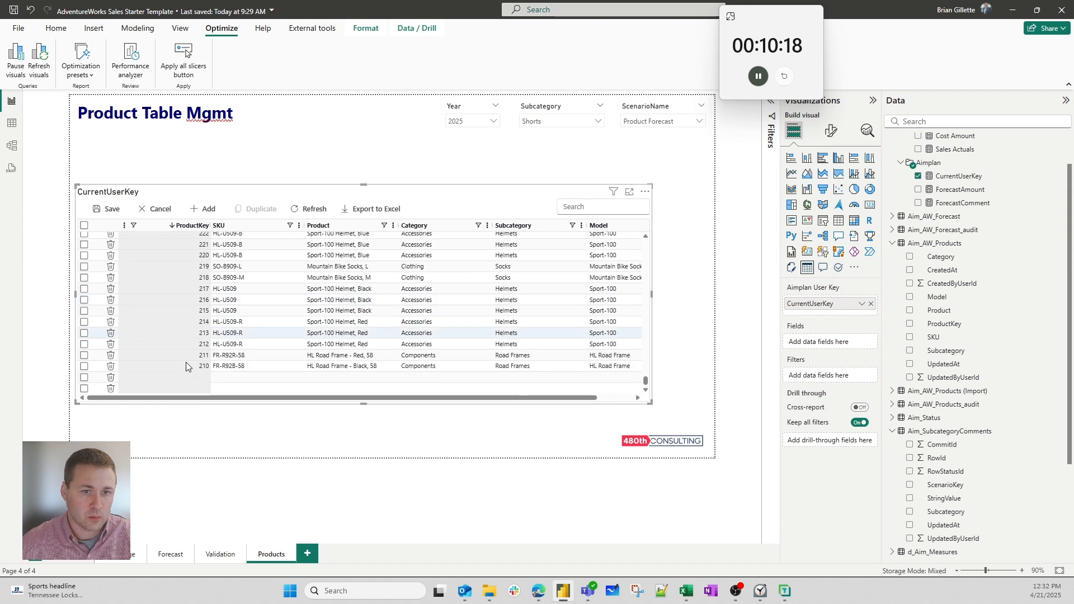
pyautogui.click(206, 377)
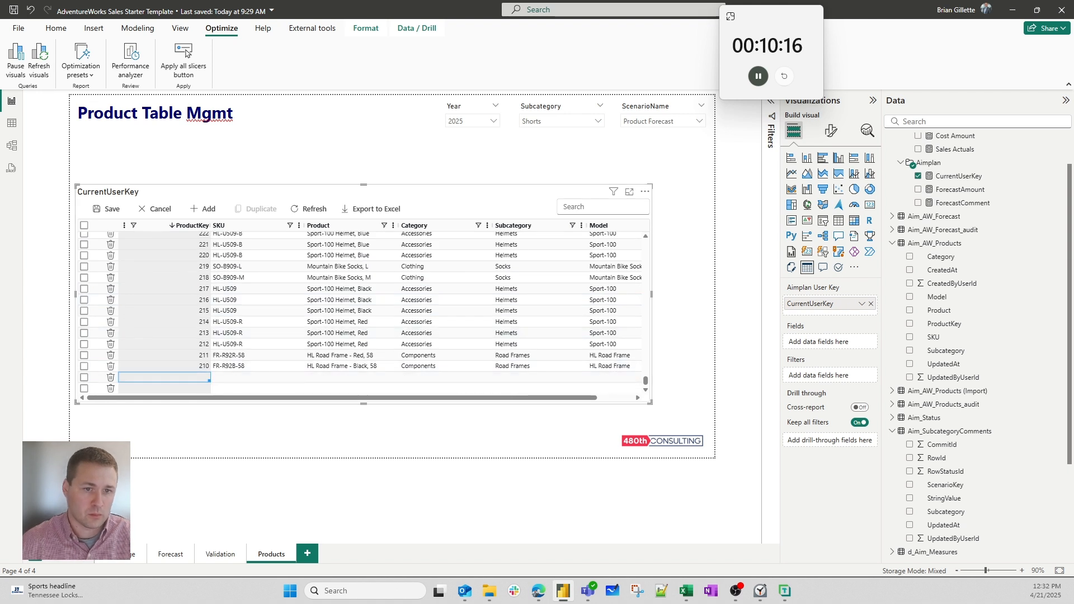
pyautogui.click(252, 377)
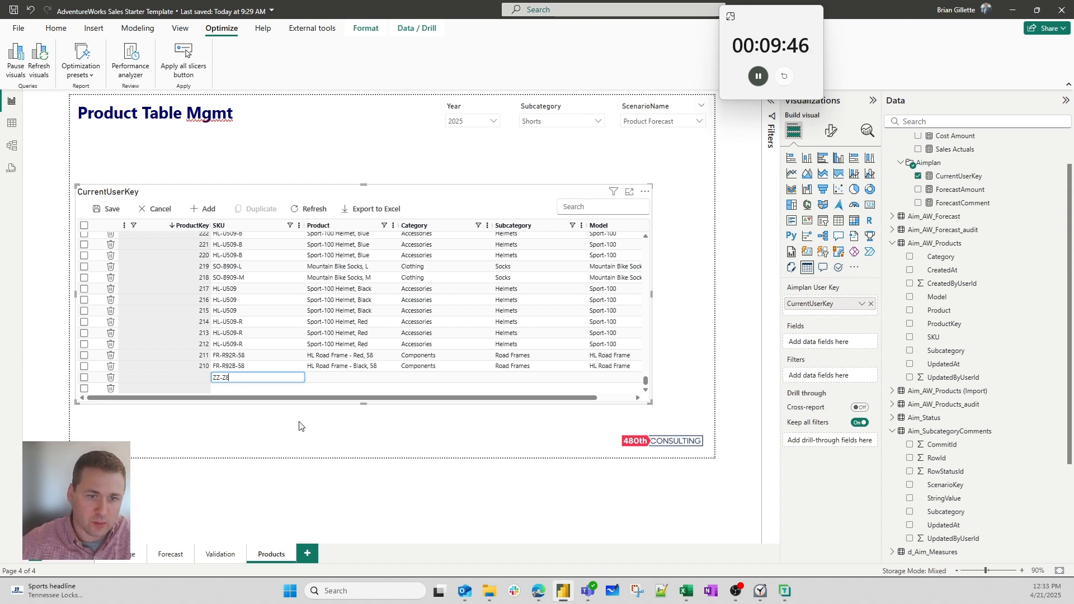
pyautogui.write('2-B')
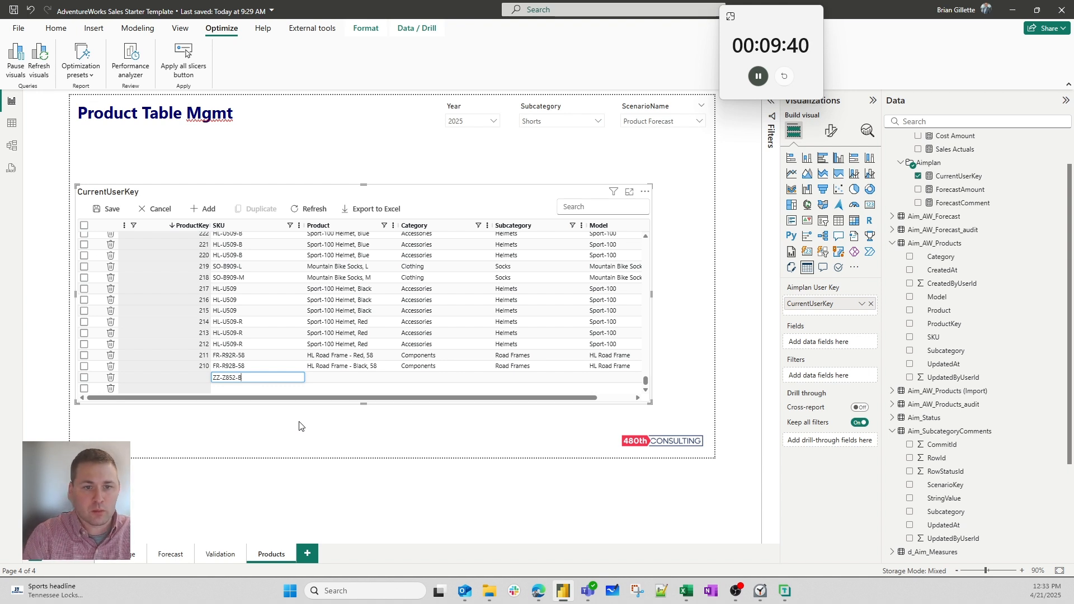
pyautogui.press('Tab')
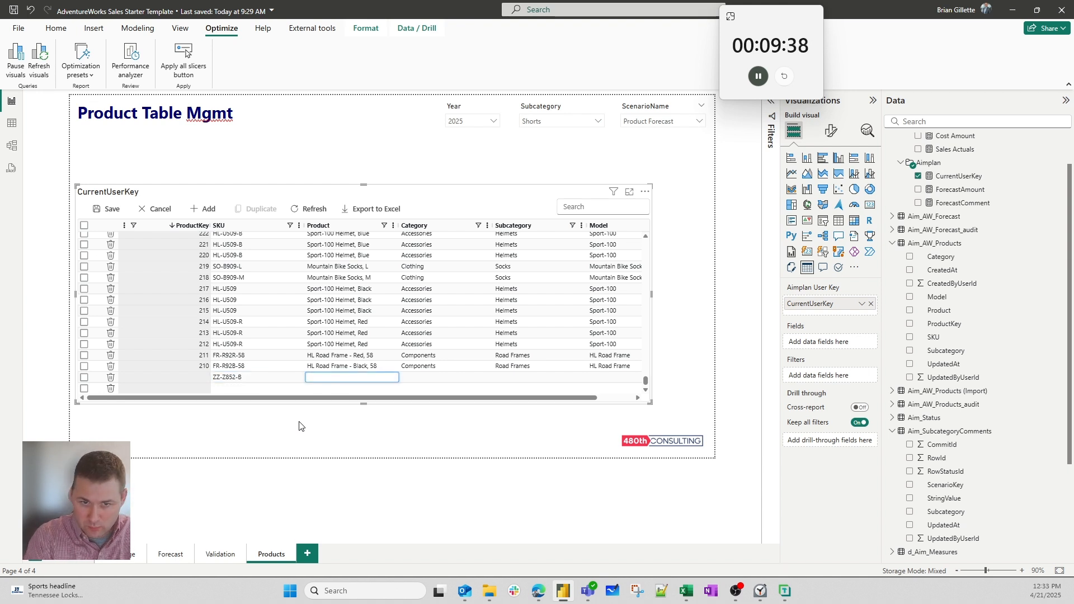
pyautogui.write('T')
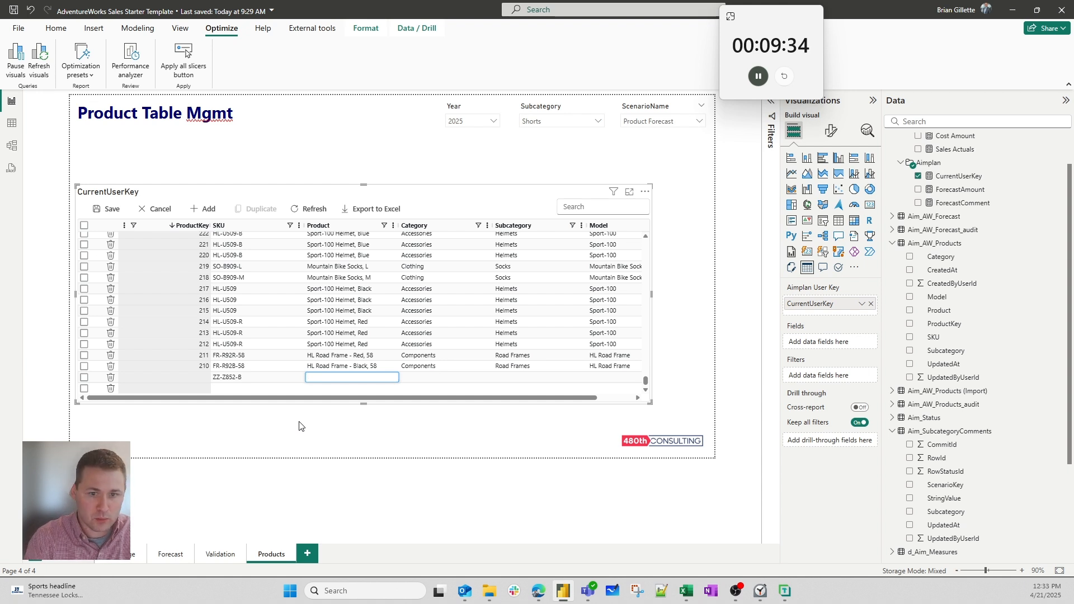
pyautogui.press('BackSpace')
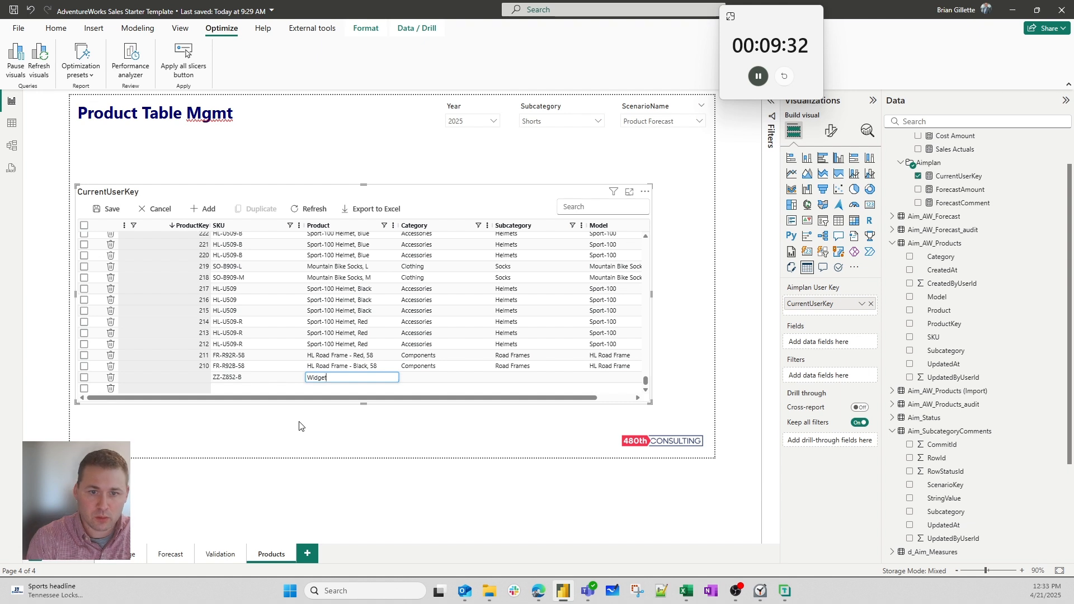
pyautogui.write('Test')
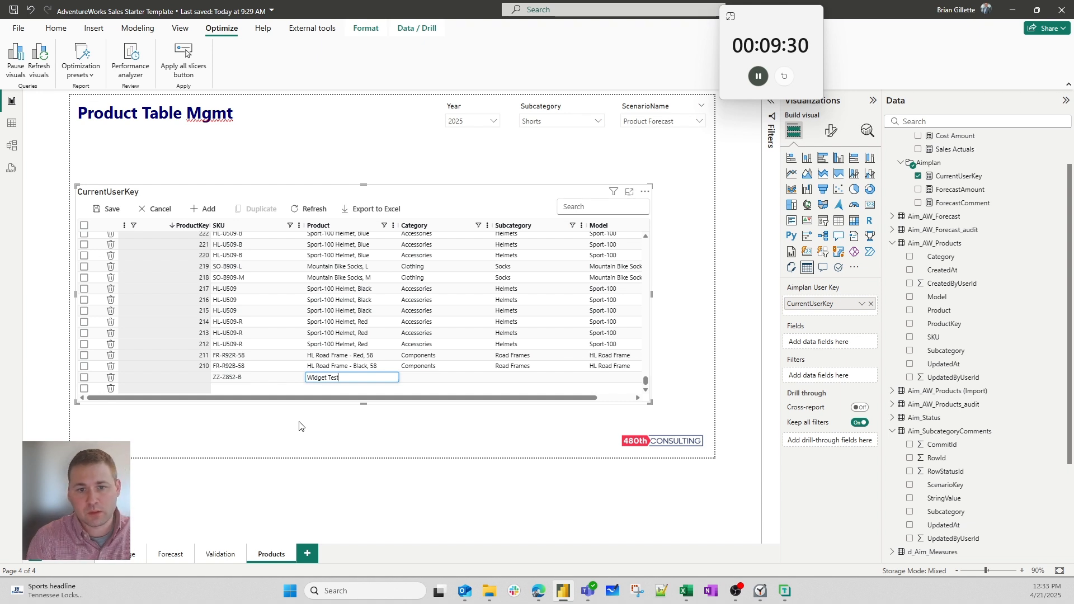
pyautogui.write(' Product')
pyautogui.press('Tab')
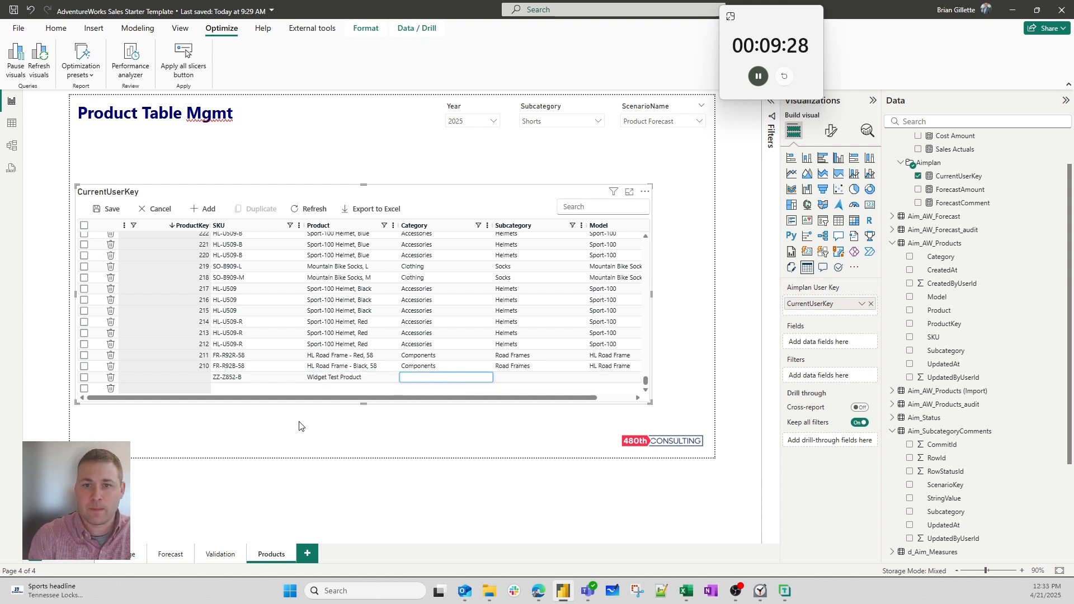
# - Set the new product's category to Widgets Main and its subcategory to Widgets Subcategory
pyautogui.write('Wid')
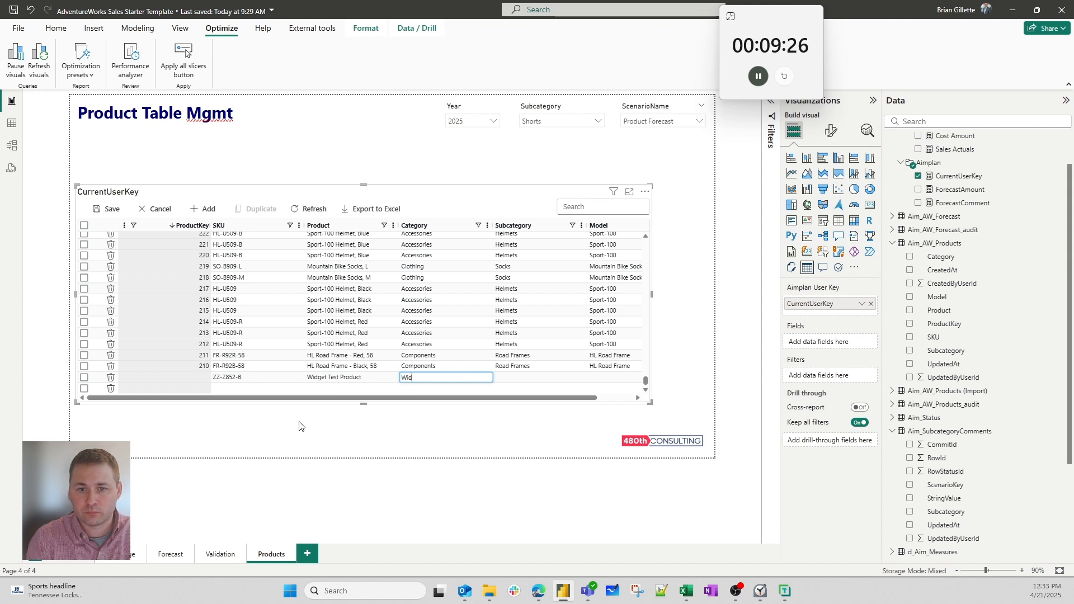
pyautogui.write('gets')
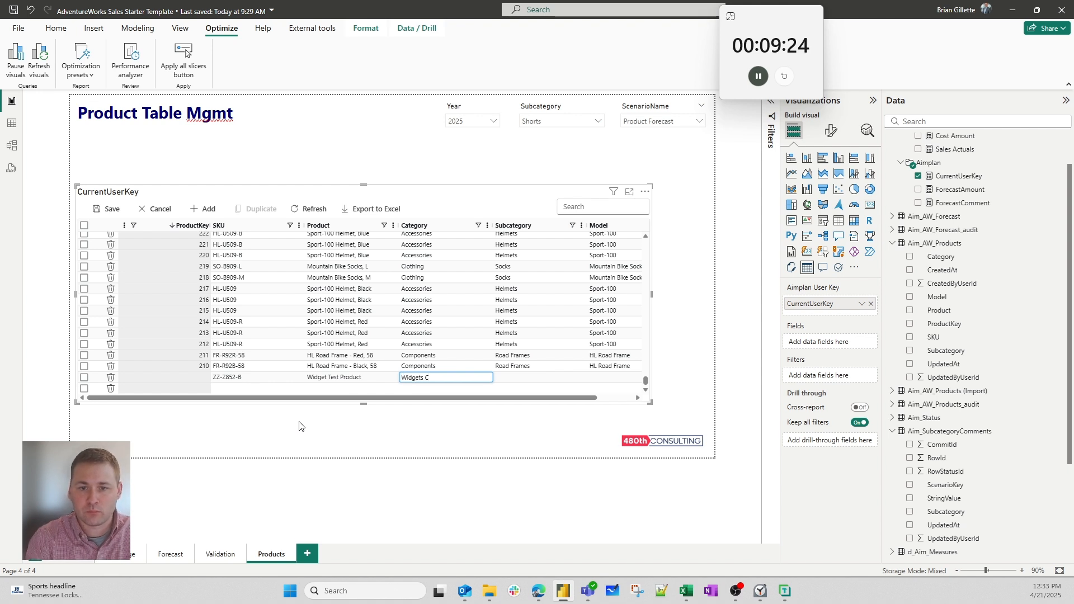
pyautogui.write(' Main')
pyautogui.press('Tab')
pyautogui.write('S')
pyautogui.press('BackSpace')
pyautogui.write('Wi')
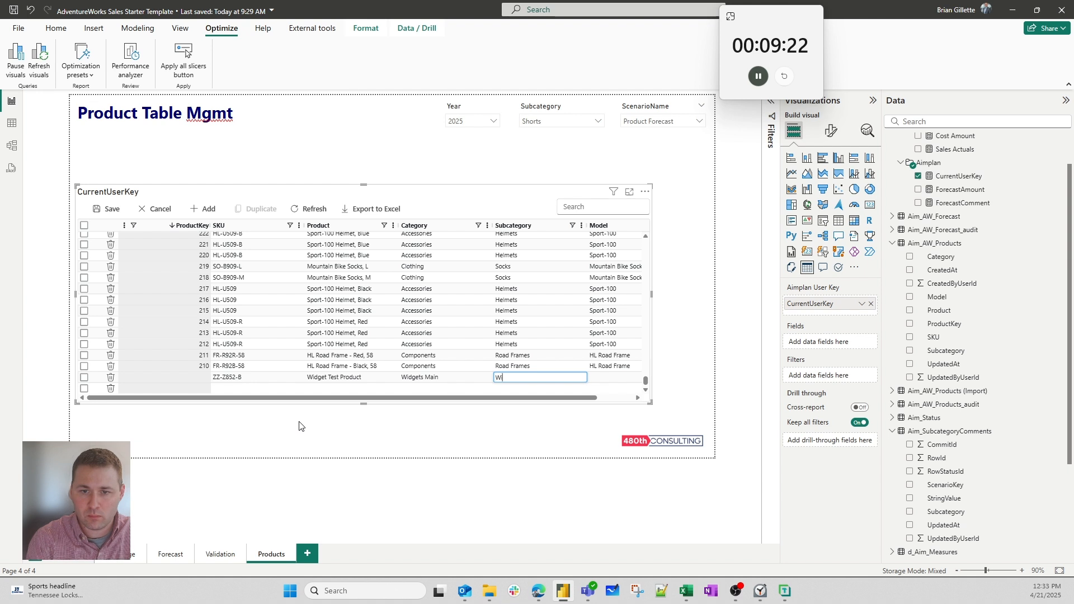
pyautogui.write('dgets Subcategory')
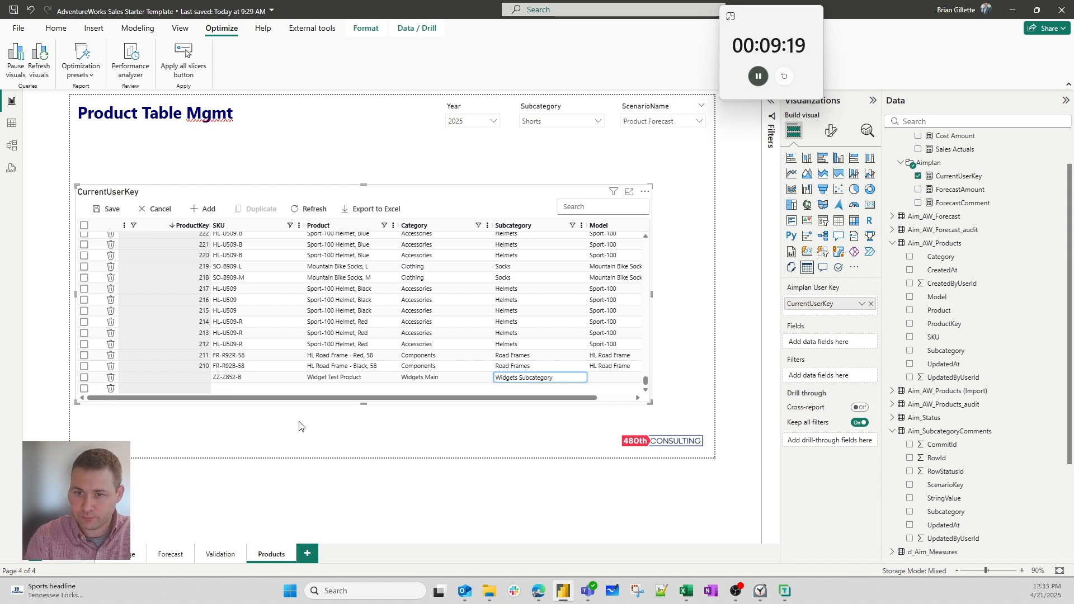
pyautogui.press('Tab')
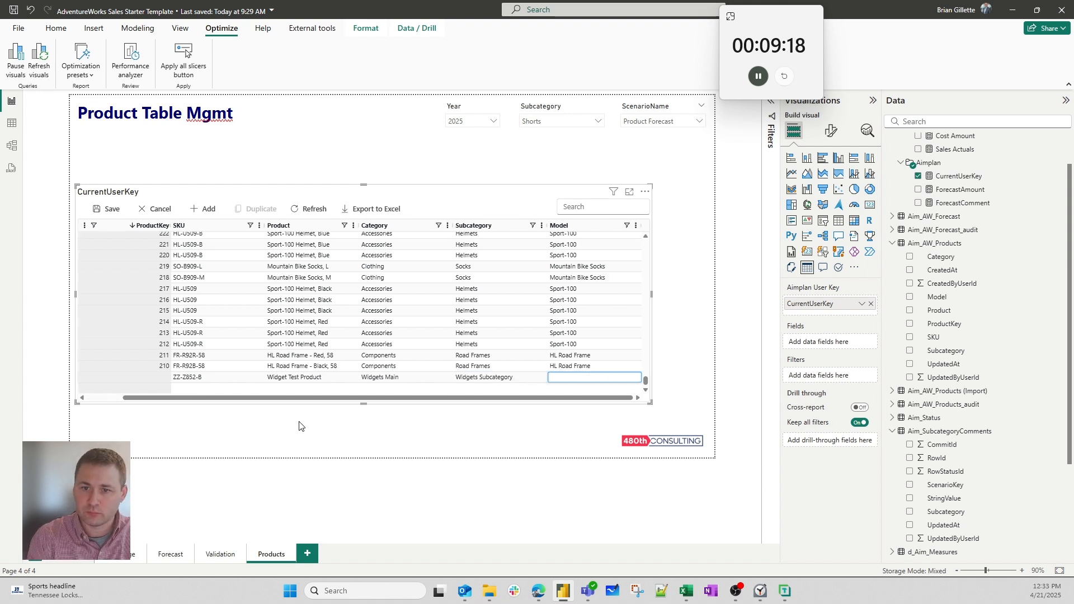
# - Enter ZZ Widget 123 as the new product's model
pyautogui.write('Z')
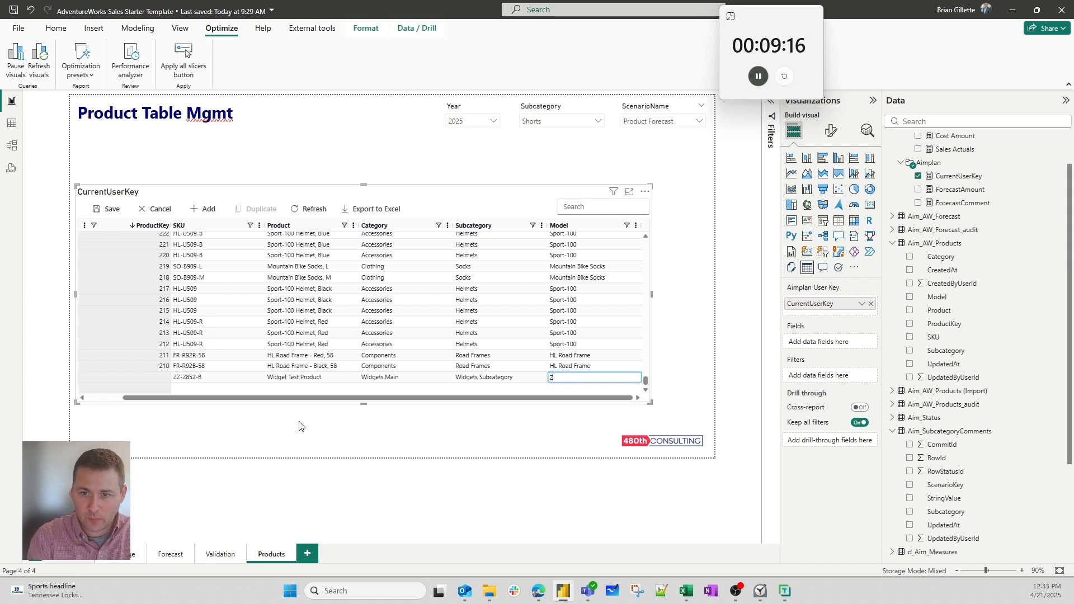
pyautogui.write('ZS')
pyautogui.press('BackSpace')
pyautogui.write('Widget')
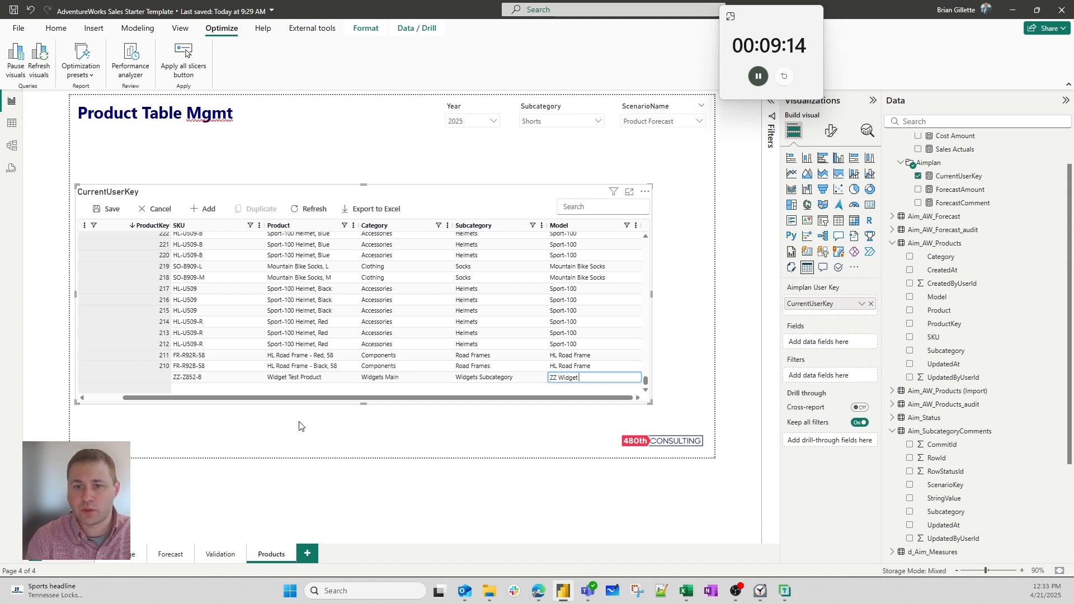
pyautogui.write(' X')
pyautogui.write('12')
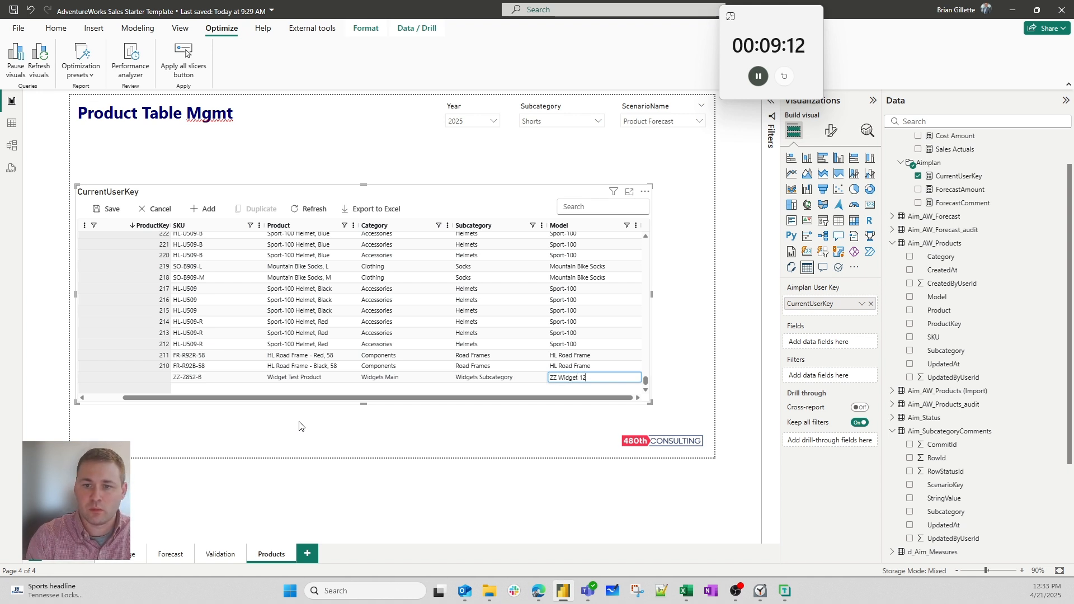
pyautogui.write('3')
pyautogui.press('Return')
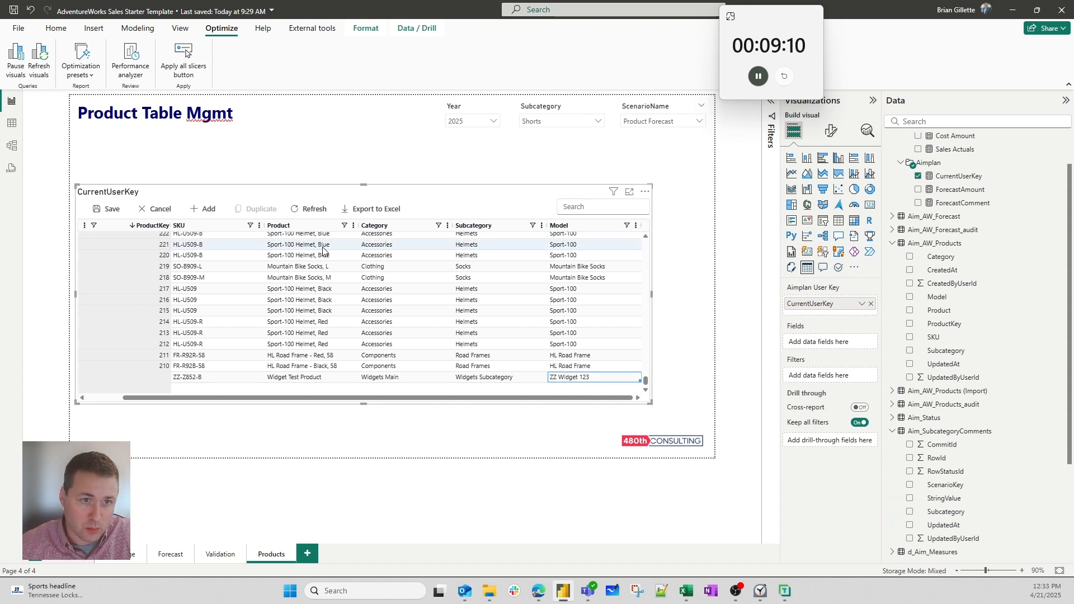
# - Save the new product row and check its assigned ProductKey in the table
pyautogui.click(107, 209)
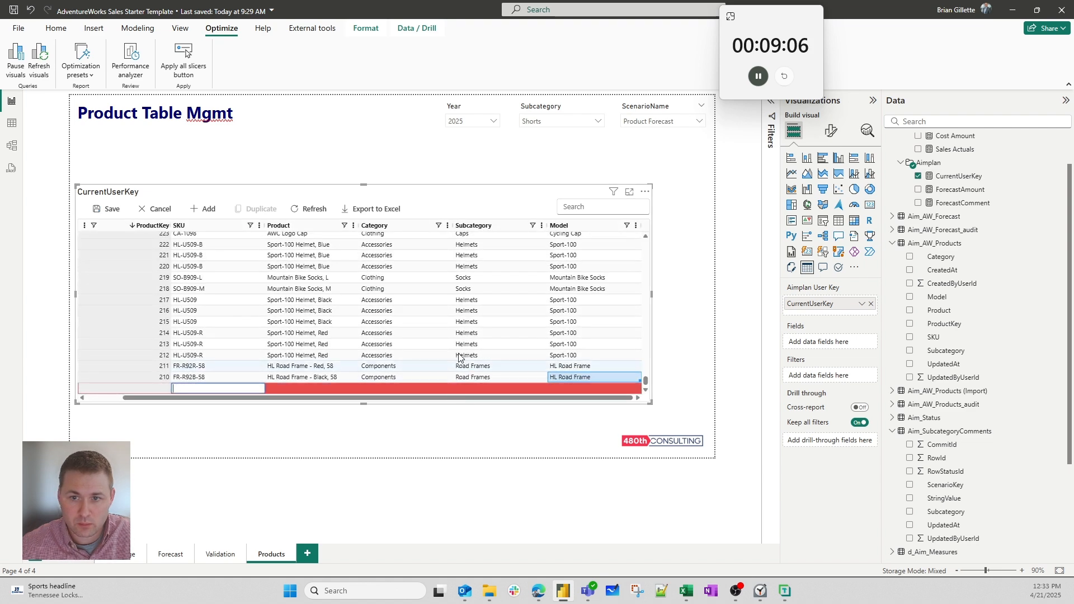
pyautogui.scroll(10, 372, 307)
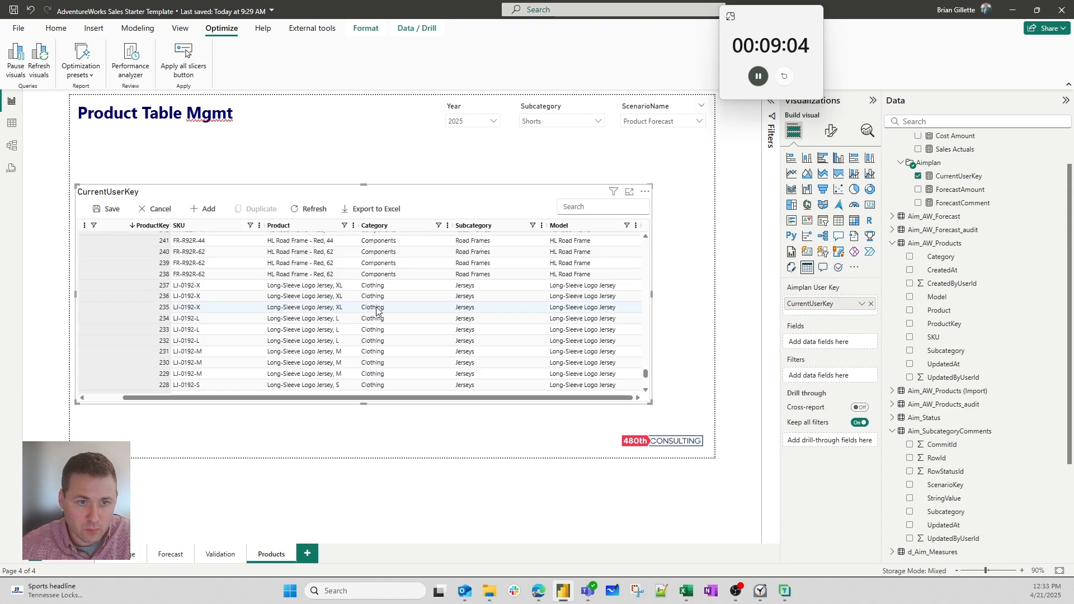
pyautogui.scroll(10, 372, 312)
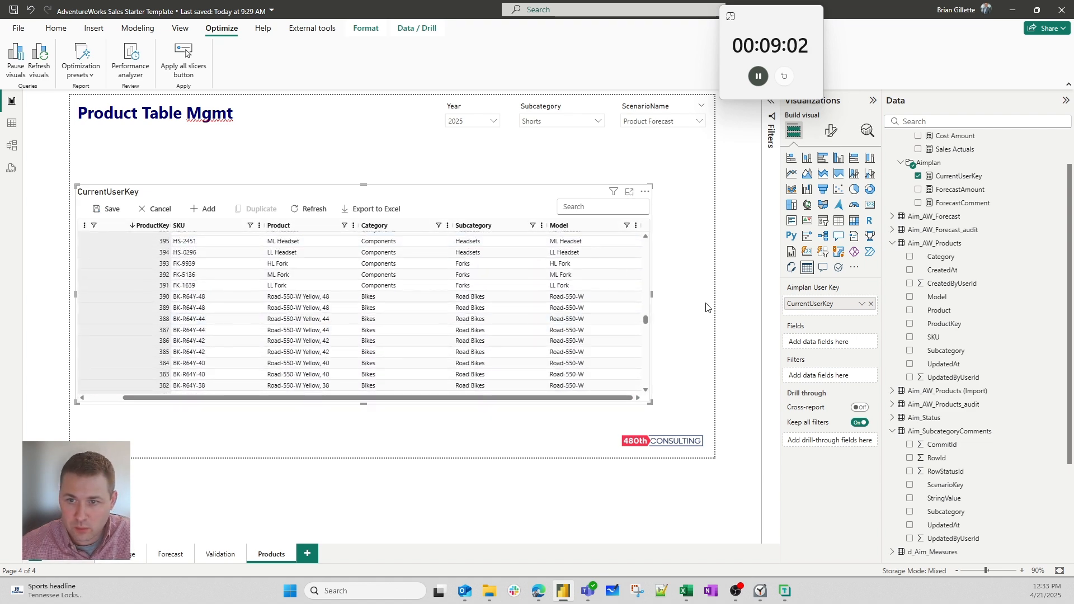
pyautogui.scroll(20, 647, 296)
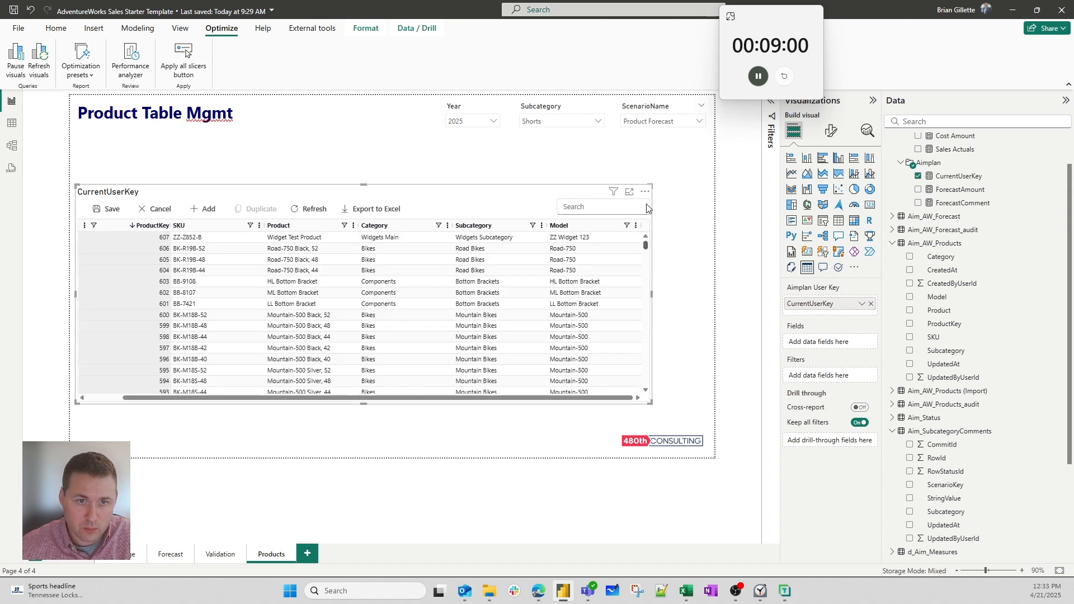
pyautogui.click(167, 238)
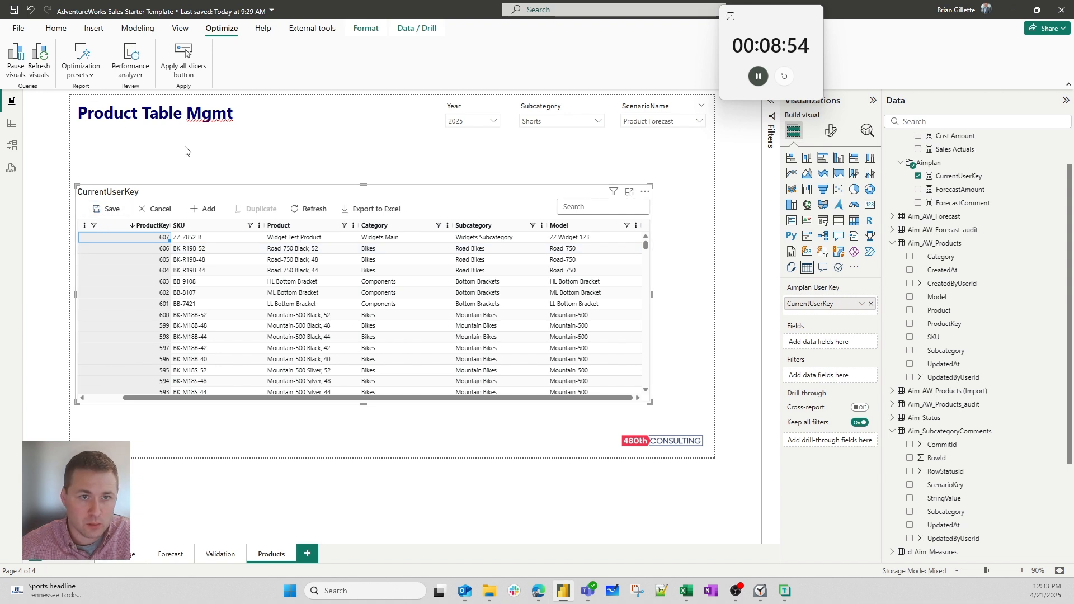
# - Add a report page with a table of the Aim_AW_Products Subcategory values, and make the table taller
pyautogui.click(201, 163)
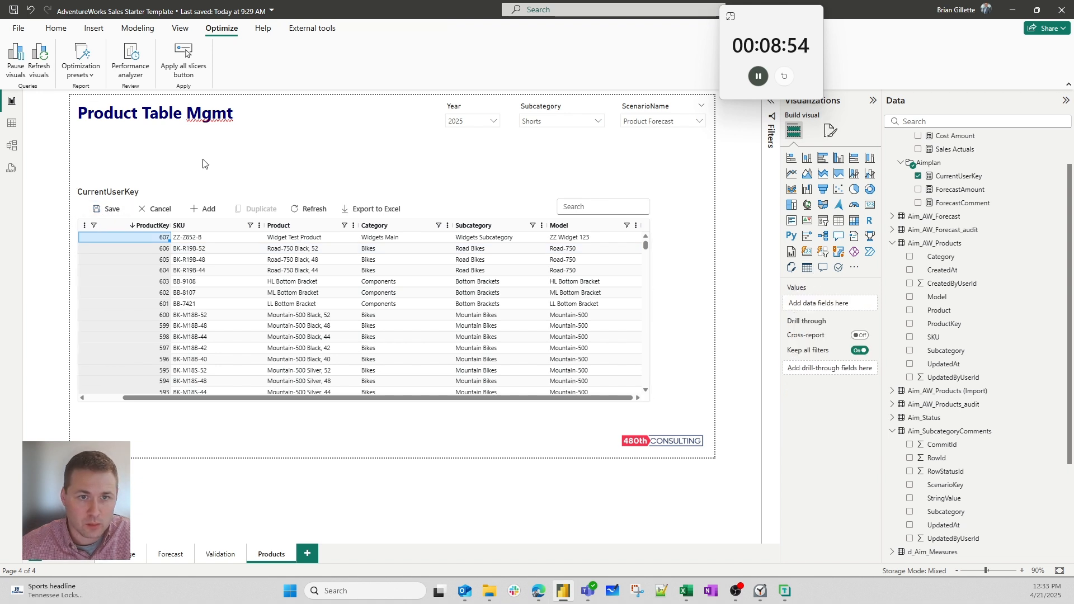
pyautogui.click(307, 554)
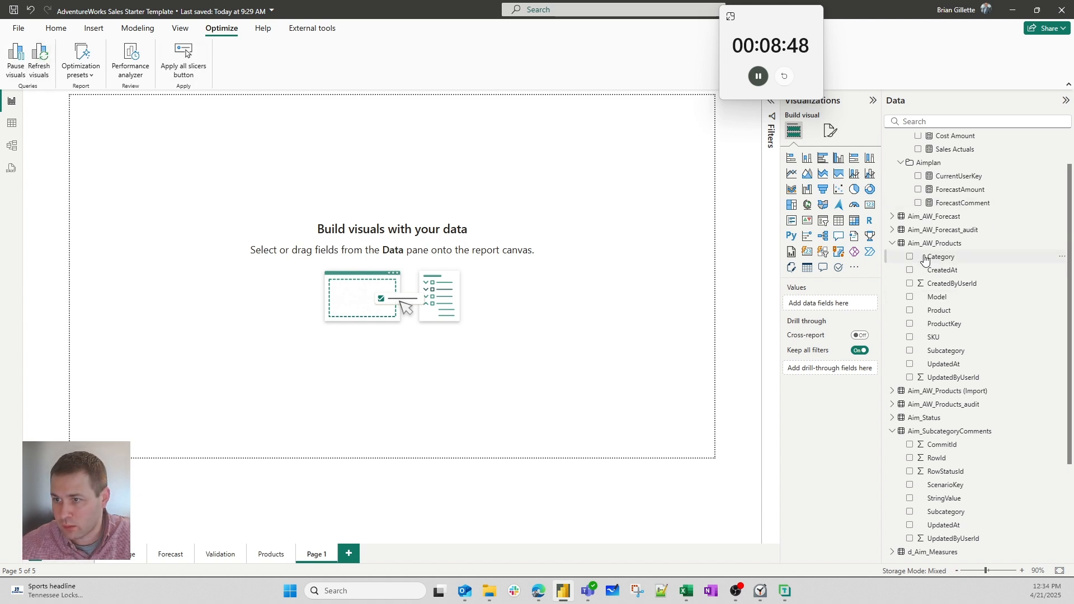
pyautogui.moveTo(945, 351); pyautogui.dragTo(342, 235)
pyautogui.scroll(-8, 350, 240)
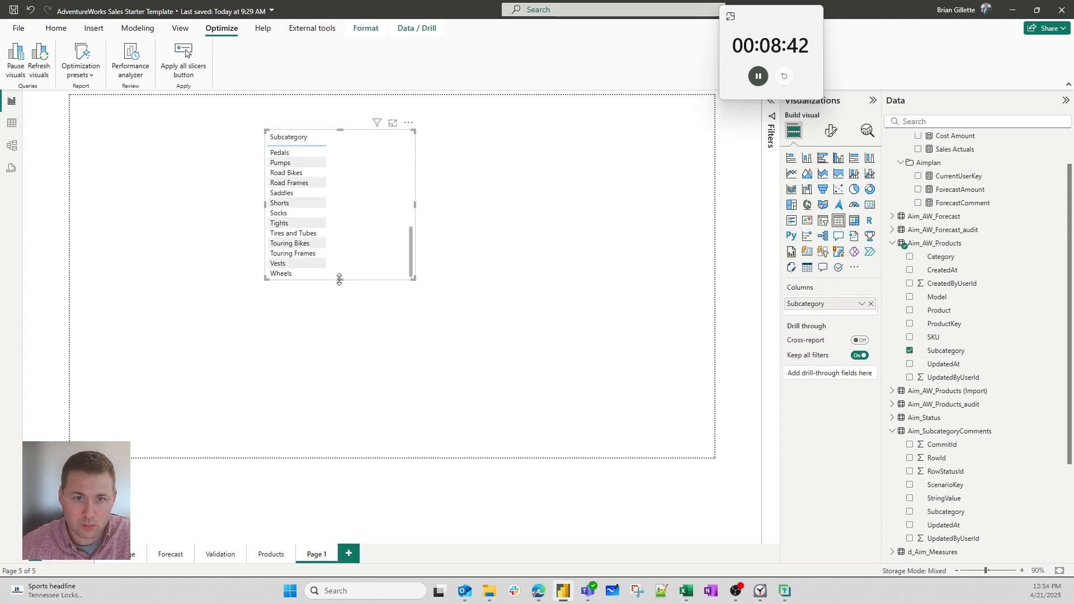
pyautogui.moveTo(338, 278); pyautogui.dragTo(338, 379)
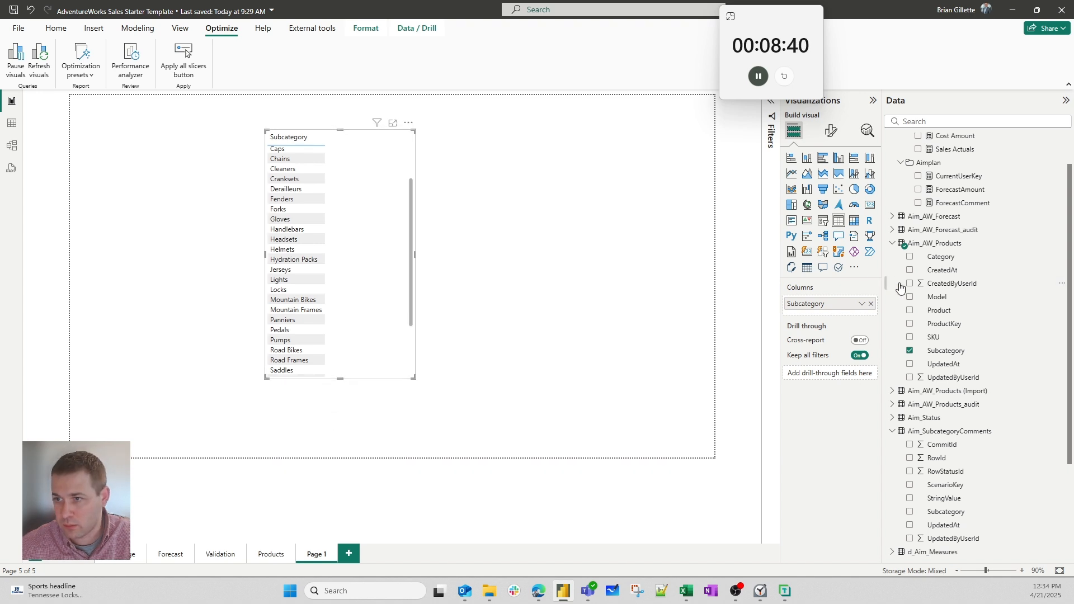
# - Add a Category table beside the Subcategory table and check the end of the subcategory list for the new widget entry
pyautogui.moveTo(951, 259); pyautogui.dragTo(525, 262)
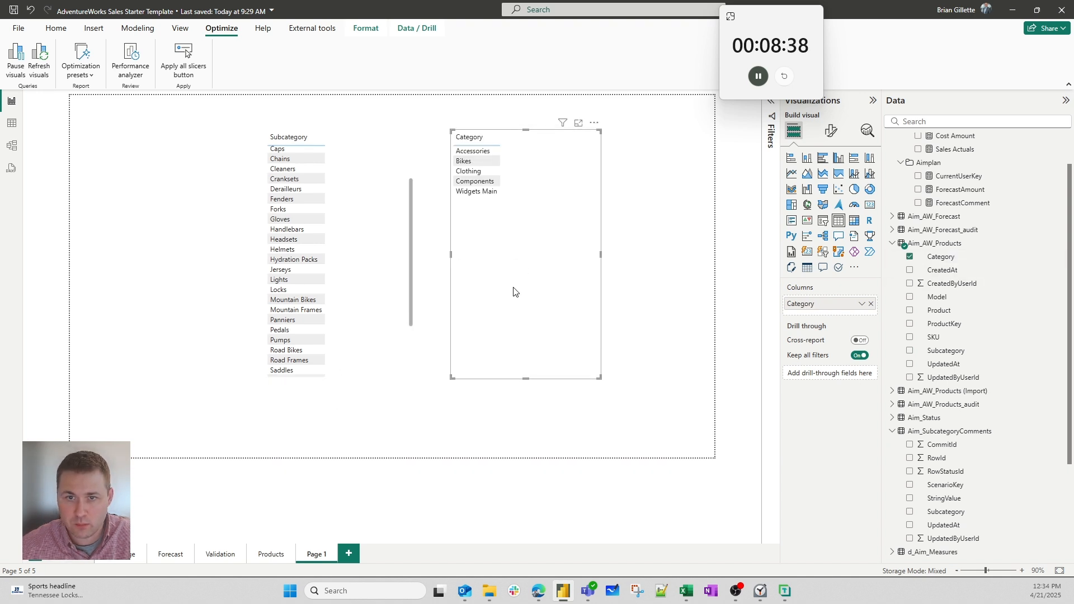
pyautogui.click(345, 232)
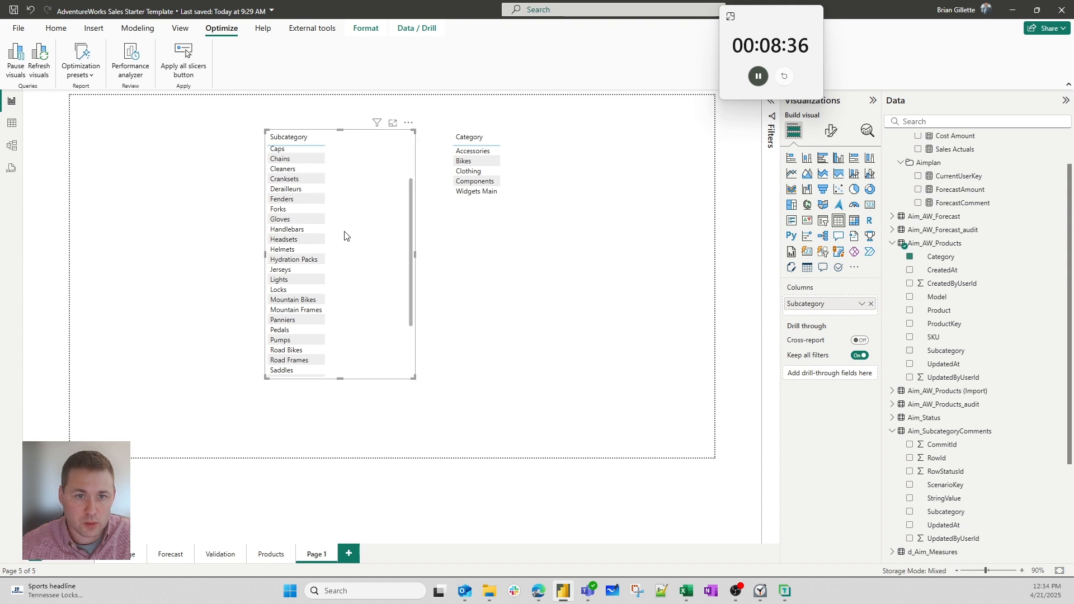
pyautogui.scroll(-3, 331, 324)
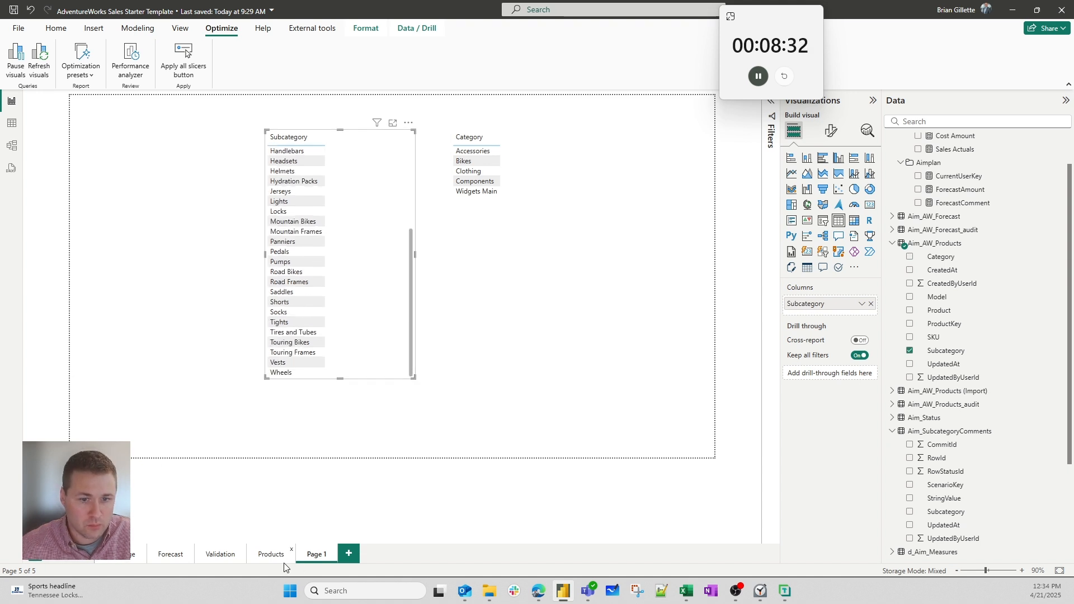
# - Sort the Products page table by ProductKey in descending order to check the new product's category and subcategory
pyautogui.click(267, 557)
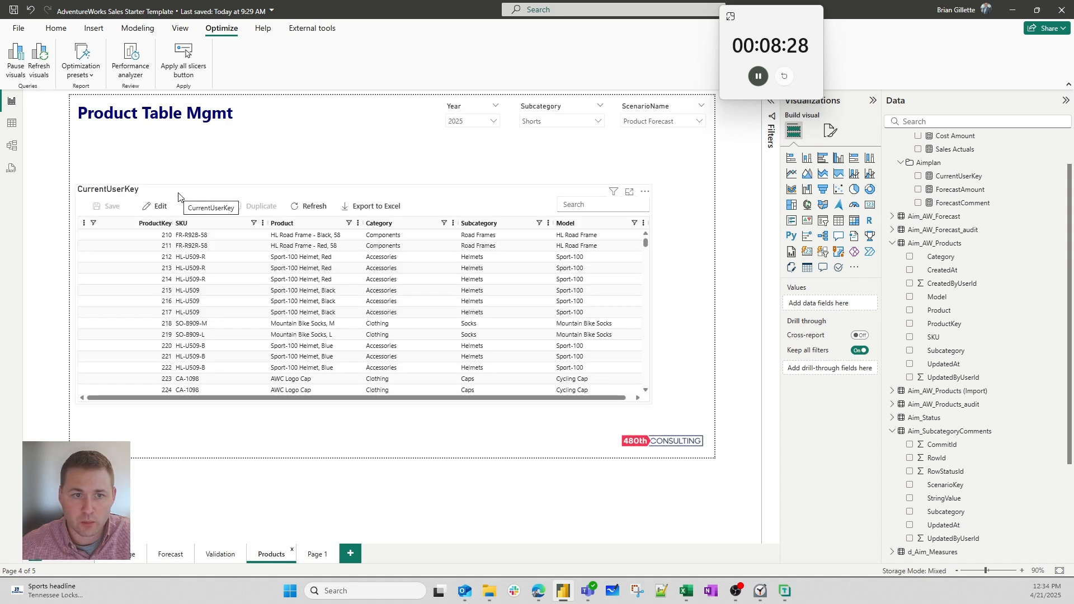
pyautogui.click(162, 235)
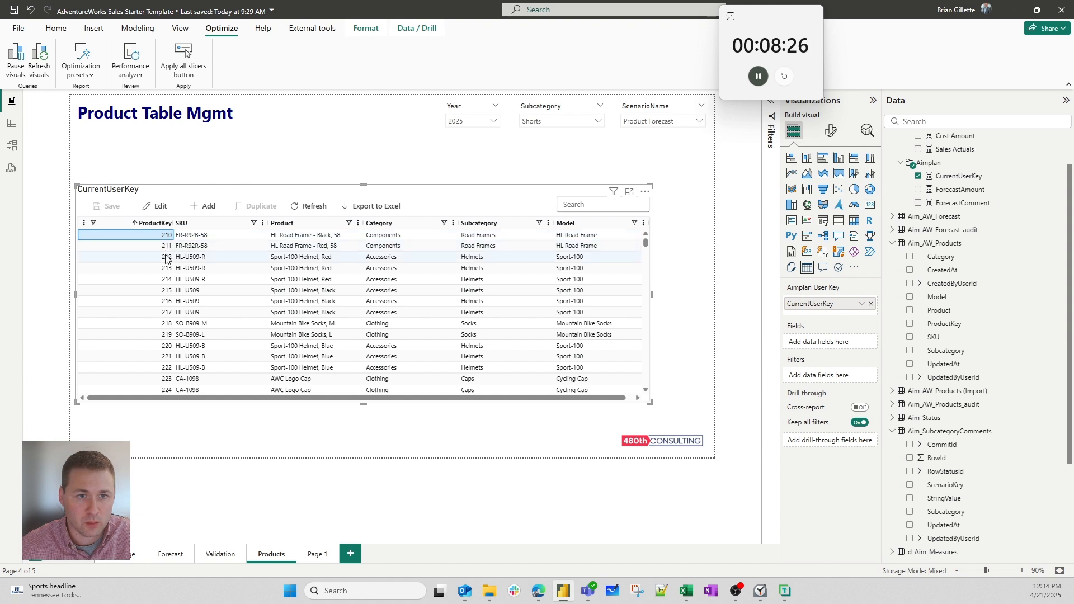
pyautogui.click(154, 223)
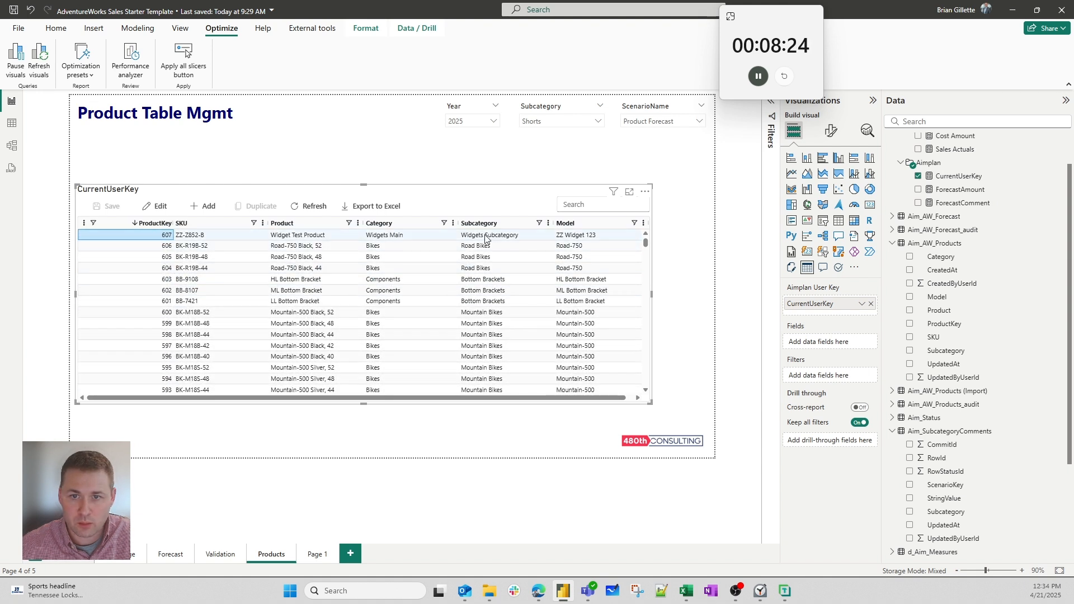
# - Look through the Subcategory table on Page 1 for Widgets Subcategory
pyautogui.click(317, 554)
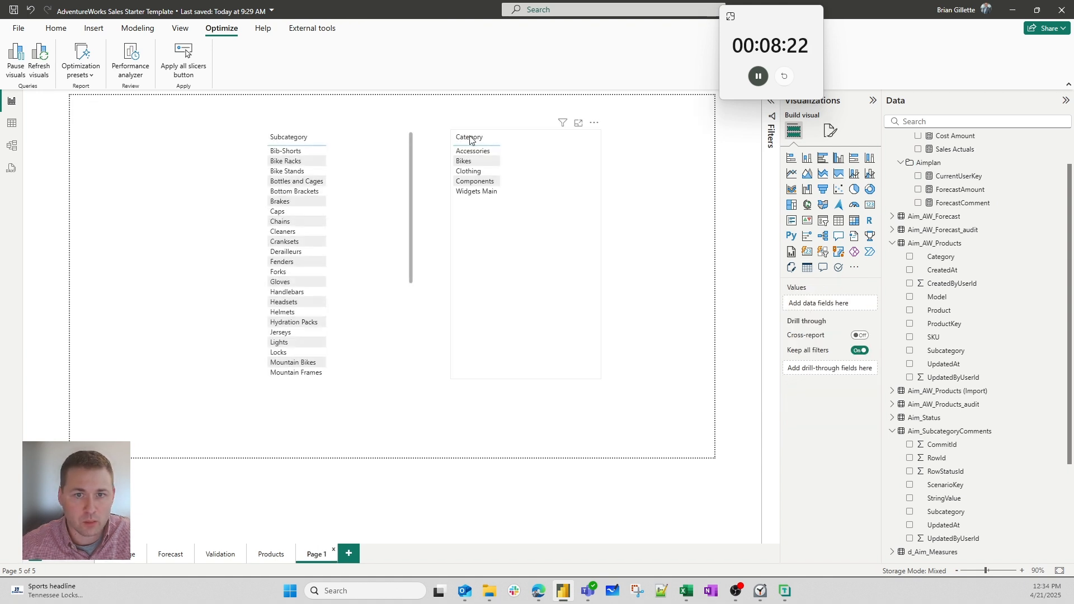
pyautogui.click(402, 249)
pyautogui.scroll(-5, 403, 249)
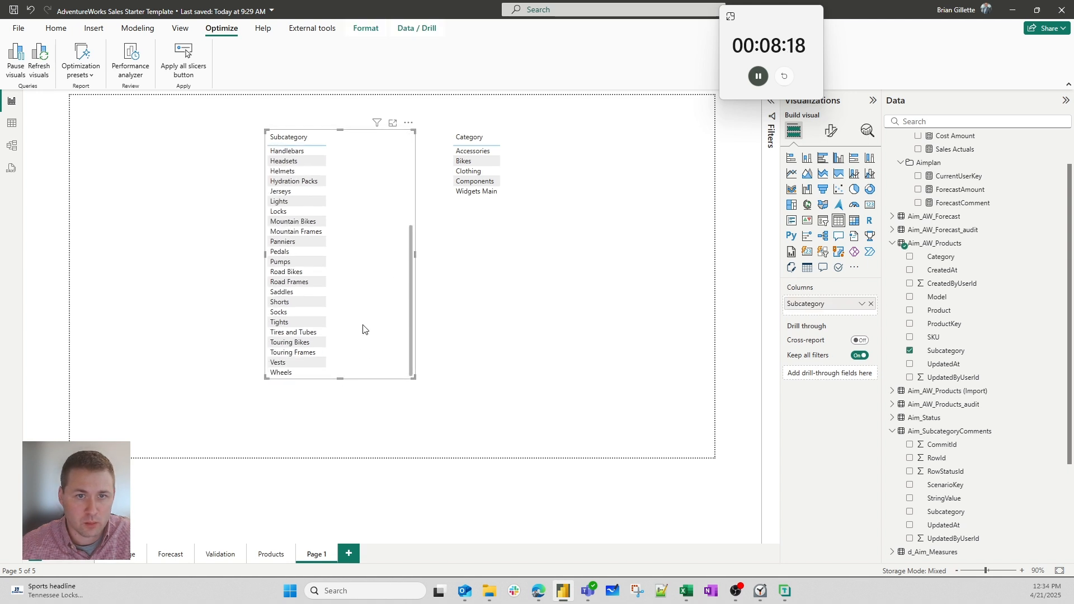
pyautogui.scroll(5, 363, 329)
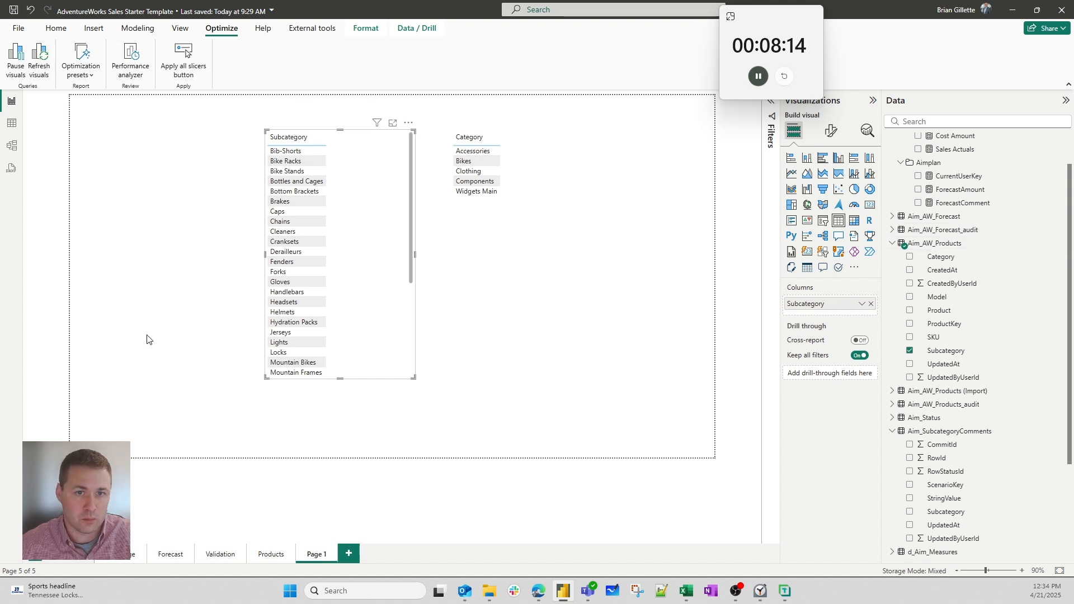
pyautogui.scroll(-5, 384, 265)
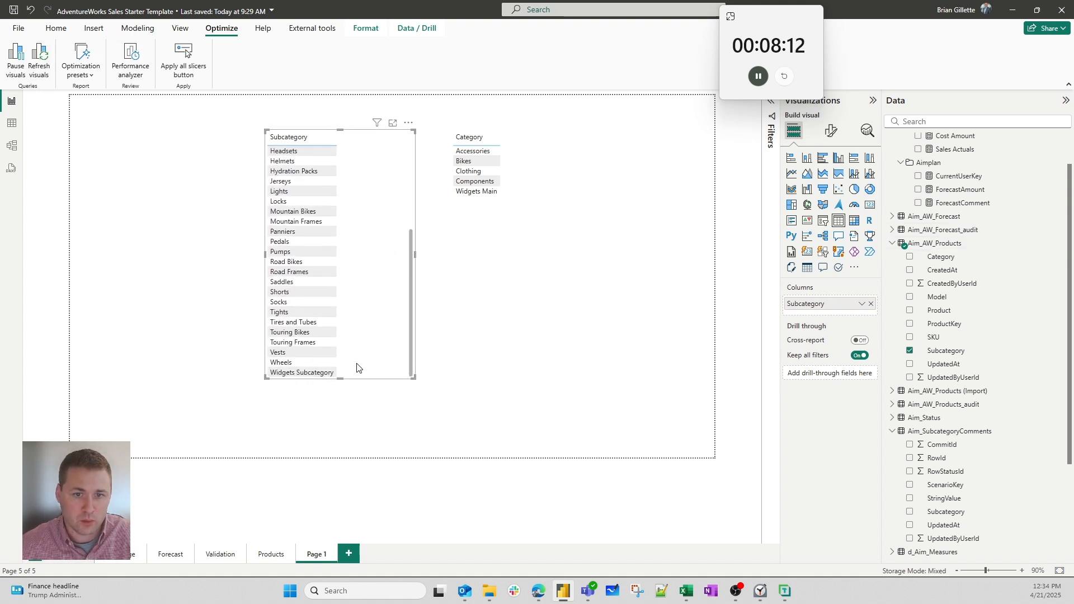
# - Extend the Subcategory table downward and cross-filter the Category table by Widgets Subcategory
pyautogui.moveTo(340, 379); pyautogui.dragTo(342, 405)
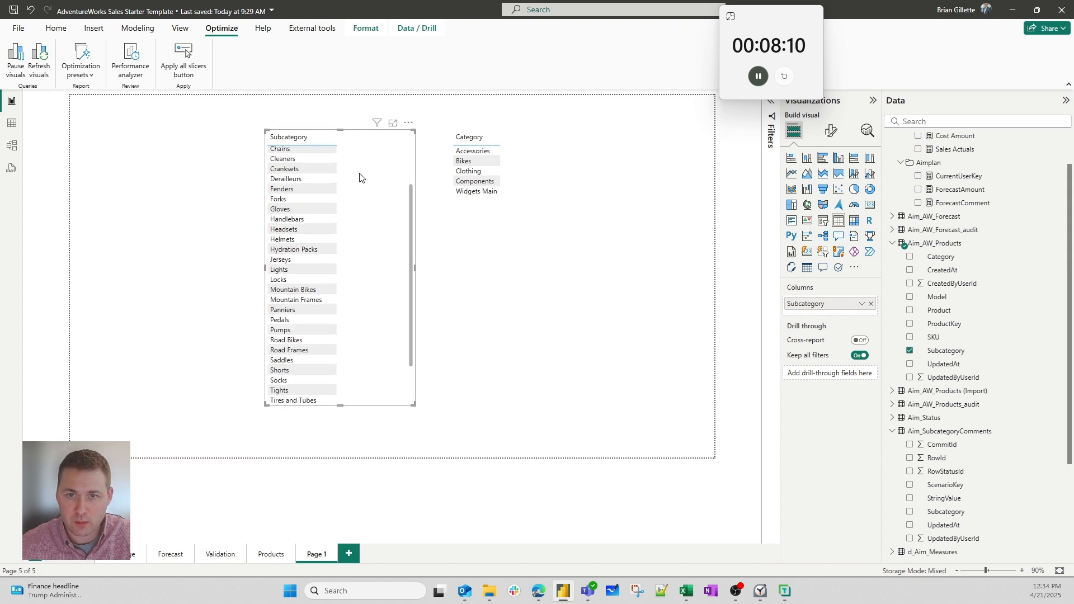
pyautogui.scroll(-3, 360, 178)
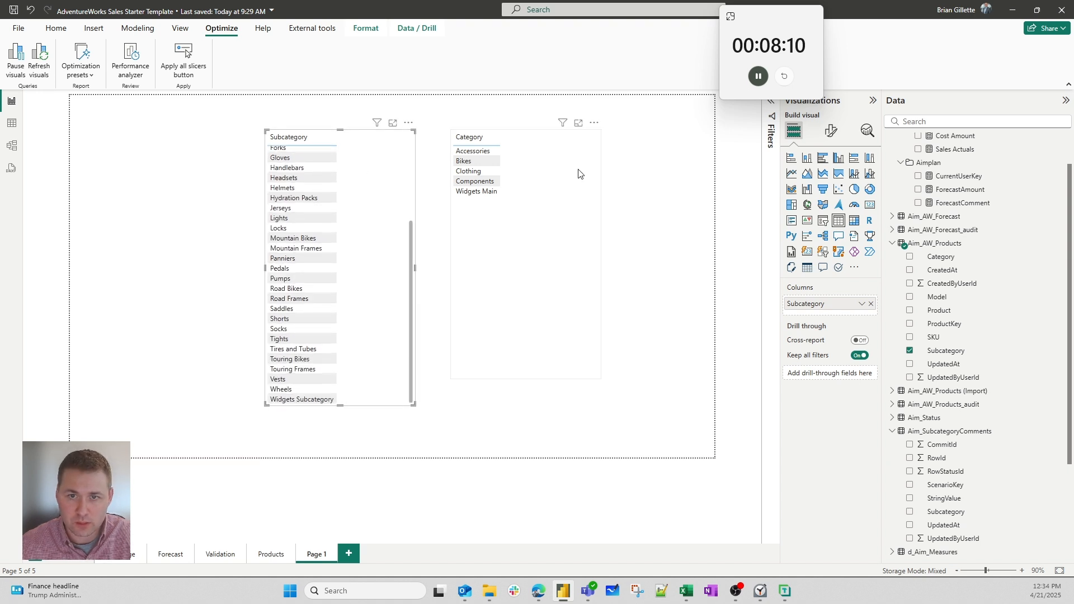
pyautogui.click(289, 399)
pyautogui.click(211, 391)
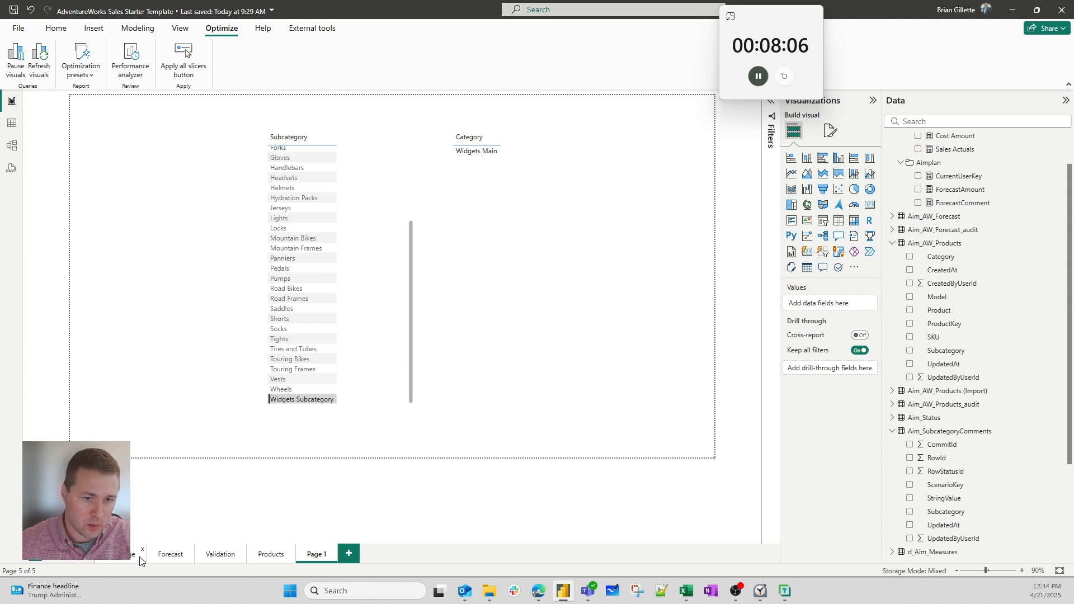
# - Examine the end of the Subcategory slicer's list on the Forecast page for the new subcategory
pyautogui.click(171, 554)
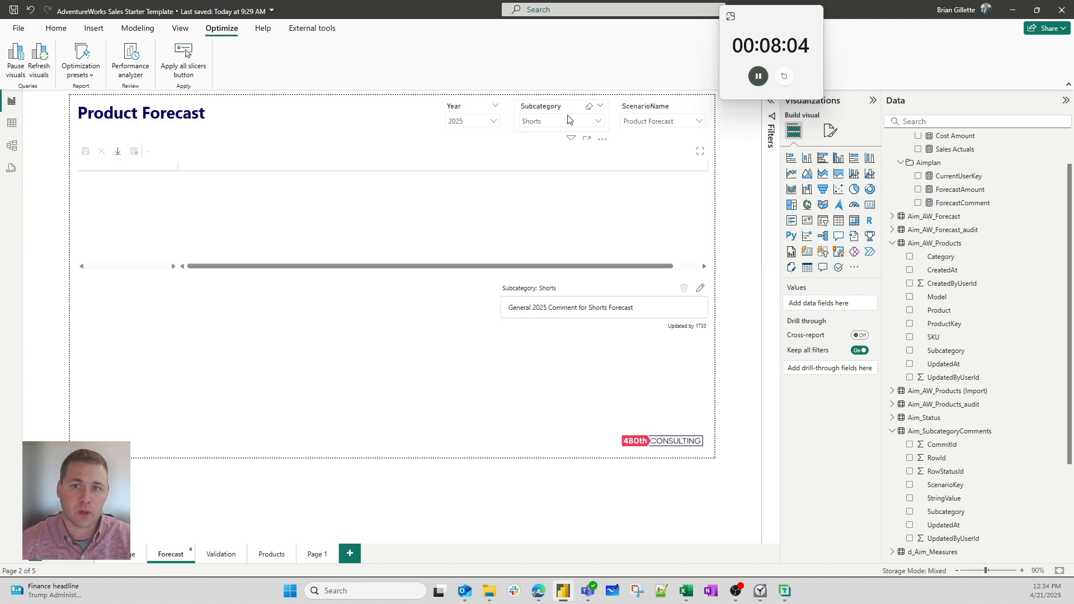
pyautogui.click(568, 119)
pyautogui.scroll(-5, 558, 190)
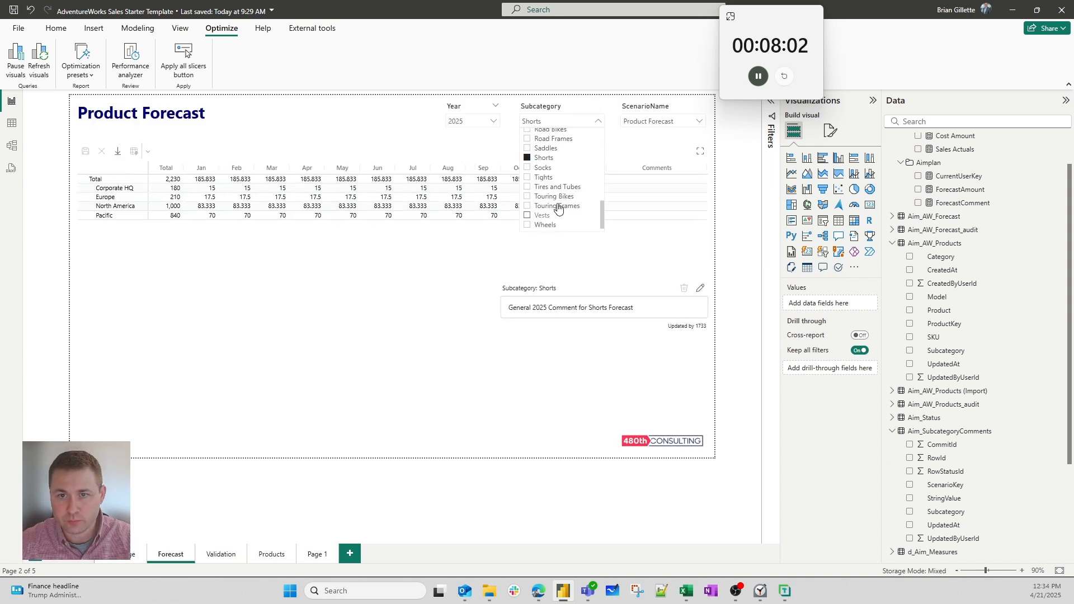
pyautogui.click(564, 116)
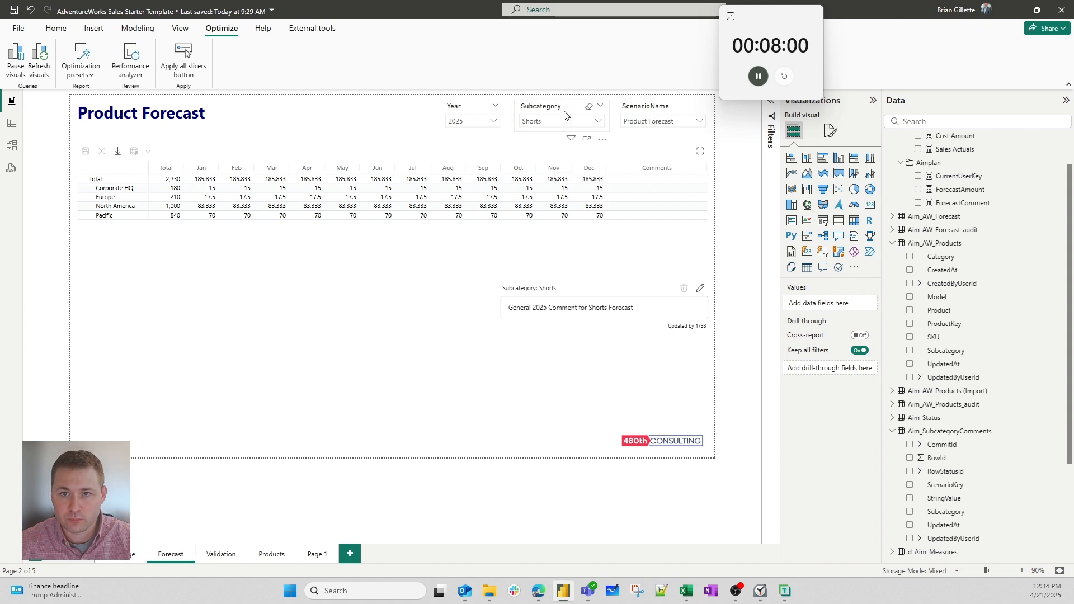
# - Turn on search in the Subcategory slicer, search for "wid", select Widgets Subcategory, and clear the search text
pyautogui.click(561, 123)
pyautogui.click(570, 109)
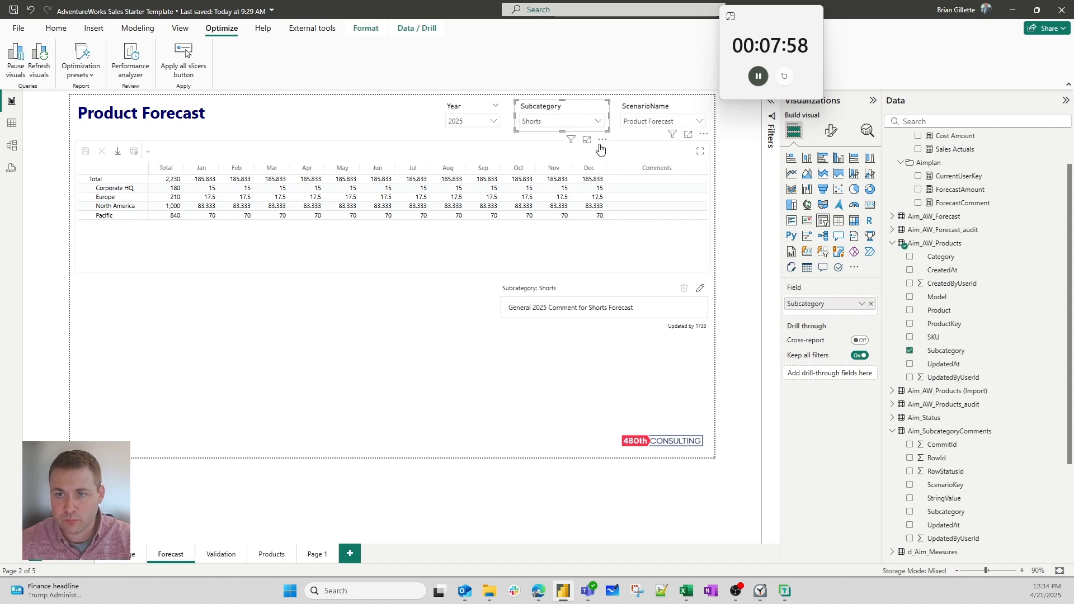
pyautogui.click(600, 142)
pyautogui.click(616, 152)
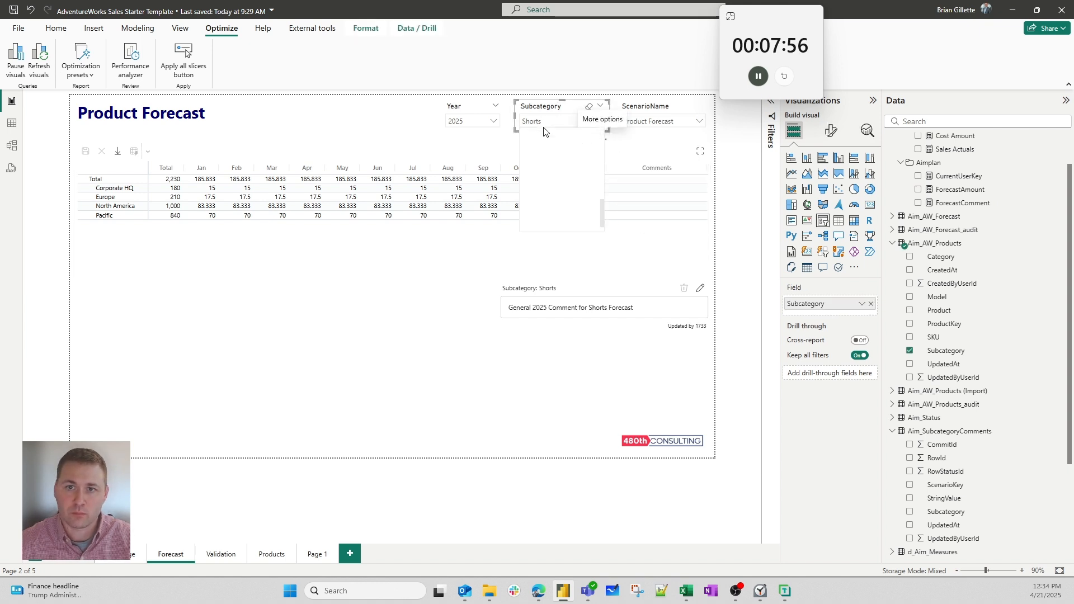
pyautogui.click(544, 120)
pyautogui.write('wid')
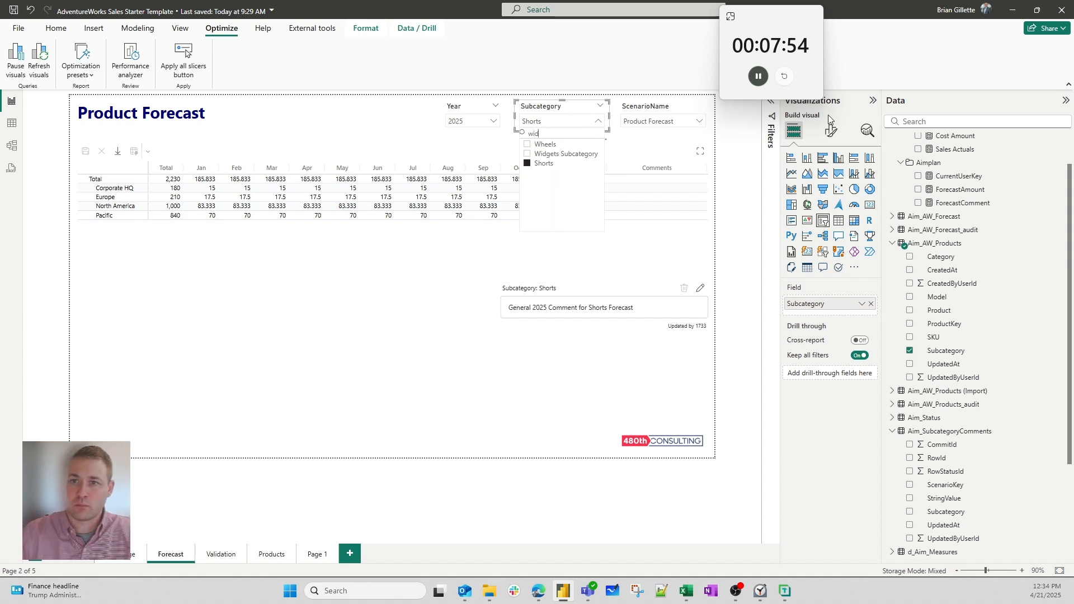
pyautogui.click(588, 145)
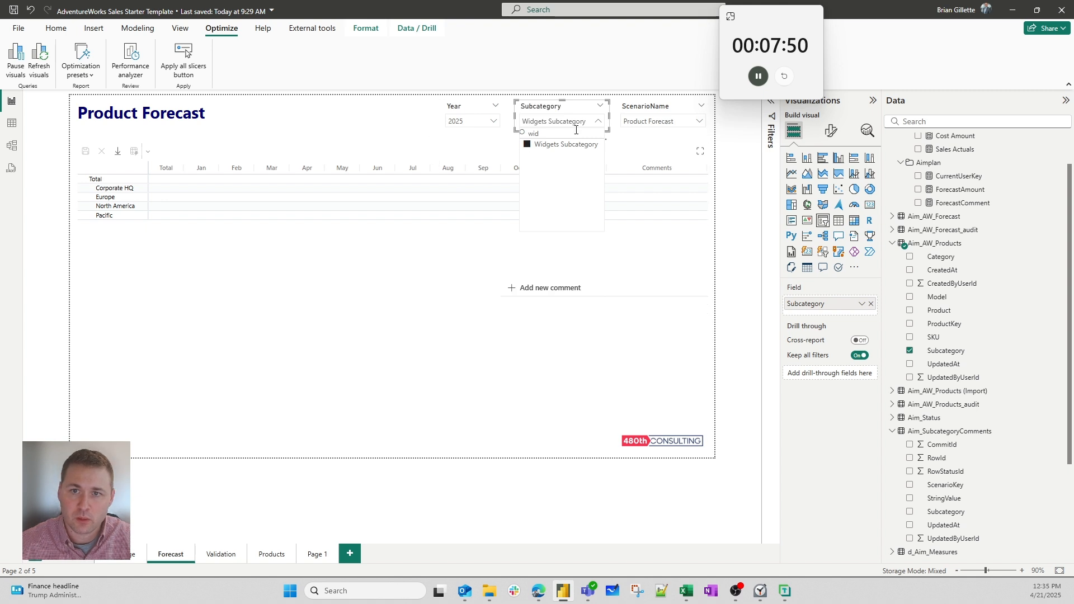
pyautogui.moveTo(559, 133); pyautogui.dragTo(526, 134)
pyautogui.press('BackSpace')
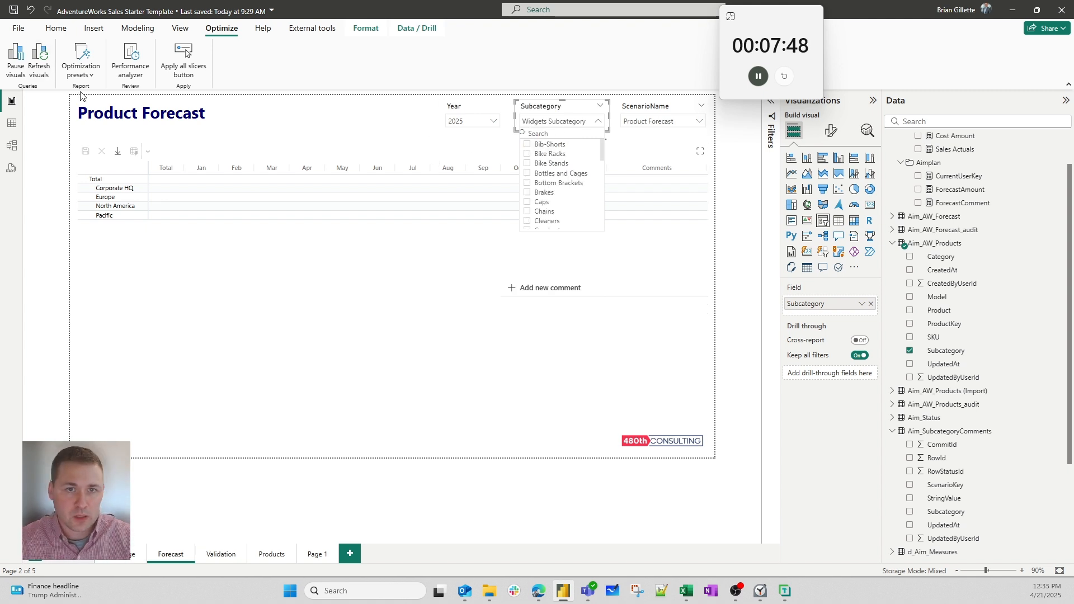
pyautogui.click(313, 115)
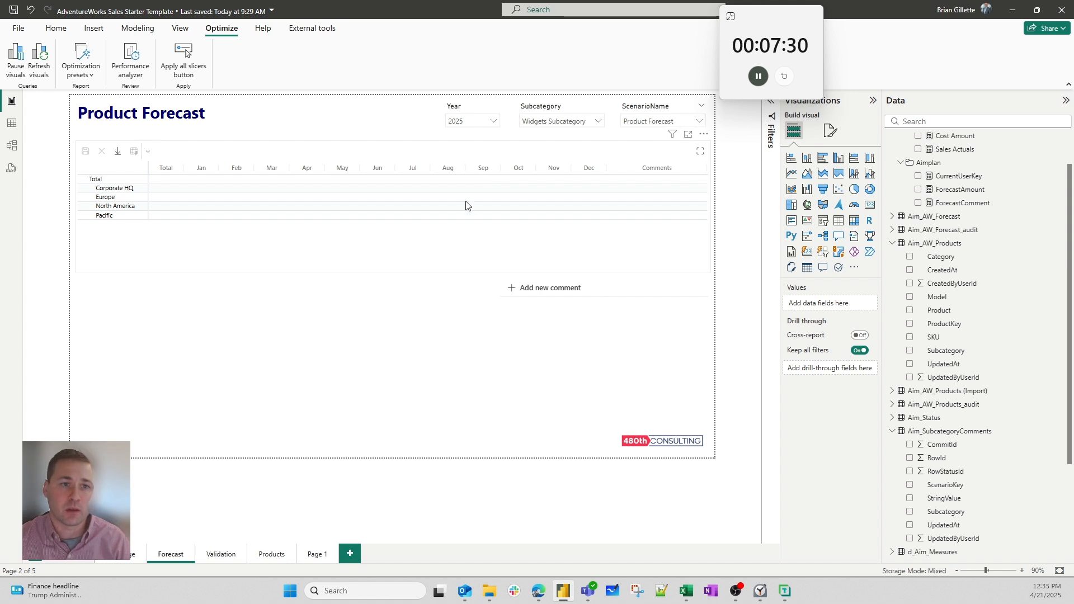
# - Add a blank row to the Products page table and sort the table by ProductKey in descending order
pyautogui.click(537, 121)
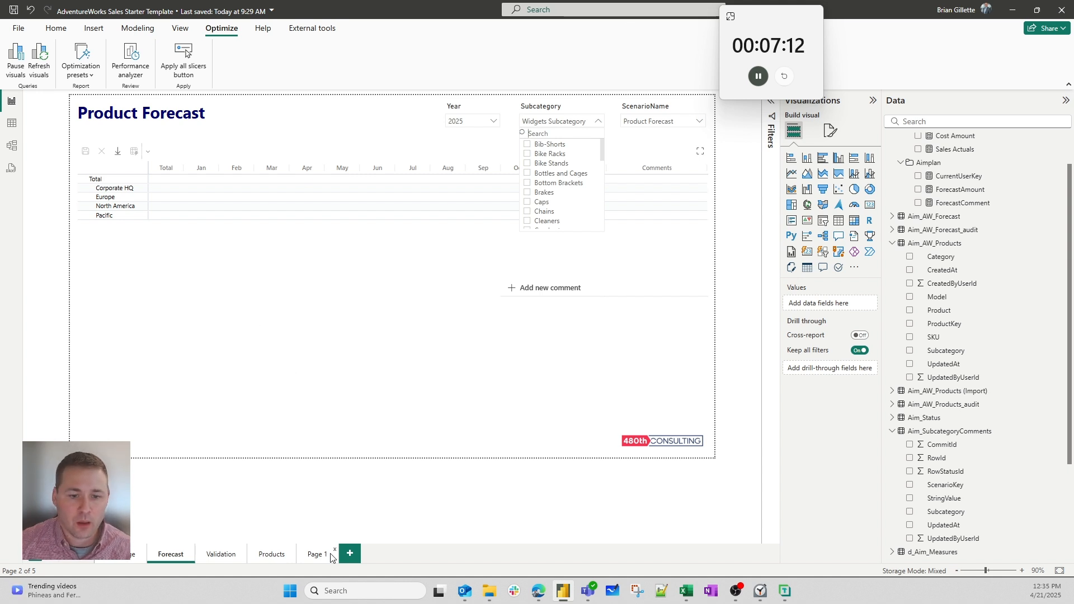
pyautogui.click(274, 555)
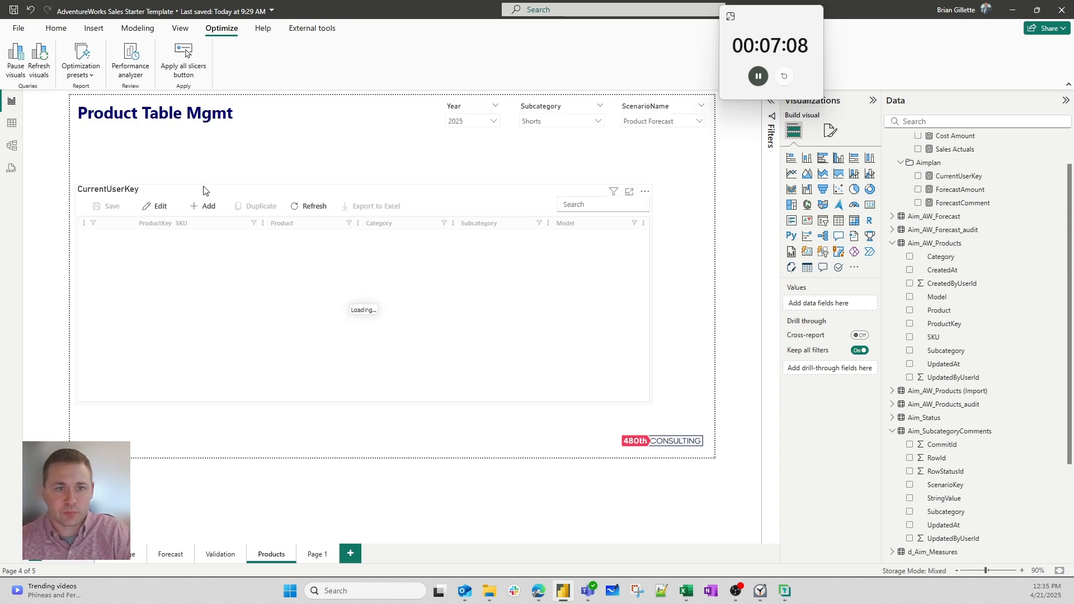
pyautogui.click(201, 188)
pyautogui.click(201, 206)
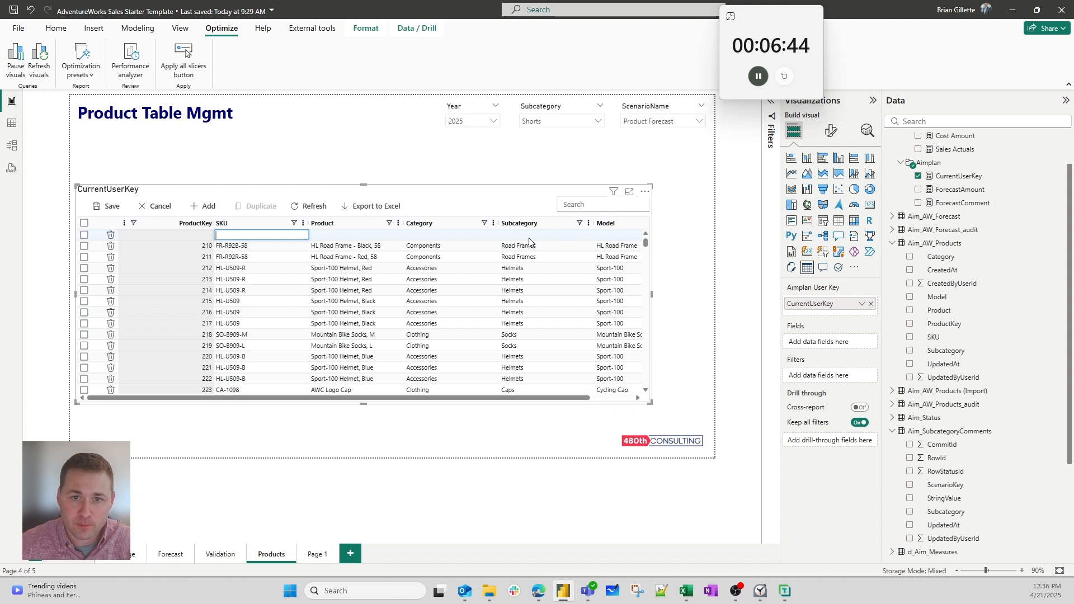
pyautogui.click(204, 223)
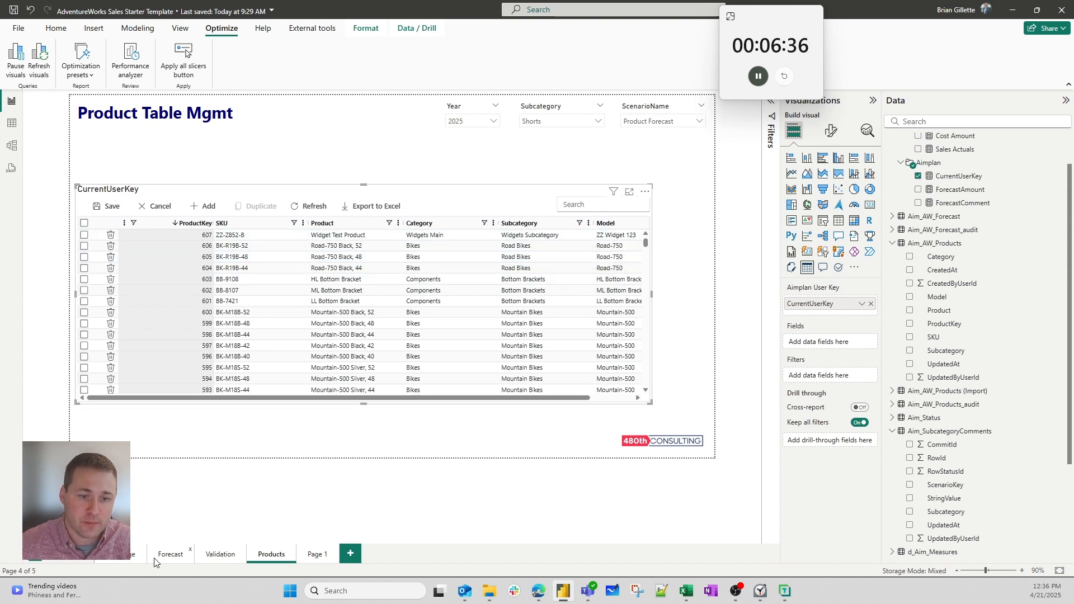
# - Return to the Forecast page and check the selected entry in the Subcategory slicer's list
pyautogui.click(170, 555)
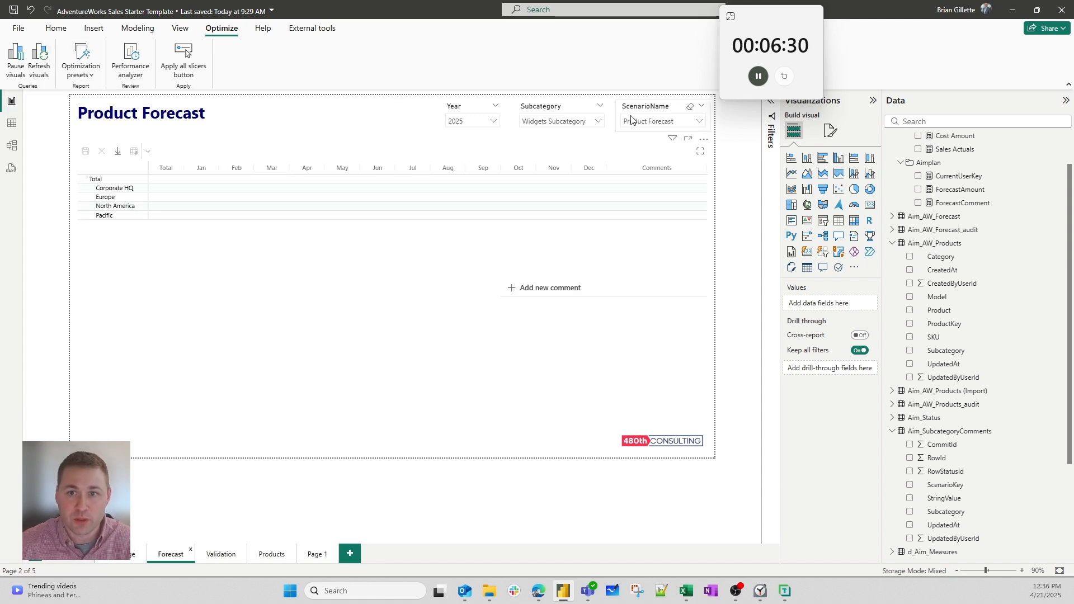
pyautogui.click(585, 120)
pyautogui.scroll(-10, 566, 178)
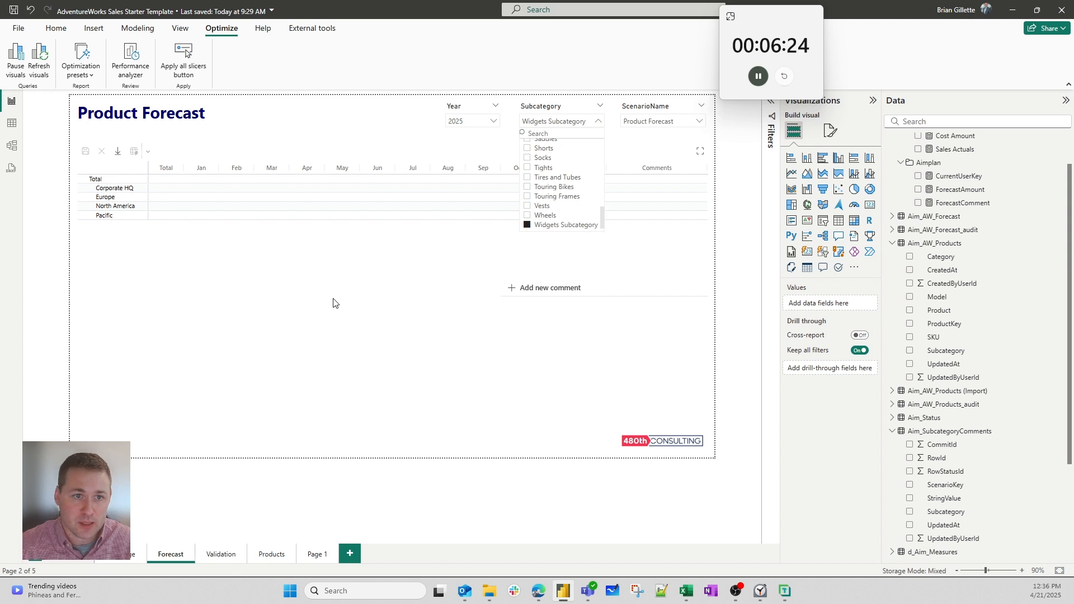
# - Try to enter 2 as the January forecast for Corporate HQ under Widgets Subcategory
pyautogui.click(180, 197)
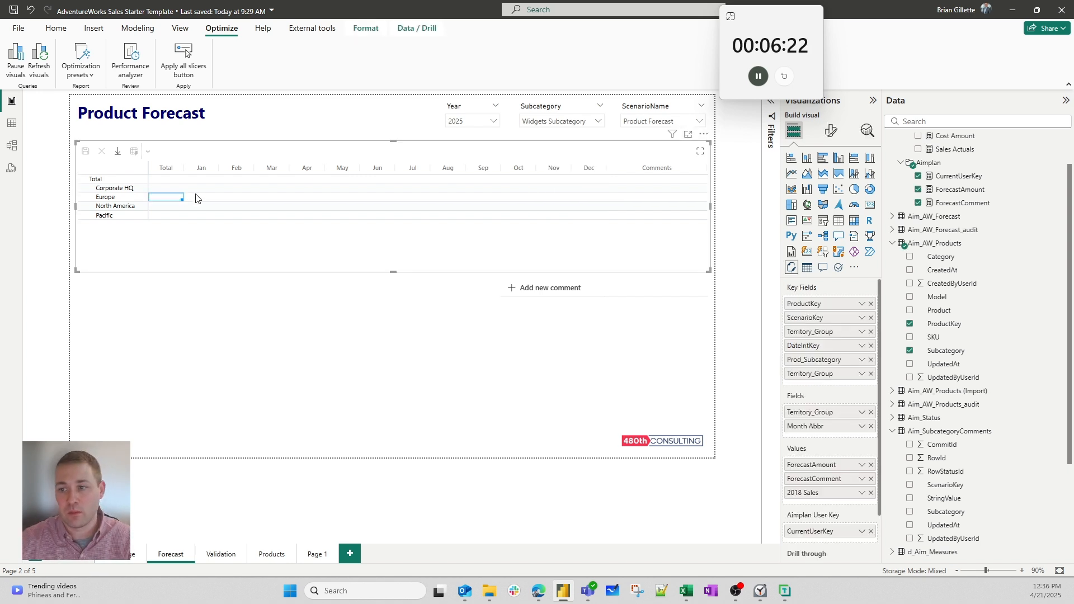
pyautogui.press('Up')
pyautogui.press('Right')
pyautogui.write('2')
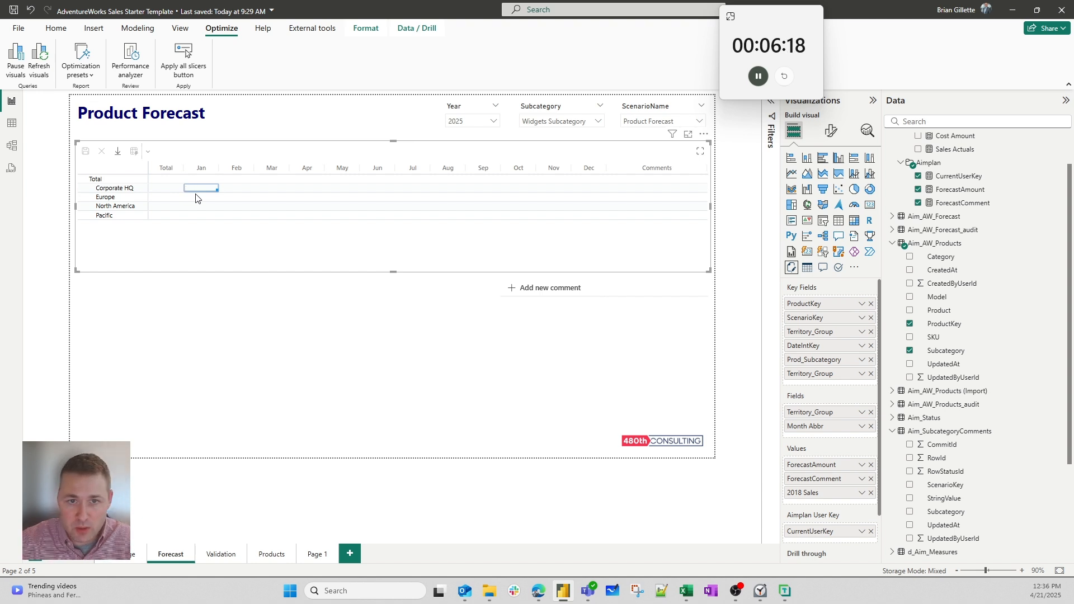
pyautogui.click(375, 188)
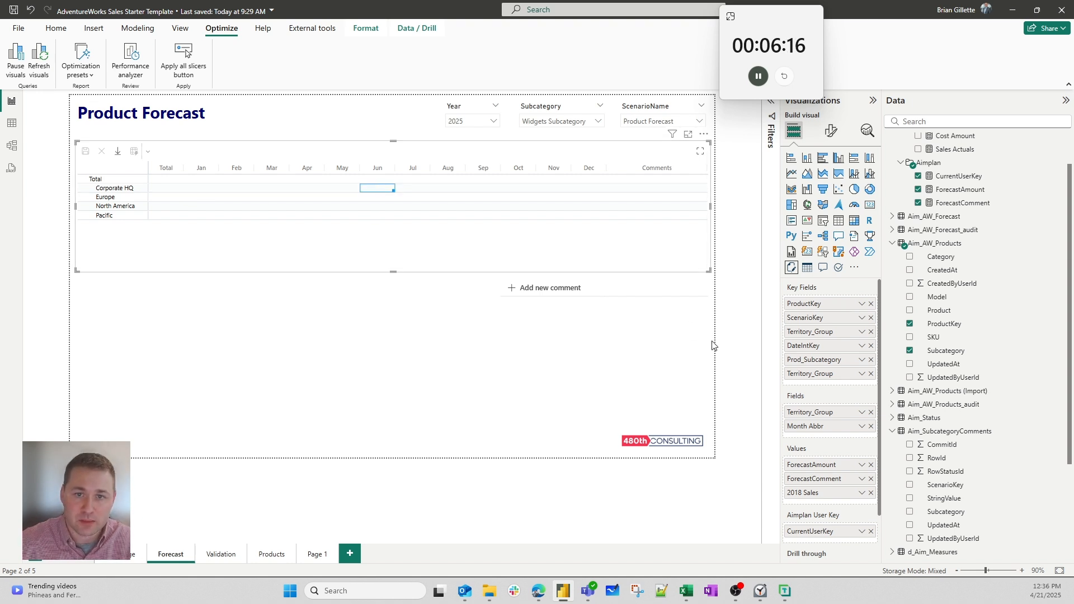
# - Enter the Corporate HQ forecast for Widgets Subcategory: June 200, July 500, August 800 and September 1,000
pyautogui.write('200')
pyautogui.press('Tab')
pyautogui.write('5')
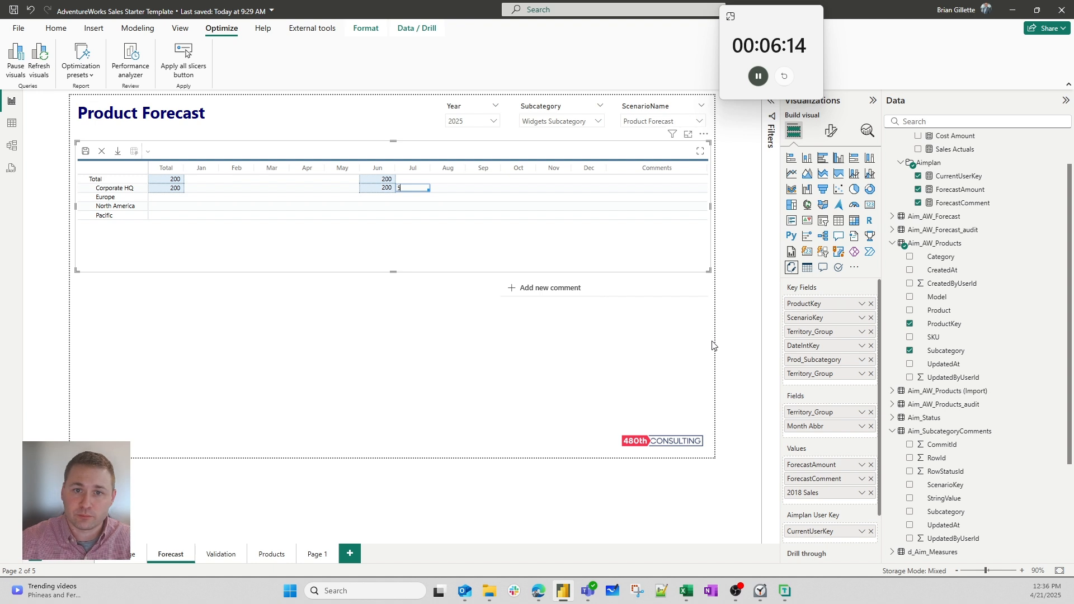
pyautogui.write('00')
pyautogui.press('Tab')
pyautogui.write('800')
pyautogui.press('Tab')
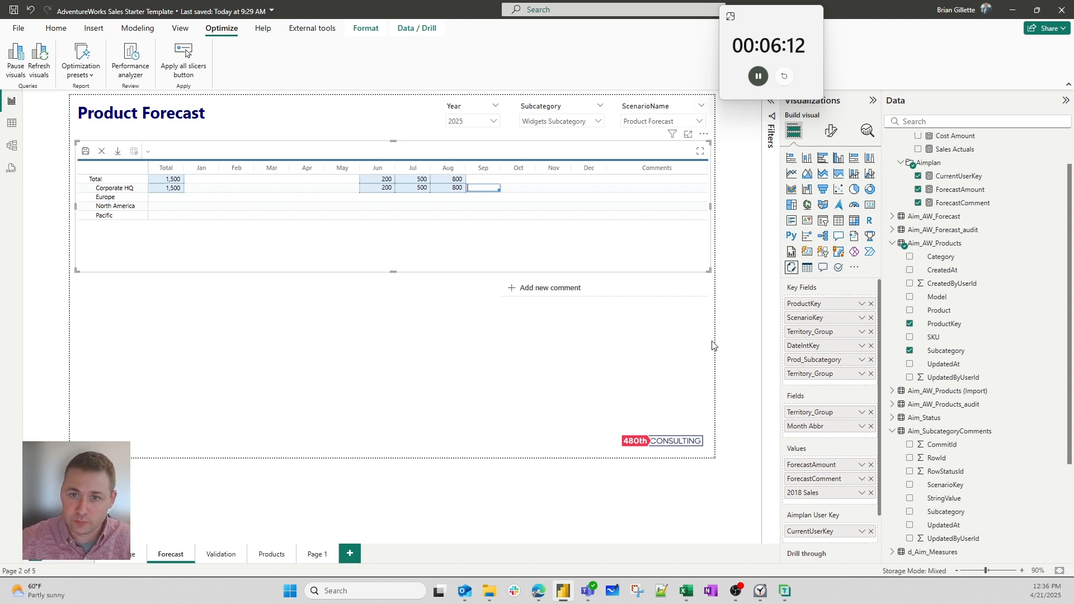
pyautogui.write('100')
pyautogui.press('Return')
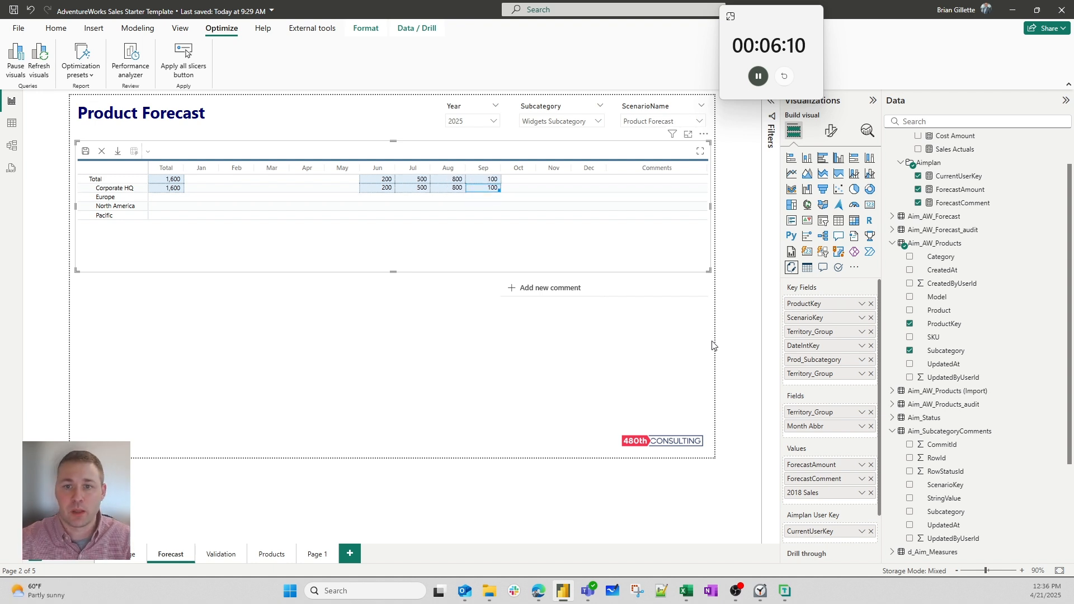
pyautogui.write('1,000')
pyautogui.press('Tab')
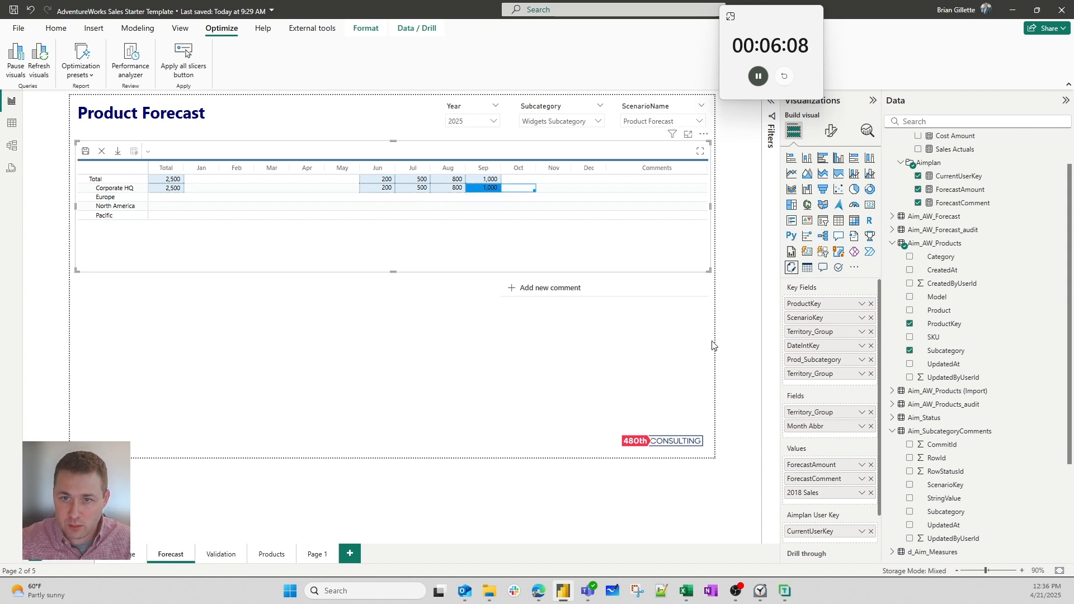
# - Set the Corporate HQ forecast to 1,000 for each month from October through December
pyautogui.hotkey('shift', 'Right')
pyautogui.hotkey('shift', 'Right')
pyautogui.write('1,000')
pyautogui.press('Return')
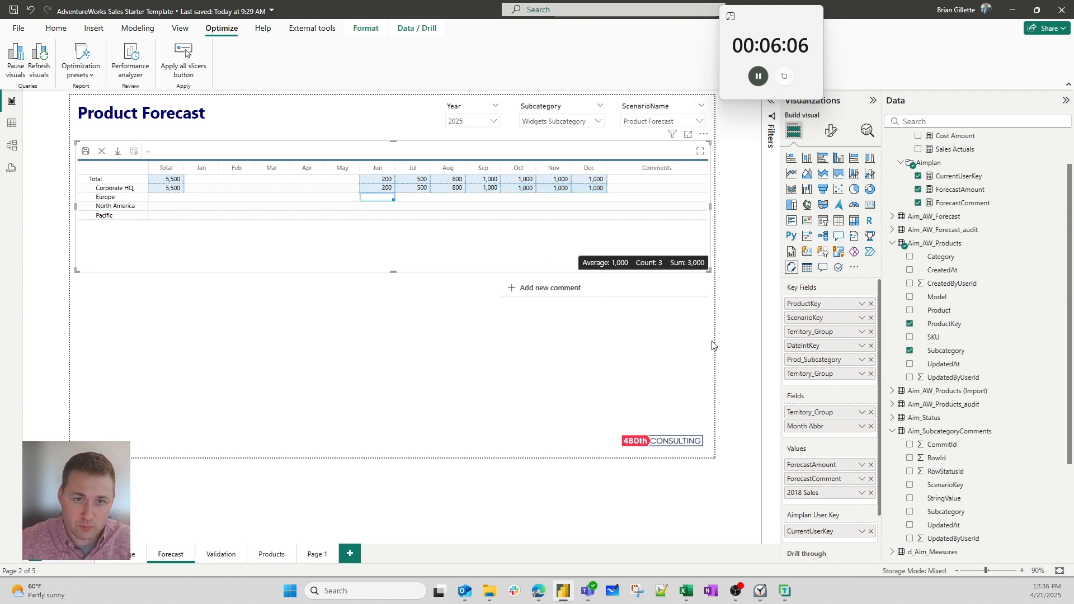
# - Spread the June to December forecast totals evenly across Corporate HQ, Europe, North America and Pacific
pyautogui.hotkey('shift', 'Right')
pyautogui.hotkey('shift', 'Right')
pyautogui.hotkey('shift', 'Right')
pyautogui.hotkey('shift', 'Right')
pyautogui.hotkey('shift', 'Right')
pyautogui.hotkey('shift', 'Right')
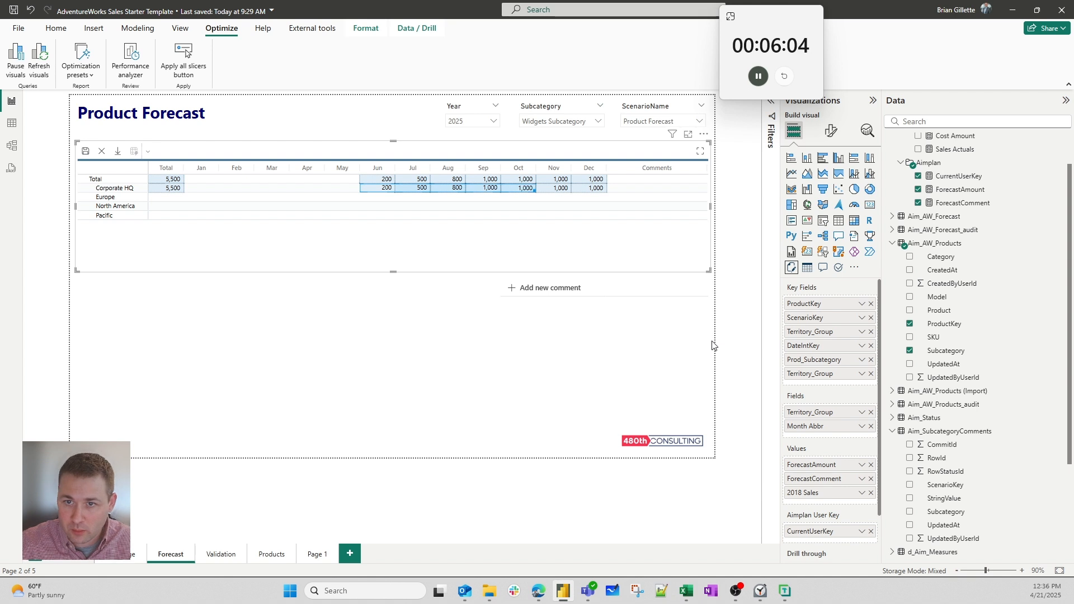
pyautogui.hotkey('shift', 'Right')
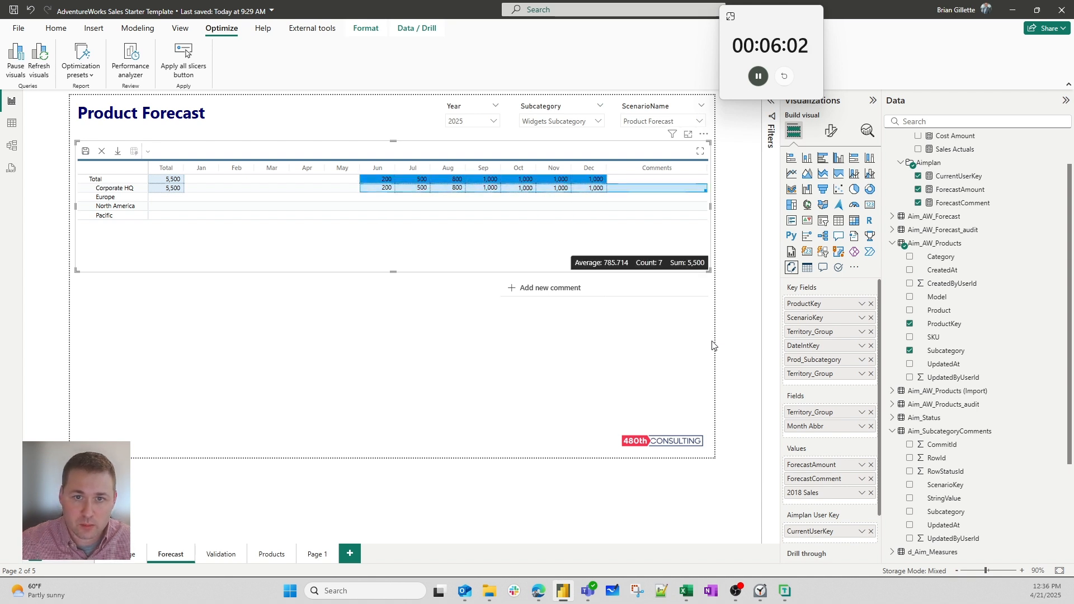
pyautogui.press('Delete')
pyautogui.hotkey('ctrl', 'z')
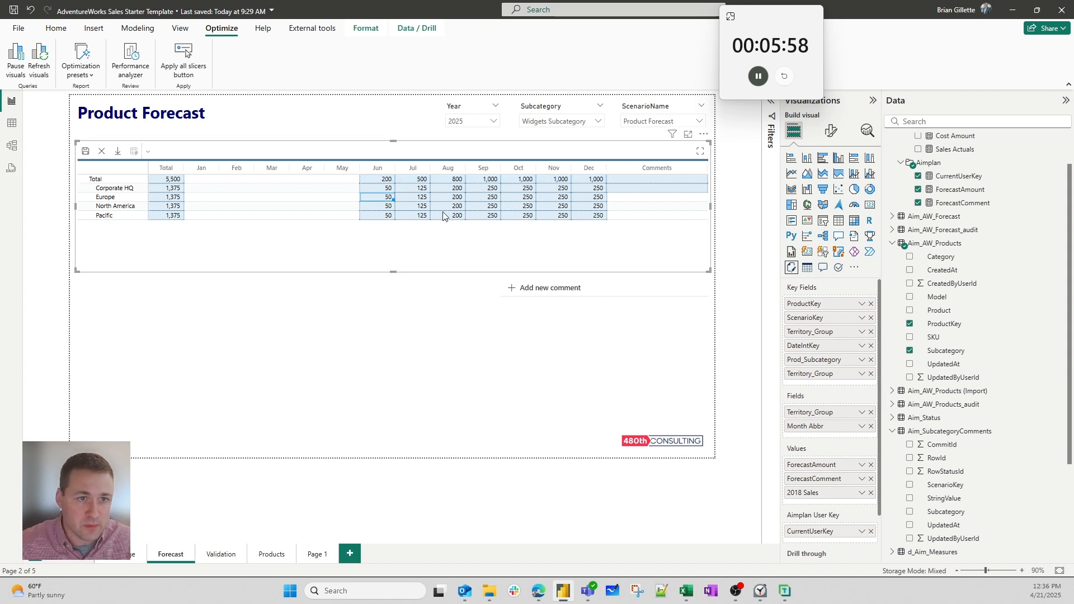
# - Increase the North America total by 25% with the formula =+25% and save the forecast
pyautogui.press('Down')
pyautogui.press('Right')
pyautogui.press('Left')
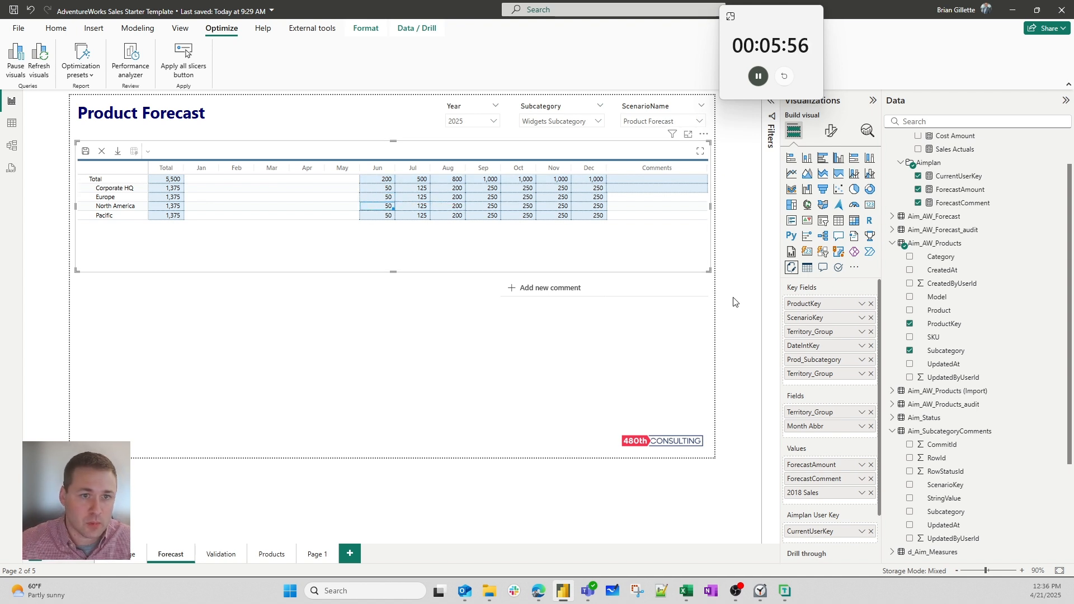
pyautogui.press('Left')
pyautogui.press('Left')
pyautogui.press('Left')
pyautogui.press('Left')
pyautogui.press('Left')
pyautogui.press('Left')
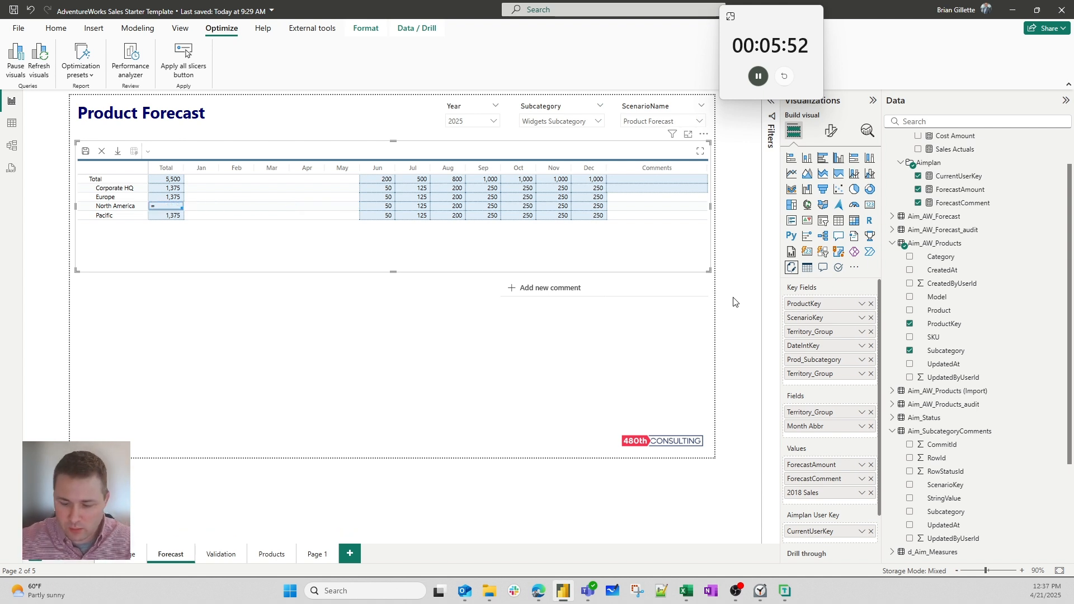
pyautogui.write('=+25')
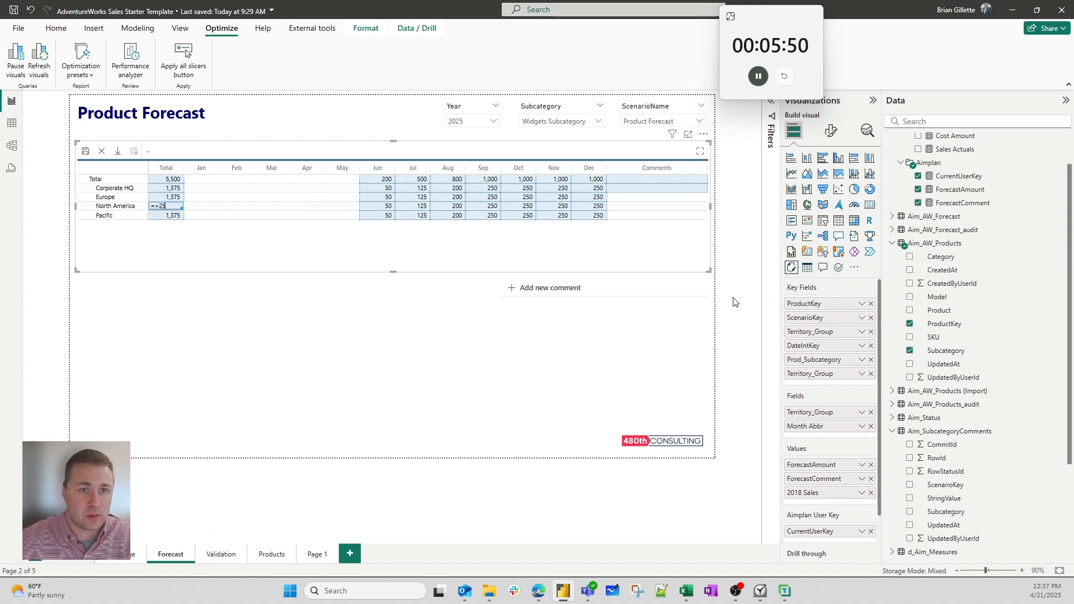
pyautogui.write('%')
pyautogui.press('Return')
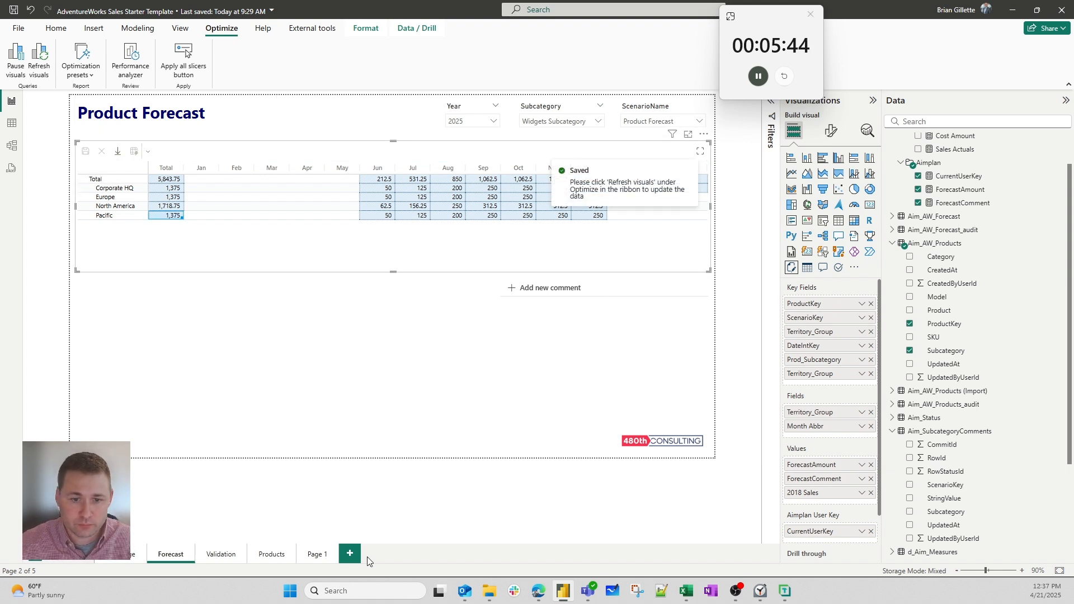
# - Refresh the visuals on the Validation page and check the fields used by its forecast table
pyautogui.click(223, 553)
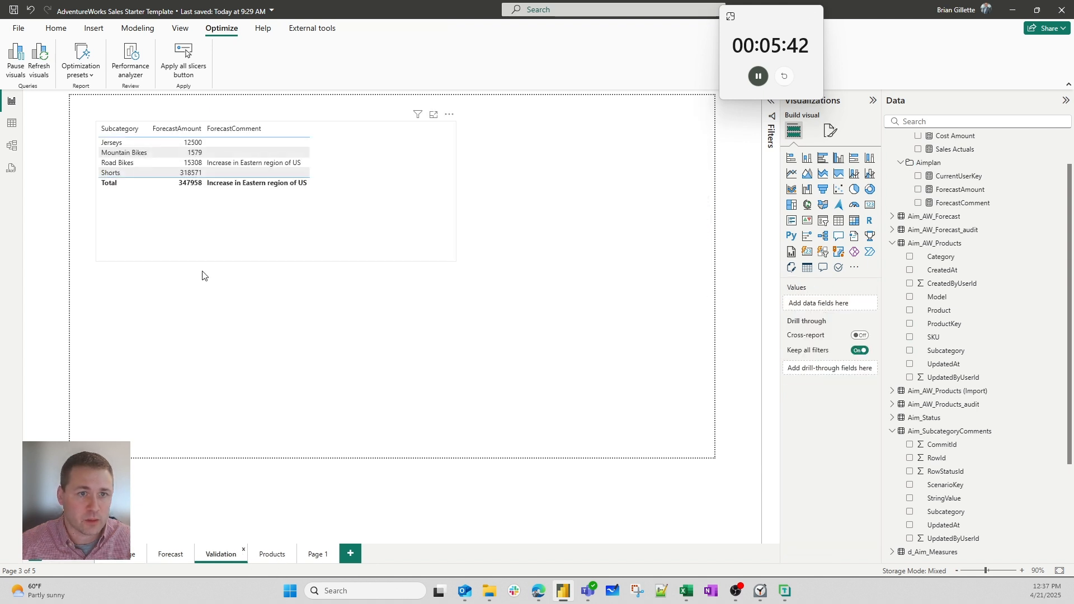
pyautogui.click(37, 63)
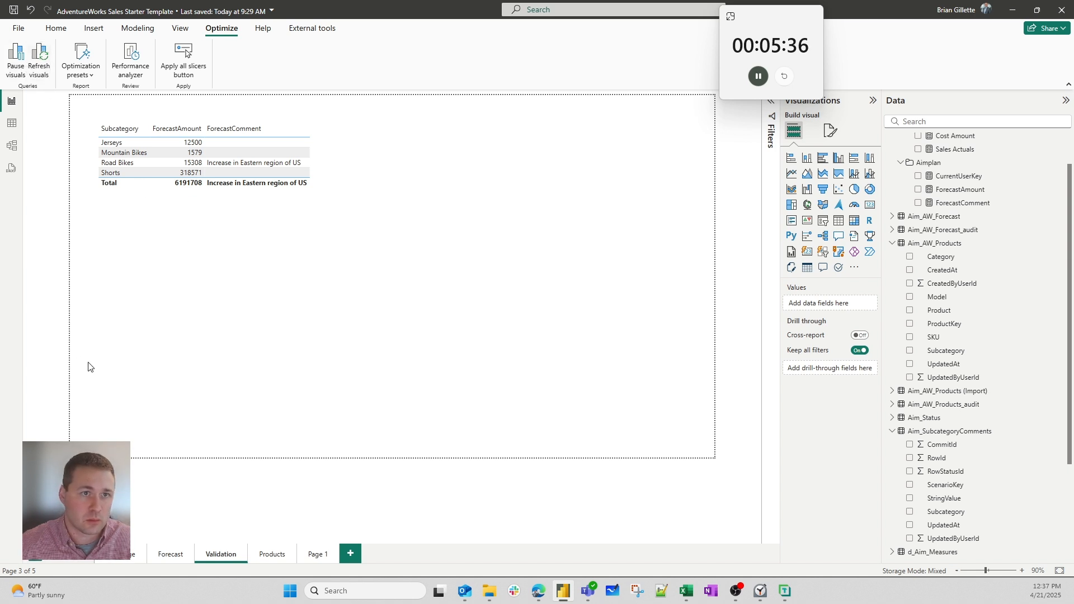
pyautogui.click(214, 248)
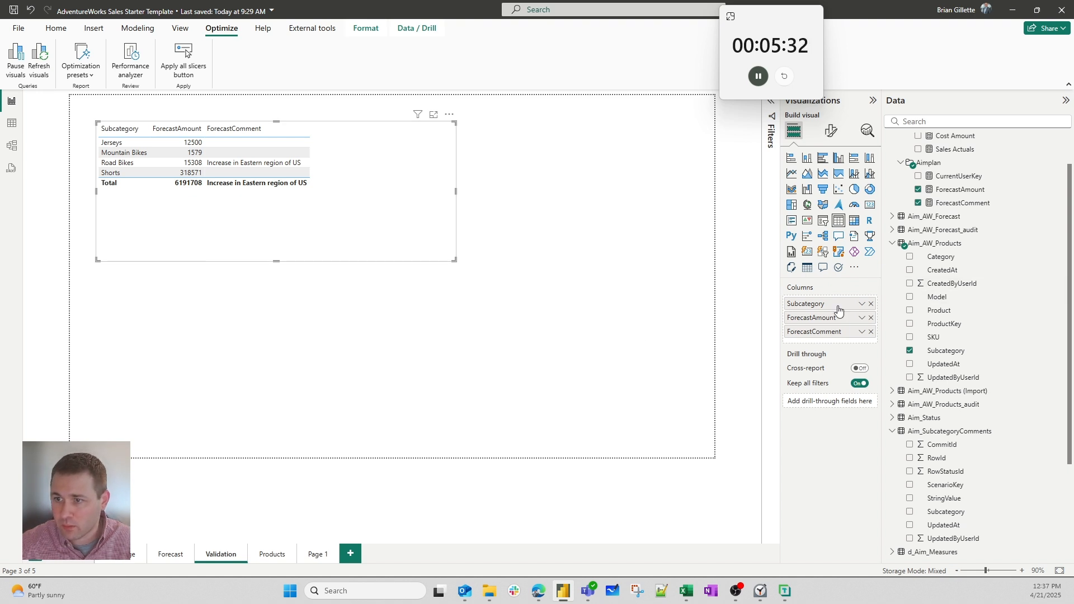
pyautogui.click(438, 282)
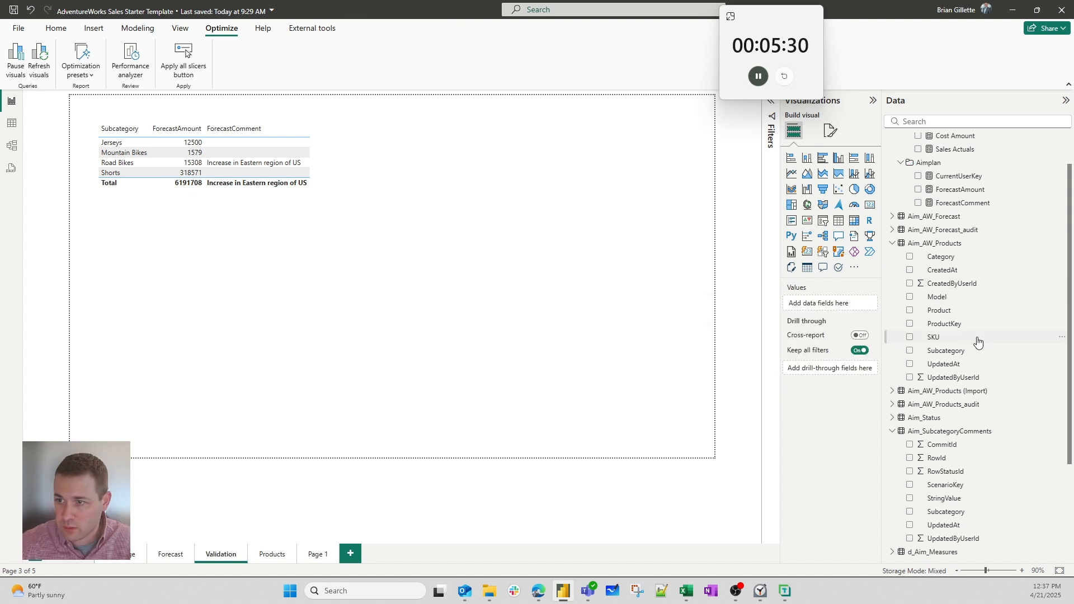
# - Return to the Forecast page and lock the January to May cells for the Total row and all four regions
pyautogui.click(150, 554)
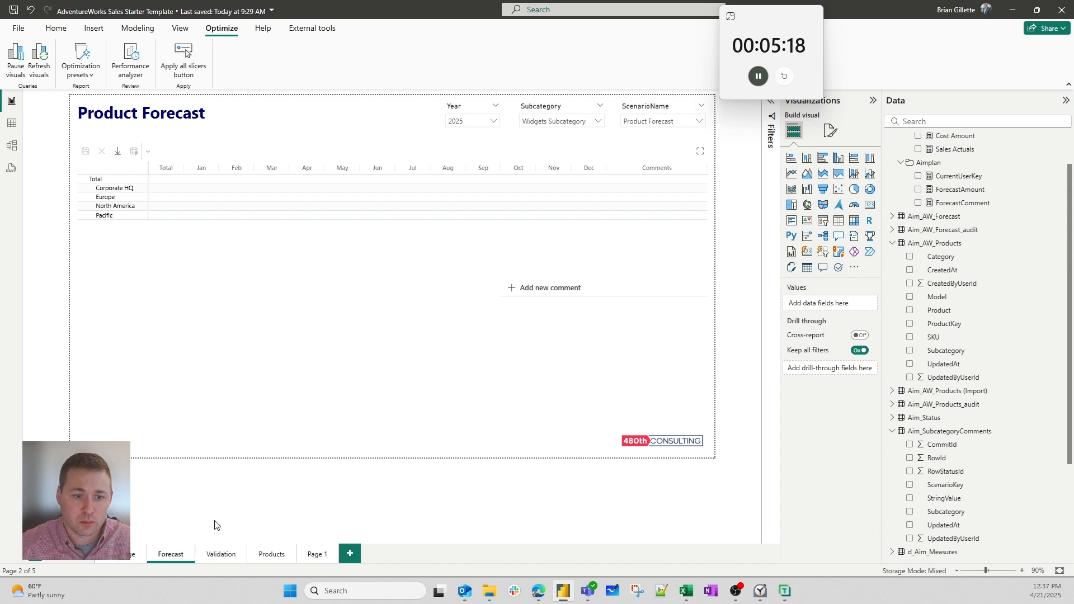
pyautogui.click(147, 554)
pyautogui.click(161, 557)
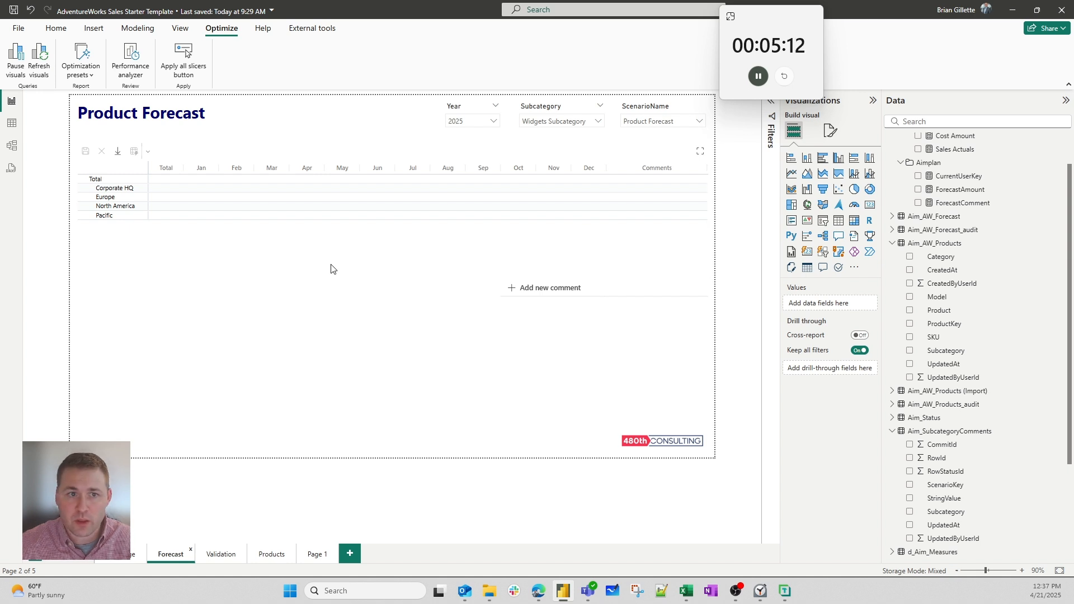
pyautogui.click(173, 180)
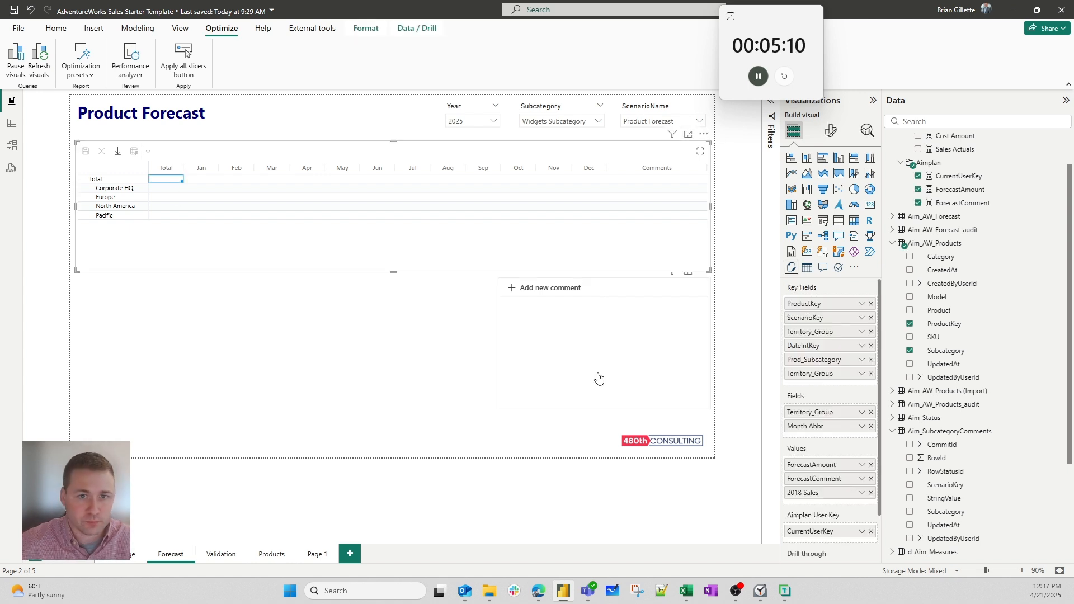
pyautogui.press('Right')
pyautogui.press('Right')
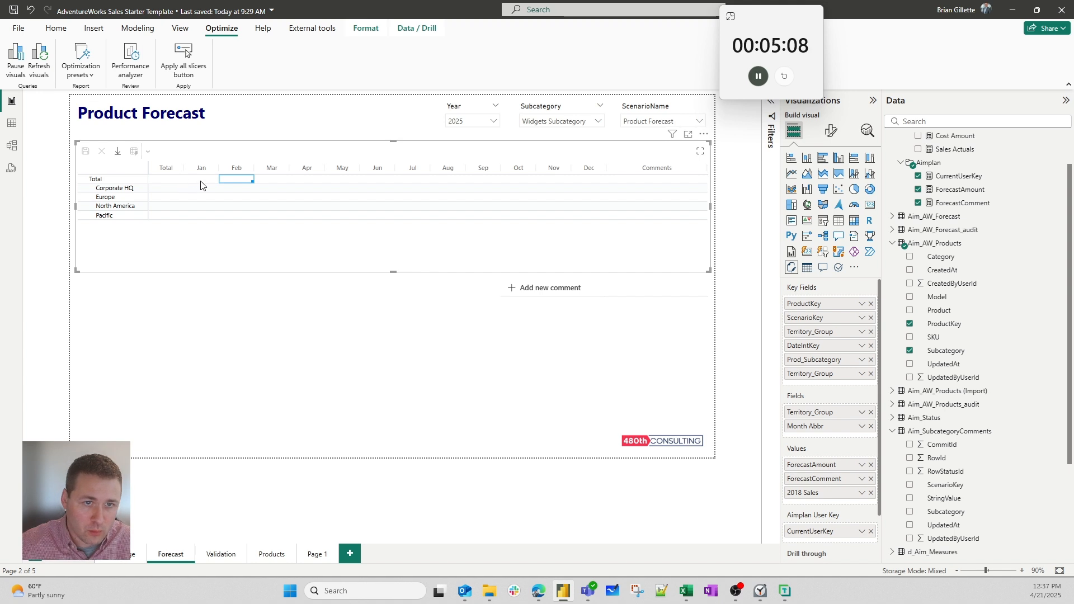
pyautogui.moveTo(201, 181); pyautogui.dragTo(350, 213)
pyautogui.rightClick(350, 213)
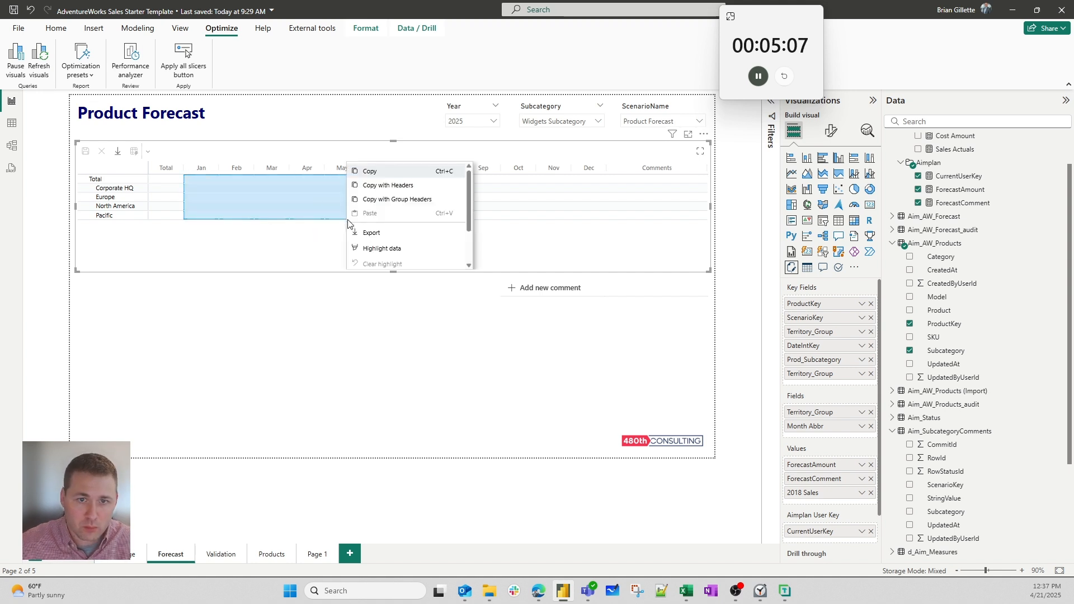
pyautogui.scroll(-2, 379, 256)
pyautogui.click(389, 245)
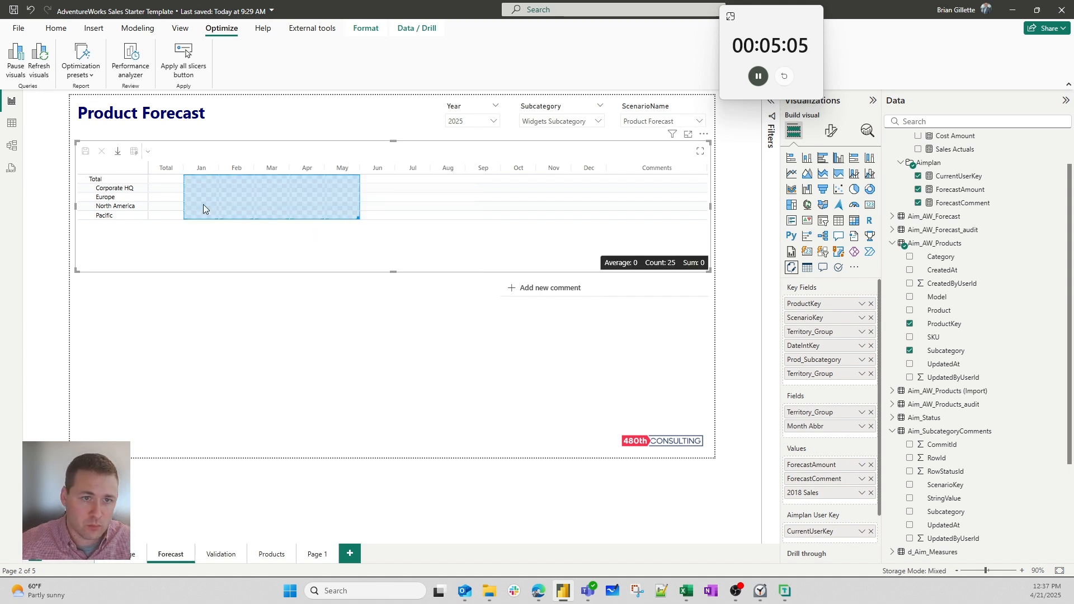
# - Set the overall forecast total to 15,000, increase the North America total with =+20%, and save the forecast
pyautogui.click(174, 181)
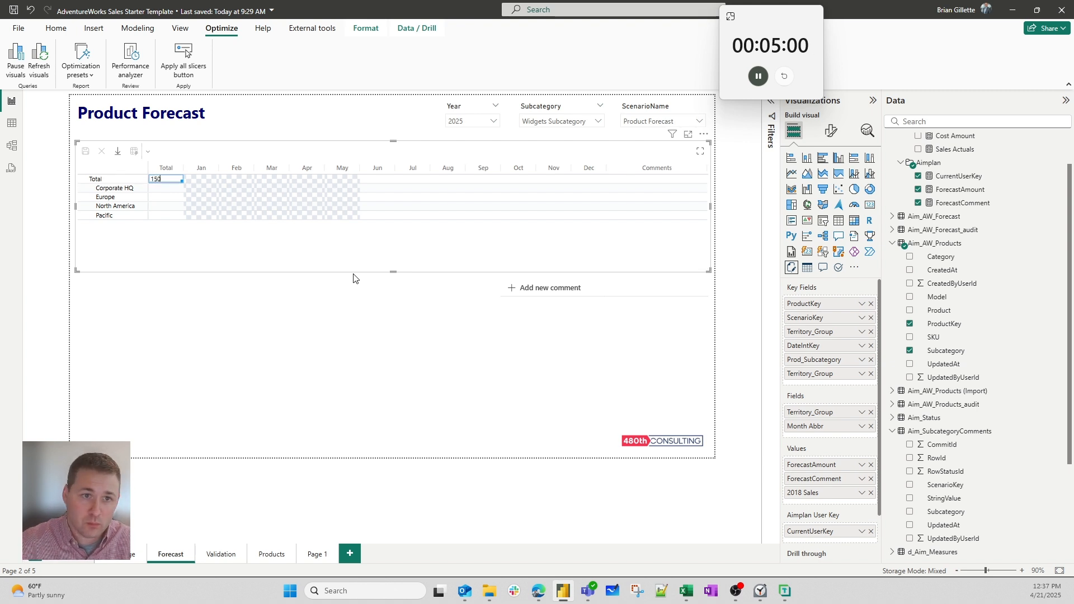
pyautogui.press('Return')
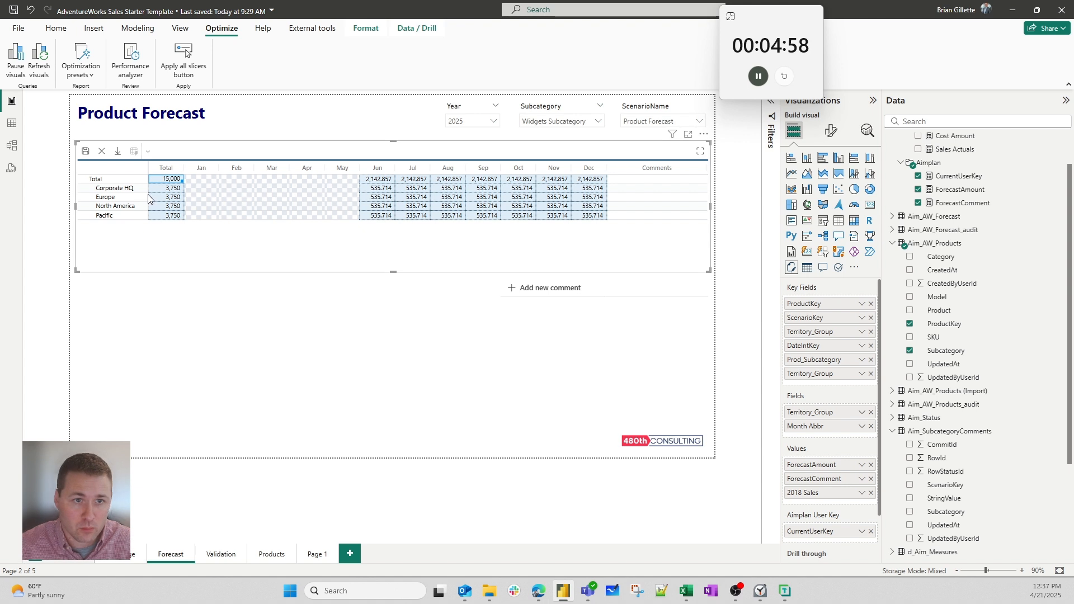
pyautogui.click(172, 208)
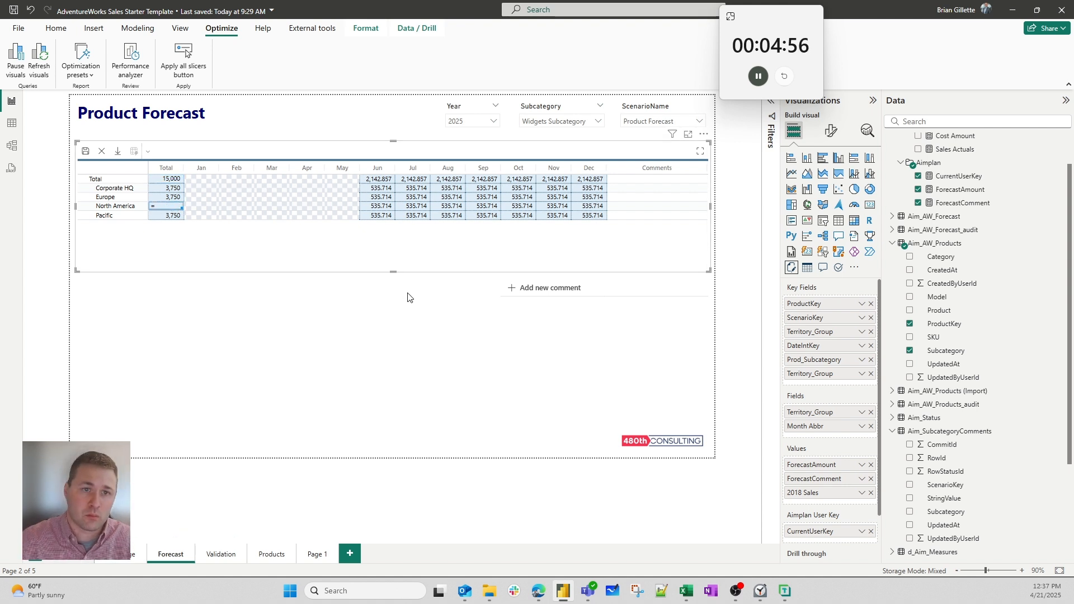
pyautogui.write('=+20%')
pyautogui.press('Return')
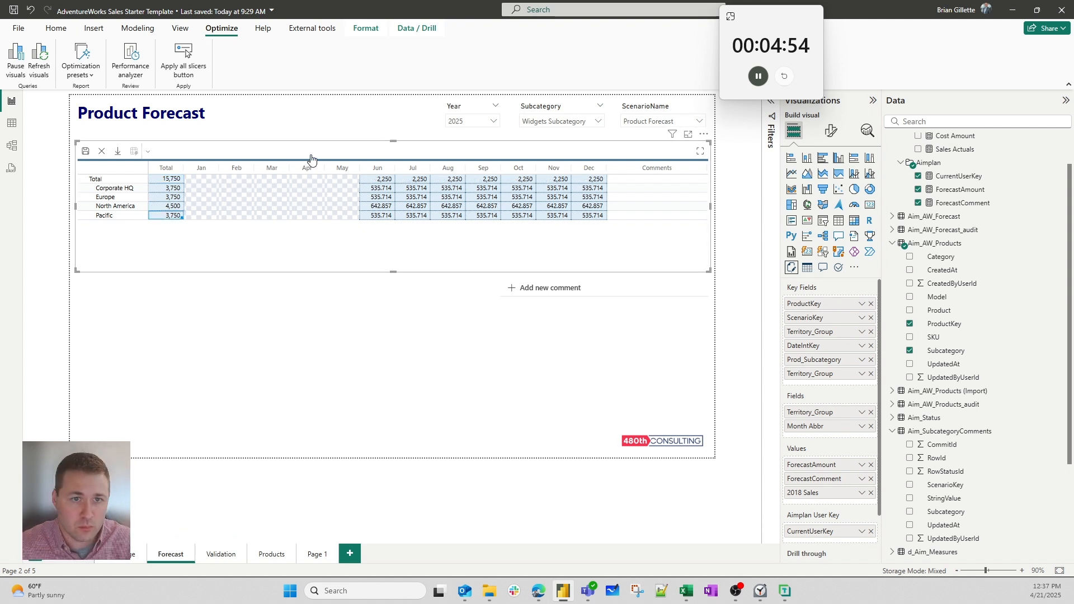
pyautogui.click(85, 151)
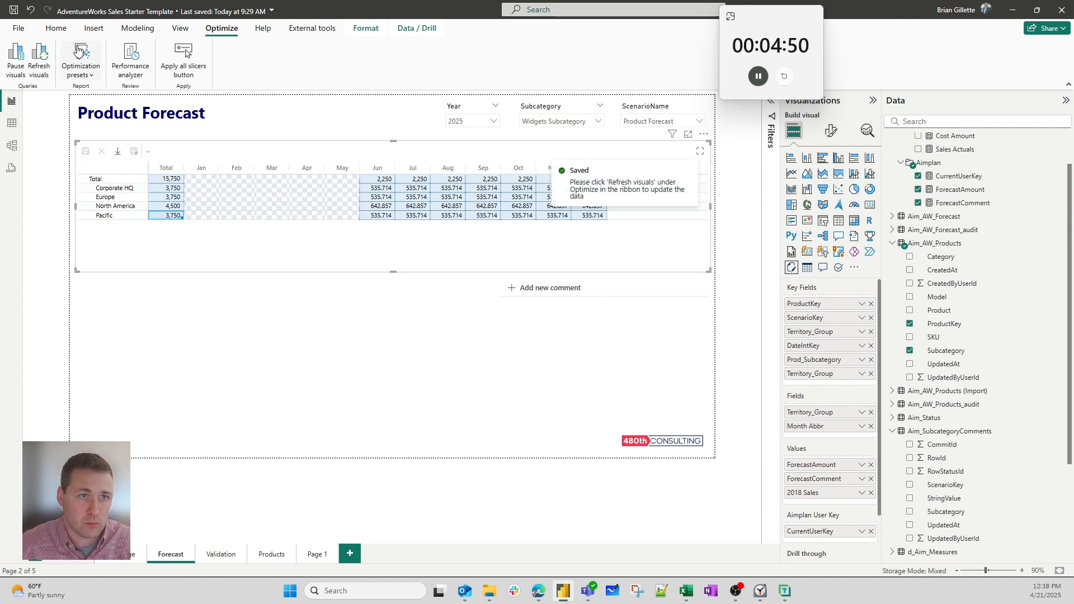
# - Refresh the report's visuals and pause the visual queries
pyautogui.click(49, 56)
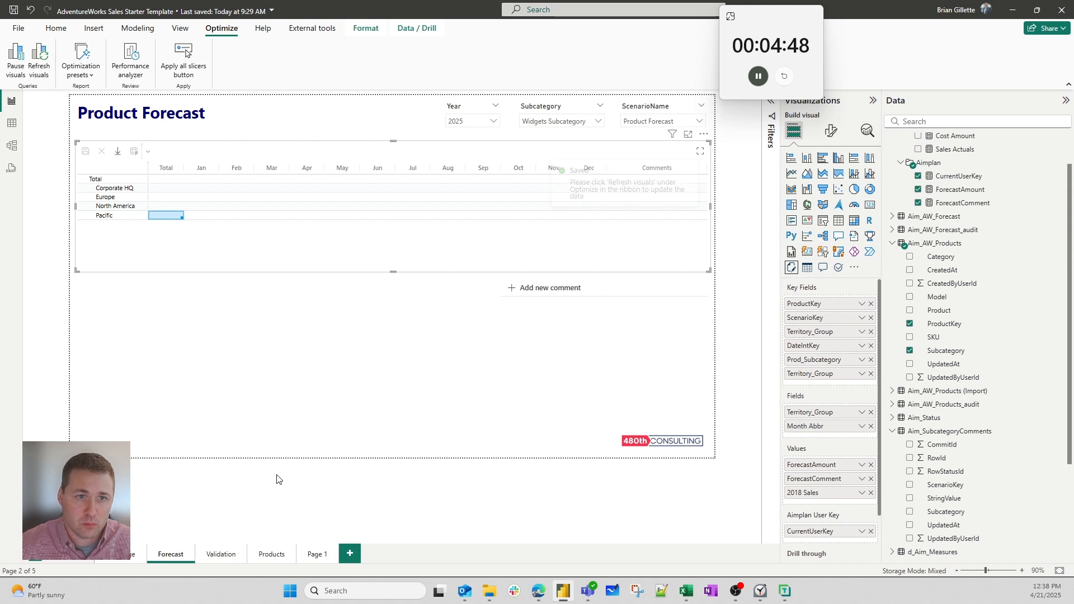
pyautogui.click(531, 313)
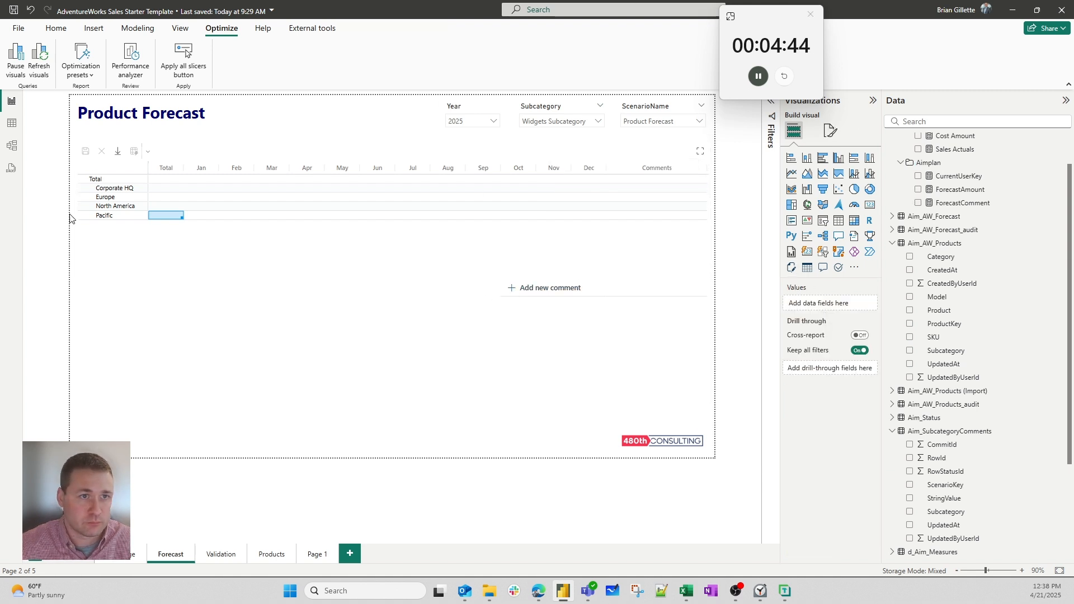
pyautogui.click(35, 55)
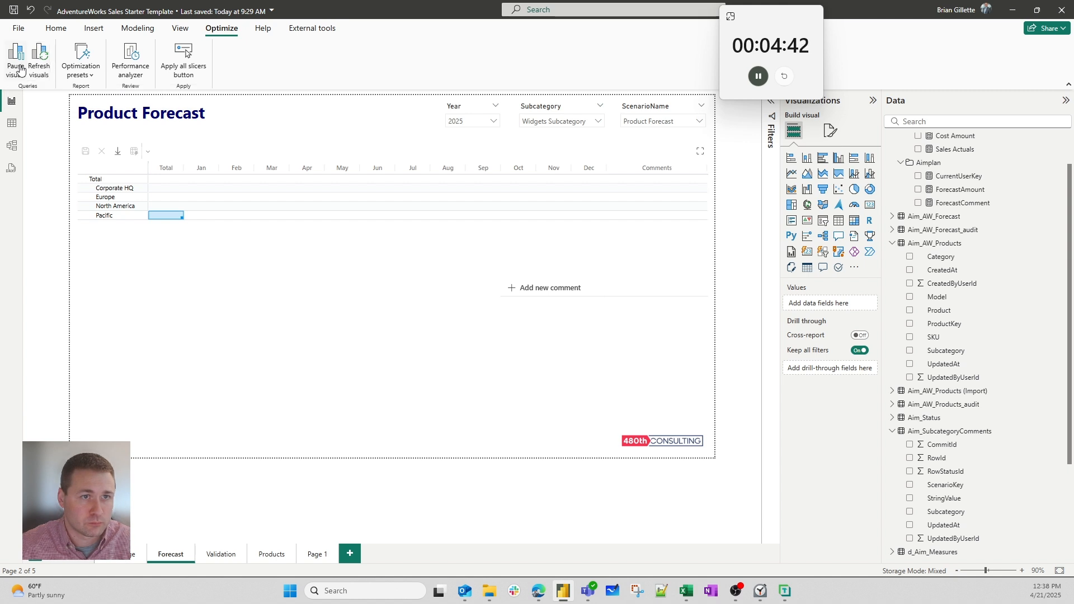
pyautogui.click(20, 67)
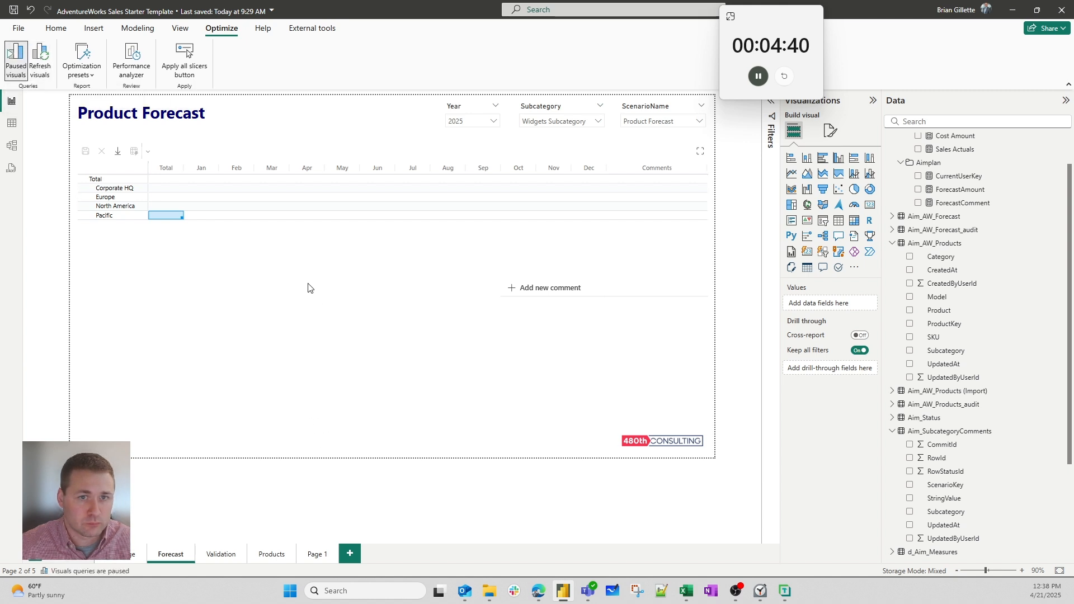
pyautogui.click(306, 262)
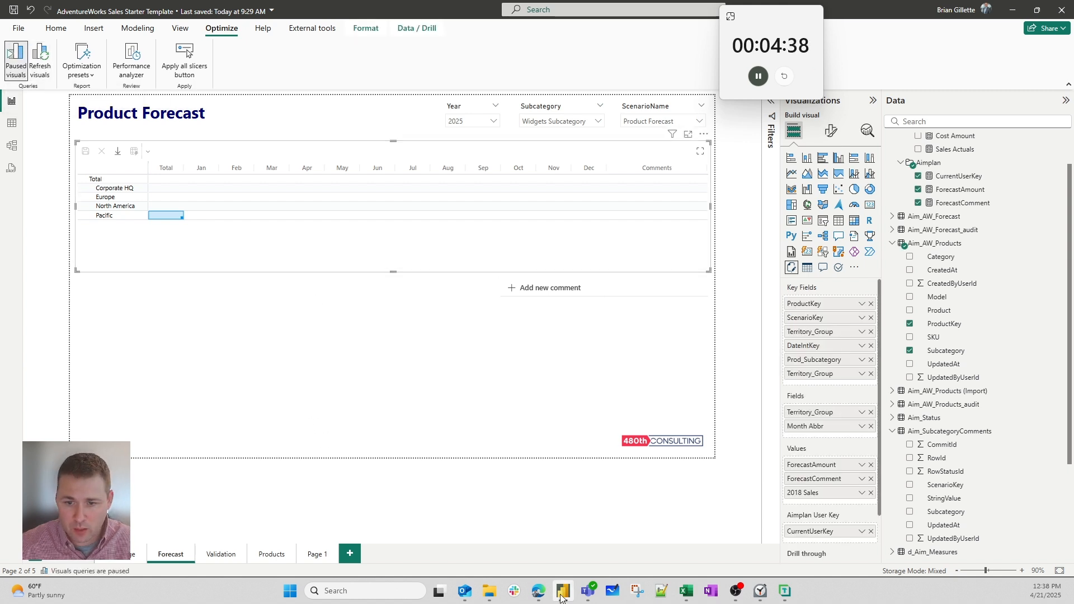
# - Switch to the Aimplan portal in the browser and open the stored data of the AW_Forecast table
pyautogui.moveTo(538, 592)
pyautogui.click(574, 541)
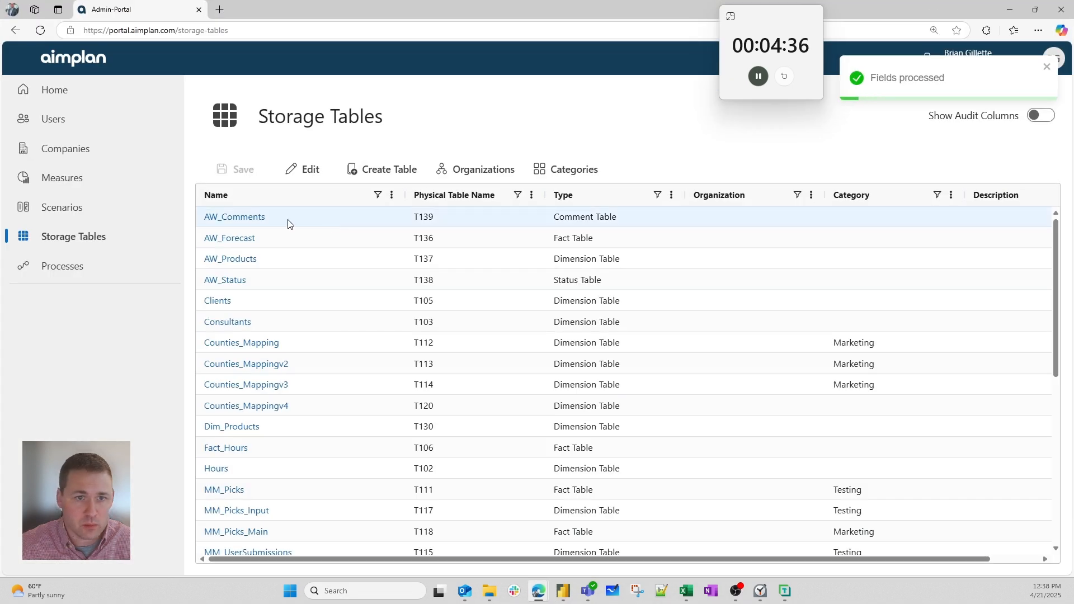
pyautogui.click(230, 238)
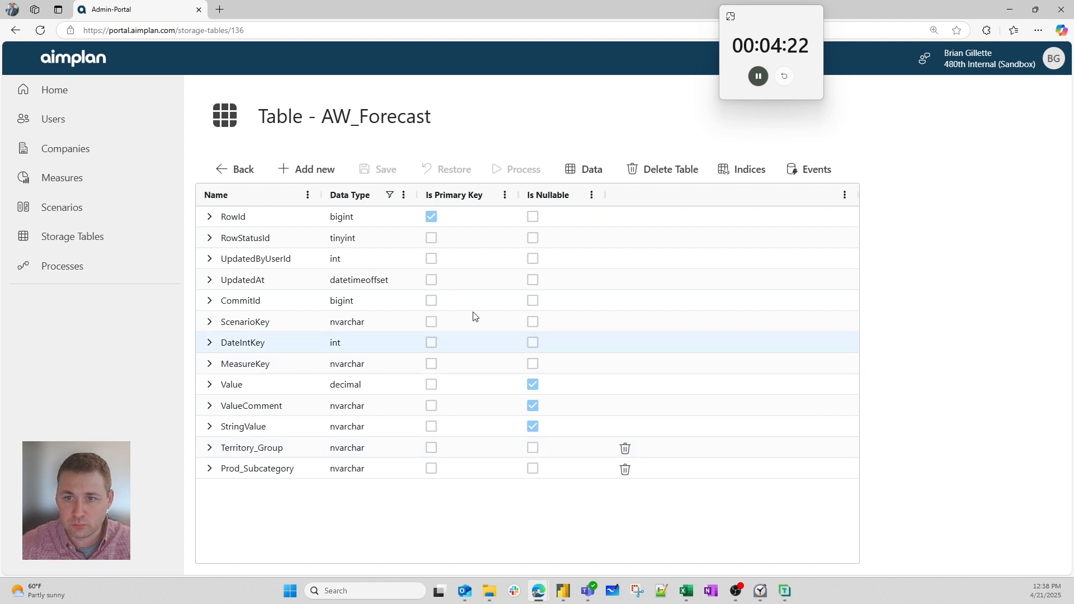
pyautogui.click(598, 170)
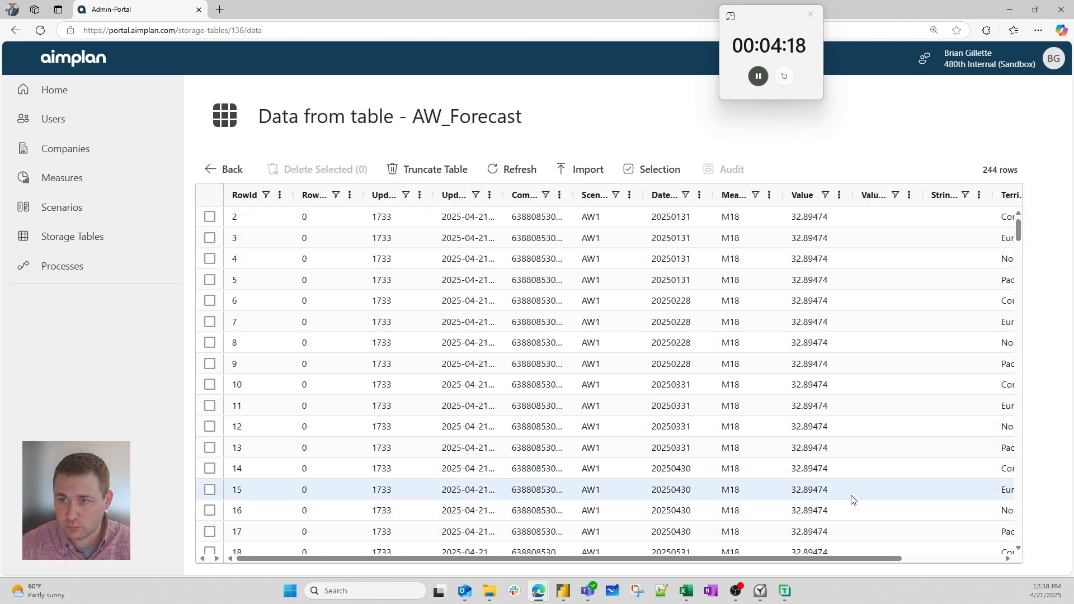
# - Sort the AW_Forecast data by UpdatedAt in ascending order and widen that column to show full timestamps
pyautogui.moveTo(820, 563); pyautogui.dragTo(954, 563)
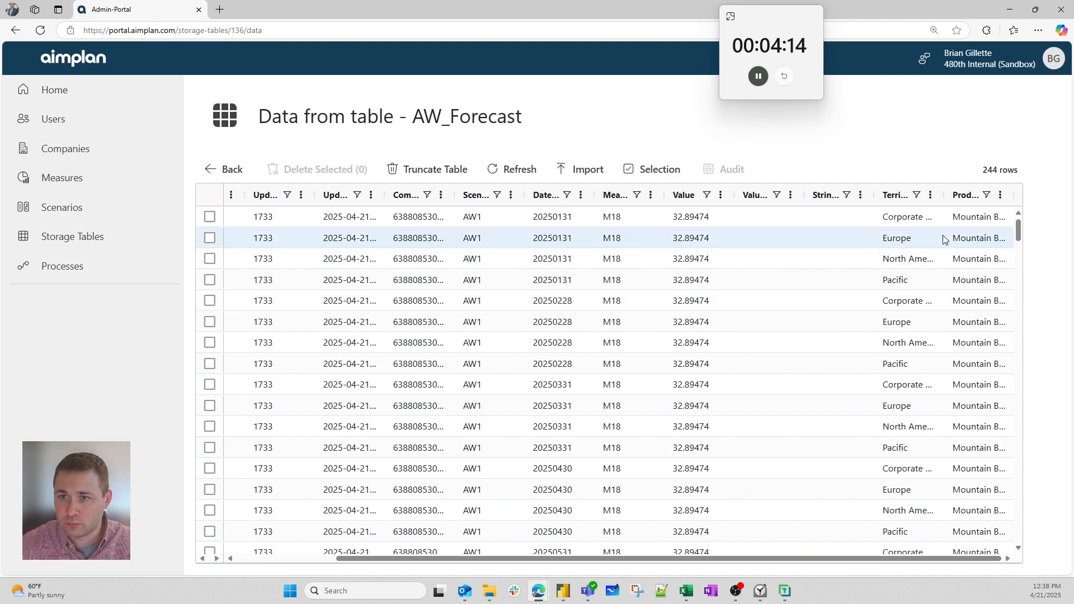
pyautogui.click(333, 201)
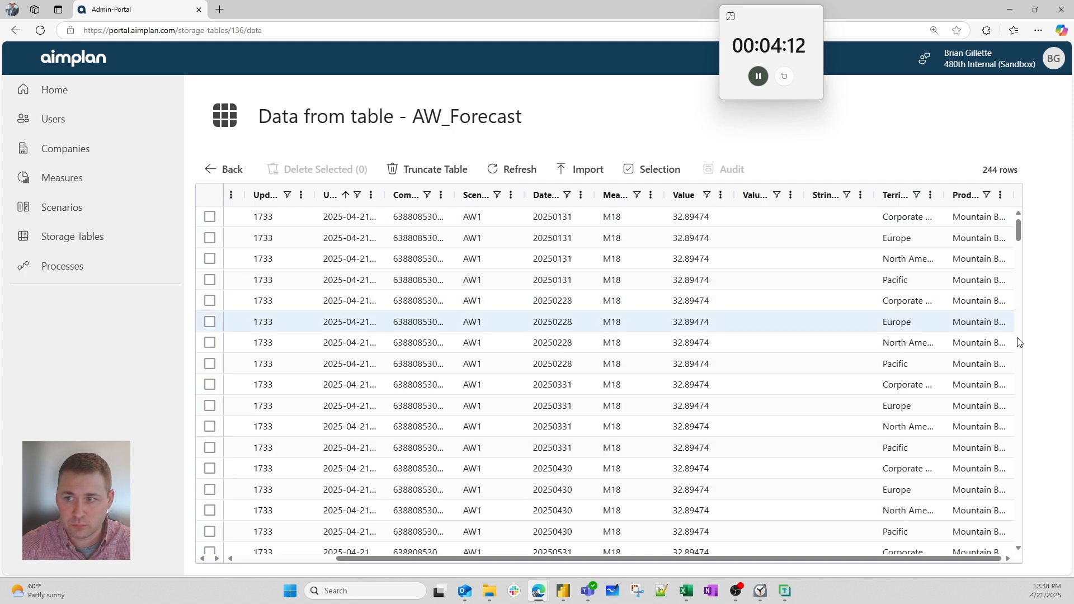
pyautogui.moveTo(384, 198); pyautogui.dragTo(522, 198)
pyautogui.moveTo(458, 560); pyautogui.dragTo(299, 560)
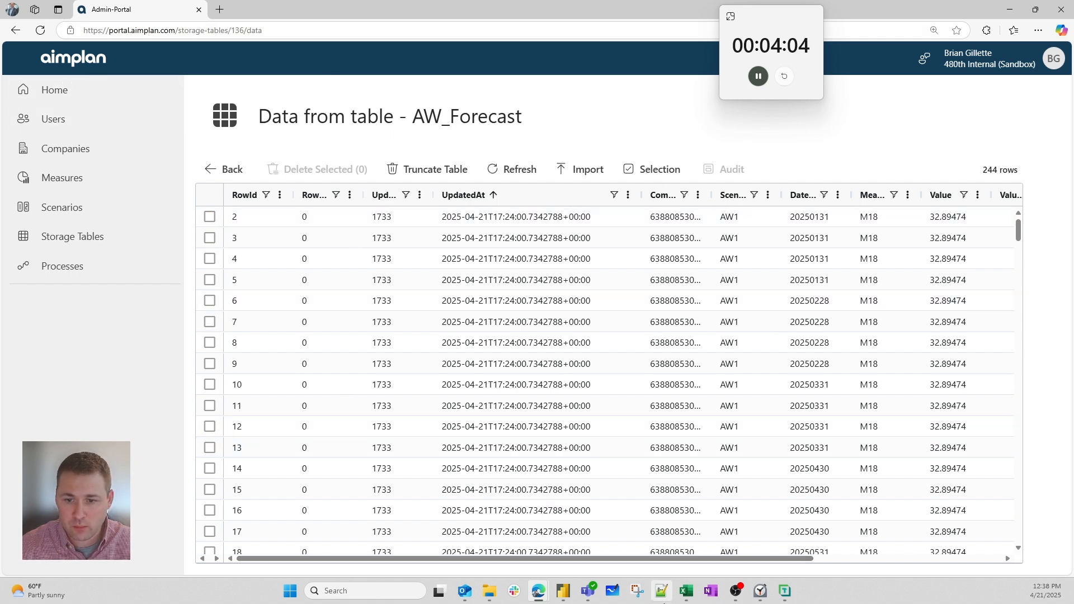
# - Switch to Power BI Desktop, sort the Subcategory column of the d_ProdSubBridge table in ascending order, and refresh the data
pyautogui.click(563, 591)
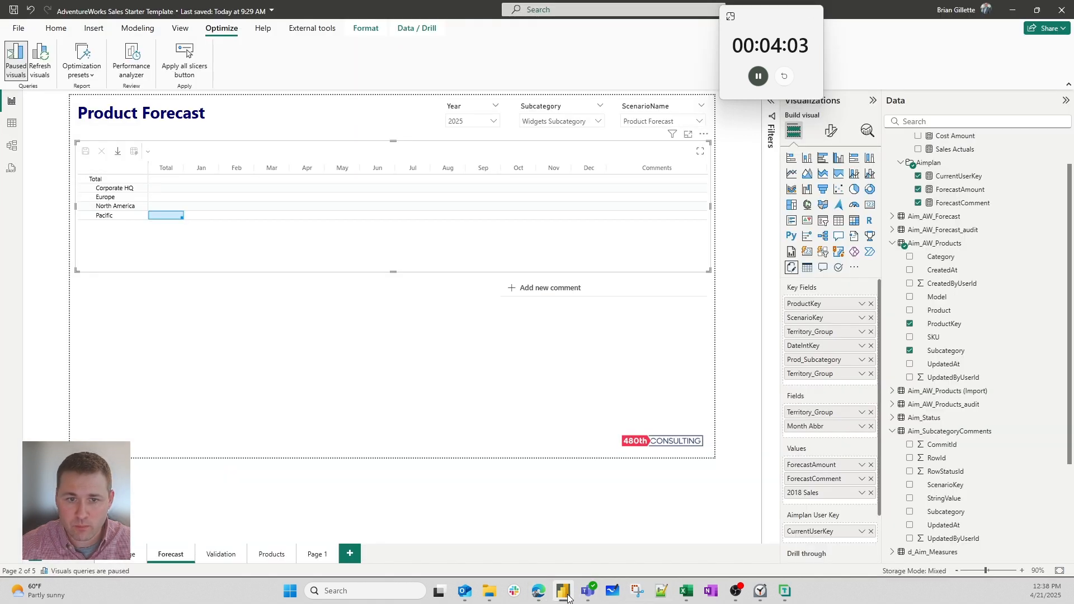
pyautogui.click(104, 348)
pyautogui.click(14, 127)
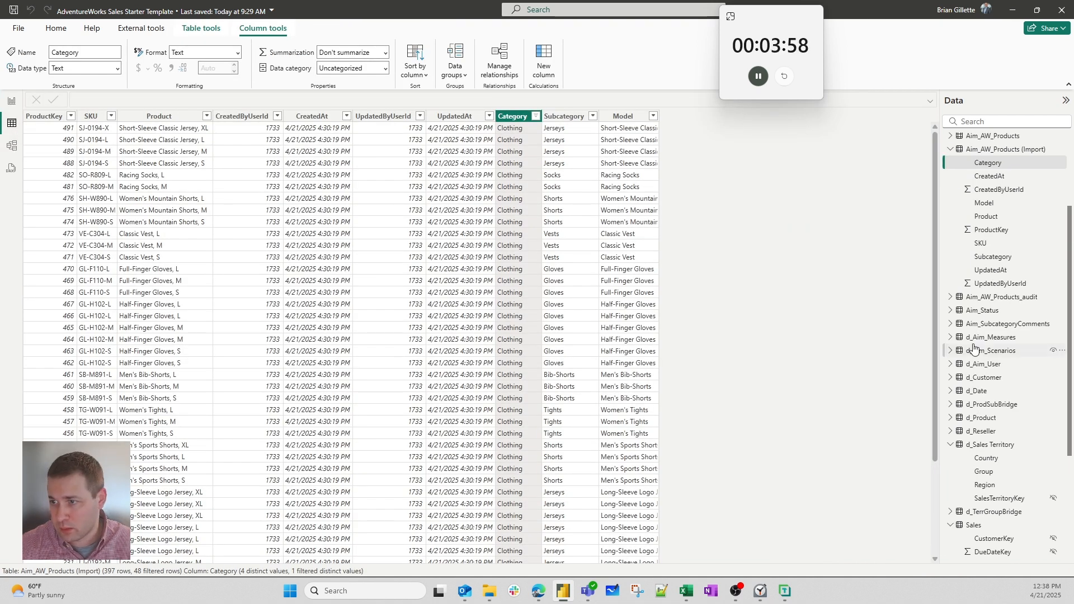
pyautogui.click(995, 406)
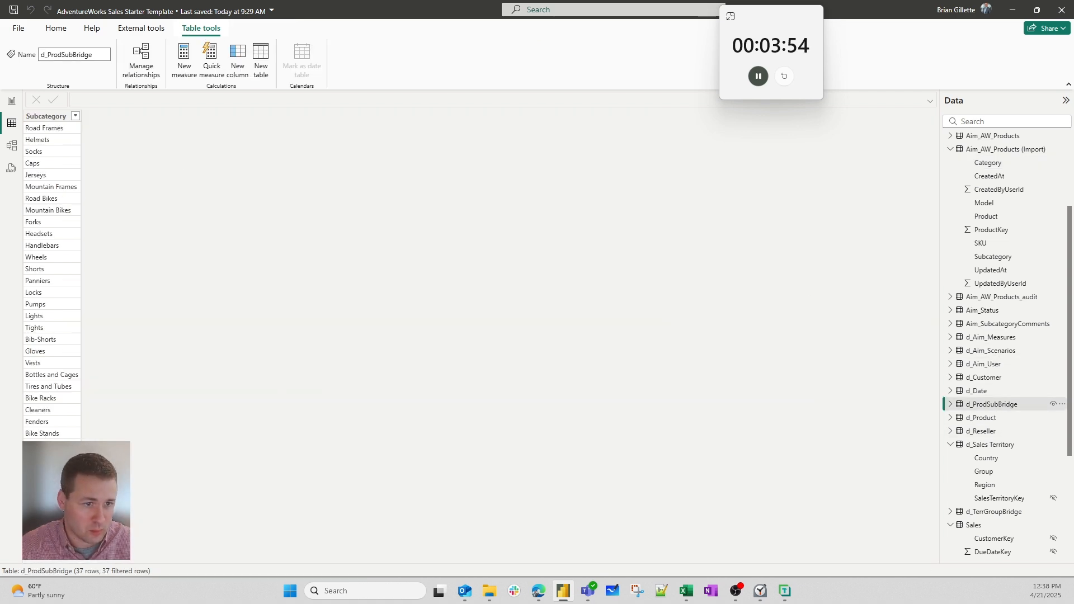
pyautogui.click(75, 116)
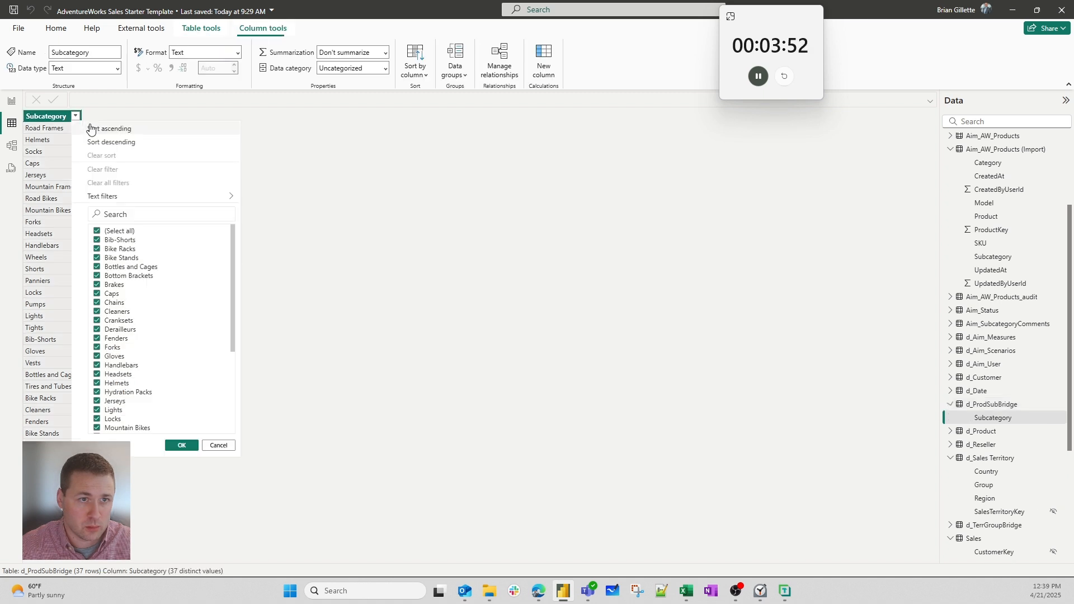
pyautogui.click(97, 128)
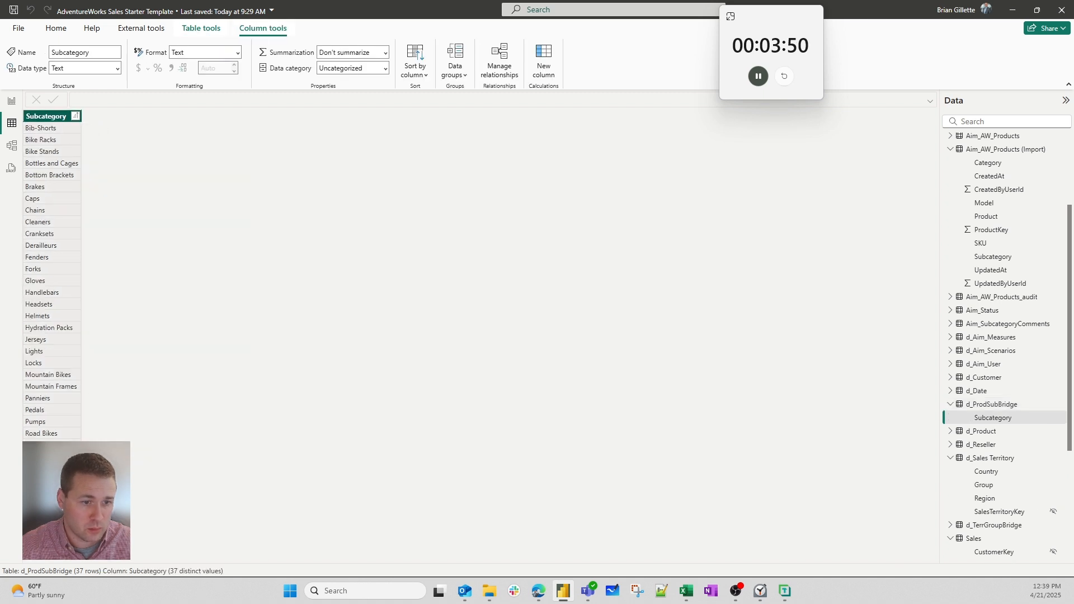
pyautogui.rightClick(57, 117)
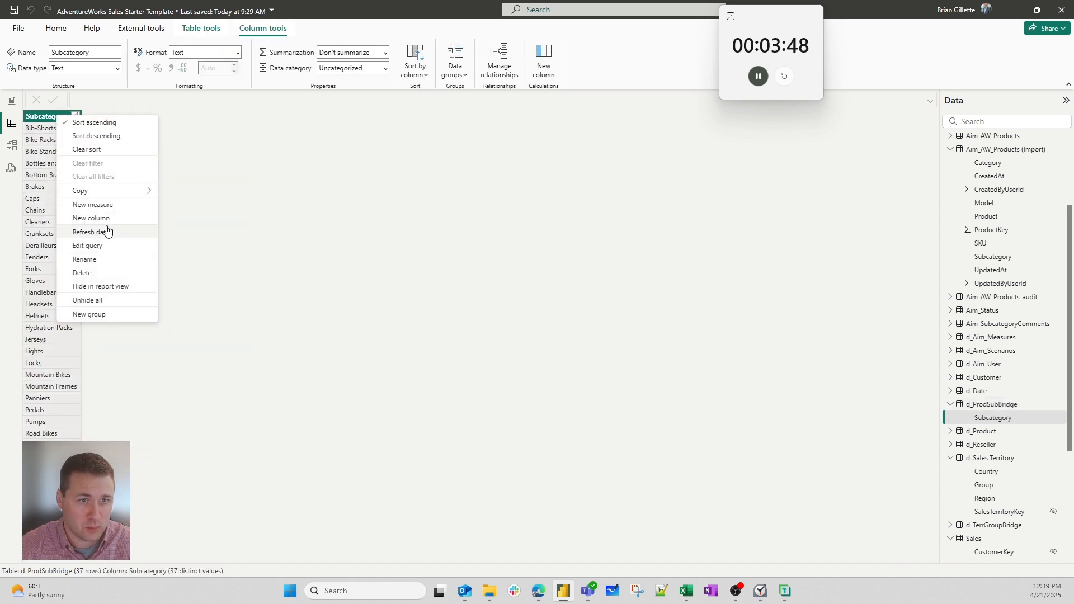
pyautogui.click(145, 232)
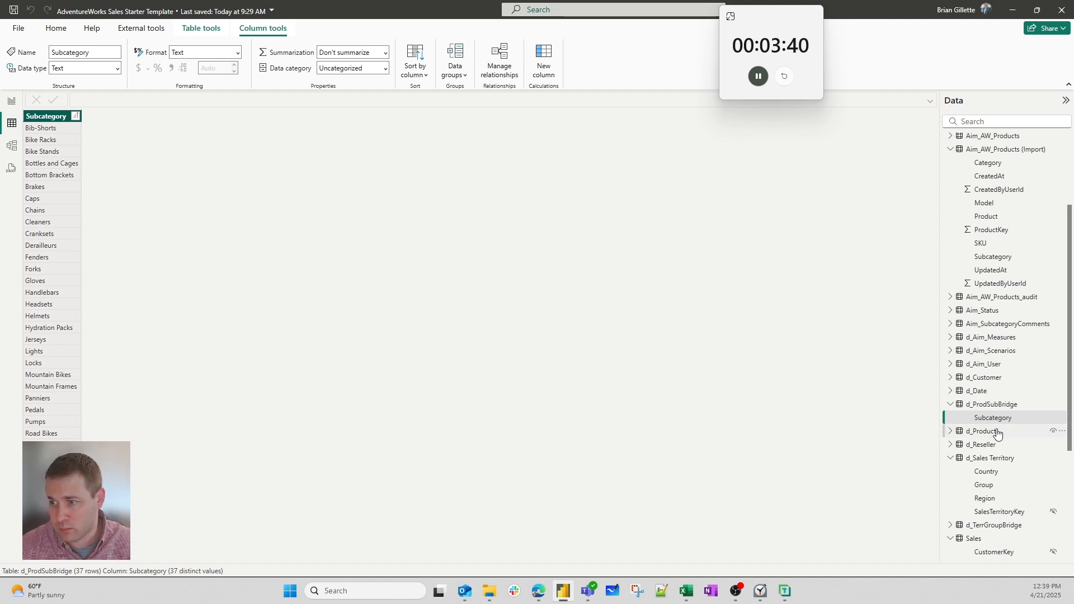
# - Open the d_ProdSubBridge query for editing and go to its Source step
pyautogui.click(989, 406)
pyautogui.rightClick(988, 405)
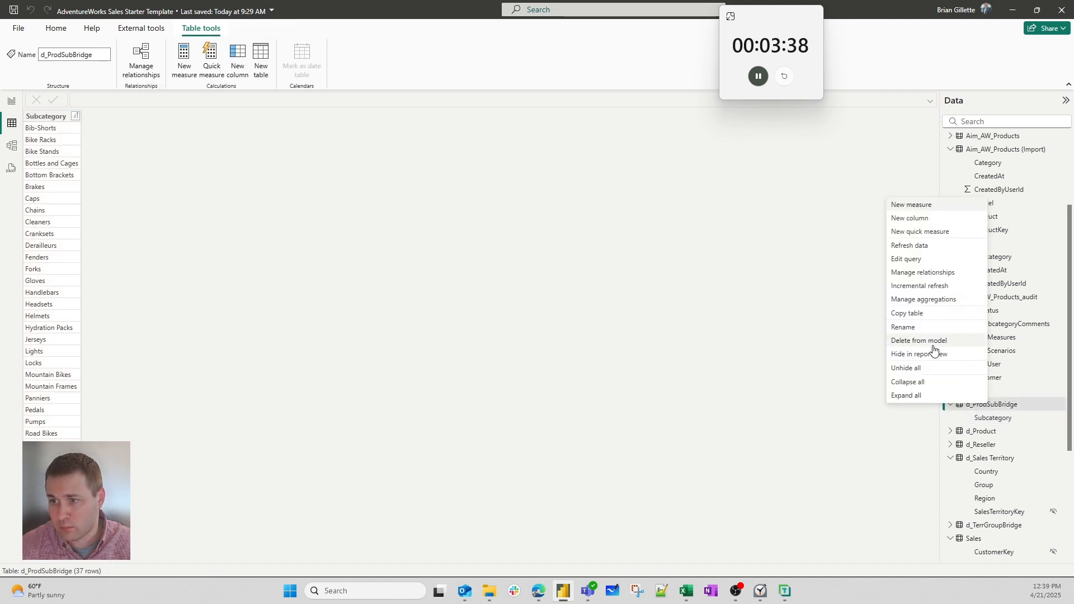
pyautogui.click(933, 260)
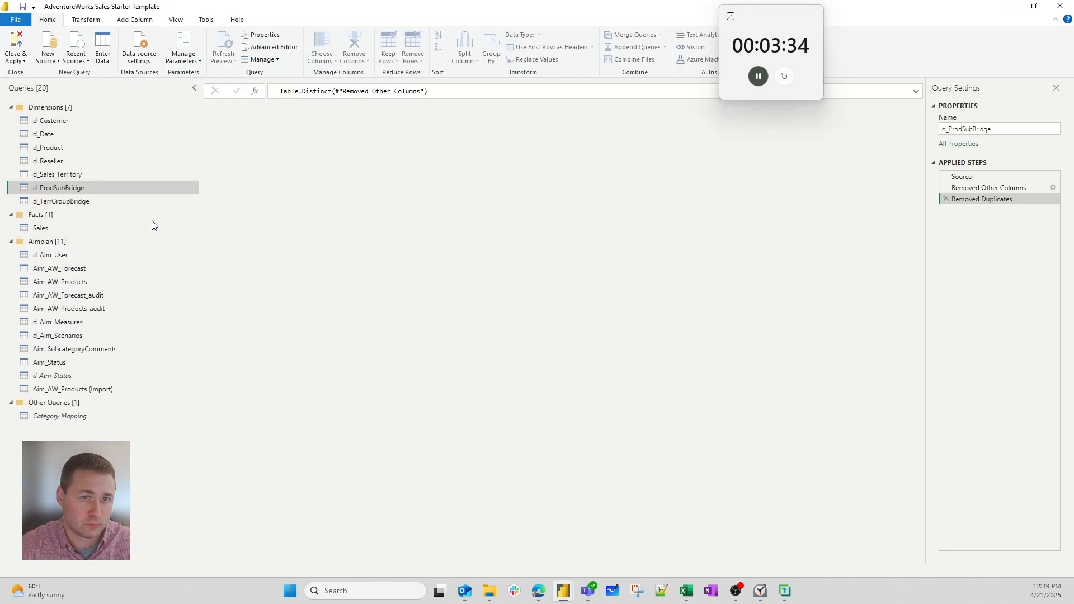
pyautogui.click(993, 188)
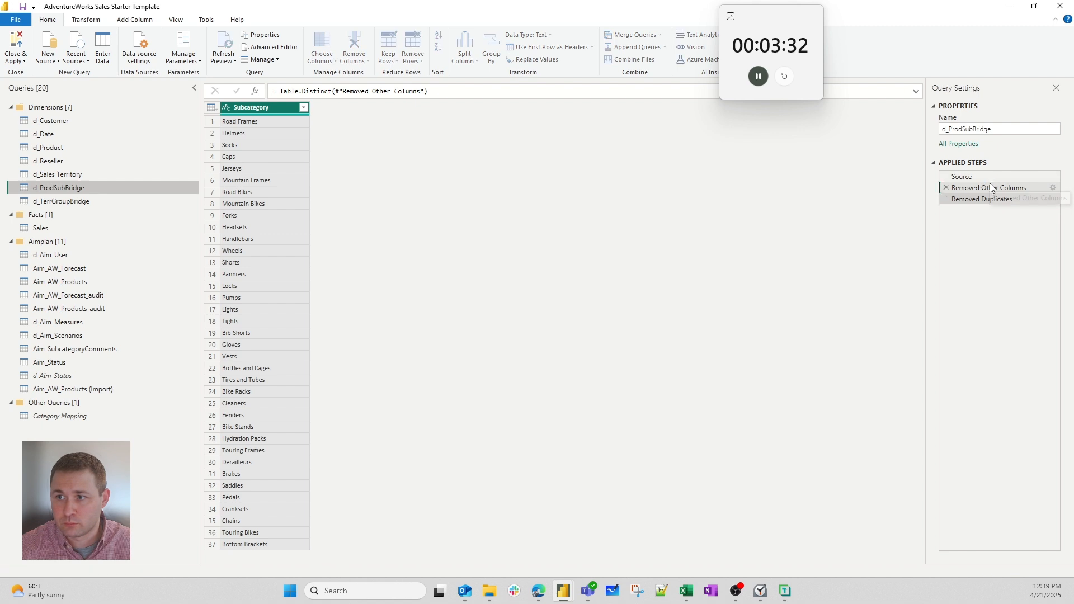
pyautogui.click(993, 180)
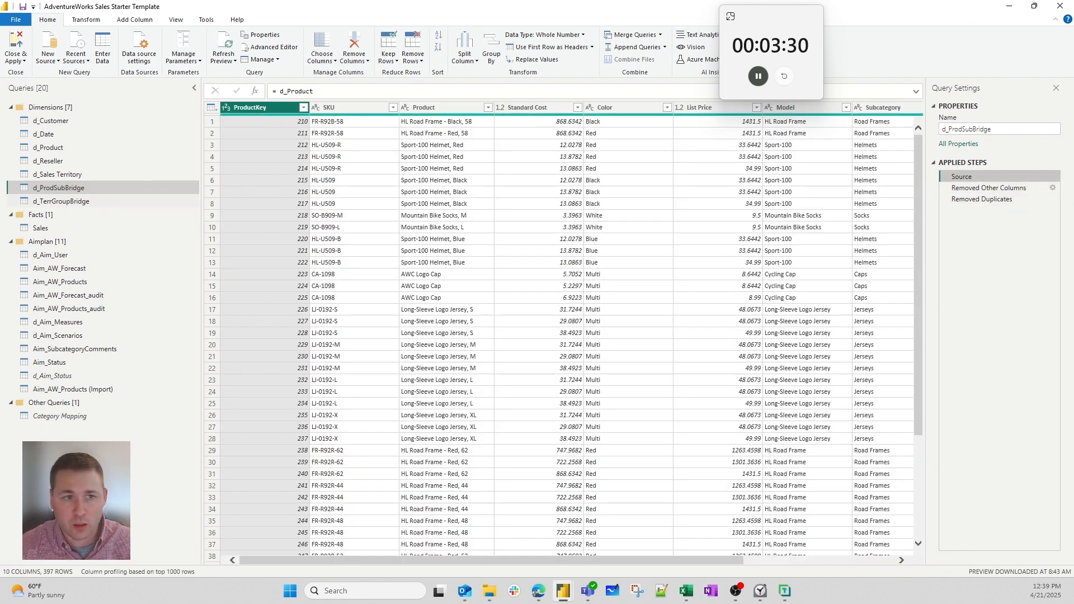
# - Change the Source step's formula to reference the Aim_AW_Products query instead of d_Product
pyautogui.click(297, 96)
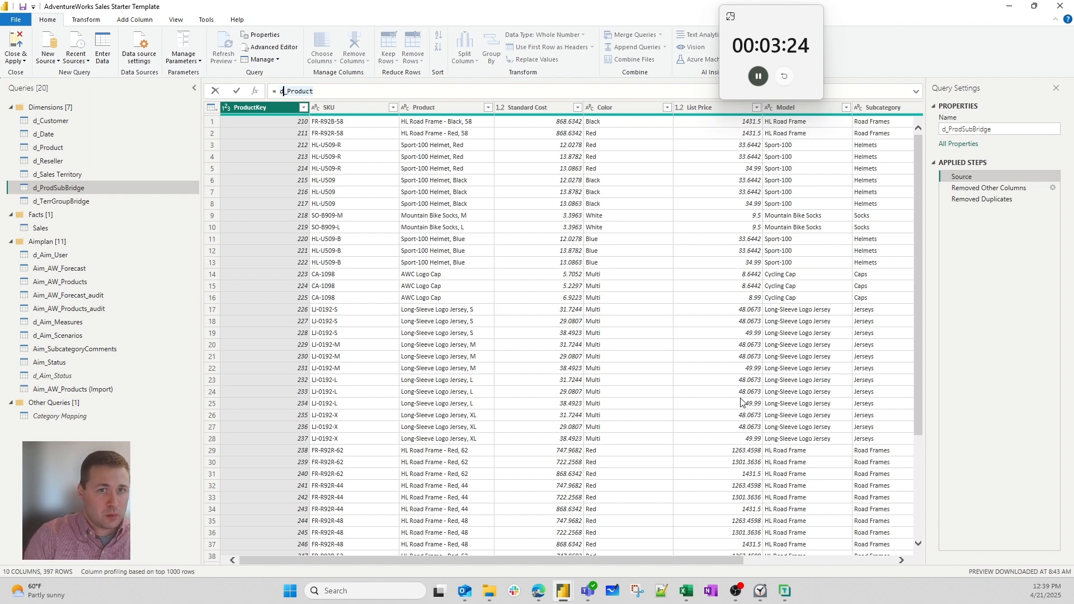
pyautogui.press('BackSpace')
pyautogui.write('AIM_AW')
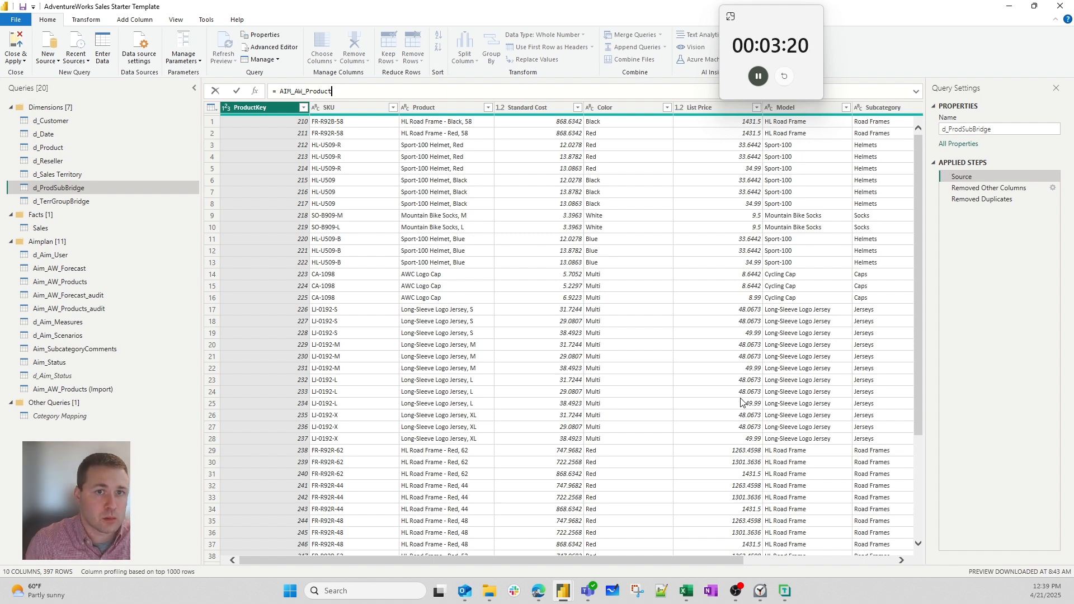
pyautogui.press('Return')
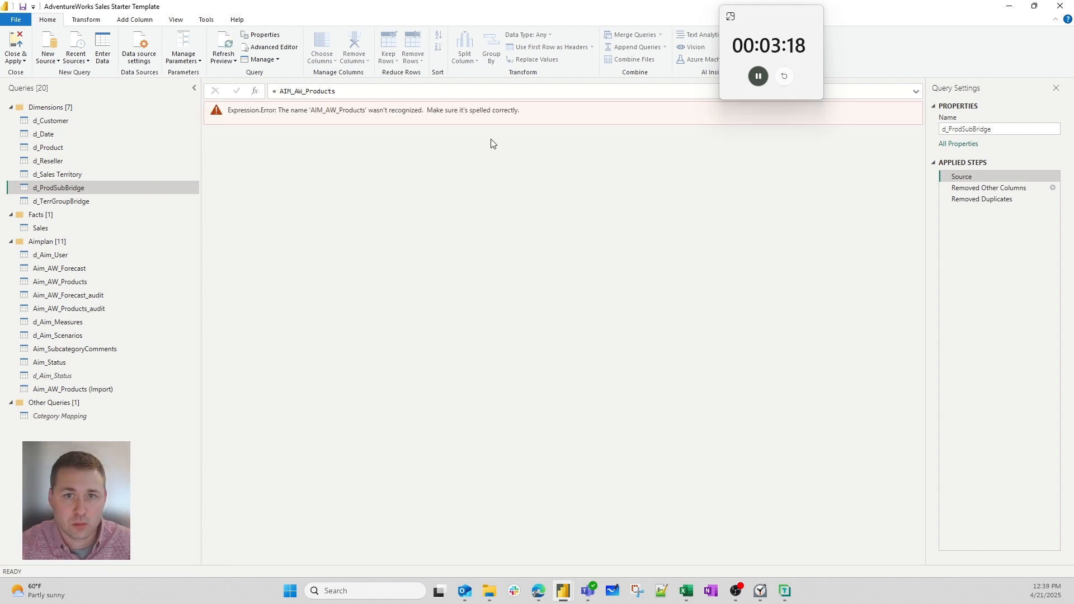
pyautogui.click(291, 92)
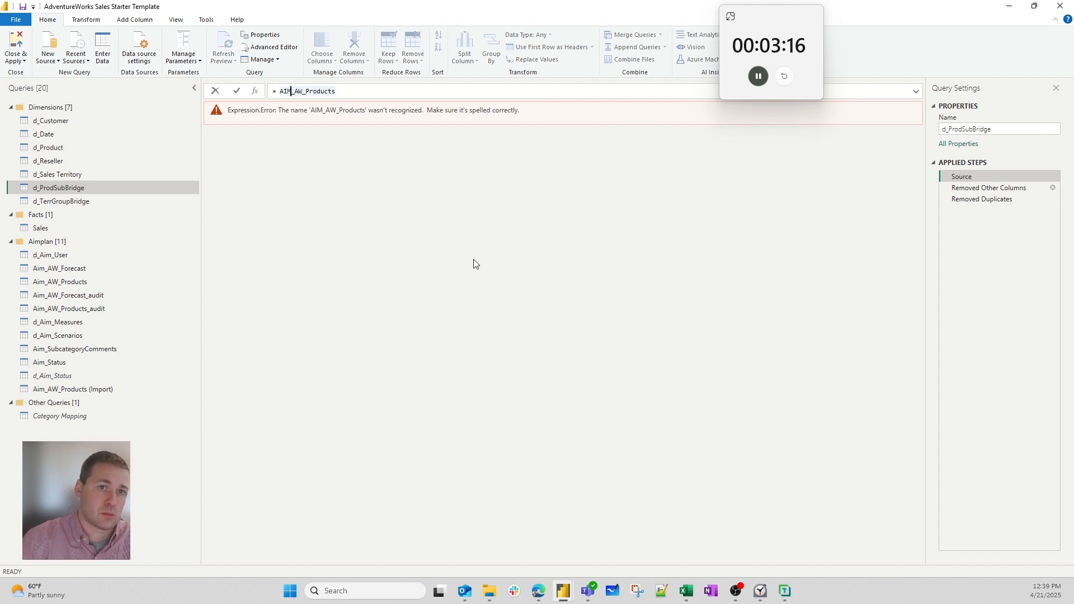
pyautogui.press('BackSpace')
pyautogui.press('BackSpace')
pyautogui.write('im')
pyautogui.press('Return')
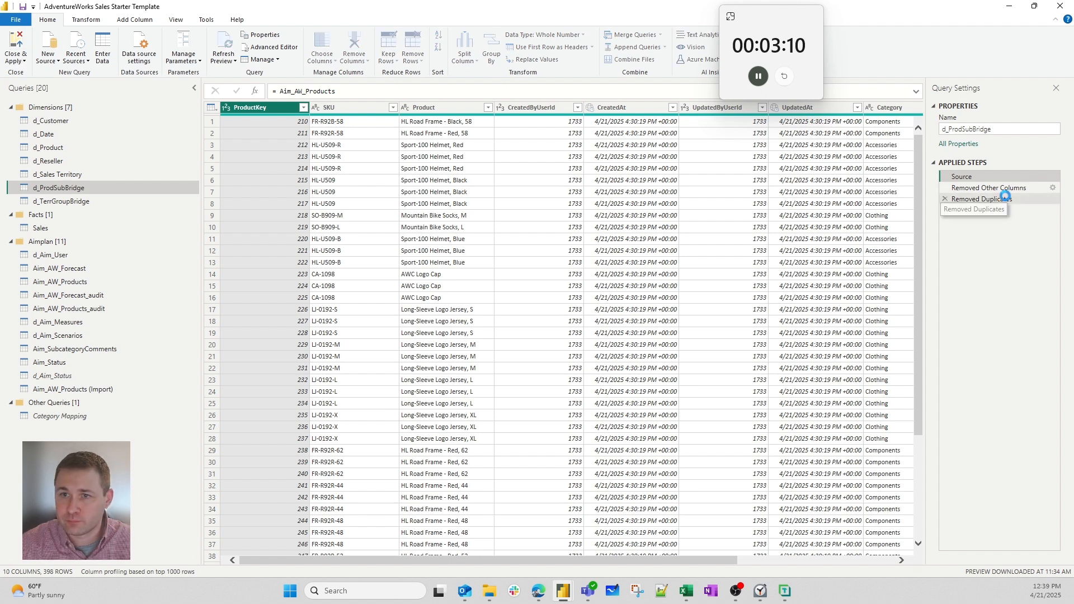
# - View the Removed Duplicates step of d_ProdSubBridge and apply the query changes to the model
pyautogui.click(1001, 199)
pyautogui.click(17, 66)
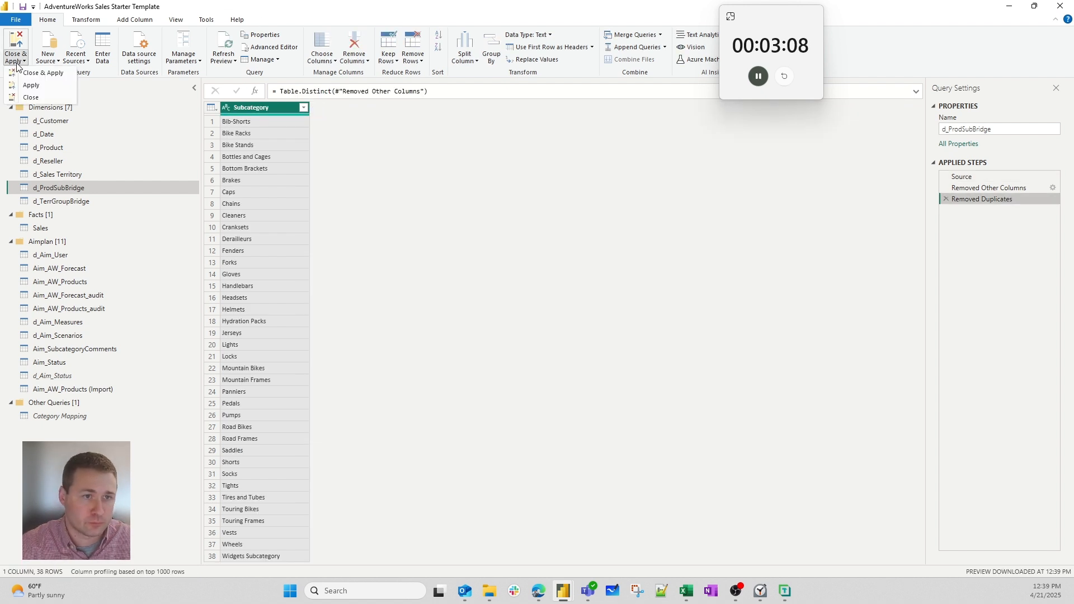
pyautogui.click(56, 85)
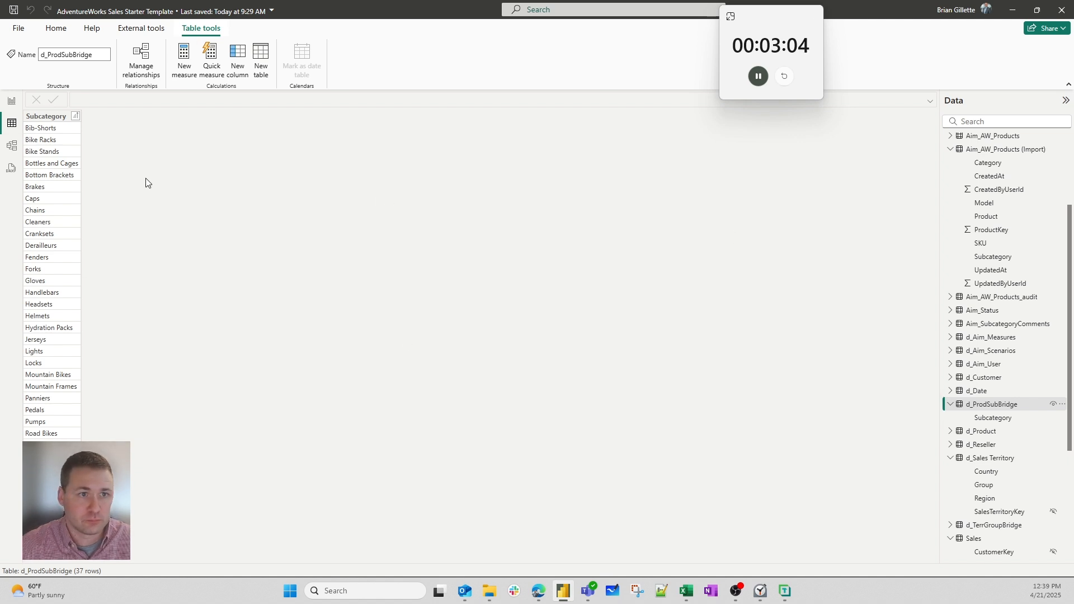
# - Return to the report's Forecast page and check the forecast matrix and Subcategory slicer for Widgets Subcategory
pyautogui.click(12, 102)
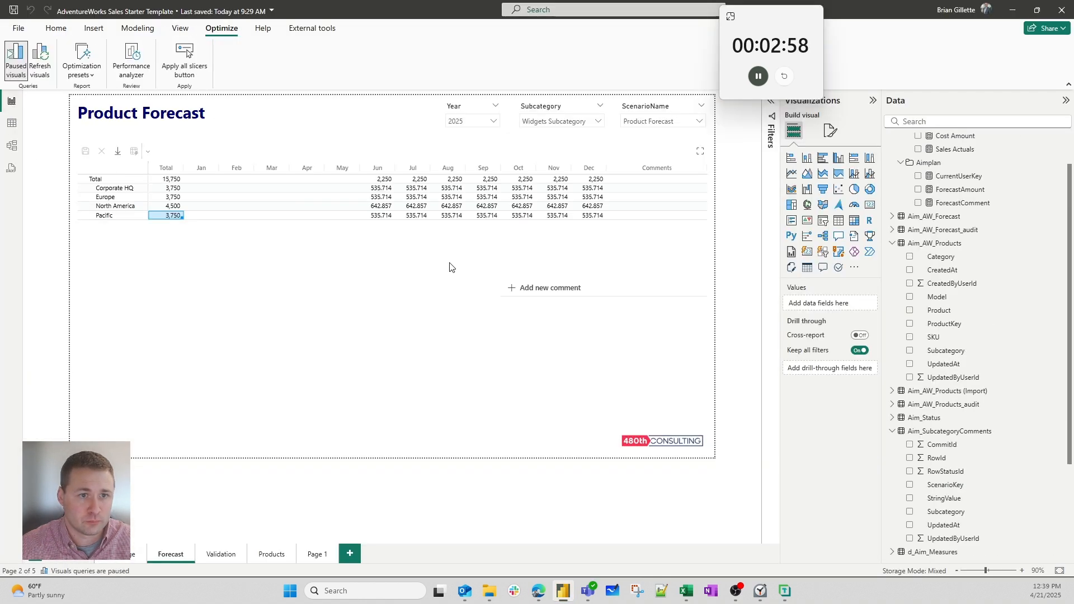
pyautogui.click(238, 258)
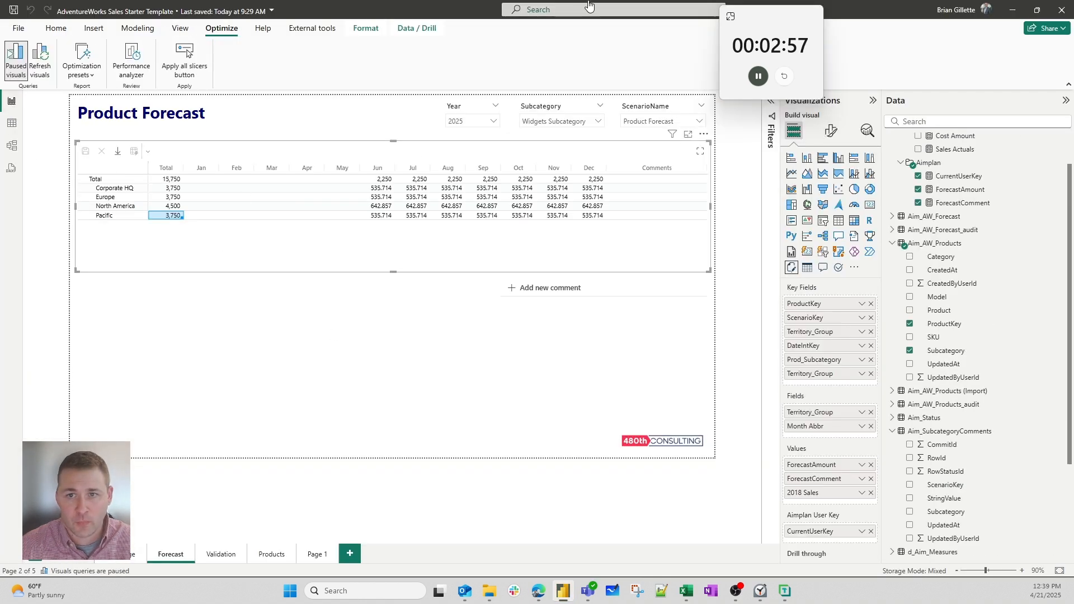
pyautogui.click(554, 102)
# - Examine Aim_AW_Products and its storage mode in the model diagram, and review the row data of d_ProdSubBridge
pyautogui.click(12, 145)
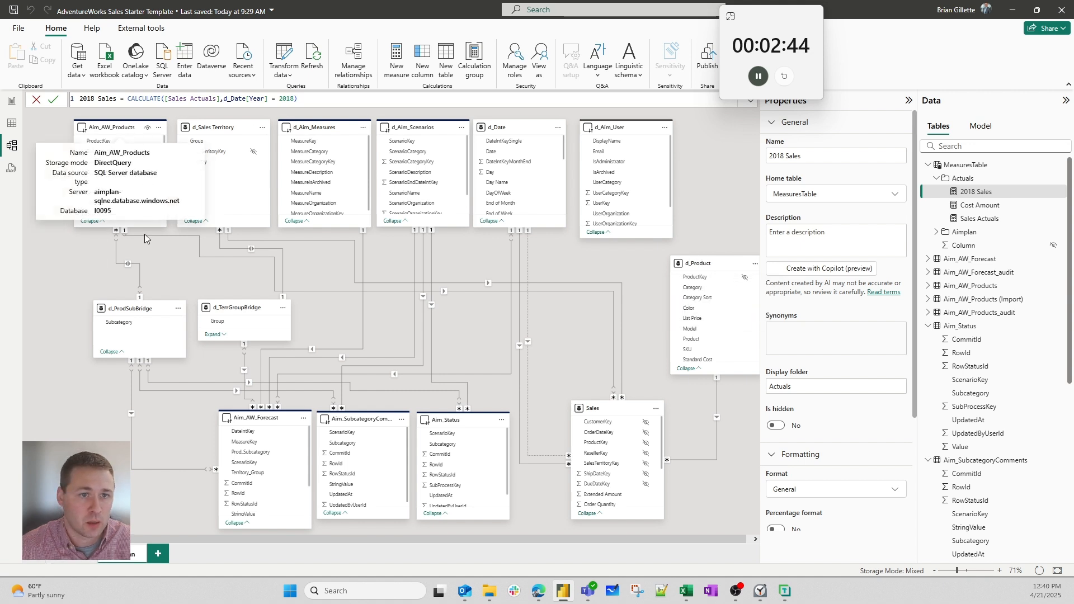
pyautogui.click(124, 127)
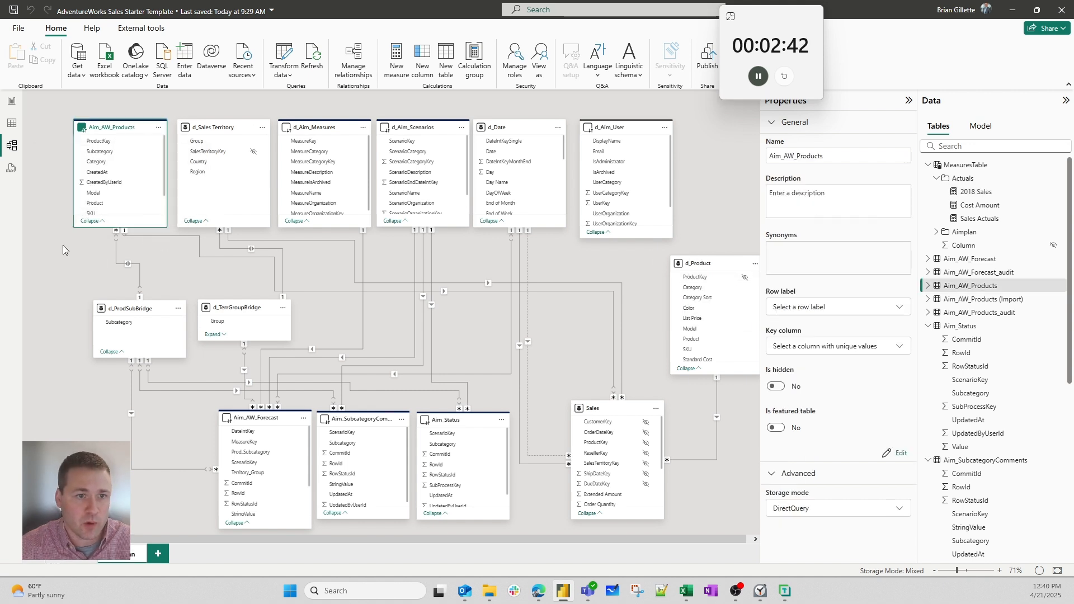
pyautogui.click(13, 124)
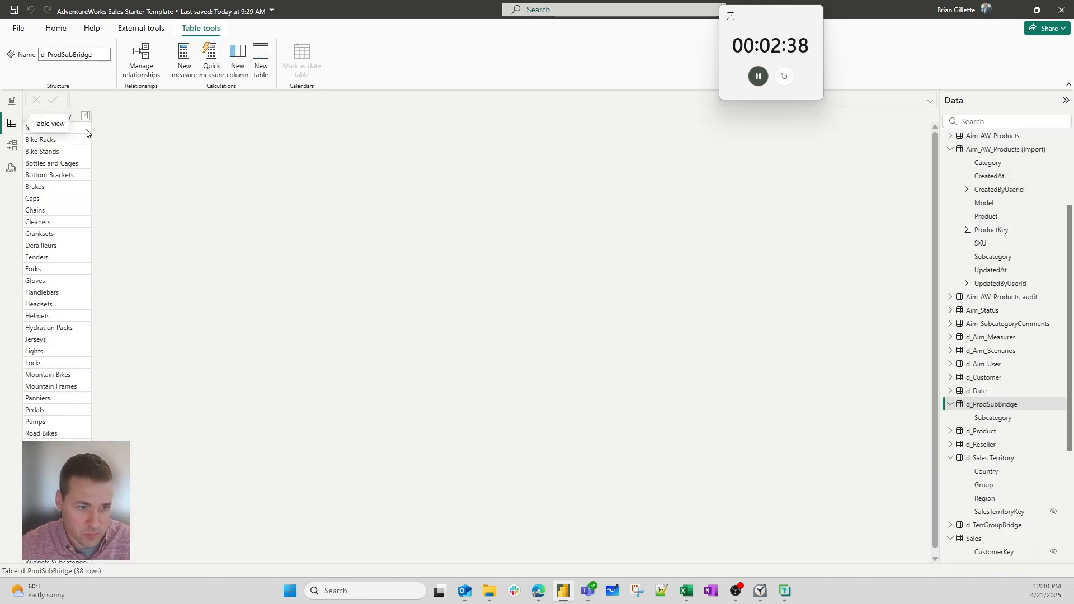
pyautogui.scroll(-1, 75, 291)
pyautogui.scroll(1, 59, 256)
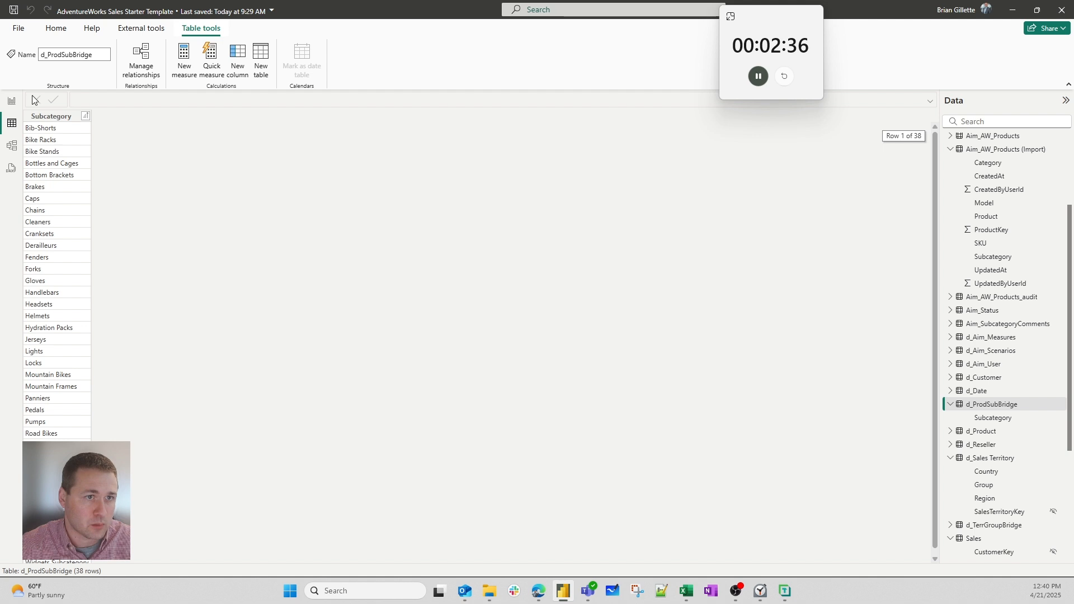
# - Return to the report's Forecast page and add an Aimplan Status Visual below the forecast matrix
pyautogui.click(13, 101)
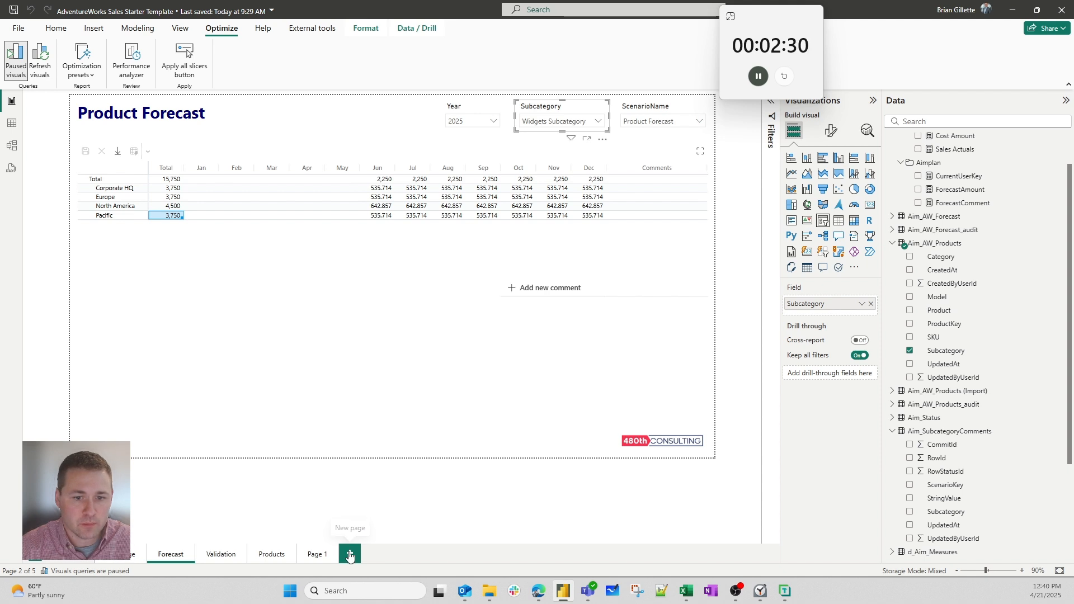
pyautogui.click(262, 555)
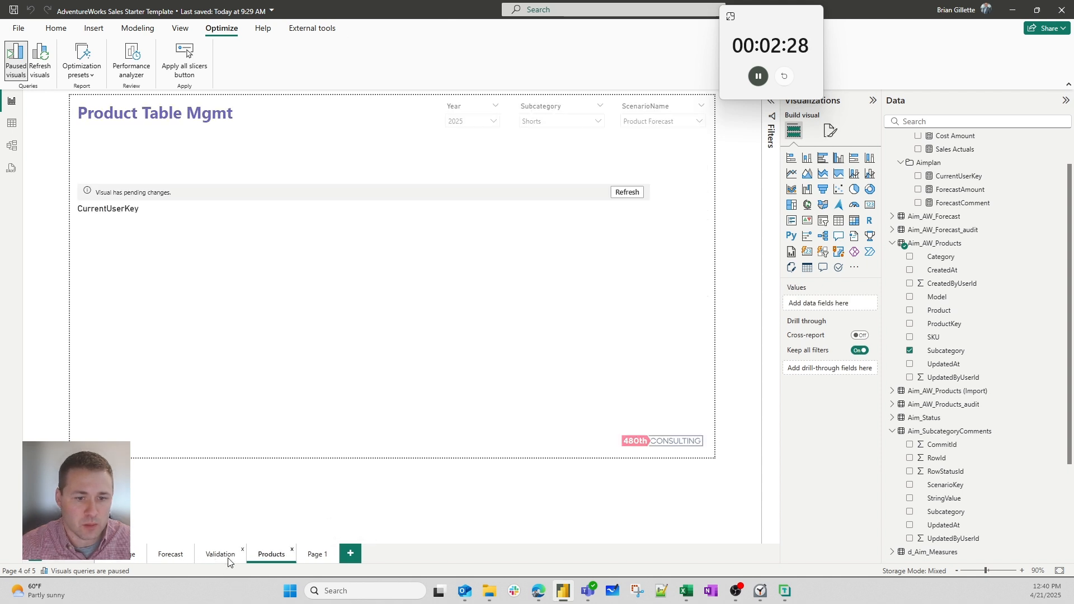
pyautogui.click(174, 555)
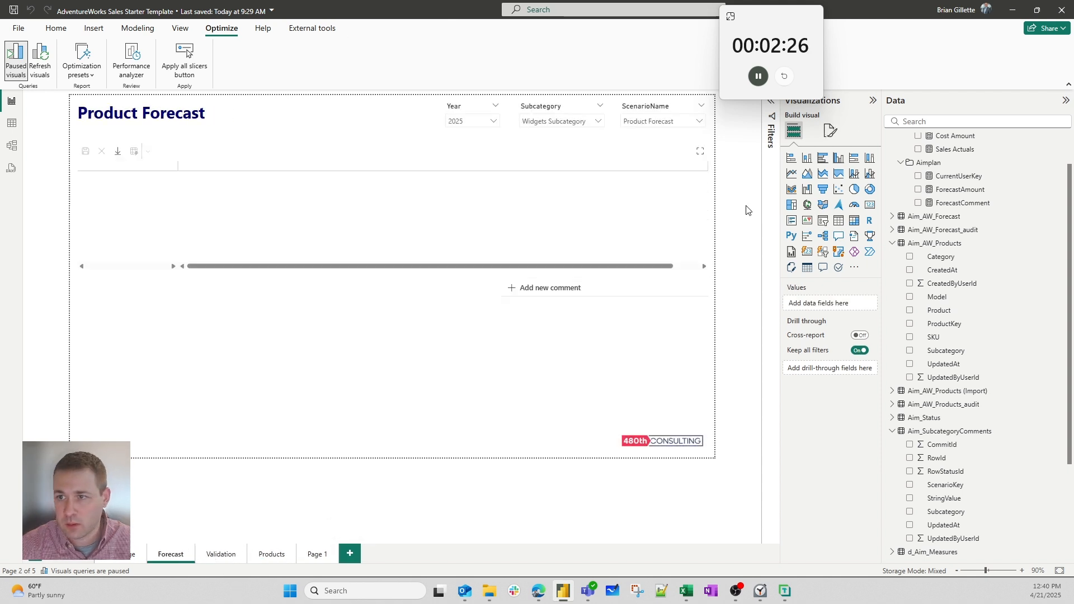
pyautogui.click(839, 268)
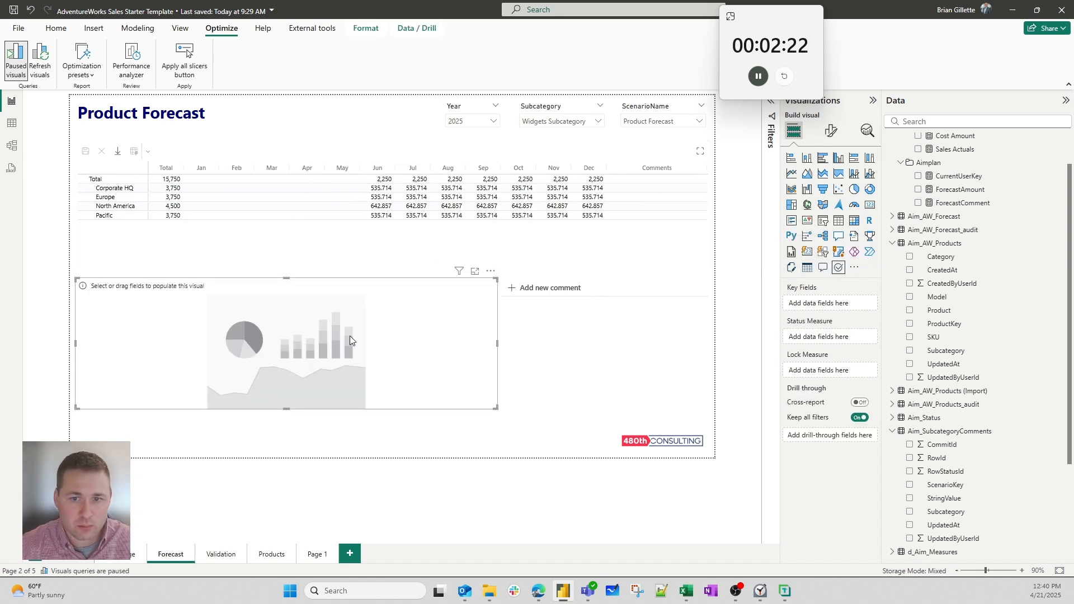
# - Add ScenarioKey from the d_Aim_Scenarios table as a key field of the status visual
pyautogui.click(892, 243)
pyautogui.click(893, 297)
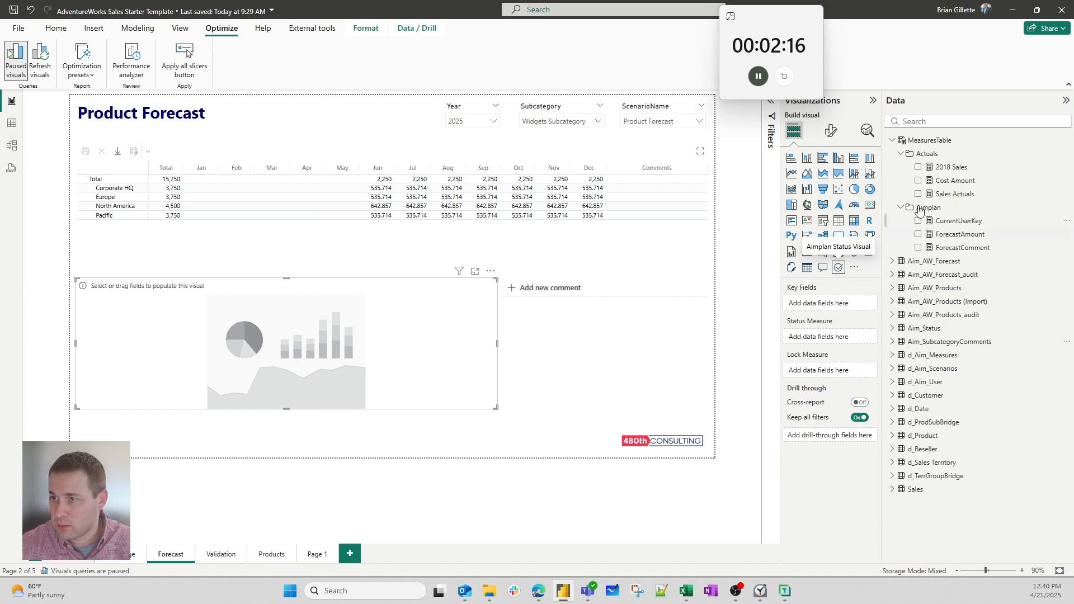
pyautogui.click(893, 140)
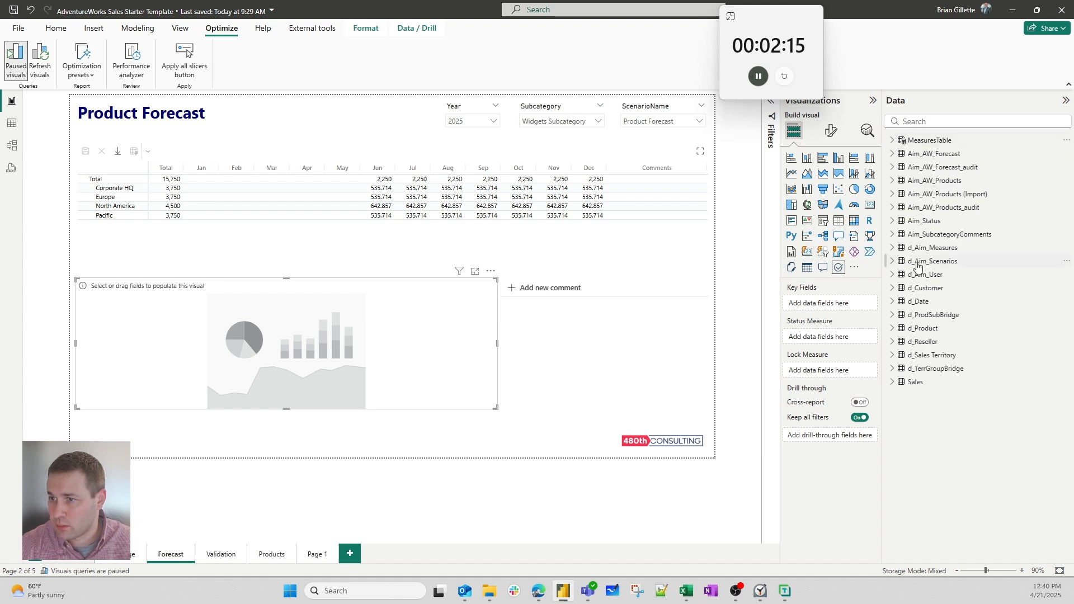
pyautogui.click(893, 221)
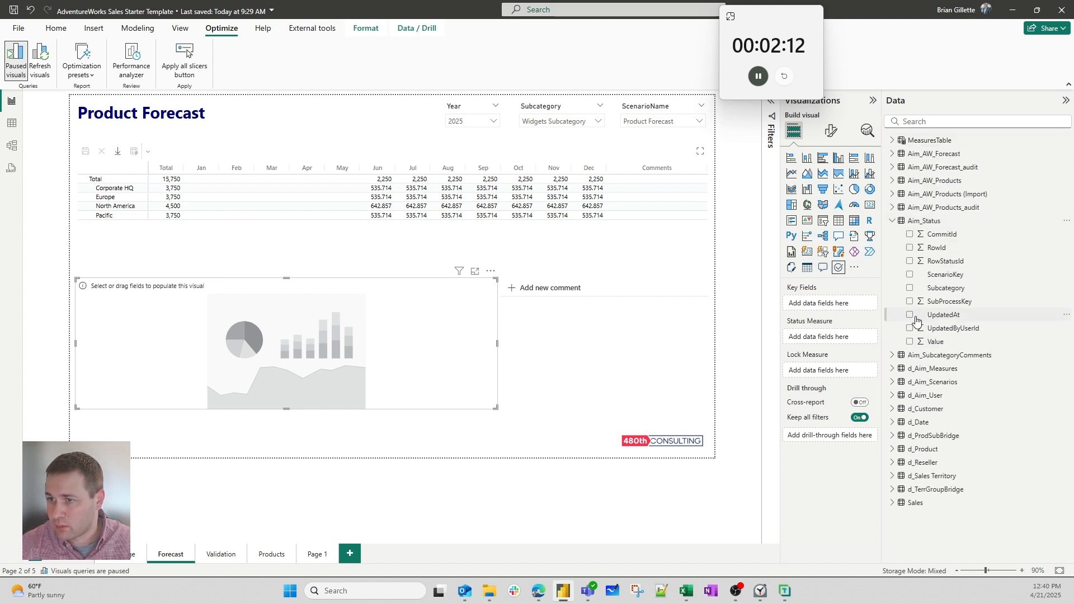
pyautogui.click(892, 382)
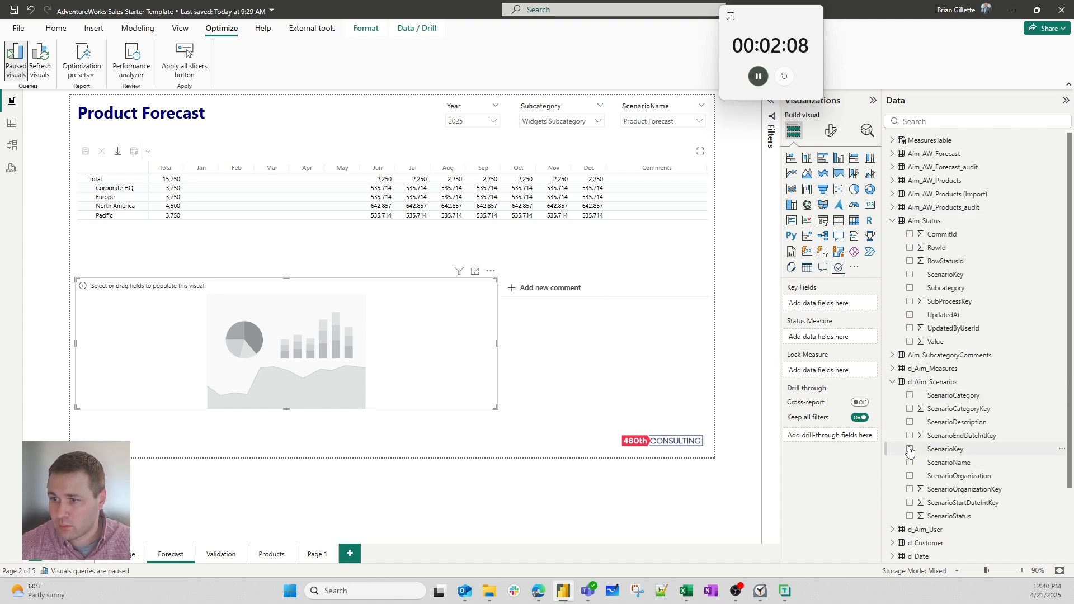
pyautogui.click(909, 449)
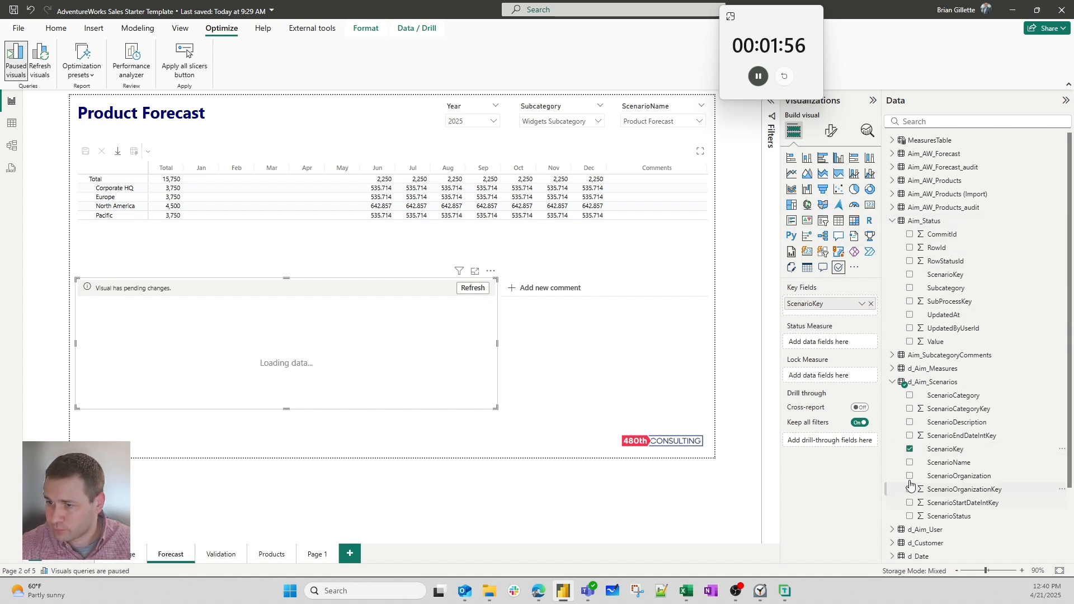
# - Try adding Subcategory from Aim_AW_Products as a second key field of the status visual and refresh the visual
pyautogui.click(892, 180)
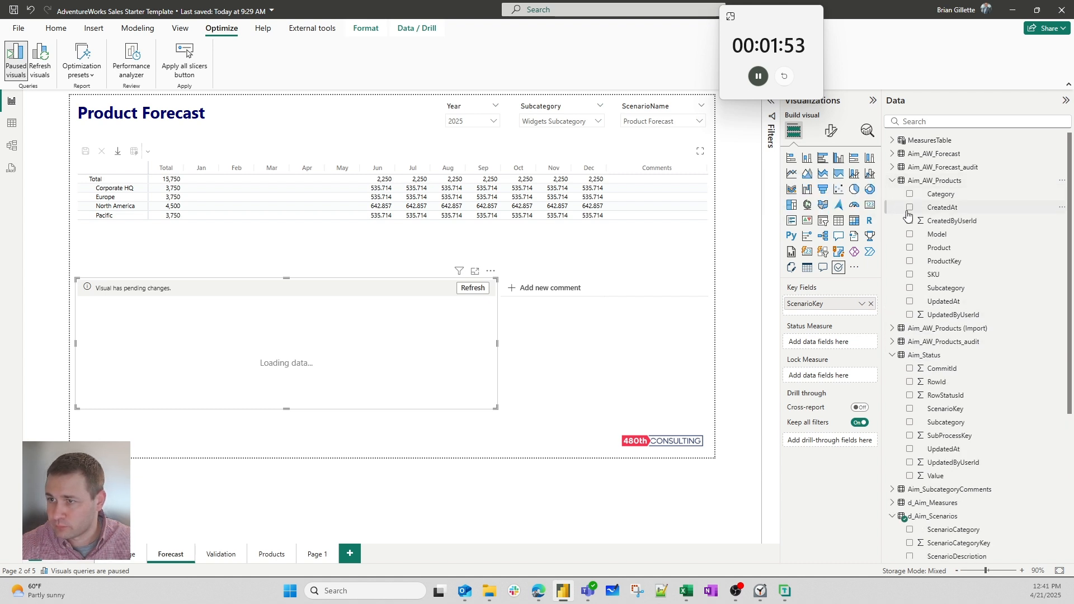
pyautogui.click(909, 289)
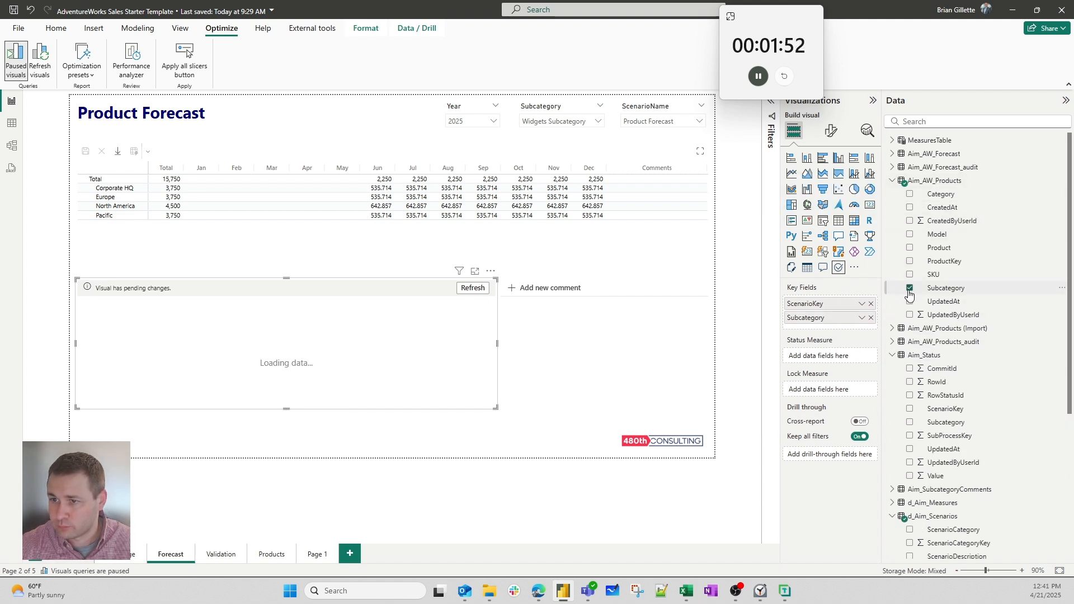
pyautogui.click(491, 272)
pyautogui.click(426, 327)
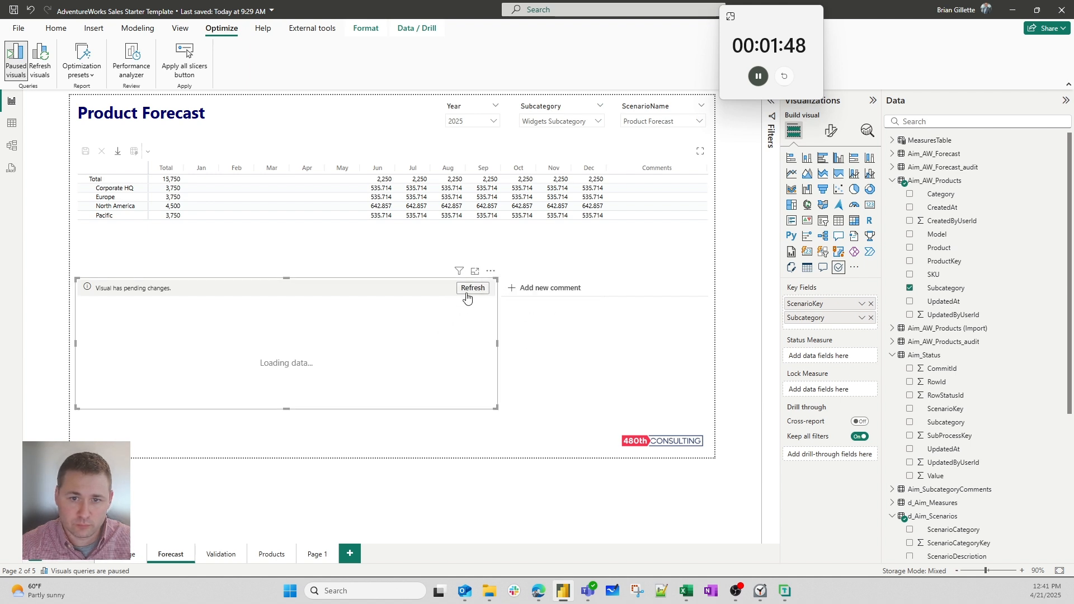
pyautogui.click(473, 288)
pyautogui.click(490, 272)
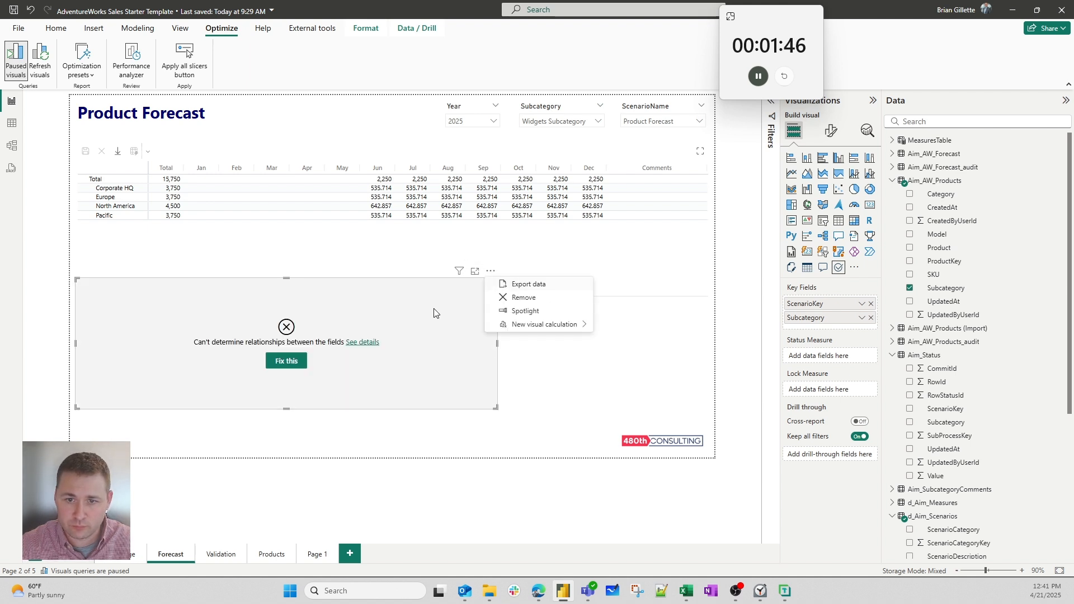
pyautogui.click(426, 324)
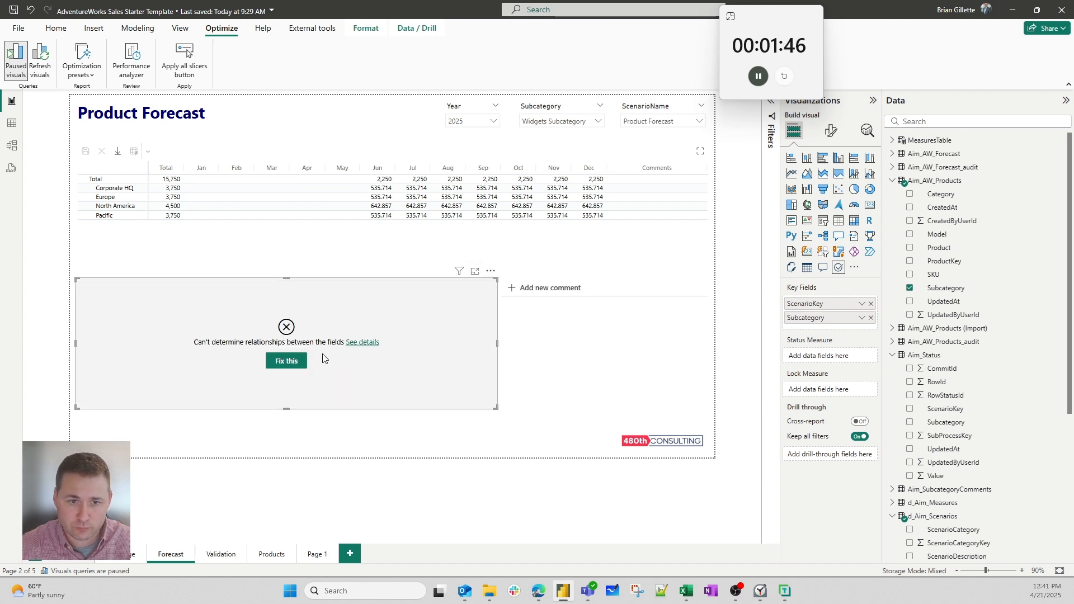
# - Check the Aim_Status relationships in the model diagram, and remove Subcategory from the status visual's key fields on the Forecast page
pyautogui.click(11, 145)
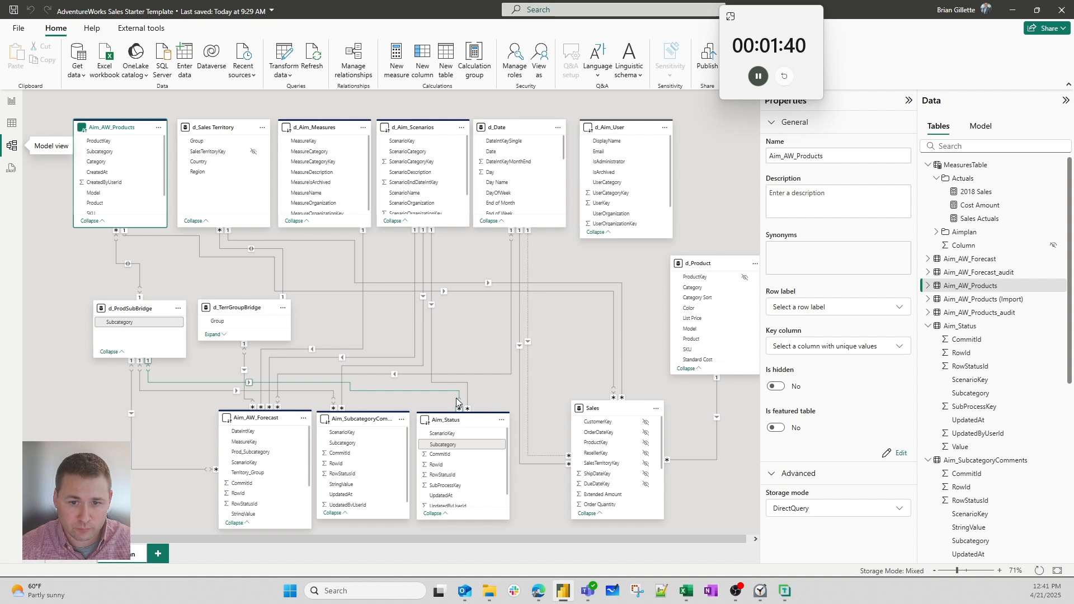
pyautogui.click(12, 104)
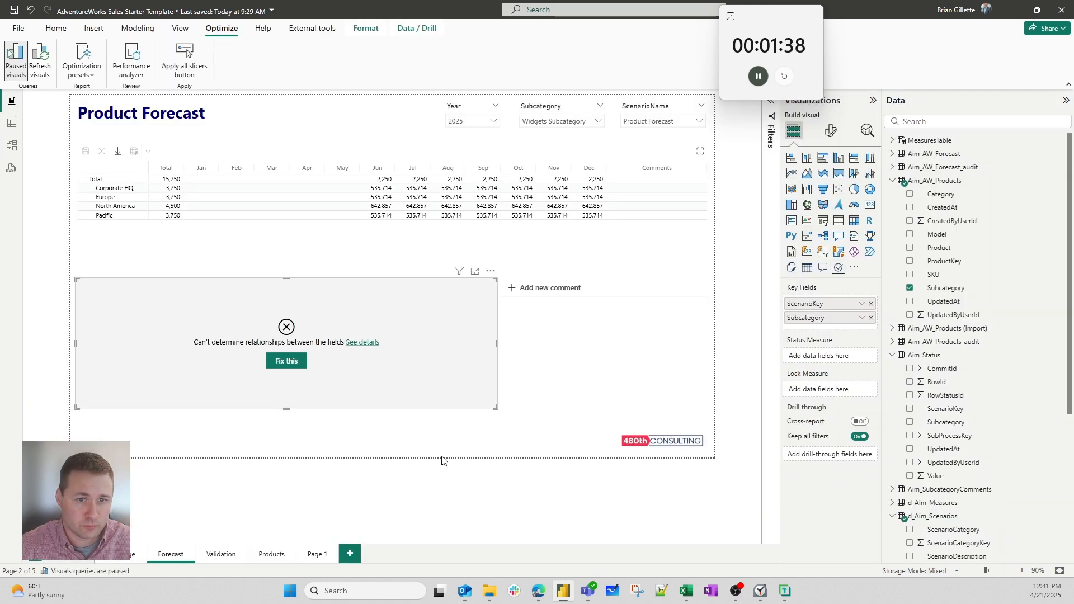
pyautogui.click(871, 318)
# - Refresh the status visual and choose the Aimplan instance it connects to
pyautogui.click(490, 272)
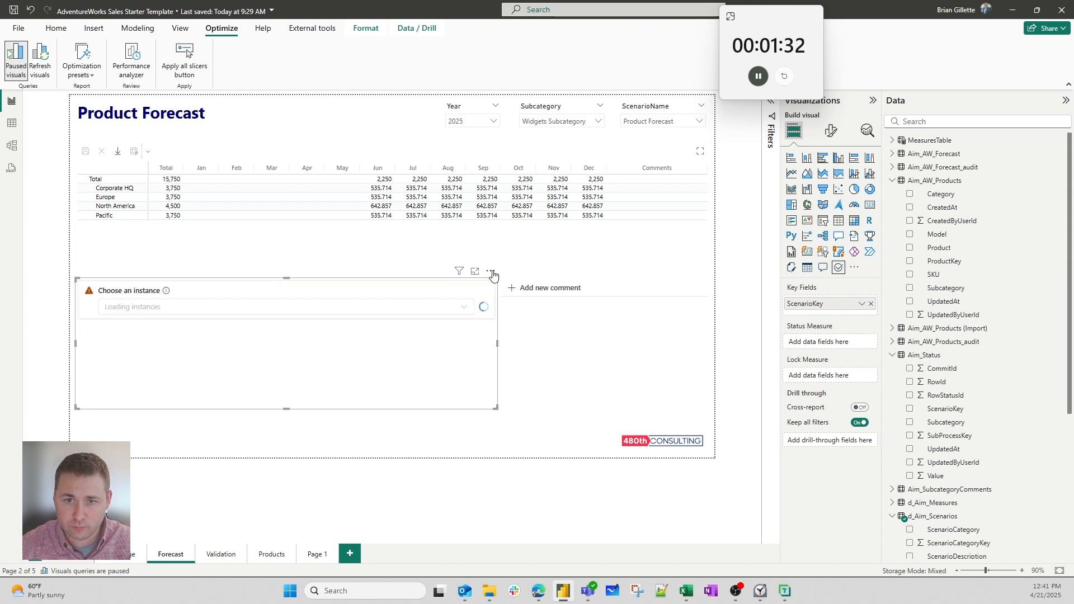
pyautogui.click(491, 272)
pyautogui.click(432, 307)
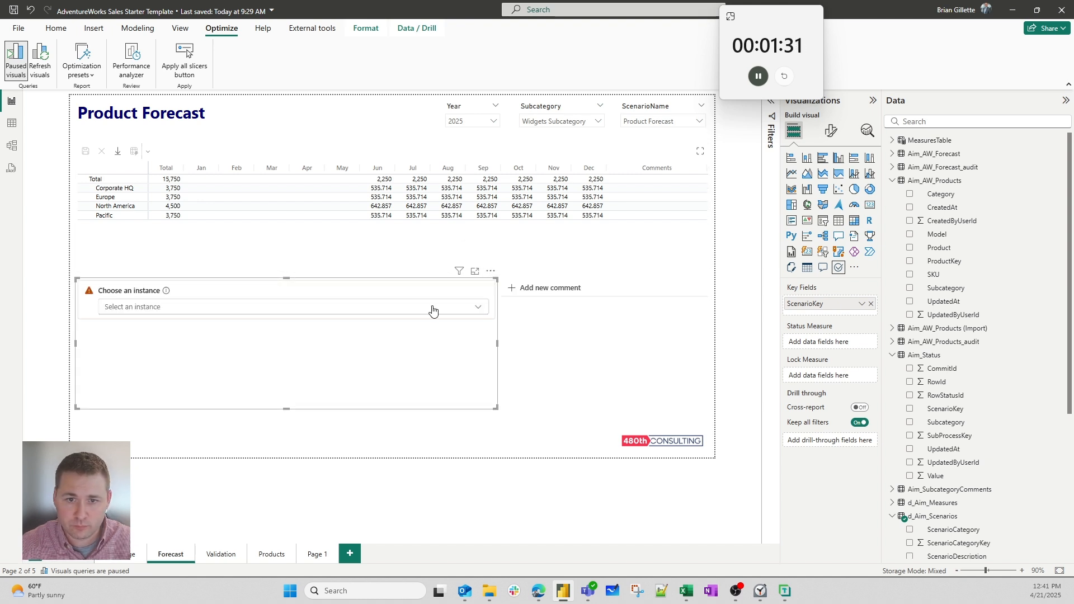
pyautogui.click(350, 309)
pyautogui.click(160, 342)
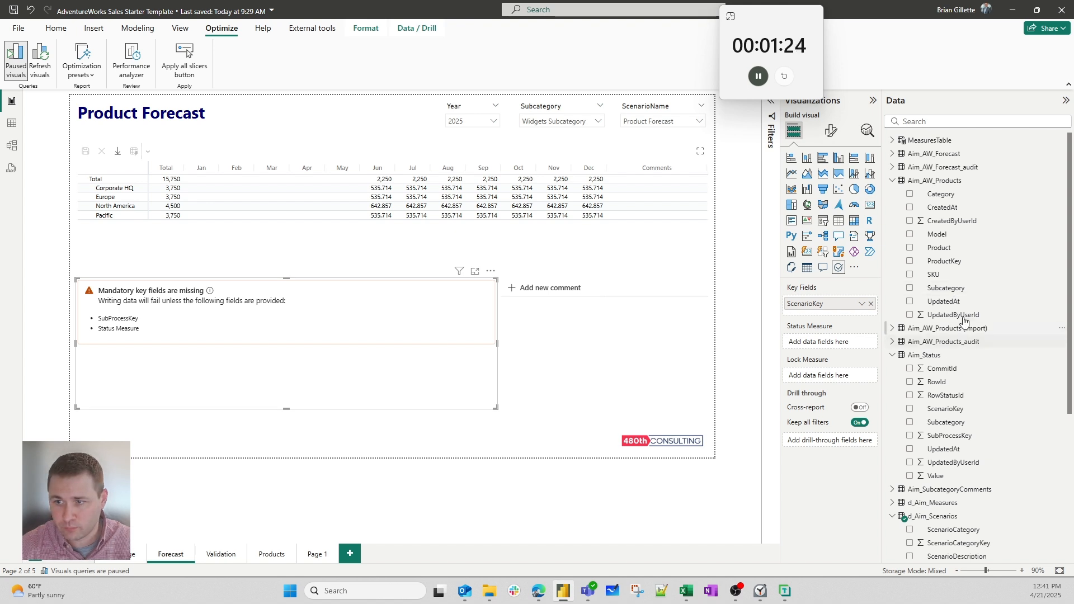
# - Add SubProcessKey from the Aim_Status table to the status visual's key fields, above ScenarioKey
pyautogui.click(891, 182)
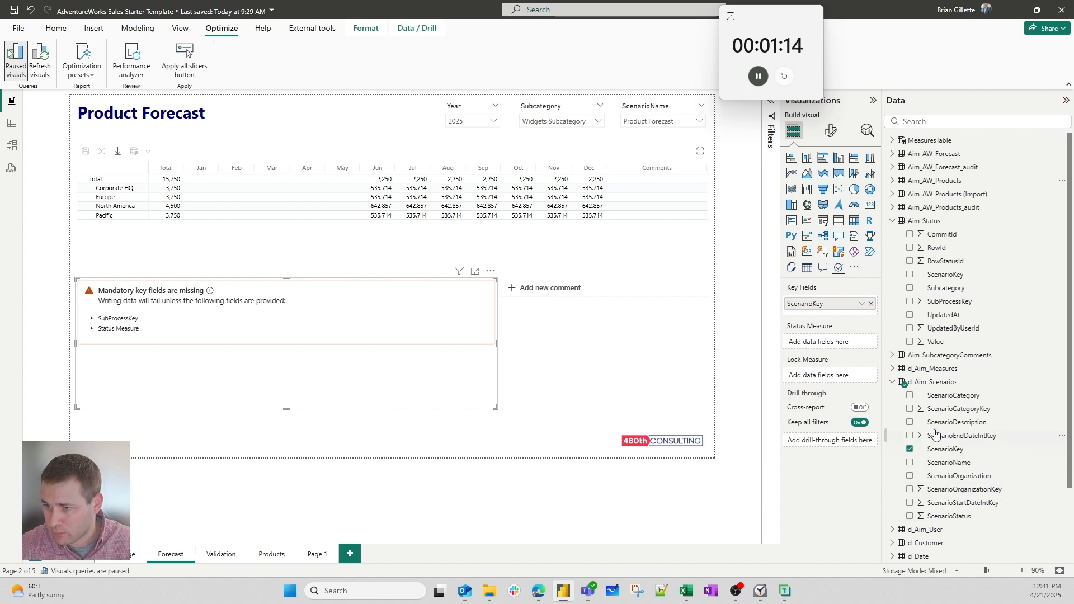
pyautogui.click(900, 384)
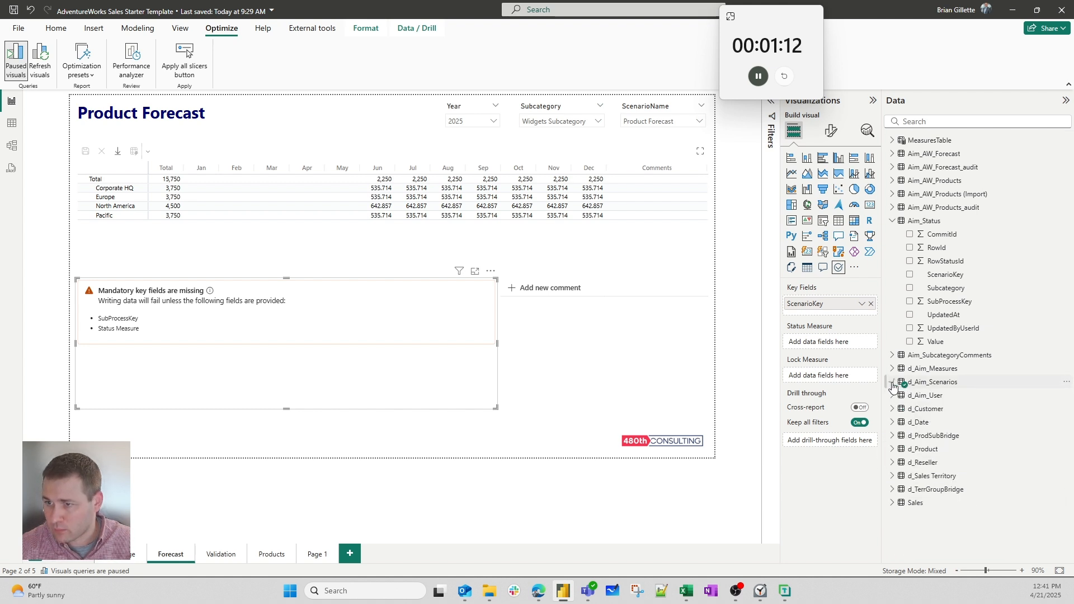
pyautogui.moveTo(948, 302); pyautogui.dragTo(809, 302)
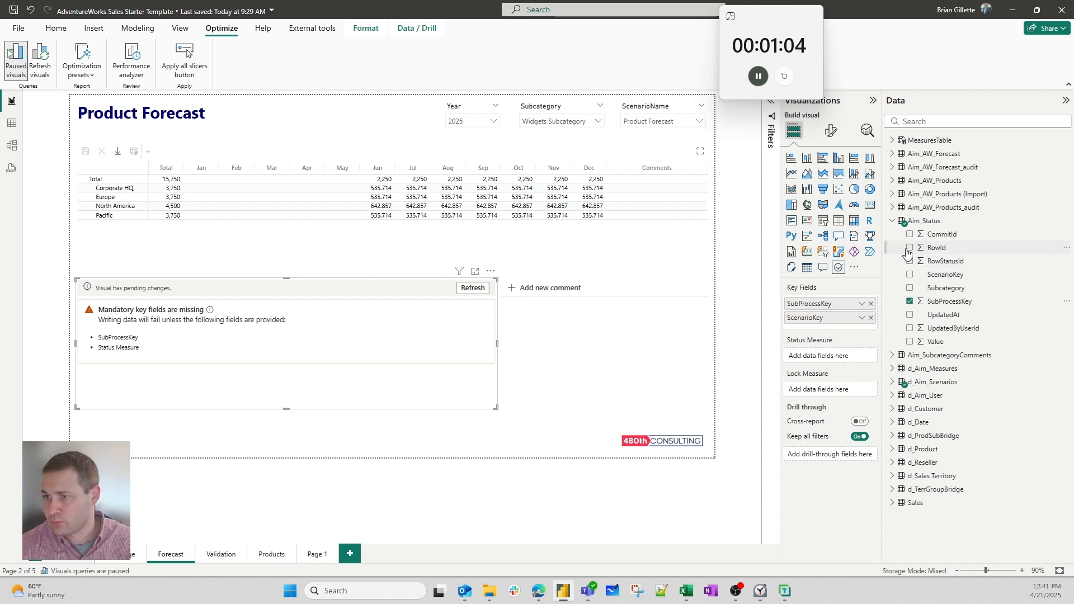
# - Create the measure Status Measure = max(Aim_Status[Value]) in the Aimplan folder, assign it as the visual's status measure and refresh the visual
pyautogui.click(892, 140)
pyautogui.rightClick(943, 208)
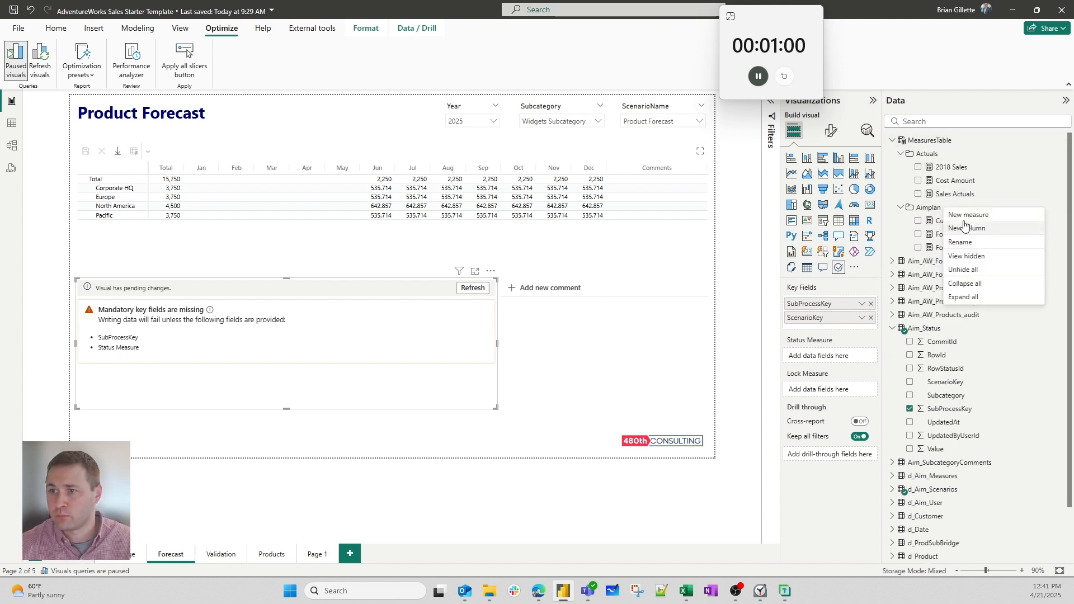
pyautogui.click(972, 215)
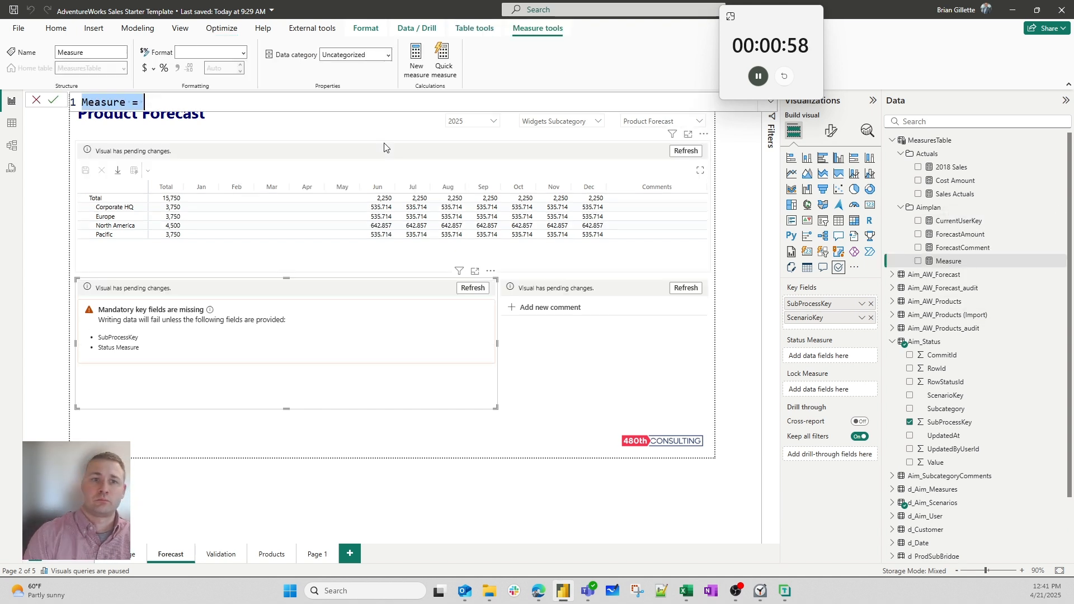
pyautogui.write('Status Measure ')
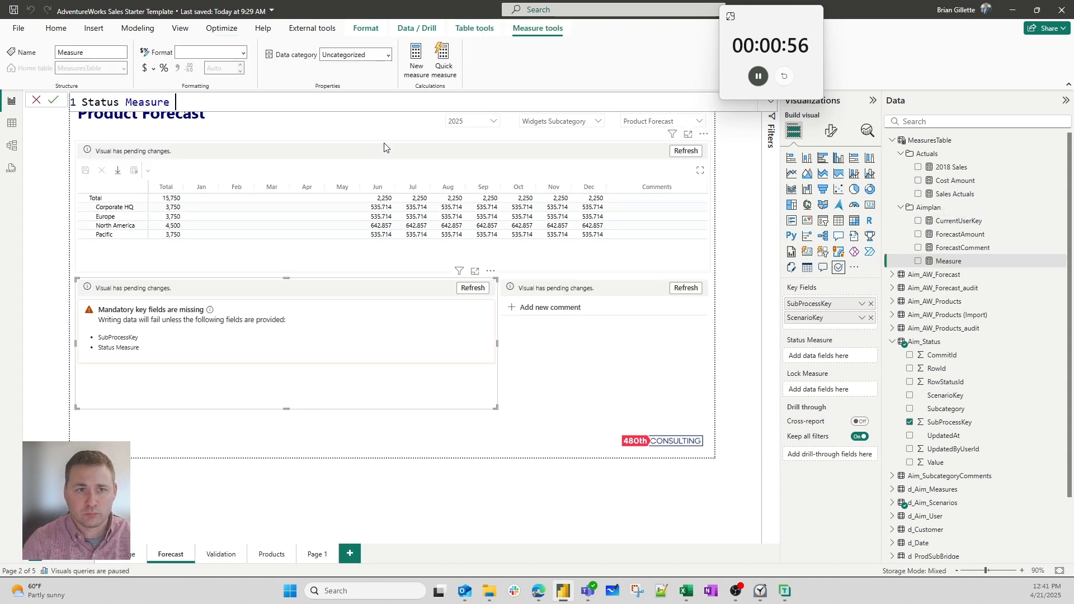
pyautogui.write('= max(stat')
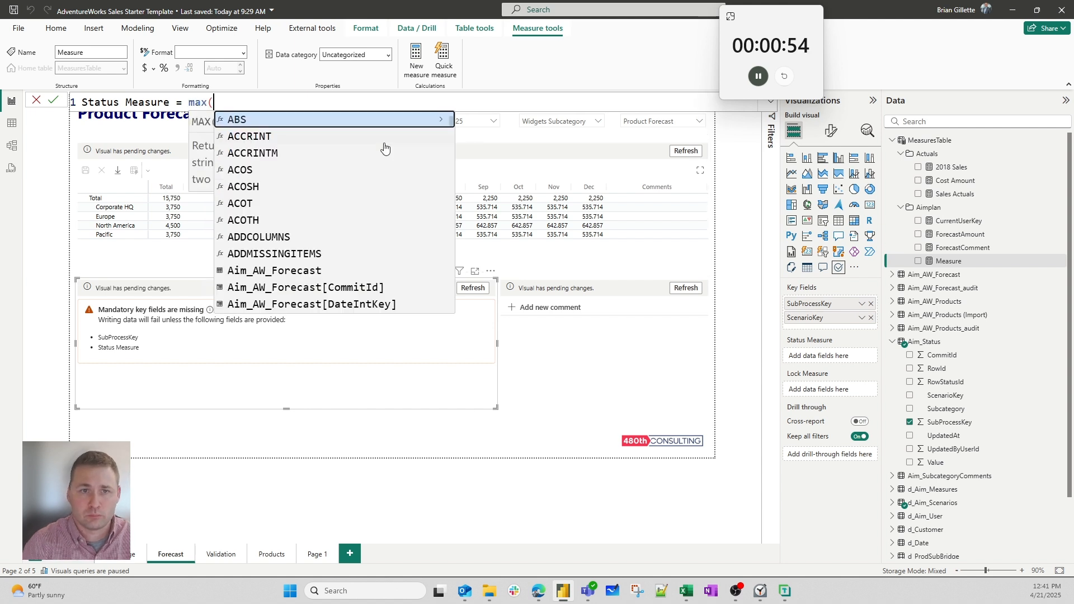
pyautogui.press('Up')
pyautogui.press('Up')
pyautogui.press('Up')
pyautogui.press('Up')
pyautogui.press('Up')
pyautogui.press('Up')
pyautogui.press('Up')
pyautogui.press('Up')
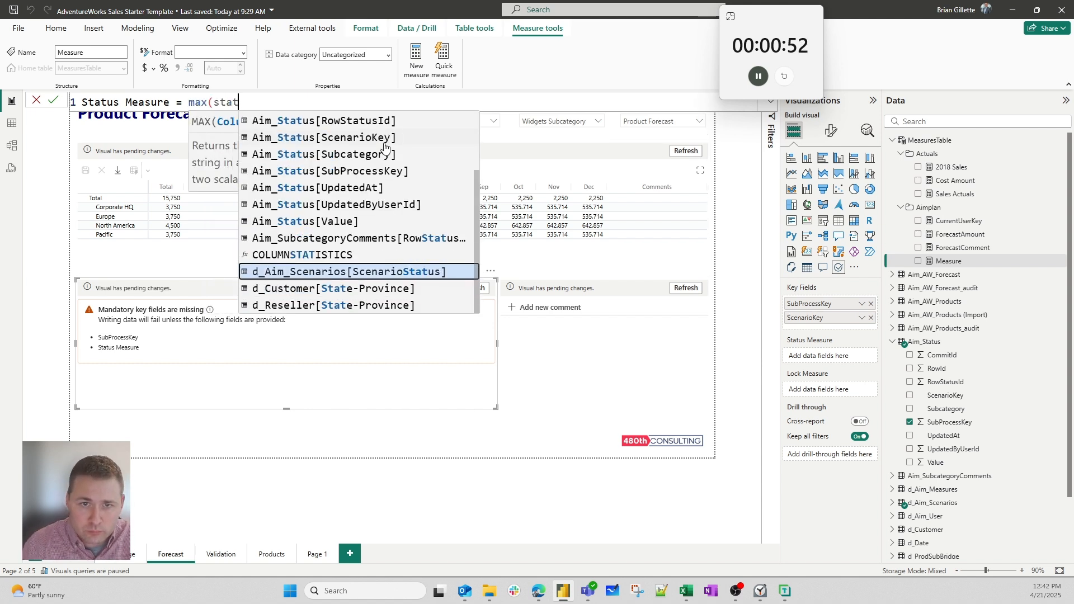
pyautogui.press('Down')
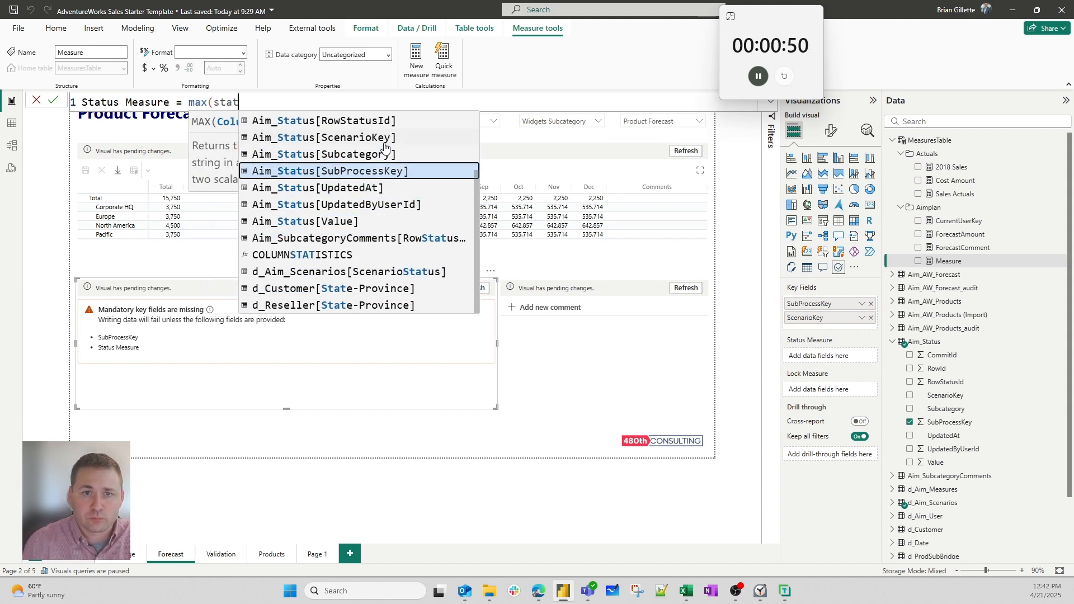
pyautogui.press('Down')
pyautogui.press('Down')
pyautogui.press('Down')
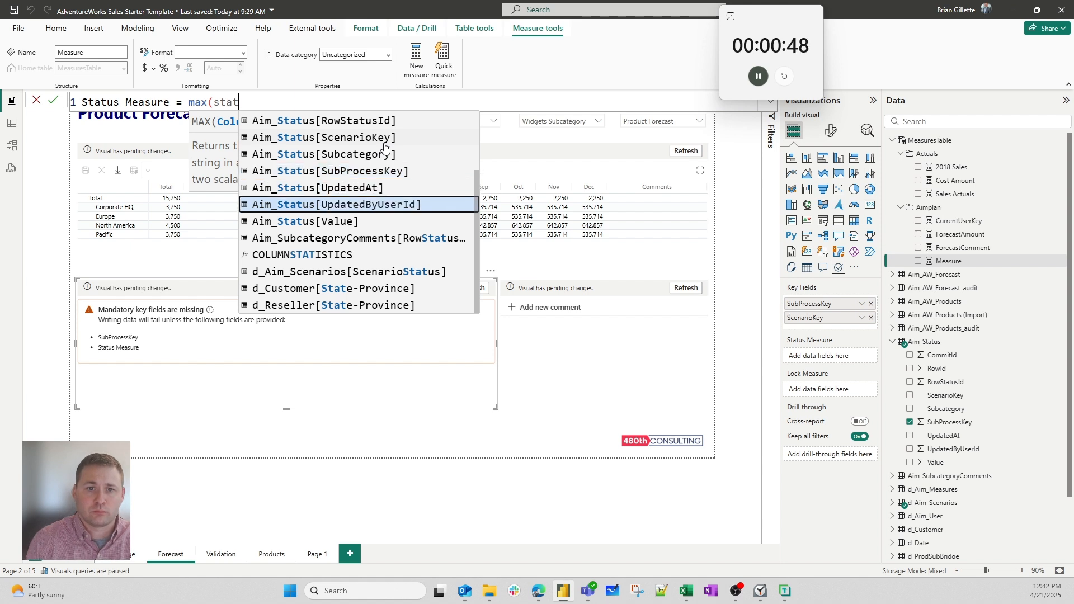
pyautogui.press('Tab')
pyautogui.write(')')
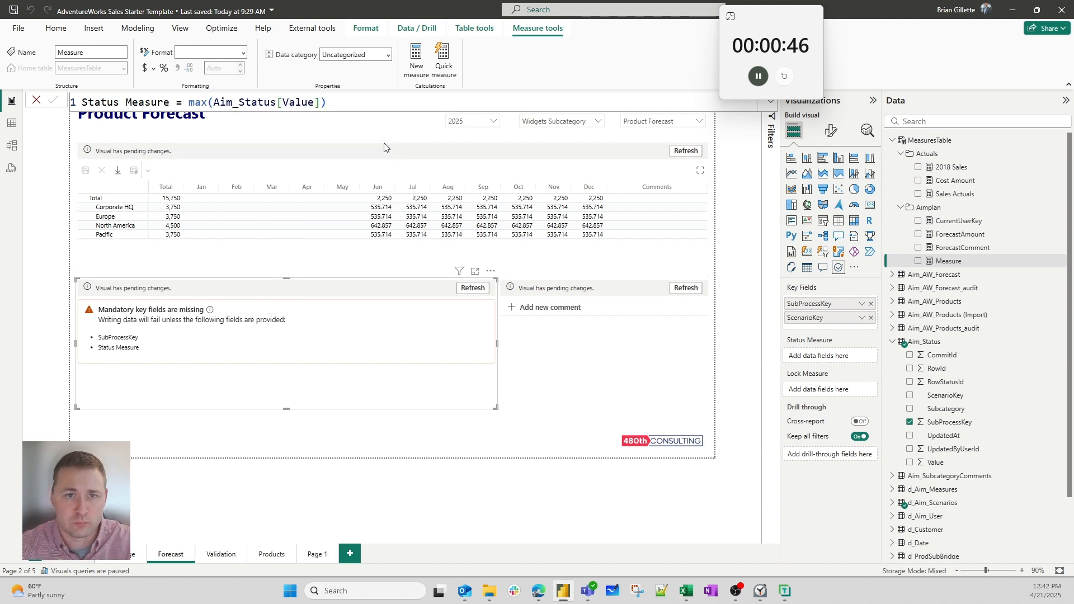
pyautogui.press('Return')
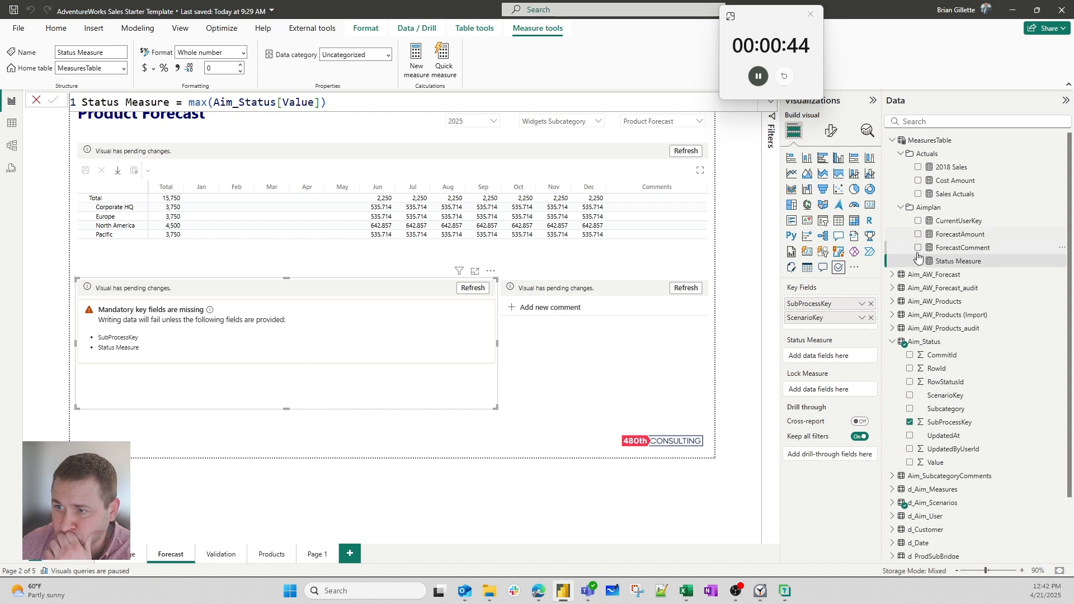
pyautogui.click(917, 262)
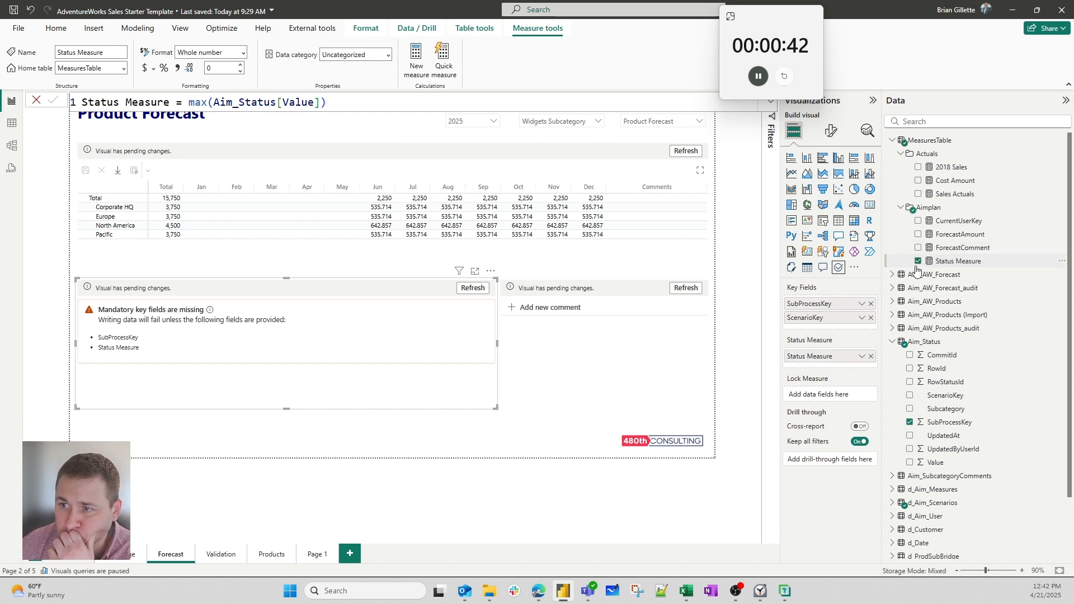
pyautogui.click(473, 288)
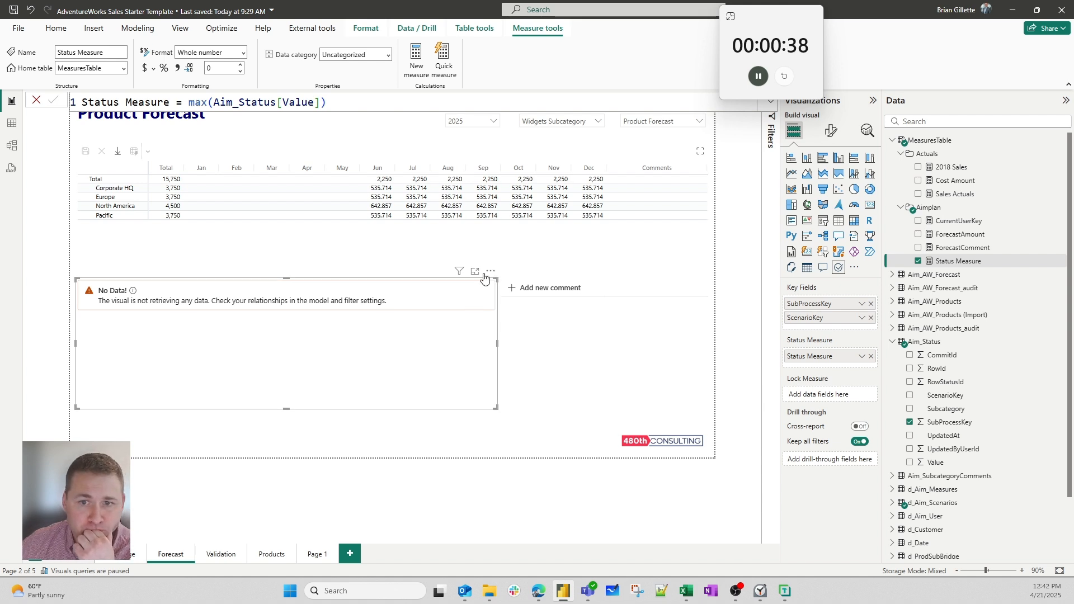
# - Examine the status visual's Aimplan settings, including the Status Appearance options, and return to the Forecast page
pyautogui.click(493, 275)
pyautogui.click(482, 290)
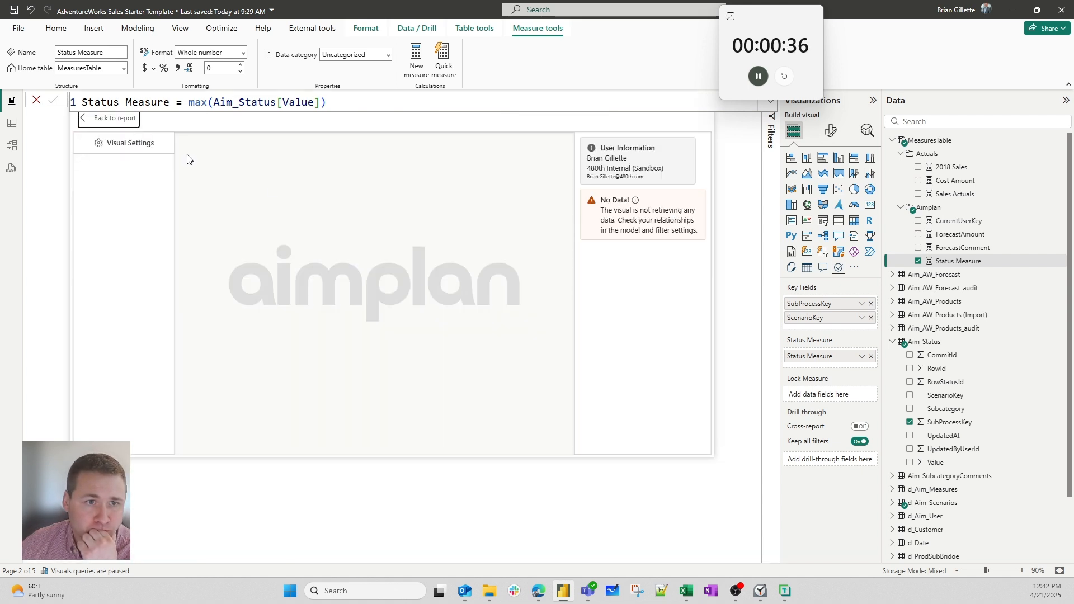
pyautogui.click(132, 144)
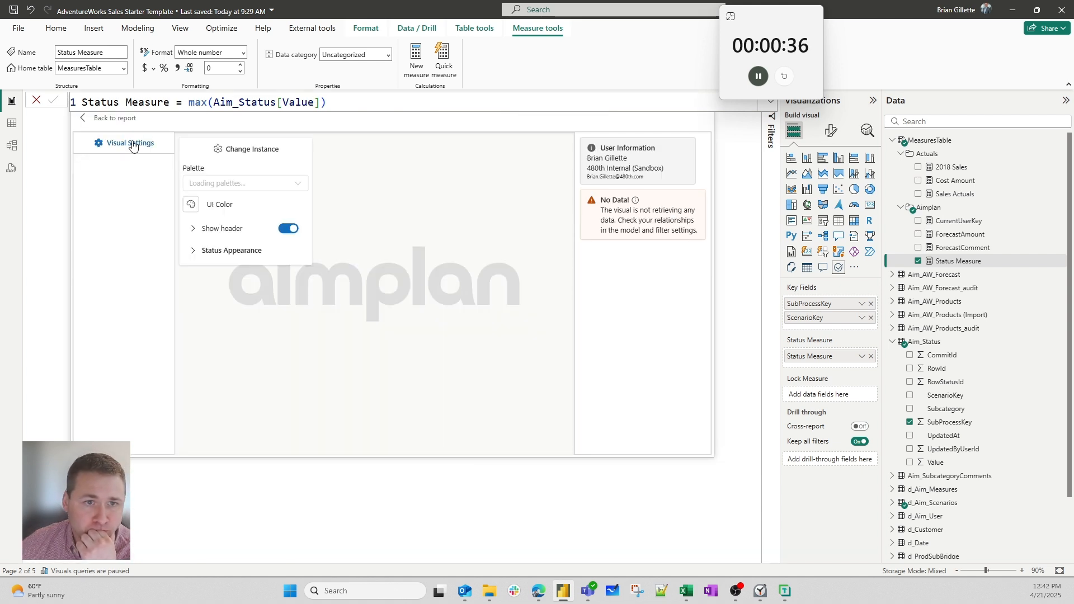
pyautogui.click(238, 250)
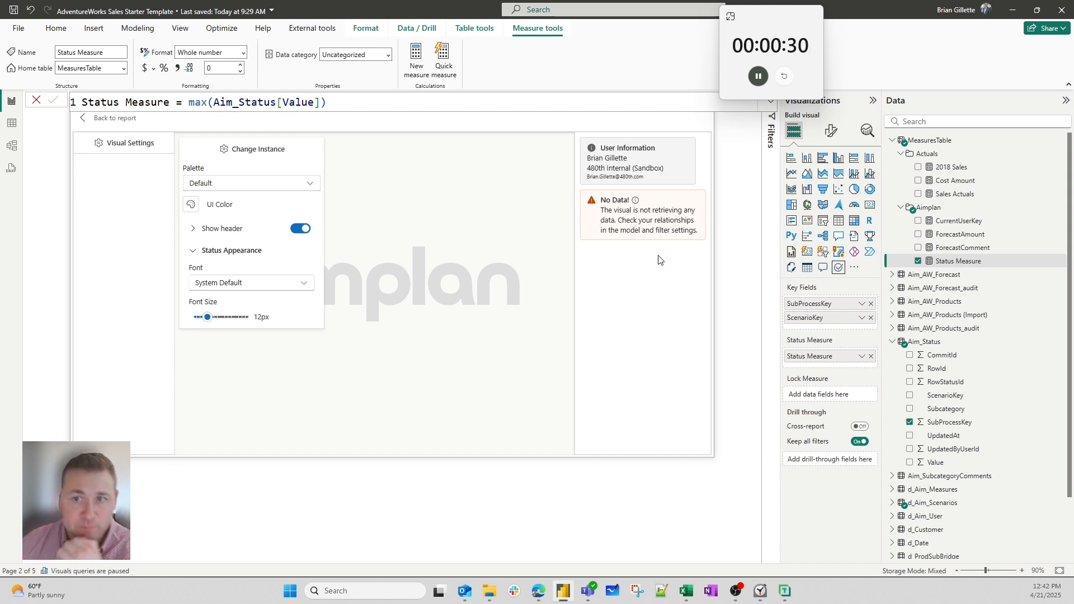
pyautogui.click(277, 157)
pyautogui.click(393, 319)
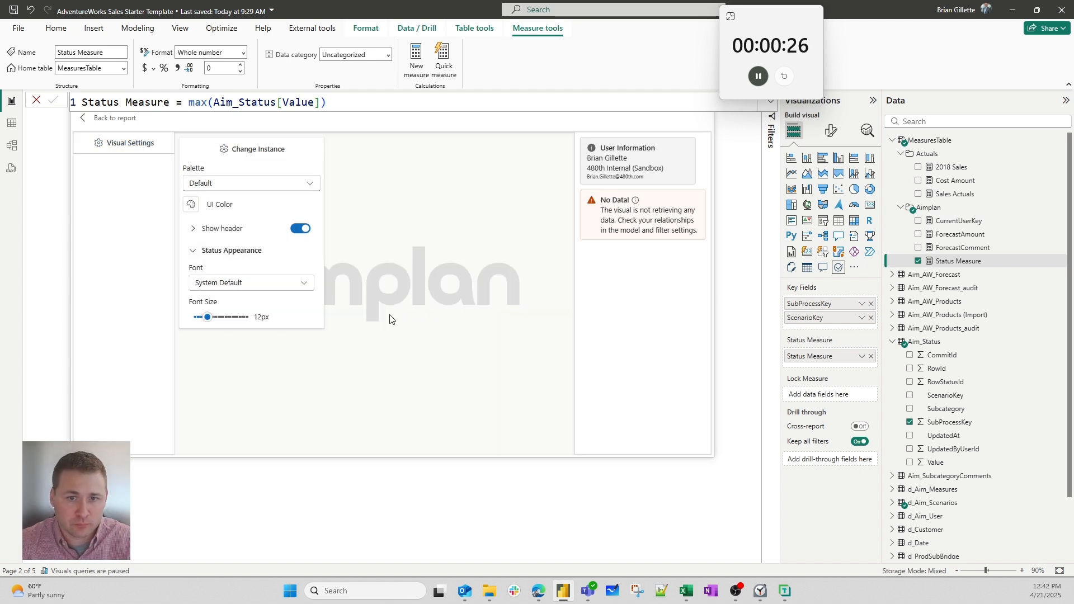
pyautogui.click(109, 119)
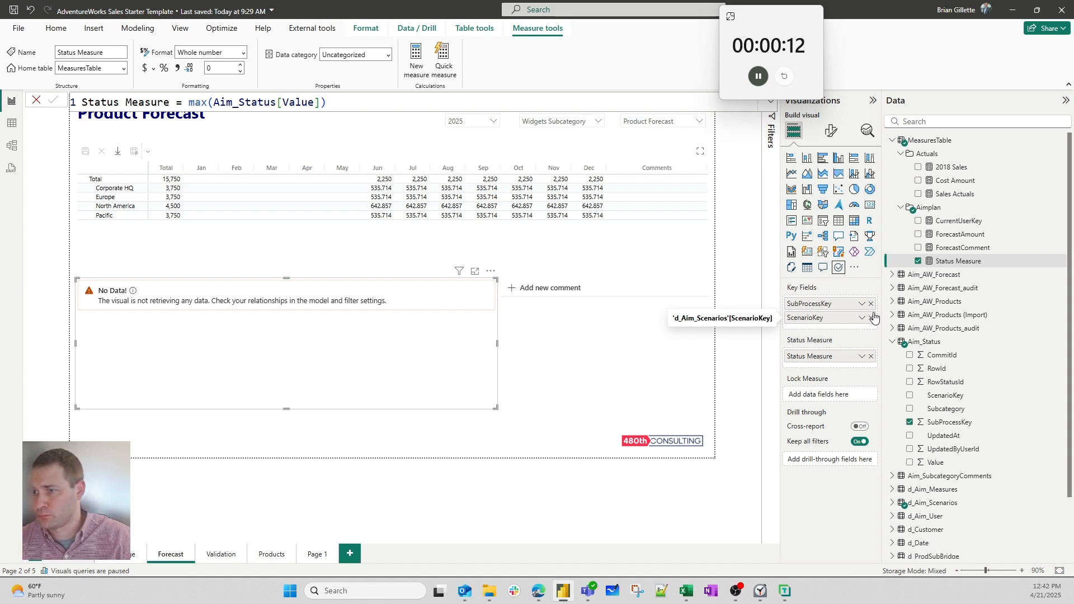
pyautogui.click(456, 368)
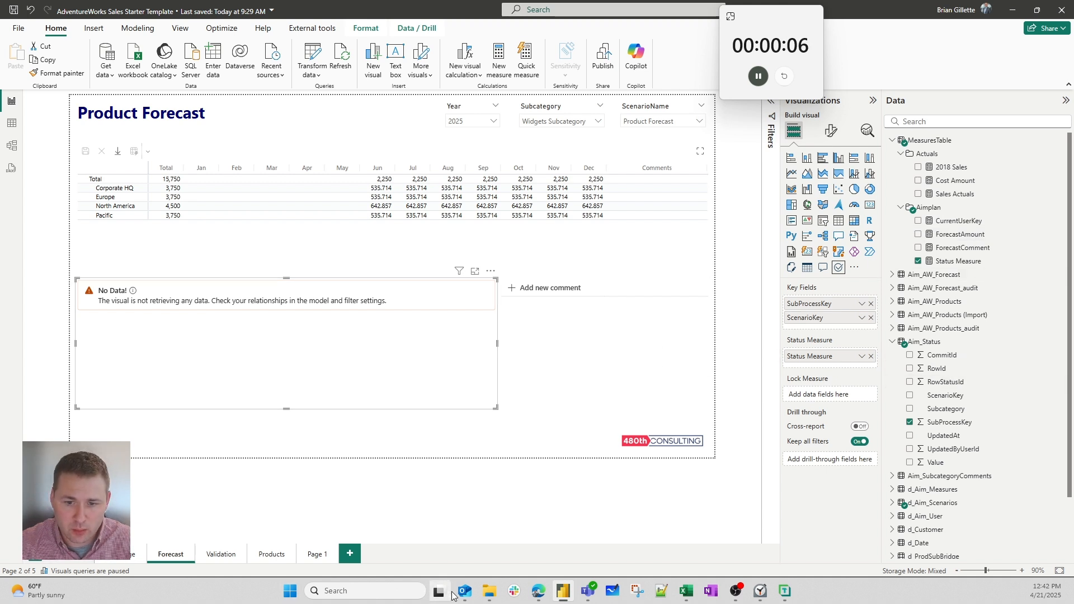
# - Switch to the Aimplan Admin-Portal, examine the status definitions for processes, and return to the Forecast page in Power BI
pyautogui.moveTo(538, 590)
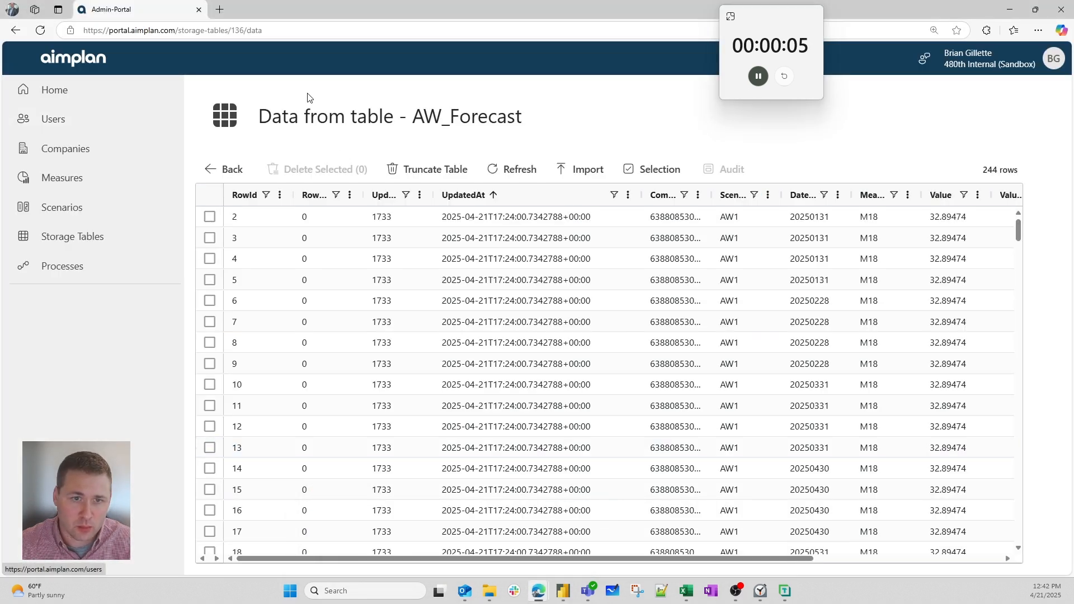
pyautogui.click(106, 236)
pyautogui.click(106, 266)
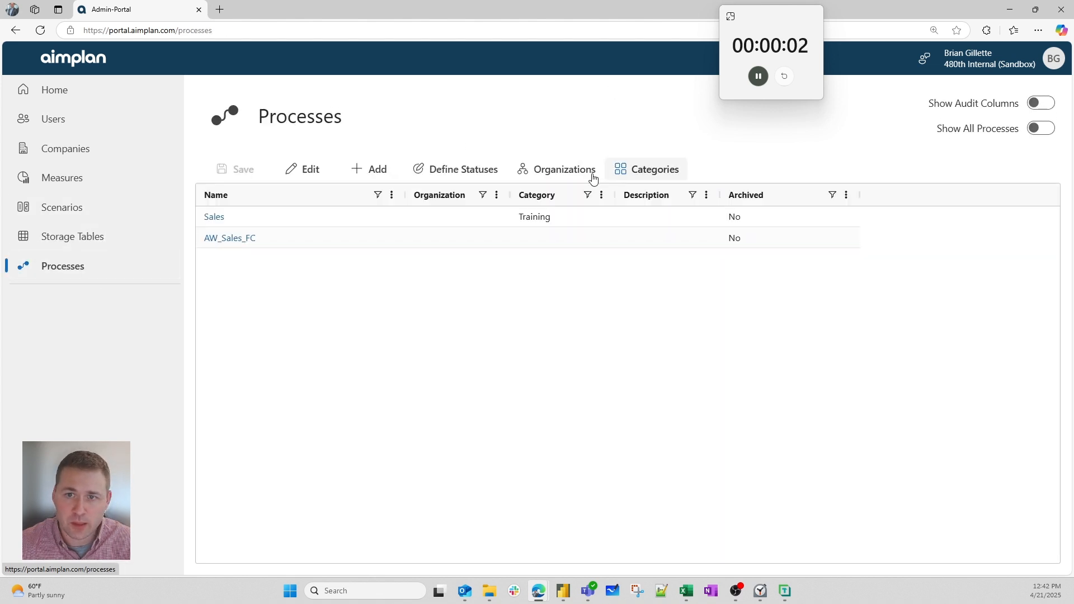
pyautogui.click(439, 170)
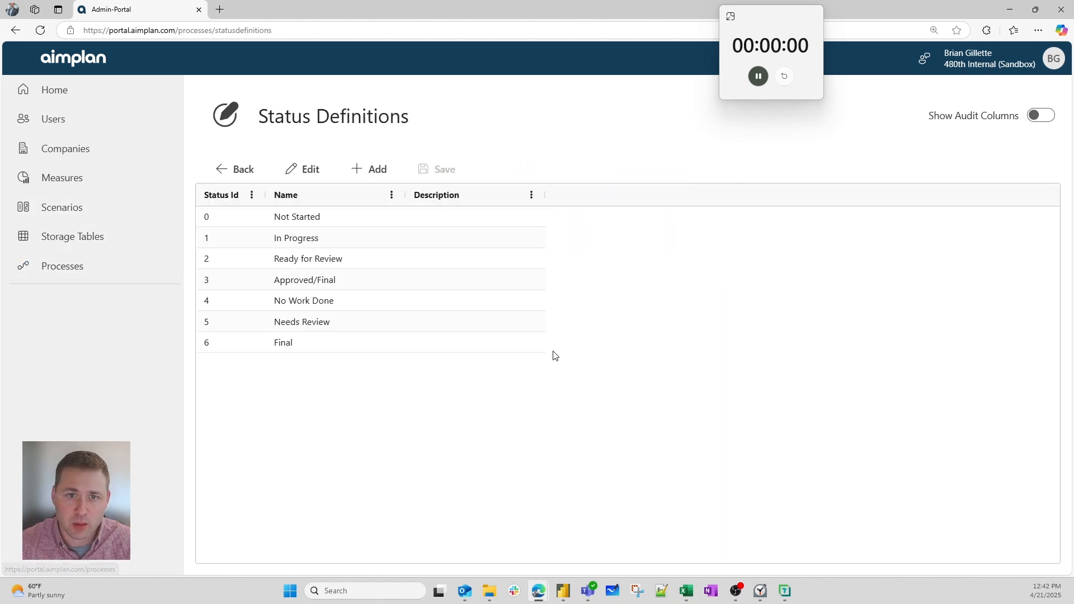
pyautogui.click(236, 169)
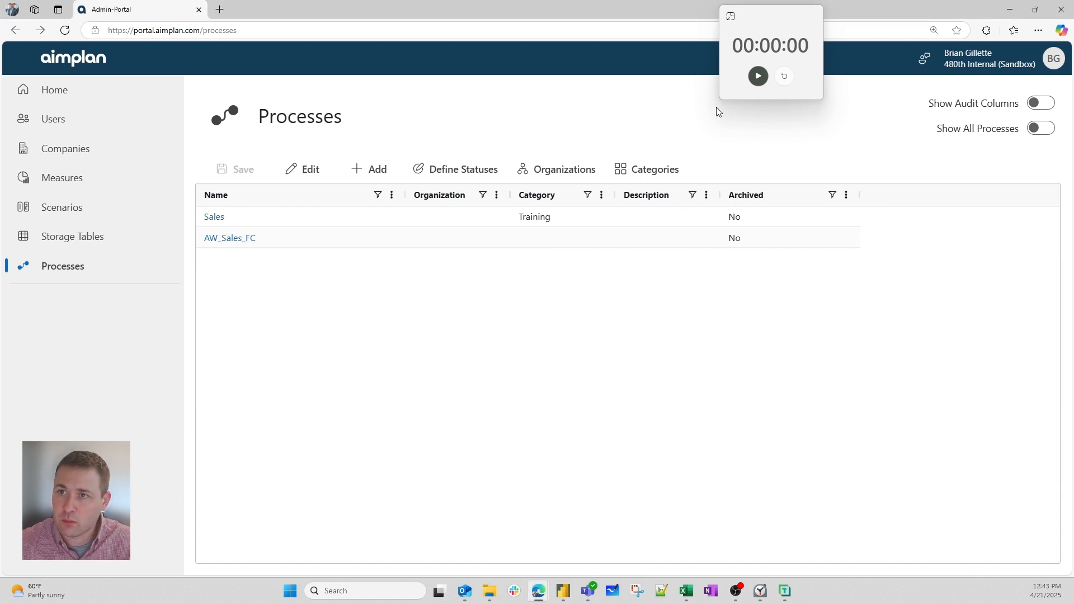
pyautogui.click(562, 591)
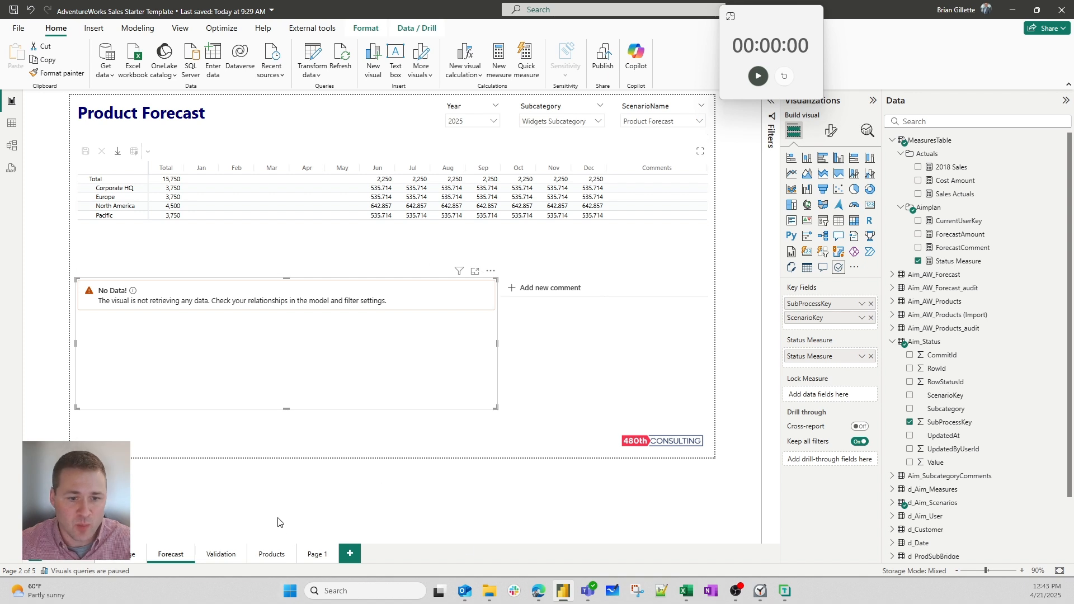
pyautogui.click(458, 246)
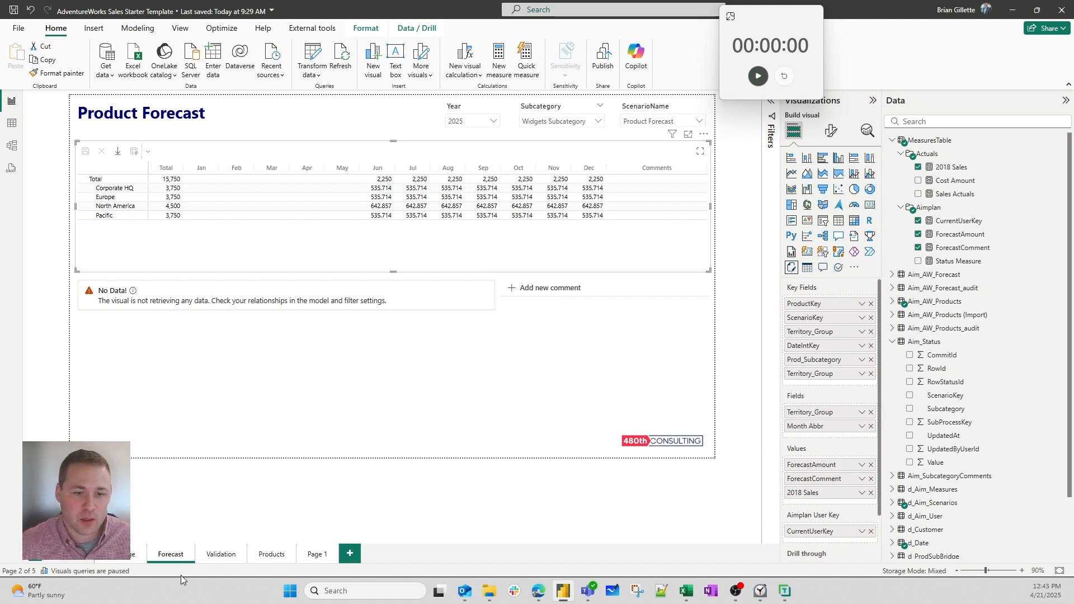
# - Review the Sample Forecast Process Checklist on the first report page, highlighting Portal Updates through Product Update, and Status Reference through Bonus - Gross Margin Review
pyautogui.click(137, 554)
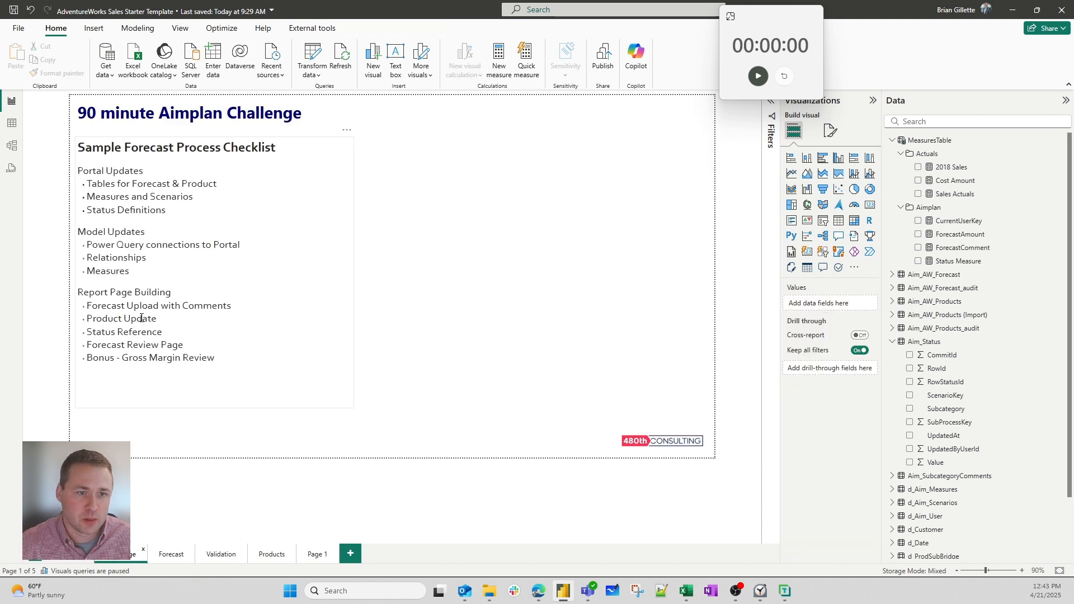
pyautogui.moveTo(87, 345)
pyautogui.mouseDown()
pyautogui.moveTo(249, 348)
pyautogui.moveTo(81, 362)
pyautogui.mouseUp()
pyautogui.click(223, 363)
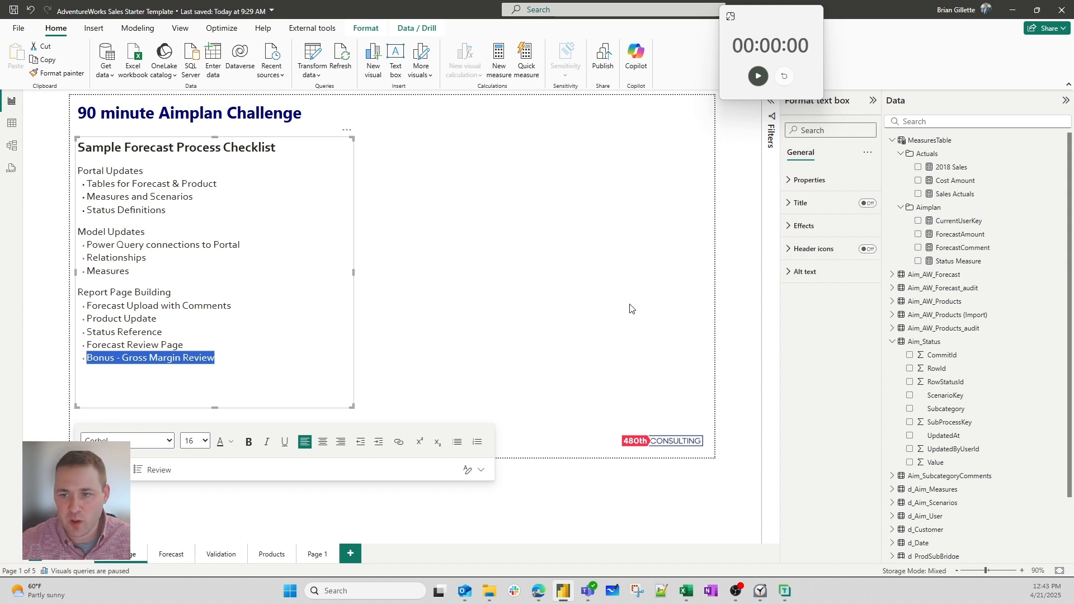
pyautogui.click(619, 400)
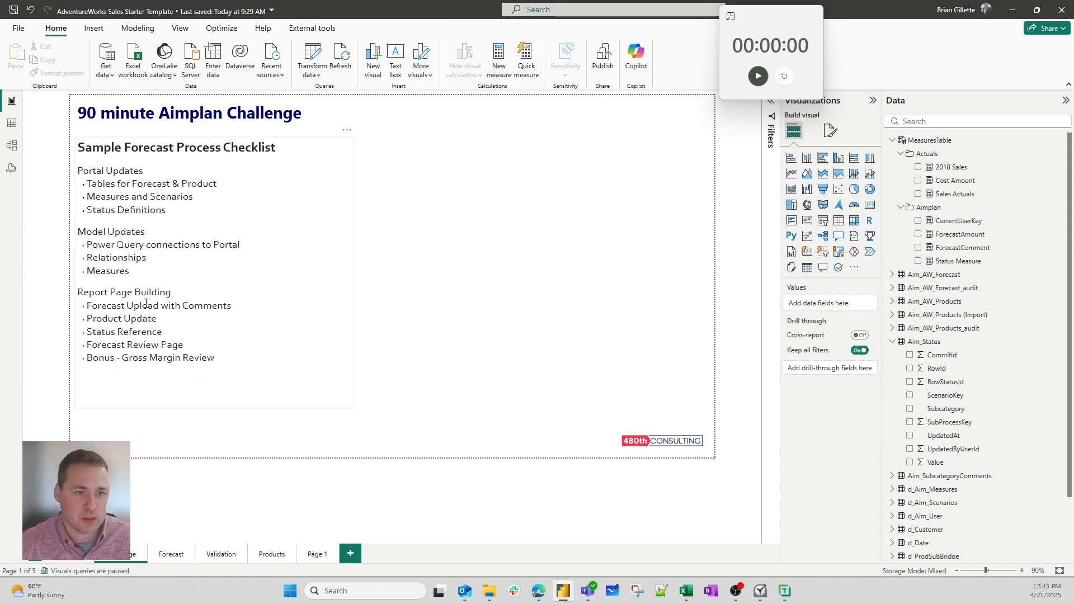
pyautogui.click(156, 319)
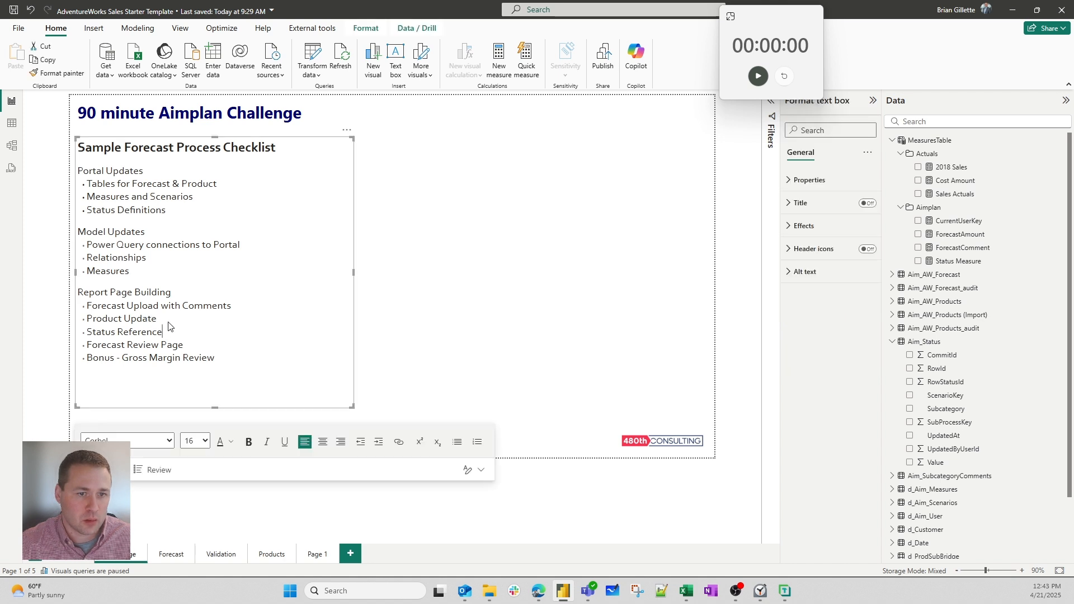
pyautogui.moveTo(157, 319); pyautogui.dragTo(56, 167)
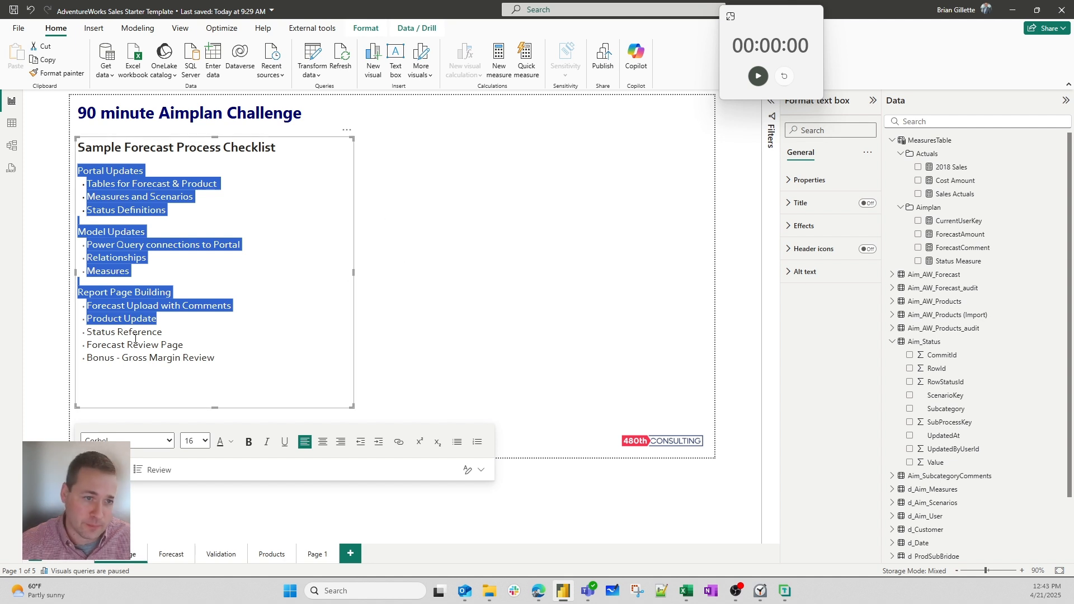
pyautogui.click(118, 340)
pyautogui.moveTo(88, 332); pyautogui.dragTo(242, 359)
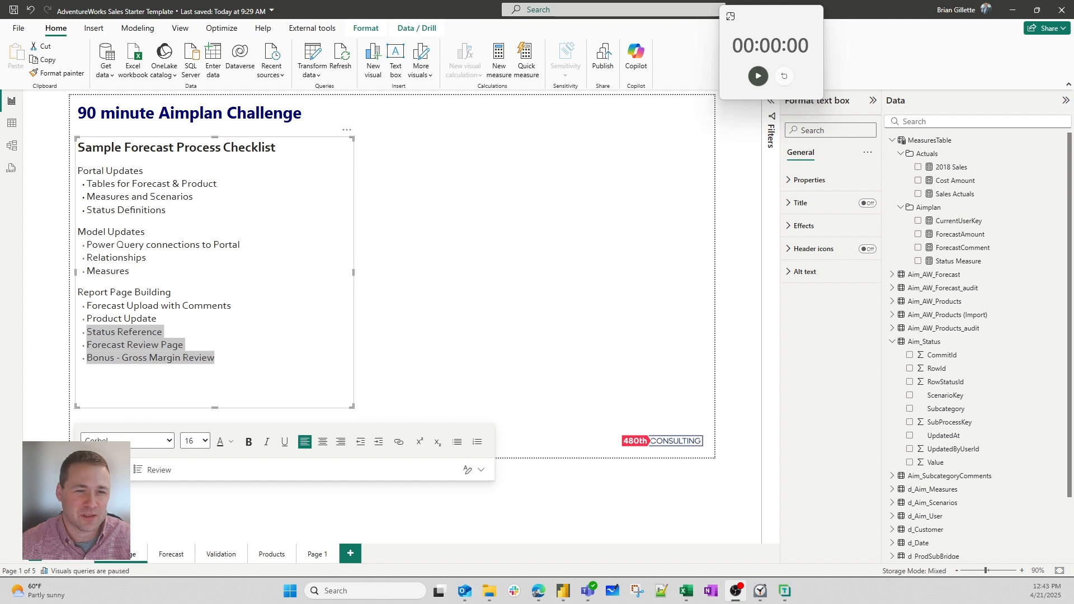
pyautogui.hotkey('alt', 'Tab')
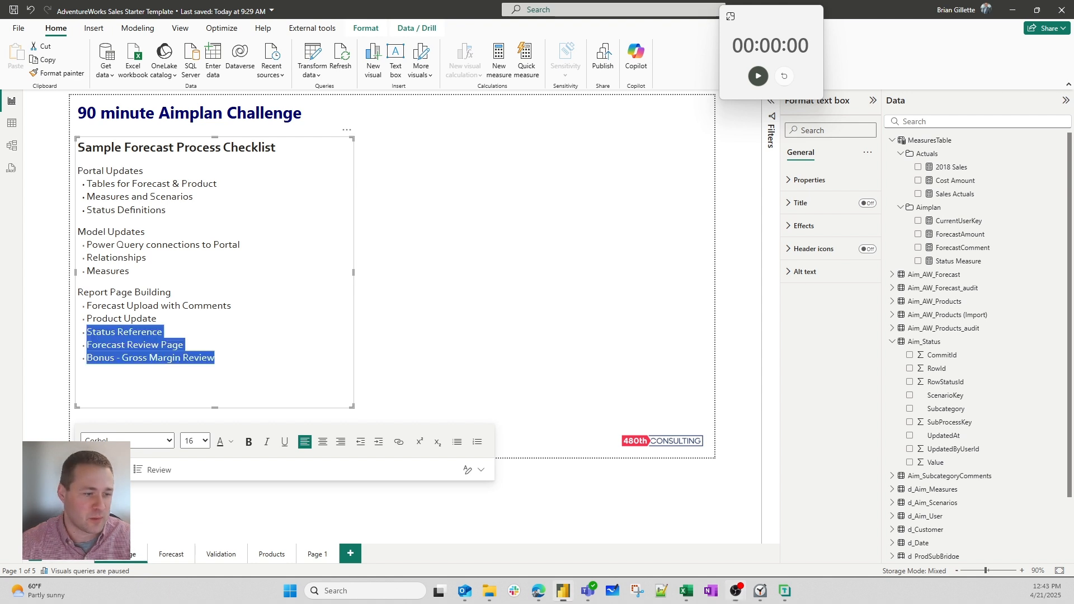